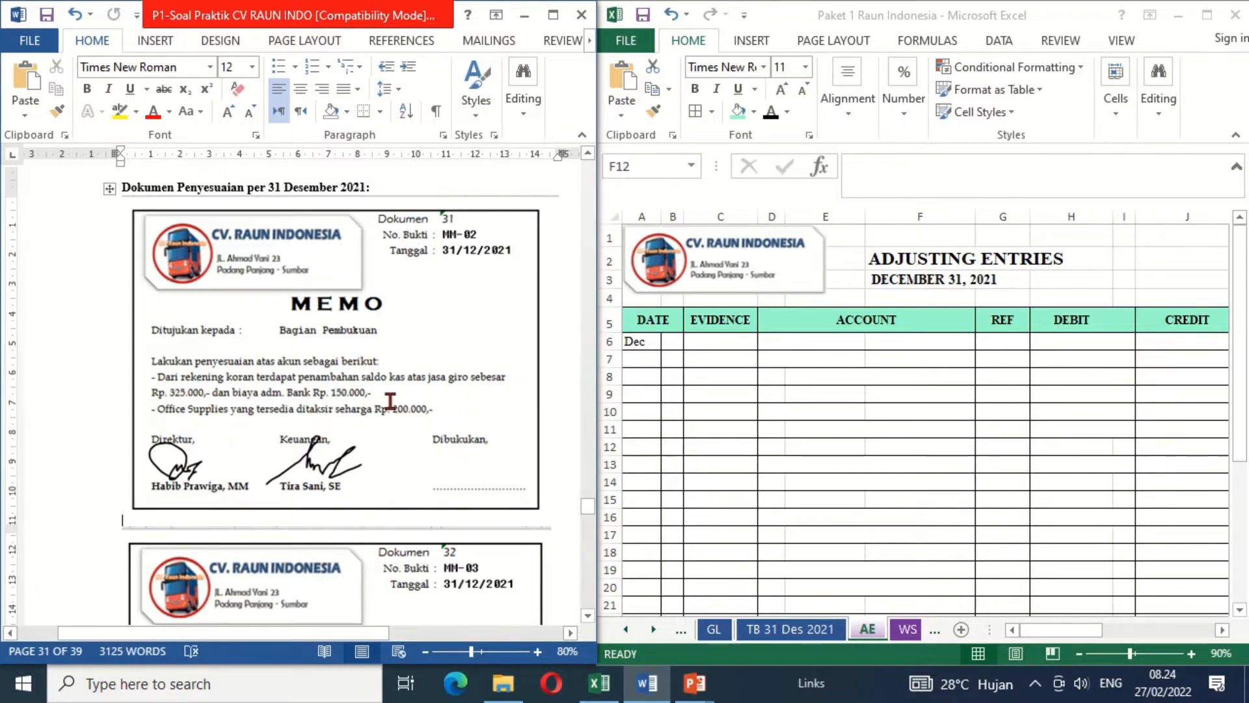
# - Apply black font colour to the hidden date 31 in B6 and evidence number MM-02 in C6
pyautogui.click(674, 345)
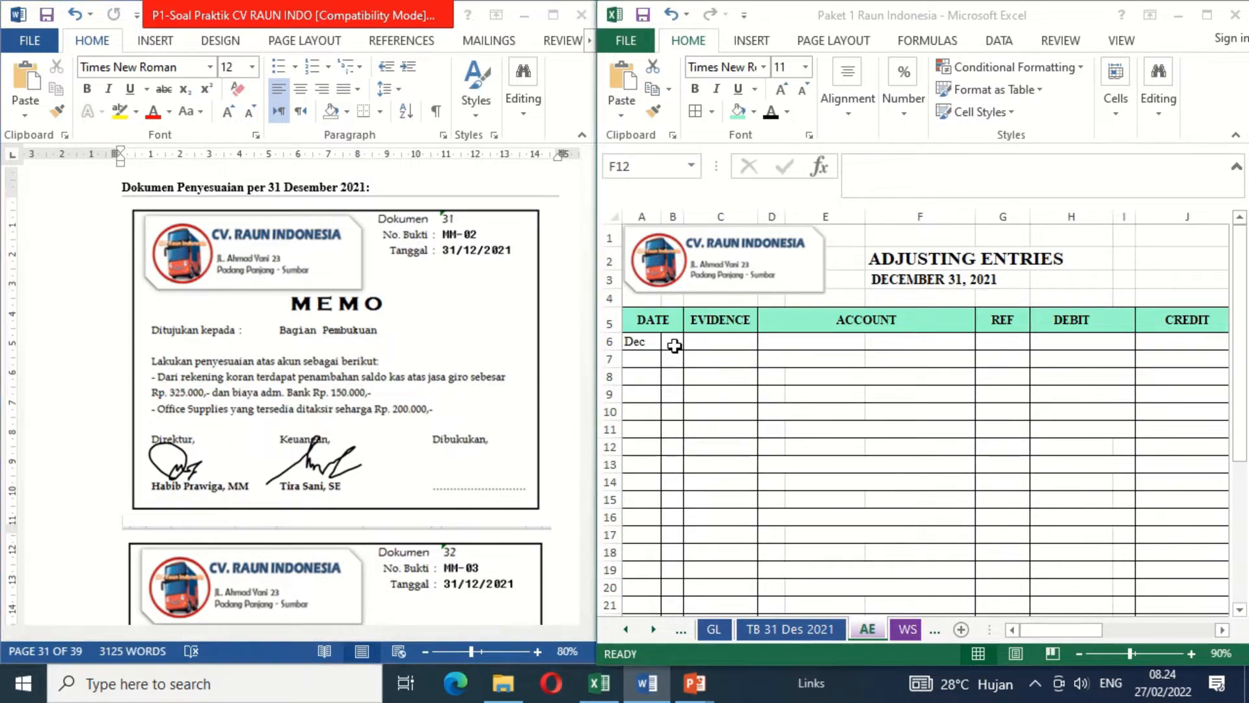
pyautogui.click(674, 345)
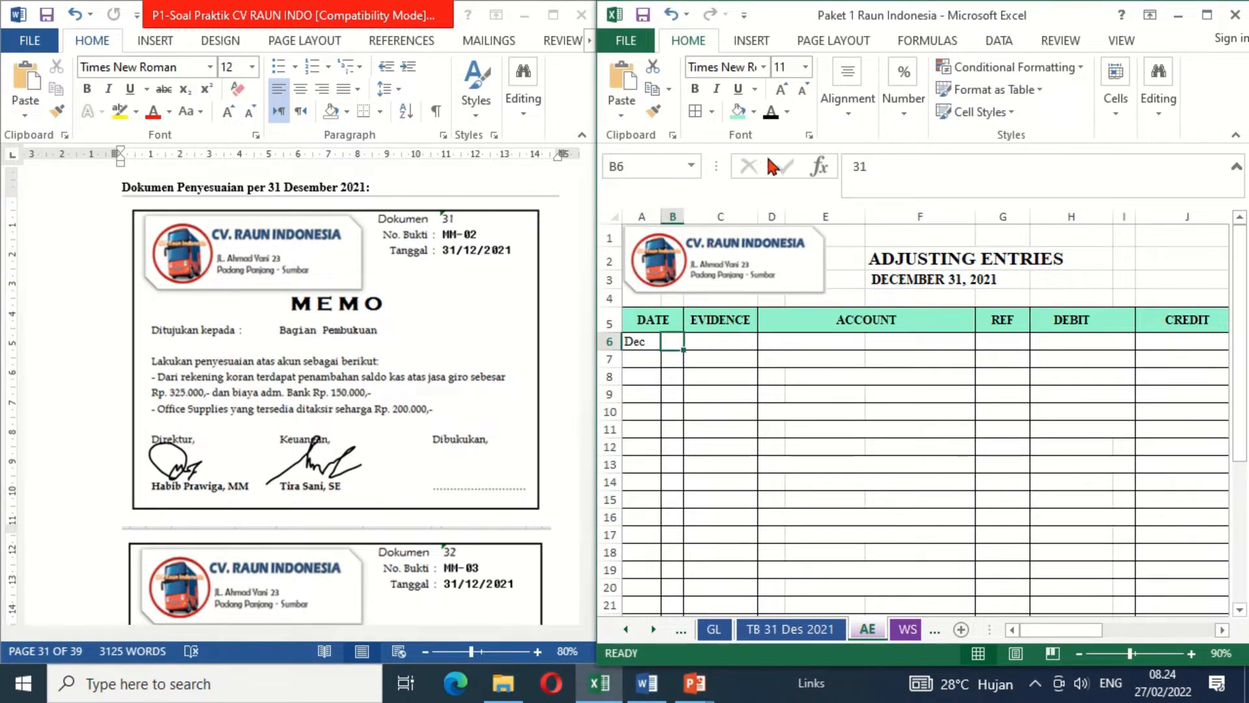
pyautogui.click(771, 116)
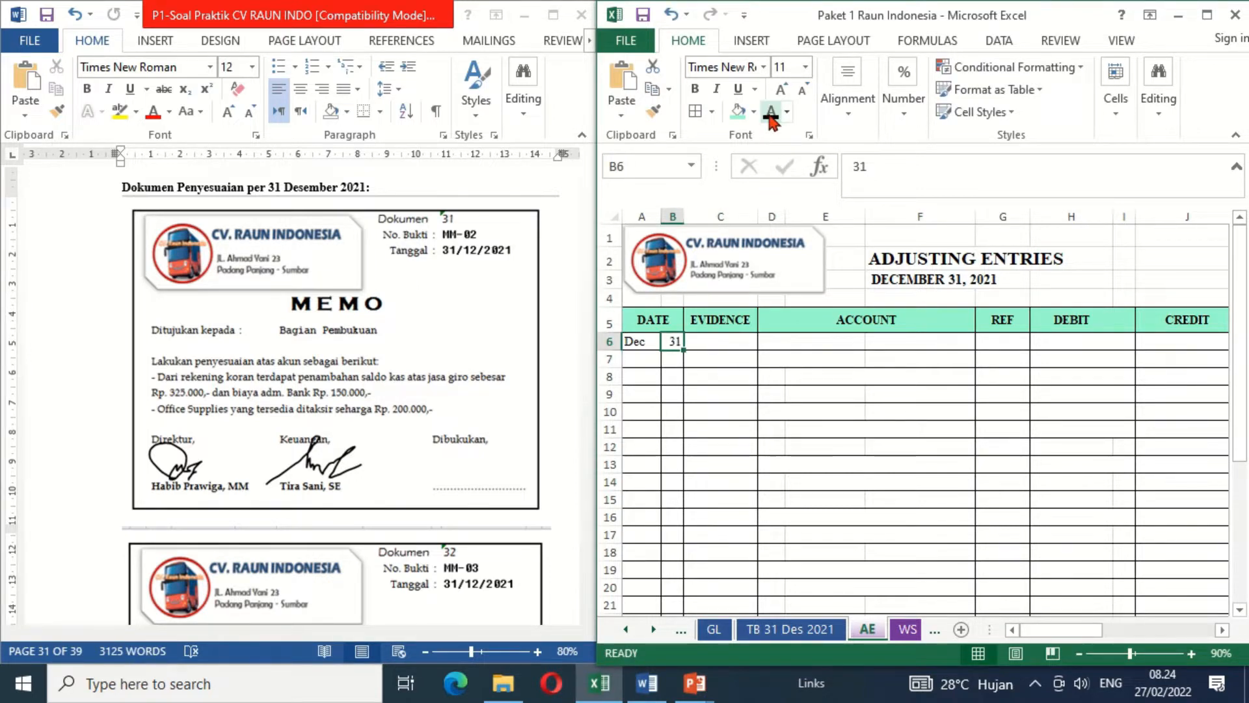
pyautogui.click(718, 341)
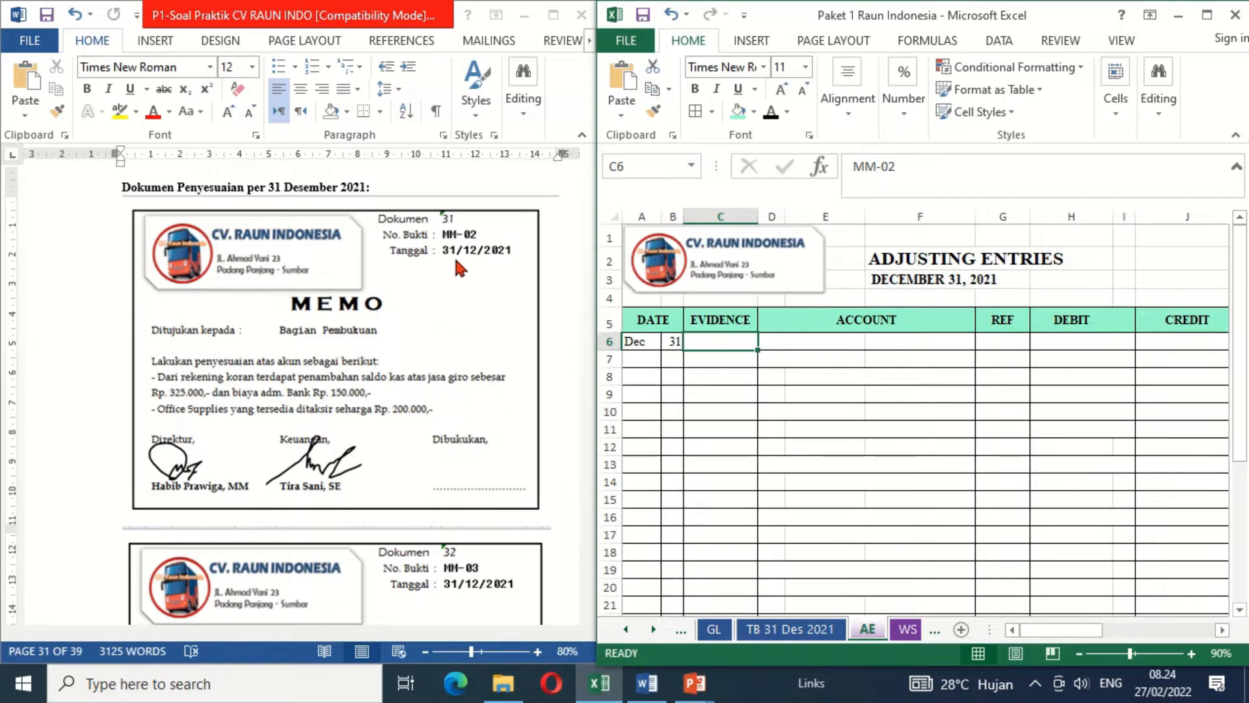
pyautogui.click(771, 116)
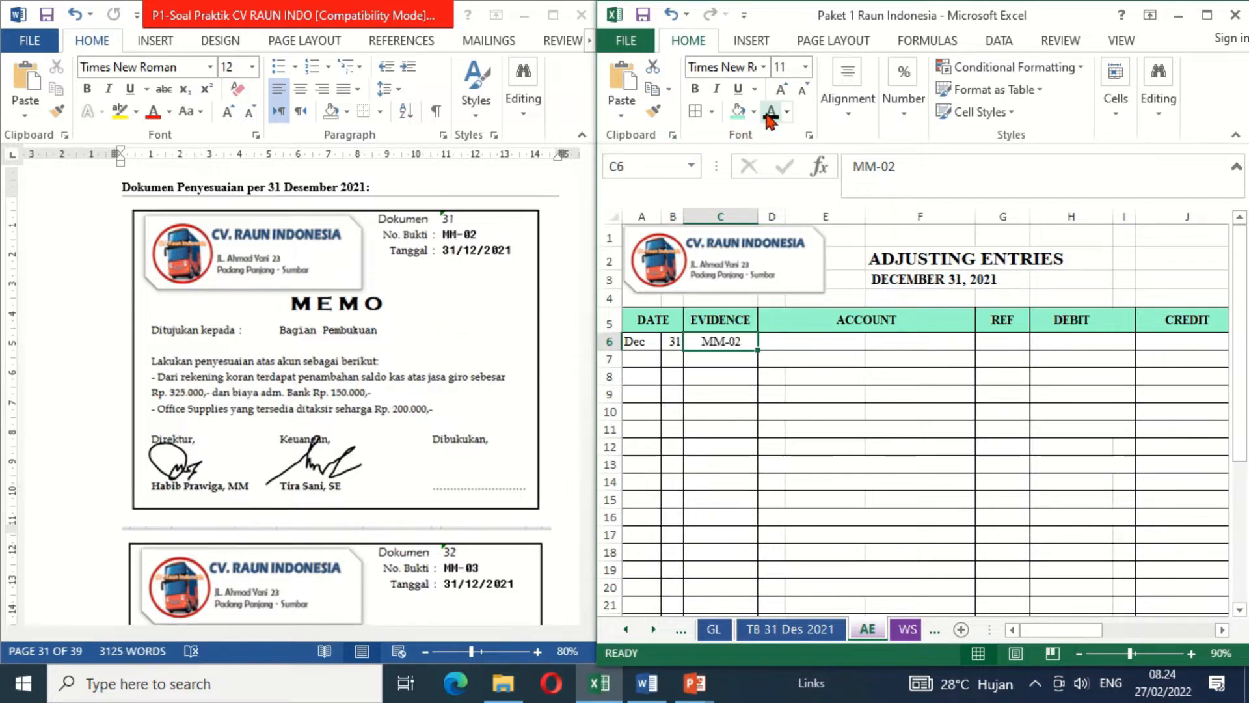
# - Apply black font colour to the account names Cash in Bank in D6, Bank Charge in D7 and Other Revenue in E8
pyautogui.click(771, 341)
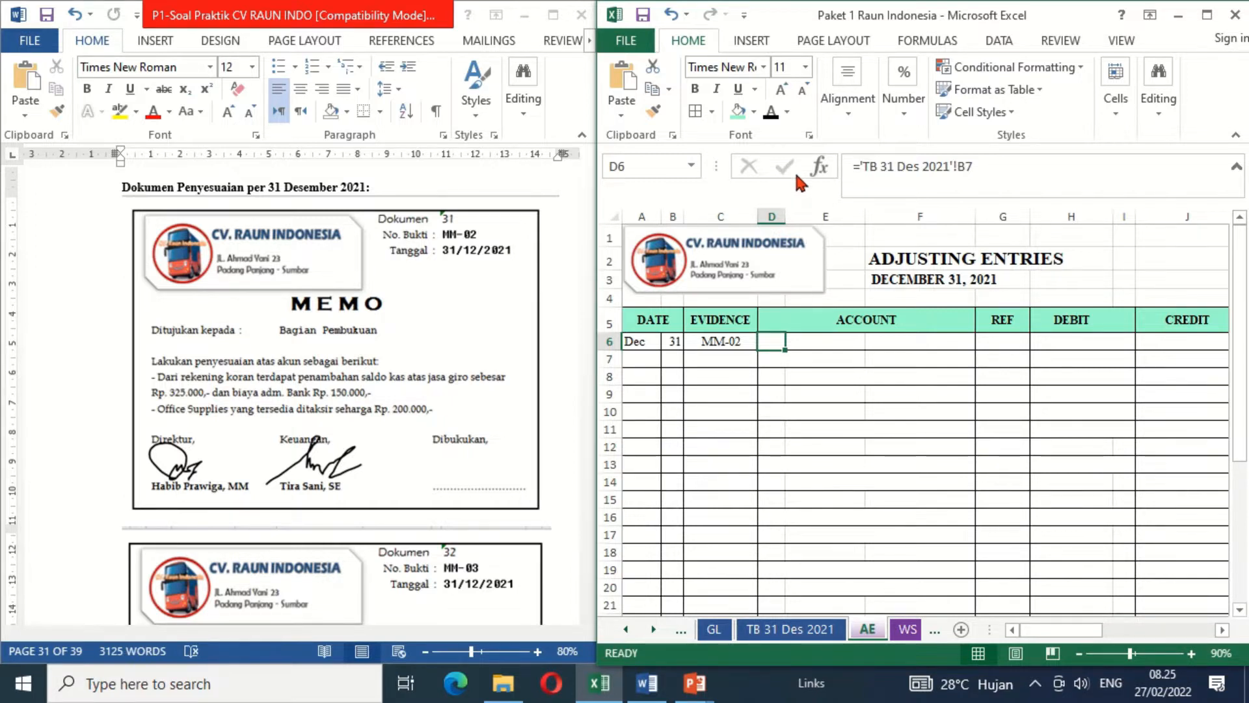
pyautogui.click(771, 113)
pyautogui.click(771, 112)
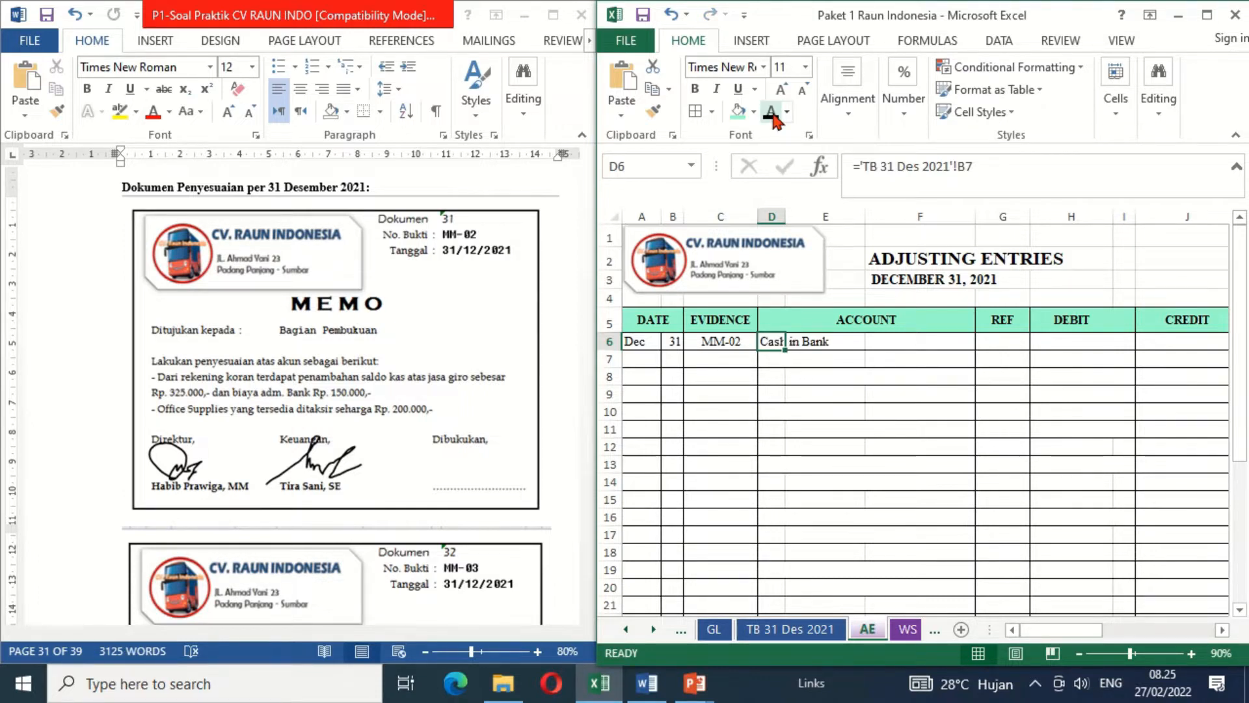
pyautogui.click(770, 357)
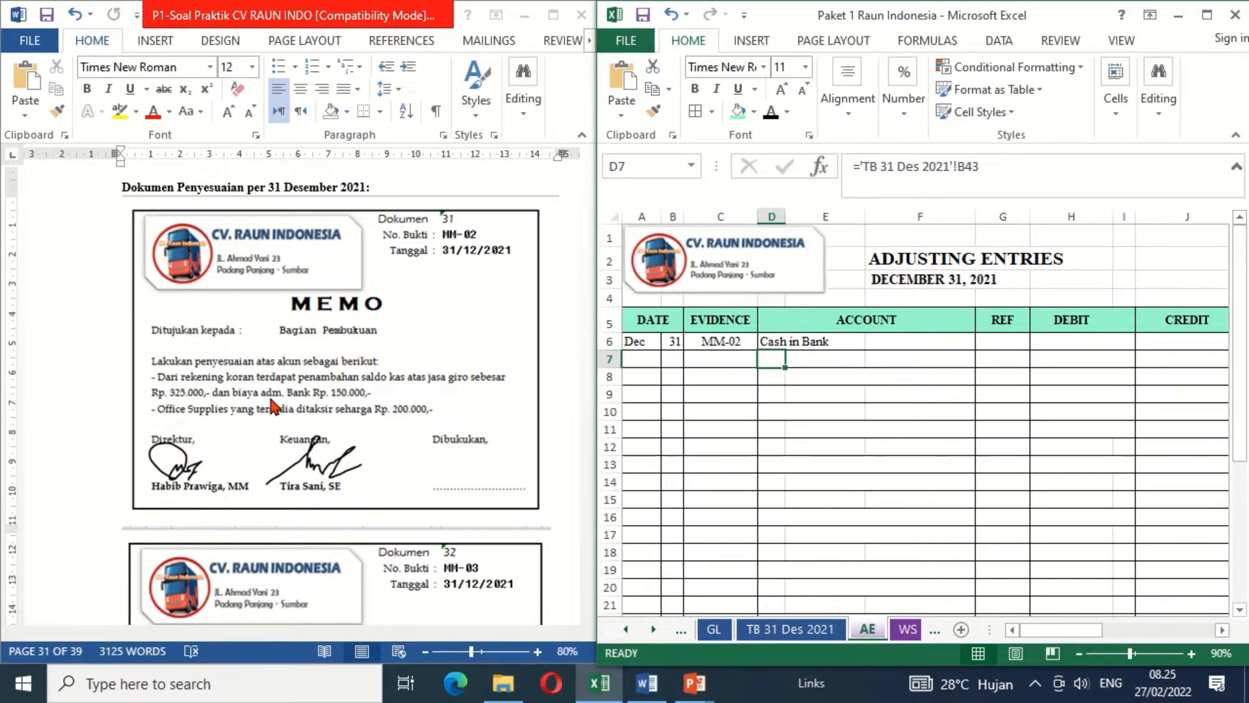
pyautogui.click(772, 112)
pyautogui.click(825, 376)
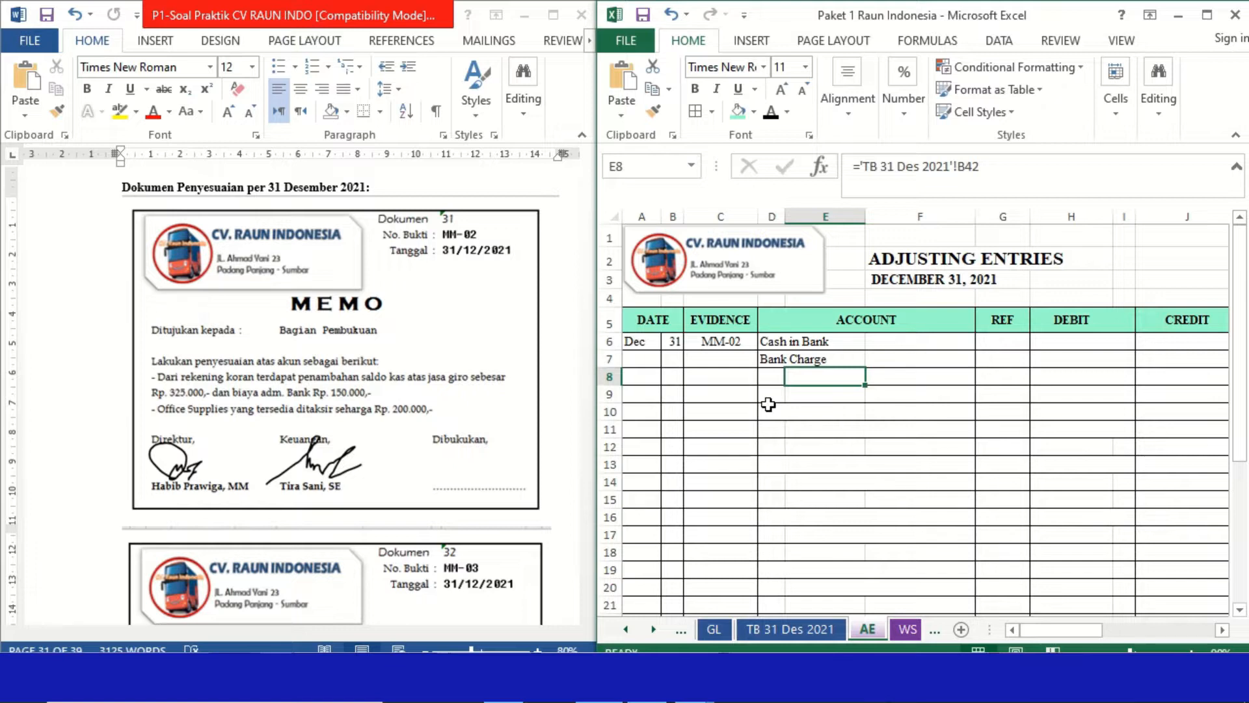
pyautogui.click(771, 114)
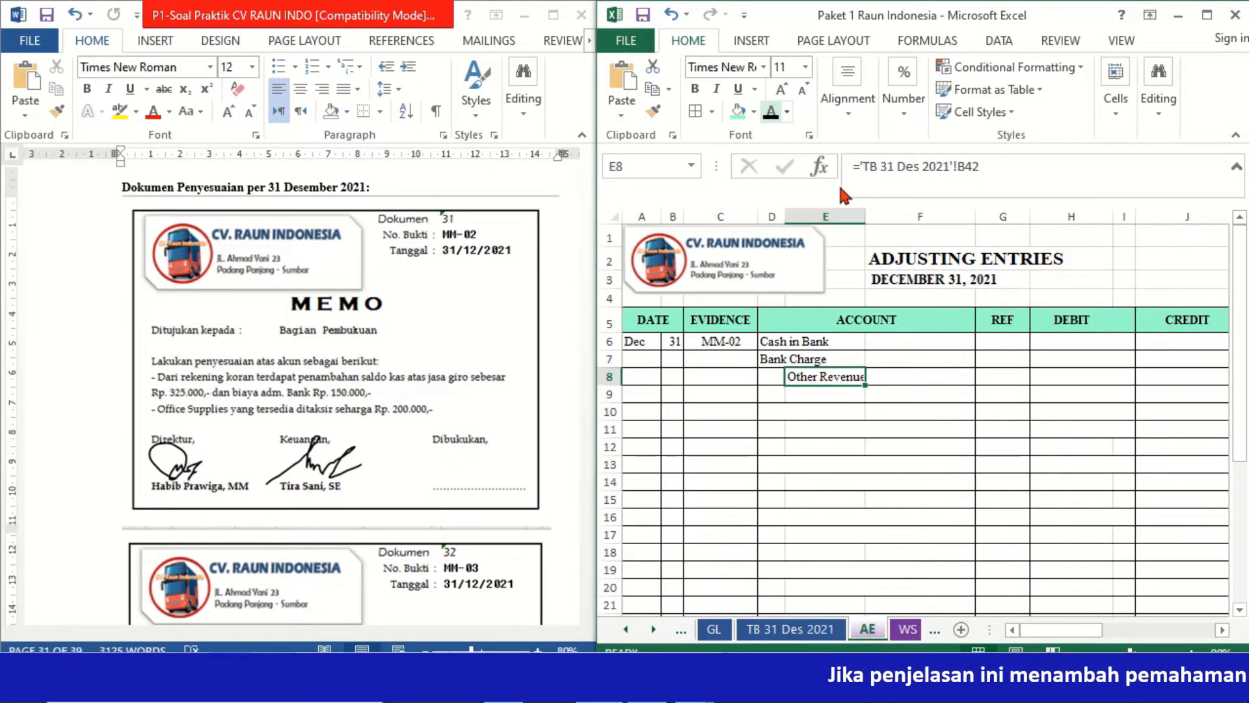
# - Apply black font colour to the MM-02 bank entry amounts: credit 325000 in J8, debit 150000 in H7 and formula =J8-H7 in H6
pyautogui.click(1222, 630)
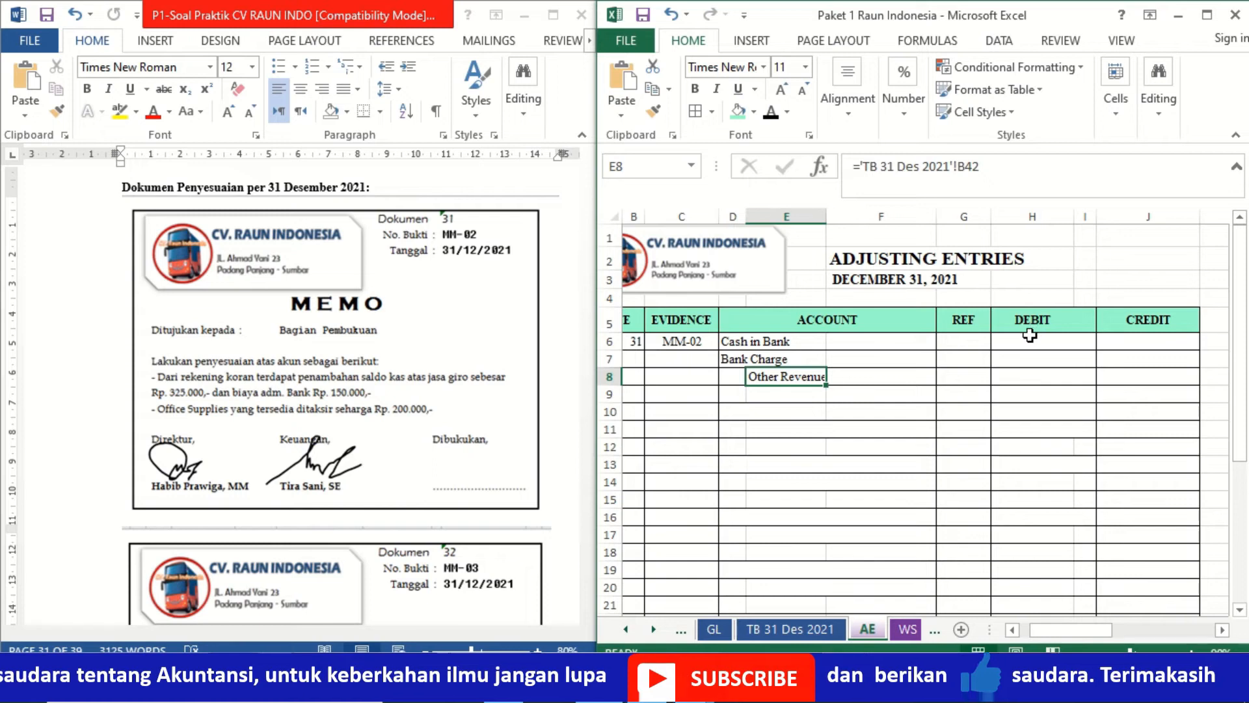
pyautogui.click(1113, 382)
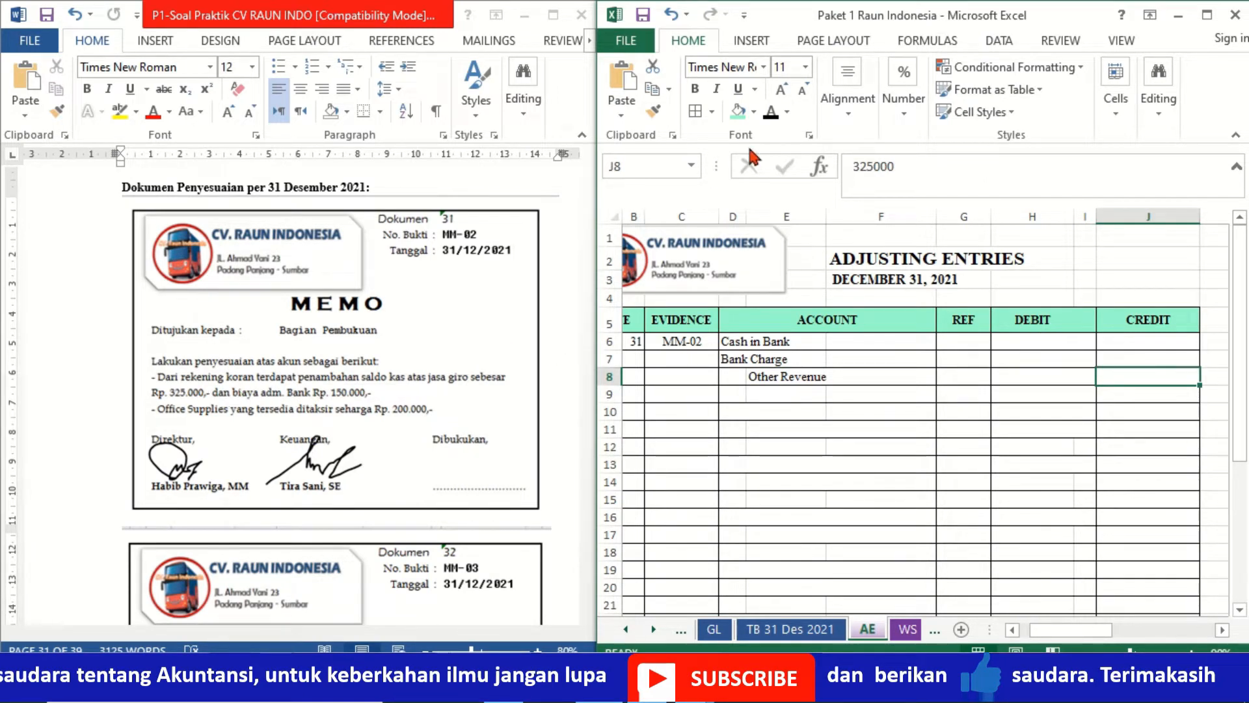
pyautogui.click(771, 114)
pyautogui.press('Left')
pyautogui.press('Up')
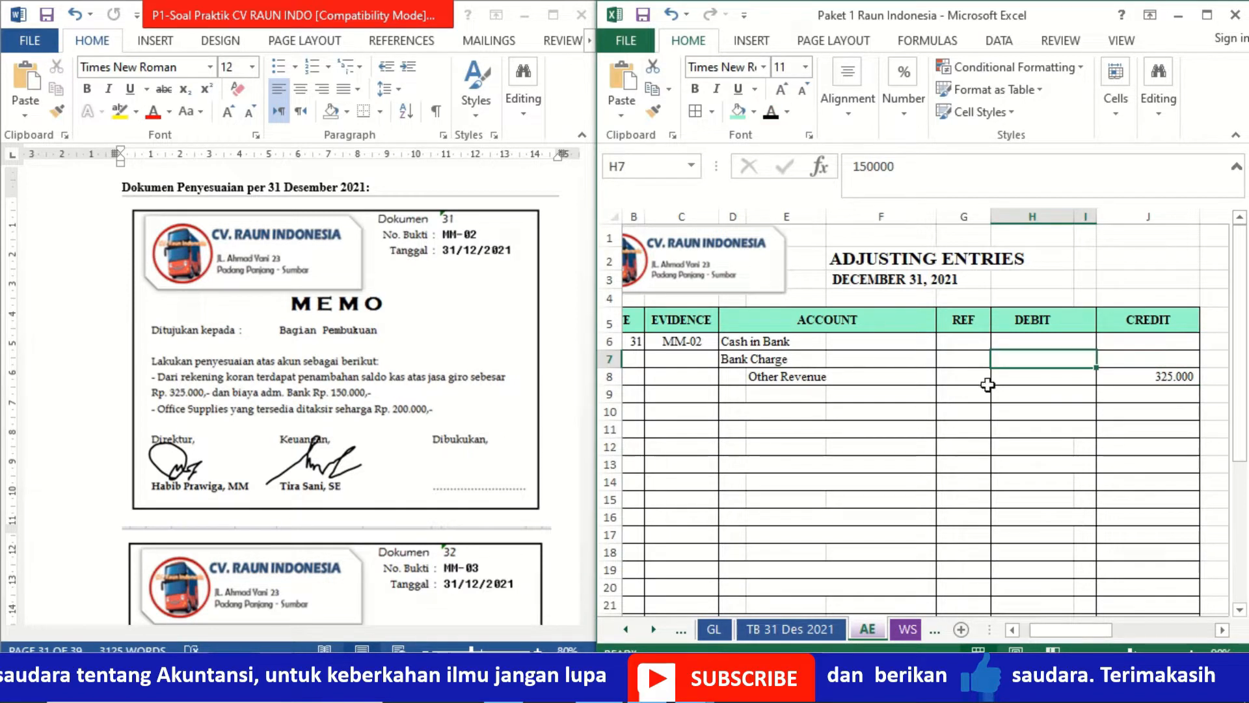
pyautogui.click(771, 115)
pyautogui.press('Up')
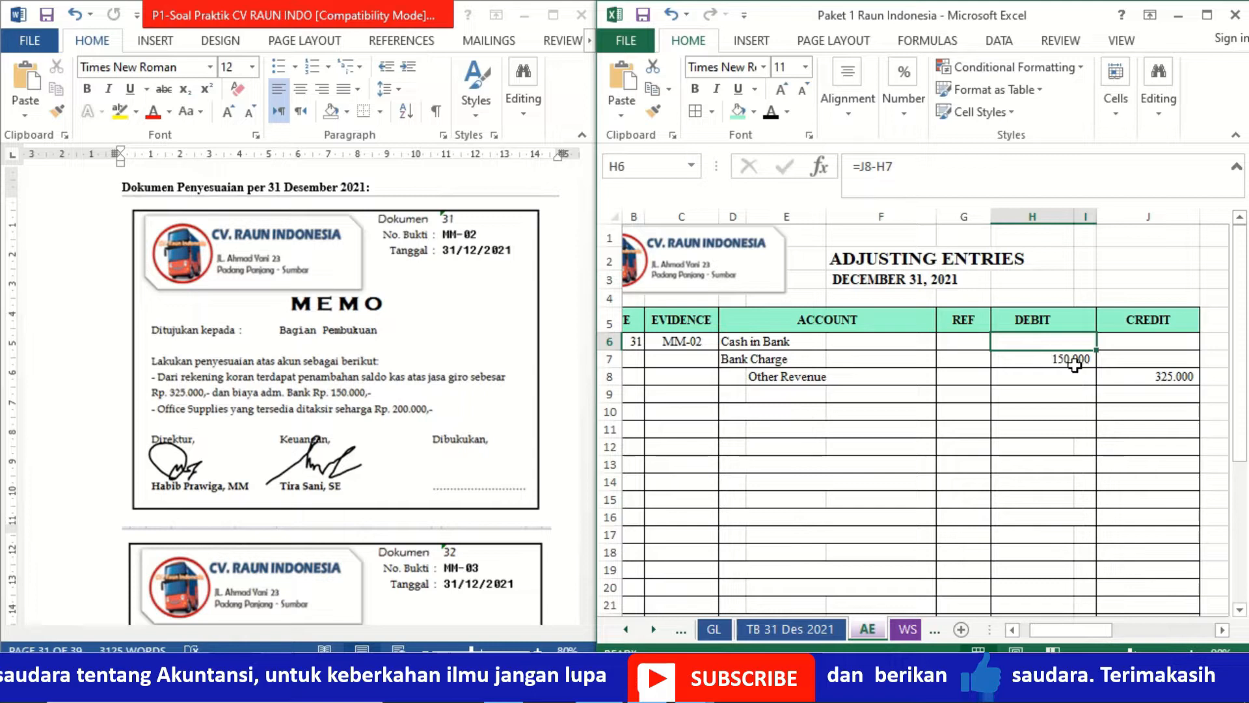
pyautogui.click(771, 113)
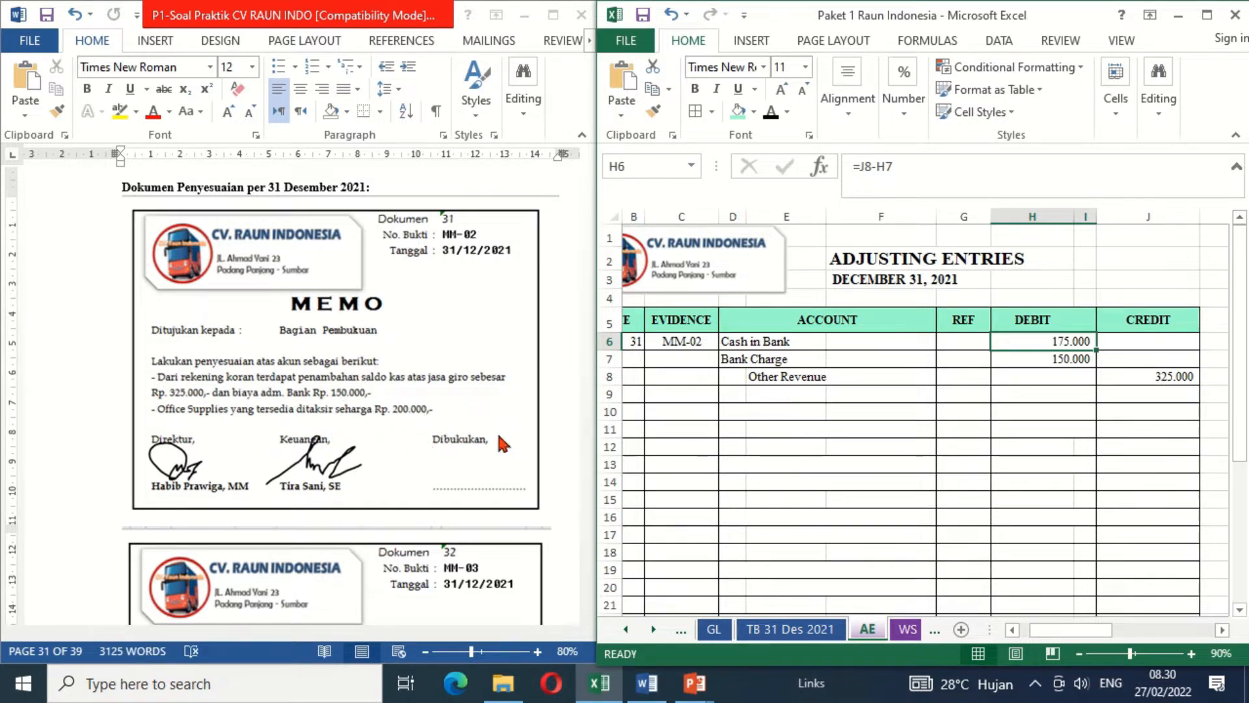
# - Apply black font colour to the account names Supplies Expense in D10 and Office Supplies in E11
pyautogui.click(730, 411)
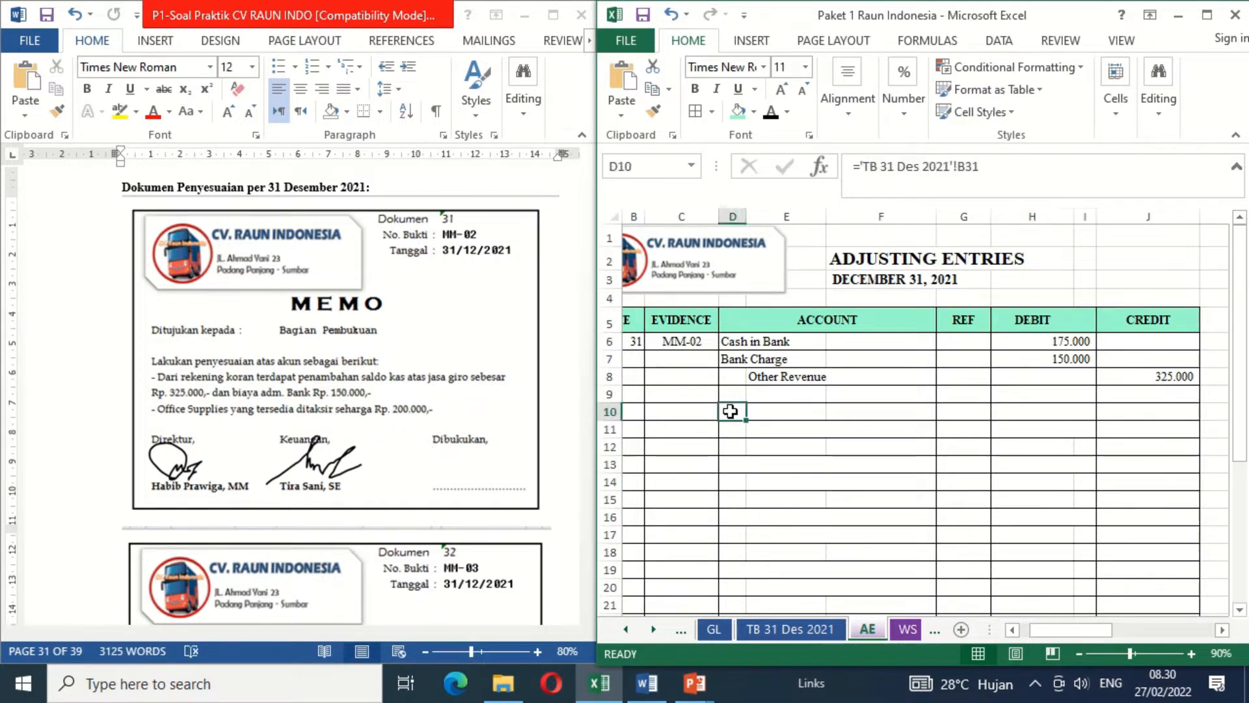
pyautogui.click(770, 116)
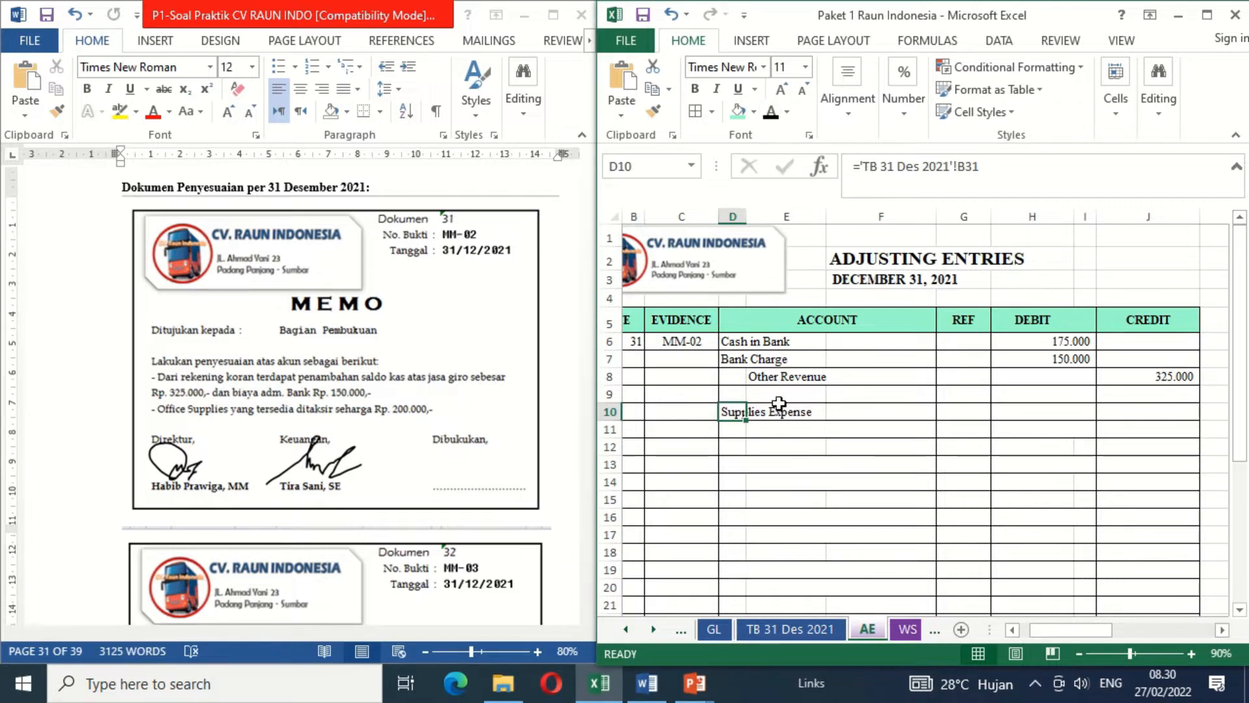
pyautogui.click(766, 430)
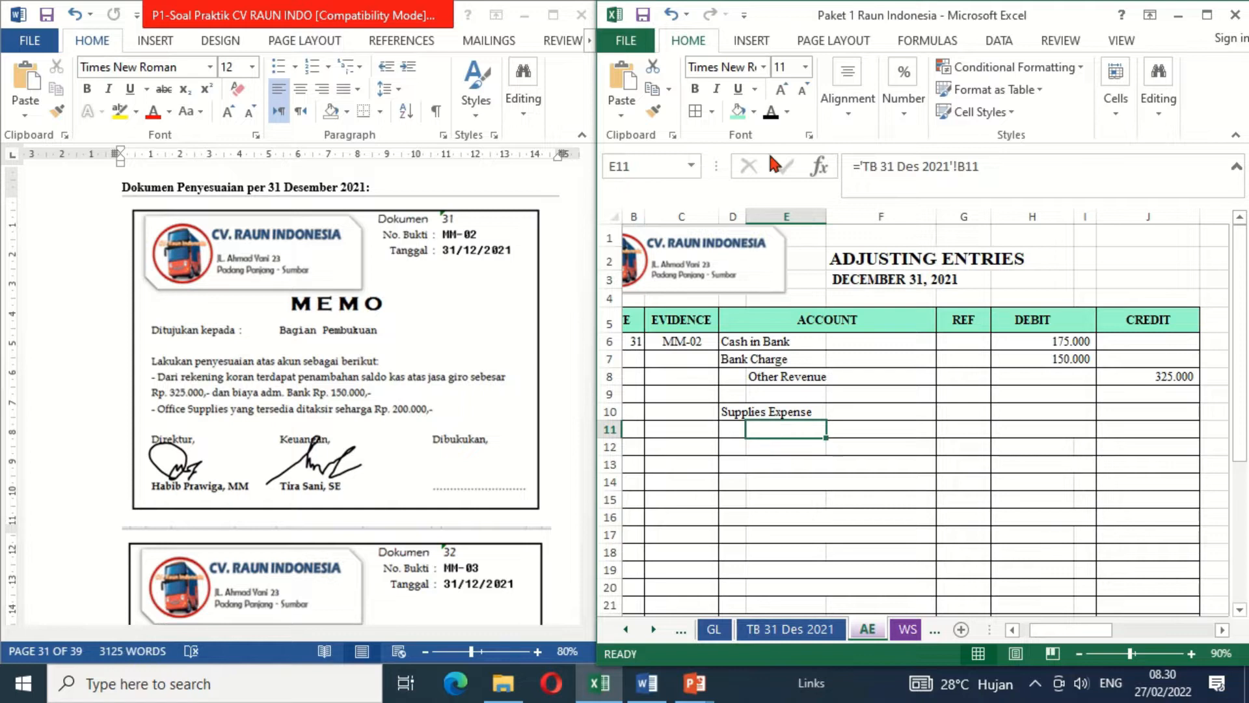
pyautogui.click(771, 114)
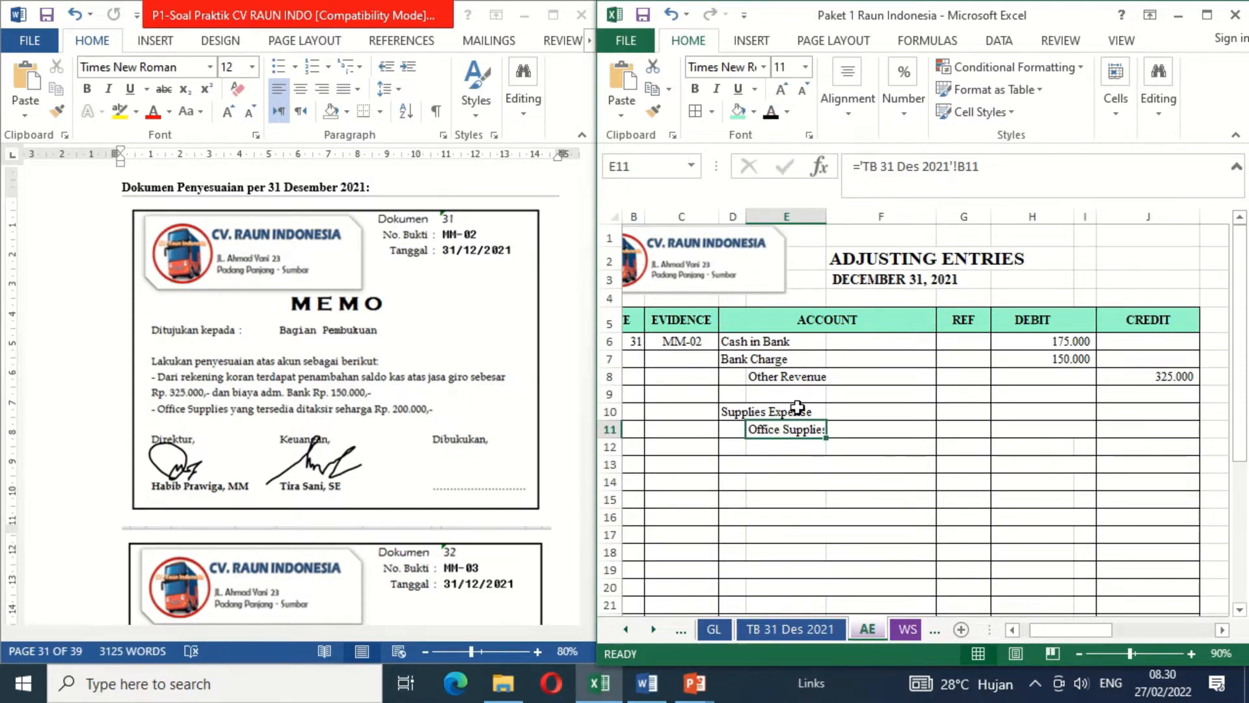
# - Enter the Supplies Expense debit in H10 as the trial balance Office Supplies amount minus 200000, ='TB 31 Des 2021'!C11-200000
pyautogui.click(1035, 415)
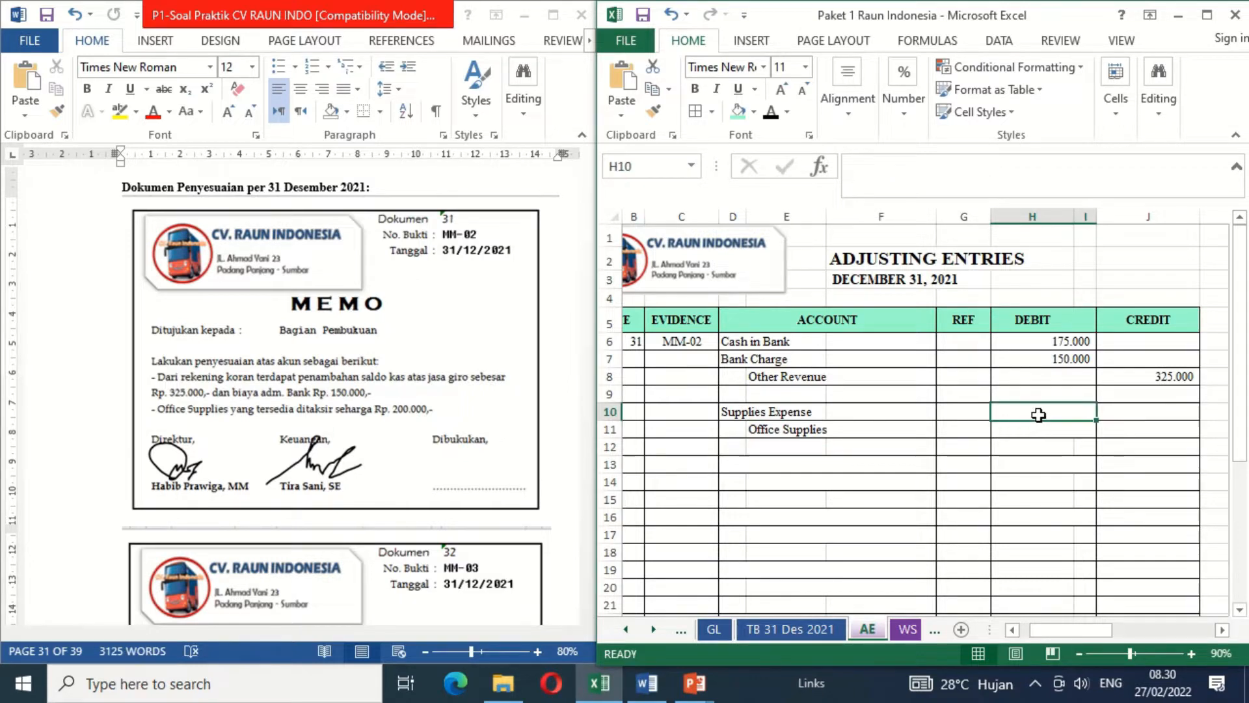
pyautogui.write('=')
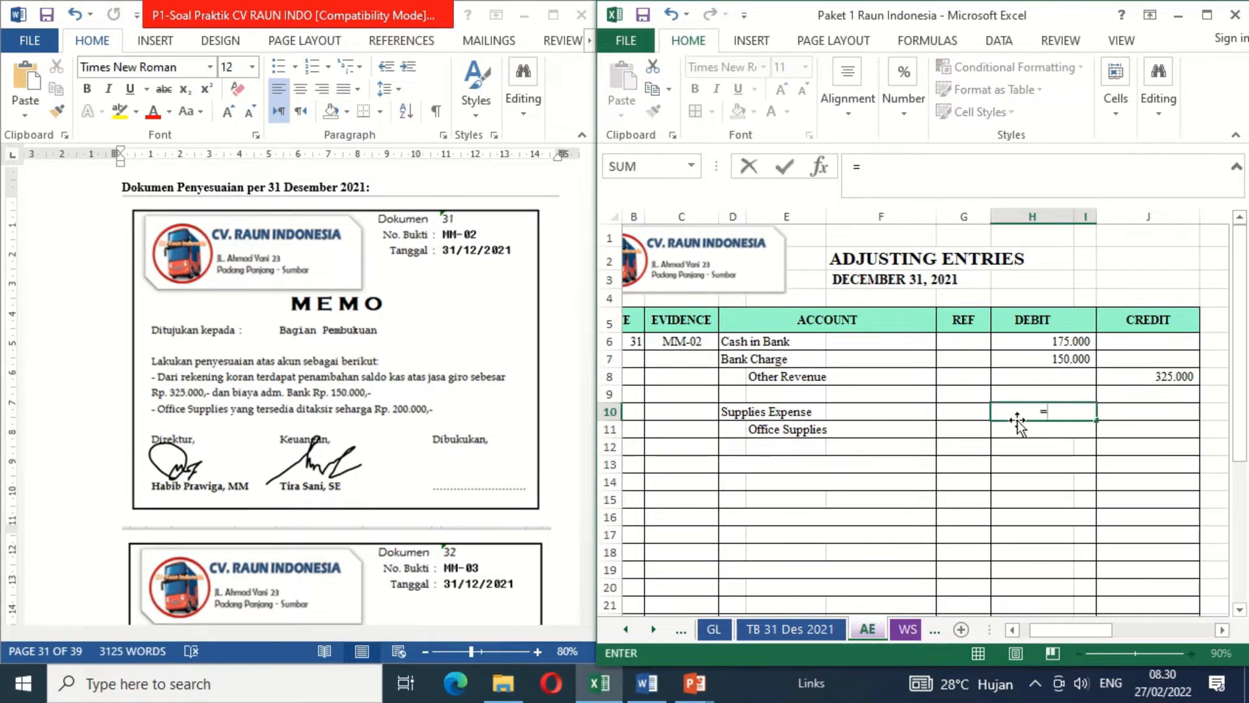
pyautogui.click(788, 630)
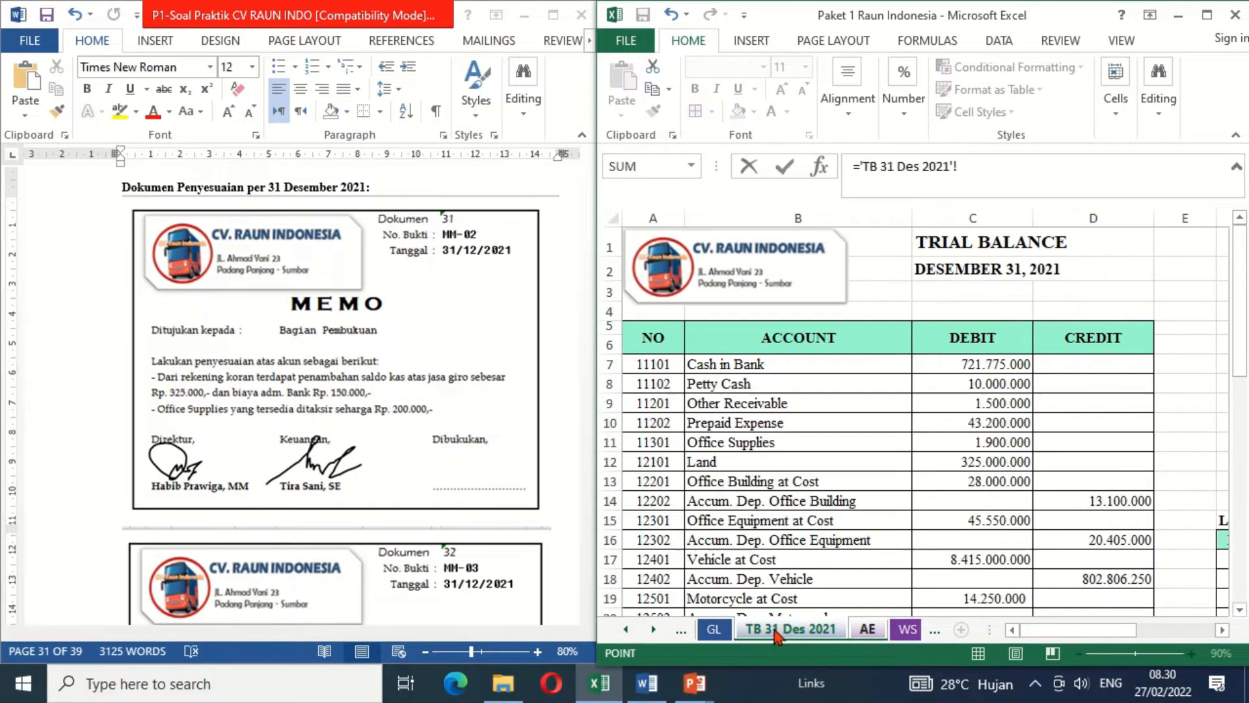
pyautogui.click(958, 443)
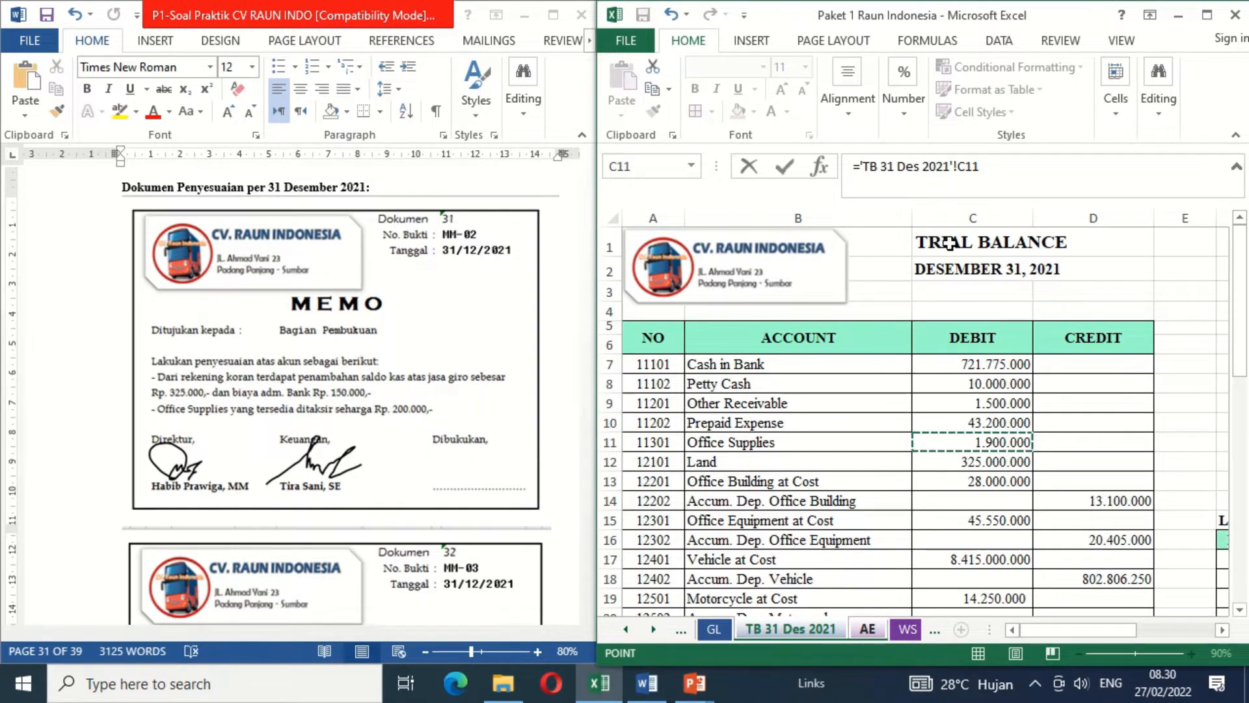
pyautogui.click(998, 175)
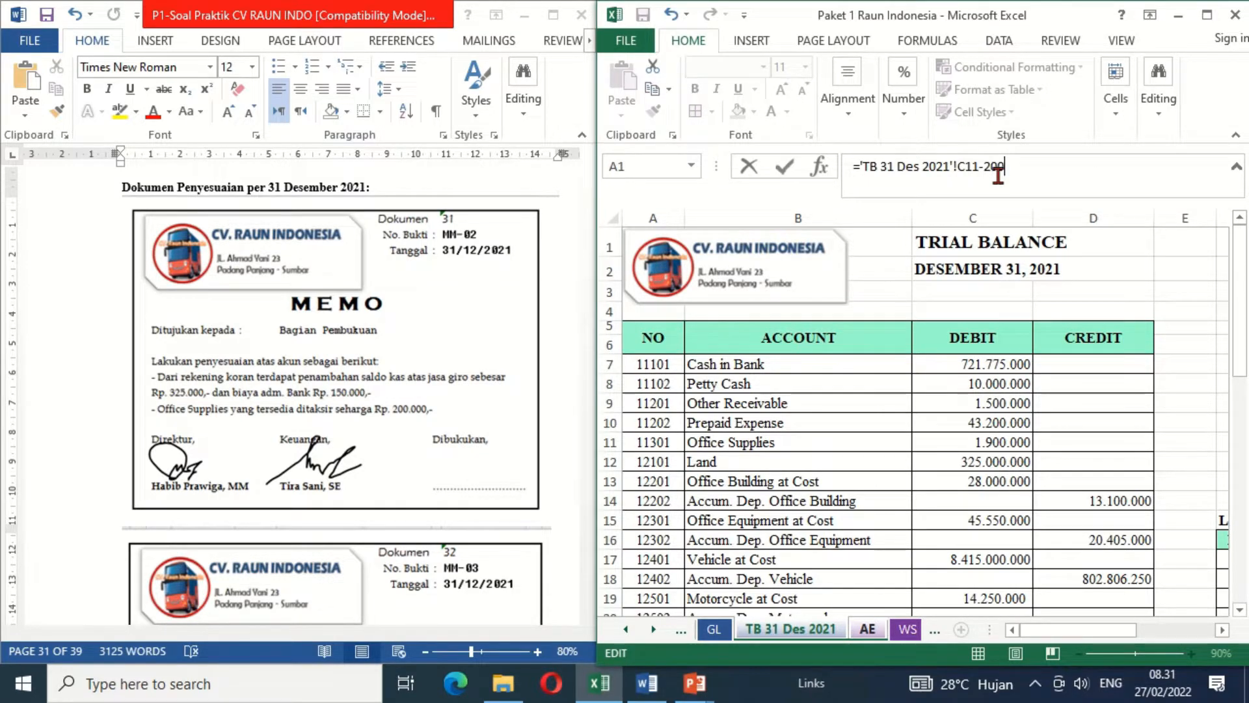
pyautogui.write('000')
pyautogui.press('Return')
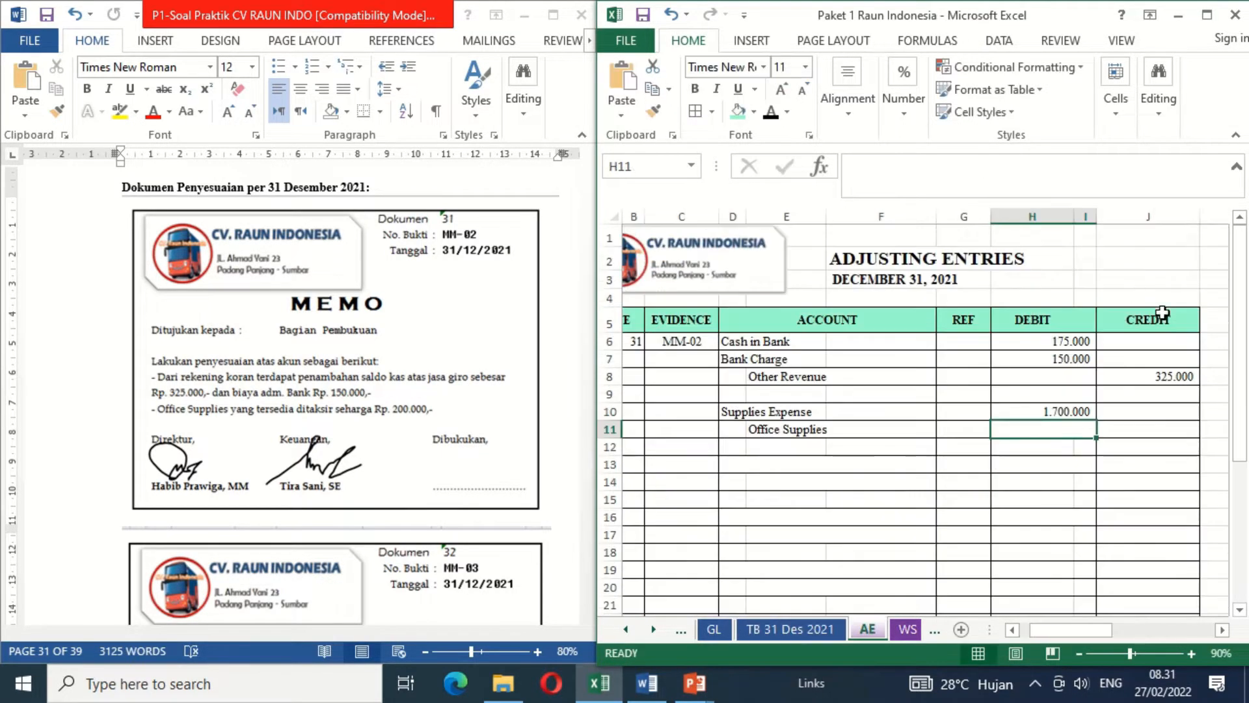
# - Enter the Office Supplies credit in J11 as =H10, linking it to the Supplies Expense debit
pyautogui.click(1129, 429)
pyautogui.write('=')
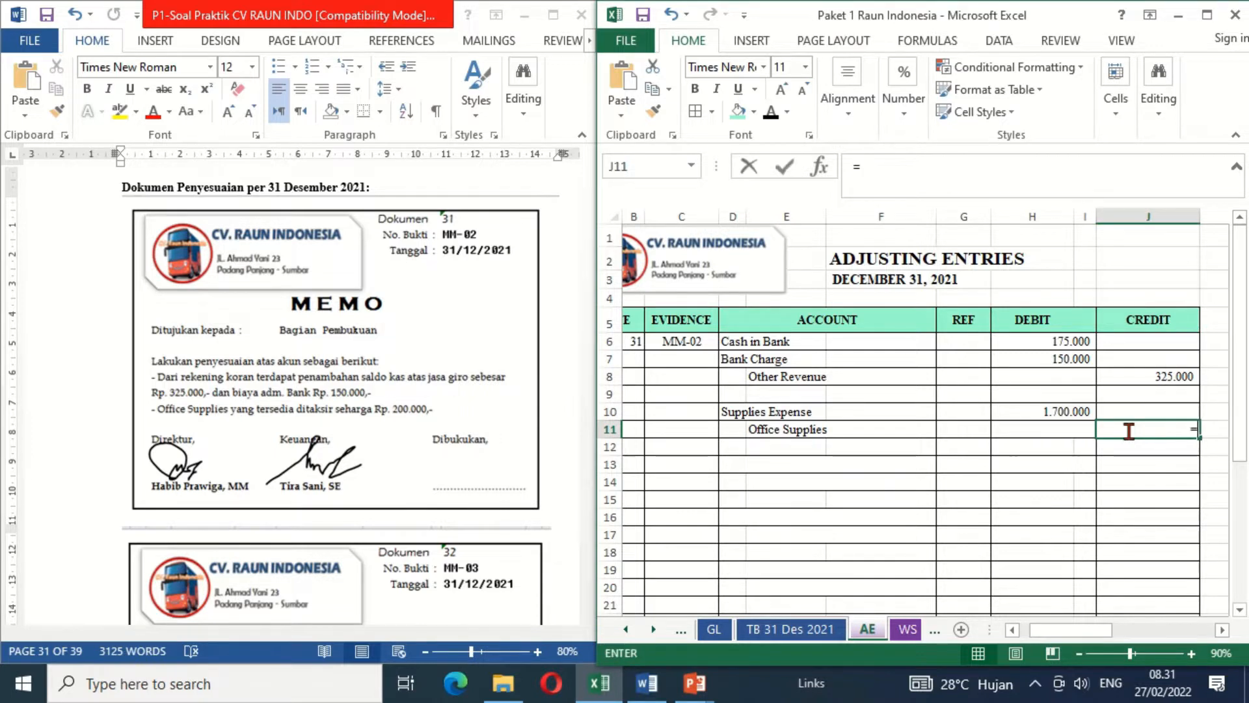
pyautogui.press('Left')
pyautogui.press('Left')
pyautogui.press('Up')
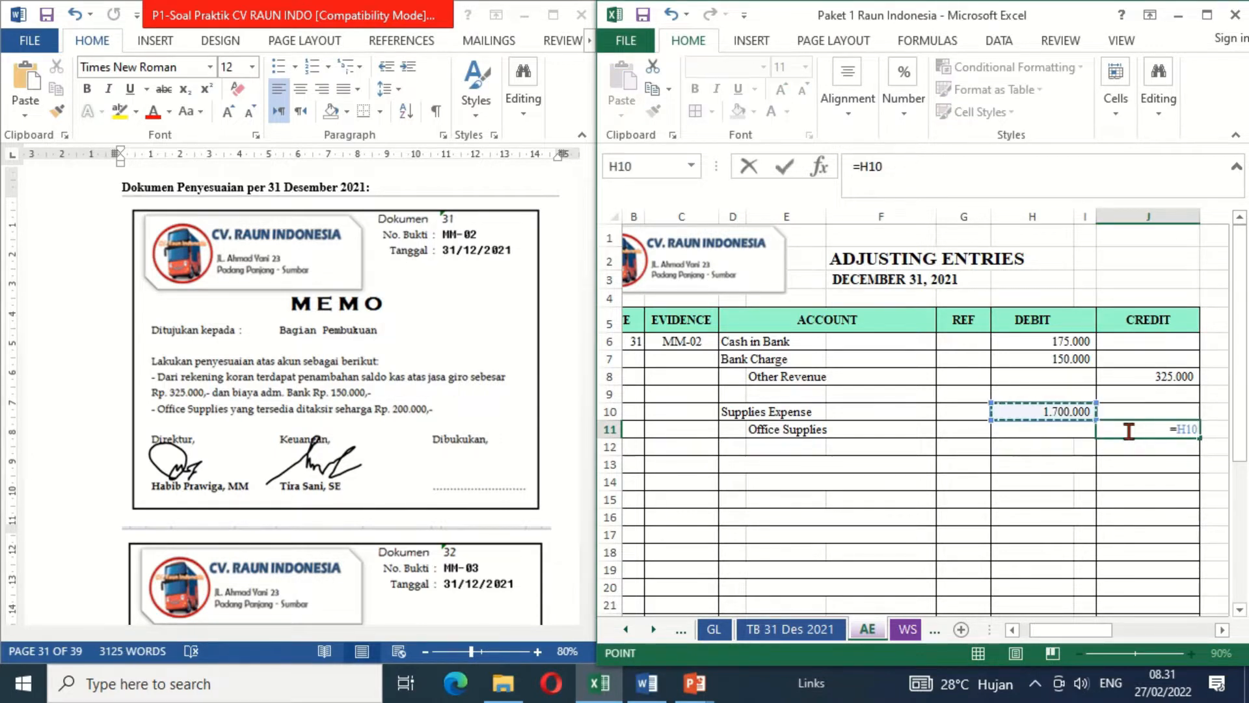
pyautogui.press('Return')
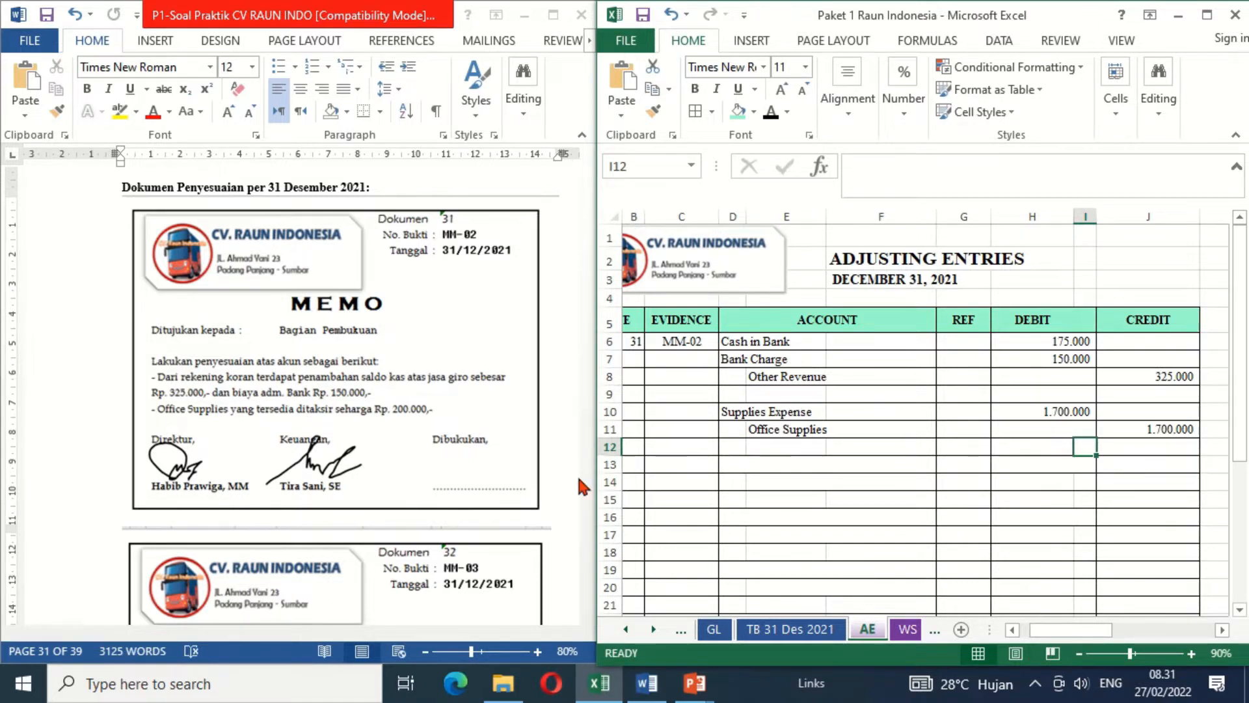
# - Switch to the Word document and add the bookkeeper's signature under Dibukukan on memo MM-02
pyautogui.click(483, 481)
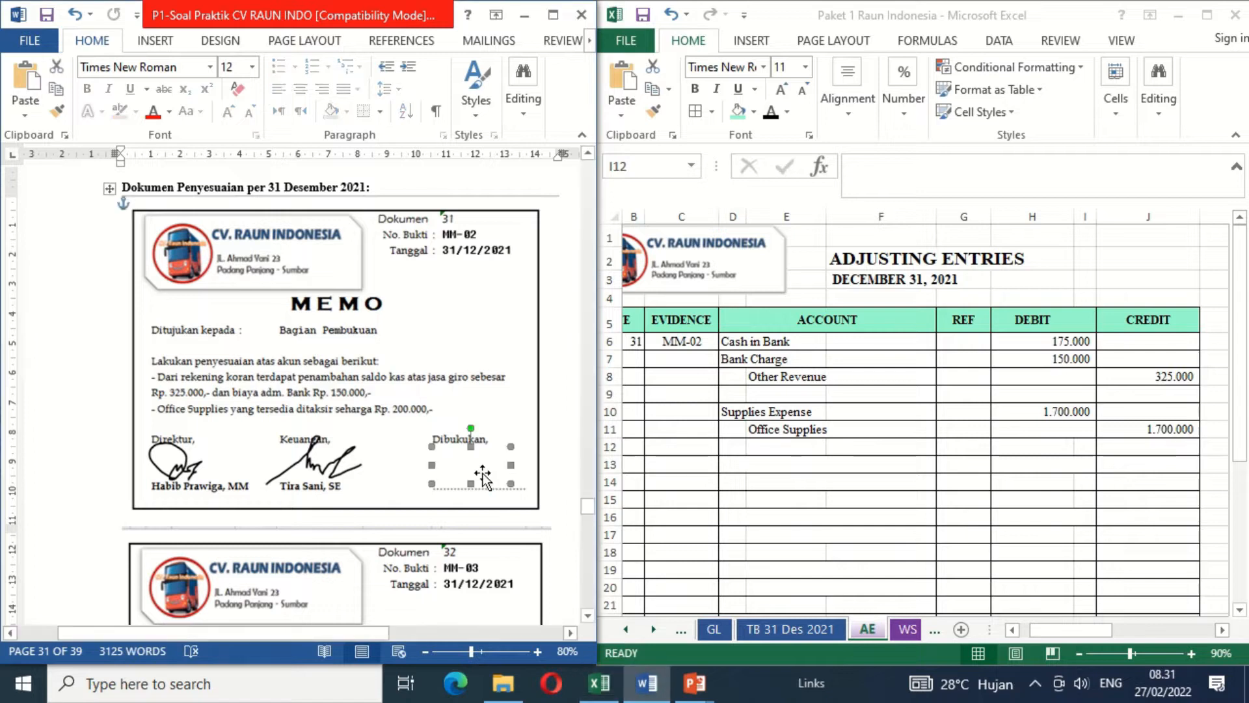
pyautogui.hotkey('ctrl', 'v')
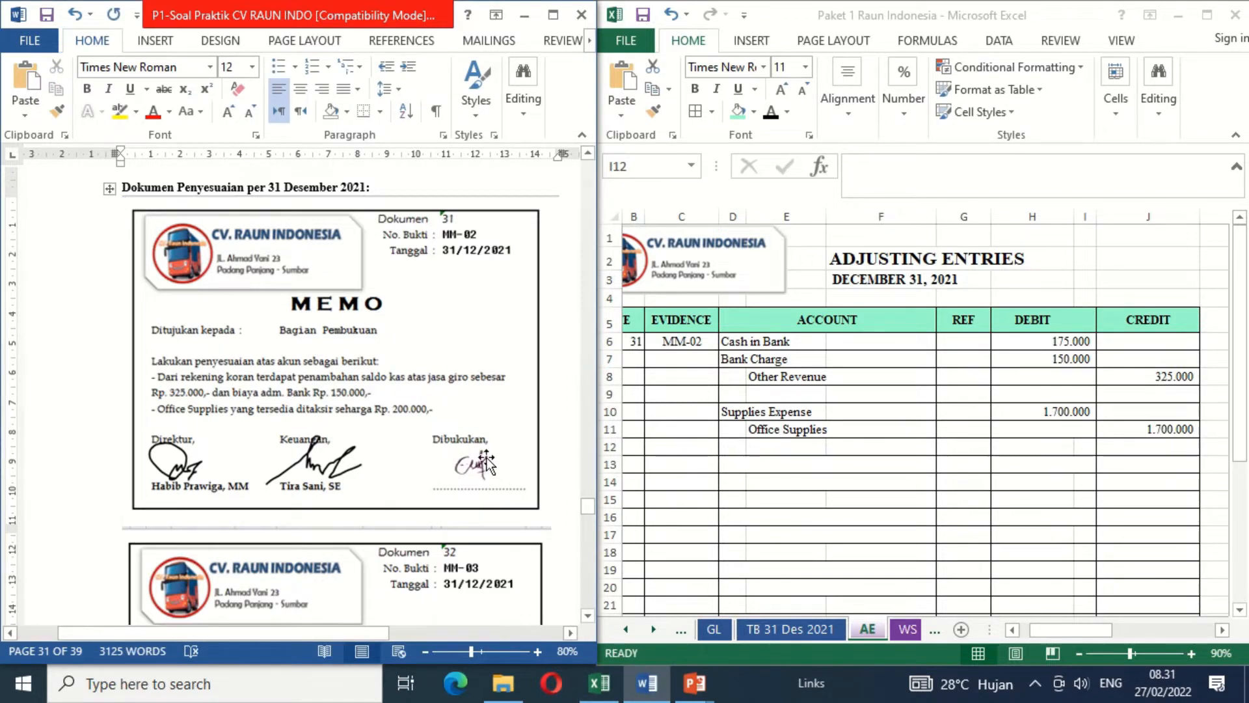
# - For memo MM-03, show date 31, evidence MM-03 and account Wages & Salaries Expense in black font in row 13 of the adjusting entries
pyautogui.click(587, 615)
pyautogui.moveTo(587, 615); pyautogui.dragTo(587, 616)
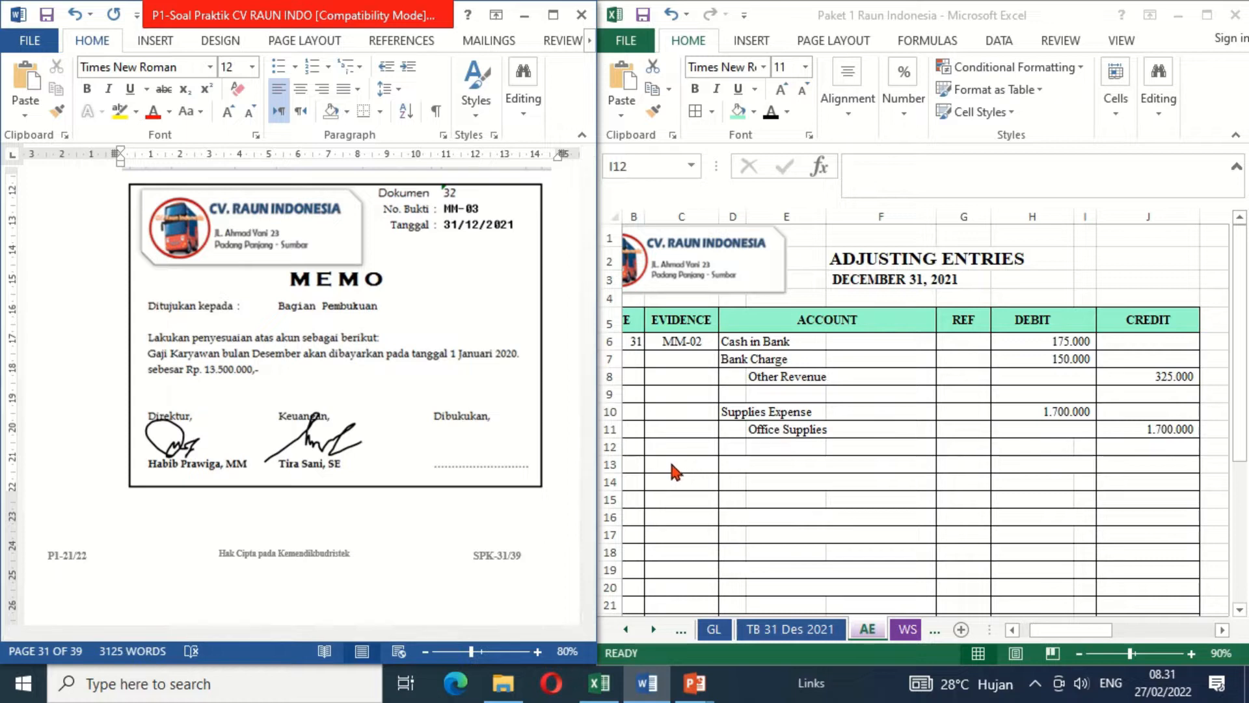
pyautogui.click(631, 465)
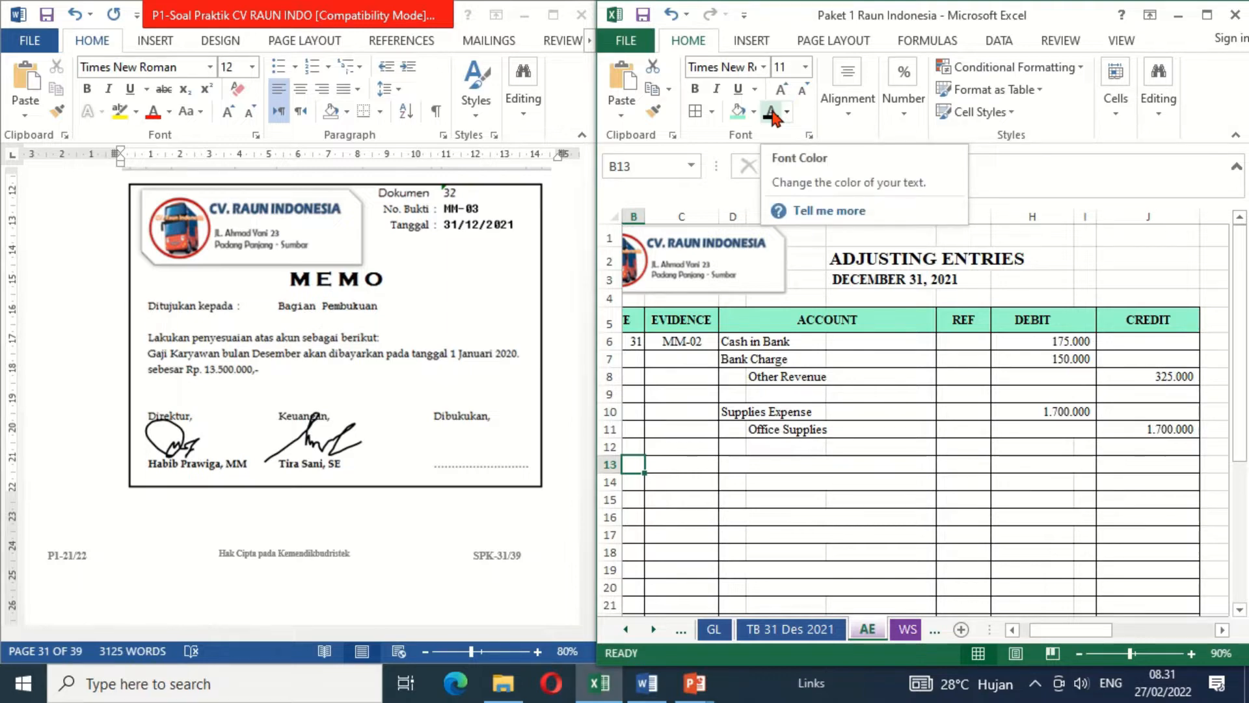
pyautogui.write('31')
pyautogui.click(683, 470)
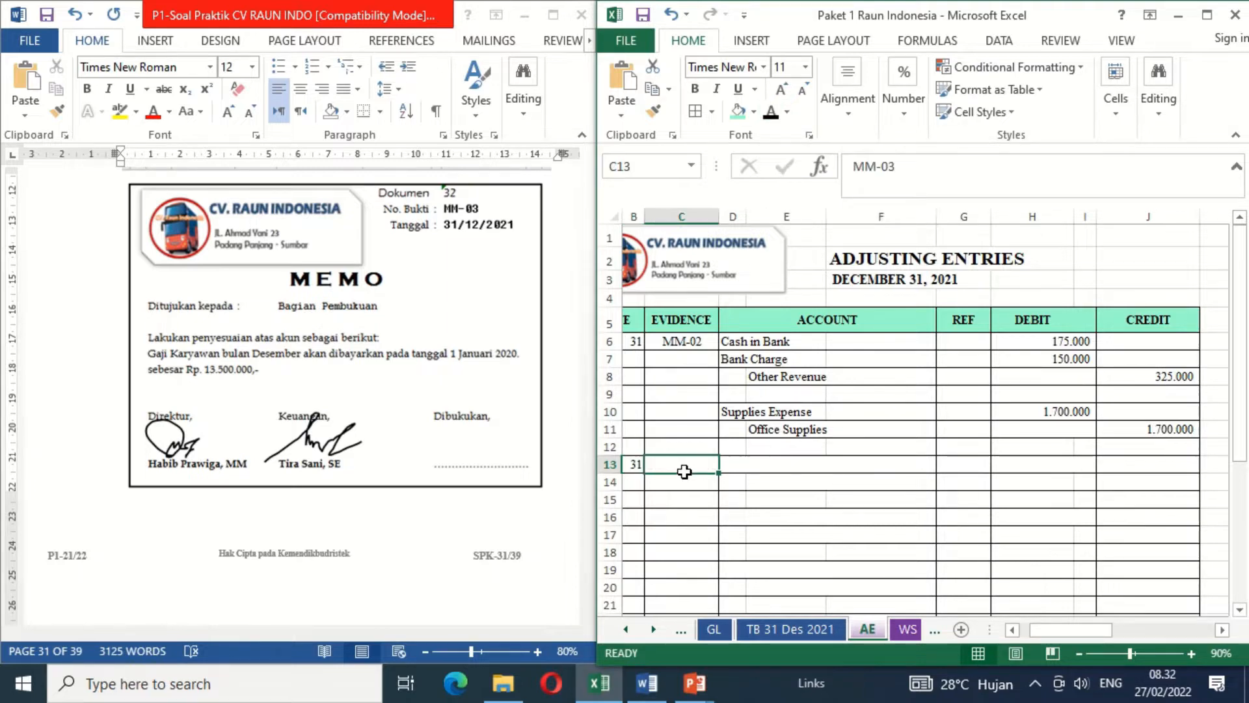
pyautogui.click(770, 116)
pyautogui.click(733, 464)
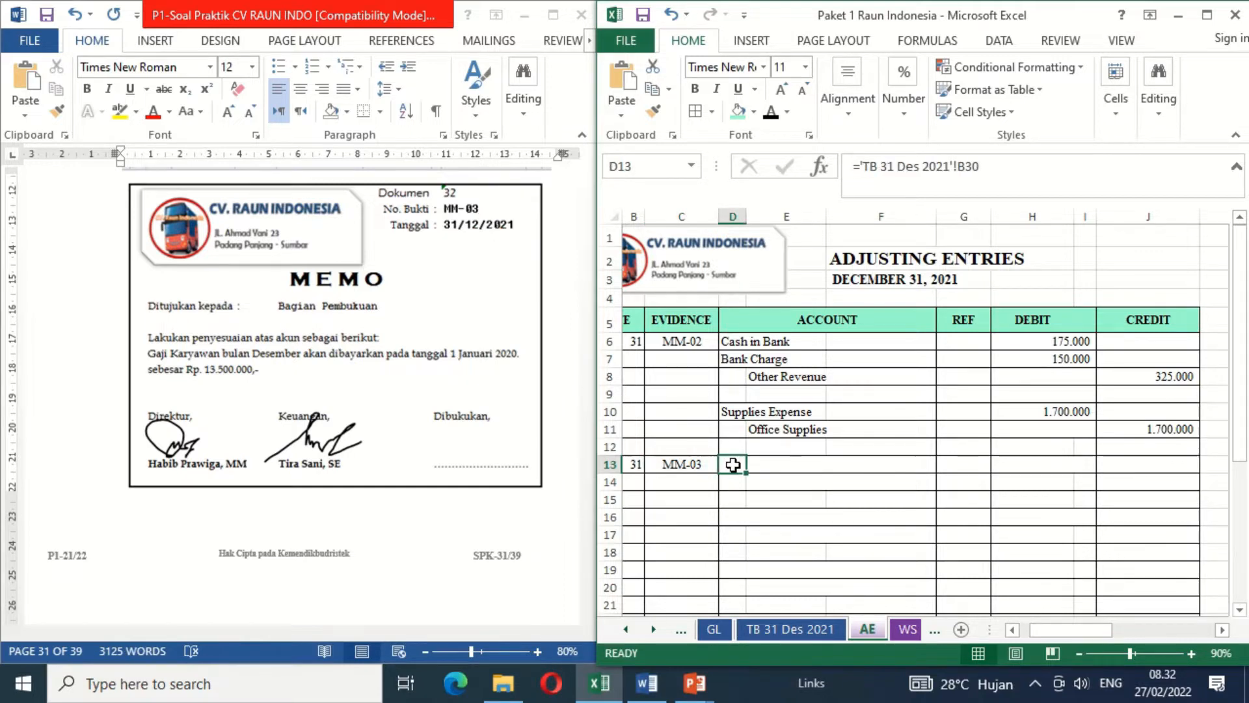
pyautogui.click(772, 116)
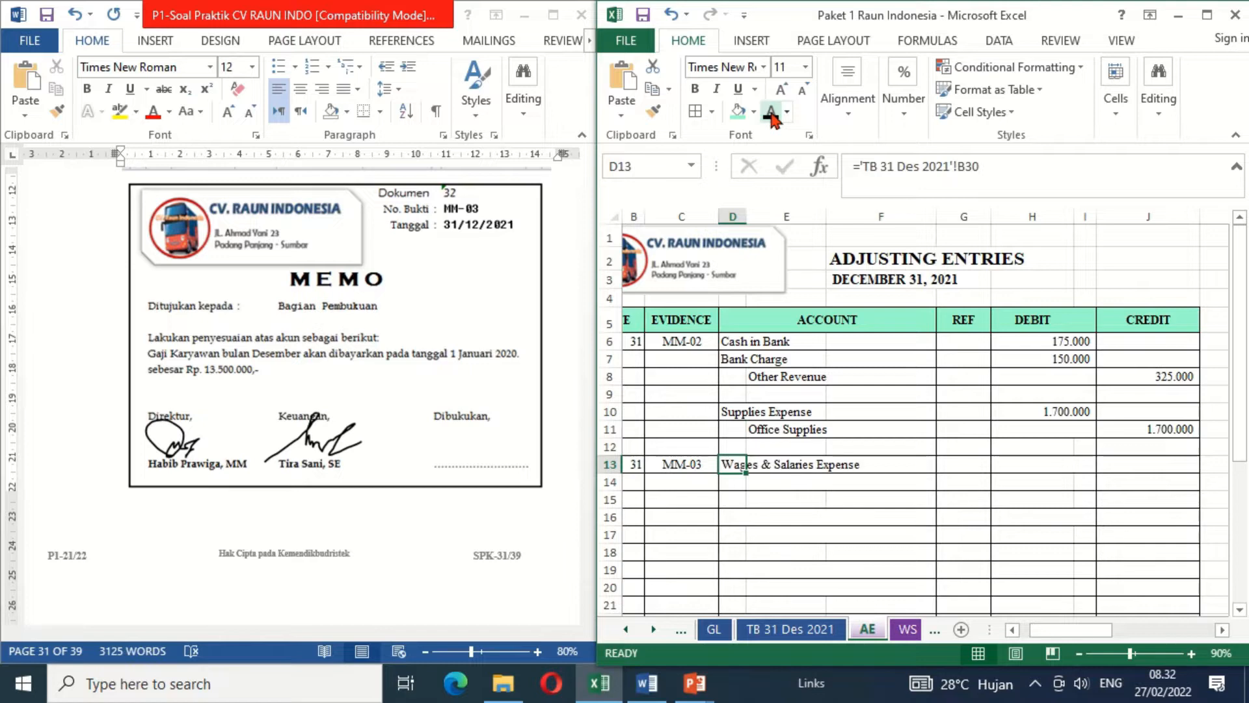
# - Complete the MM-03 entry with Wages & Salaries Payable in row 14 in black font, debit 13500000 in H13 and credit =H13 in J14
pyautogui.click(781, 482)
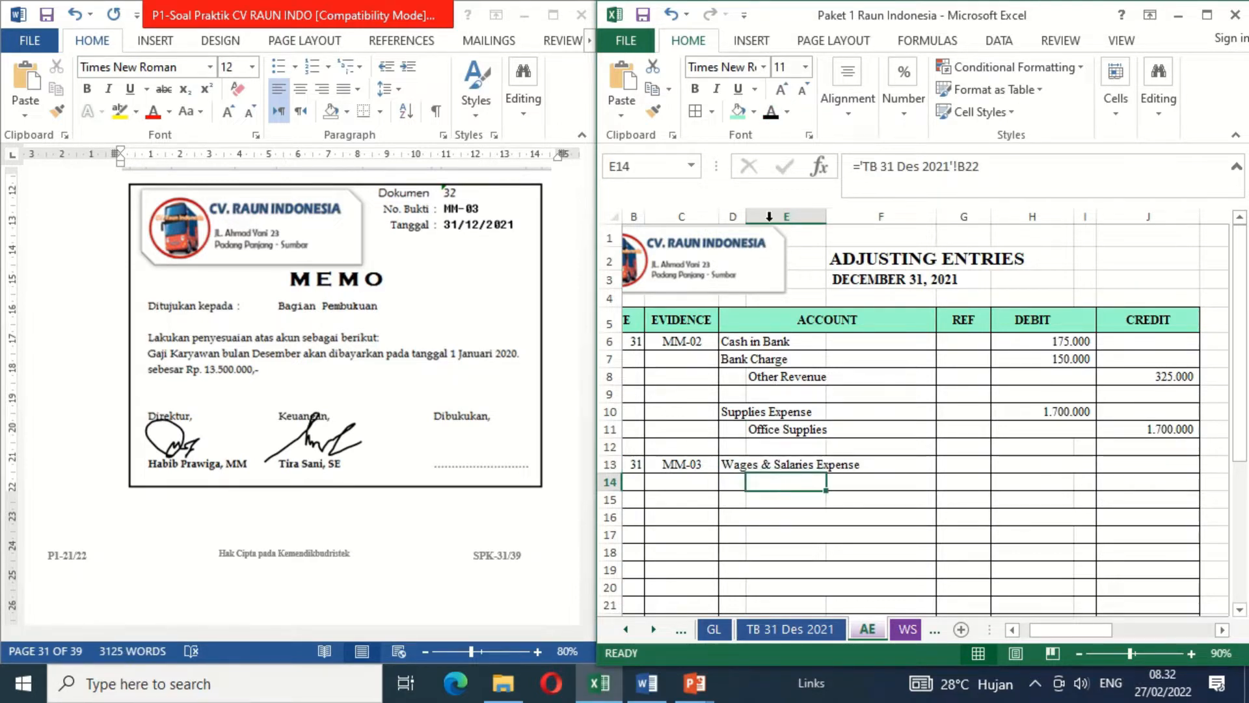
pyautogui.click(772, 115)
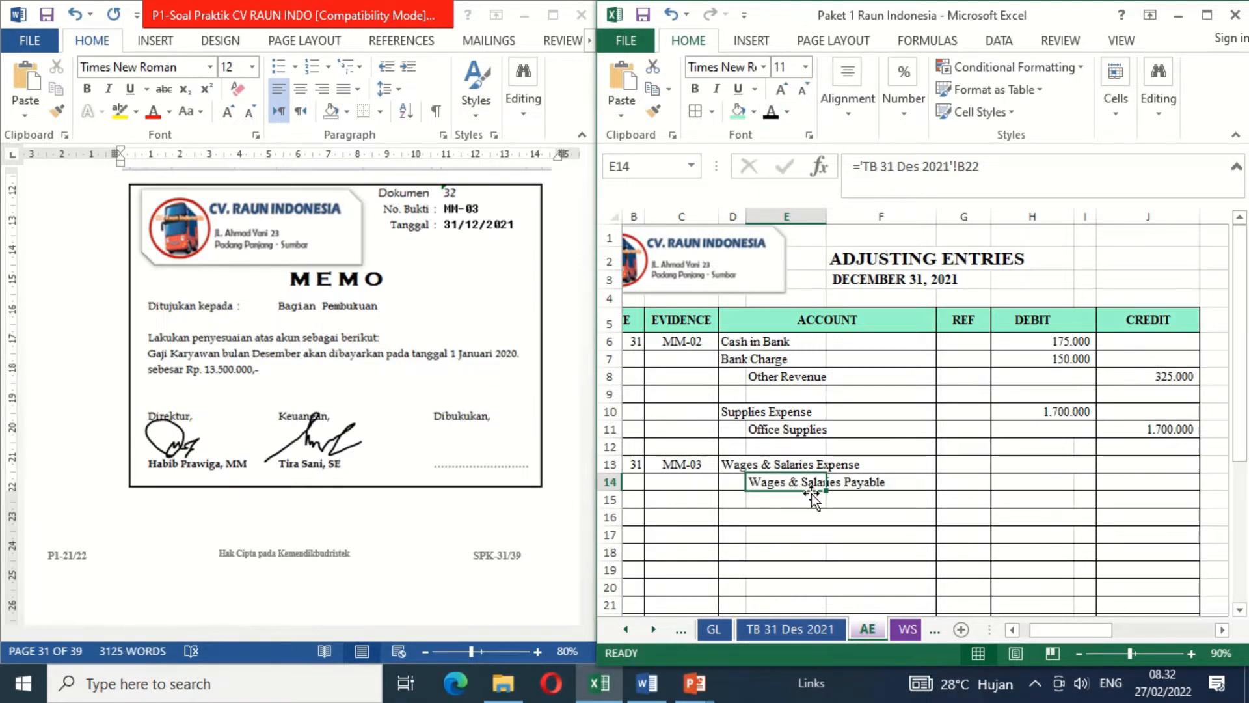
pyautogui.click(1019, 465)
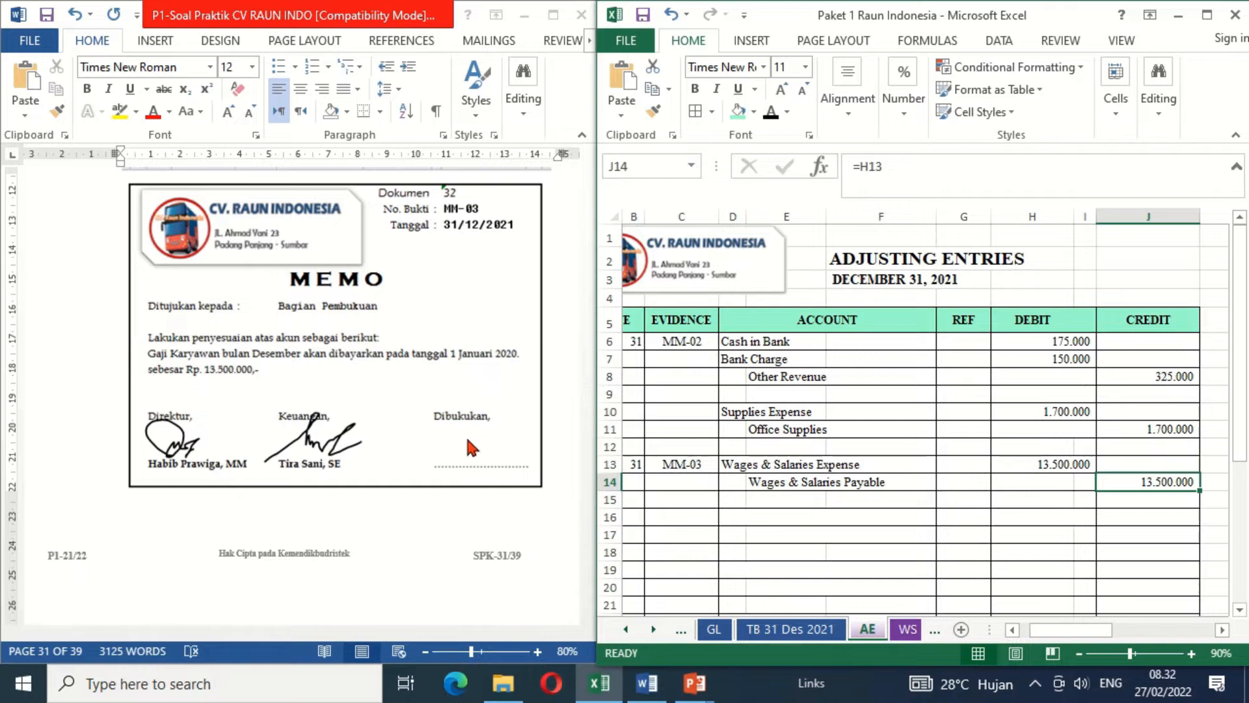
# - Switch to the Word document and add the bookkeeper's signature under Dibukukan on memo MM-03
pyautogui.click(467, 440)
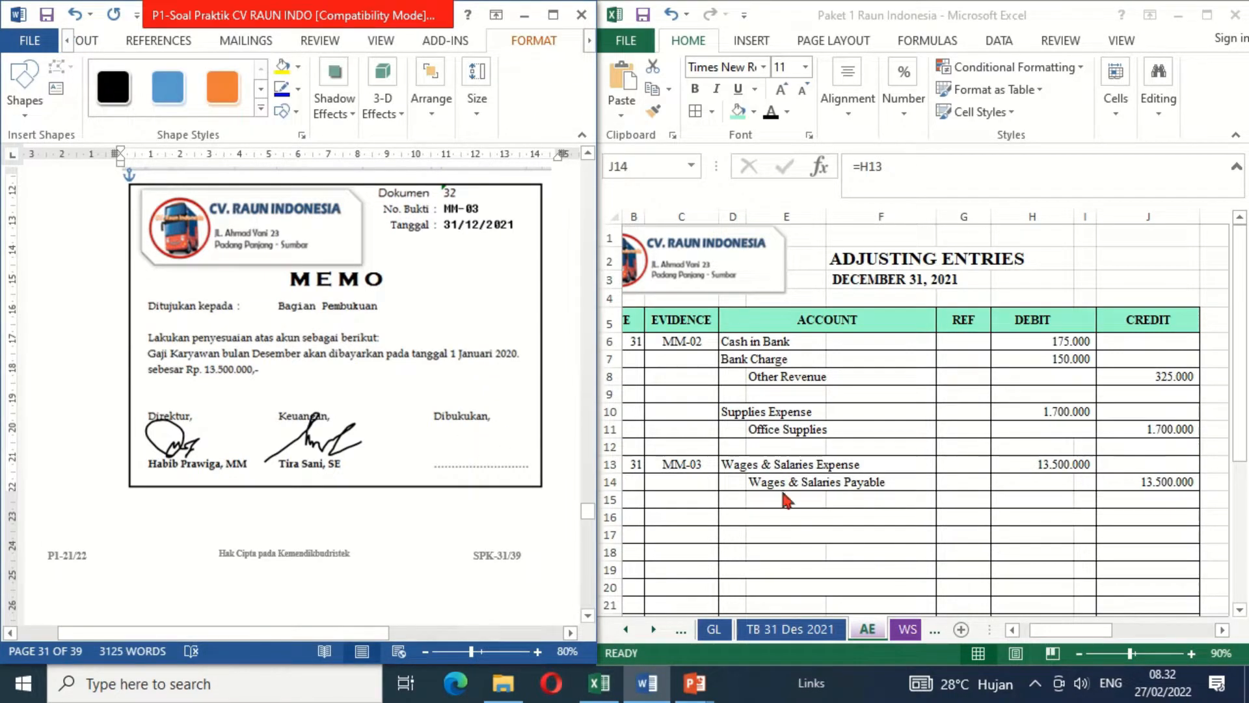
pyautogui.hotkey('alt', 'Tab')
pyautogui.click(485, 442)
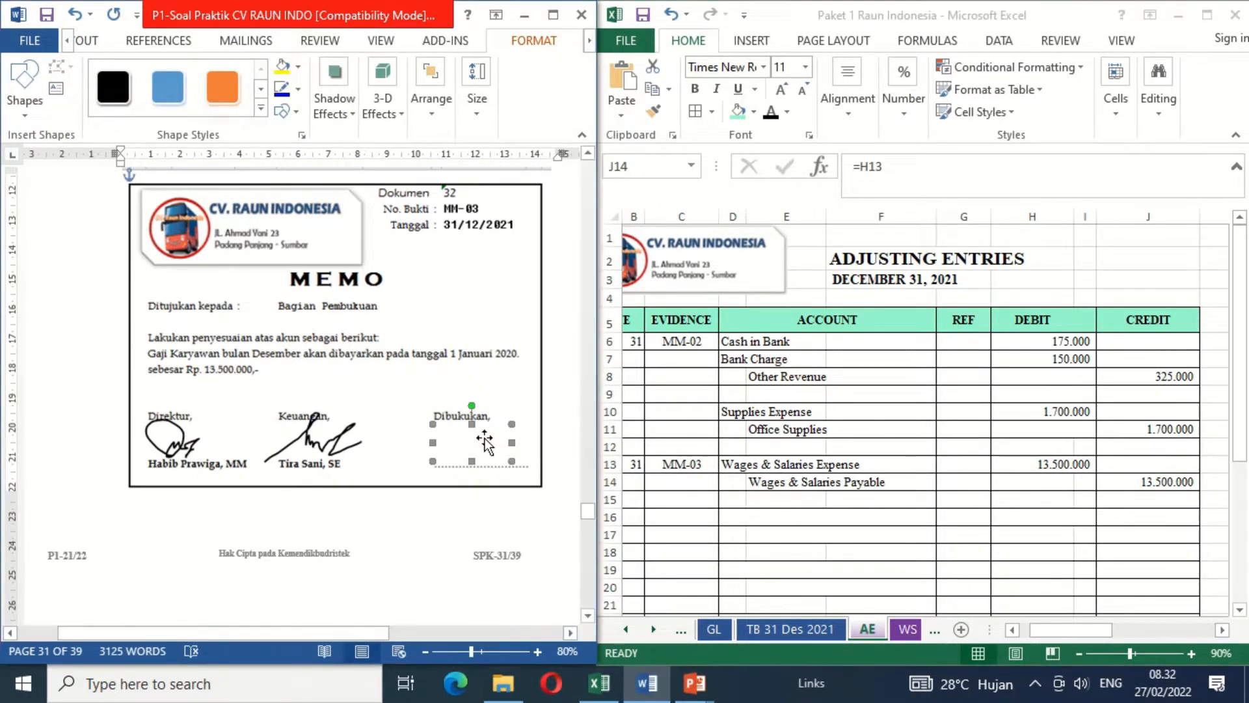
pyautogui.hotkey('ctrl', 'v')
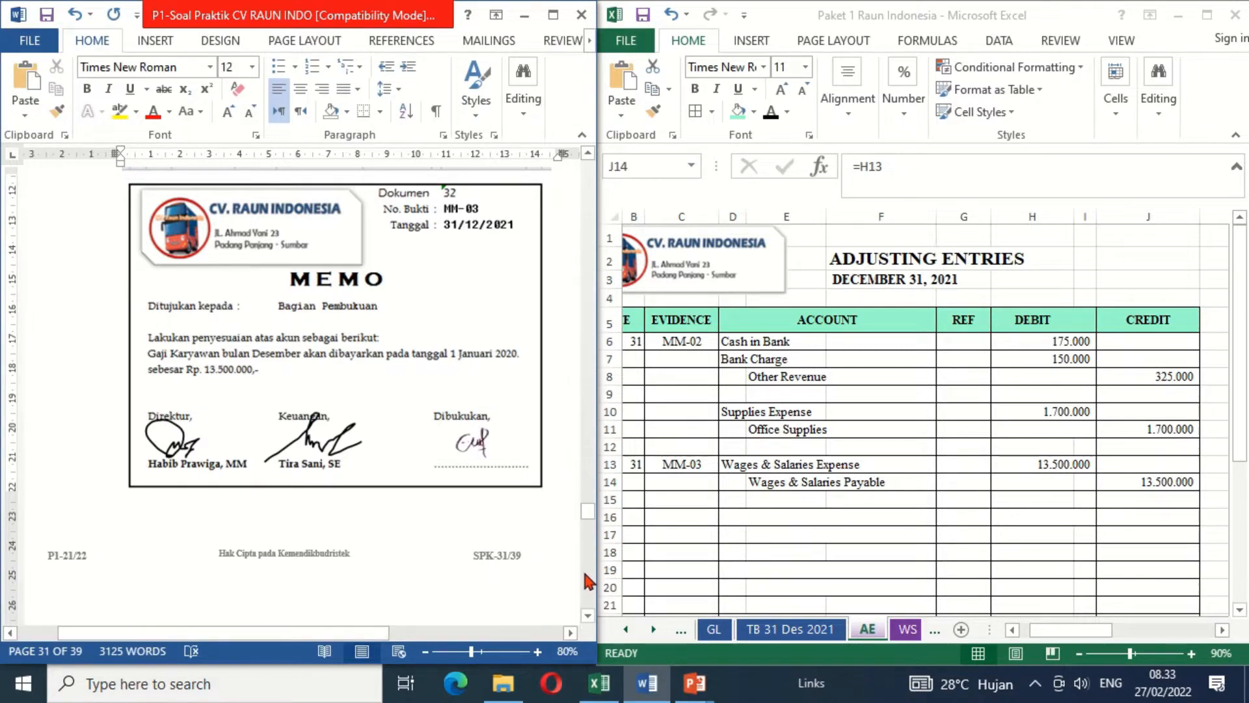
# - For the building depreciation memo, enter date 31 and evidence MM-04 in row 16 of the adjusting entries
pyautogui.scroll(-10, 589, 579)
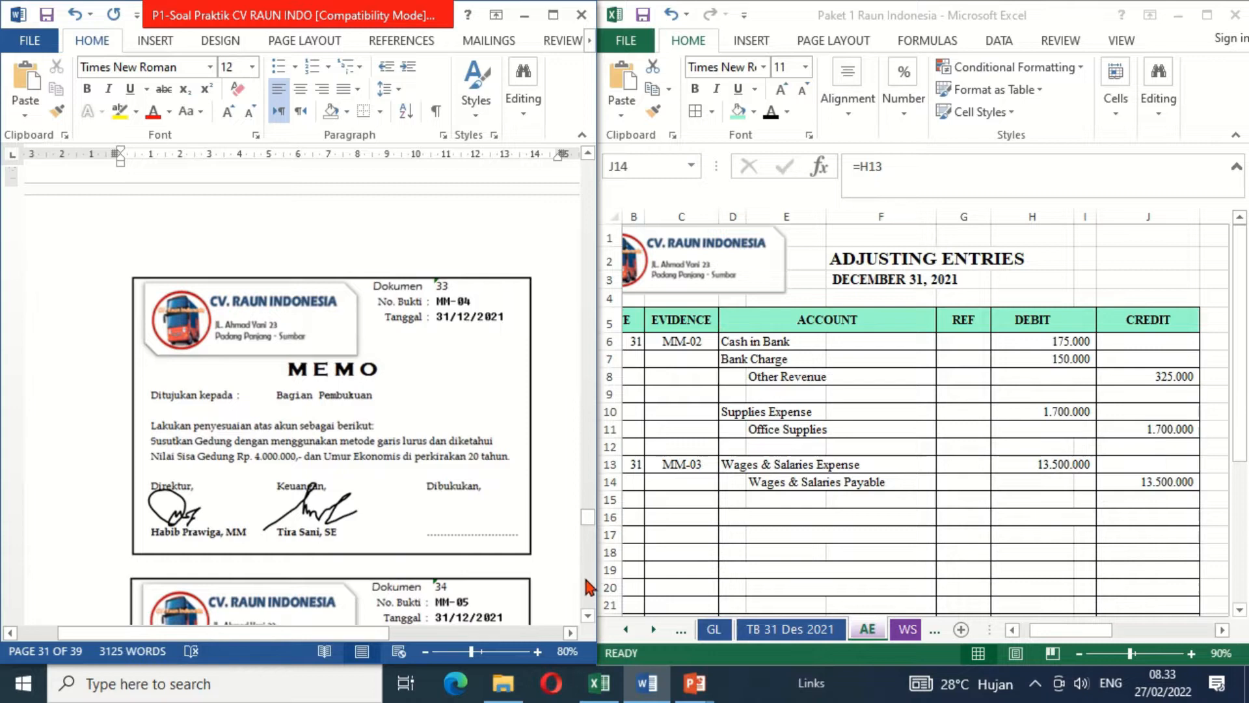
pyautogui.click(590, 616)
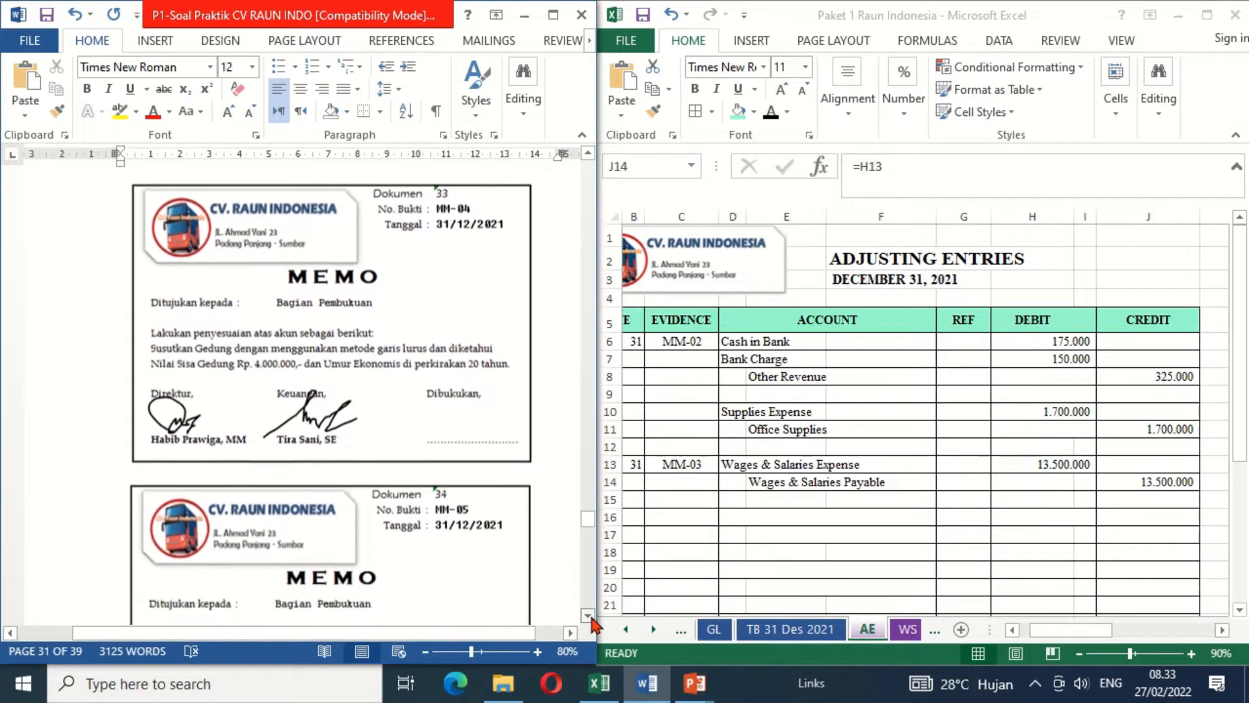
pyautogui.click(589, 616)
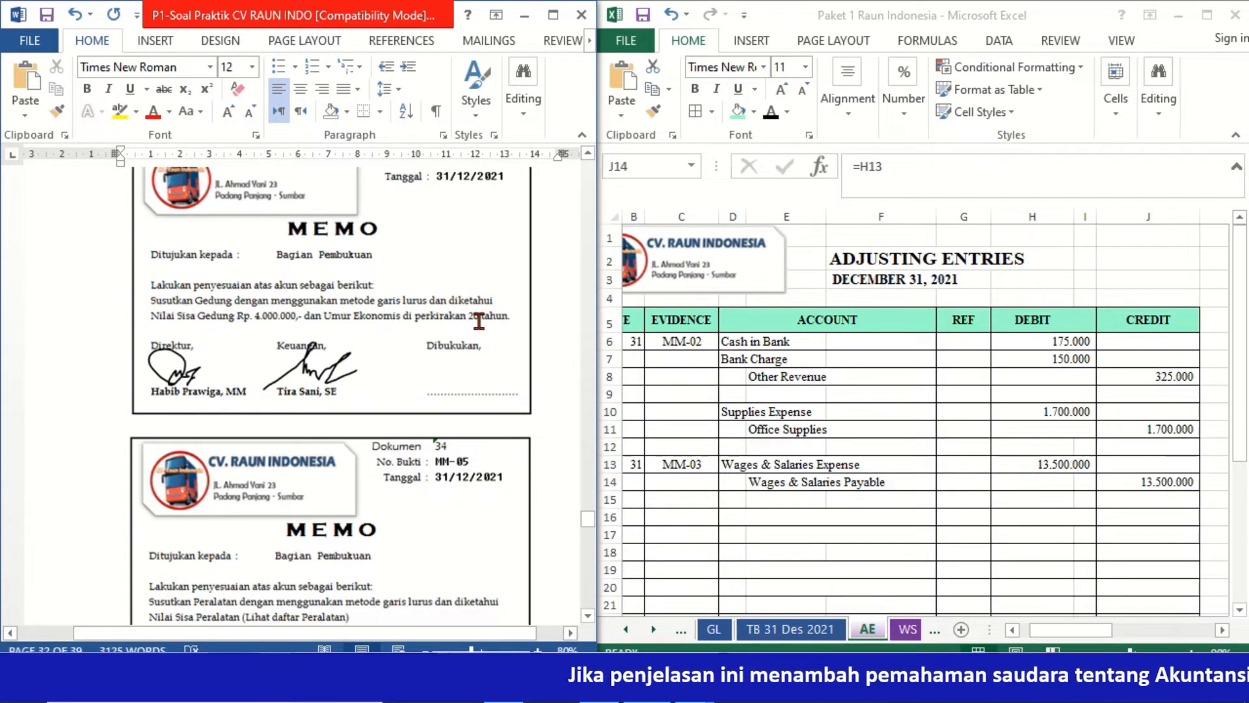
pyautogui.click(625, 532)
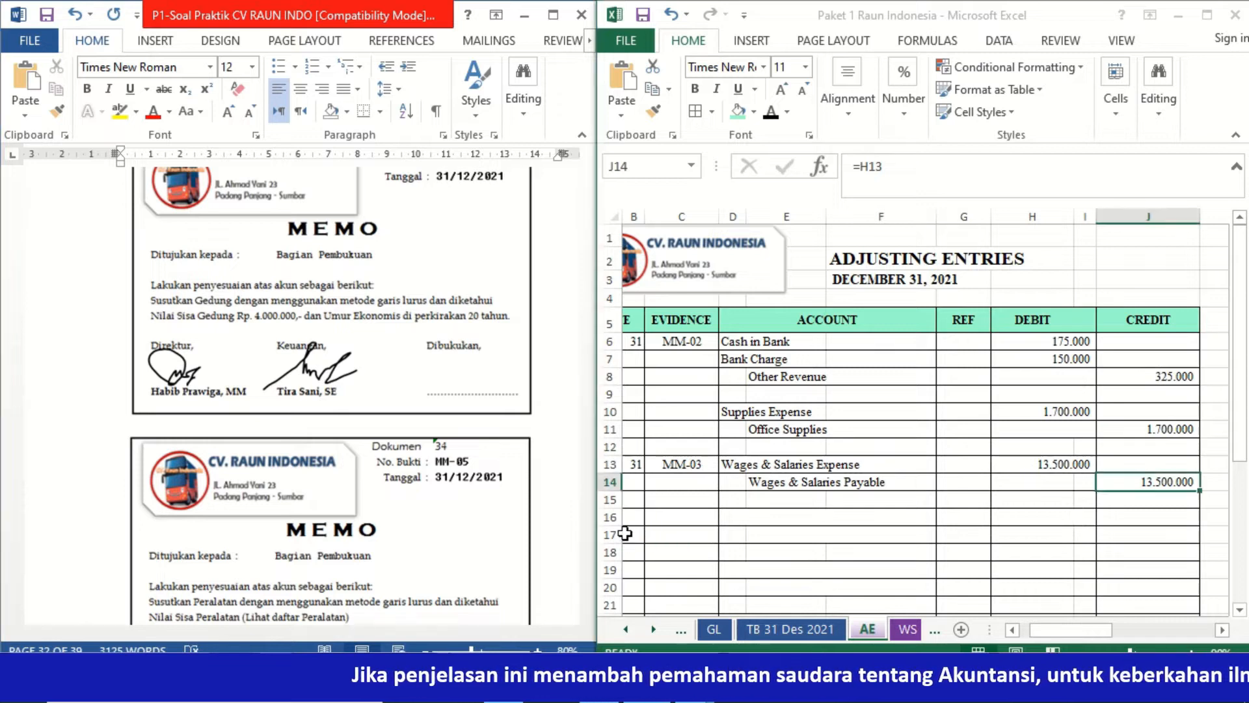
pyautogui.click(632, 517)
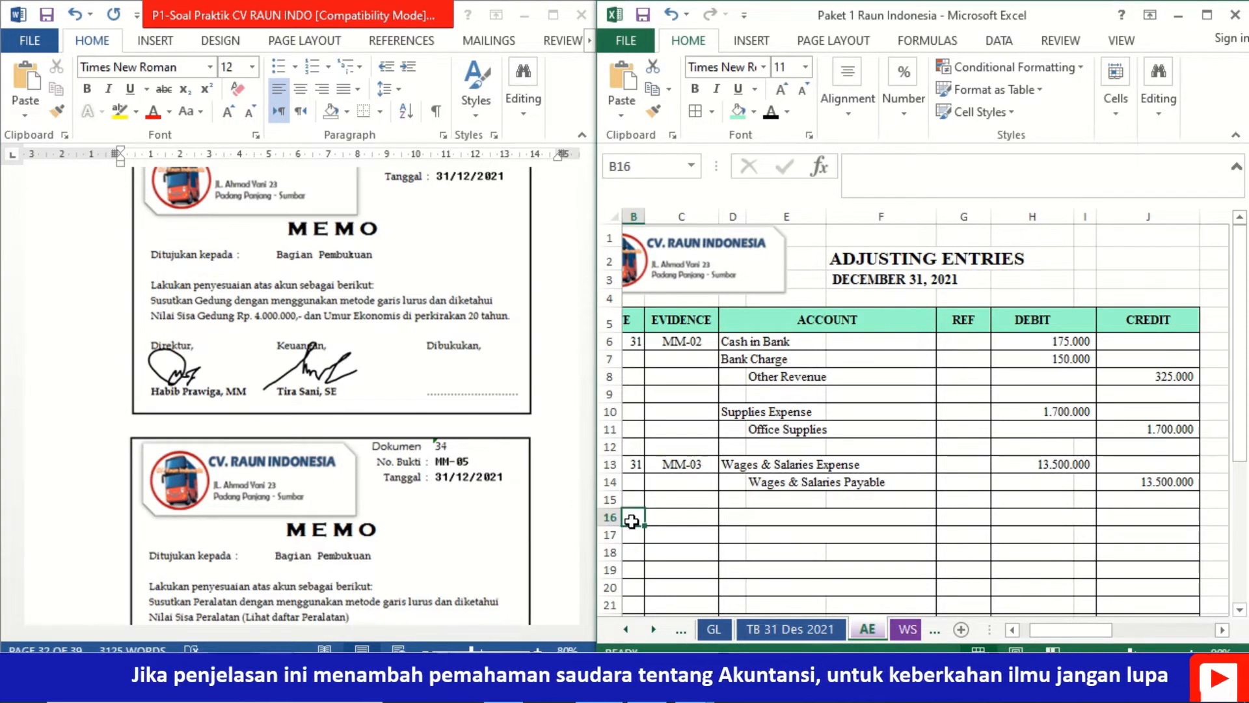
pyautogui.write('31')
pyautogui.hotkey('ctrl', 'Return')
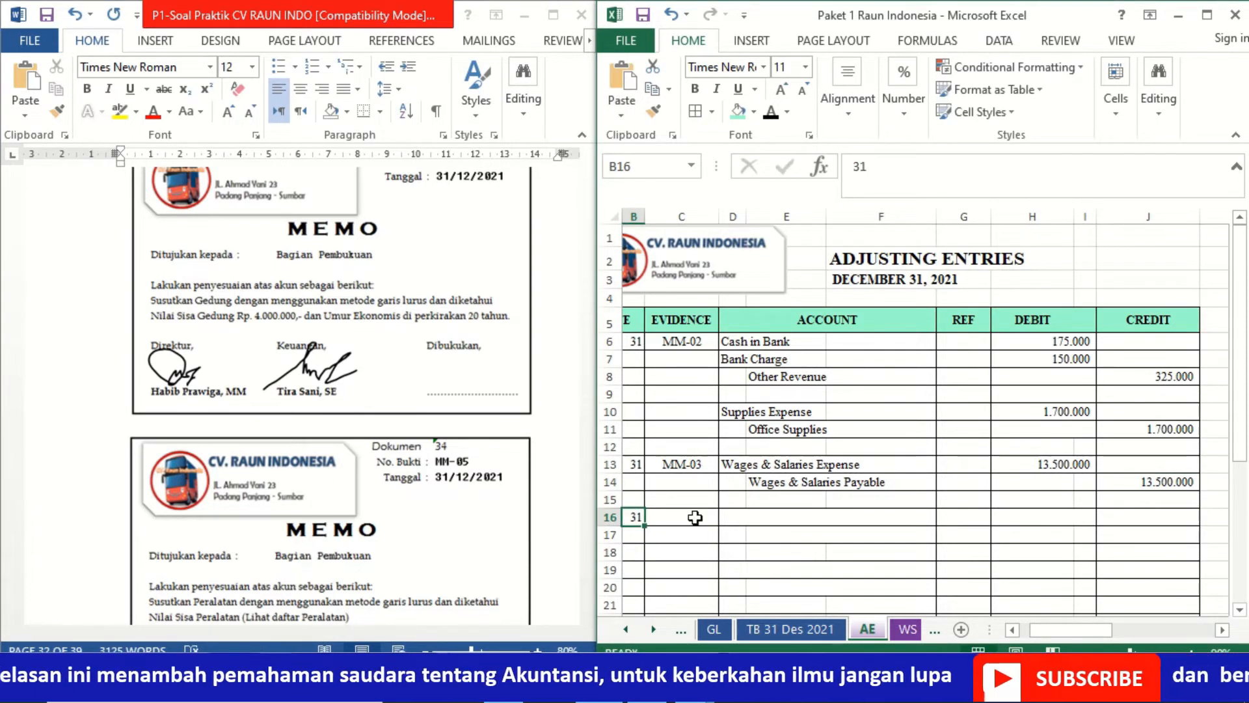
pyautogui.click(695, 518)
pyautogui.write('MM-04')
pyautogui.hotkey('ctrl', 'Return')
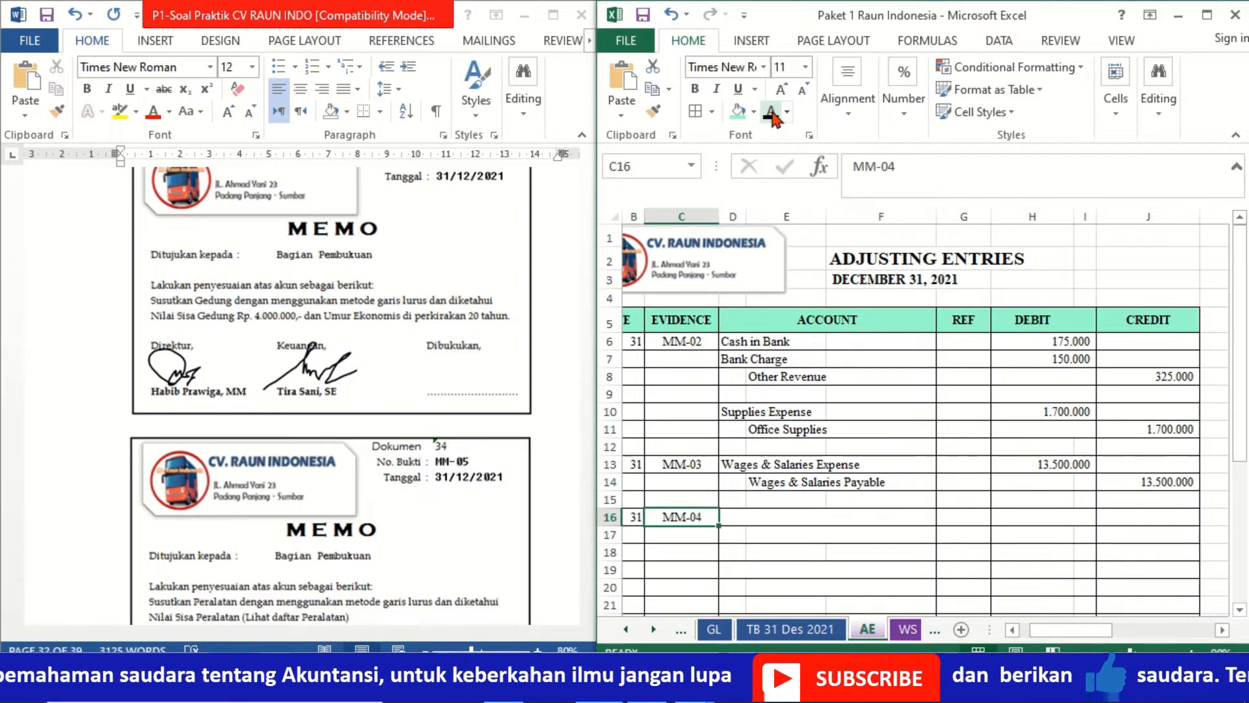
# - Show the accounts Depreciation Exp. Office Building in D16 and Accum. Dep. Office Building in E17 in black font
pyautogui.click(739, 517)
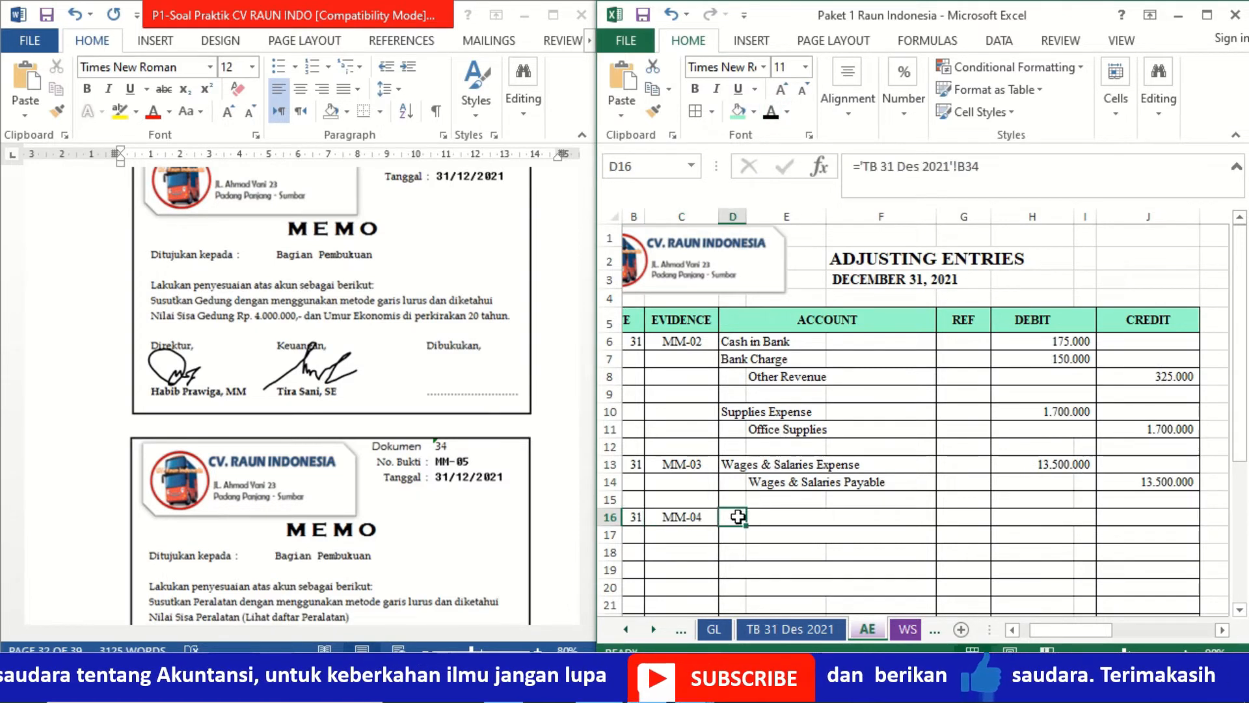
pyautogui.click(770, 112)
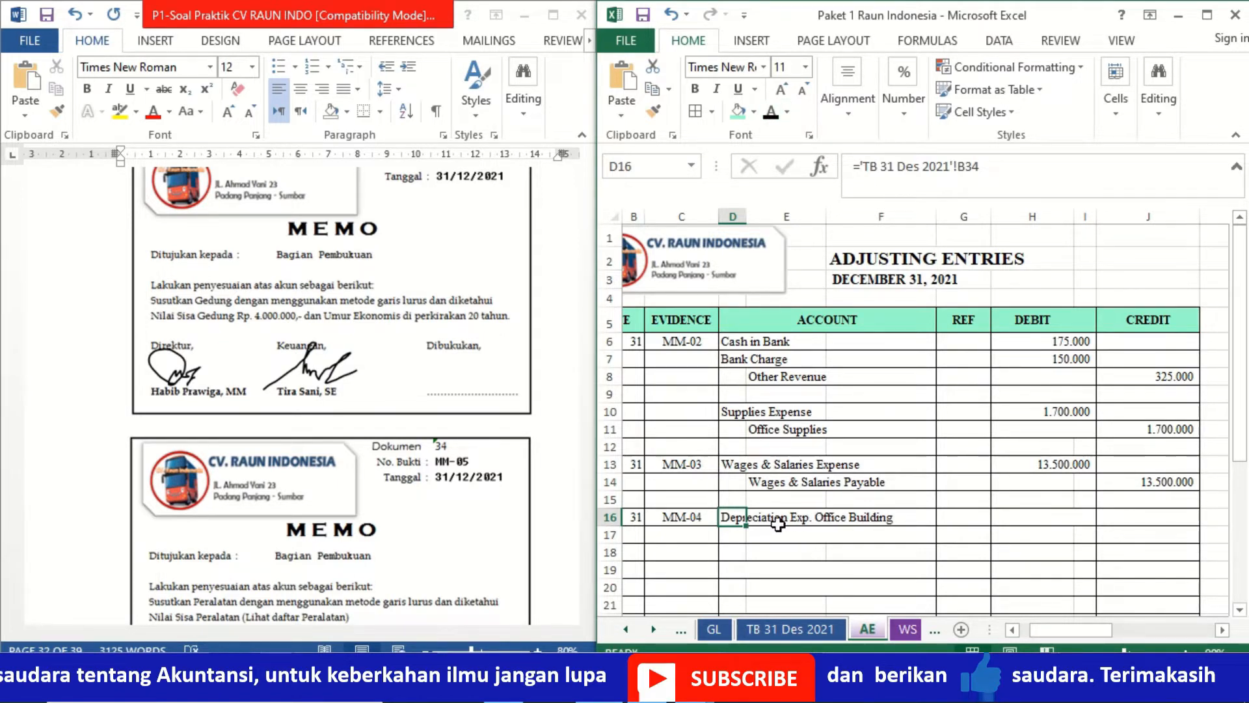
pyautogui.click(757, 533)
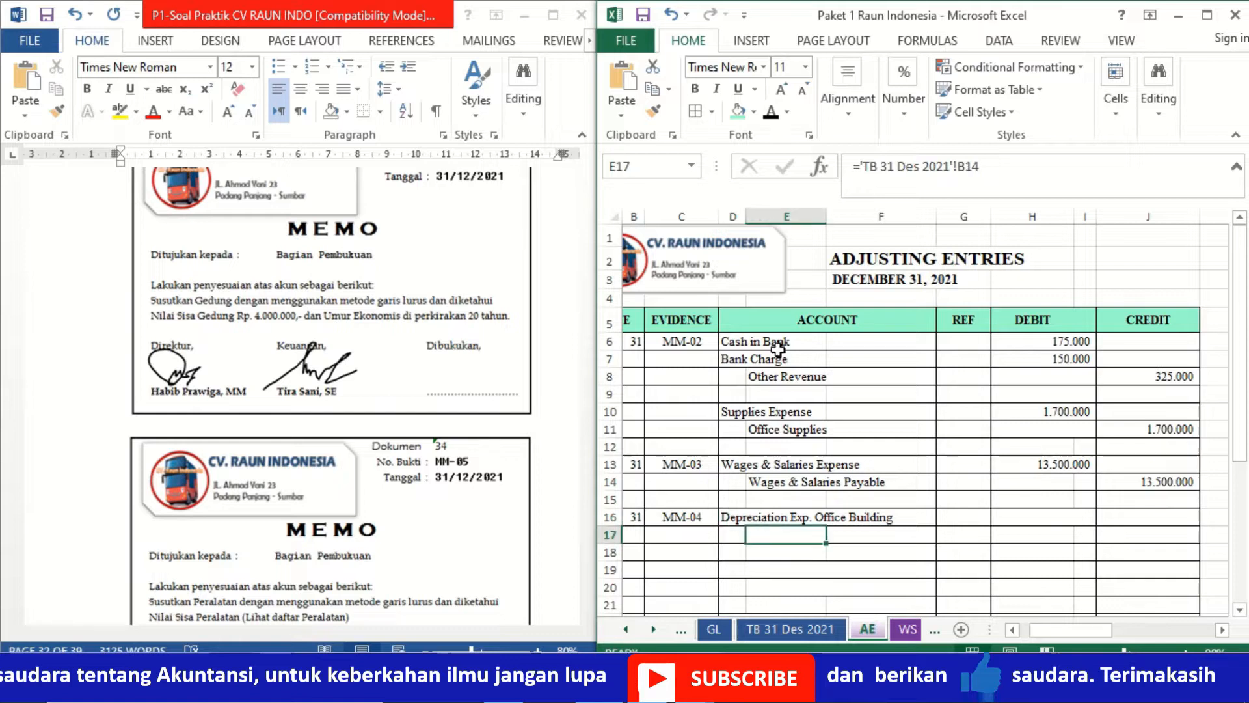
pyautogui.click(770, 120)
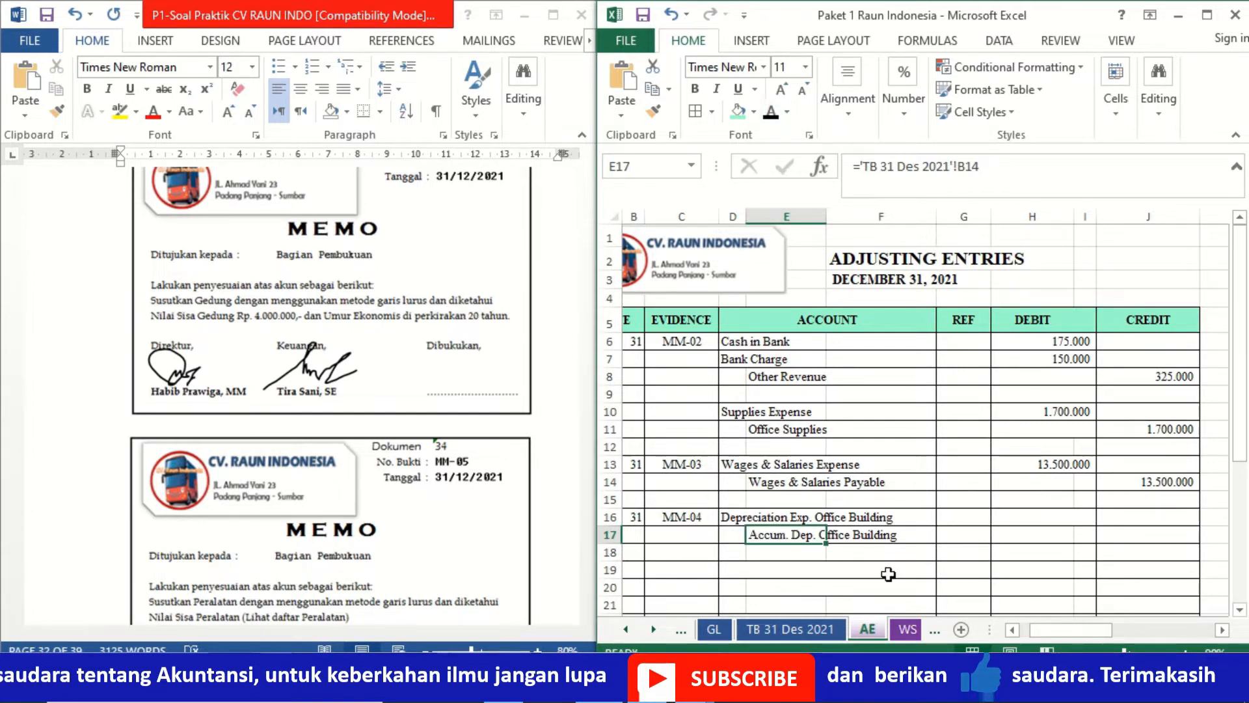
# - Enter the building depreciation debit in H16 by the straight-line method, =('TB 31 Des 2021'!C13-4000000)/20
pyautogui.click(1021, 519)
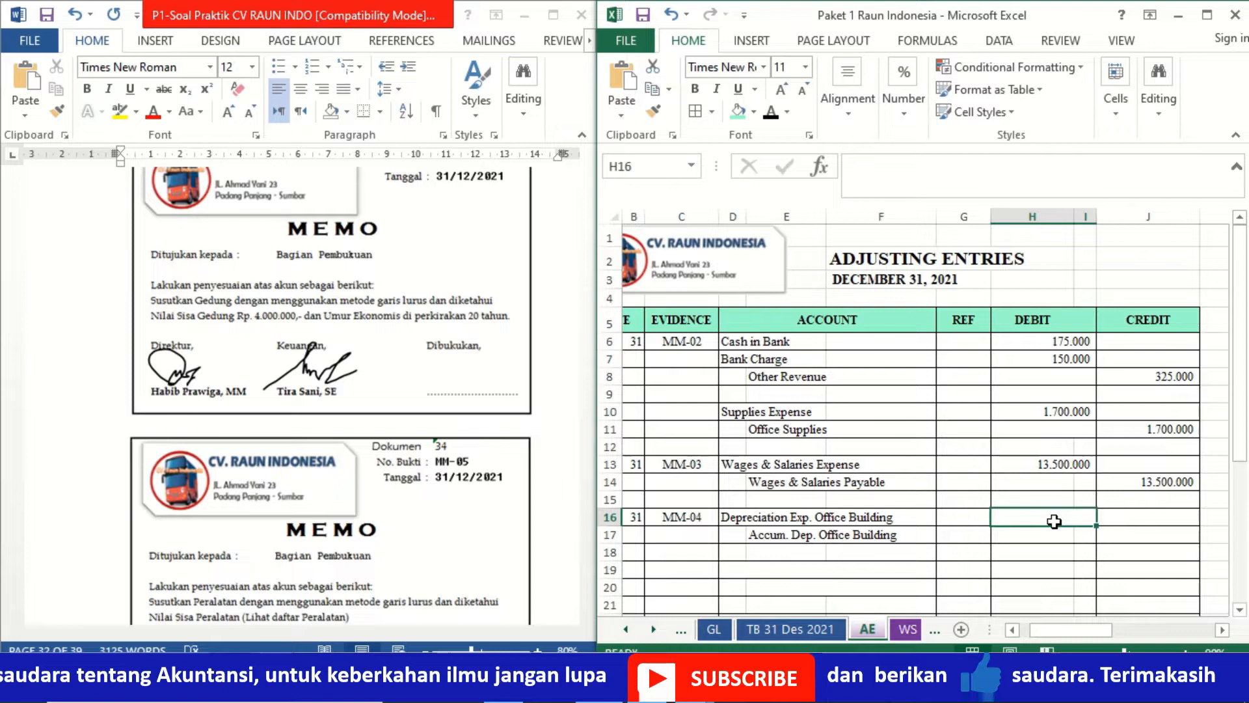
pyautogui.write('=(')
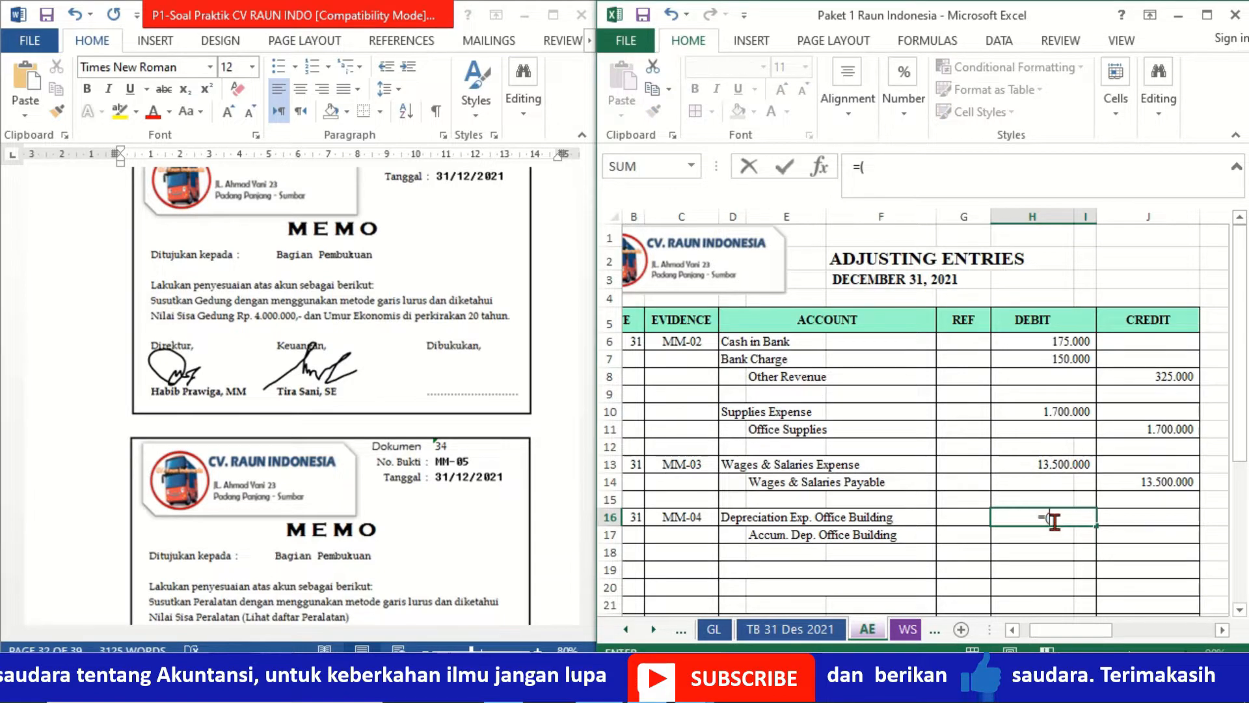
pyautogui.click(793, 632)
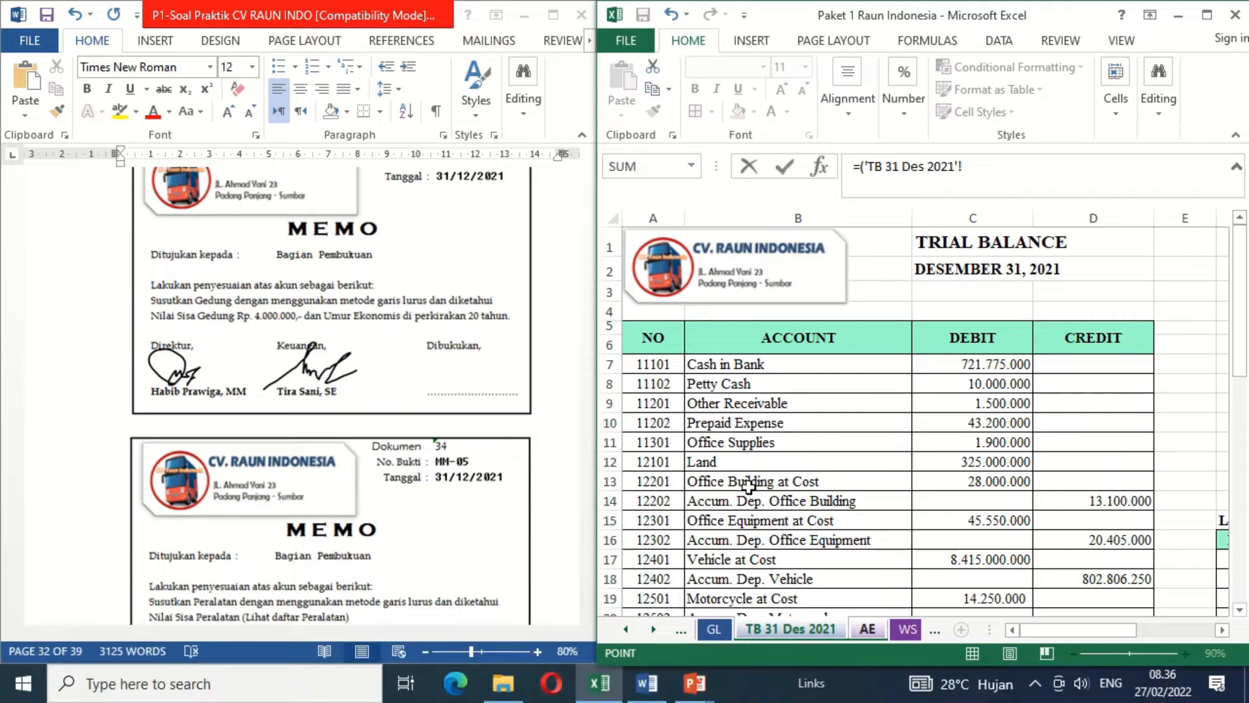
pyautogui.click(954, 477)
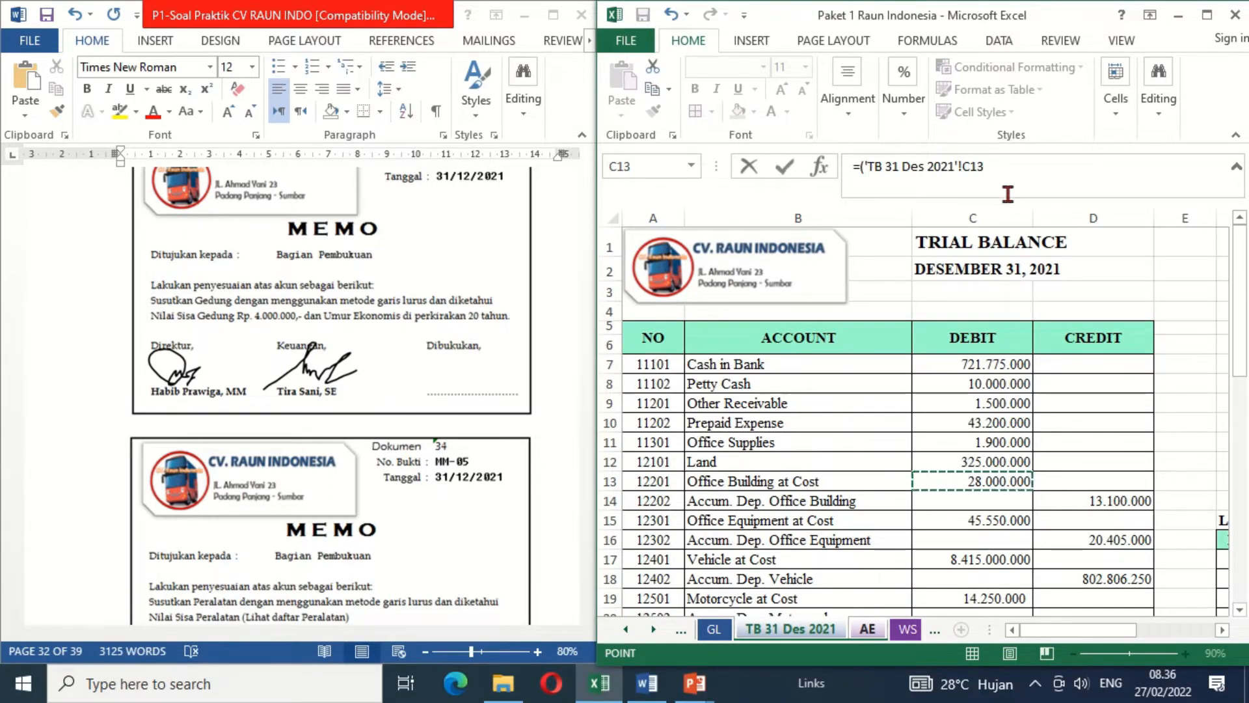
pyautogui.click(1006, 168)
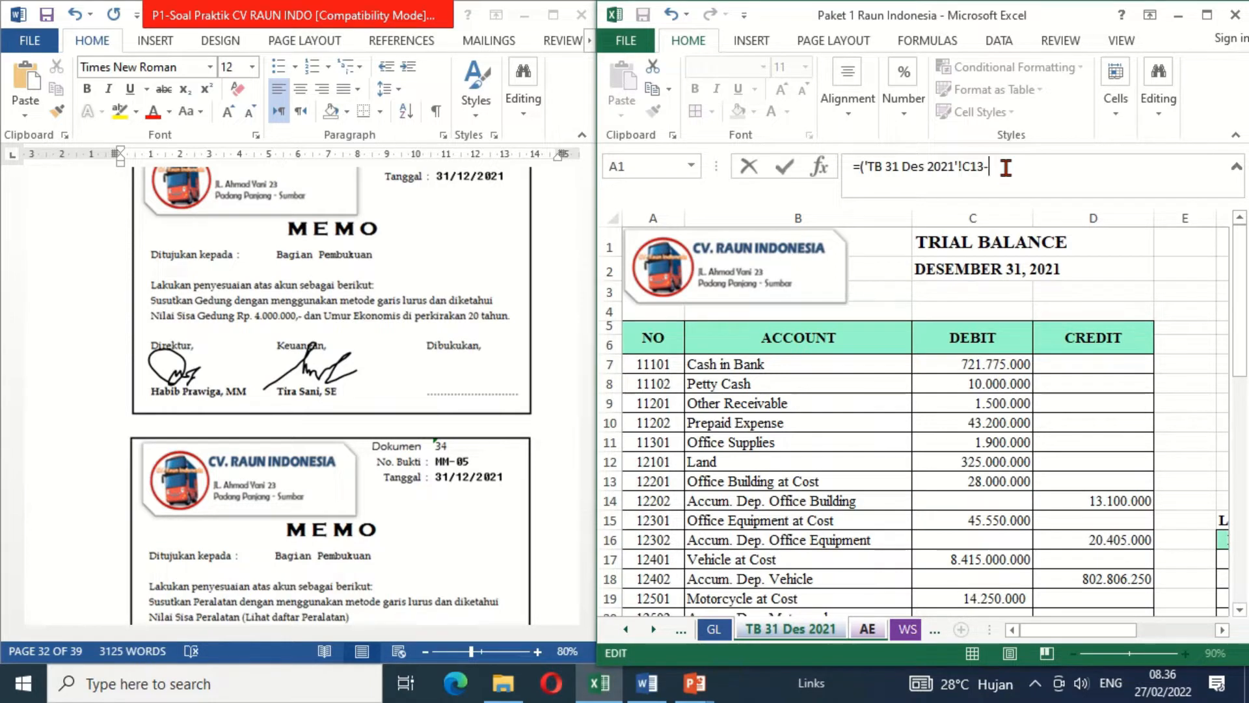
pyautogui.write('4000000)/20')
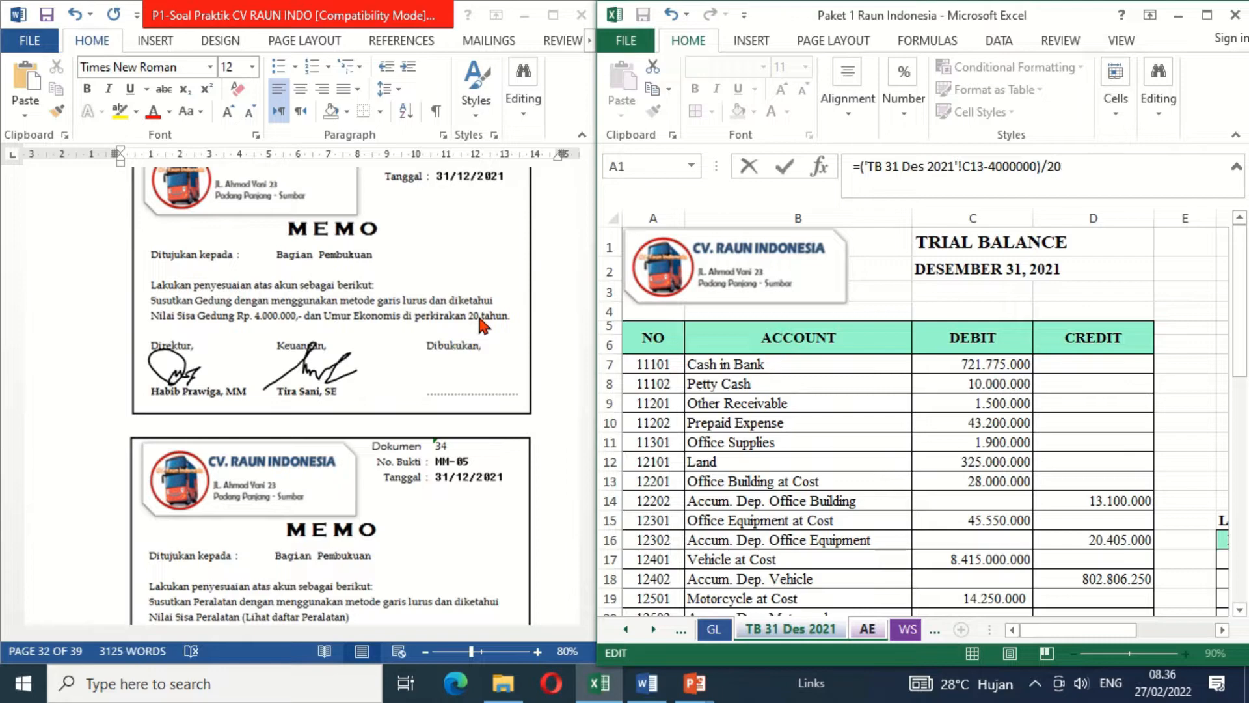
pyautogui.press('Escape')
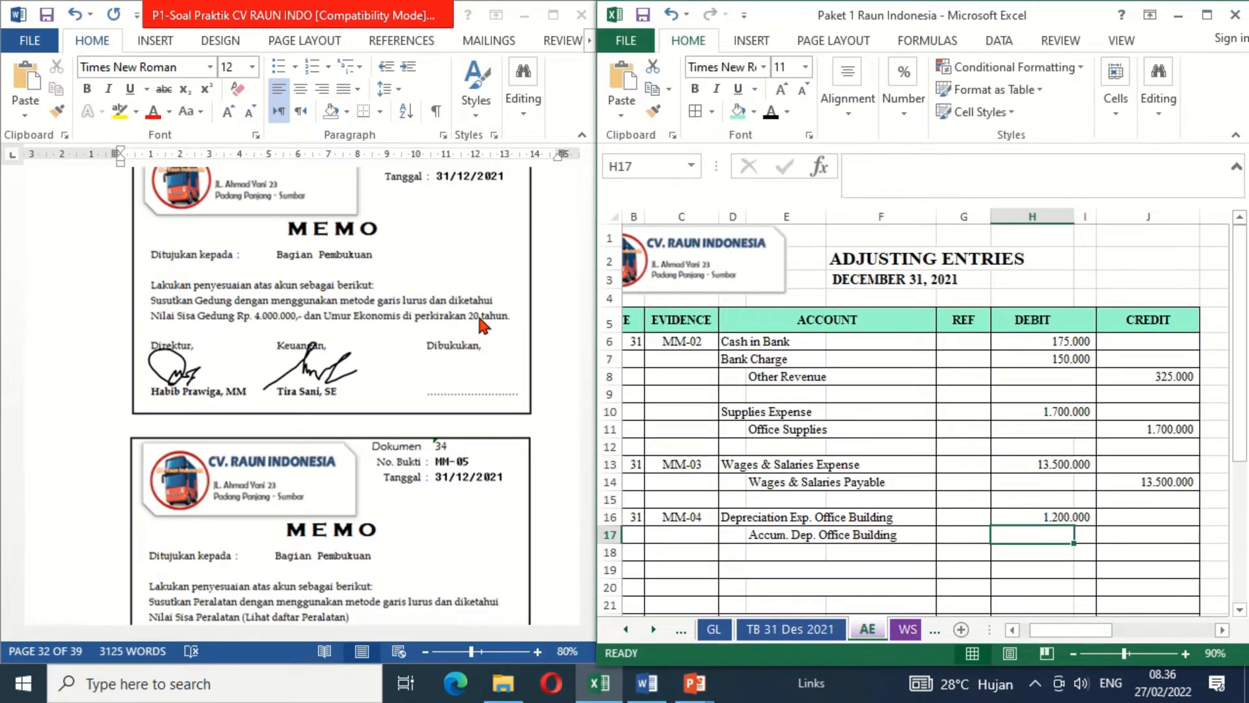
# - Enter the Accum. Dep. Office Building credit in J17 as =H16, linking it to the depreciation debit
pyautogui.press('Up')
pyautogui.press('Right')
pyautogui.press('Right')
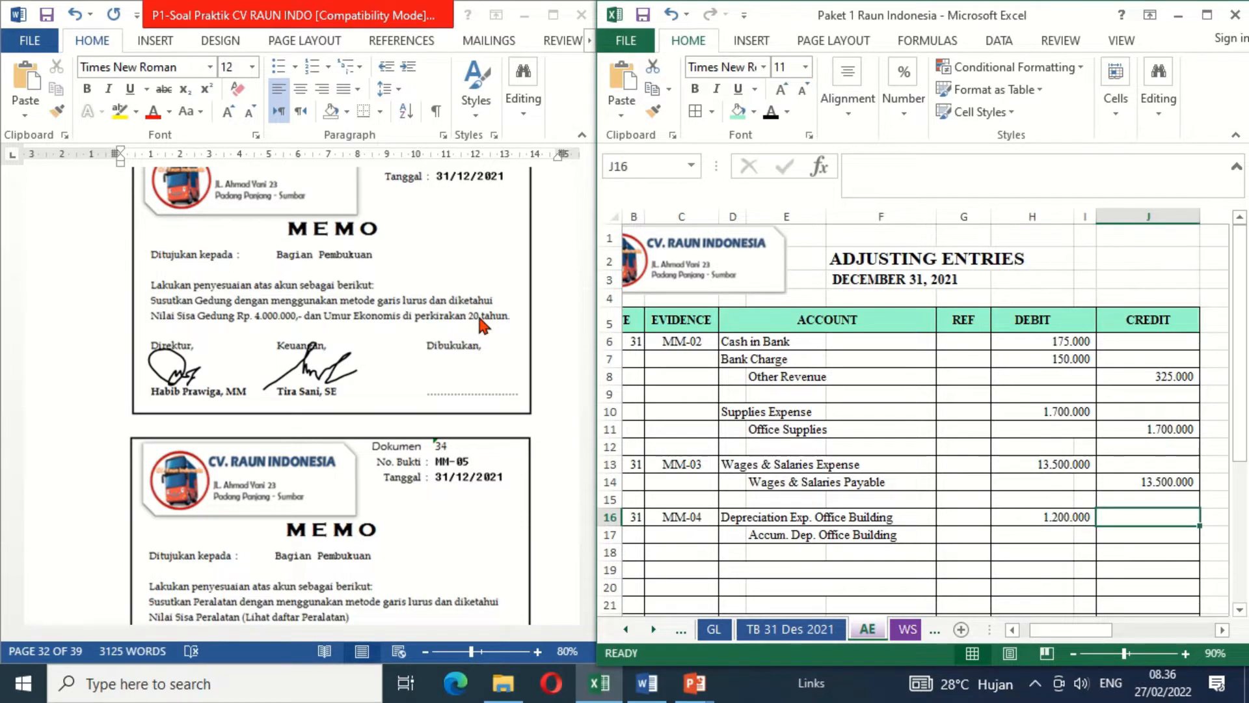
pyautogui.press('Down')
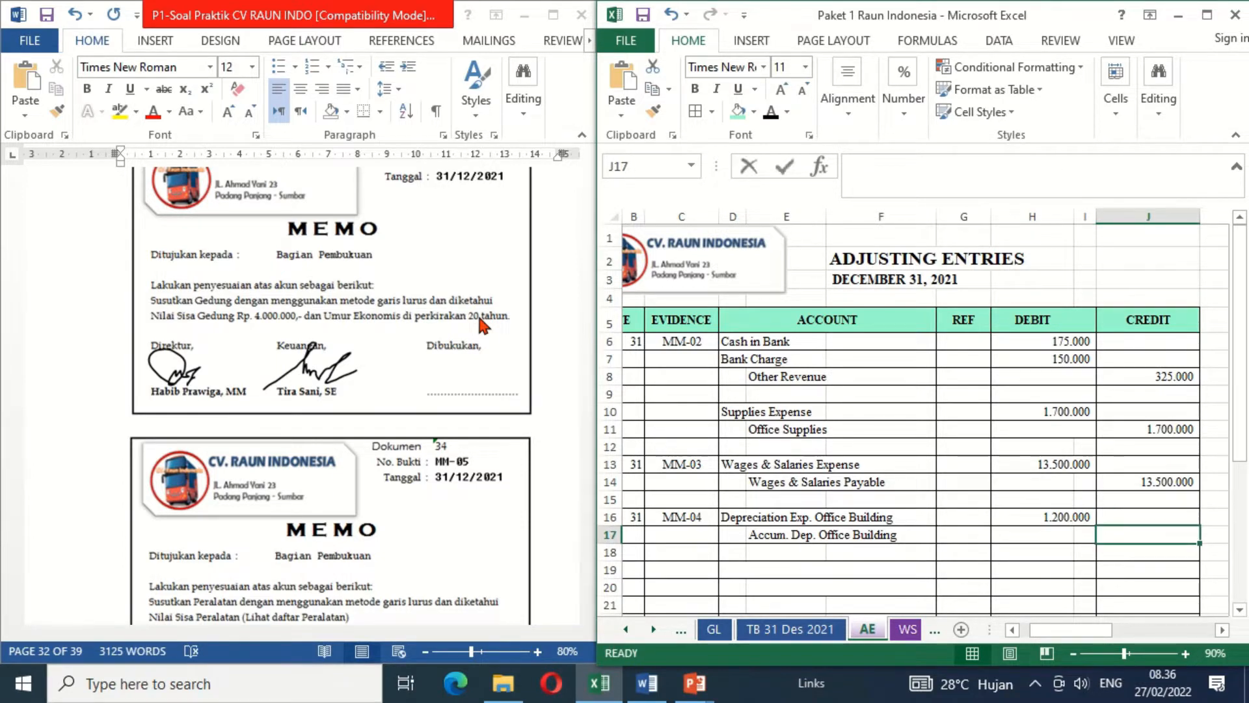
pyautogui.write('=')
pyautogui.press('Left')
pyautogui.press('Left')
pyautogui.press('Up')
pyautogui.press('Return')
pyautogui.press('Left')
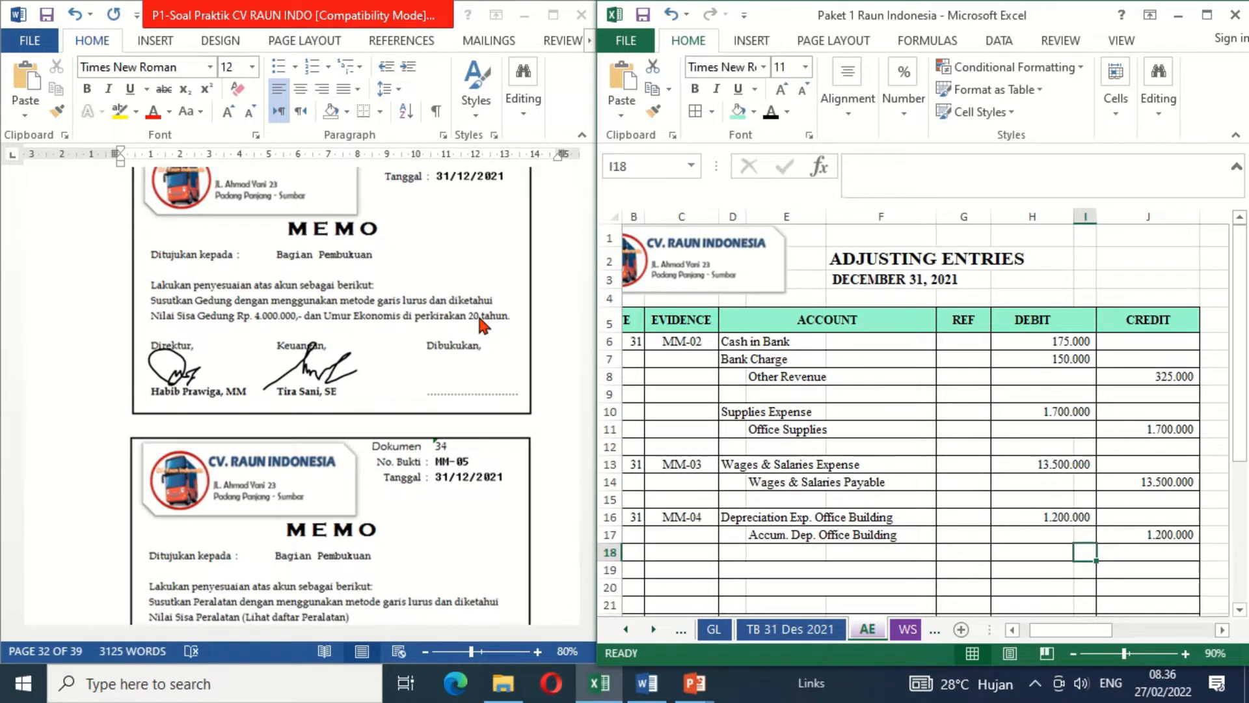
# - Switch to the Word document and add the bookkeeper's signature under Dibukukan on memo MM-04
pyautogui.click(460, 373)
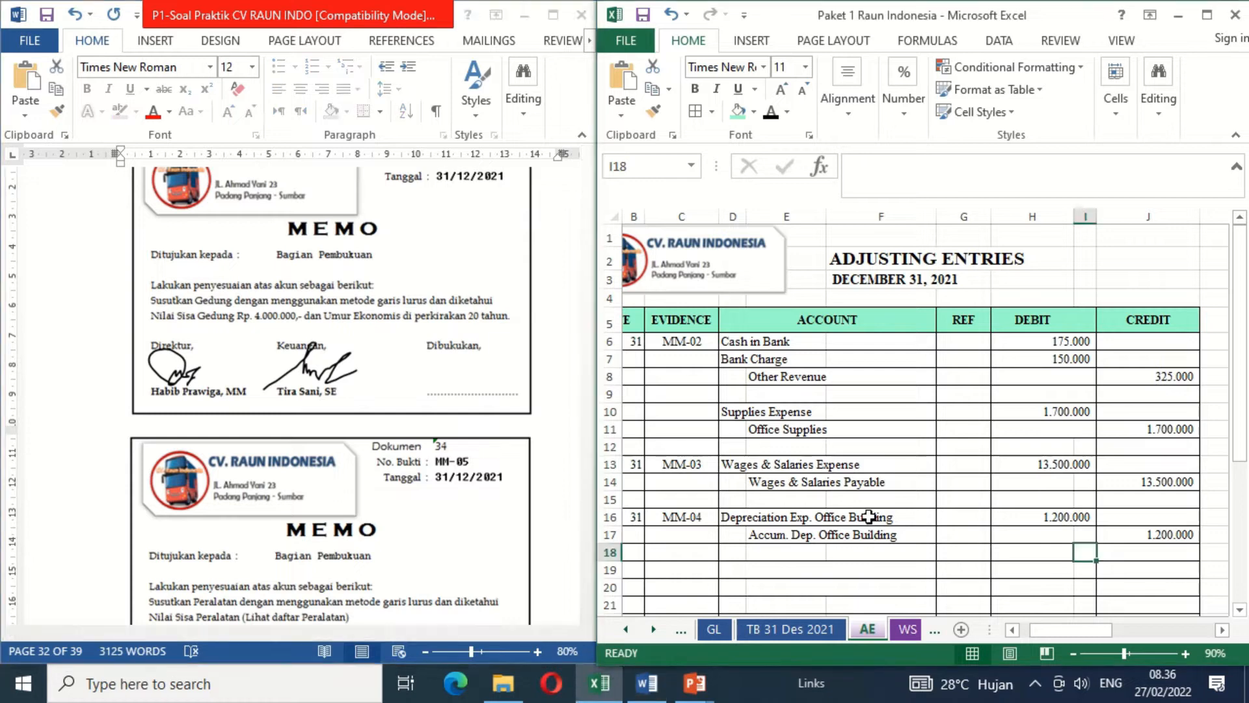
pyautogui.click(453, 373)
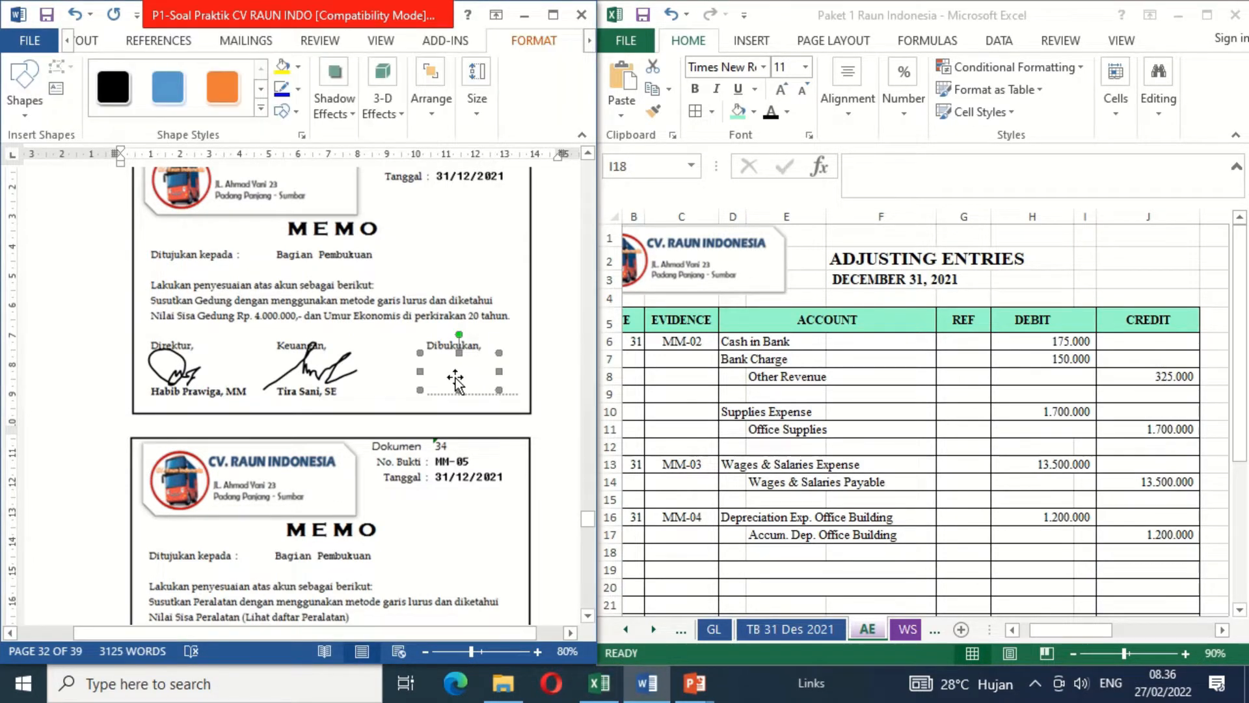
pyautogui.press('Delete')
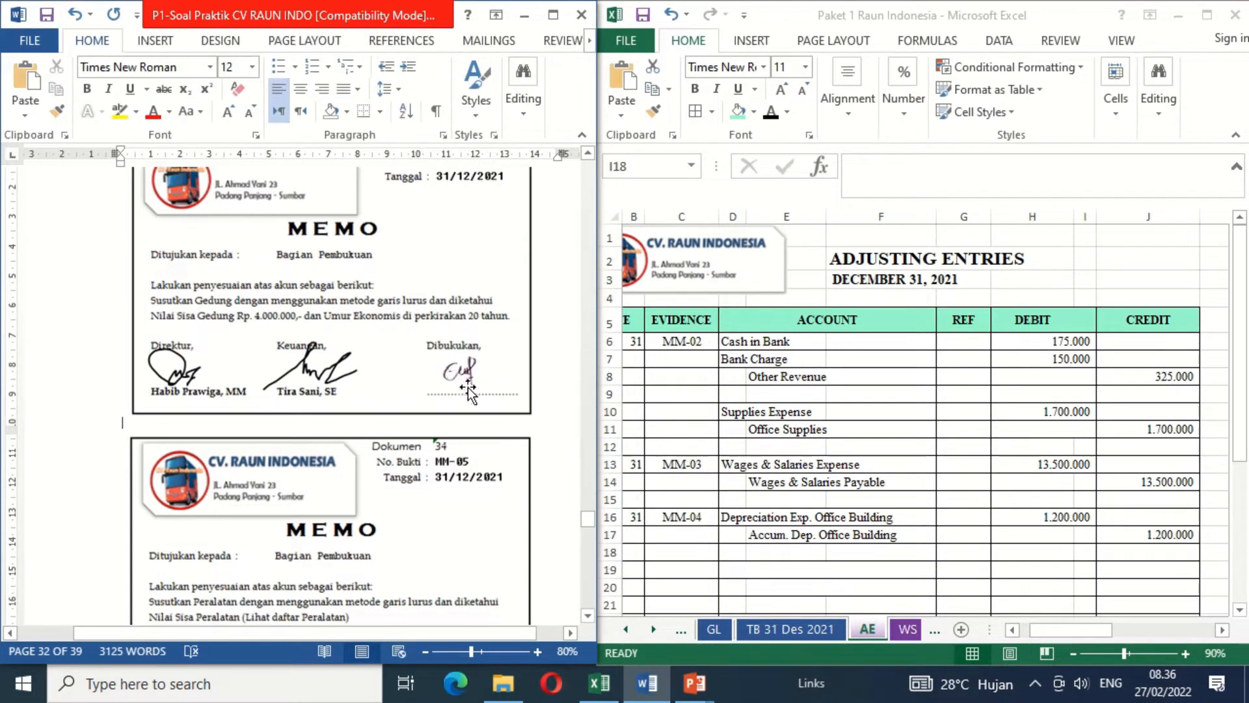
# - For memo MM-05, show date 31, evidence MM-05 and account Depreciation Exp. Equipment in black font in row 19 of the adjusting entries
pyautogui.scroll(-5, 588, 614)
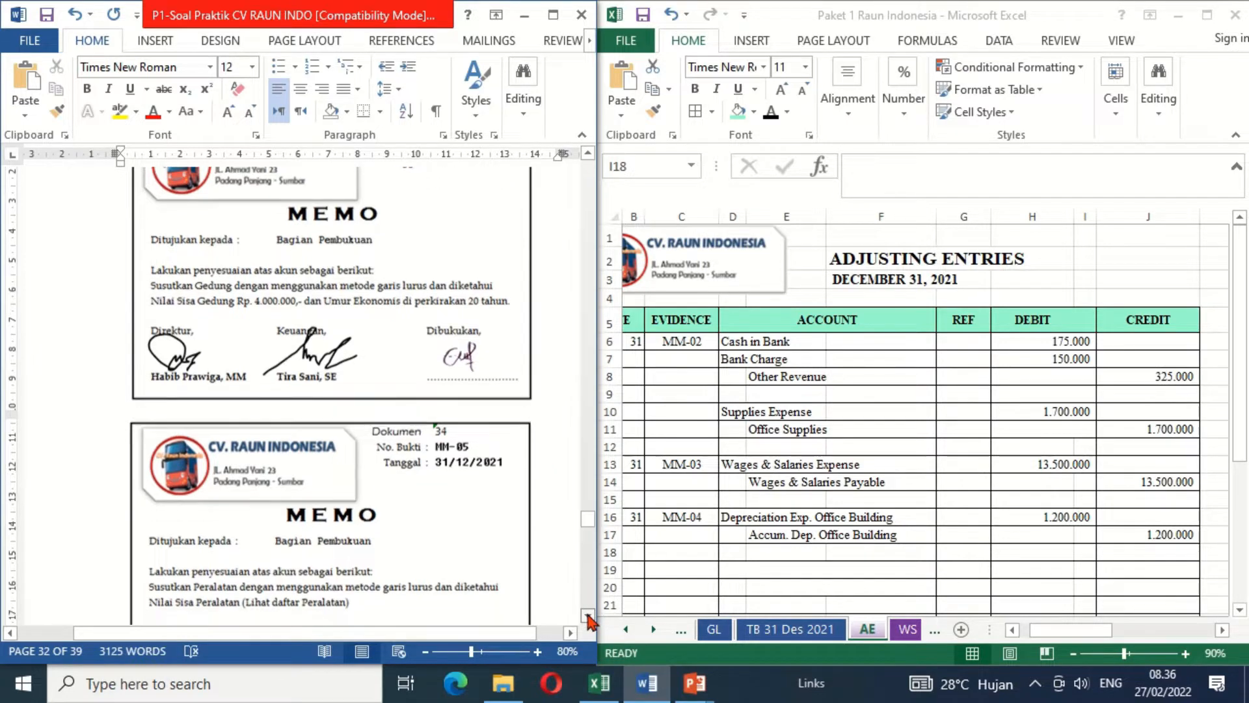
pyautogui.scroll(-2, 587, 615)
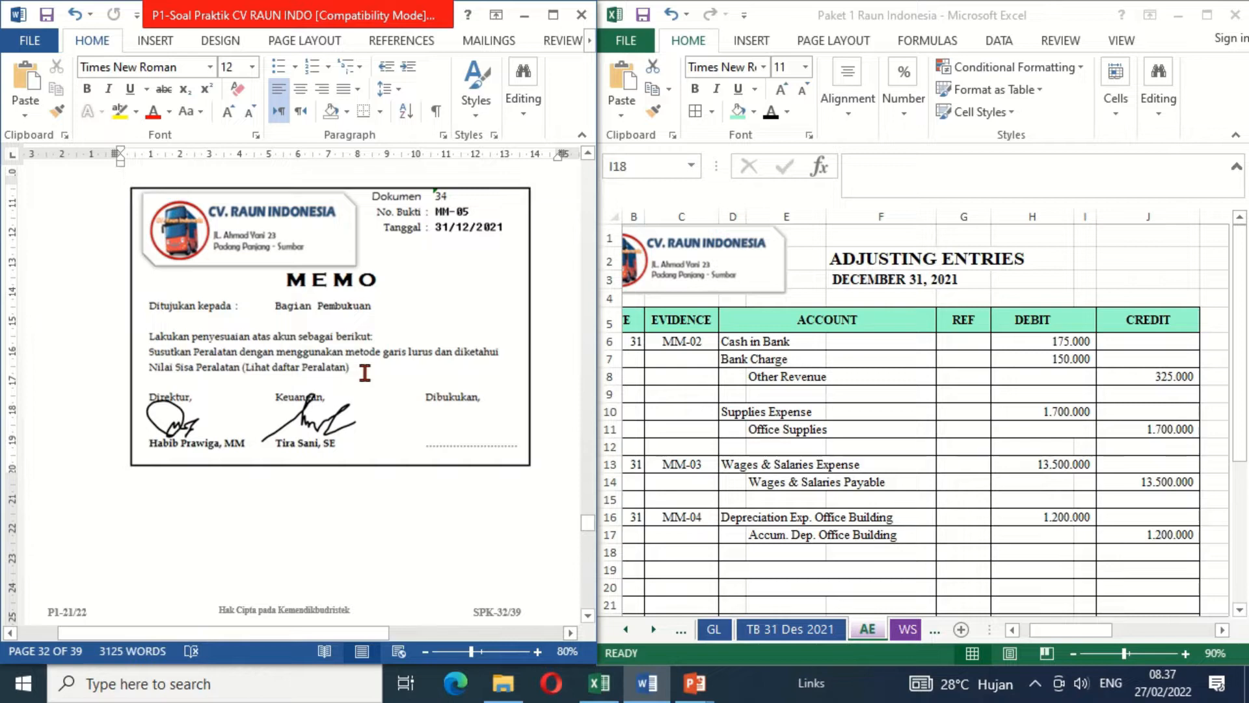
pyautogui.click(629, 573)
pyautogui.click(631, 571)
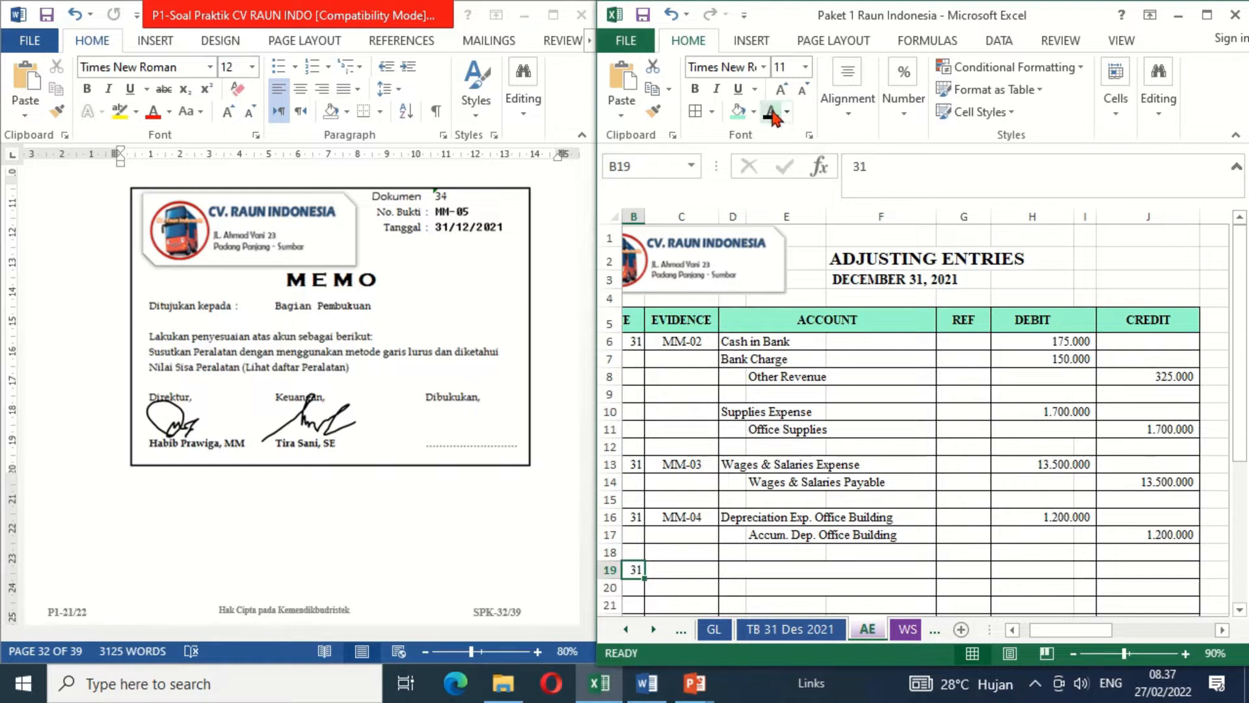
pyautogui.press('Tab')
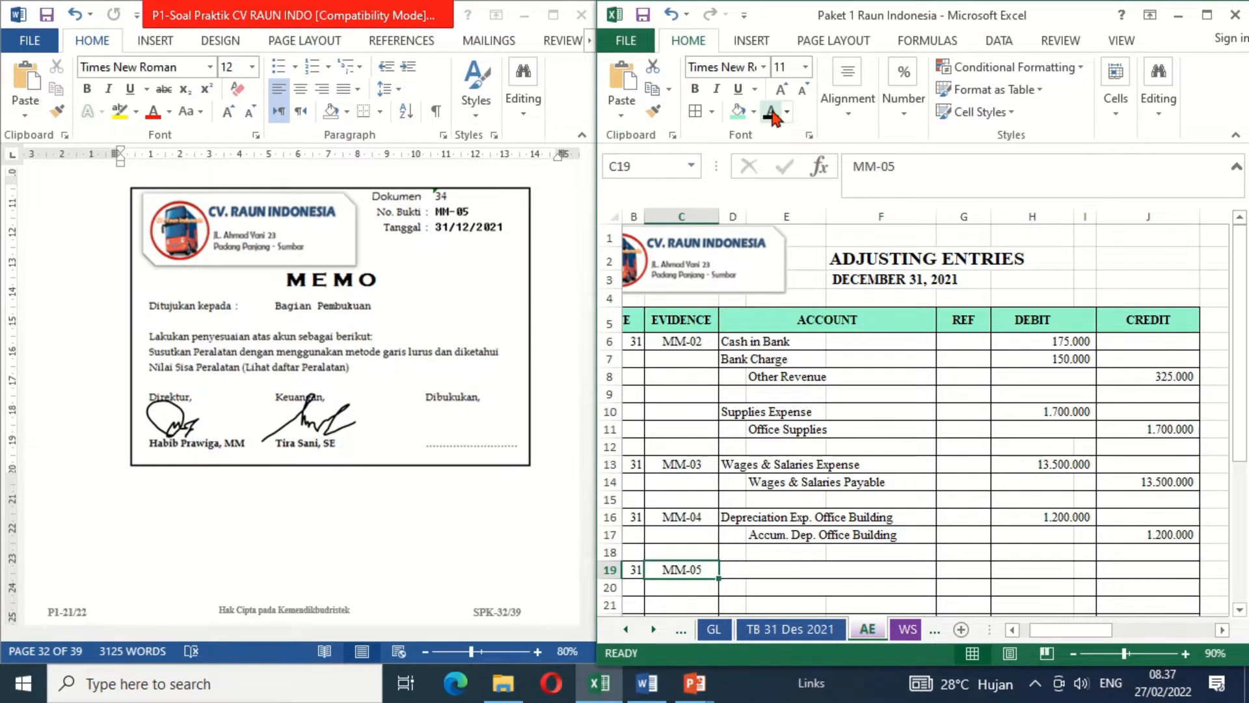
pyautogui.click(738, 569)
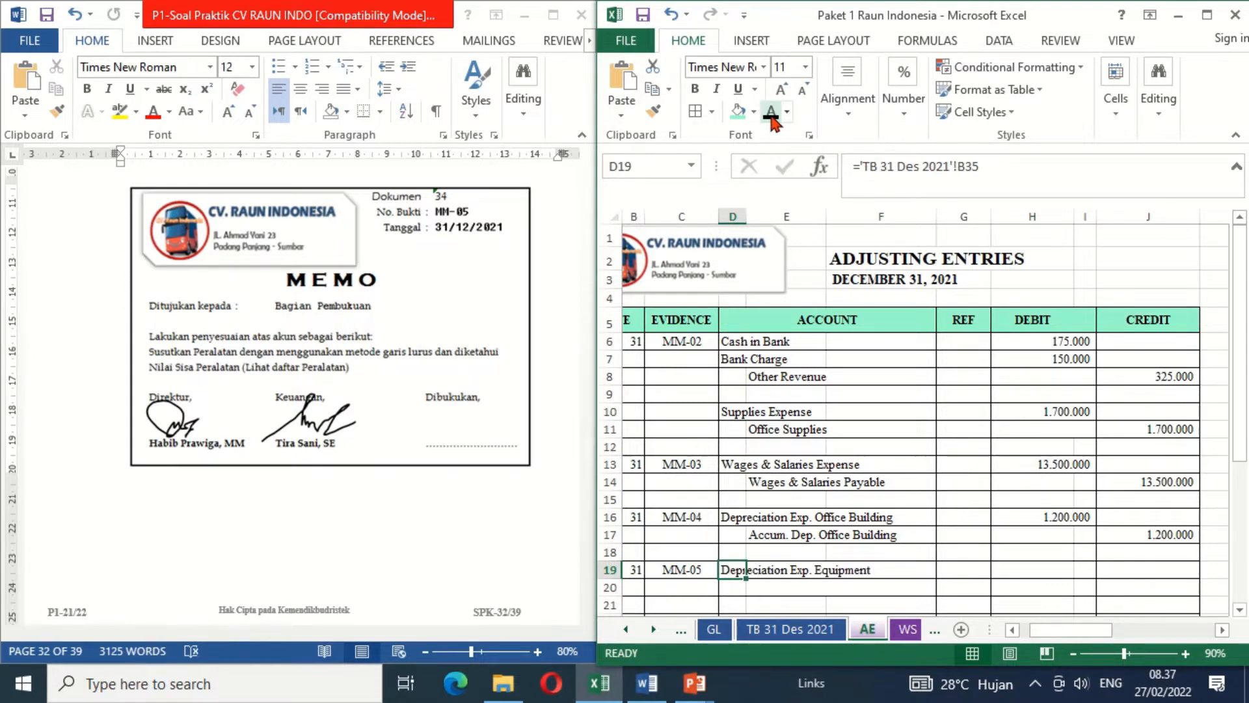
# - Show the account Accum. Dep. Office Equipment in E20 of the adjusting entries in black font
pyautogui.press('Down')
pyautogui.press('Right')
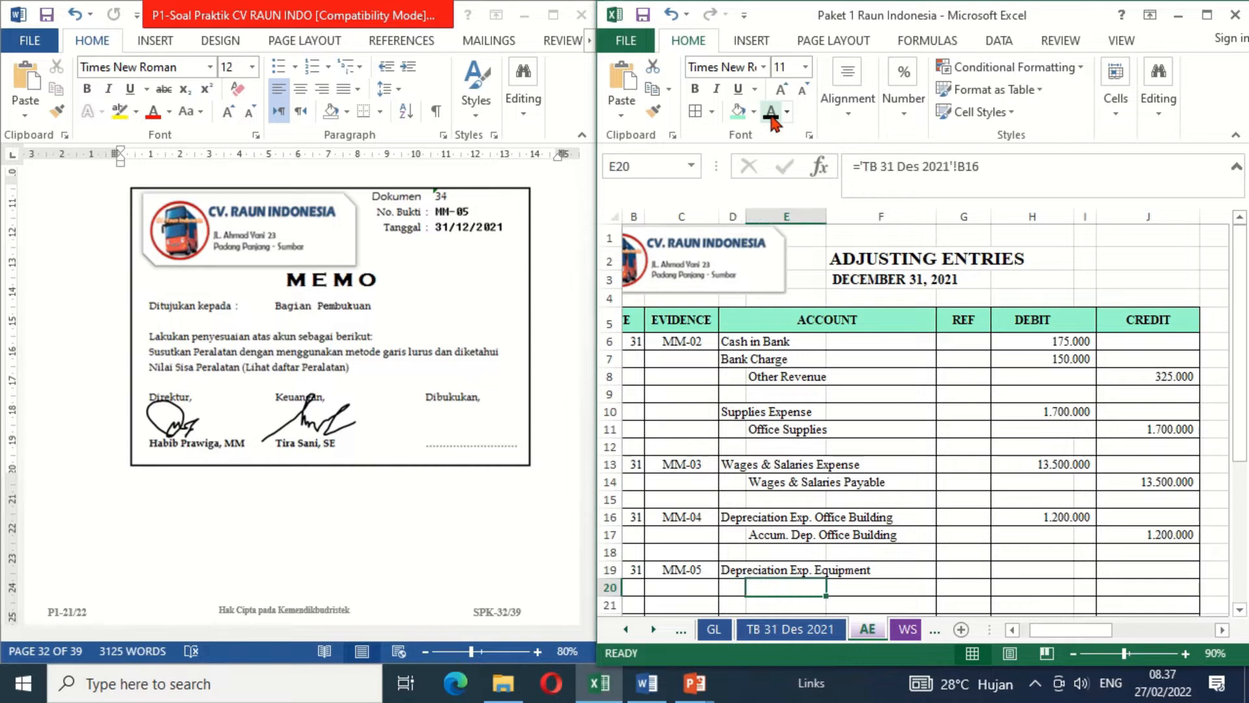
pyautogui.click(772, 116)
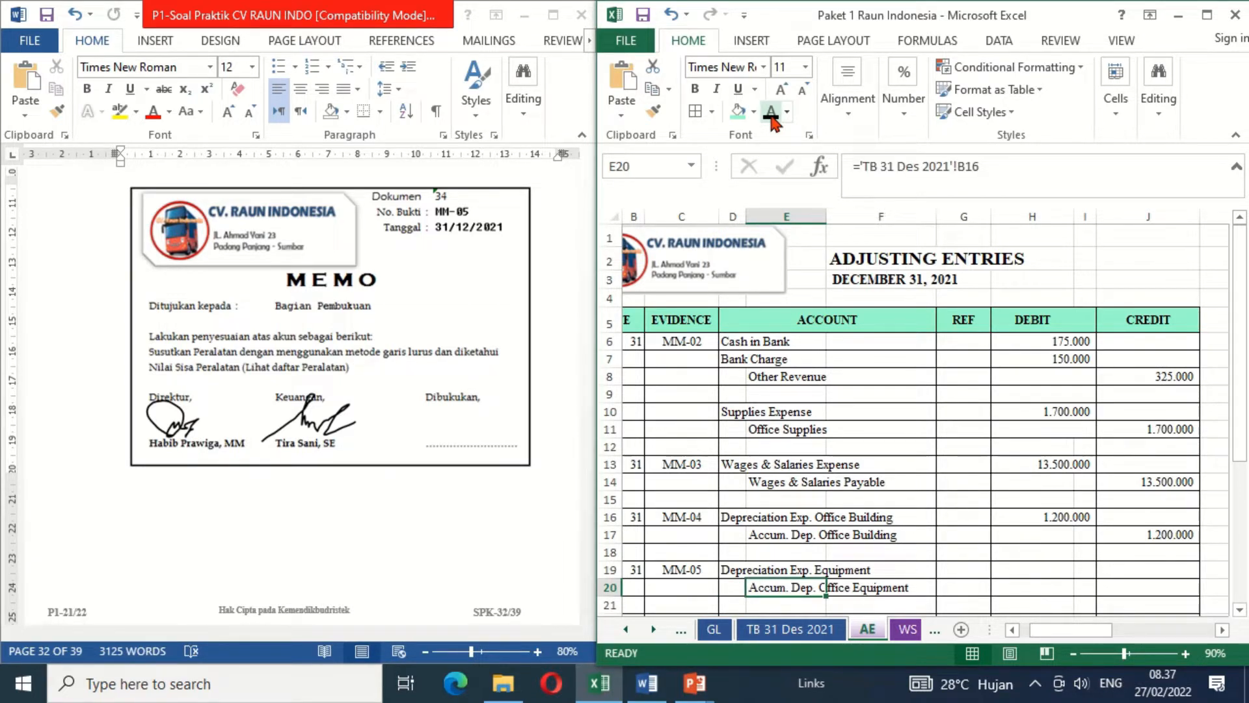
pyautogui.press('Right')
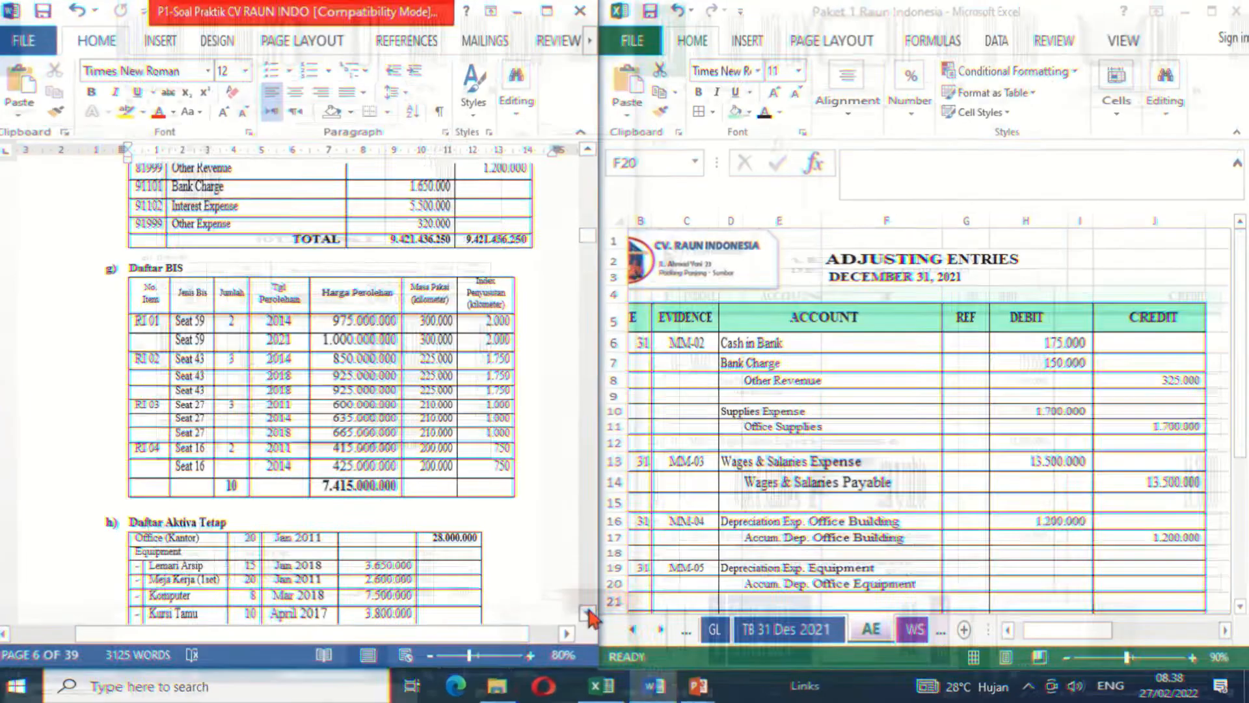
# - Look up the equipment useful lives and costs under Daftar Aktiva Tetap in the Word document and in the sheet's PENYUSUTAN PERALATAN (MM-05) table
pyautogui.click(588, 614)
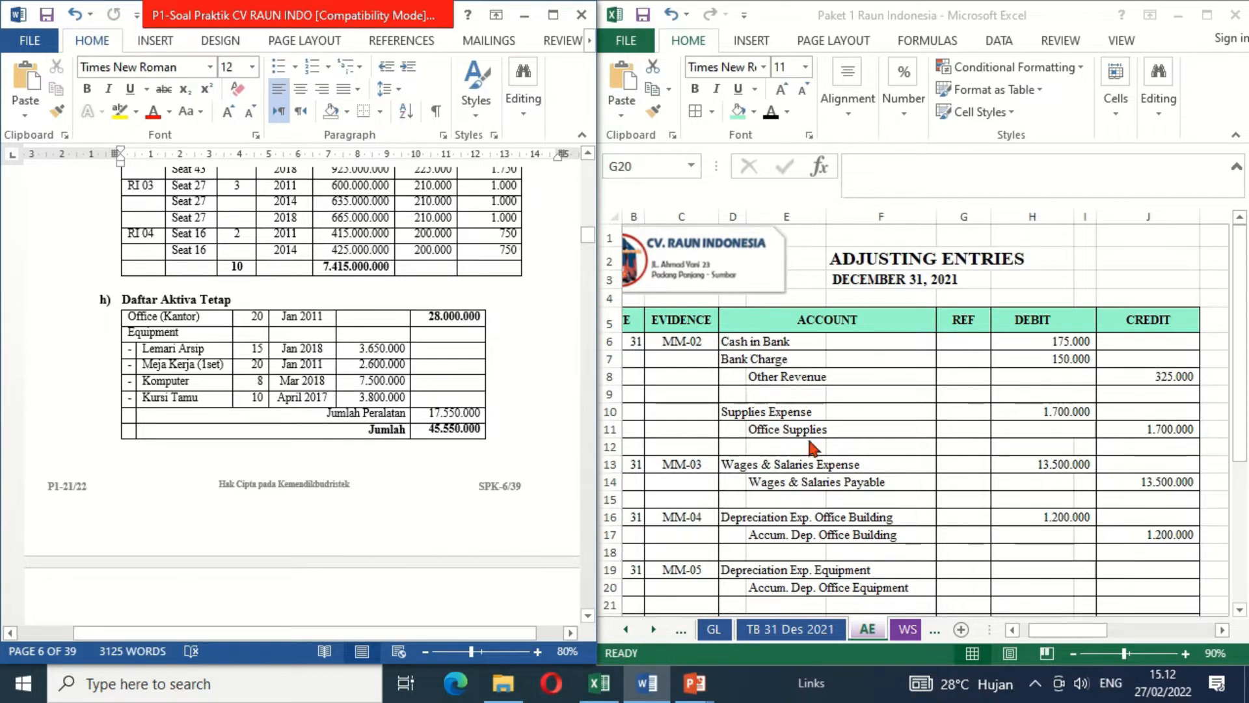
pyautogui.click(1140, 471)
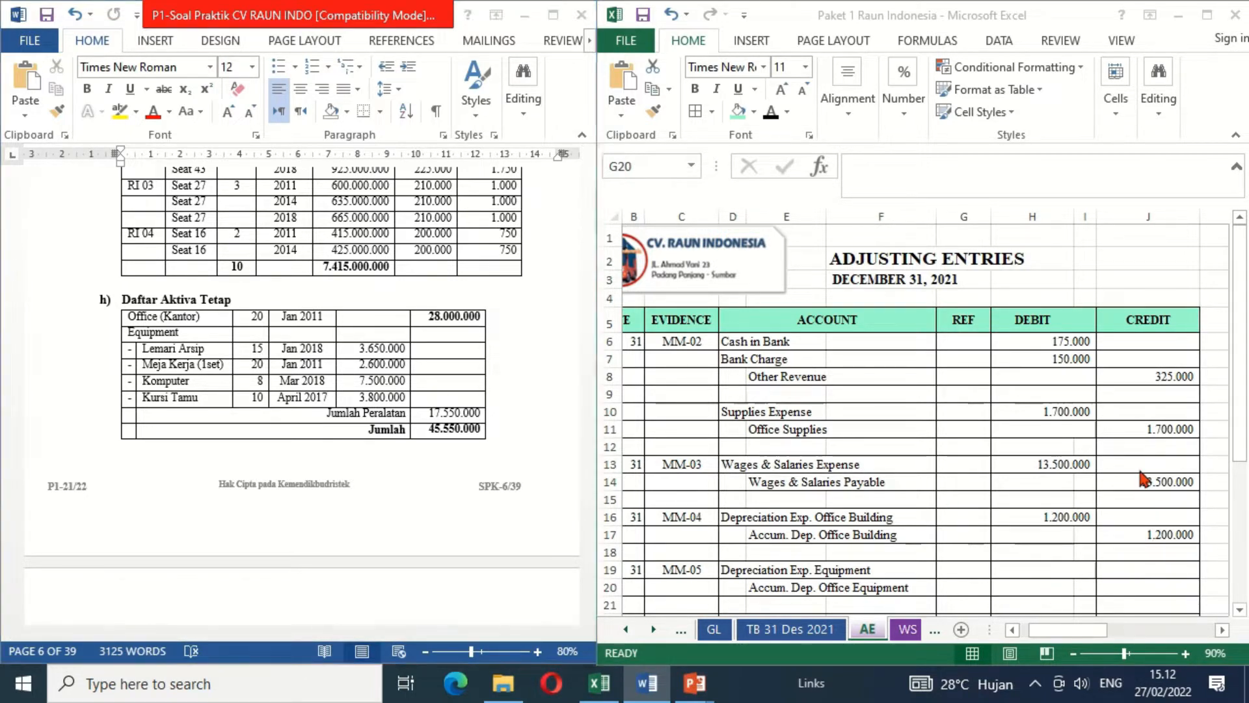
pyautogui.click(1139, 470)
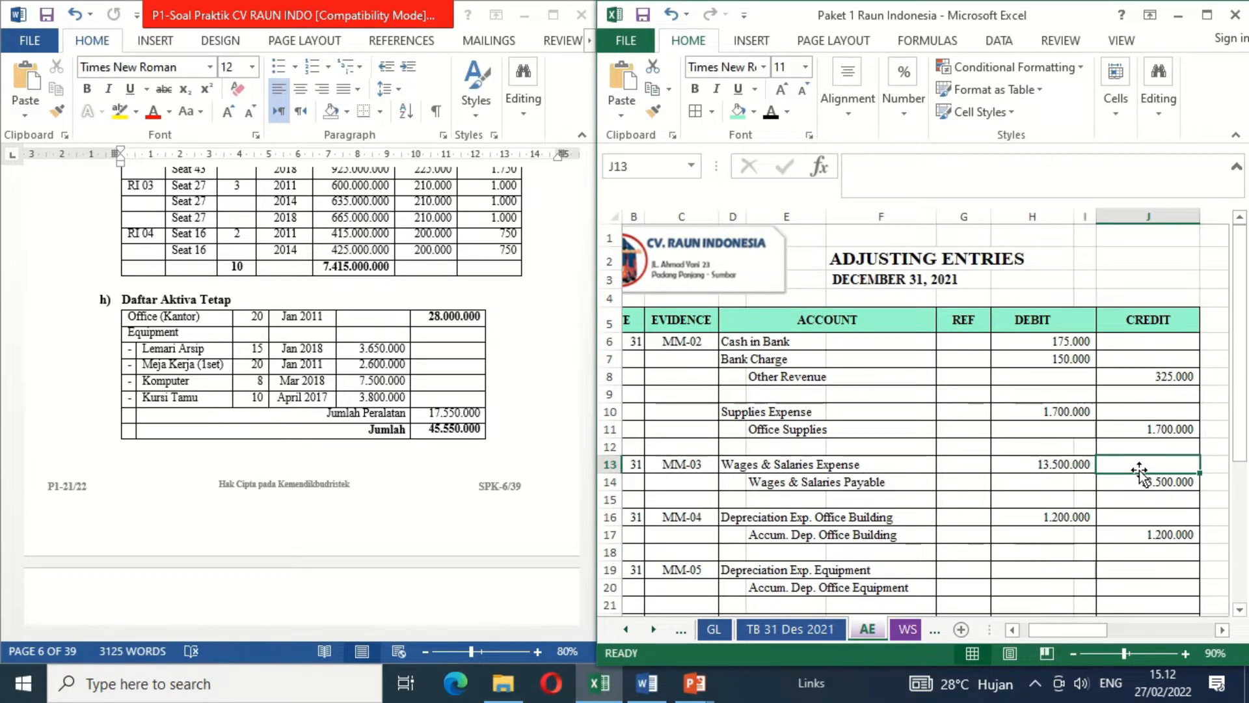
pyautogui.press('Right')
pyautogui.press('Right')
pyautogui.press('Right')
pyautogui.press('Right')
pyautogui.press('Right')
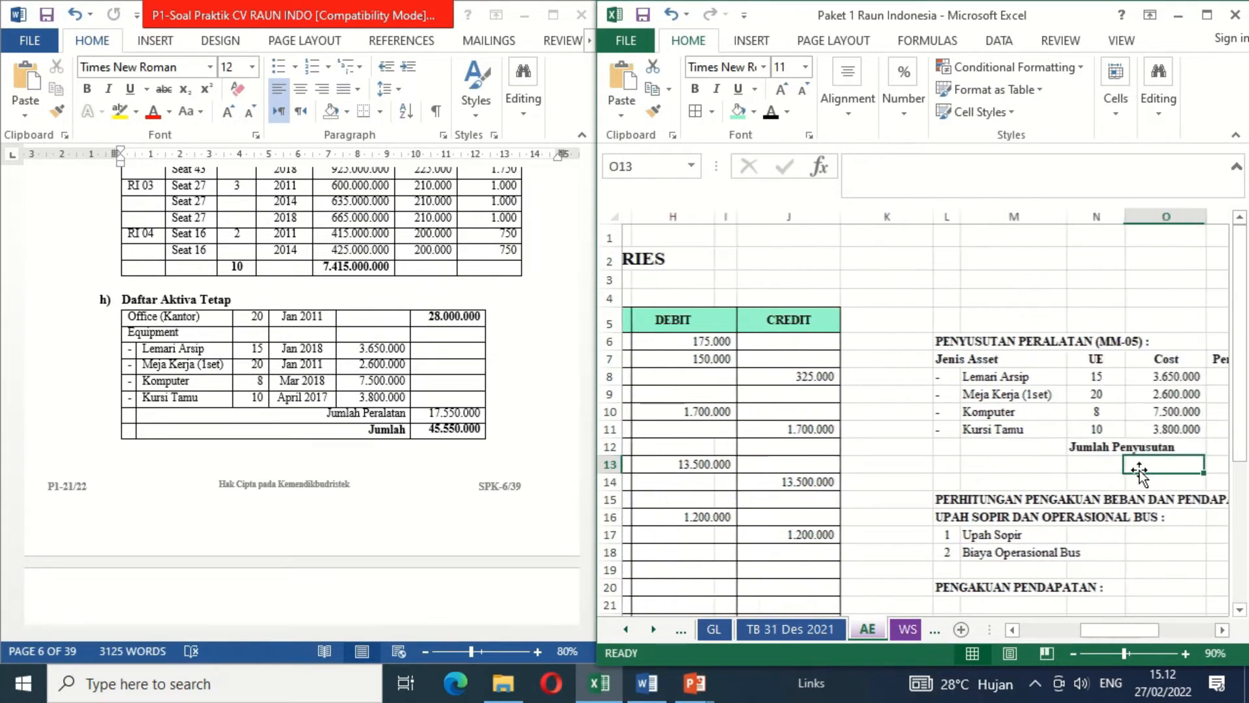
pyautogui.press('Right')
pyautogui.press('Right')
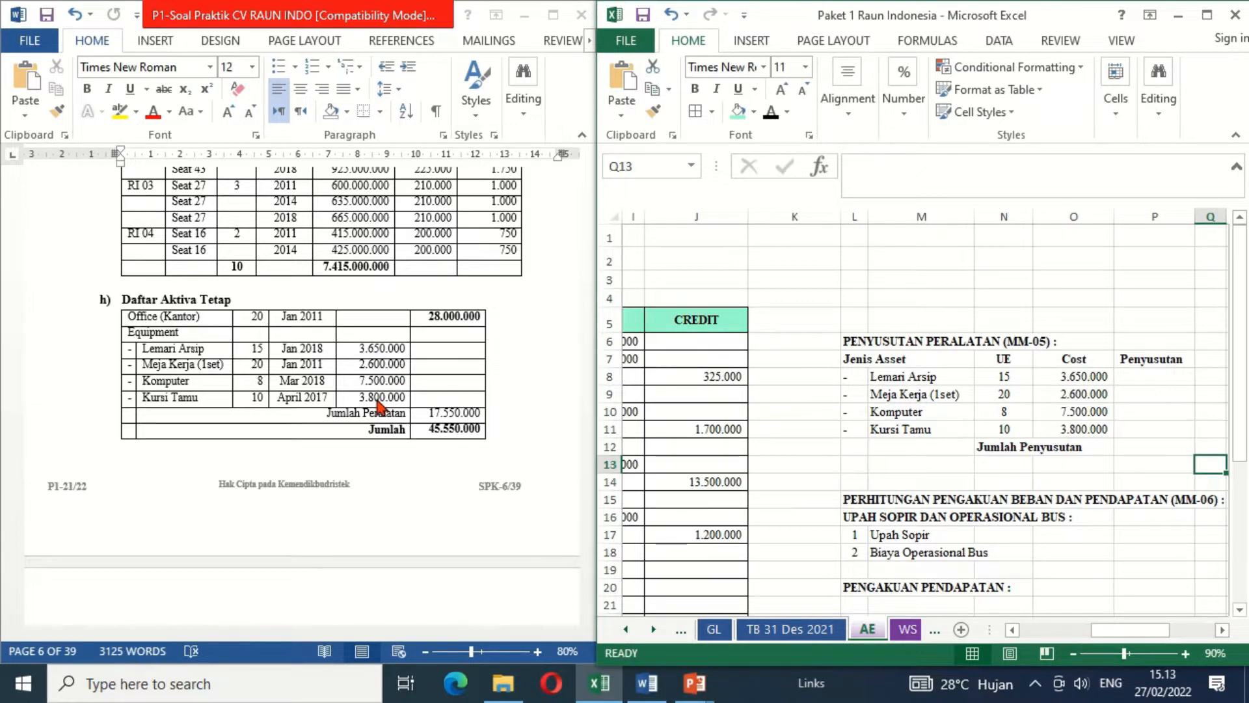
# - Calculate the Penyusutan of Lemari Arsip in P8 as cost divided by useful life, =O8/N8
pyautogui.click(1151, 375)
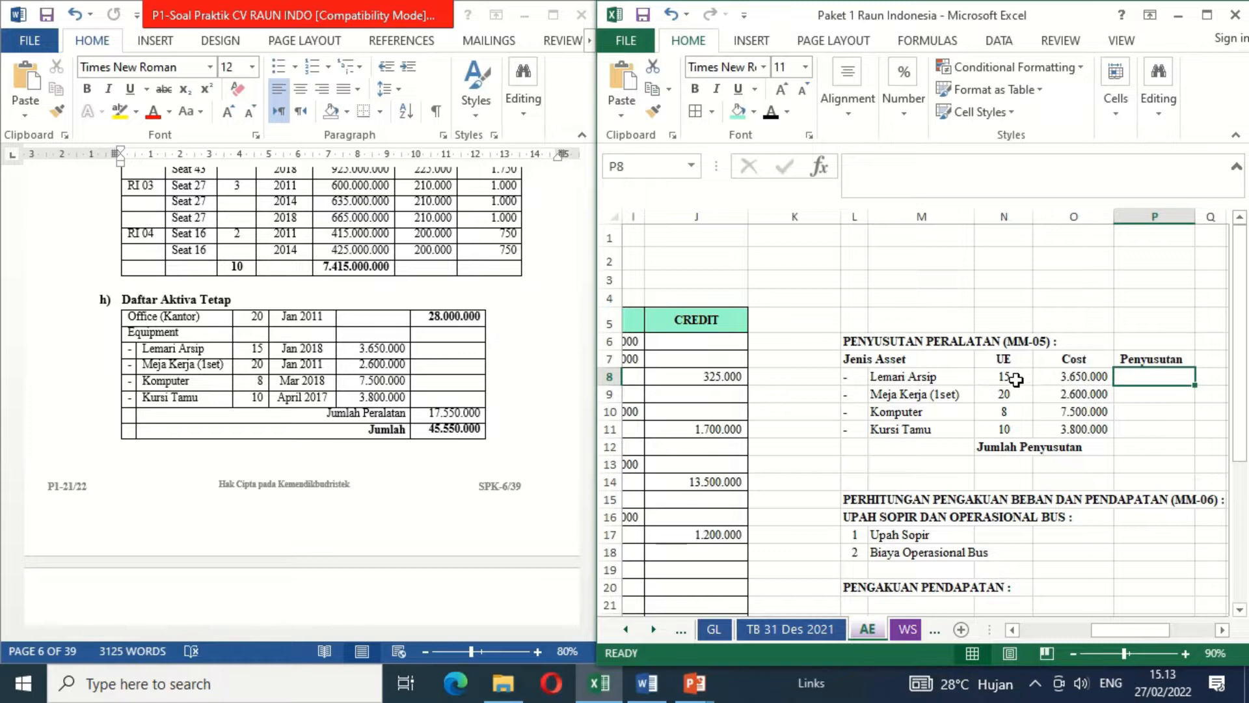
pyautogui.write('=')
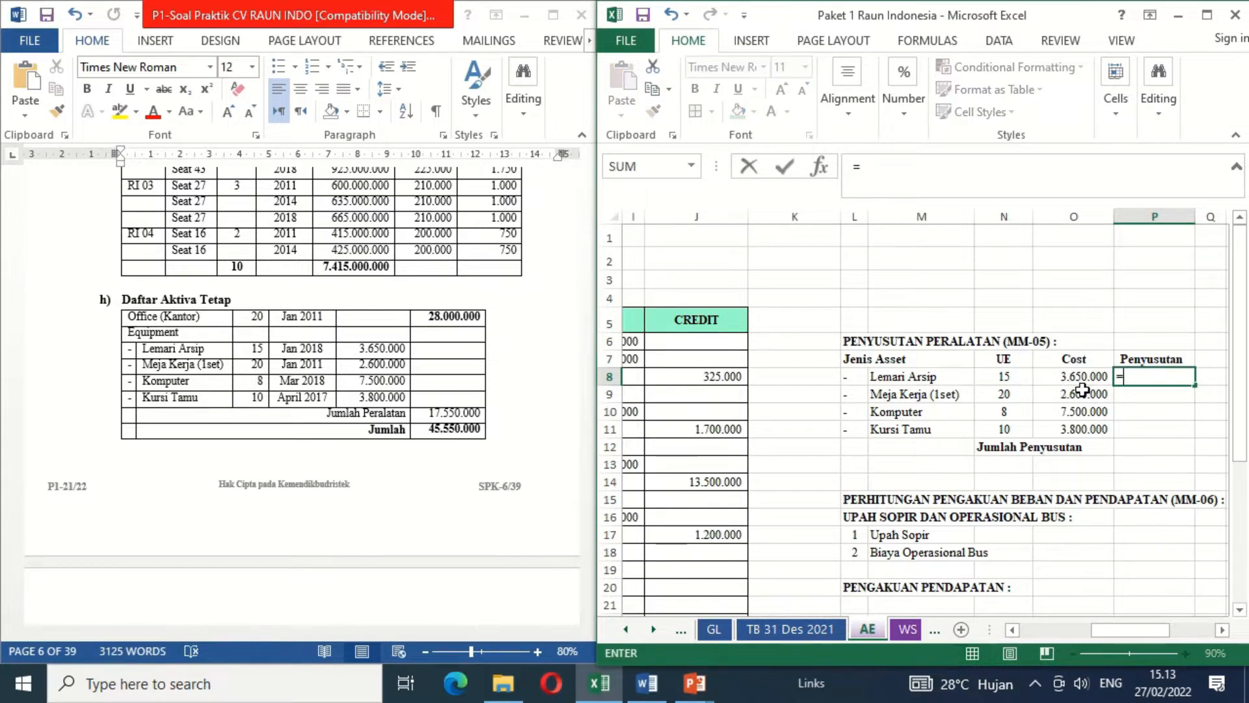
pyautogui.press('Left')
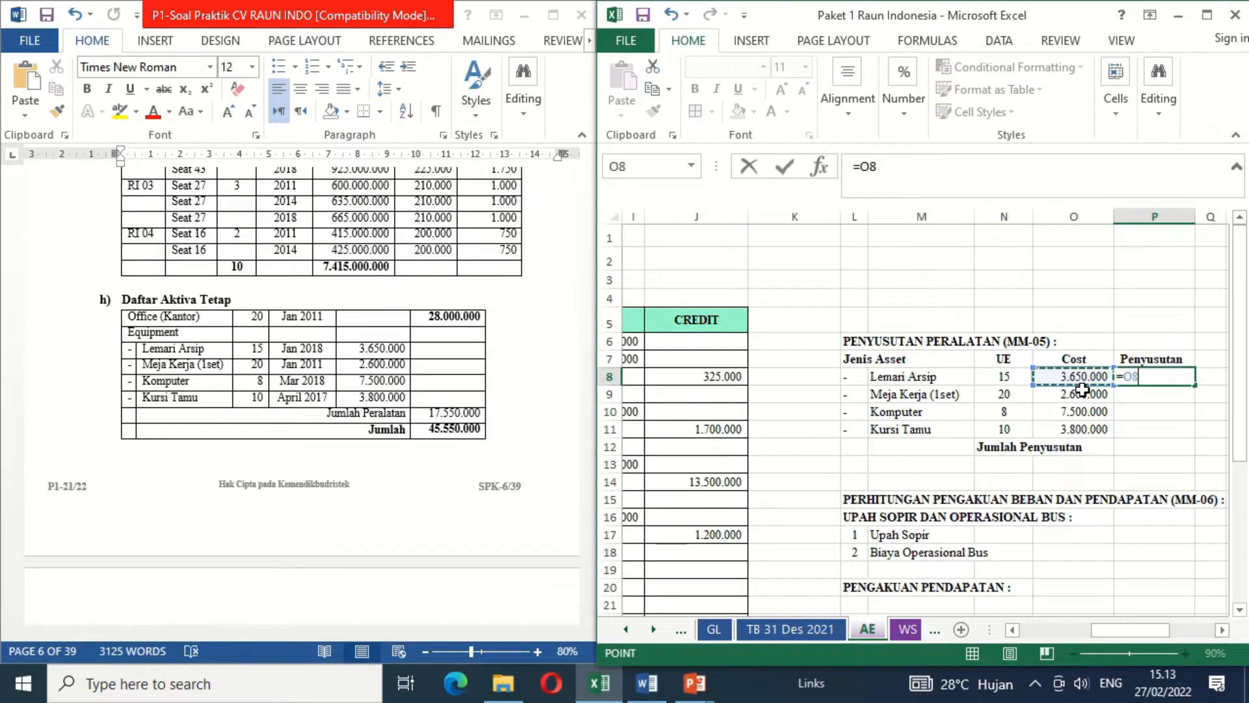
pyautogui.write('/')
pyautogui.press('Left')
pyautogui.press('Left')
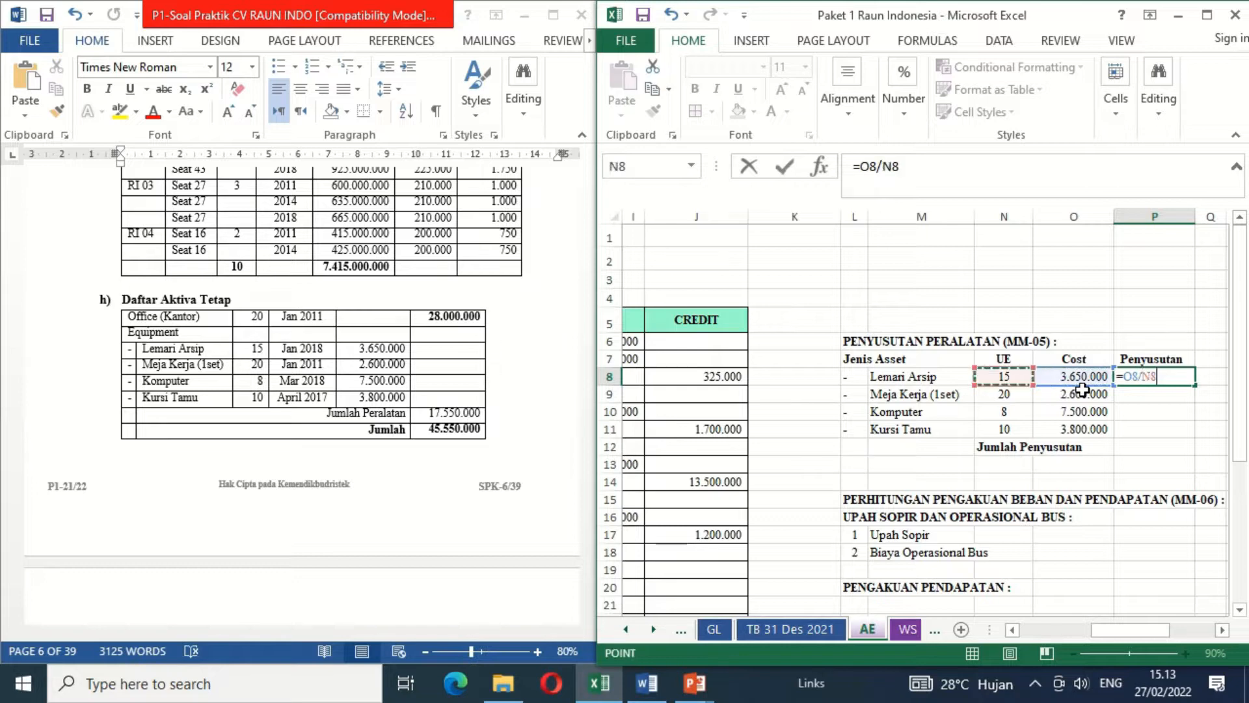
pyautogui.press('Return')
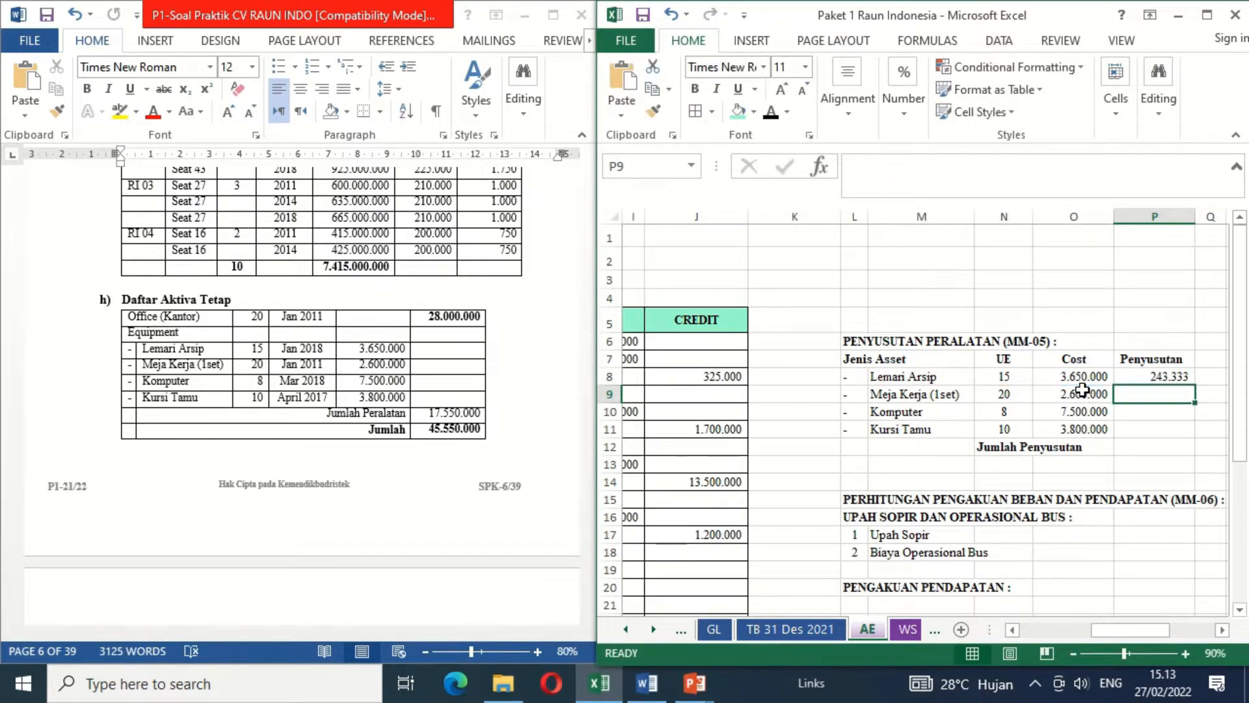
# - Copy the P8 depreciation formula down to P11 for Meja Kerja, Komputer and Kursi Tamu
pyautogui.press('Up')
pyautogui.hotkey('ctrl', 'c')
pyautogui.hotkey('shift', 'Down')
pyautogui.hotkey('shift', 'Down')
pyautogui.hotkey('shift', 'Down')
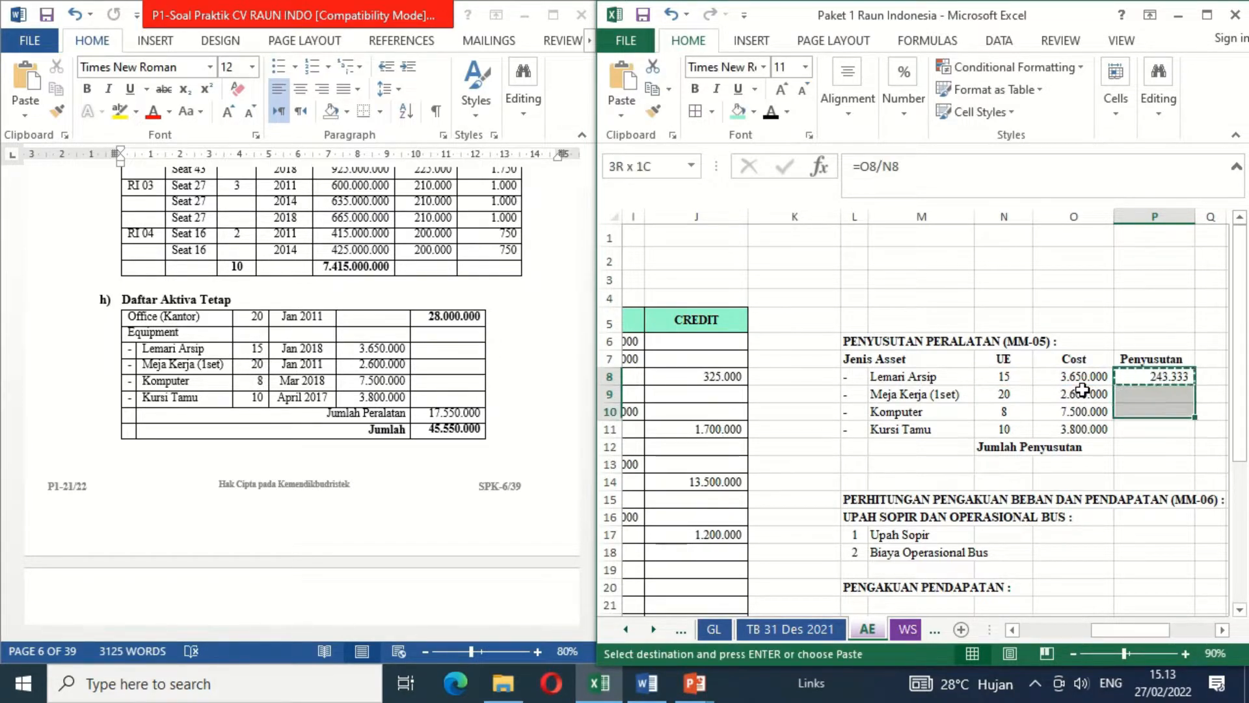
pyautogui.hotkey('ctrl', 'v')
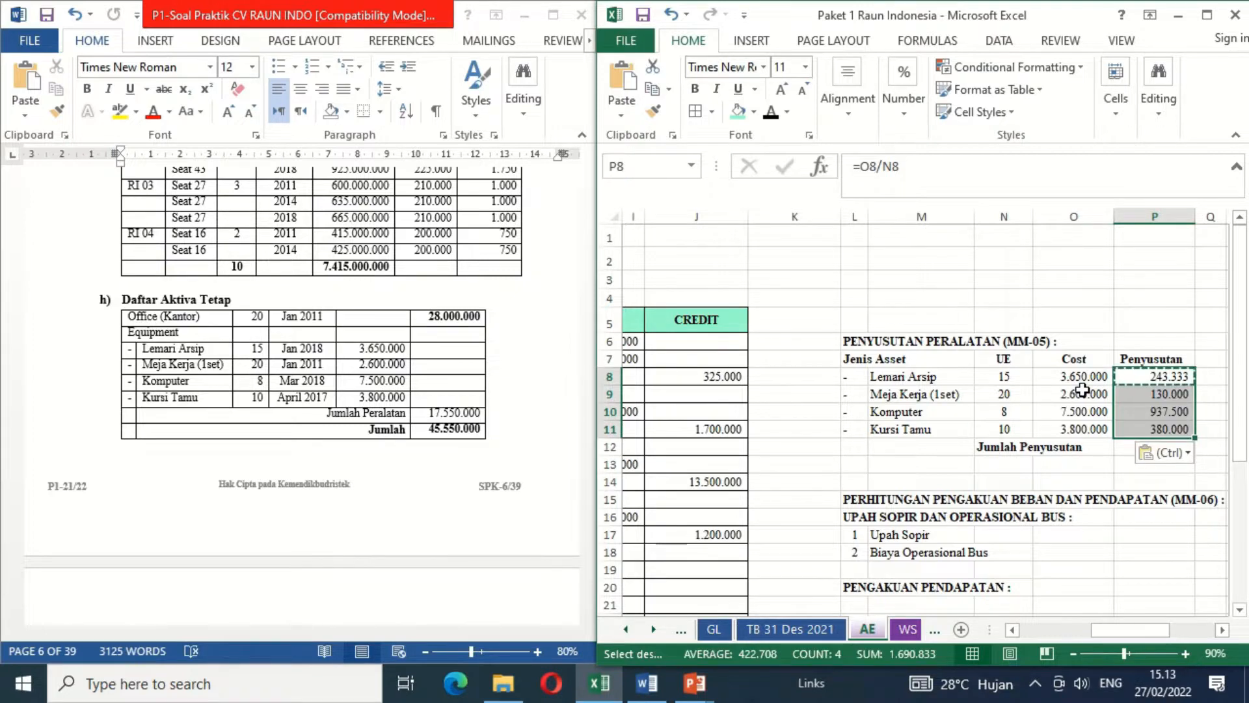
# - Total the equipment depreciation in P12 beside Jumlah Penyusutan with =SUM(P8:P11)
pyautogui.press('Down')
pyautogui.press('Down')
pyautogui.press('Down')
pyautogui.press('Down')
pyautogui.write('=SU')
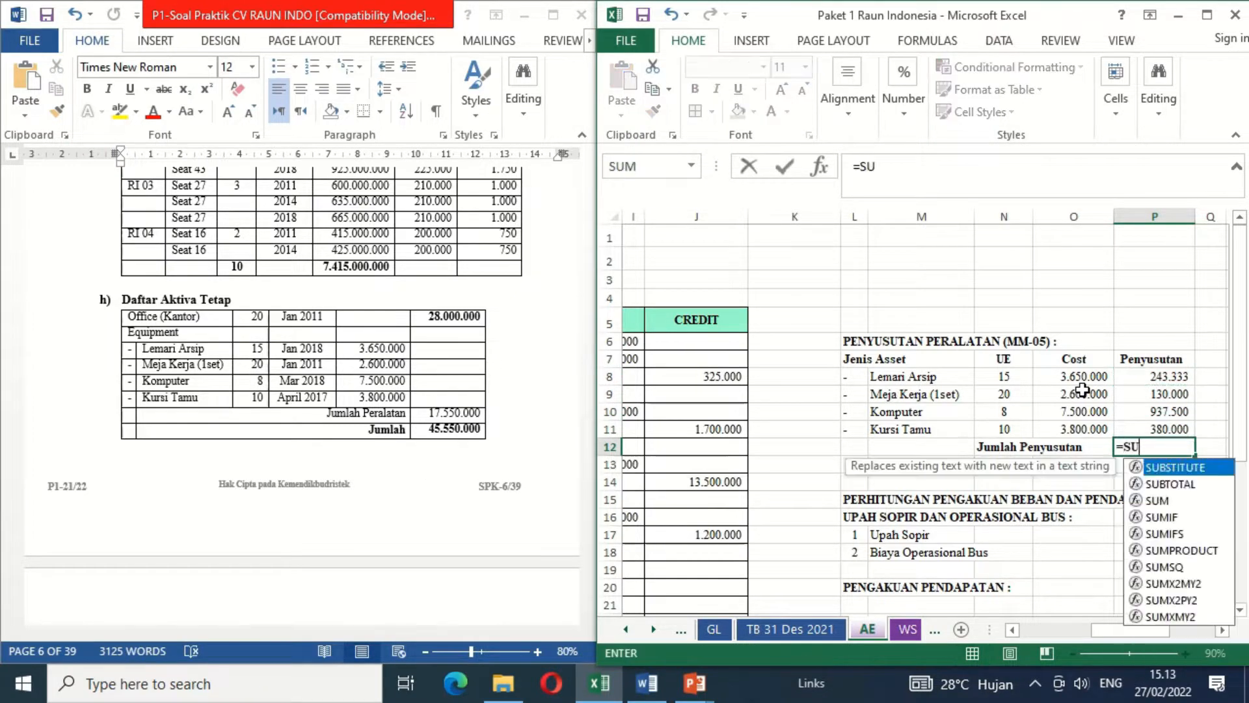
pyautogui.write('M(')
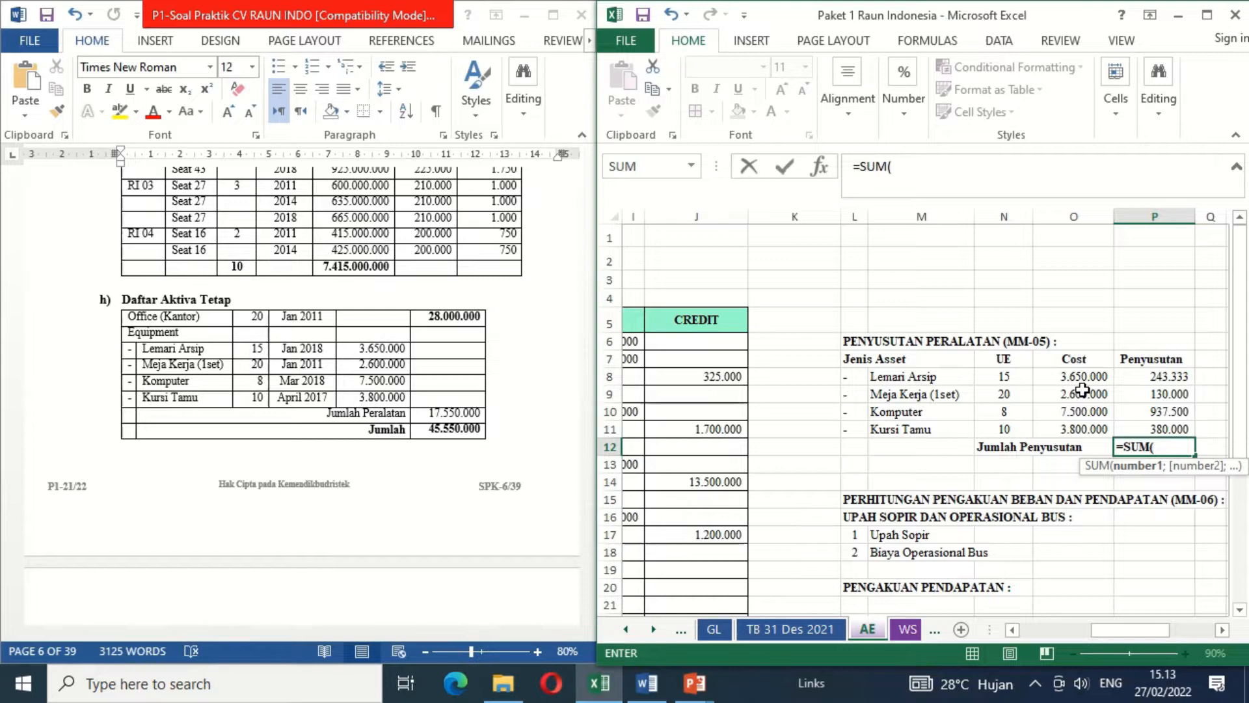
pyautogui.press('Up')
pyautogui.hotkey('shift', 'Up')
pyautogui.hotkey('shift', 'Up')
pyautogui.hotkey('shift', 'Up')
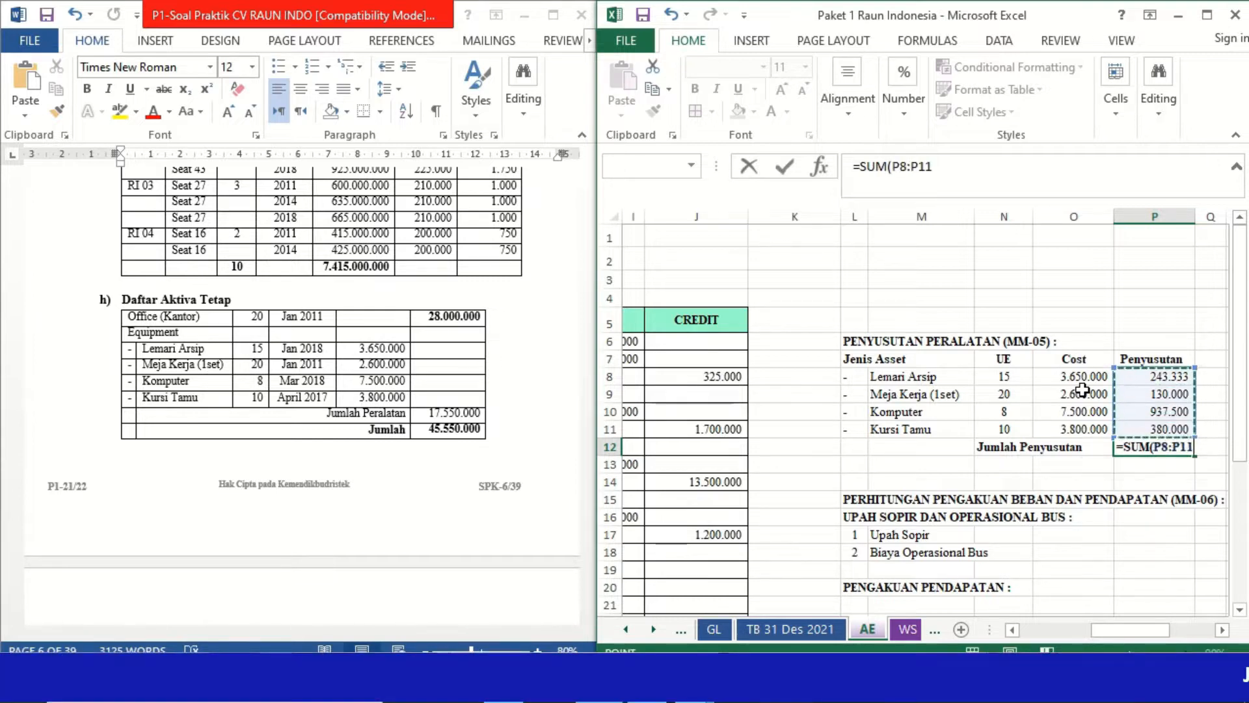
pyautogui.press('Return')
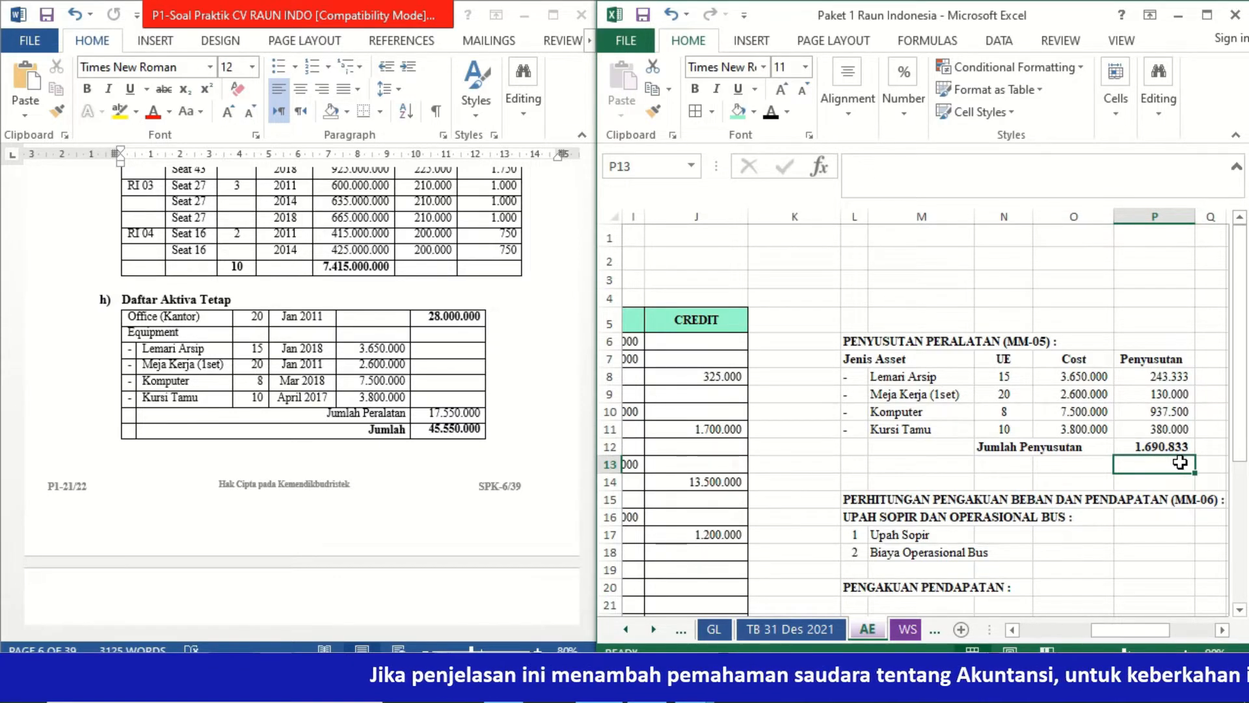
# - Apply a border to the Jumlah Penyusutan total in P12
pyautogui.click(1188, 447)
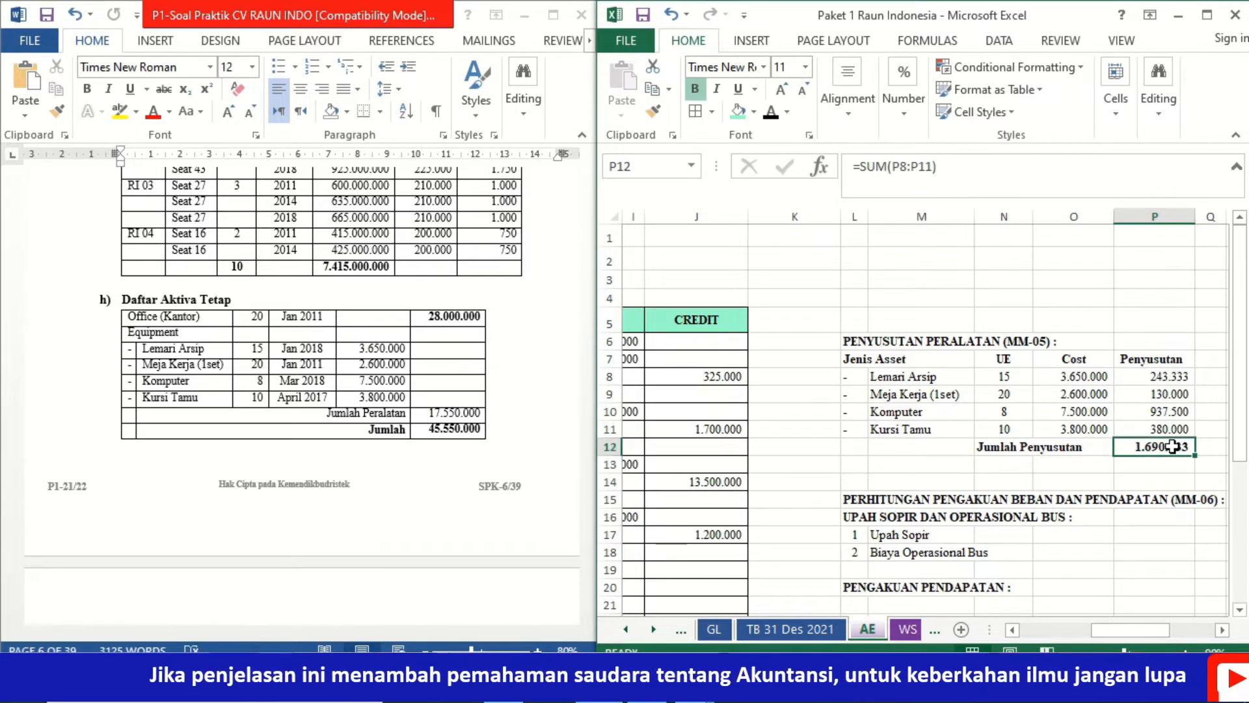
pyautogui.click(713, 112)
pyautogui.click(761, 277)
pyautogui.click(747, 497)
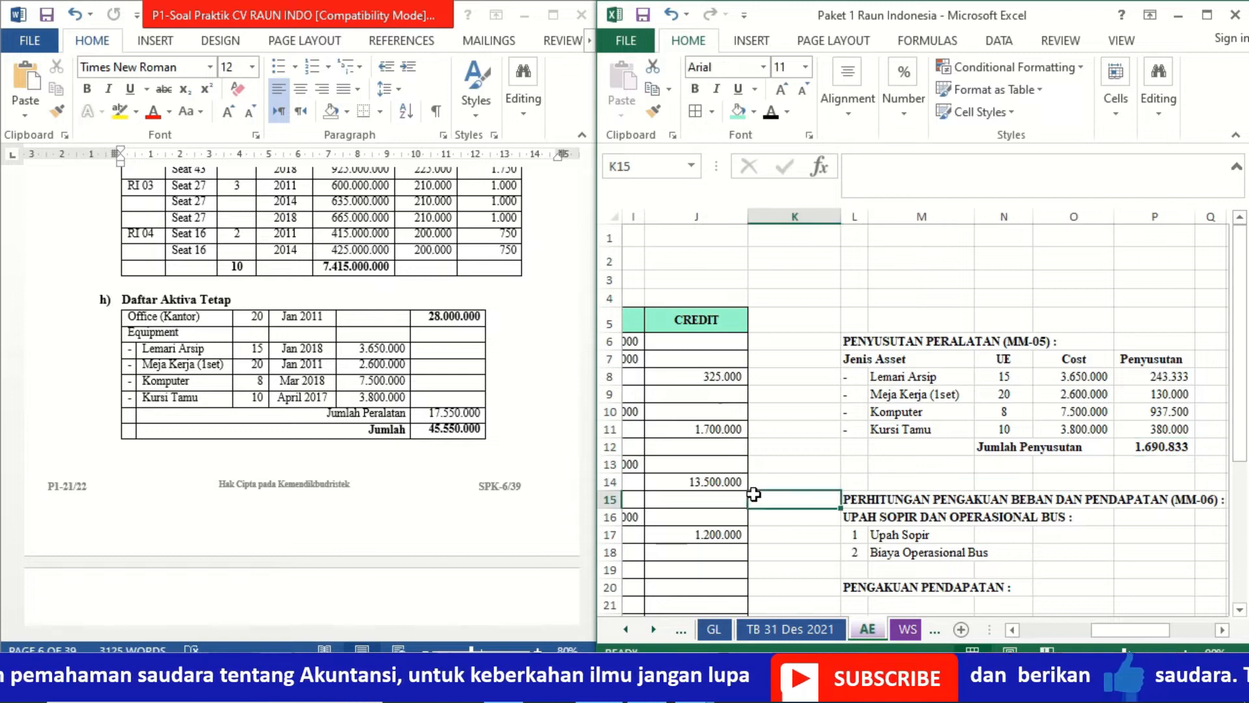
# - Enter the Depreciation Exp. Equipment debit in H19 by linking it to the Jumlah Penyusutan total, =P12
pyautogui.press('Left')
pyautogui.press('Left')
pyautogui.press('Left')
pyautogui.press('Left')
pyautogui.press('Left')
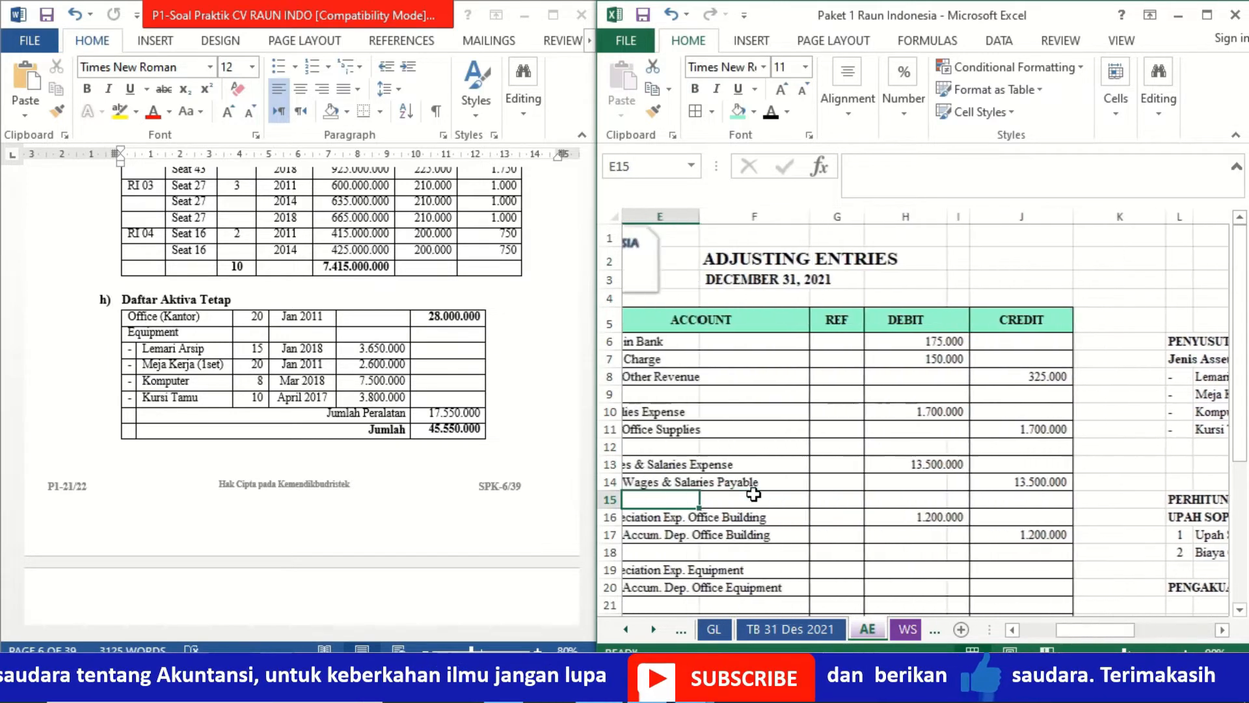
pyautogui.press('Down')
pyautogui.press('Down')
pyautogui.press('Down')
pyautogui.press('Left')
pyautogui.press('Left')
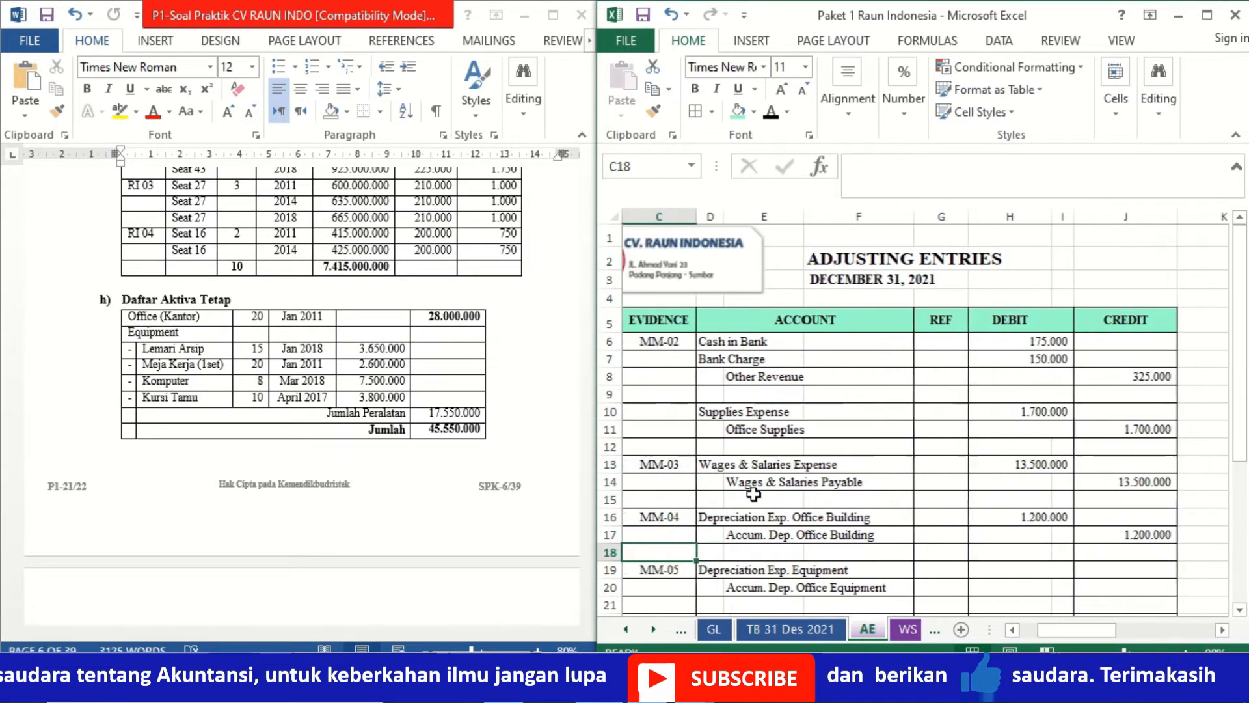
pyautogui.press('Down')
pyautogui.press('Right')
pyautogui.press('Right')
pyautogui.press('Right')
pyautogui.press('Right')
pyautogui.press('Right')
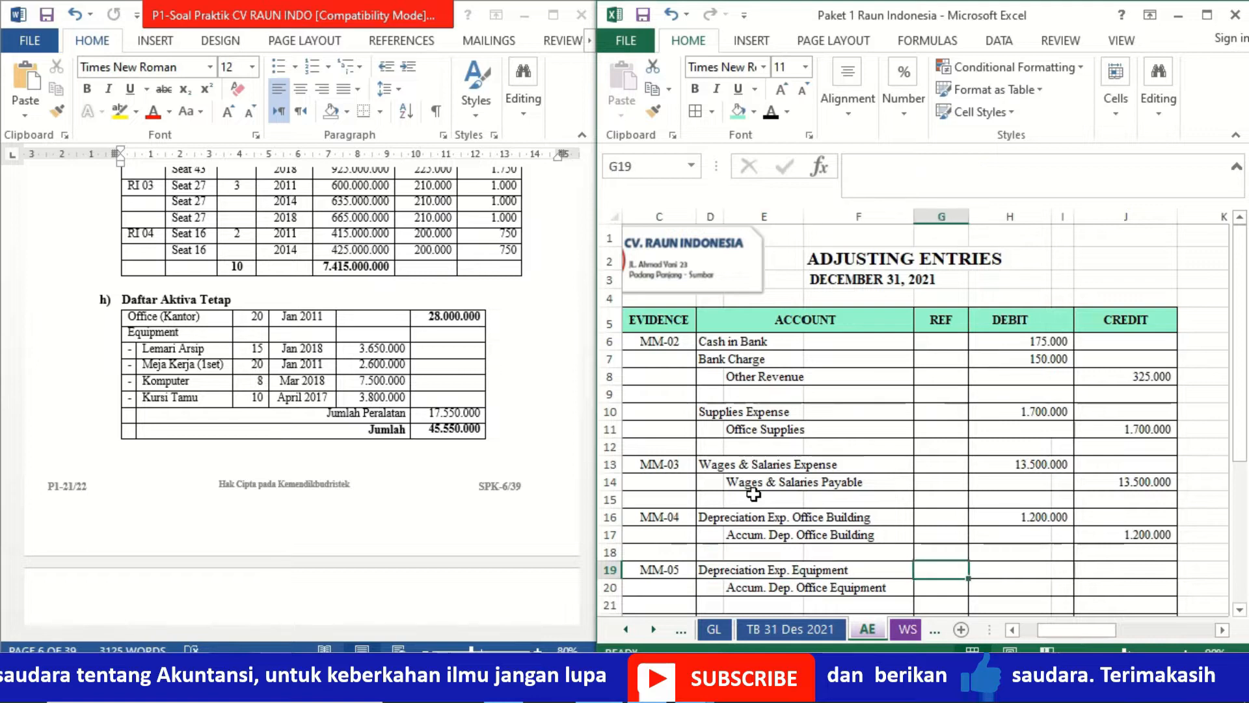
pyautogui.write('=')
pyautogui.press('Right')
pyautogui.press('Right')
pyautogui.press('Right')
pyautogui.press('Right')
pyautogui.press('Right')
pyautogui.press('Right')
pyautogui.press('Right')
pyautogui.press('Right')
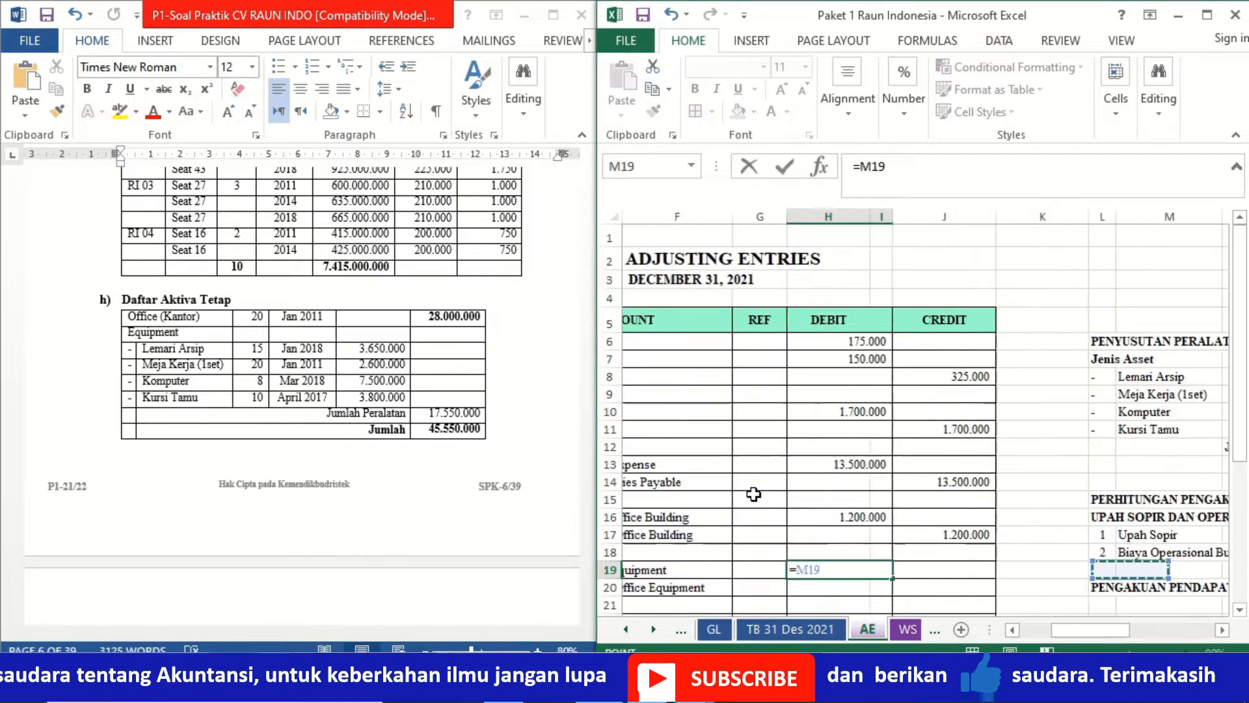
pyautogui.press('Up')
pyautogui.press('Up')
pyautogui.press('Up')
pyautogui.press('Up')
pyautogui.press('Up')
pyautogui.press('Up')
pyautogui.press('Up')
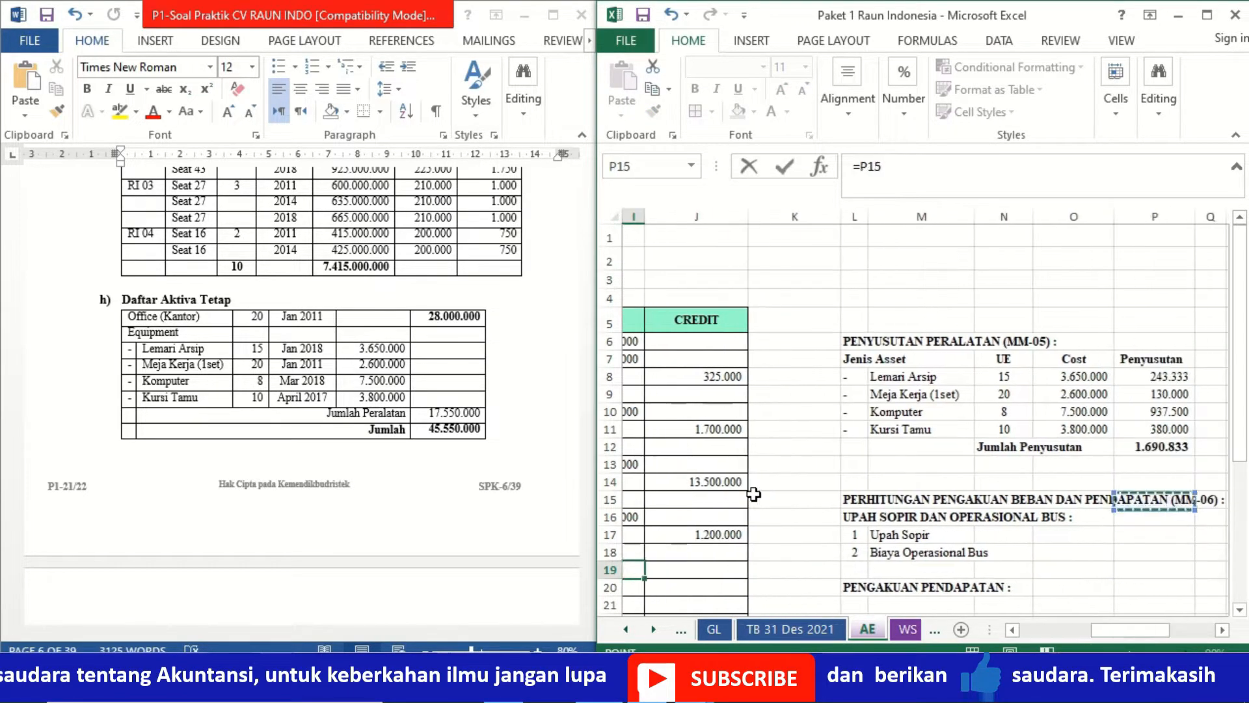
pyautogui.press('Return')
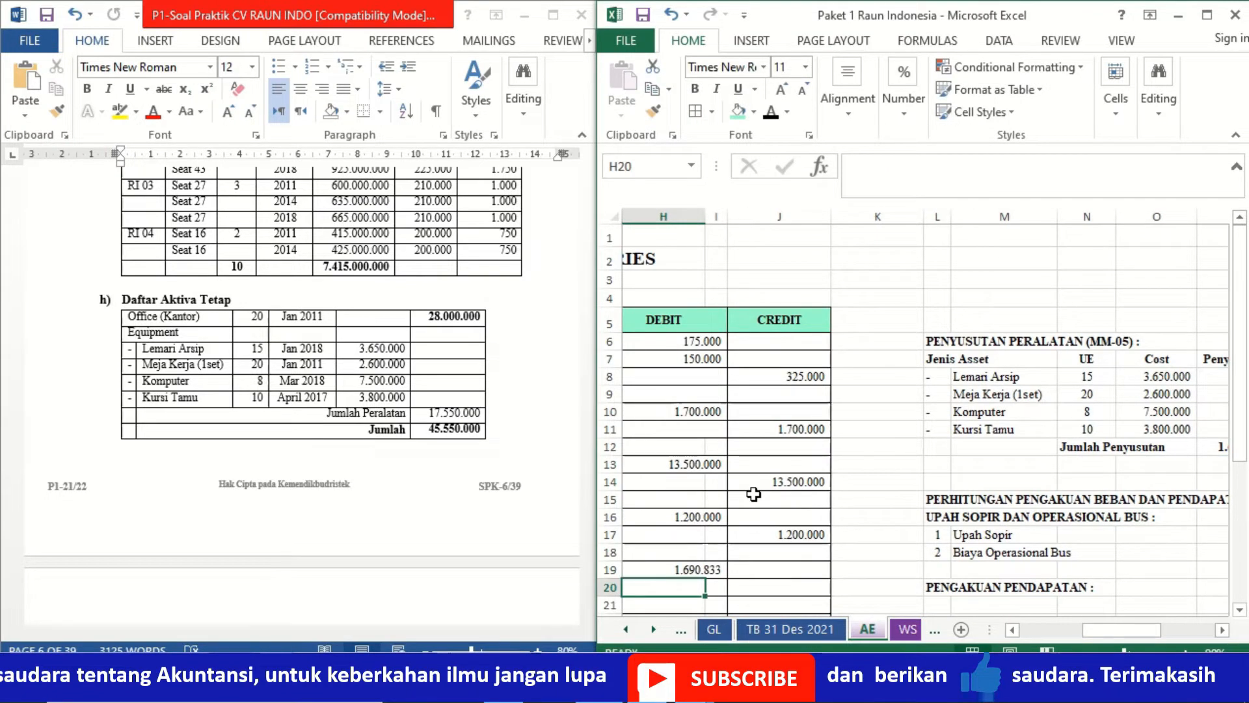
# - Enter the Accum. Dep. Office Equipment credit in J20 as =H19, linking it to the depreciation debit
pyautogui.press('Right')
pyautogui.press('Right')
pyautogui.write('=')
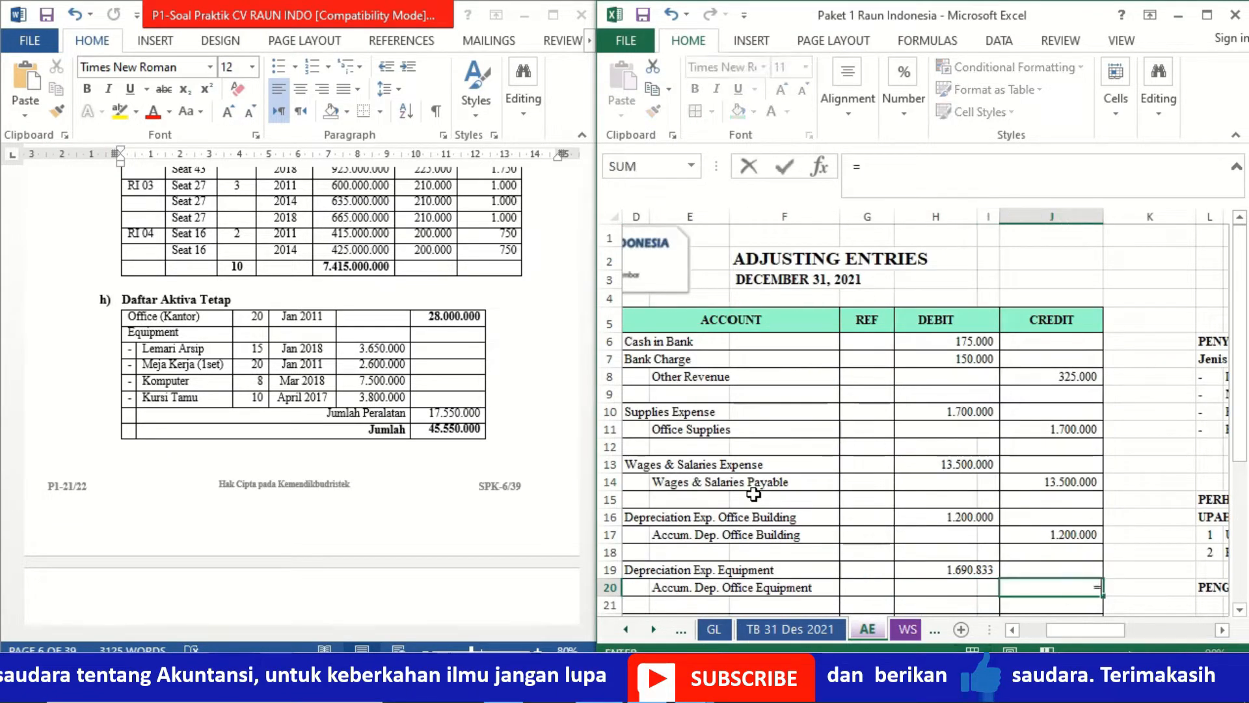
pyautogui.press('Up')
pyautogui.press('Left')
pyautogui.press('Return')
pyautogui.press('Left')
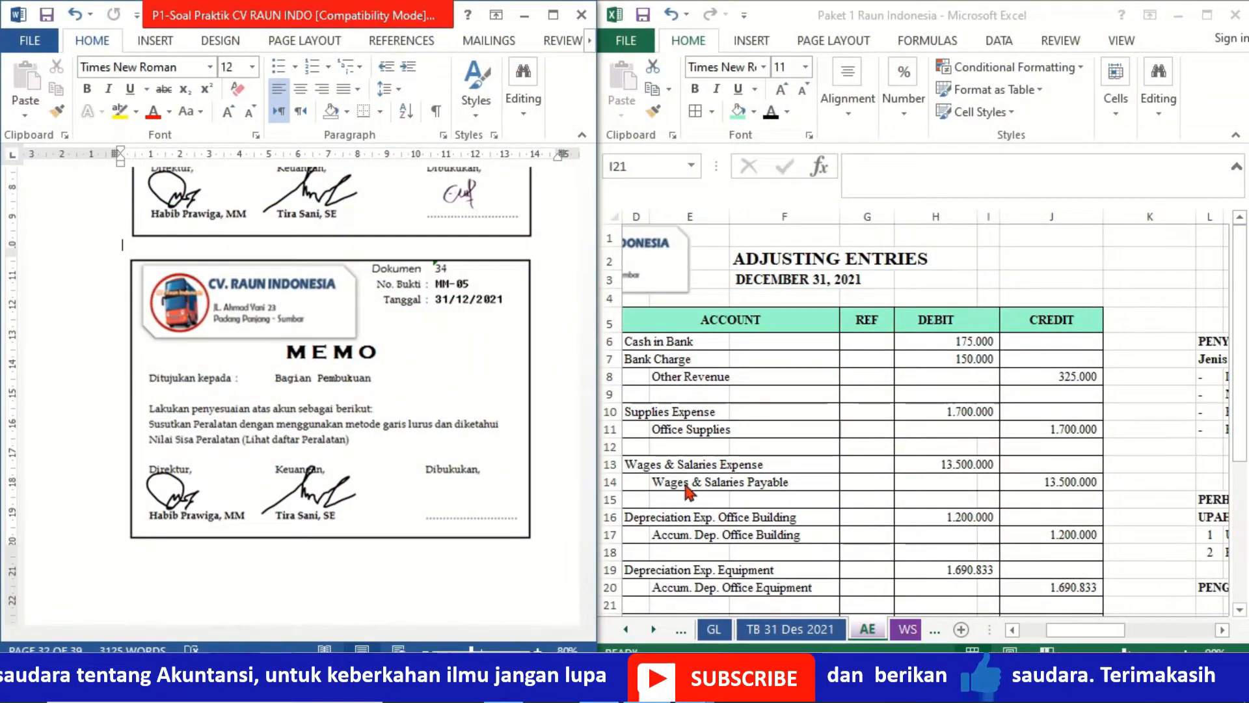
# - Switch to the Word document and add the bookkeeper's signature under Dibukukan on memo MM-05
pyautogui.click(477, 499)
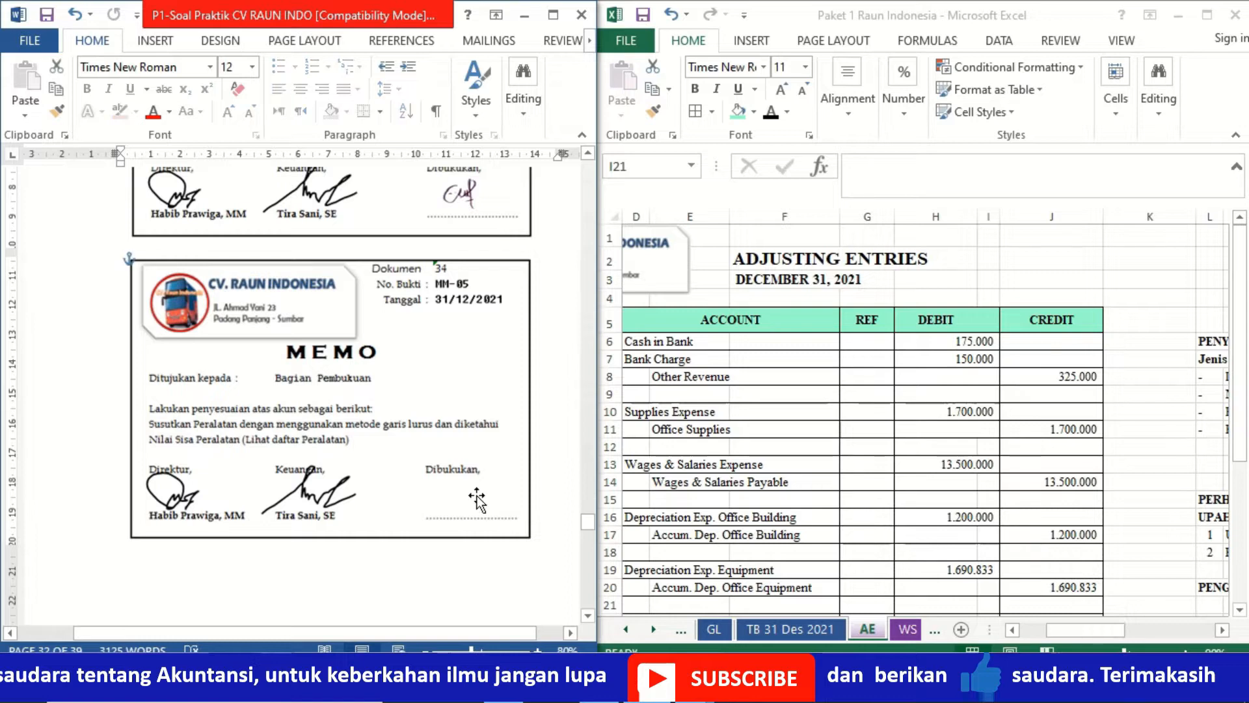
pyautogui.click(445, 484)
pyautogui.press('Delete')
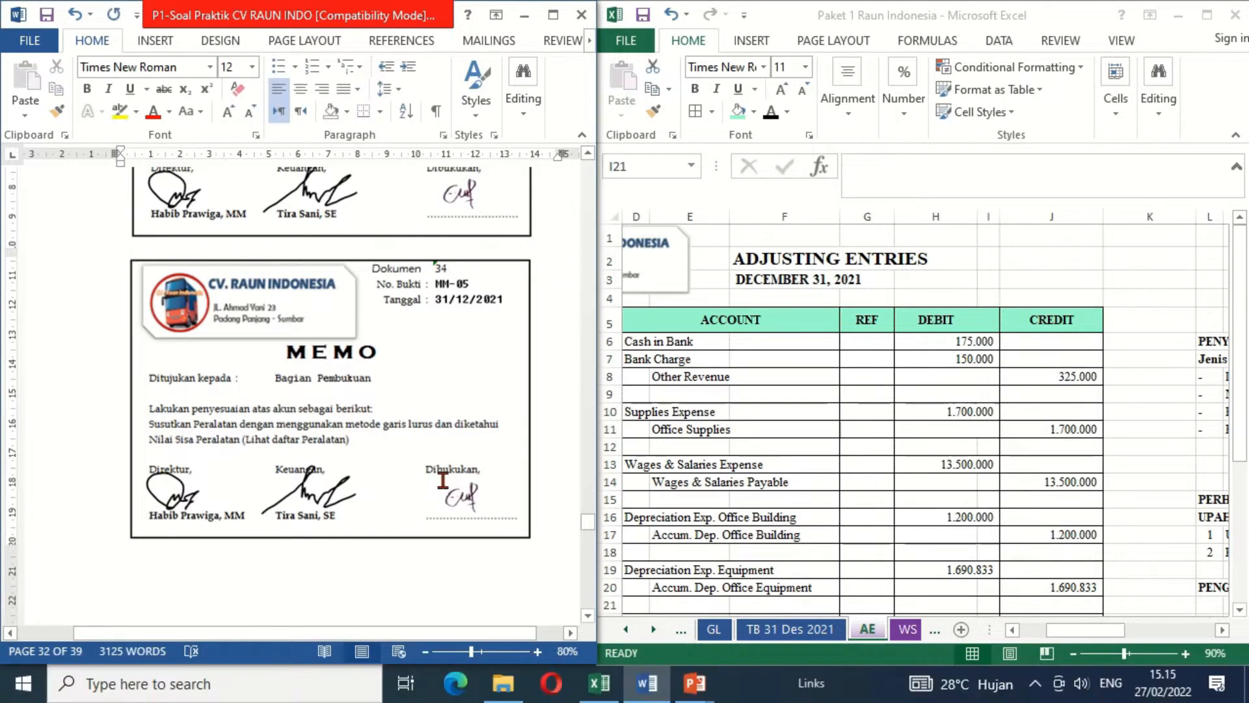
# - Read memo MM-06 on the operating buses, plus the driver wages and travel days on cash voucher BKK-10
pyautogui.click(588, 589)
pyautogui.click(588, 615)
pyautogui.click(588, 615)
pyautogui.click(588, 615)
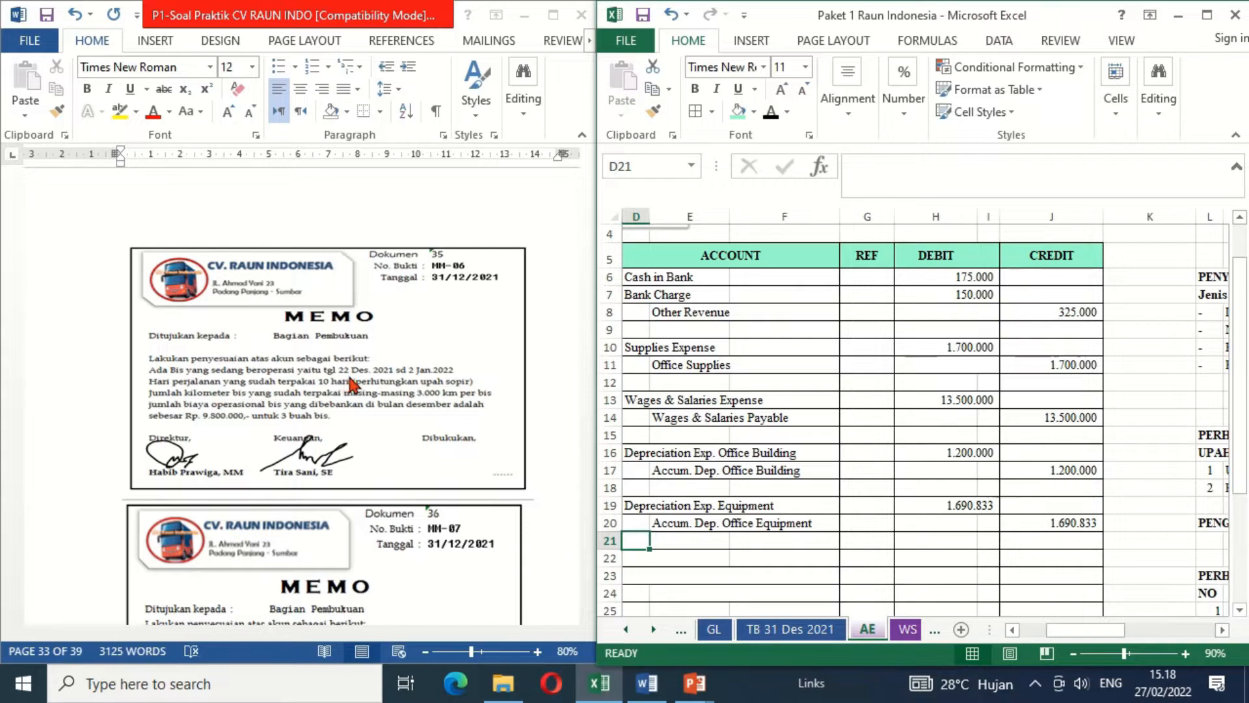
pyautogui.click(587, 231)
pyautogui.scroll(5, 588, 231)
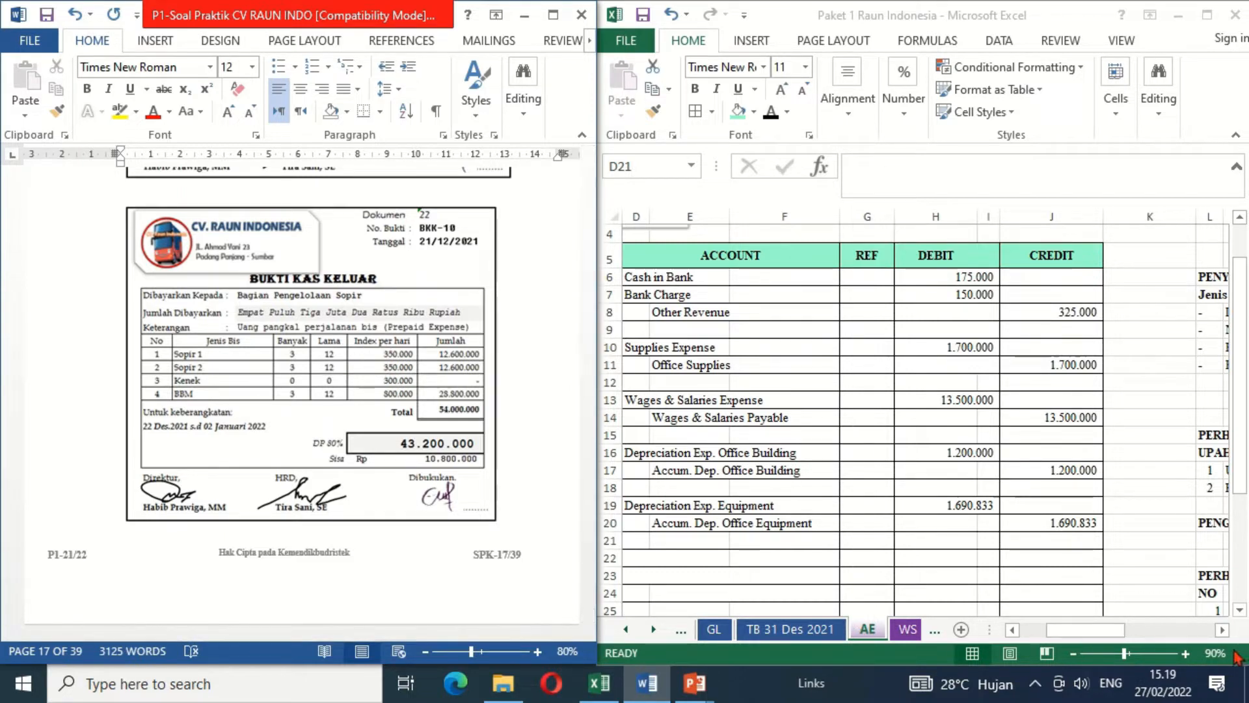
# - Calculate the drivers' wages (Upah Sopir) in O17 with the formula =6*10*350000
pyautogui.click(1203, 631)
pyautogui.press('Up')
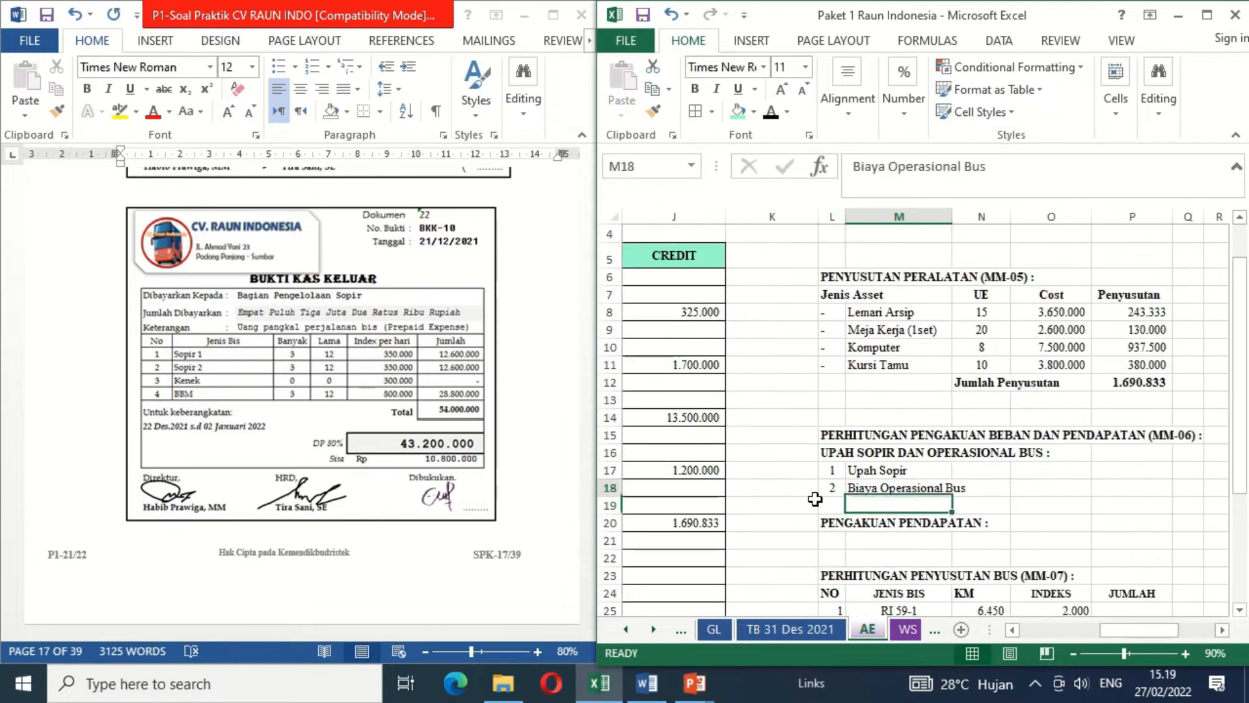
pyautogui.press('Up')
pyautogui.press('Right')
pyautogui.press('Right')
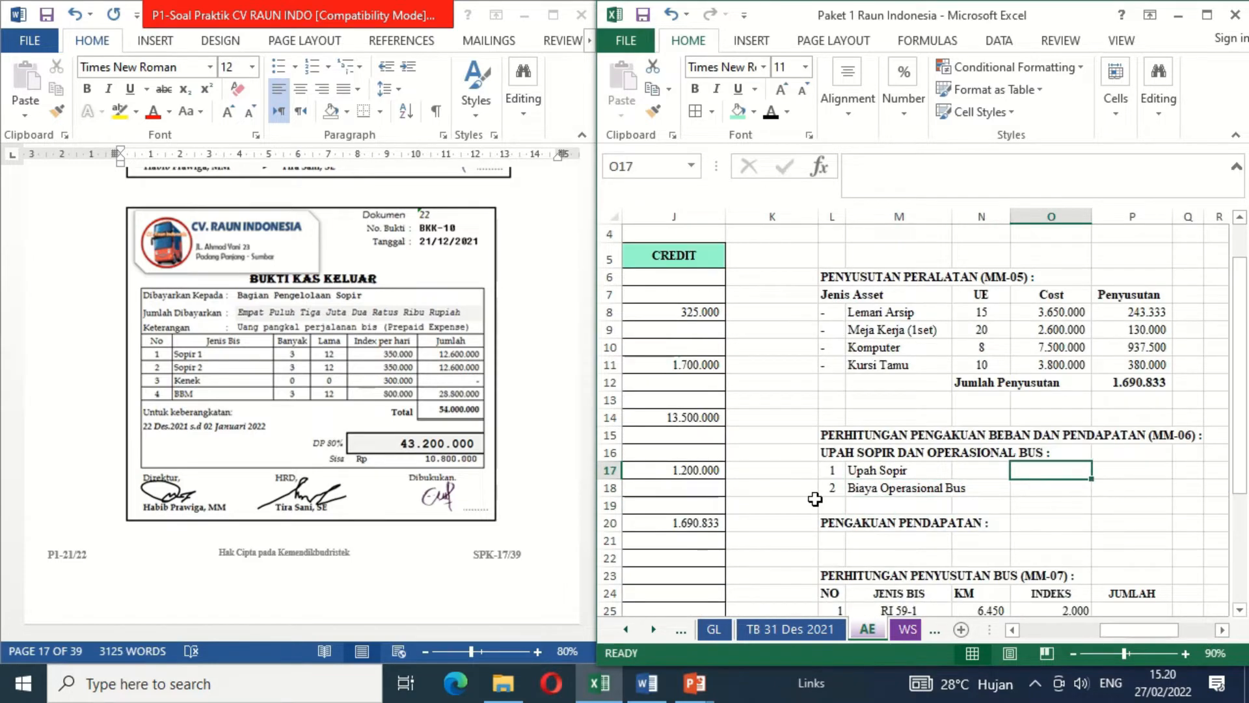
pyautogui.write('=')
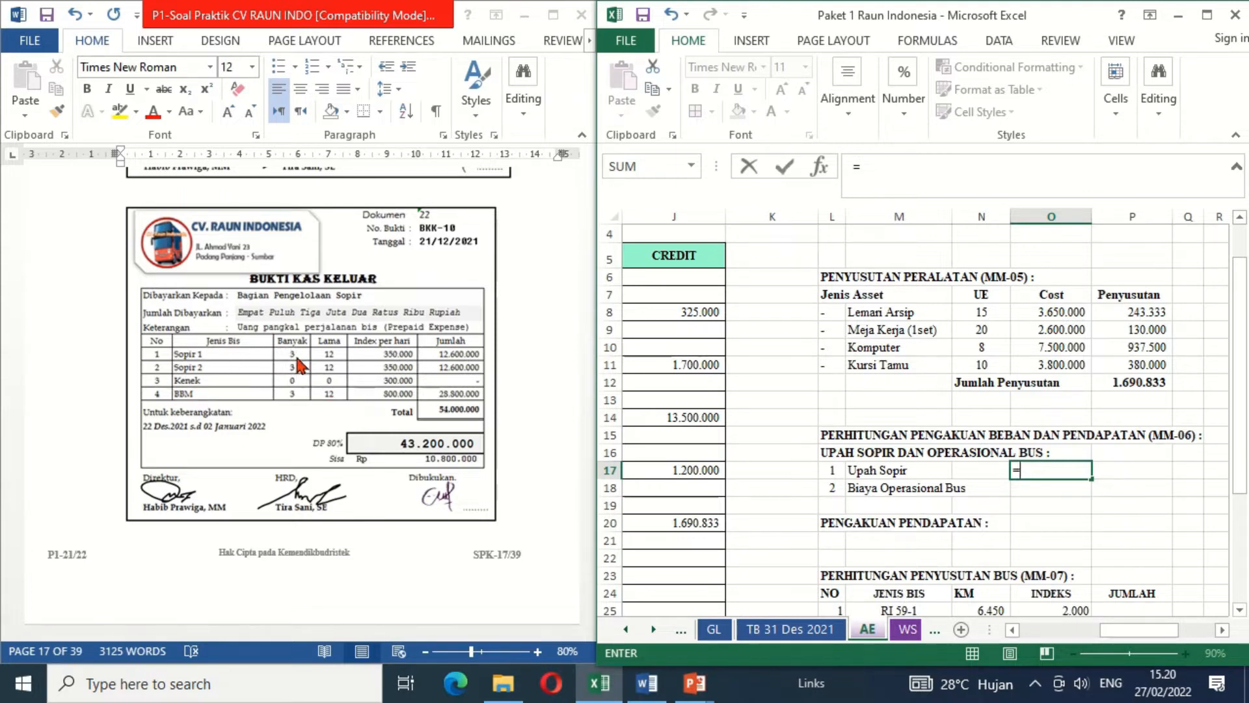
pyautogui.write('6*10*3')
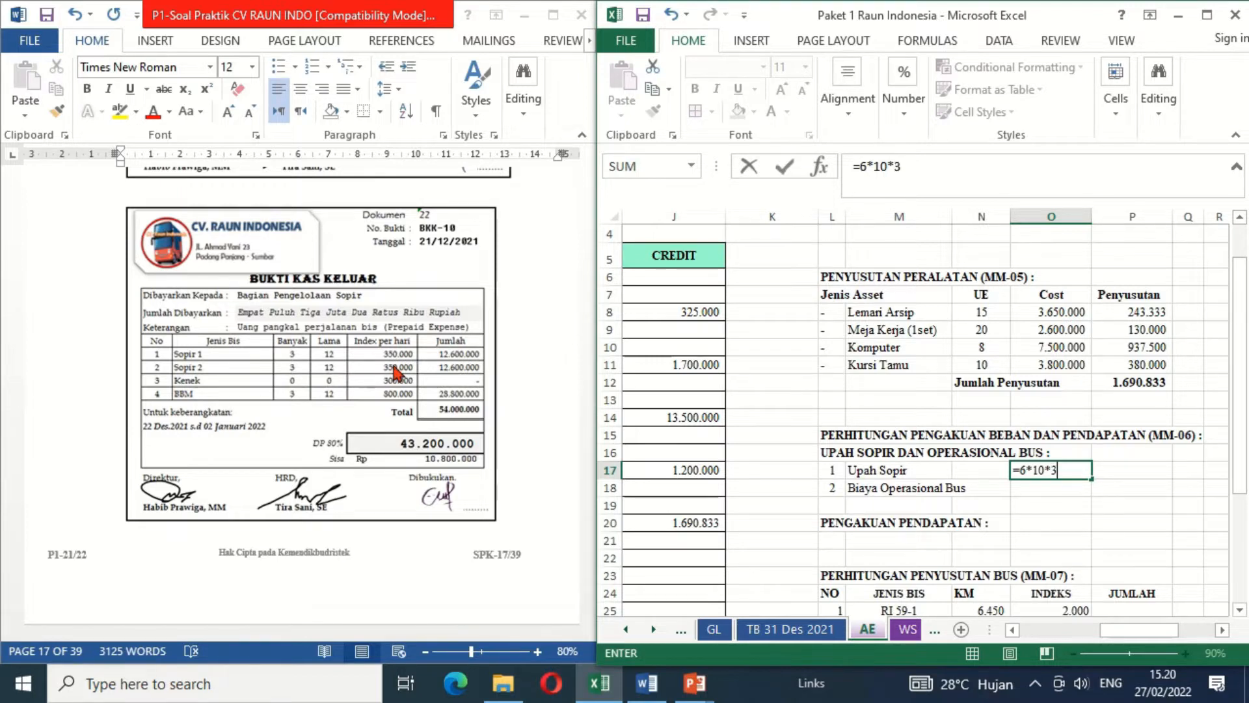
pyautogui.write('50000')
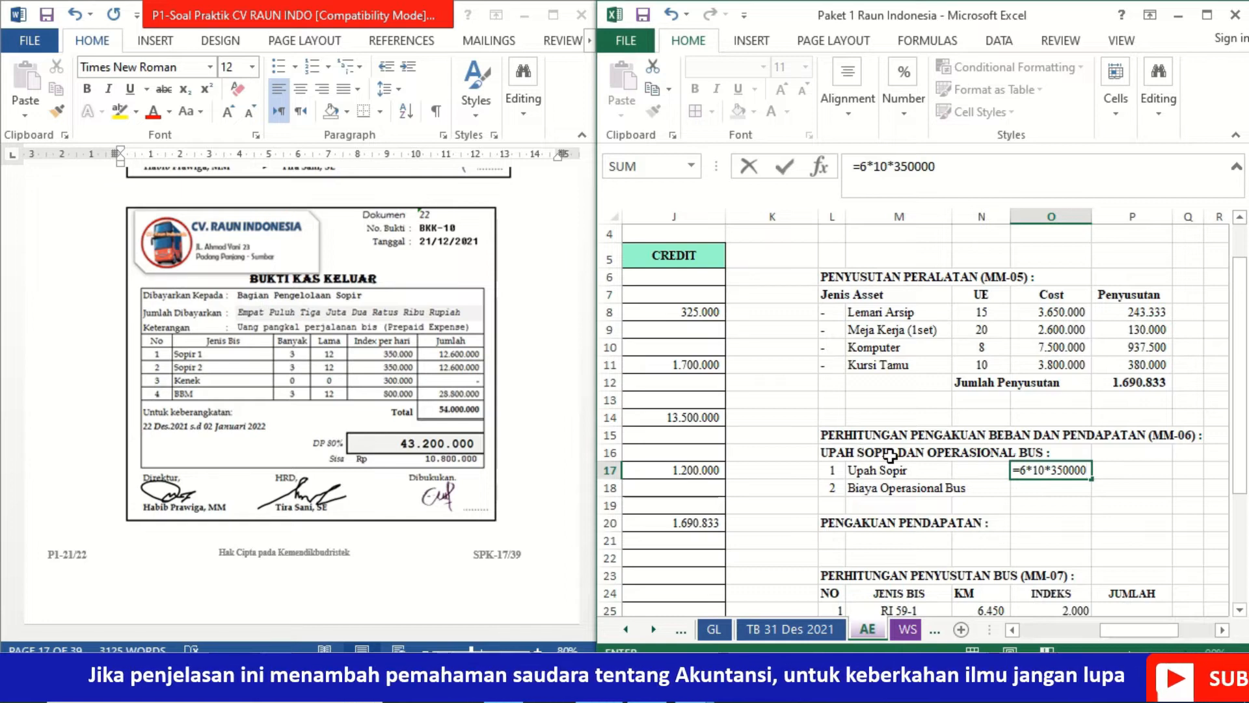
pyautogui.press('Return')
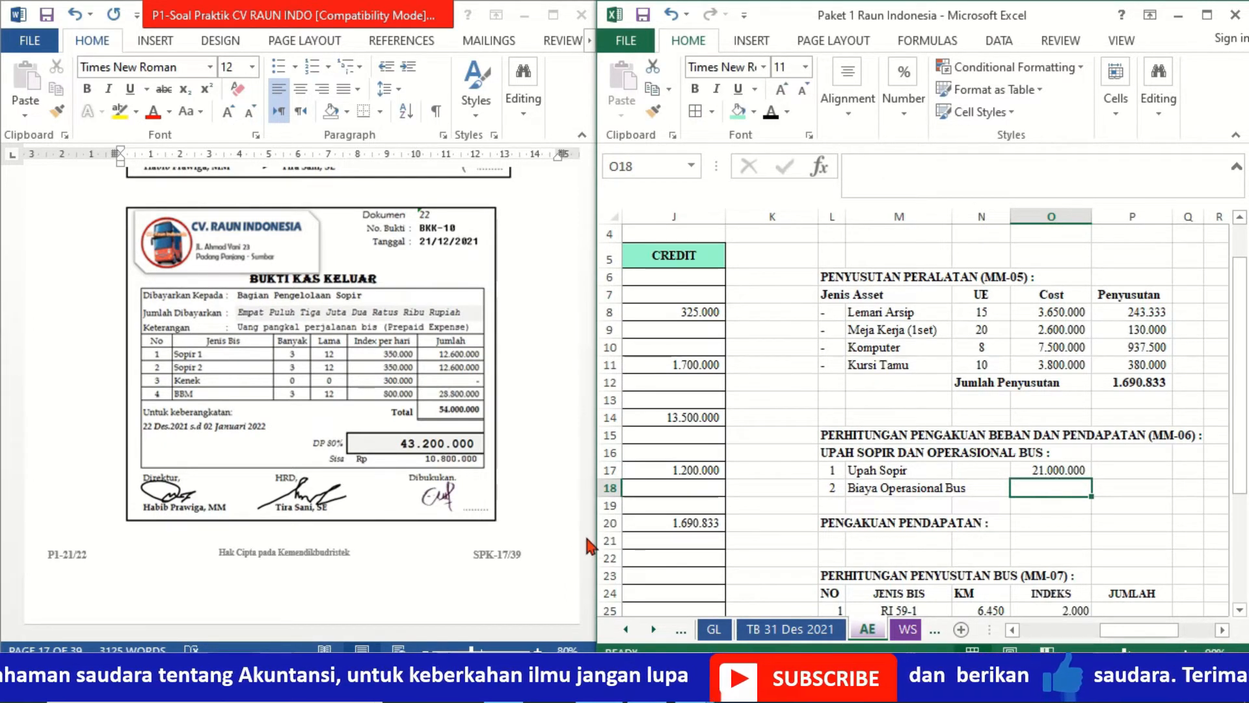
# - Return to memo MM-06 in the Word document and enter its bus operating cost, 9800000, in O18 beside Biaya Operasional Bus
pyautogui.click(587, 578)
pyautogui.scroll(-20, 587, 578)
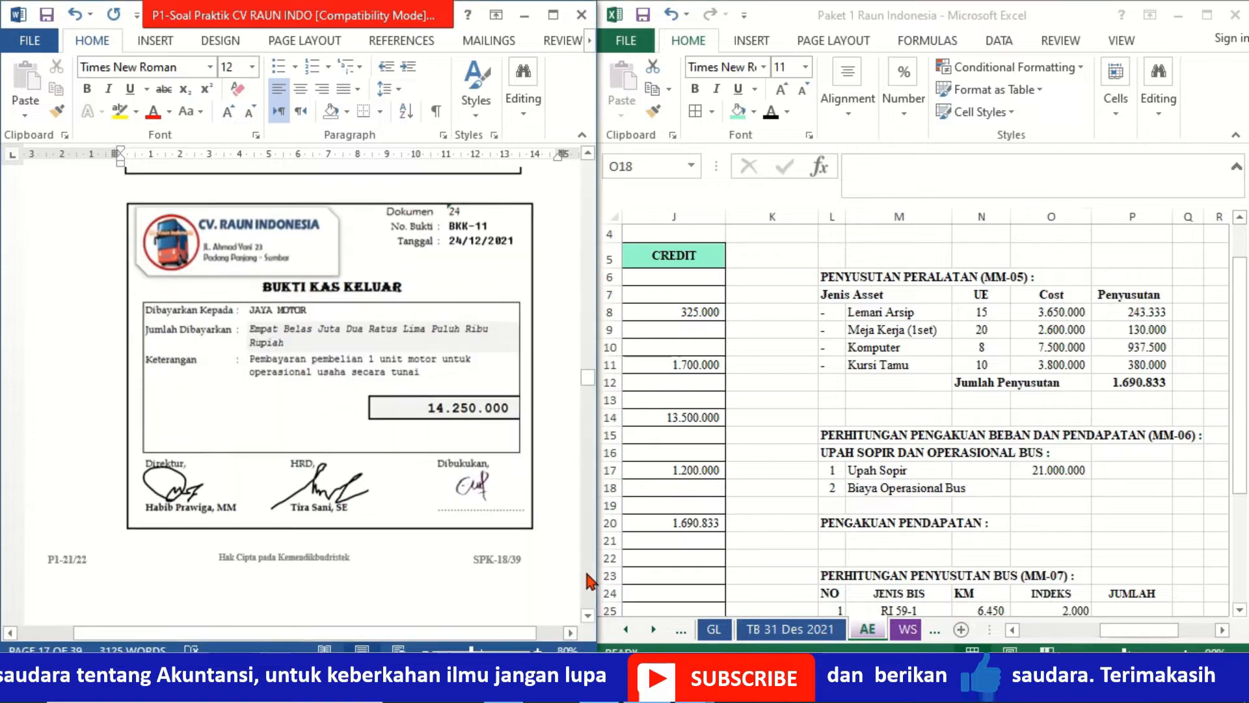
pyautogui.scroll(-20, 588, 578)
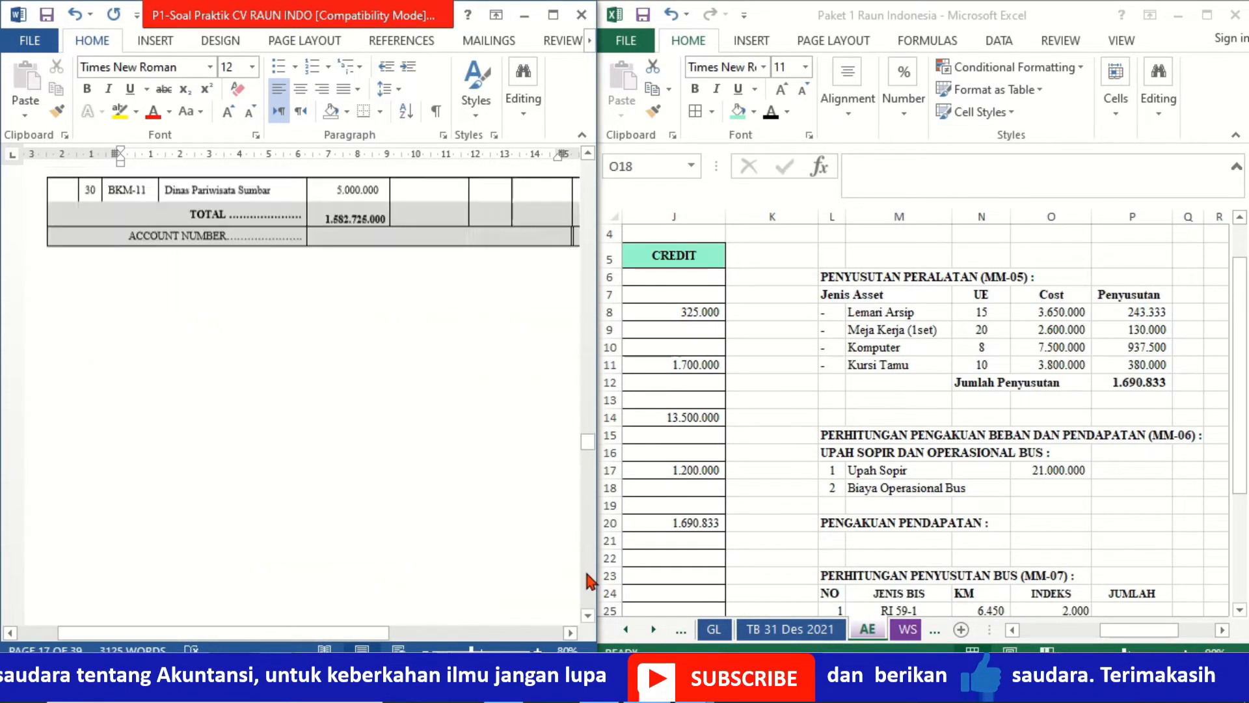
pyautogui.scroll(-20, 588, 578)
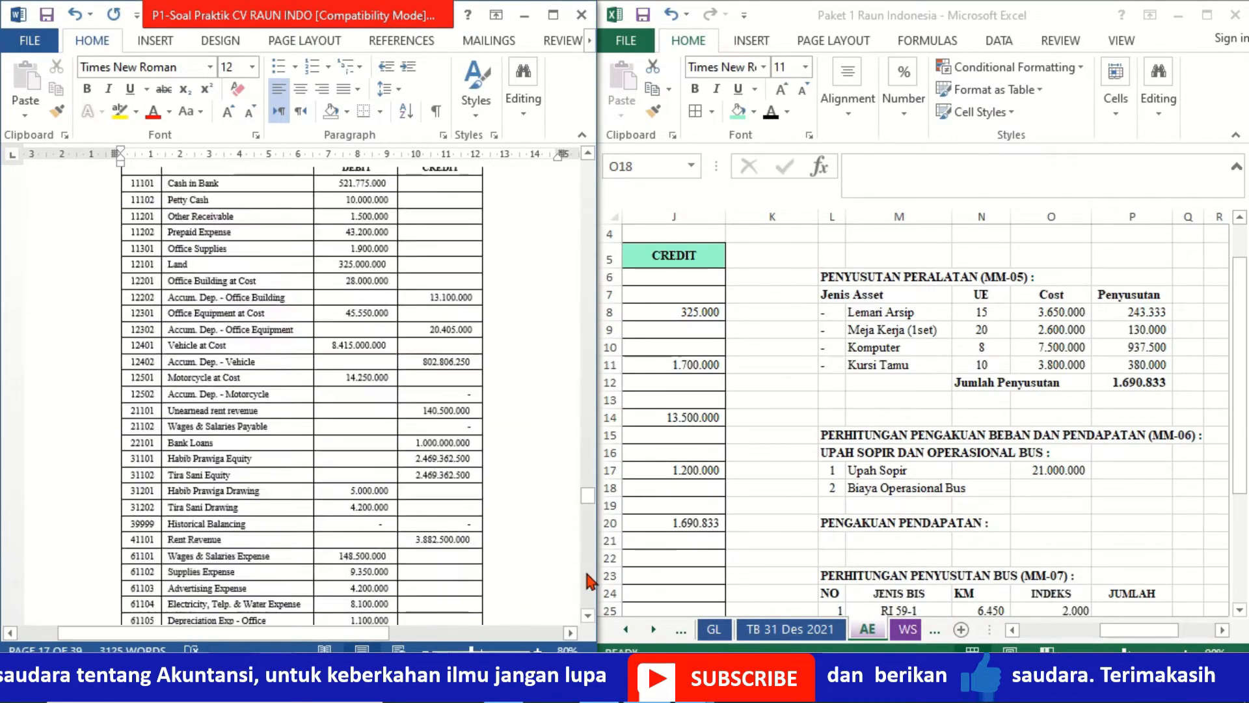
pyautogui.scroll(-12, 589, 579)
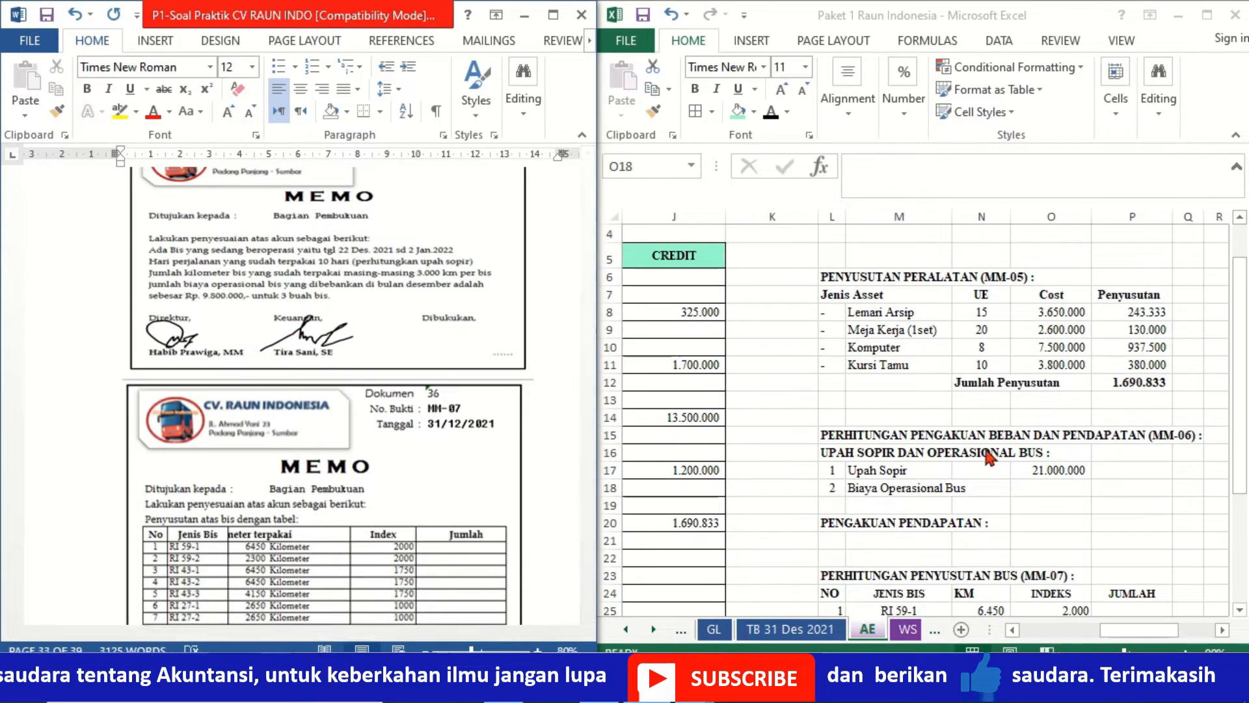
pyautogui.click(1061, 486)
pyautogui.write('98')
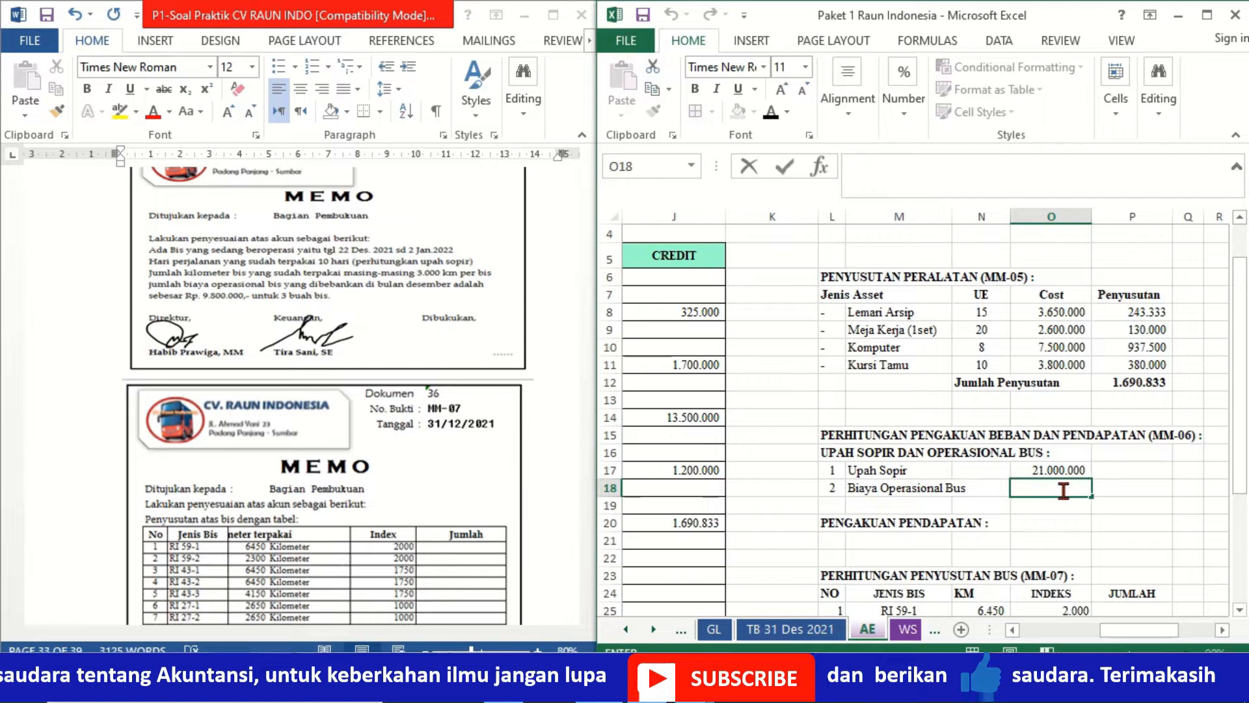
pyautogui.write('00000')
pyautogui.hotkey('ctrl', 'Return')
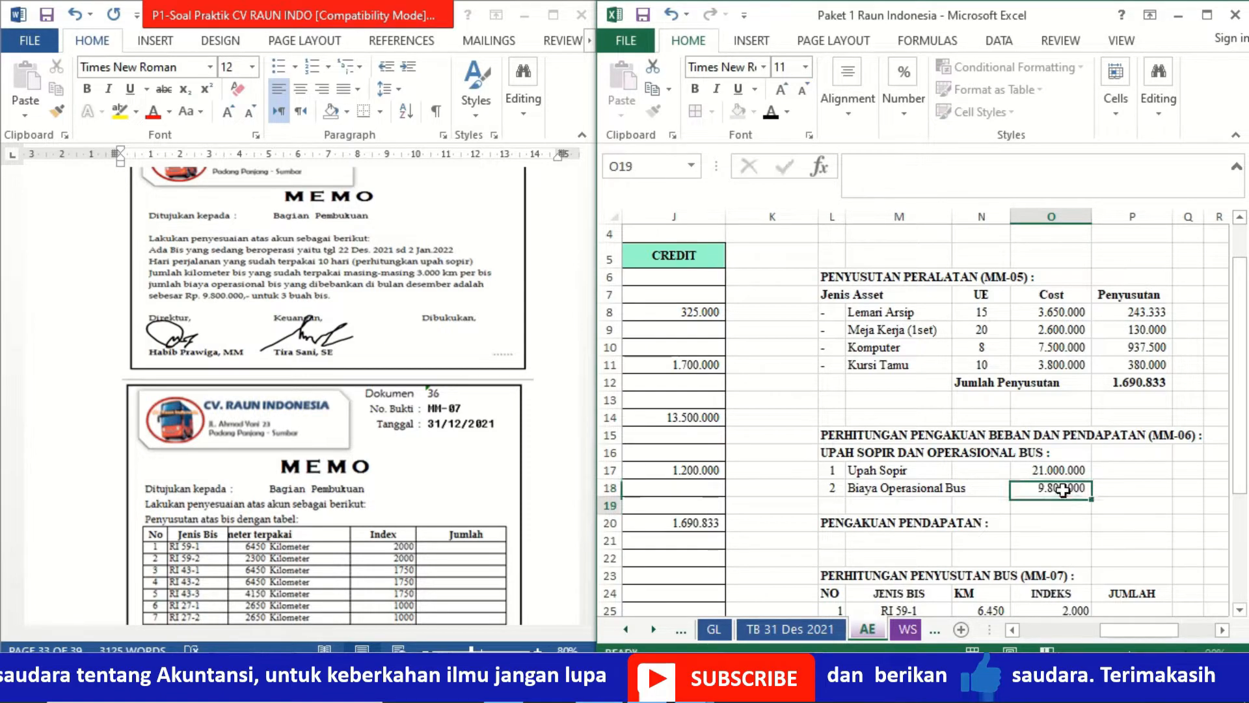
pyautogui.press('Up')
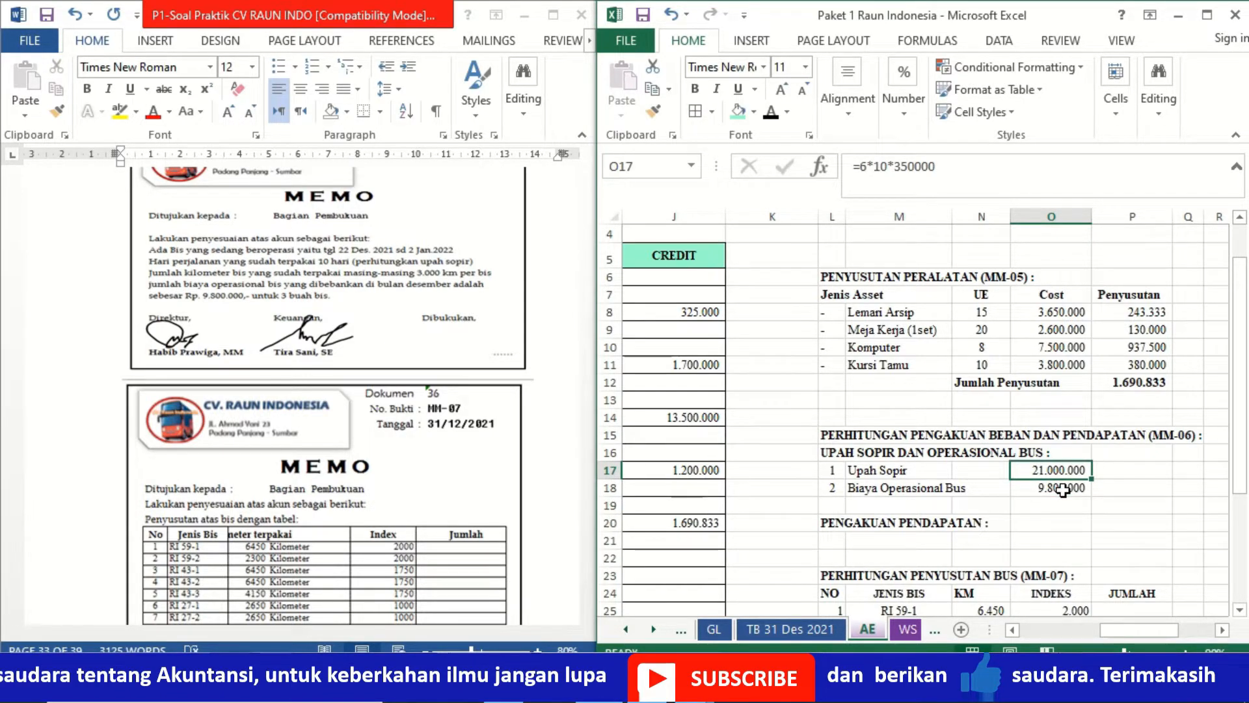
# - Start the next adjusting entry in row 22 with date 31 and evidence MM-06, setting their font colour to black
pyautogui.click(702, 468)
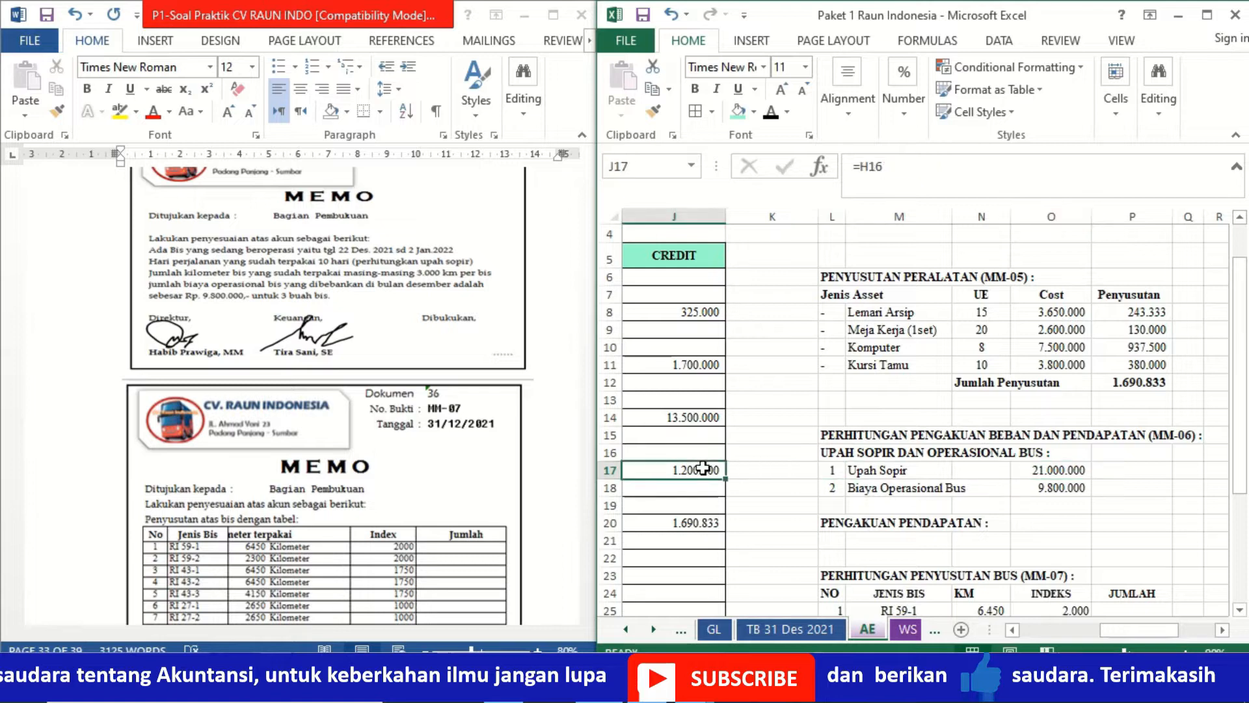
pyautogui.press('Left')
pyautogui.press('Left')
pyautogui.press('Left')
pyautogui.press('Left')
pyautogui.press('Left')
pyautogui.press('Left')
pyautogui.press('Left')
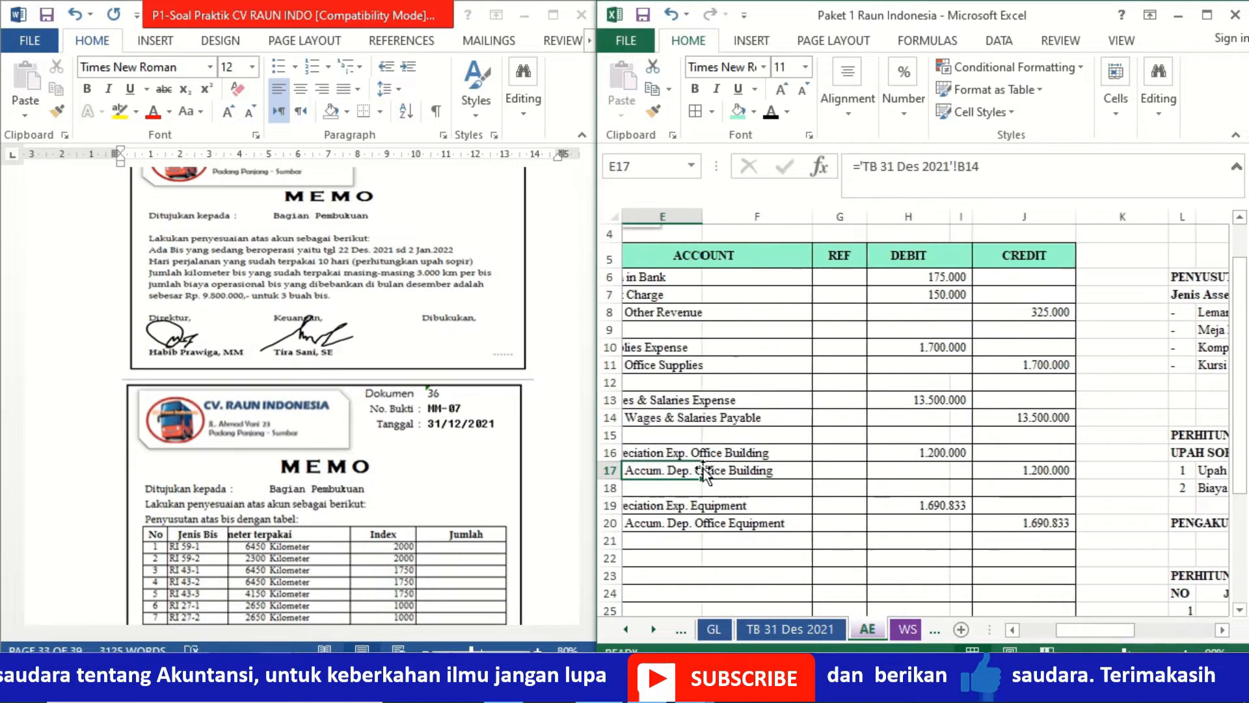
pyautogui.press('Left')
pyautogui.press('Down')
pyautogui.press('Down')
pyautogui.press('Down')
pyautogui.press('Down')
pyautogui.press('Down')
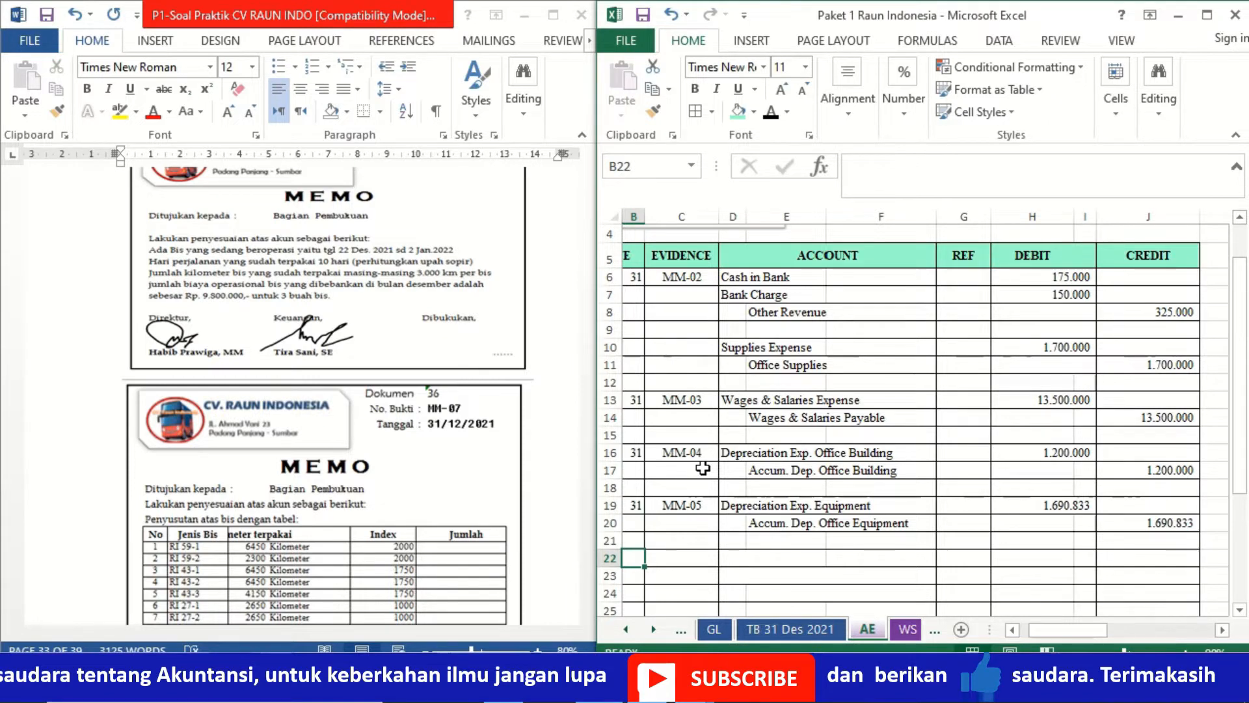
pyautogui.write('31')
pyautogui.press('Return')
pyautogui.press('Up')
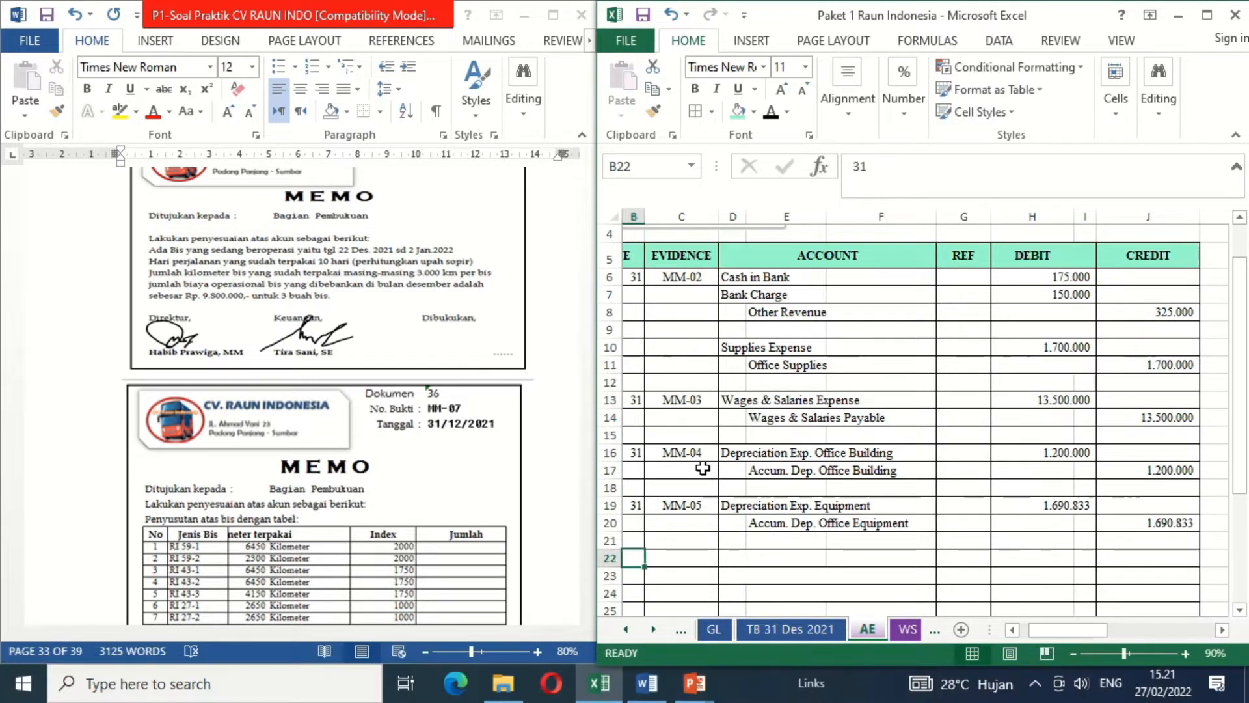
pyautogui.press('Right')
pyautogui.click(771, 112)
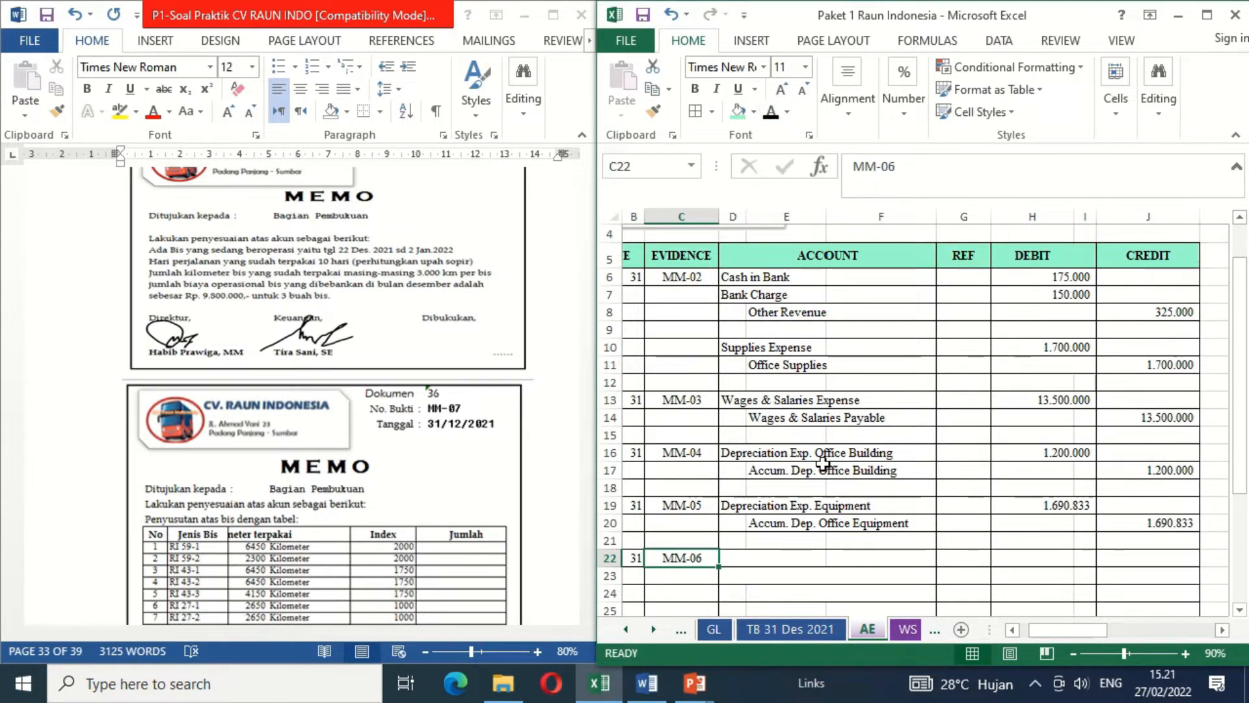
# - Set the font colour to black for the MM-06 accounts Labour Expense (D22), Operasional Bus Expense (BBM) (D23) and Prepaid Expense (E24)
pyautogui.click(732, 563)
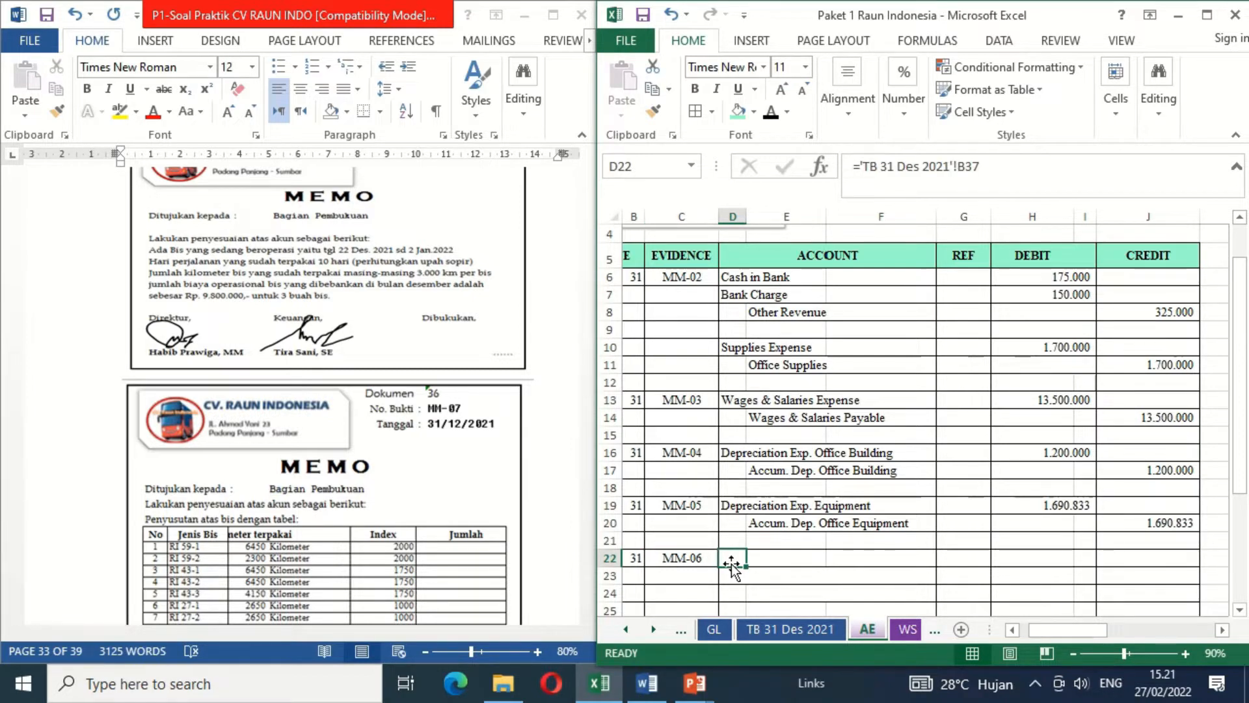
pyautogui.click(770, 119)
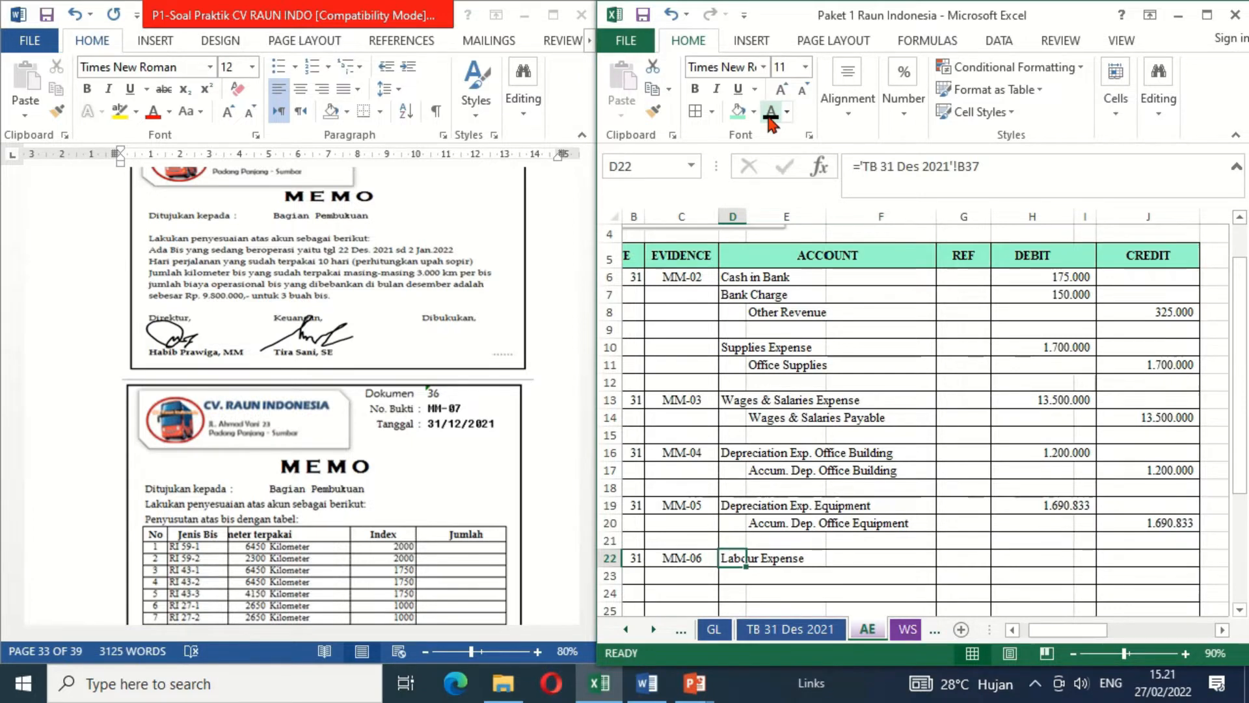
pyautogui.press('Down')
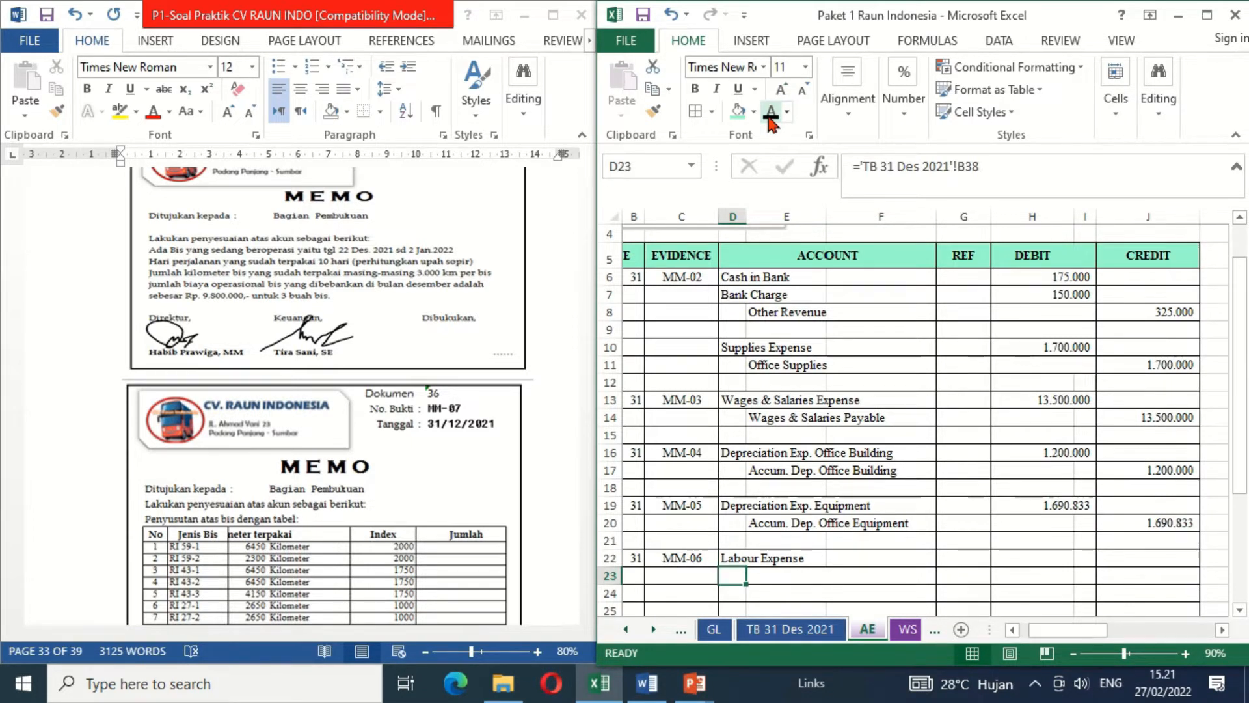
pyautogui.click(770, 119)
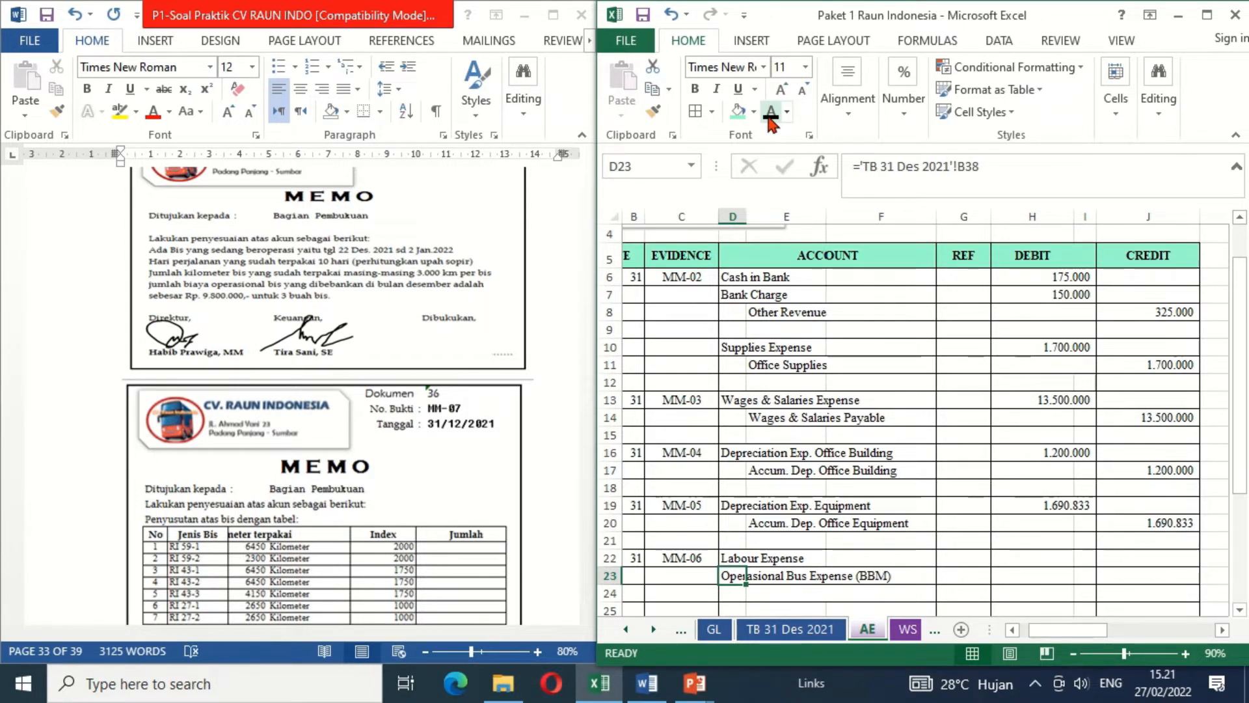
pyautogui.press('Down')
pyautogui.press('Right')
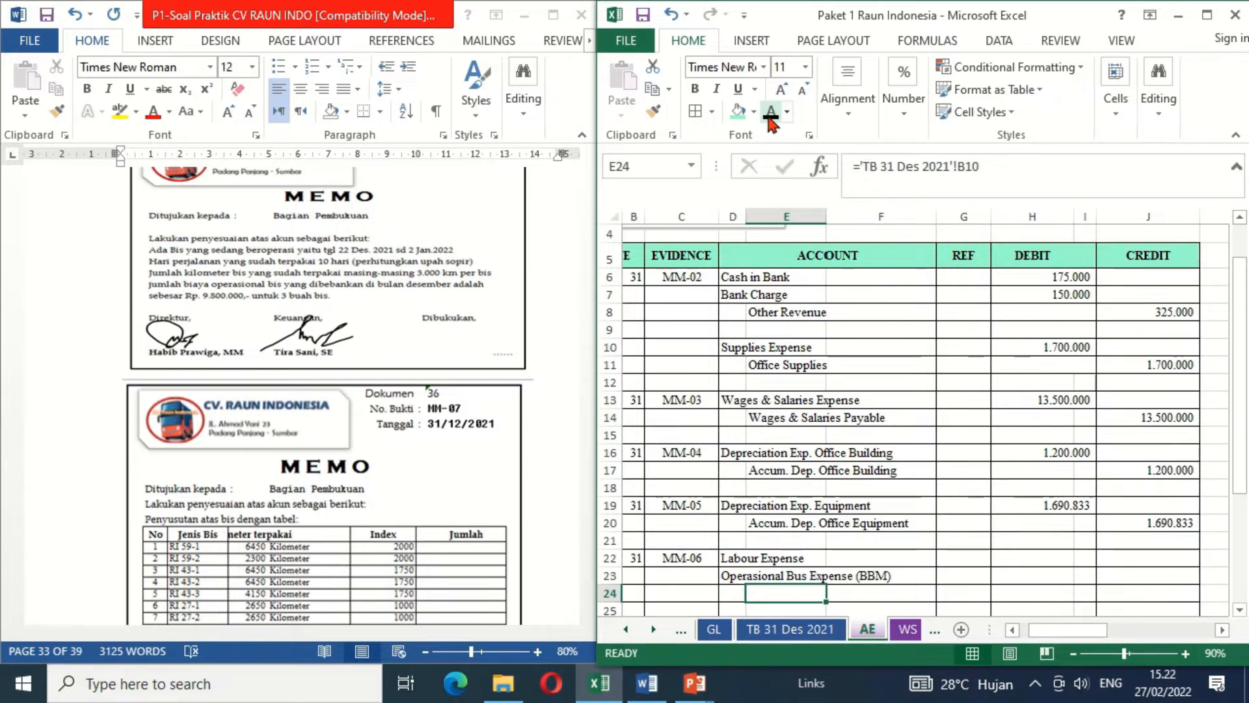
pyautogui.click(771, 119)
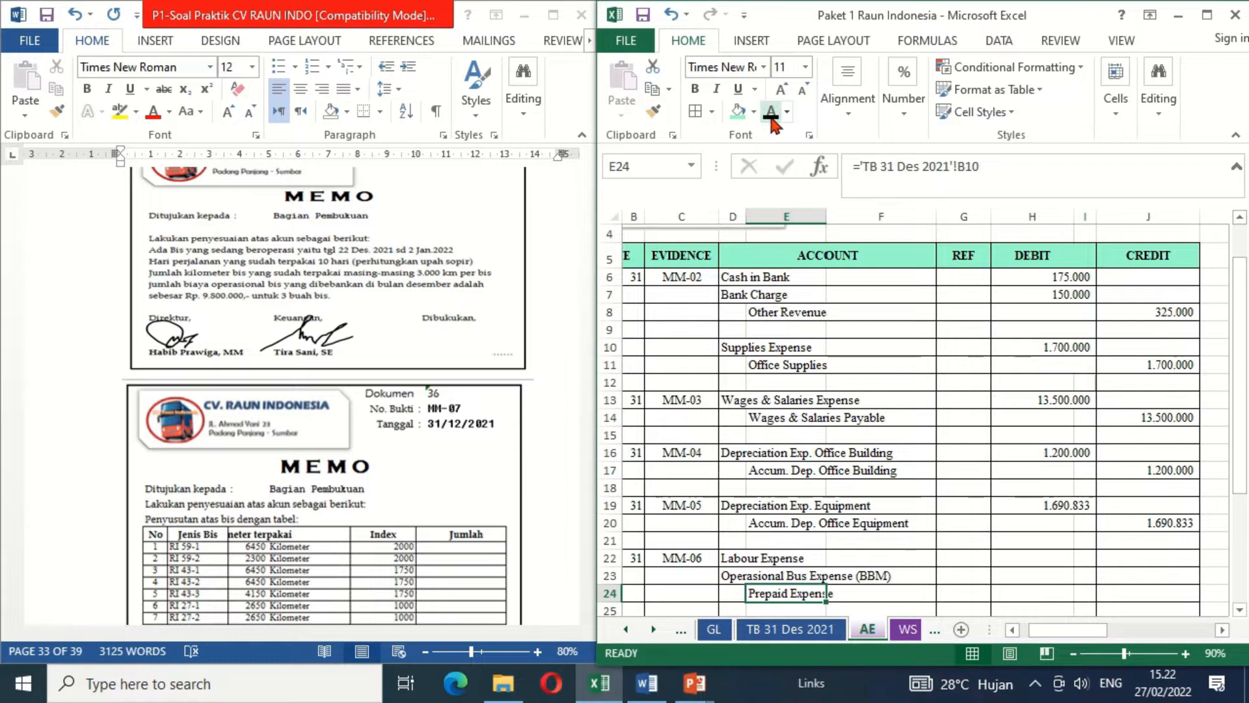
# - Link the MM-06 debits to the calculation, with =O17 in H22 for Labour Expense and =O18 in H23 for Operasional Bus Expense
pyautogui.press('Right')
pyautogui.press('Right')
pyautogui.press('Right')
pyautogui.press('Right')
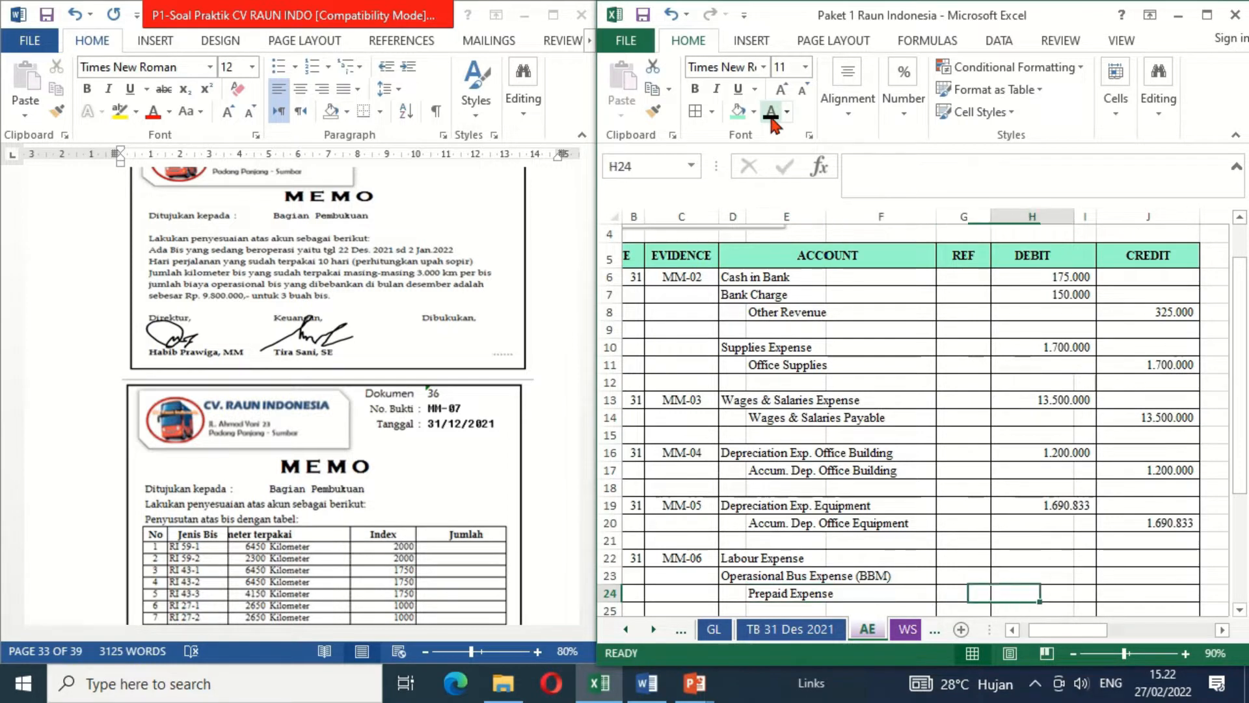
pyautogui.press('Up')
pyautogui.press('Left')
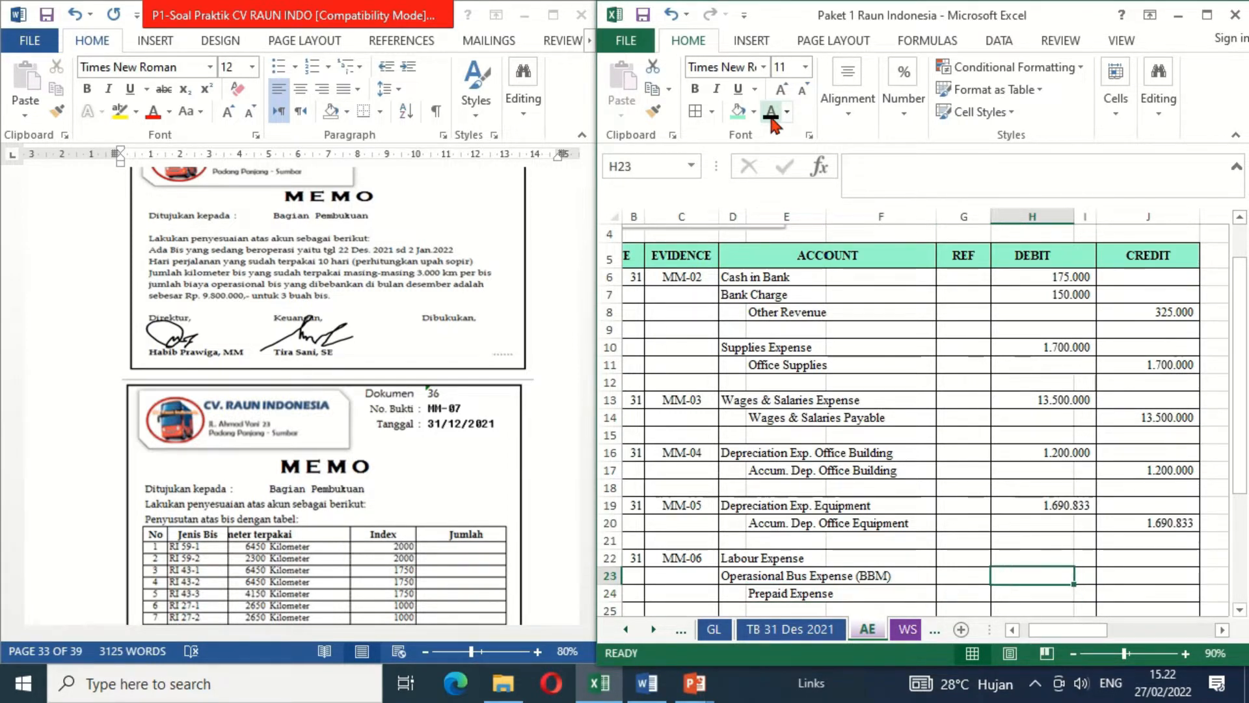
pyautogui.press('Up')
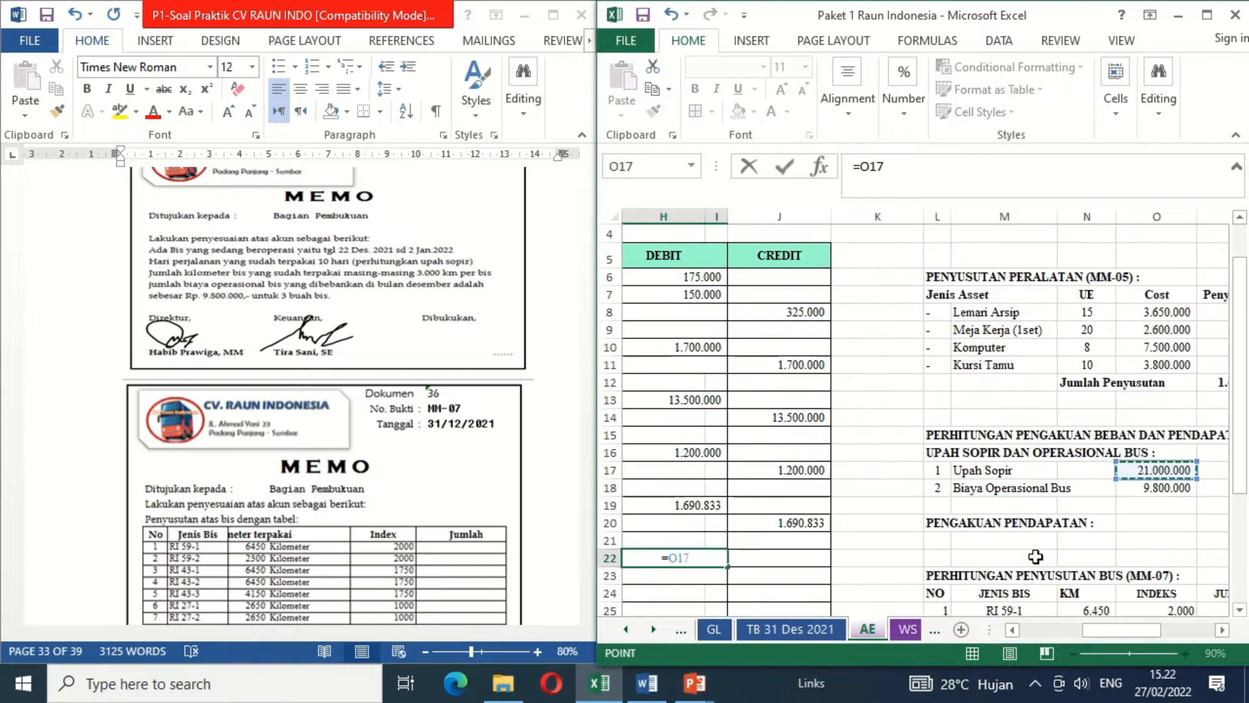
pyautogui.press('Return')
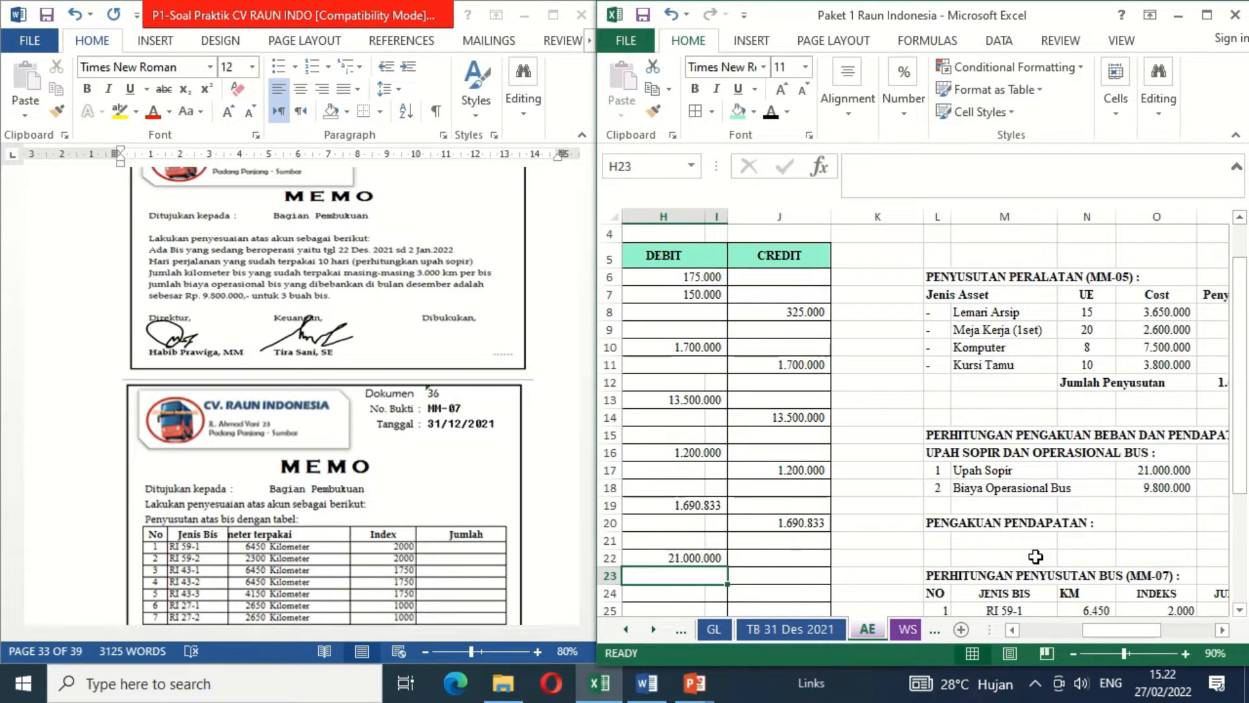
pyautogui.write('=')
pyautogui.click(1157, 492)
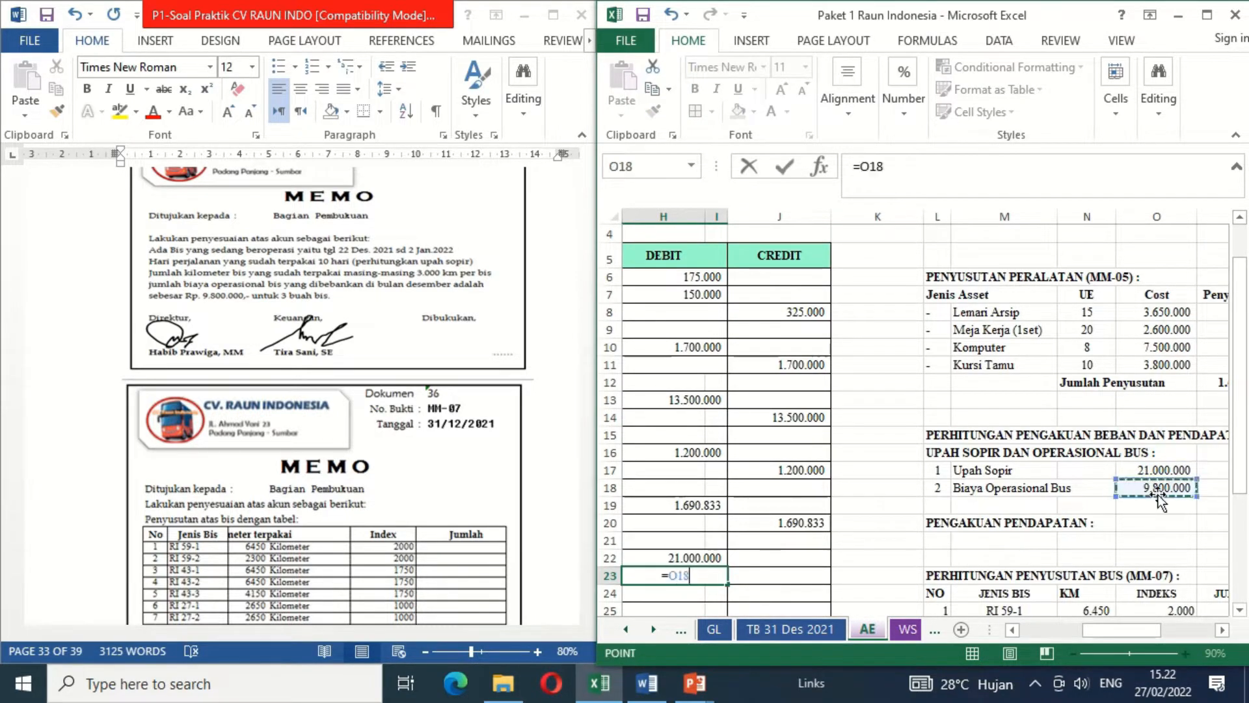
pyautogui.press('Return')
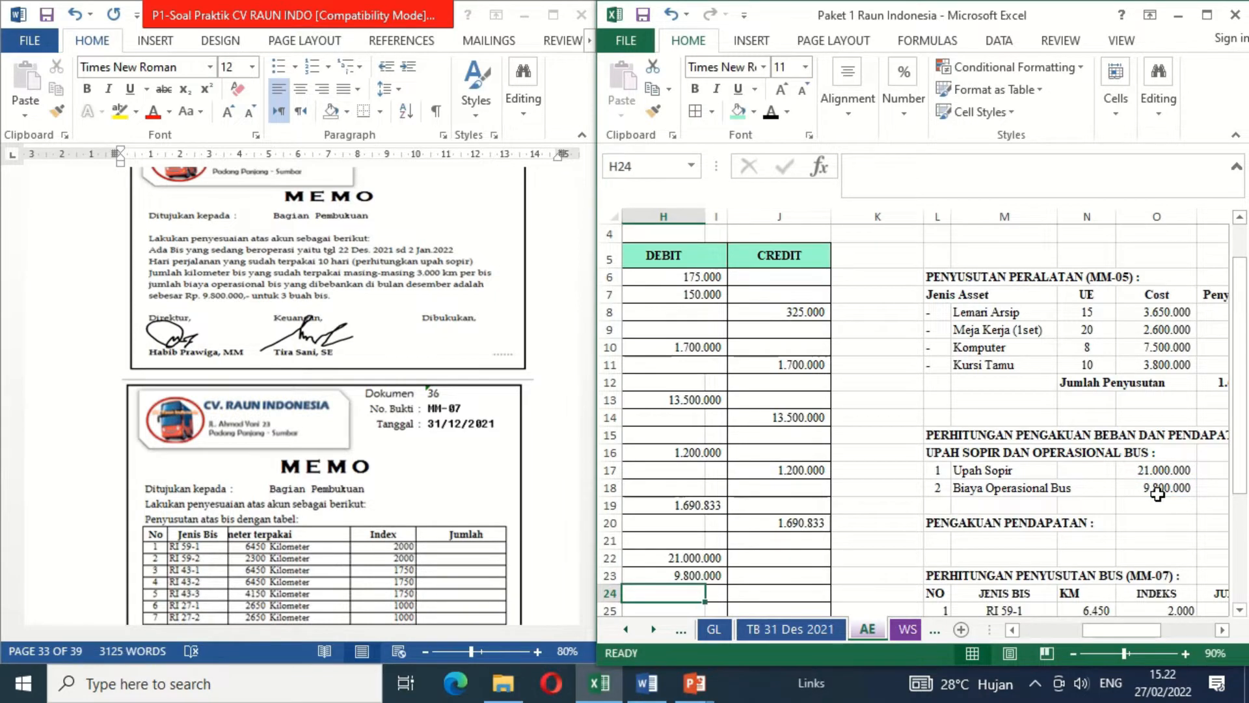
# - Enter the Prepaid Expense credit in J24 as a formula adding the debits in H22 and H23
pyautogui.press('Right')
pyautogui.press('Right')
pyautogui.write('=')
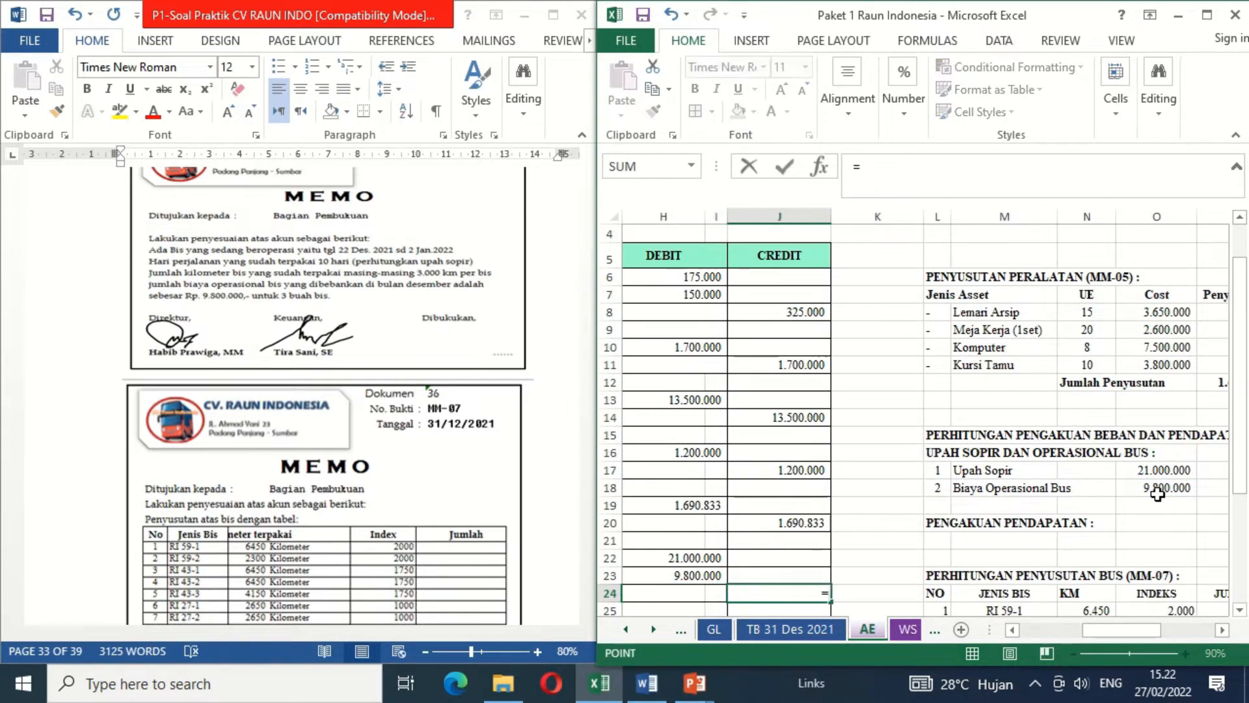
pyautogui.press('Up')
pyautogui.press('Up')
pyautogui.press('Left')
pyautogui.press('Left')
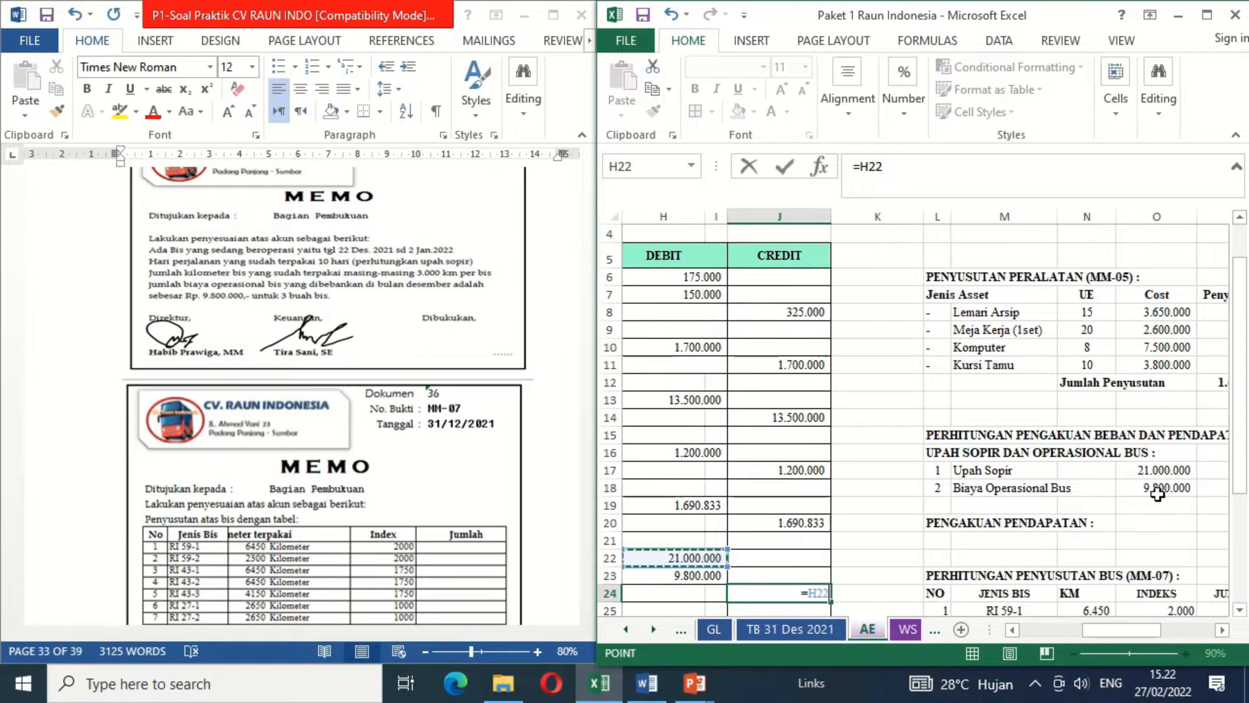
pyautogui.write('+')
pyautogui.press('Up')
pyautogui.press('Up')
pyautogui.press('Up')
pyautogui.press('Left')
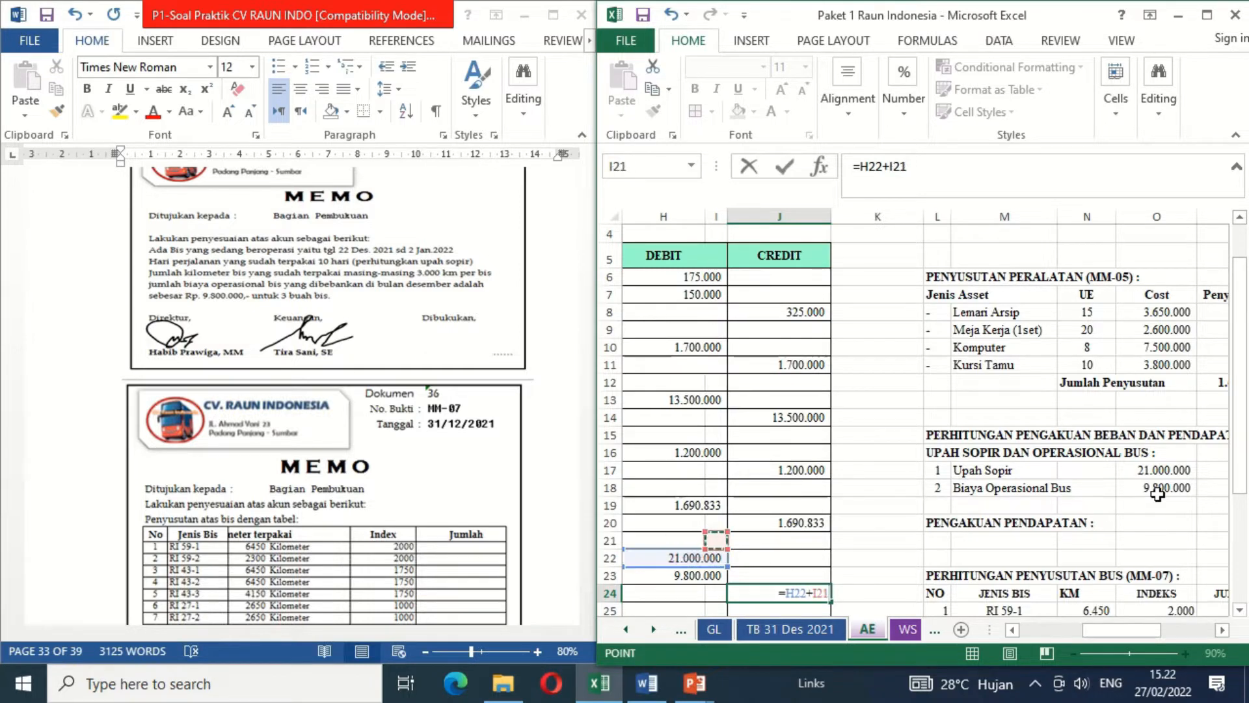
pyautogui.press('Down')
pyautogui.press('Down')
pyautogui.press('Return')
pyautogui.press('Left')
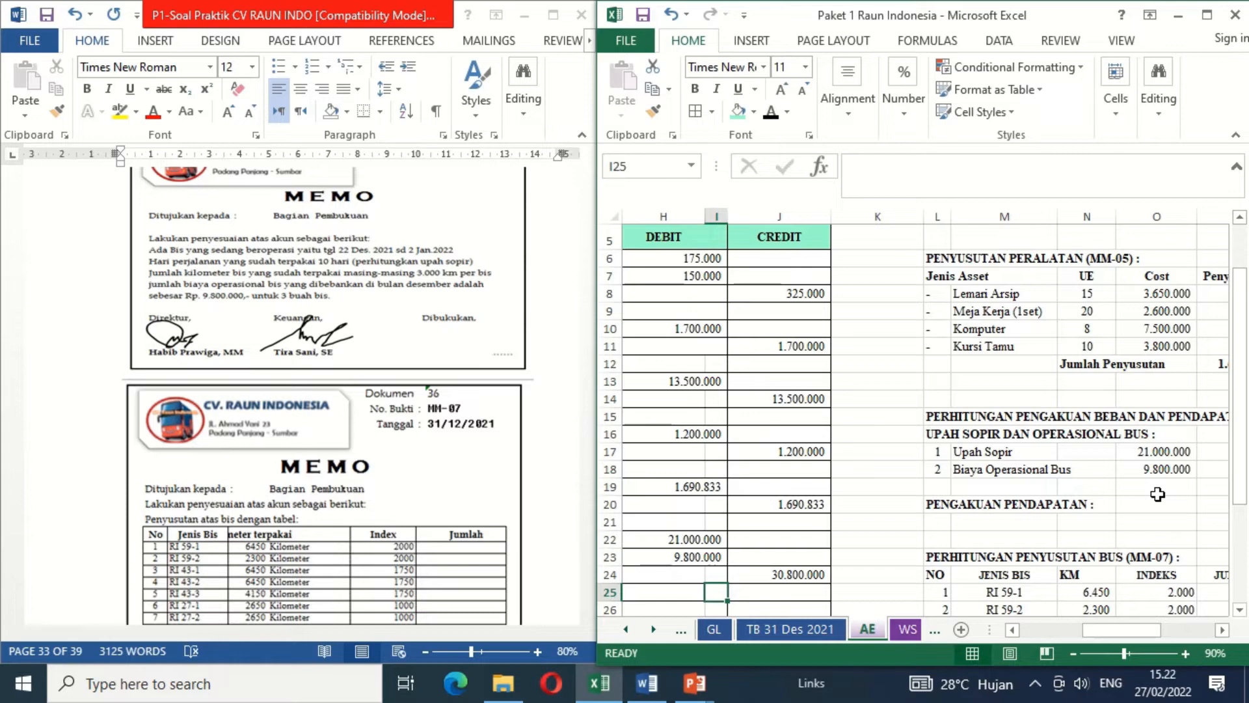
pyautogui.press('Left')
pyautogui.press('Left')
pyautogui.press('Left')
pyautogui.press('Left')
pyautogui.press('Left')
pyautogui.press('Left')
pyautogui.click(865, 563)
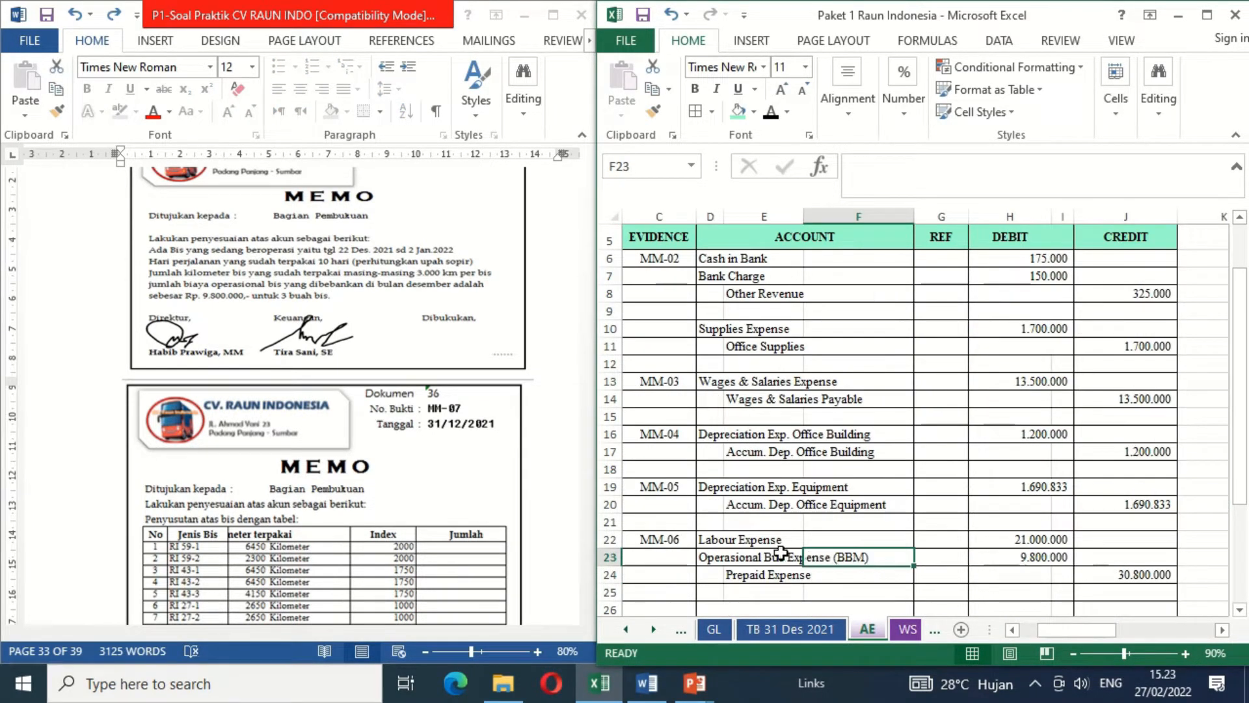
# - Check the SMKN 1 SUMBAR service card in the SC sheet for its rental dates, duration and total amount
pyautogui.click(716, 588)
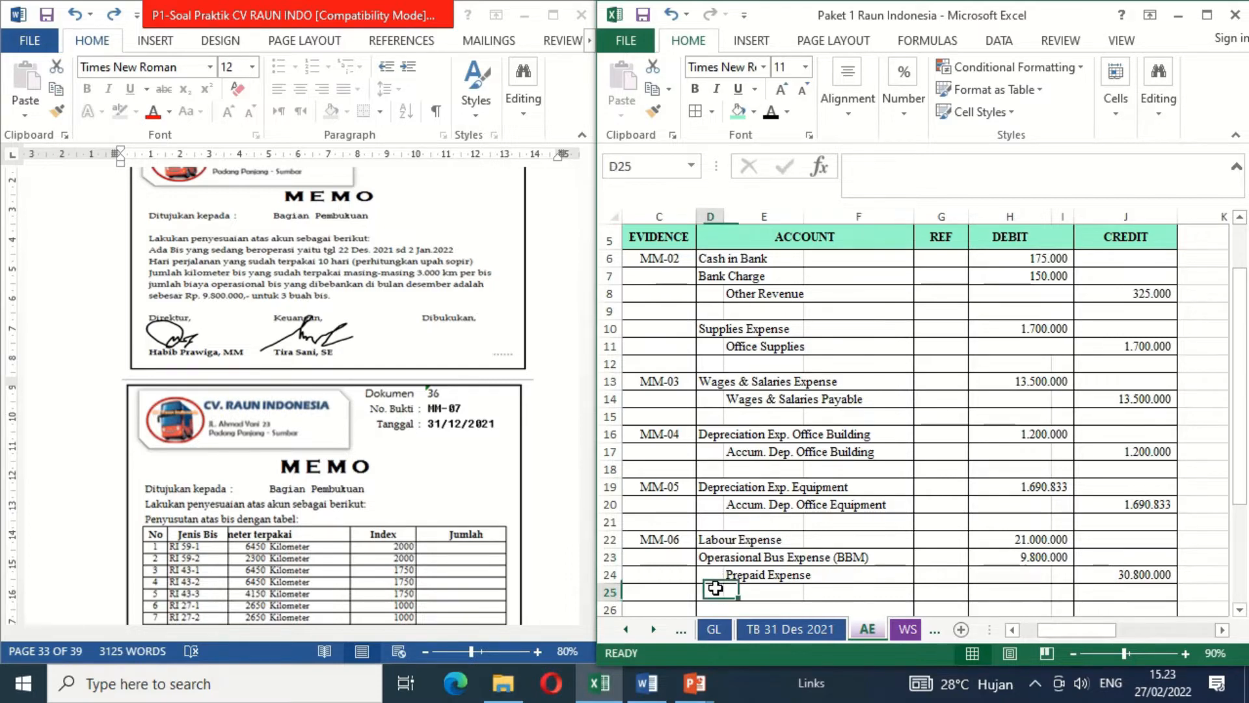
pyautogui.press('Down')
pyautogui.press('Down')
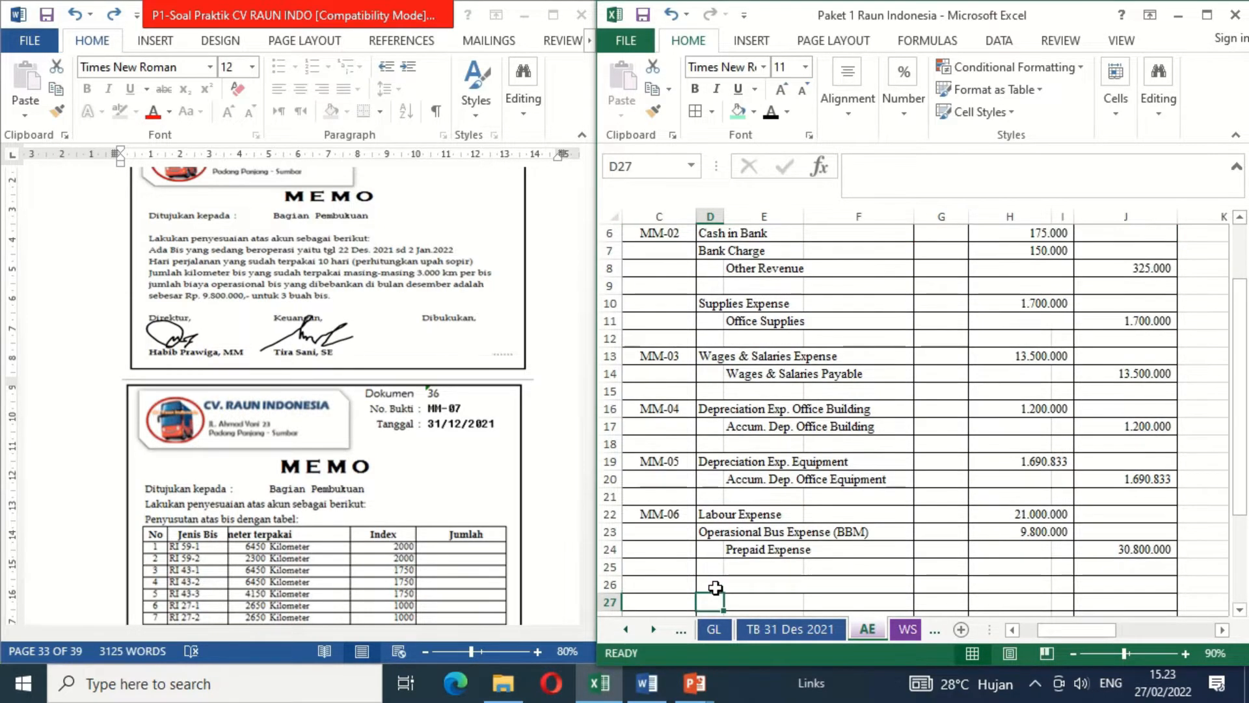
pyautogui.press('Up')
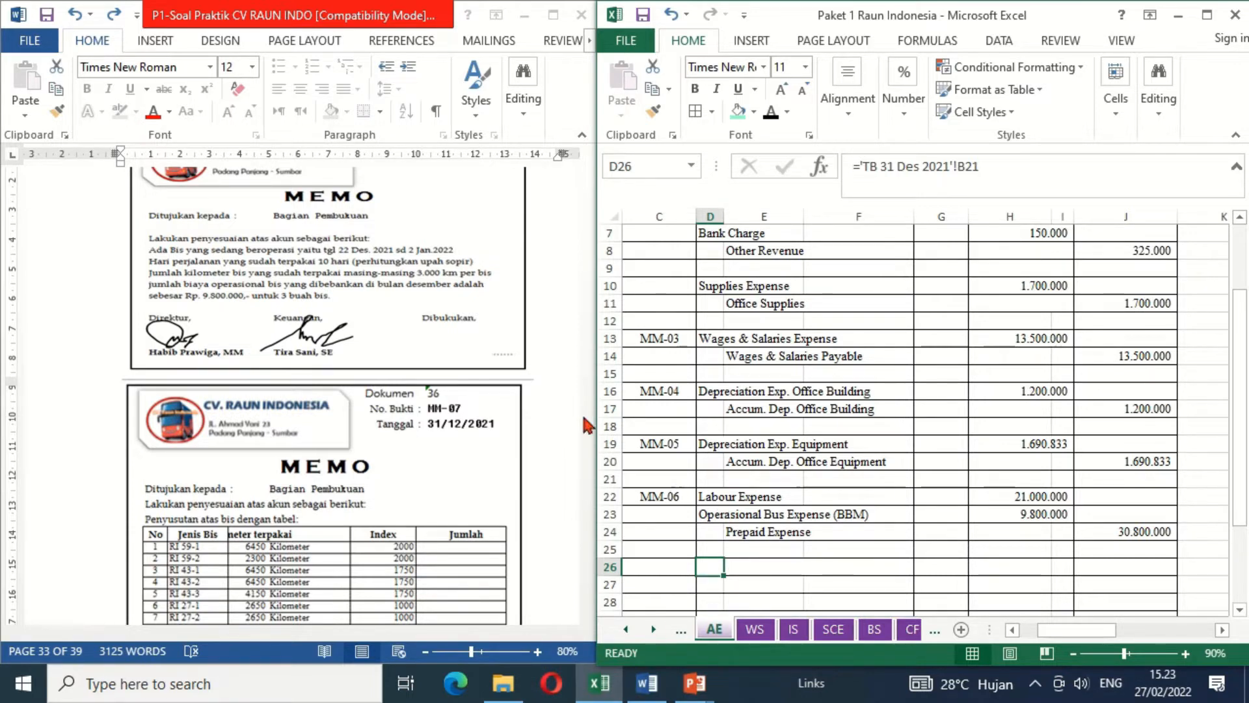
pyautogui.click(626, 630)
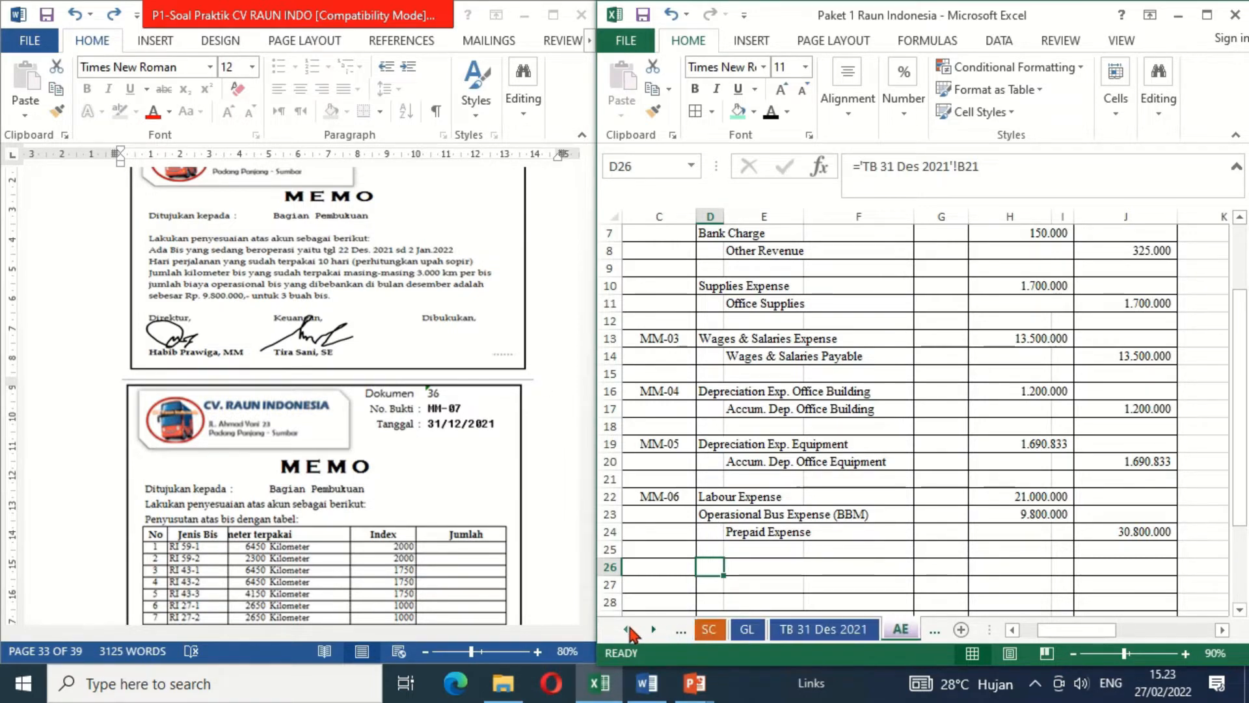
pyautogui.click(626, 629)
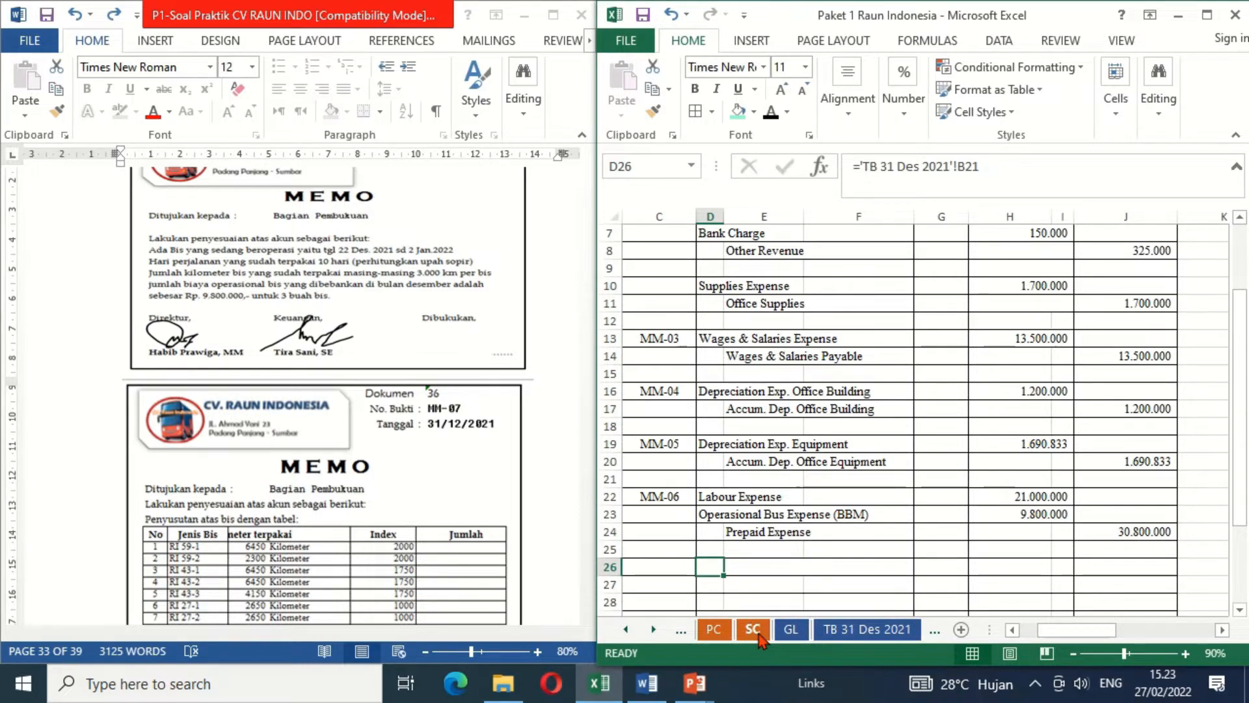
pyautogui.click(755, 629)
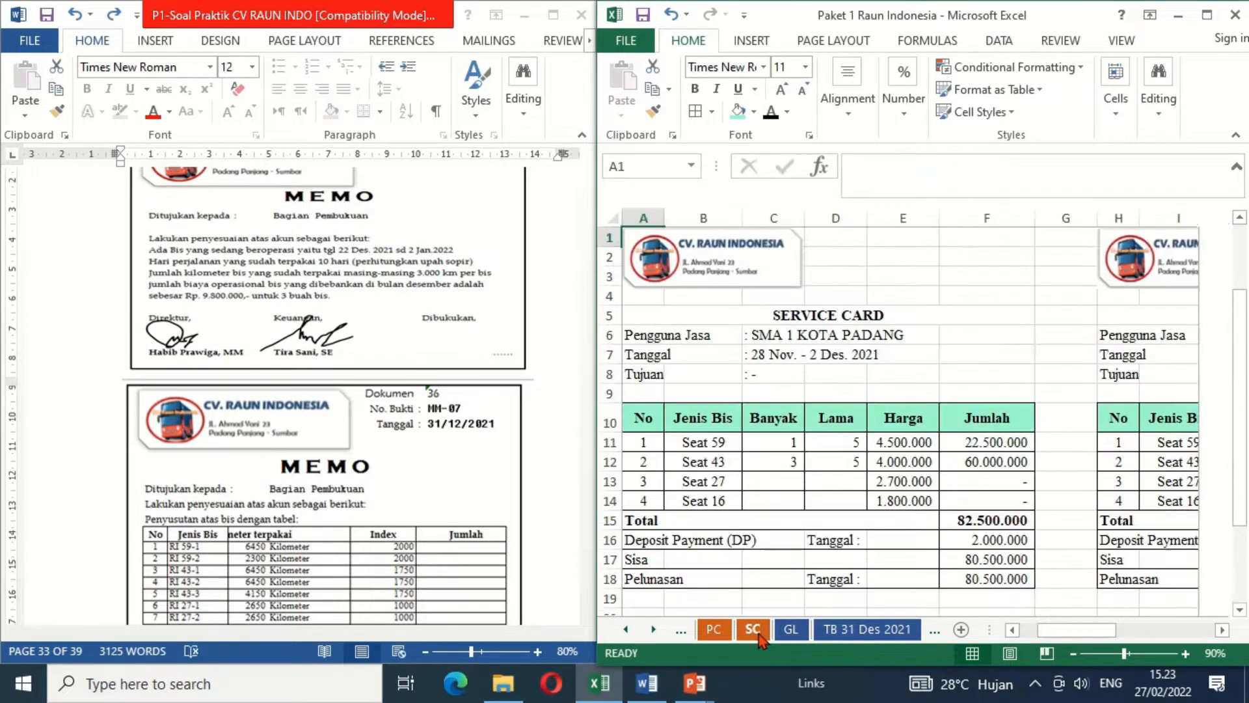
pyautogui.click(843, 460)
pyautogui.press('Right')
pyautogui.press('Right')
pyautogui.press('Right')
pyautogui.press('Right')
pyautogui.press('Right')
pyautogui.press('Right')
pyautogui.press('Right')
pyautogui.press('Right')
pyautogui.press('Right')
pyautogui.press('Right')
pyautogui.press('Right')
pyautogui.press('Right')
pyautogui.press('Right')
pyautogui.press('Right')
pyautogui.press('Right')
pyautogui.press('Right')
pyautogui.press('Right')
pyautogui.press('Right')
pyautogui.press('Right')
pyautogui.press('Right')
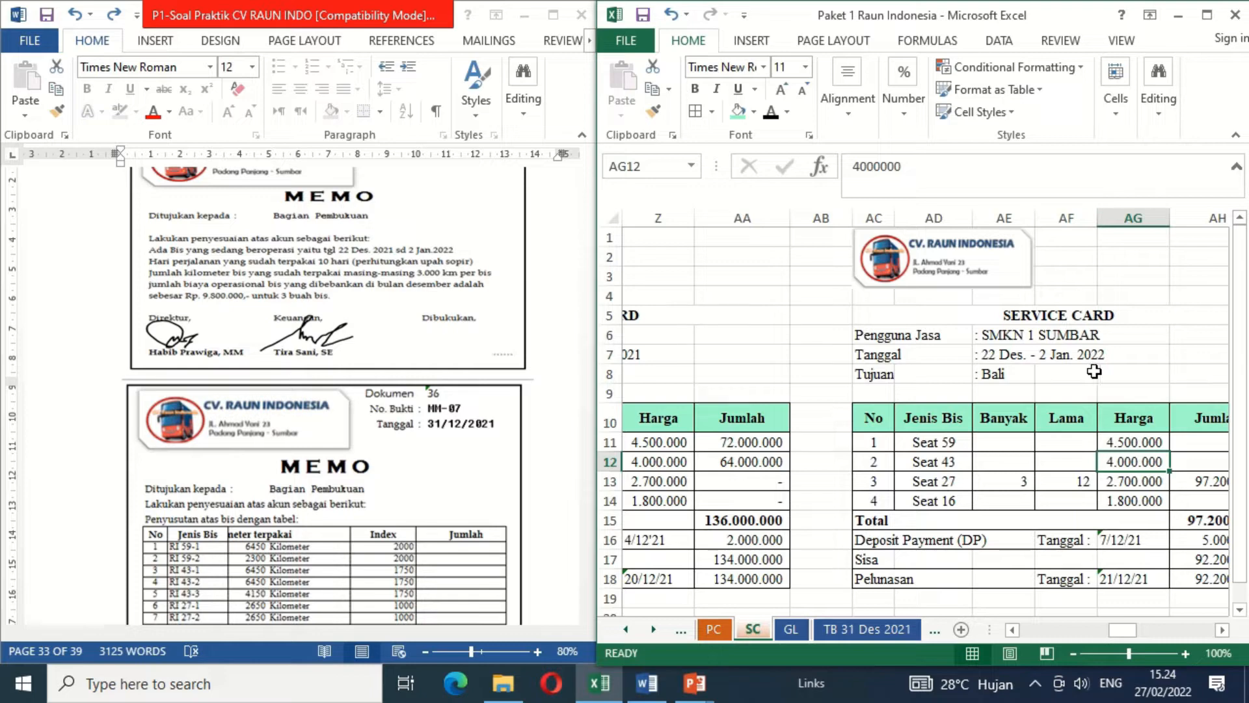
pyautogui.click(1072, 654)
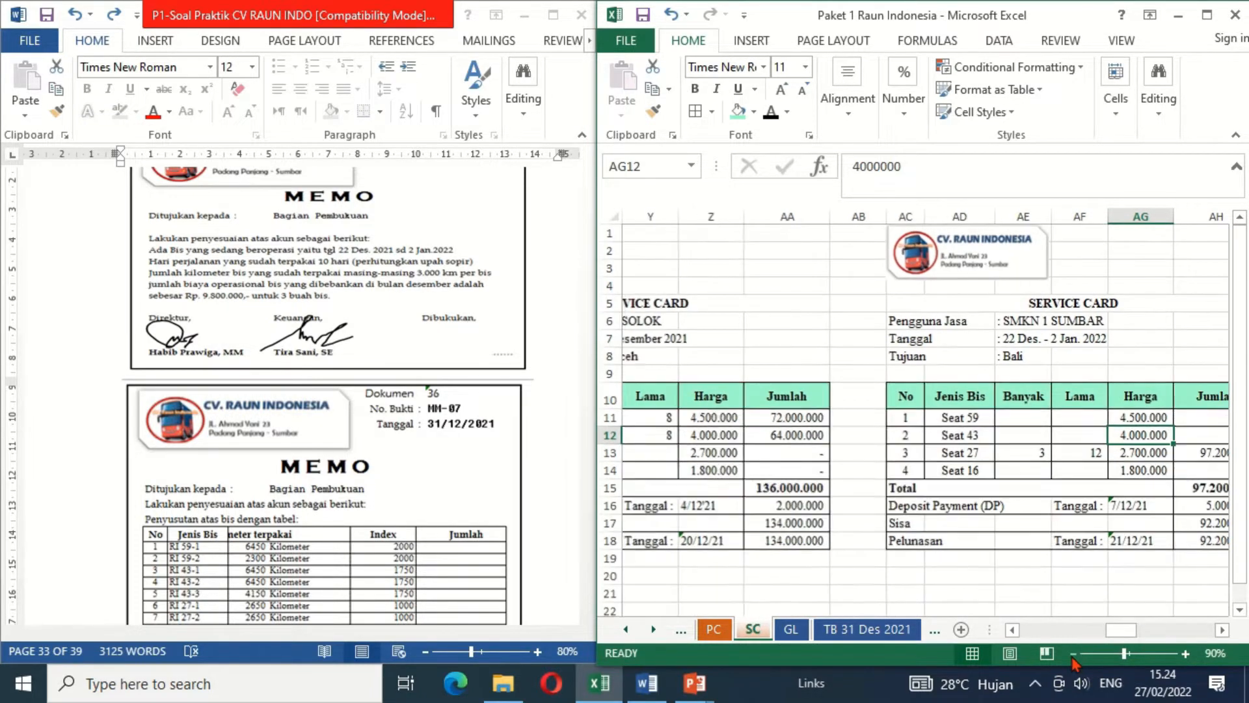
pyautogui.click(1221, 631)
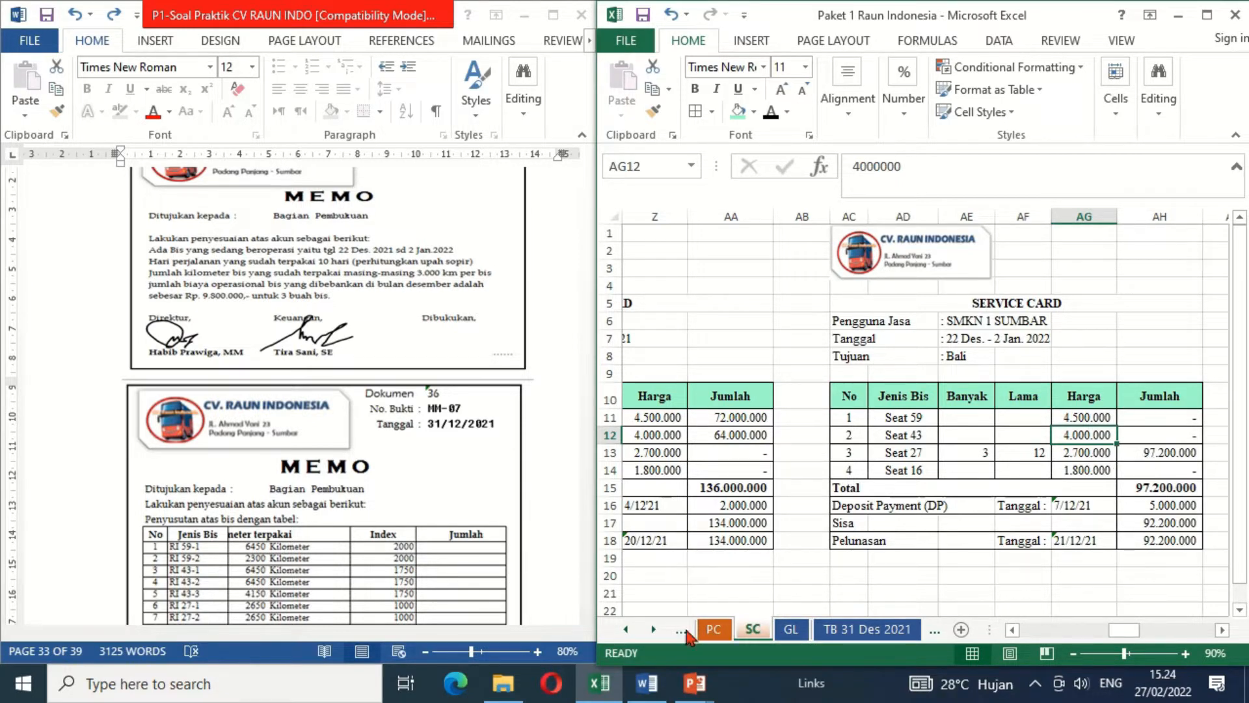
# - In the AE sheet, calculate the PENGAKUAN PENDAPATAN amount in O20 with the formula =10/12*97200000
pyautogui.click(654, 629)
pyautogui.click(654, 630)
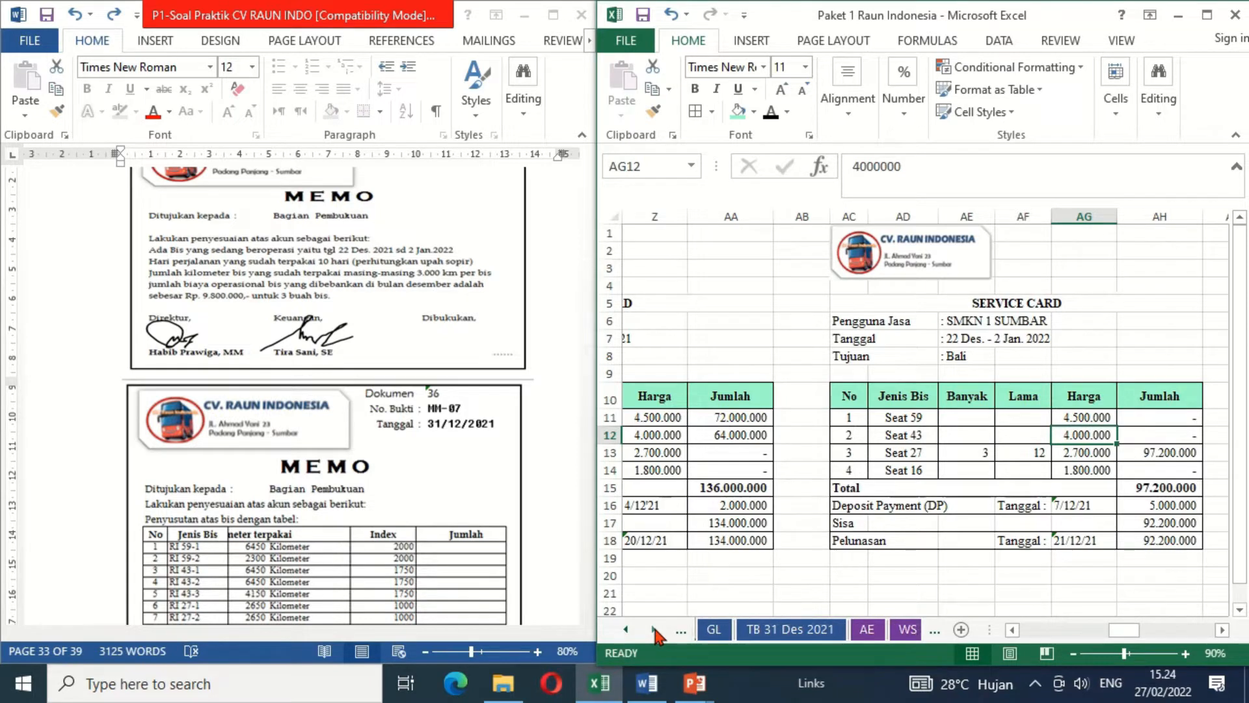
pyautogui.click(868, 629)
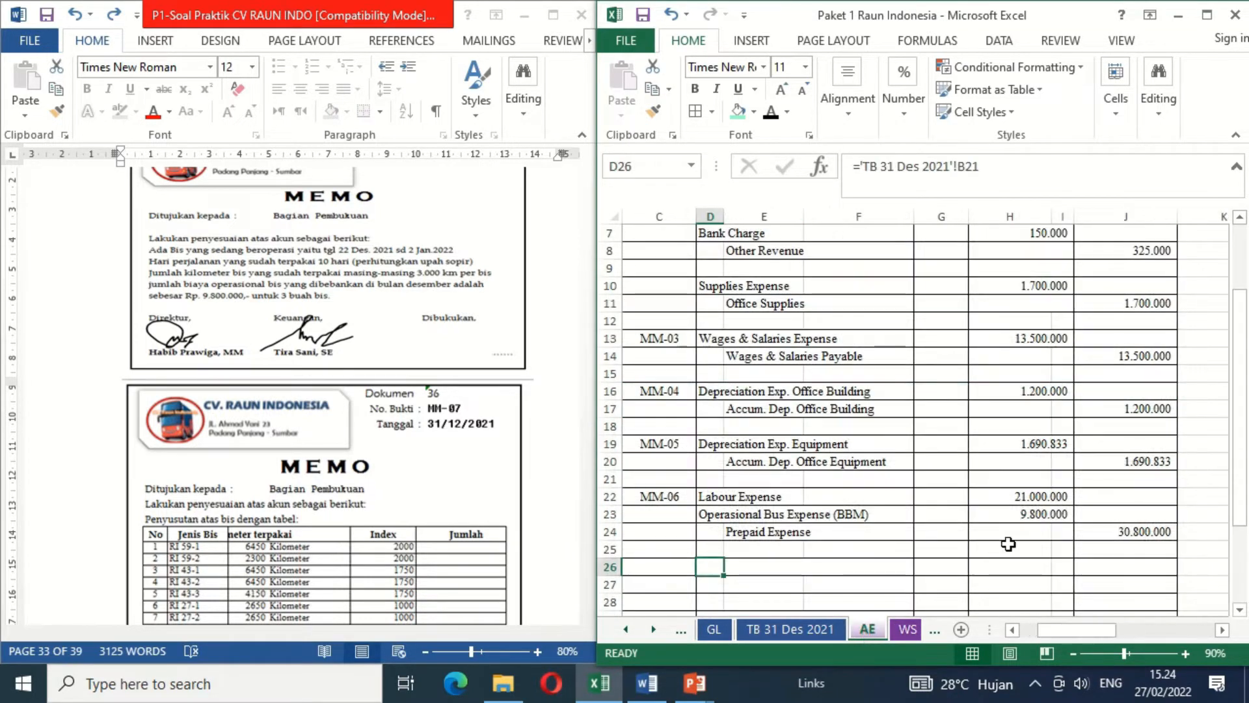
pyautogui.click(1023, 550)
pyautogui.press('Right')
pyautogui.press('Right')
pyautogui.press('Right')
pyautogui.press('Right')
pyautogui.press('Right')
pyautogui.press('Right')
pyautogui.press('Right')
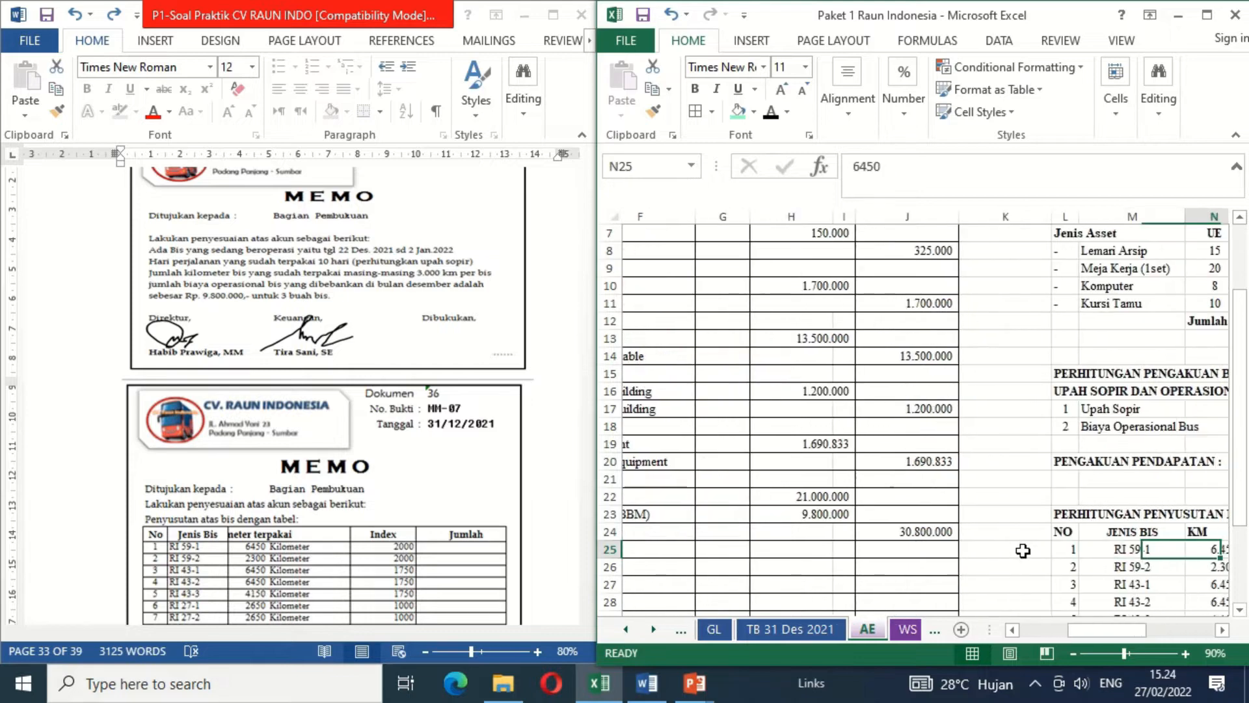
pyautogui.press('Up')
pyautogui.press('Up')
pyautogui.press('Up')
pyautogui.press('Up')
pyautogui.press('Up')
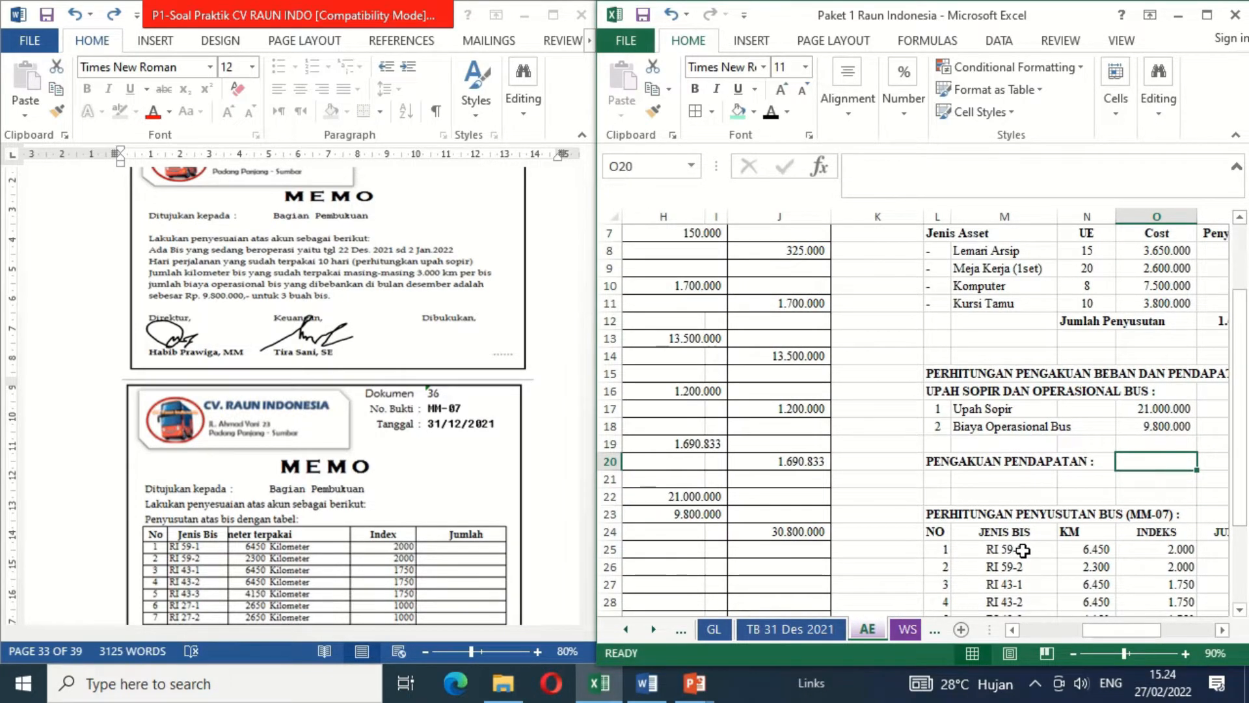
pyautogui.write('=')
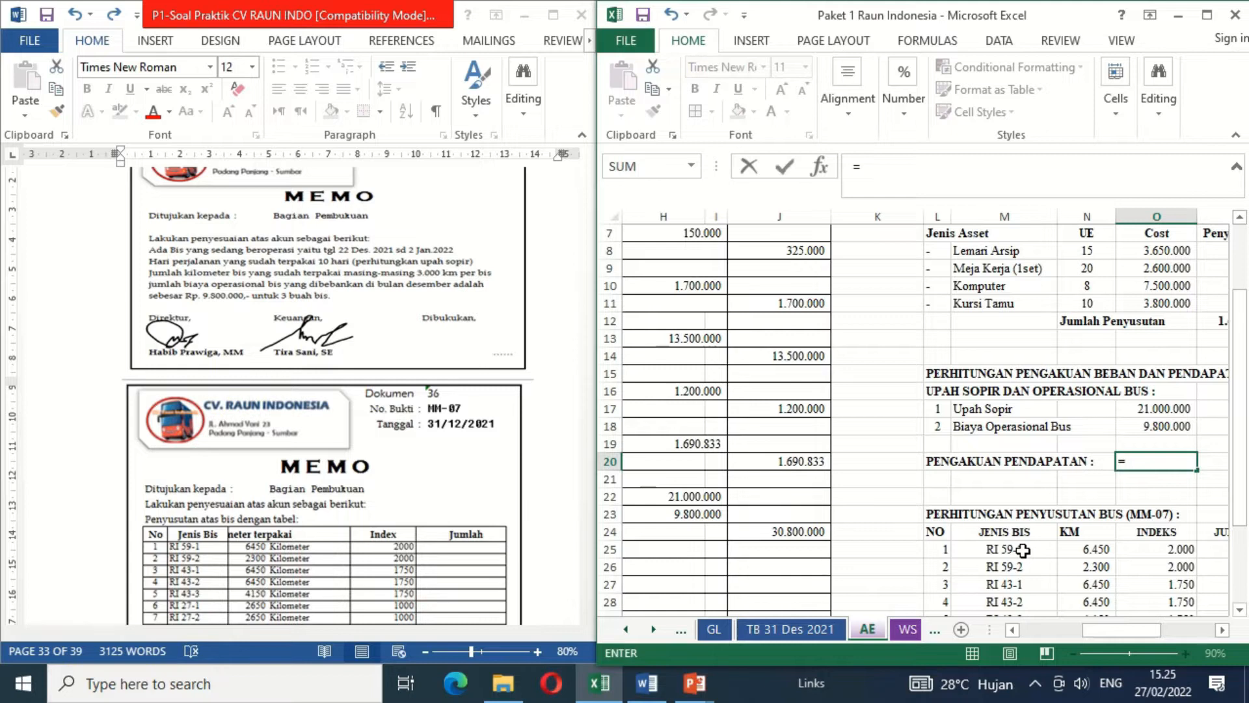
pyautogui.write('10/12*')
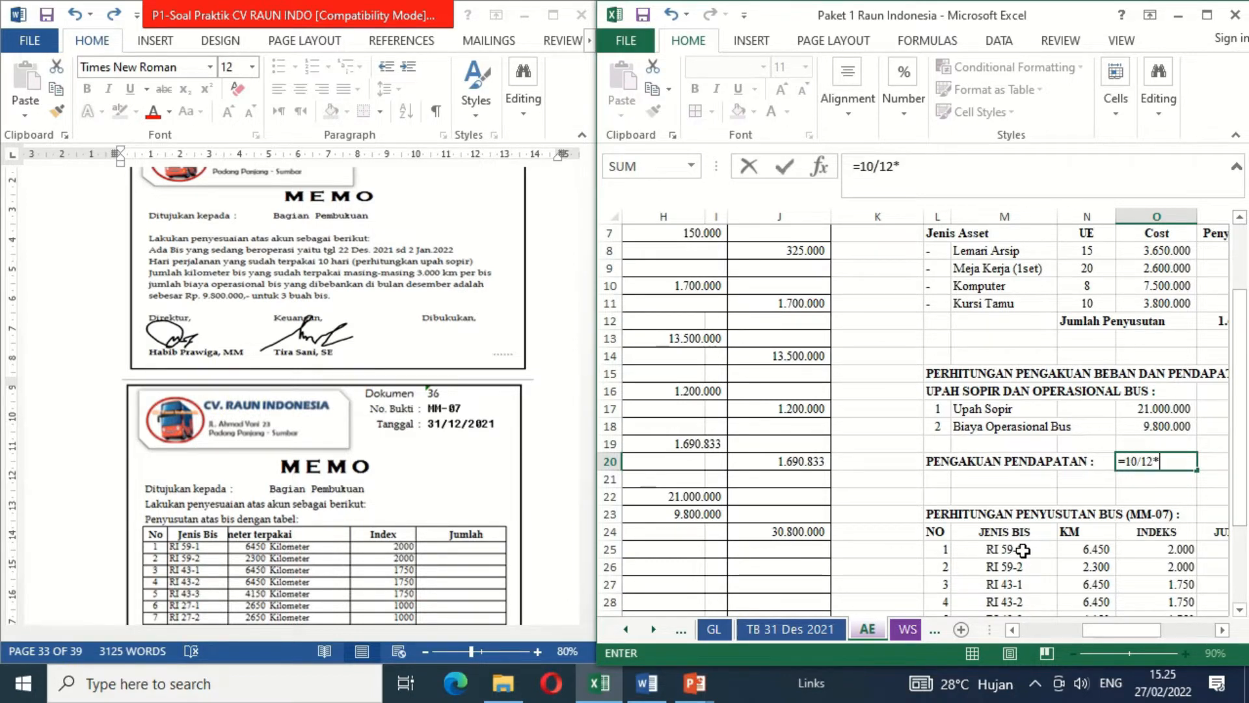
pyautogui.write('972')
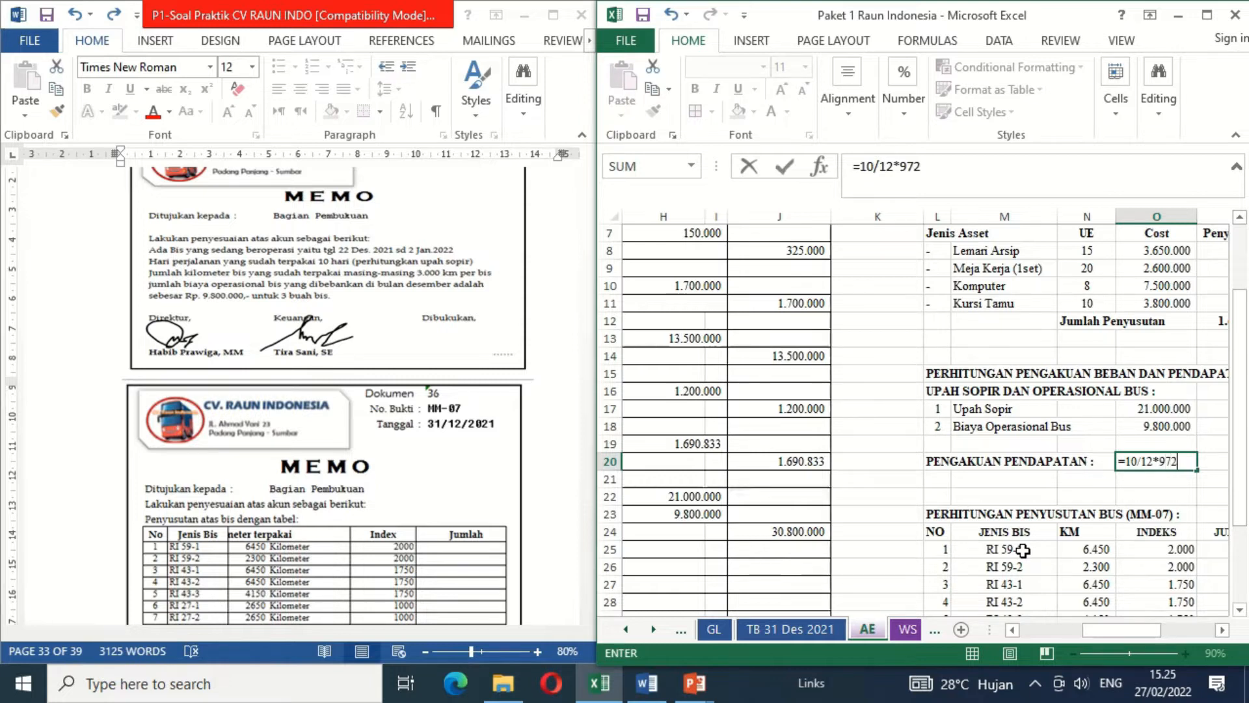
pyautogui.write('00000')
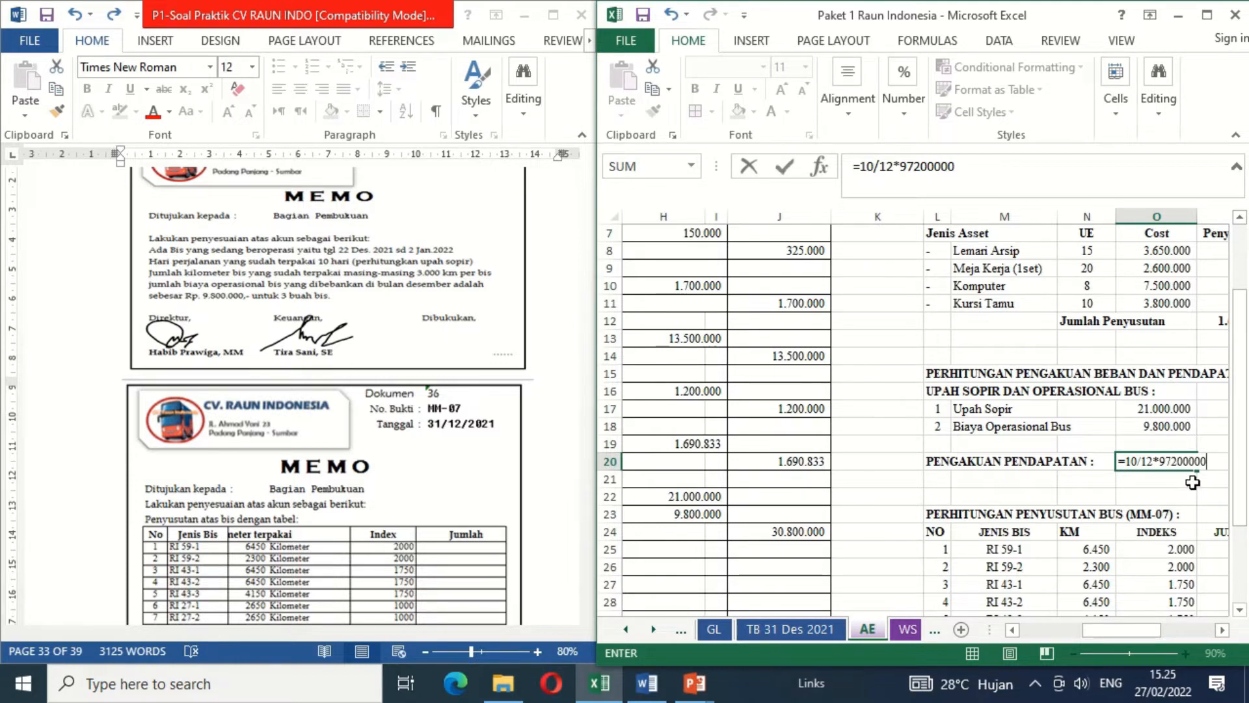
pyautogui.press('Return')
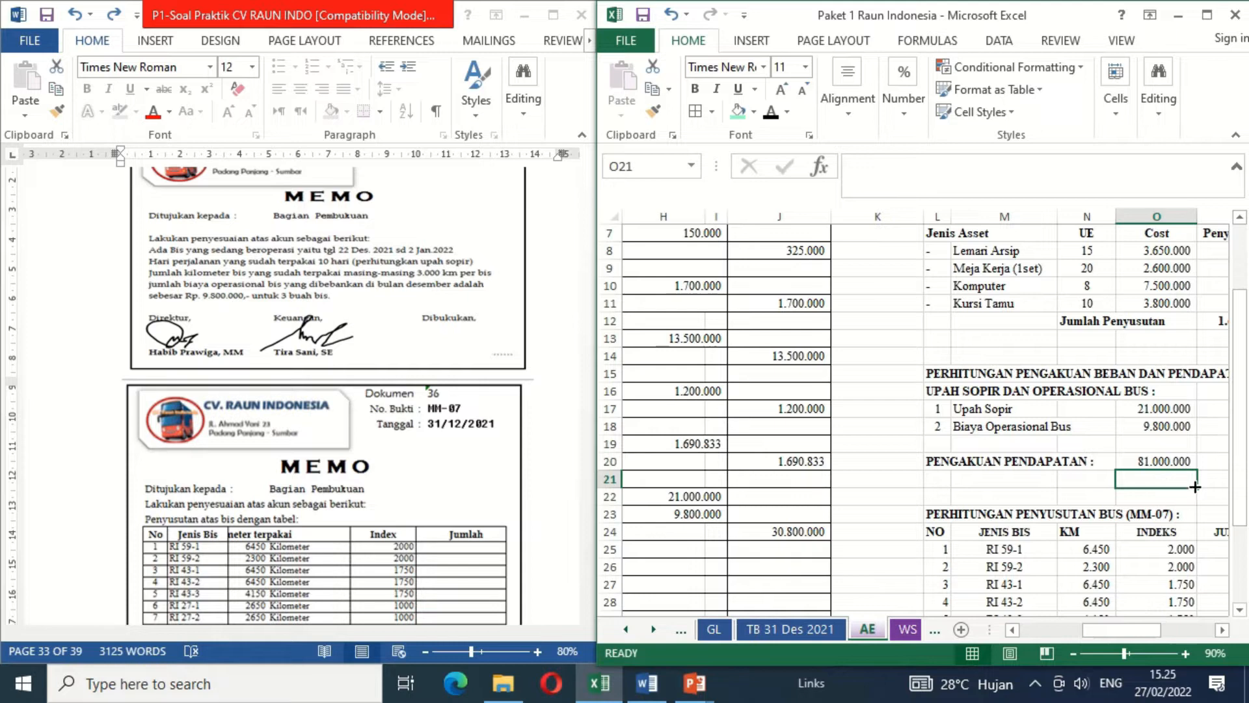
# - Set the font colour to black for the accounts Unearned Rent Revenue (D26) and Rent Revenue (E27)
pyautogui.click(705, 561)
pyautogui.hscroll(-3, 706, 561)
pyautogui.hscroll(-3, 705, 561)
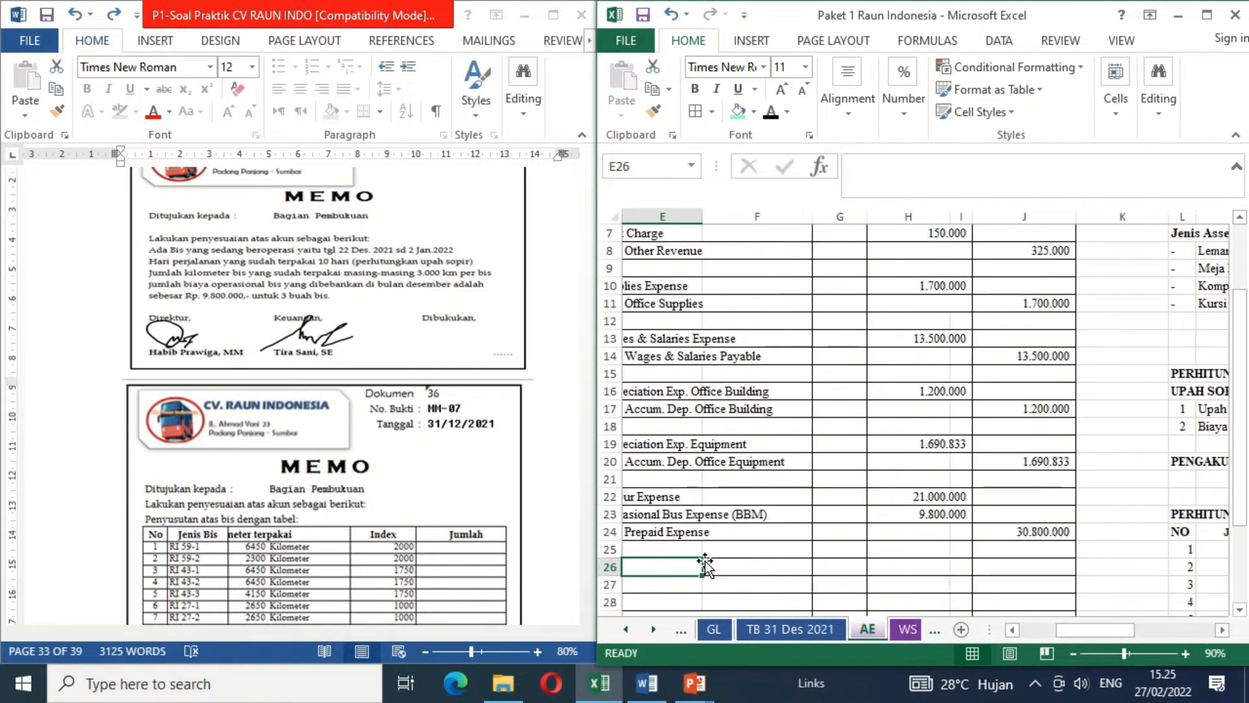
pyautogui.click(705, 561)
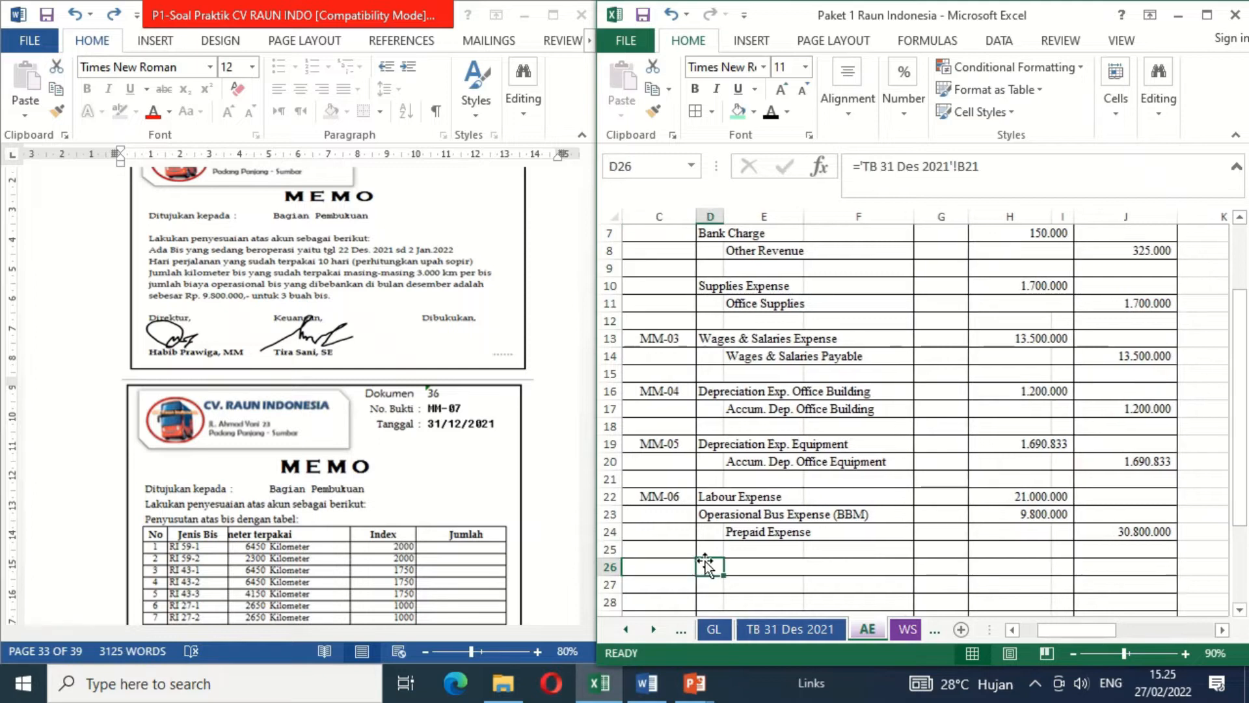
pyautogui.click(773, 117)
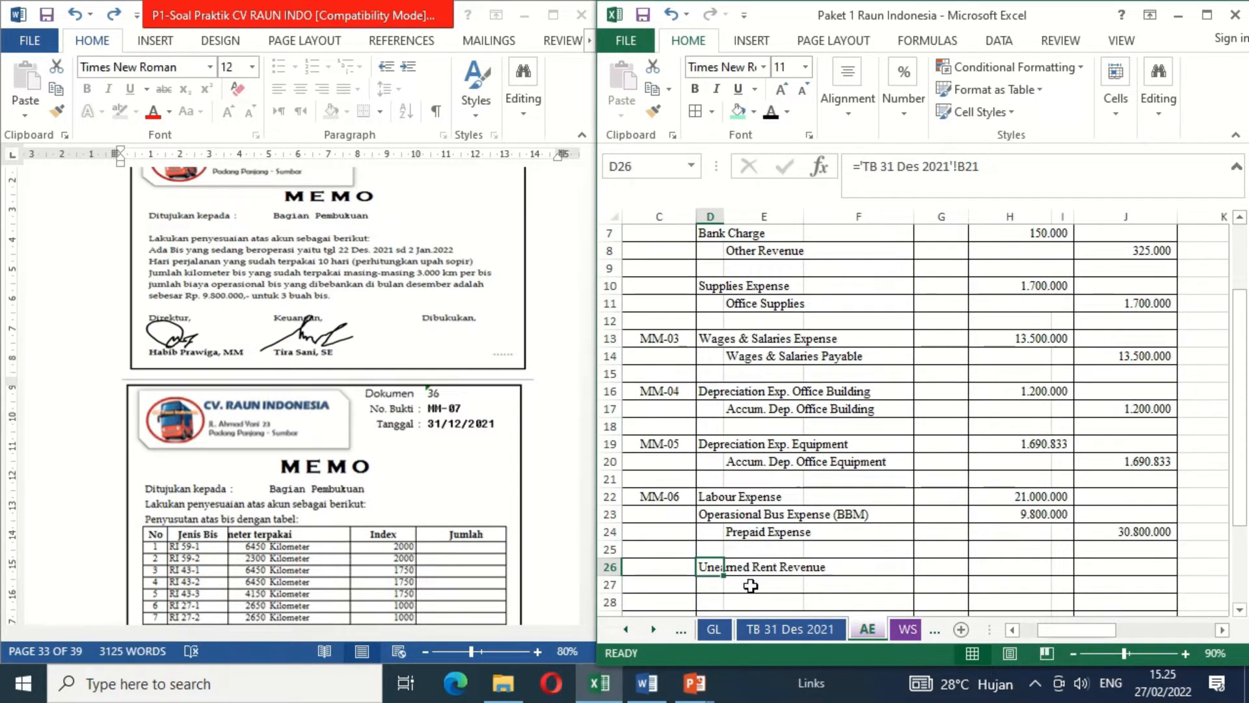
pyautogui.click(750, 586)
pyautogui.click(771, 114)
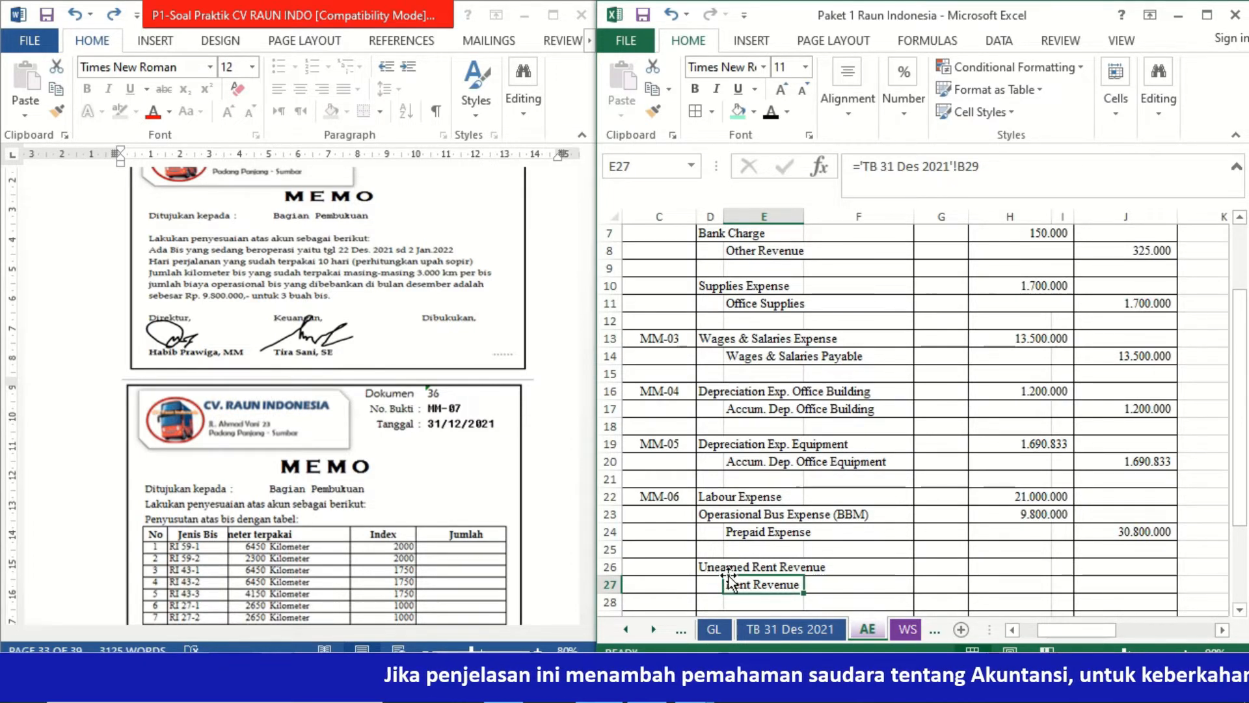
# - Check the List of Unearned Rent Revenue in the TB 31 Des 2021 sheet and return to the AE sheet
pyautogui.click(804, 634)
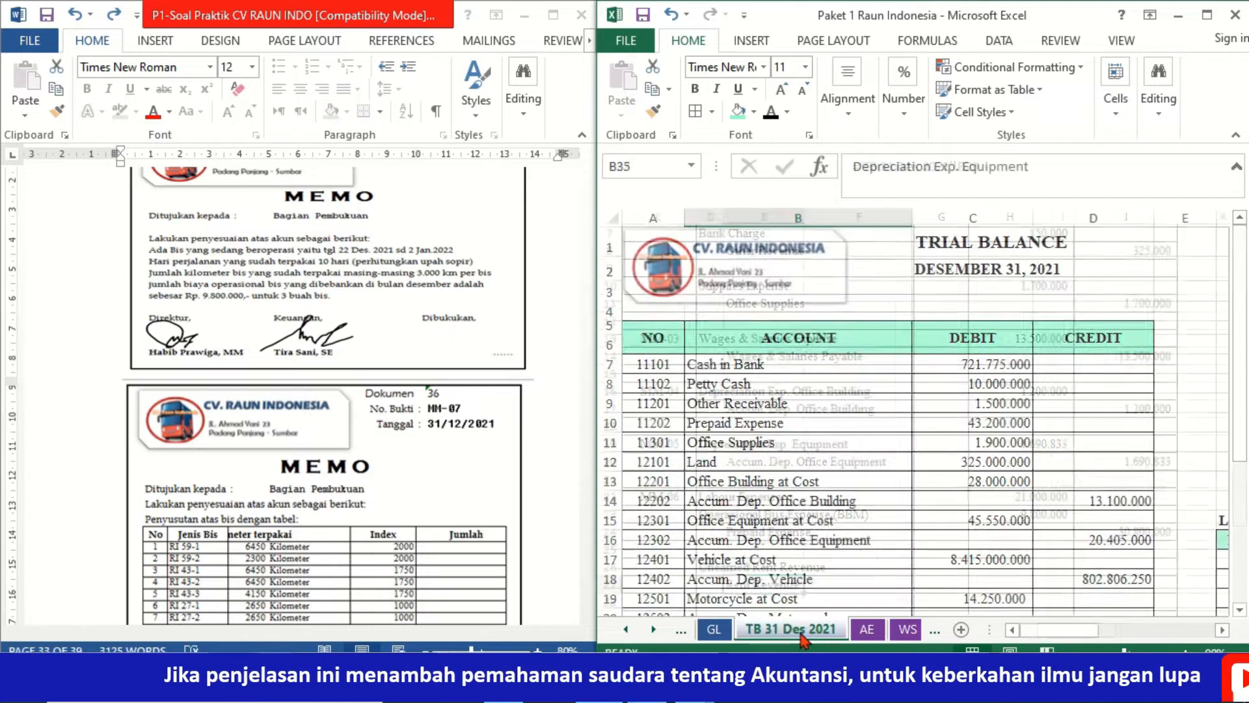
pyautogui.click(1076, 580)
pyautogui.press('Right')
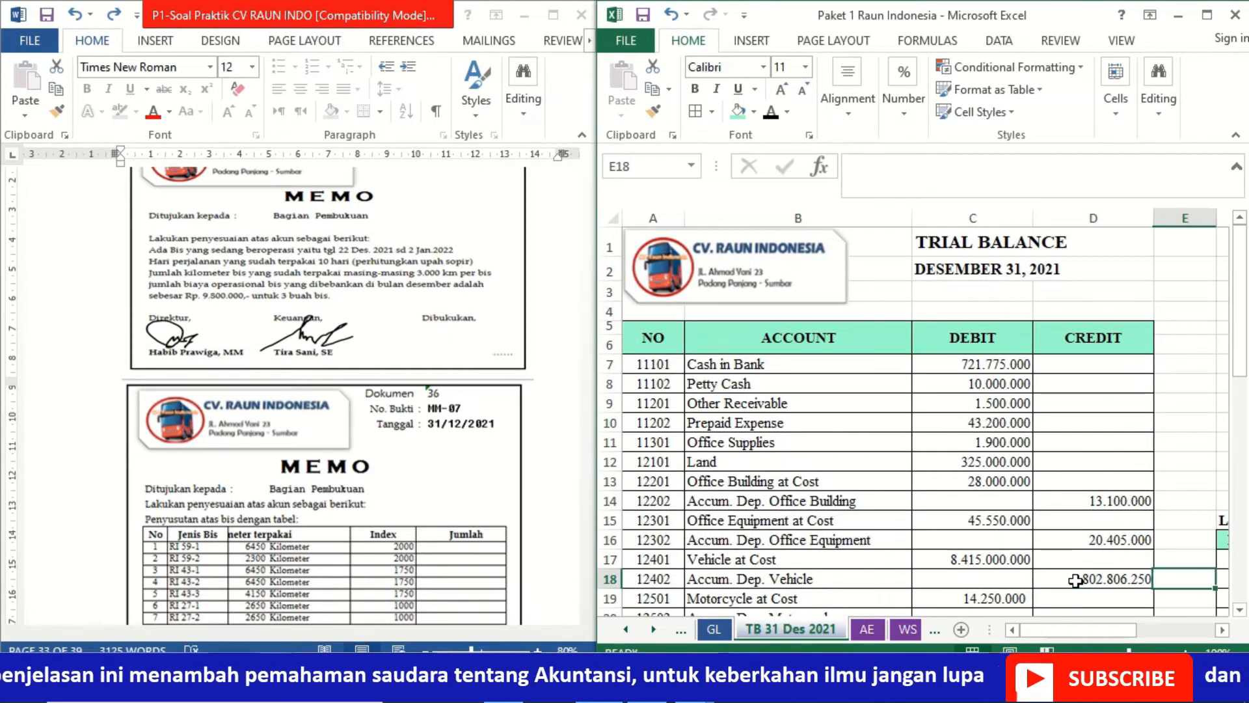
pyautogui.press('Right')
pyautogui.press('Right')
pyautogui.press('Right')
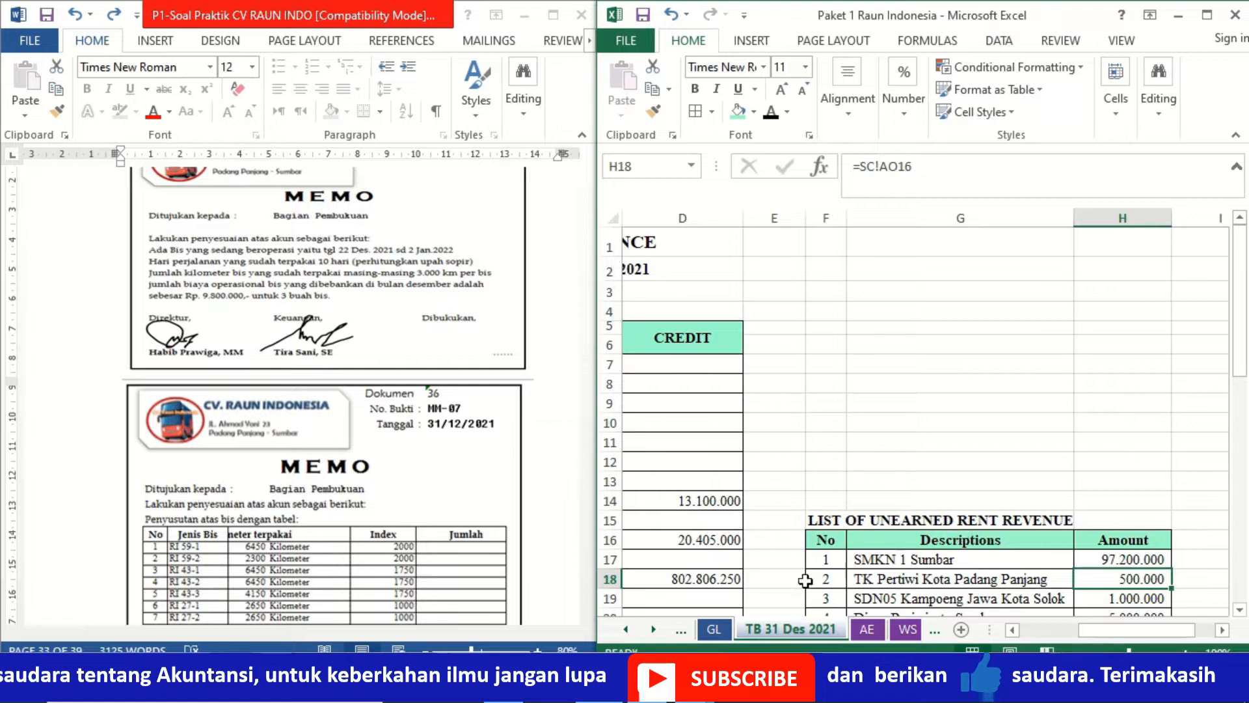
pyautogui.hotkey('ctrl', 'pagedown')
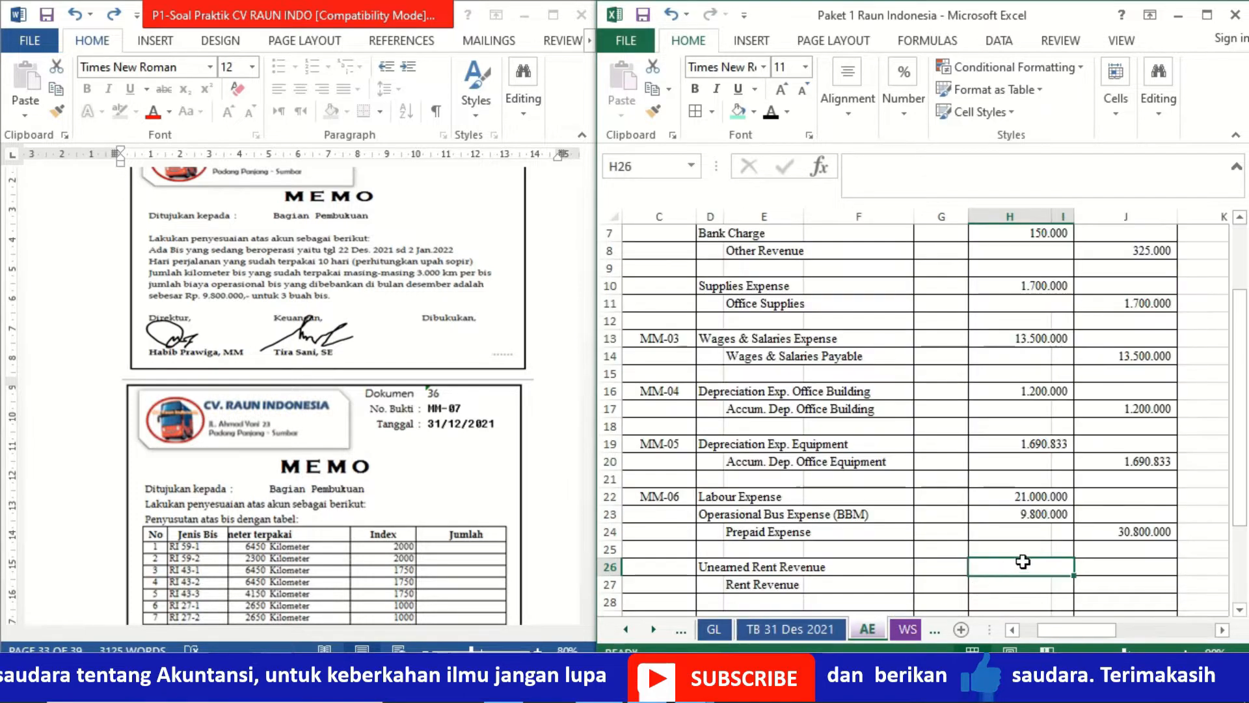
# - Link the Unearned Rent Revenue debit in H26 to the revenue recognition calculation with =O20
pyautogui.write('=')
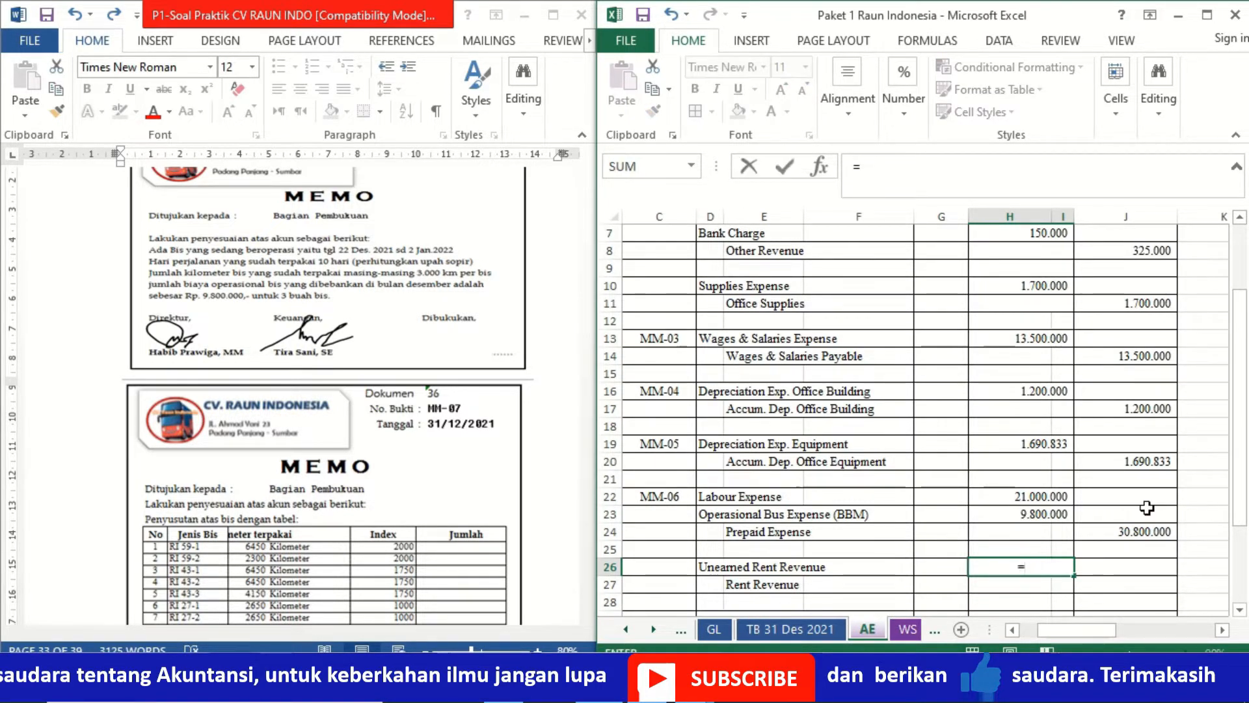
pyautogui.click(1190, 473)
pyautogui.press('Right')
pyautogui.press('Right')
pyautogui.press('Right')
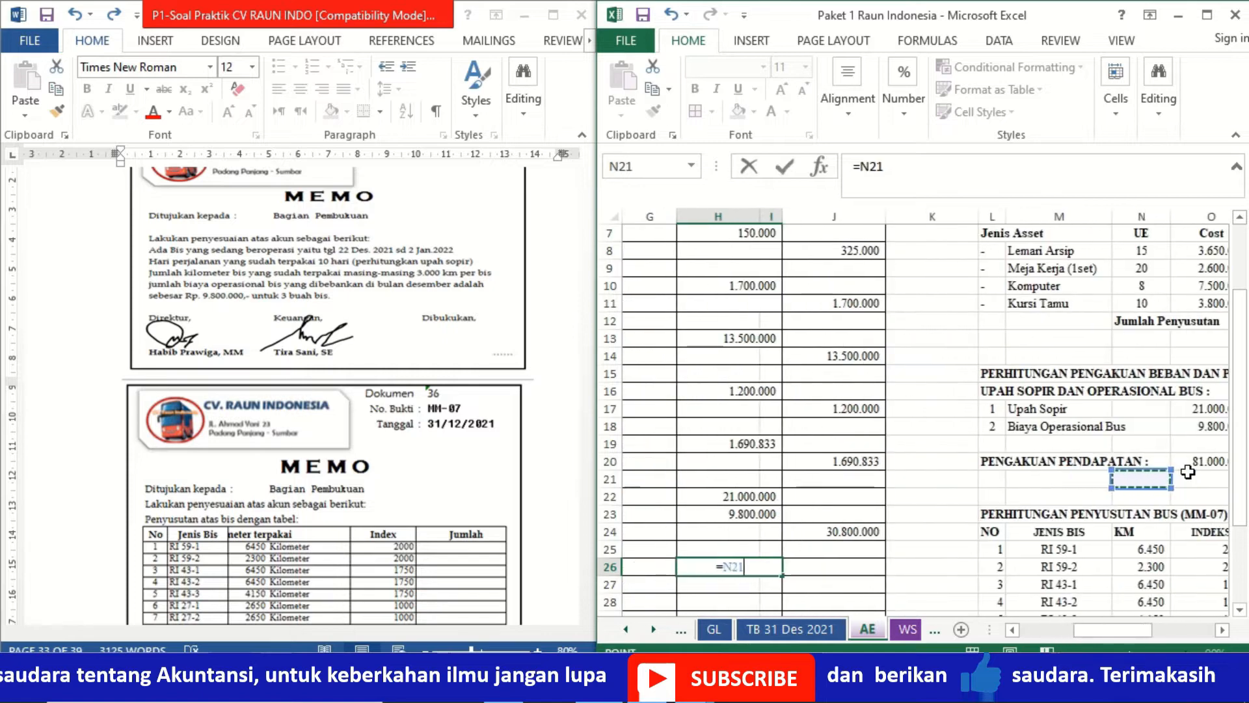
pyautogui.press('Right')
pyautogui.press('Up')
pyautogui.press('Return')
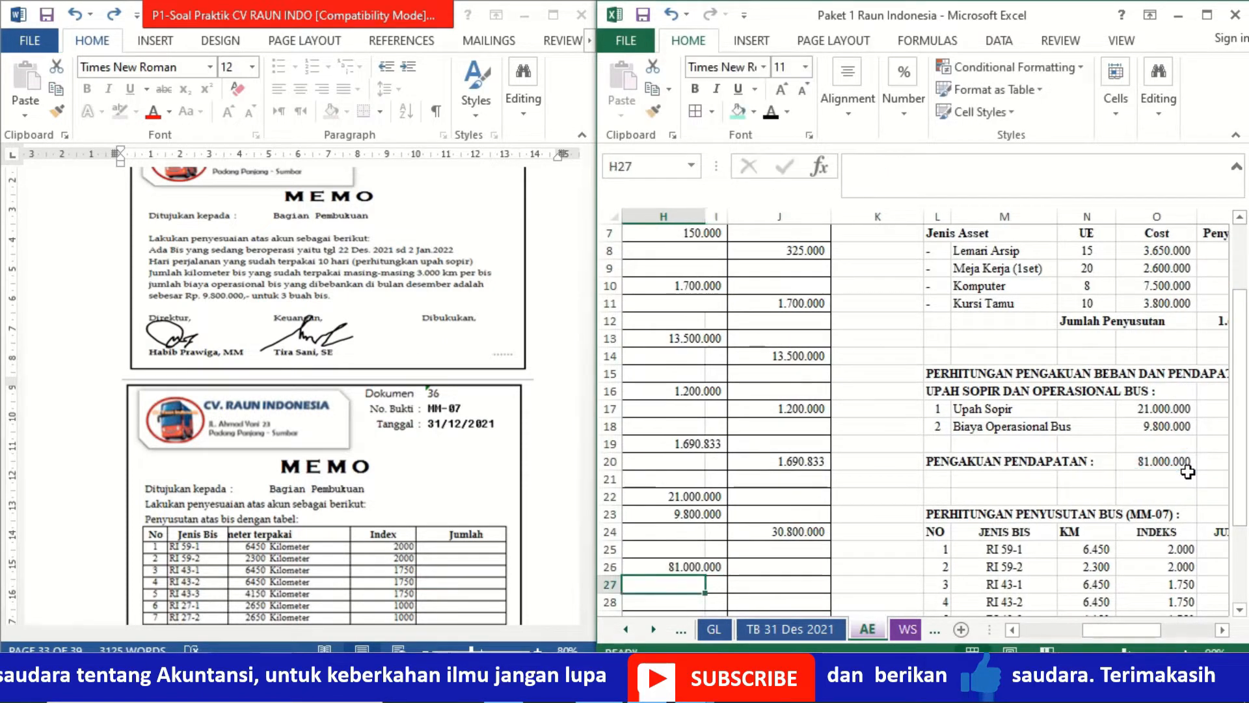
# - Link the Rent Revenue credit in J27 to the Unearned Rent Revenue debit with =H26
pyautogui.press('Right')
pyautogui.press('Right')
pyautogui.write('=')
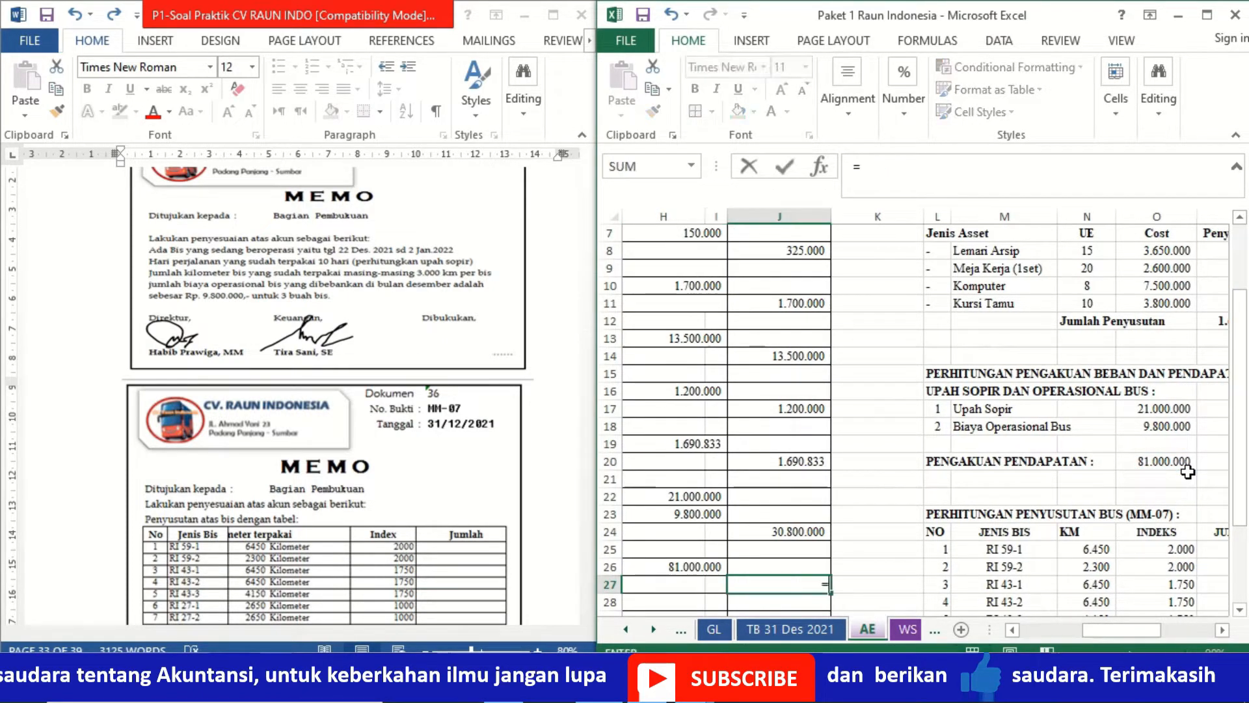
pyautogui.press('Up')
pyautogui.press('Left')
pyautogui.press('Left')
pyautogui.press('Return')
pyautogui.press('Left')
pyautogui.press('Left')
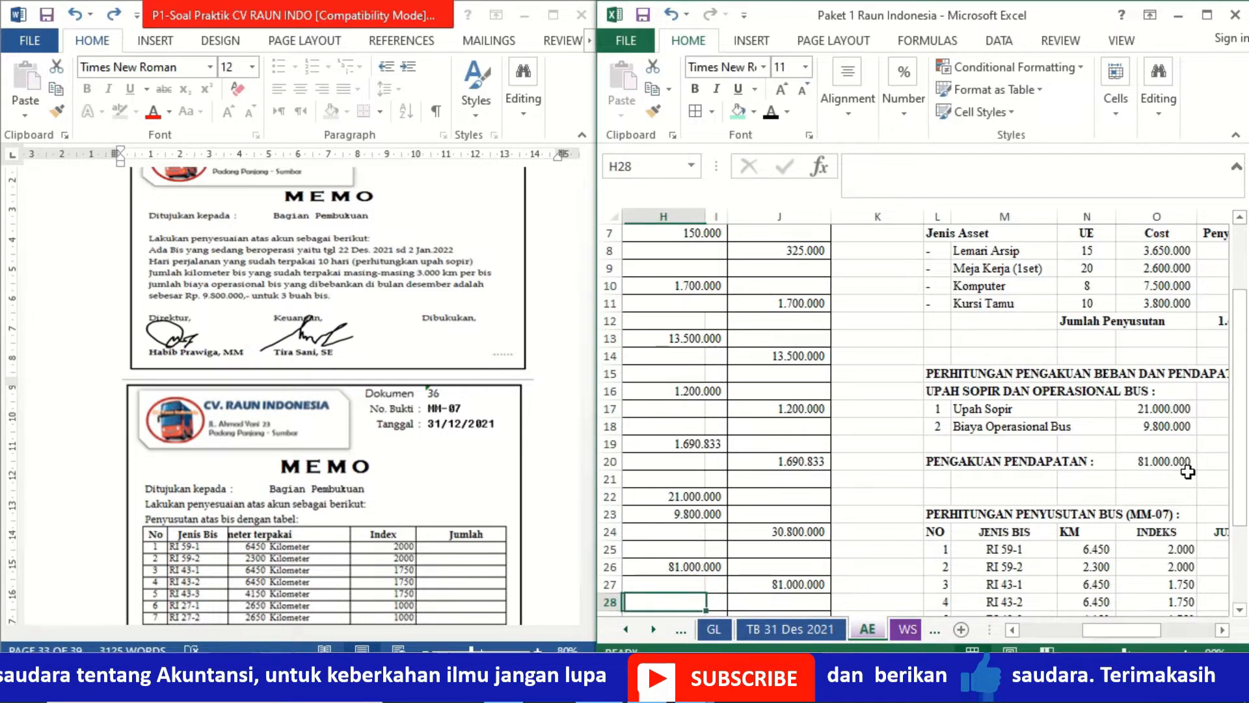
pyautogui.press('Left')
pyautogui.press('Left')
pyautogui.press('Left')
pyautogui.press('Left')
pyautogui.press('Left')
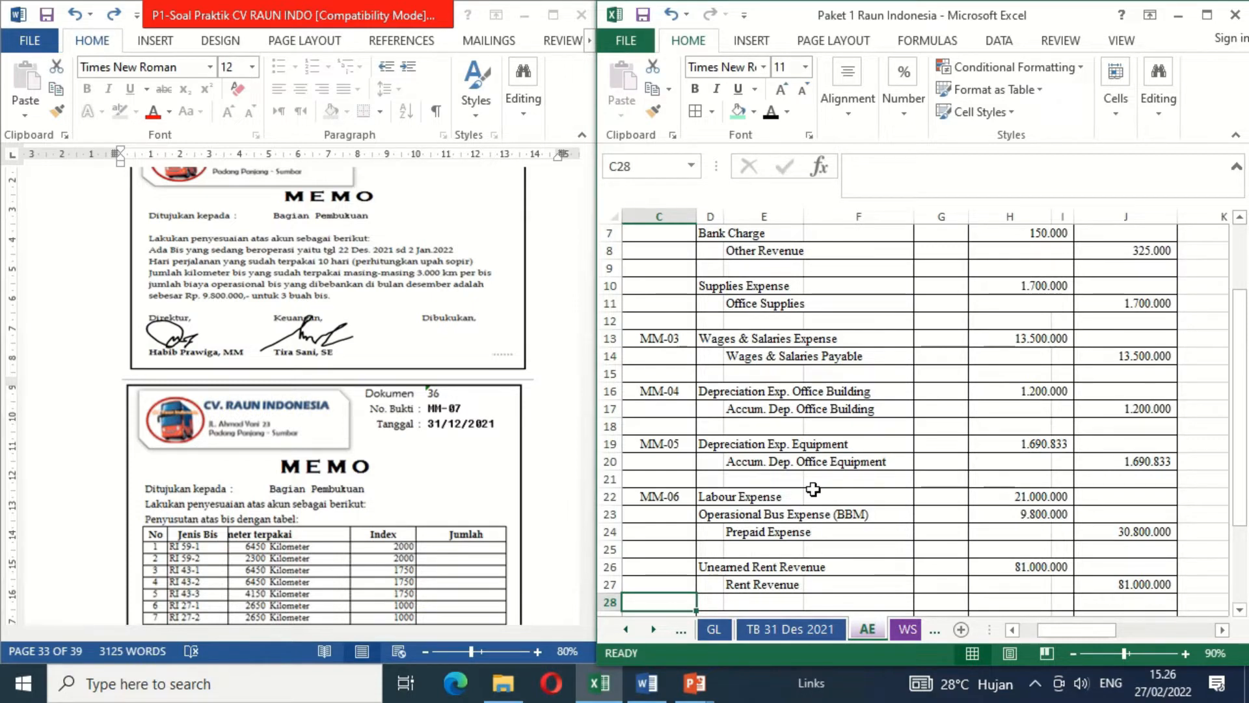
# - Sign memo MM-06 in the Word document by deleting the blank cover over its Dibukukan signature
pyautogui.click(455, 340)
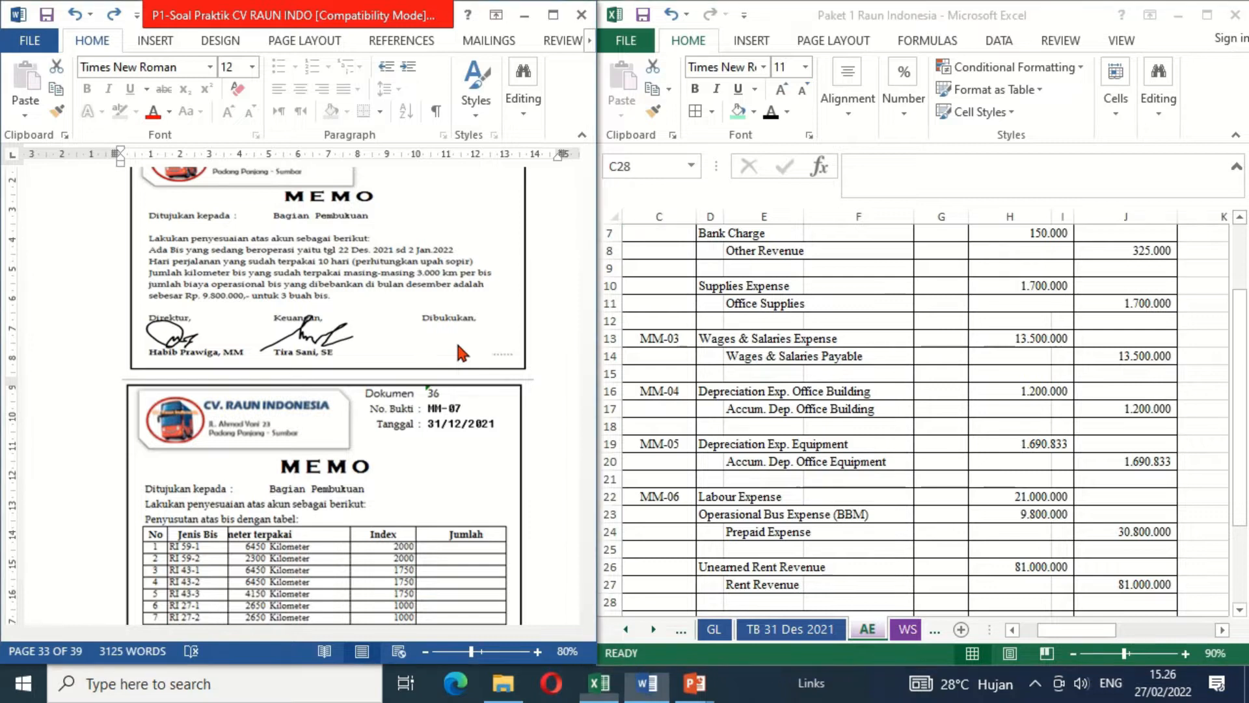
pyautogui.press('Delete')
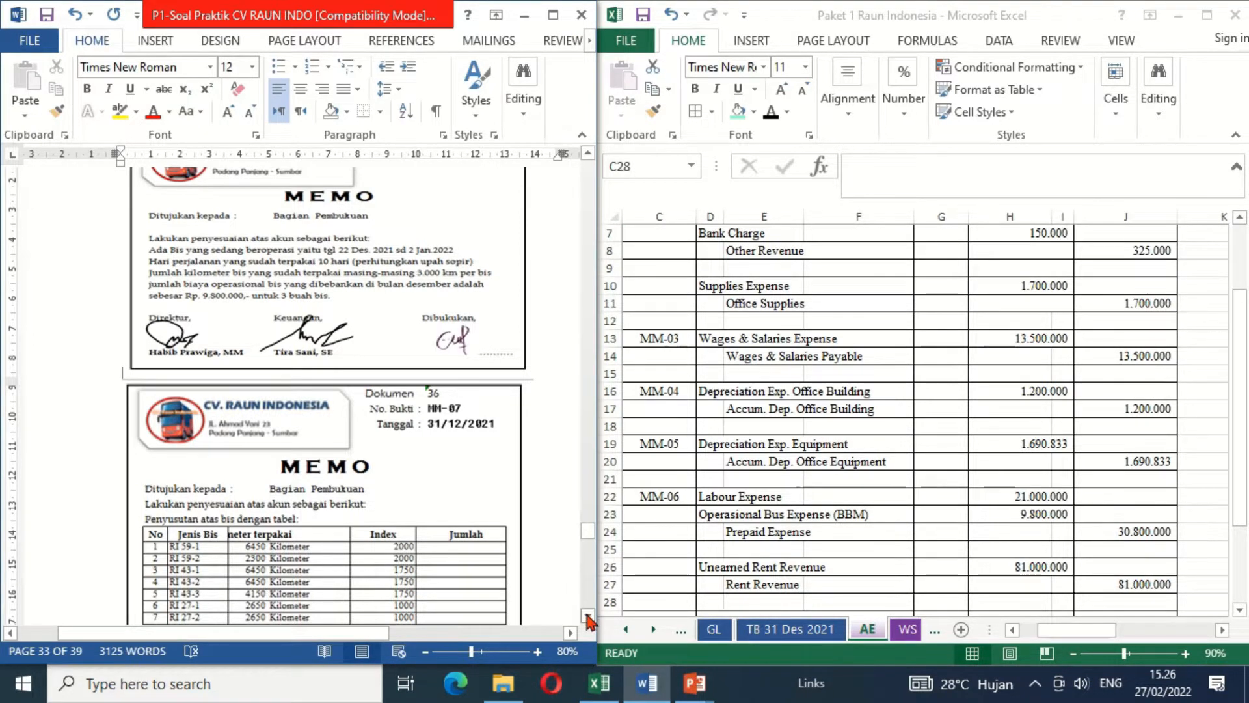
pyautogui.scroll(-5, 588, 616)
pyautogui.scroll(-2, 587, 617)
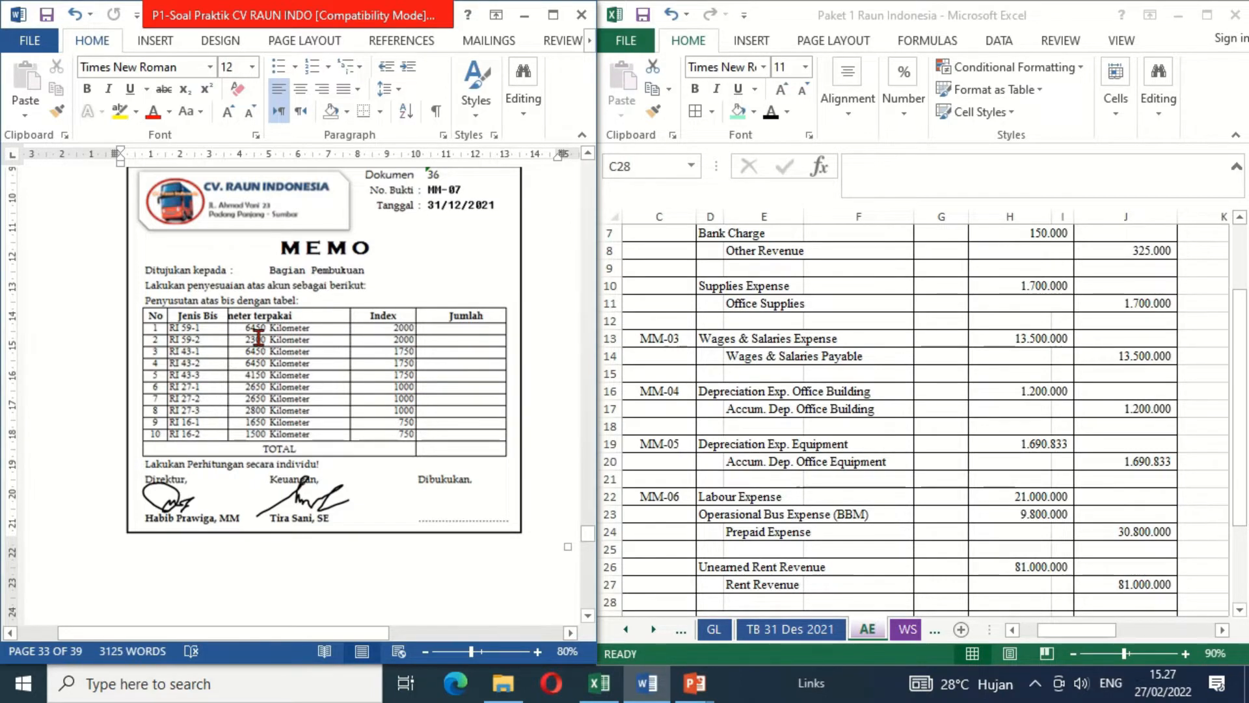
# - Calculate the depreciation for bus RI 59-1 in P25 of the MM-07 table with =N25*O25
pyautogui.click(806, 540)
pyautogui.press('Right')
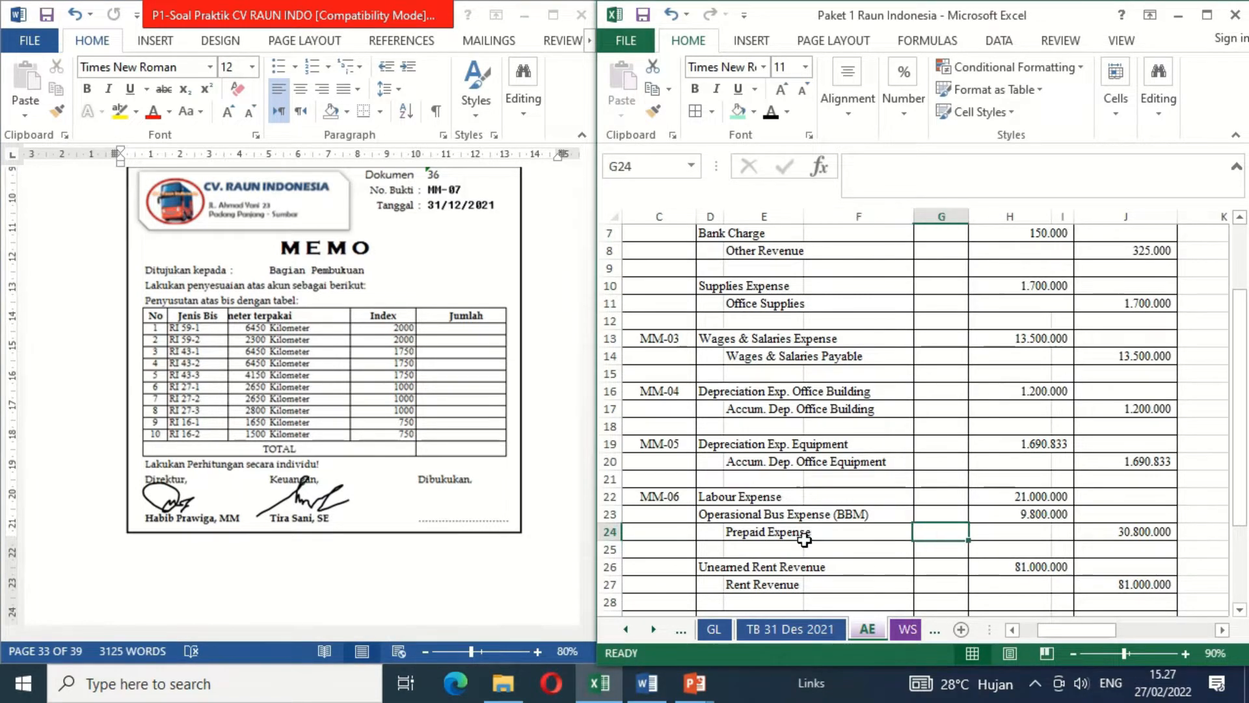
pyautogui.press('Right')
pyautogui.press('Right')
pyautogui.press('Right')
pyautogui.press('Right')
pyautogui.press('Right')
pyautogui.press('Right')
pyautogui.press('Right')
pyautogui.press('Right')
pyautogui.press('Right')
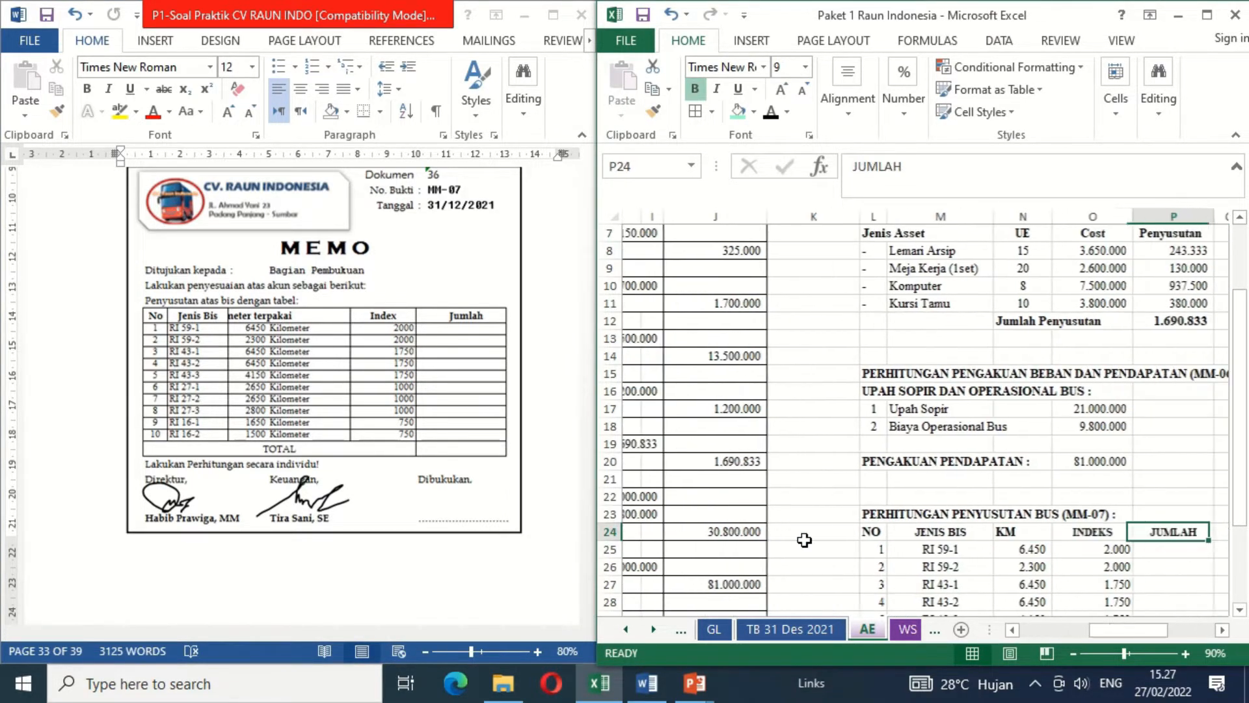
pyautogui.press('Down')
pyautogui.press('Down')
pyautogui.press('Down')
pyautogui.press('Down')
pyautogui.press('Down')
pyautogui.press('Down')
pyautogui.press('Down')
pyautogui.press('Down')
pyautogui.press('Down')
pyautogui.press('Down')
pyautogui.press('Down')
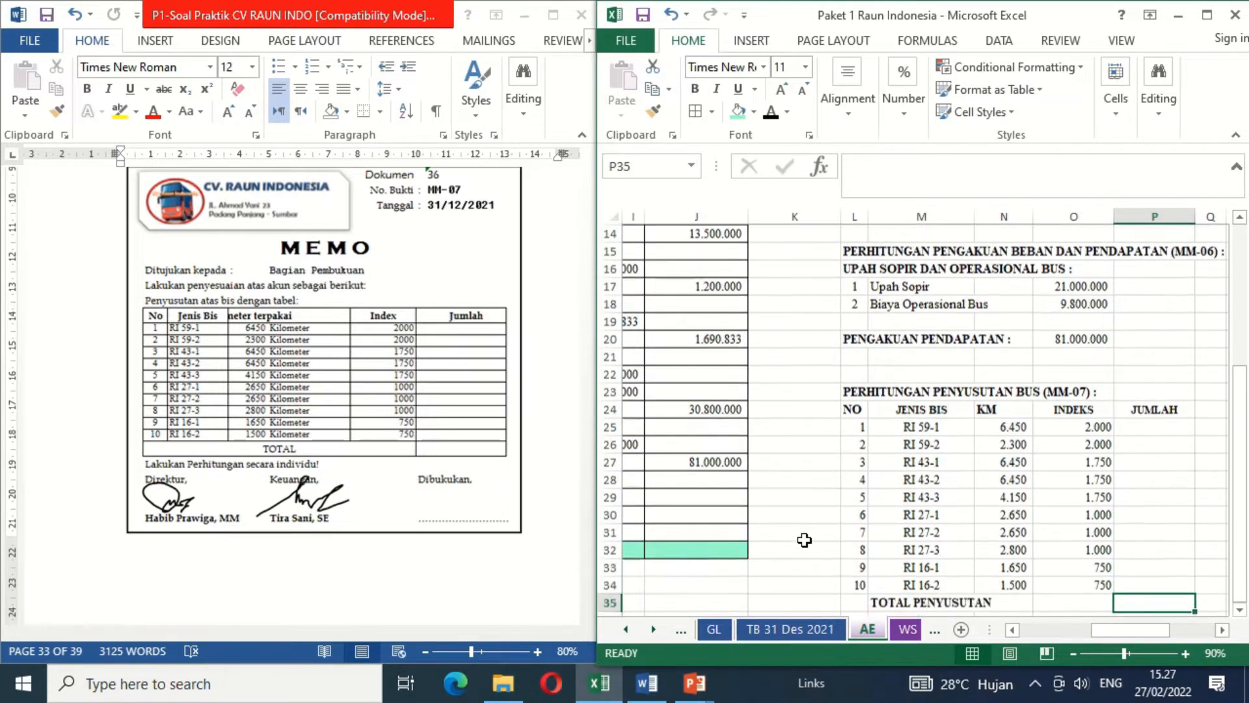
pyautogui.press('Down')
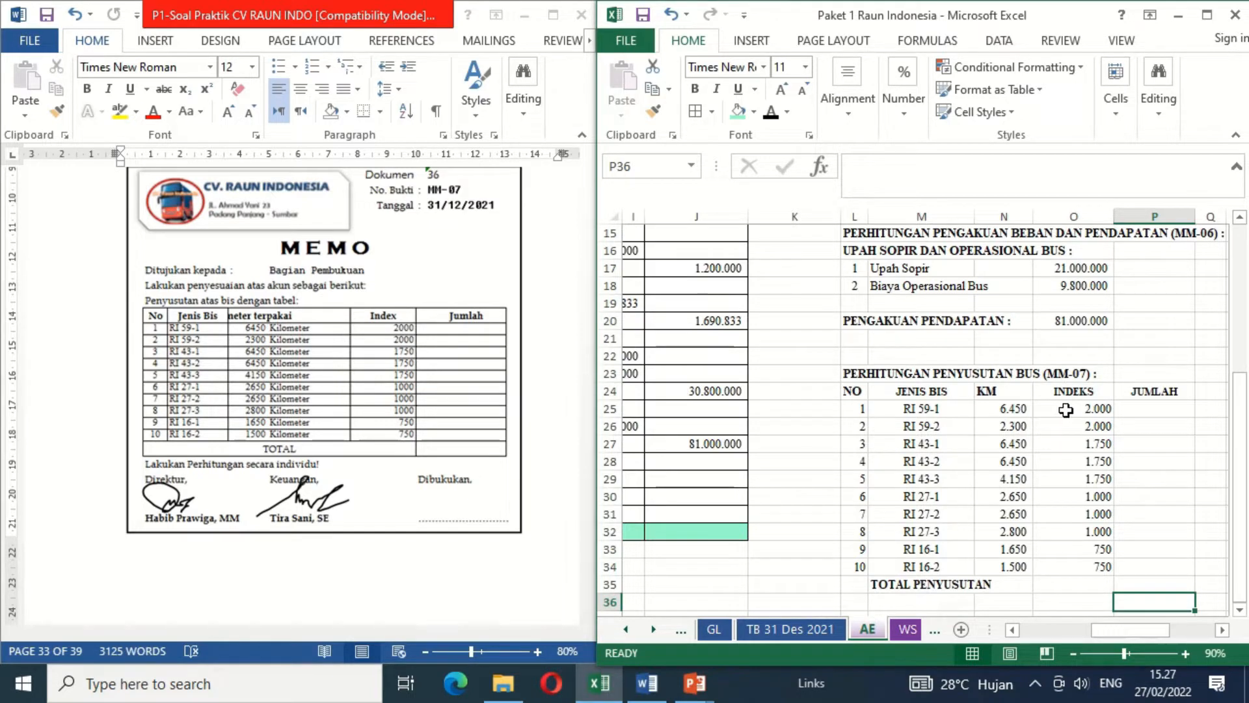
pyautogui.click(1144, 404)
pyautogui.write('=')
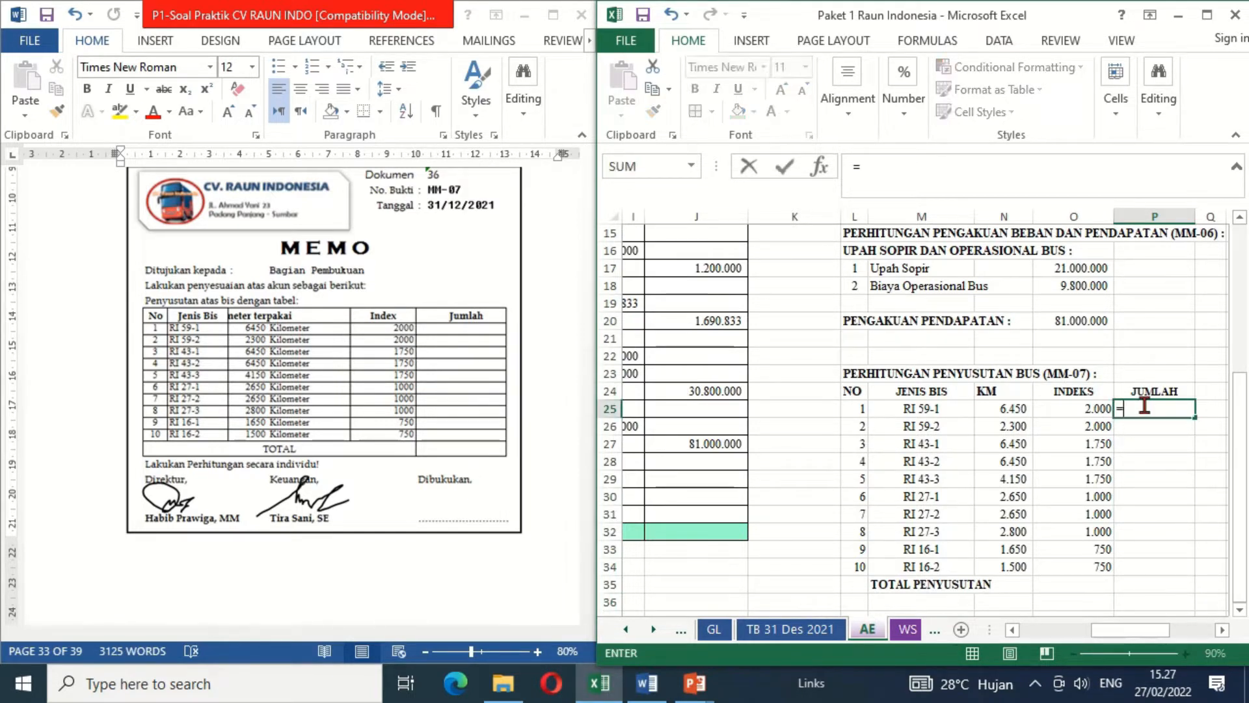
pyautogui.press('Left')
pyautogui.press('Left')
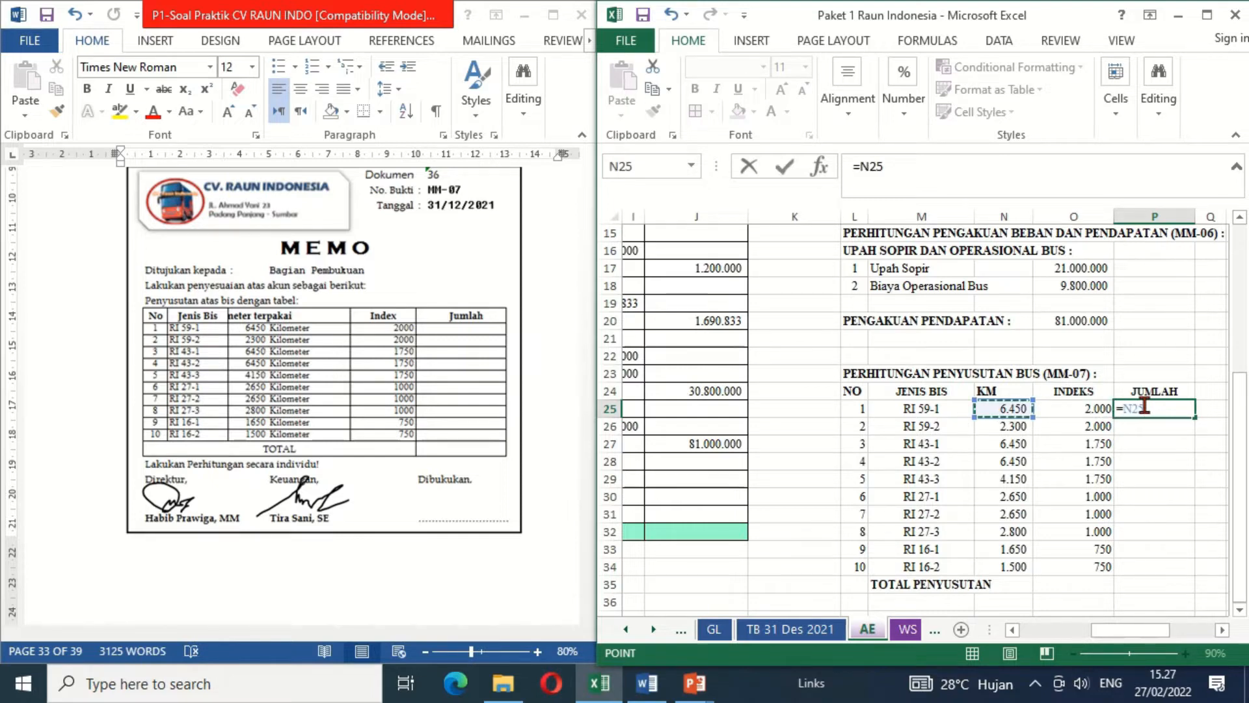
pyautogui.write('*')
pyautogui.press('Left')
pyautogui.press('Return')
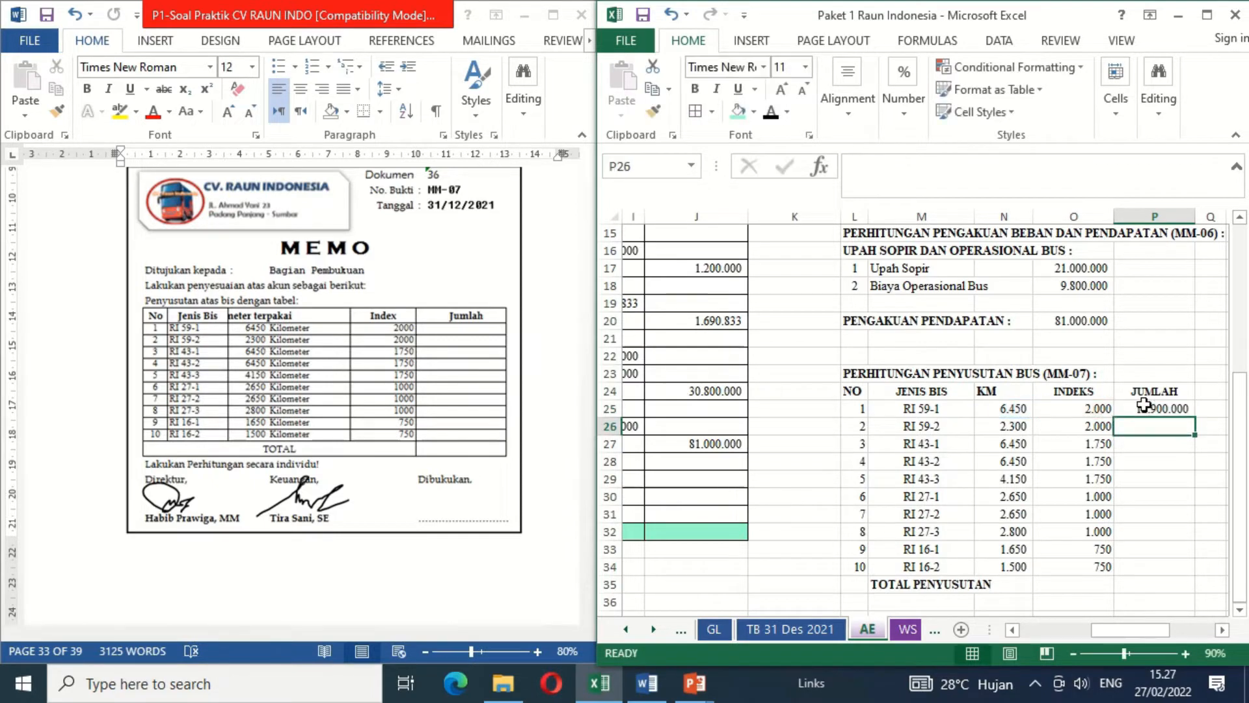
# - Copy the depreciation formula from P25 through P34 for the remaining buses
pyautogui.click(1143, 406)
pyautogui.hotkey('ctrl', 'c')
pyautogui.hotkey('shift', 'Down')
pyautogui.hotkey('shift', 'Down')
pyautogui.hotkey('shift', 'Down')
pyautogui.hotkey('shift', 'Down')
pyautogui.hotkey('shift', 'Down')
pyautogui.hotkey('shift', 'Down')
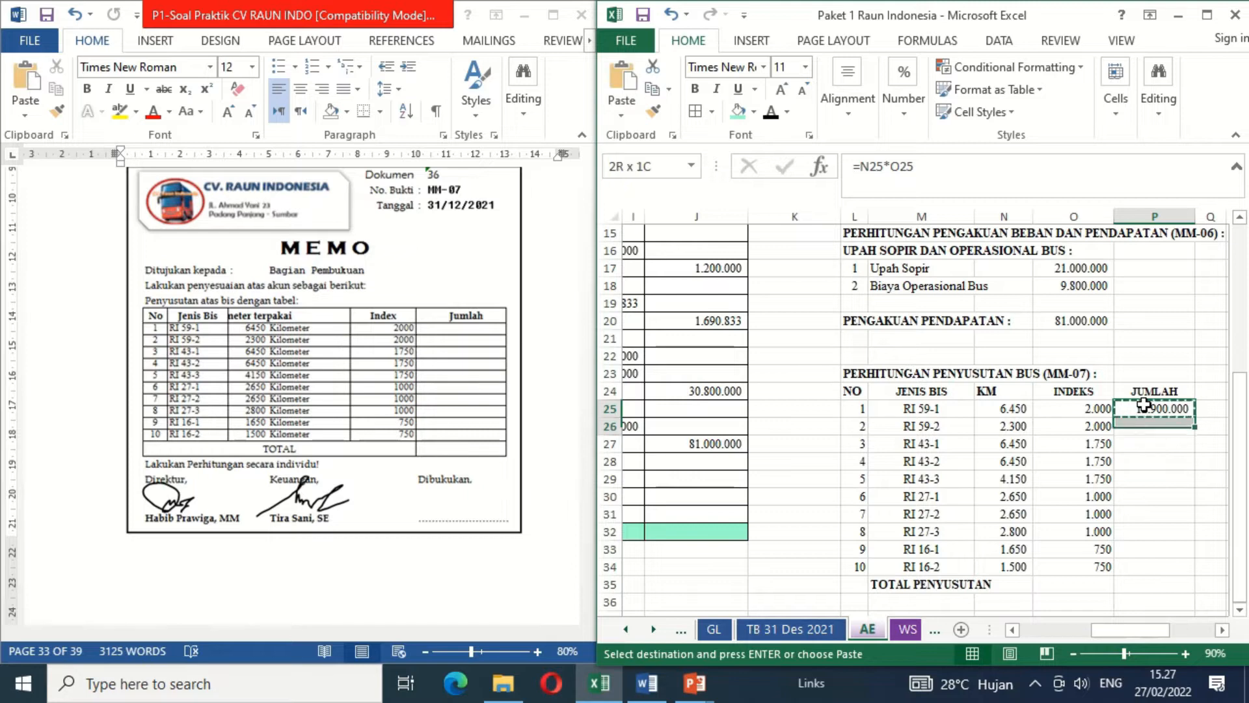
pyautogui.hotkey('shift', 'Down')
pyautogui.hotkey('shift', 'Down')
pyautogui.hotkey('shift', 'Down')
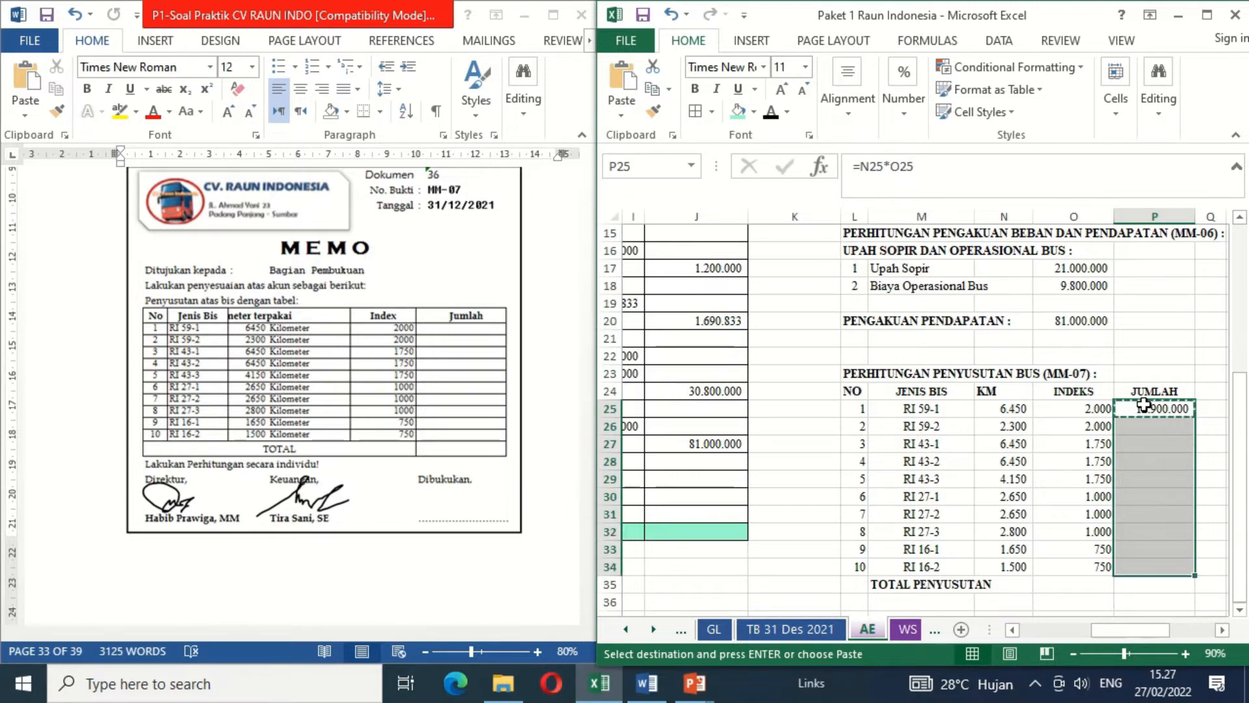
pyautogui.hotkey('ctrl', 'v')
# - Total the bus depreciation in P35 with =SUM(P25:P34) and make the total bold
pyautogui.hotkey('ctrl', 'Down')
pyautogui.press('Down')
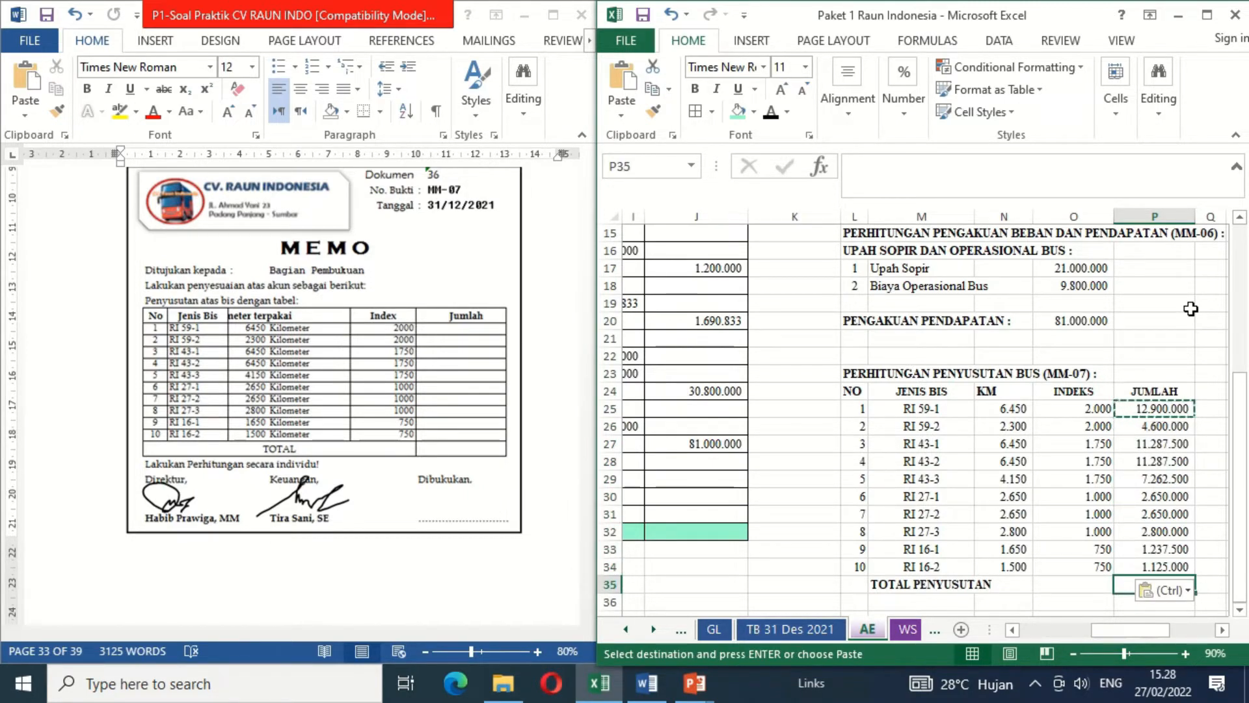
pyautogui.write('=SUM')
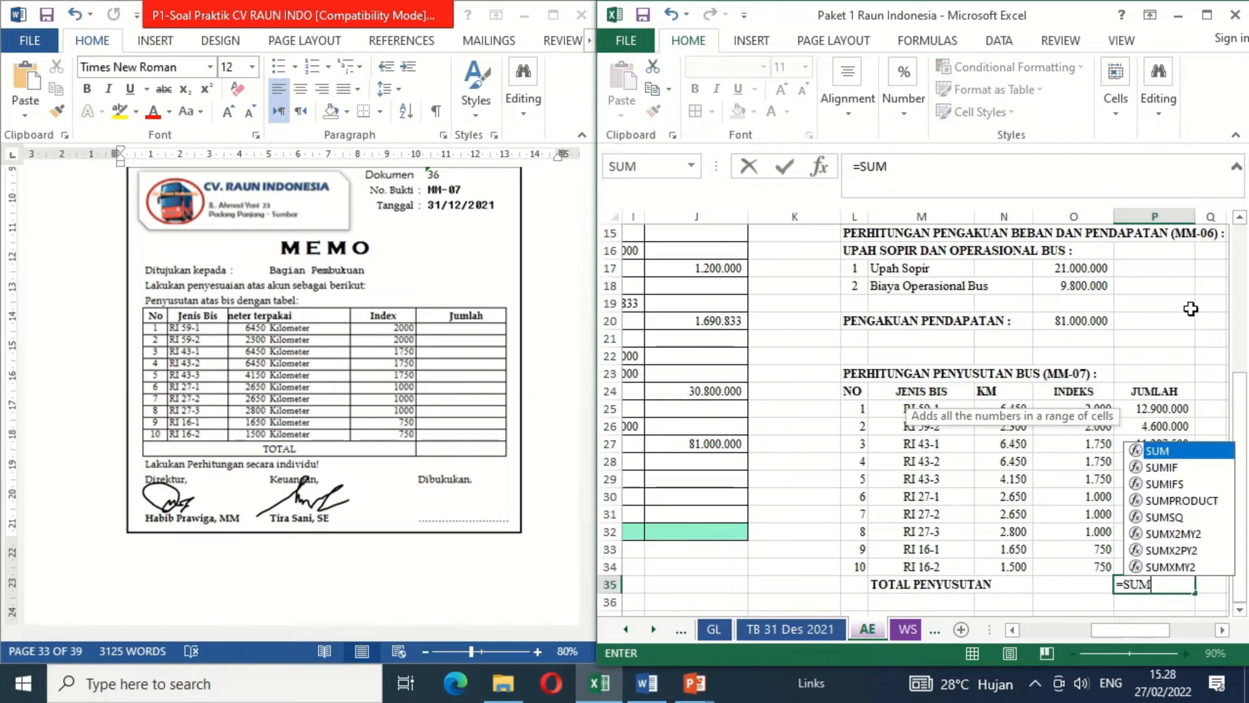
pyautogui.write('(')
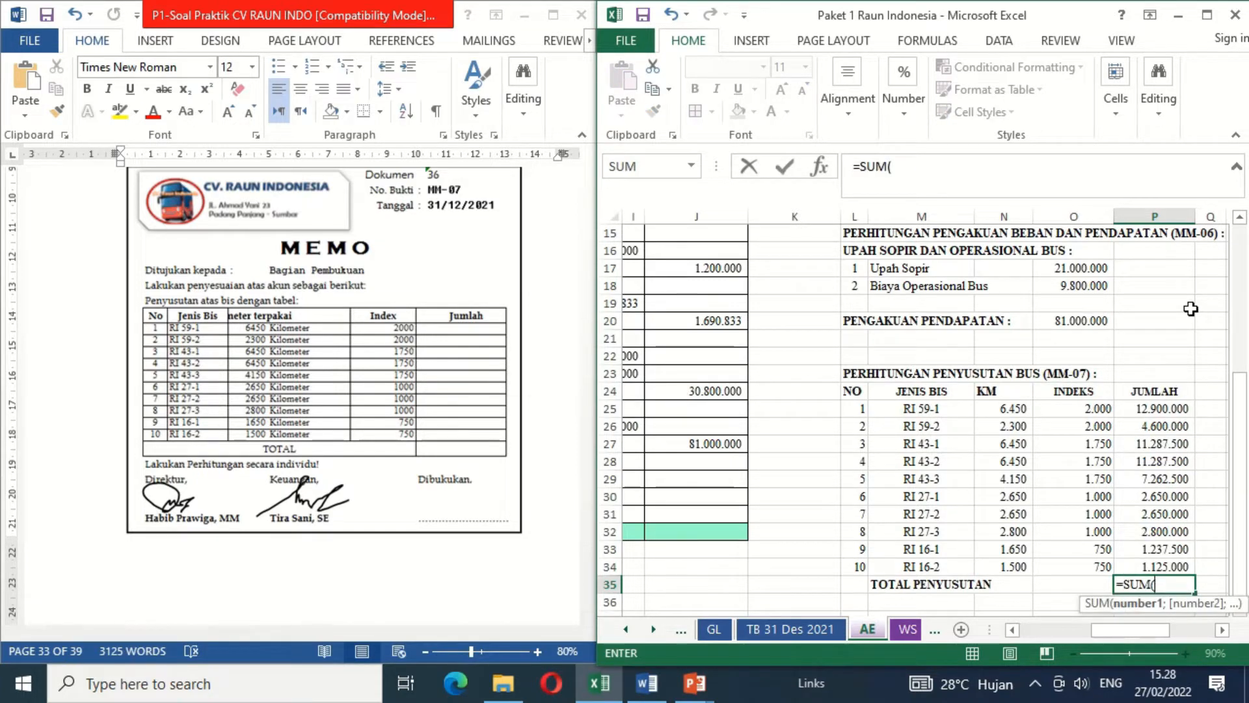
pyautogui.press('Up')
pyautogui.hotkey('shift', 'Up')
pyautogui.hotkey('shift', 'Up')
pyautogui.hotkey('shift', 'Up')
pyautogui.hotkey('shift', 'Up')
pyautogui.hotkey('shift', 'Up')
pyautogui.hotkey('shift', 'Up')
pyautogui.hotkey('shift', 'Up')
pyautogui.hotkey('shift', 'Up')
pyautogui.hotkey('shift', 'Up')
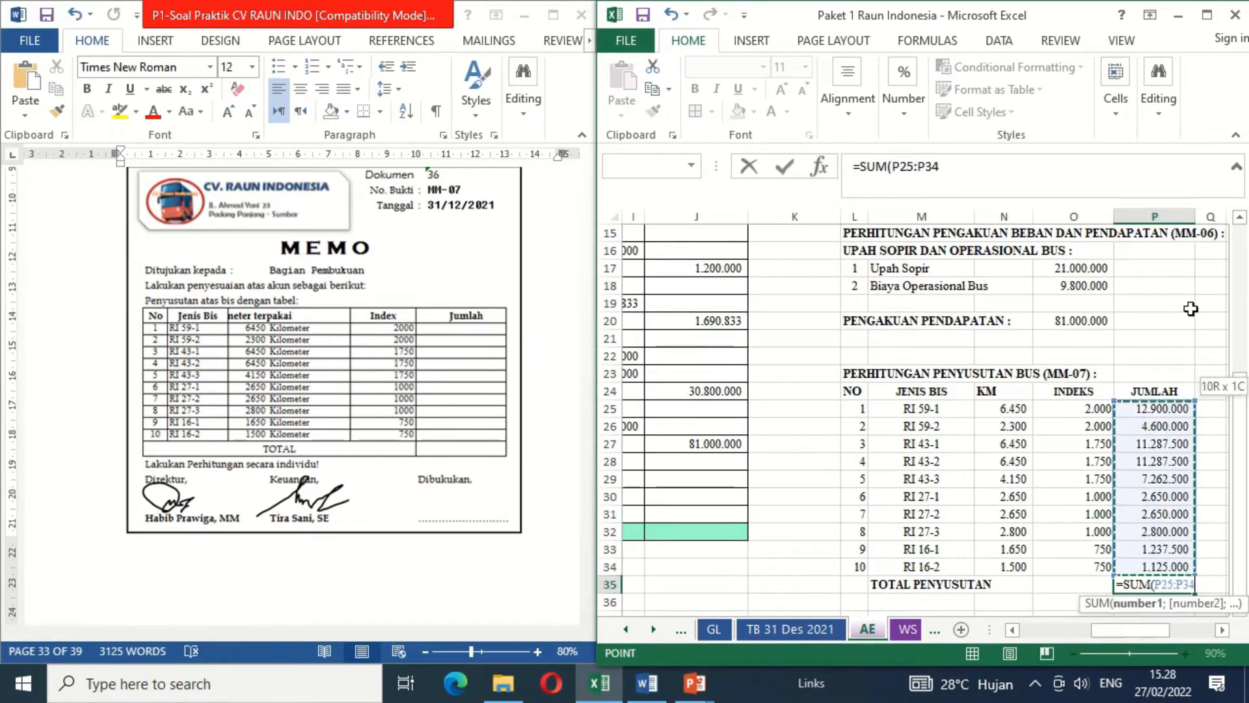
pyautogui.press('Return')
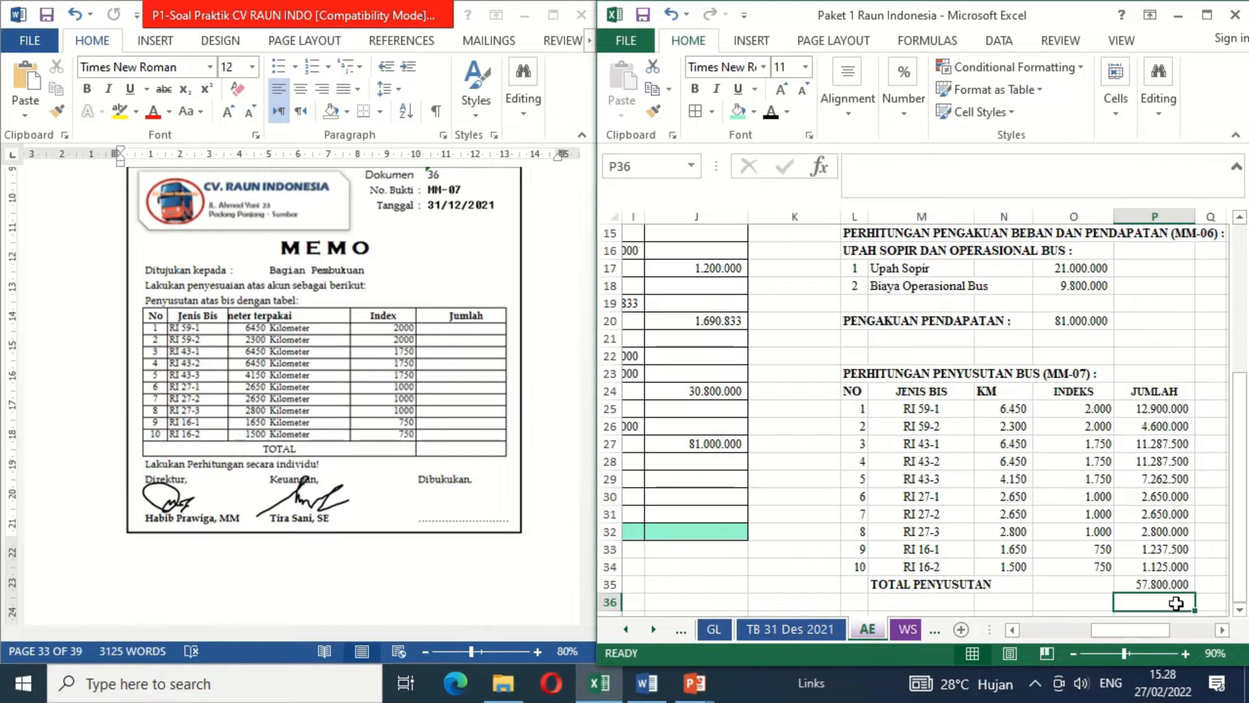
pyautogui.press('Up')
pyautogui.hotkey('ctrl', 'b')
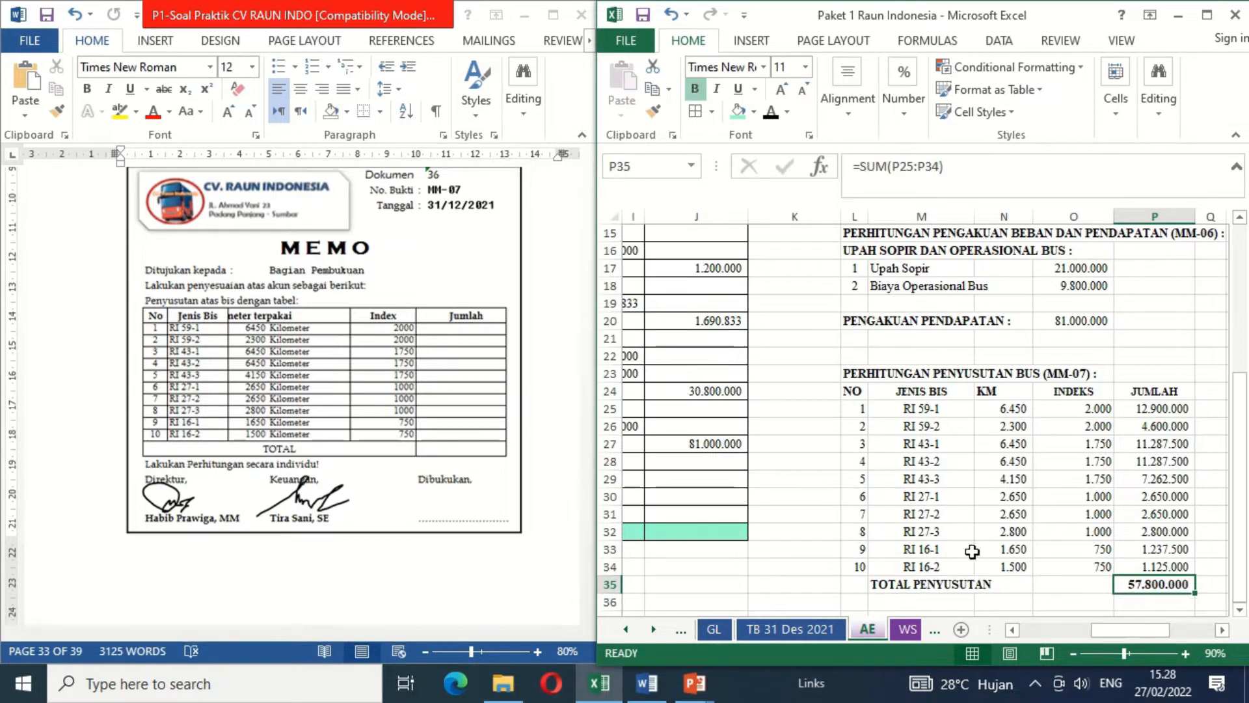
# - Enter date 31 in B29 and reveal the hidden memo number MM-07 in C29 with the black font colour
pyautogui.click(702, 475)
pyautogui.press('Left')
pyautogui.press('Left')
pyautogui.press('Left')
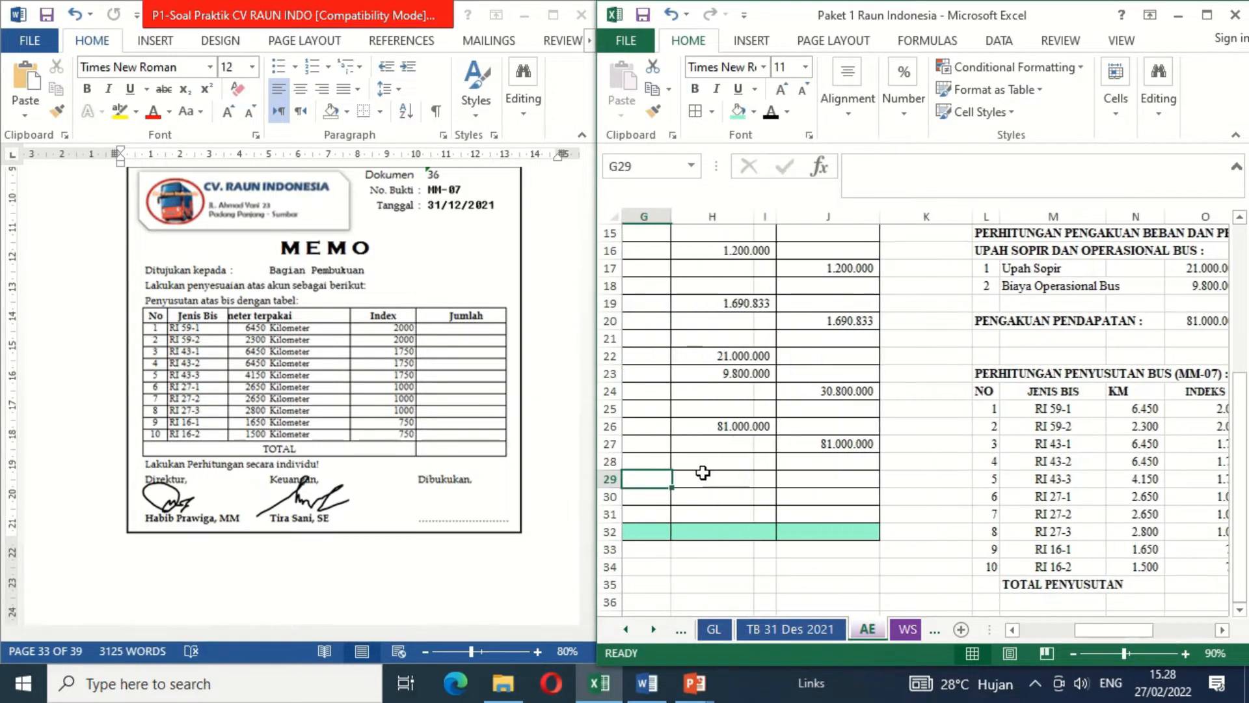
pyautogui.press('Left')
pyautogui.press('Left')
pyautogui.press('Left')
pyautogui.press('Left')
pyautogui.press('Left')
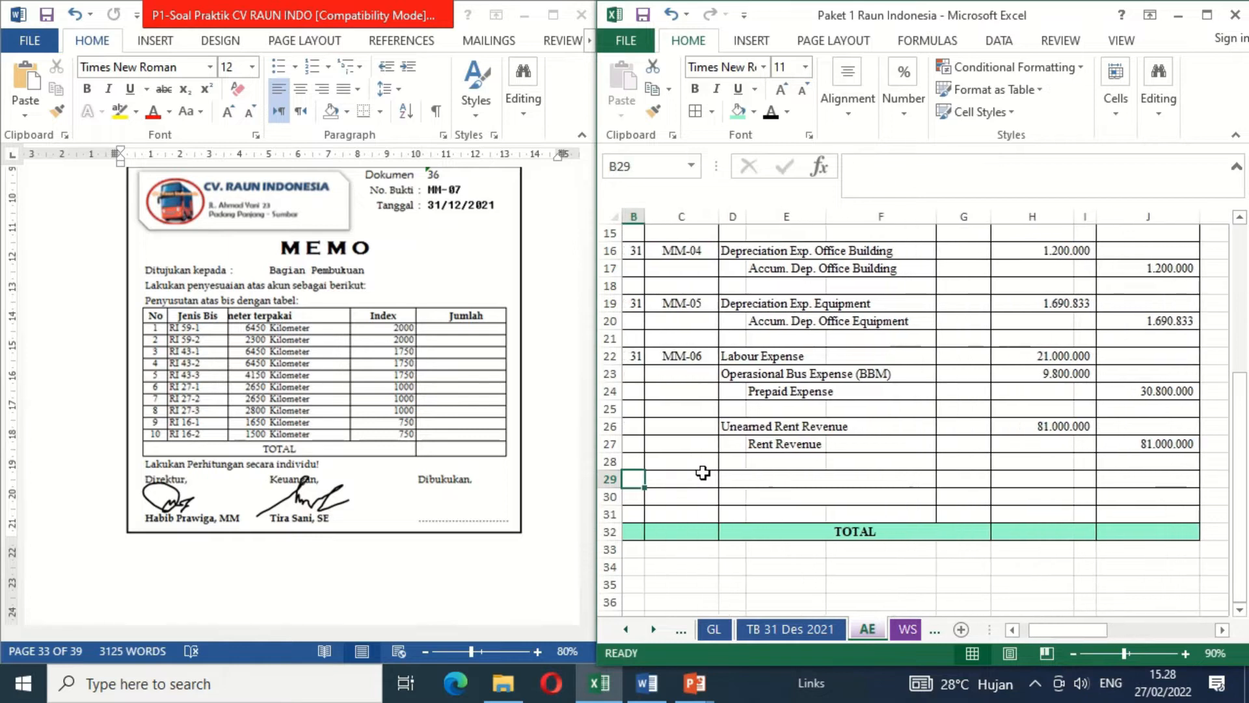
pyautogui.write('31')
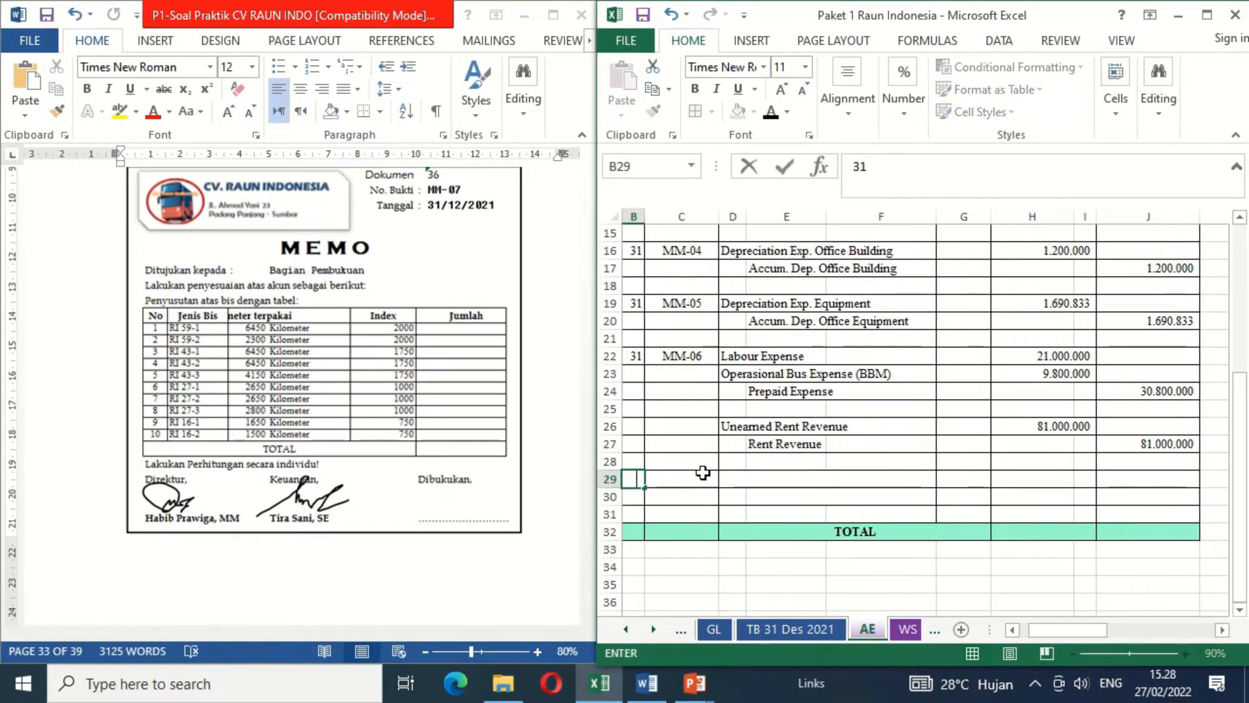
pyautogui.press('Right')
pyautogui.press('Left')
pyautogui.press('Right')
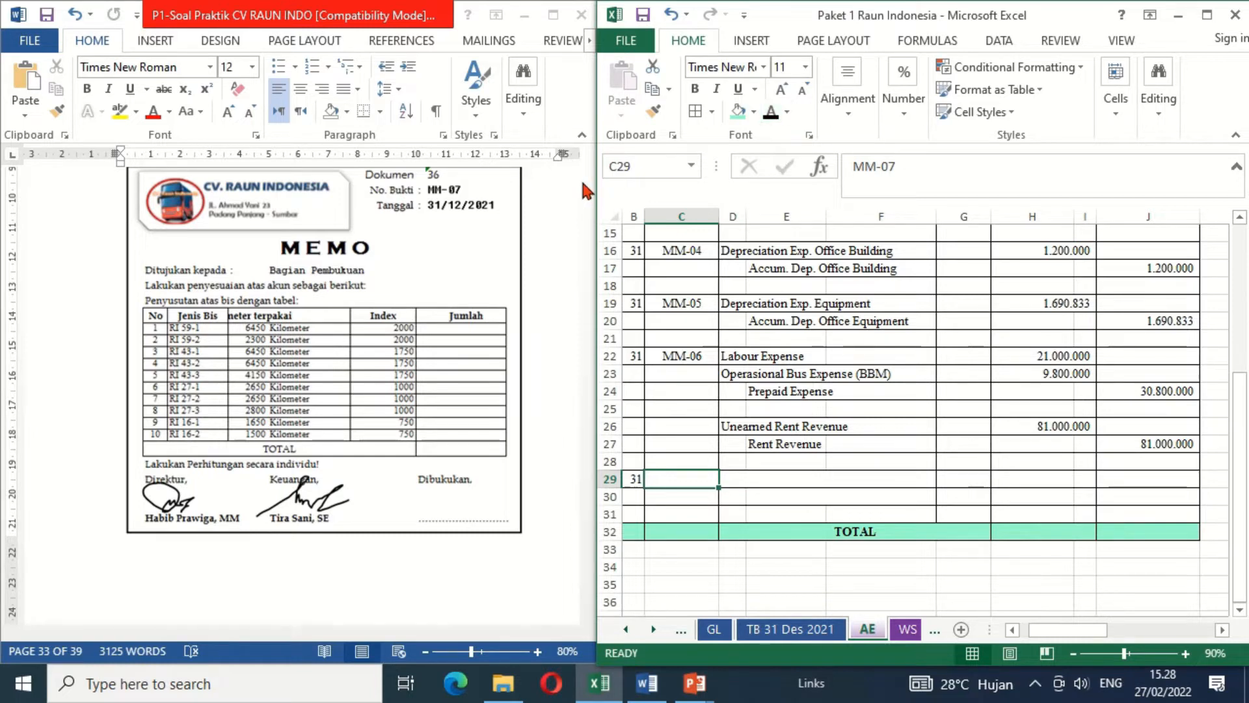
pyautogui.click(771, 112)
# - Reveal the hidden accounts Depreciation Expense Vehicles in D29 and Accum. Dep. Vehicle in E30 with the black font colour
pyautogui.press('Right')
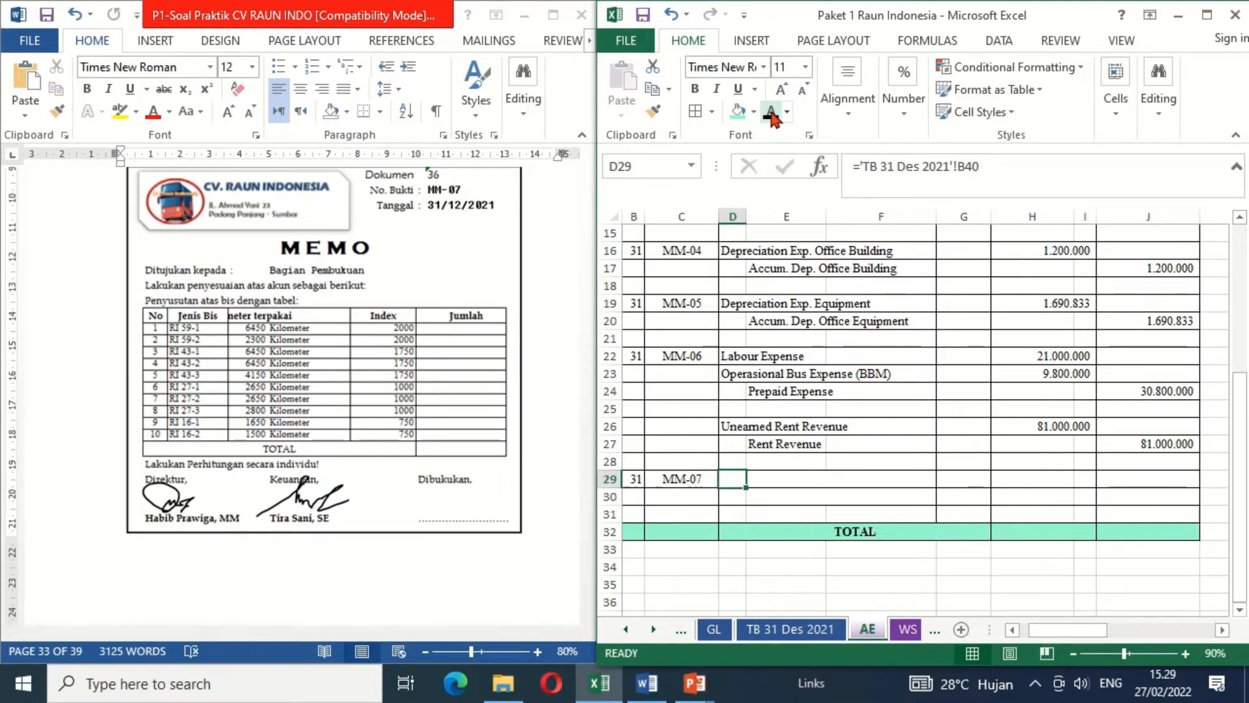
pyautogui.click(772, 112)
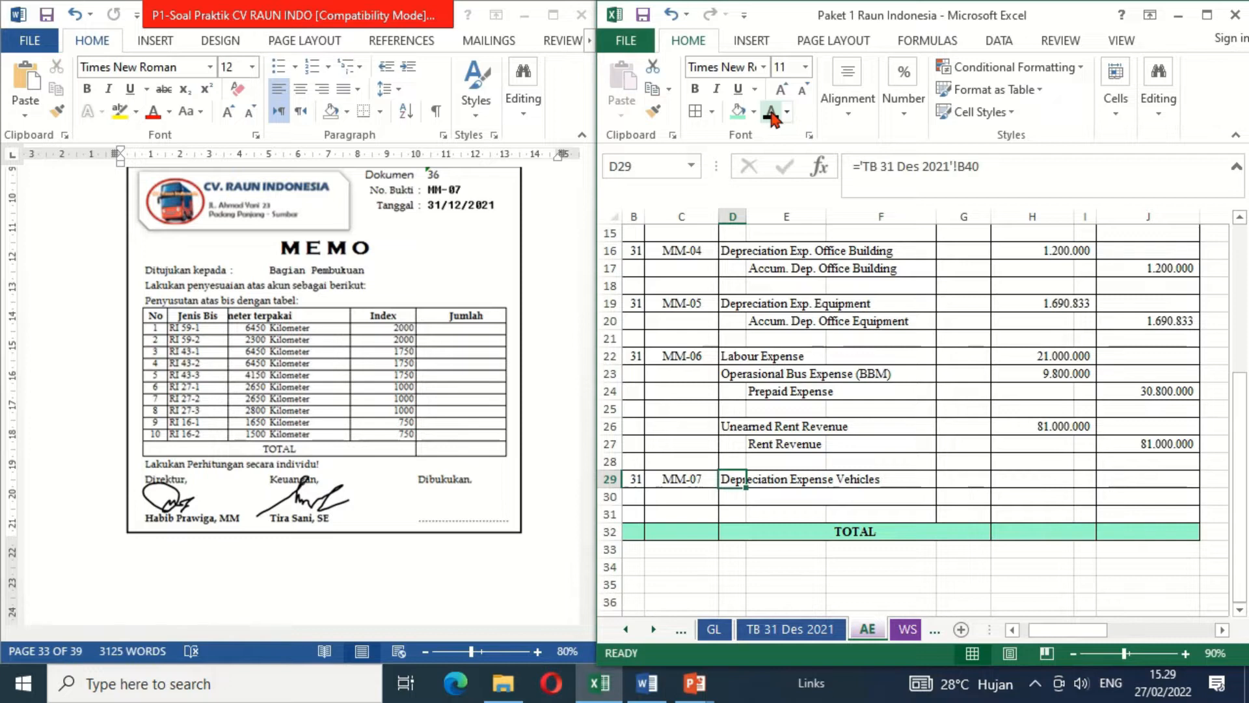
pyautogui.press('Down')
pyautogui.press('Right')
pyautogui.click(772, 114)
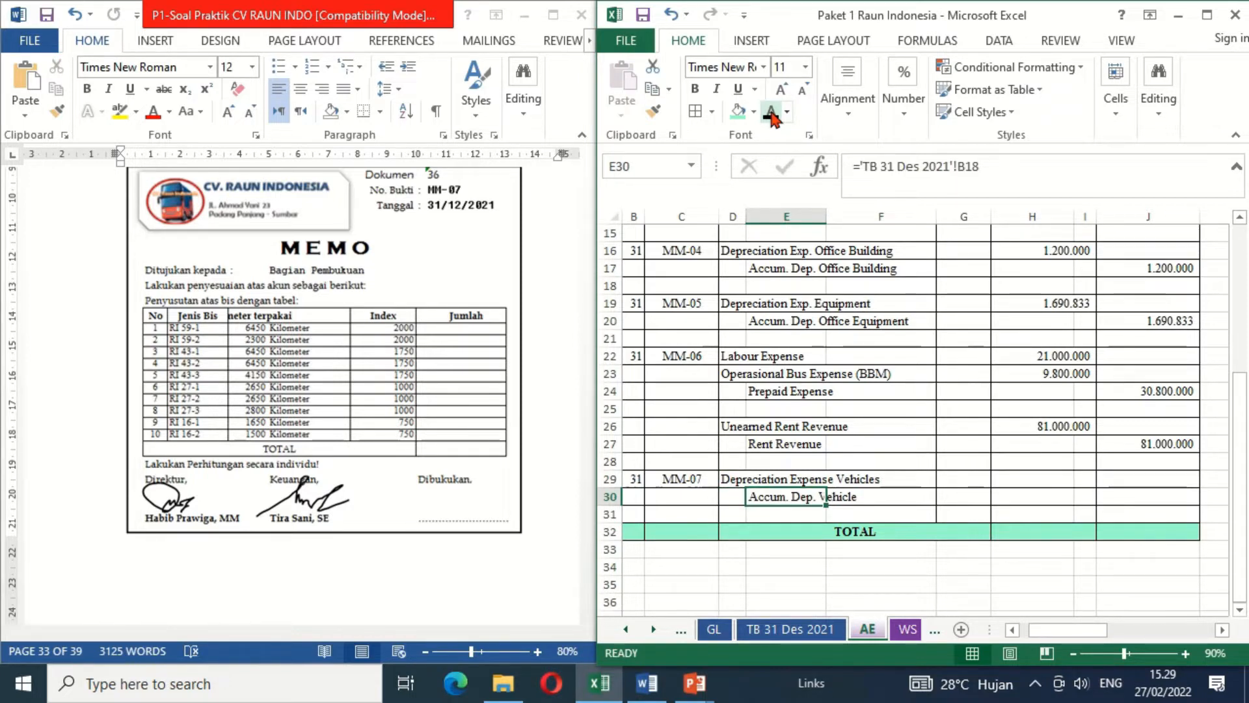
# - Link the Depreciation Expense Vehicles debit in H29 to the total bus depreciation with =P35
pyautogui.click(1029, 477)
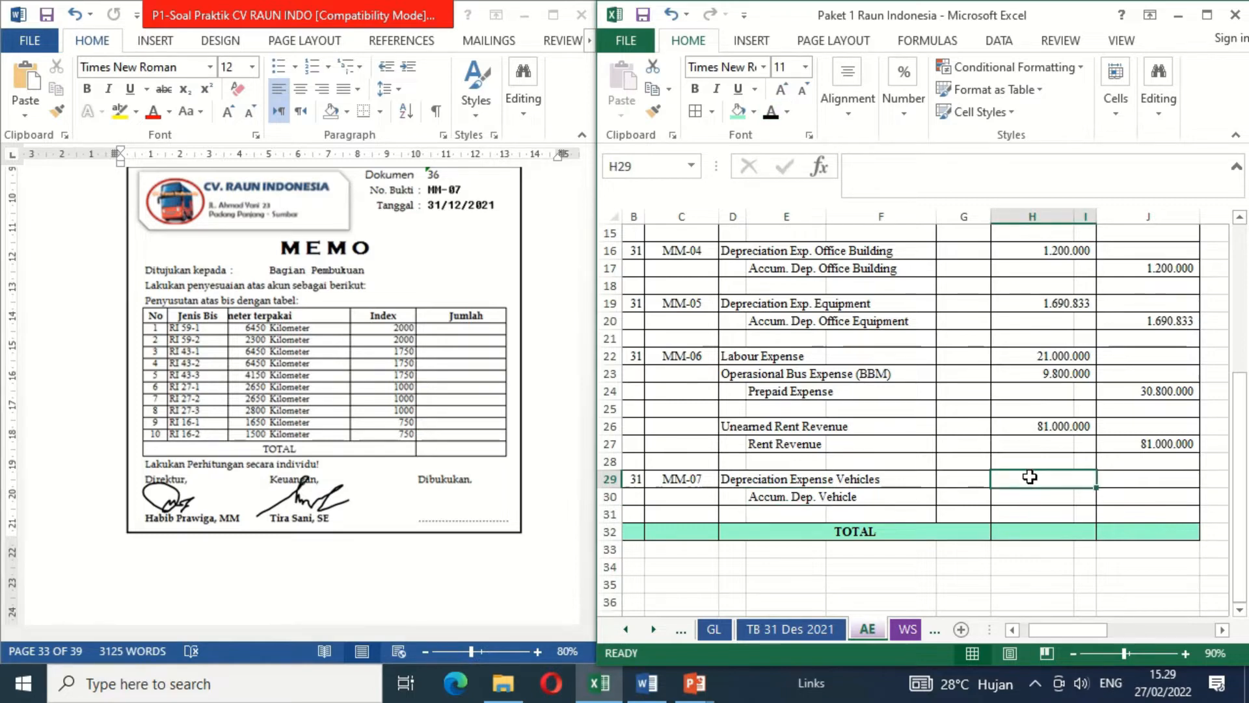
pyautogui.write('=')
pyautogui.press('Right')
pyautogui.press('Right')
pyautogui.press('Right')
pyautogui.press('Right')
pyautogui.press('Right')
pyautogui.press('Right')
pyautogui.press('Right')
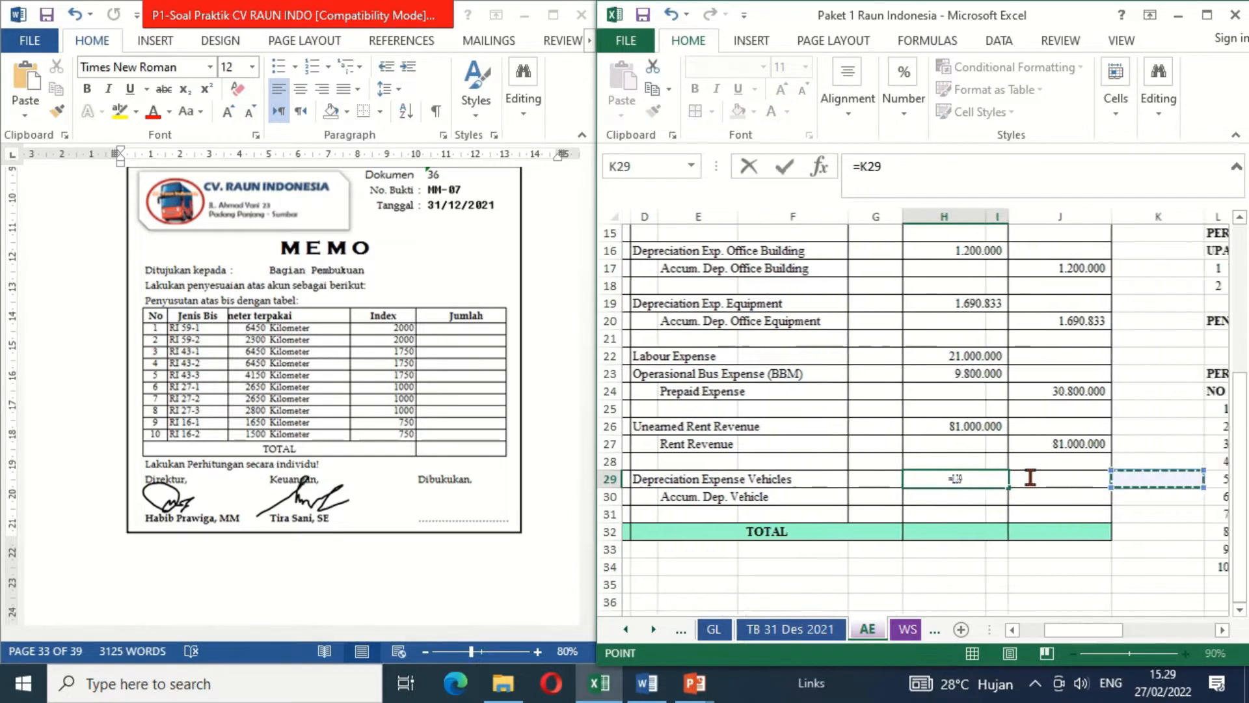
pyautogui.press('Right')
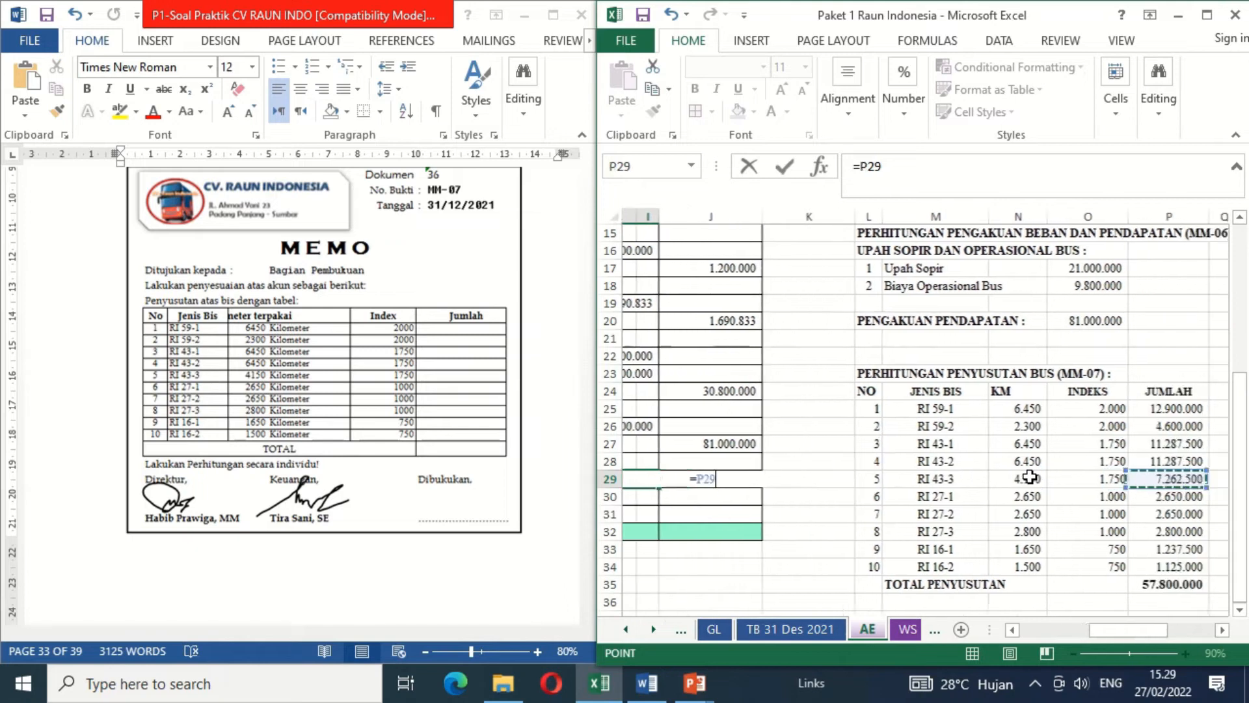
pyautogui.press('Down')
pyautogui.press('Down')
pyautogui.press('Down')
pyautogui.press('Down')
pyautogui.press('Down')
pyautogui.press('Down')
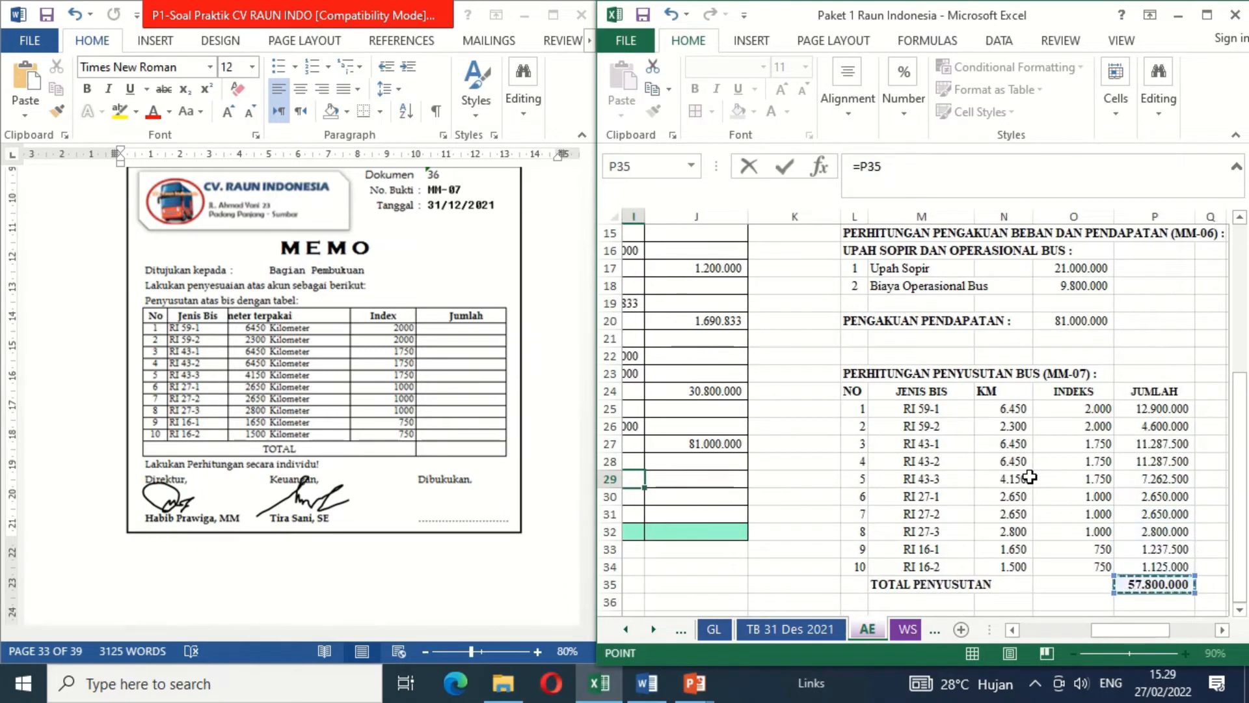
pyautogui.press('Return')
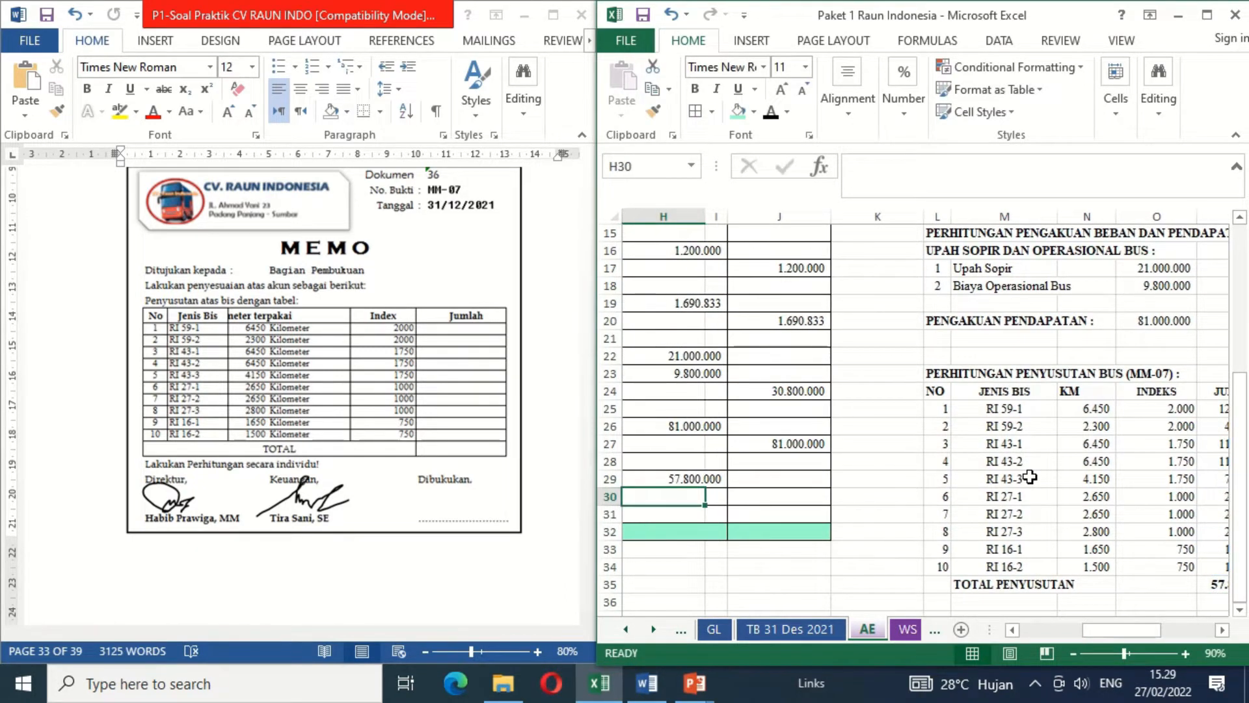
# - Link the Accum. Dep. Vehicle credit in J30 to the vehicle depreciation debit with =H29
pyautogui.press('Right')
pyautogui.press('Right')
pyautogui.write('=')
pyautogui.press('Up')
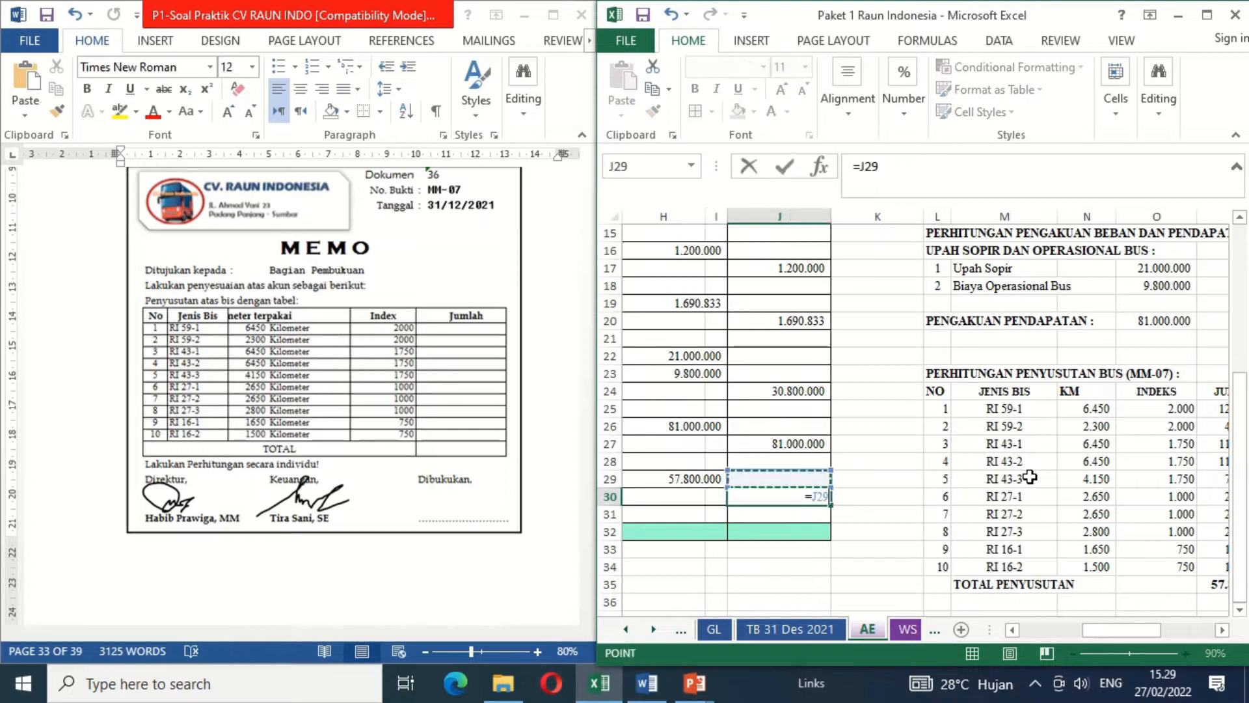
pyautogui.press('Left')
pyautogui.press('Left')
pyautogui.press('Return')
pyautogui.press('Home')
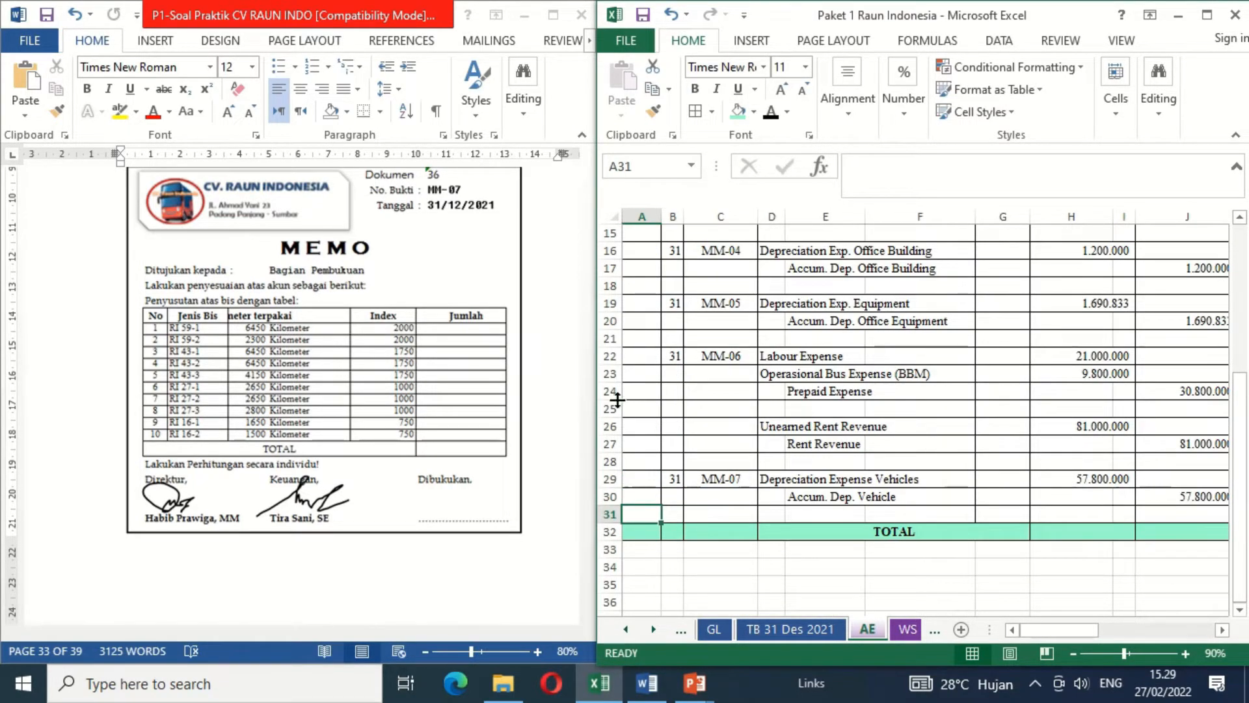
# - Sign memo MM-07 in the Word document by deleting the blank cover over its Dibukukan signature
pyautogui.click(459, 497)
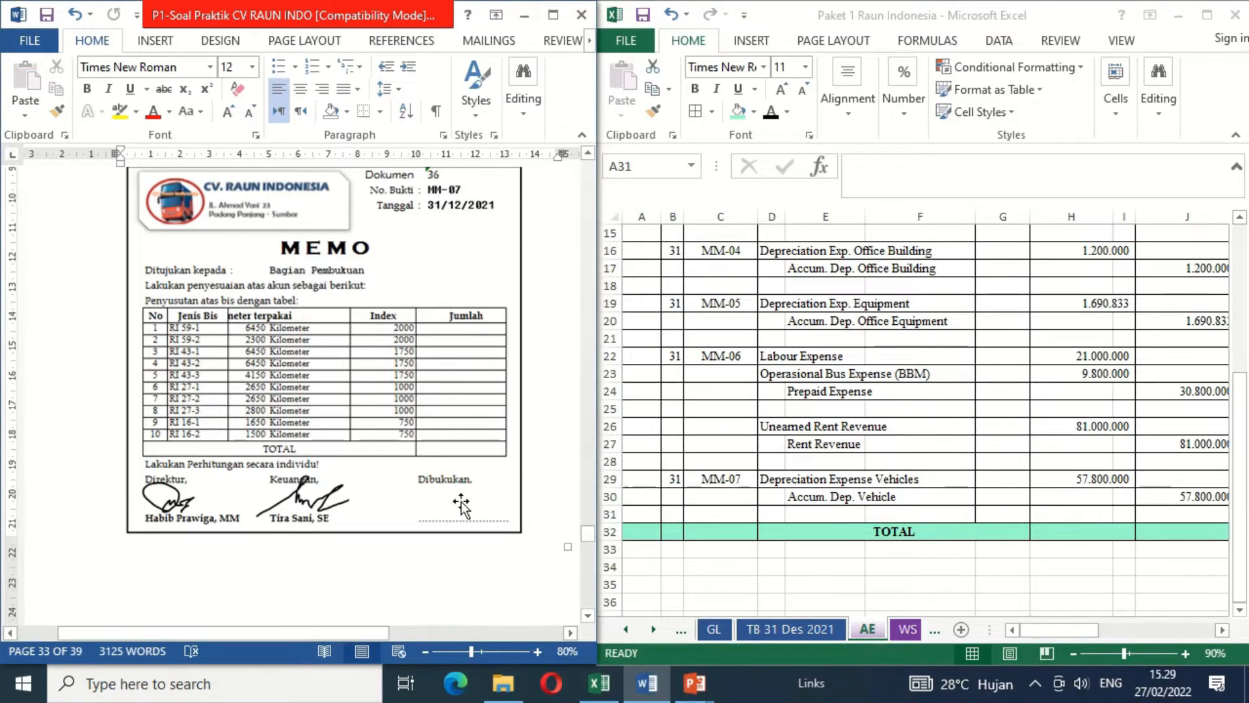
pyautogui.click(718, 531)
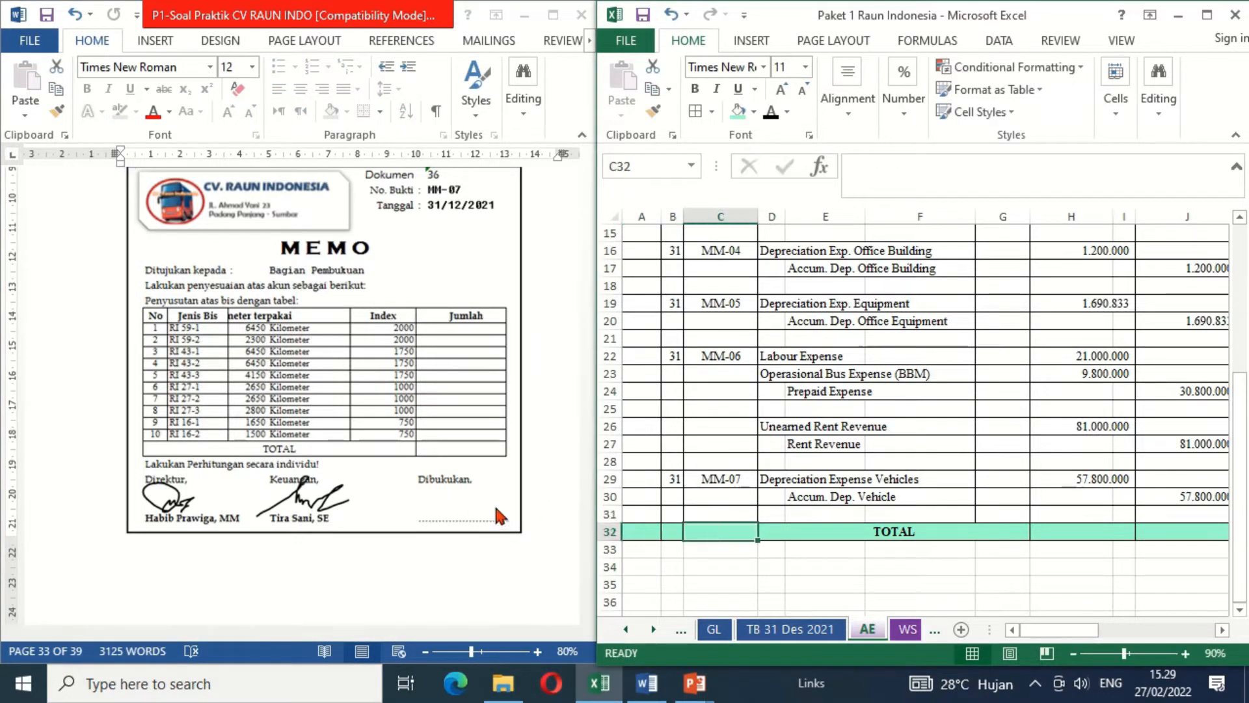
pyautogui.click(466, 497)
pyautogui.press('Delete')
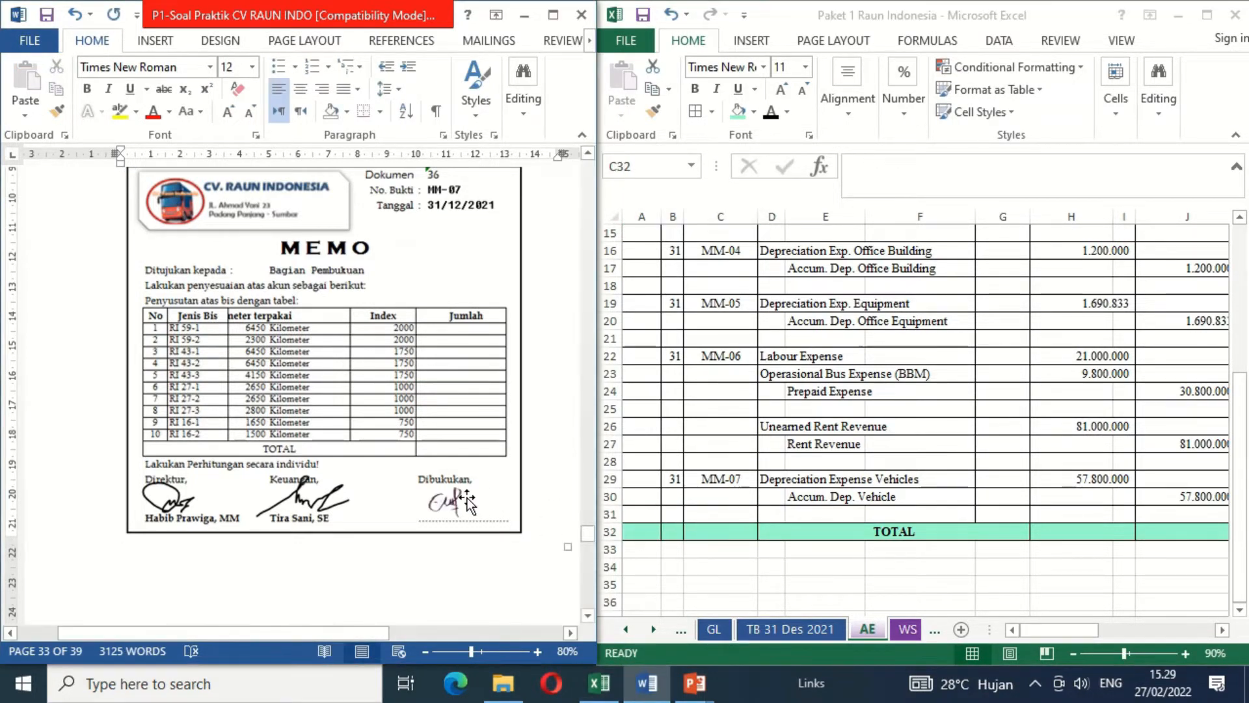
# - Total the debit column of the adjusting entries in H32 of the AE sheet with =SUM(H6:I31)
pyautogui.click(594, 585)
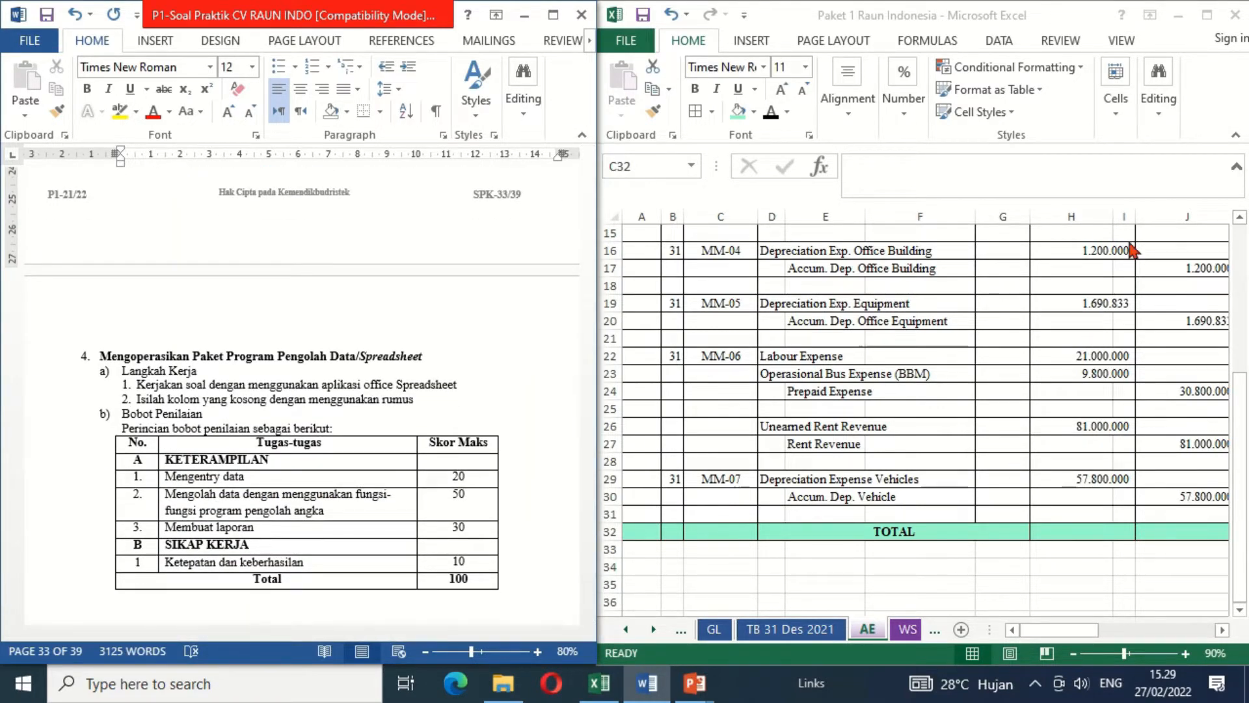
pyautogui.click(1080, 539)
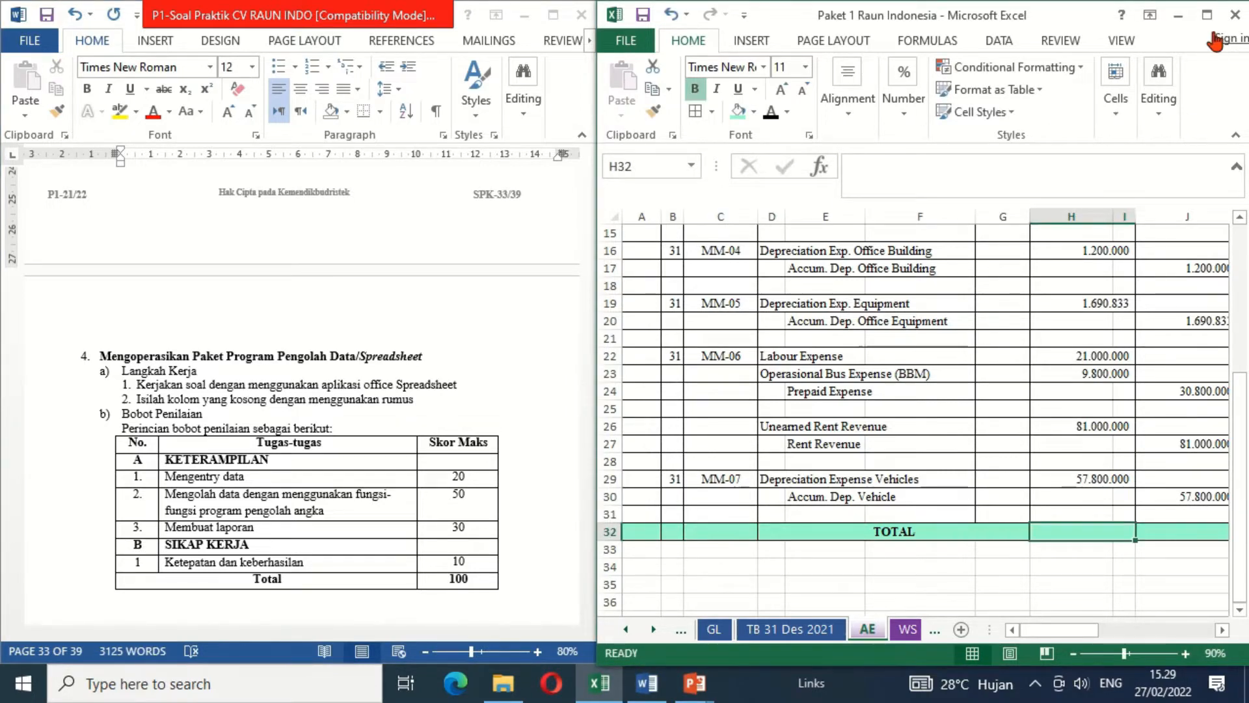
pyautogui.click(1207, 14)
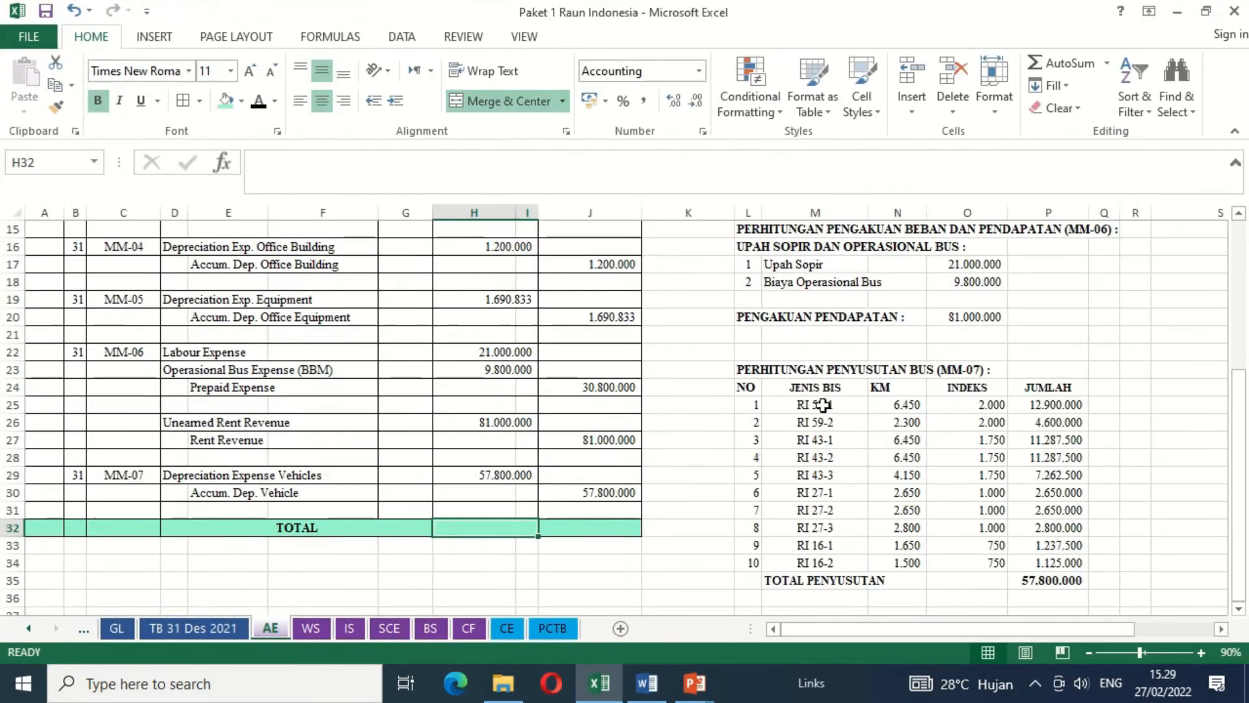
pyautogui.write('=SU')
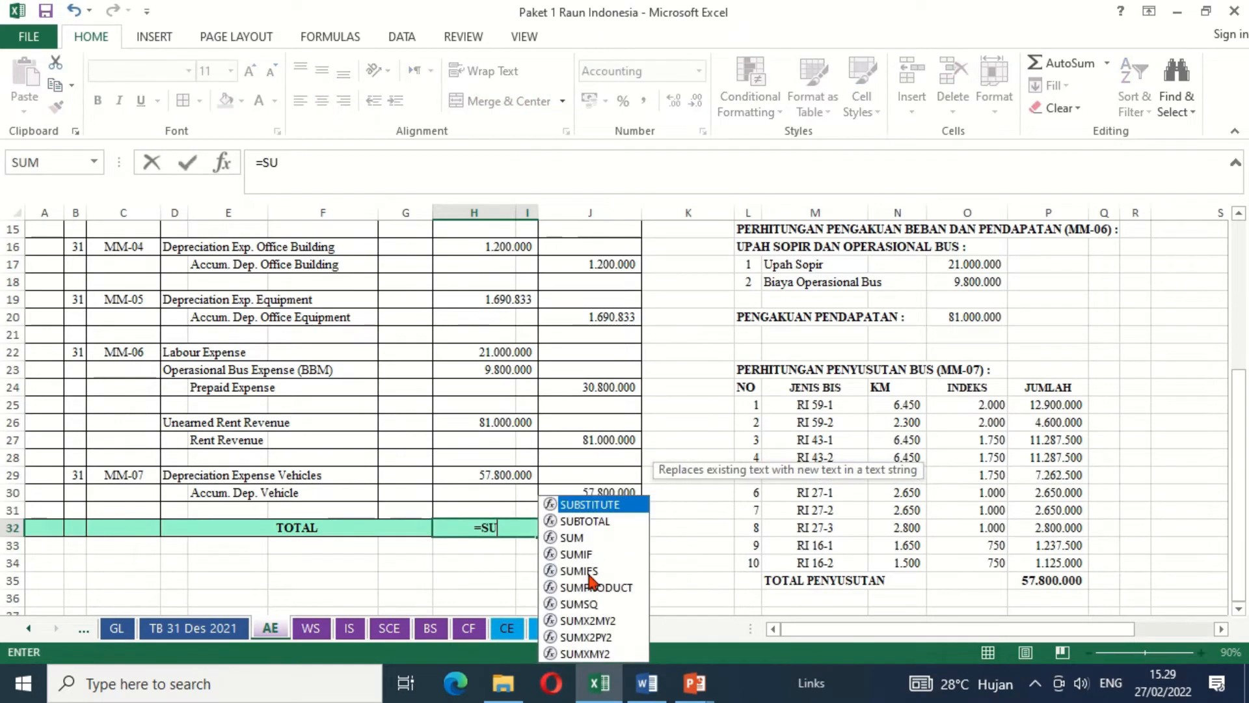
pyautogui.write('M(')
pyautogui.press('Up')
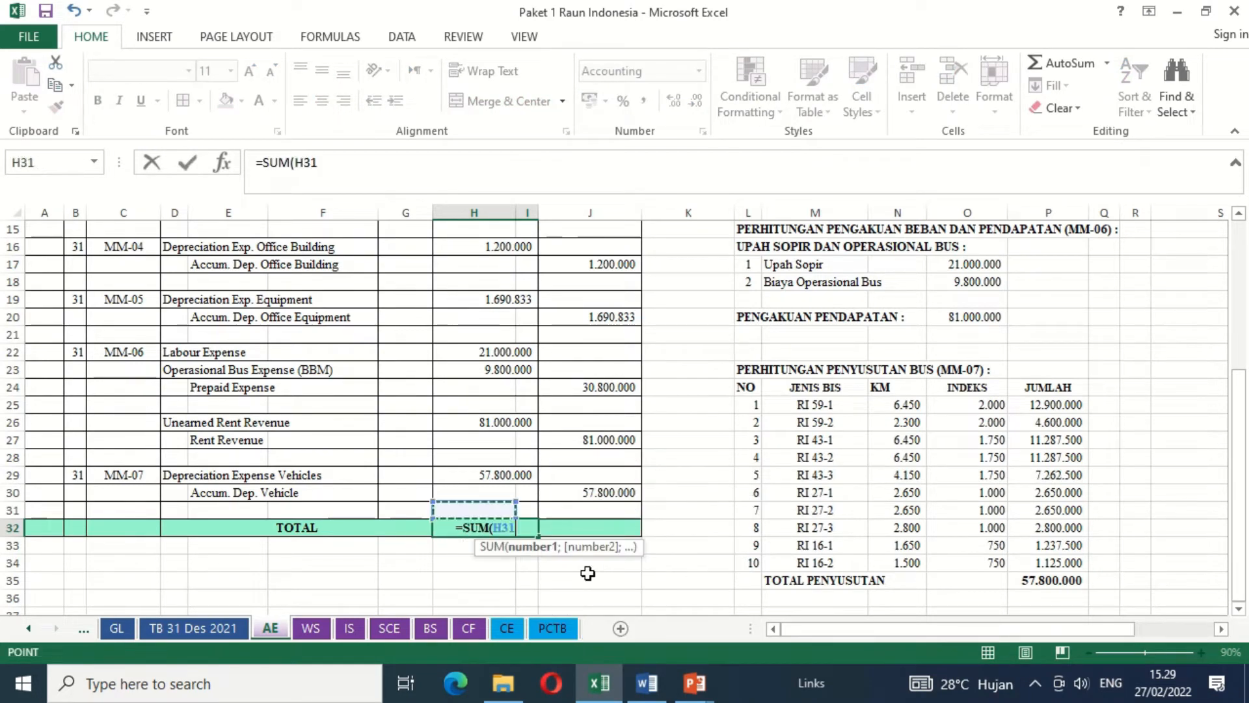
pyautogui.hotkey('shift', 'Up')
pyautogui.hotkey('shift', 'Up')
pyautogui.hotkey('shift', 'Up')
pyautogui.hotkey('shift', 'Up')
pyautogui.hotkey('shift', 'Up')
pyautogui.hotkey('shift', 'Up')
pyautogui.hotkey('shift', 'Up')
pyautogui.hotkey('shift', 'Up')
pyautogui.hotkey('shift', 'Up')
pyautogui.hotkey('shift', 'Up')
pyautogui.hotkey('shift', 'Up')
pyautogui.hotkey('shift', 'Up')
pyautogui.hotkey('shift', 'Up')
pyautogui.hotkey('shift', 'Up')
pyautogui.hotkey('shift', 'Up')
pyautogui.hotkey('shift', 'Up')
pyautogui.hotkey('shift', 'Up')
pyautogui.hotkey('shift', 'Up')
pyautogui.hotkey('shift', 'Up')
pyautogui.hotkey('shift', 'Up')
pyautogui.hotkey('shift', 'Up')
pyautogui.hotkey('shift', 'Up')
pyautogui.hotkey('shift', 'Up')
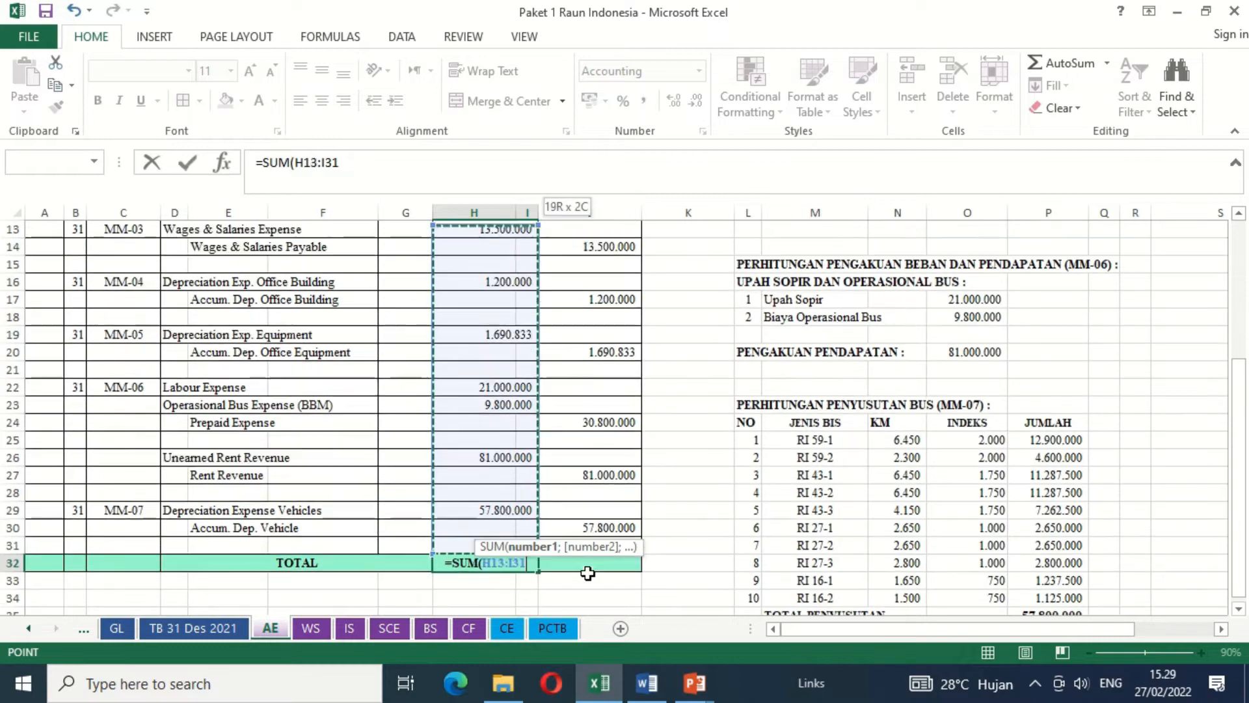
pyautogui.hotkey('shift', 'Down')
pyautogui.hotkey('shift', 'Down')
pyautogui.hotkey('shift', 'Down')
pyautogui.hotkey('shift', 'Down')
pyautogui.hotkey('shift', 'Down')
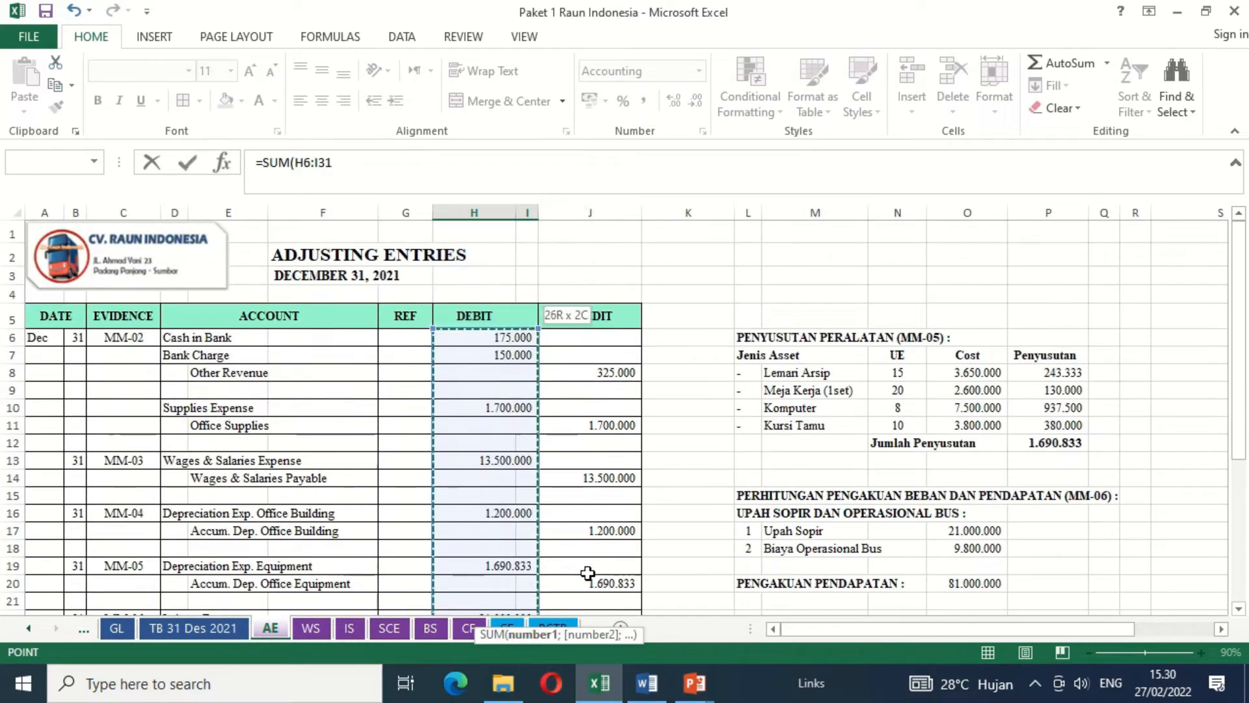
pyautogui.press('Return')
# - Total the credit column of the adjusting entries in J32 with a SUM of the credit amounts down to J31
pyautogui.click(588, 576)
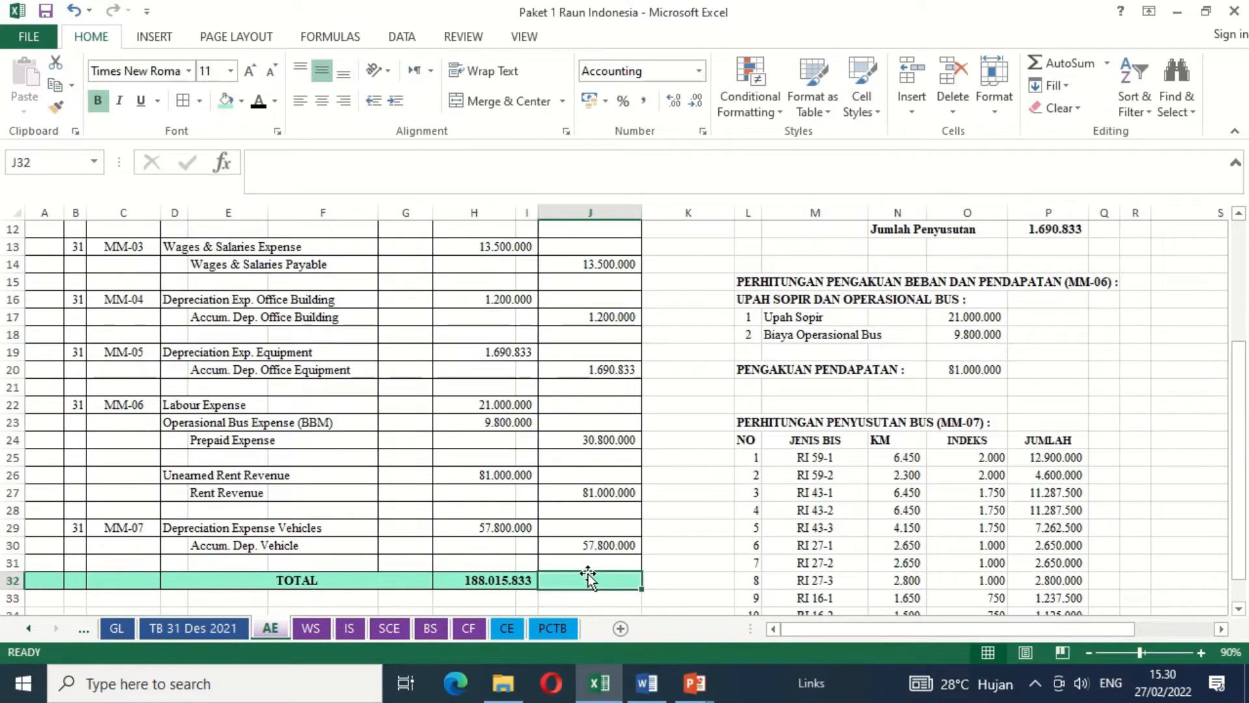
pyautogui.write('=SUM(')
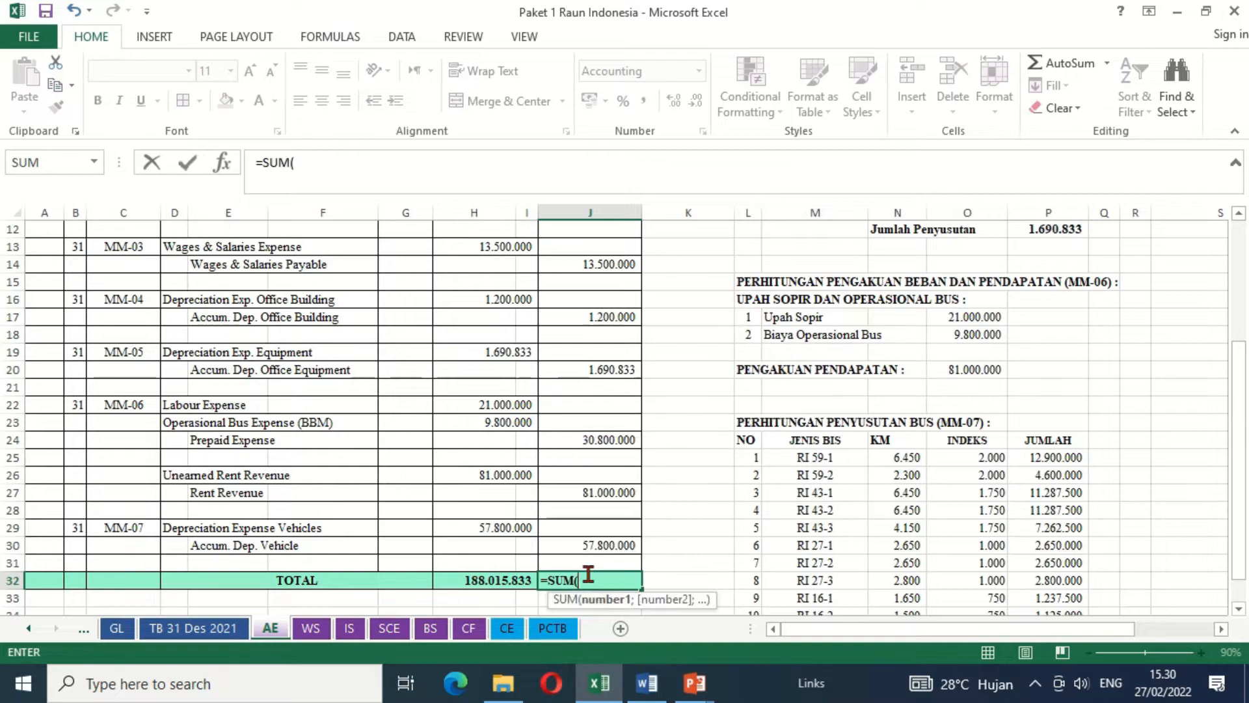
pyautogui.press('Up')
pyautogui.hotkey('shift', 'Up')
pyautogui.hotkey('shift', 'Up')
pyautogui.hotkey('shift', 'Up')
pyautogui.hotkey('shift', 'Up')
pyautogui.hotkey('shift', 'Up')
pyautogui.hotkey('shift', 'Up')
pyautogui.hotkey('shift', 'Up')
pyautogui.hotkey('shift', 'Up')
pyautogui.hotkey('shift', 'Up')
pyautogui.hotkey('shift', 'Up')
pyautogui.hotkey('shift', 'Up')
pyautogui.hotkey('shift', 'Up')
pyautogui.hotkey('shift', 'Up')
pyautogui.hotkey('shift', 'Up')
pyautogui.hotkey('shift', 'Up')
pyautogui.hotkey('shift', 'Up')
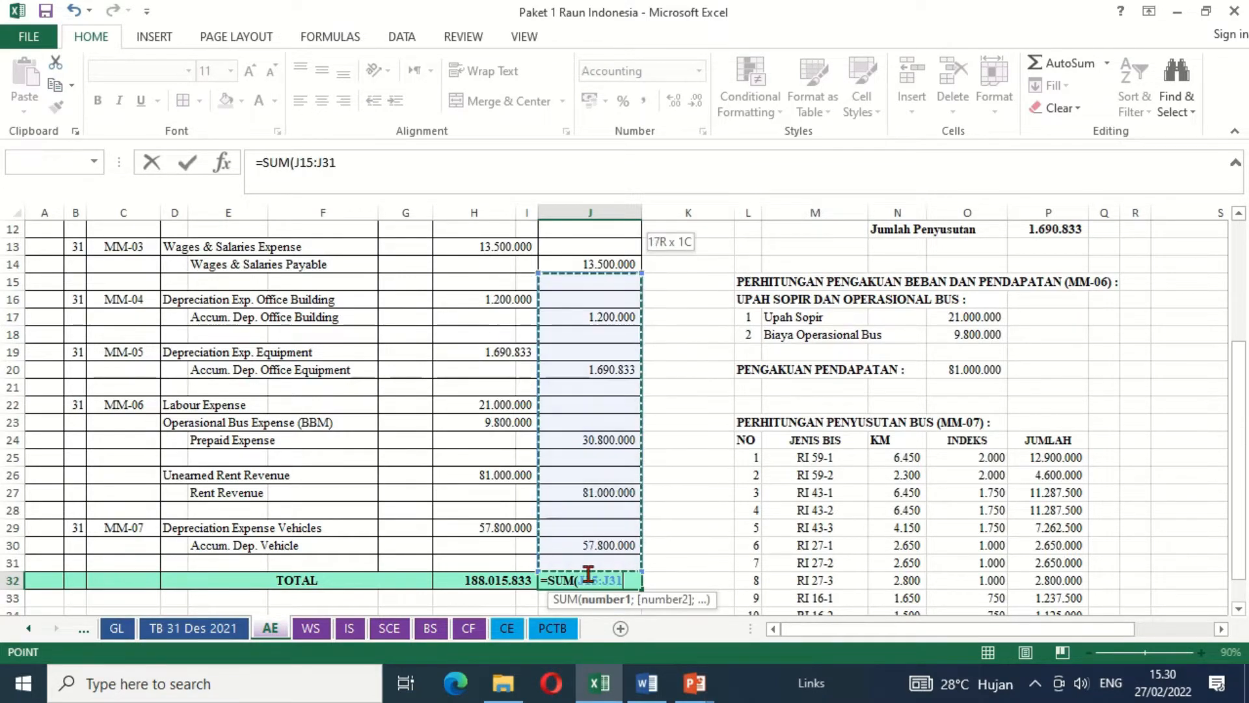
pyautogui.hotkey('shift', 'Up')
pyautogui.hotkey('shift', 'Up')
pyautogui.hotkey('shift', 'Up')
pyautogui.hotkey('shift', 'Up')
pyautogui.hotkey('shift', 'Up')
pyautogui.hotkey('shift', 'Up')
pyautogui.hotkey('shift', 'Up')
pyautogui.hotkey('shift', 'Up')
pyautogui.hotkey('shift', 'Up')
pyautogui.hotkey('shift', 'Up')
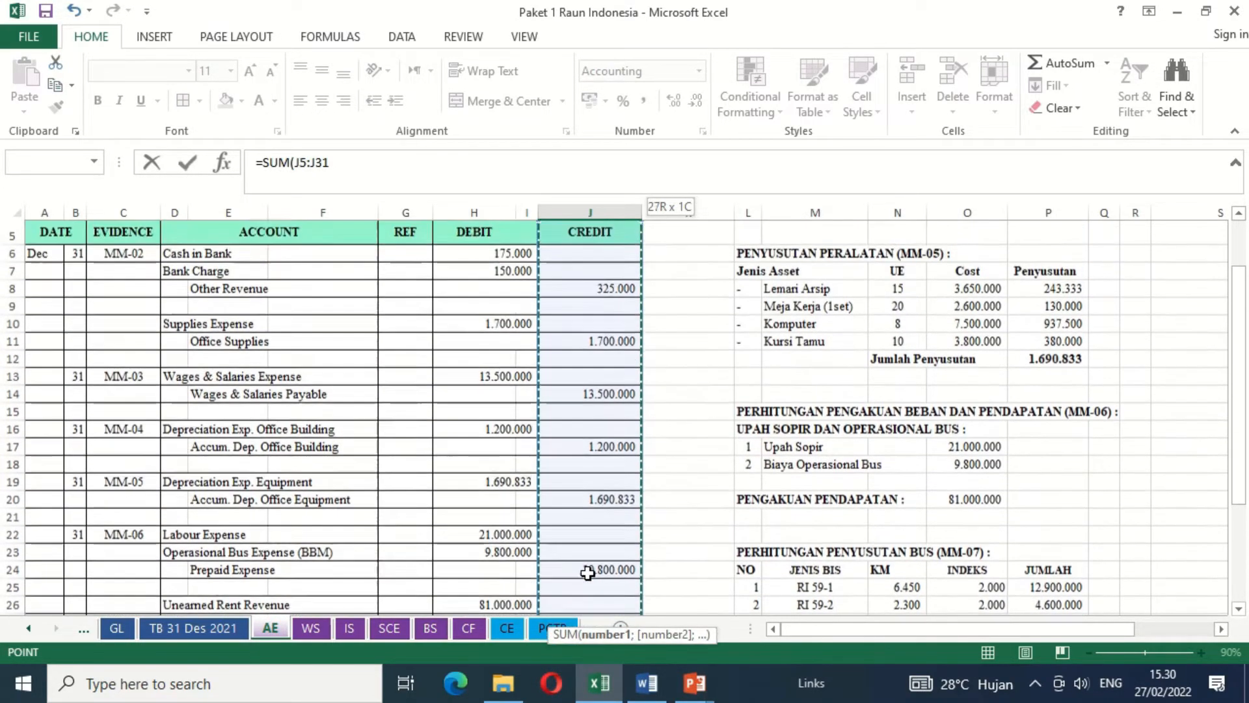
pyautogui.press('Return')
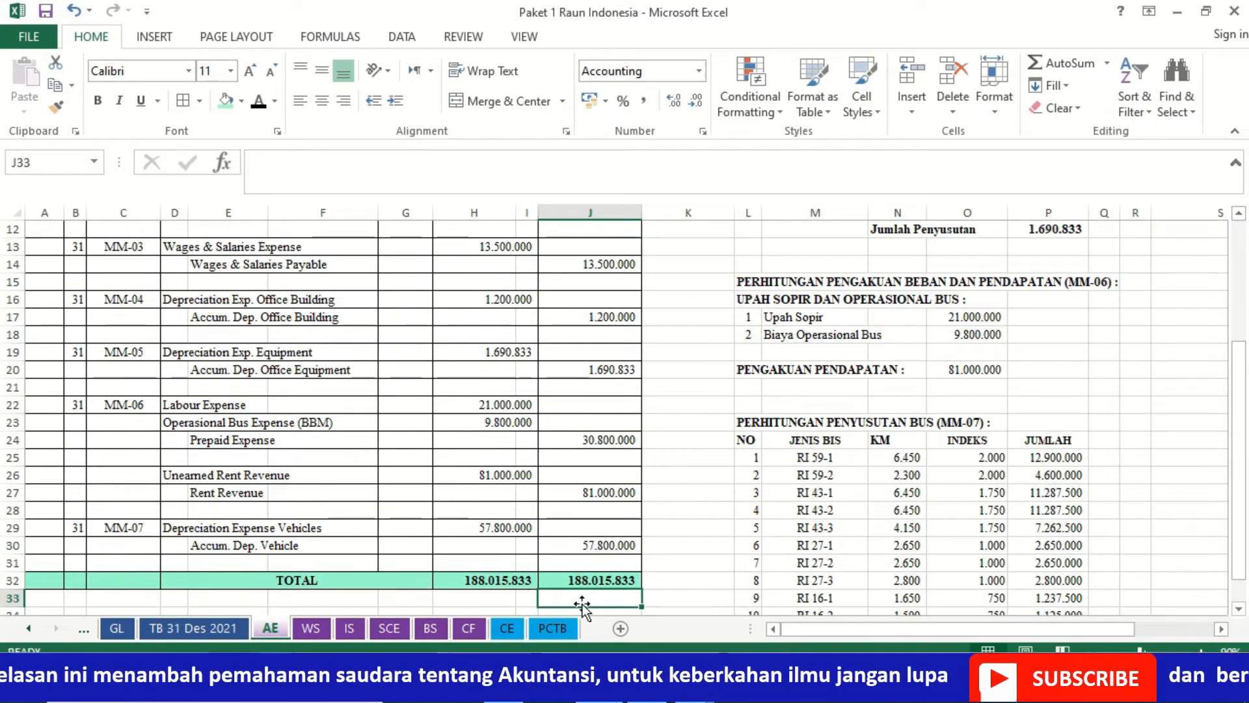
# - Review the completed adjusting entries from MM-02 through MM-07 in the AE sheet
pyautogui.click(467, 545)
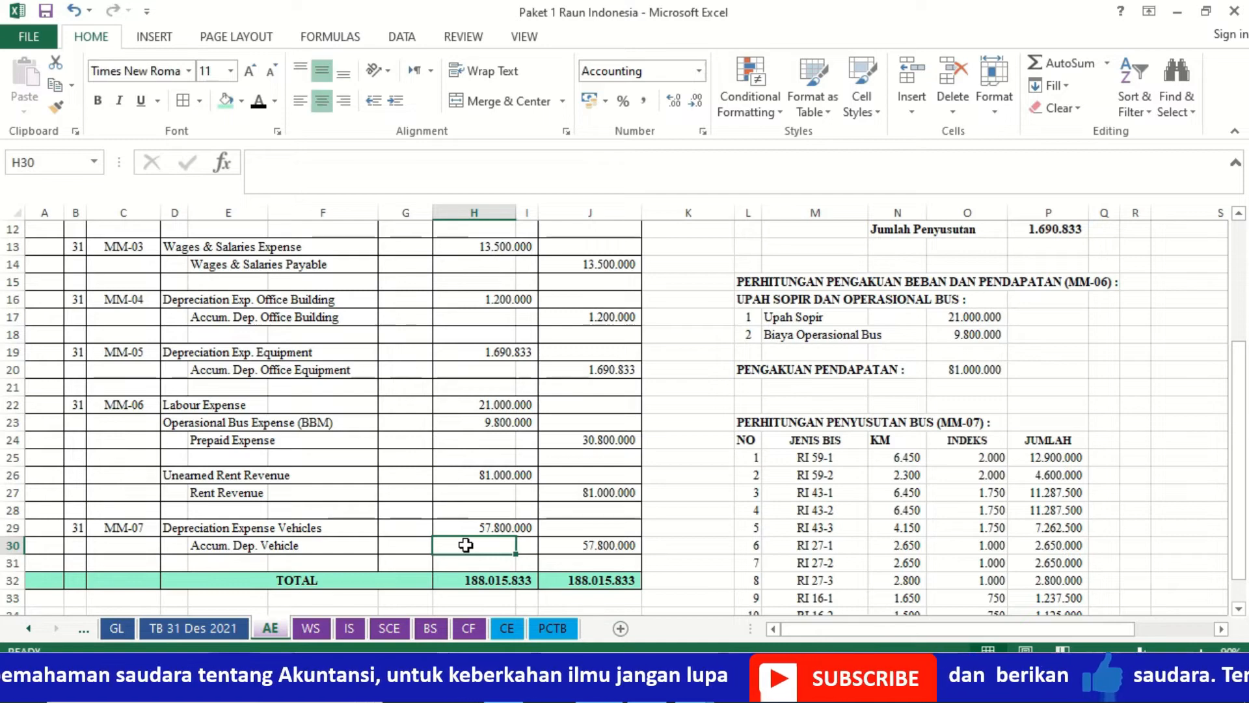
pyautogui.press('Up')
pyautogui.press('Up')
pyautogui.press('Up')
pyautogui.press('Up')
pyautogui.press('Up')
pyautogui.press('Up')
pyautogui.press('Up')
pyautogui.press('Up')
pyautogui.press('Up')
pyautogui.press('Up')
pyautogui.press('Up')
pyautogui.press('Up')
pyautogui.press('Up')
pyautogui.press('Up')
pyautogui.press('Up')
pyautogui.press('Up')
pyautogui.press('Up')
pyautogui.press('Up')
pyautogui.press('Up')
pyautogui.press('Up')
pyautogui.press('Up')
pyautogui.press('Up')
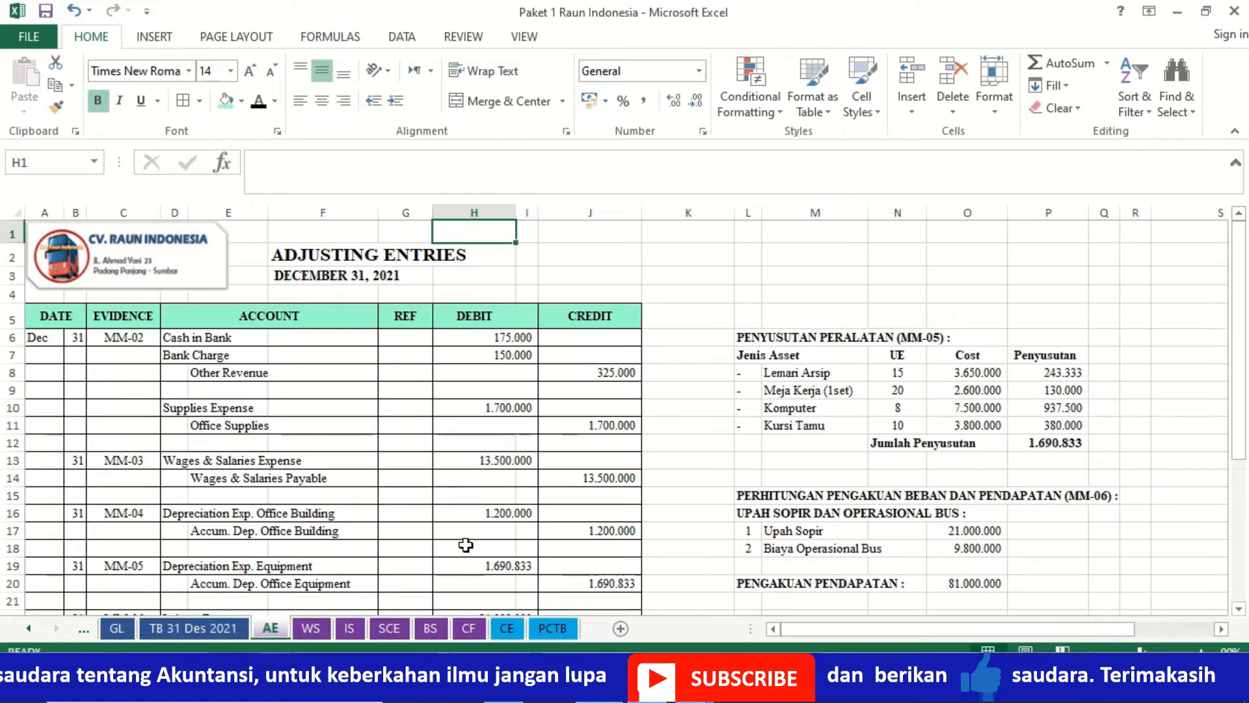
pyautogui.press('Down')
pyautogui.press('Down')
pyautogui.press('Down')
pyautogui.press('Down')
pyautogui.press('Down')
pyautogui.press('Down')
pyautogui.press('Down')
pyautogui.press('Down')
pyautogui.press('Down')
pyautogui.press('Down')
pyautogui.press('Down')
pyautogui.press('Down')
pyautogui.press('Down')
pyautogui.press('Down')
pyautogui.press('Down')
pyautogui.press('Down')
pyautogui.press('Down')
pyautogui.press('Down')
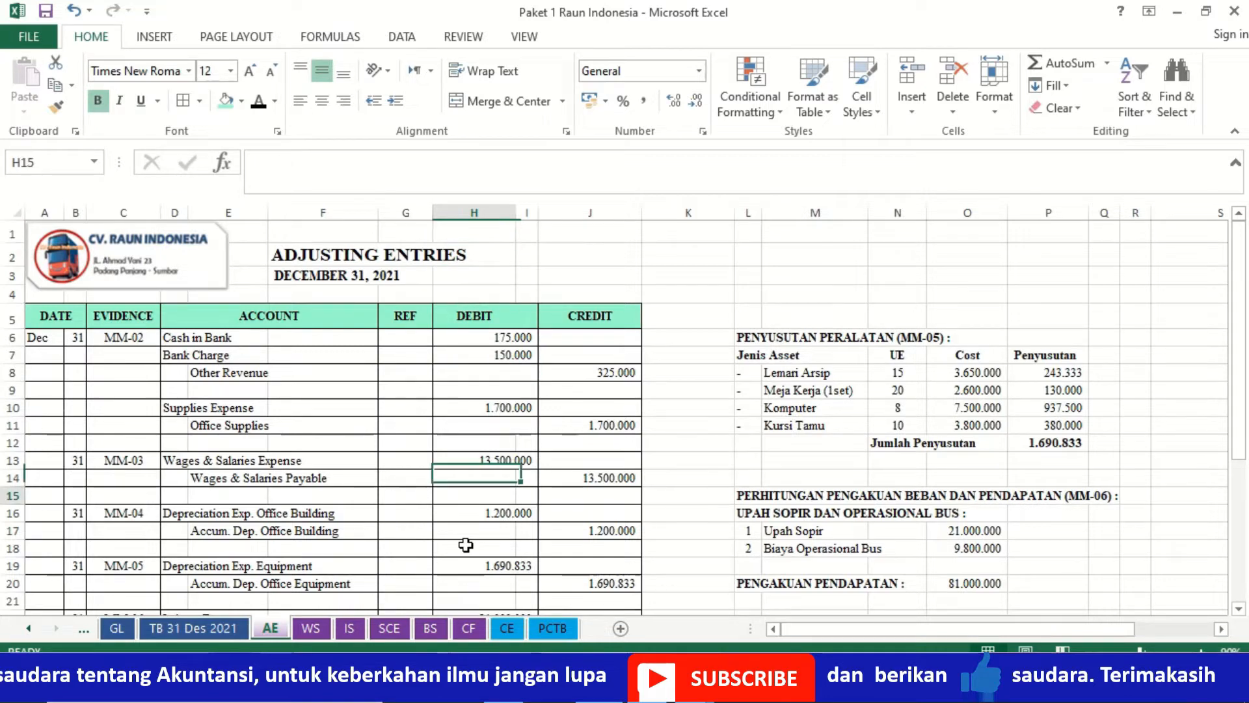
pyautogui.press('Down')
pyautogui.press('Down')
pyautogui.press('Down')
pyautogui.press('Down')
pyautogui.press('Down')
pyautogui.press('Down')
pyautogui.press('Down')
pyautogui.press('Down')
pyautogui.press('Down')
pyautogui.press('Down')
pyautogui.press('Down')
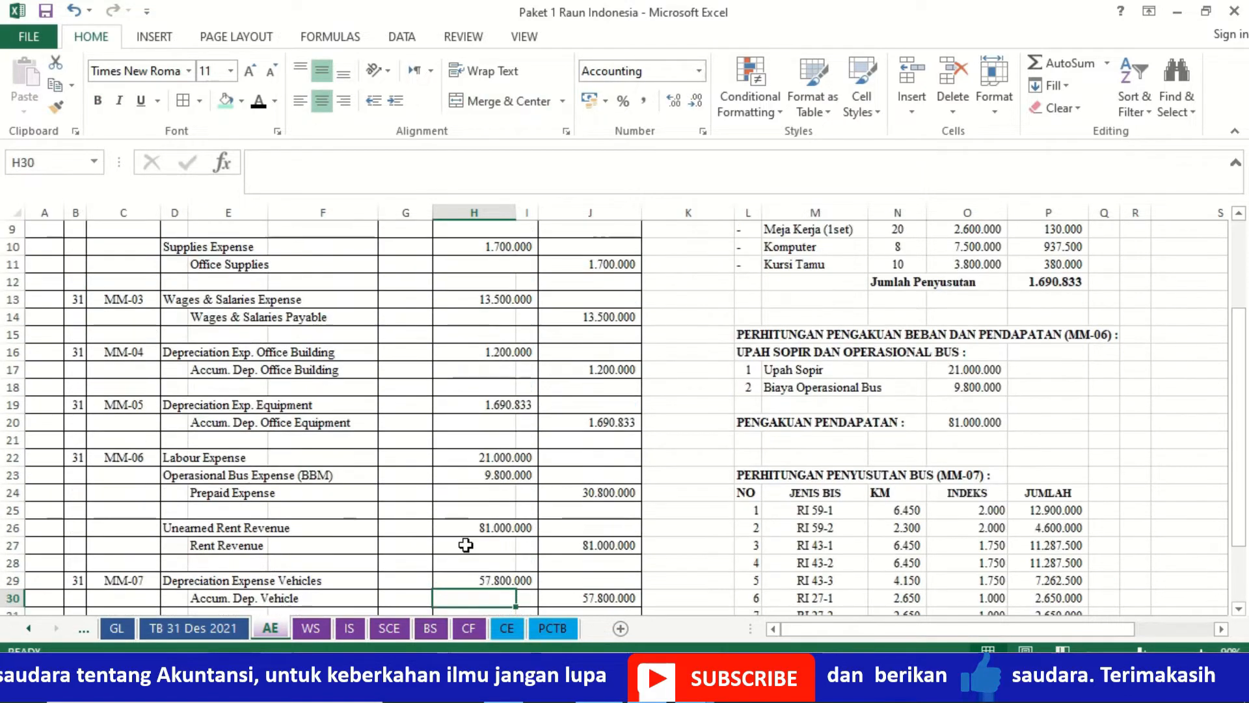
pyautogui.press('Up')
pyautogui.press('Up')
pyautogui.press('Up')
pyautogui.press('Up')
pyautogui.press('Up')
pyautogui.press('Up')
pyautogui.press('Up')
pyautogui.press('Up')
pyautogui.press('Up')
pyautogui.press('Up')
pyautogui.press('Up')
pyautogui.press('Up')
pyautogui.press('Up')
pyautogui.press('Up')
pyautogui.press('Up')
pyautogui.press('Up')
pyautogui.press('Up')
pyautogui.press('Up')
pyautogui.press('Up')
pyautogui.press('Up')
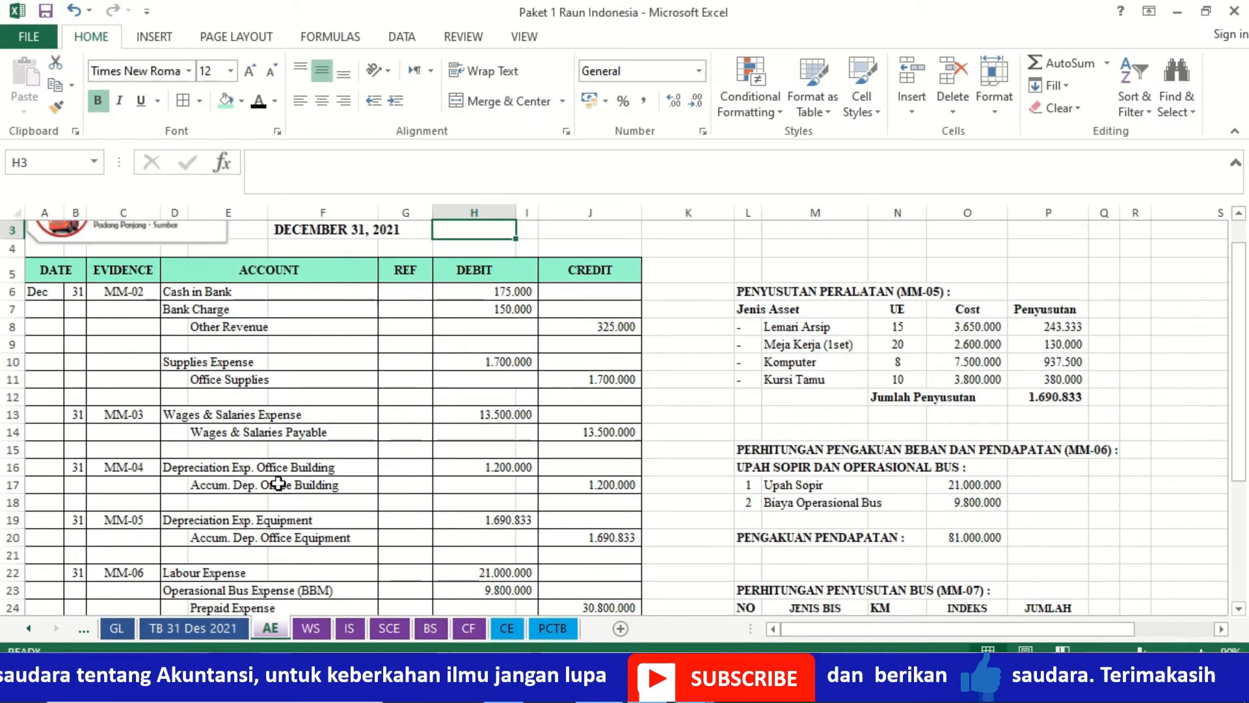
# - Look through the expense account ledgers in the GL sheet and return to the AE sheet
pyautogui.click(116, 628)
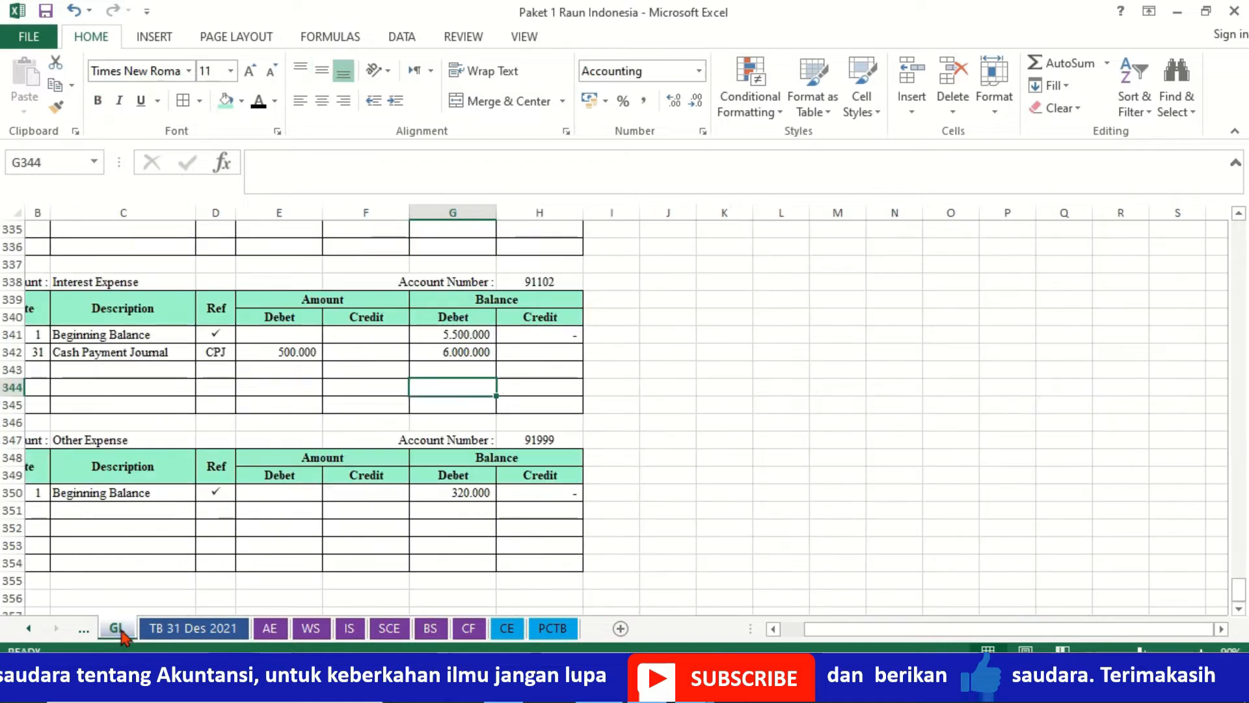
pyautogui.click(300, 400)
pyautogui.press('Up')
pyautogui.press('Up')
pyautogui.press('Up')
pyautogui.press('Up')
pyautogui.press('Up')
pyautogui.press('Up')
pyautogui.press('Up')
pyautogui.press('Up')
pyautogui.press('Up')
pyautogui.press('Up')
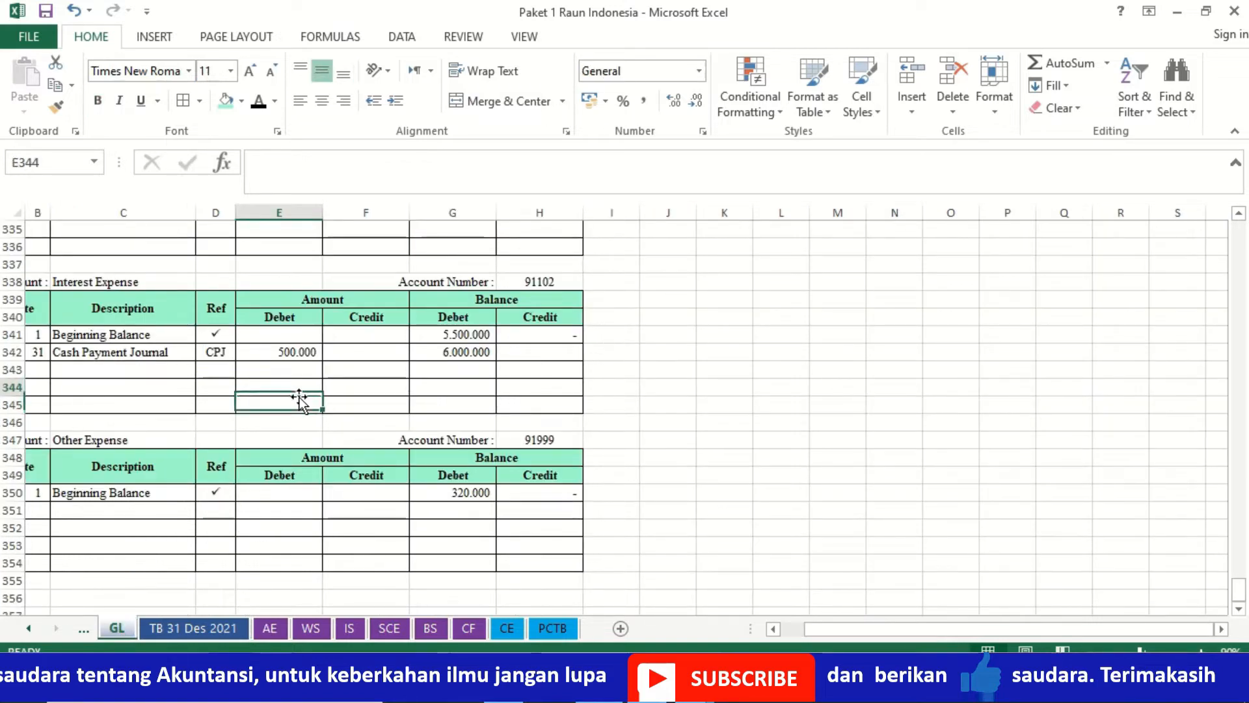
pyautogui.press('Up')
pyautogui.press('Up')
pyautogui.press('Up')
pyautogui.press('Up')
pyautogui.press('Up')
pyautogui.press('Up')
pyautogui.press('Up')
pyautogui.press('Up')
pyautogui.press('Up')
pyautogui.press('Up')
pyautogui.press('Up')
pyautogui.press('Up')
pyautogui.press('Up')
pyautogui.press('Up')
pyautogui.press('Up')
pyautogui.press('Up')
pyautogui.press('Up')
pyautogui.press('Up')
pyautogui.press('Up')
pyautogui.press('Up')
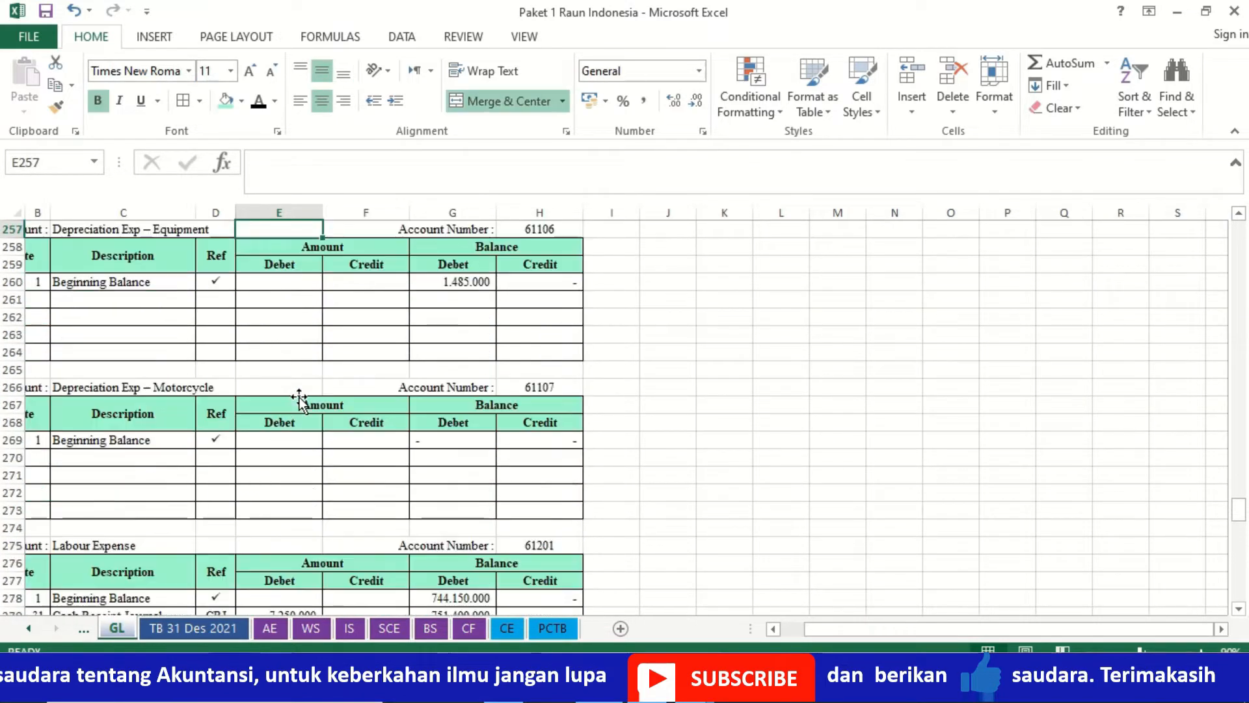
pyautogui.press('Up')
pyautogui.press('Up')
pyautogui.press('Up')
pyautogui.press('Up')
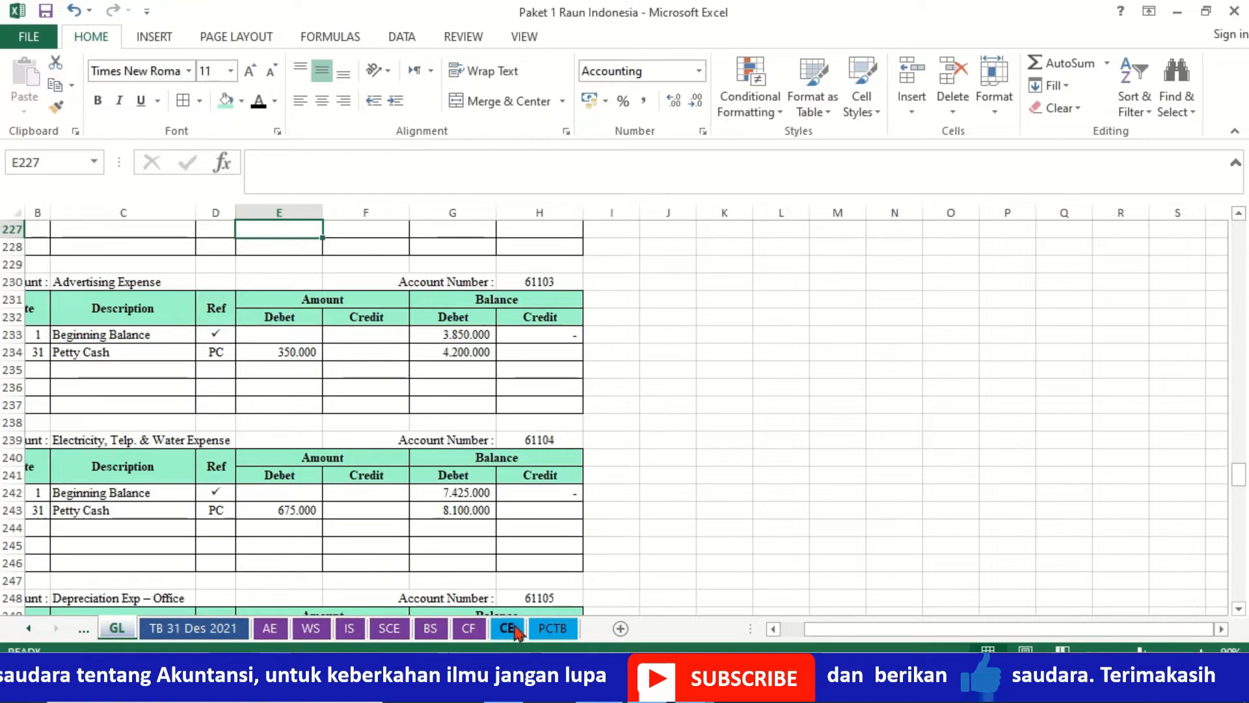
pyautogui.click(270, 627)
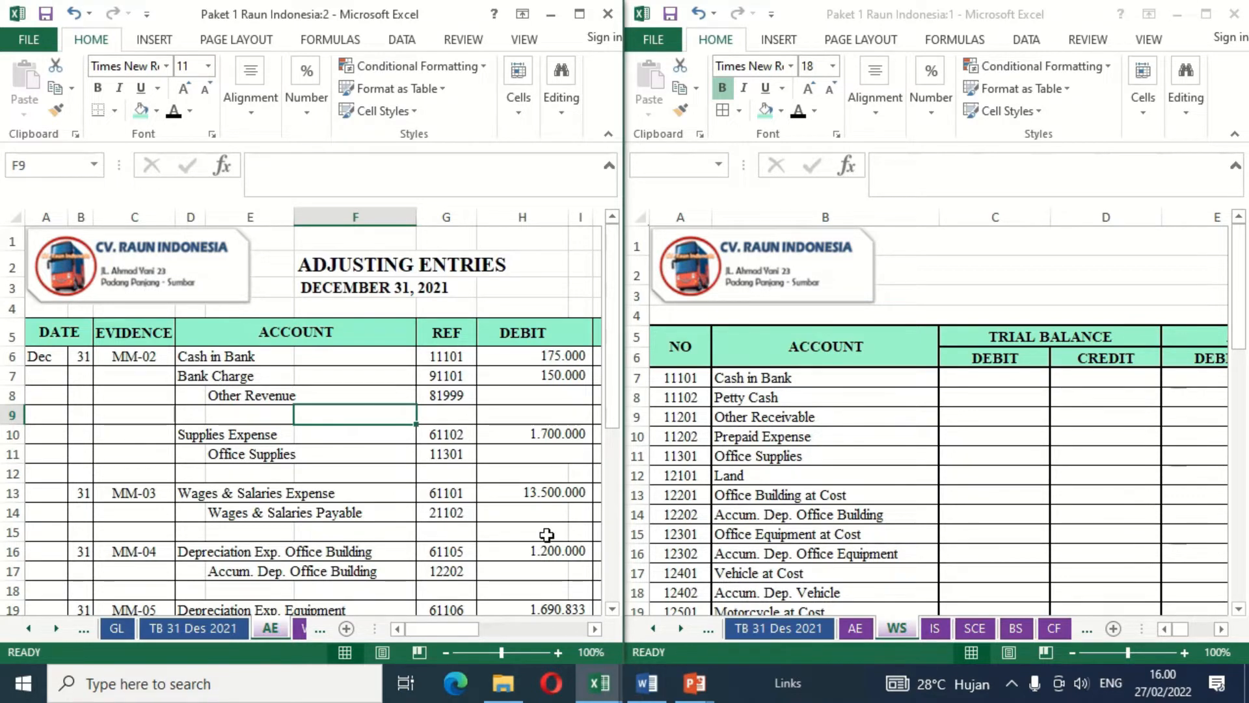
# - Maximize the window showing the WS worksheet and set its zoom to 90%, with the account columns in view
pyautogui.click(1098, 341)
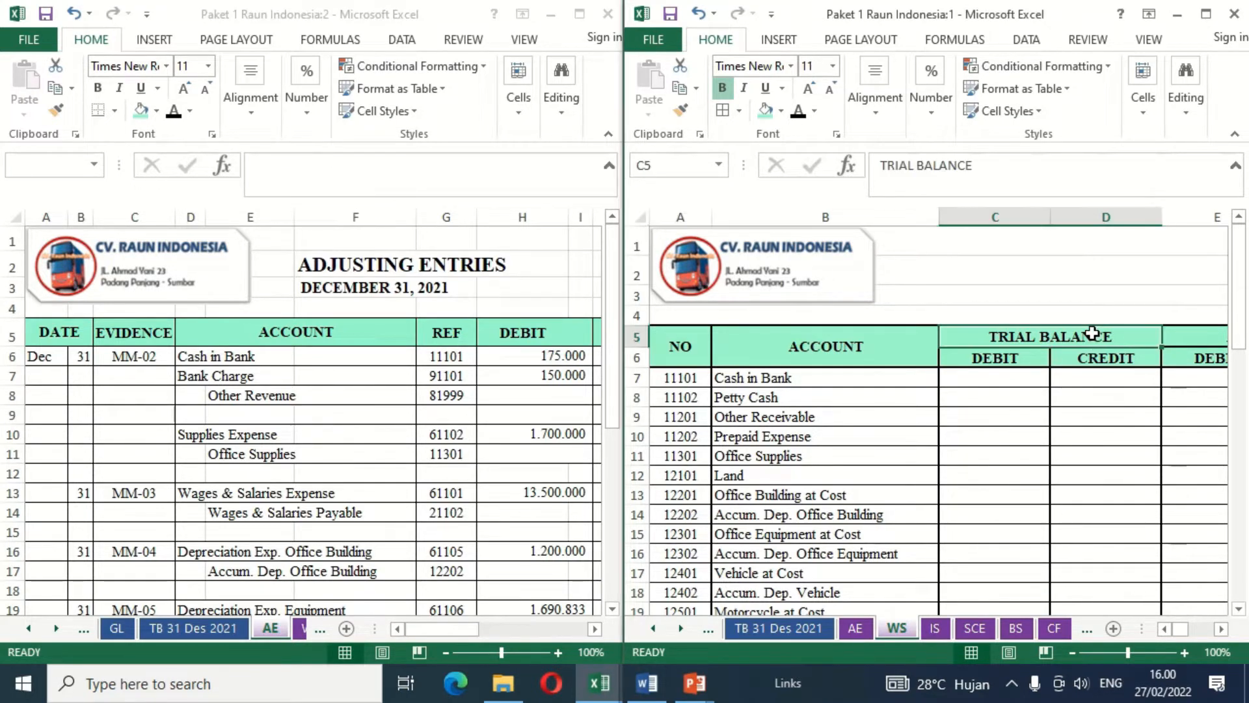
pyautogui.click(1206, 14)
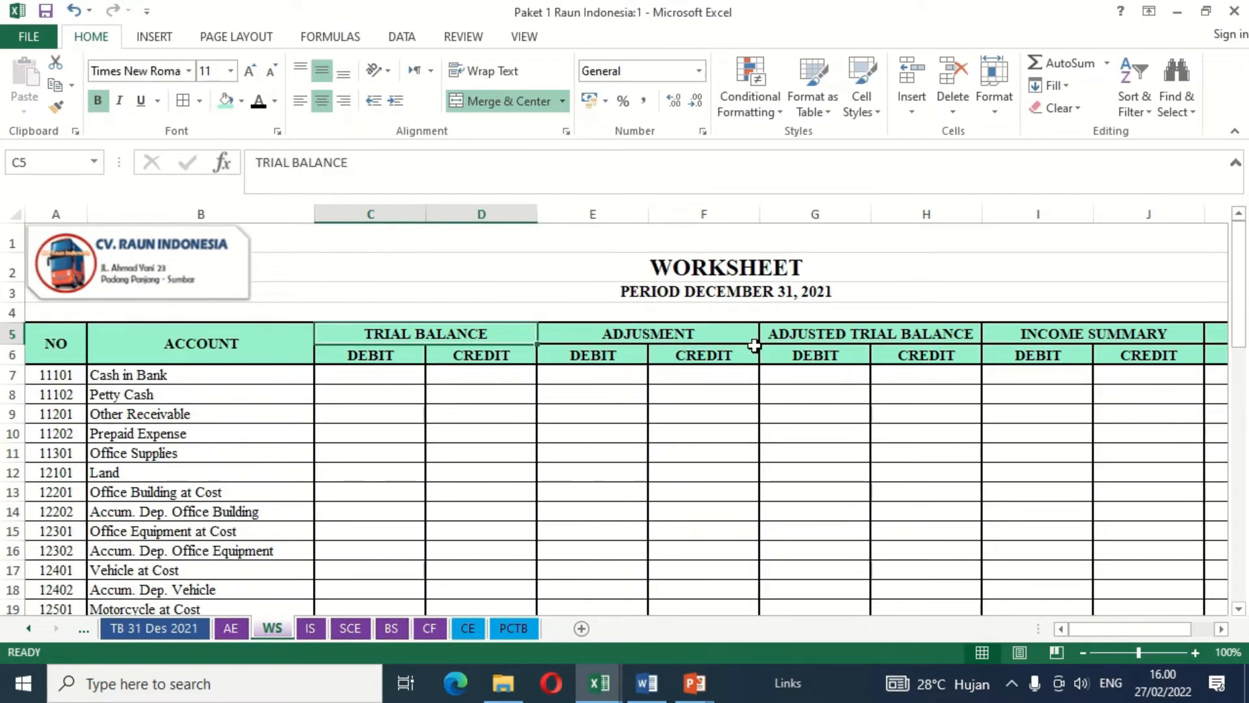
pyautogui.click(1083, 652)
pyautogui.click(1083, 652)
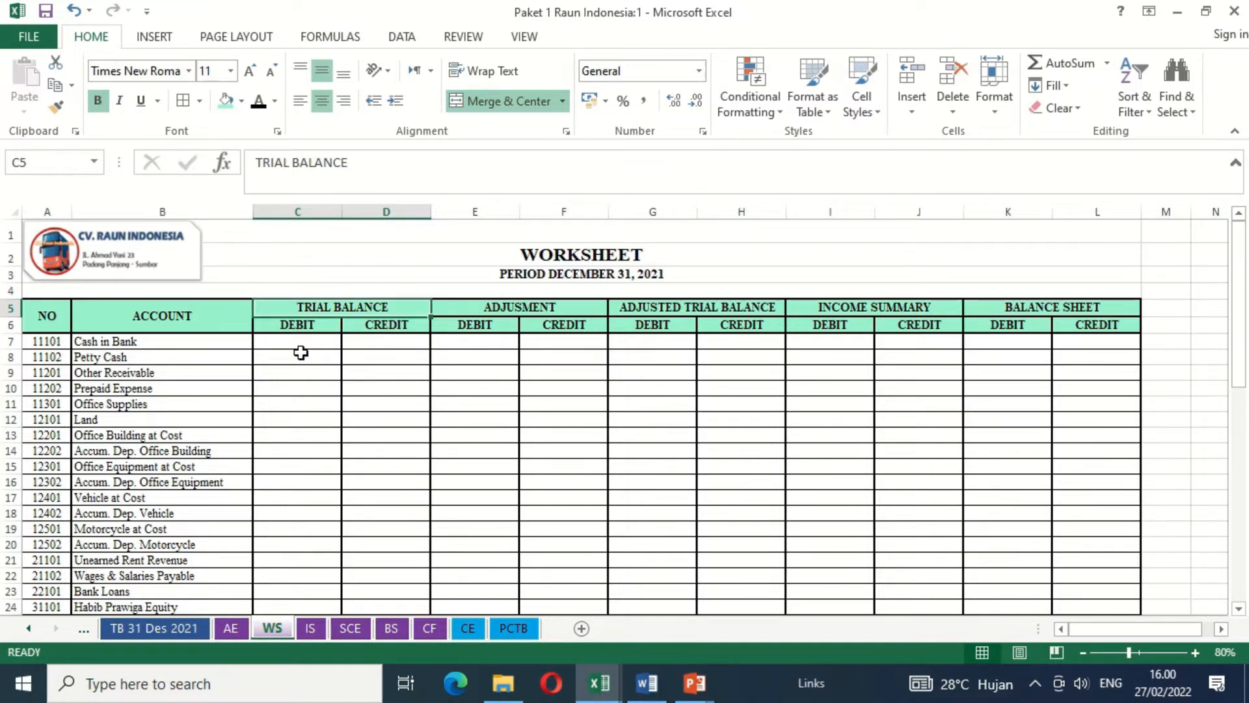
pyautogui.click(1195, 652)
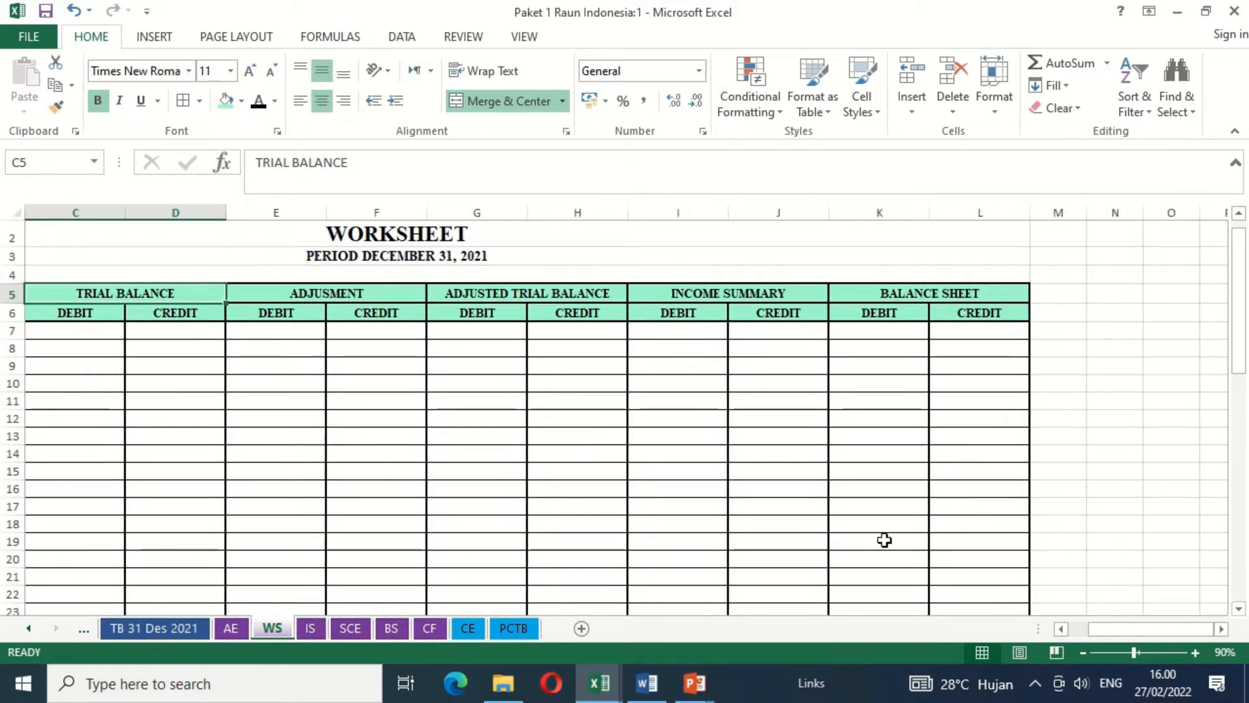
pyautogui.click(664, 444)
pyautogui.press('Home')
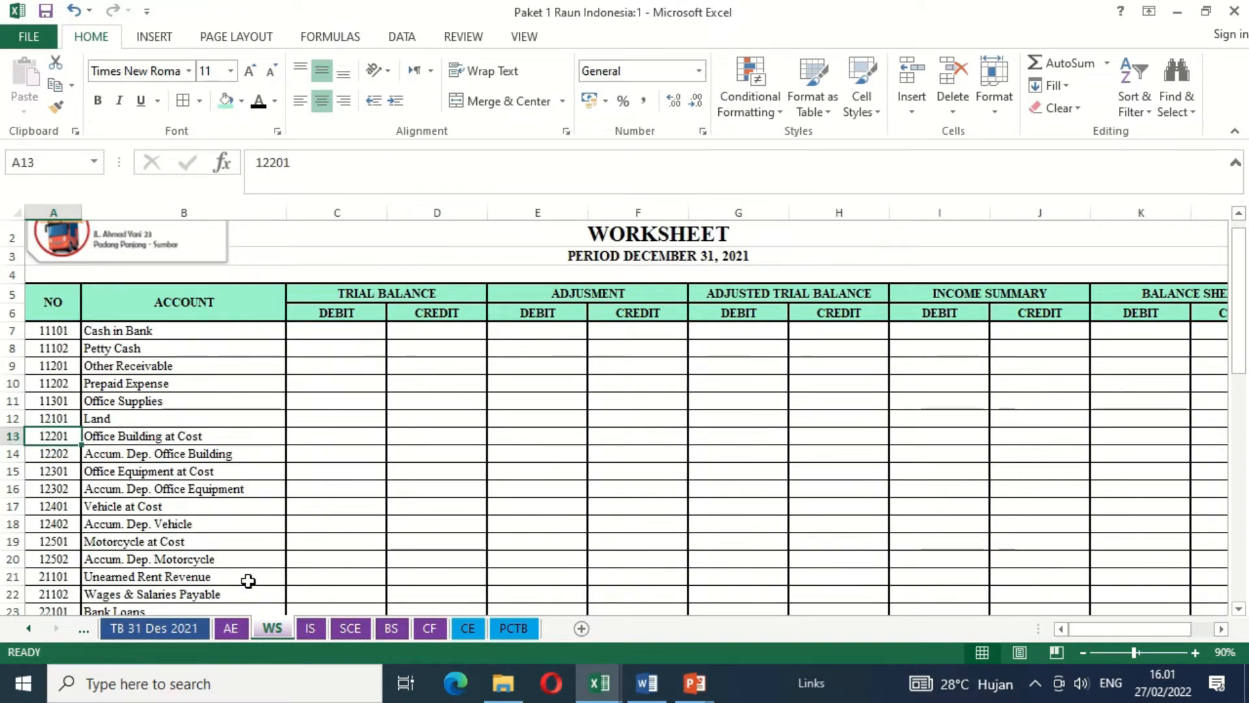
# - Compare the account list in the TB 31 Des 2021 sheet with the one in the WS sheet
pyautogui.click(154, 629)
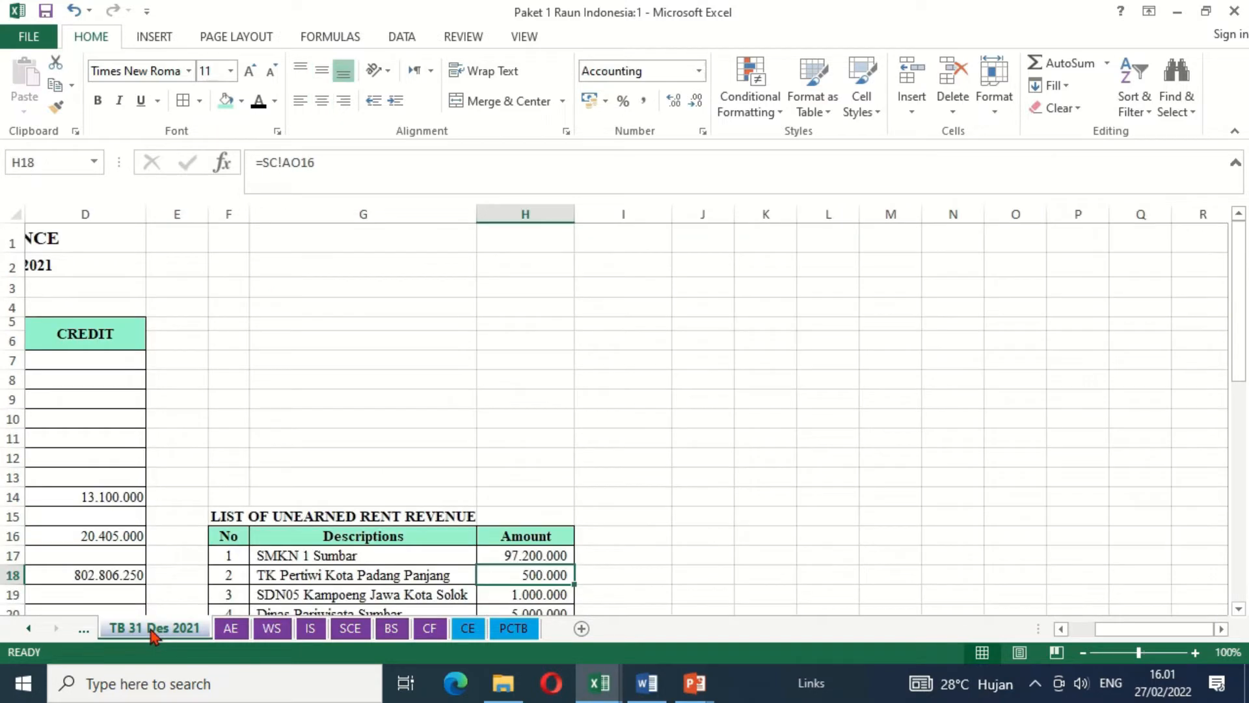
pyautogui.click(62, 446)
pyautogui.press('Home')
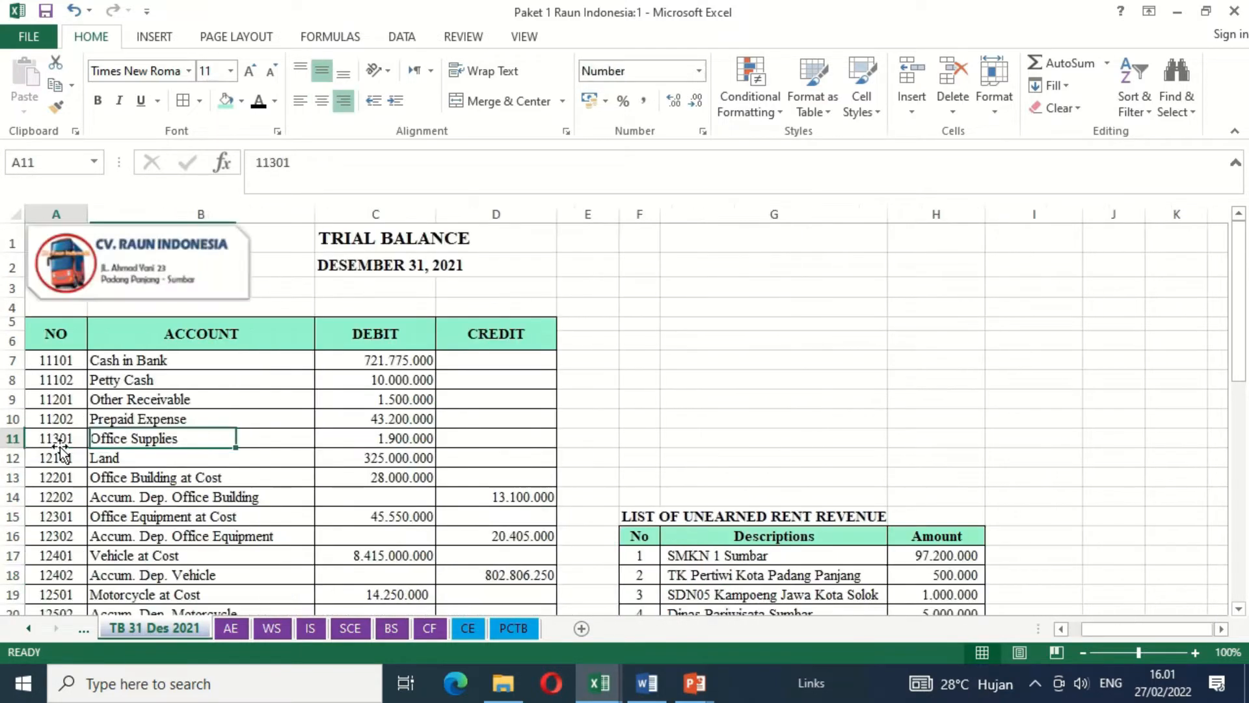
pyautogui.click(272, 628)
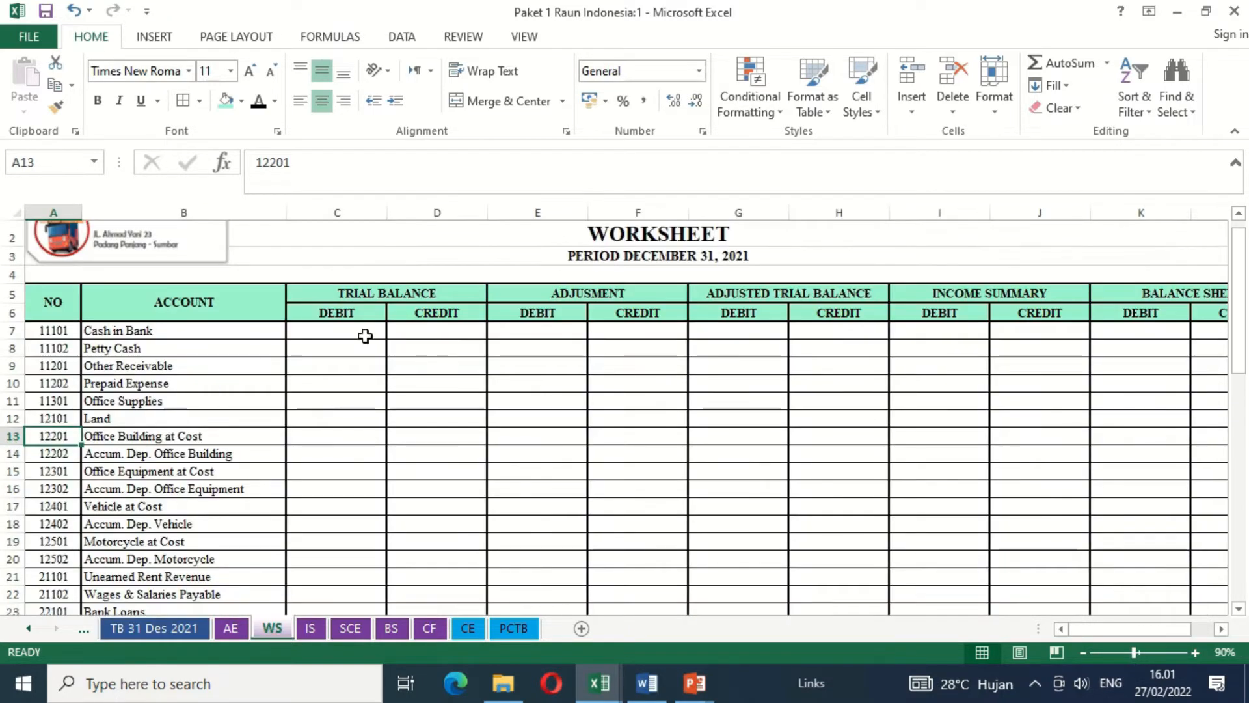
# - Copy the debit and credit amounts of all accounts, C7:D45, from the TB 31 Des 2021 sheet, excluding the TOTAL row
pyautogui.click(186, 630)
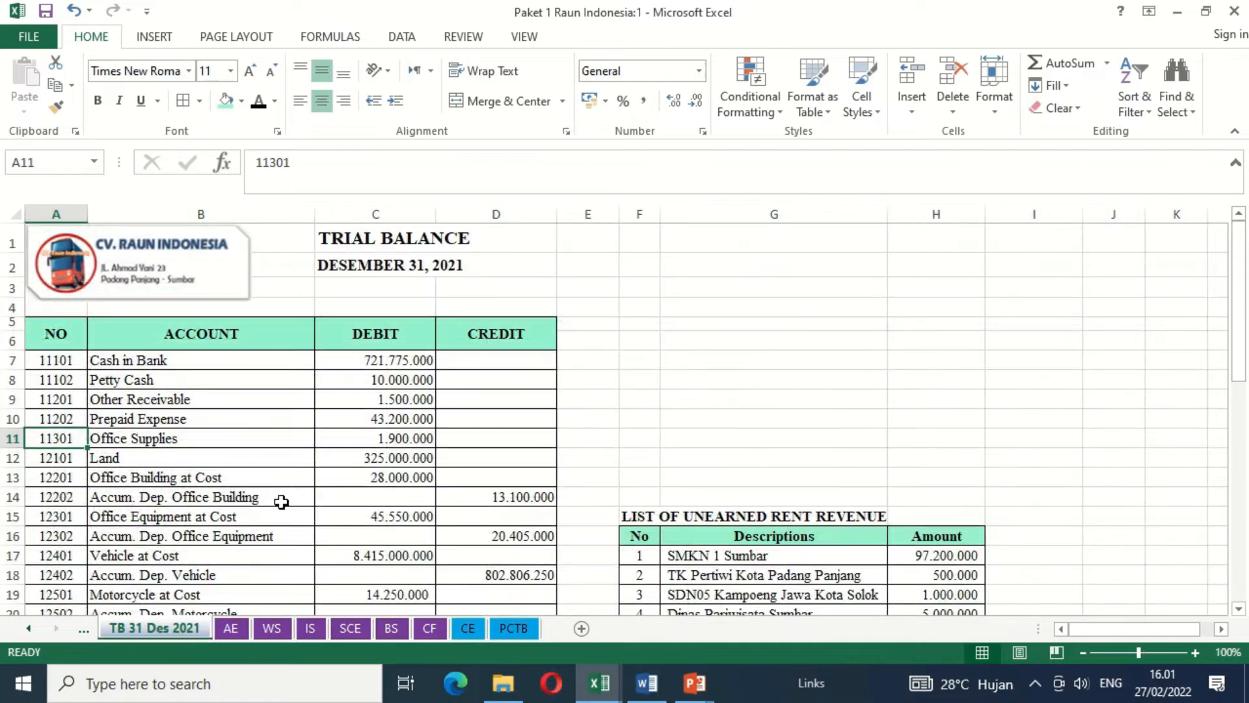
pyautogui.click(338, 358)
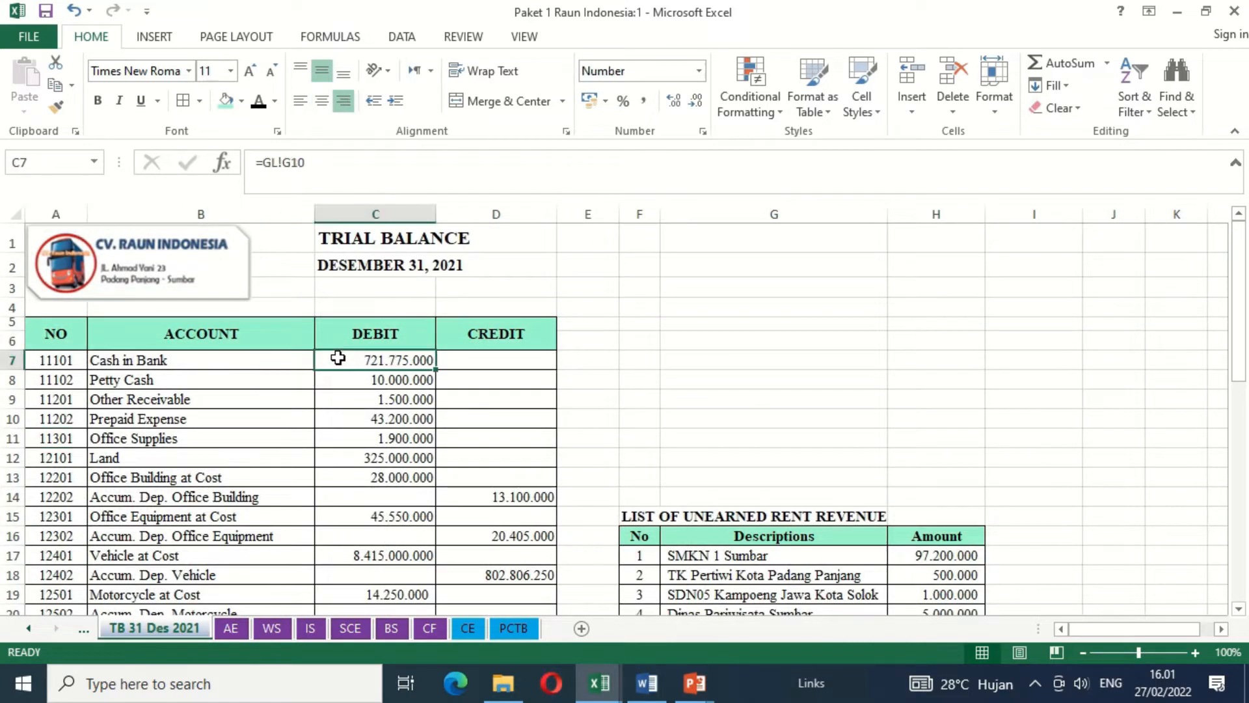
pyautogui.hotkey('shift', 'Right')
pyautogui.hotkey('shift', 'Down')
pyautogui.hotkey('shift', 'Down')
pyautogui.hotkey('shift', 'Down')
pyautogui.hotkey('shift', 'Down')
pyautogui.hotkey('shift', 'Down')
pyautogui.hotkey('shift', 'Down')
pyautogui.hotkey('shift', 'Down')
pyautogui.hotkey('shift', 'Down')
pyautogui.hotkey('shift', 'Down')
pyautogui.hotkey('shift', 'Down')
pyautogui.hotkey('shift', 'Down')
pyautogui.hotkey('shift', 'Down')
pyautogui.hotkey('shift', 'Down')
pyautogui.hotkey('shift', 'Down')
pyautogui.hotkey('shift', 'Down')
pyautogui.hotkey('shift', 'Down')
pyautogui.hotkey('shift', 'Down')
pyautogui.hotkey('shift', 'Down')
pyautogui.hotkey('shift', 'Down')
pyautogui.hotkey('shift', 'Down')
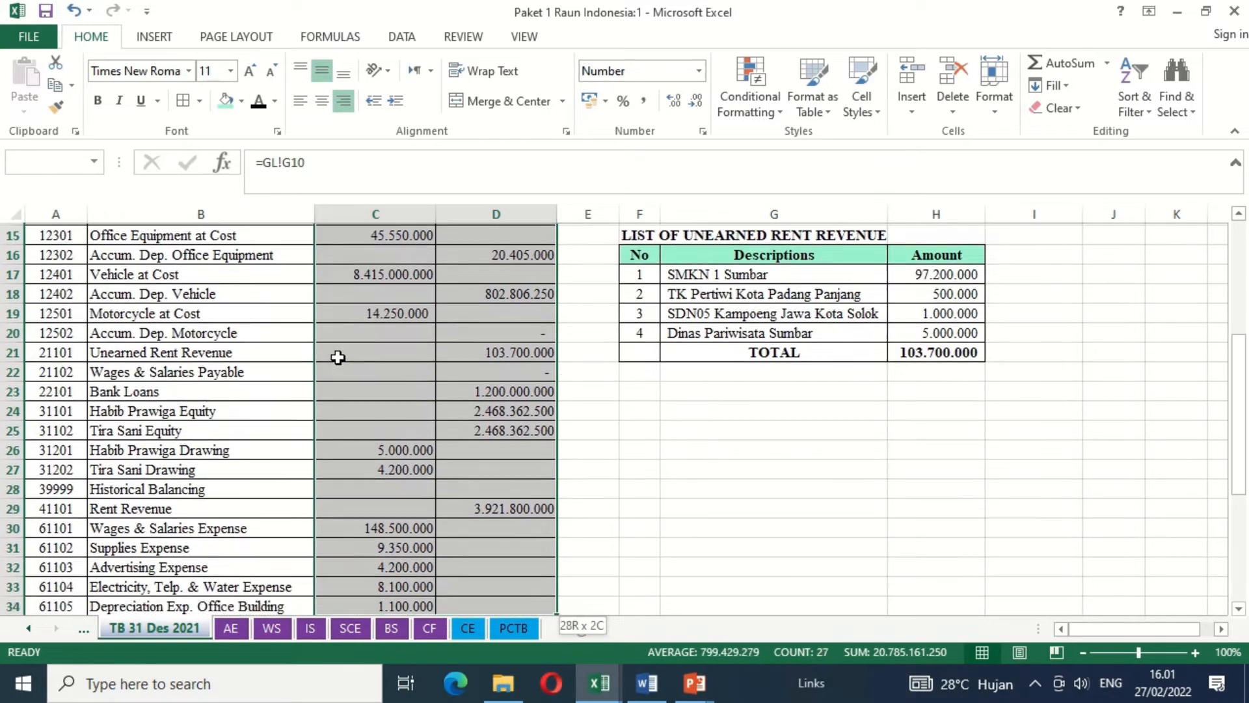
pyautogui.hotkey('shift', 'Down')
pyautogui.hotkey('shift', 'Down')
pyautogui.hotkey('shift', 'Down')
pyautogui.hotkey('shift', 'Down')
pyautogui.hotkey('shift', 'Down')
pyautogui.hotkey('shift', 'Down')
pyautogui.hotkey('shift', 'Down')
pyautogui.hotkey('shift', 'Down')
pyautogui.hotkey('shift', 'Down')
pyautogui.hotkey('shift', 'Down')
pyautogui.hotkey('shift', 'Down')
pyautogui.hotkey('shift', 'Down')
pyautogui.hotkey('shift', 'Down')
pyautogui.hotkey('shift', 'Down')
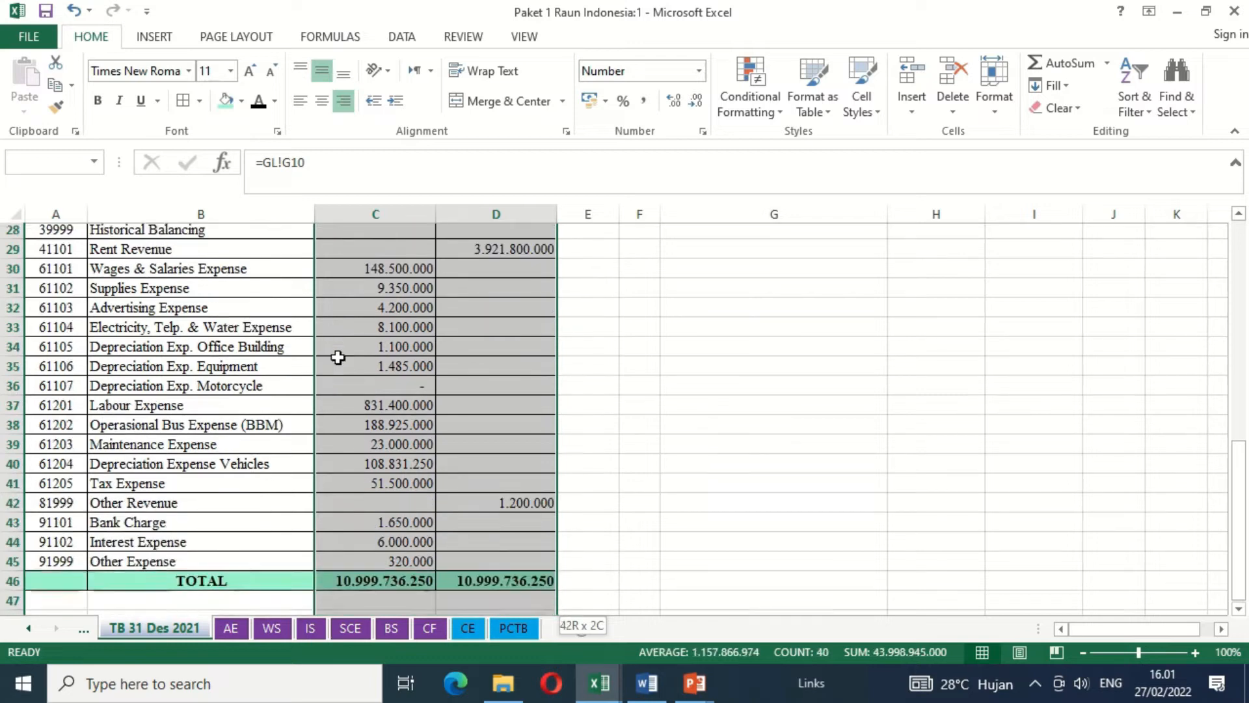
pyautogui.hotkey('shift', 'Up')
pyautogui.hotkey('shift', 'Up')
pyautogui.hotkey('shift', 'Up')
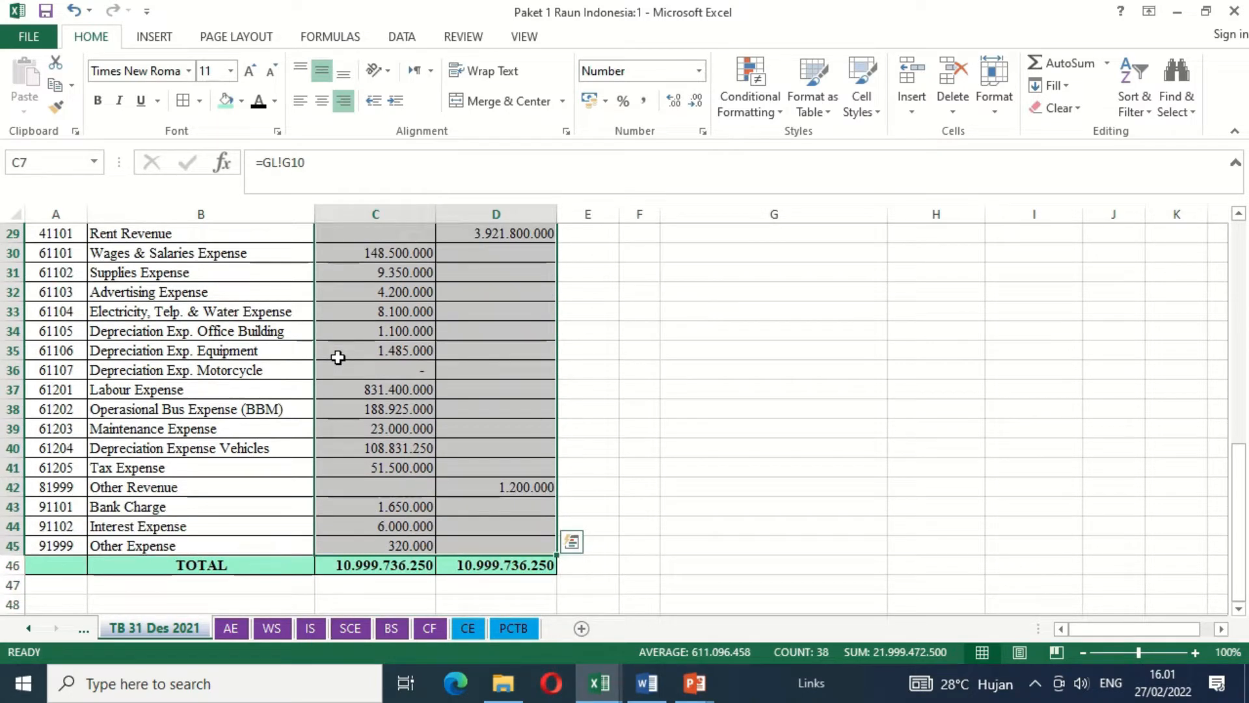
pyautogui.hotkey('ctrl', 'c')
pyautogui.hotkey('ctrl', 'q')
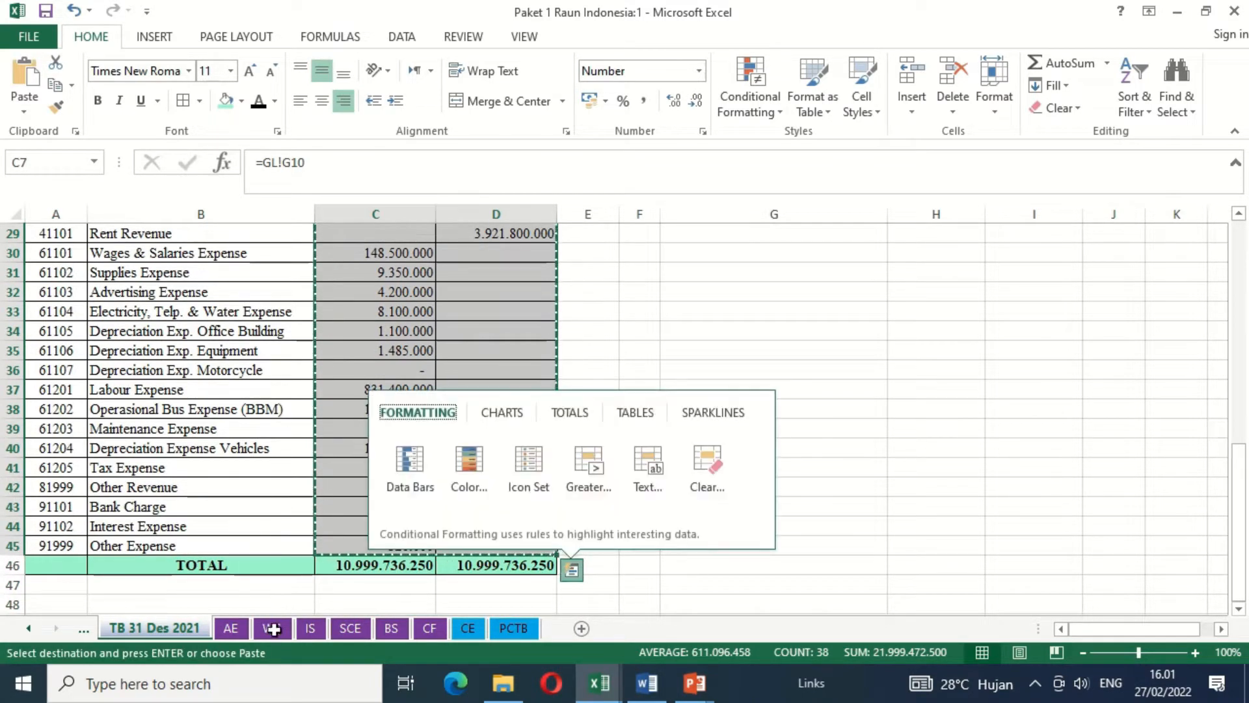
# - Paste the copied amounts as values only into the WS sheet's TRIAL BALANCE columns, starting at C7
pyautogui.click(272, 628)
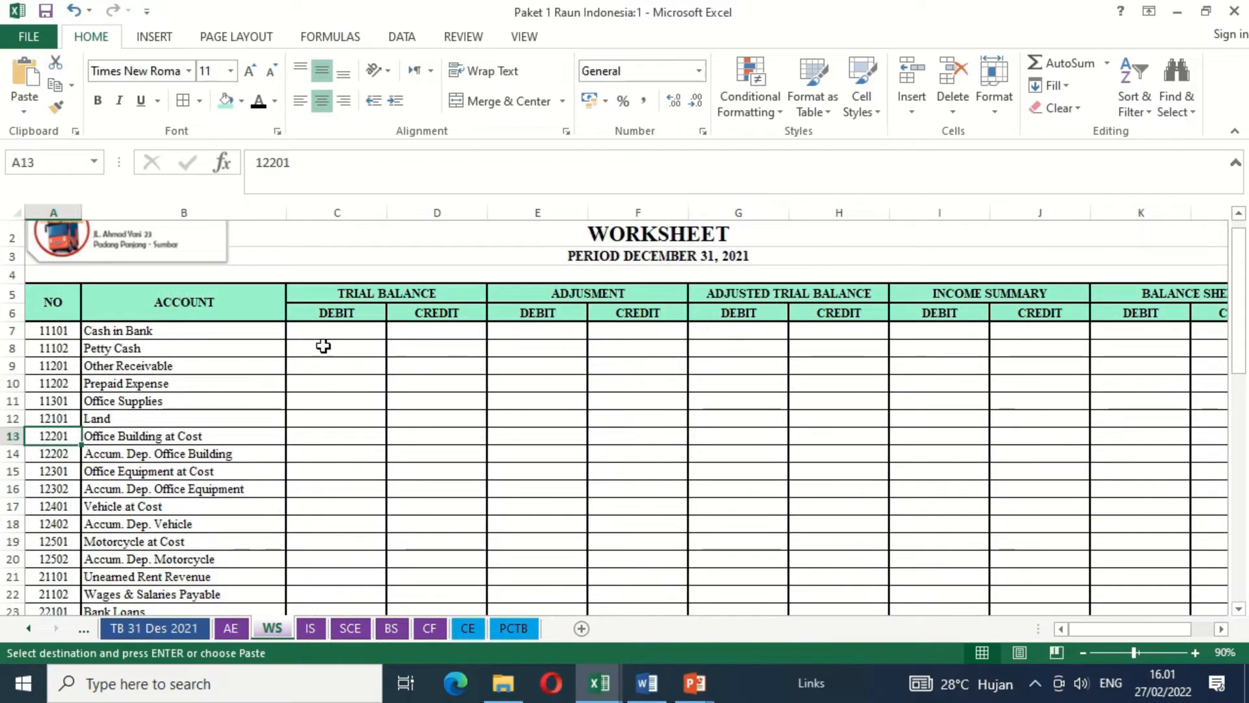
pyautogui.click(315, 335)
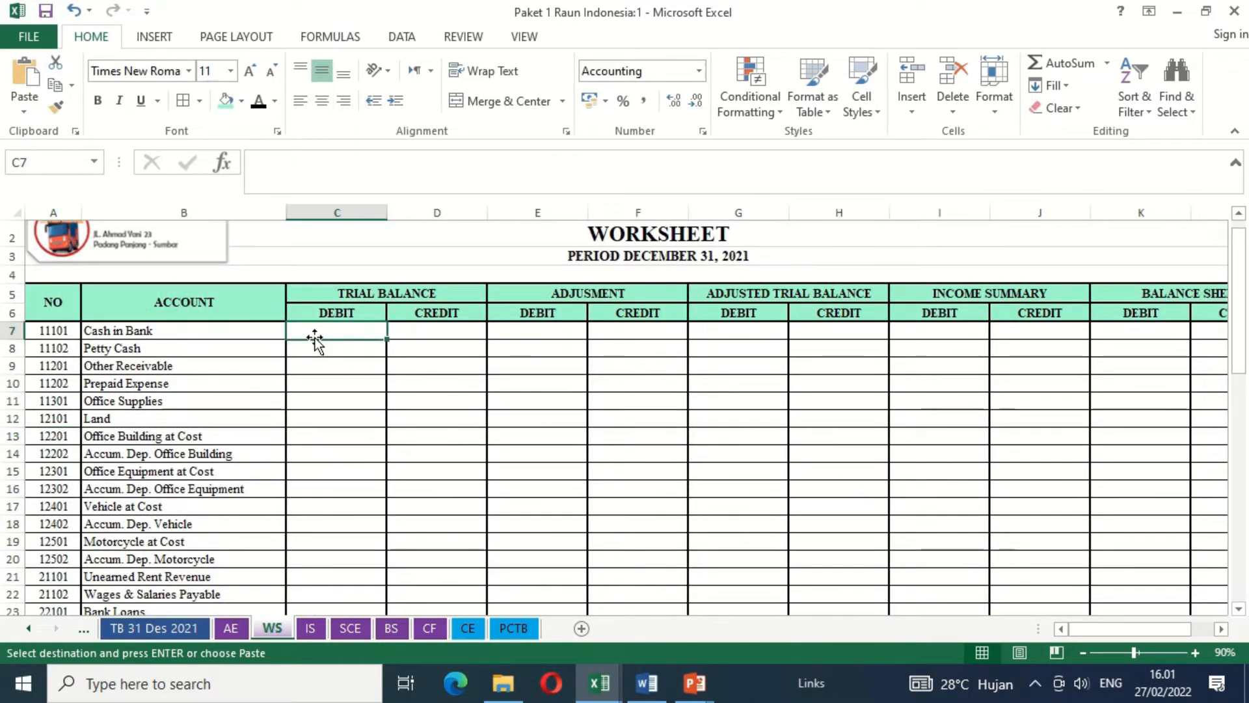
pyautogui.click(25, 112)
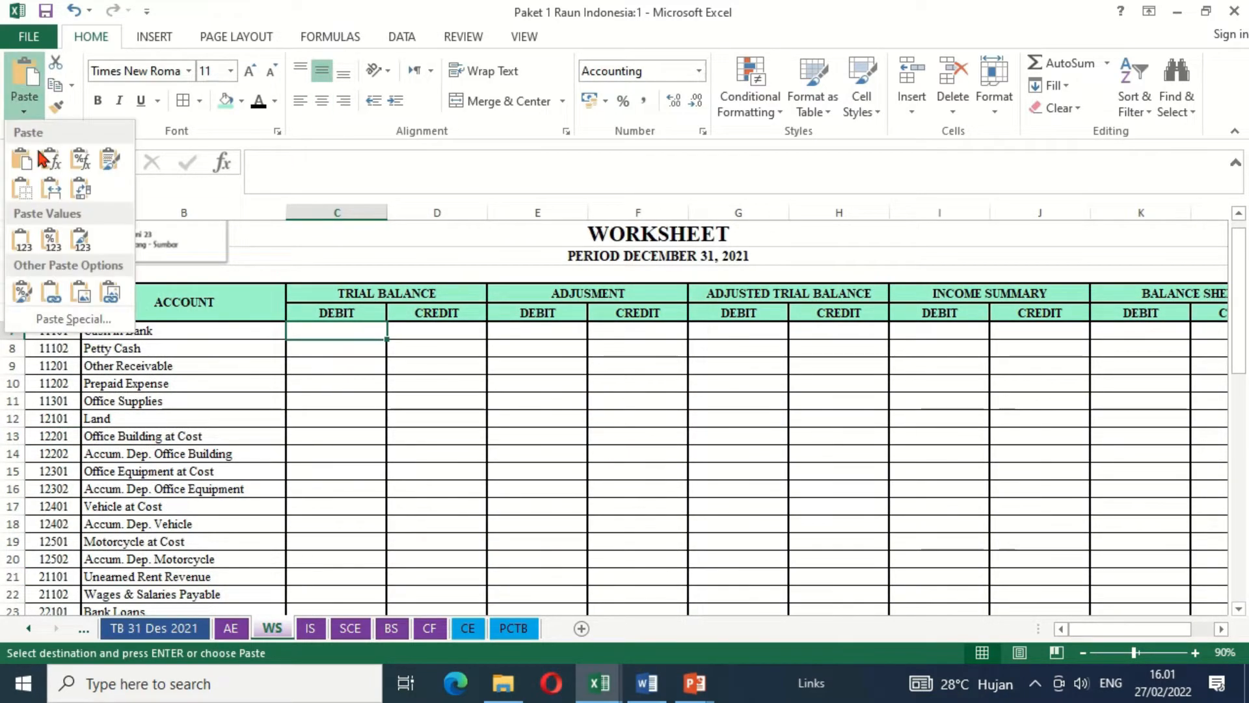
pyautogui.click(27, 246)
# - Total the trial balance debit column in the WS sheet's TOTAL row by entering =SUM(C7:C45) in C46
pyautogui.click(340, 486)
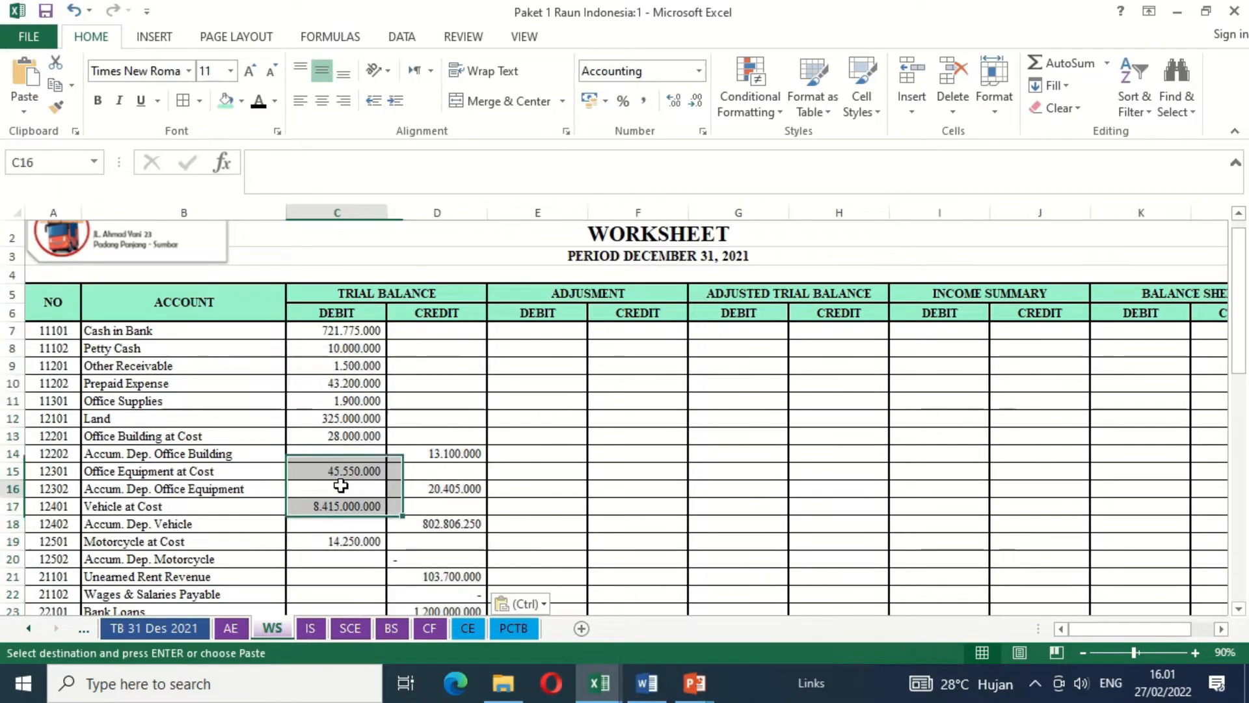
pyautogui.press('Down')
pyautogui.press('Down')
pyautogui.press('Down')
pyautogui.press('Down')
pyautogui.press('Down')
pyautogui.press('Down')
pyautogui.press('Down')
pyautogui.press('Down')
pyautogui.press('Down')
pyautogui.press('Down')
pyautogui.press('Down')
pyautogui.press('Down')
pyautogui.press('Down')
pyautogui.press('Down')
pyautogui.press('Down')
pyautogui.press('Down')
pyautogui.press('Down')
pyautogui.press('Down')
pyautogui.press('Down')
pyautogui.press('Down')
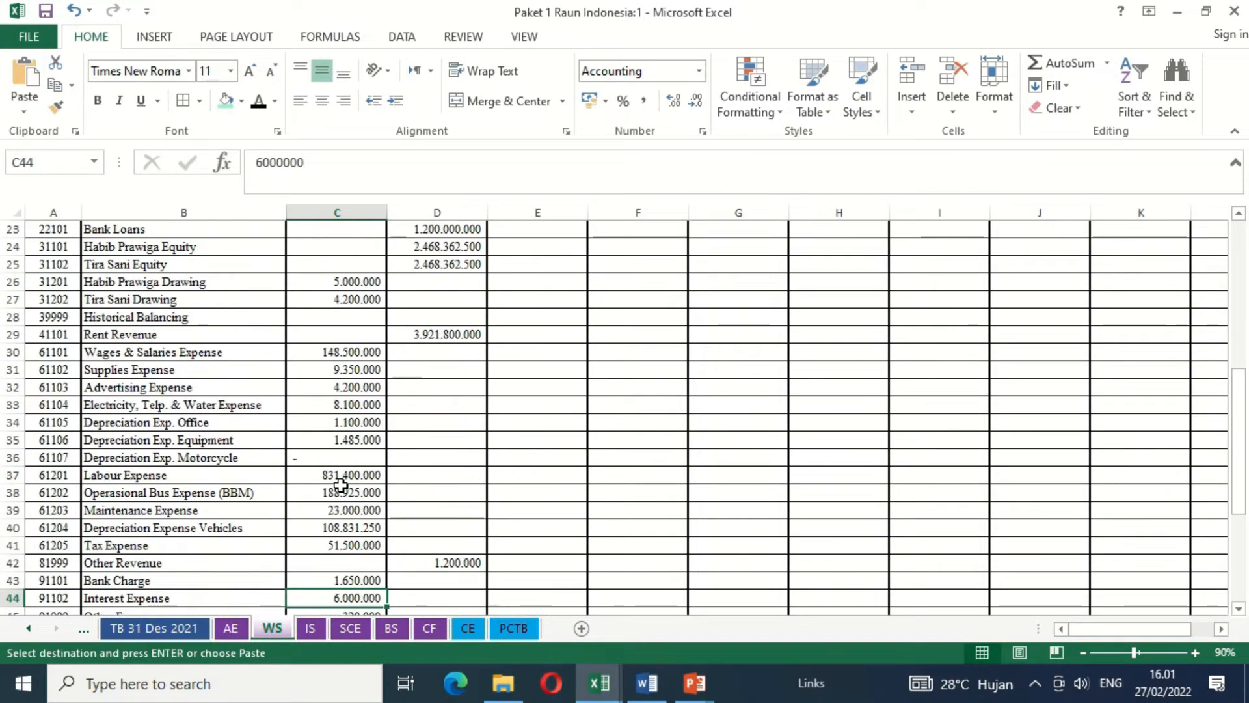
pyautogui.press('Down')
pyautogui.press('Down')
pyautogui.press('Down')
pyautogui.press('Up')
pyautogui.press('Escape')
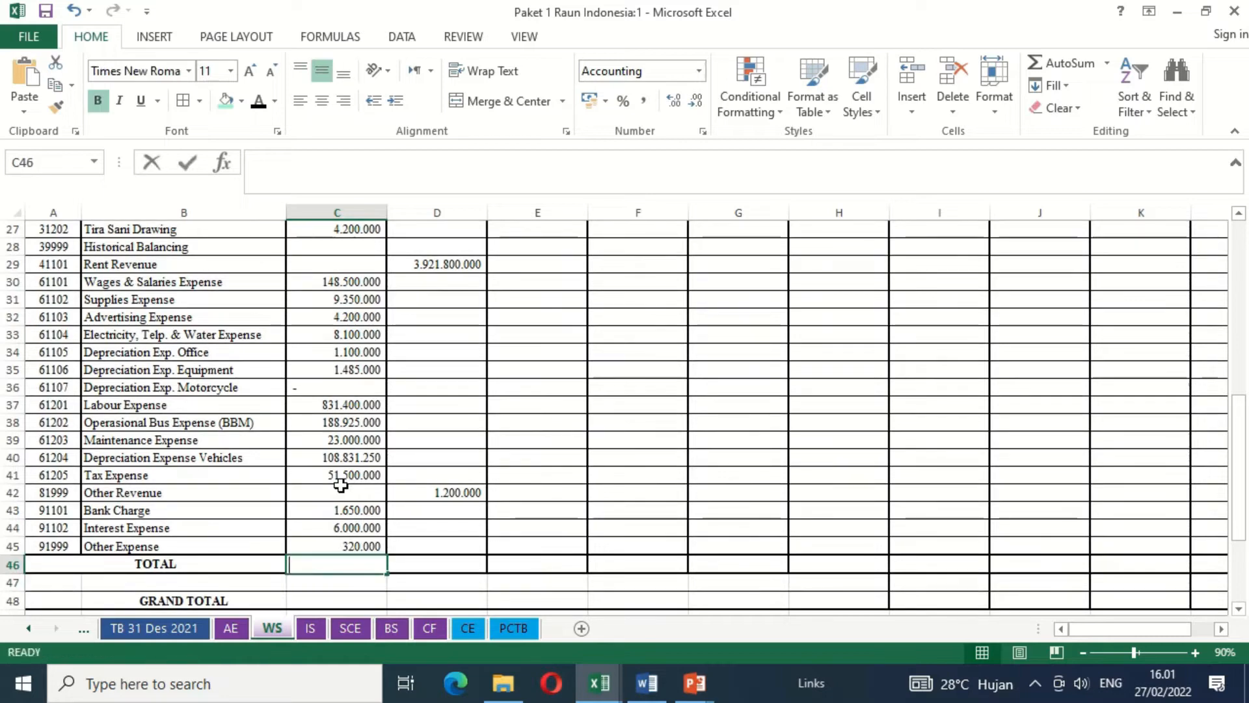
pyautogui.write('=SUM(')
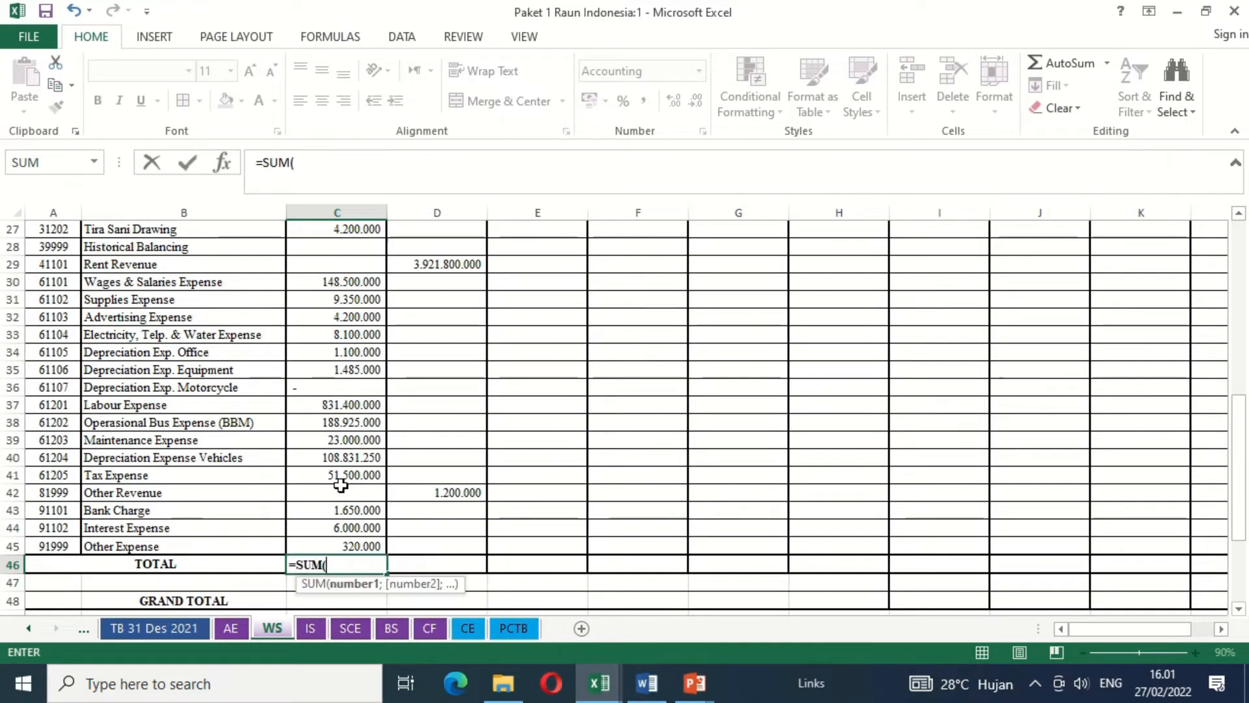
pyautogui.press('Up')
pyautogui.hotkey('shift', 'Up')
pyautogui.hotkey('shift', 'Up')
pyautogui.hotkey('shift', 'Up')
pyautogui.hotkey('shift', 'Up')
pyautogui.hotkey('shift', 'Up')
pyautogui.hotkey('shift', 'Up')
pyautogui.hotkey('shift', 'Up')
pyautogui.hotkey('shift', 'Up')
pyautogui.hotkey('shift', 'Up')
pyautogui.hotkey('shift', 'Up')
pyautogui.hotkey('shift', 'Up')
pyautogui.hotkey('shift', 'Up')
pyautogui.hotkey('shift', 'Up')
pyautogui.hotkey('shift', 'Up')
pyautogui.hotkey('shift', 'Up')
pyautogui.hotkey('shift', 'Up')
pyautogui.hotkey('shift', 'Up')
pyautogui.hotkey('shift', 'Up')
pyautogui.hotkey('shift', 'Up')
pyautogui.hotkey('shift', 'Up')
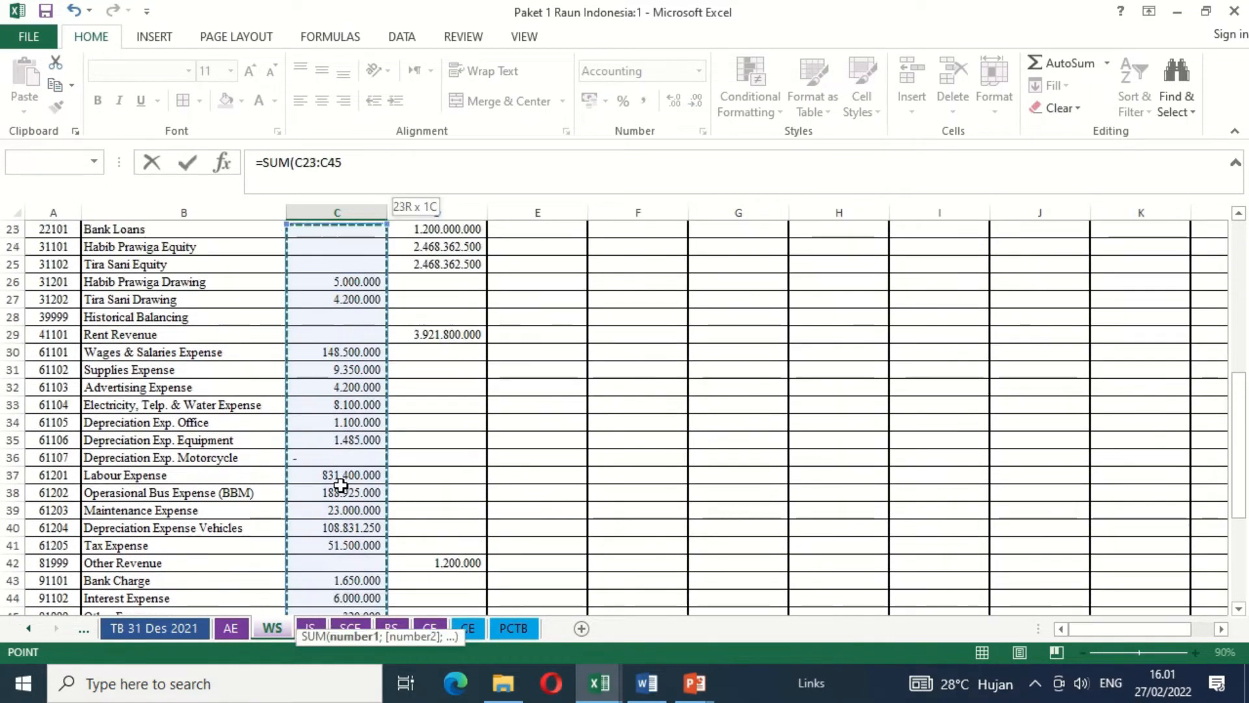
pyautogui.hotkey('shift', 'Up')
pyautogui.hotkey('shift', 'Up')
pyautogui.hotkey('shift', 'Up')
pyautogui.hotkey('shift', 'Up')
pyautogui.hotkey('shift', 'Up')
pyautogui.hotkey('shift', 'Up')
pyautogui.hotkey('shift', 'Up')
pyautogui.hotkey('shift', 'Up')
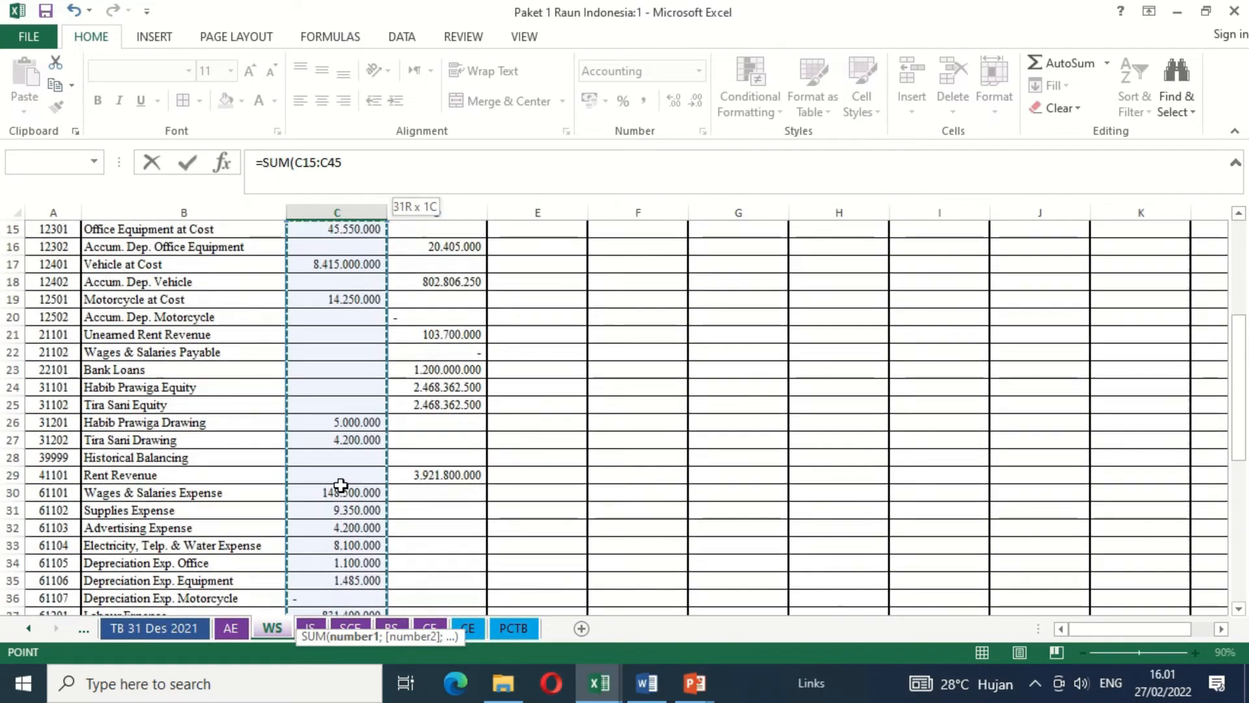
pyautogui.hotkey('shift', 'Up')
pyautogui.hotkey('shift', 'Up')
pyautogui.hotkey('shift', 'Up')
pyautogui.hotkey('shift', 'Up')
pyautogui.hotkey('shift', 'Up')
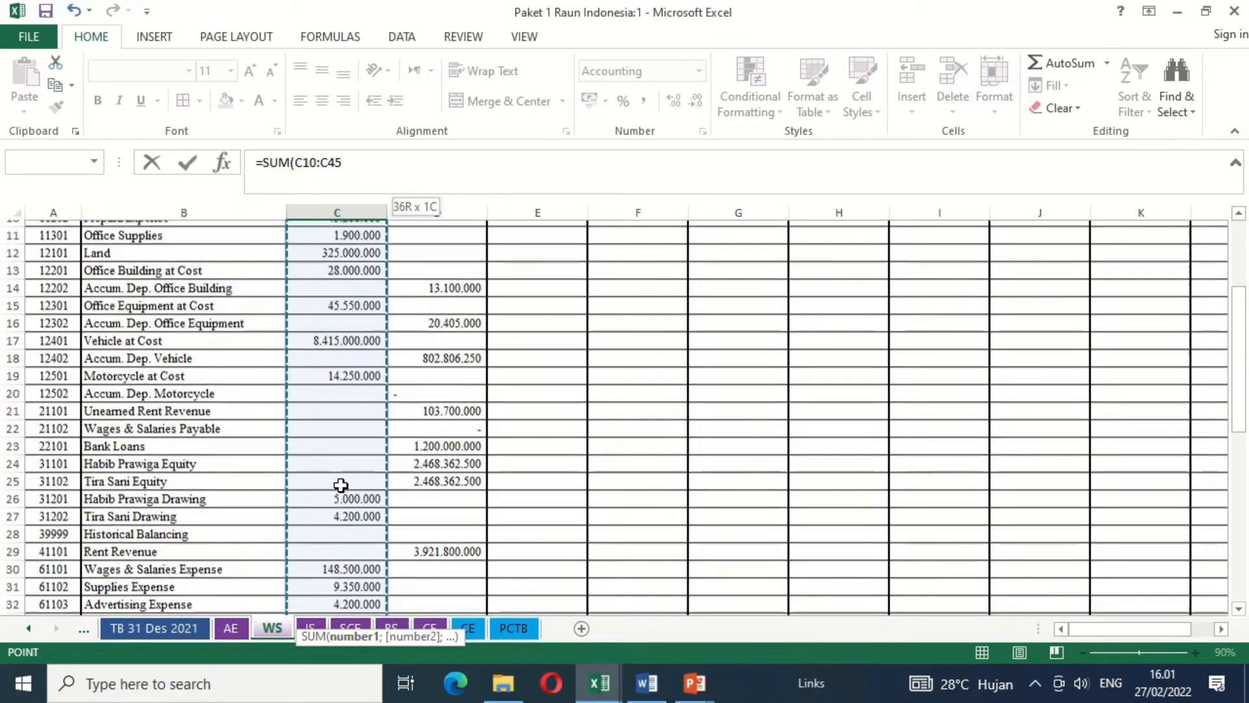
pyautogui.hotkey('shift', 'Up')
pyautogui.hotkey('shift', 'Up')
pyautogui.hotkey('shift', 'Up')
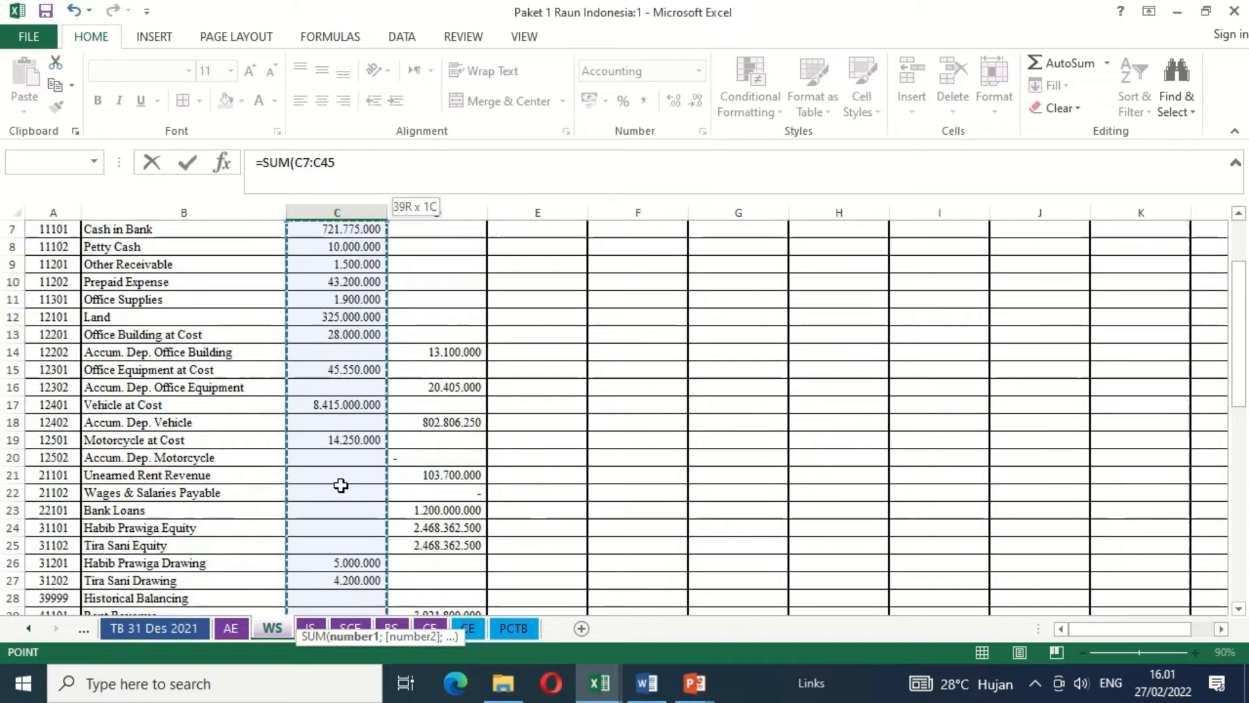
pyautogui.press('Return')
pyautogui.press('Up')
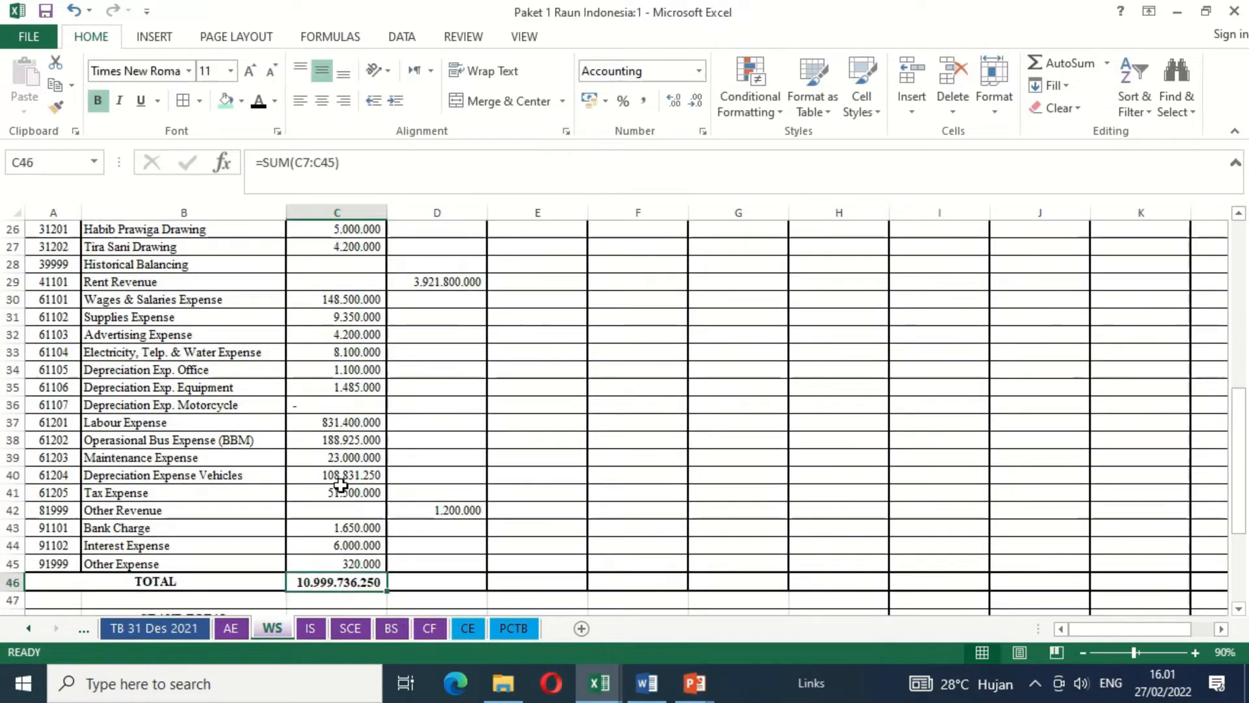
# - Copy the debit total formula from C46 into D46 to total the trial balance credit column
pyautogui.hotkey('ctrl', 'c')
pyautogui.press('Right')
pyautogui.hotkey('ctrl', 'v')
pyautogui.keyDown('ctrl'); pyautogui.click(340, 486); pyautogui.keyUp('ctrl')
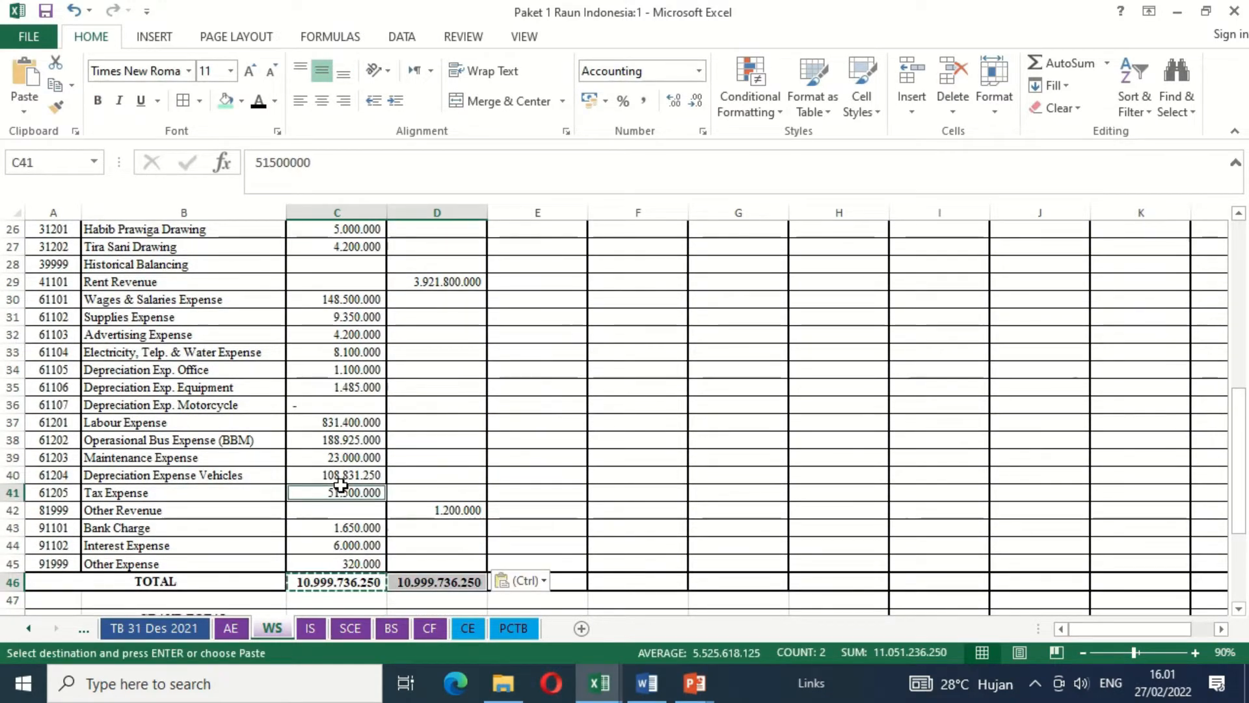
pyautogui.click(593, 452)
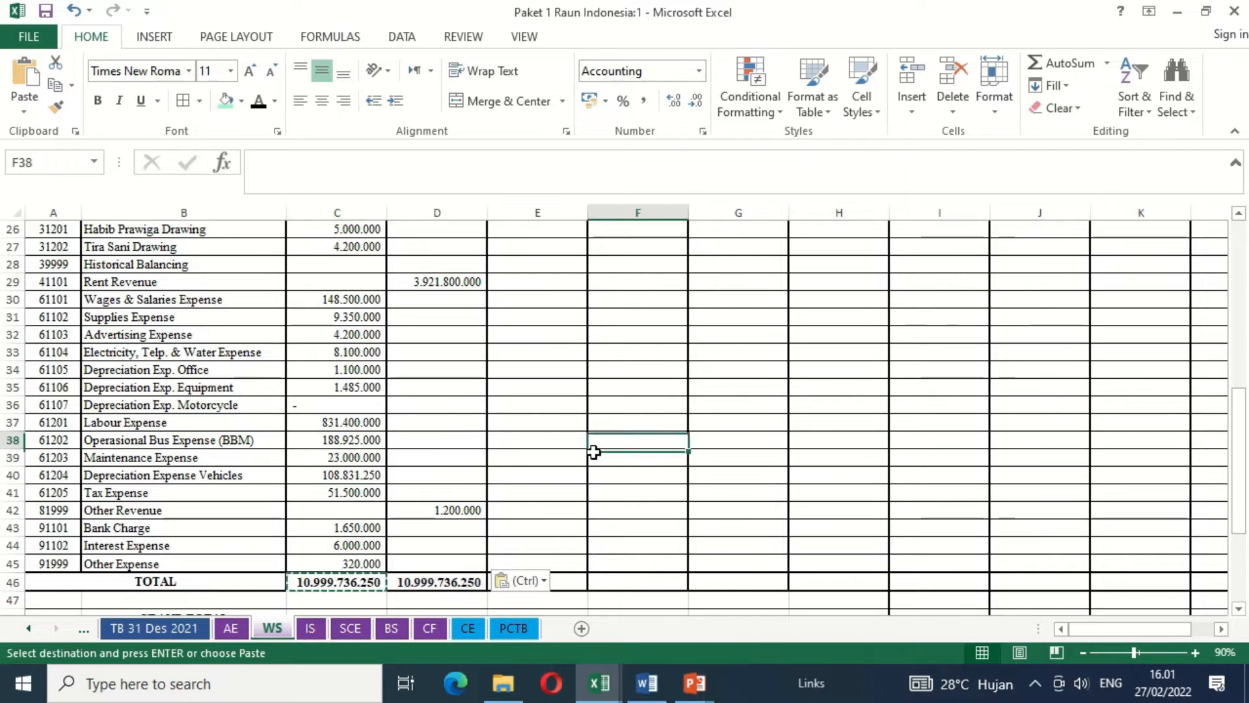
# - Show the AE sheet and restore the maximized window so both workbook windows are side by side
pyautogui.hotkey('ctrl', 'Home')
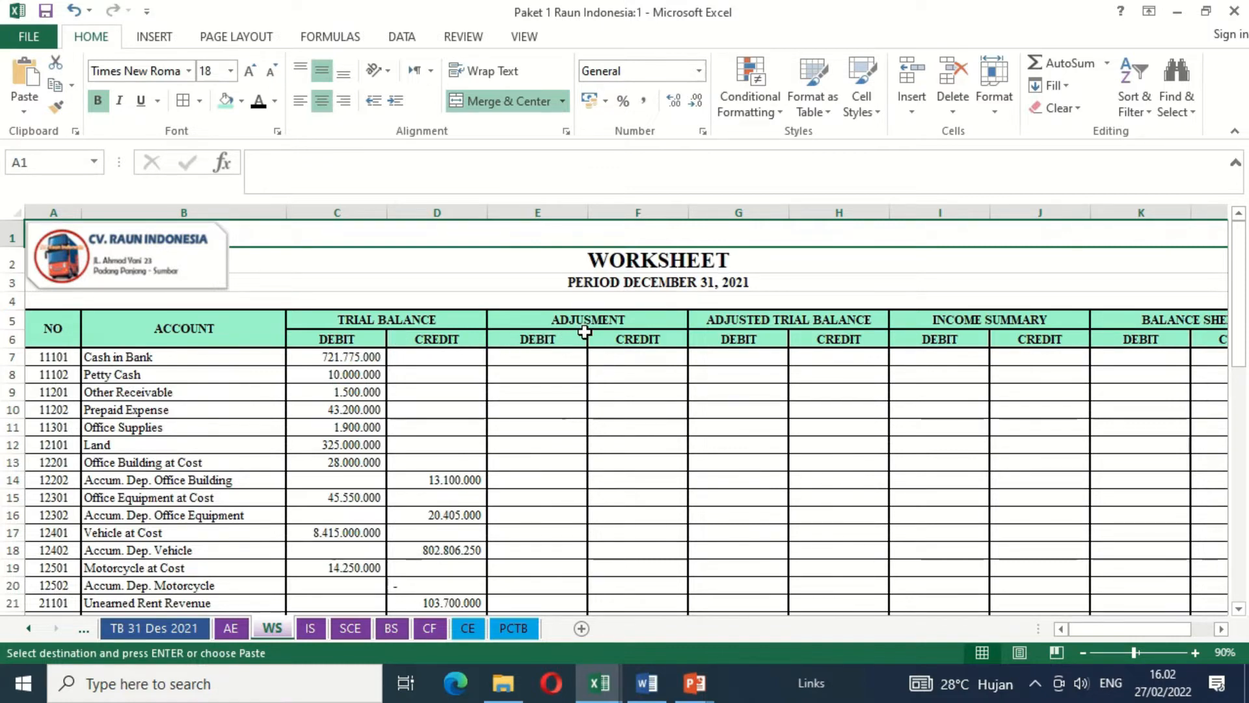
pyautogui.click(233, 628)
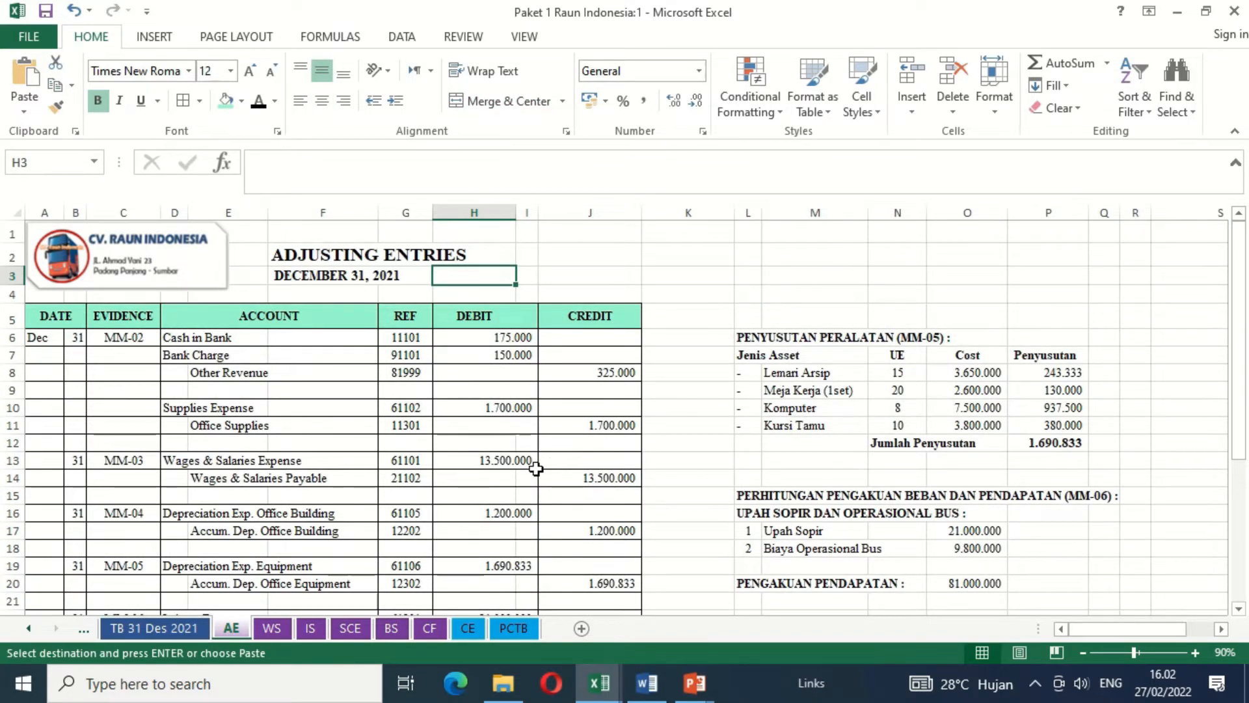
pyautogui.click(1205, 18)
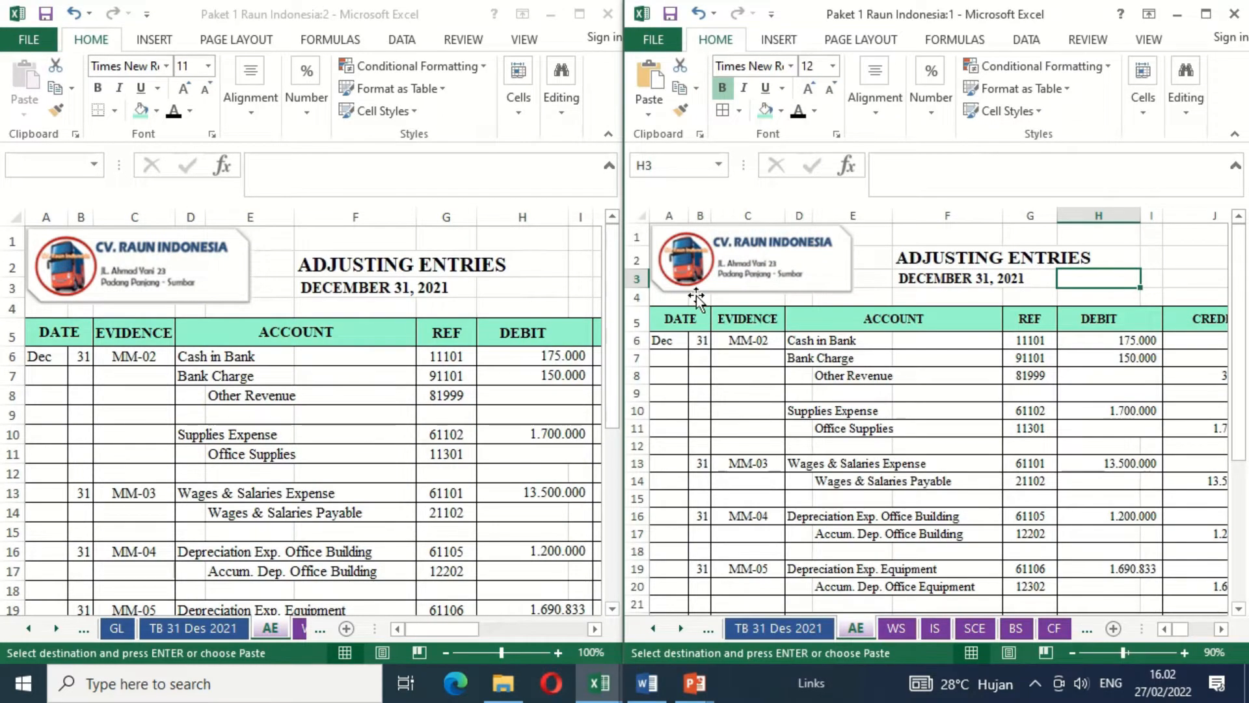
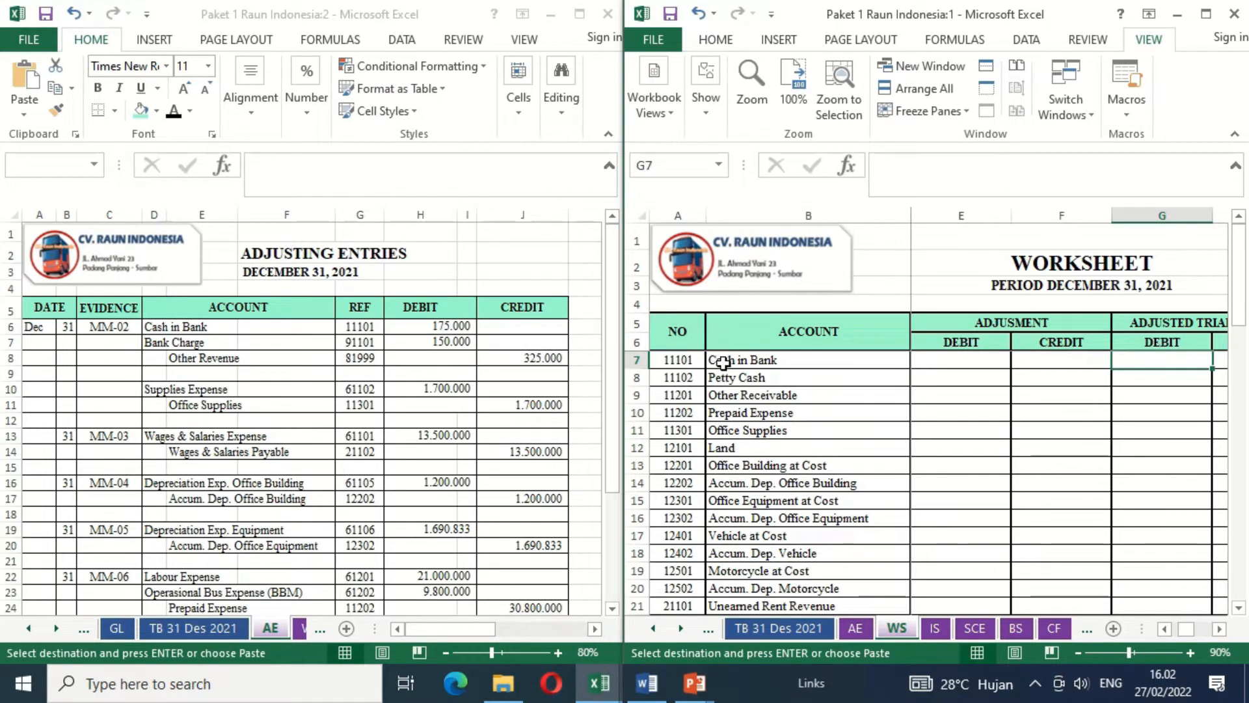
# - Link the Cash in Bank adjustment debit (E7) in the WS sheet to its debit amount in the AE sheet, =AE!H6
pyautogui.click(967, 359)
pyautogui.write('=')
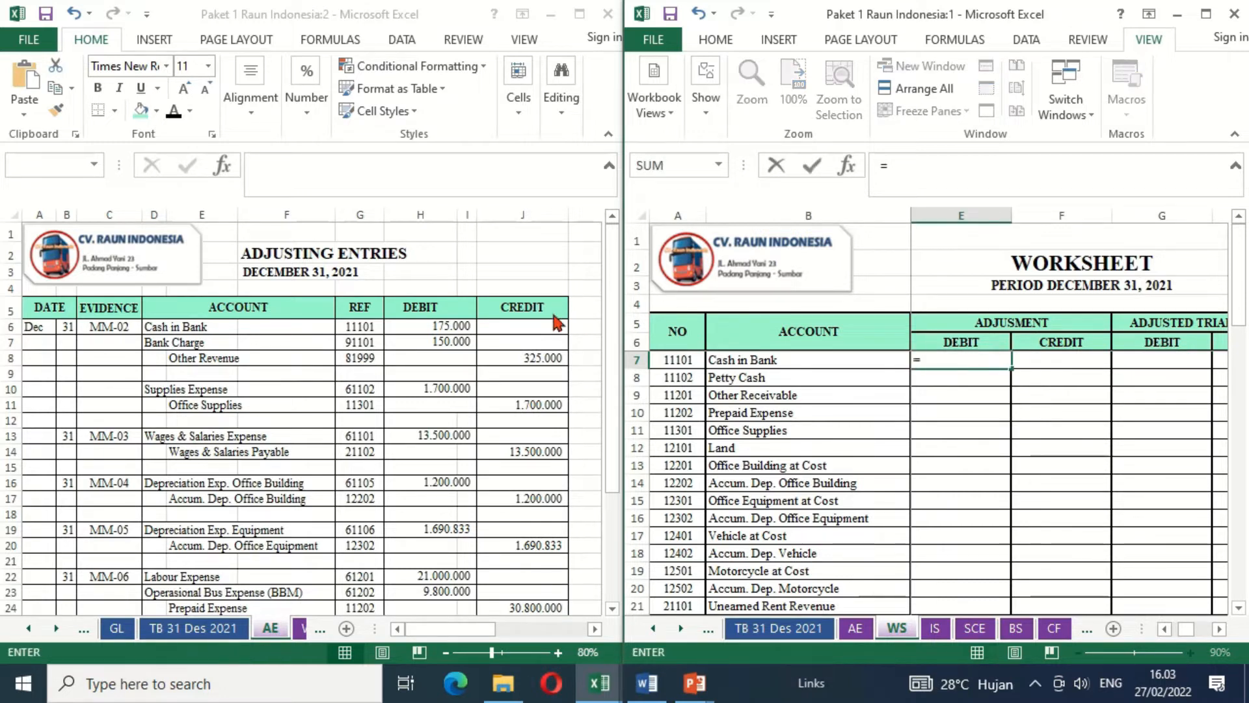
pyautogui.click(457, 327)
pyautogui.press('Return')
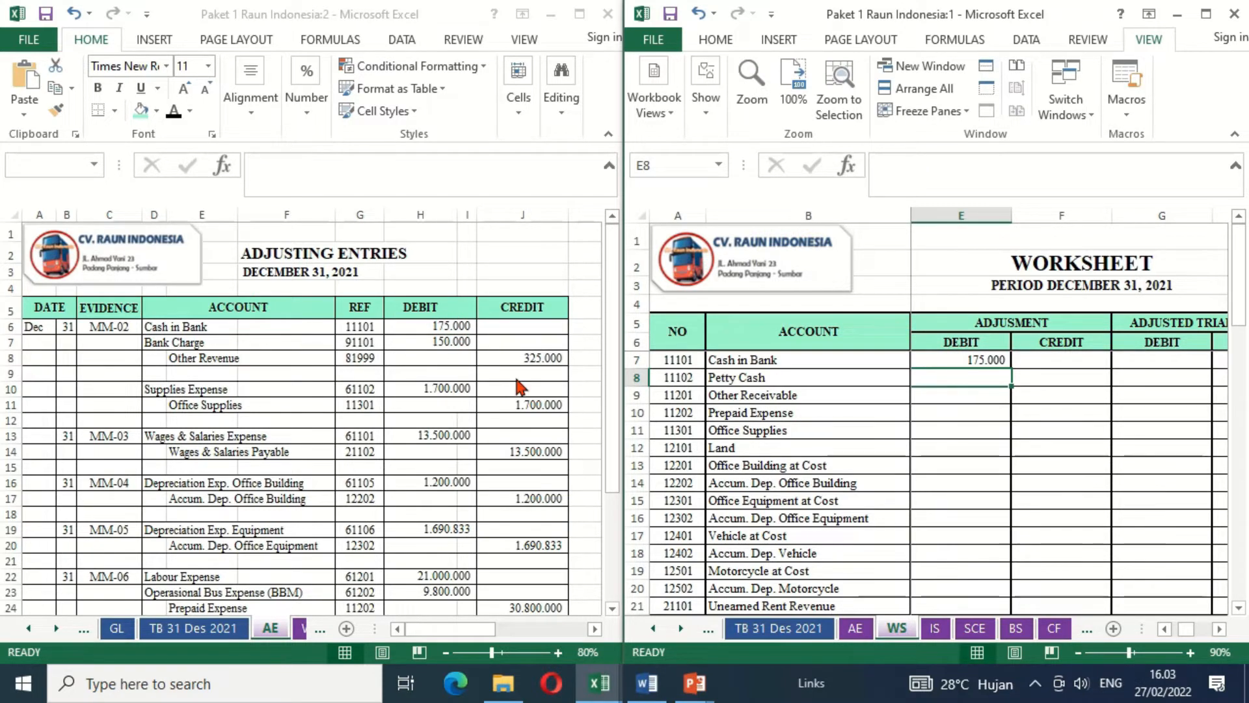
# - Link the Bank Charge adjustment debit (E43) in the WS sheet to its debit amount in the AE sheet, =AE!H7
pyautogui.click(1004, 582)
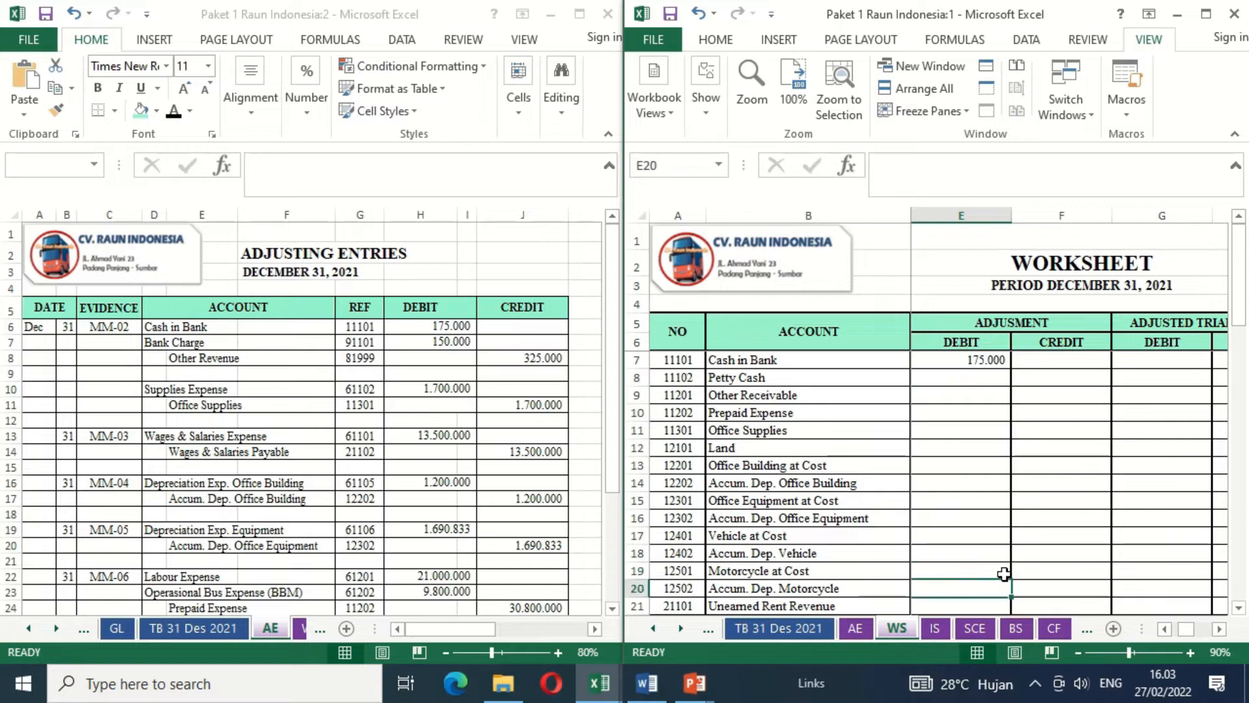
pyautogui.scroll(-8, 1003, 573)
pyautogui.click(1003, 573)
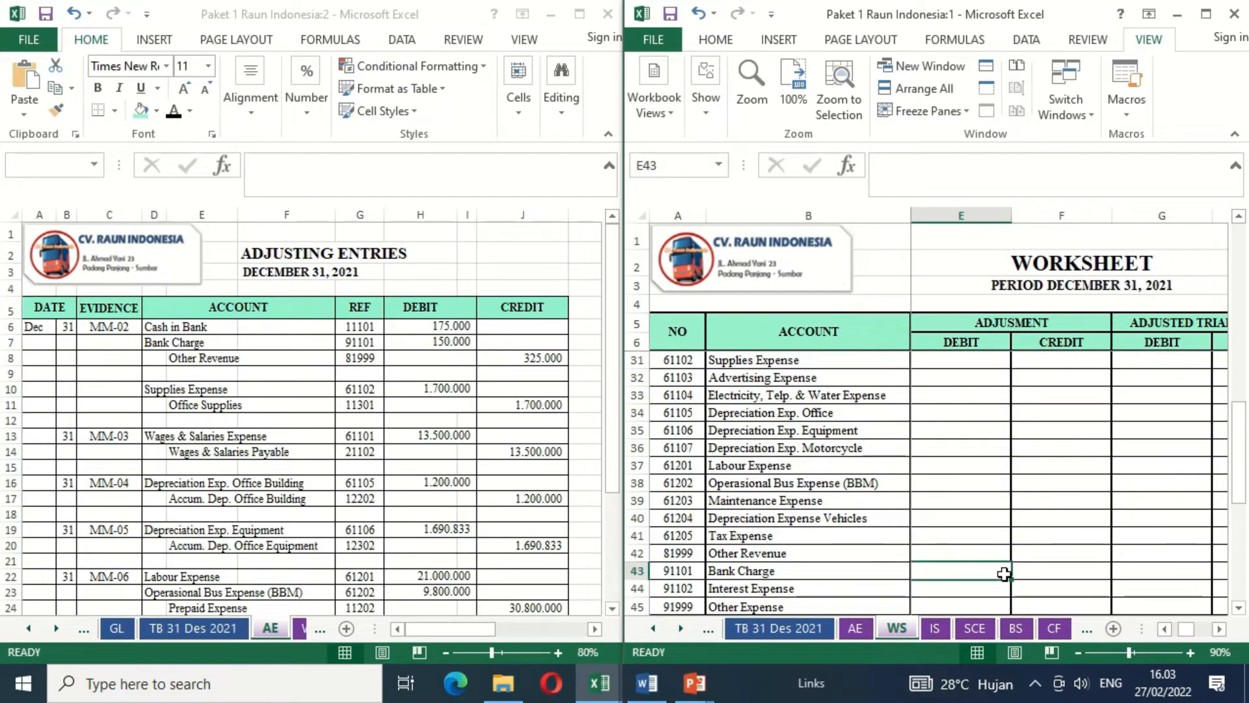
pyautogui.write('=')
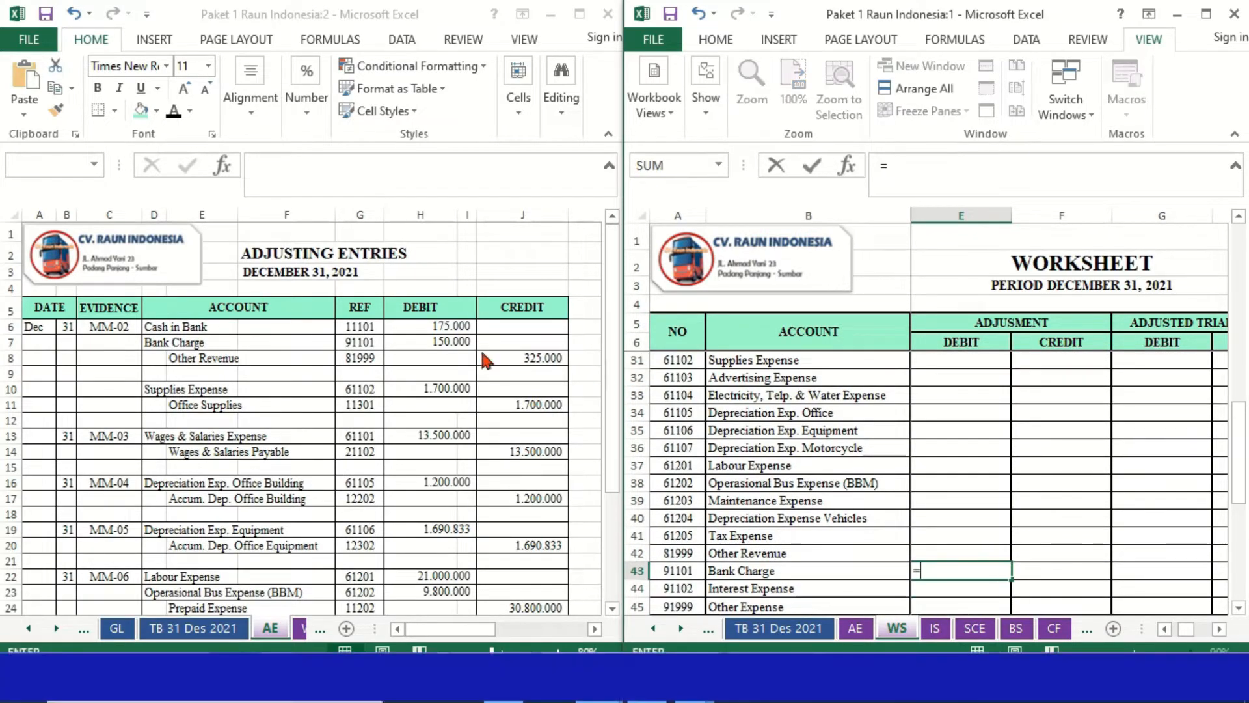
pyautogui.click(462, 343)
pyautogui.press('Return')
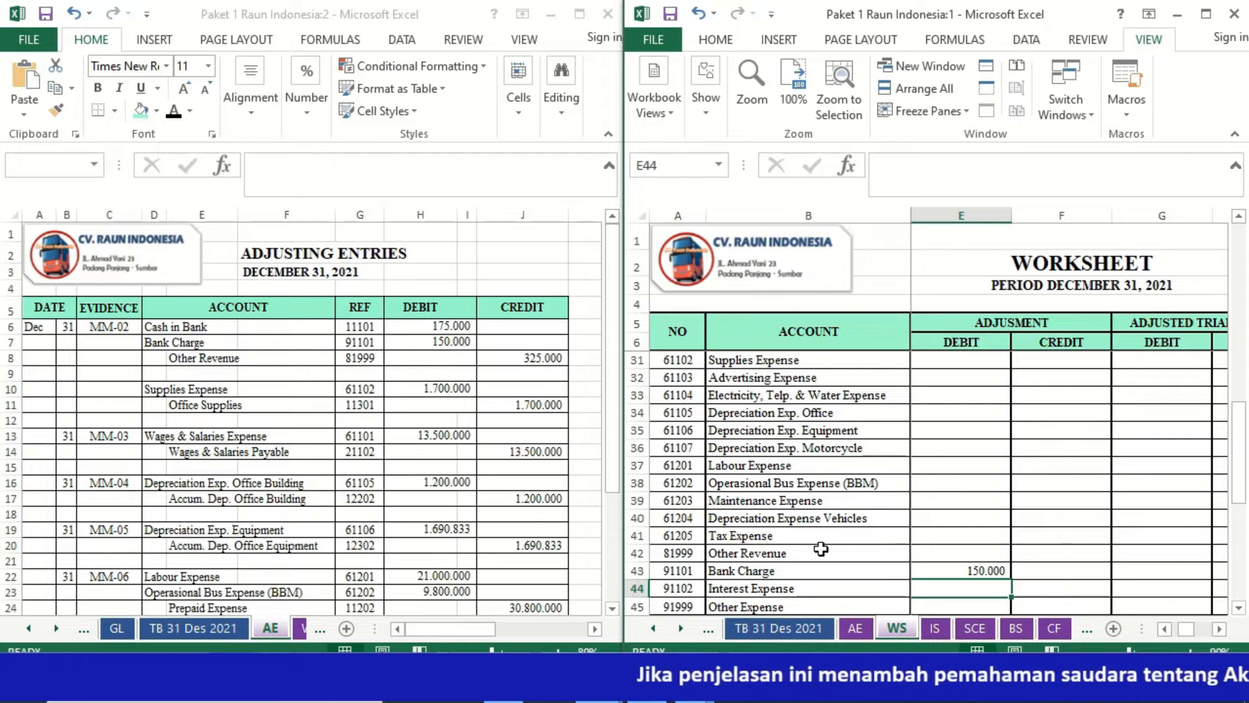
# - Link the Other Revenue adjustment credit (F42) in the WS sheet to its credit amount in the AE sheet, =AE!J8
pyautogui.click(1037, 555)
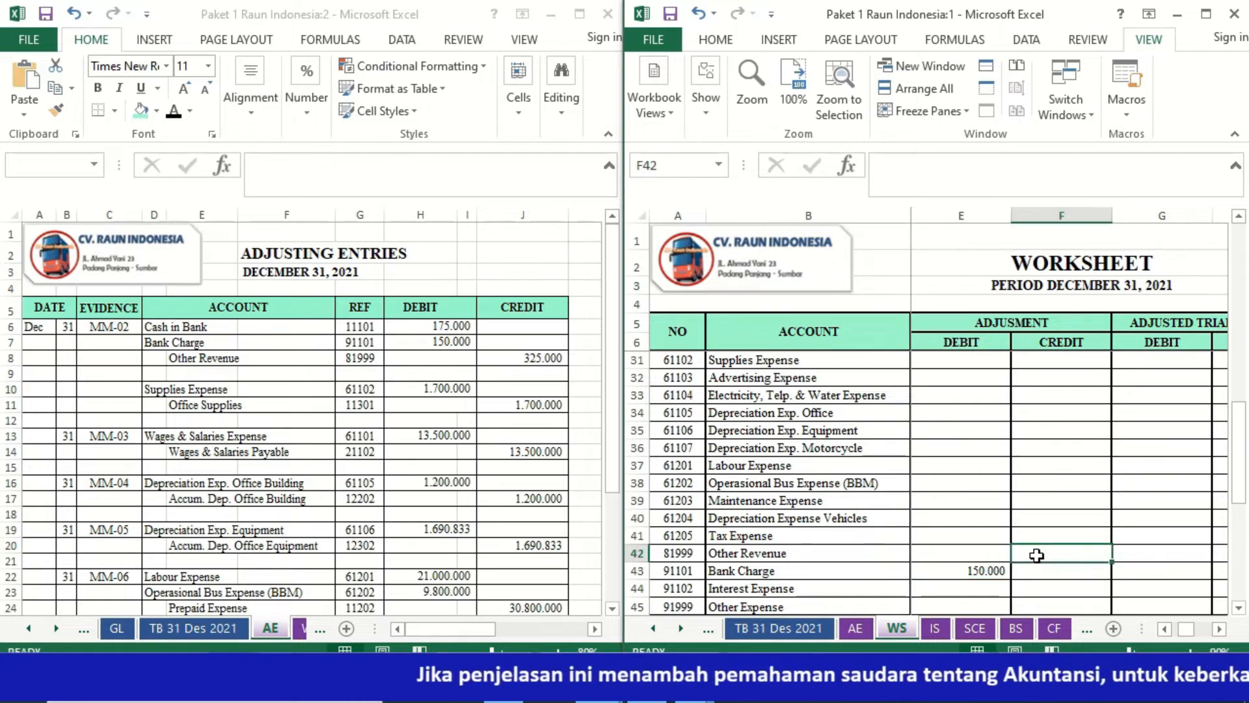
pyautogui.write('=')
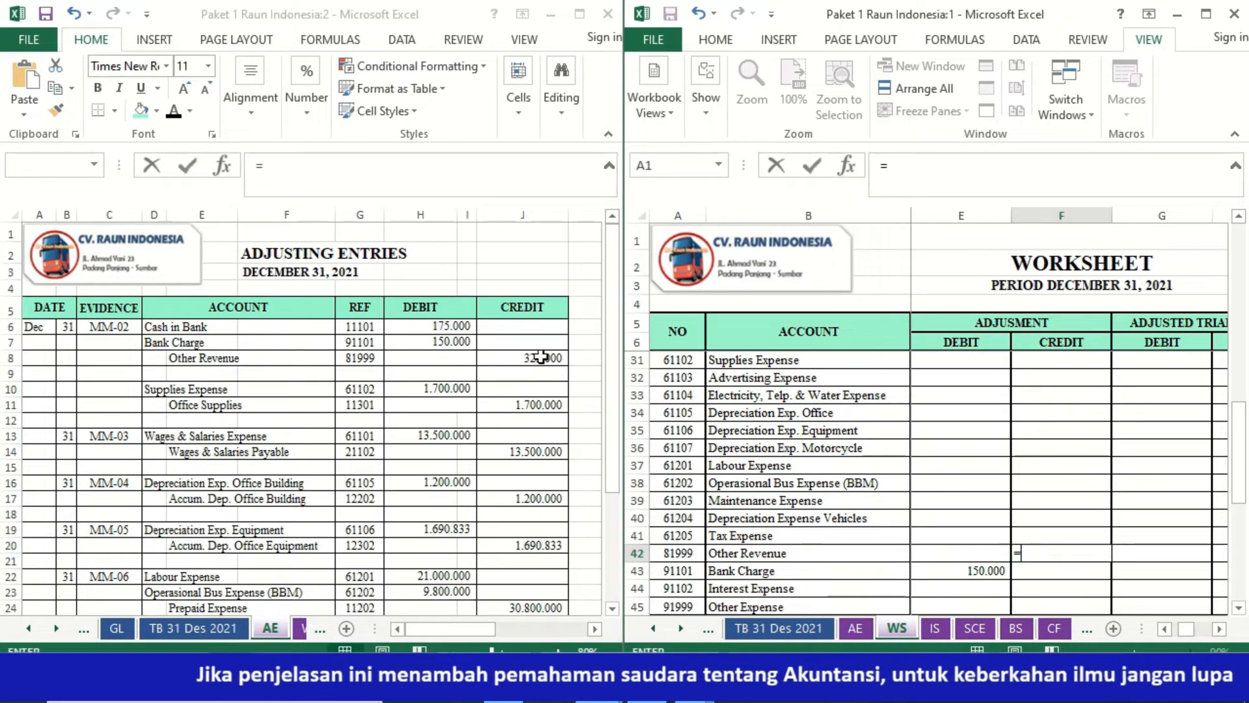
pyautogui.click(542, 357)
pyautogui.press('Return')
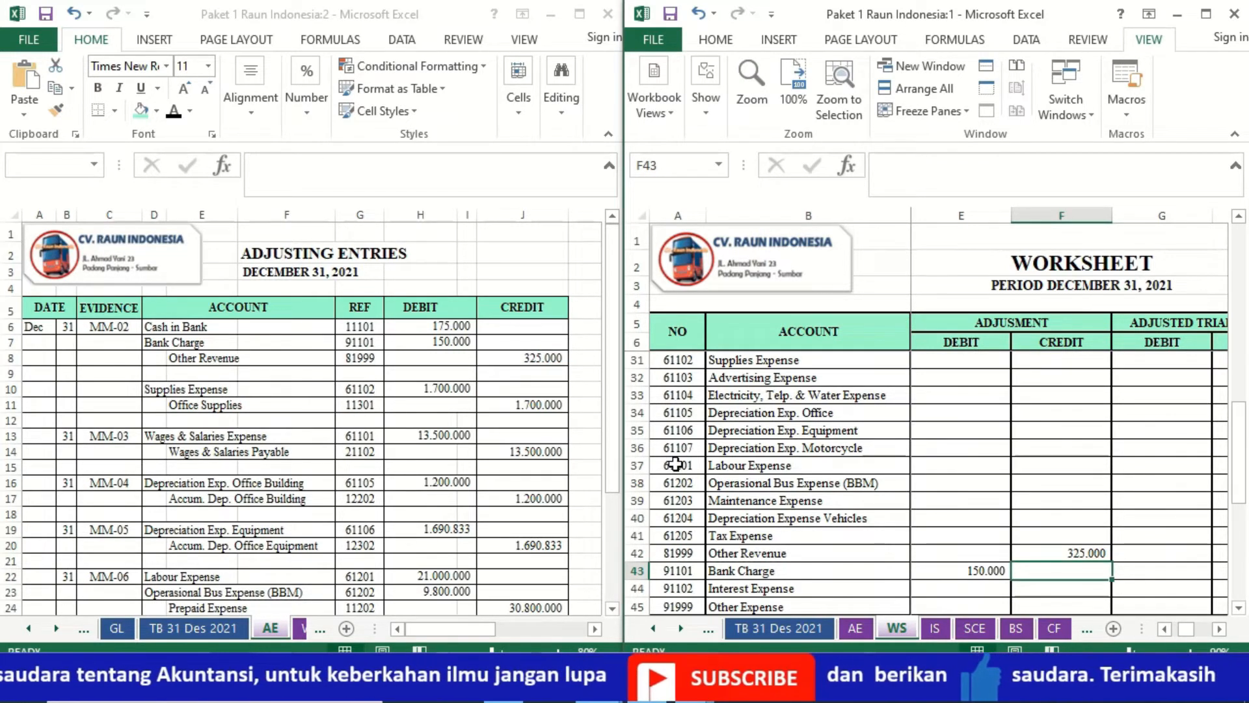
# - Link the Supplies Expense adjustment debit (E31) in the WS sheet to its debit amount in the AE sheet, =AE!H10
pyautogui.click(961, 360)
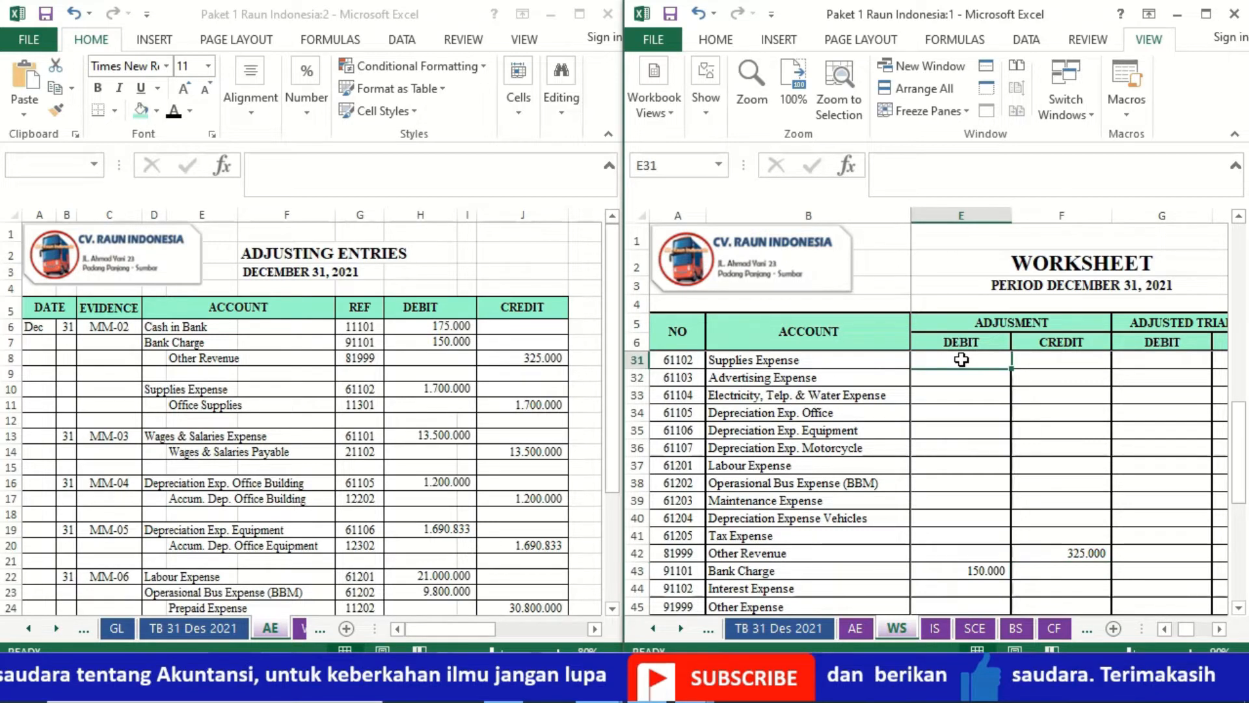
pyautogui.write('=')
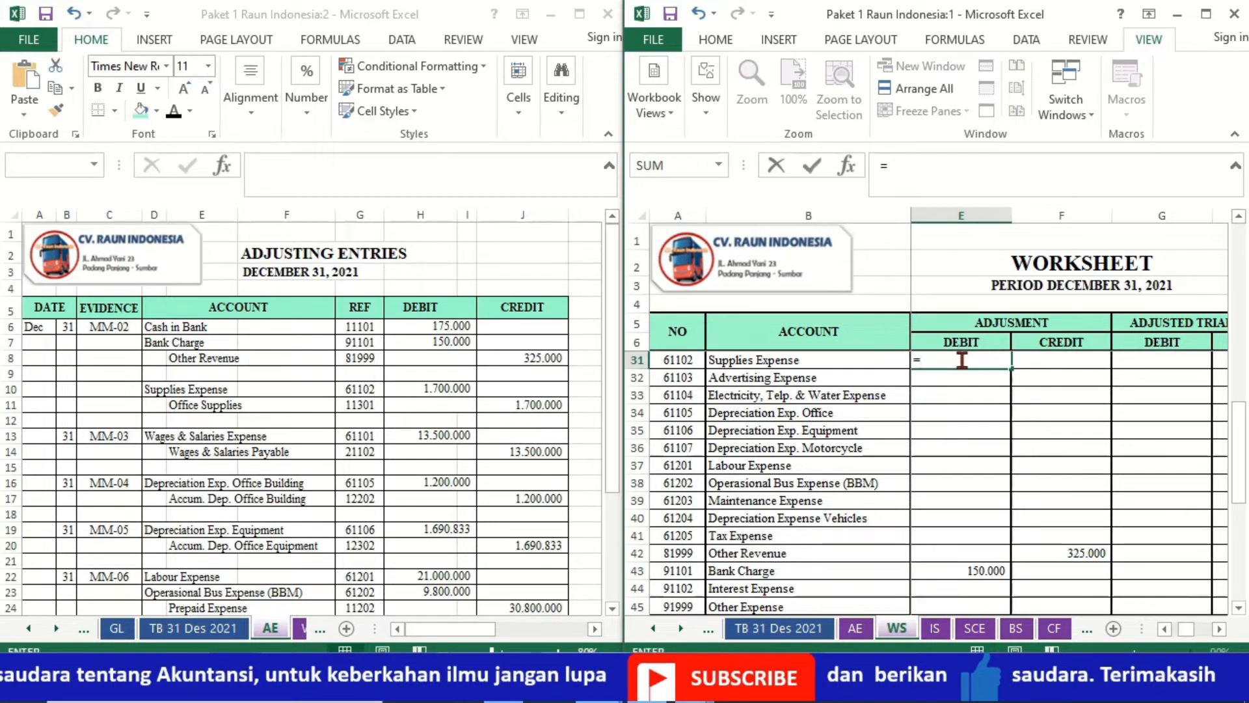
pyautogui.click(458, 390)
pyautogui.press('Return')
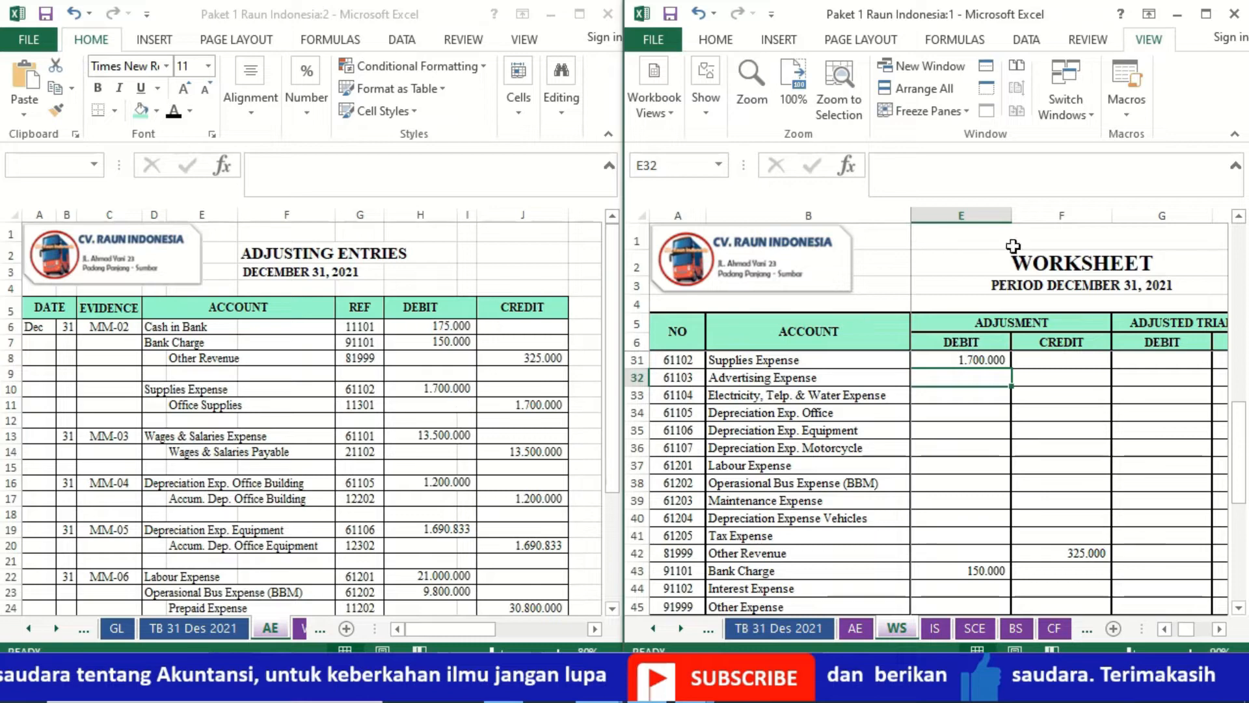
# - Link the Office Supplies adjustment credit (F11) in the WS sheet to its credit amount in the AE sheet, =AE!J11
pyautogui.scroll(5, 1239, 221)
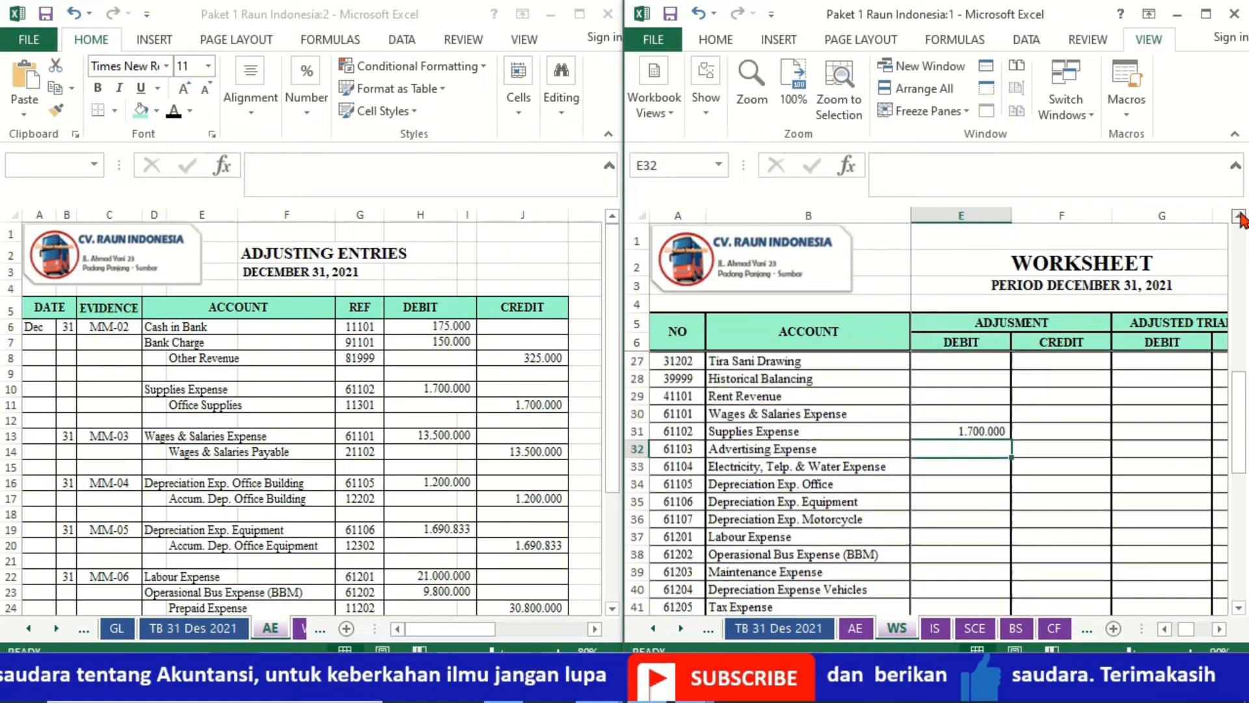
pyautogui.scroll(3, 1239, 221)
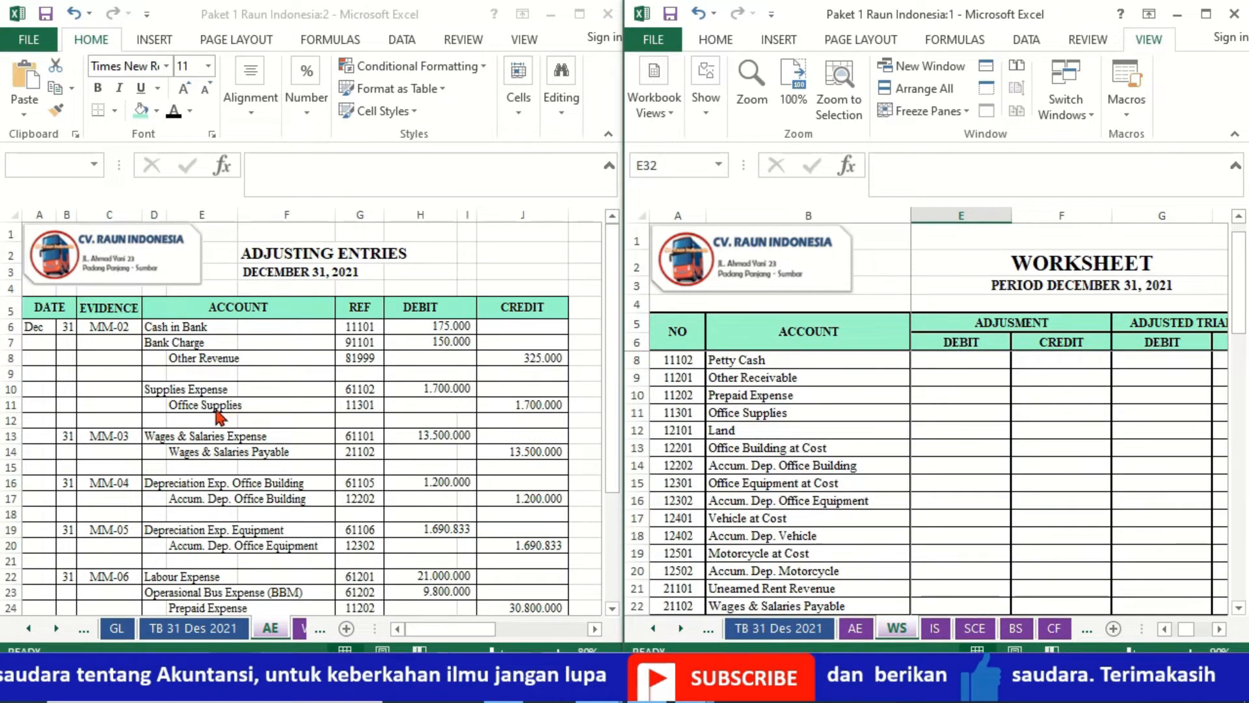
pyautogui.click(1046, 417)
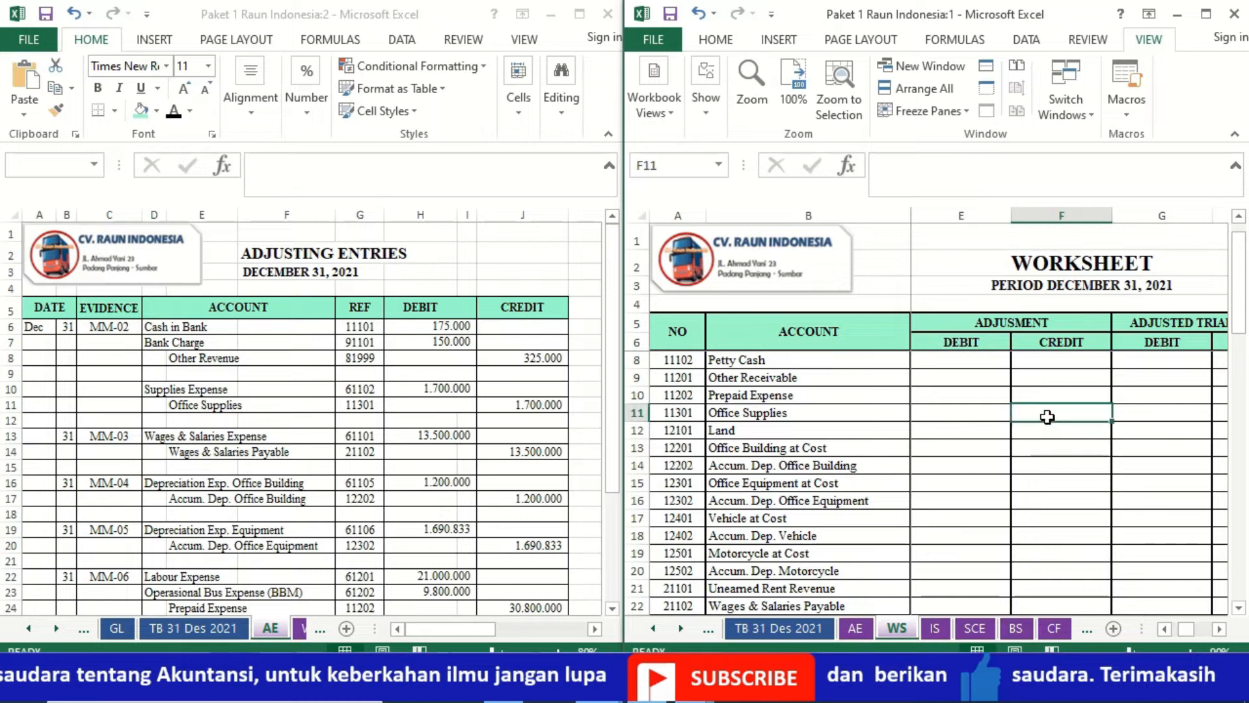
pyautogui.write('=')
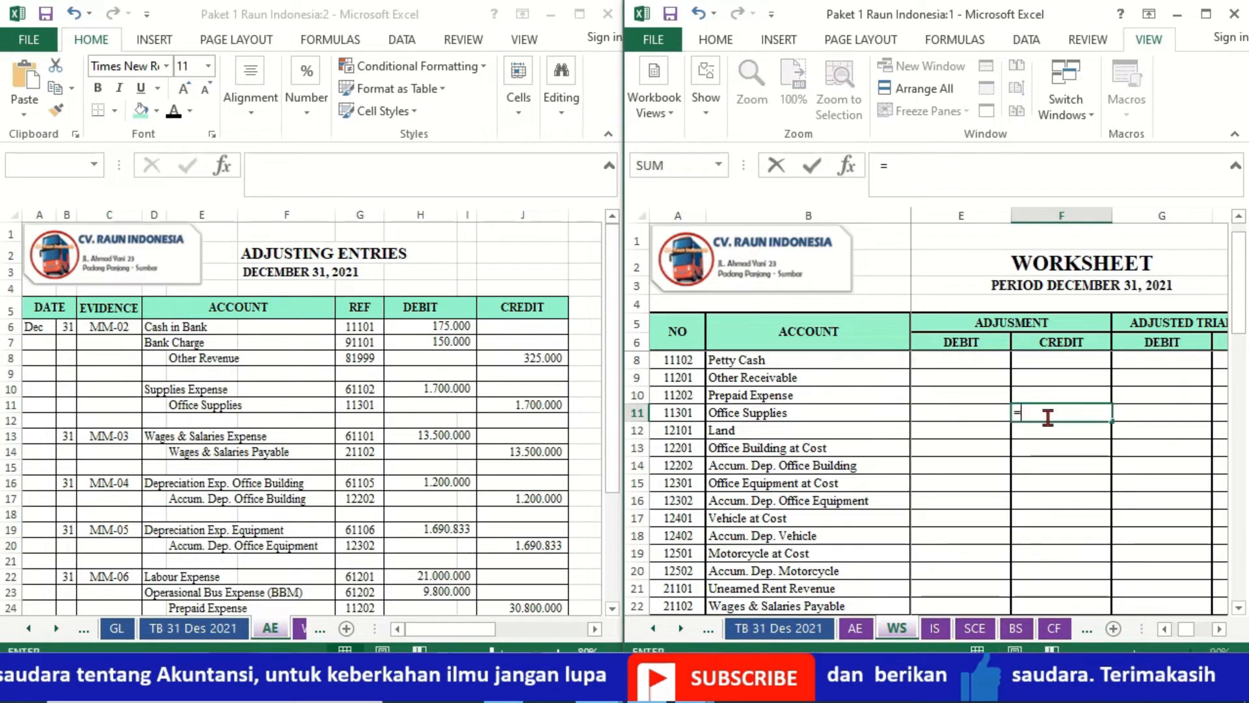
pyautogui.click(526, 407)
pyautogui.press('Return')
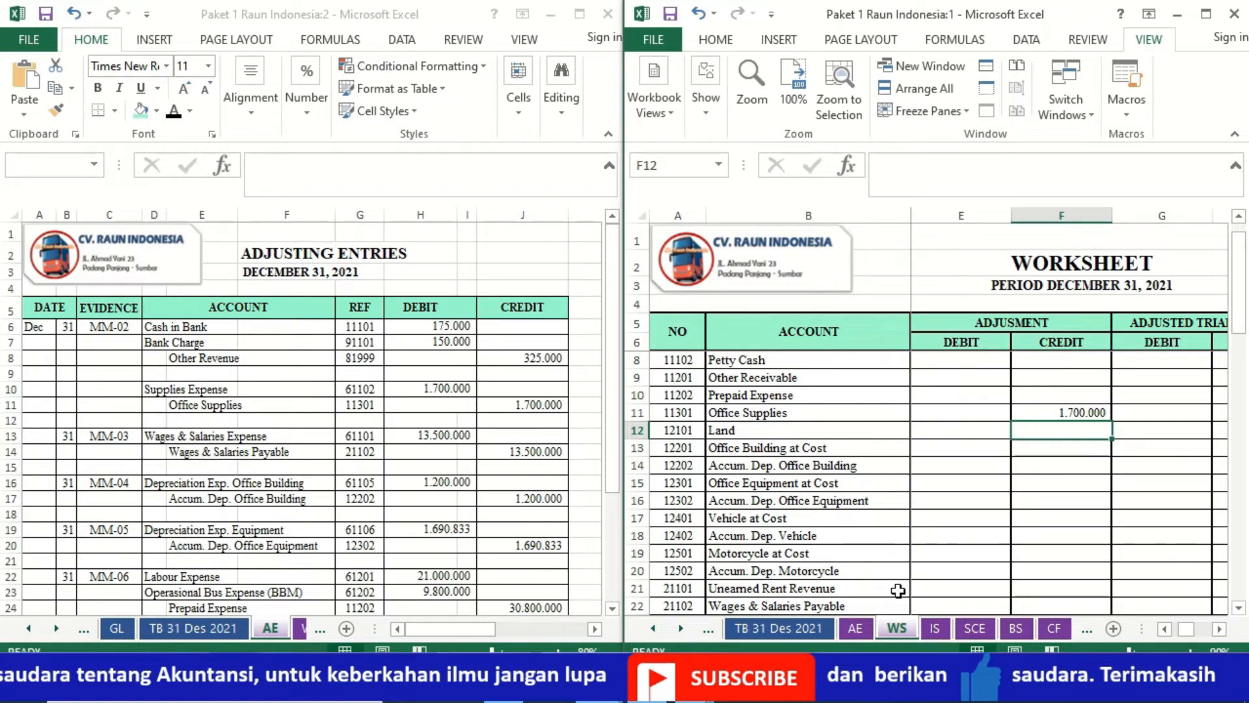
# - Link the Wages & Salaries Expense adjustment debit (E30) in the WS sheet to its debit amount in the AE sheet, =AE!H13
pyautogui.click(1067, 601)
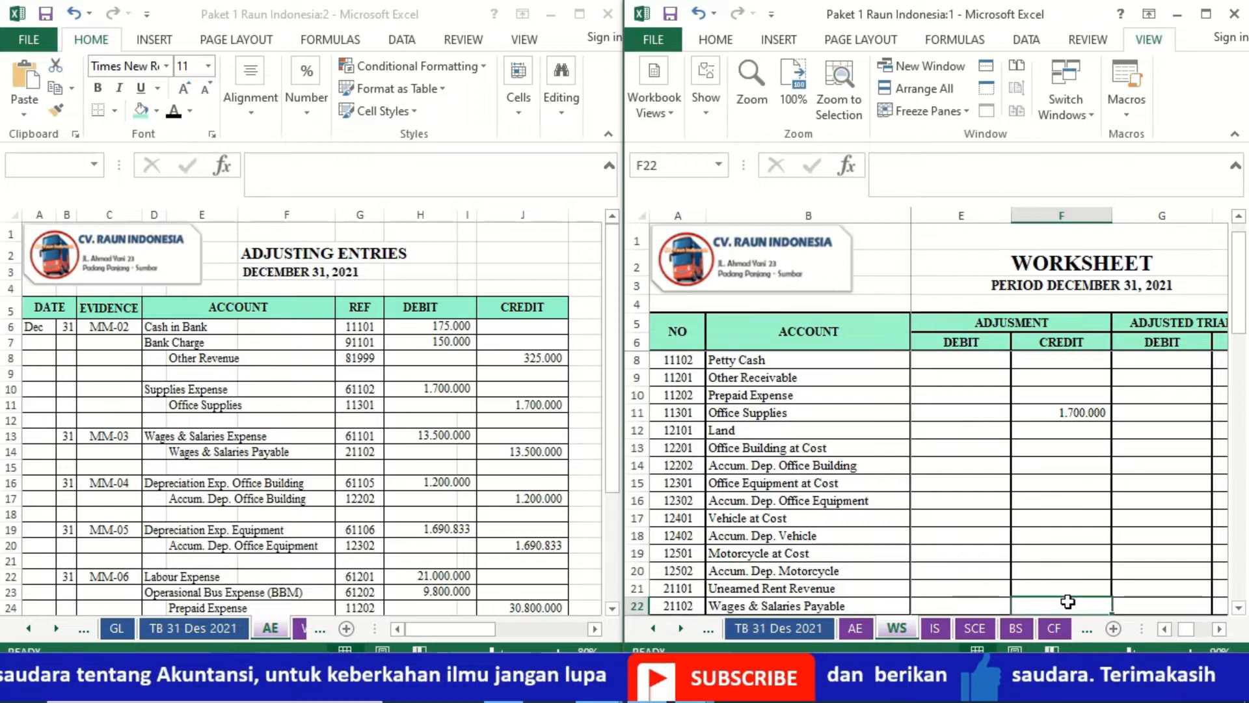
pyautogui.press('Down')
pyautogui.press('Down')
pyautogui.press('Down')
pyautogui.press('Down')
pyautogui.press('Down')
pyautogui.press('Down')
pyautogui.press('Down')
pyautogui.press('Down')
pyautogui.press('Down')
pyautogui.press('Down')
pyautogui.press('Down')
pyautogui.press('Down')
pyautogui.press('Down')
pyautogui.press('Up')
pyautogui.press('Up')
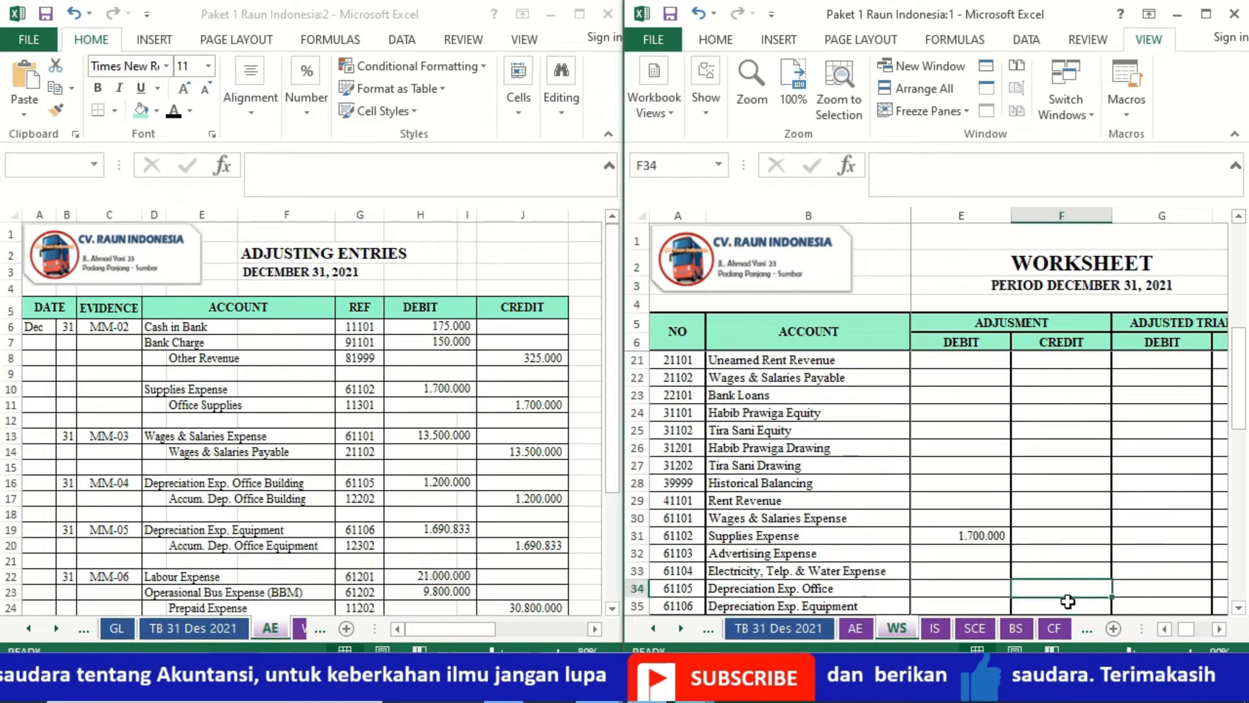
pyautogui.press('Up')
pyautogui.press('Up')
pyautogui.press('Up')
pyautogui.press('Left')
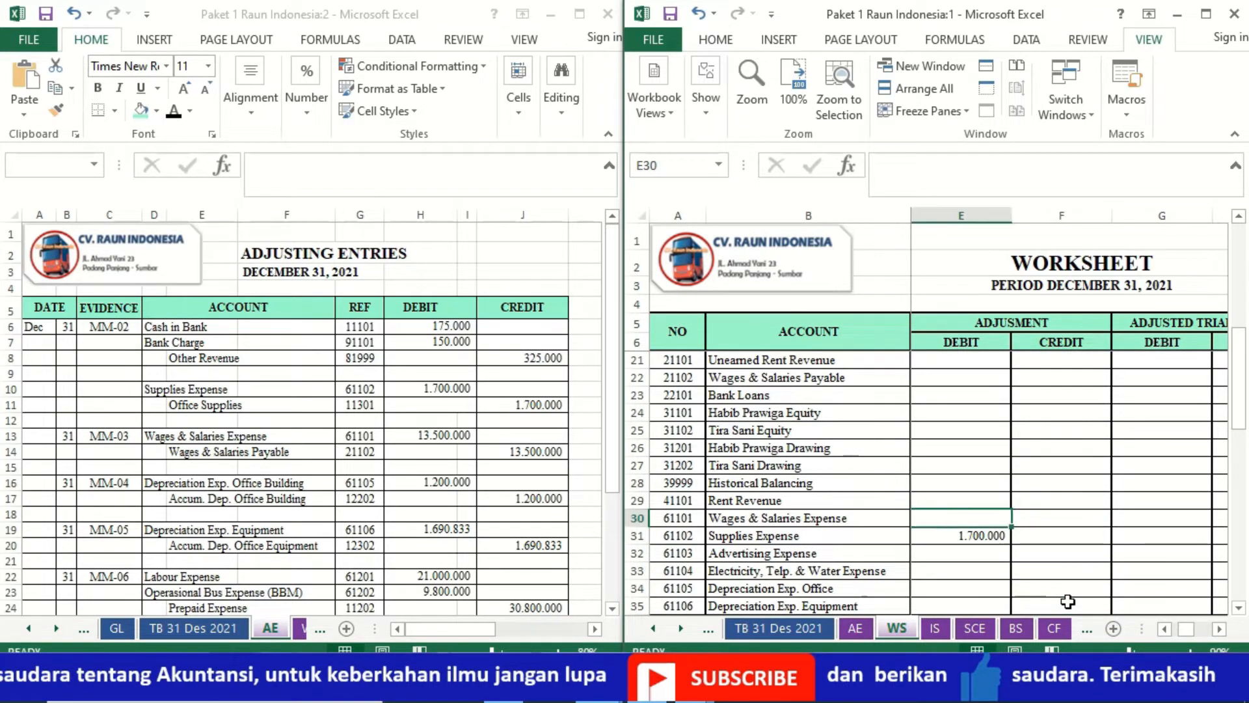
pyautogui.write('=')
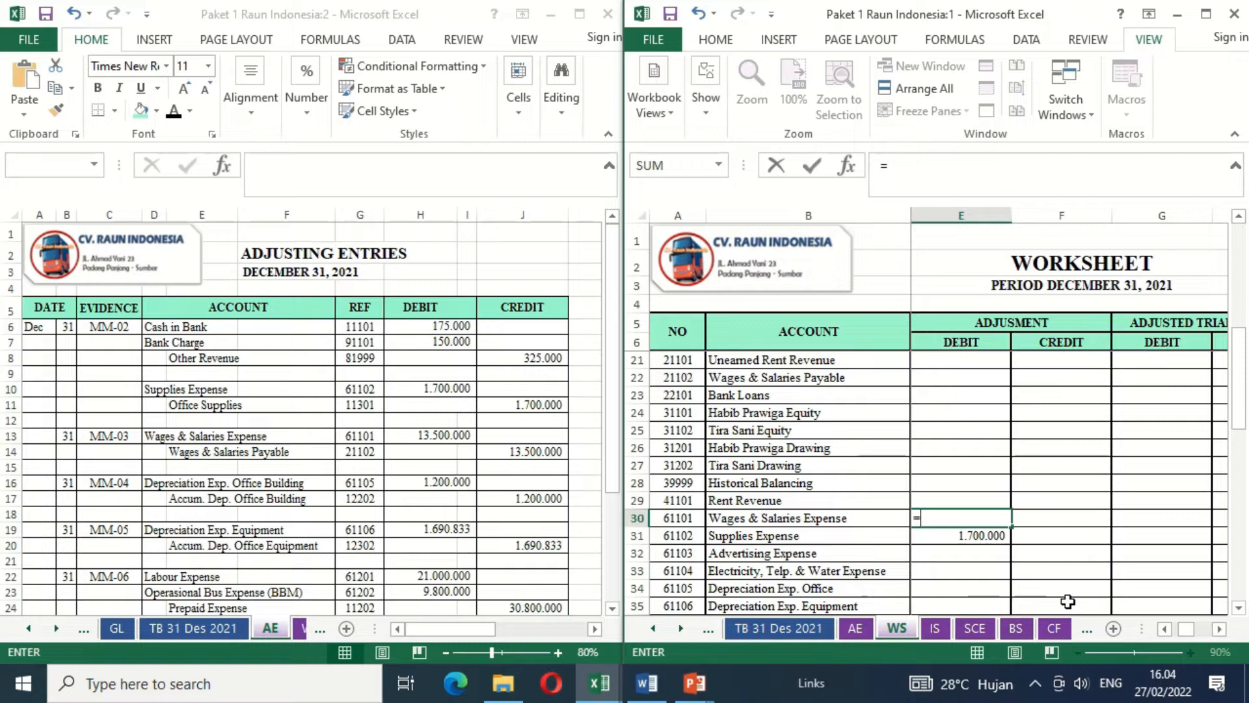
pyautogui.click(439, 438)
pyautogui.press('Return')
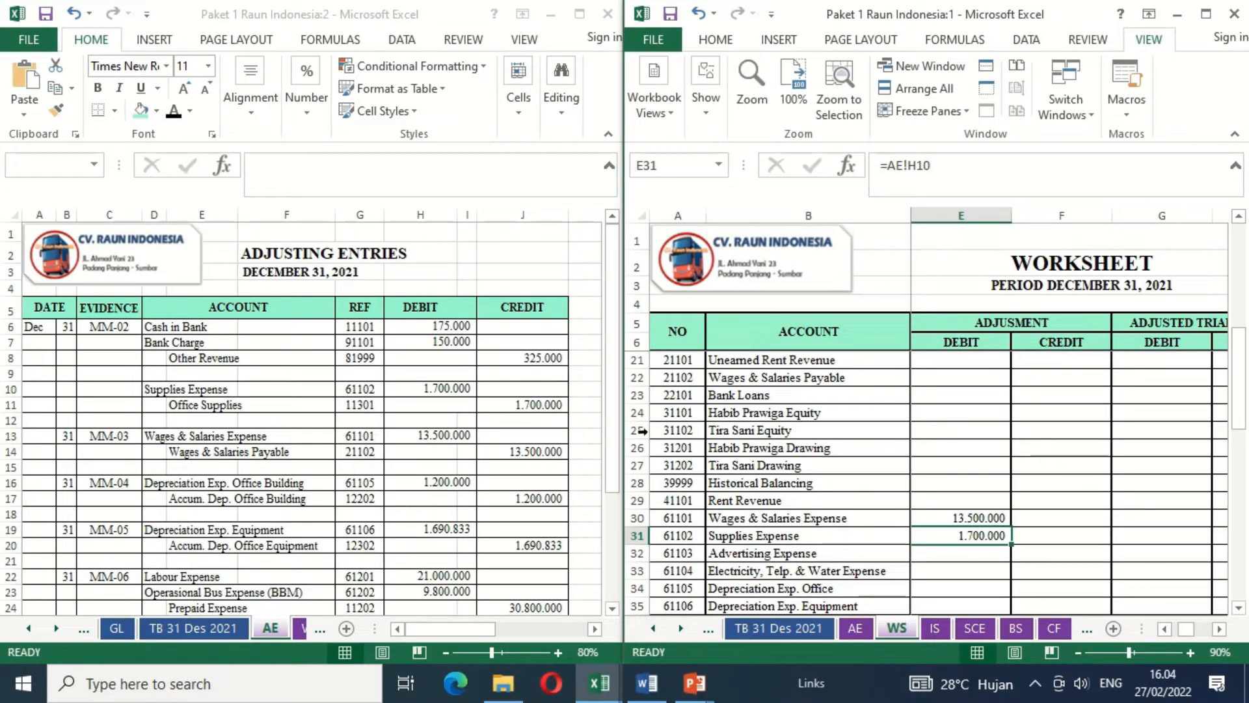
# - Link the Wages & Salaries Payable adjustment credit (F22) in the WS sheet to its credit amount in the AE sheet, =AE!J14
pyautogui.click(1033, 378)
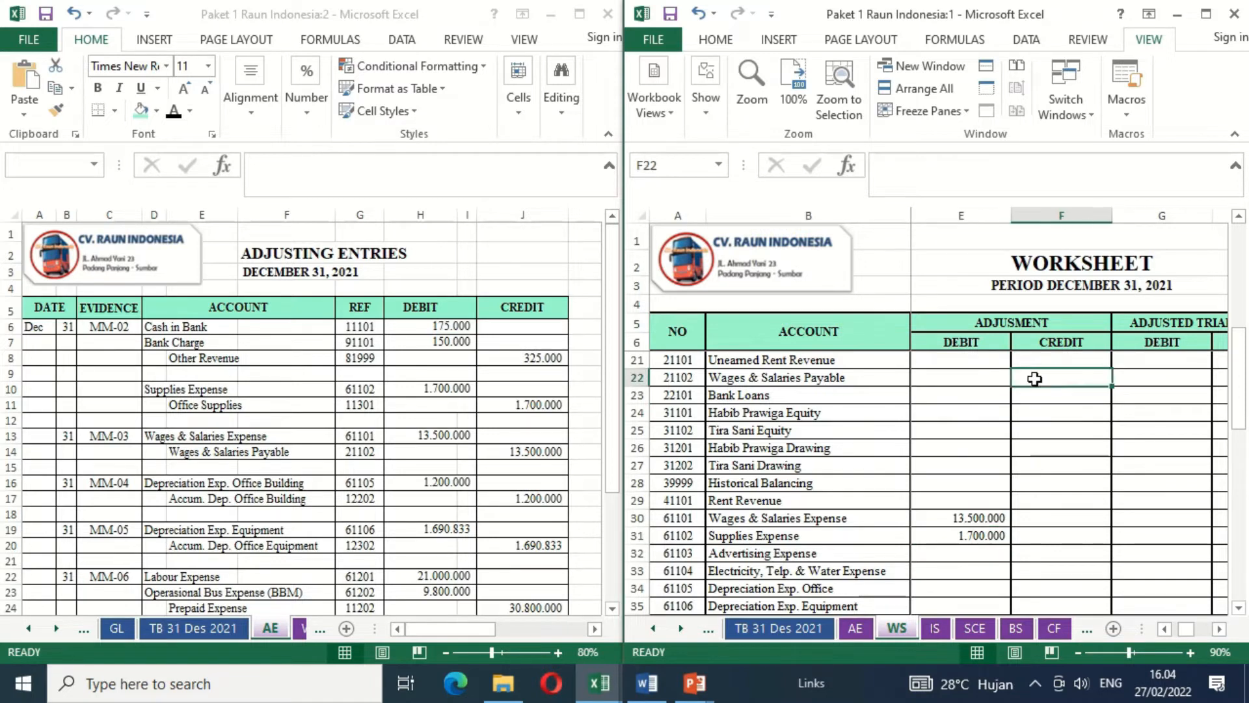
pyautogui.write('=')
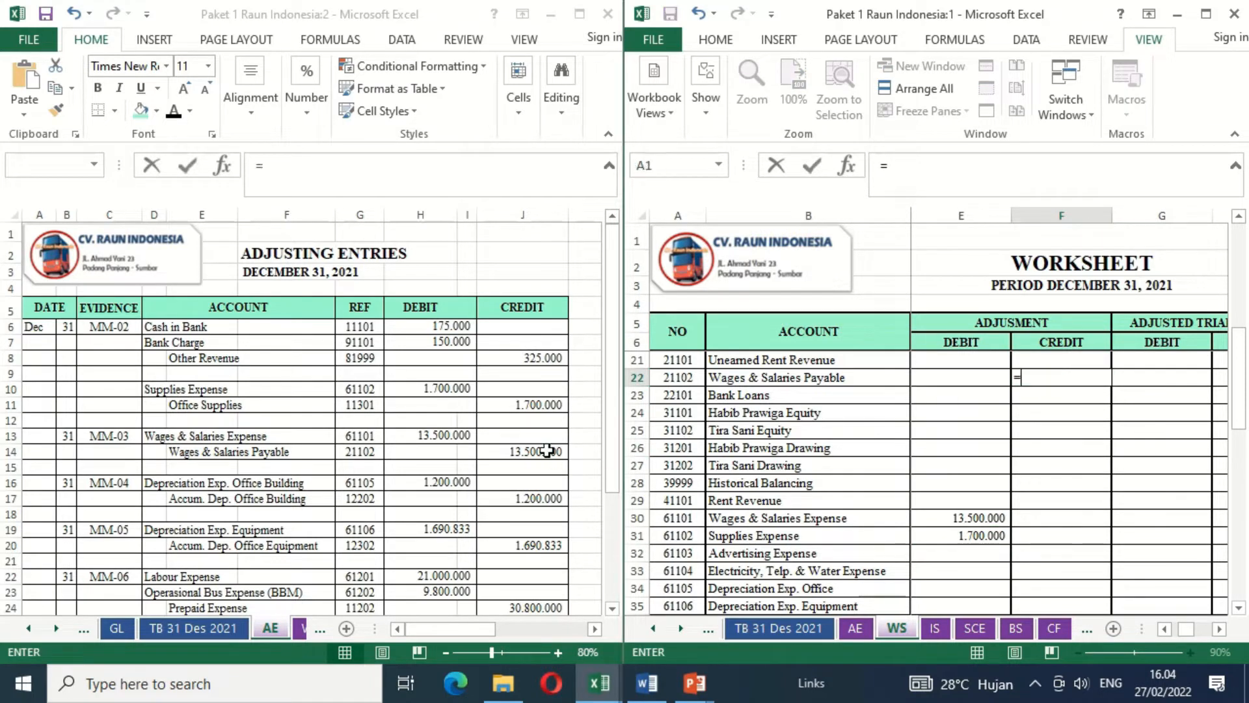
pyautogui.click(557, 455)
pyautogui.press('Return')
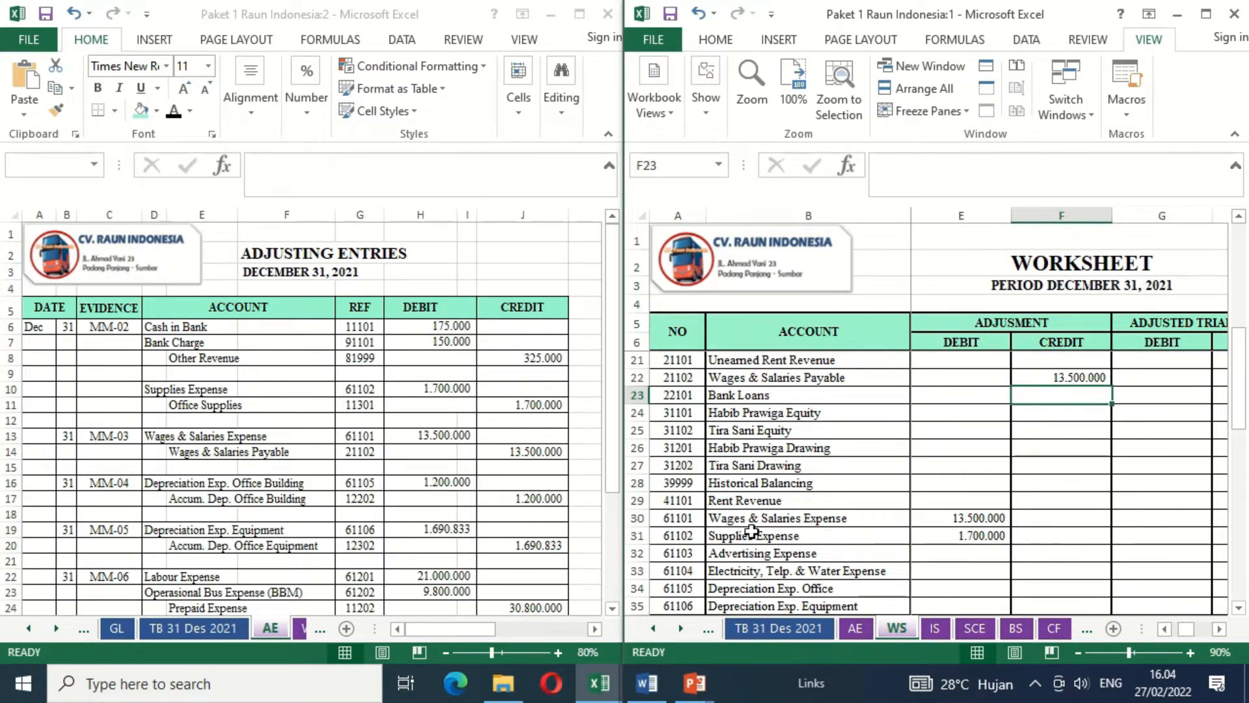
# - Link the Depreciation Exp. Office adjustment debit (E34) in the WS sheet to the MM-04 debit amount in the AE sheet, =AE!H16
pyautogui.click(853, 588)
pyautogui.scroll(-1, 902, 603)
pyautogui.press('Right')
pyautogui.press('Right')
pyautogui.press('Right')
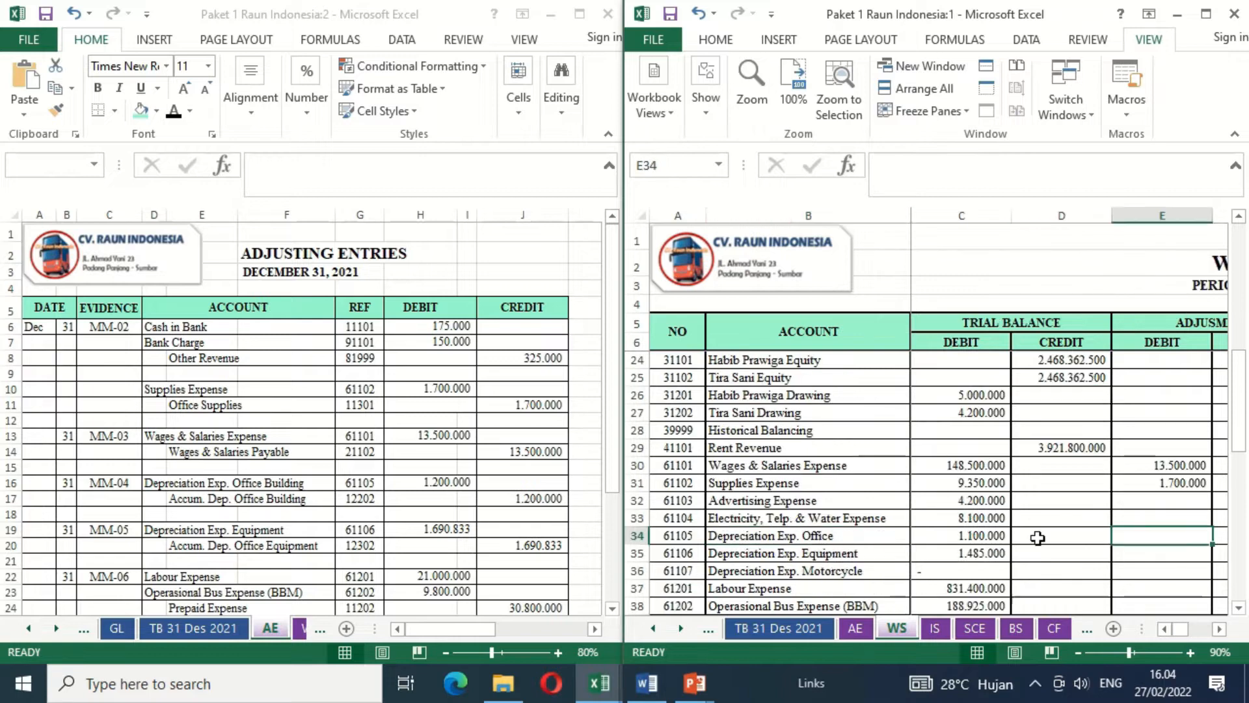
pyautogui.write('=')
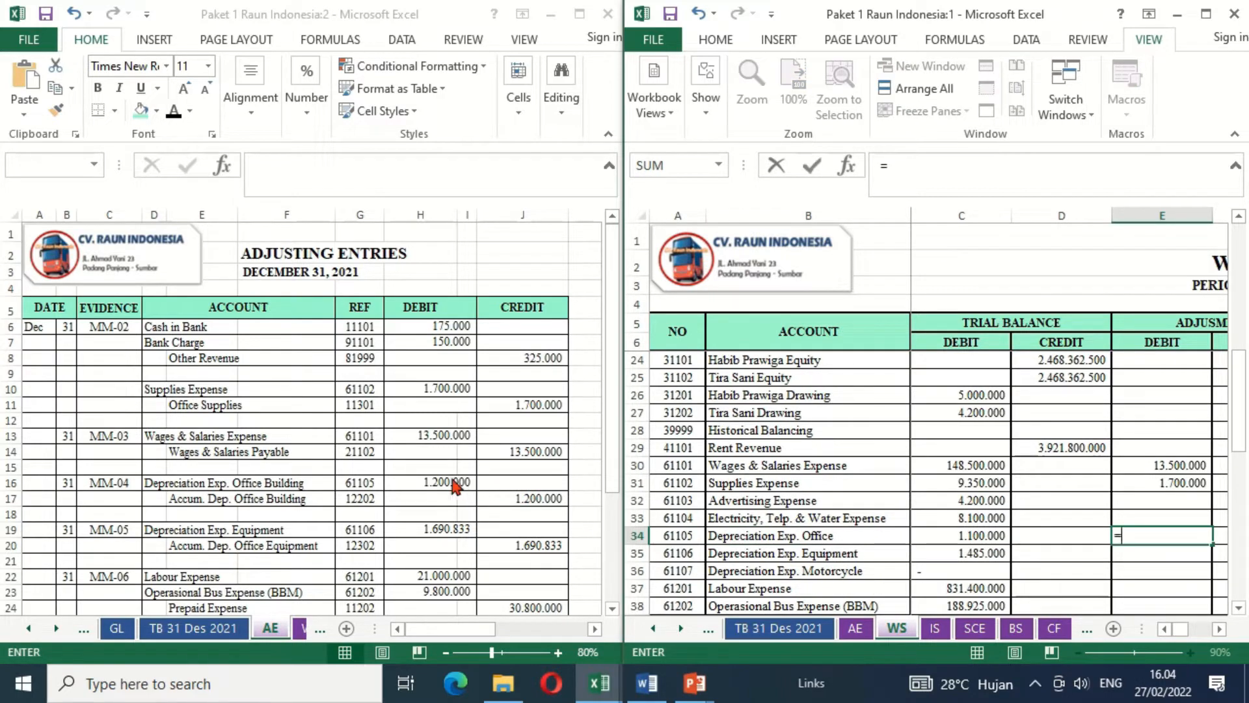
pyautogui.click(440, 490)
pyautogui.press('Return')
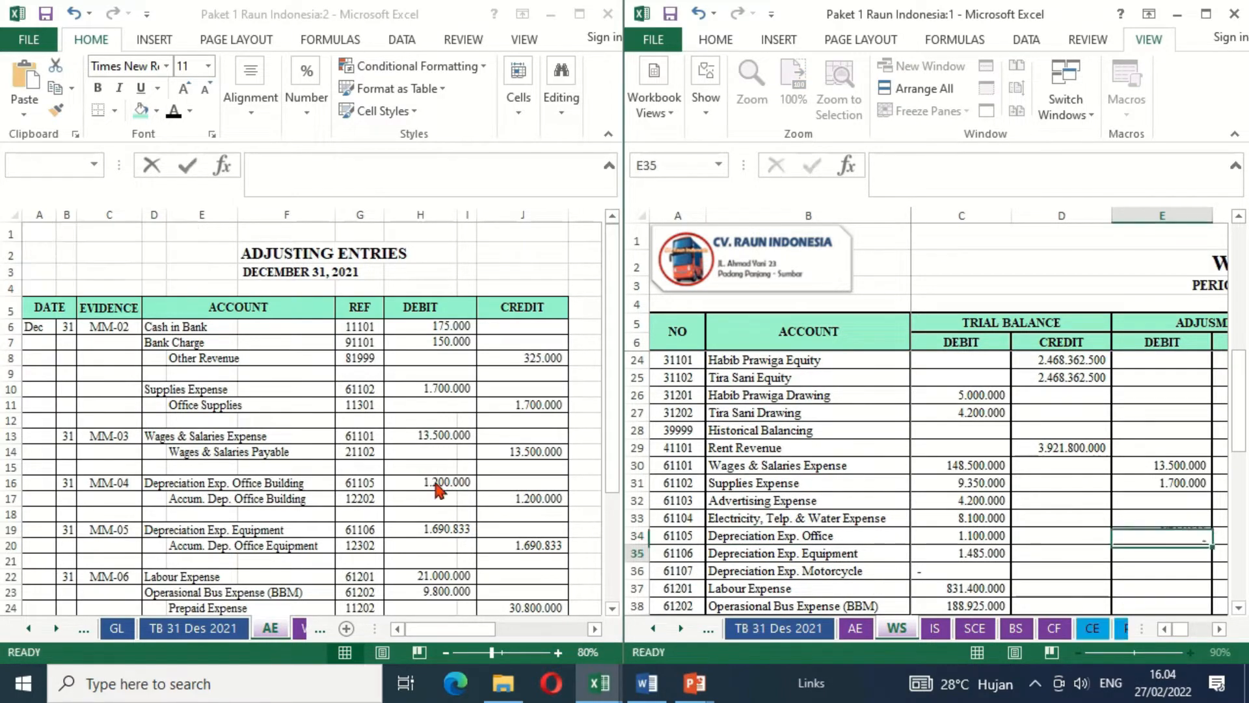
# - Link the Accum. Dep. Office Building adjustment credit (F14) in the WS sheet to its credit amount in the AE sheet, =AE!J17
pyautogui.press('Up')
pyautogui.press('Up')
pyautogui.press('Up')
pyautogui.press('Up')
pyautogui.press('Up')
pyautogui.press('Up')
pyautogui.press('Up')
pyautogui.press('Up')
pyautogui.press('Up')
pyautogui.press('Up')
pyautogui.press('Up')
pyautogui.press('Up')
pyautogui.press('Right')
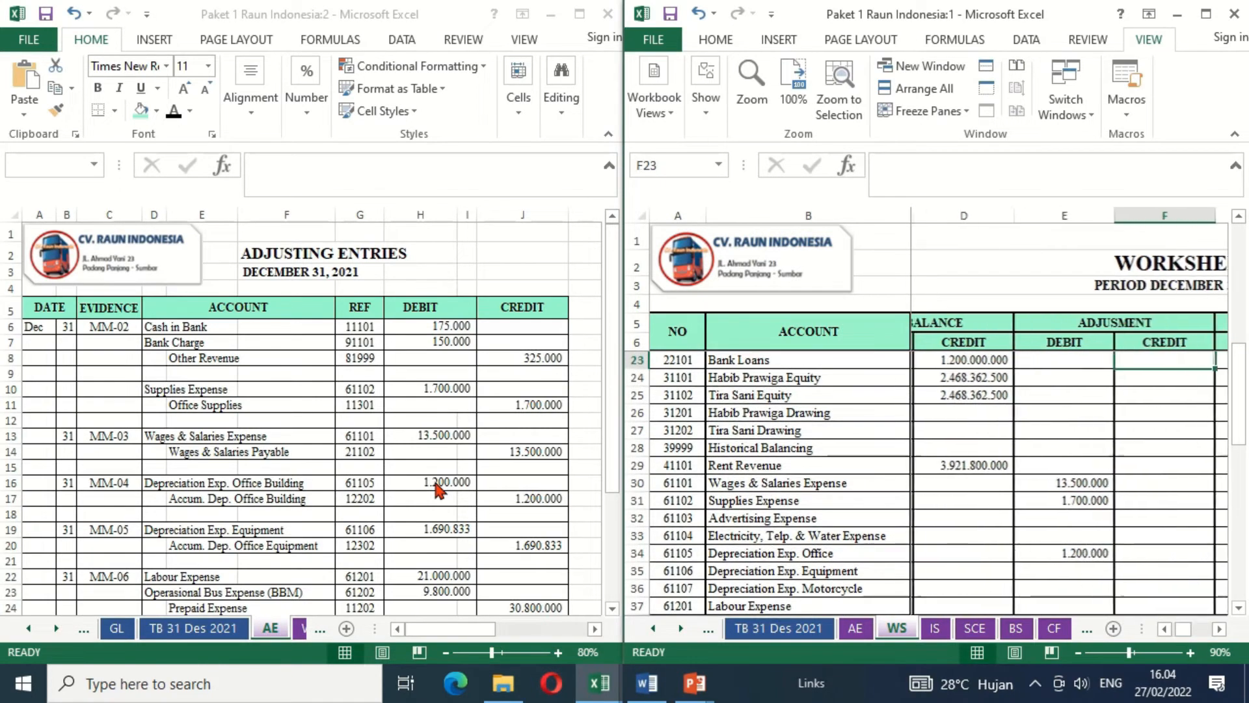
pyautogui.press('Up')
pyautogui.press('Up')
pyautogui.press('Up')
pyautogui.press('Up')
pyautogui.press('Up')
pyautogui.press('Up')
pyautogui.press('Up')
pyautogui.press('Up')
pyautogui.press('Up')
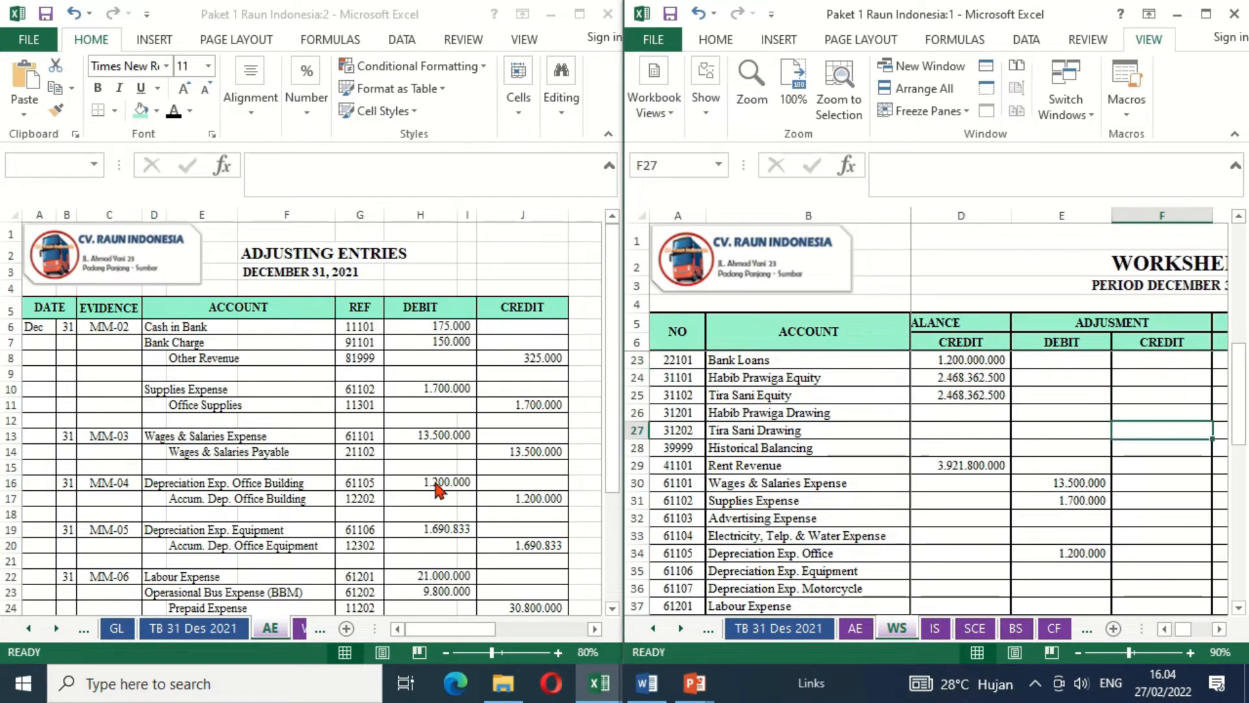
pyautogui.write('=')
pyautogui.click(509, 504)
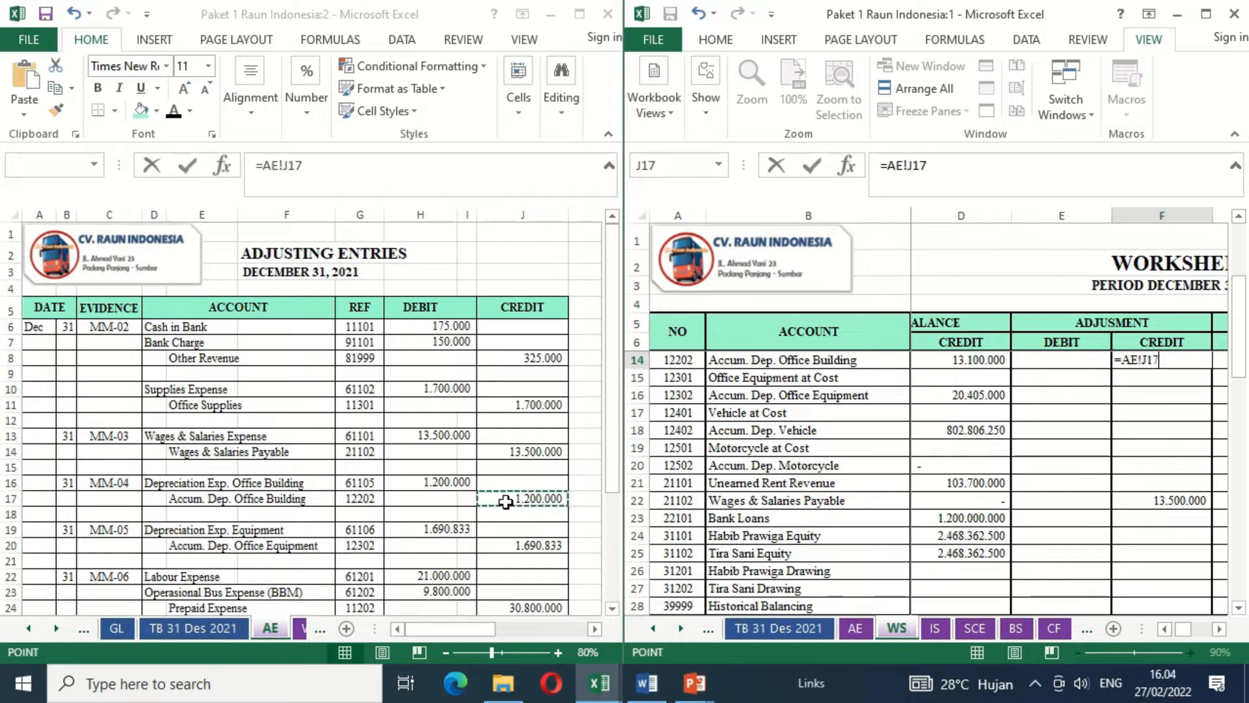
pyautogui.press('Return')
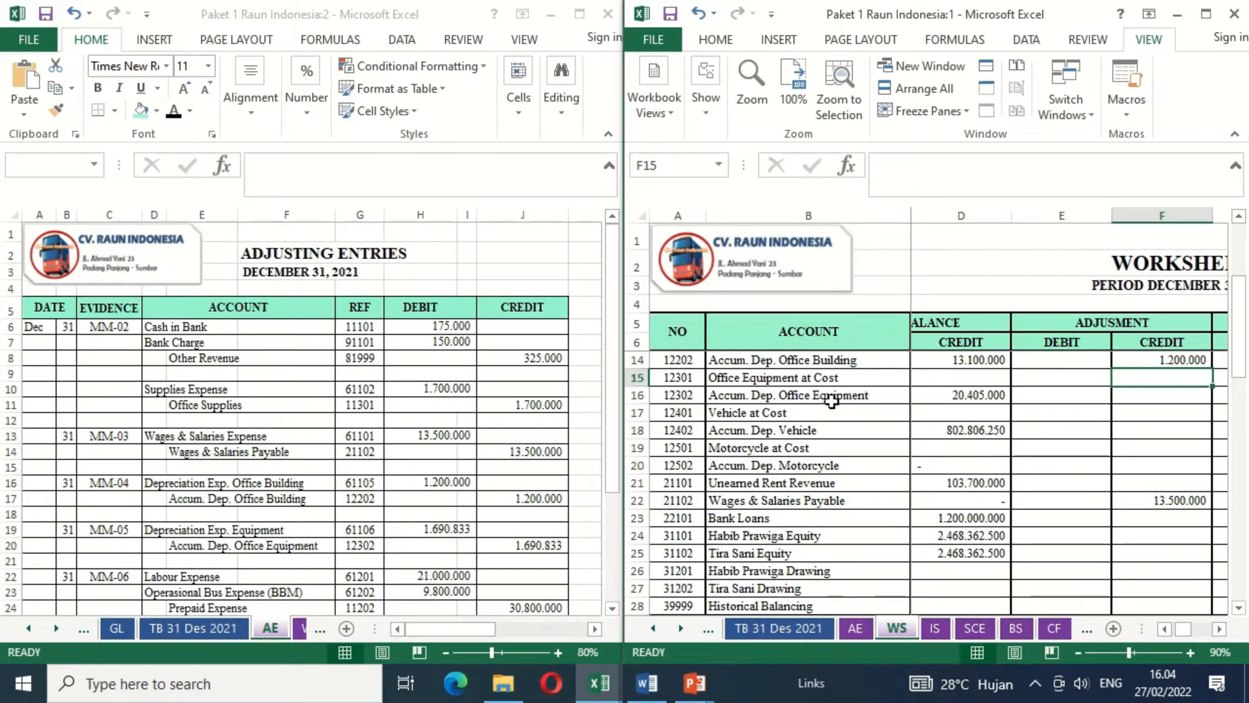
# - Link the Accum. Dep. Office Equipment adjustment credit (F16) in the WS sheet to its credit amount in the AE sheet, =AE!J20
pyautogui.click(1144, 396)
pyautogui.write('=')
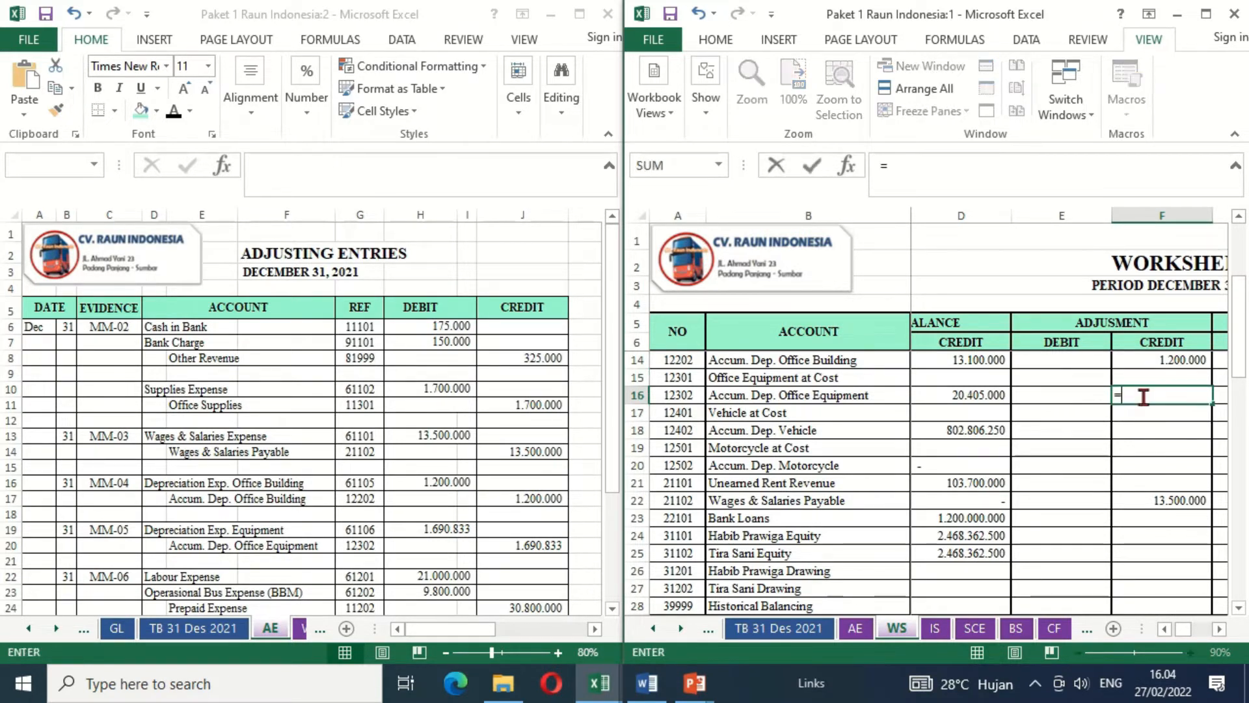
pyautogui.click(527, 543)
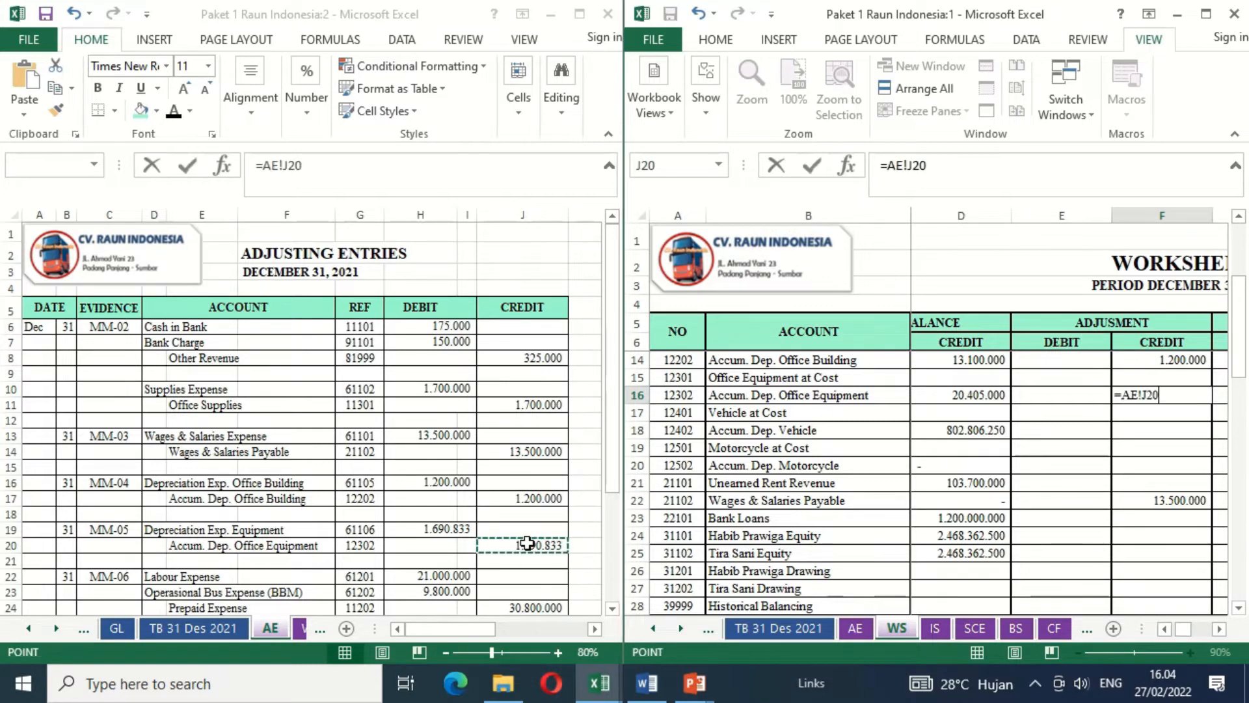
pyautogui.press('Return')
# - Link the Depreciation Exp. Equipment adjustment debit (E35) in the WS sheet to the MM-05 debit amount in the AE sheet, =AE!H19
pyautogui.press('Down')
pyautogui.press('Down')
pyautogui.press('Down')
pyautogui.press('Down')
pyautogui.press('Down')
pyautogui.press('Down')
pyautogui.press('Down')
pyautogui.press('Down')
pyautogui.press('Down')
pyautogui.press('Down')
pyautogui.press('Down')
pyautogui.press('Down')
pyautogui.press('Down')
pyautogui.press('Down')
pyautogui.press('Down')
pyautogui.press('Down')
pyautogui.press('Down')
pyautogui.press('Down')
pyautogui.press('Down')
pyautogui.press('Down')
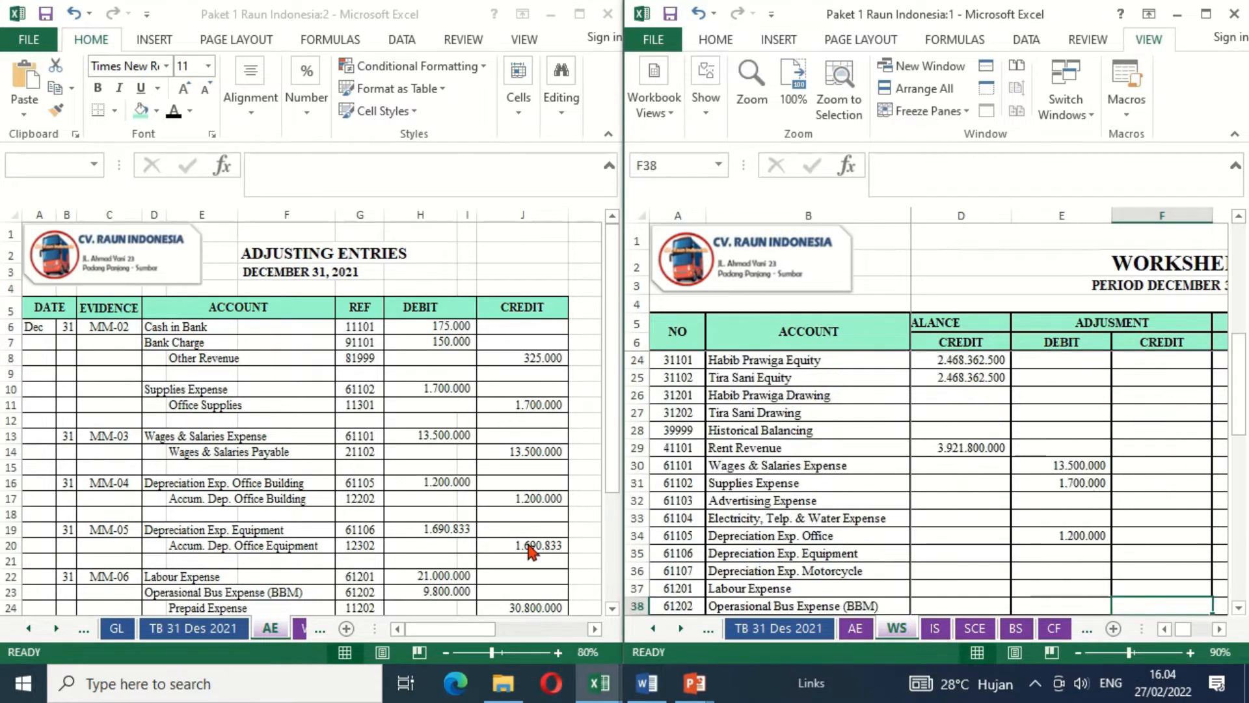
pyautogui.press('Down')
pyautogui.press('Down')
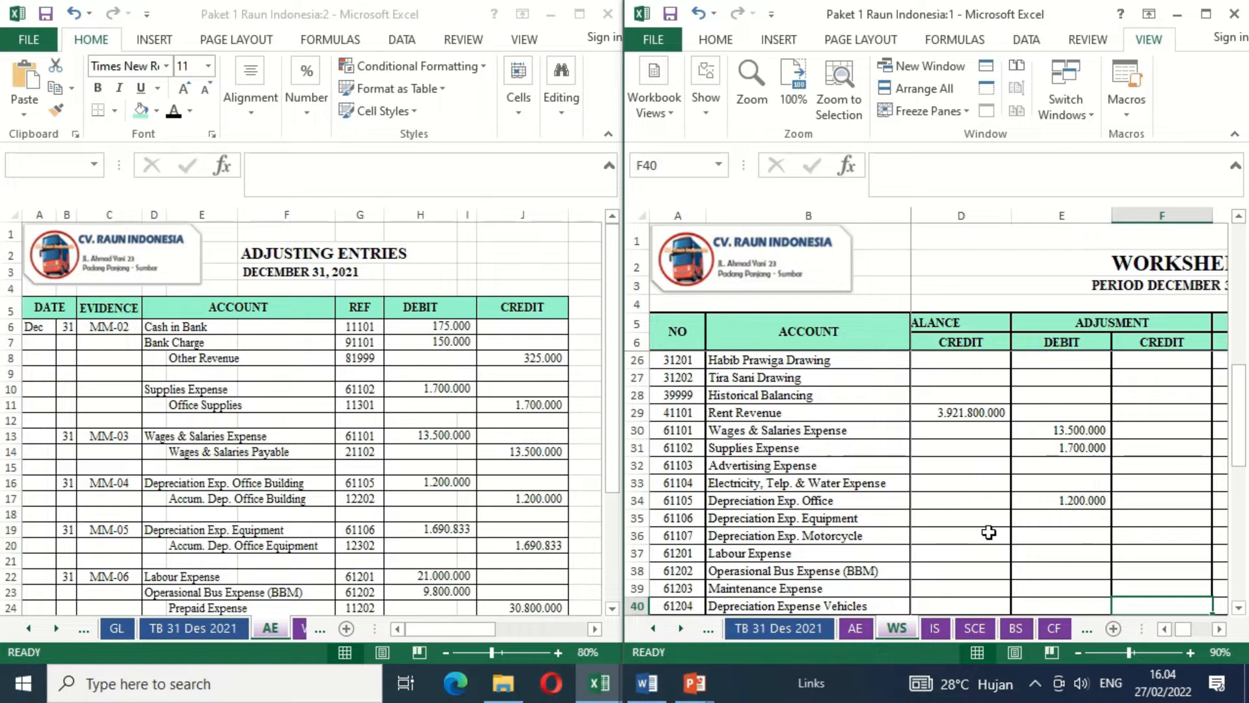
pyautogui.click(1063, 524)
pyautogui.write('=')
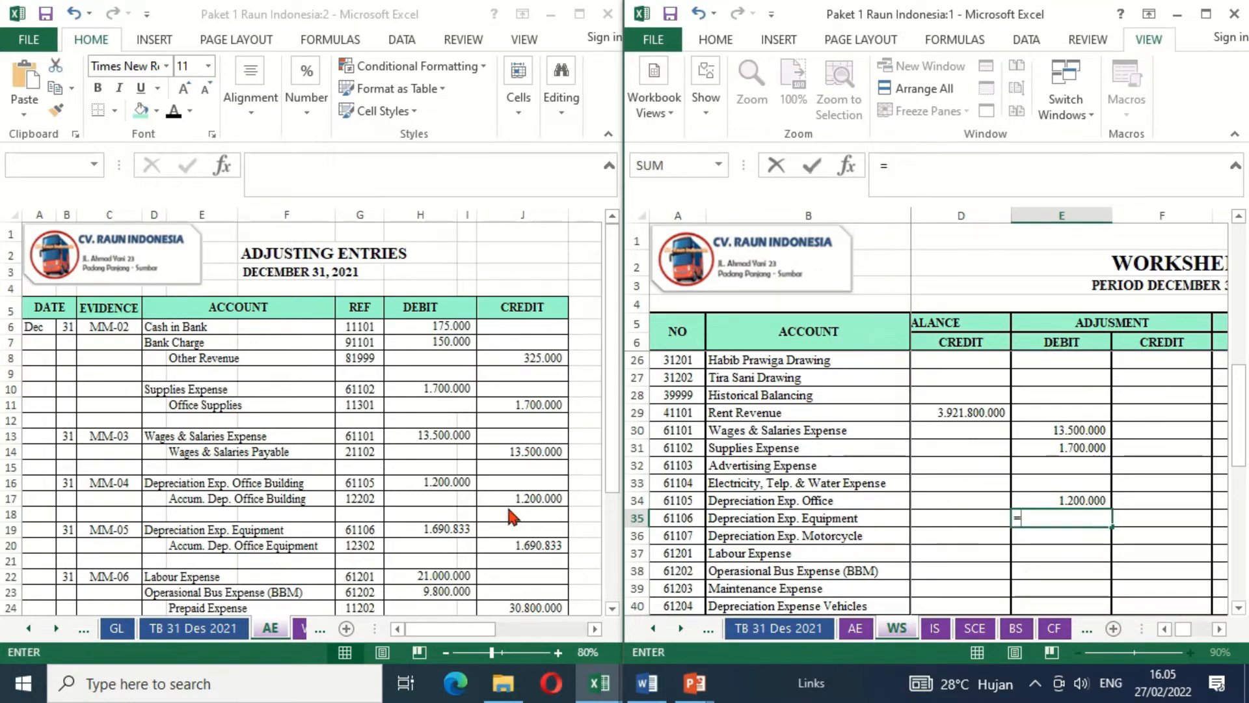
pyautogui.click(433, 529)
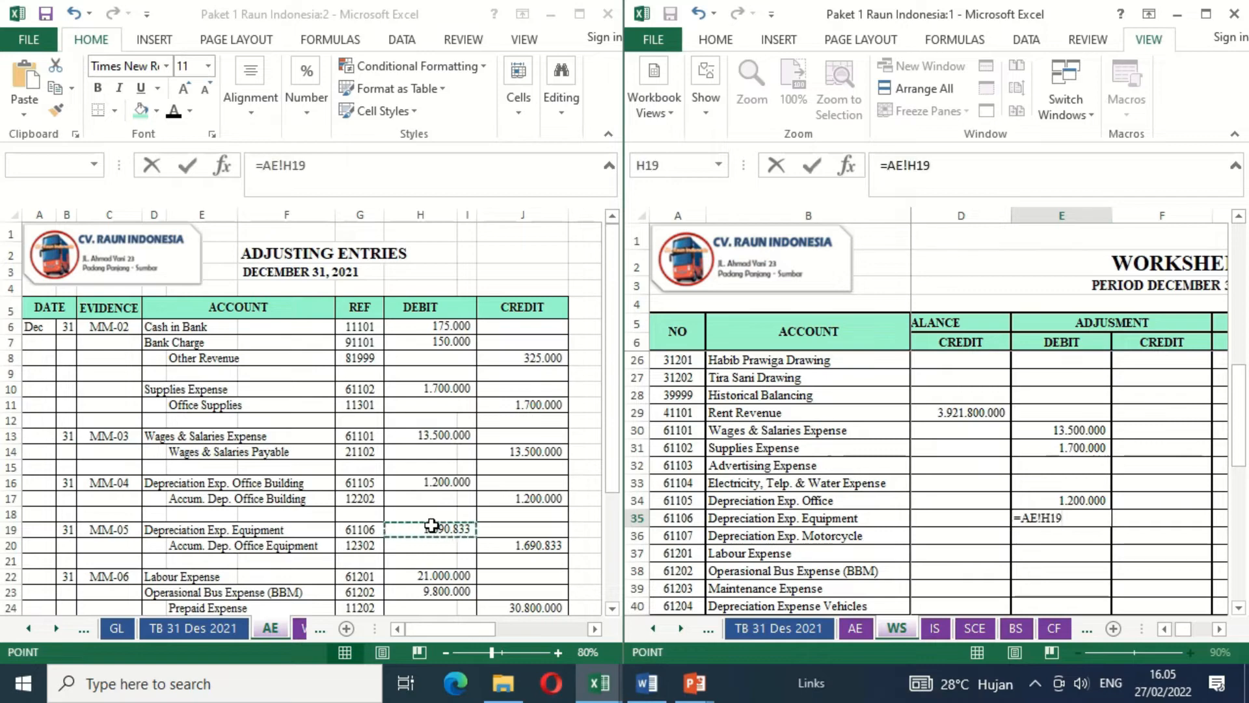
pyautogui.press('Return')
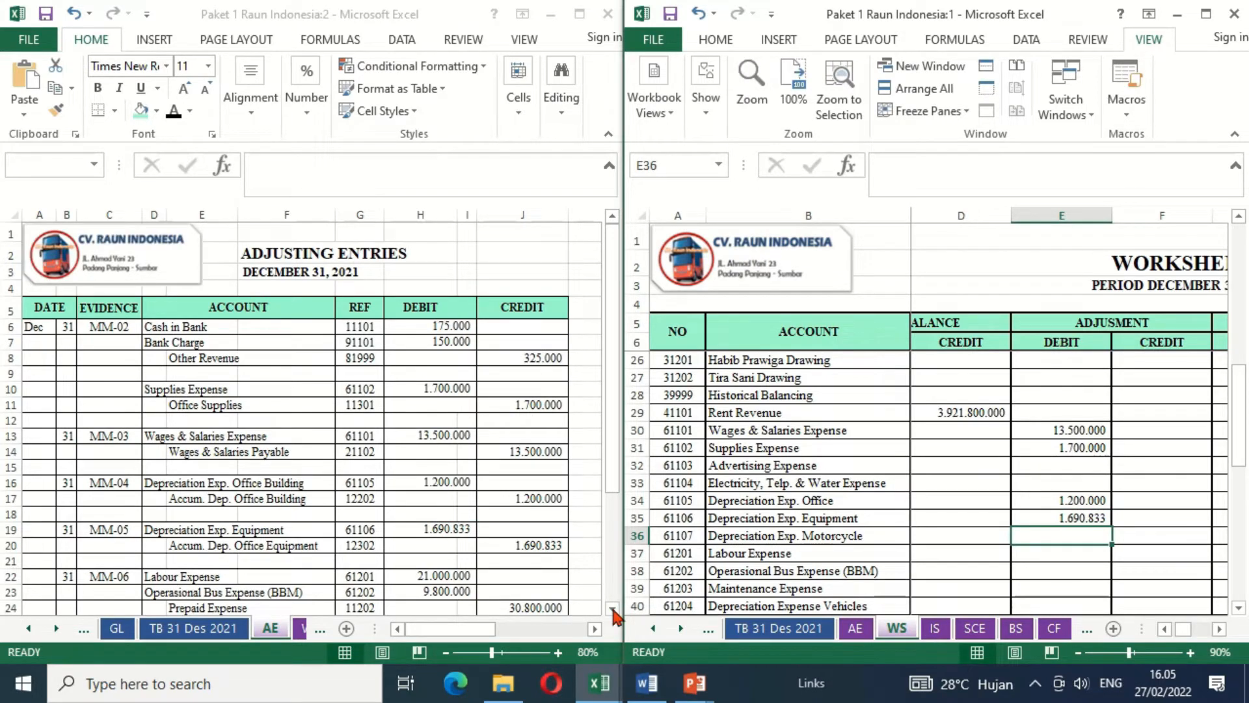
# - Link the Labour Expense adjustment debit (E37) in the WS sheet to the MM-06 debit amount in the AE sheet, =AE!H22
pyautogui.click(612, 609)
pyautogui.click(611, 609)
pyautogui.click(612, 609)
pyautogui.click(611, 608)
pyautogui.click(612, 609)
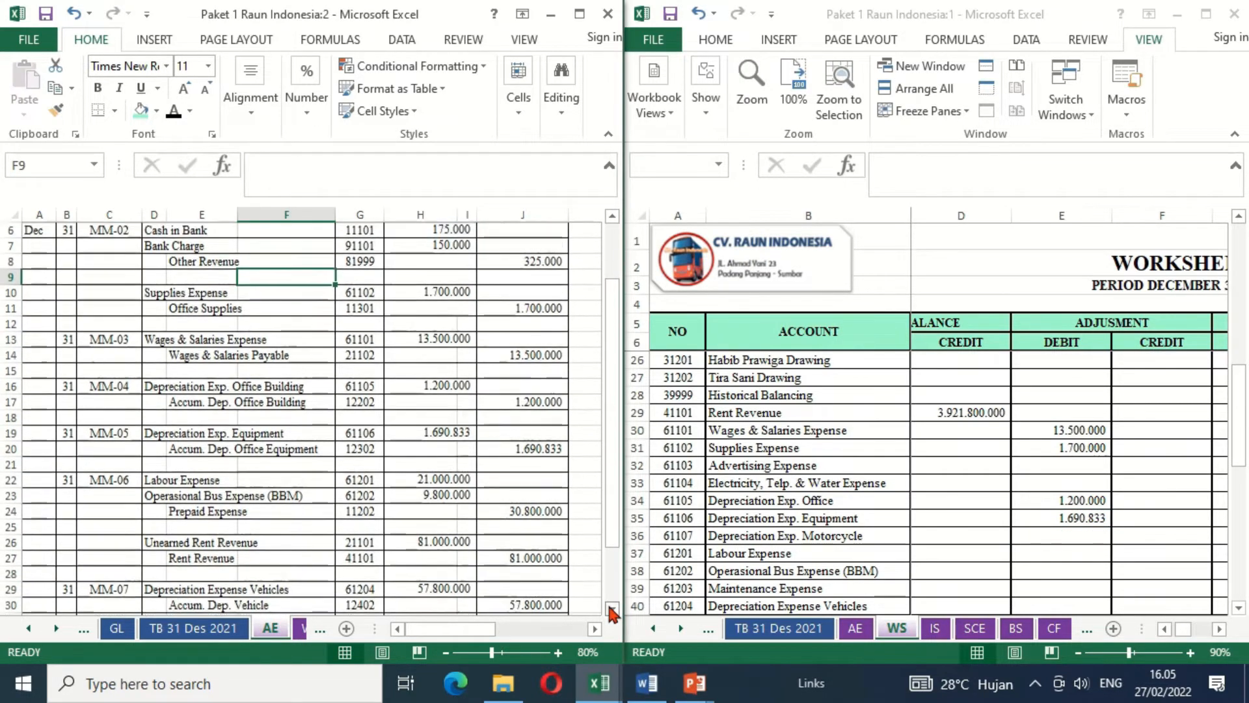
pyautogui.click(612, 608)
pyautogui.click(612, 609)
pyautogui.click(612, 609)
pyautogui.click(611, 609)
pyautogui.click(612, 609)
pyautogui.click(612, 609)
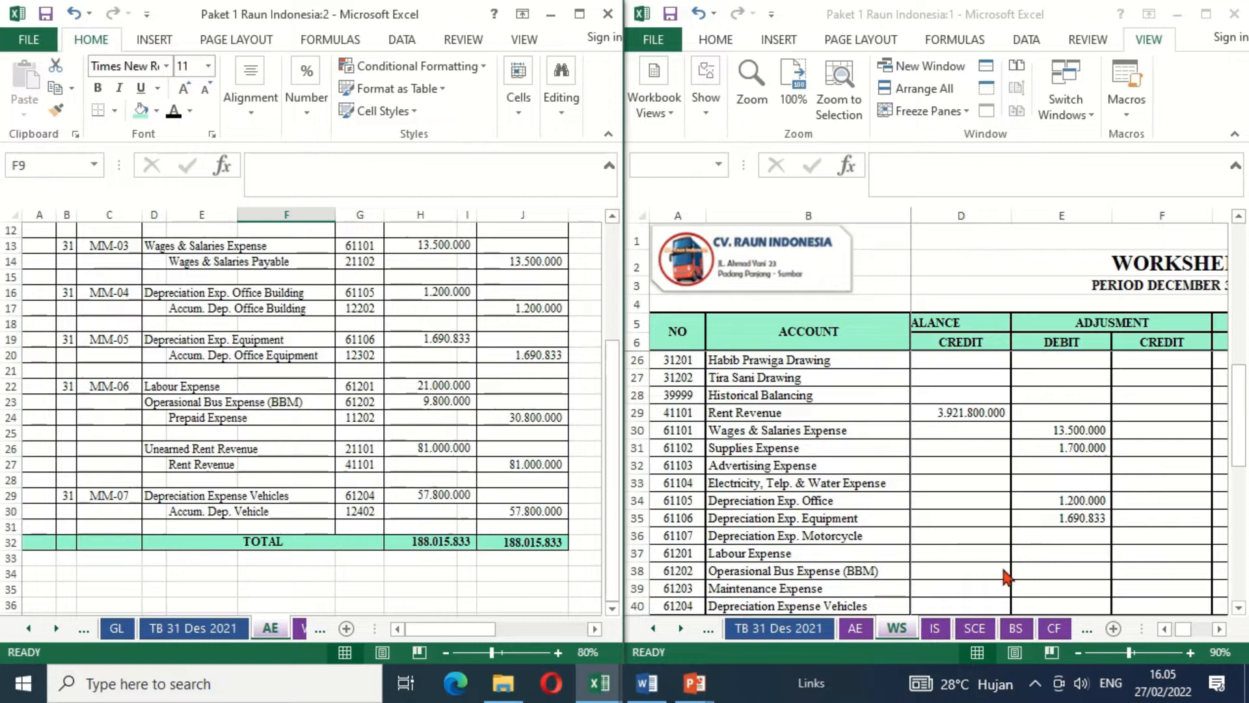
pyautogui.click(1045, 554)
pyautogui.write('=')
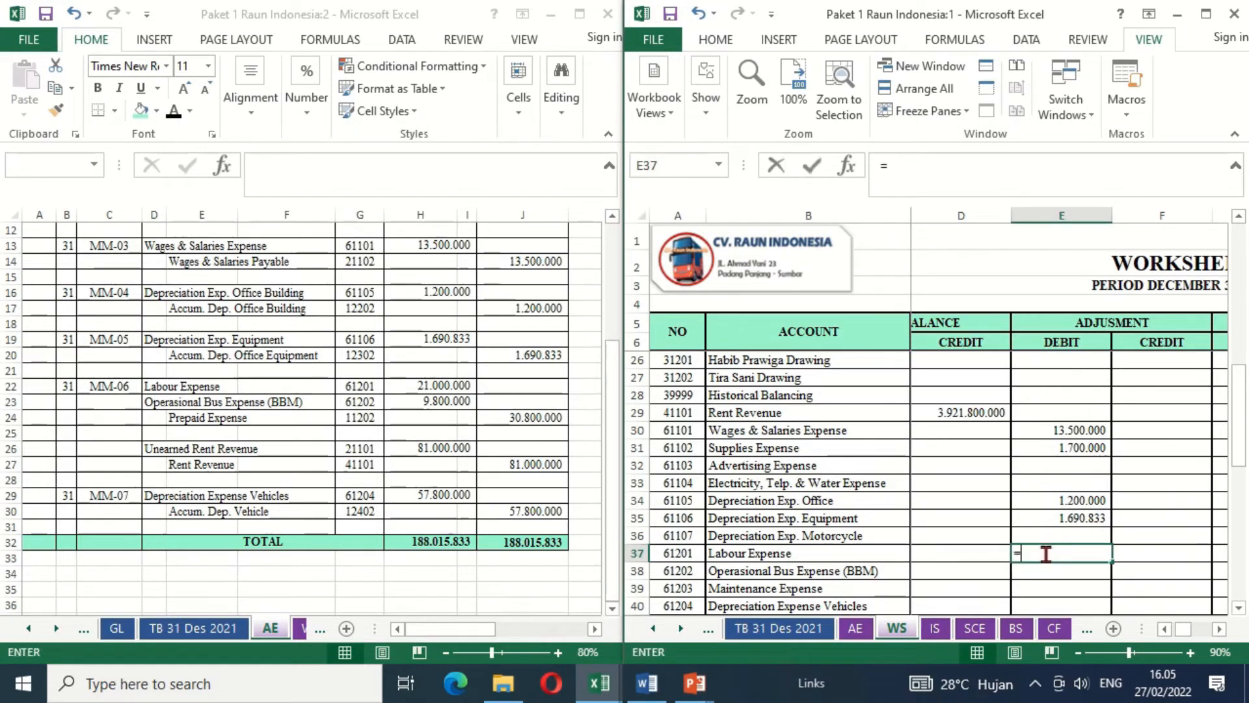
pyautogui.click(411, 385)
pyautogui.press('Return')
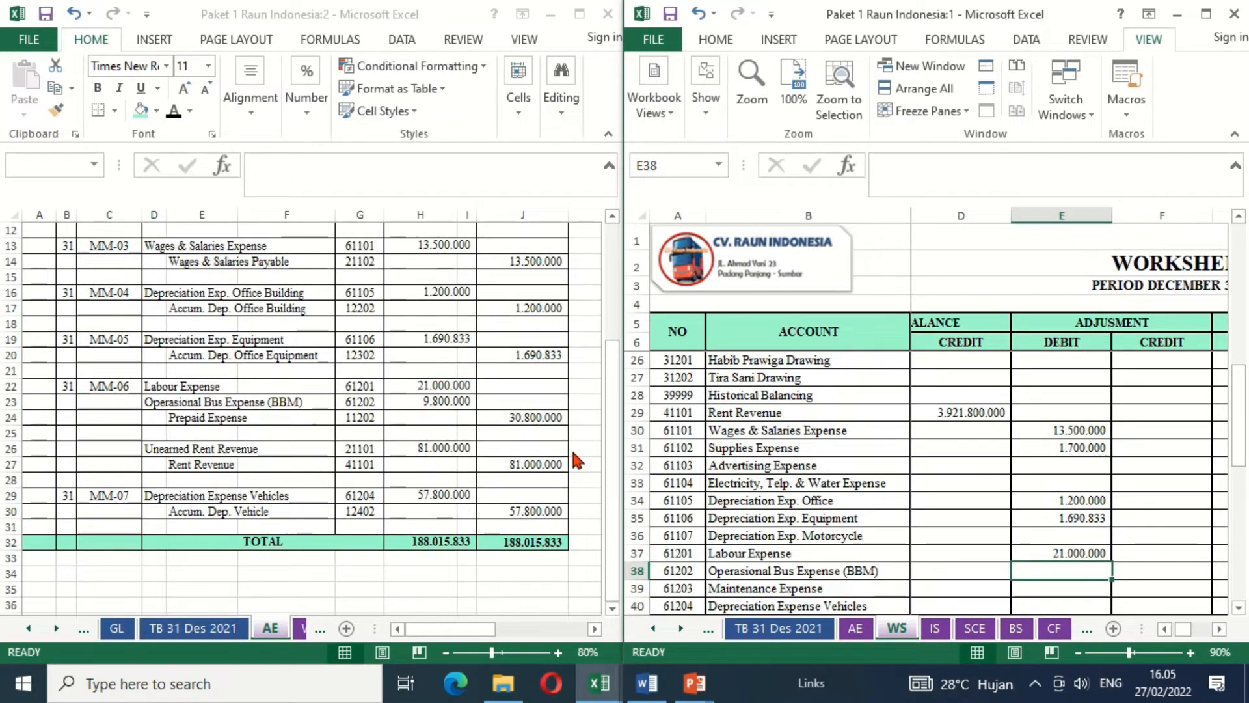
# - Link the Operasional Bus Expense (BBM) adjustment debit (E38) in the WS sheet to its debit amount in the AE sheet, =AE!H23
pyautogui.write('=')
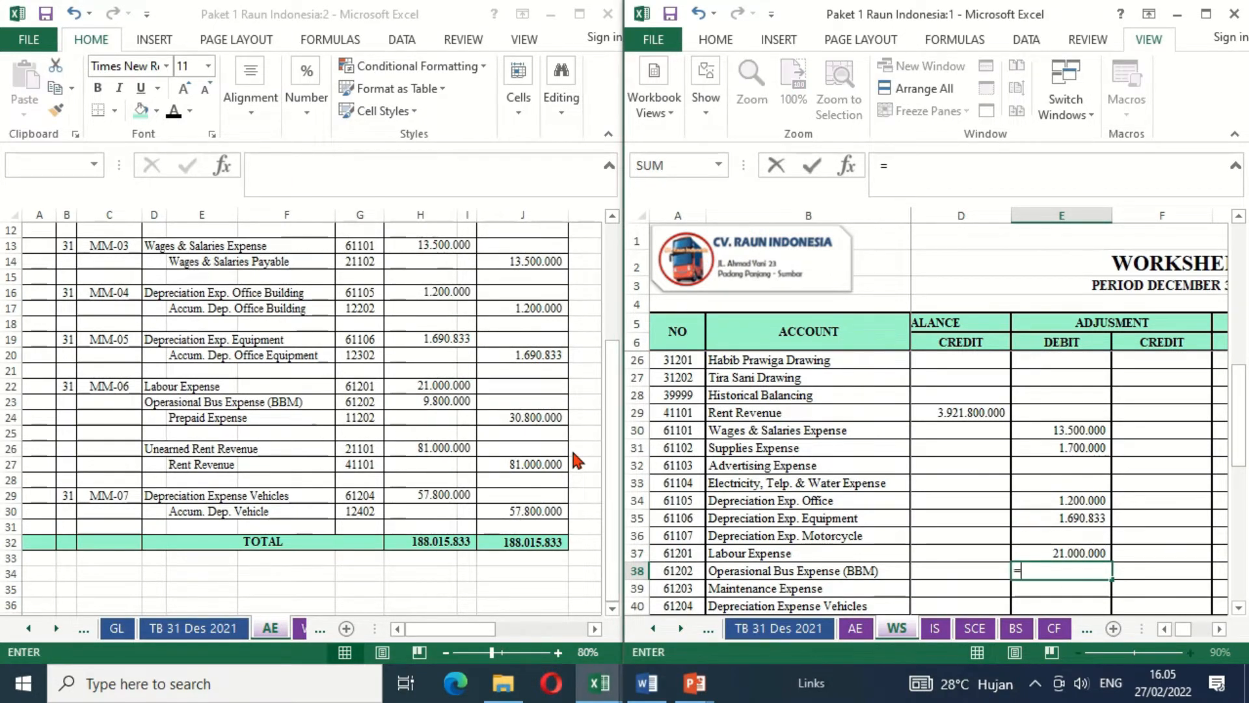
pyautogui.click(433, 400)
pyautogui.press('Return')
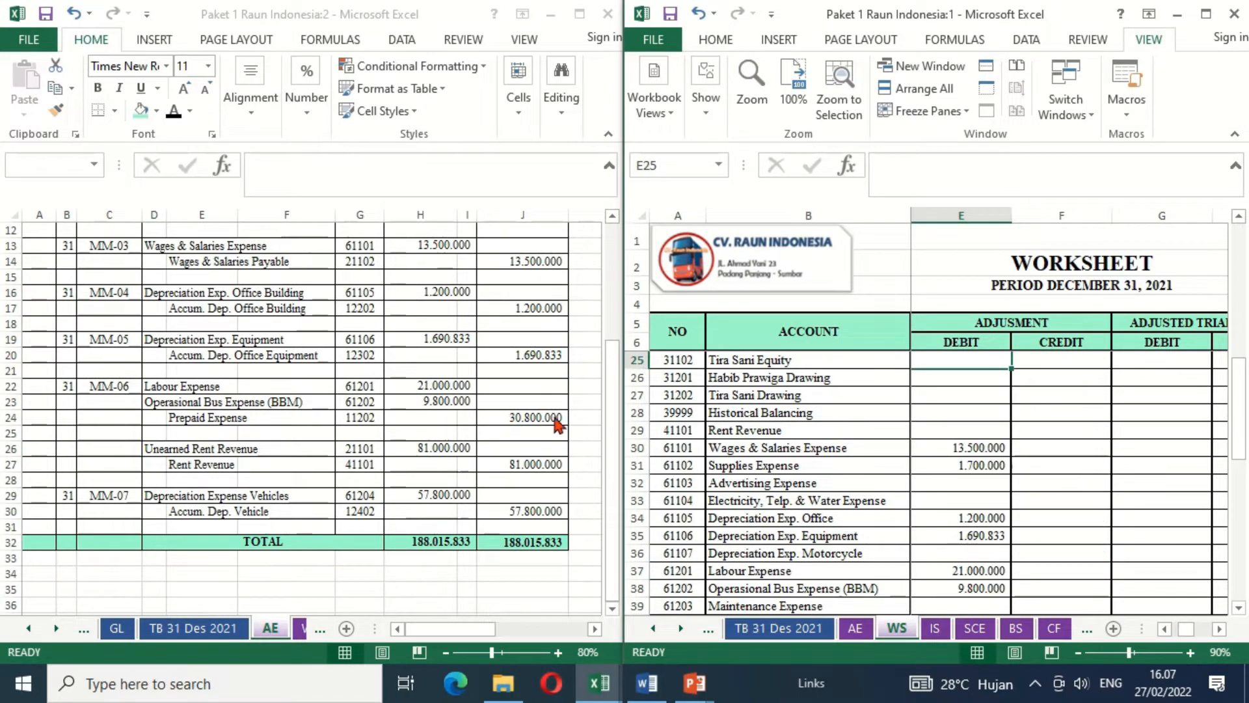
# - Link the Prepaid Expense adjustment credit (F10) in the WS sheet to its credit amount in the AE sheet, =AE!J24
pyautogui.click(974, 437)
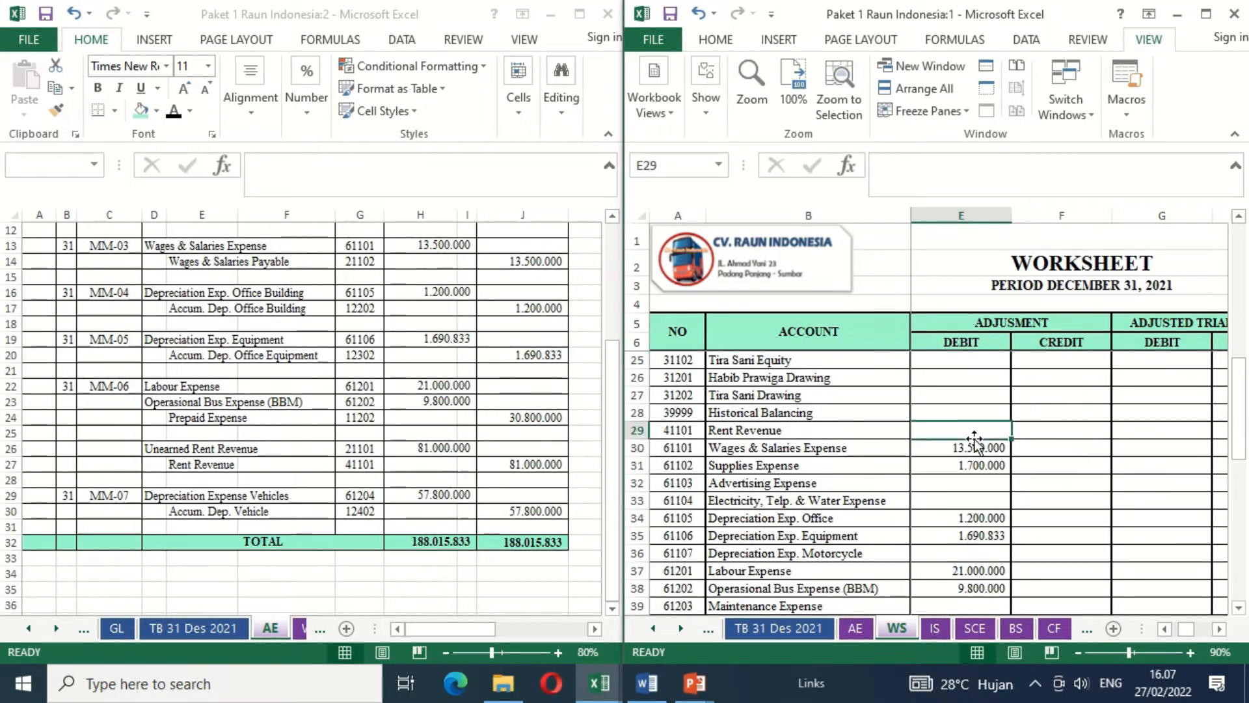
pyautogui.press('Up')
pyautogui.press('Up')
pyautogui.press('Up')
pyautogui.press('Up')
pyautogui.press('Up')
pyautogui.press('Up')
pyautogui.press('Up')
pyautogui.press('Up')
pyautogui.press('Up')
pyautogui.press('Up')
pyautogui.press('Up')
pyautogui.press('Up')
pyautogui.press('Up')
pyautogui.press('Up')
pyautogui.press('Up')
pyautogui.press('Up')
pyautogui.press('Up')
pyautogui.press('Up')
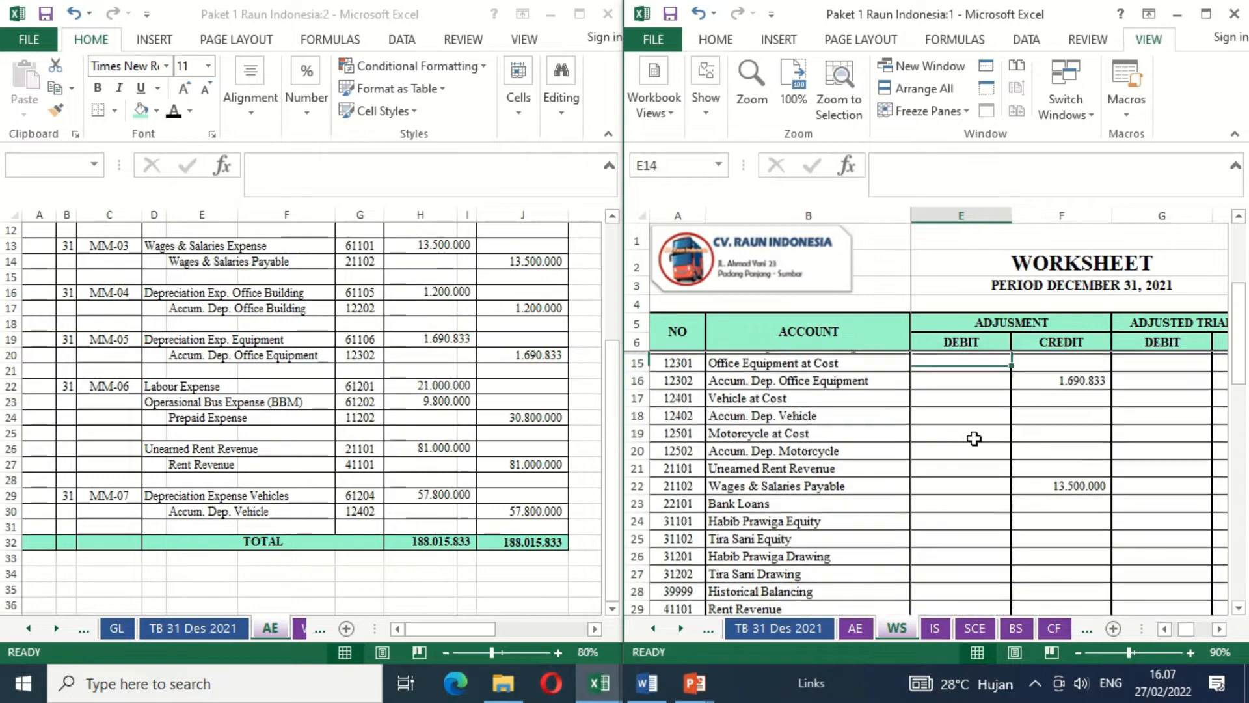
pyautogui.press('Up')
pyautogui.press('Up')
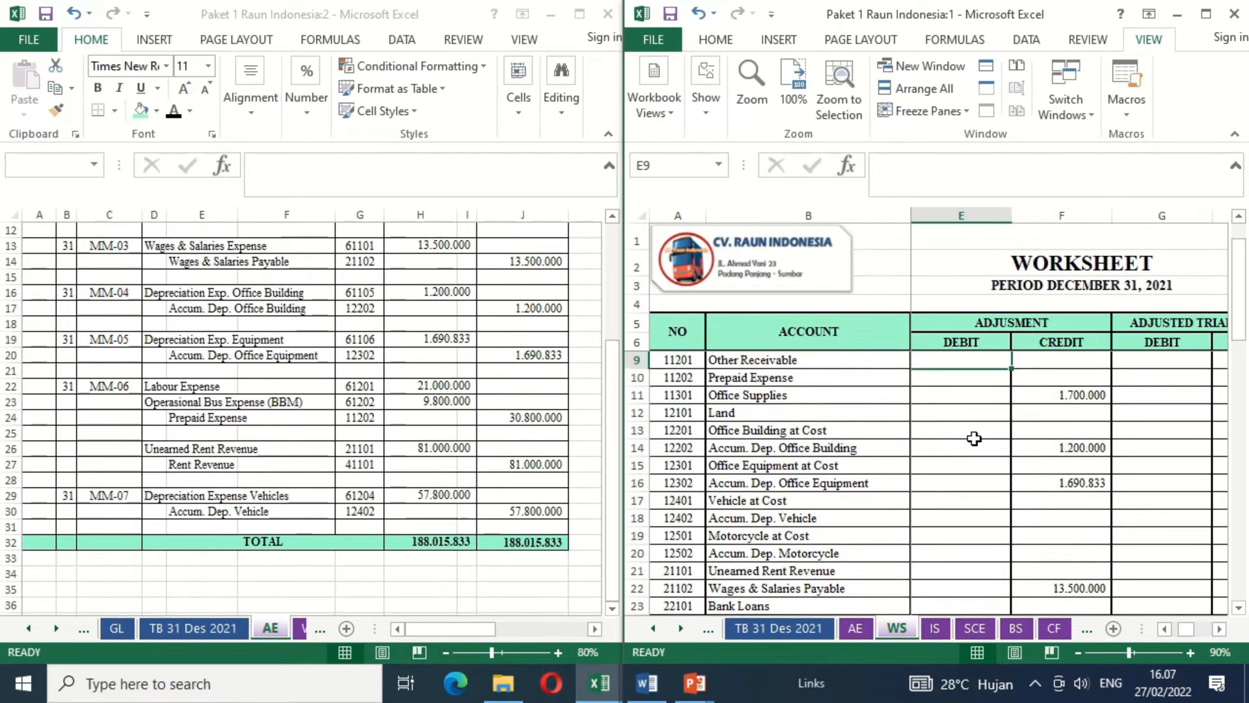
pyautogui.press('Down')
pyautogui.press('Right')
pyautogui.write('=')
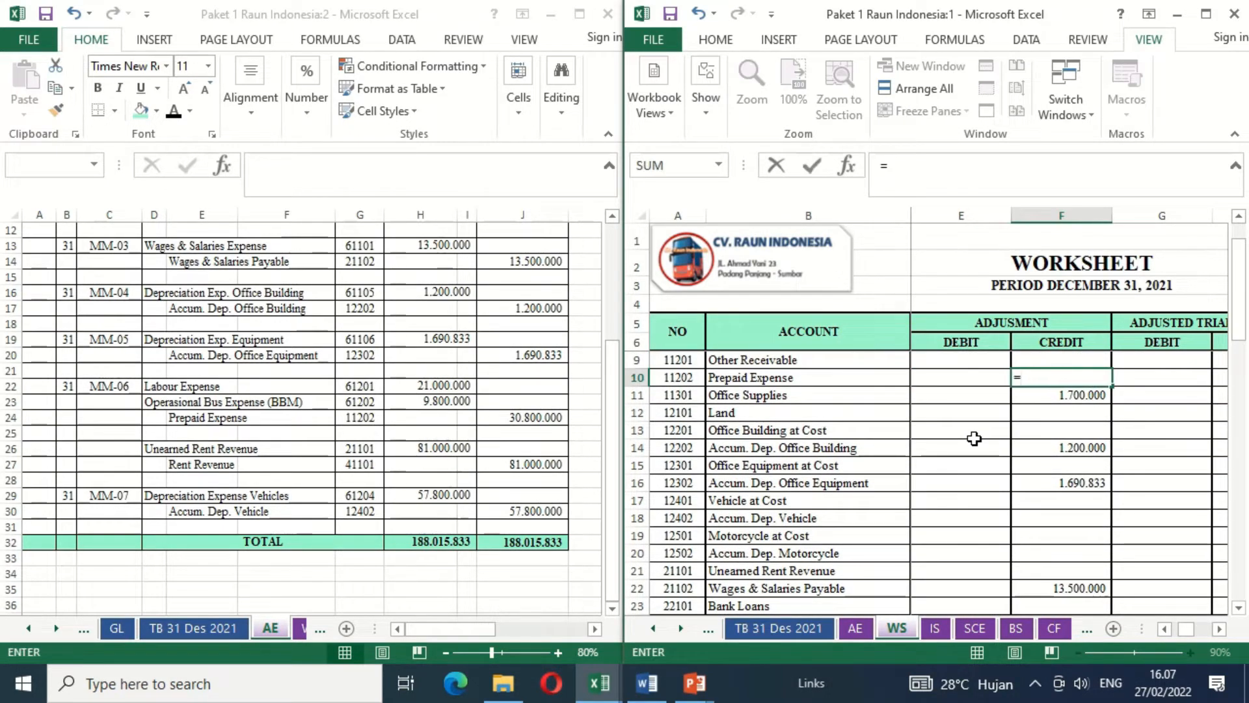
pyautogui.click(519, 421)
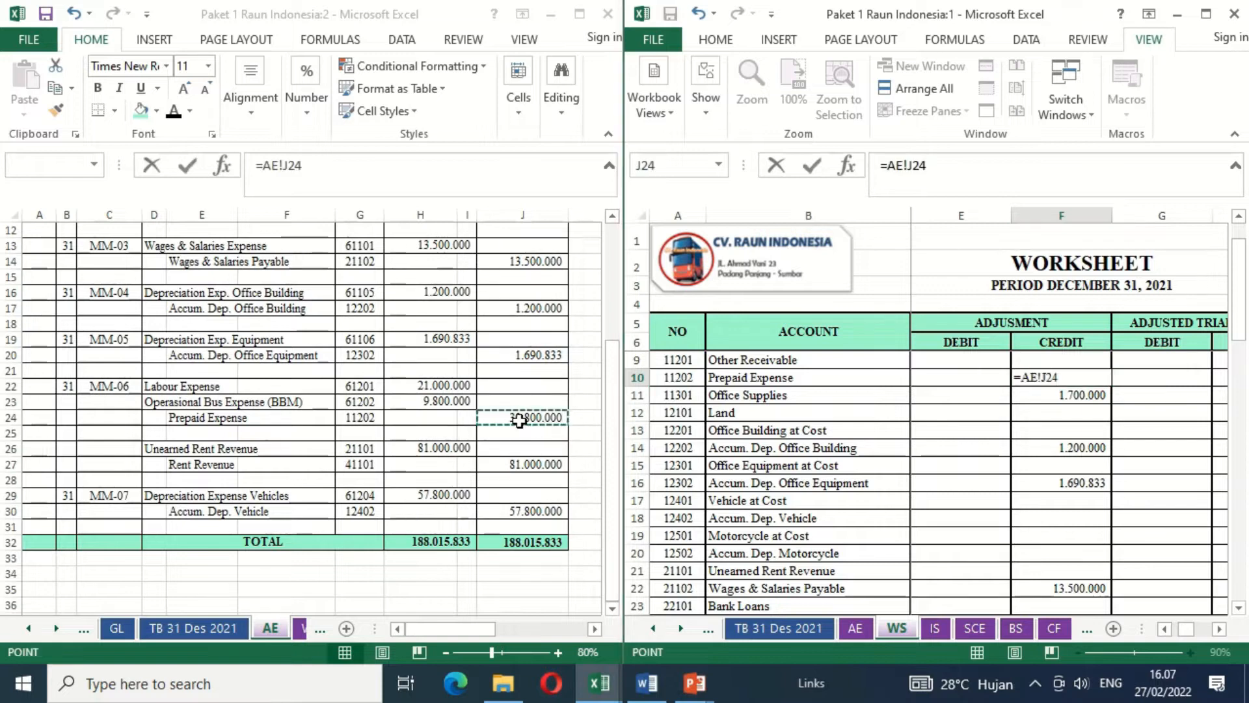
pyautogui.press('Return')
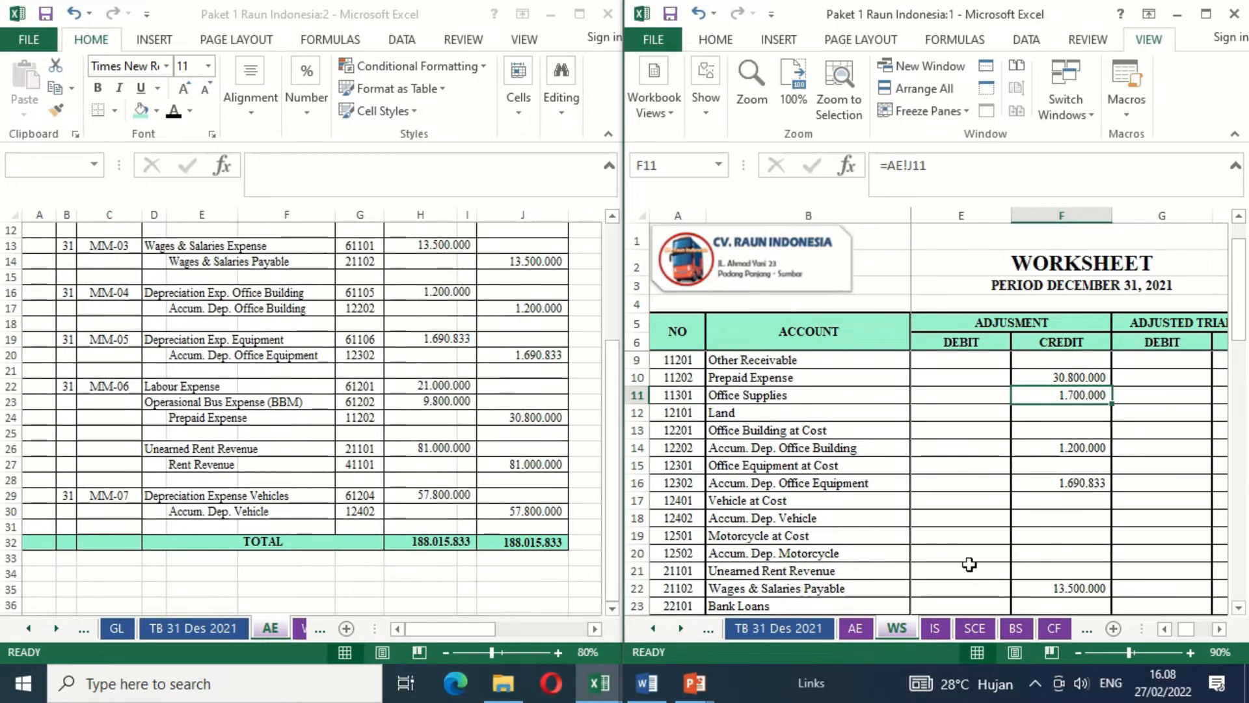
# - Link the Unearned Rent Revenue adjustment debit (E21) in the WS sheet to its debit amount in the AE sheet, =AE!H26
pyautogui.click(944, 567)
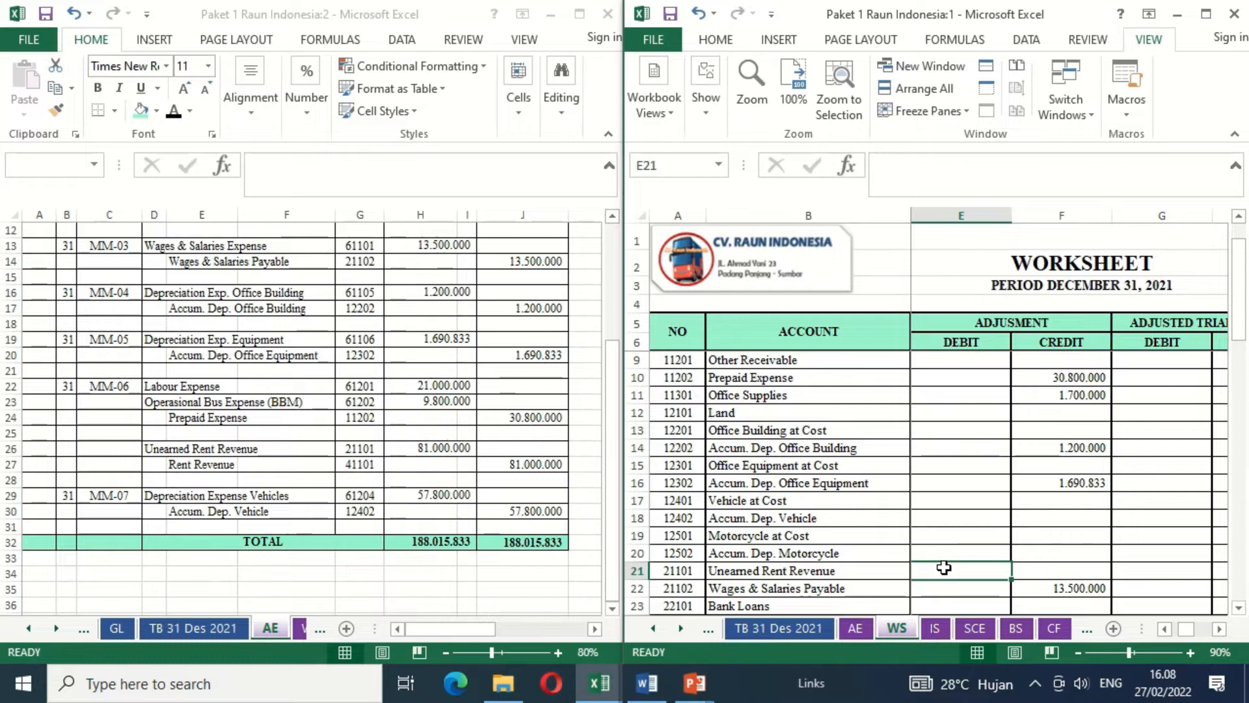
pyautogui.write('=')
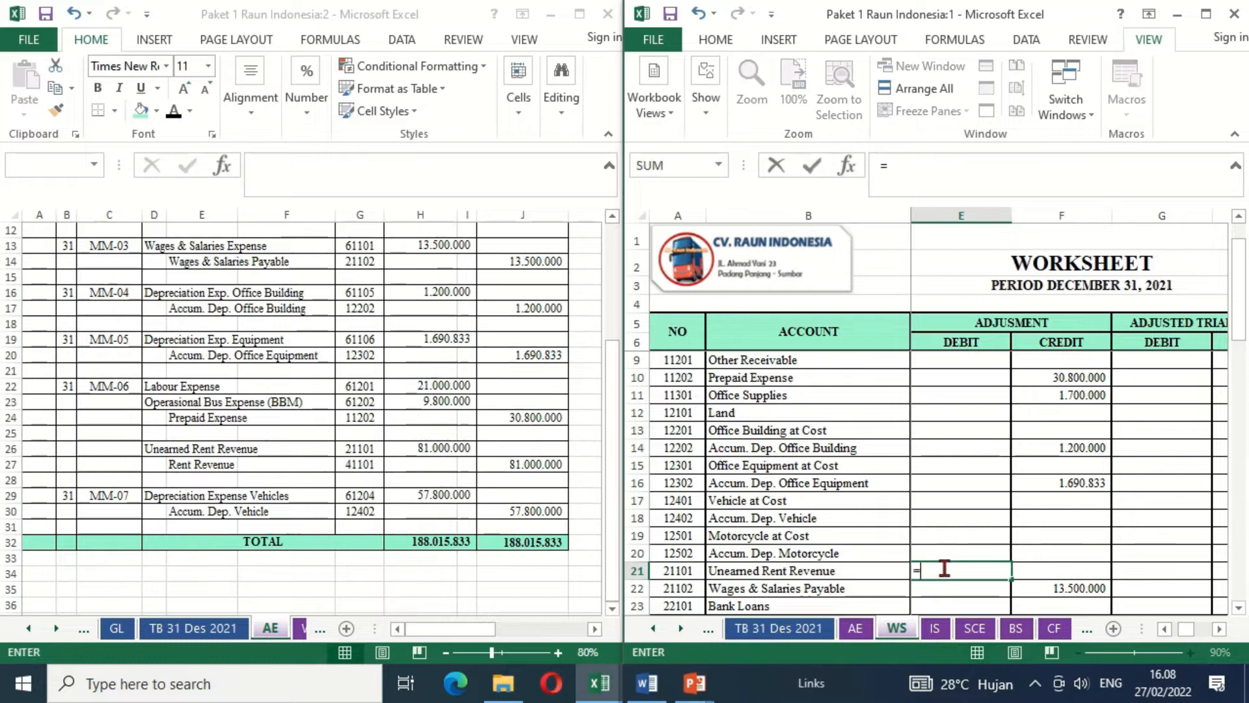
pyautogui.click(427, 449)
pyautogui.press('Return')
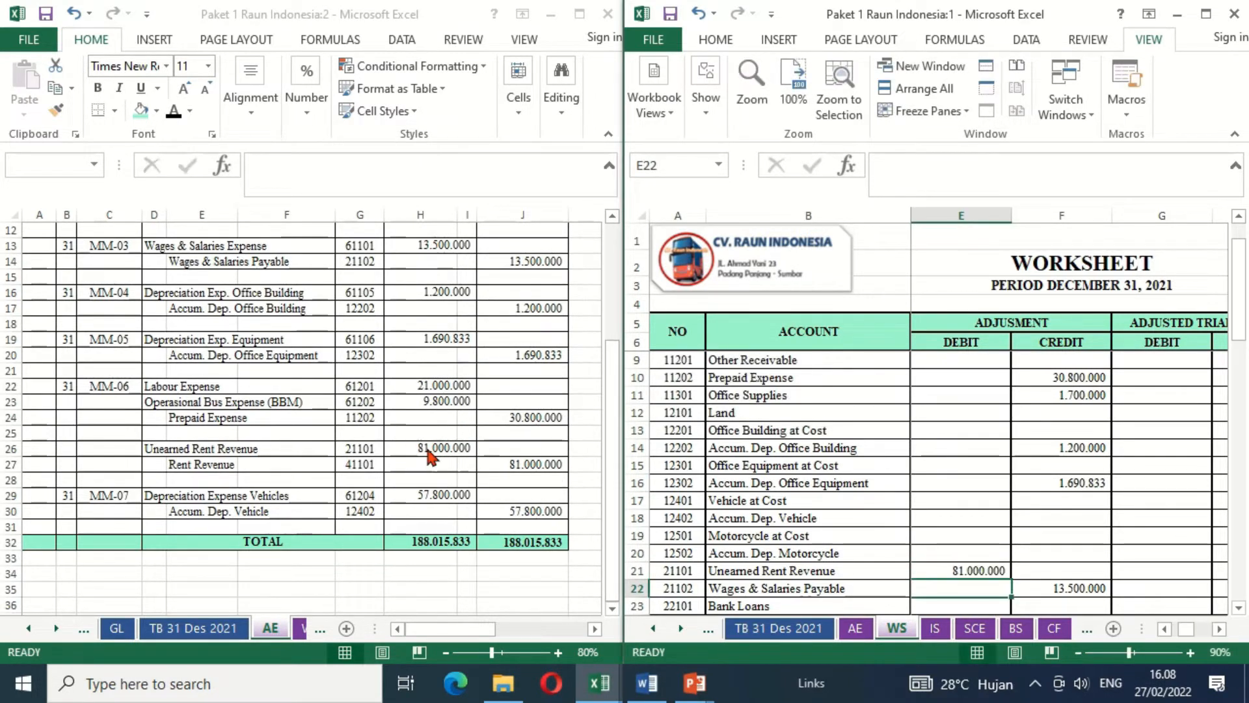
# - Link the Rent Revenue adjustment credit (F29) in the WS sheet to its credit amount in the AE sheet, =AE!J27
pyautogui.press('Down')
pyautogui.press('Down')
pyautogui.press('Down')
pyautogui.press('Down')
pyautogui.press('Down')
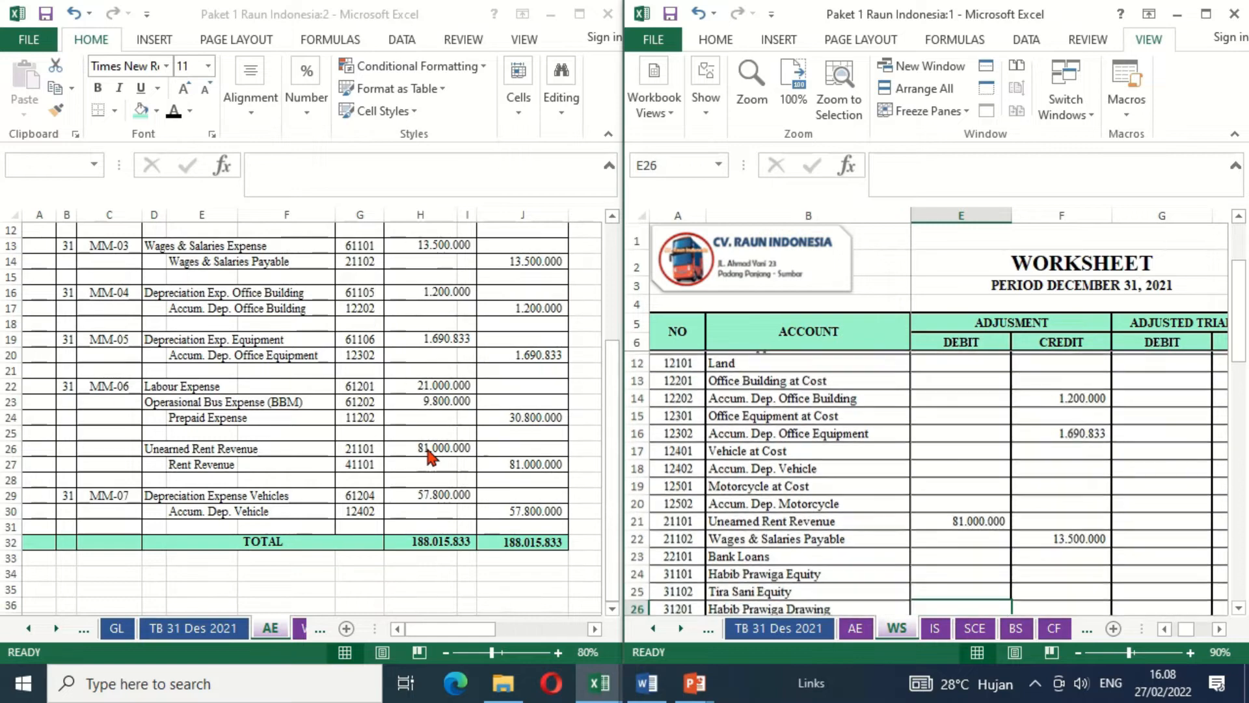
pyautogui.press('Down')
pyautogui.press('Down')
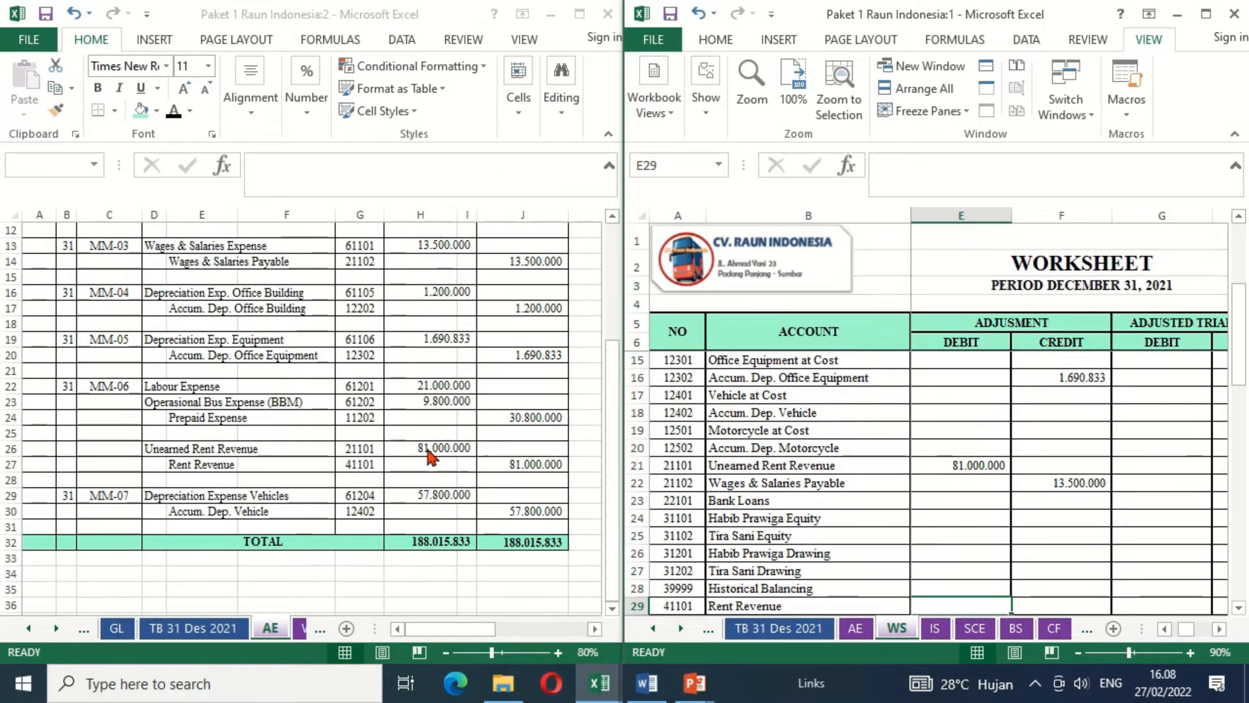
pyautogui.press('Right')
pyautogui.write('=')
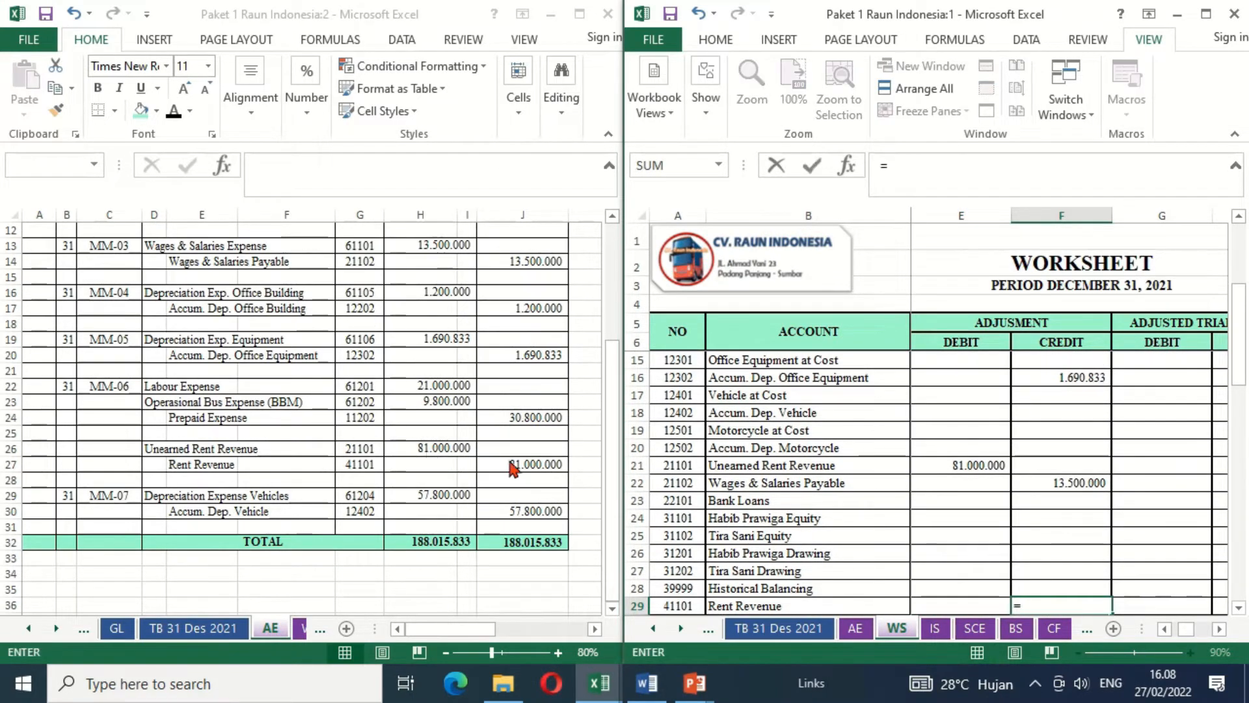
pyautogui.click(521, 465)
pyautogui.press('Return')
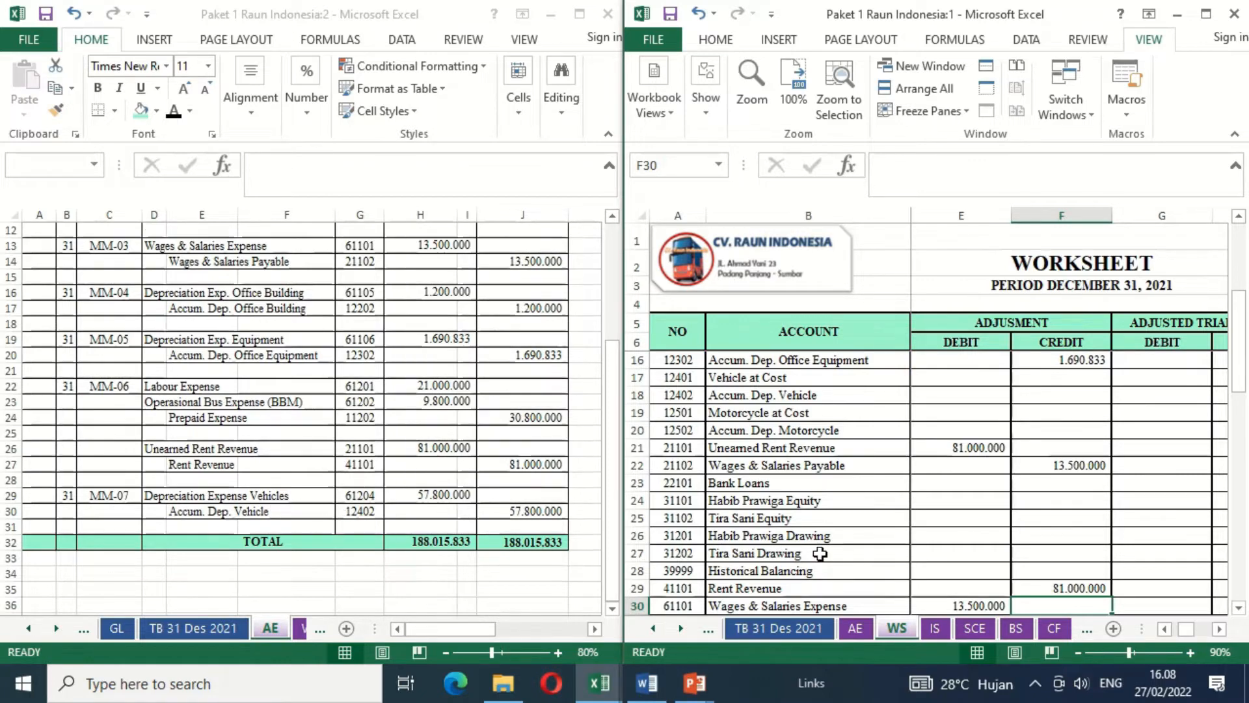
# - Link the Depreciation Expense Vehicles adjustment debit (E40) in the WS sheet to the MM-07 debit amount in the AE sheet, =AE!H29
pyautogui.click(965, 543)
pyautogui.press('Down')
pyautogui.press('Down')
pyautogui.press('Down')
pyautogui.press('Down')
pyautogui.press('Down')
pyautogui.press('Down')
pyautogui.press('Down')
pyautogui.press('Down')
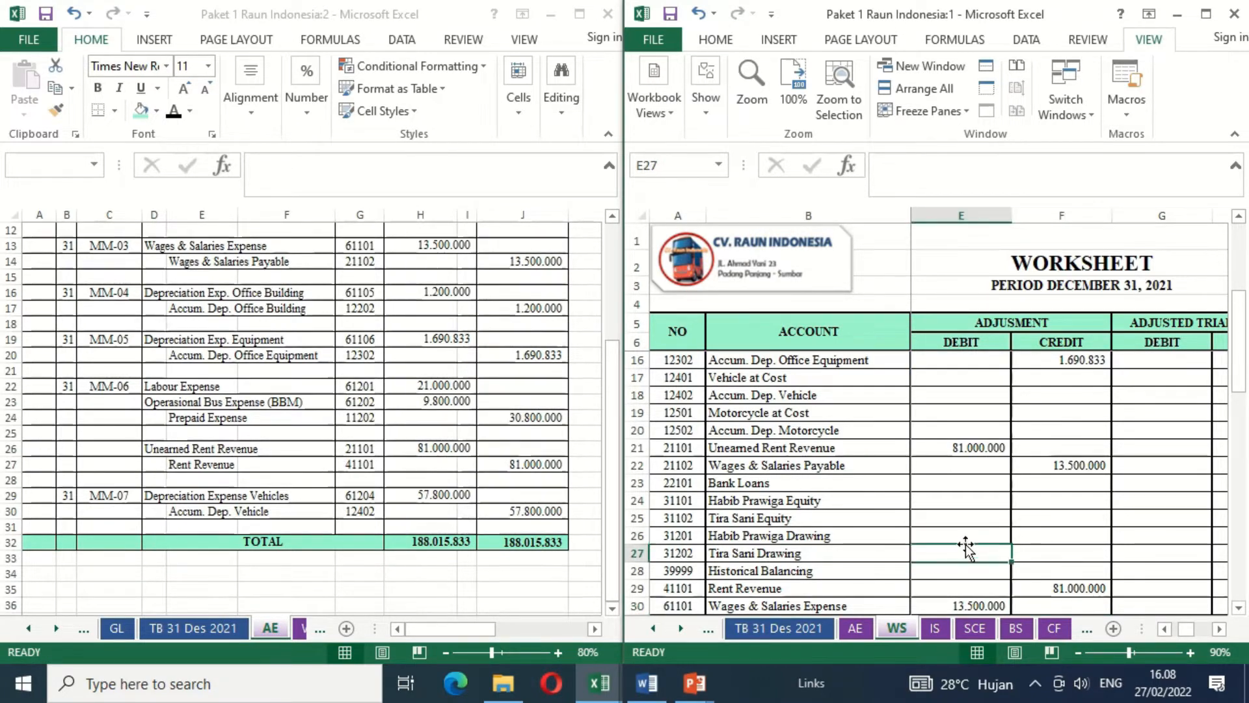
pyautogui.press('Down')
pyautogui.press('Down')
pyautogui.press('Down')
pyautogui.press('Down')
pyautogui.press('Down')
pyautogui.press('Down')
pyautogui.press('Down')
pyautogui.press('Down')
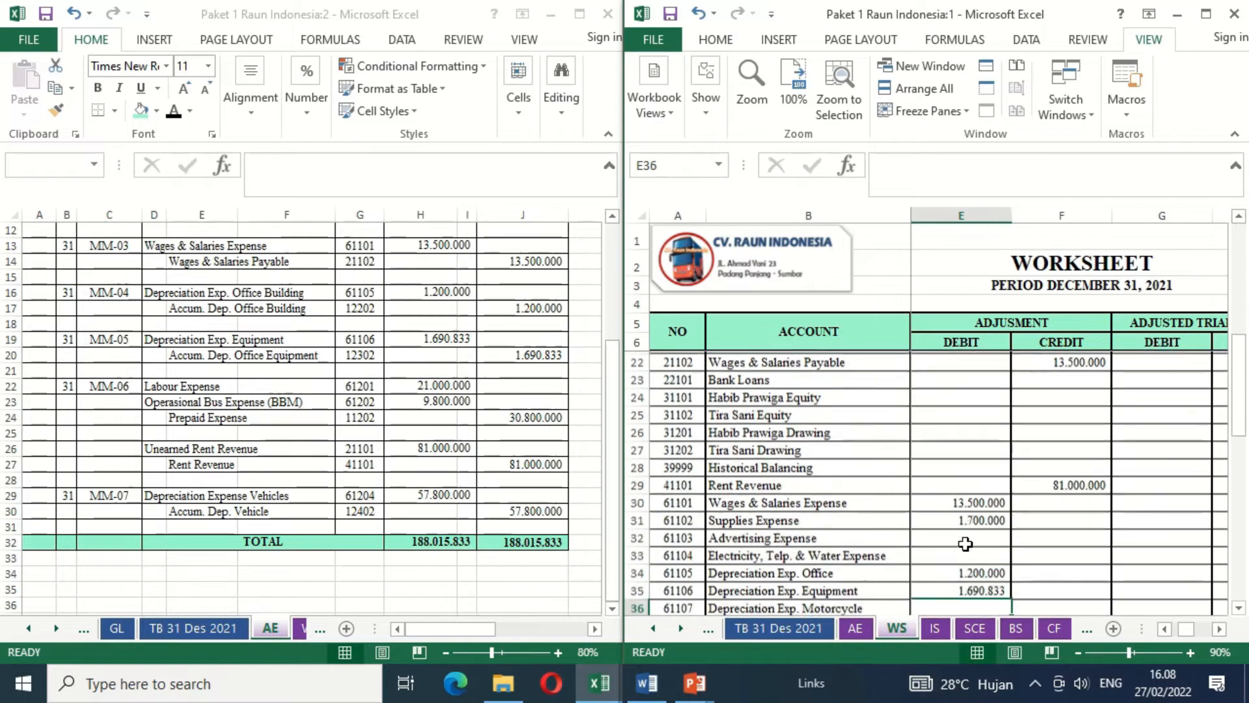
pyautogui.press('Up')
pyautogui.press('Up')
pyautogui.write('=')
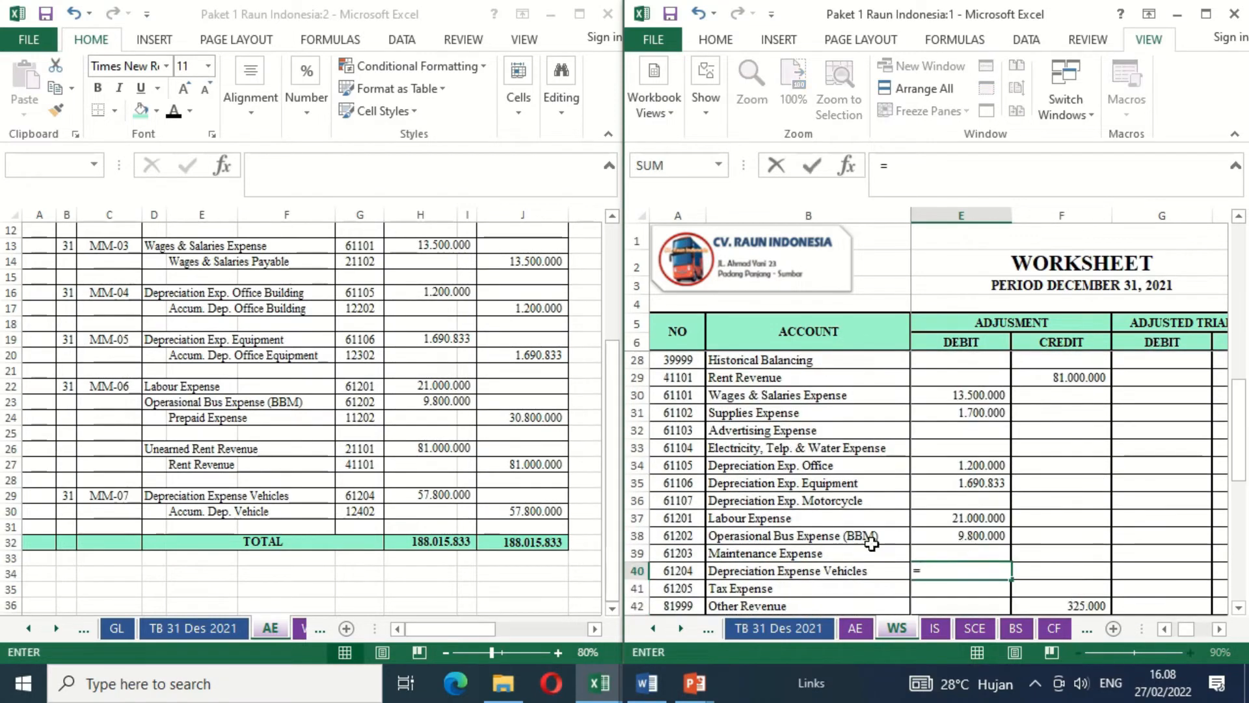
pyautogui.click(432, 495)
pyautogui.press('Return')
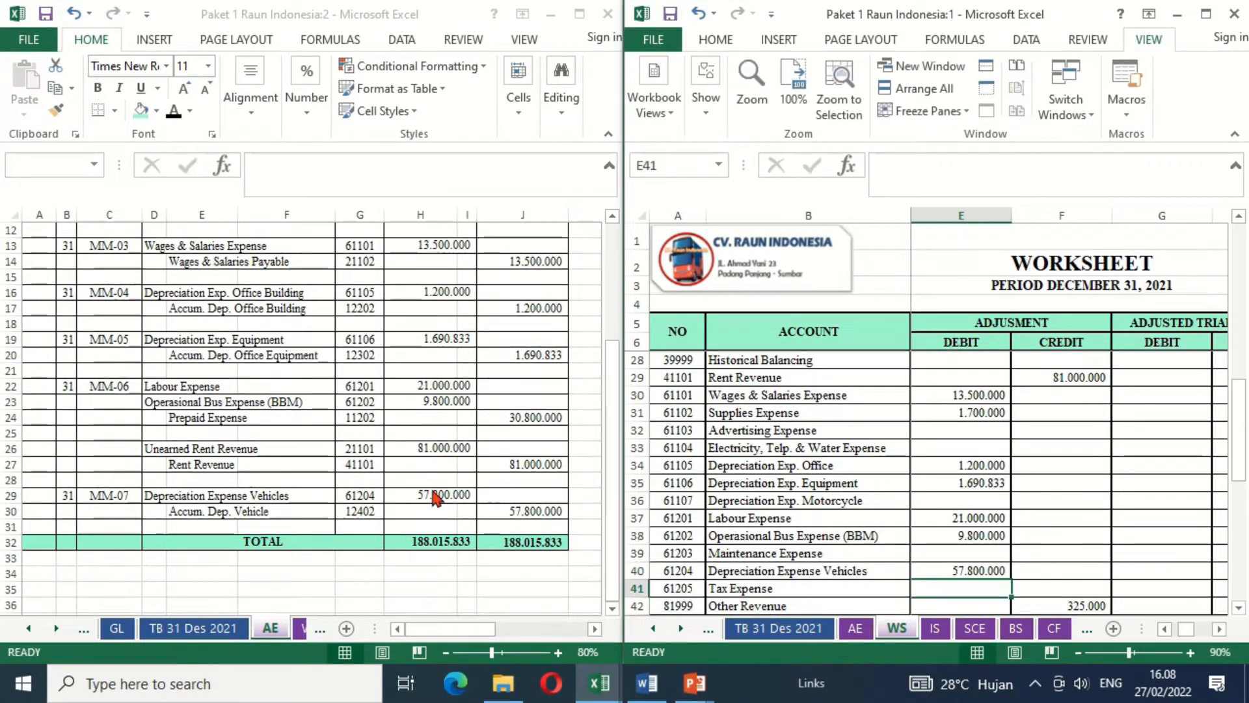
# - Link the Accum. Dep. Vehicle adjustment credit (F18) in the WS sheet to its credit amount in the AE sheet, =AE!J30
pyautogui.press('Up')
pyautogui.press('Up')
pyautogui.press('Up')
pyautogui.press('Up')
pyautogui.press('Up')
pyautogui.press('Up')
pyautogui.press('Up')
pyautogui.press('Up')
pyautogui.press('Up')
pyautogui.press('Up')
pyautogui.press('Up')
pyautogui.press('Up')
pyautogui.press('Up')
pyautogui.press('Up')
pyautogui.press('Up')
pyautogui.press('Up')
pyautogui.press('Up')
pyautogui.press('Up')
pyautogui.press('Up')
pyautogui.press('Up')
pyautogui.press('Up')
pyautogui.press('Up')
pyautogui.press('Up')
pyautogui.press('Up')
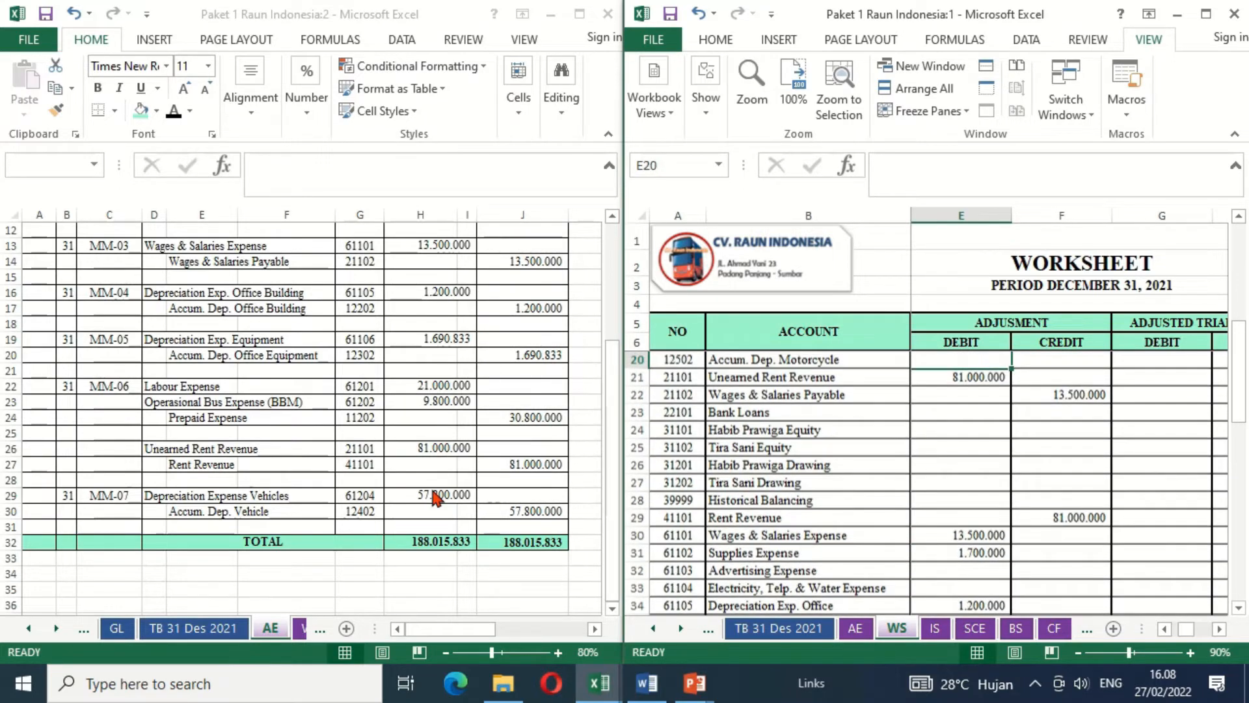
pyautogui.press('Down')
pyautogui.press('Right')
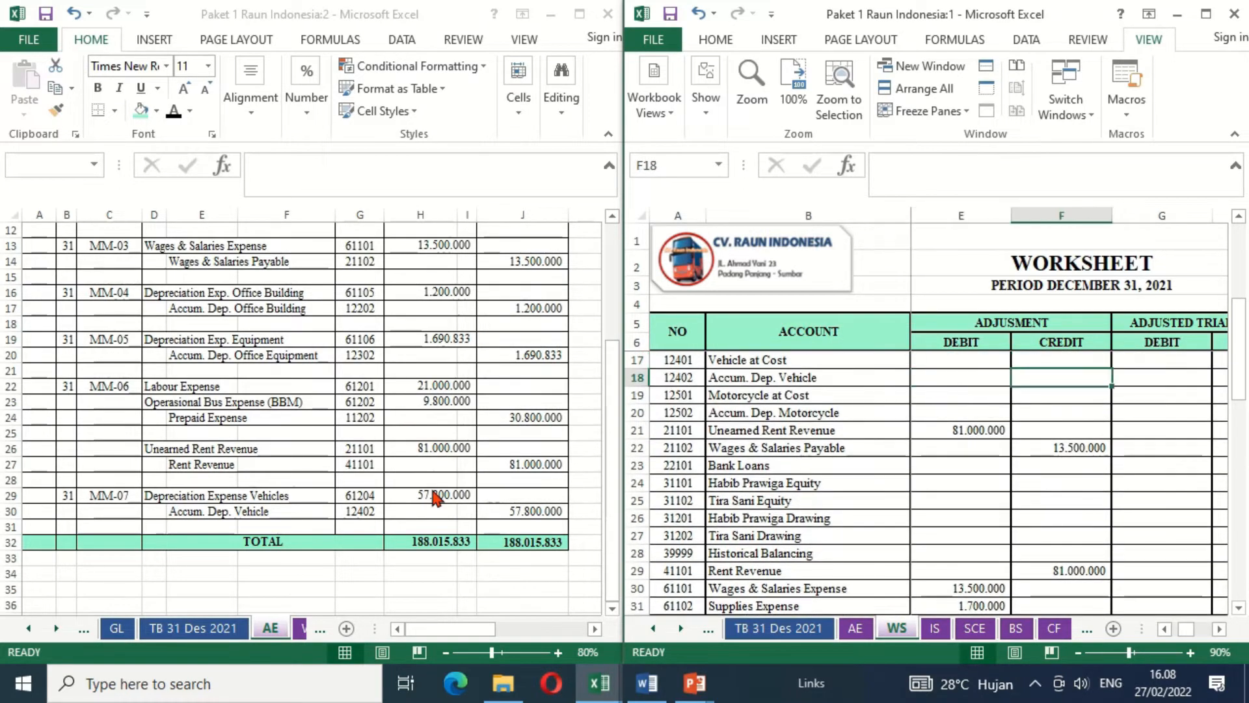
pyautogui.write('=')
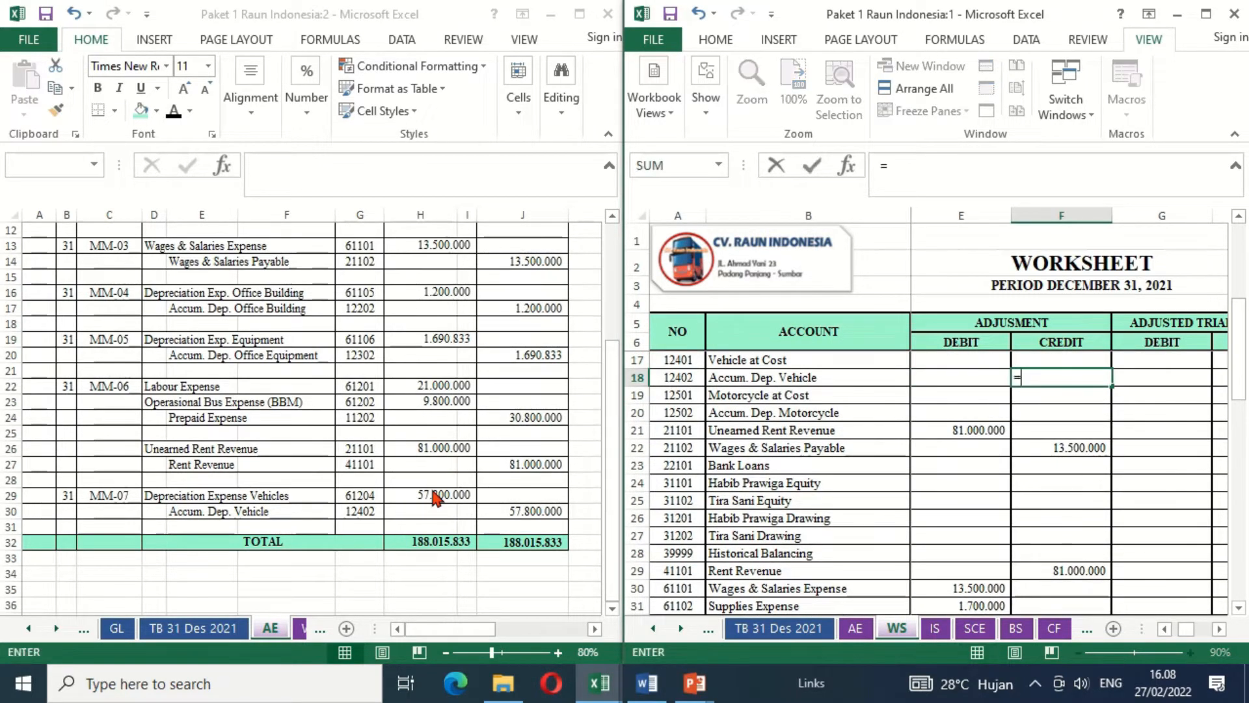
pyautogui.click(499, 514)
pyautogui.press('Return')
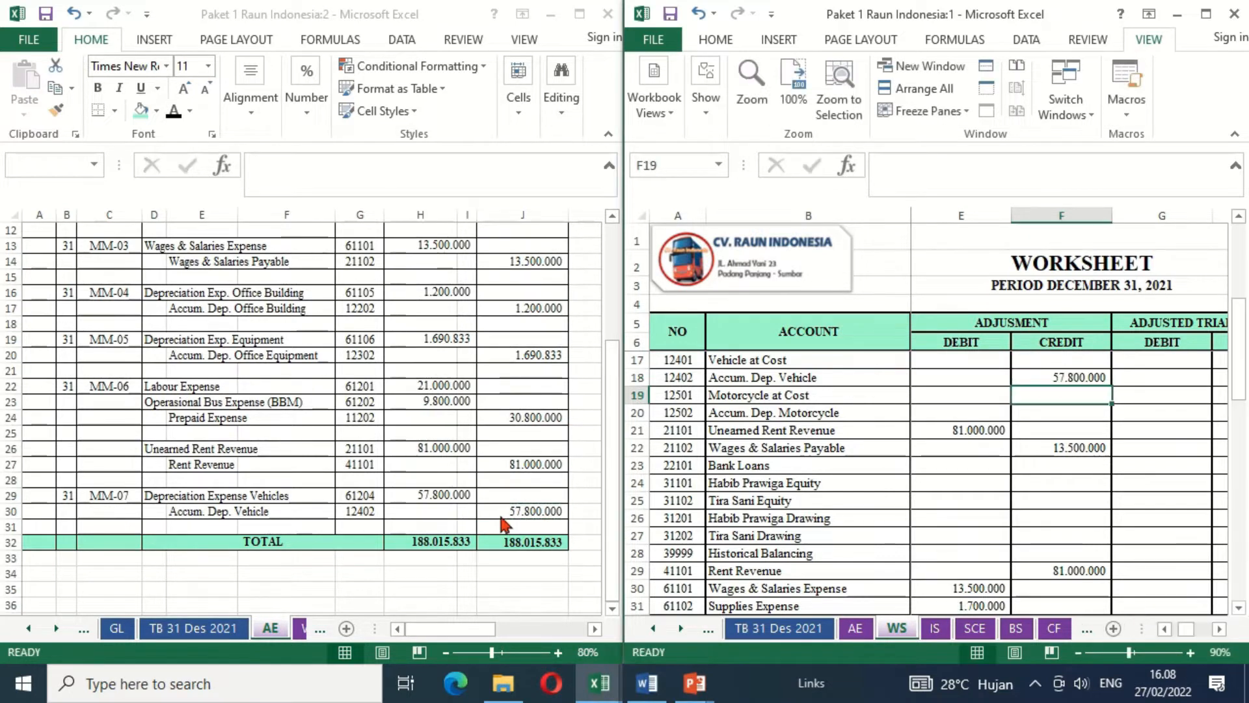
# - Total the adjustment debit column in the TOTAL row (E46) of the WS sheet with =SUM(E7:E45)
pyautogui.click(937, 598)
pyautogui.press('Down')
pyautogui.press('Down')
pyautogui.press('Down')
pyautogui.press('Down')
pyautogui.press('Down')
pyautogui.press('Down')
pyautogui.press('Down')
pyautogui.press('Down')
pyautogui.press('Down')
pyautogui.press('Down')
pyautogui.press('Down')
pyautogui.press('Down')
pyautogui.press('Down')
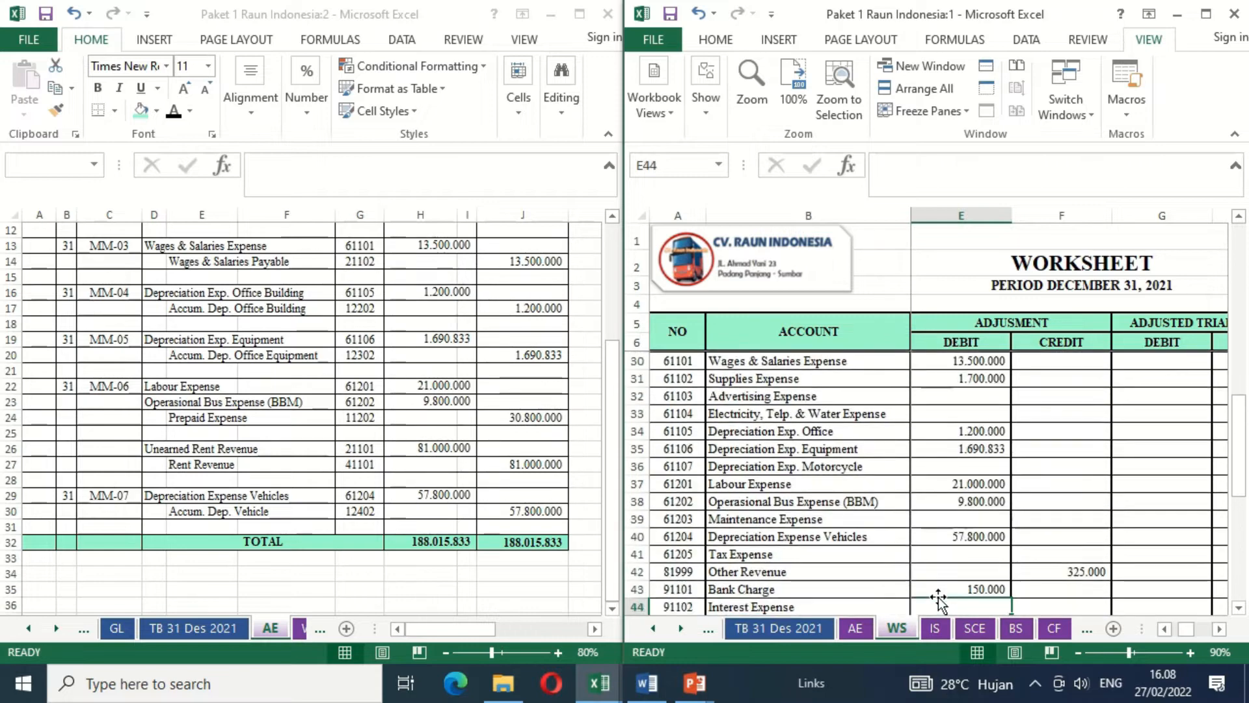
pyautogui.press('Down')
pyautogui.press('Down')
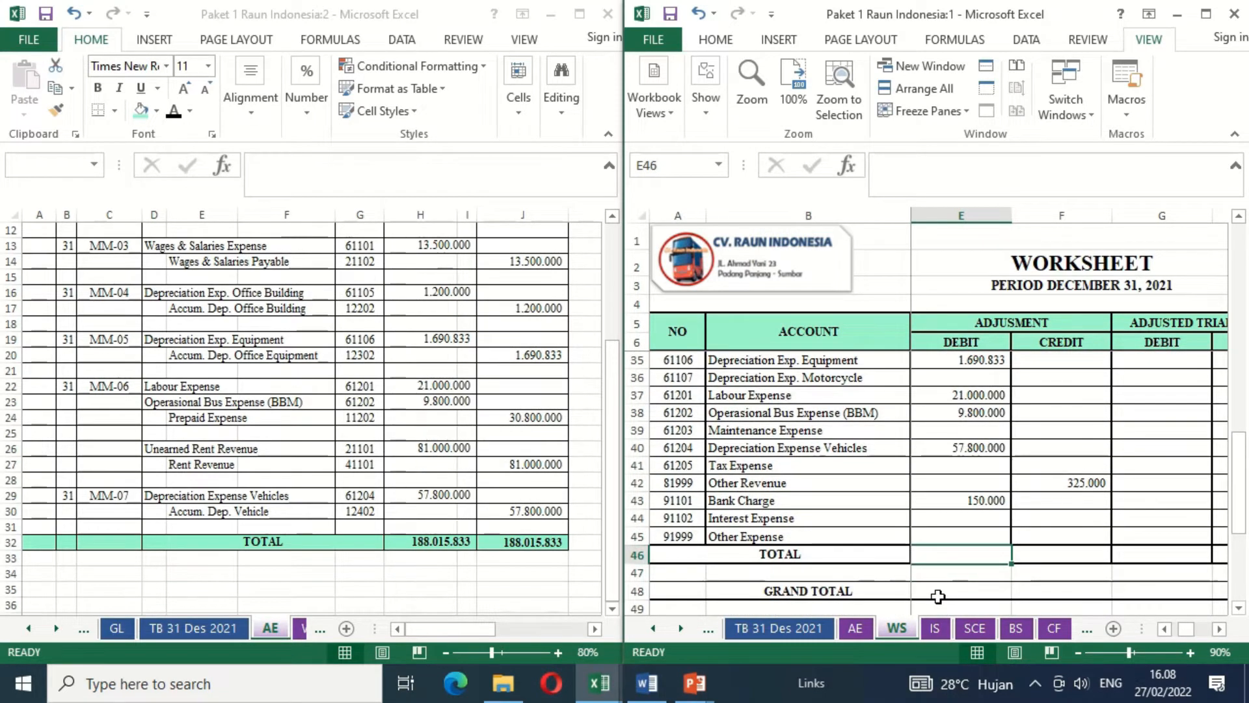
pyautogui.write('=SUM')
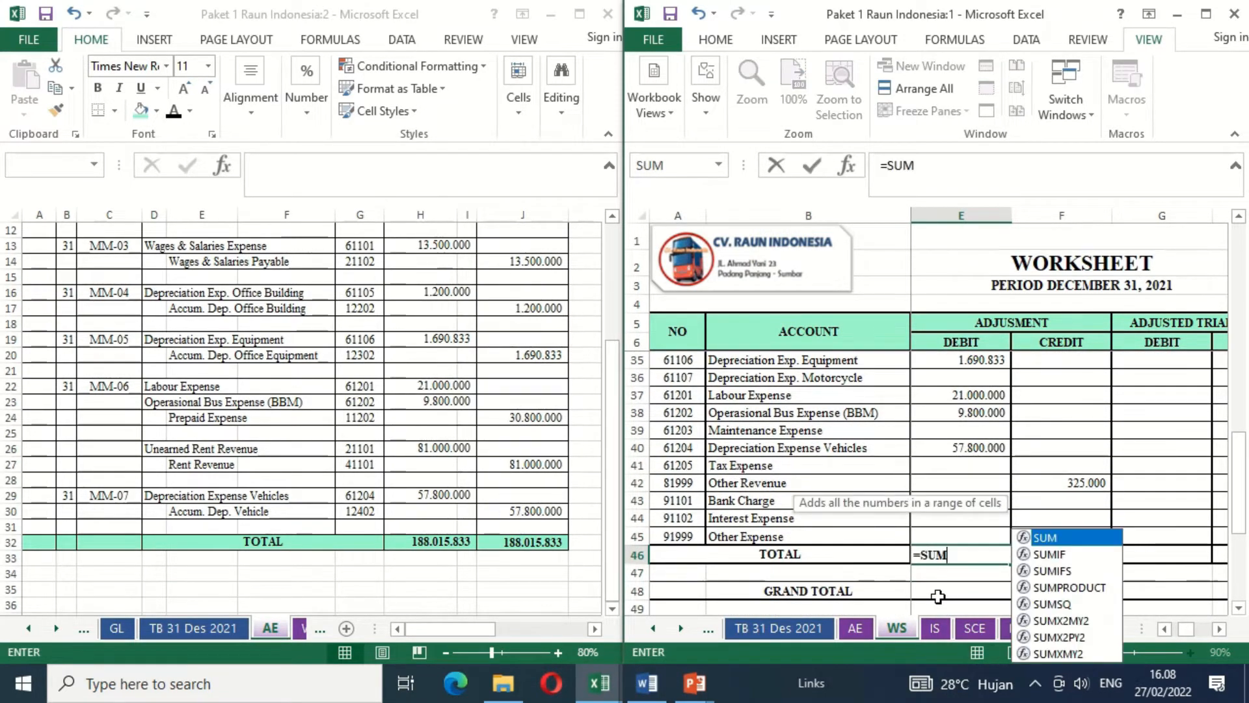
pyautogui.write('(')
pyautogui.press('Up')
pyautogui.hotkey('shift', 'Up')
pyautogui.hotkey('shift', 'Up')
pyautogui.hotkey('shift', 'Up')
pyautogui.hotkey('shift', 'Up')
pyautogui.hotkey('shift', 'Up')
pyautogui.hotkey('shift', 'Up')
pyautogui.hotkey('shift', 'Up')
pyautogui.hotkey('shift', 'Up')
pyautogui.hotkey('shift', 'Up')
pyautogui.hotkey('shift', 'Up')
pyautogui.hotkey('shift', 'Up')
pyautogui.hotkey('shift', 'Up')
pyautogui.hotkey('shift', 'Up')
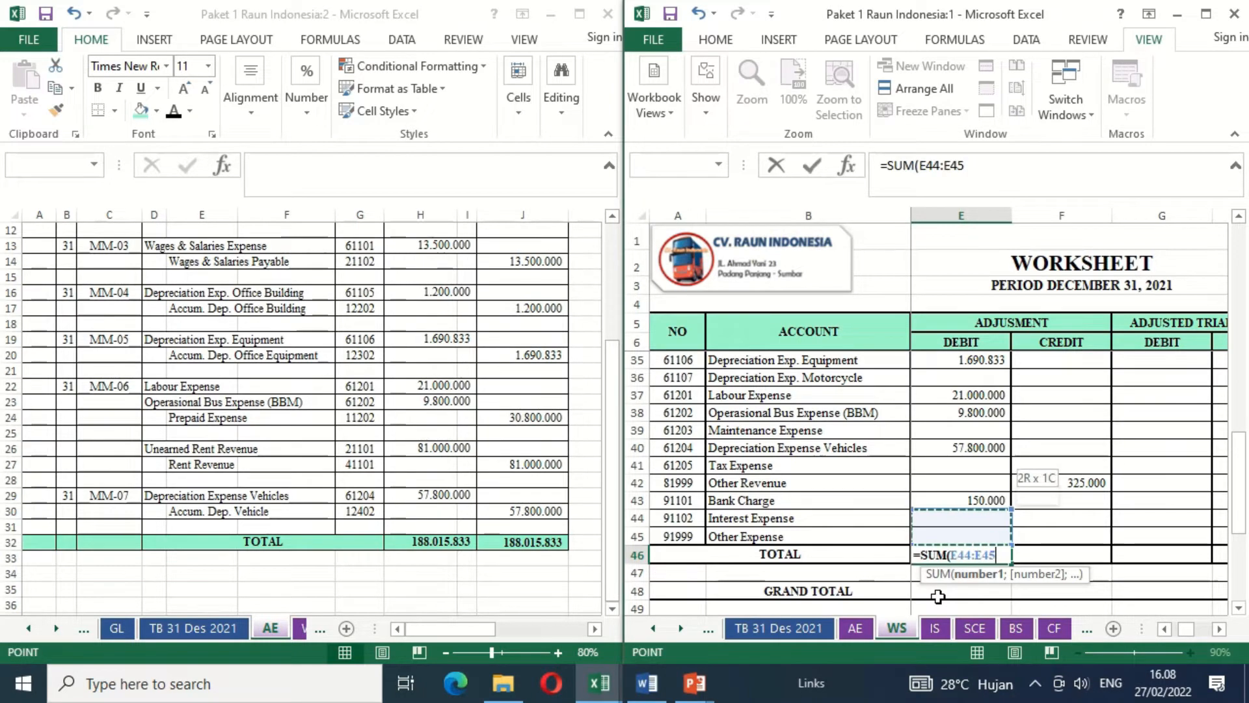
pyautogui.hotkey('shift', 'Up')
pyautogui.hotkey('shift', 'Up')
pyautogui.hotkey('shift', 'Up')
pyautogui.hotkey('shift', 'Up')
pyautogui.hotkey('shift', 'Up')
pyautogui.hotkey('shift', 'Up')
pyautogui.hotkey('shift', 'Up')
pyautogui.hotkey('shift', 'Up')
pyautogui.hotkey('shift', 'Up')
pyautogui.hotkey('shift', 'Up')
pyautogui.hotkey('shift', 'Up')
pyautogui.hotkey('shift', 'Up')
pyautogui.hotkey('shift', 'Up')
pyautogui.hotkey('shift', 'Up')
pyautogui.hotkey('shift', 'Up')
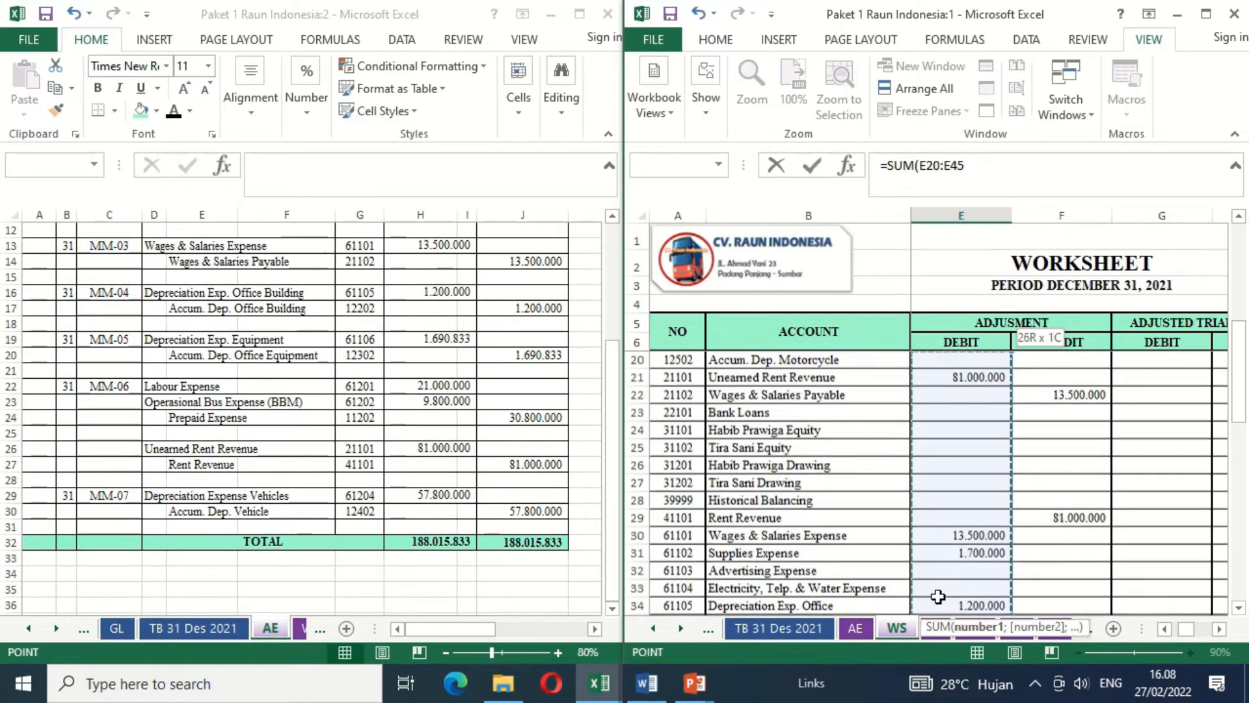
pyautogui.hotkey('shift', 'Up')
pyautogui.hotkey('shift', 'Up')
pyautogui.hotkey('shift', 'Up')
pyautogui.hotkey('shift', 'Up')
pyautogui.hotkey('shift', 'Up')
pyautogui.hotkey('shift', 'Up')
pyautogui.hotkey('shift', 'Up')
pyautogui.hotkey('shift', 'Up')
pyautogui.hotkey('shift', 'Up')
pyautogui.hotkey('shift', 'Up')
pyautogui.hotkey('shift', 'Up')
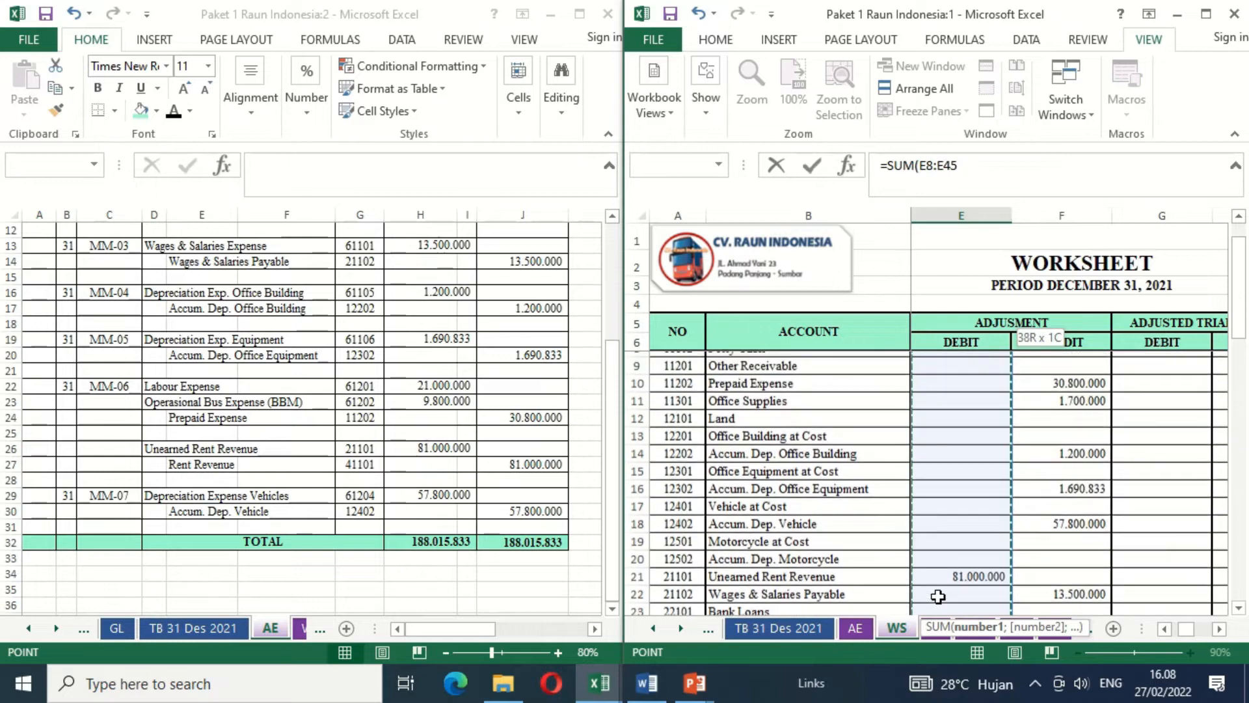
pyautogui.press('Return')
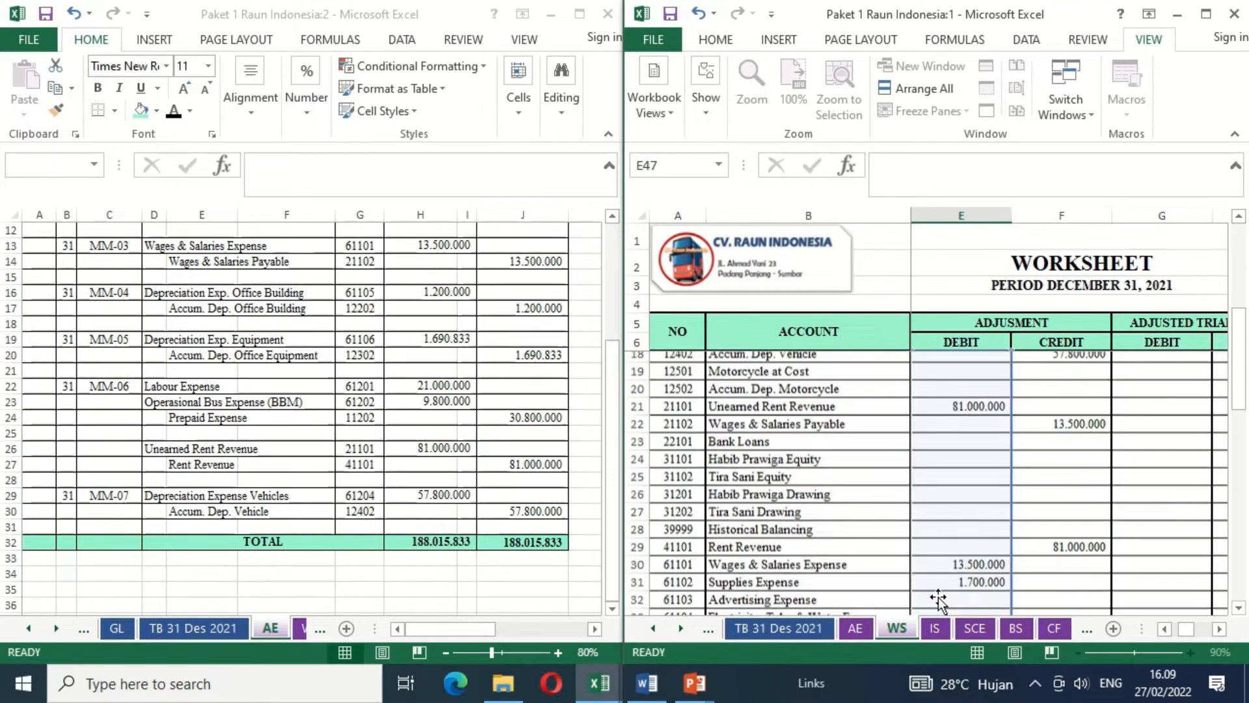
# - Copy the adjustment debit total formula from E46 into the adjustment credit total cell F46
pyautogui.press('Up')
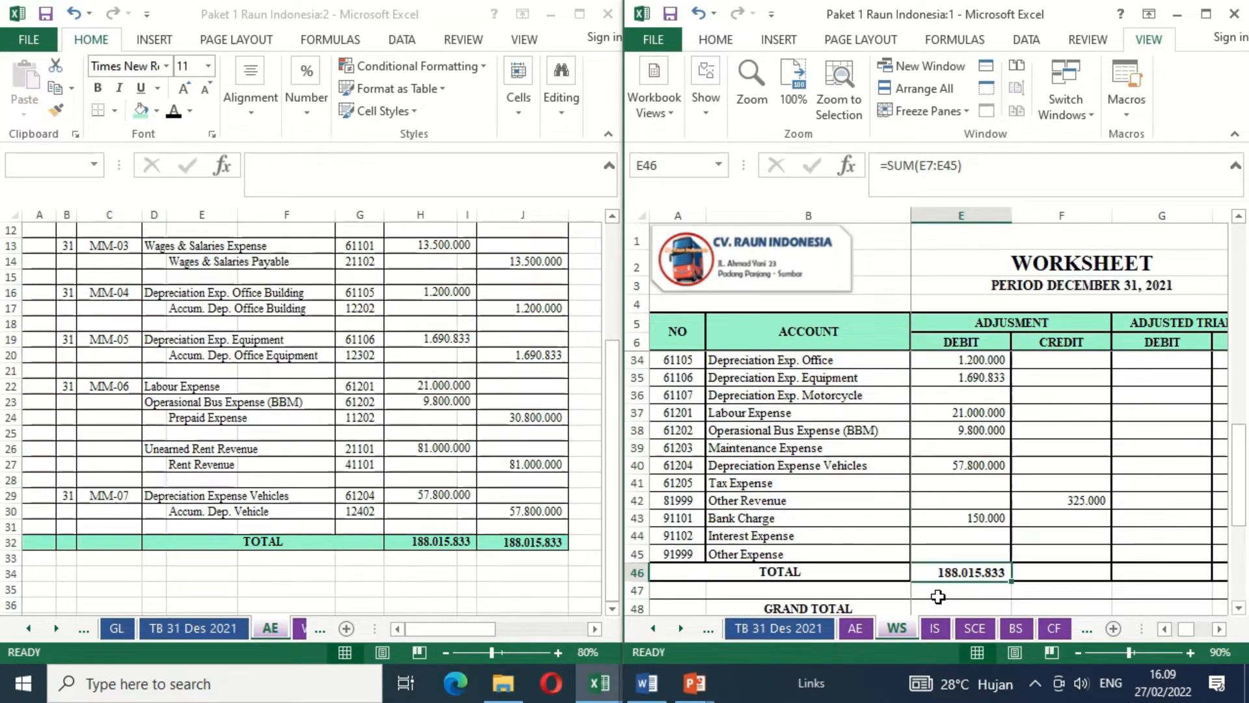
pyautogui.hotkey('ctrl', 'c')
pyautogui.press('Right')
pyautogui.hotkey('ctrl', 'v')
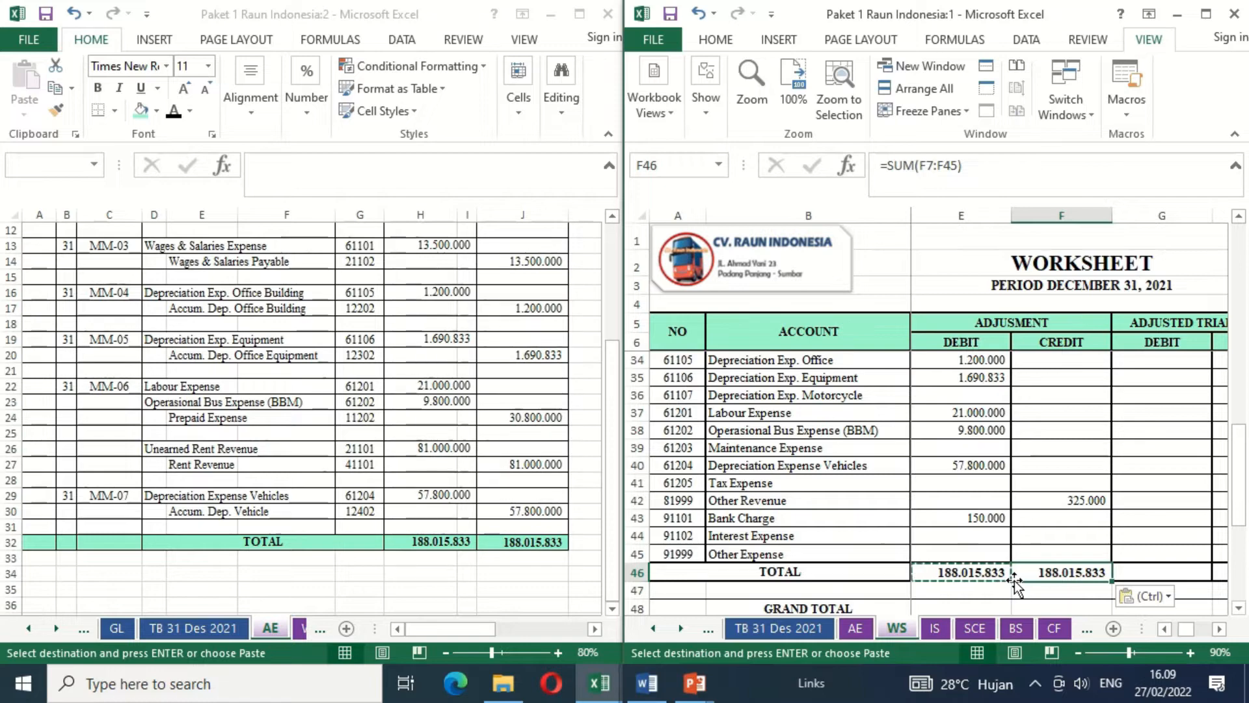
# - Maximize the workbook window showing the WS sheet and bring its Trial Balance columns back into view
pyautogui.moveTo(1014, 581); pyautogui.dragTo(1214, 50)
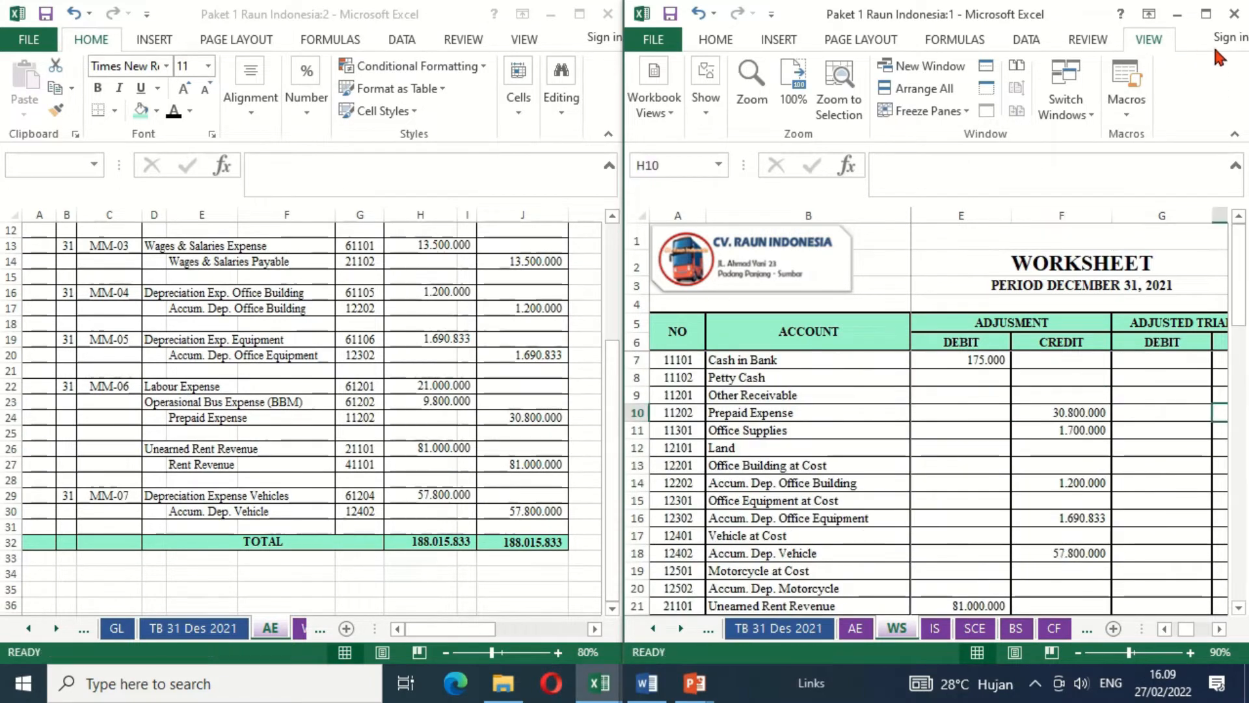
pyautogui.click(1205, 15)
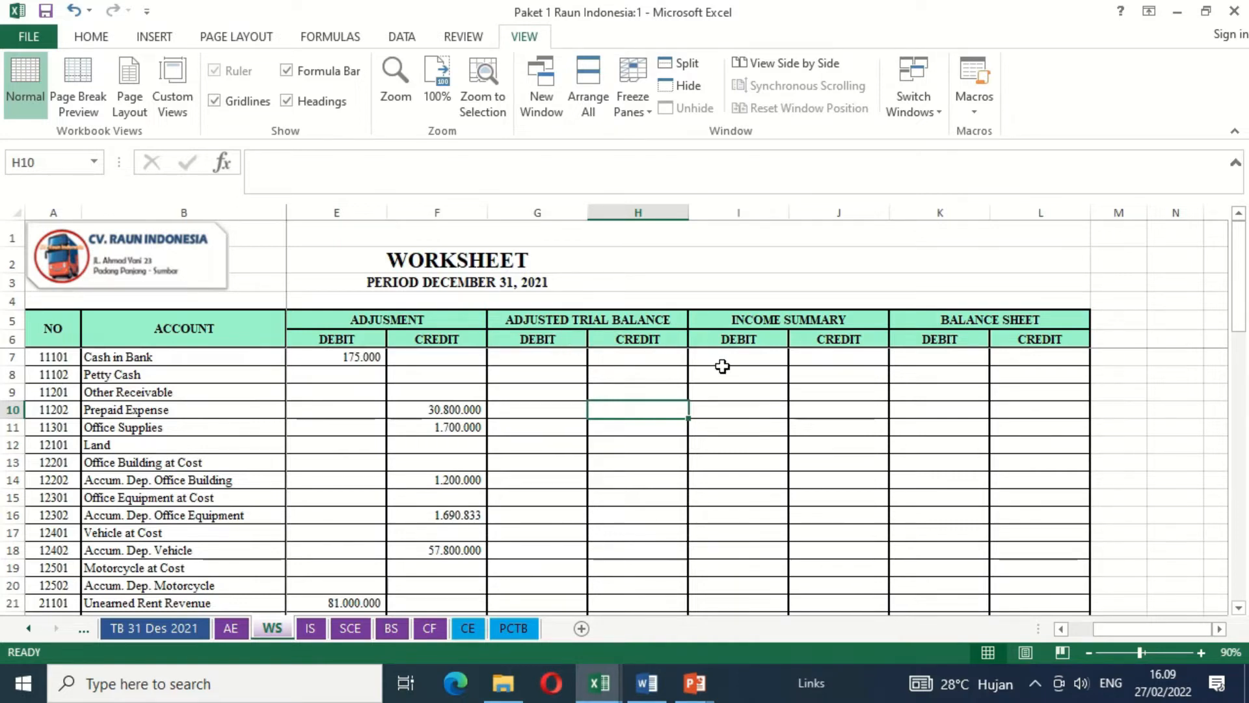
pyautogui.click(533, 340)
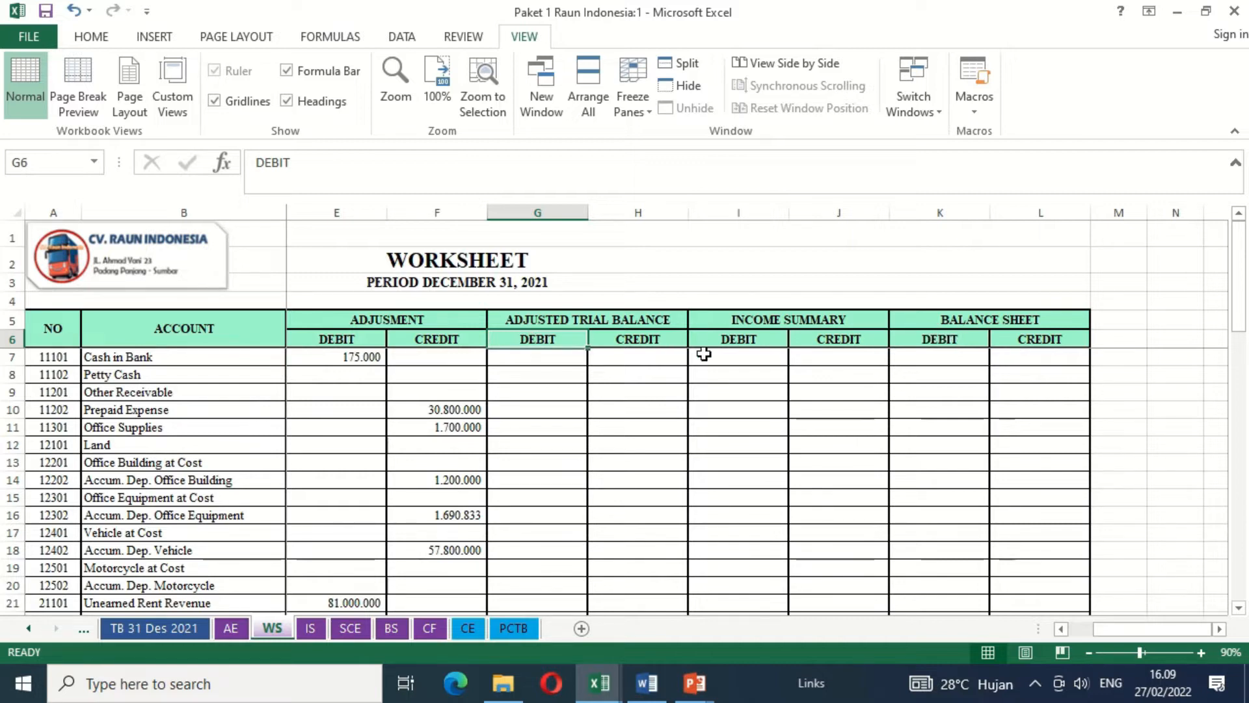
pyautogui.click(553, 381)
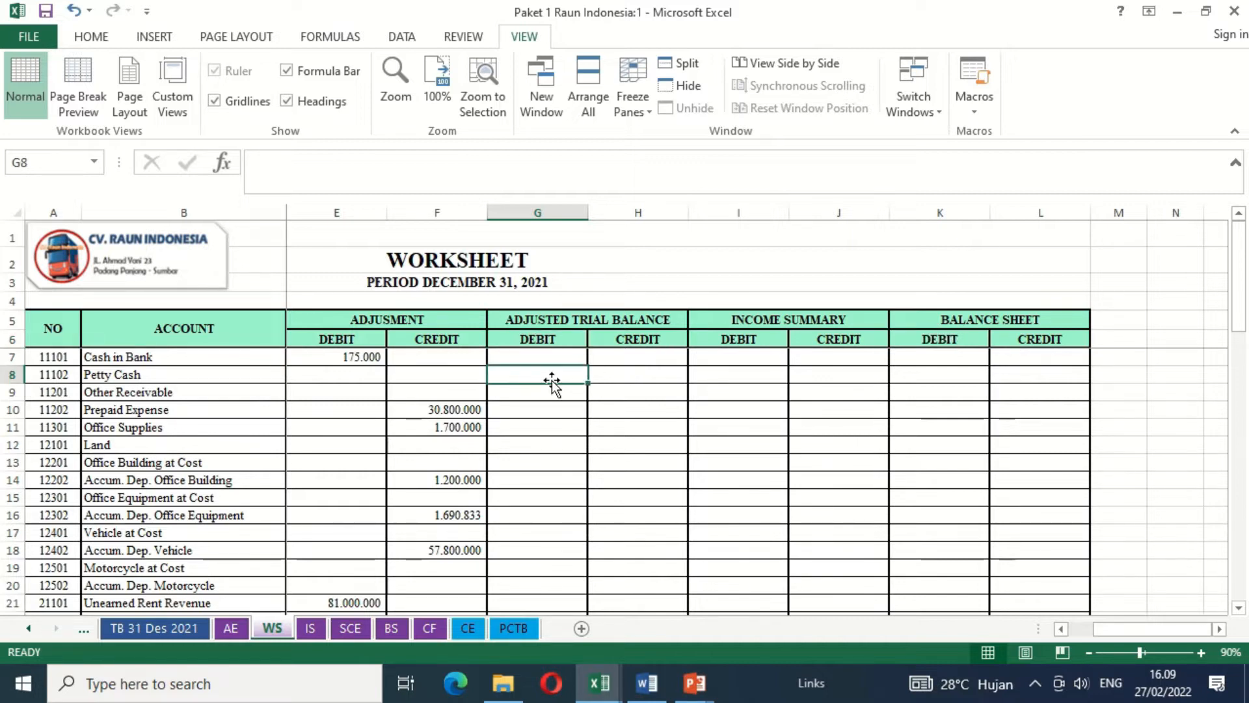
pyautogui.press('Left')
pyautogui.press('Left')
pyautogui.press('Left')
pyautogui.press('Left')
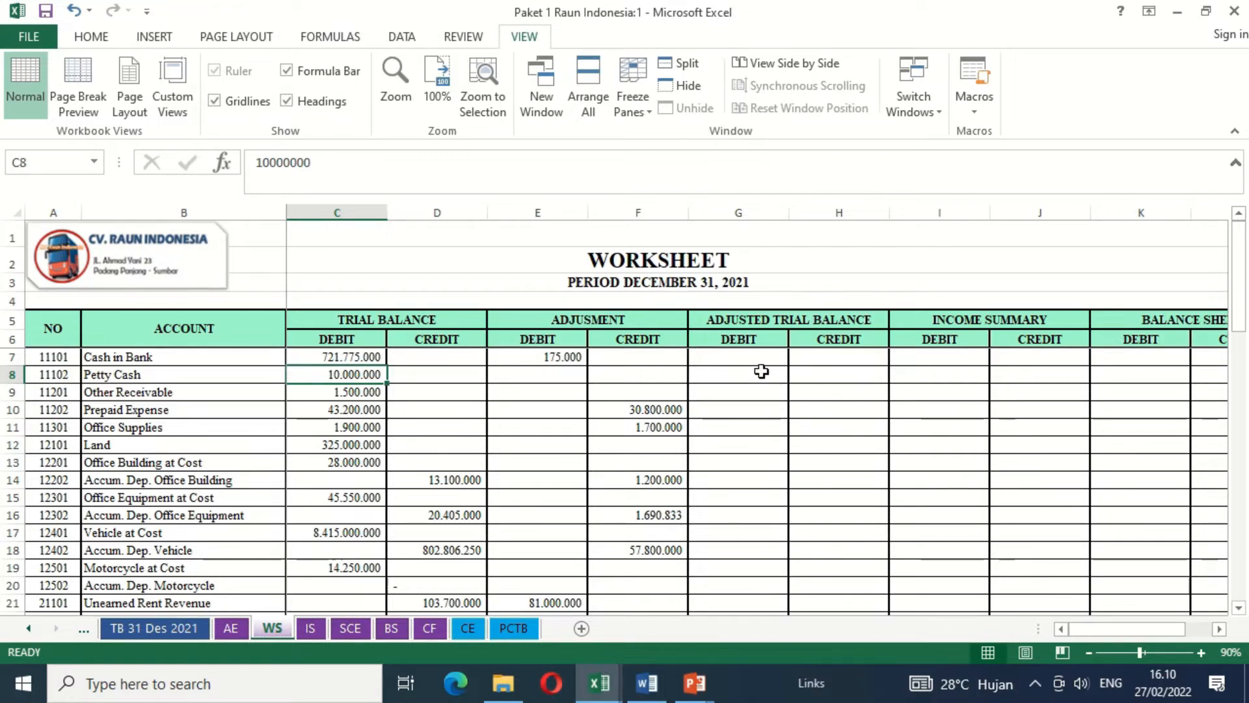
# - Start an IF formula in the Cash in Bank adjusted trial balance debit cell (G7) with the test C7+E7-D7-F7>0
pyautogui.click(739, 355)
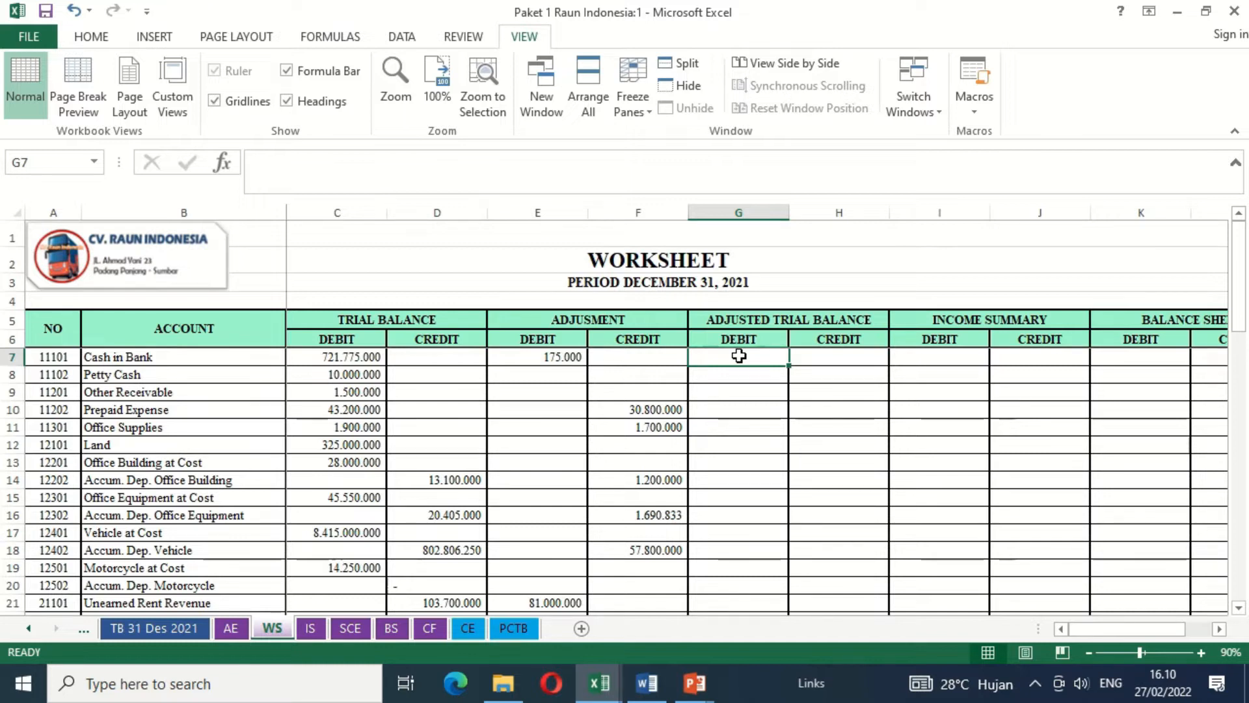
pyautogui.write('=IF')
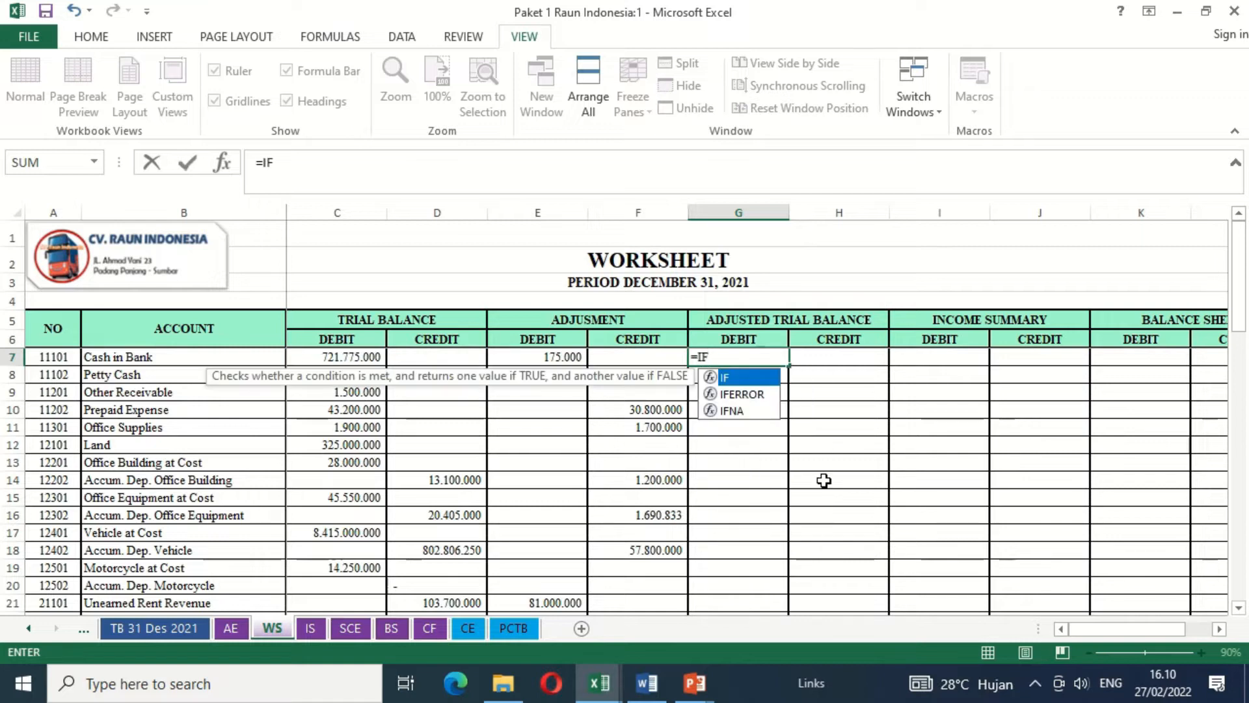
pyautogui.write('(')
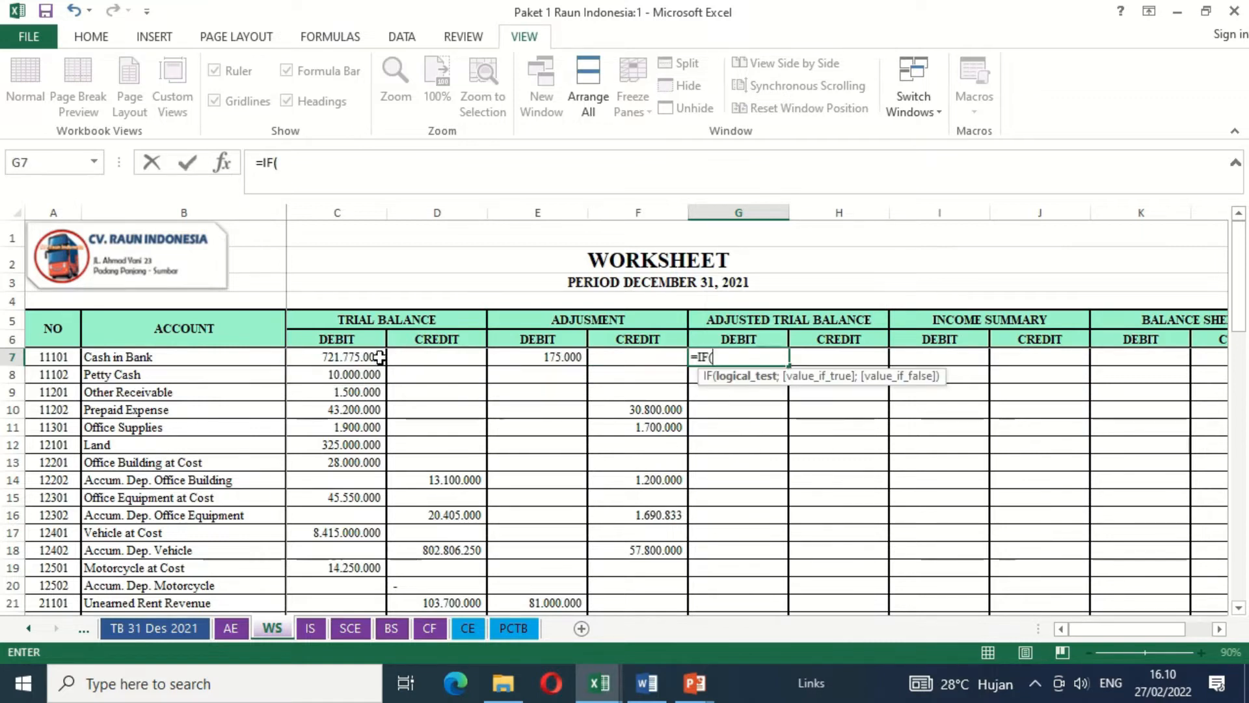
pyautogui.click(366, 357)
pyautogui.write('+')
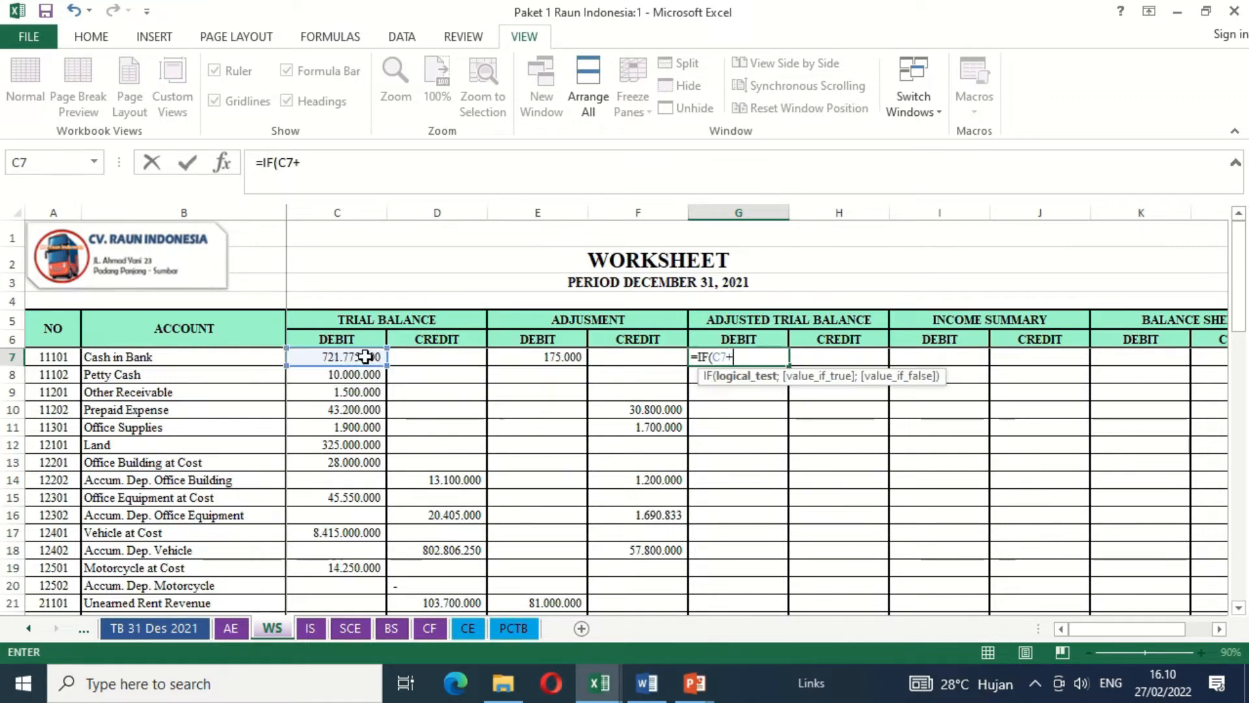
pyautogui.click(510, 360)
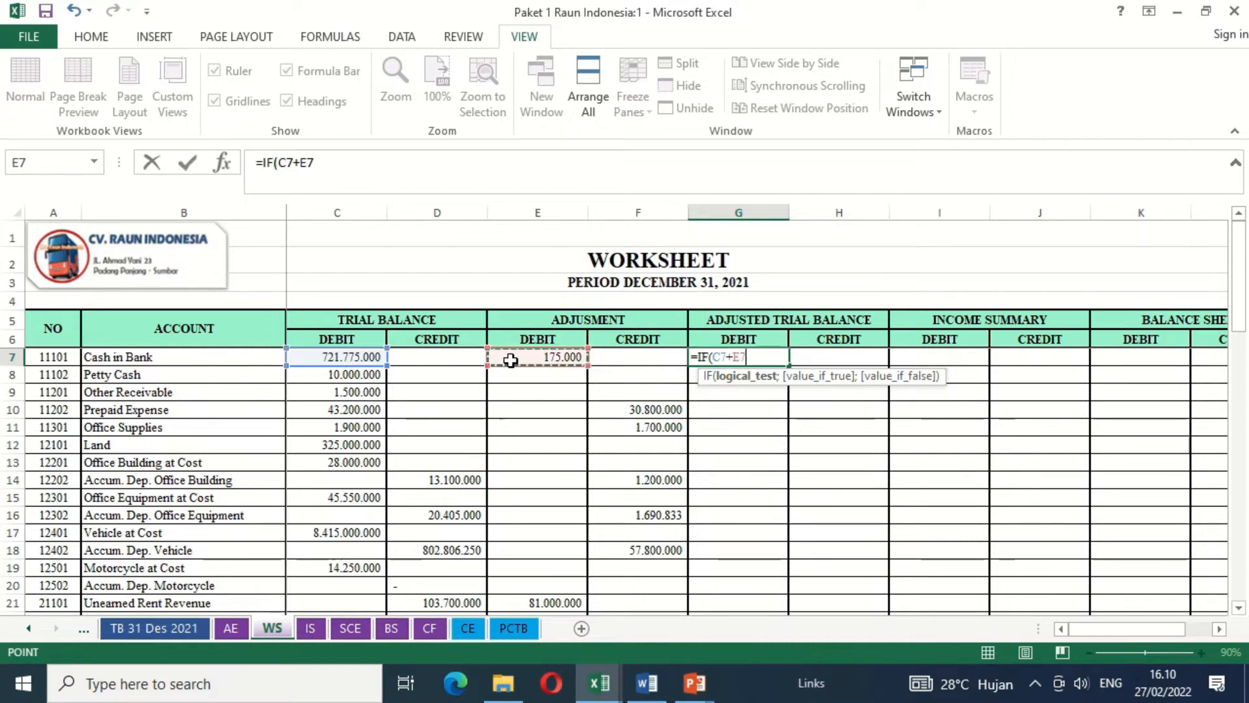
pyautogui.write('-')
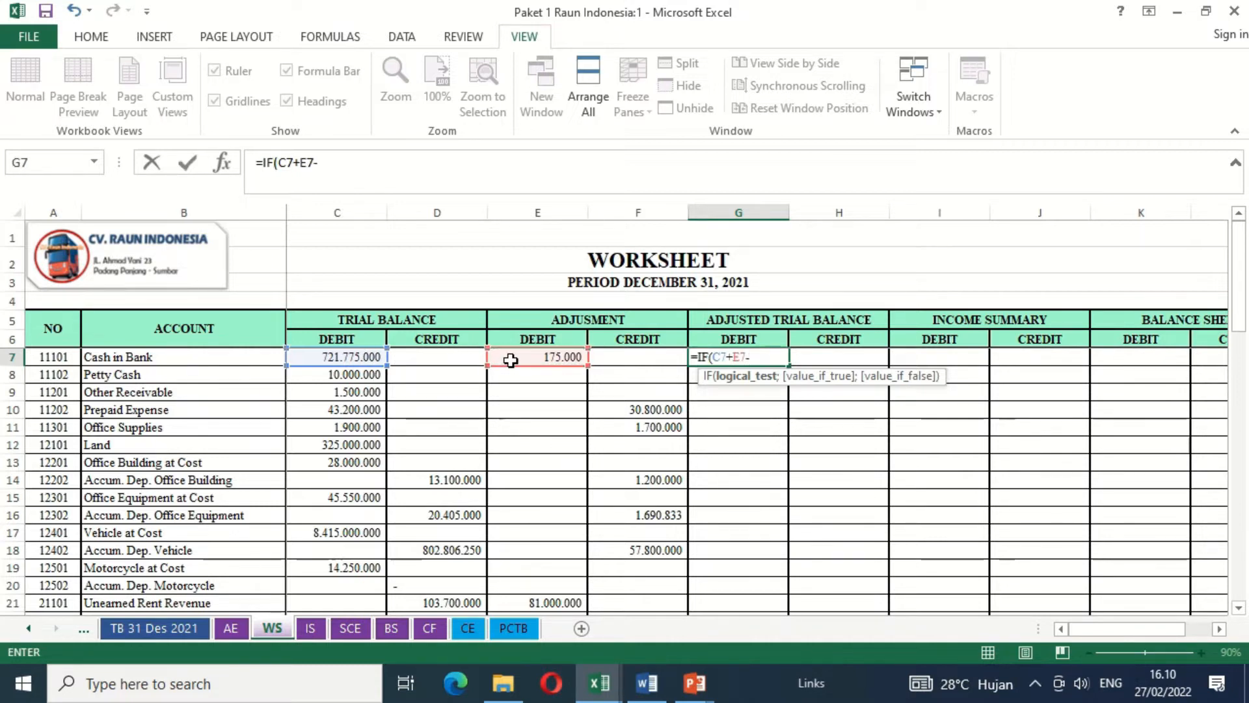
pyautogui.click(443, 365)
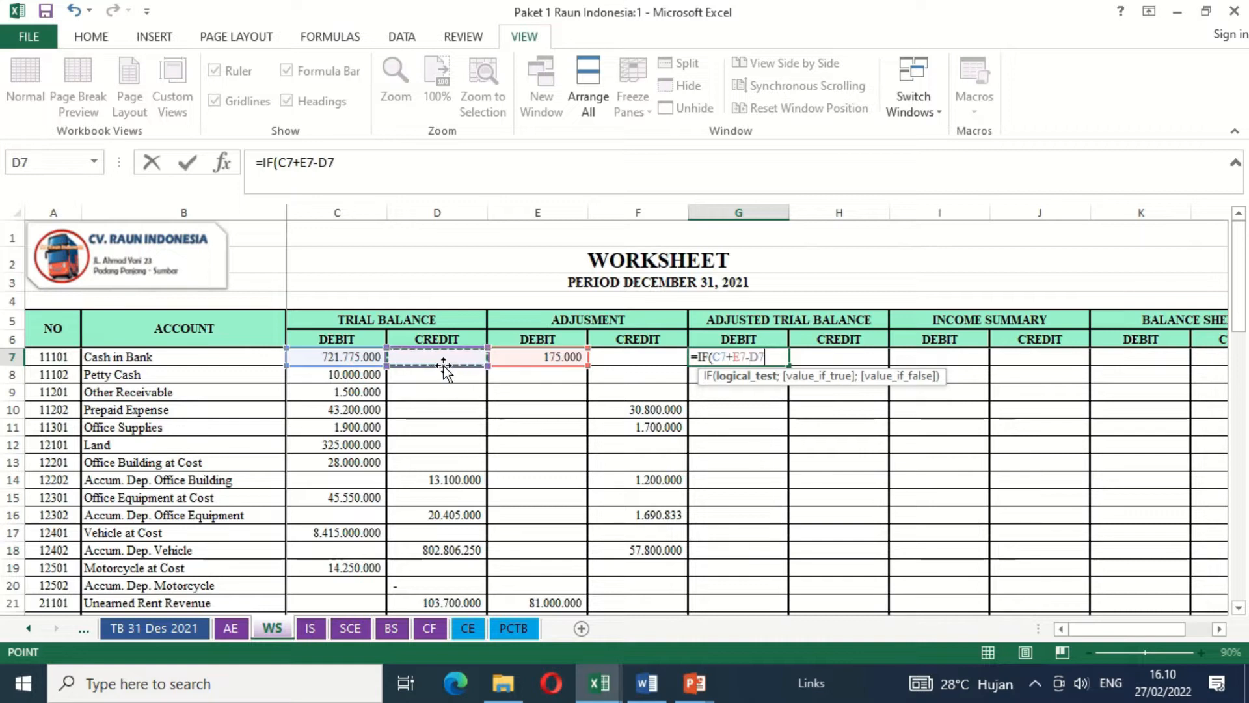
pyautogui.write('-')
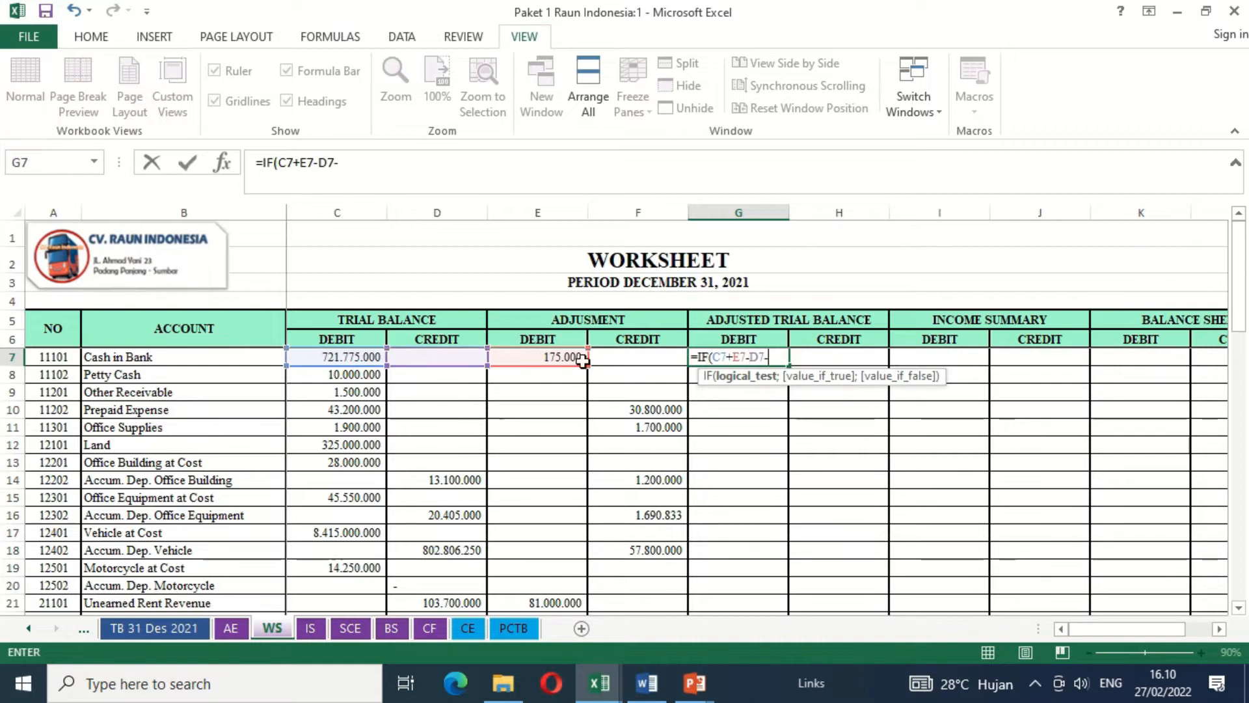
pyautogui.click(634, 361)
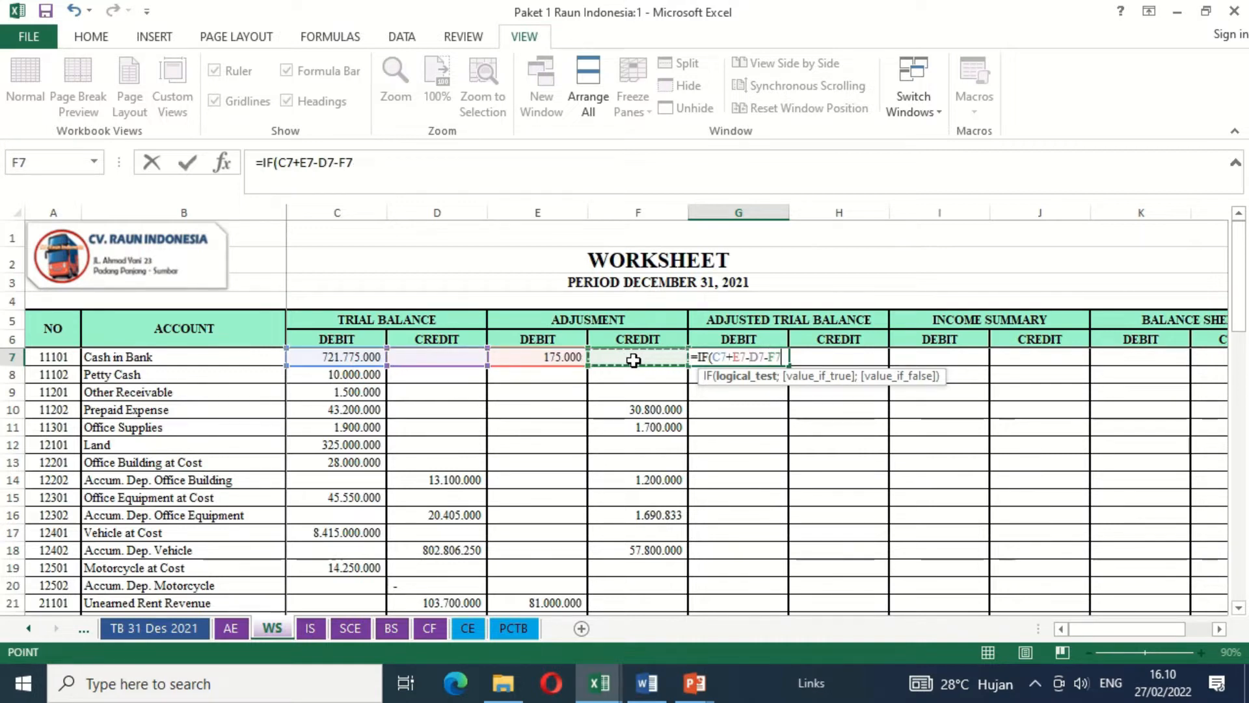
pyautogui.write('>')
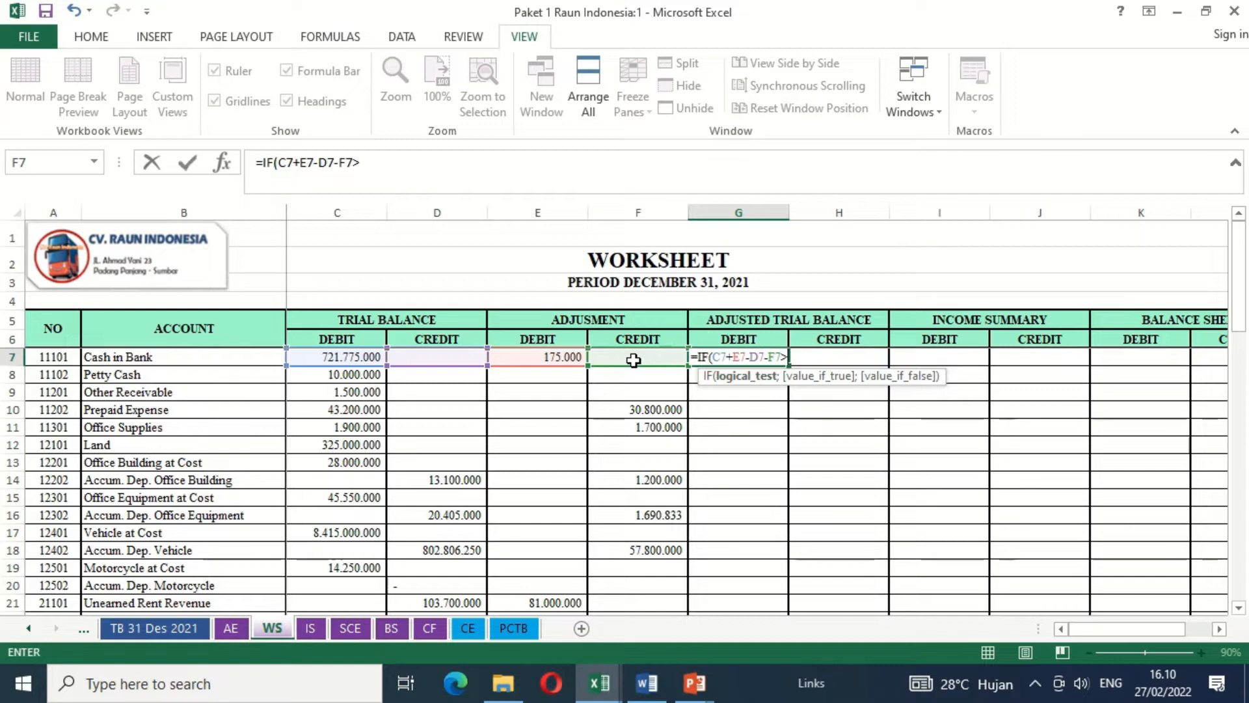
pyautogui.write('0;')
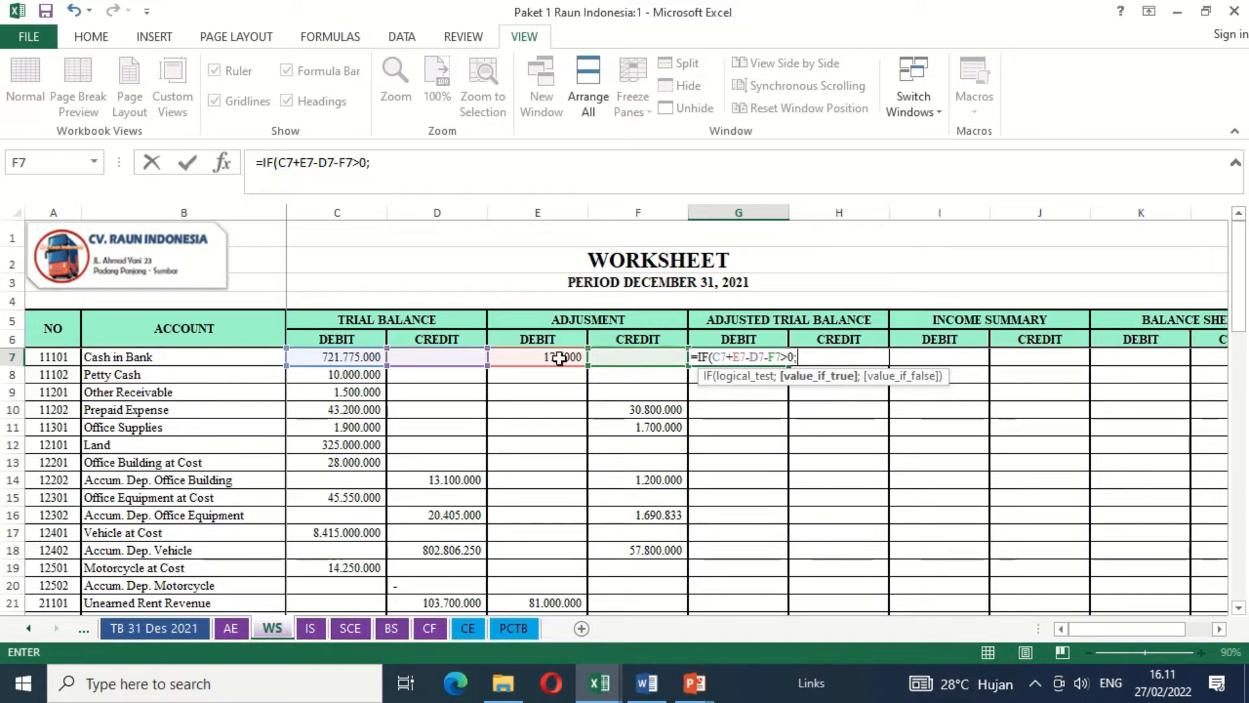
# - Complete the G7 IF formula so it returns C7+E7-D7-F7 when the test is true and 0 otherwise
pyautogui.click(363, 357)
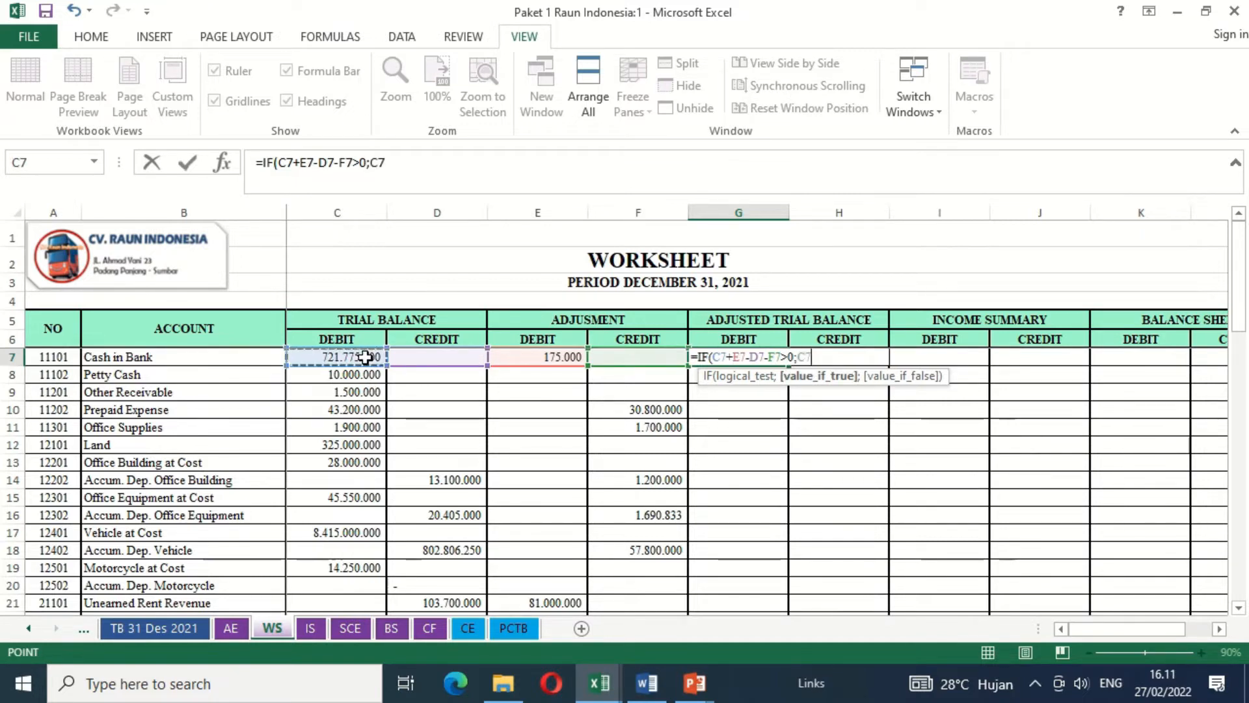
pyautogui.write('+')
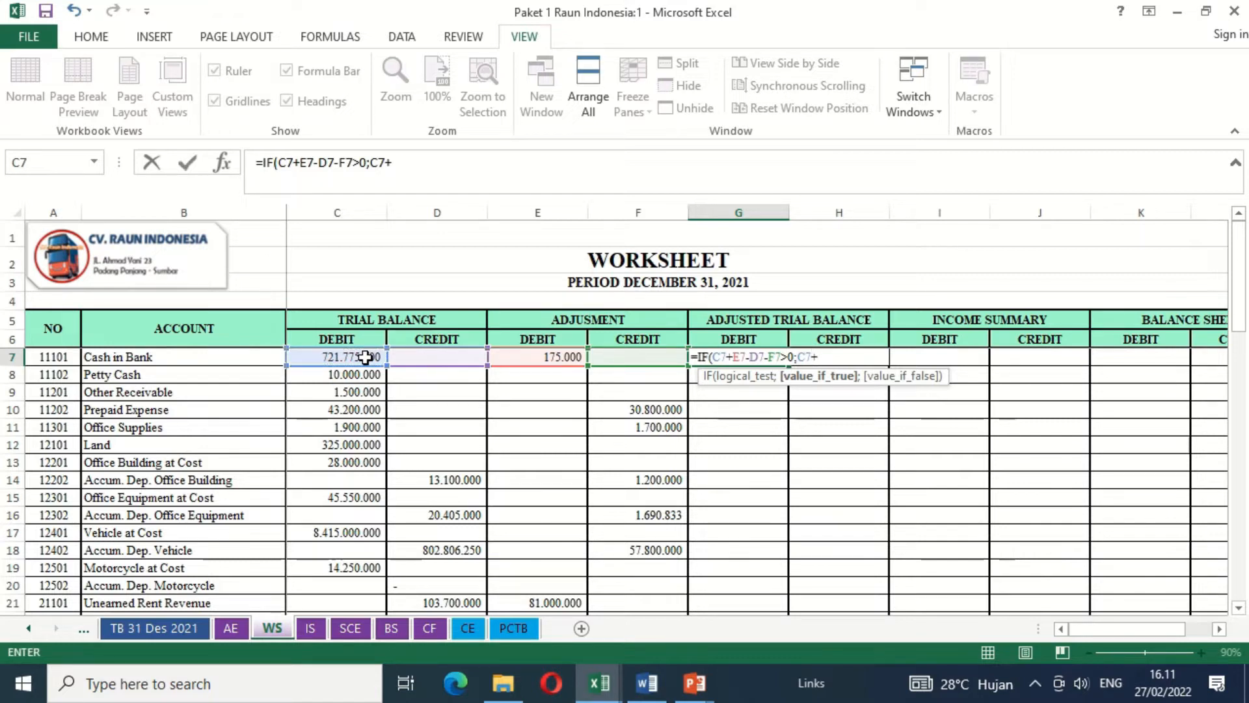
pyautogui.click(527, 357)
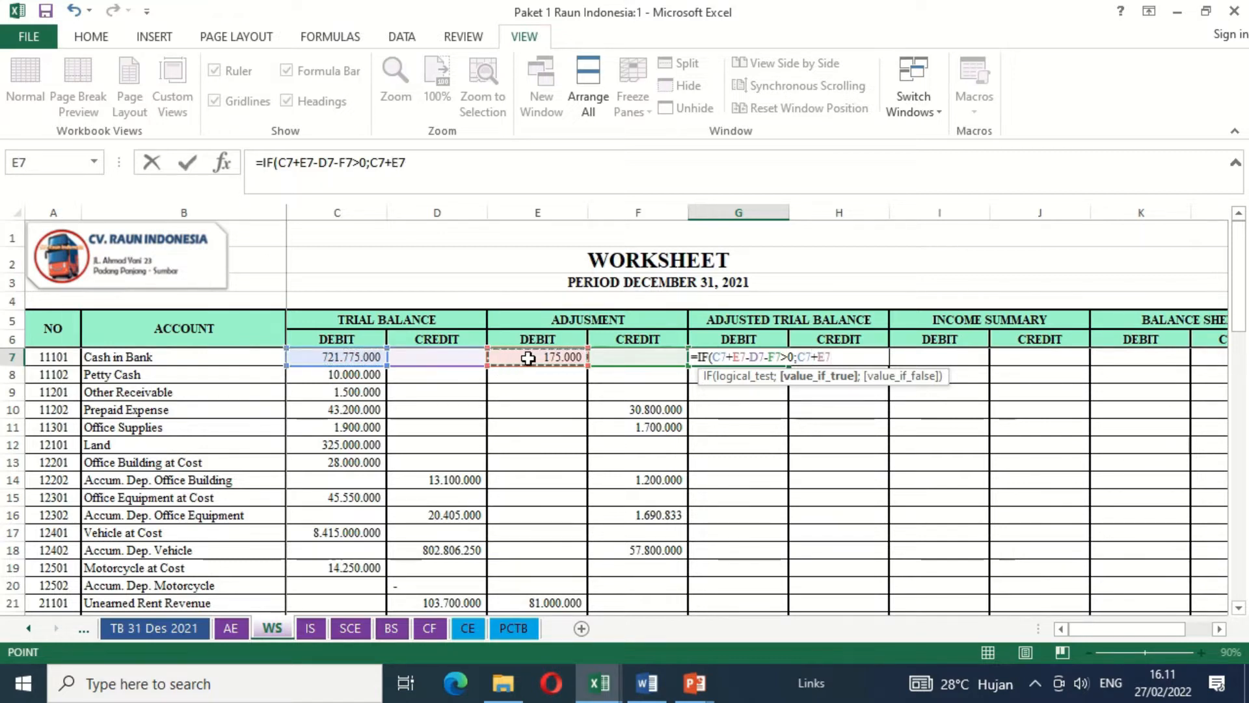
pyautogui.write('-')
pyautogui.click(447, 357)
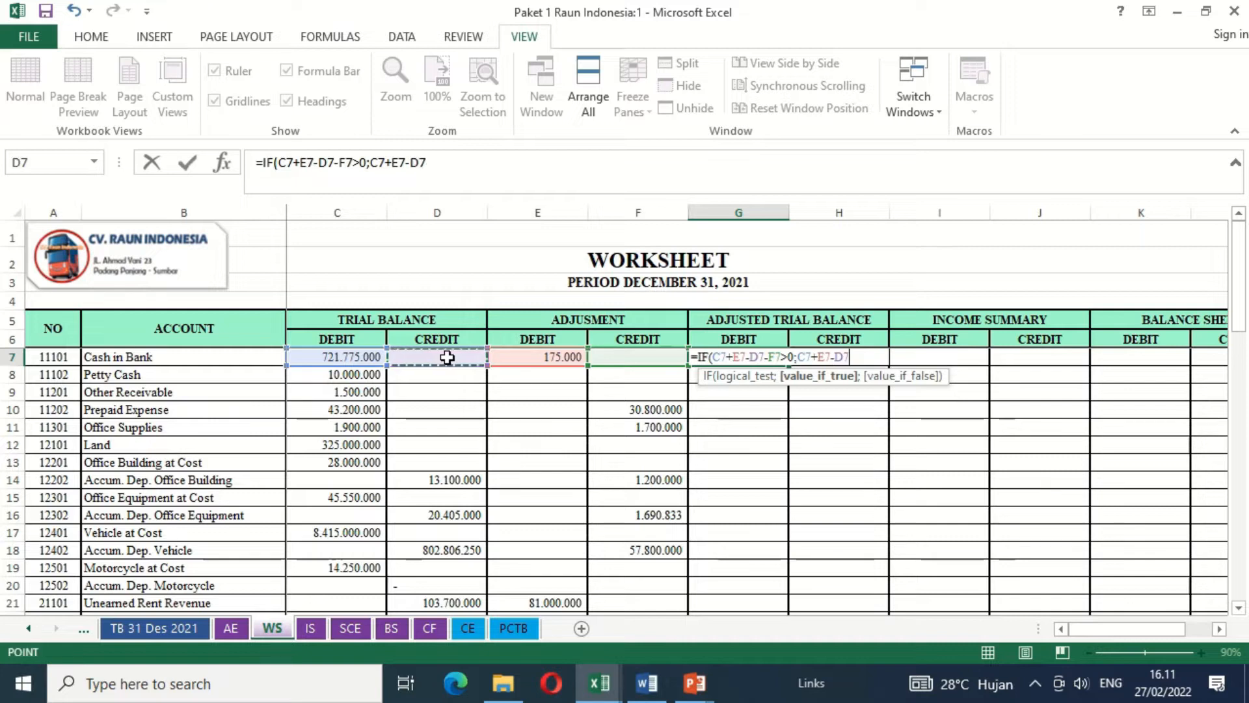
pyautogui.write('-')
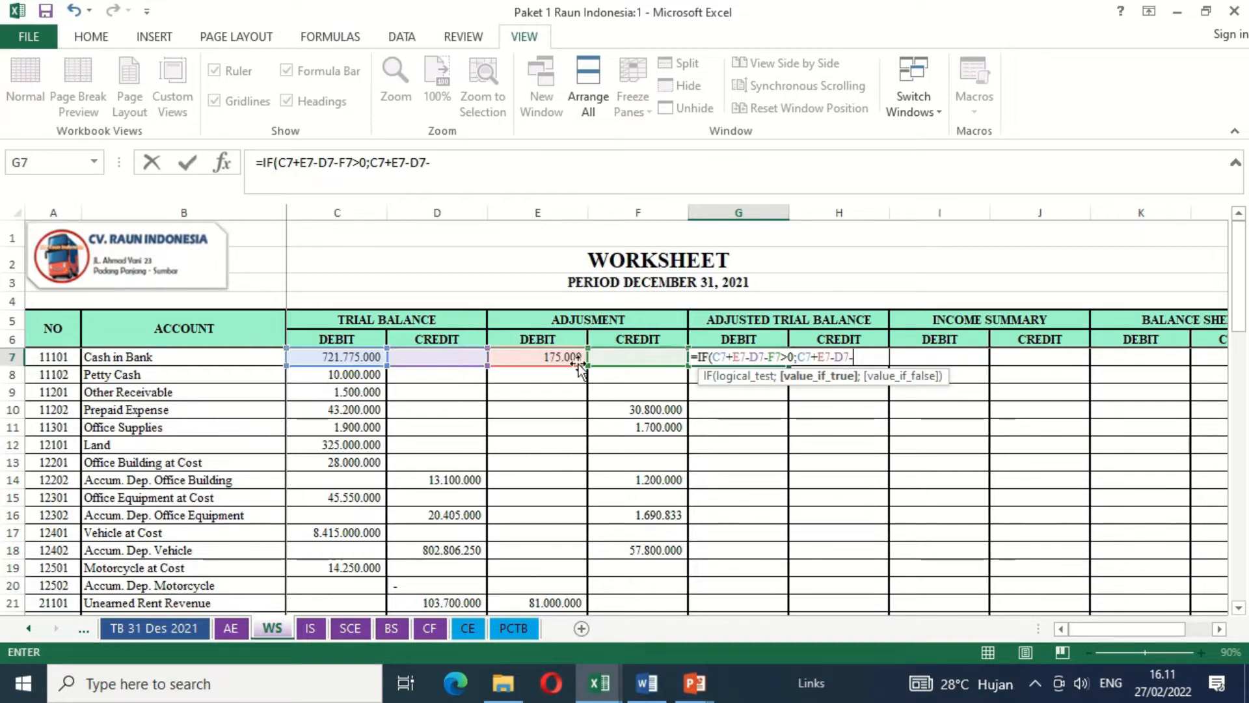
pyautogui.click(623, 362)
pyautogui.write(';')
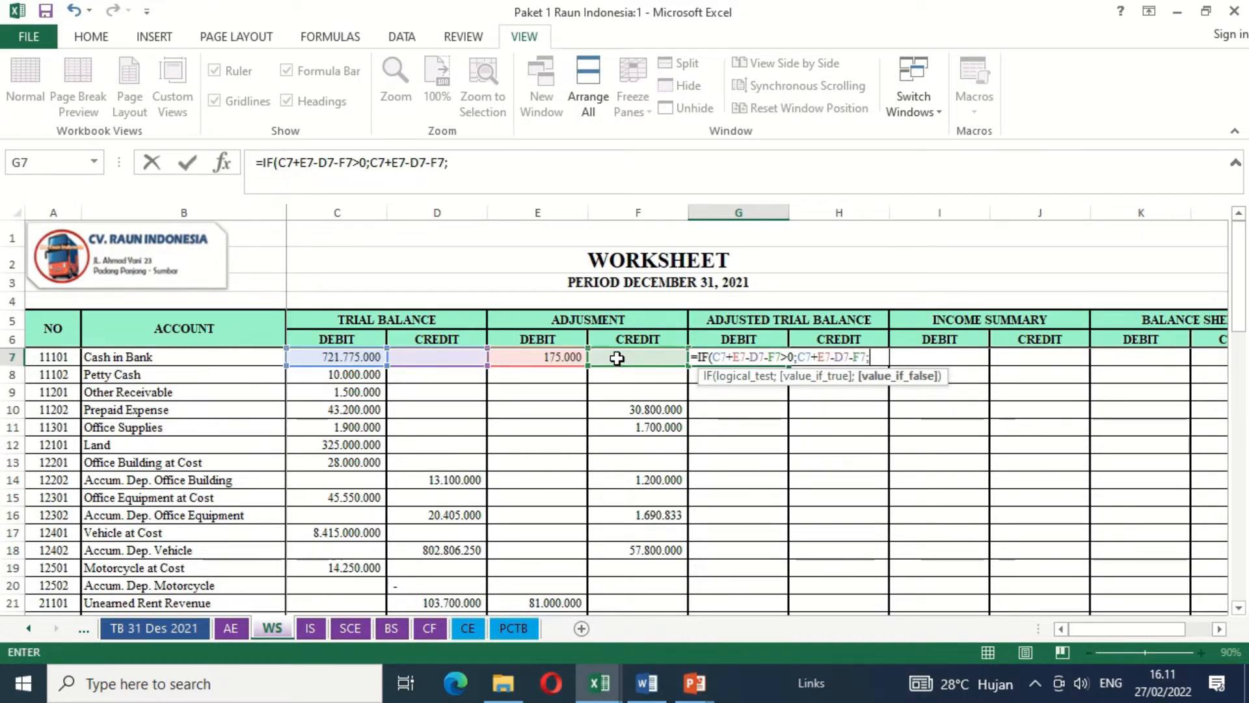
pyautogui.write('0)')
pyautogui.press('Return')
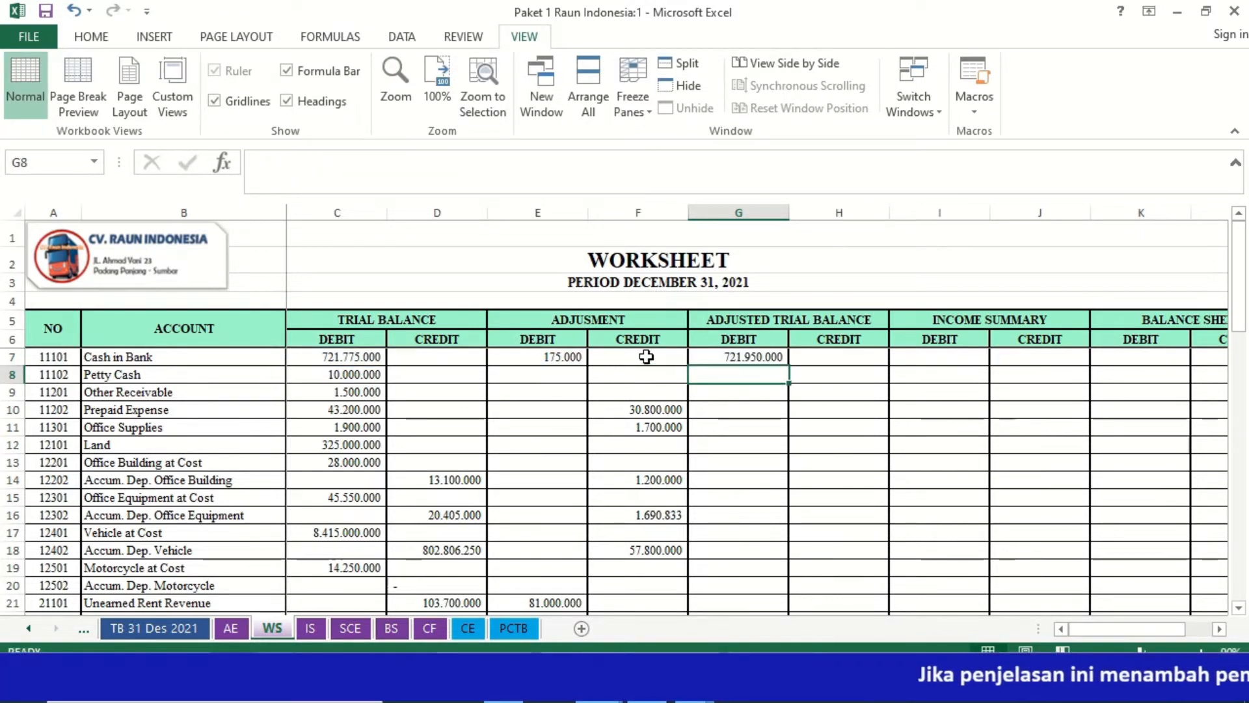
# - Start an IF formula in the Cash in Bank adjusted trial balance credit cell (H7) with the test D7+F7-C7-E7>0
pyautogui.click(830, 357)
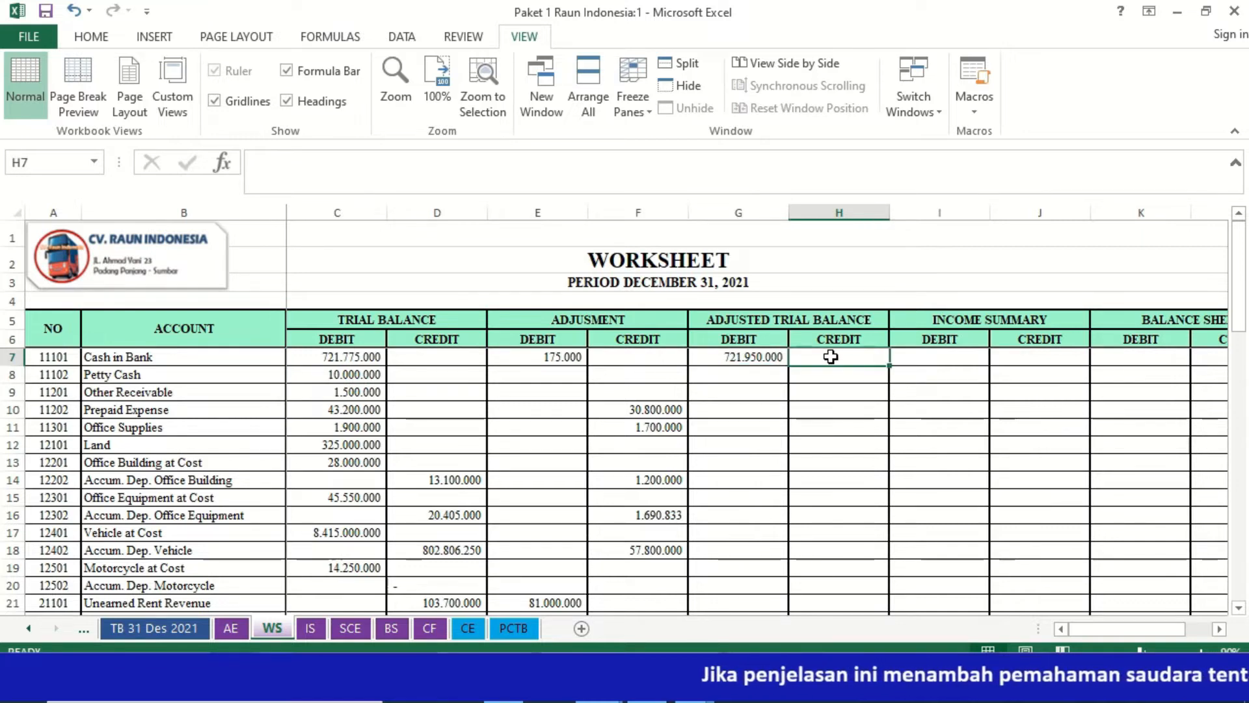
pyautogui.write('=')
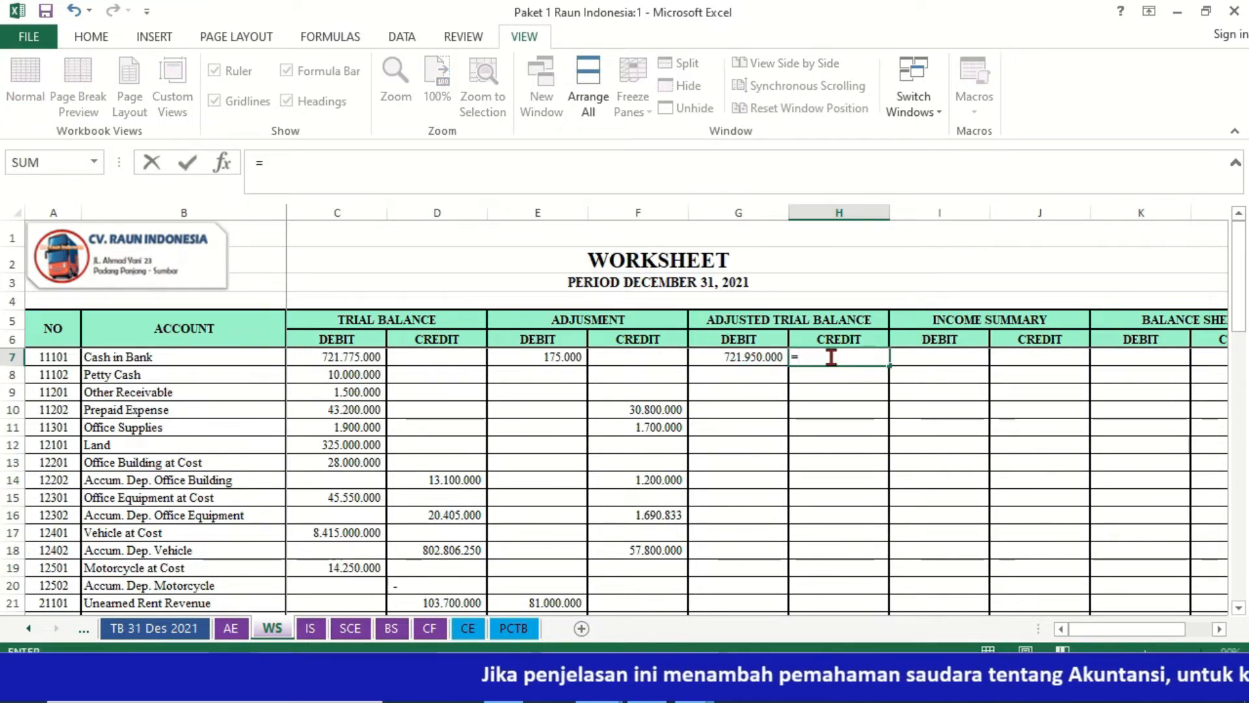
pyautogui.write('IF(')
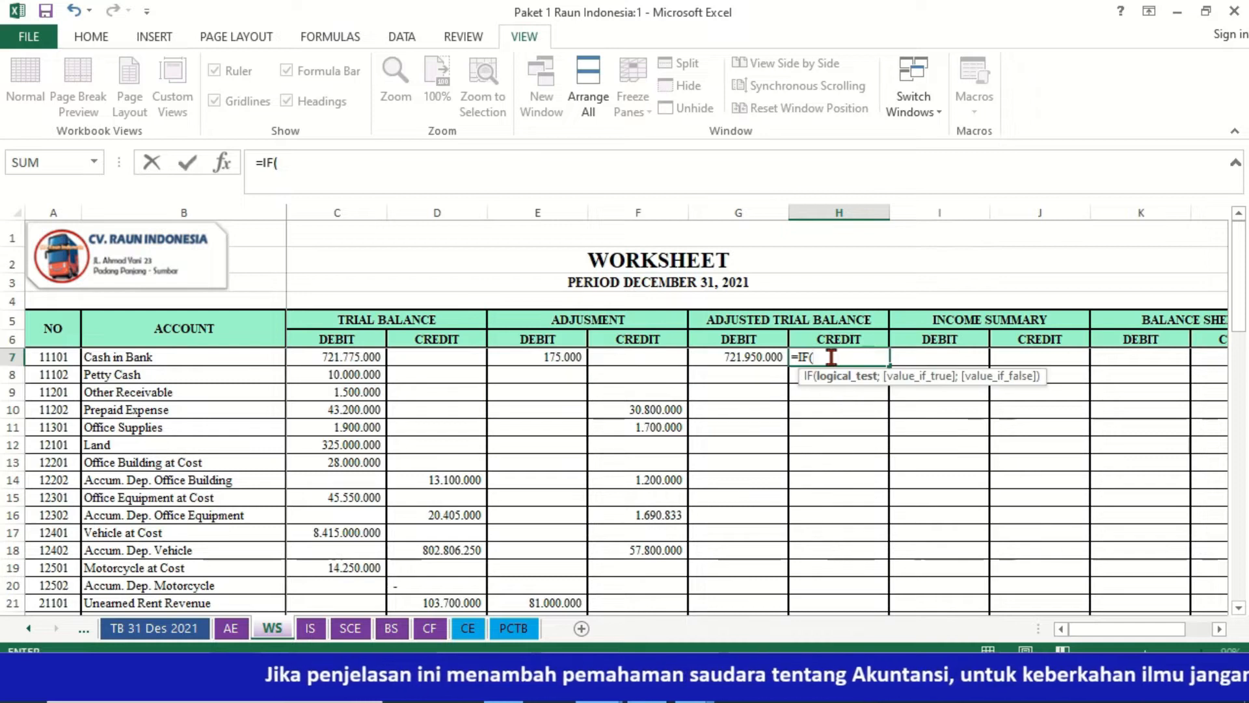
pyautogui.click(463, 354)
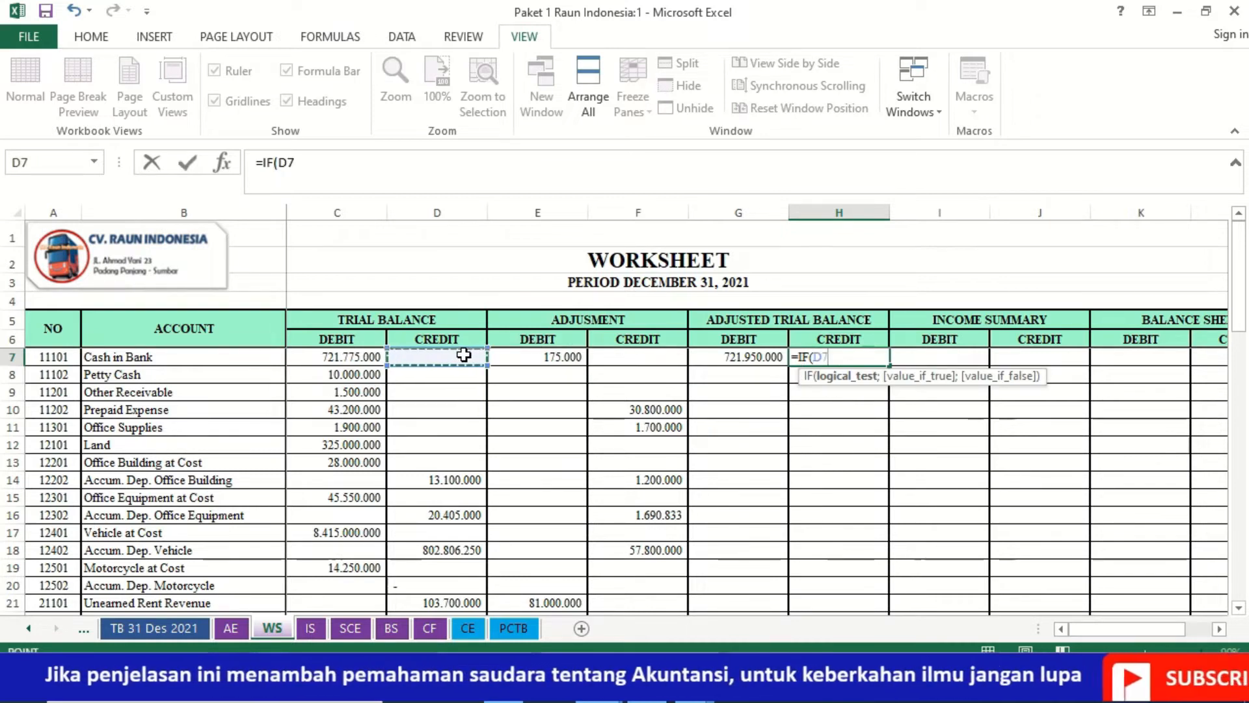
pyautogui.write('+')
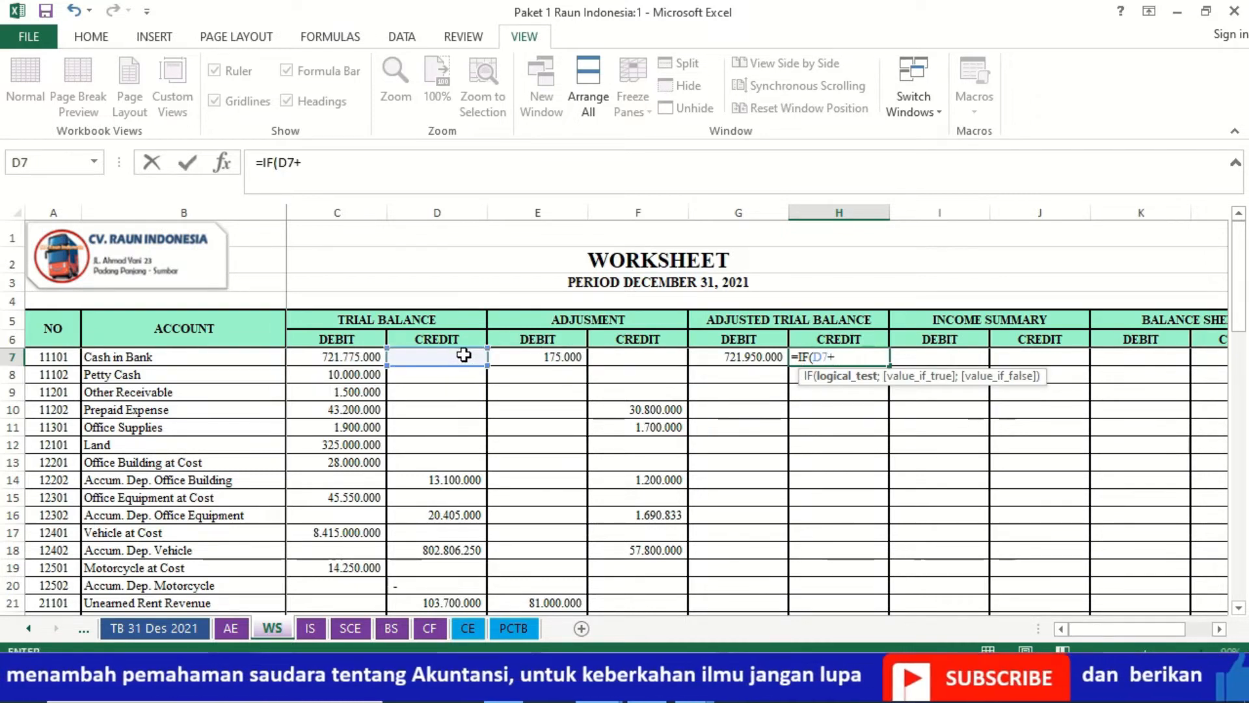
pyautogui.click(611, 358)
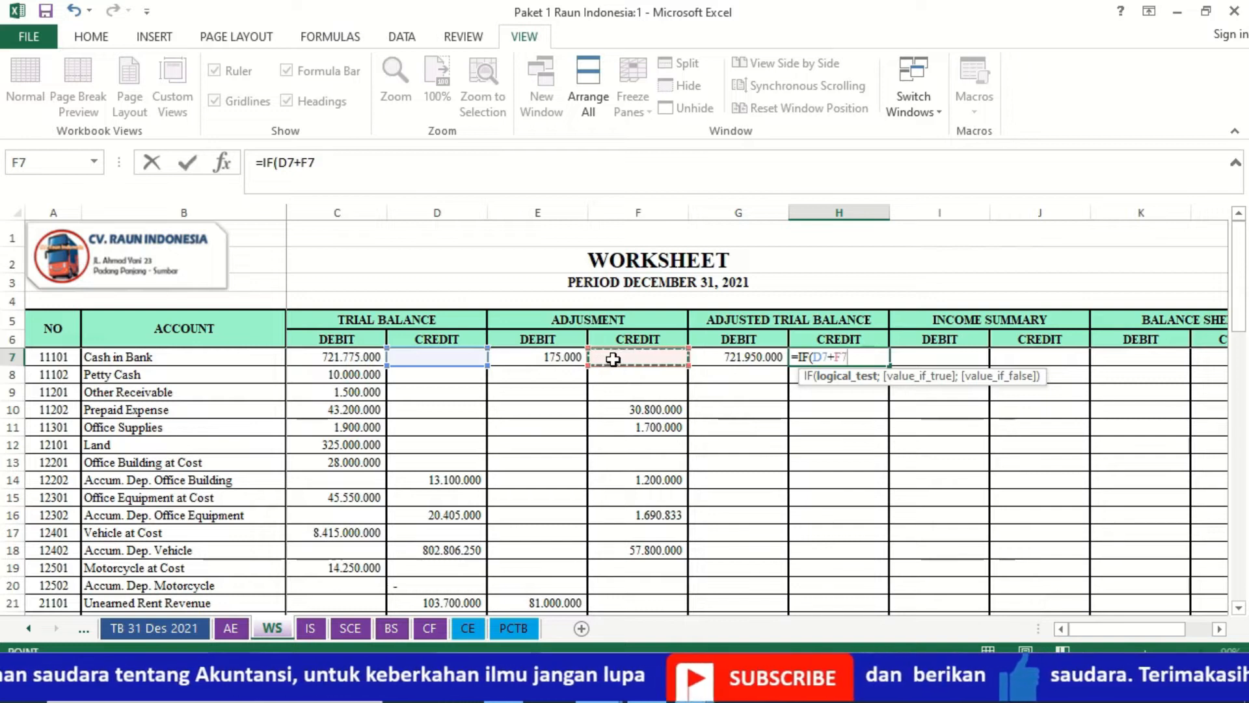
pyautogui.write('-')
pyautogui.click(353, 358)
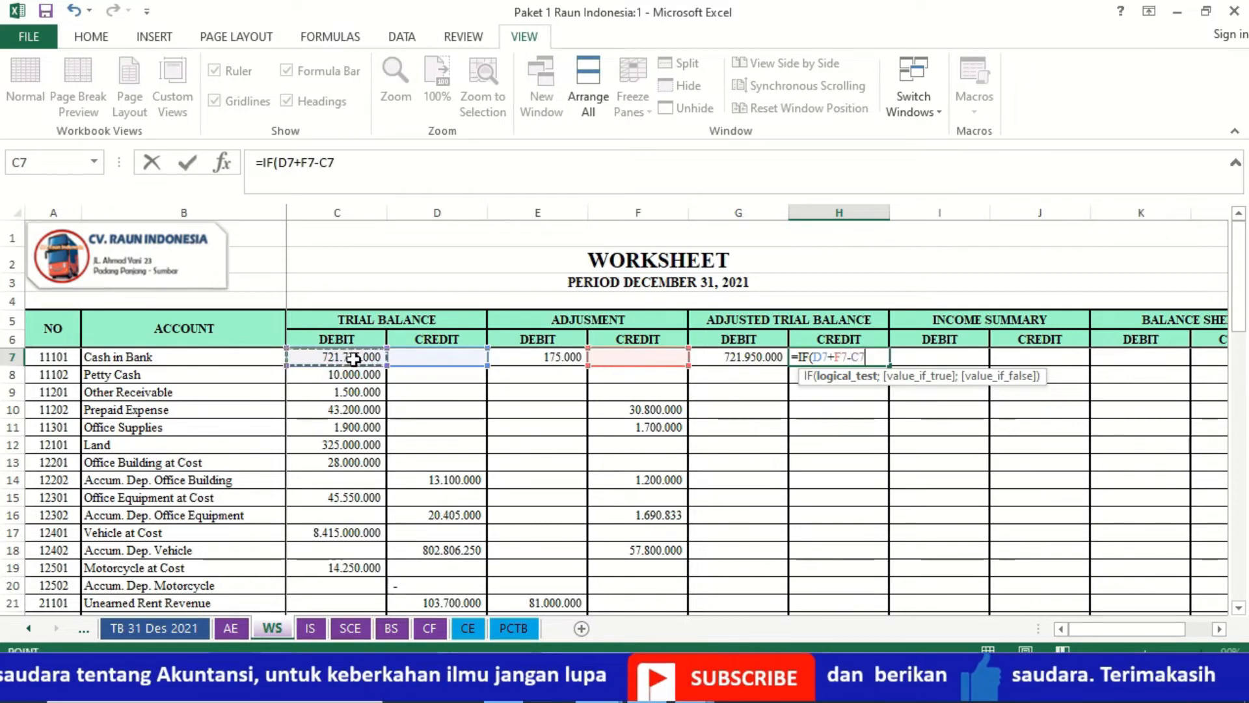
pyautogui.click(520, 362)
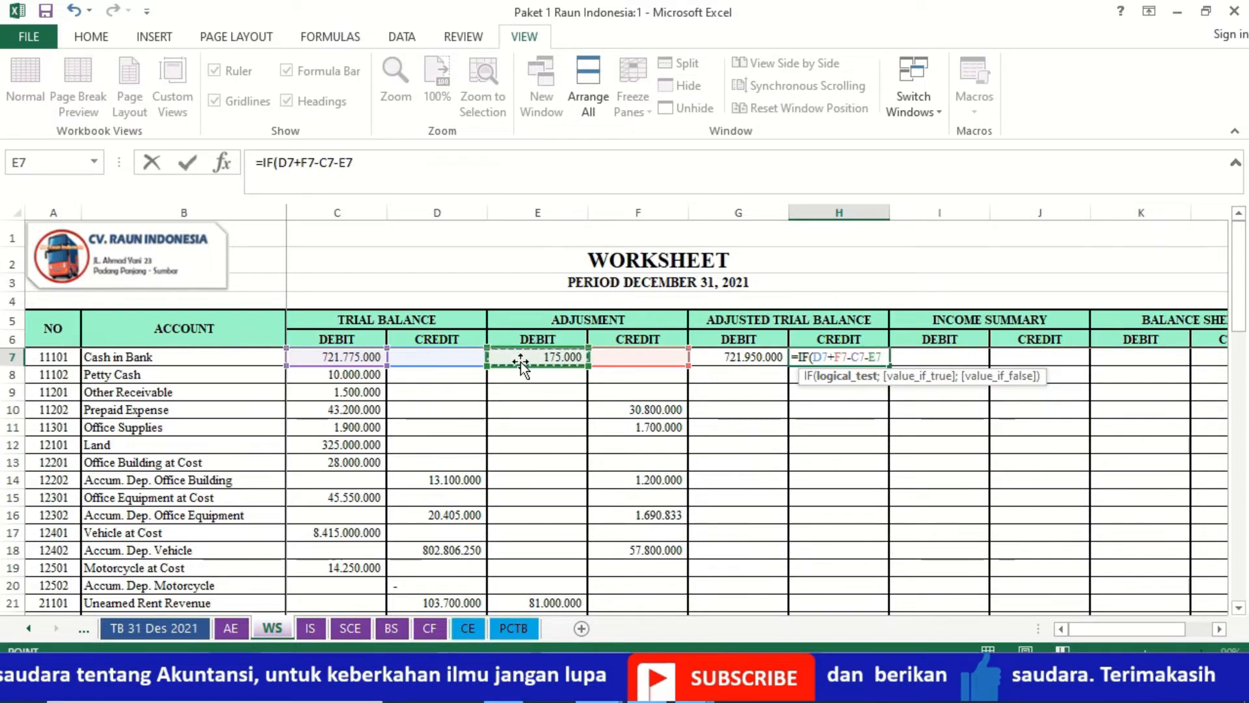
pyautogui.write('>')
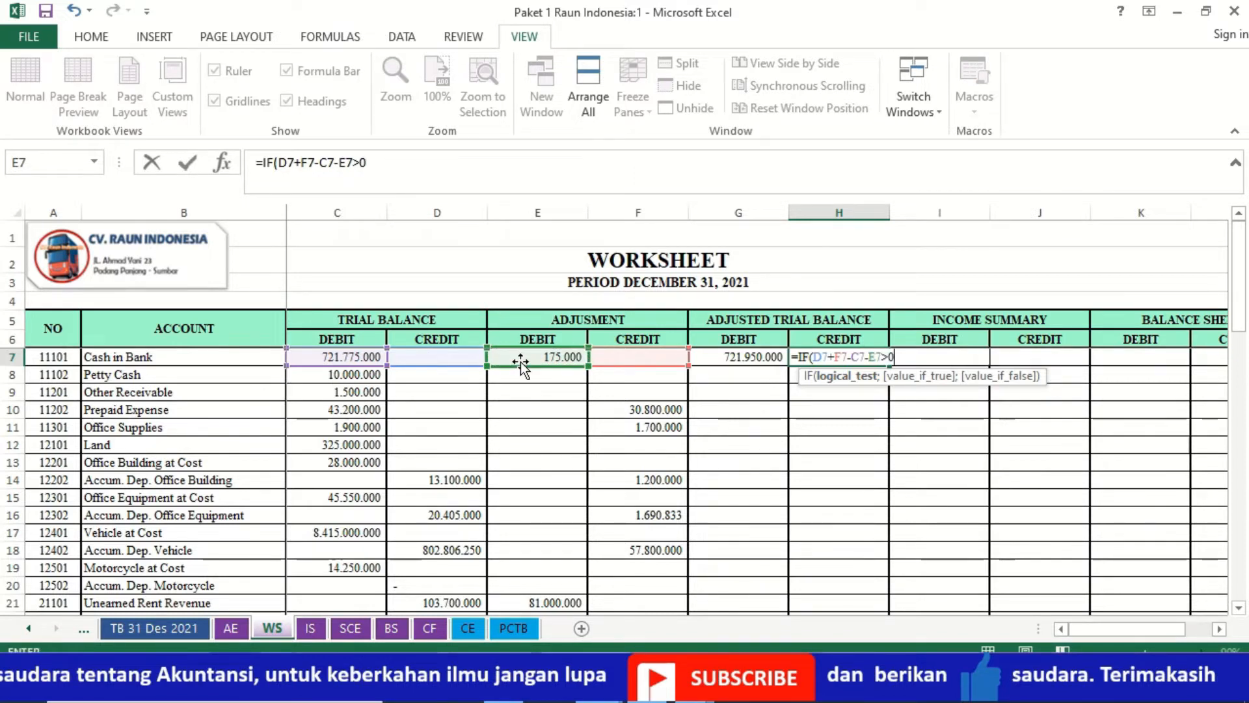
pyautogui.write('0;')
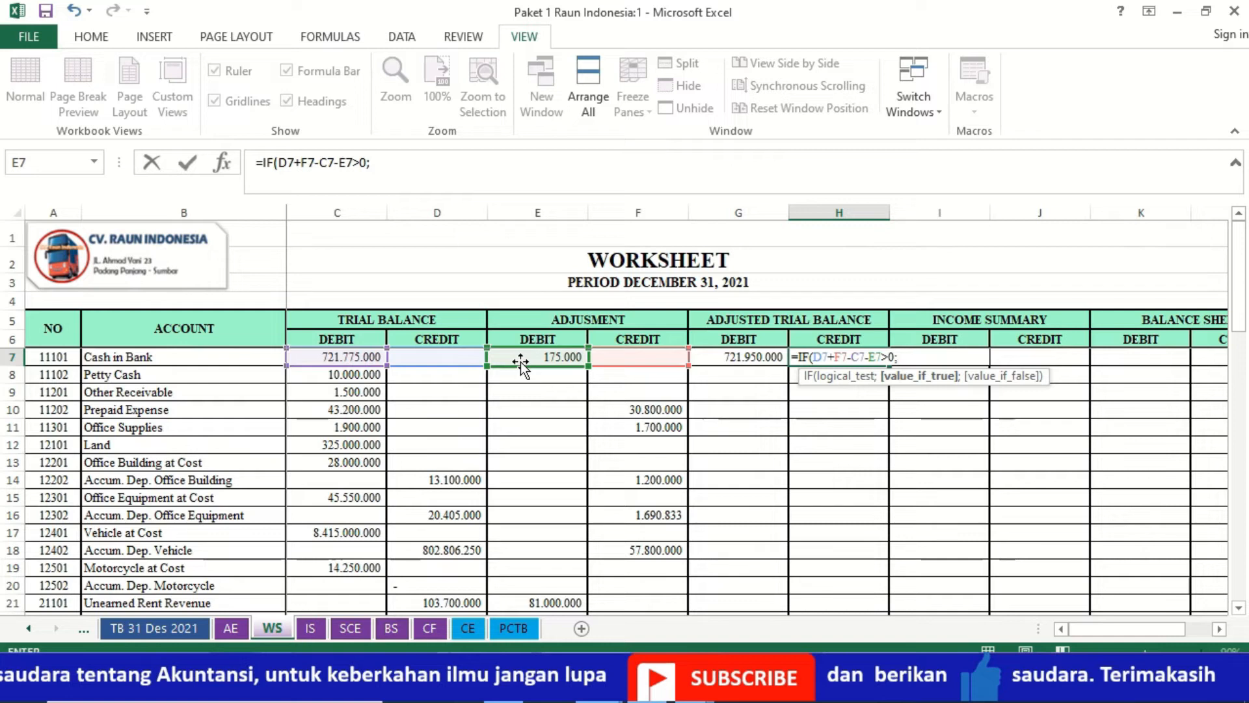
# - Complete the H7 IF formula so it returns D7+F7-C7-E7 when the test is true and 0 otherwise
pyautogui.click(422, 354)
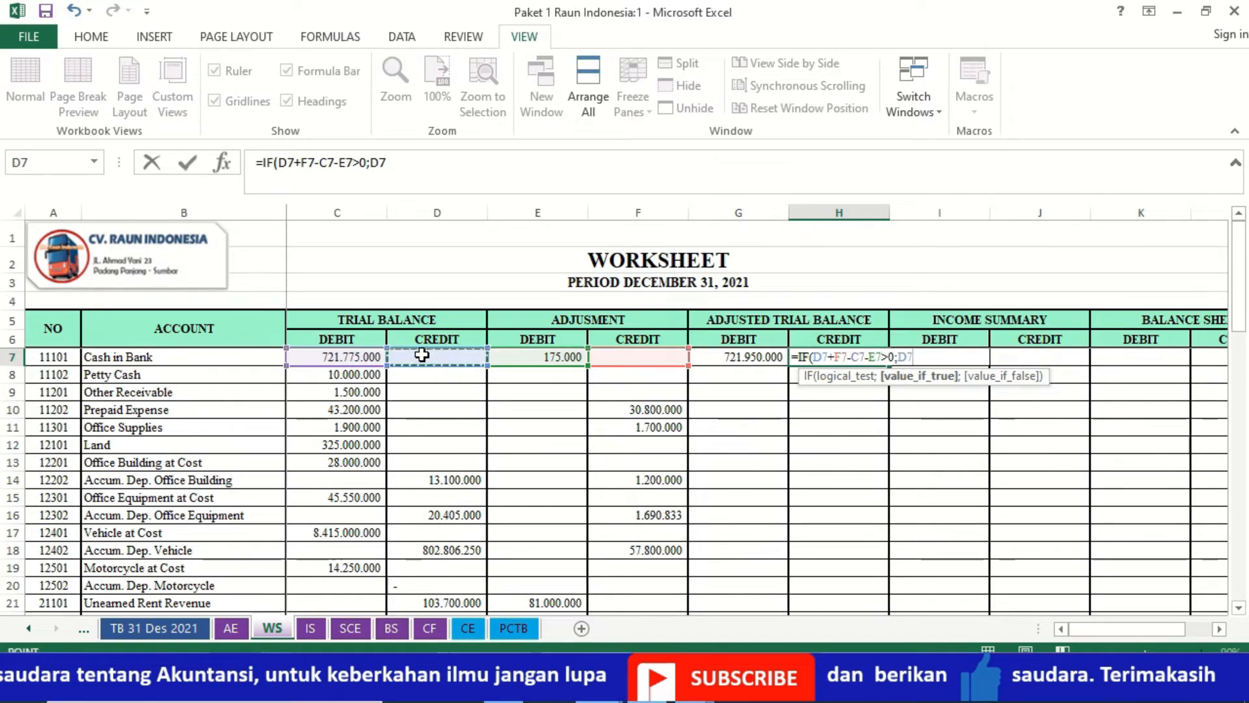
pyautogui.write('+')
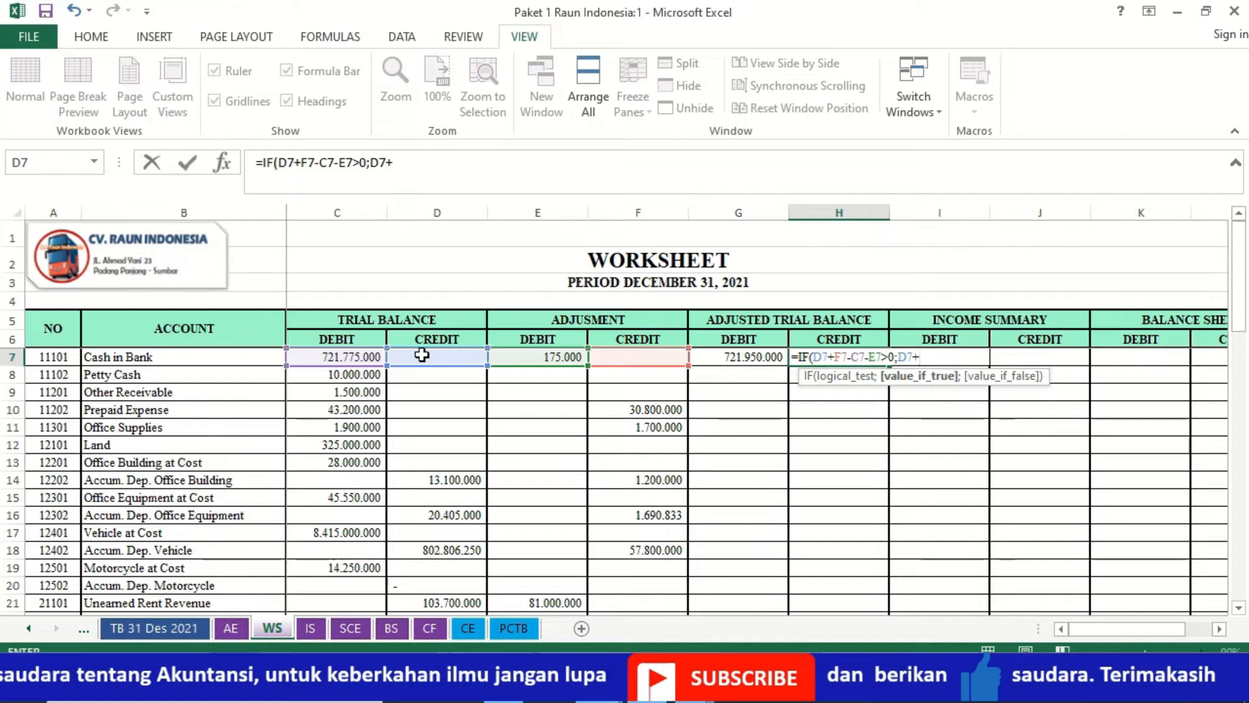
pyautogui.click(614, 356)
pyautogui.write('-')
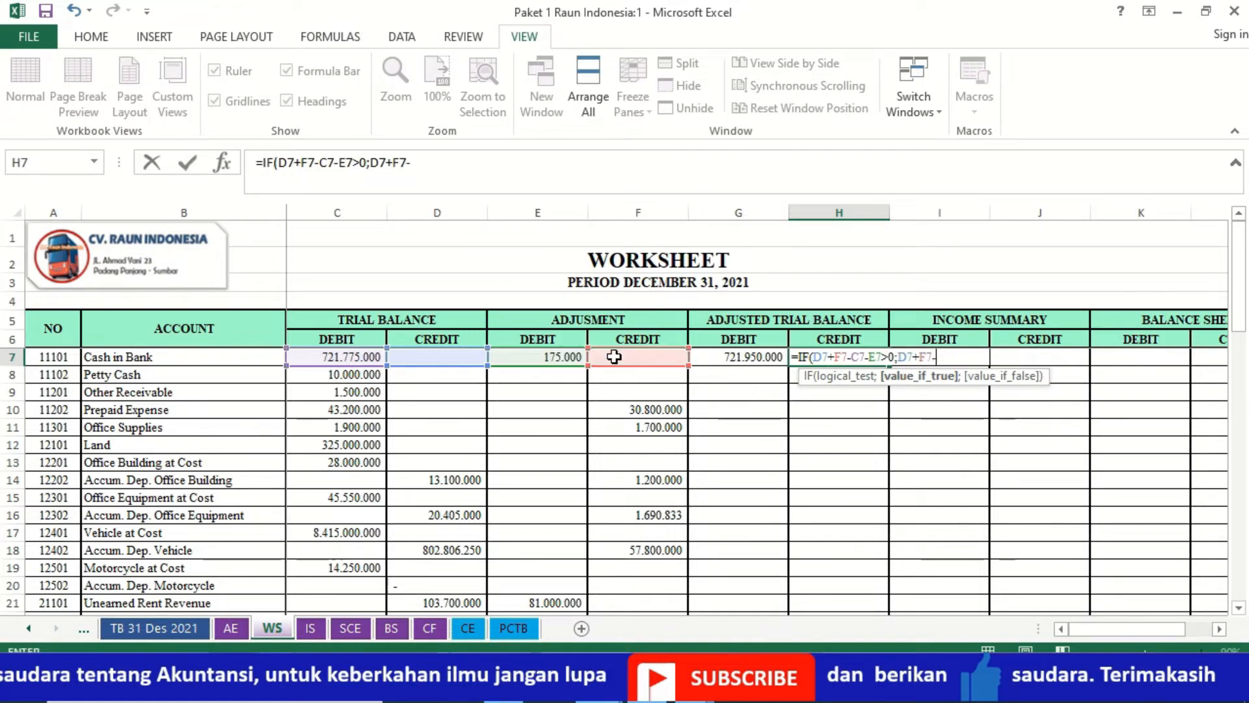
pyautogui.click(355, 360)
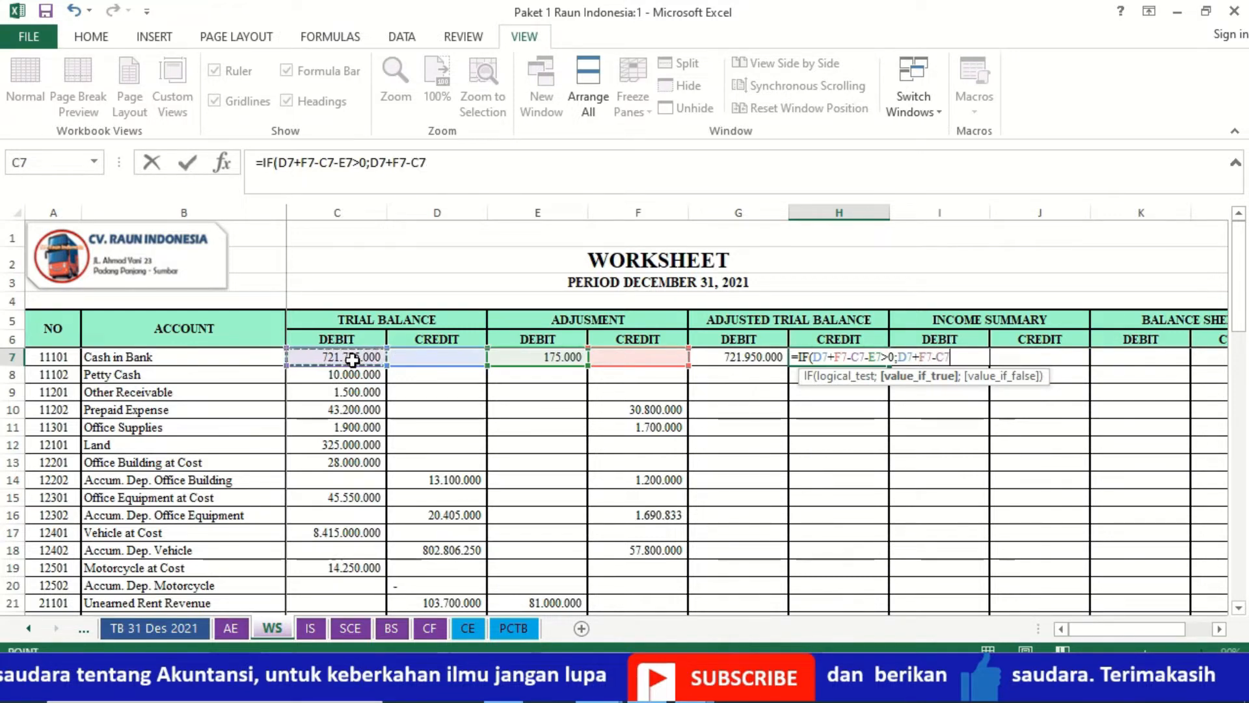
pyautogui.write('-')
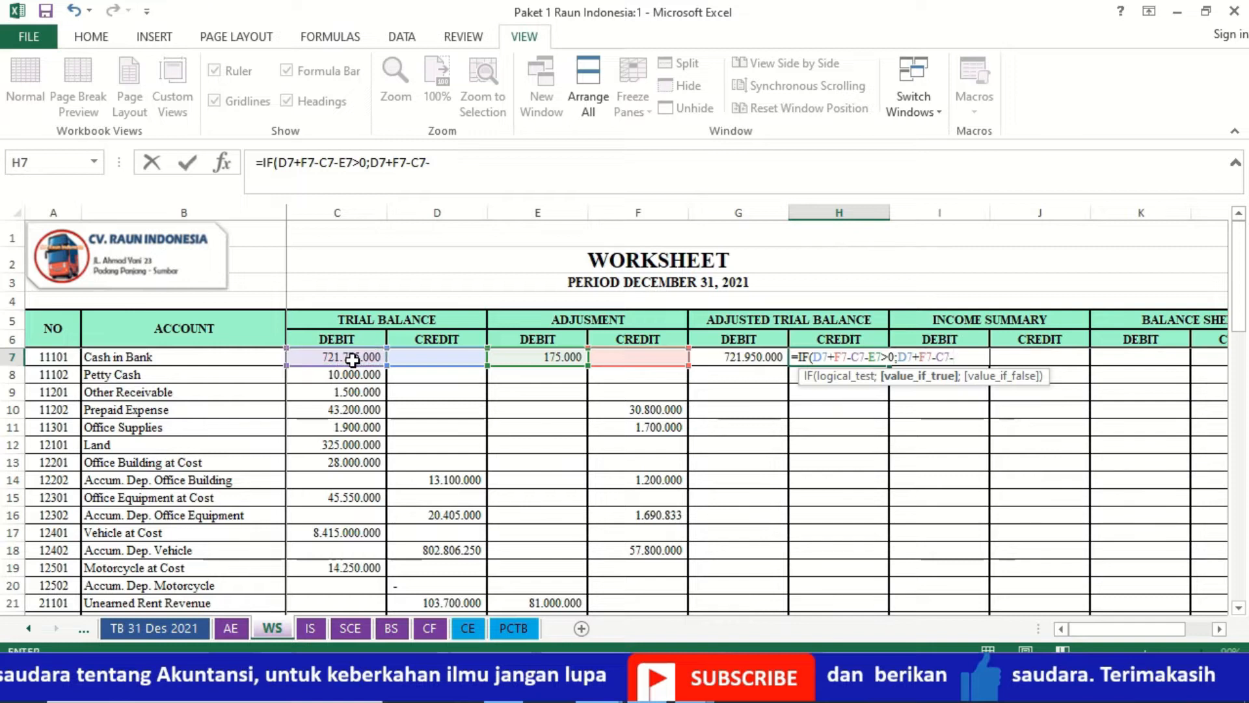
pyautogui.click(524, 357)
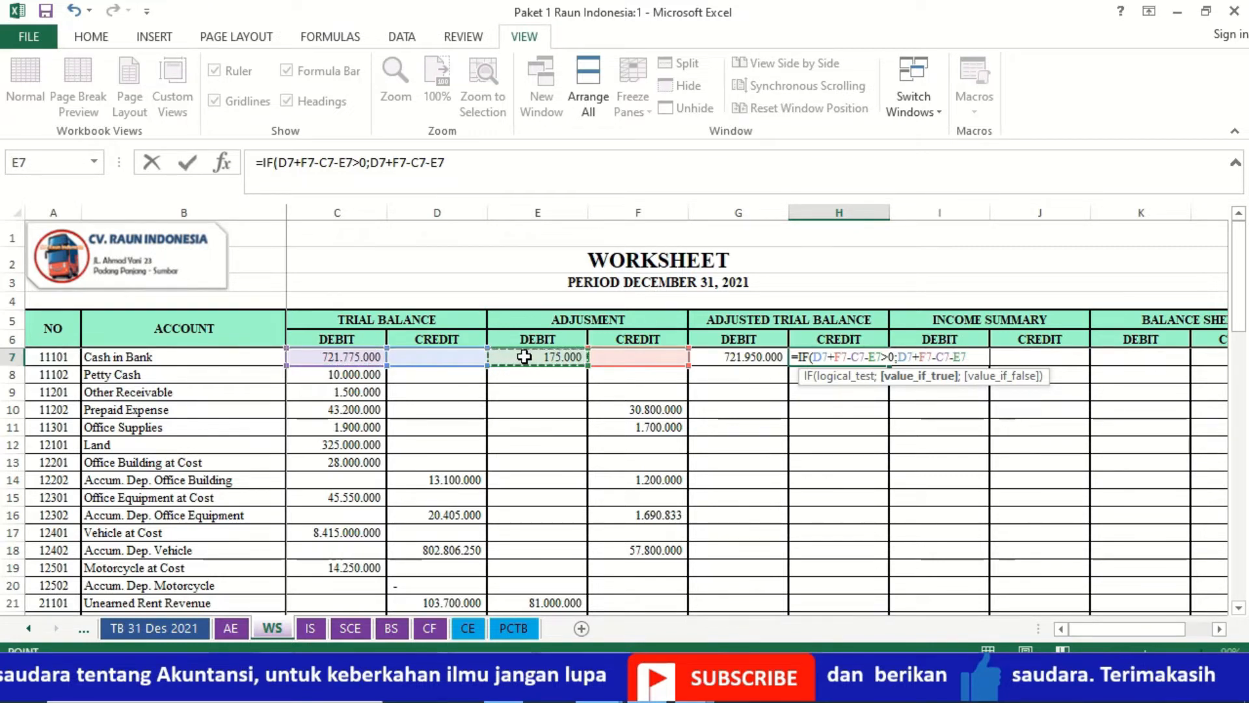
pyautogui.write(';')
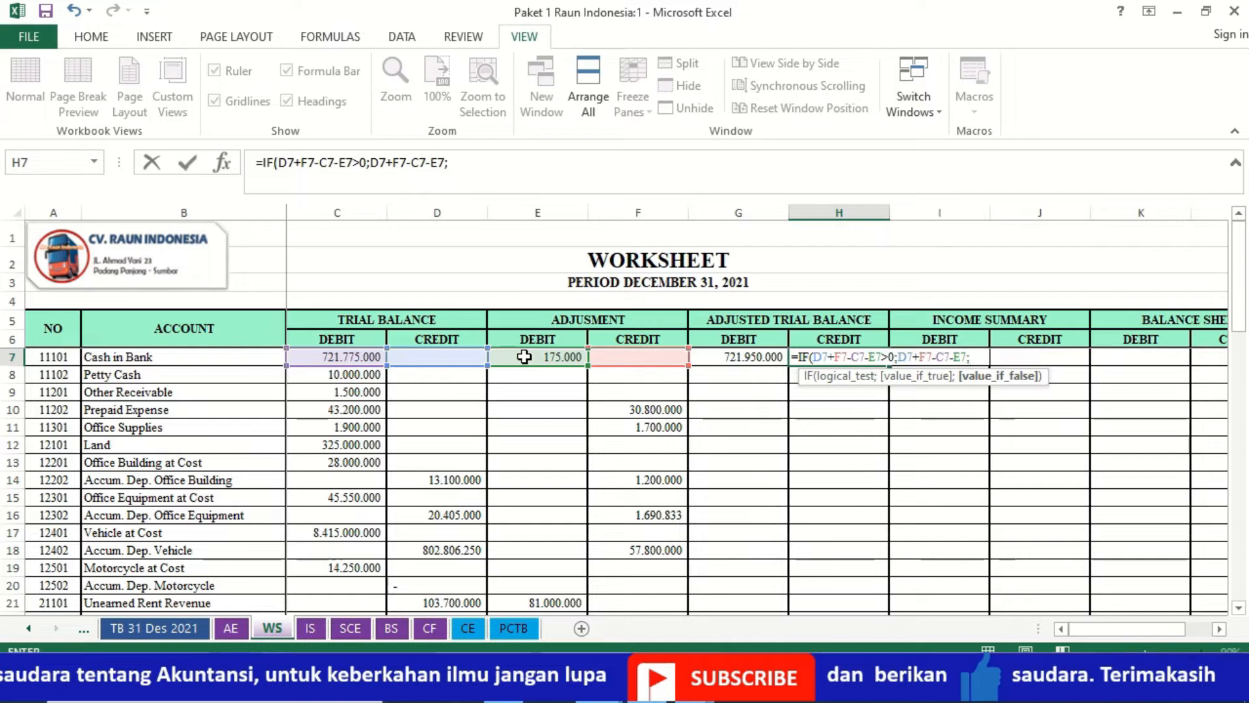
pyautogui.write('0)')
pyautogui.press('Return')
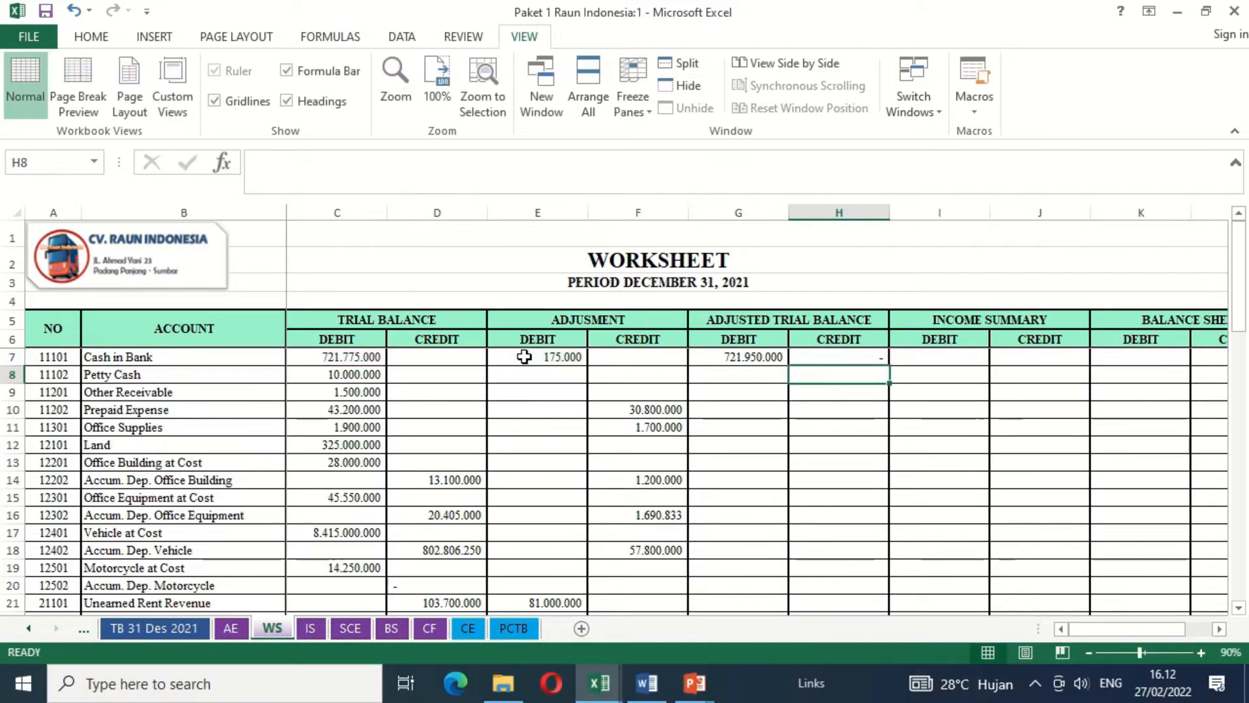
# - Fill the adjusted trial balance formulas in G7:H7 down through the Other Expense row (row 45)
pyautogui.press('Up')
pyautogui.press('Left')
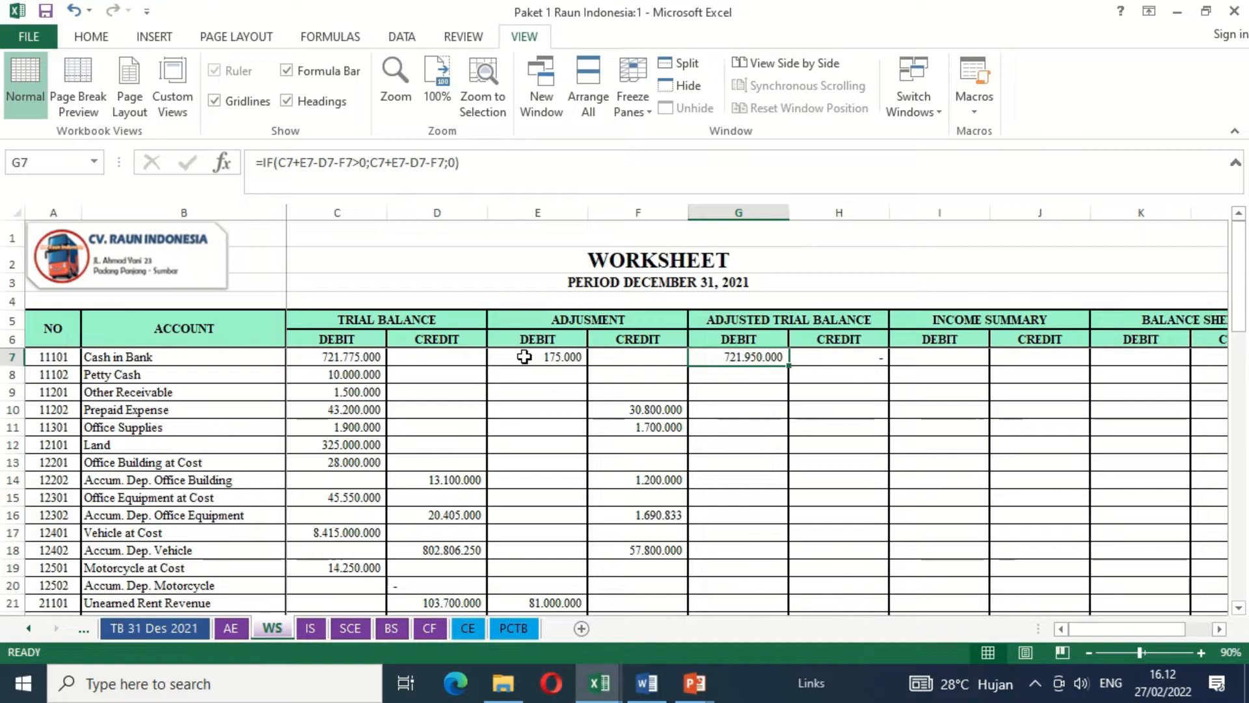
pyautogui.hotkey('shift', 'Right')
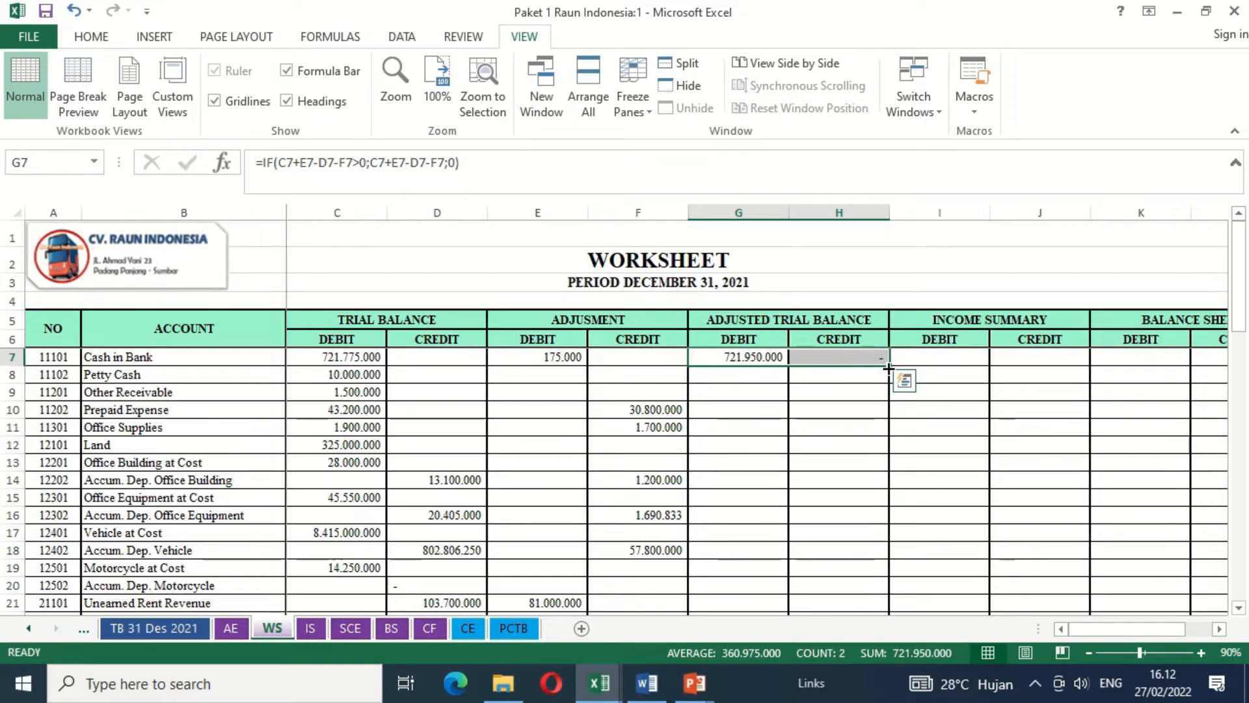
pyautogui.moveTo(888, 369); pyautogui.dragTo(881, 555)
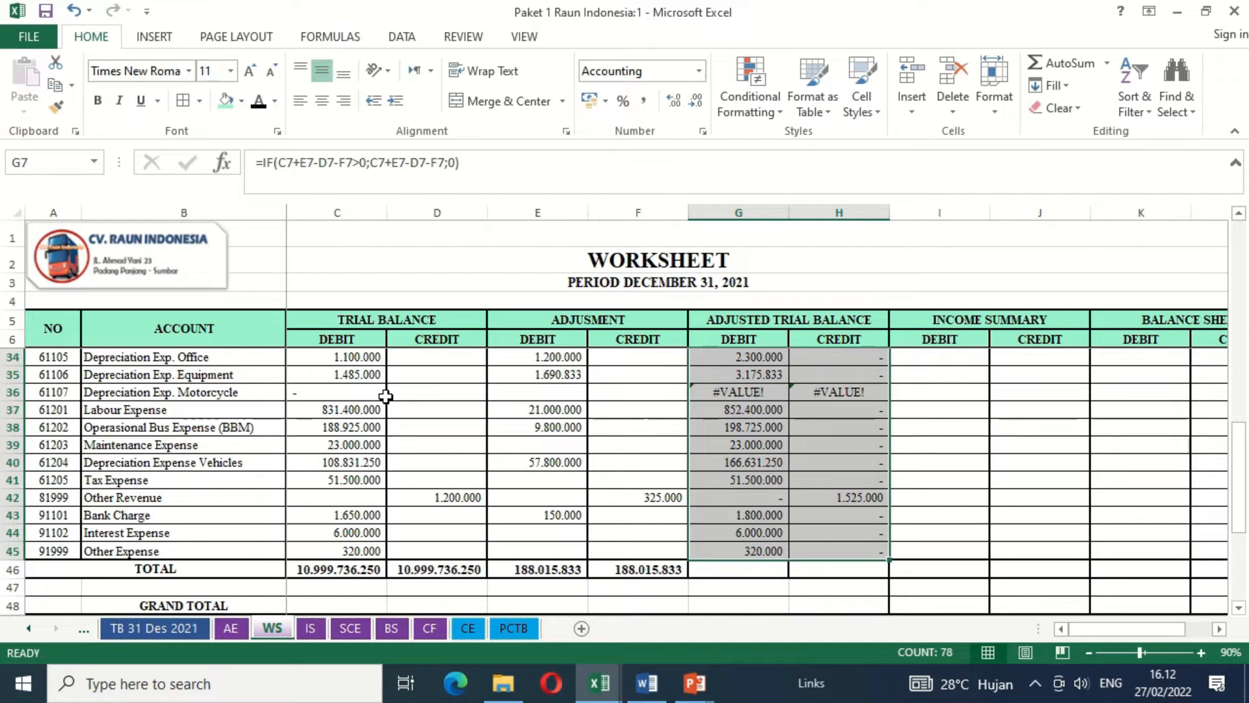
# - Enter 0 in the Depreciation Exp. Motorcycle trial balance credit and both adjustment cells (D36:F36)
pyautogui.click(440, 395)
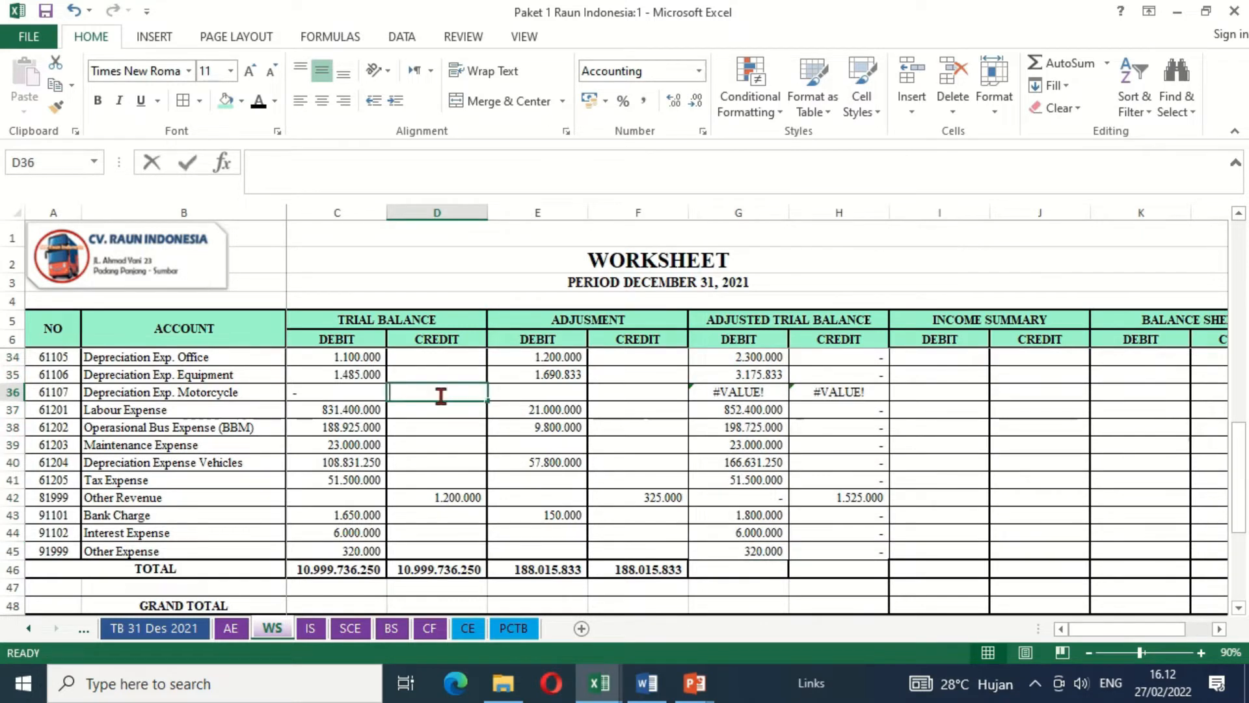
pyautogui.write('0')
pyautogui.press('Tab')
pyautogui.write('0')
pyautogui.press('Tab')
pyautogui.write('0')
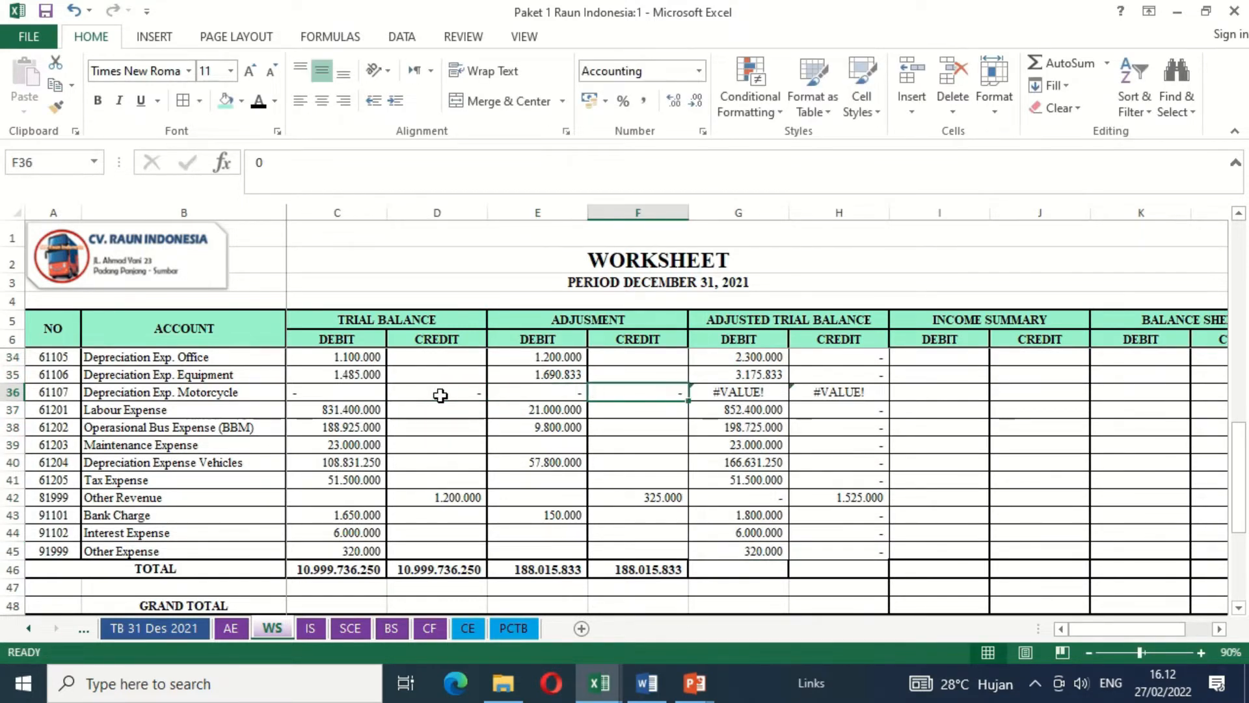
# - Replace the Depreciation Exp. Motorcycle adjusted trial balance formulas in G36 and H36 with 0
pyautogui.press('Tab')
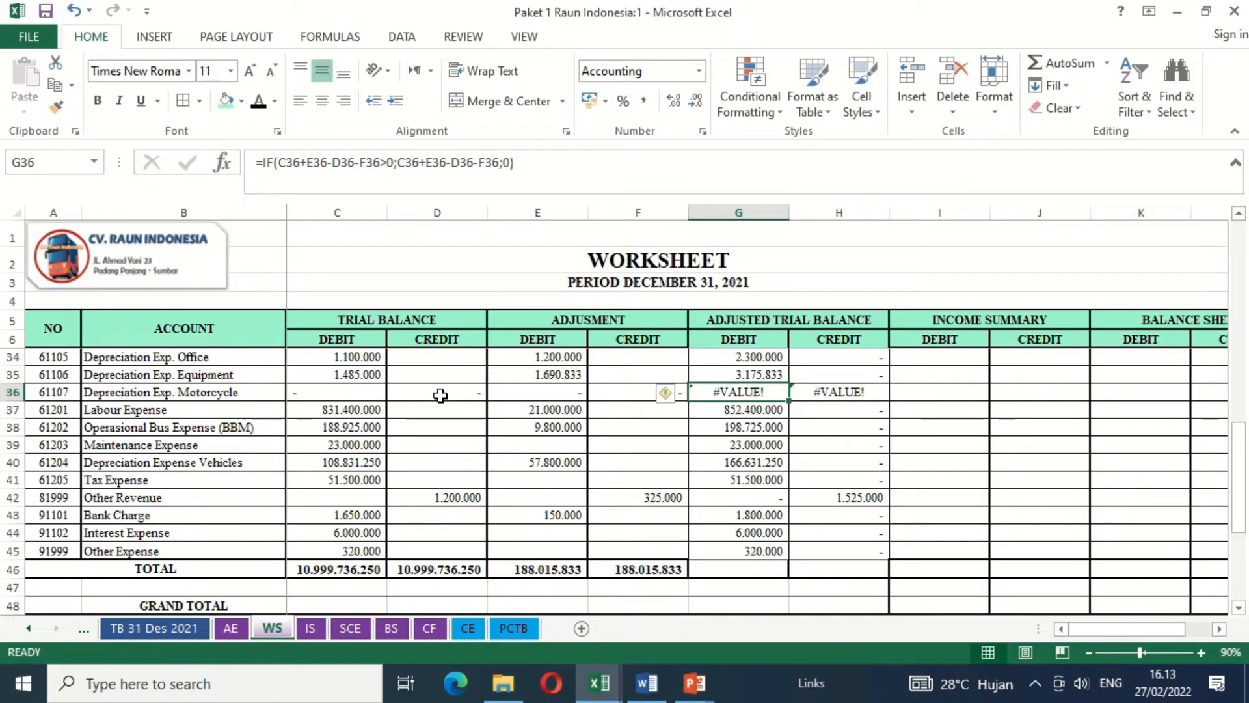
pyautogui.write('0')
pyautogui.press('Right')
pyautogui.write('0')
pyautogui.press('Return')
# - Replace the Accum. Dep. Motorcycle adjusted trial balance formulas in G20 and H20 with 0
pyautogui.press('Up')
pyautogui.press('Up')
pyautogui.press('Up')
pyautogui.press('Up')
pyautogui.press('Up')
pyautogui.press('Up')
pyautogui.press('Up')
pyautogui.press('Up')
pyautogui.press('Up')
pyautogui.press('Up')
pyautogui.press('Up')
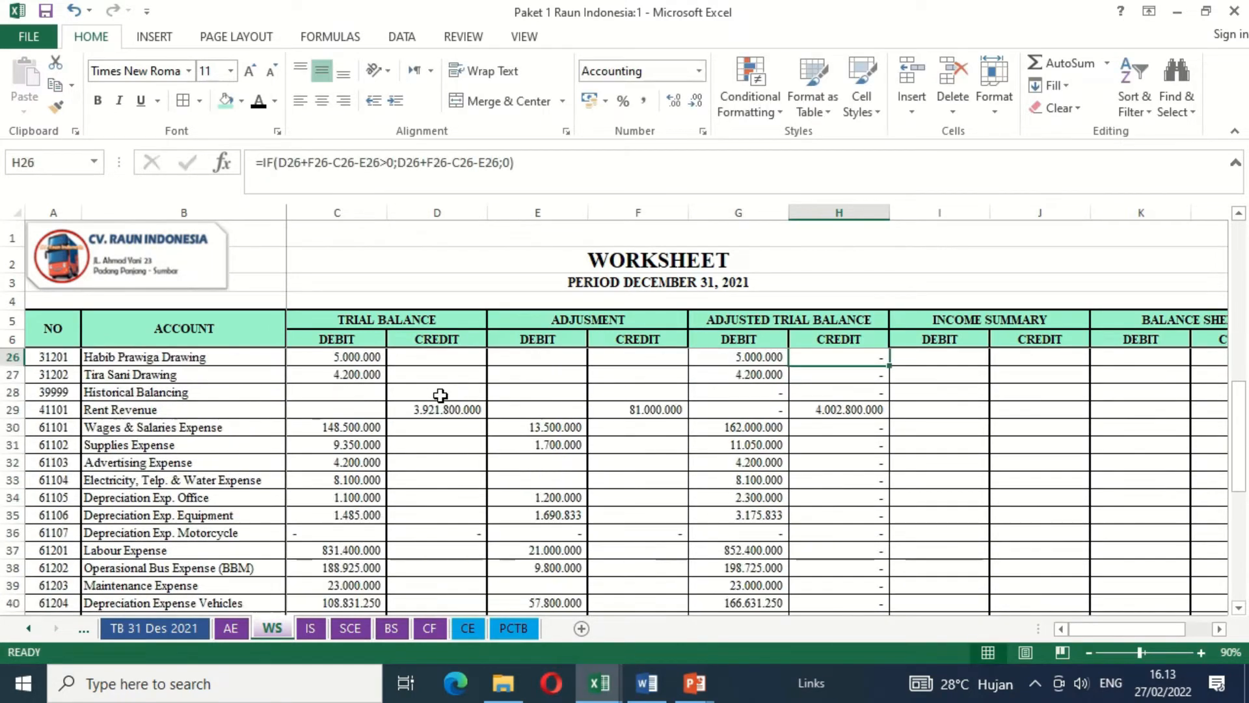
pyautogui.press('Up')
pyautogui.press('Up')
pyautogui.press('Up')
pyautogui.press('Up')
pyautogui.press('Up')
pyautogui.press('Up')
pyautogui.press('Up')
pyautogui.press('Up')
pyautogui.press('Up')
pyautogui.press('Down')
pyautogui.press('Down')
pyautogui.press('Down')
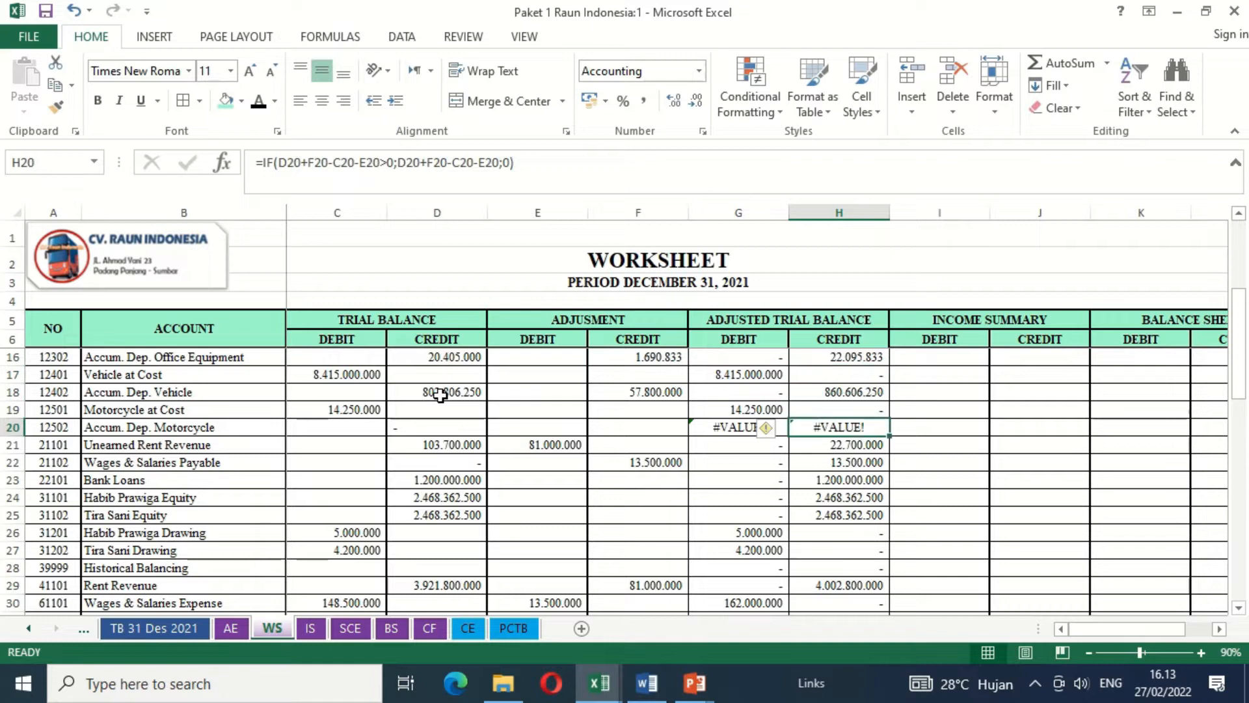
pyautogui.press('Left')
pyautogui.press('Left')
pyautogui.press('Left')
pyautogui.press('Left')
pyautogui.press('Left')
pyautogui.press('Left')
pyautogui.press('Left')
pyautogui.press('Right')
pyautogui.press('Right')
pyautogui.press('Right')
pyautogui.press('Right')
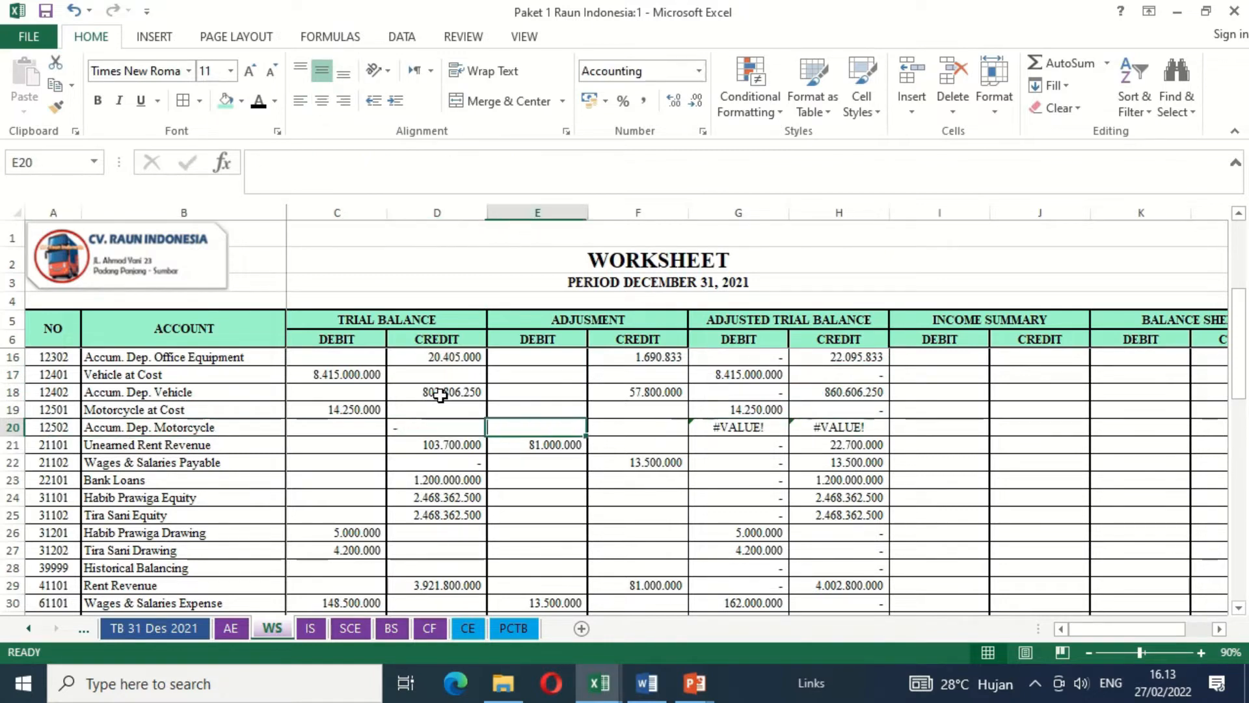
pyautogui.press('Right')
pyautogui.press('Right')
pyautogui.write('0')
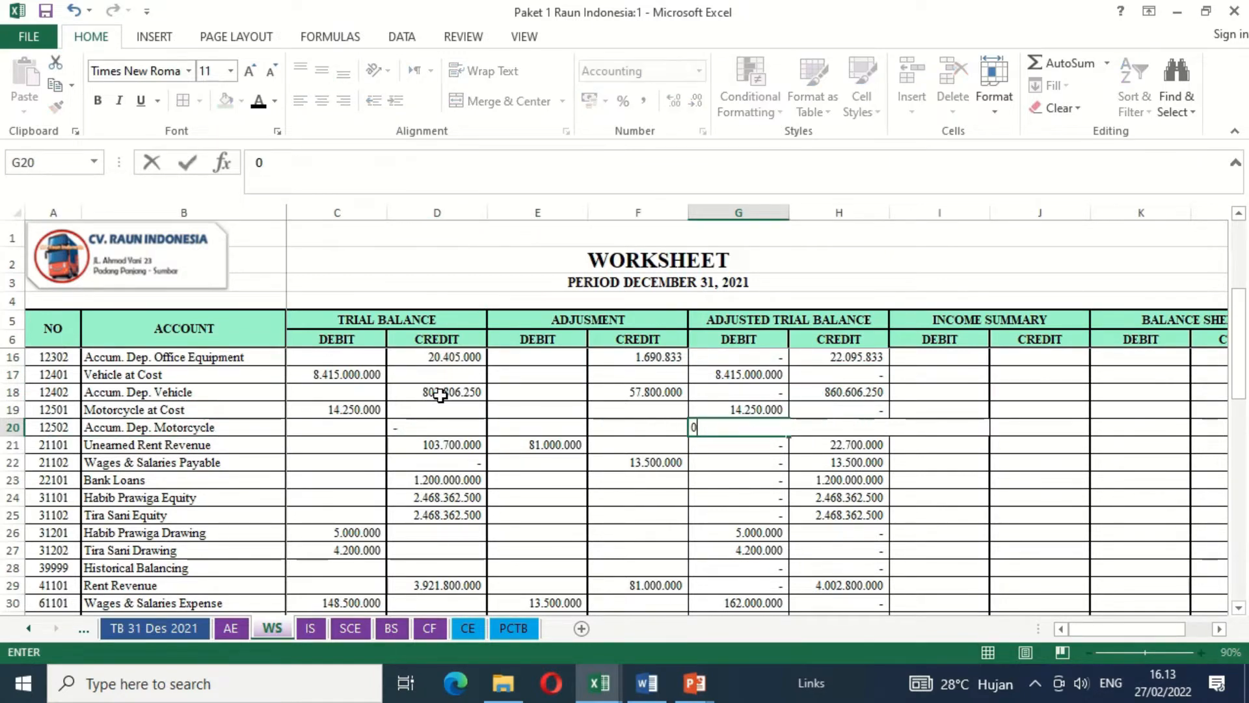
pyautogui.press('Right')
pyautogui.write('0')
# - Review the adjusted trial balance debit column from the first account down to the TOTAL row
pyautogui.press('Up')
pyautogui.press('Up')
pyautogui.press('Up')
pyautogui.press('Up')
pyautogui.press('Up')
pyautogui.press('Up')
pyautogui.hotkey('ctrl', 'Home')
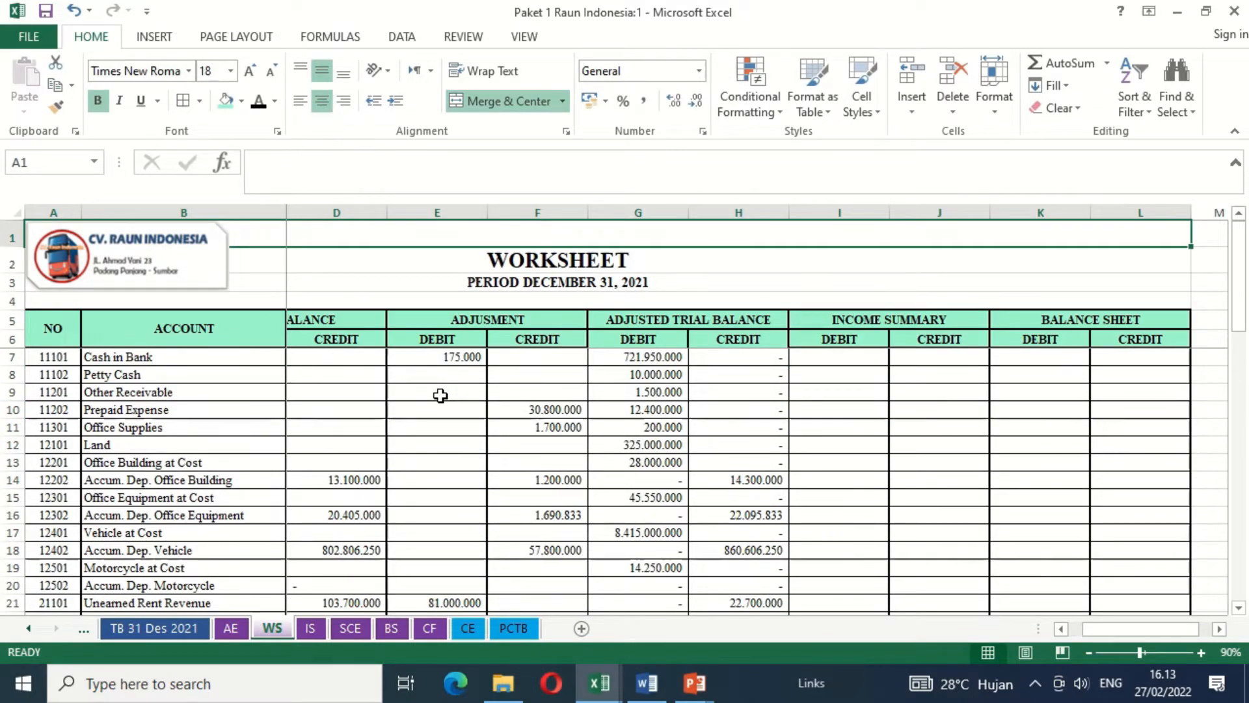
pyautogui.click(633, 375)
pyautogui.press('Down')
pyautogui.press('Down')
pyautogui.press('Down')
pyautogui.press('Down')
pyautogui.press('Down')
pyautogui.press('Down')
pyautogui.press('Down')
pyautogui.press('Down')
pyautogui.press('Down')
pyautogui.press('Down')
pyautogui.press('Down')
pyautogui.press('Down')
pyautogui.press('Down')
pyautogui.press('Down')
pyautogui.press('Down')
pyautogui.press('Down')
pyautogui.press('Down')
pyautogui.press('Down')
pyautogui.press('Down')
pyautogui.press('Down')
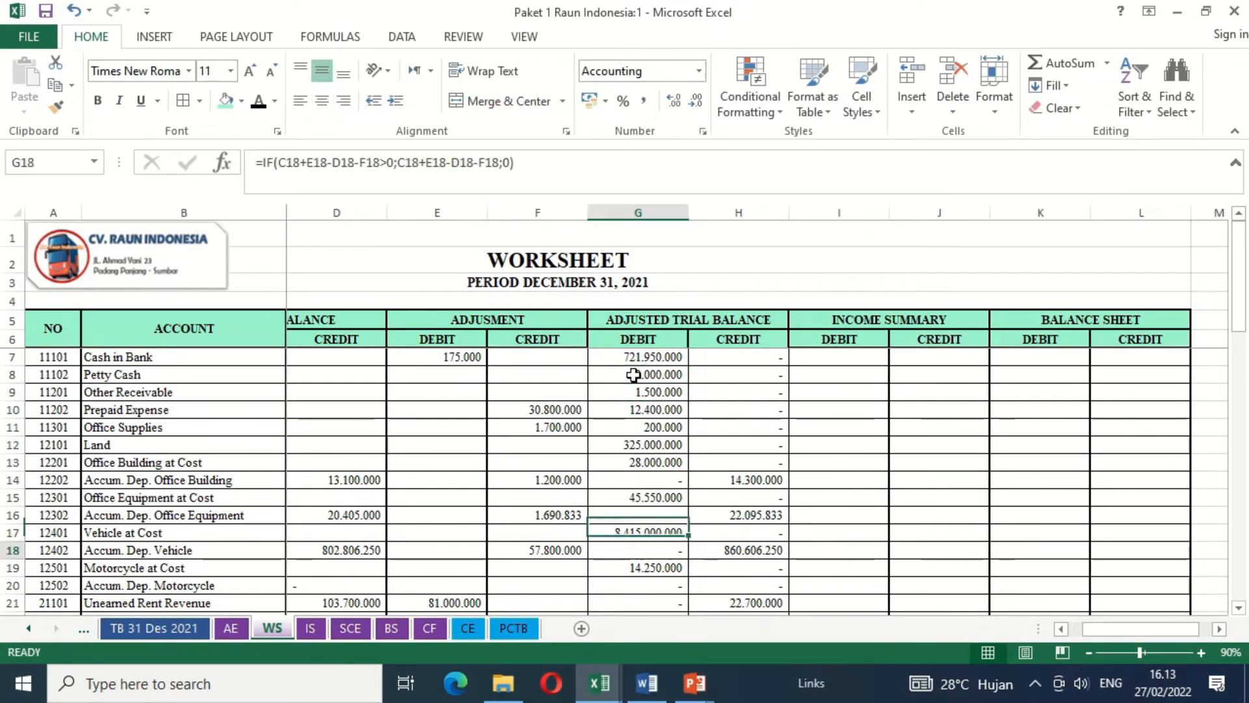
pyautogui.press('Up')
pyautogui.press('Up')
pyautogui.press('Up')
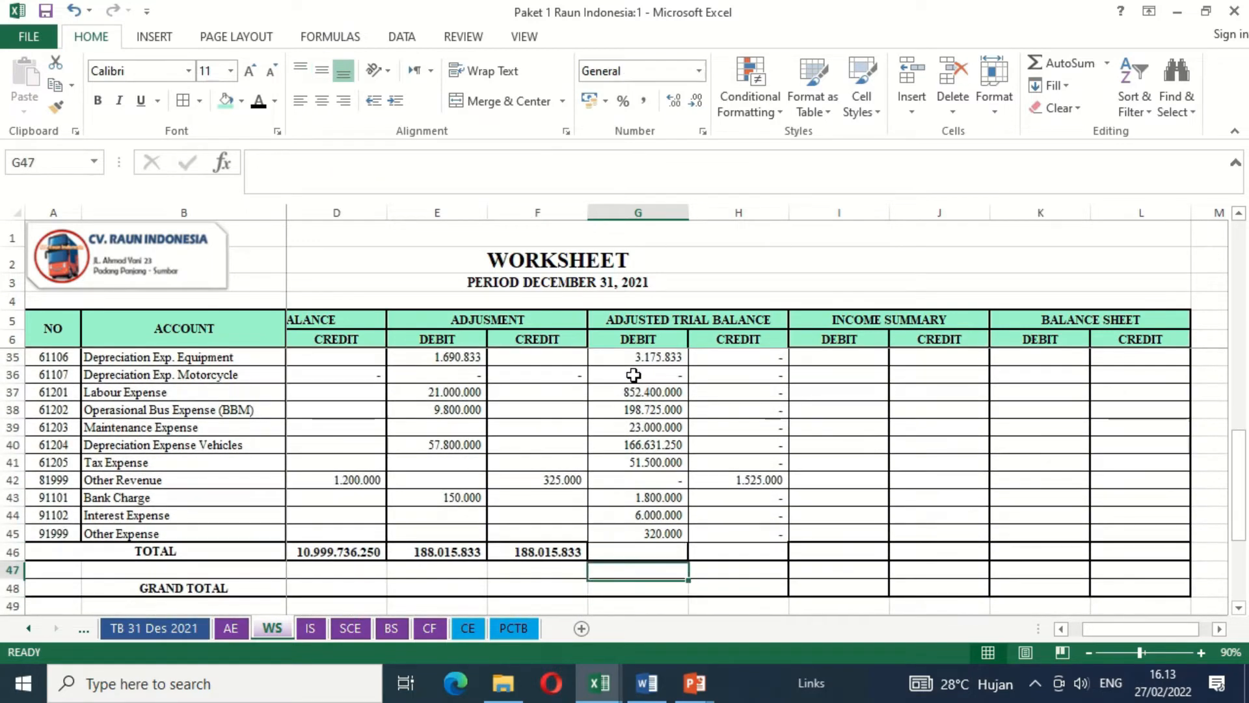
# - Copy the adjustment credit total formula from F46 into the adjusted trial balance total cells G46 and H46
pyautogui.press('Left')
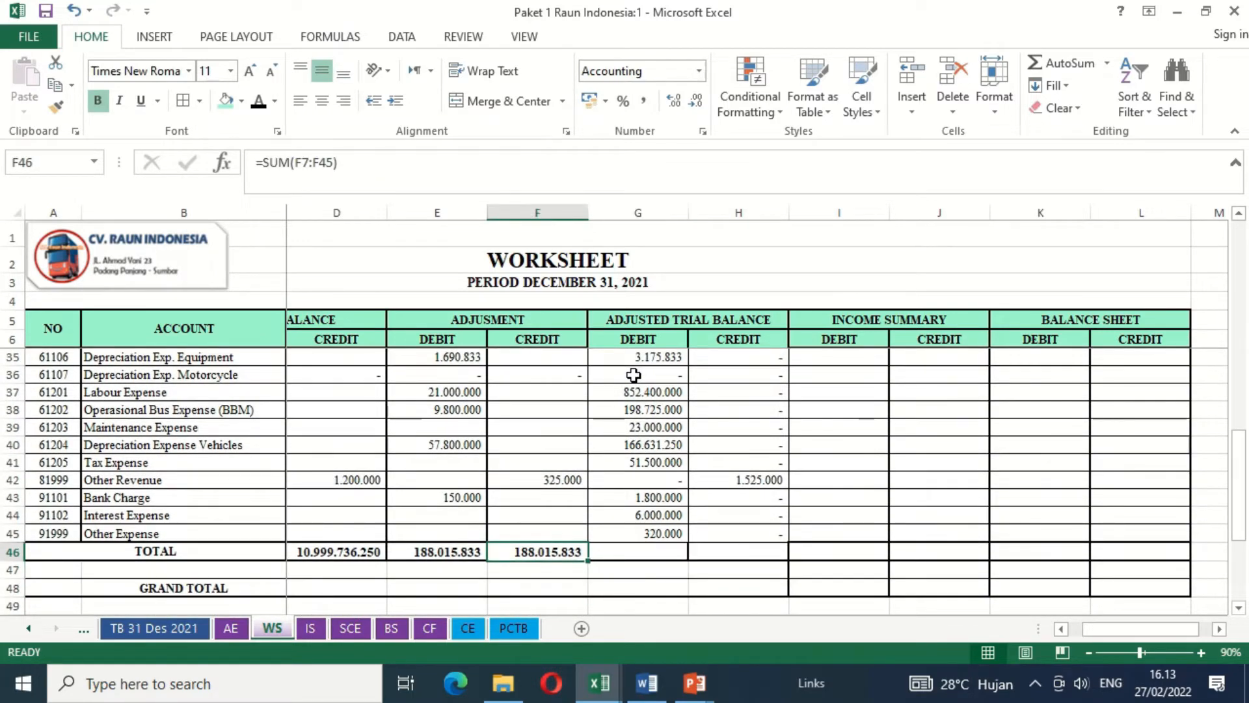
pyautogui.hotkey('ctrl', 'c')
pyautogui.hotkey('shift', 'Right')
pyautogui.hotkey('shift', 'Right')
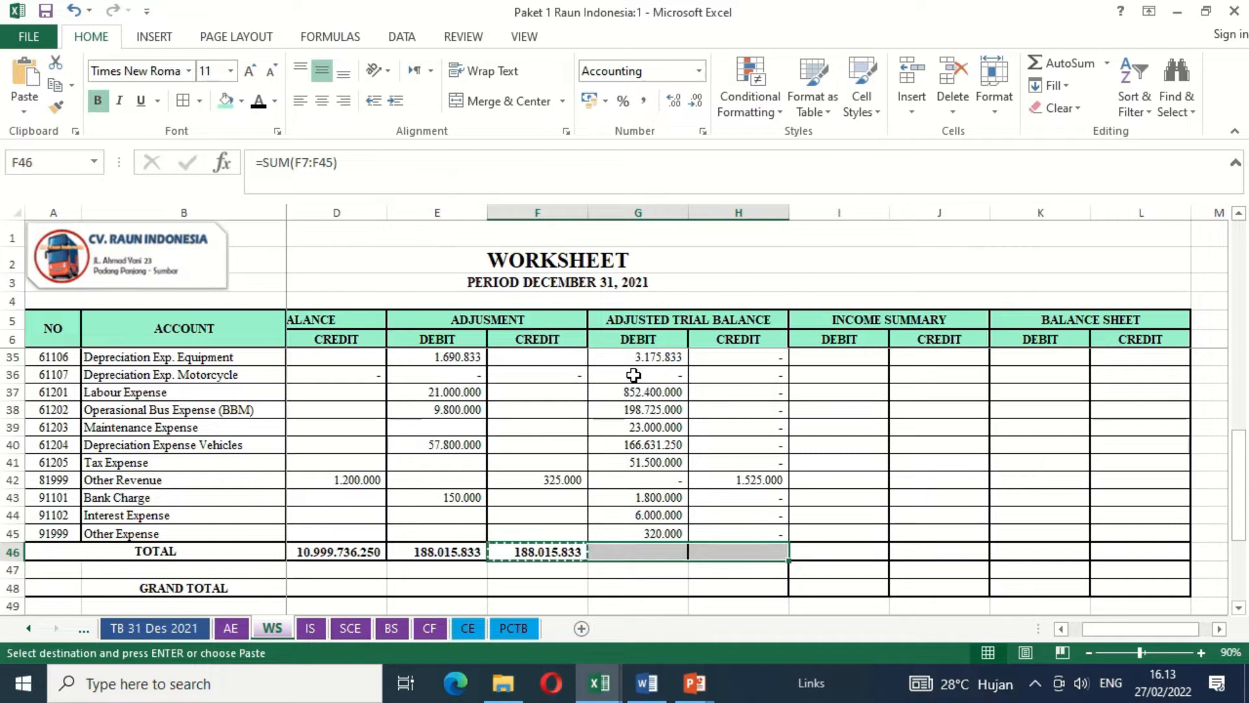
pyautogui.hotkey('ctrl', 'v')
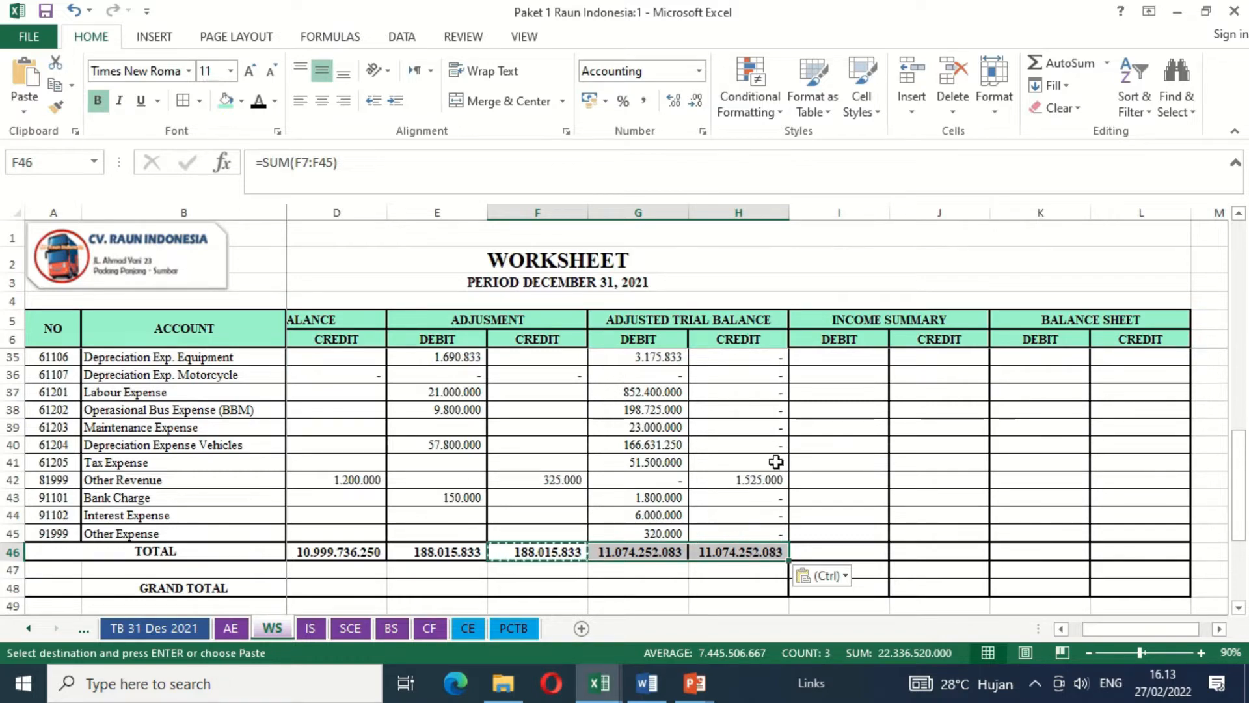
pyautogui.click(826, 388)
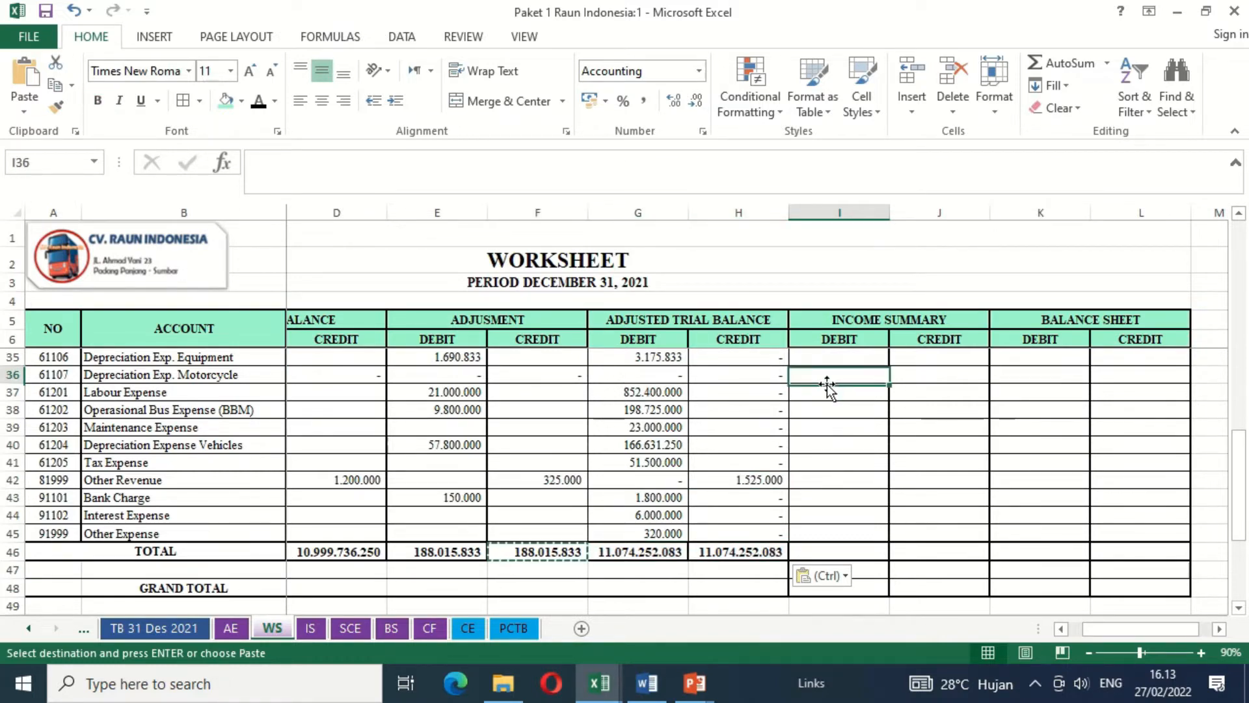
# - Review the adjusted trial balance accounts from the first row down to the Depreciation Exp. Motorcycle row
pyautogui.scroll(3, 826, 388)
pyautogui.hotkey('ctrl', 'Home')
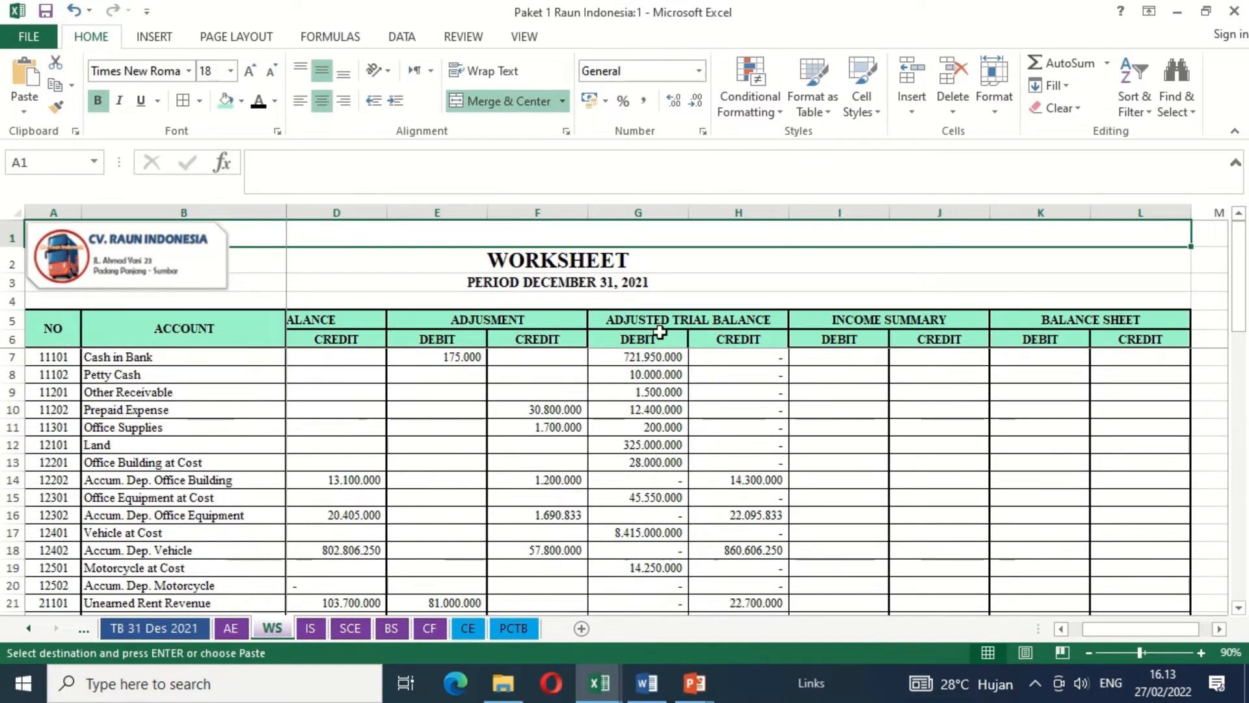
pyautogui.click(716, 337)
pyautogui.click(839, 442)
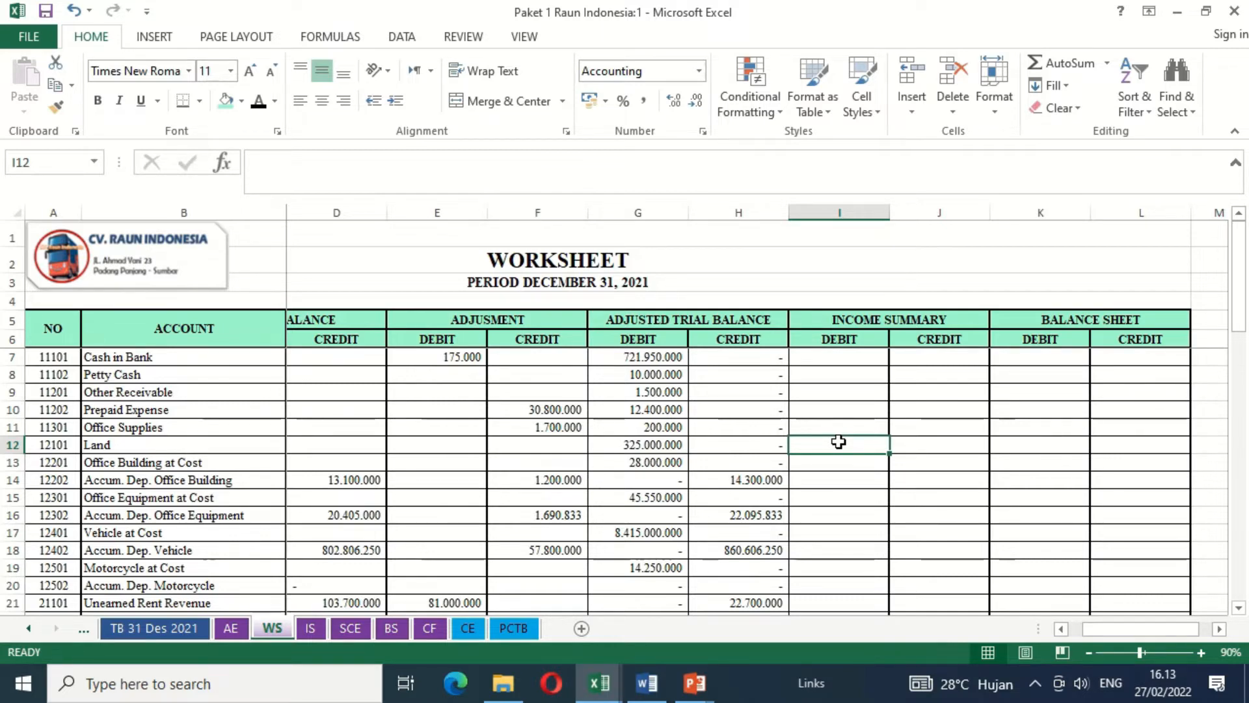
pyautogui.press('Down')
pyautogui.press('Down')
pyautogui.press('Down')
pyautogui.press('Down')
pyautogui.press('Down')
pyautogui.press('Down')
pyautogui.press('Down')
pyautogui.press('Down')
pyautogui.press('Down')
pyautogui.press('Down')
pyautogui.press('Down')
pyautogui.press('Down')
pyautogui.press('Down')
pyautogui.press('Down')
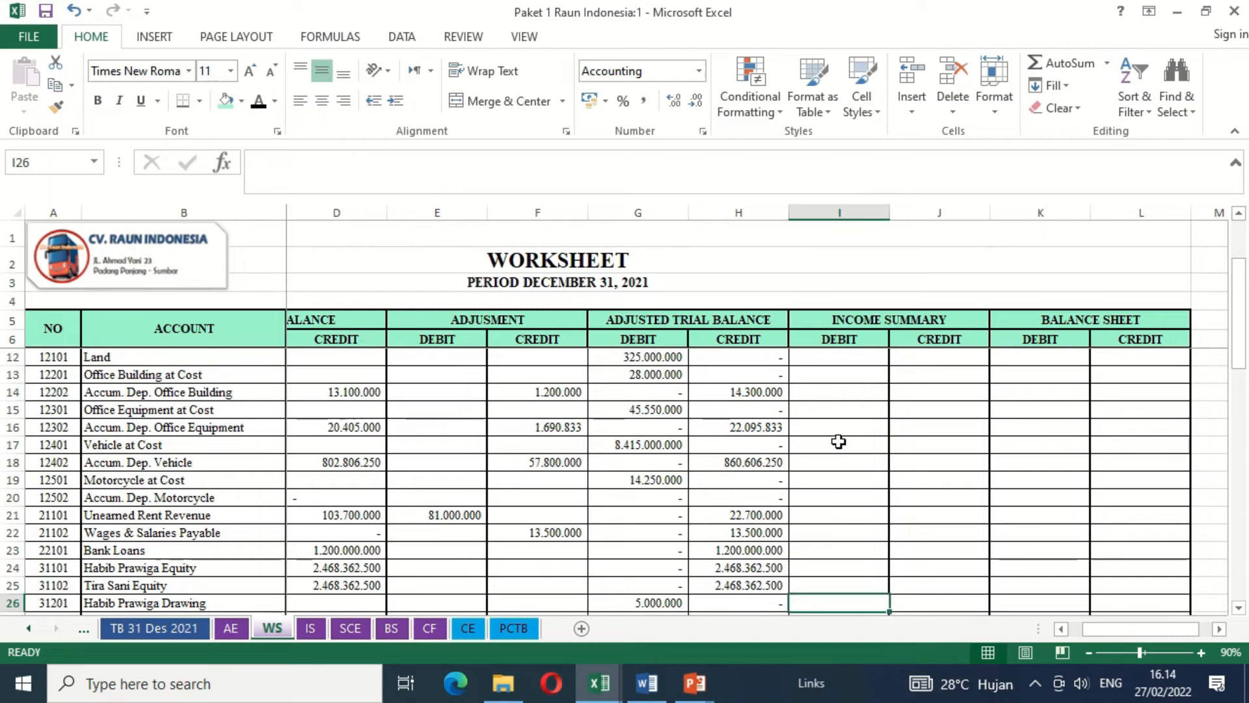
pyautogui.press('Down')
pyautogui.press('Down')
pyautogui.press('Down')
pyautogui.press('Down')
pyautogui.press('Down')
pyautogui.press('Down')
pyautogui.press('Down')
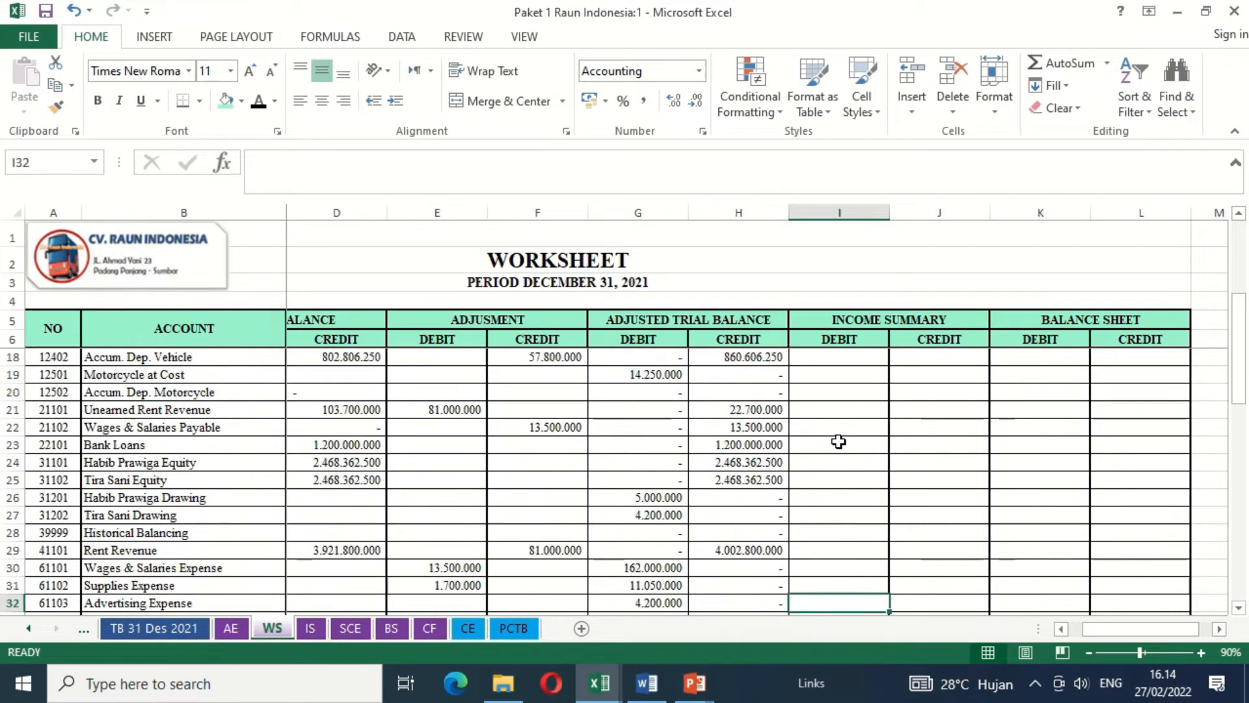
pyautogui.press('Down')
pyautogui.press('Down')
pyautogui.press('Down')
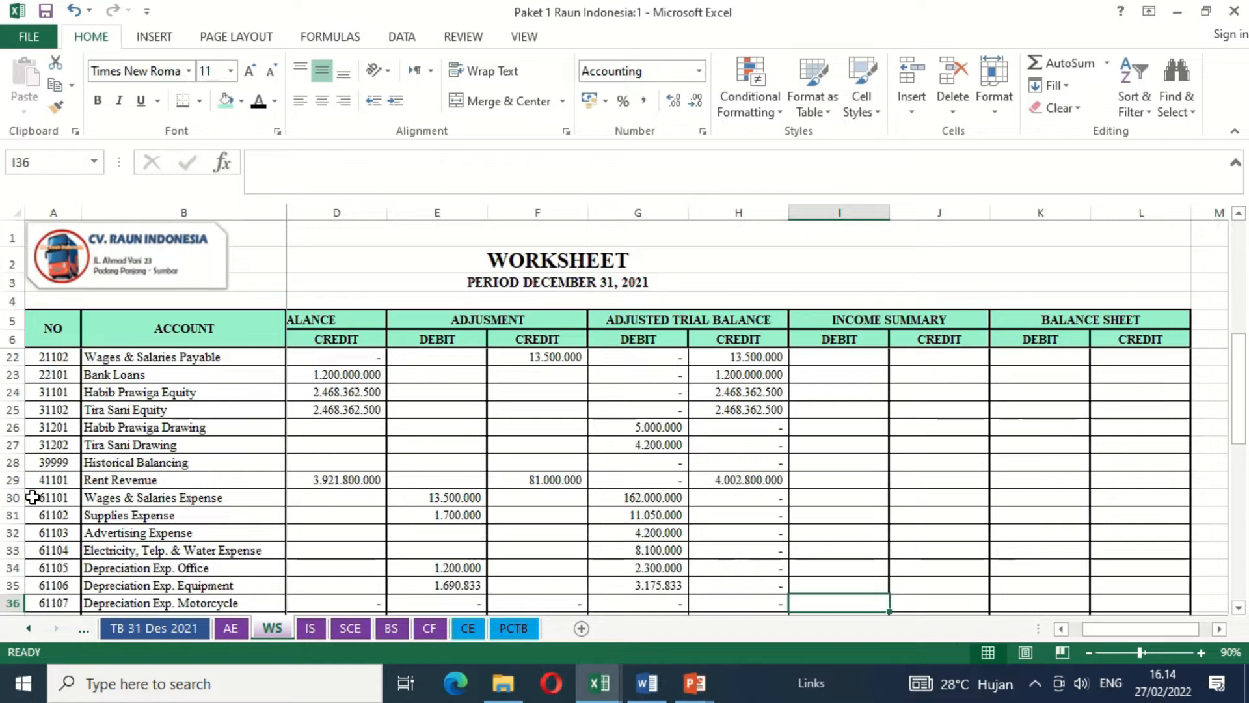
# - Examine the account numbers in column A to locate where the revenue and expense accounts begin and end
pyautogui.click(41, 547)
pyautogui.press('Down')
pyautogui.press('Down')
pyautogui.press('Down')
pyautogui.press('Down')
pyautogui.press('Down')
pyautogui.press('Down')
pyautogui.press('Down')
pyautogui.press('Down')
pyautogui.press('Down')
pyautogui.press('Down')
pyautogui.press('Down')
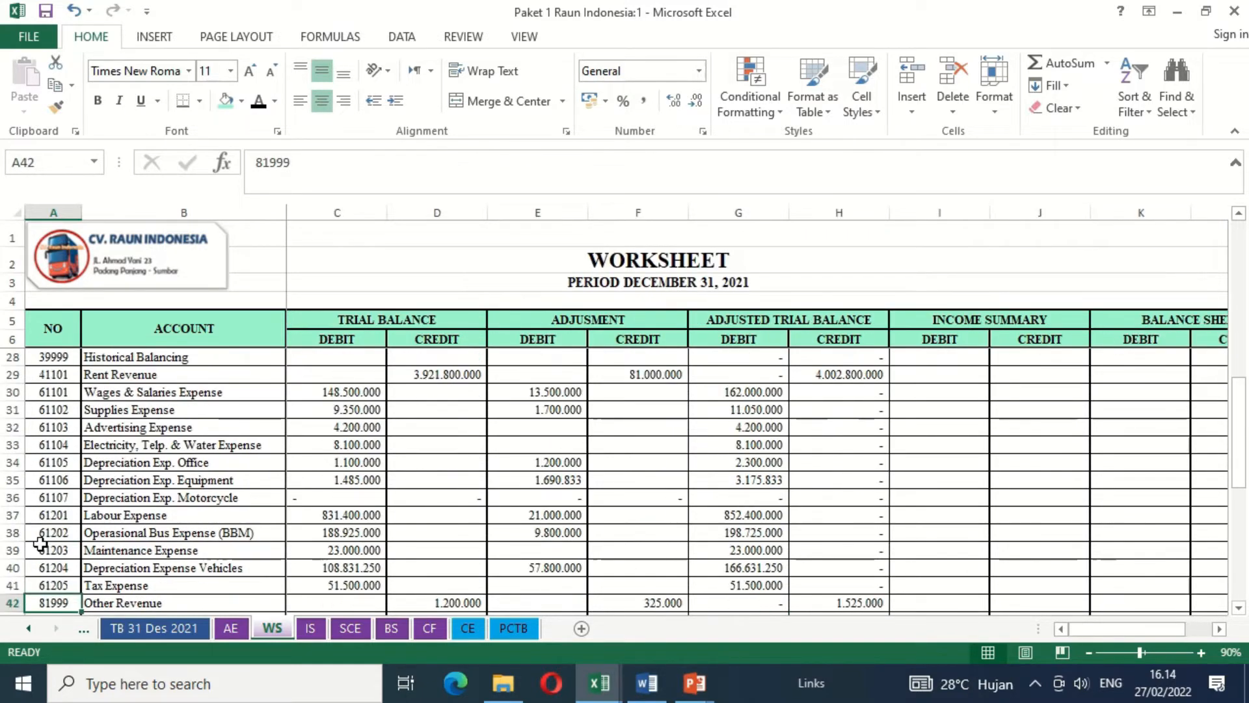
pyautogui.press('Up')
pyautogui.press('Up')
pyautogui.press('Up')
pyautogui.press('Up')
pyautogui.press('Up')
pyautogui.press('Up')
pyautogui.press('Up')
pyautogui.press('Up')
pyautogui.press('Up')
pyautogui.press('Up')
pyautogui.press('Up')
pyautogui.press('Up')
pyautogui.press('Up')
pyautogui.press('Up')
pyautogui.press('Up')
pyautogui.press('Up')
pyautogui.press('Up')
pyautogui.press('Up')
pyautogui.press('Up')
pyautogui.press('Up')
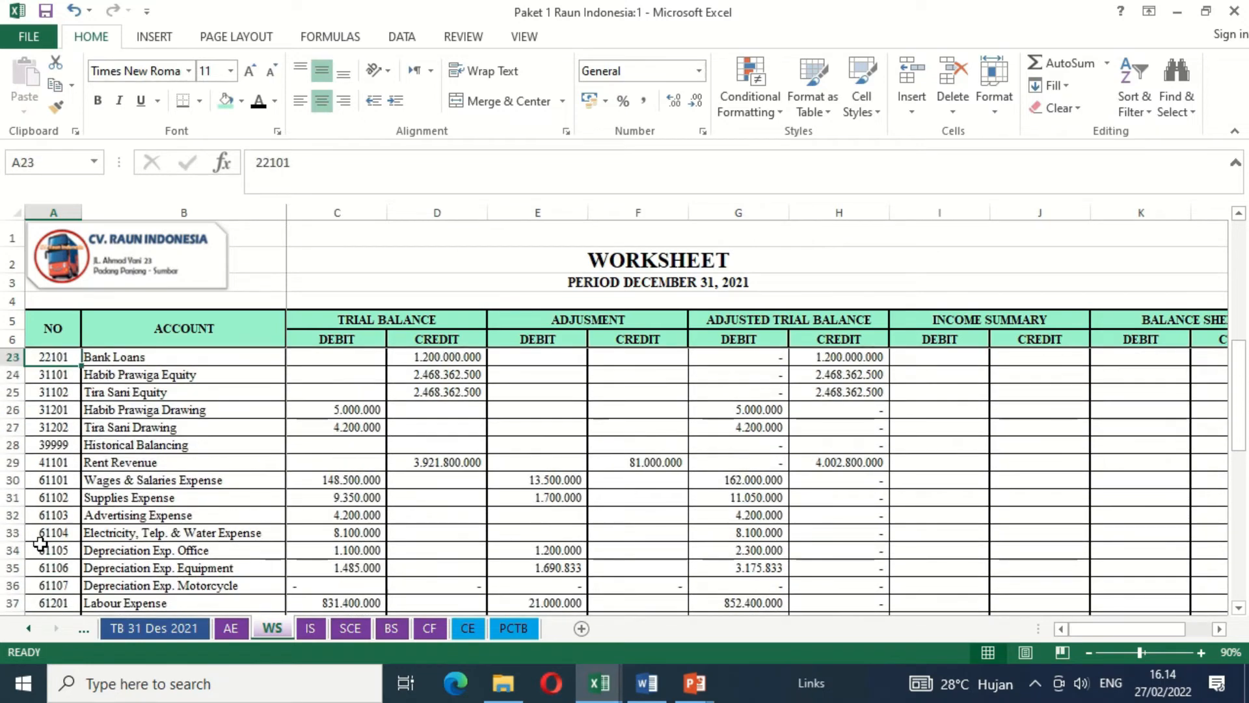
pyautogui.press('Down')
pyautogui.press('Down')
pyautogui.press('Down')
pyautogui.press('Down')
pyautogui.press('Down')
pyautogui.press('Down')
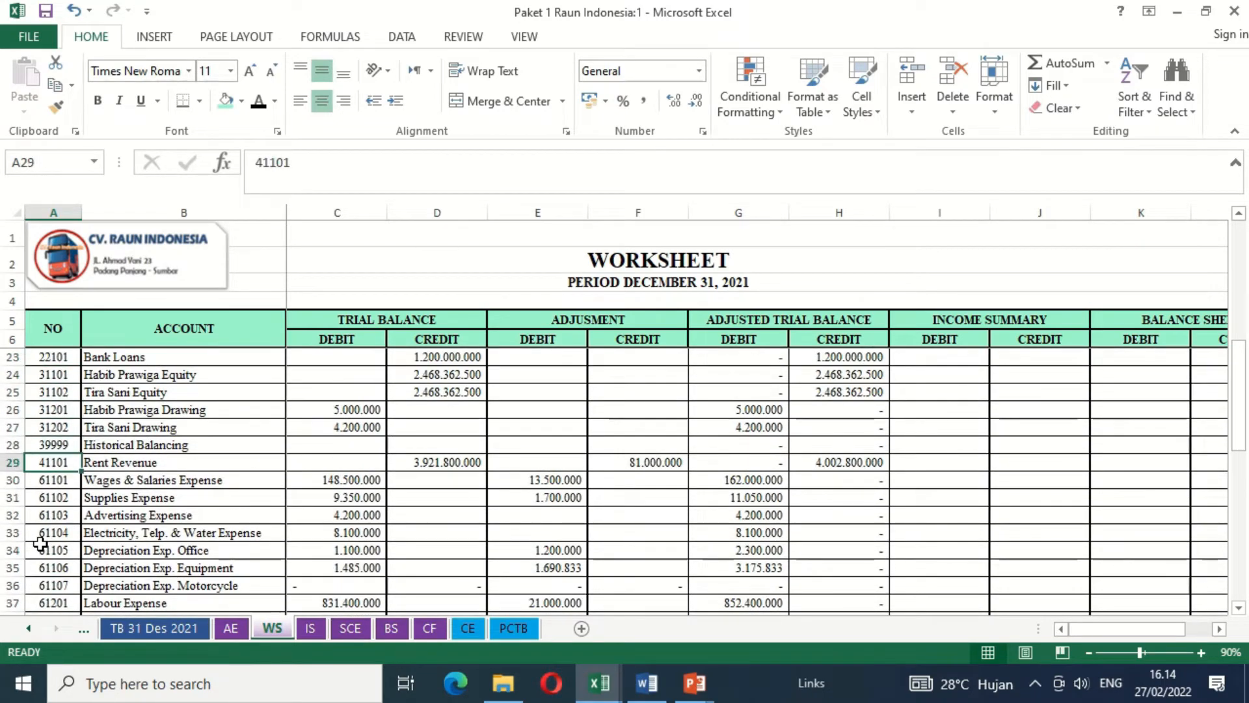
# - Link the Rent Revenue income summary debit in I29 to its adjusted trial balance debit with =G29
pyautogui.press('Right')
pyautogui.press('Right')
pyautogui.press('Right')
pyautogui.press('Right')
pyautogui.press('Right')
pyautogui.press('Right')
pyautogui.press('Right')
pyautogui.press('Right')
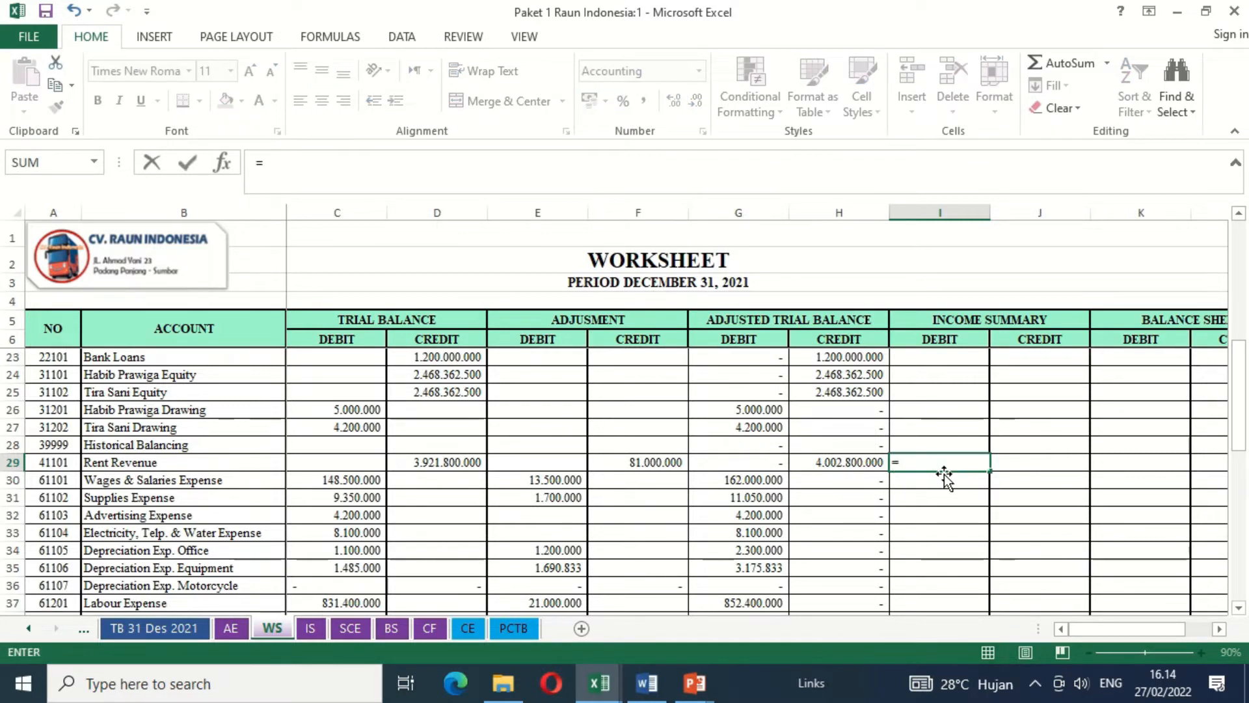
pyautogui.press('Left')
pyautogui.press('Left')
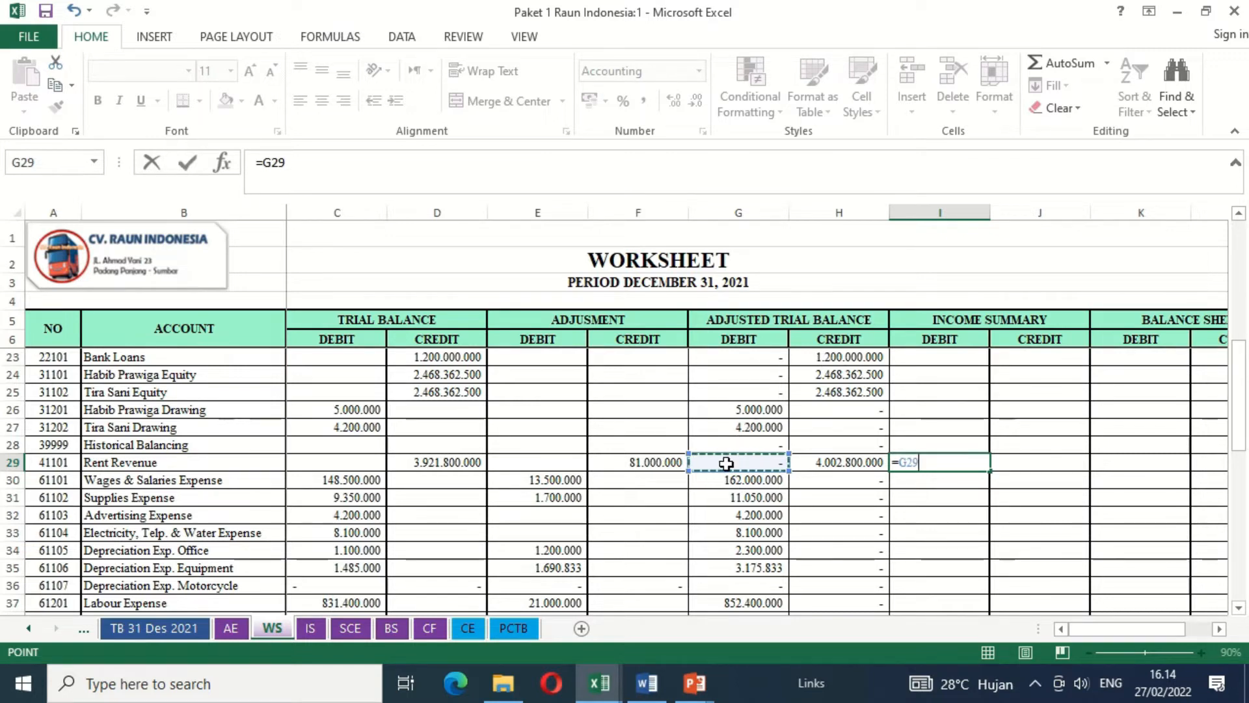
pyautogui.press('Return')
pyautogui.press('Up')
# - Link the Rent Revenue income summary credit in J29 to its adjusted trial balance credit with =H29
pyautogui.press('Right')
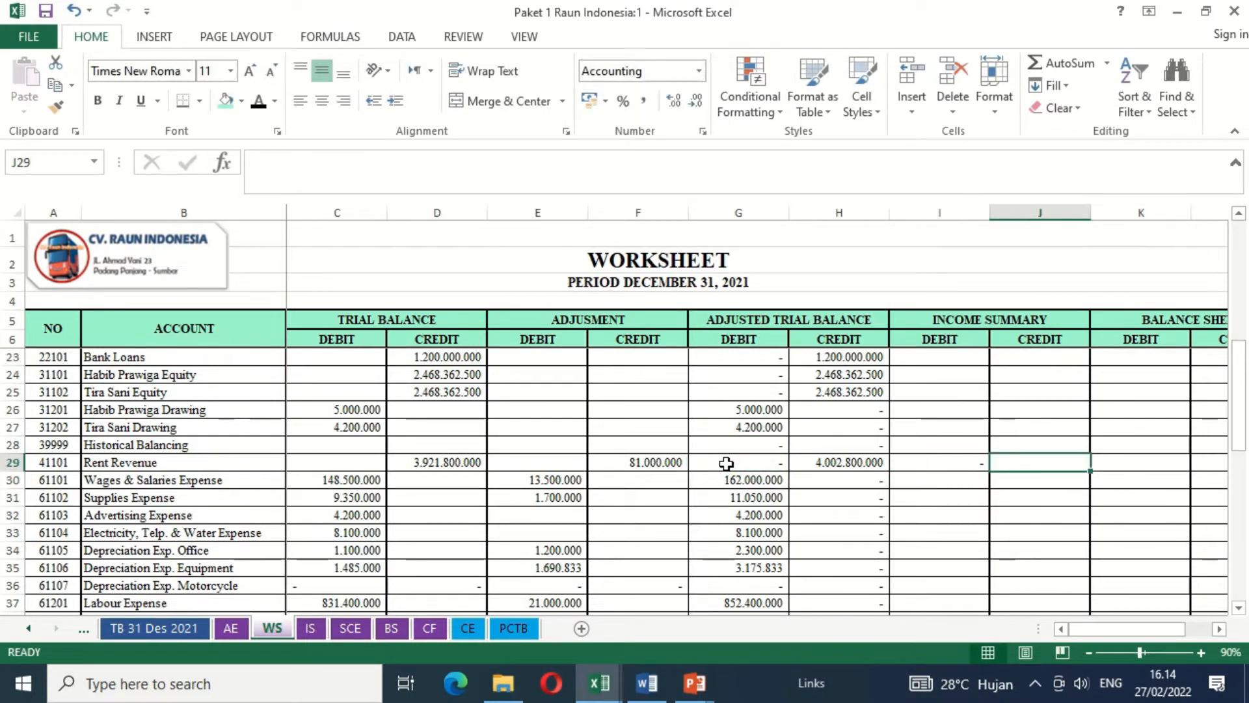
pyautogui.write('=')
pyautogui.press('Left')
pyautogui.press('Left')
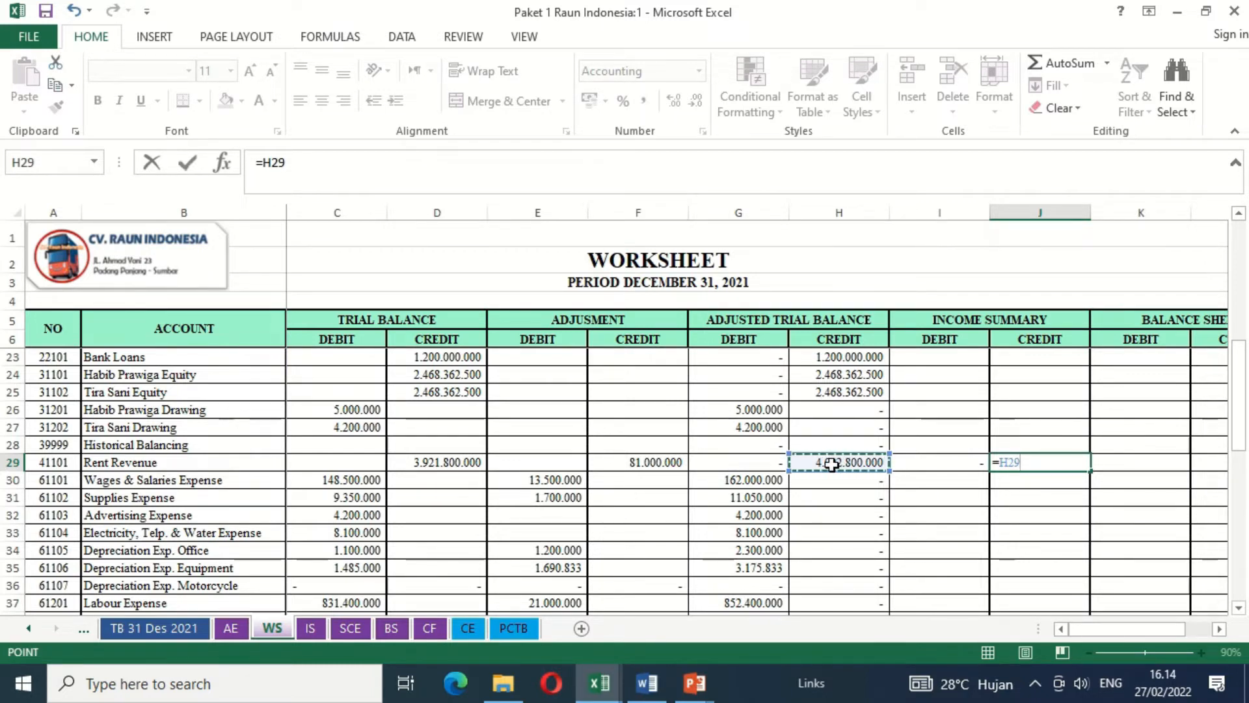
pyautogui.press('Return')
pyautogui.press('Up')
# - Copy the Rent Revenue income summary formulas from I29:J29 down through the Other Expense row, I45:J45
pyautogui.press('Left')
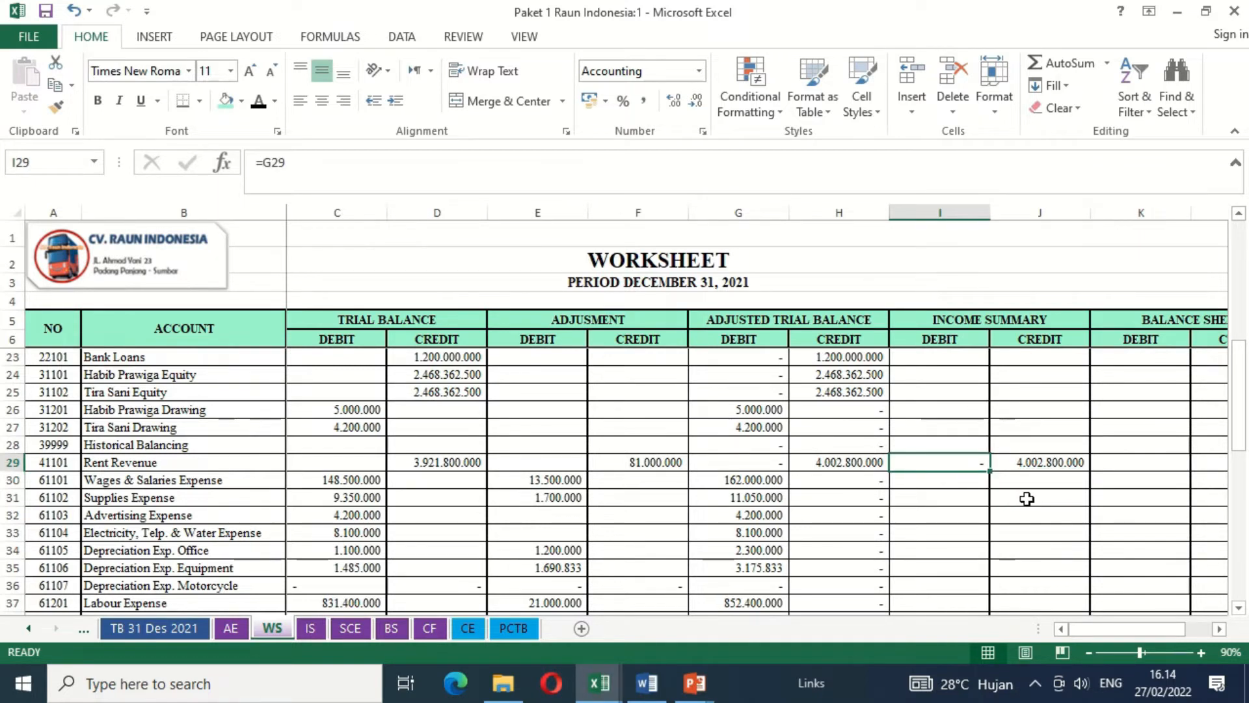
pyautogui.hotkey('shift', 'Right')
pyautogui.hotkey('ctrl', 'c')
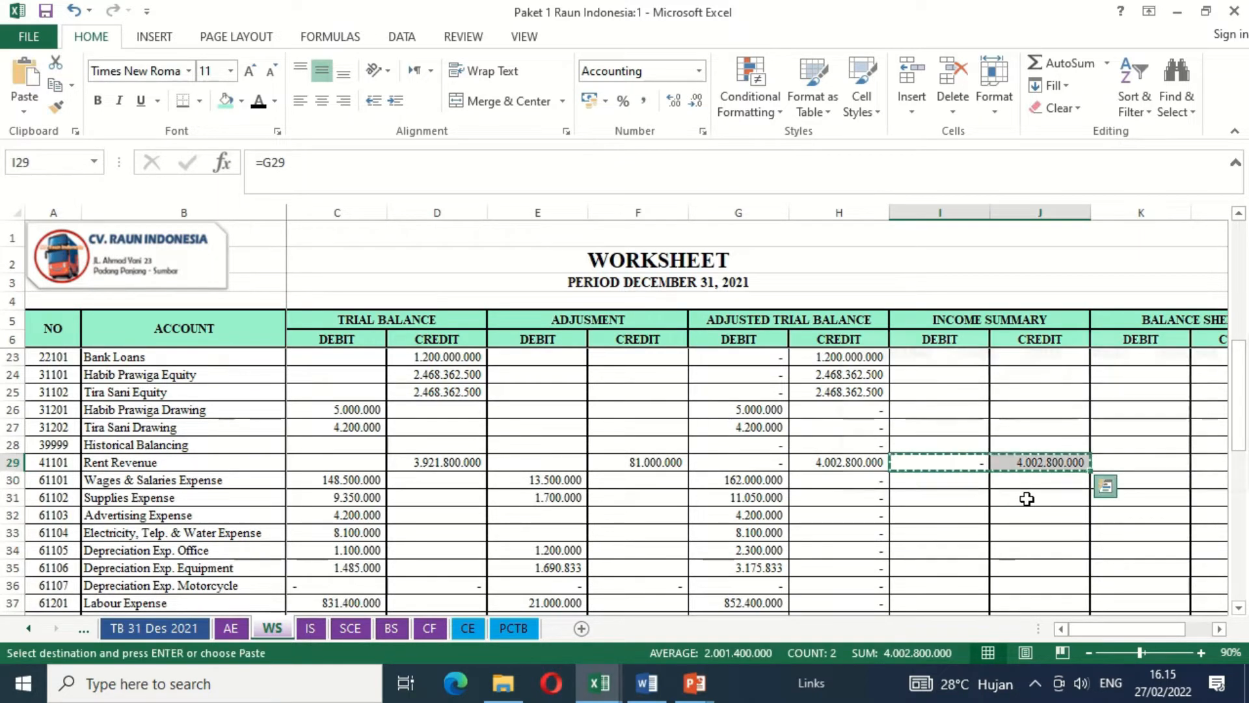
pyautogui.hotkey('ctrl', 'q')
pyautogui.click(1026, 498)
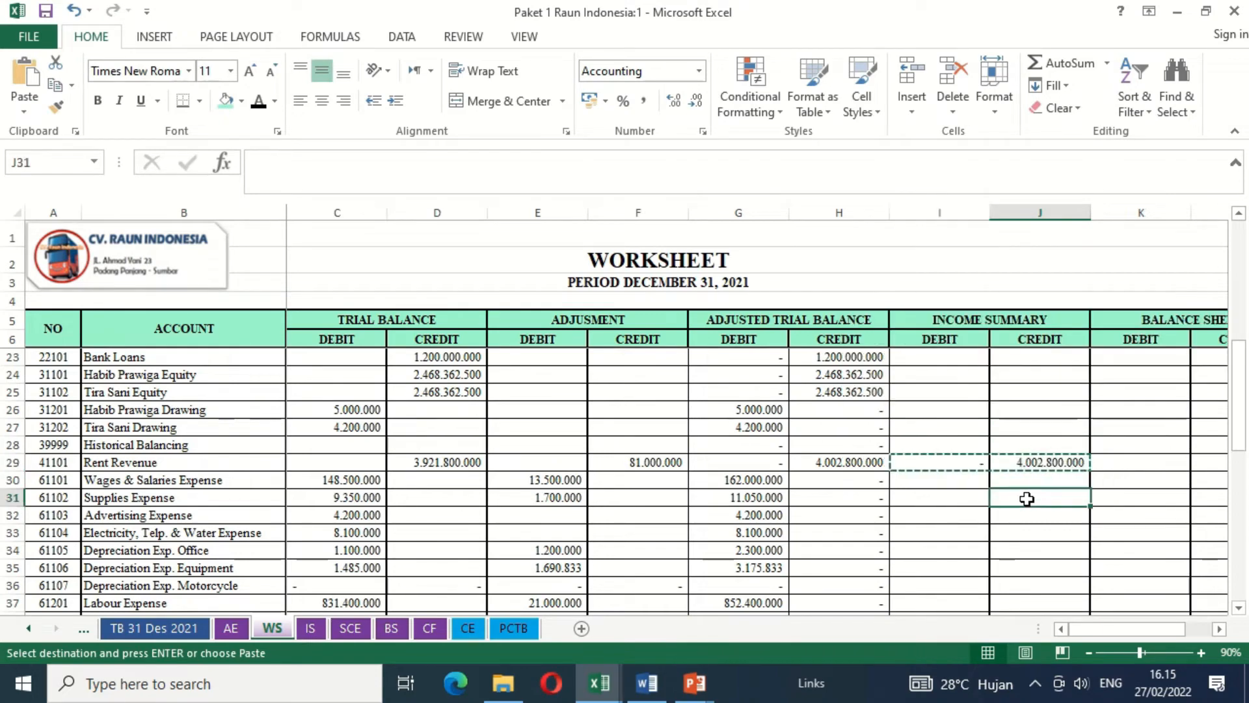
pyautogui.click(967, 466)
pyautogui.hotkey('shift', 'Right')
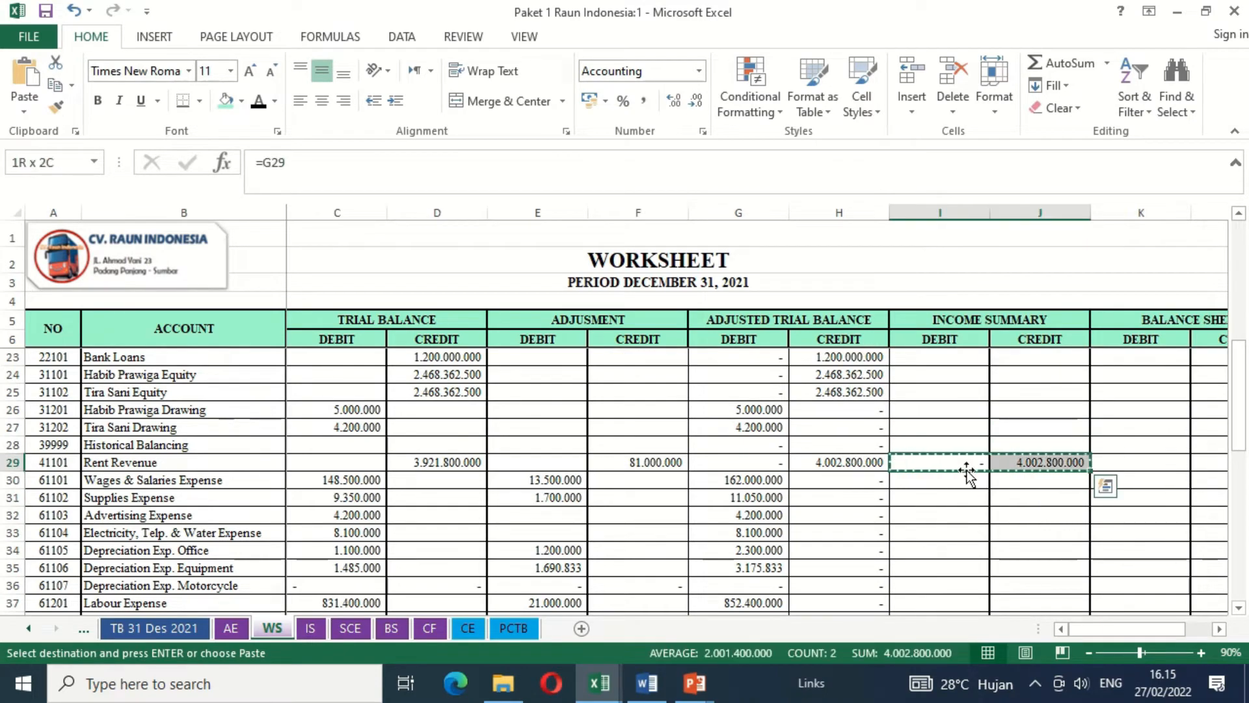
pyautogui.hotkey('shift', 'Down')
pyautogui.hotkey('shift', 'Down')
pyautogui.hotkey('shift', 'Down')
pyautogui.hotkey('shift', 'Down')
pyautogui.hotkey('shift', 'Down')
pyautogui.hotkey('shift', 'Down')
pyautogui.hotkey('shift', 'Down')
pyautogui.hotkey('shift', 'Down')
pyautogui.hotkey('shift', 'Down')
pyautogui.hotkey('shift', 'Down')
pyautogui.hotkey('shift', 'Down')
pyautogui.hotkey('shift', 'Down')
pyautogui.hotkey('shift', 'Down')
pyautogui.hotkey('shift', 'Down')
pyautogui.hotkey('shift', 'Down')
pyautogui.hotkey('shift', 'Down')
pyautogui.hotkey('shift', 'Down')
pyautogui.hotkey('shift', 'Down')
pyautogui.hotkey('shift', 'Up')
pyautogui.hotkey('shift', 'Up')
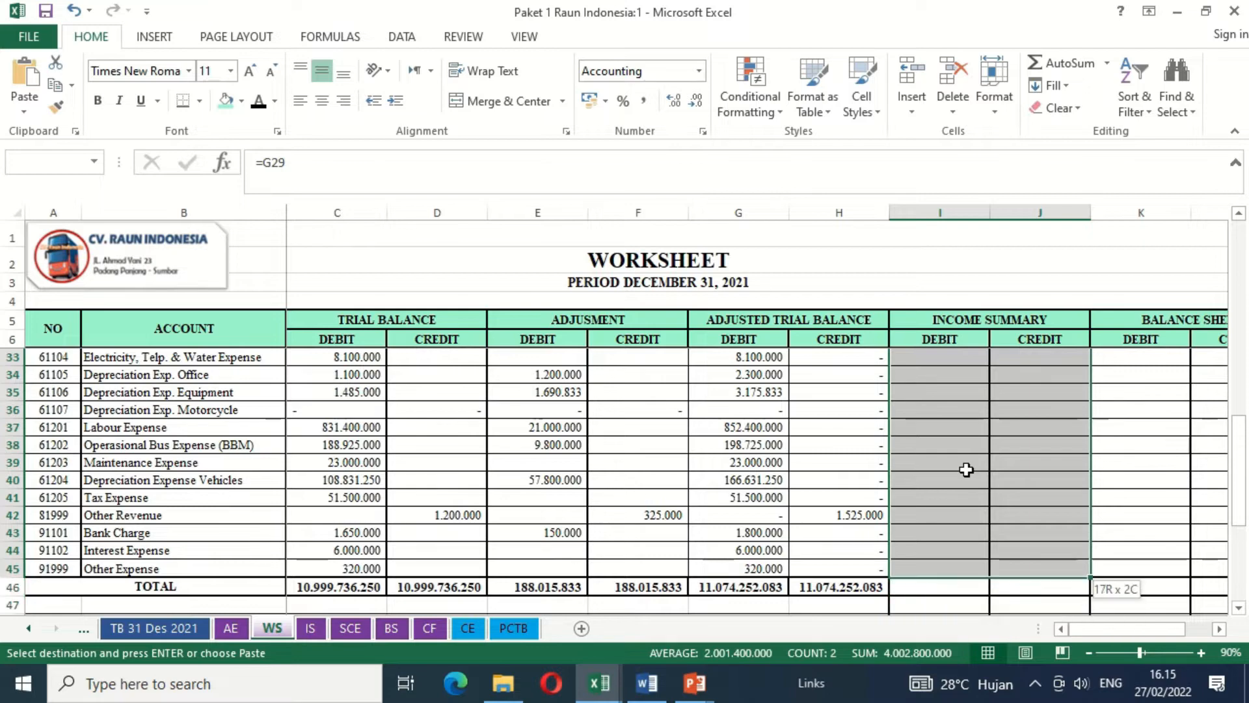
pyautogui.hotkey('ctrl', 'v')
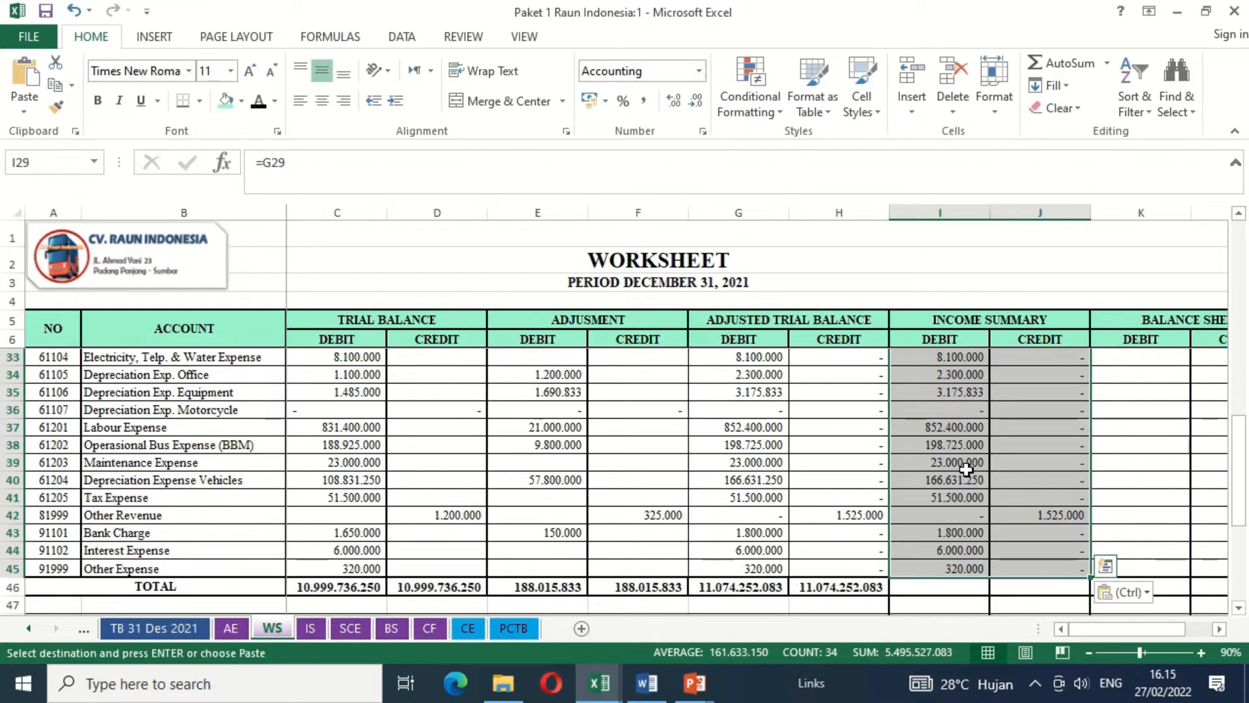
# - Link the Cash in Bank balance sheet debit in K7 to its adjusted trial balance debit with =G7
pyautogui.press('Up')
pyautogui.press('Up')
pyautogui.press('Up')
pyautogui.press('Up')
pyautogui.press('Up')
pyautogui.press('Up')
pyautogui.press('Up')
pyautogui.press('Up')
pyautogui.press('Up')
pyautogui.press('Up')
pyautogui.press('Up')
pyautogui.press('Up')
pyautogui.press('Up')
pyautogui.press('Up')
pyautogui.press('Up')
pyautogui.press('Up')
pyautogui.press('Up')
pyautogui.press('Up')
pyautogui.press('Up')
pyautogui.press('Up')
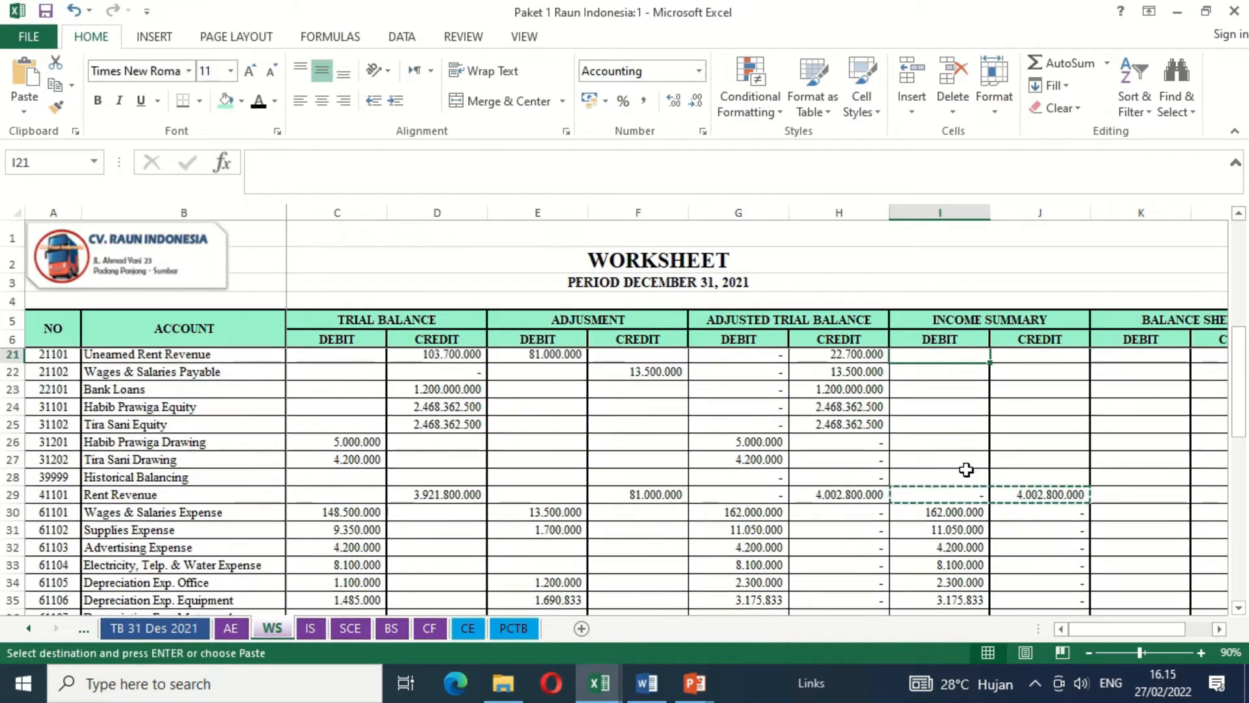
pyautogui.press('Up')
pyautogui.press('Up')
pyautogui.press('Up')
pyautogui.press('Up')
pyautogui.press('Up')
pyautogui.press('Up')
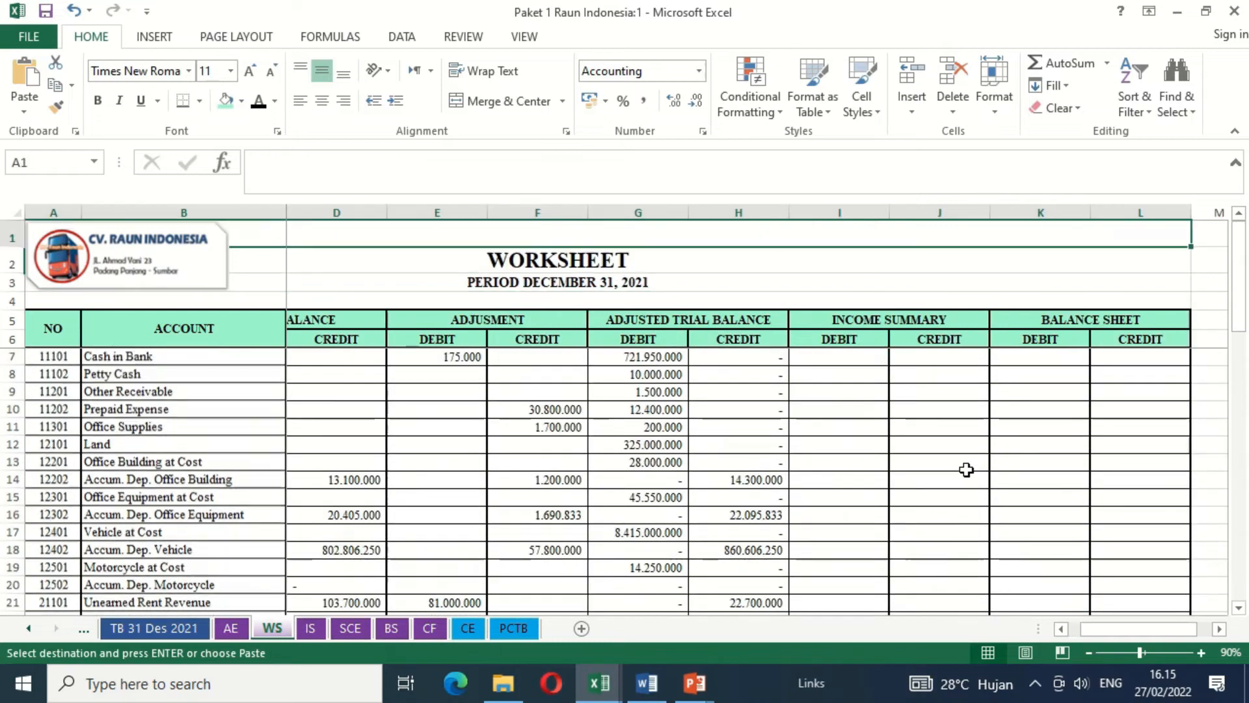
pyautogui.press('Down')
pyautogui.press('Down')
pyautogui.press('Down')
pyautogui.press('Down')
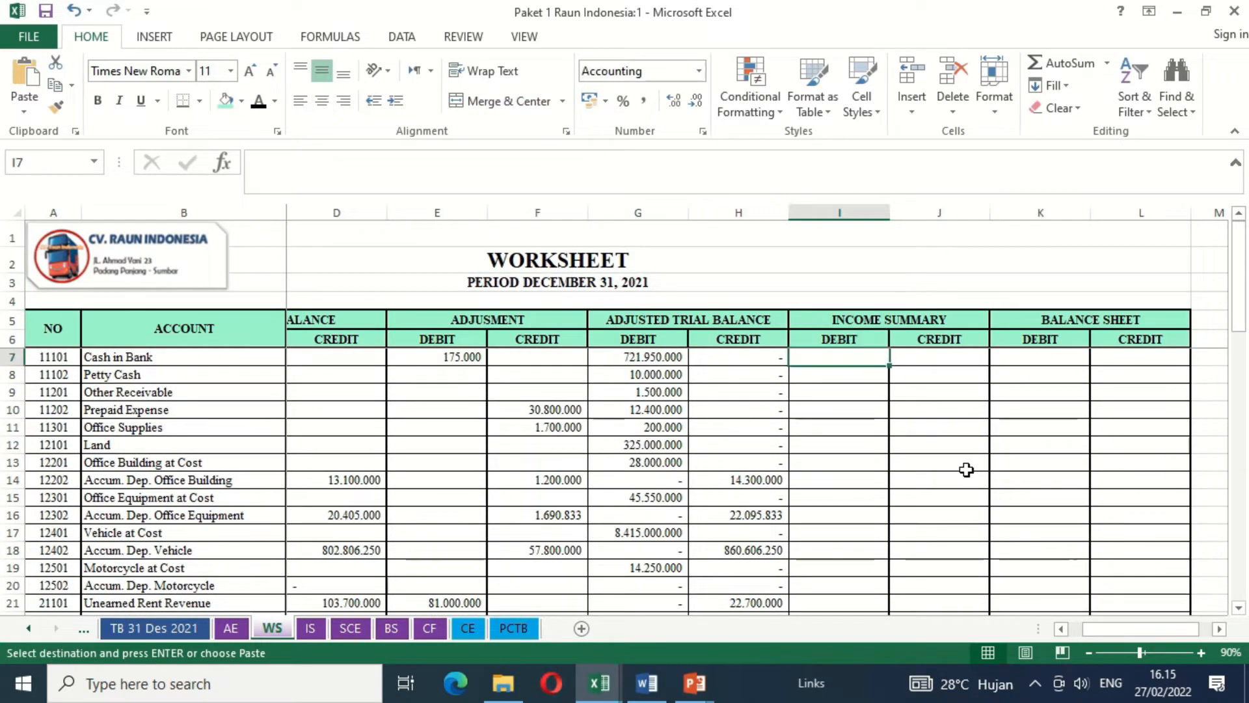
pyautogui.press('Right')
pyautogui.press('Right')
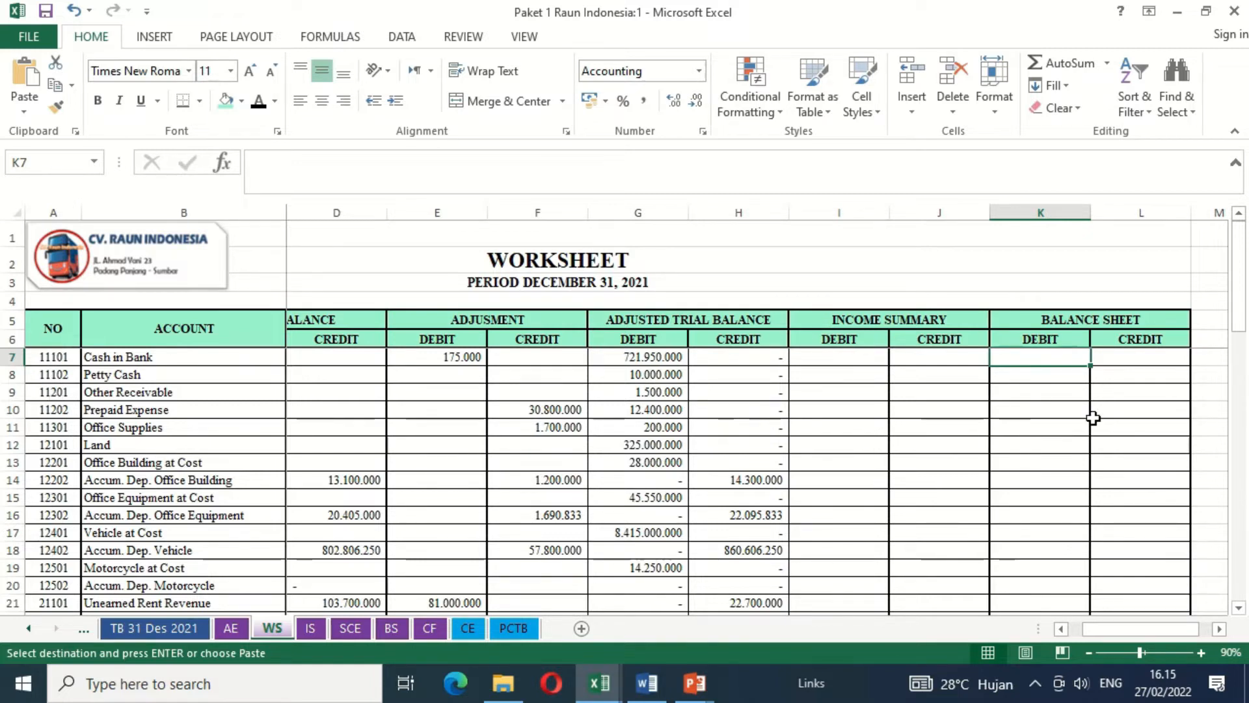
pyautogui.write('=')
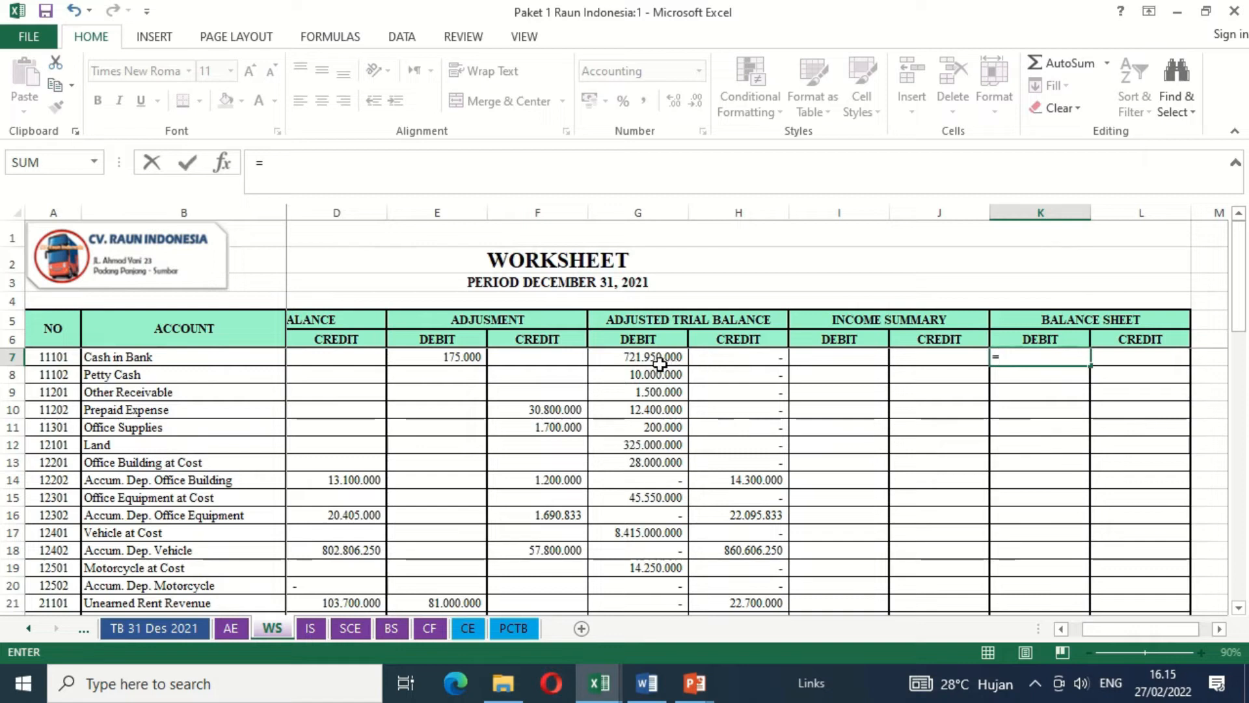
pyautogui.click(661, 363)
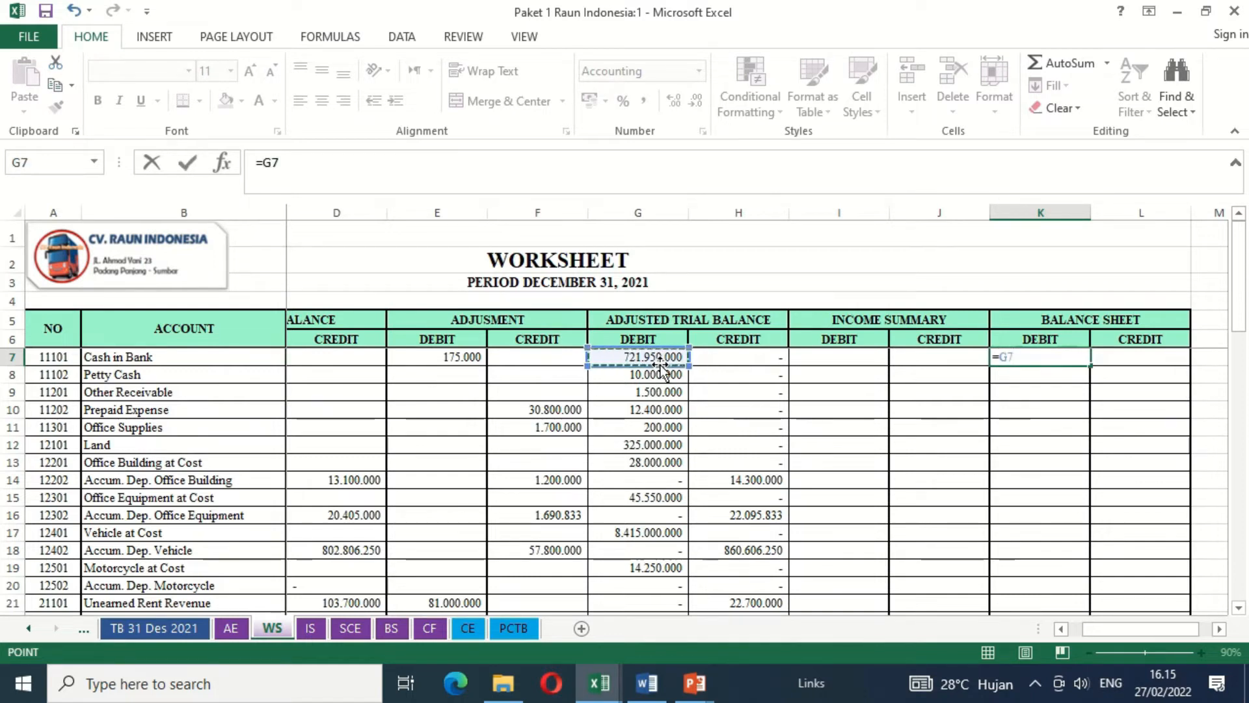
pyautogui.press('Return')
pyautogui.press('Up')
# - Link the Cash in Bank balance sheet credit in L7 to its adjusted trial balance credit, H7
pyautogui.press('Right')
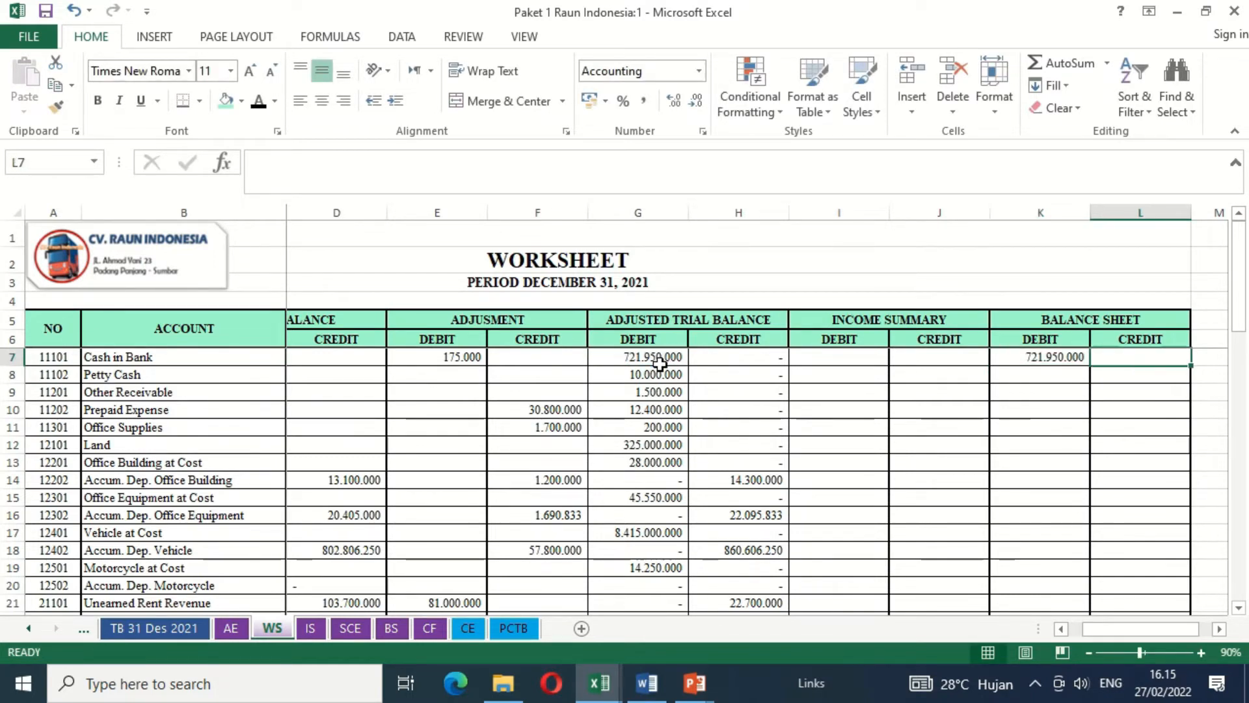
pyautogui.write('=')
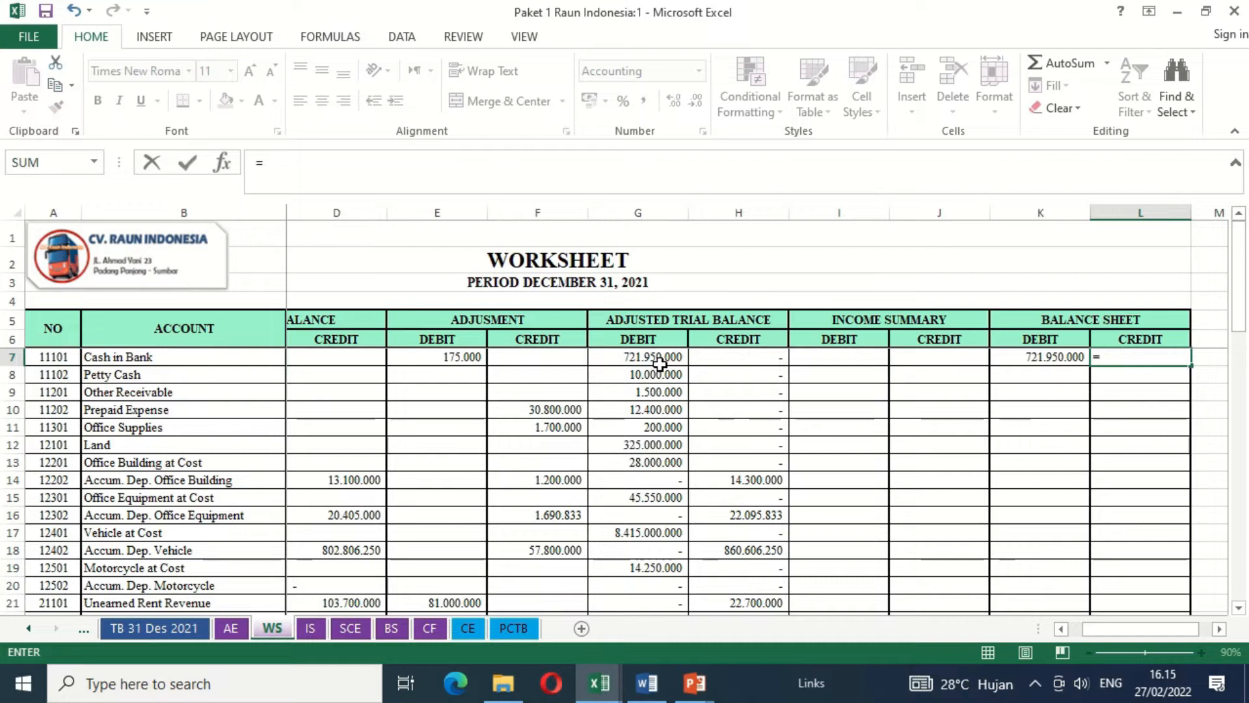
pyautogui.click(717, 360)
pyautogui.press('Return')
pyautogui.press('Up')
# - Copy the Cash in Bank balance sheet formulas from K7:L7 down through the Historical Balancing row, K28:L28
pyautogui.press('Left')
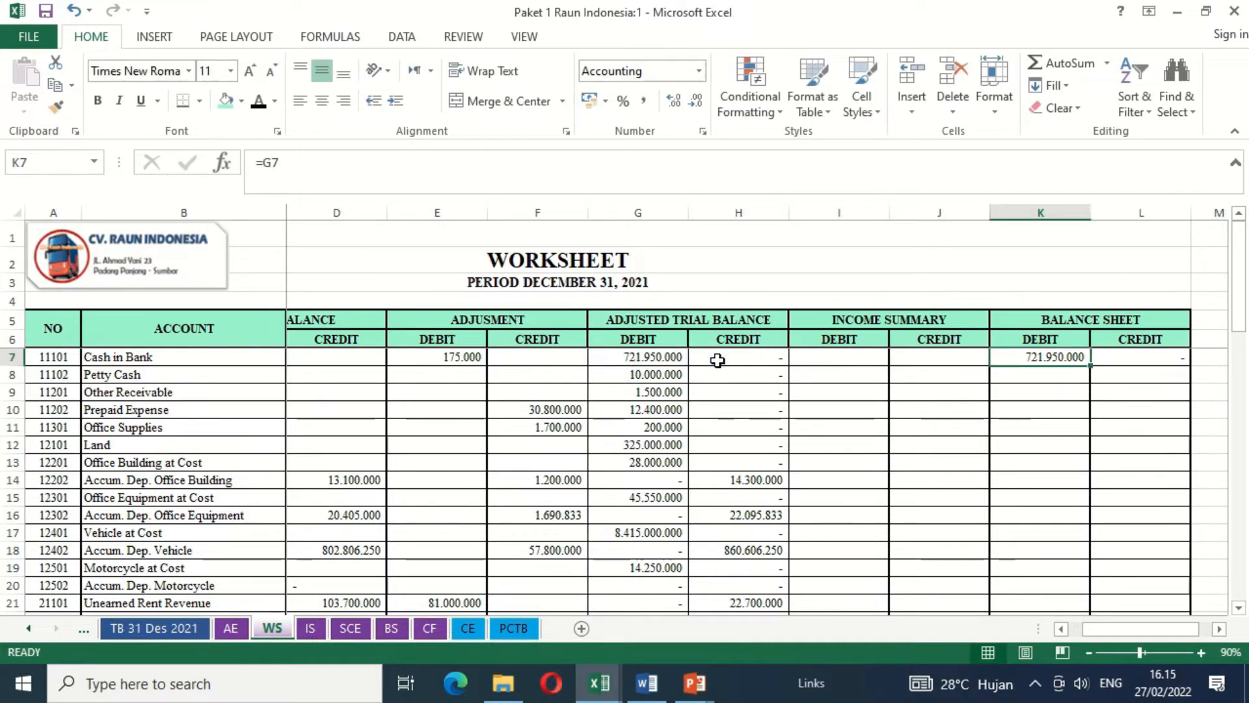
pyautogui.hotkey('shift', 'Right')
pyautogui.hotkey('ctrl', 'c')
pyautogui.hotkey('shift', 'Down')
pyautogui.hotkey('shift', 'Down')
pyautogui.hotkey('shift', 'Down')
pyautogui.hotkey('shift', 'Down')
pyautogui.hotkey('shift', 'Down')
pyautogui.hotkey('shift', 'Down')
pyautogui.hotkey('shift', 'Down')
pyautogui.hotkey('shift', 'Down')
pyautogui.hotkey('shift', 'Down')
pyautogui.hotkey('shift', 'Down')
pyautogui.hotkey('shift', 'Down')
pyautogui.hotkey('shift', 'Down')
pyautogui.hotkey('shift', 'Down')
pyautogui.hotkey('shift', 'Down')
pyautogui.hotkey('shift', 'Down')
pyautogui.hotkey('shift', 'Down')
pyautogui.hotkey('shift', 'Down')
pyautogui.hotkey('shift', 'Down')
pyautogui.hotkey('shift', 'Down')
pyautogui.hotkey('shift', 'Down')
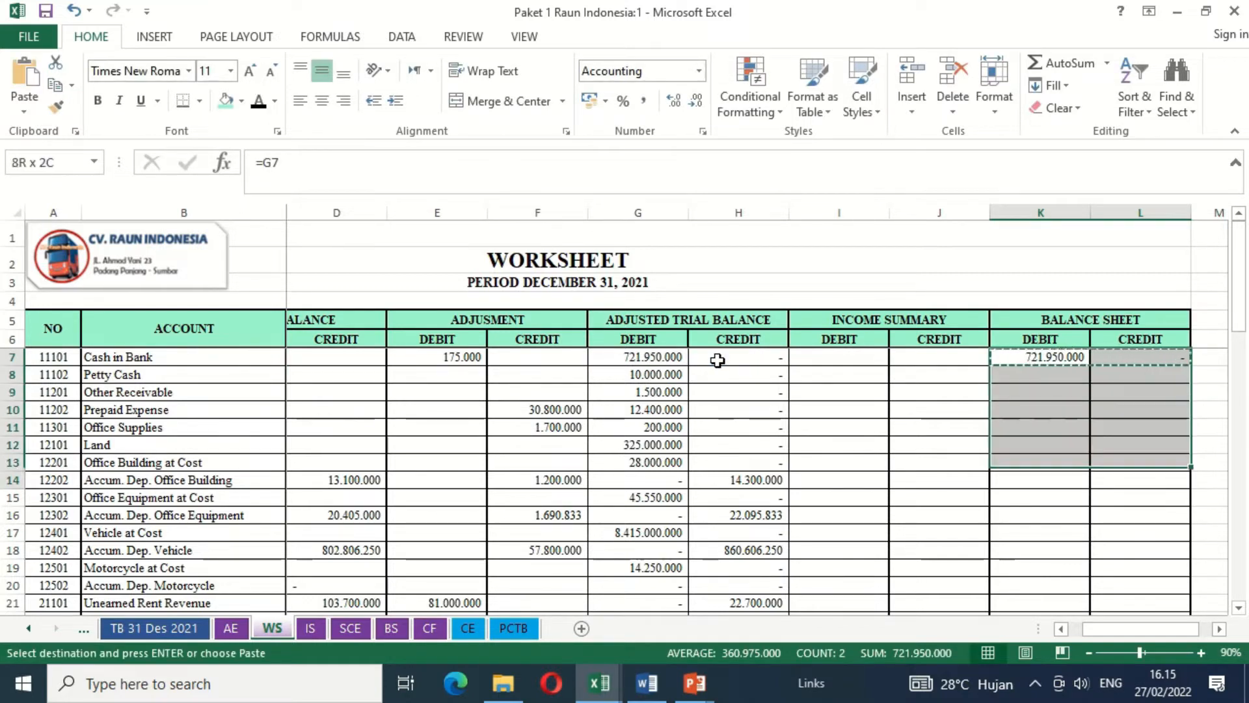
pyautogui.hotkey('shift', 'Down')
pyautogui.hotkey('shift', 'Up')
pyautogui.hotkey('shift', 'Up')
pyautogui.hotkey('shift', 'Up')
pyautogui.hotkey('shift', 'Up')
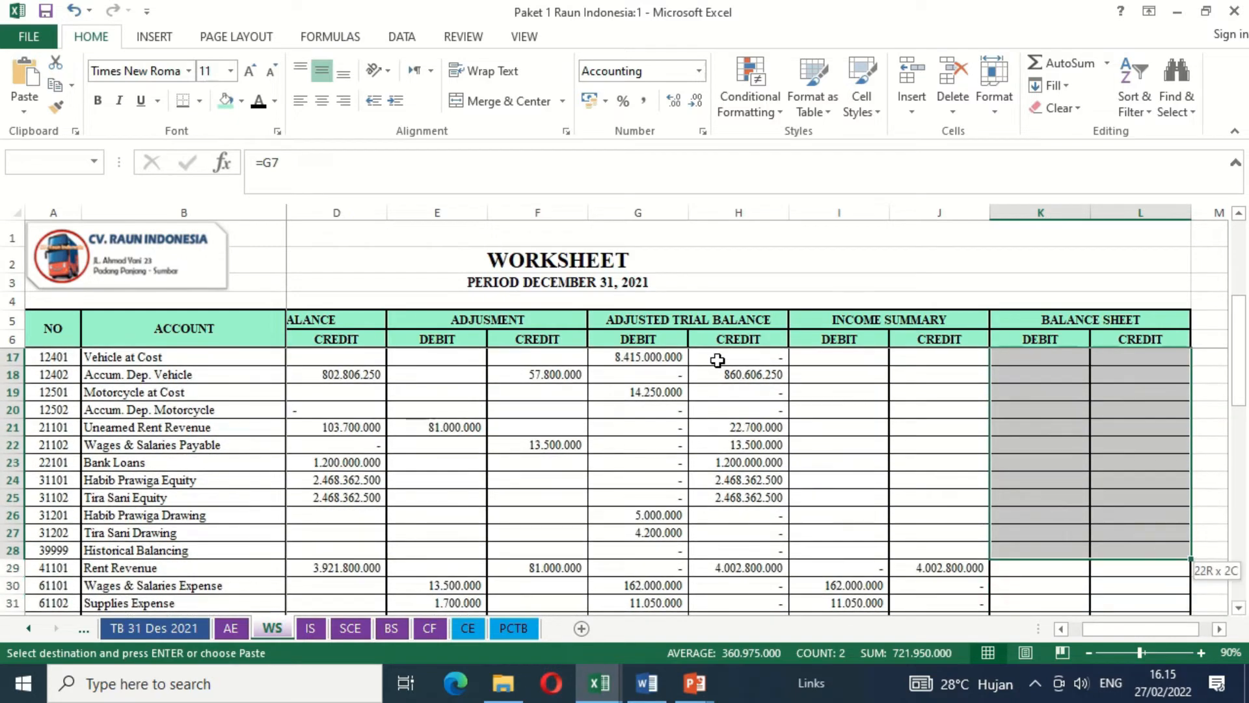
pyautogui.hotkey('shift', 'Down')
pyautogui.hotkey('ctrl', 'v')
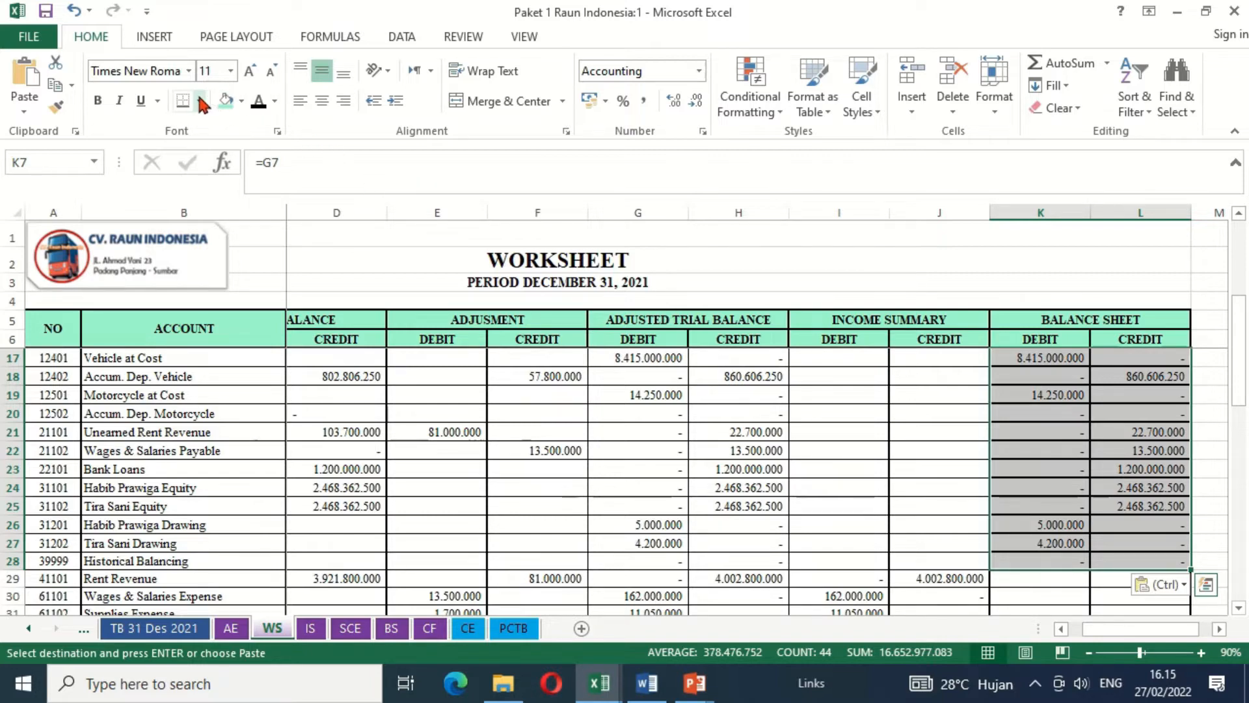
# - Apply all borders to the pasted balance sheet cells K7:L28
pyautogui.click(199, 101)
pyautogui.click(231, 266)
pyautogui.click(1004, 547)
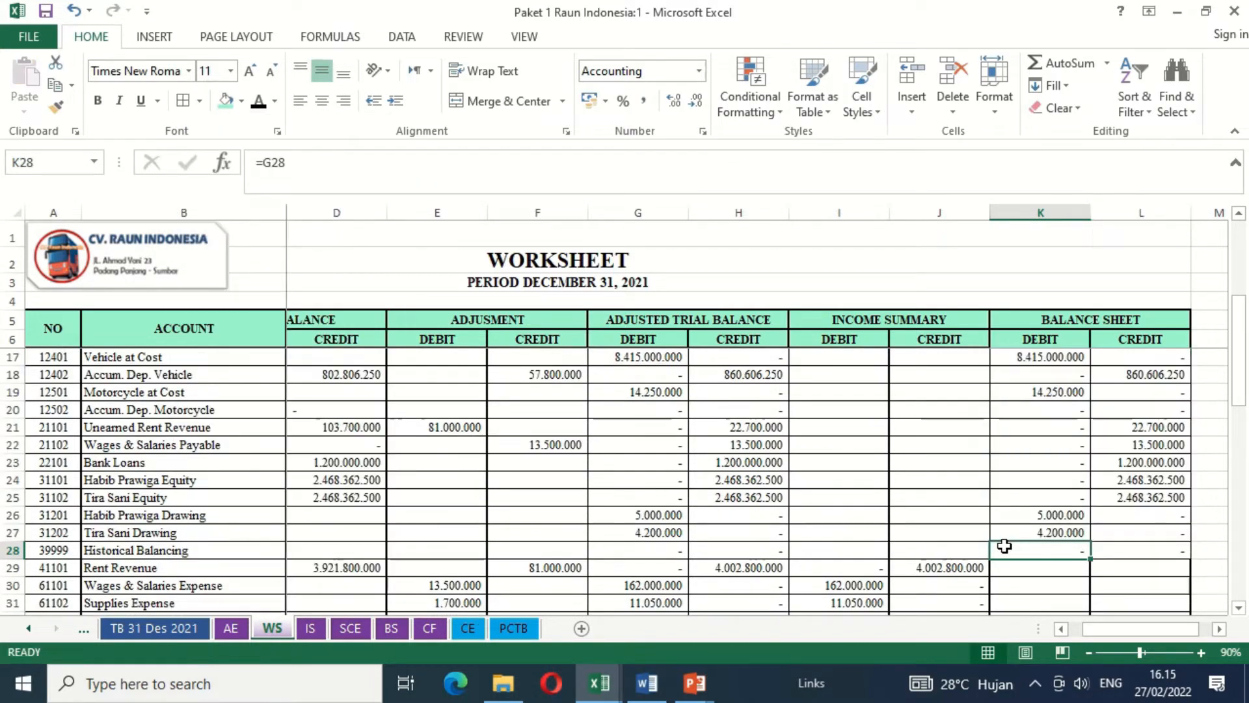
# - Copy the adjusted trial balance credit total formula from H46 into the income summary and balance sheet total cells I46:L46
pyautogui.press('Down')
pyautogui.press('Down')
pyautogui.press('Down')
pyautogui.press('Down')
pyautogui.press('Down')
pyautogui.press('Down')
pyautogui.press('Down')
pyautogui.press('Down')
pyautogui.press('Down')
pyautogui.press('Down')
pyautogui.press('Down')
pyautogui.press('Down')
pyautogui.press('Down')
pyautogui.press('Down')
pyautogui.press('Down')
pyautogui.press('Down')
pyautogui.press('Down')
pyautogui.press('Down')
pyautogui.press('Down')
pyautogui.press('Down')
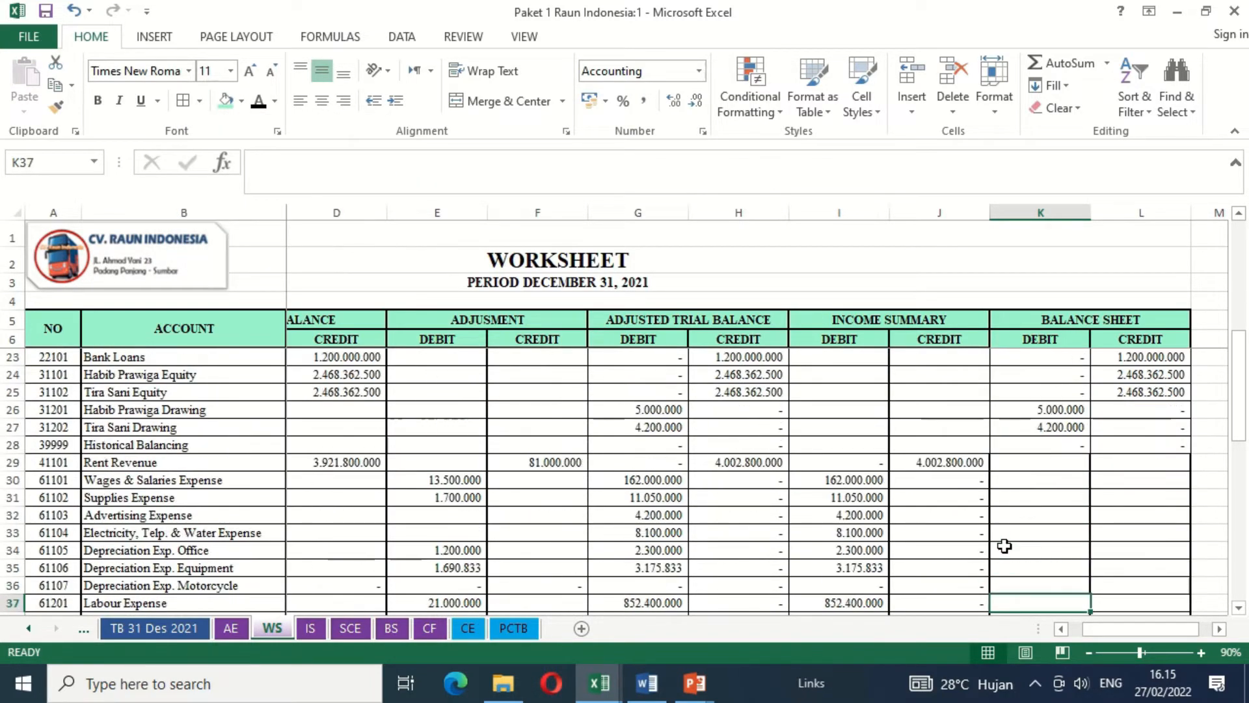
pyautogui.press('Up')
pyautogui.press('Up')
pyautogui.press('Up')
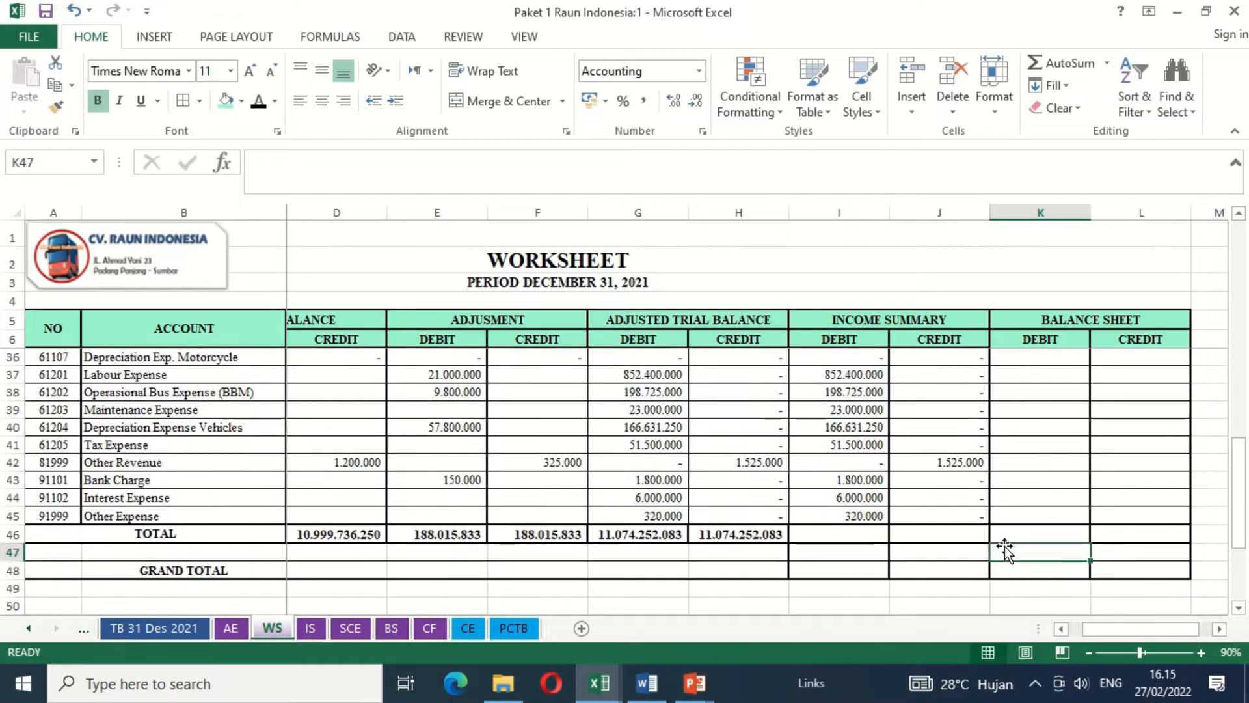
pyautogui.press('Left')
pyautogui.press('Left')
pyautogui.press('Left')
pyautogui.hotkey('ctrl', 'c')
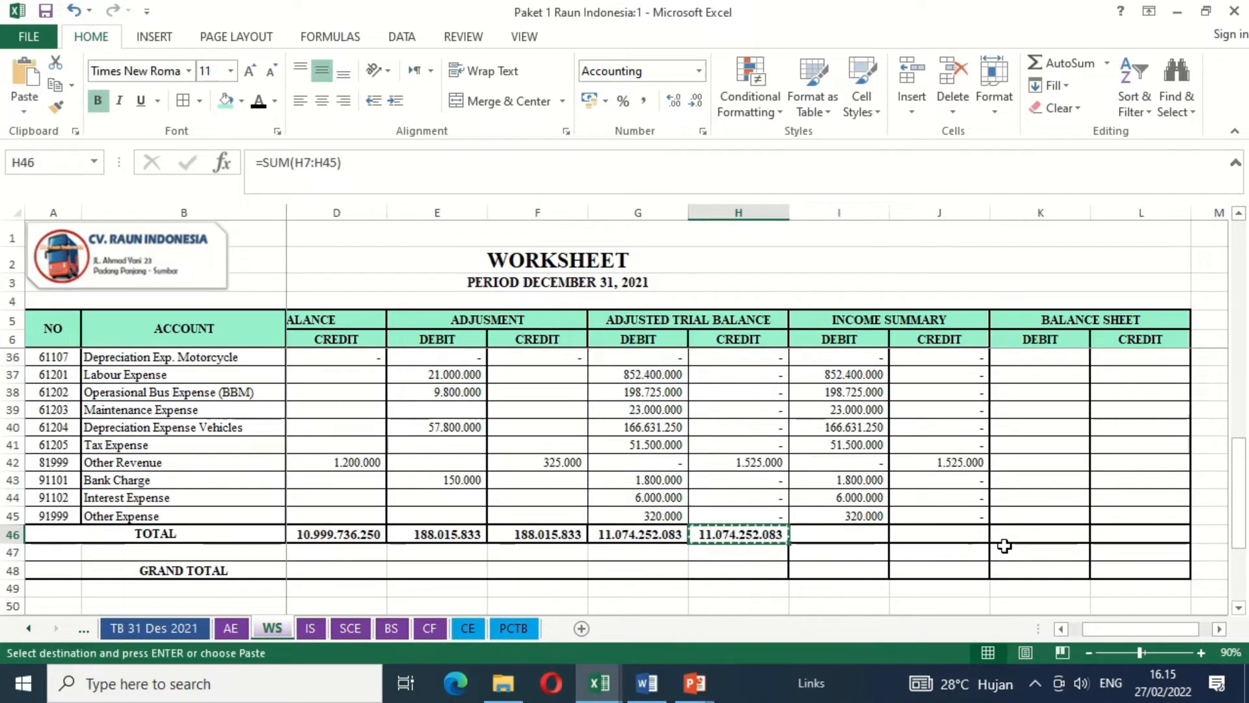
pyautogui.hotkey('shift', 'Right')
pyautogui.hotkey('shift', 'Right')
pyautogui.hotkey('shift', 'Right')
pyautogui.hotkey('shift', 'Right')
pyautogui.hotkey('ctrl', 'v')
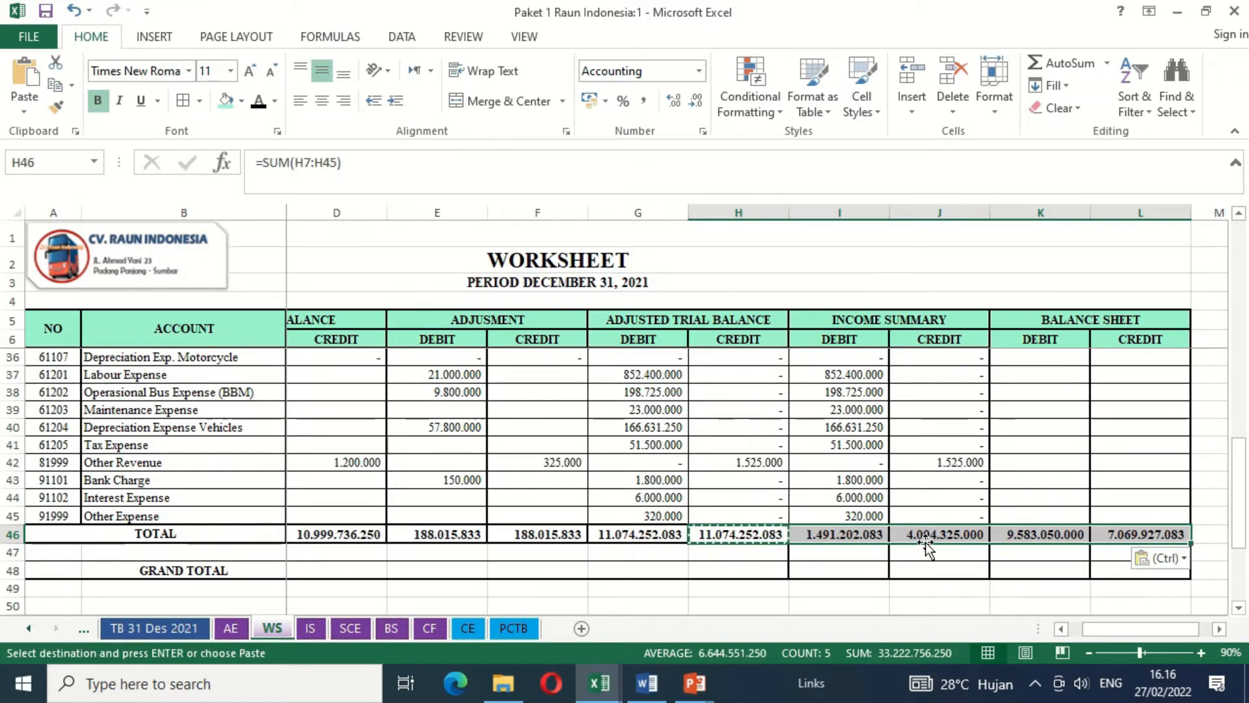
pyautogui.click(859, 551)
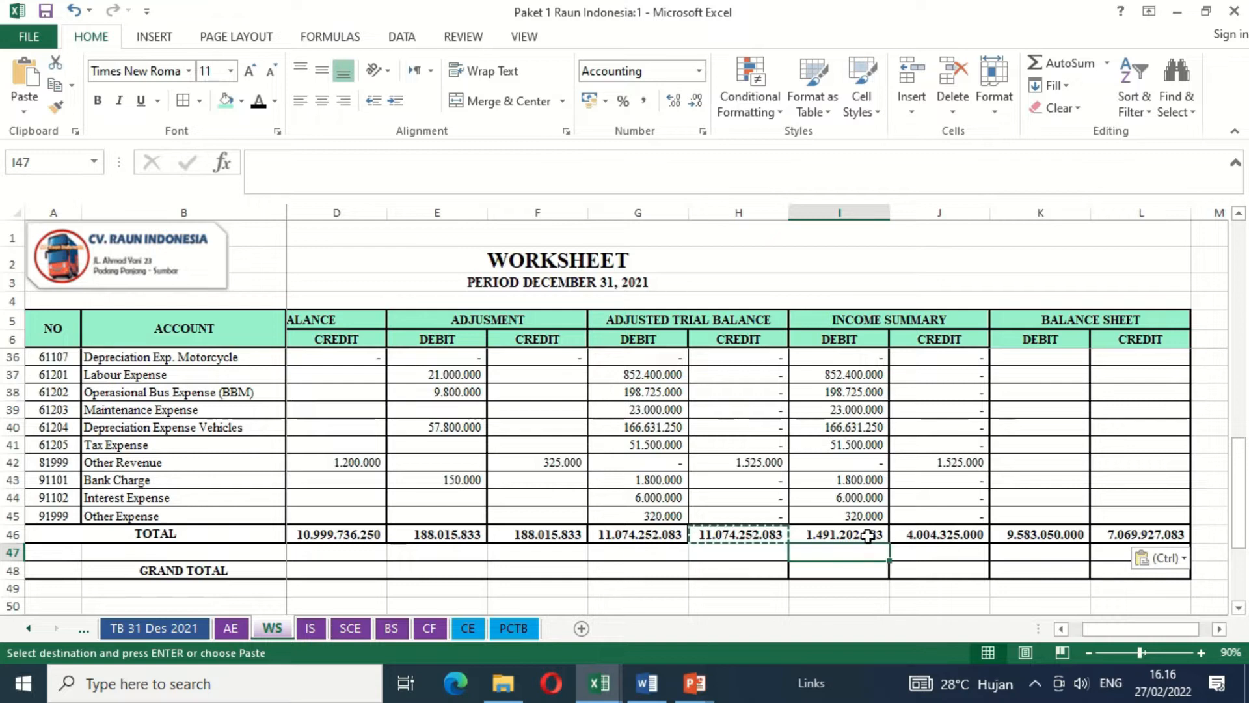
# - Calculate the income summary net earning in I47 as credit total minus debit total with =J46-I46
pyautogui.write('=')
pyautogui.press('Up')
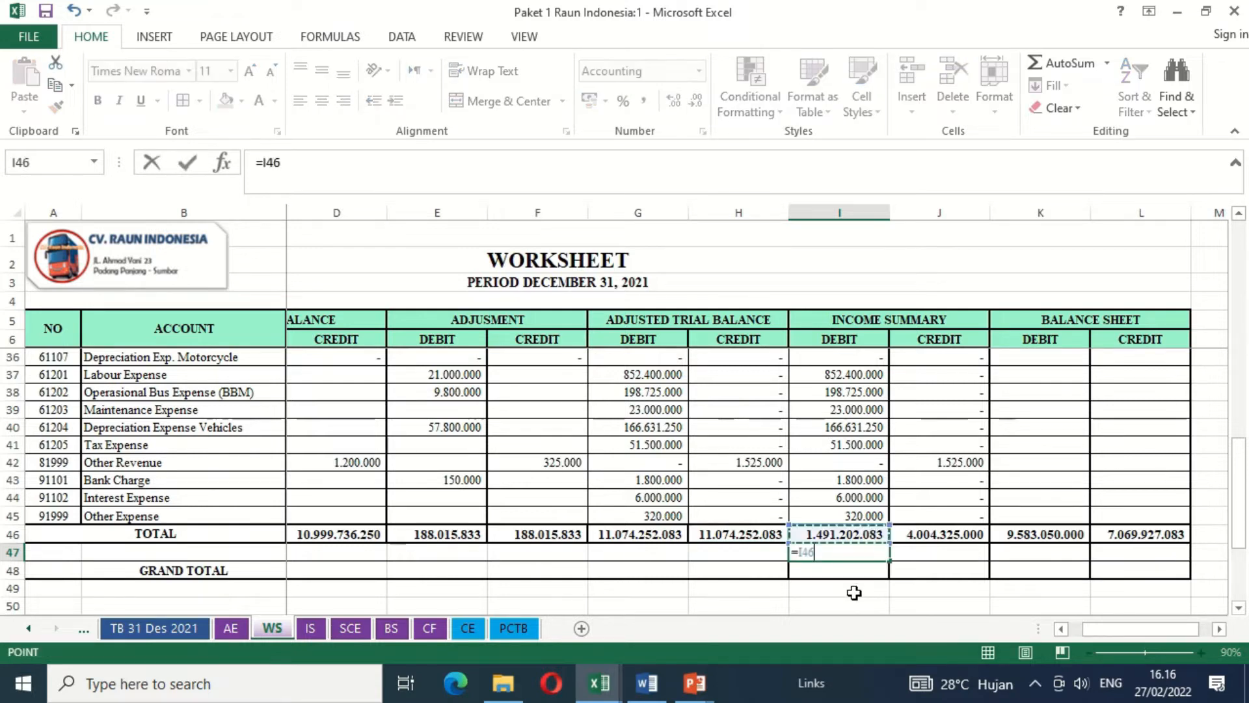
pyautogui.press('Right')
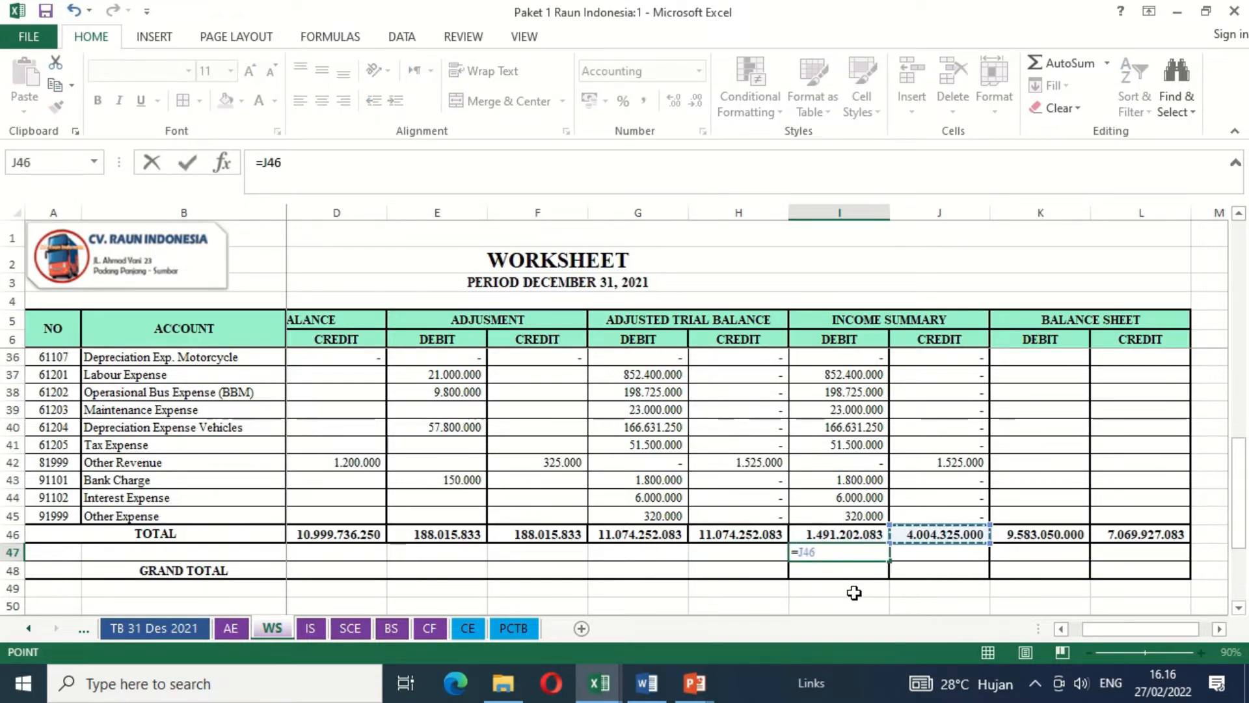
pyautogui.write('-')
pyautogui.press('Up')
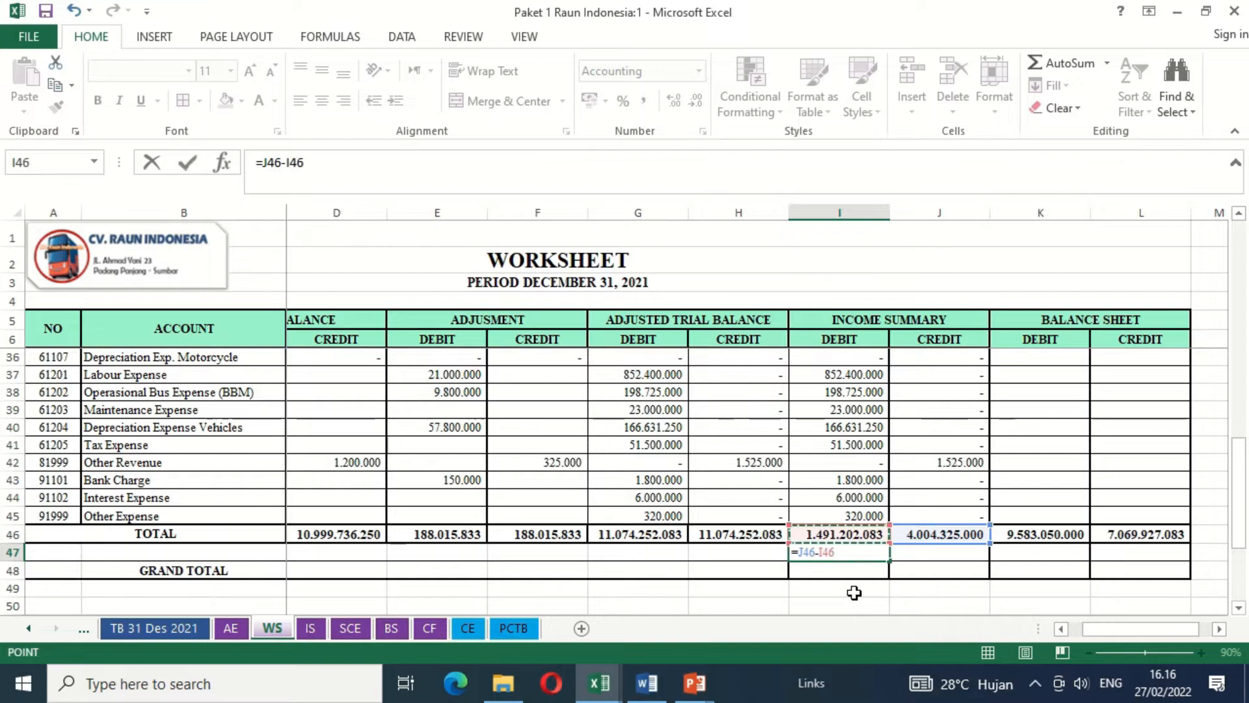
pyautogui.press('Return')
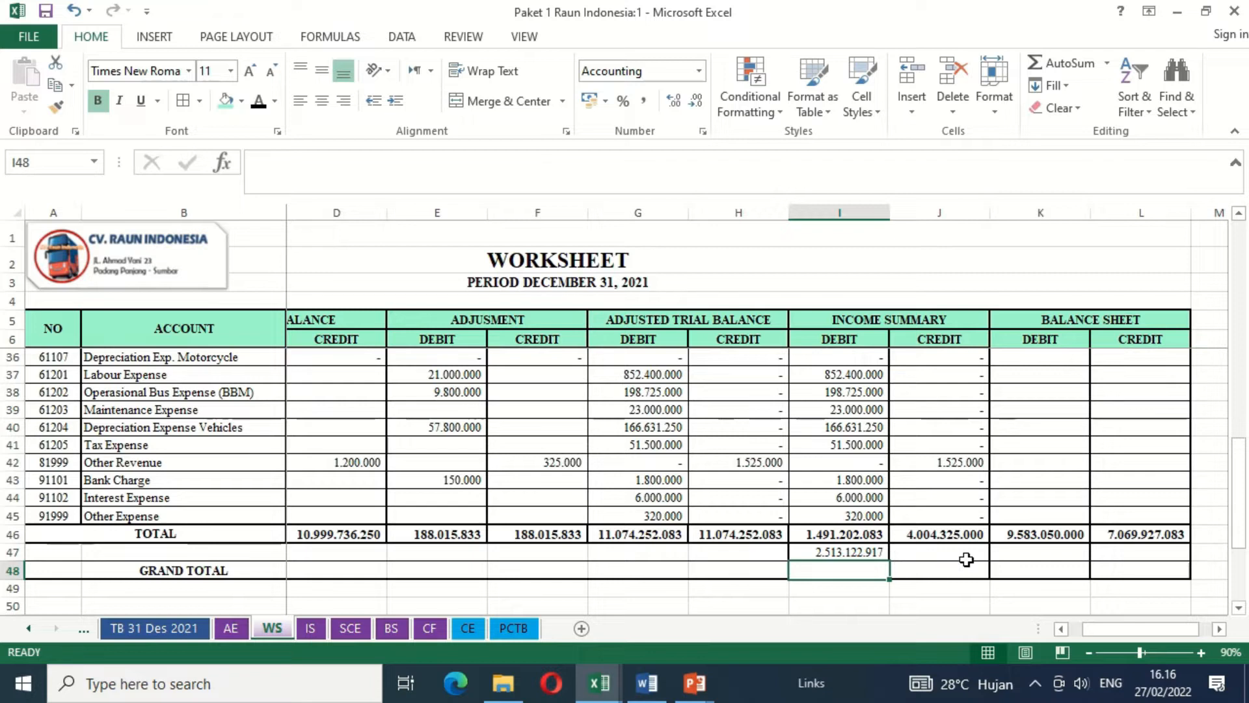
# - Calculate the balance sheet net earning in L47 as debit total minus credit total with =K46-L46
pyautogui.click(1141, 555)
pyautogui.write('=')
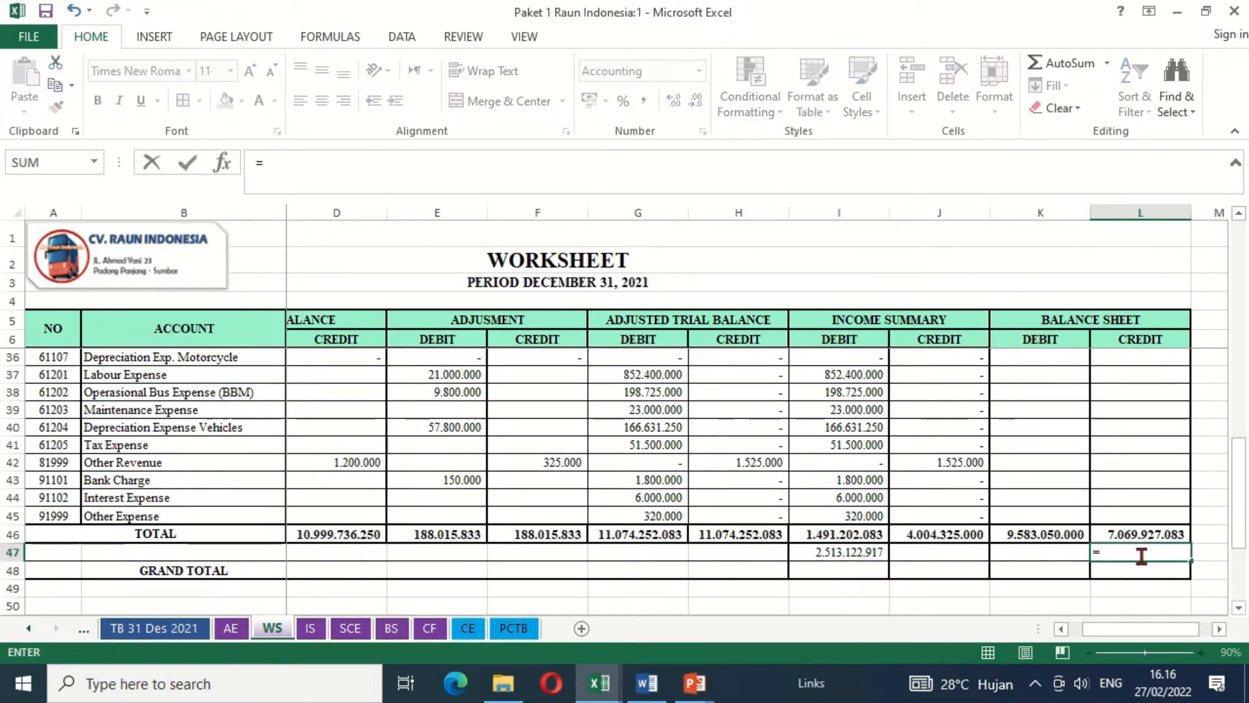
pyautogui.press('Up')
pyautogui.press('Left')
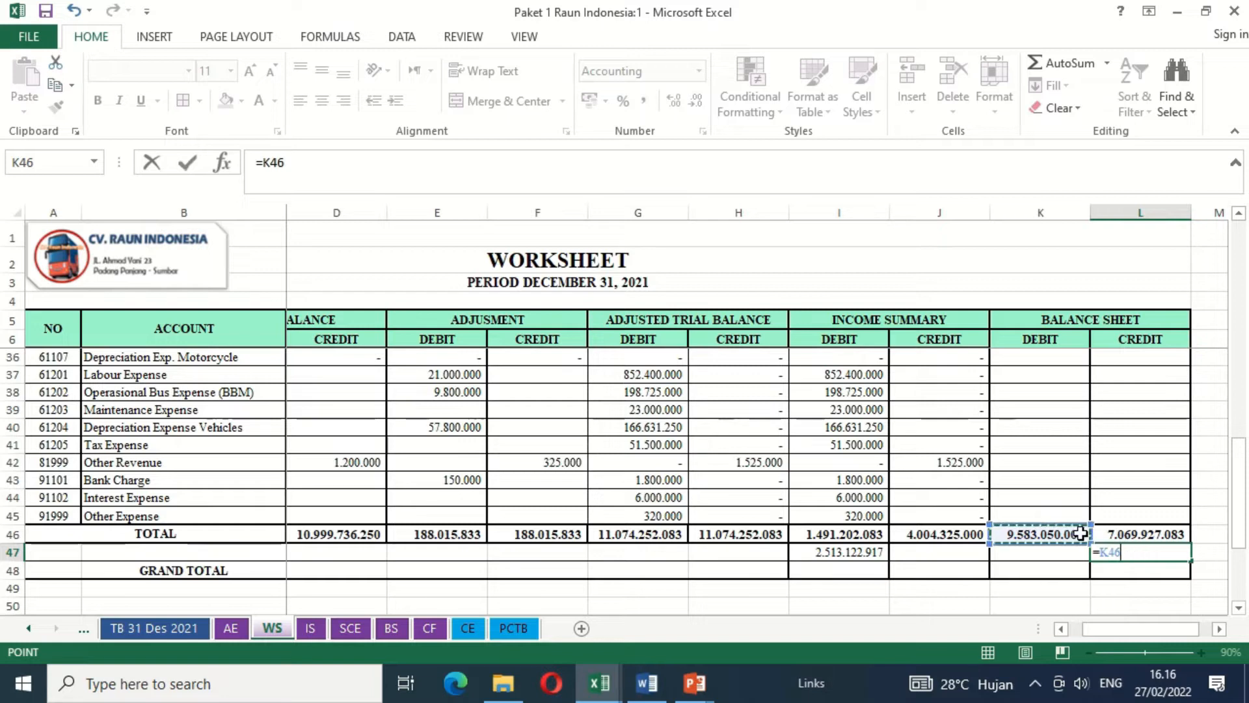
pyautogui.write('-')
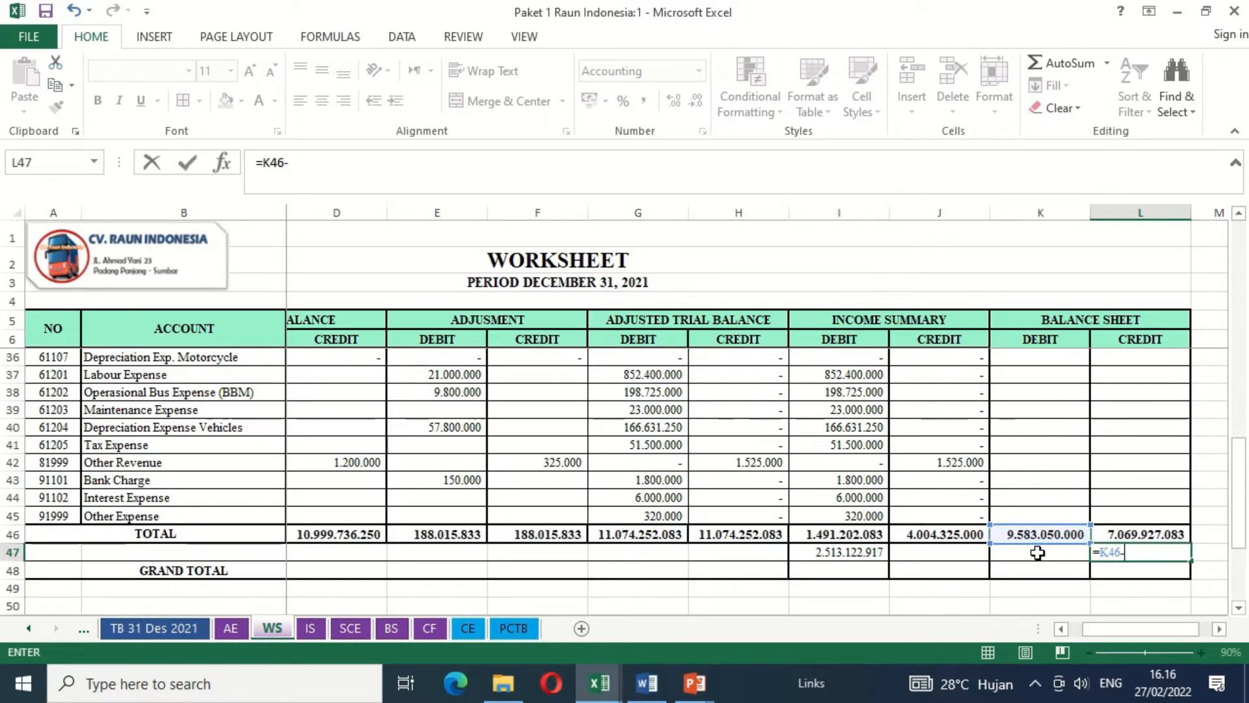
pyautogui.click(1117, 535)
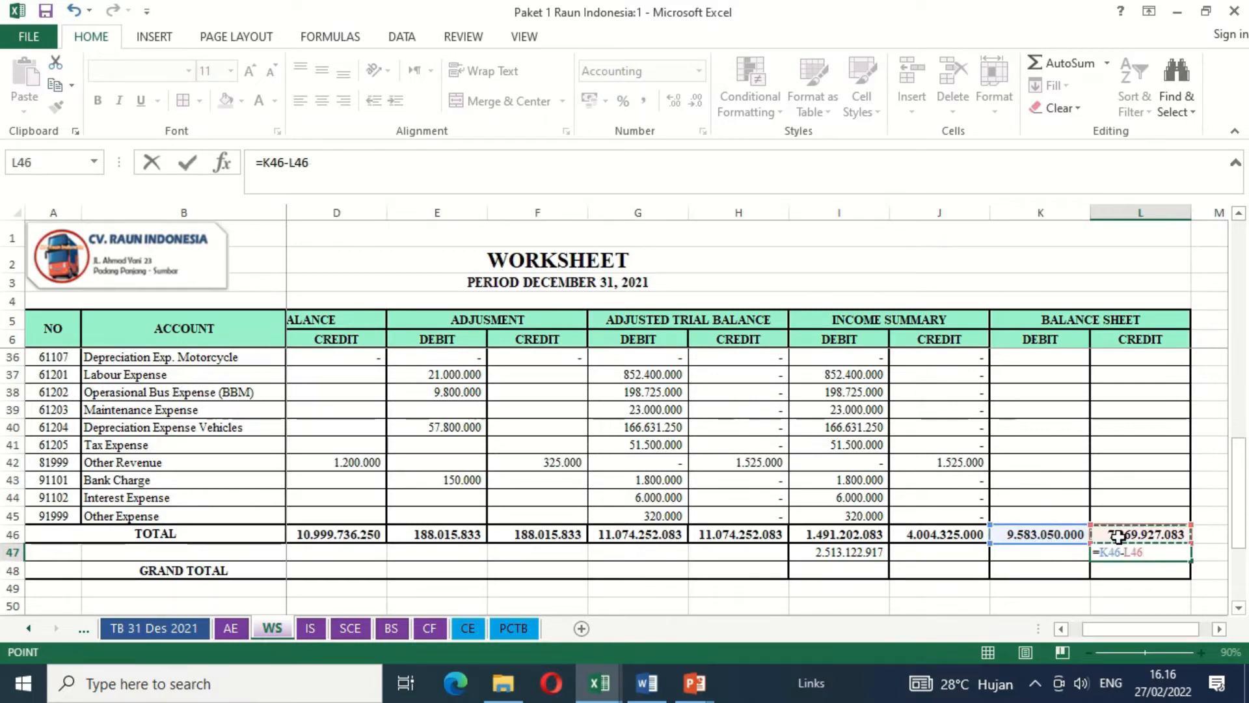
pyautogui.press('Return')
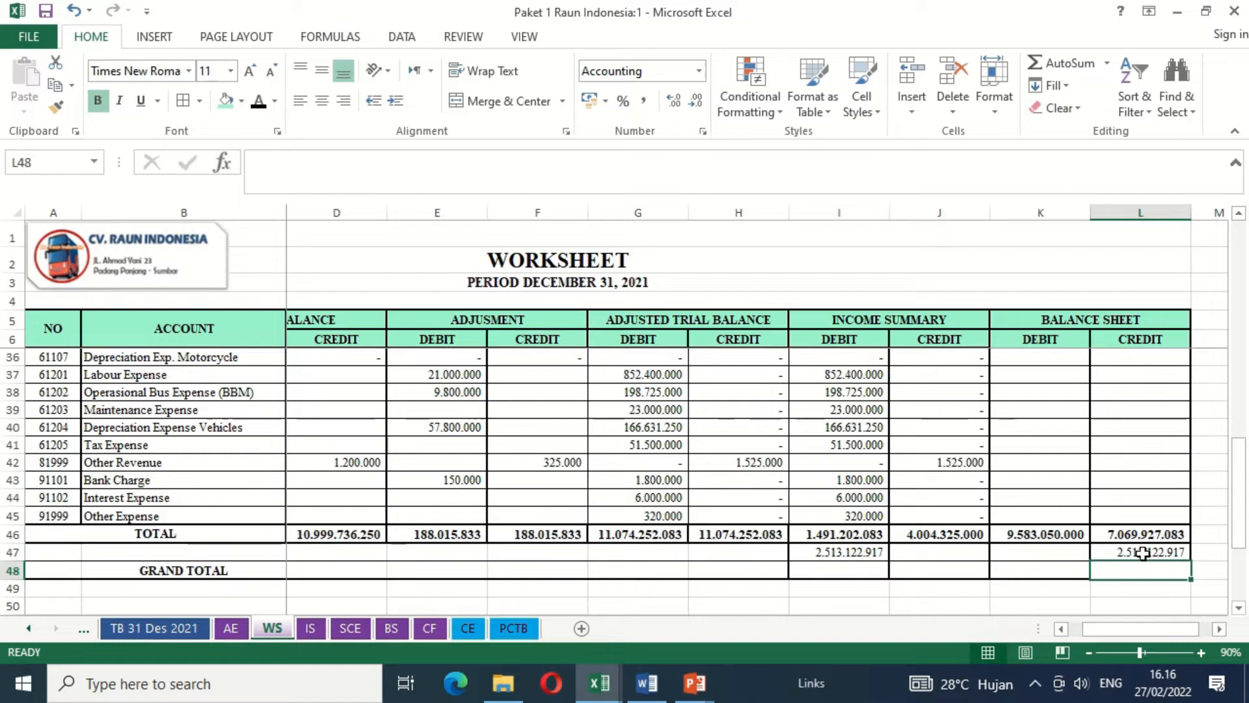
# - Calculate the income summary debit grand total in I48 with =I46+I47
pyautogui.click(875, 571)
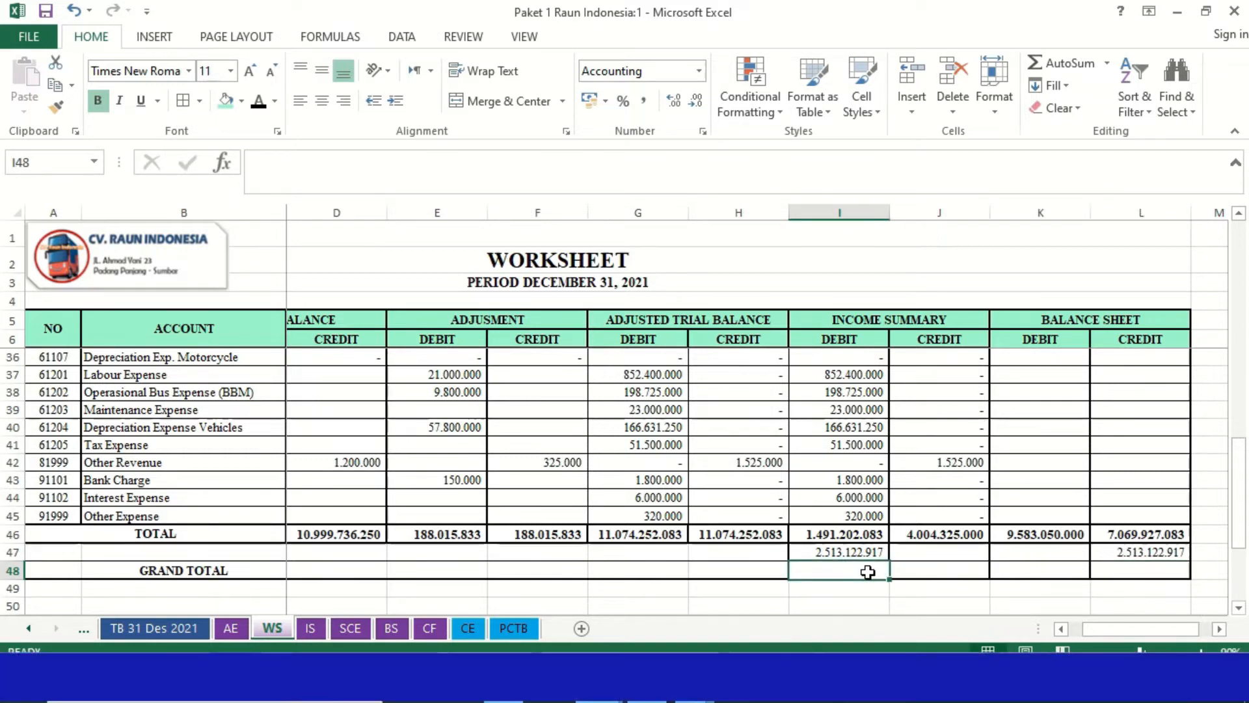
pyautogui.write('=')
pyautogui.press('Up')
pyautogui.press('Up')
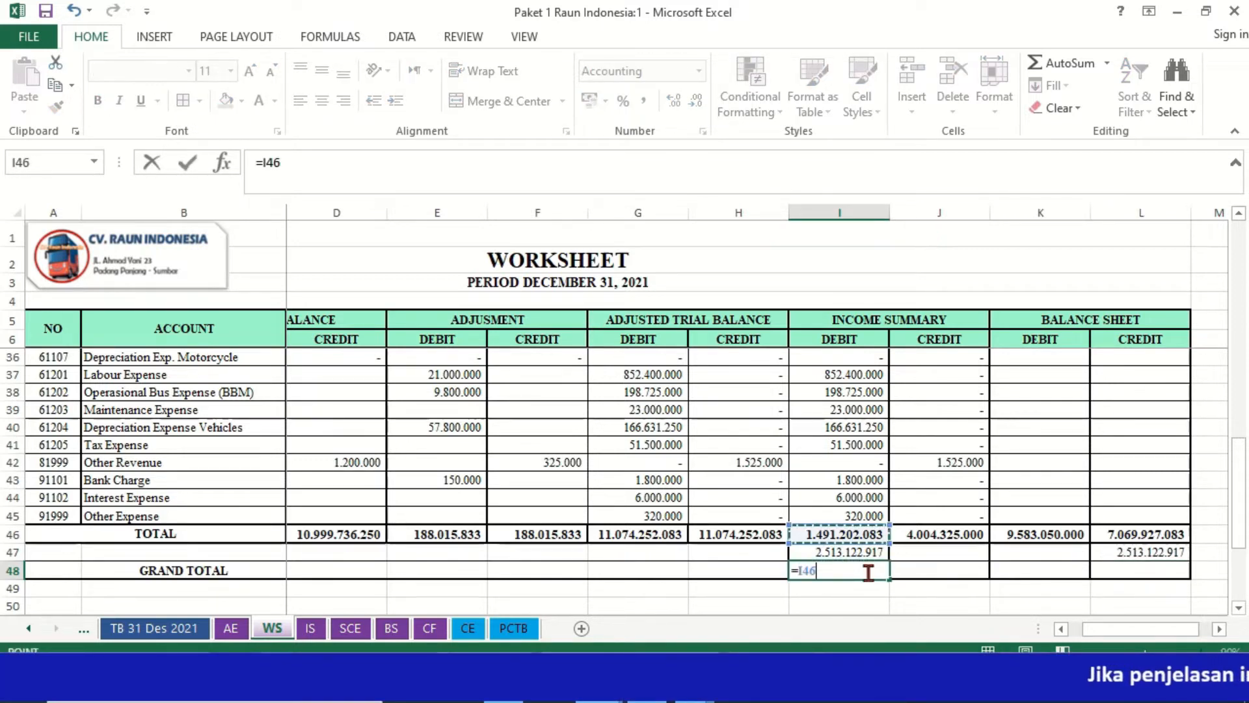
pyautogui.write('+')
pyautogui.press('Up')
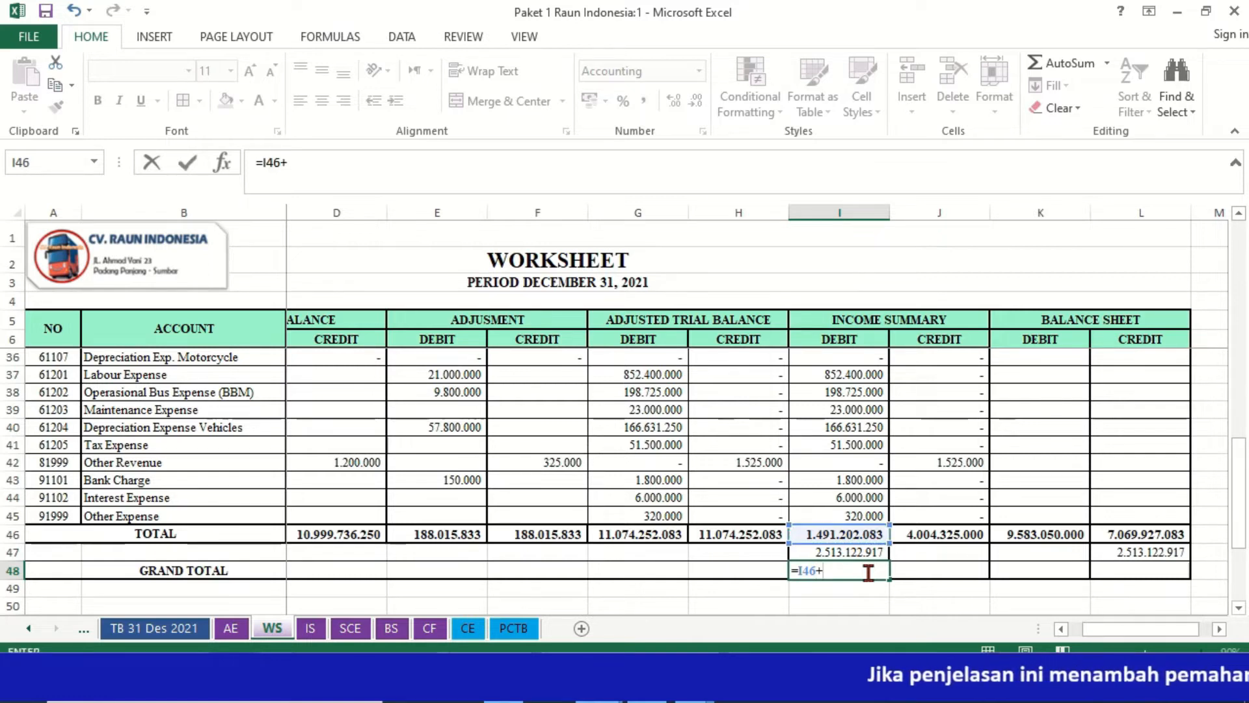
pyautogui.press('Return')
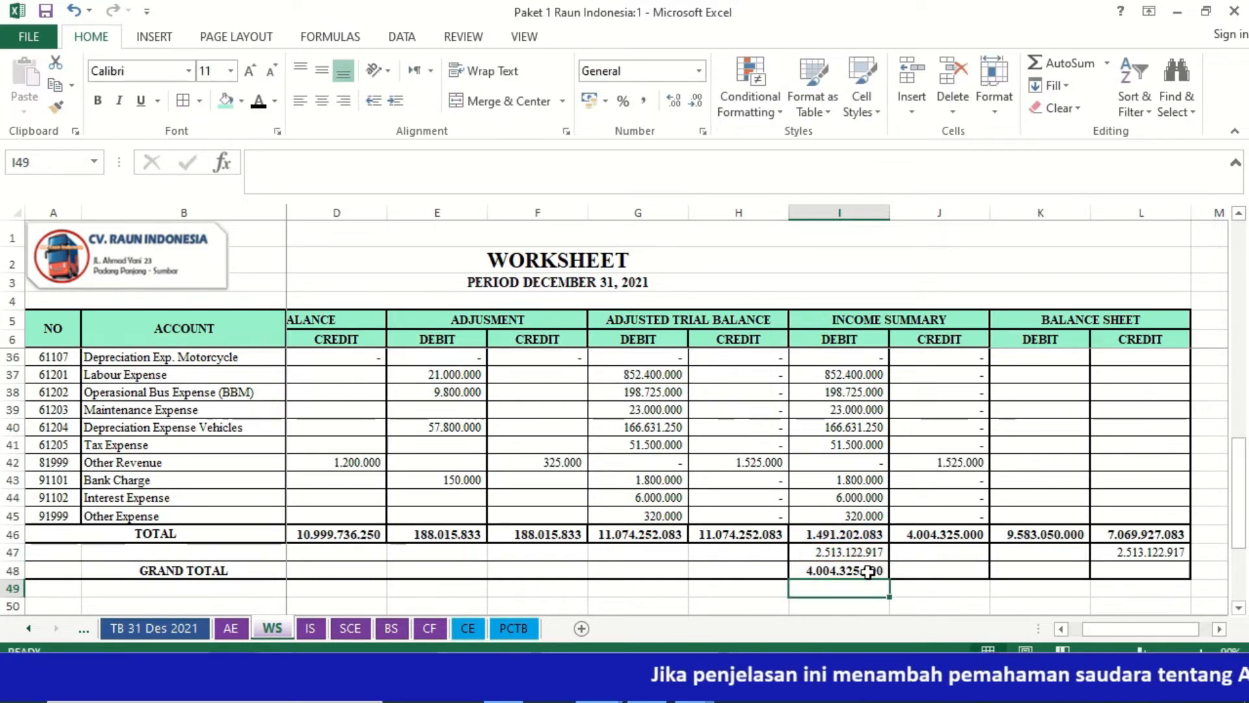
# - Copy the grand total formula from I48 across the remaining income summary and balance sheet columns through L48
pyautogui.click(868, 571)
pyautogui.hotkey('ctrl', 'c')
pyautogui.hotkey('shift', 'Right')
pyautogui.hotkey('shift', 'Right')
pyautogui.hotkey('shift', 'Right')
pyautogui.hotkey('ctrl', 'v')
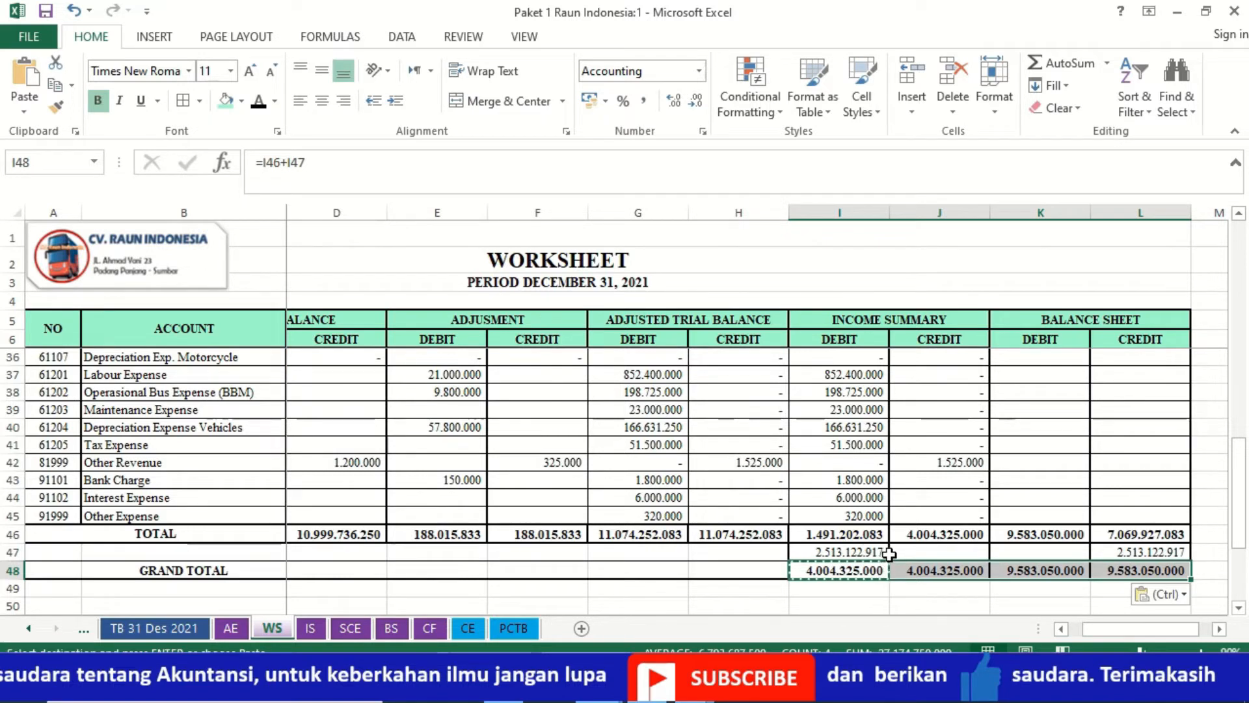
# - Apply the black font colour to the hidden NETT EARNING label in B47
pyautogui.click(246, 555)
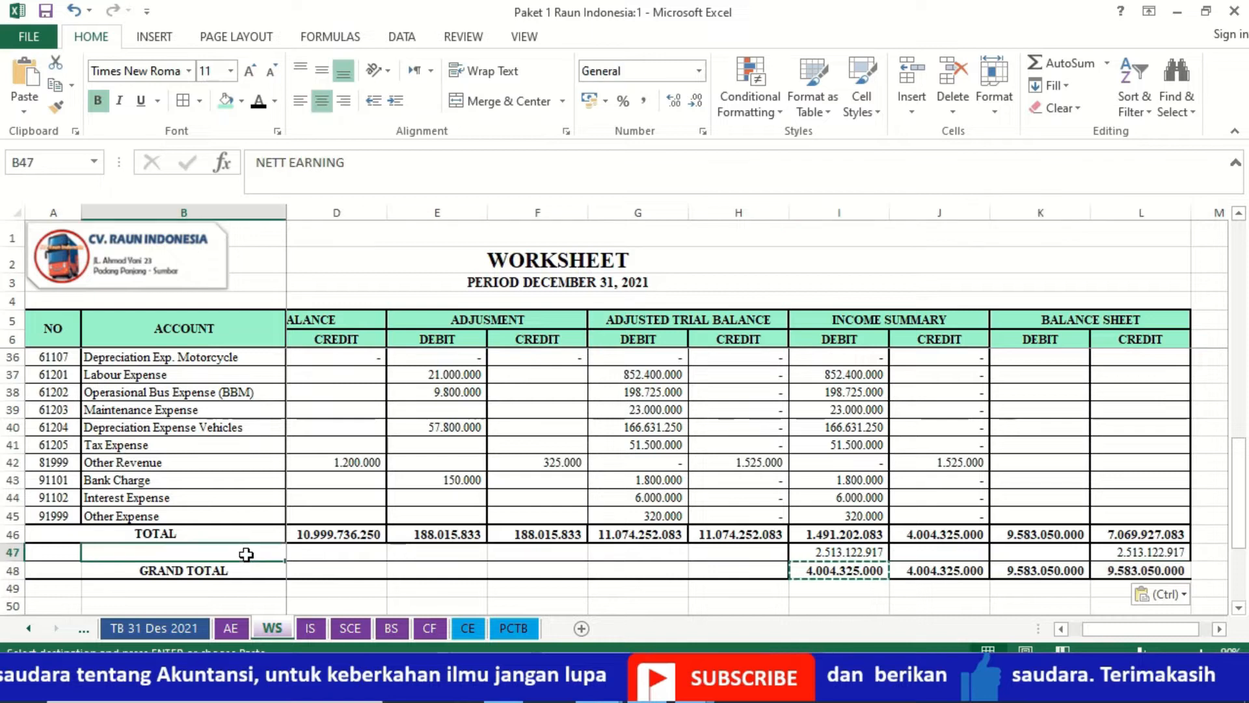
pyautogui.click(259, 102)
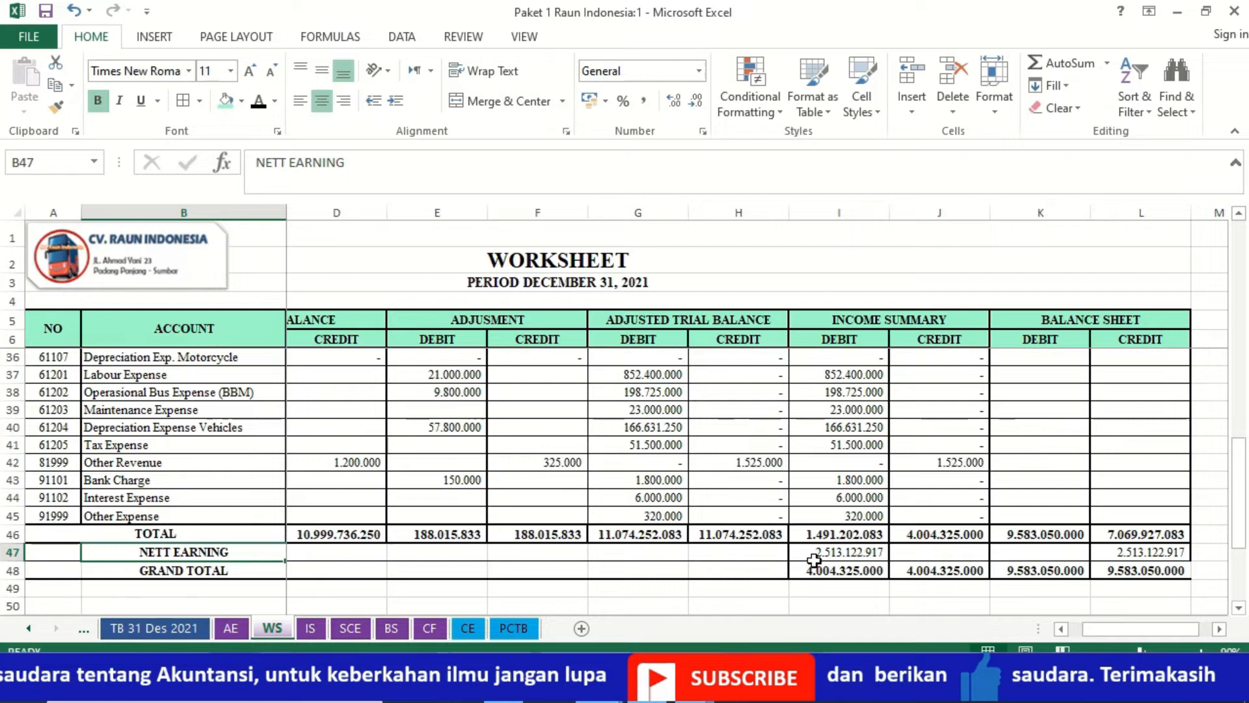
# - Review the Income Summary and Balance Sheet entries across the worksheet's account rows
pyautogui.click(870, 466)
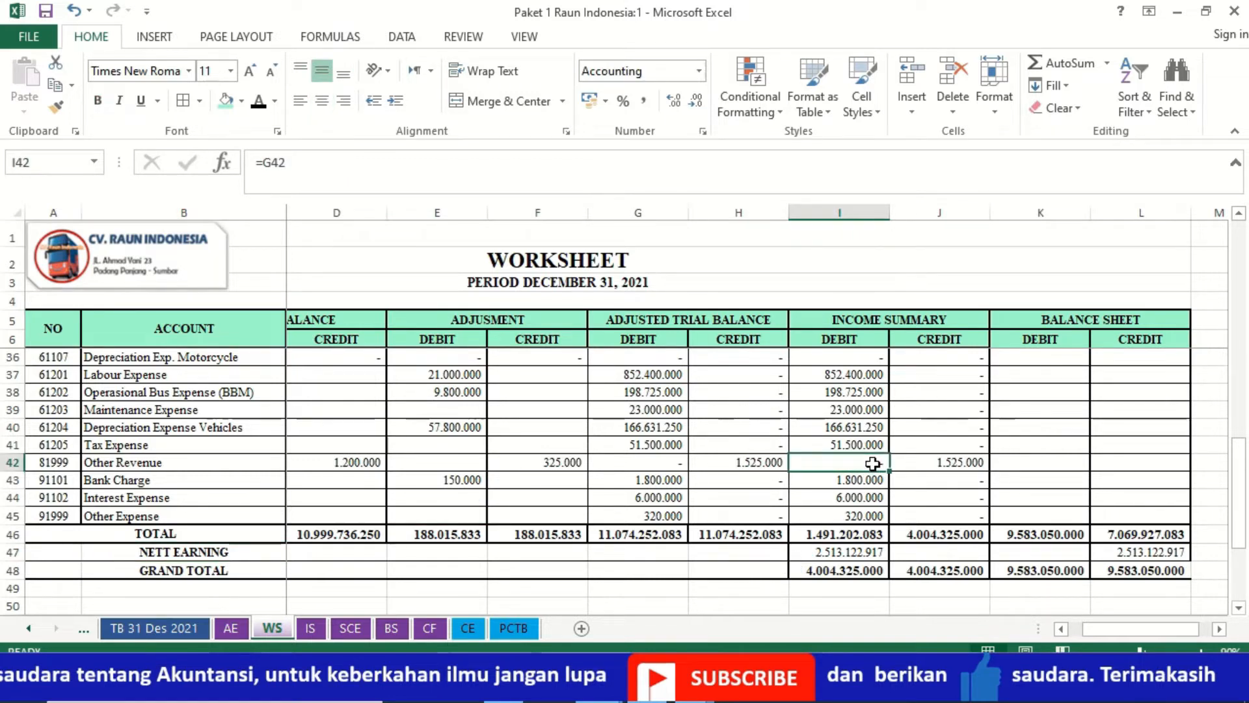
pyautogui.press('Up')
pyautogui.press('Up')
pyautogui.press('Up')
pyautogui.press('Up')
pyautogui.press('Up')
pyautogui.press('Up')
pyautogui.press('Up')
pyautogui.press('Up')
pyautogui.press('Up')
pyautogui.press('Up')
pyautogui.press('Up')
pyautogui.press('Up')
pyautogui.press('Up')
pyautogui.press('Up')
pyautogui.press('Up')
pyautogui.press('Up')
pyautogui.press('Up')
pyautogui.press('Up')
pyautogui.press('Up')
pyautogui.press('Up')
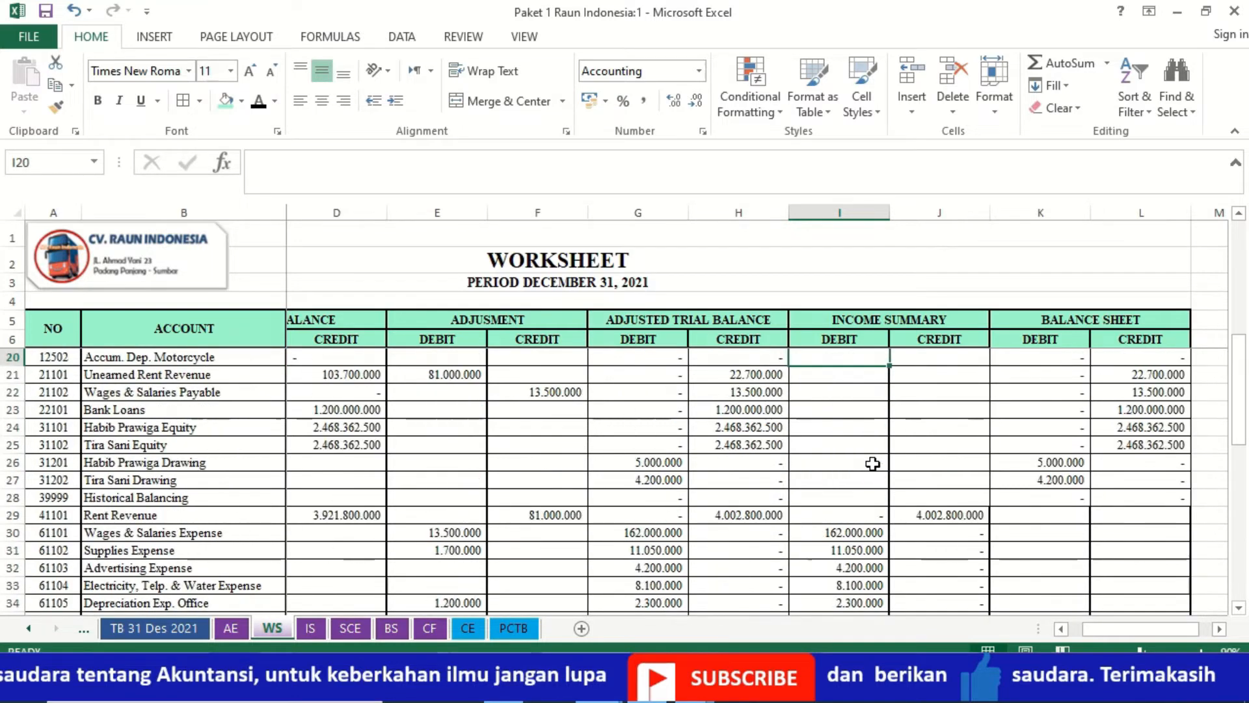
pyautogui.hotkey('ctrl', 'Home')
pyautogui.press('Down')
pyautogui.press('Down')
pyautogui.press('Down')
pyautogui.press('Down')
pyautogui.press('Down')
pyautogui.press('Down')
pyautogui.press('Down')
pyautogui.press('Down')
pyautogui.press('Down')
pyautogui.press('Down')
pyautogui.press('Down')
pyautogui.press('Down')
pyautogui.press('Down')
pyautogui.press('Down')
pyautogui.press('Down')
pyautogui.press('Down')
pyautogui.press('Down')
pyautogui.press('Down')
pyautogui.press('Down')
pyautogui.press('Down')
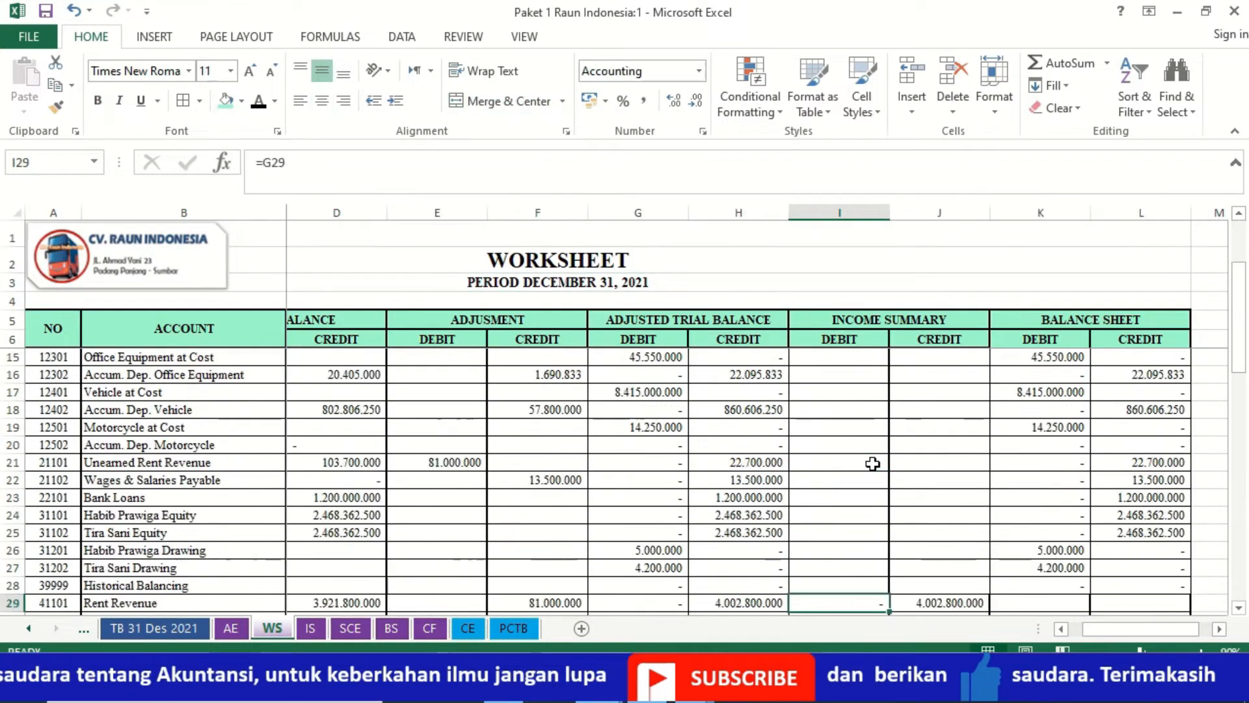
pyautogui.press('Down')
pyautogui.press('Down')
pyautogui.press('Down')
pyautogui.press('Down')
pyautogui.press('Down')
pyautogui.press('Down')
pyautogui.press('Down')
pyautogui.press('Down')
pyautogui.press('Down')
pyautogui.press('Down')
pyautogui.press('Down')
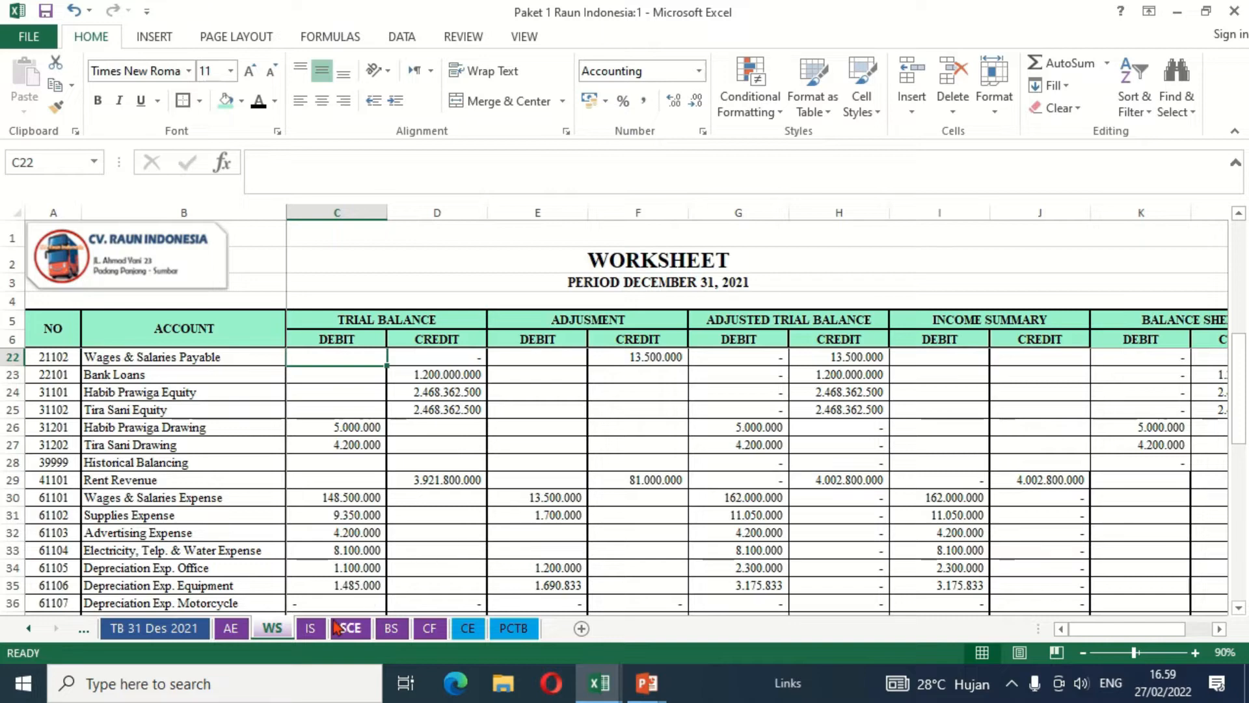
# - Check the IS sheet's income statement layout against the Rent Revenue income summary credit in WS cell J29
pyautogui.click(311, 629)
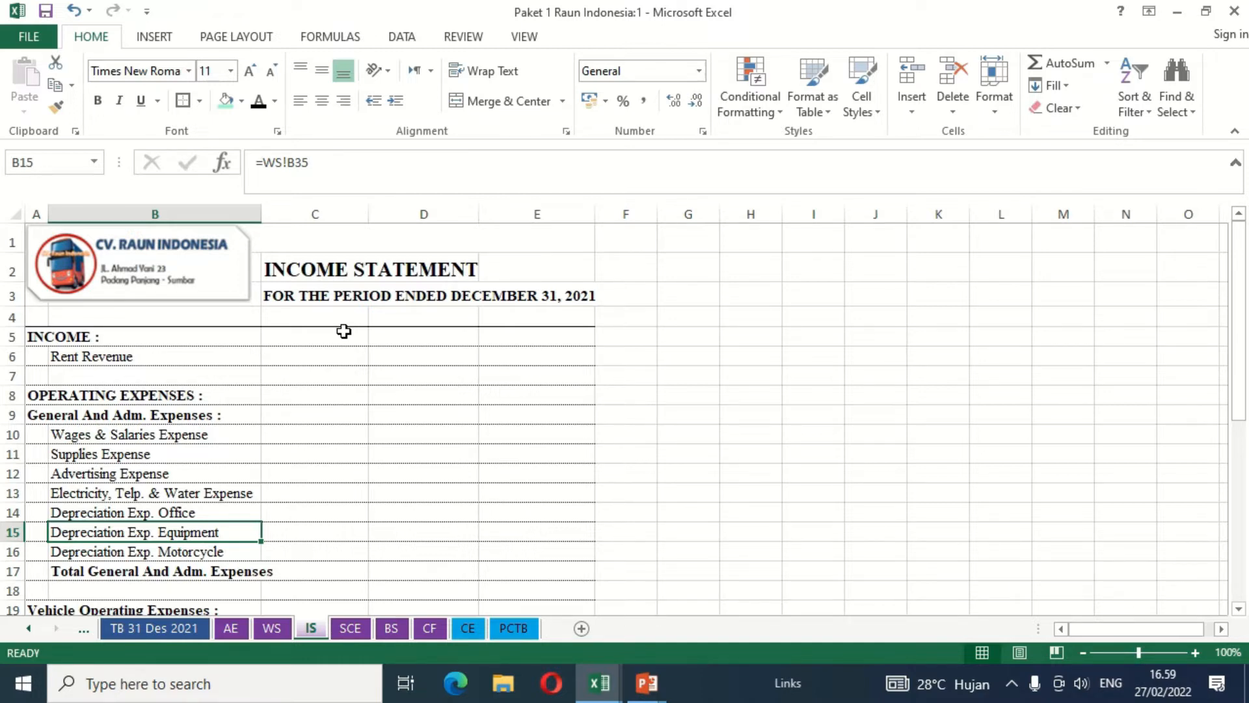
pyautogui.click(273, 628)
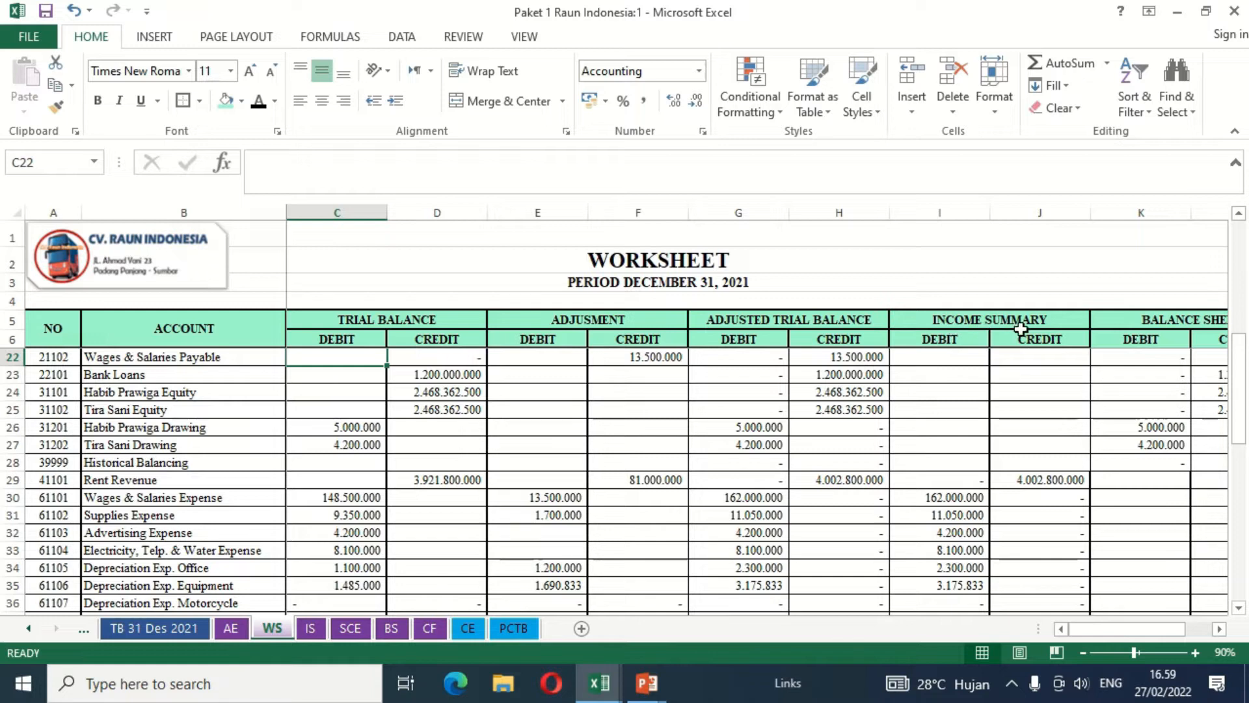
pyautogui.click(1011, 477)
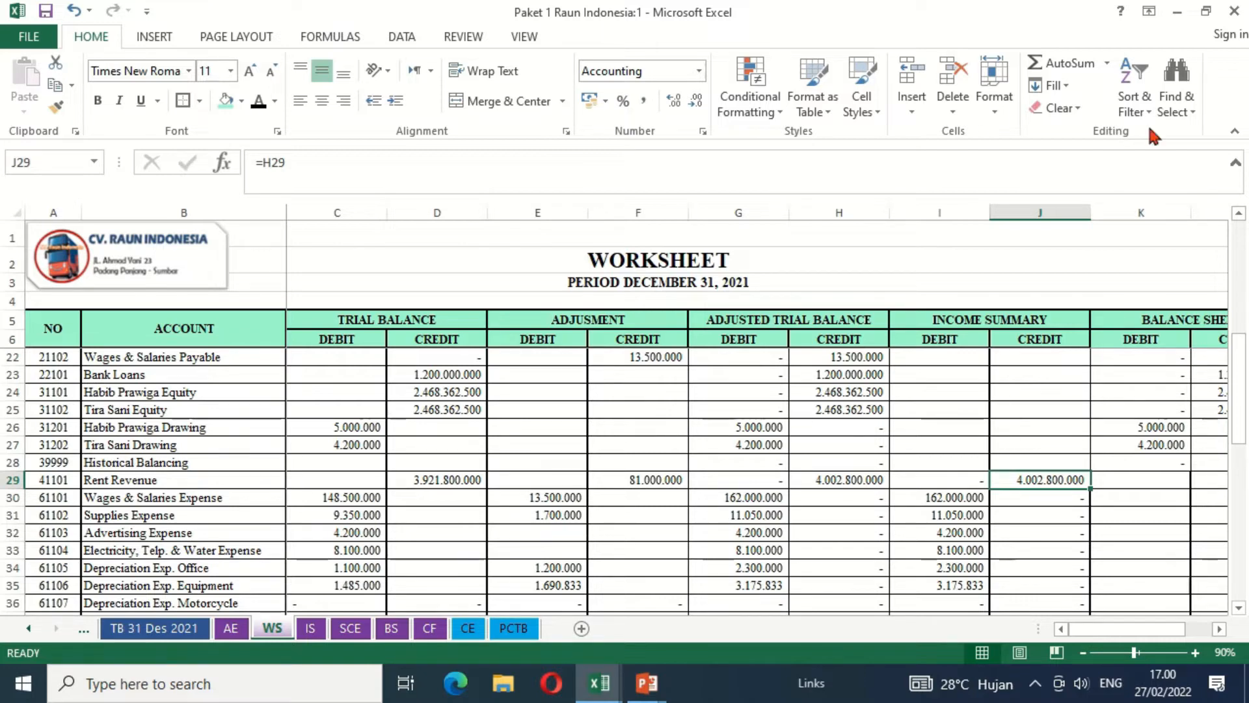
# - Show the two workbook windows side by side, with the WS sheet in window 2 and the IS sheet in window 1
pyautogui.click(1206, 12)
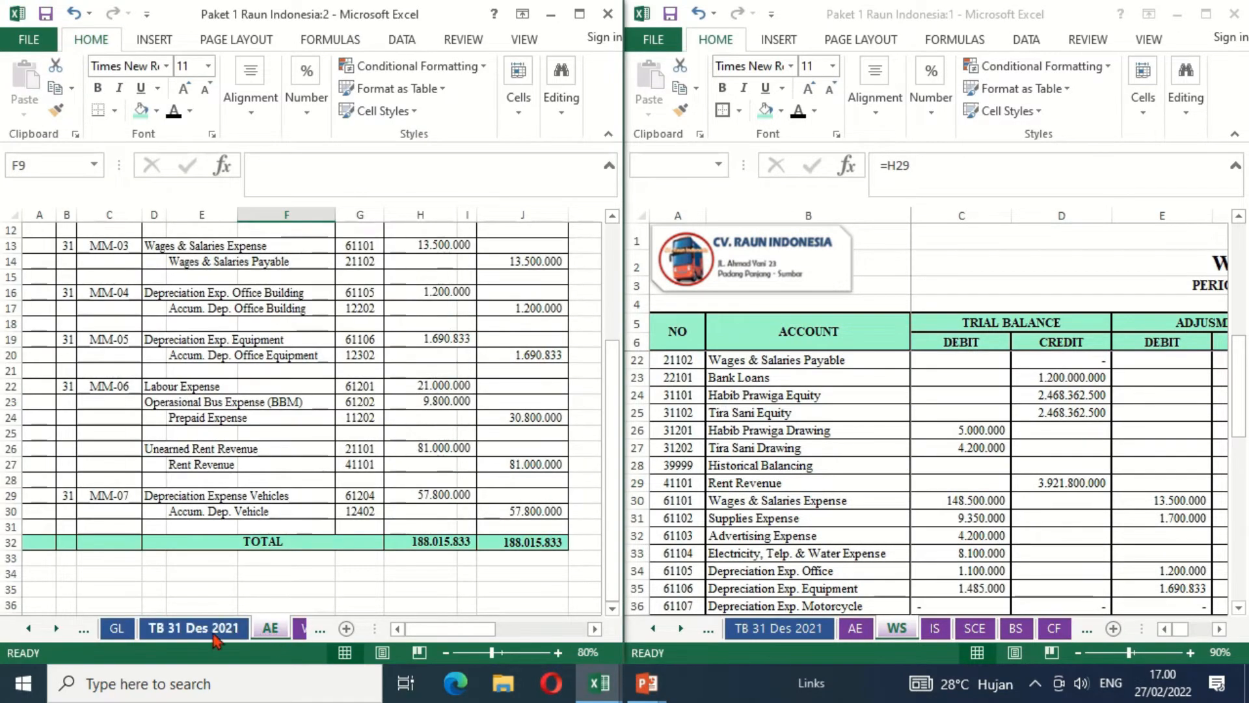
pyautogui.click(57, 628)
pyautogui.click(57, 628)
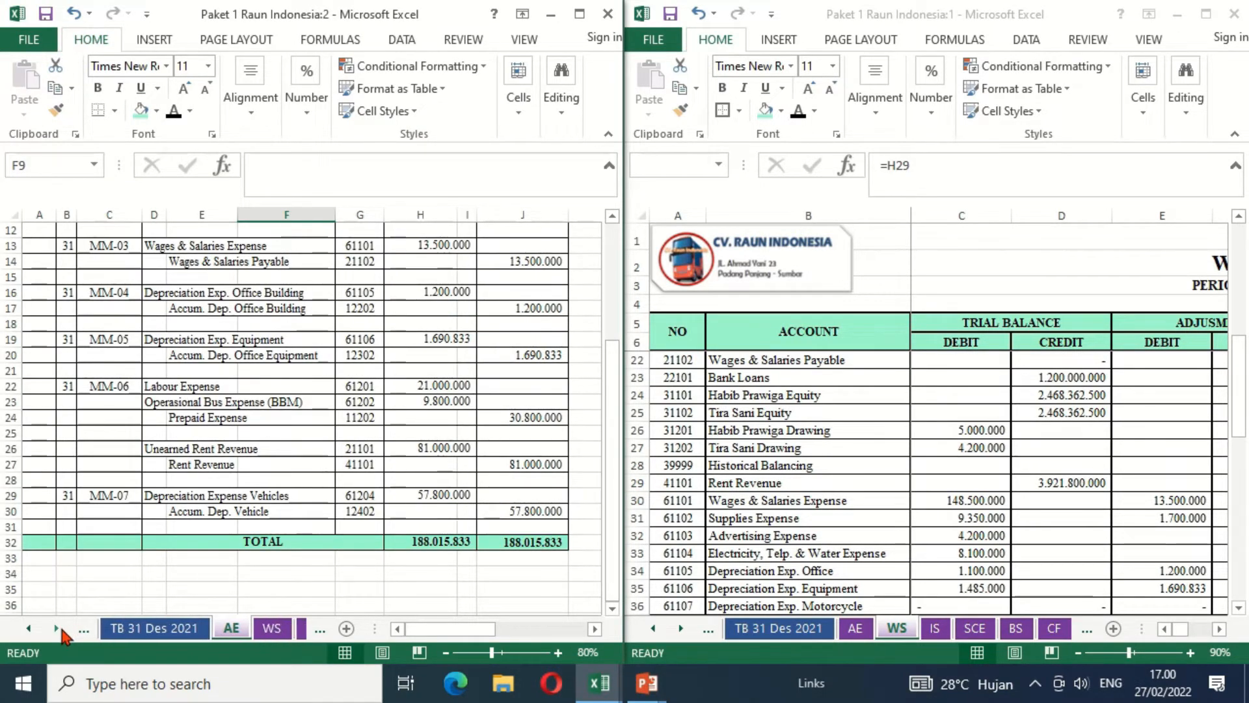
pyautogui.click(270, 628)
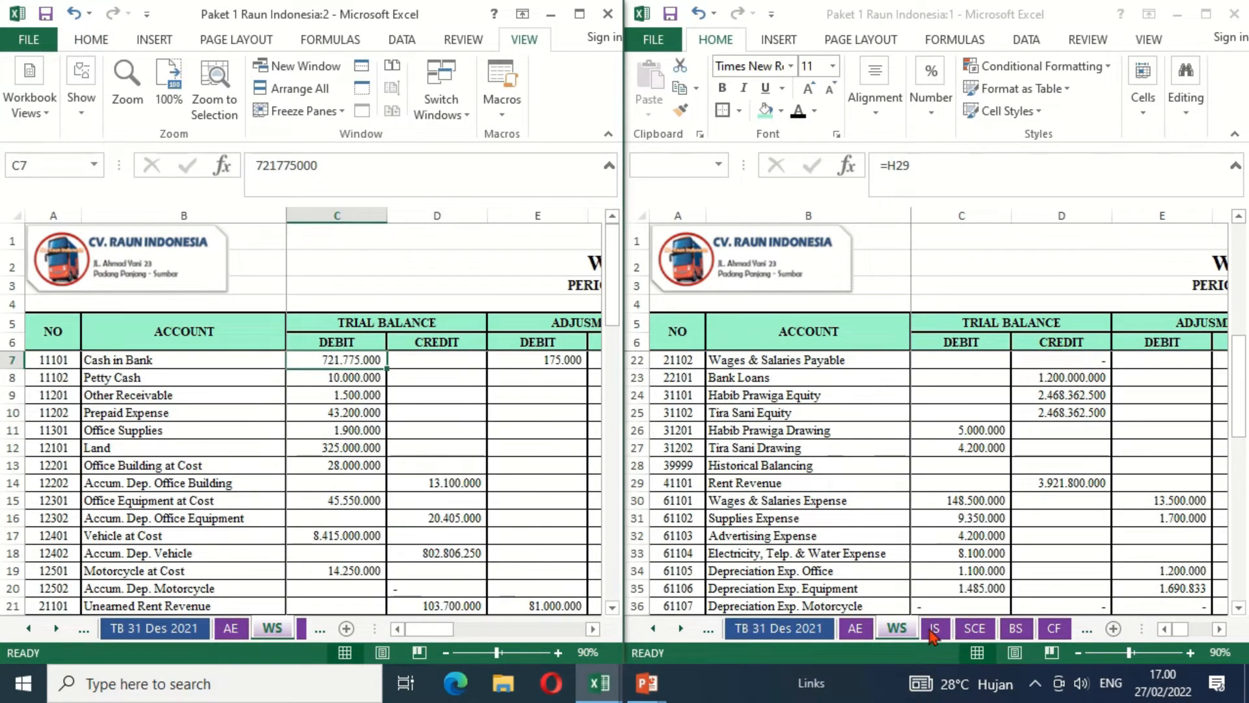
pyautogui.click(934, 629)
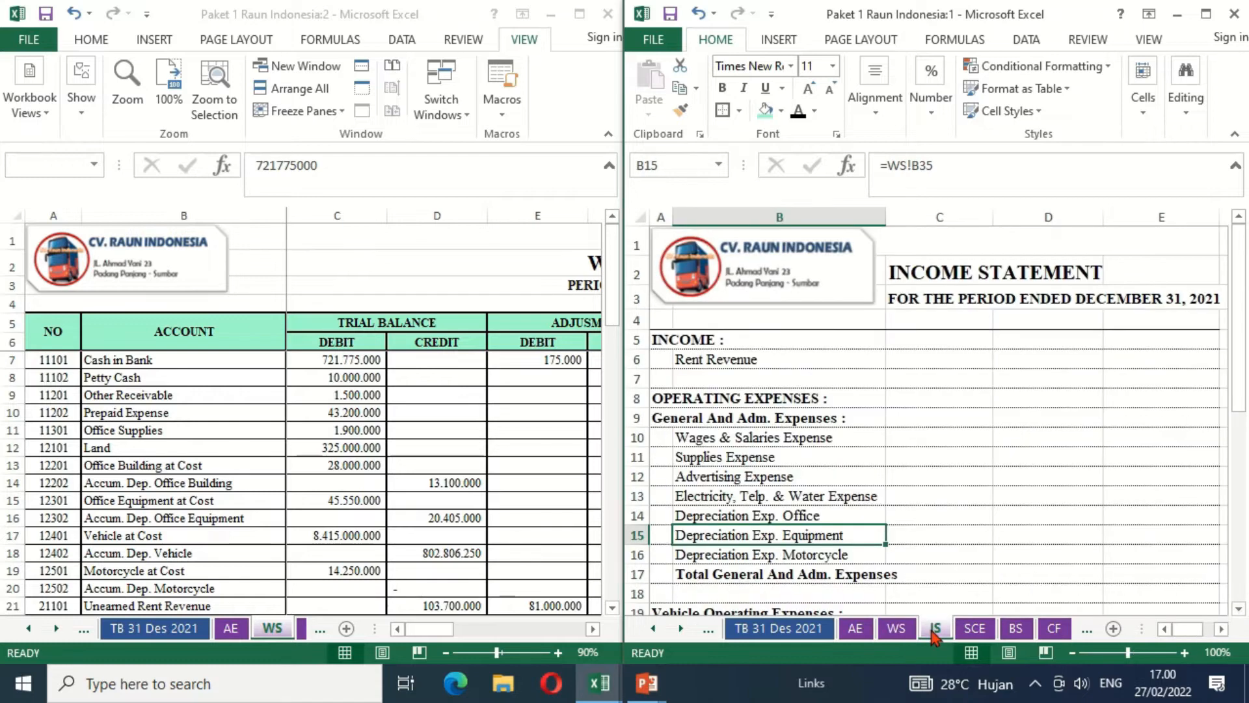
# - Reduce the income statement's zoom to 90% and examine its income and operating expense rows
pyautogui.click(937, 374)
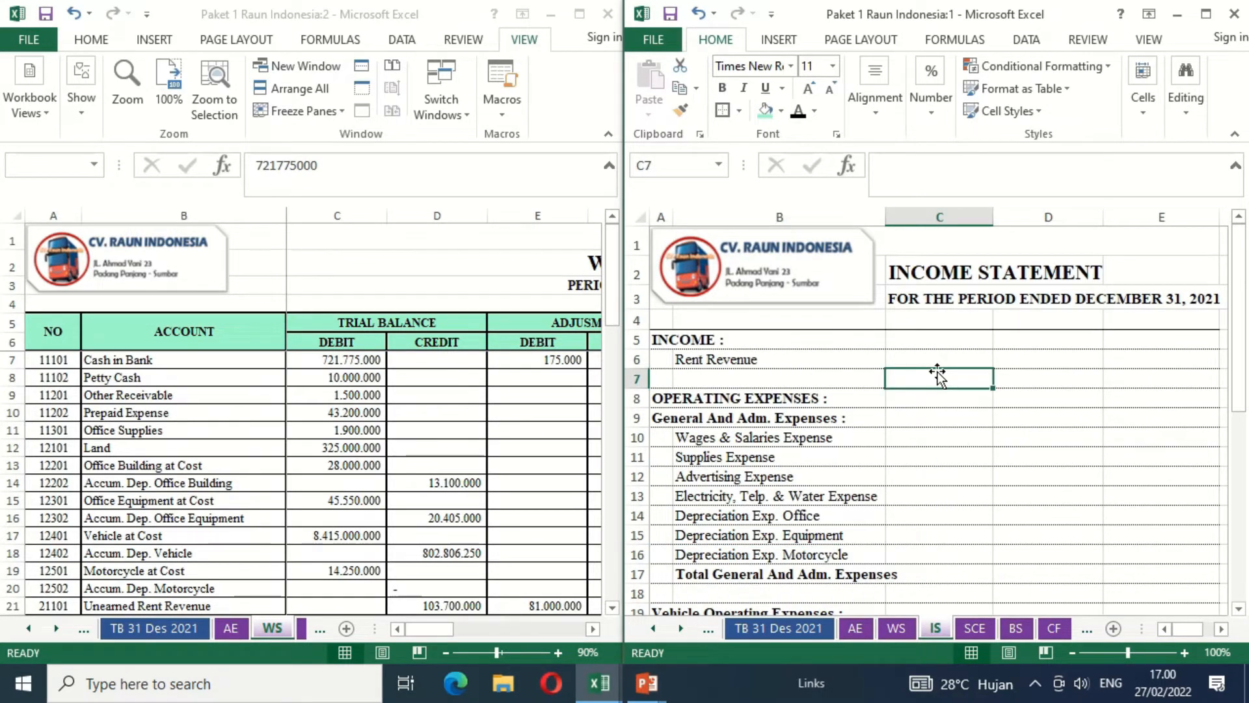
pyautogui.click(1073, 654)
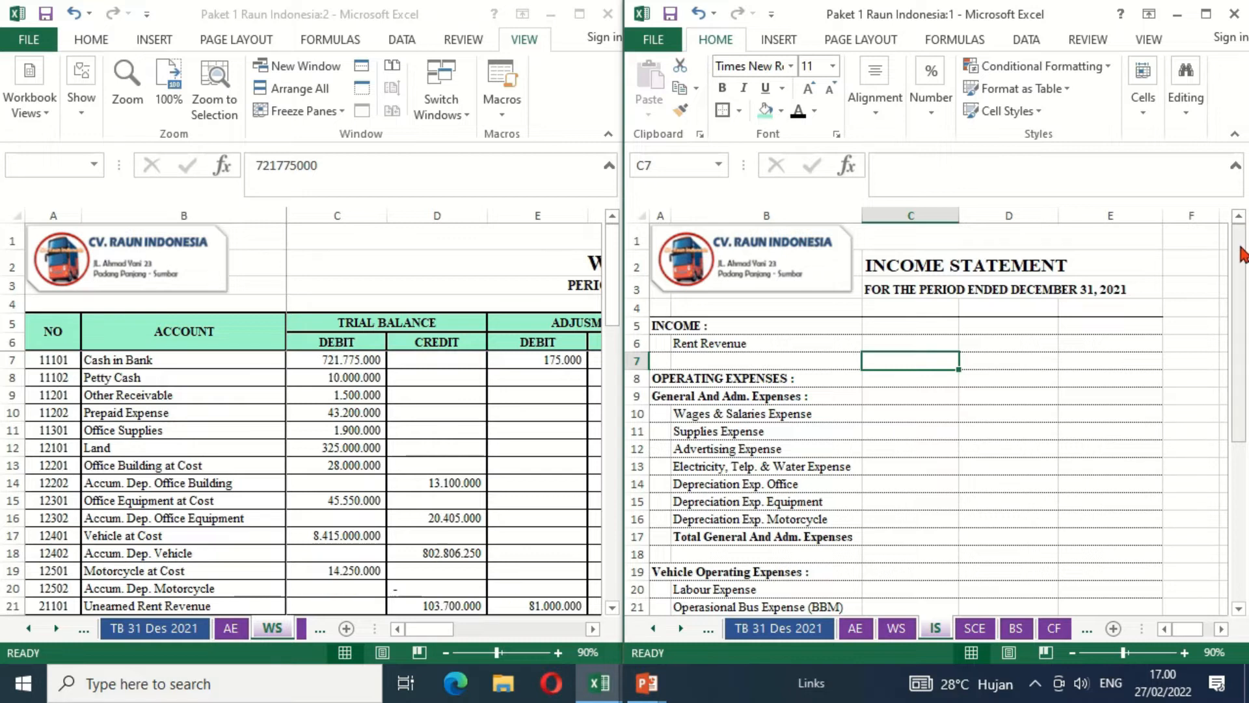
pyautogui.moveTo(1247, 253); pyautogui.dragTo(1246, 287)
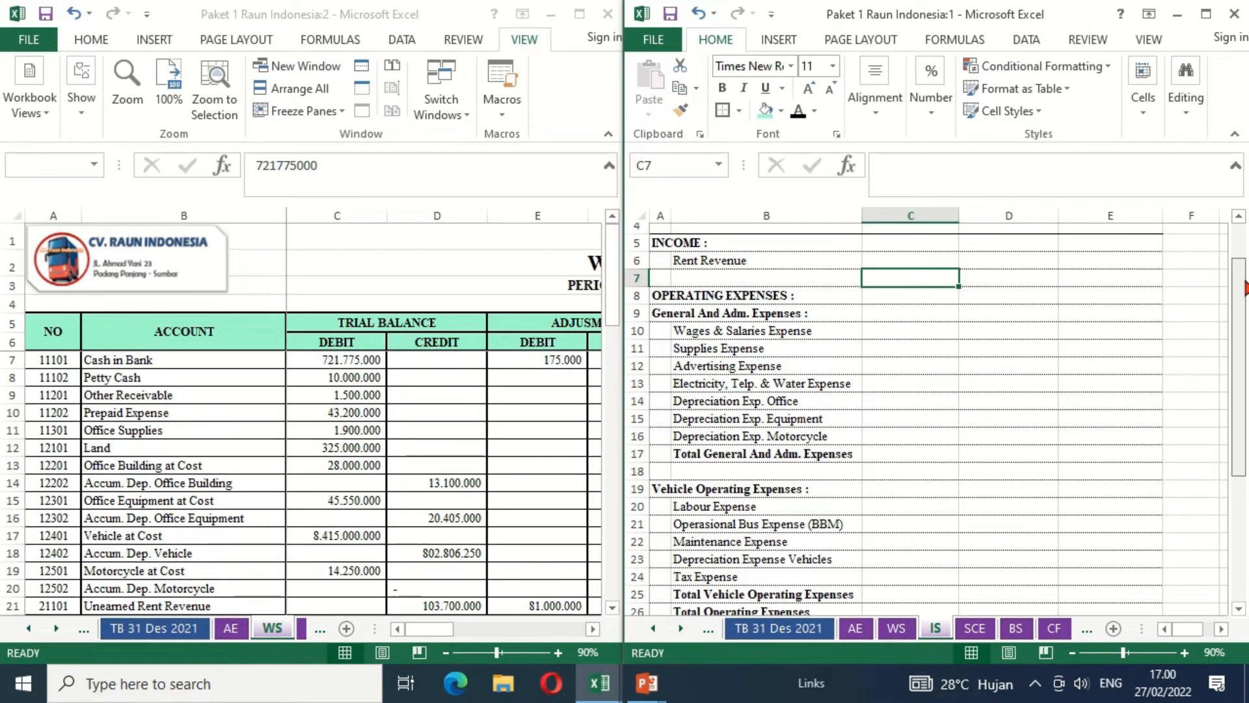
pyautogui.moveTo(1246, 288); pyautogui.dragTo(1246, 287)
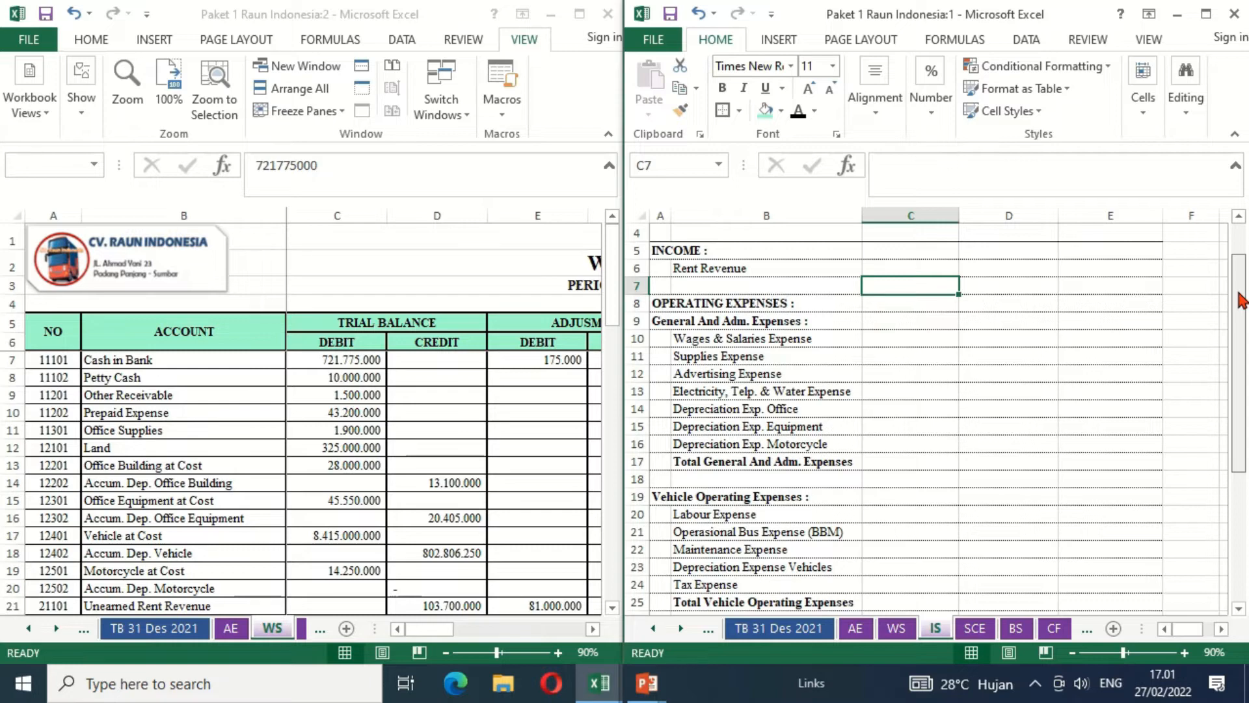
pyautogui.moveTo(1243, 300); pyautogui.dragTo(1244, 270)
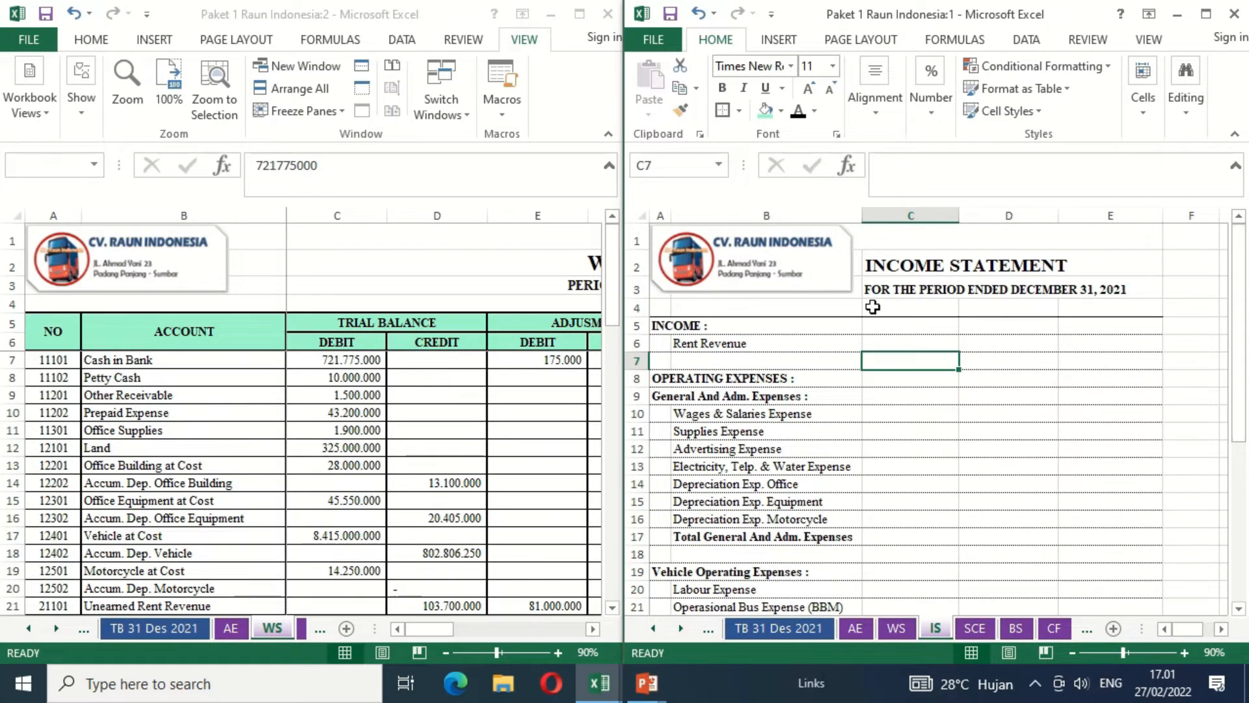
# - Link the income statement's Rent Revenue amount in E6 to the worksheet's income summary credit with =WS!J29
pyautogui.click(594, 629)
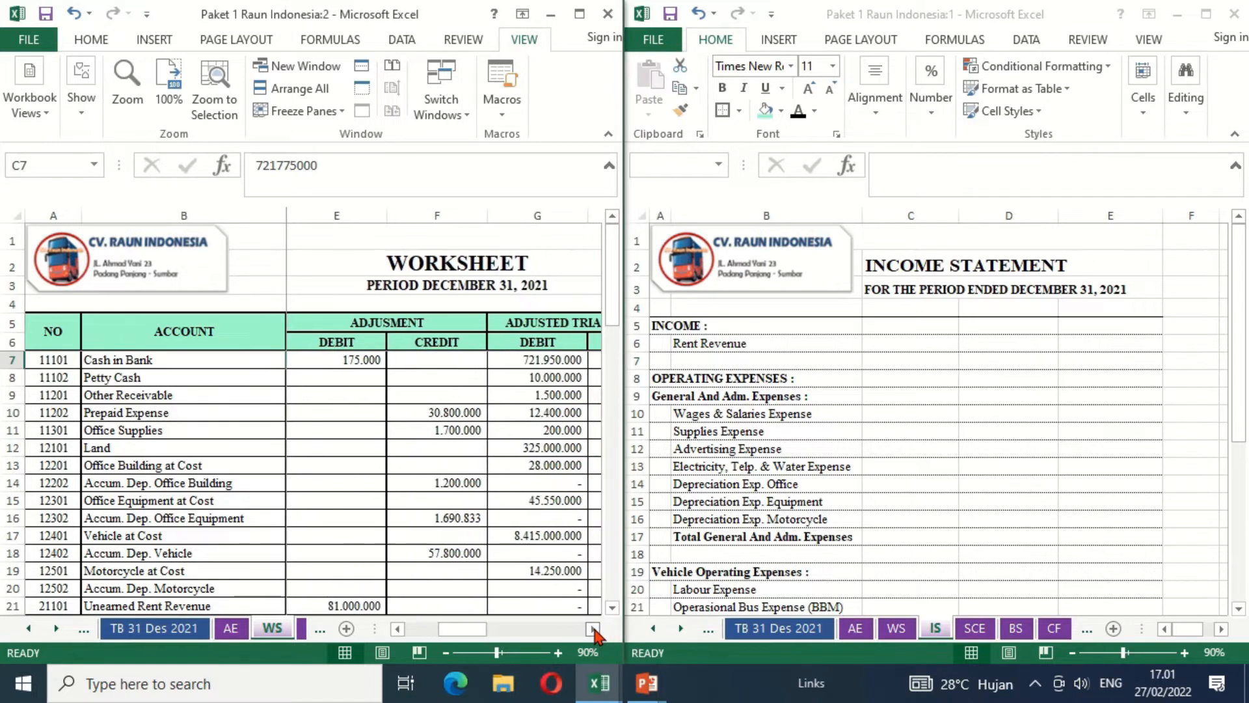
pyautogui.click(594, 629)
pyautogui.click(594, 629)
pyautogui.click(594, 629)
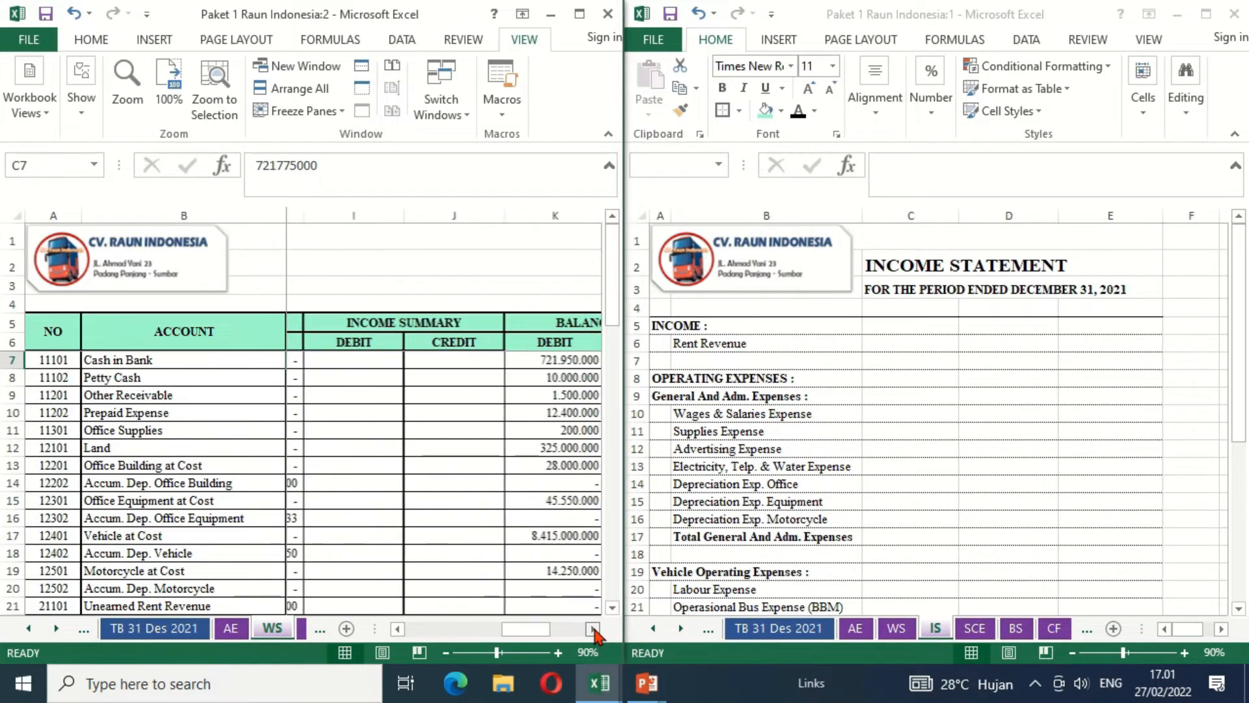
pyautogui.click(612, 608)
pyautogui.click(612, 608)
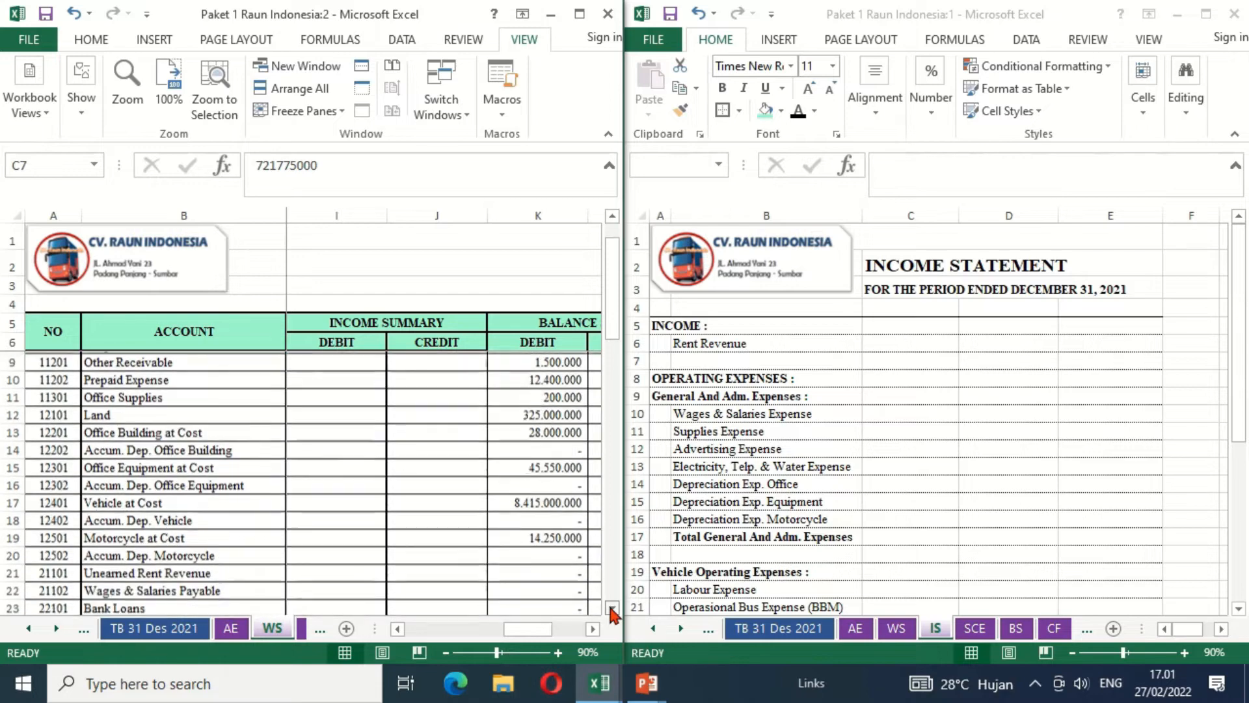
pyautogui.click(612, 608)
pyautogui.click(612, 608)
pyautogui.click(611, 608)
pyautogui.click(611, 608)
pyautogui.click(611, 608)
pyautogui.click(611, 608)
pyautogui.click(611, 609)
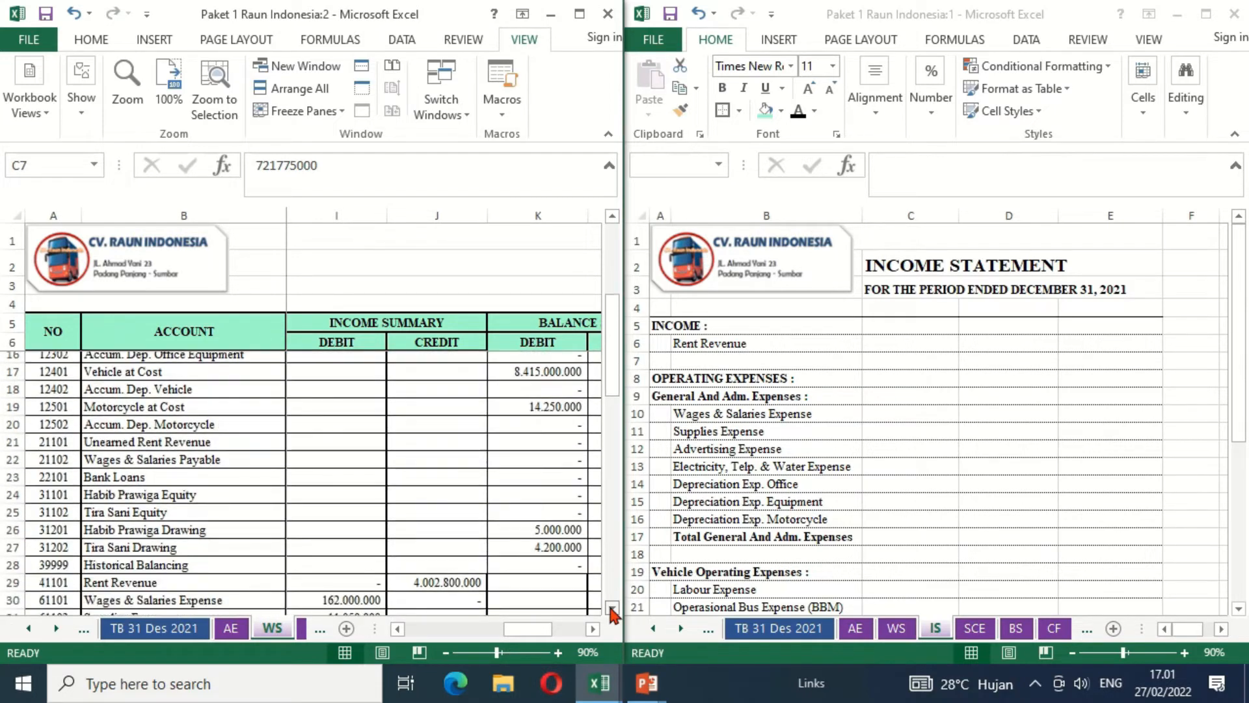
pyautogui.click(612, 608)
pyautogui.click(612, 608)
pyautogui.click(612, 609)
pyautogui.click(611, 608)
pyautogui.click(612, 608)
pyautogui.click(612, 608)
pyautogui.click(612, 608)
pyautogui.click(611, 608)
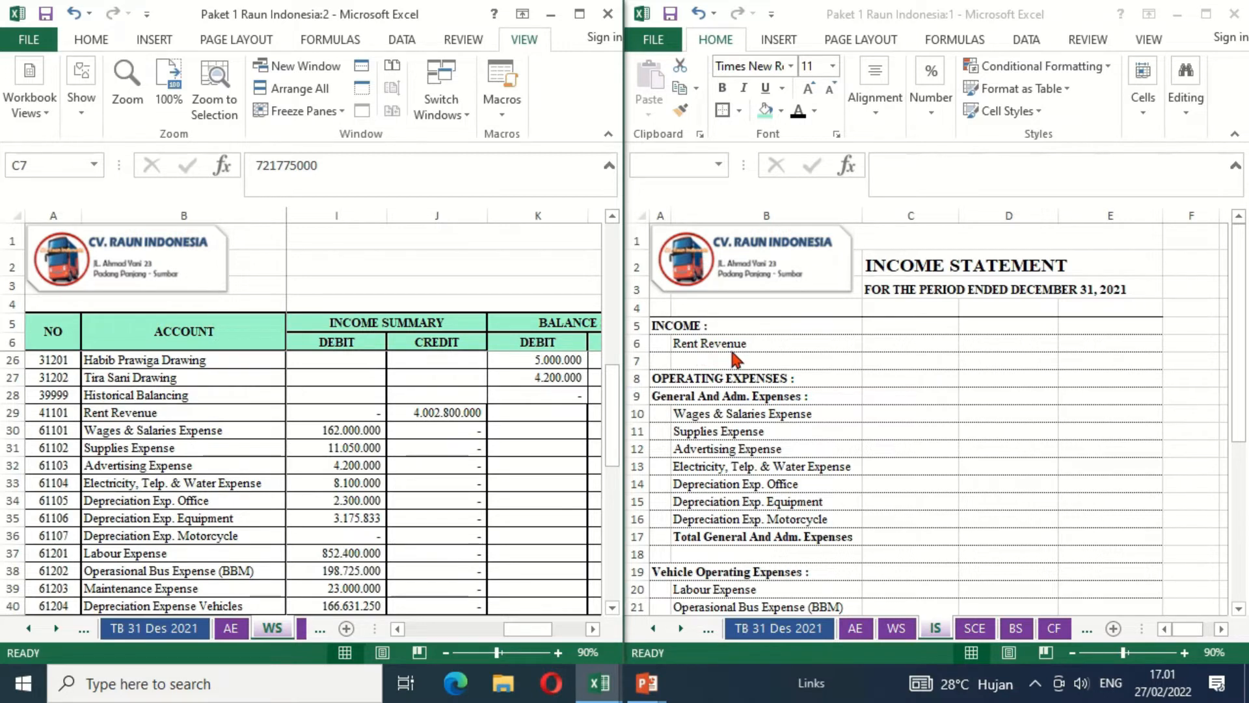
pyautogui.click(1104, 345)
pyautogui.write('=')
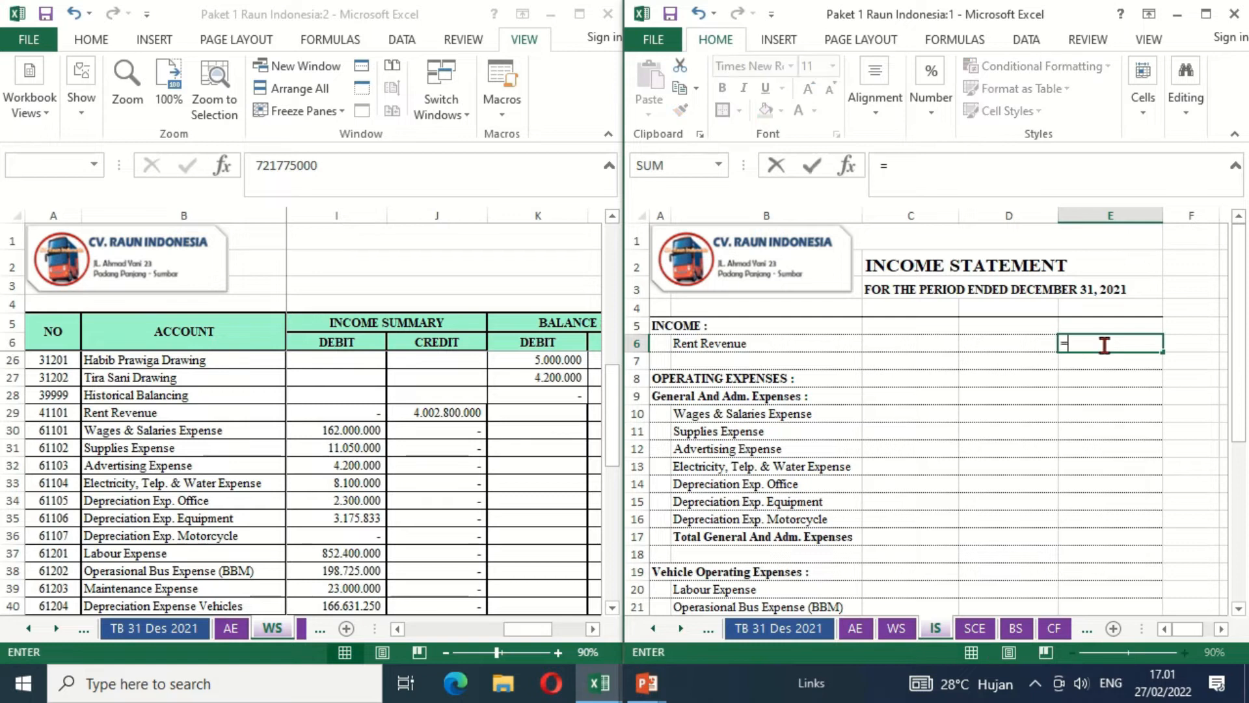
pyautogui.click(447, 413)
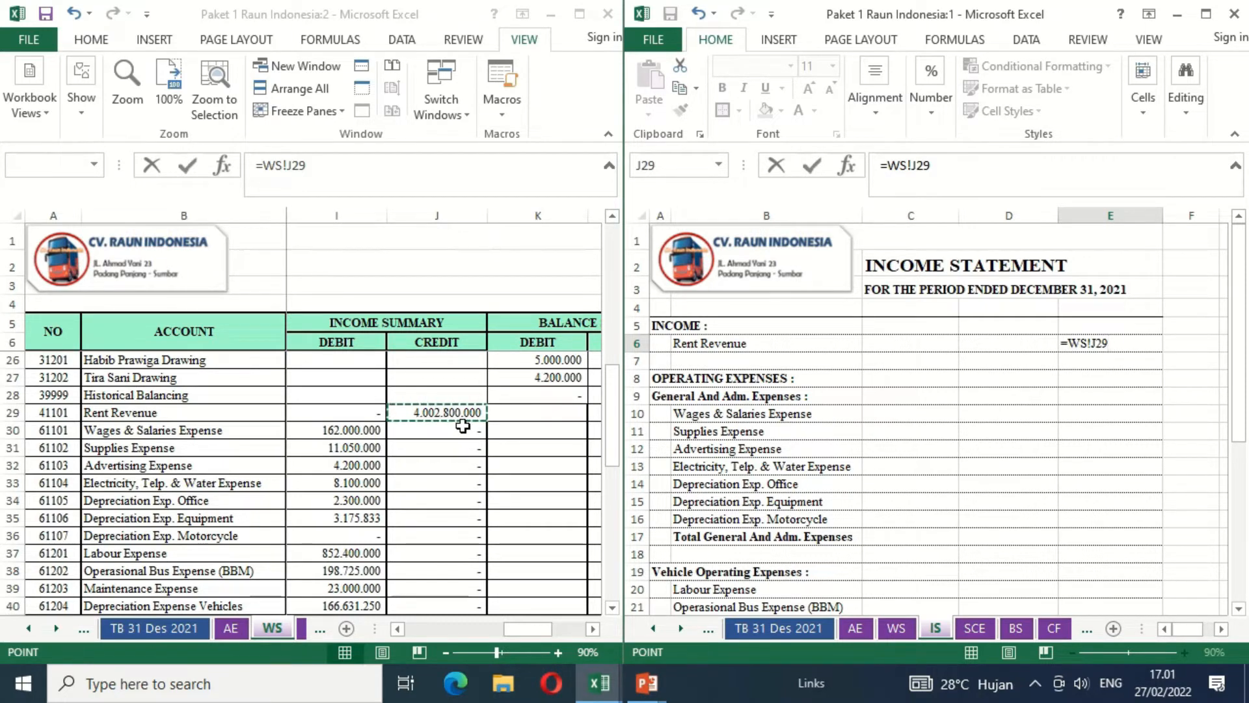
pyautogui.press('Return')
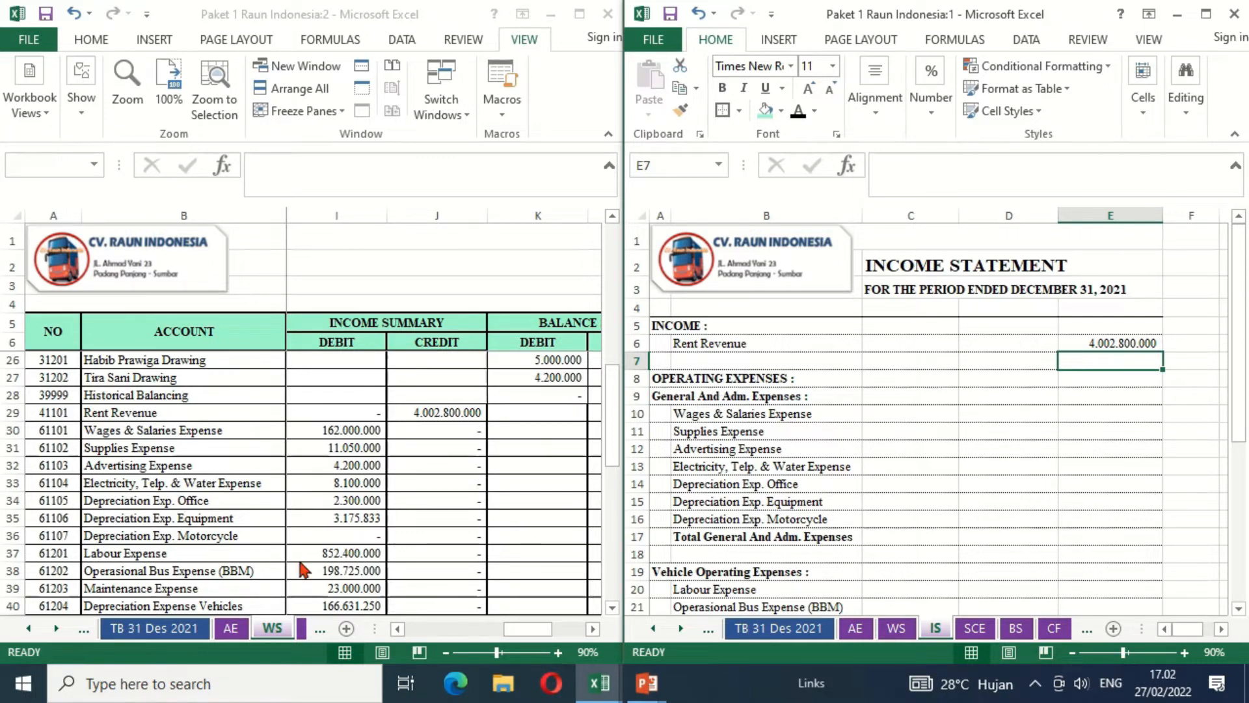
# - Delete the Depreciation Exp. Motorcycle row, row 16, from the income statement
pyautogui.click(612, 611)
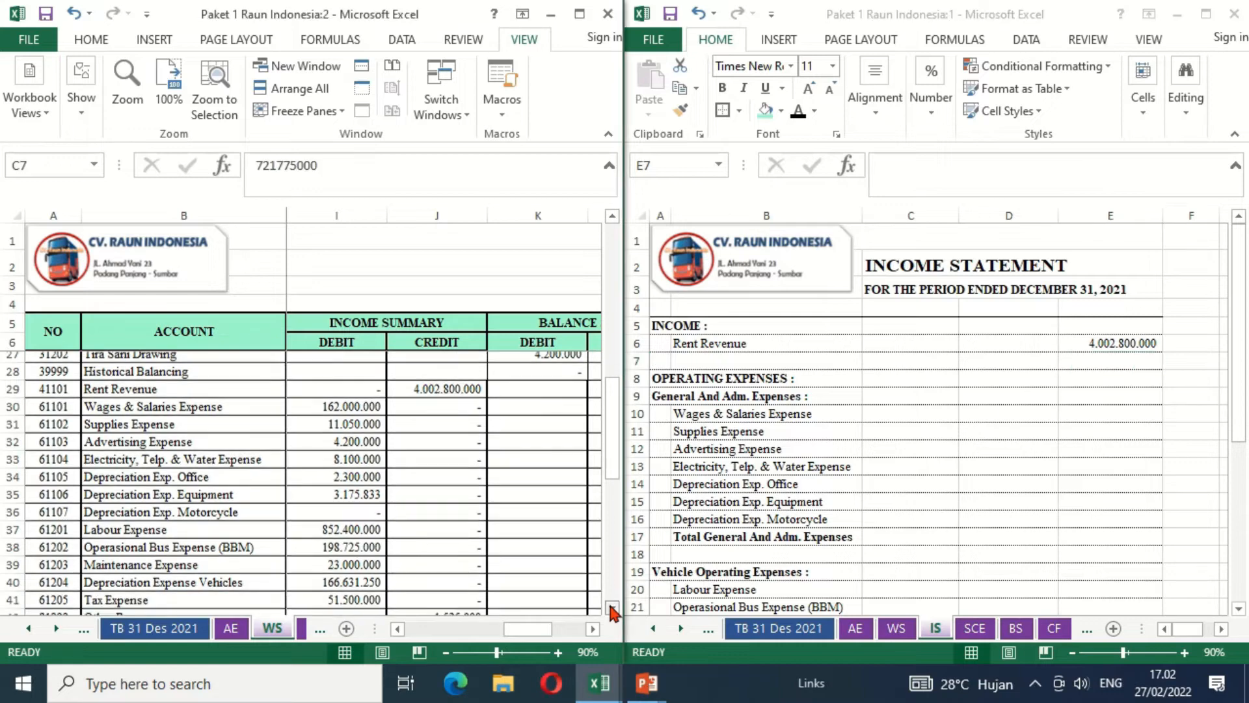
pyautogui.click(612, 611)
pyautogui.click(612, 610)
pyautogui.click(612, 610)
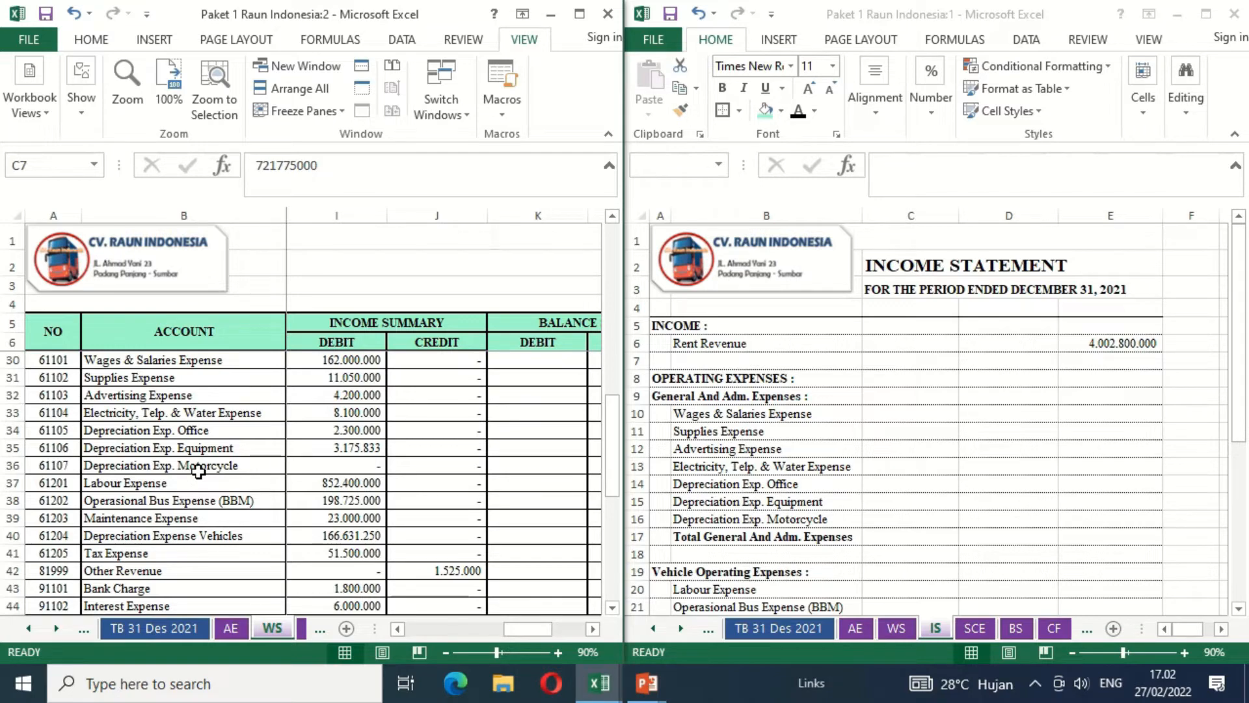
pyautogui.click(635, 519)
pyautogui.click(634, 519)
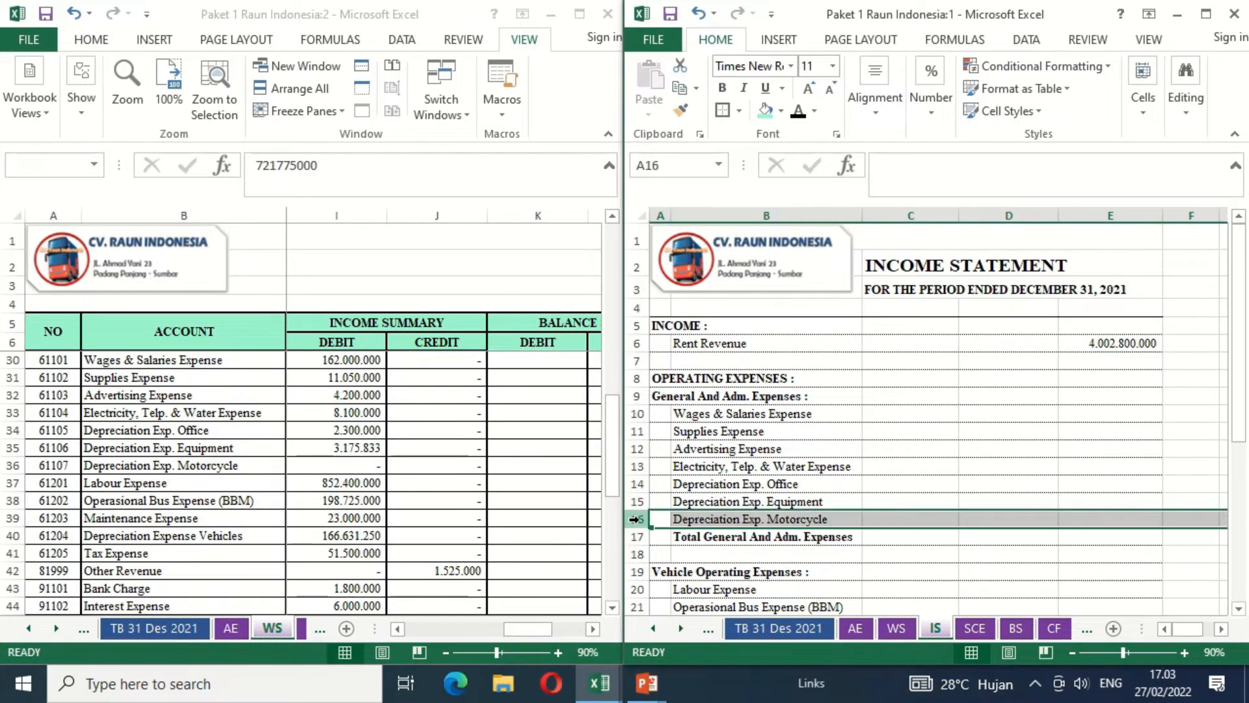
pyautogui.rightClick(634, 518)
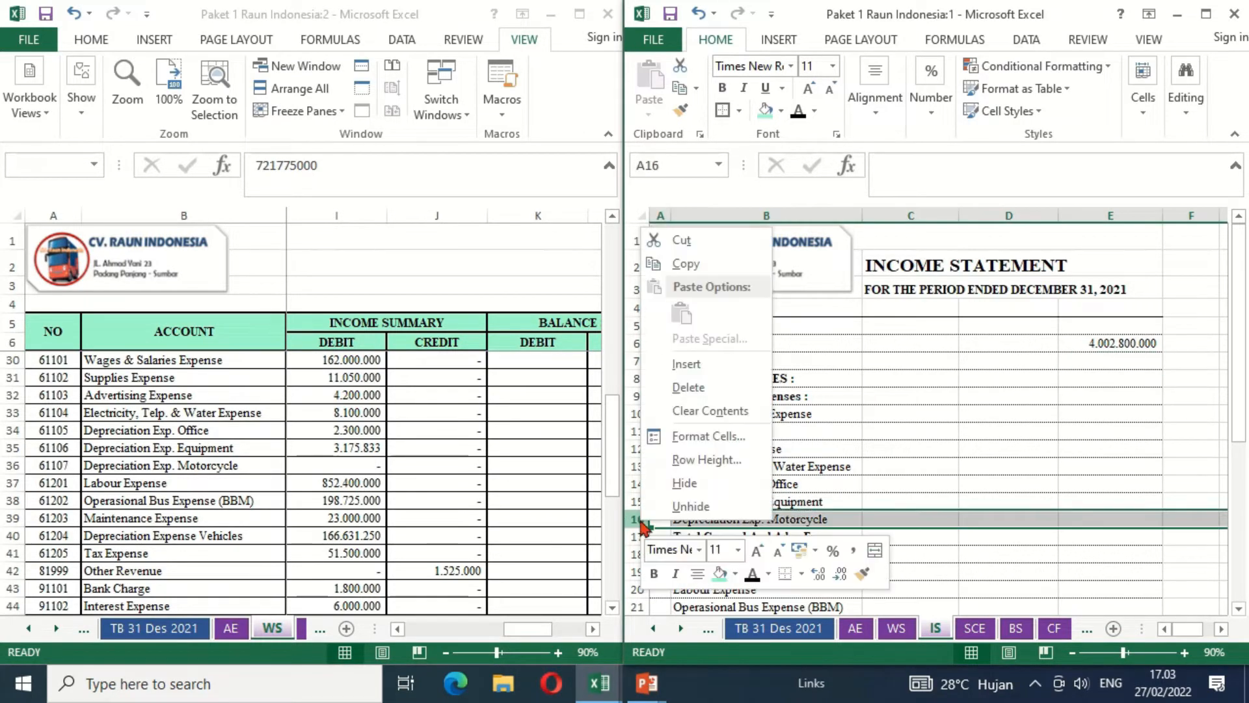
pyautogui.click(701, 392)
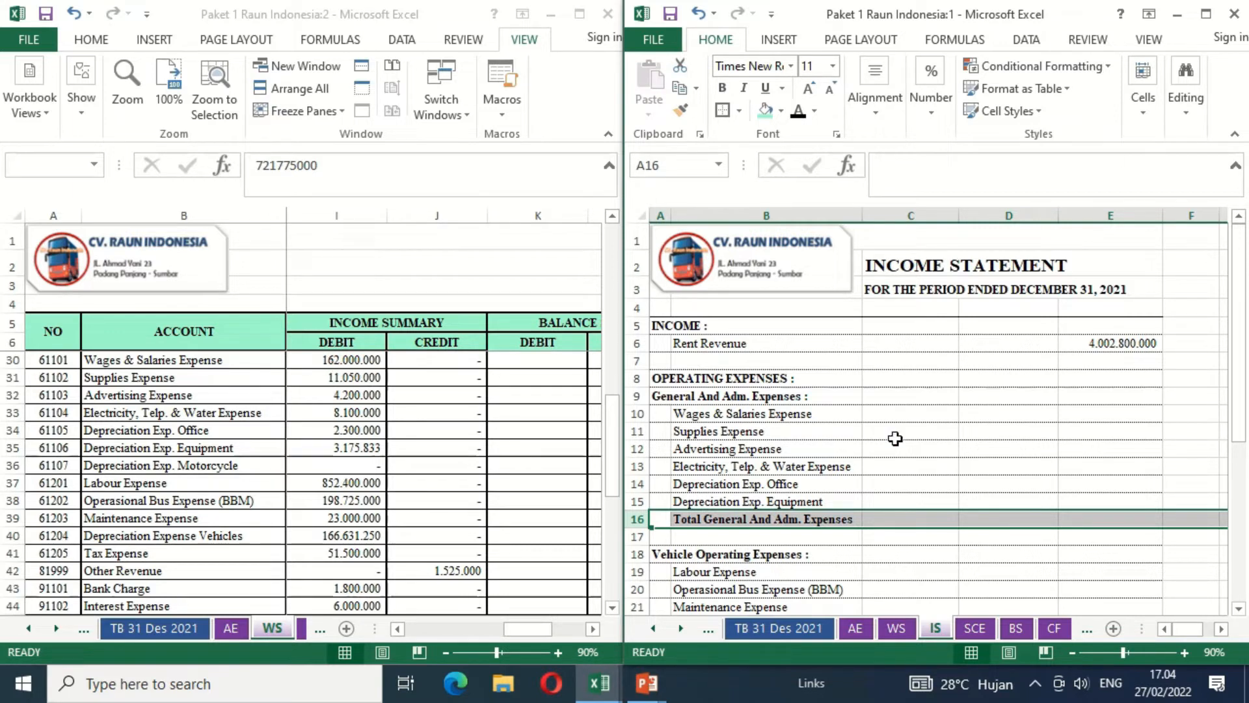
# - Link Wages & Salaries Expense in C10 of the income statement to the worksheet's income summary debit with =WS!I30
pyautogui.click(912, 414)
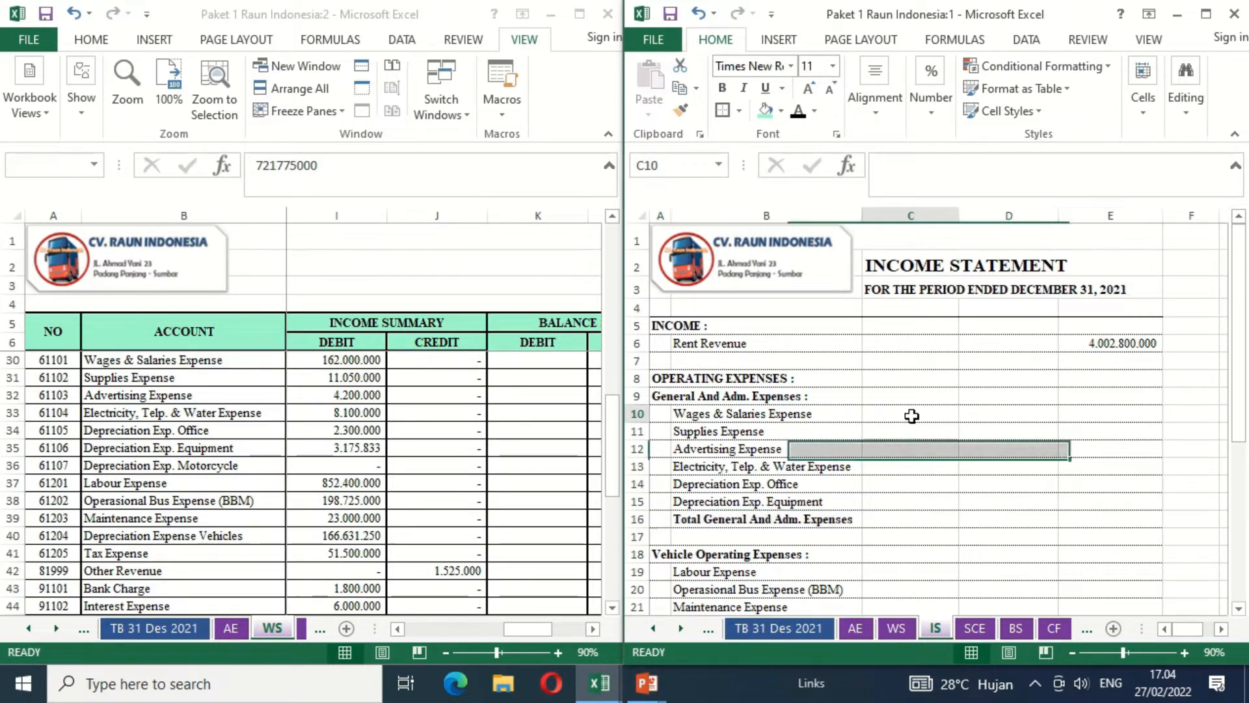
pyautogui.write('=')
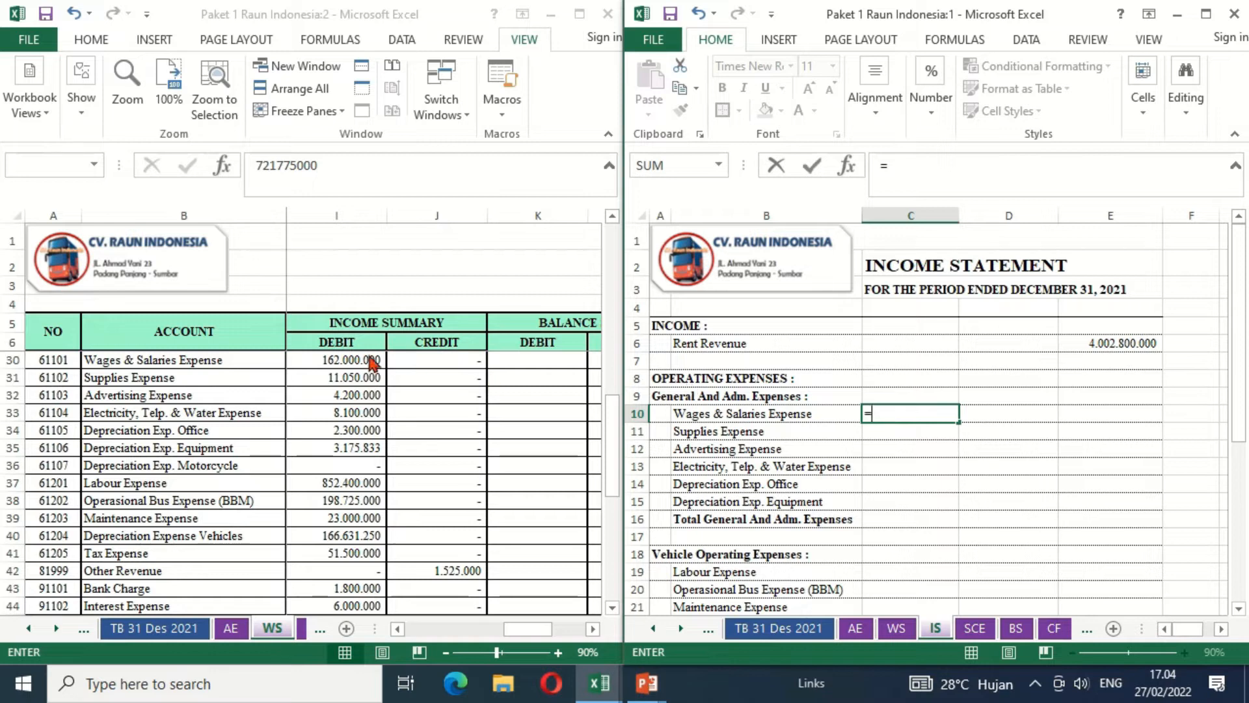
pyautogui.click(332, 365)
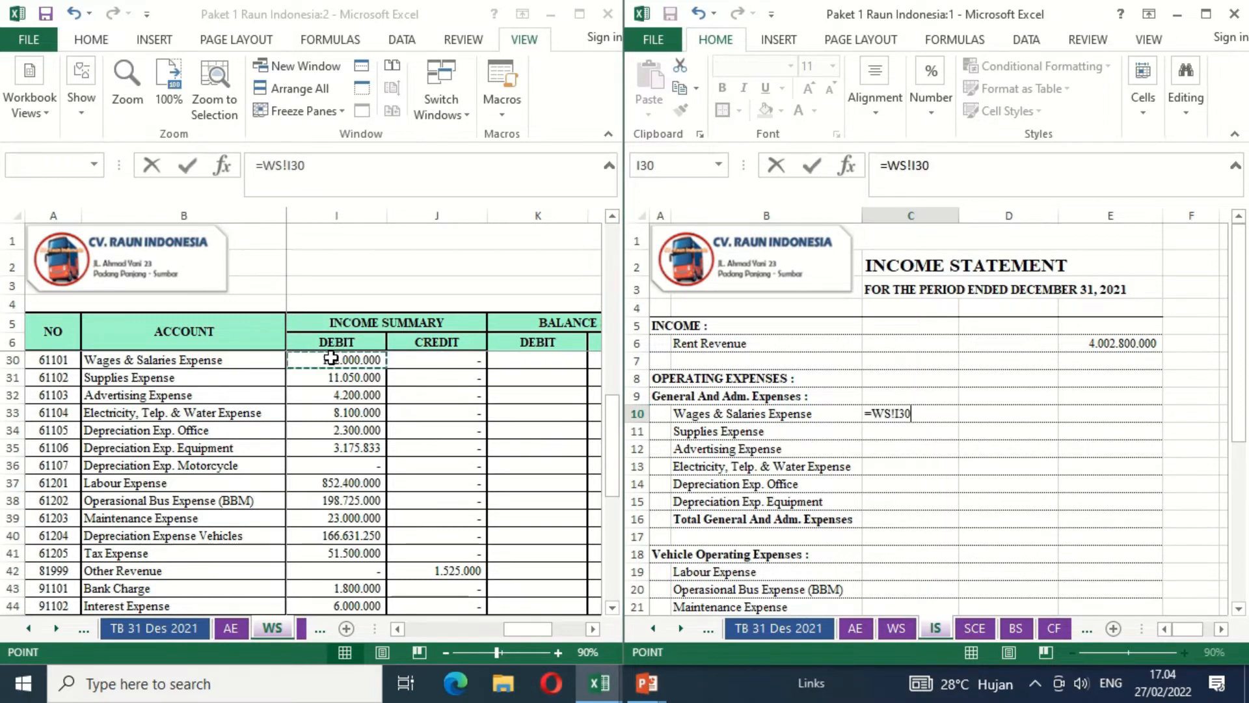
pyautogui.press('Return')
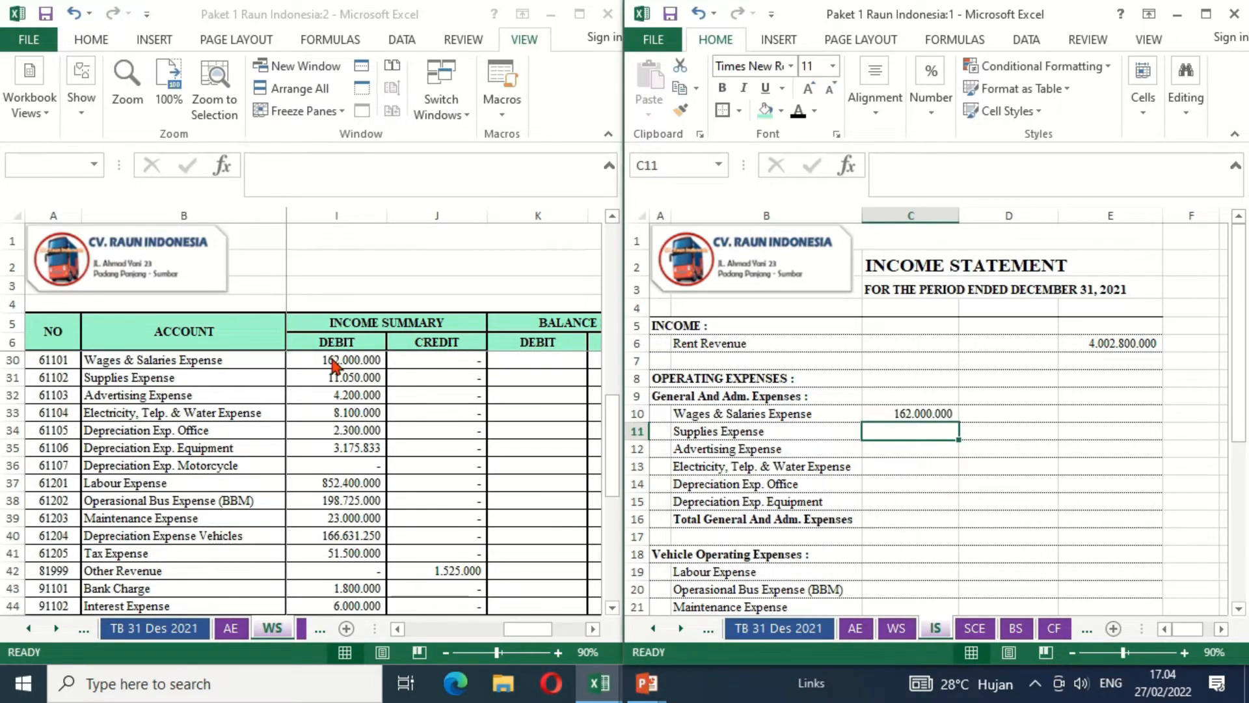
# - Copy the Wages & Salaries Expense link down through C15 for the remaining general and administrative expenses
pyautogui.press('Up')
pyautogui.hotkey('ctrl', 'c')
pyautogui.hotkey('shift', 'Down')
pyautogui.hotkey('shift', 'Down')
pyautogui.hotkey('shift', 'Down')
pyautogui.hotkey('shift', 'Down')
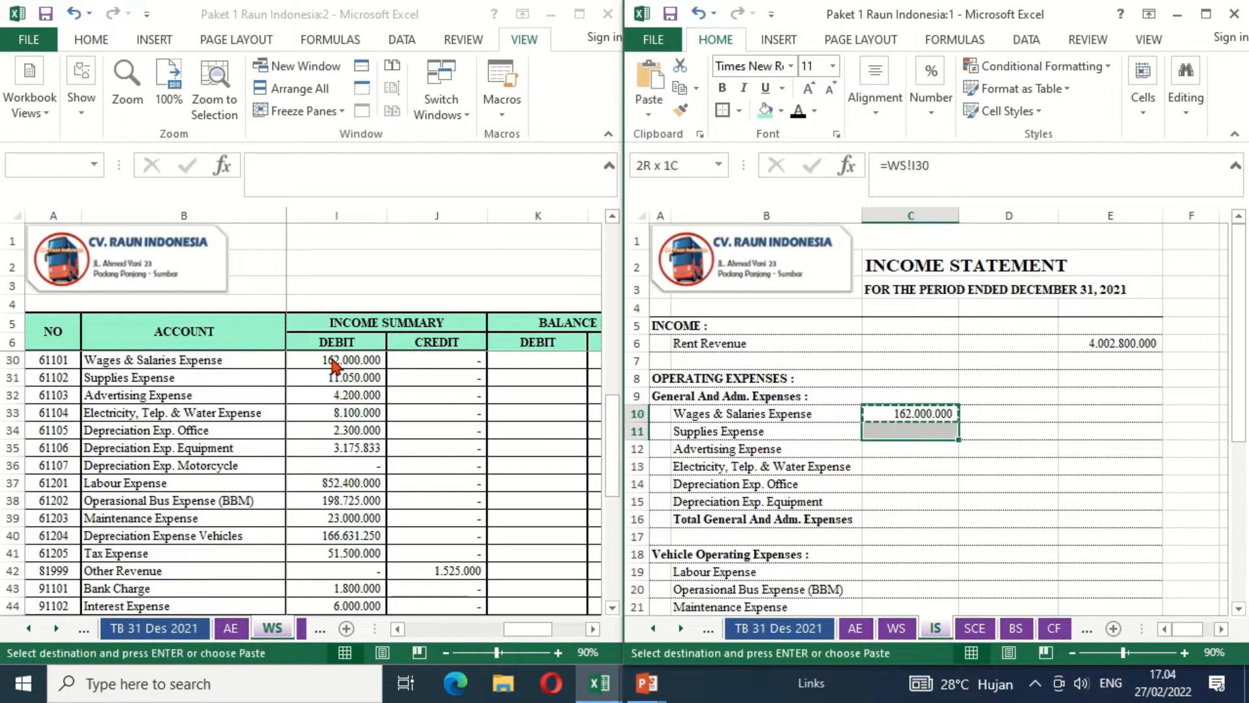
pyautogui.hotkey('shift', 'Down')
pyautogui.hotkey('ctrl', 'v')
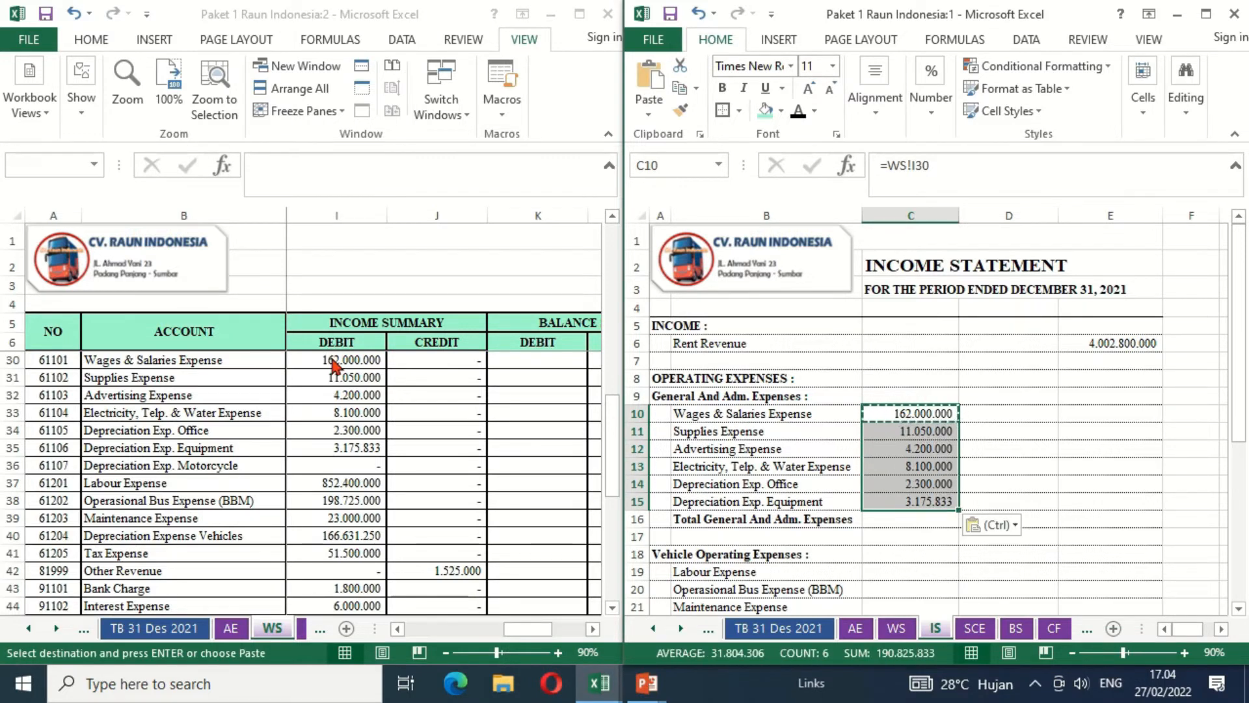
pyautogui.press('Escape')
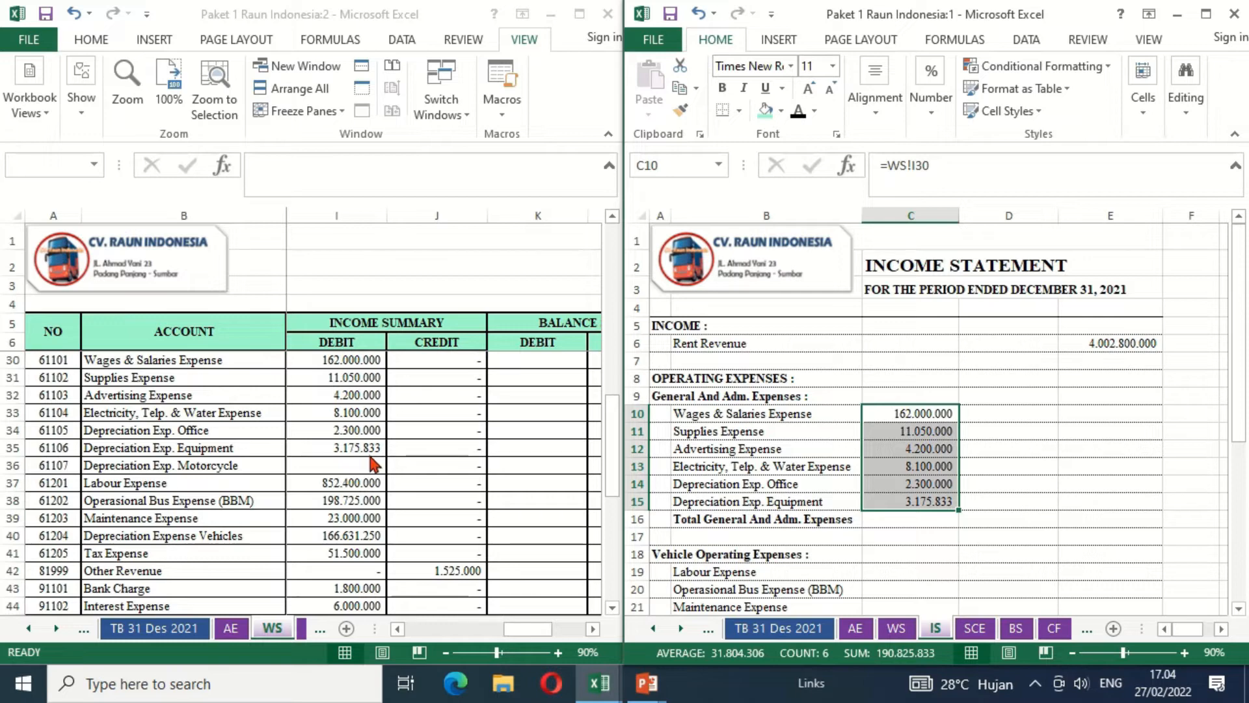
# - Enter a SUM of C10 through C15 in D16 as Total General And Adm. Expenses
pyautogui.click(993, 519)
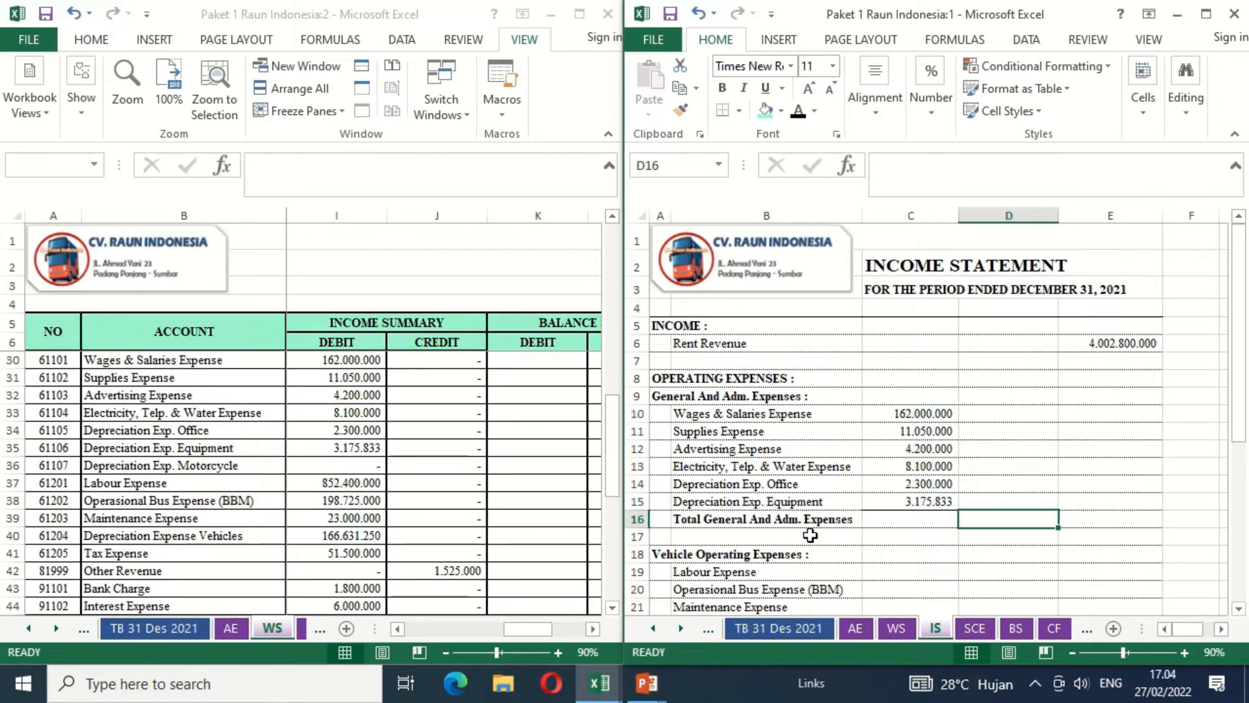
pyautogui.write('=SUM')
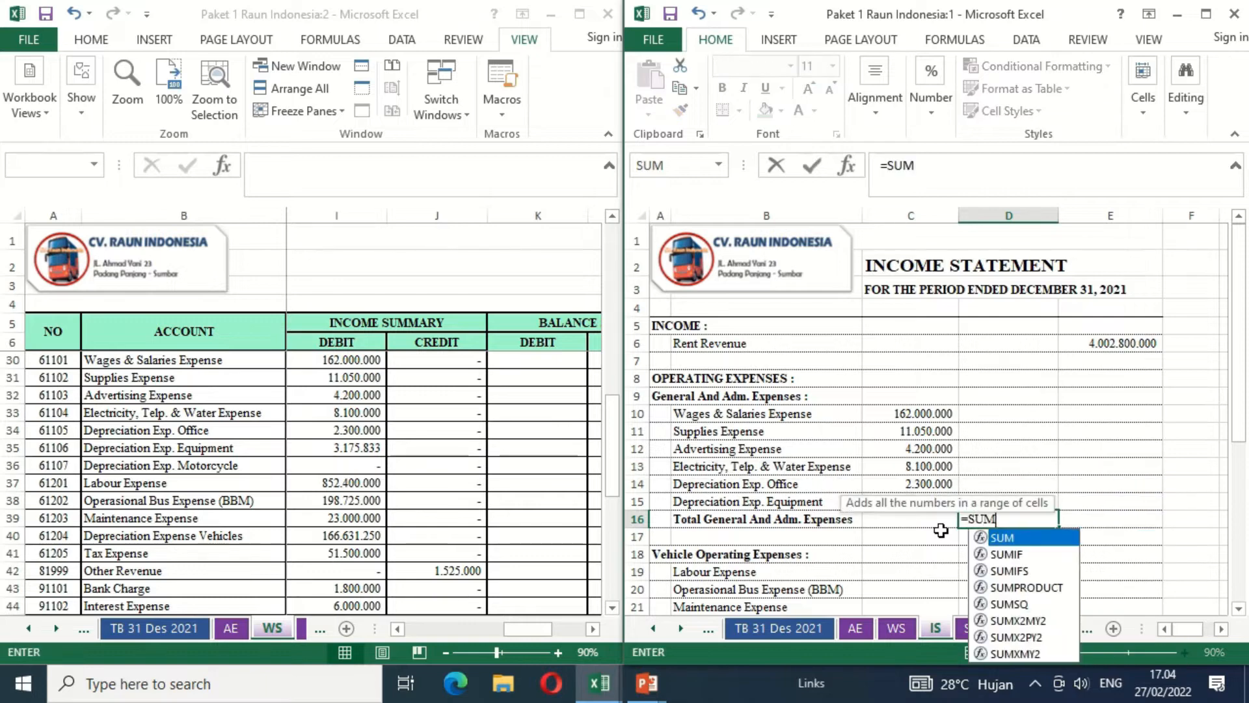
pyautogui.write('(')
pyautogui.press('Up')
pyautogui.press('Left')
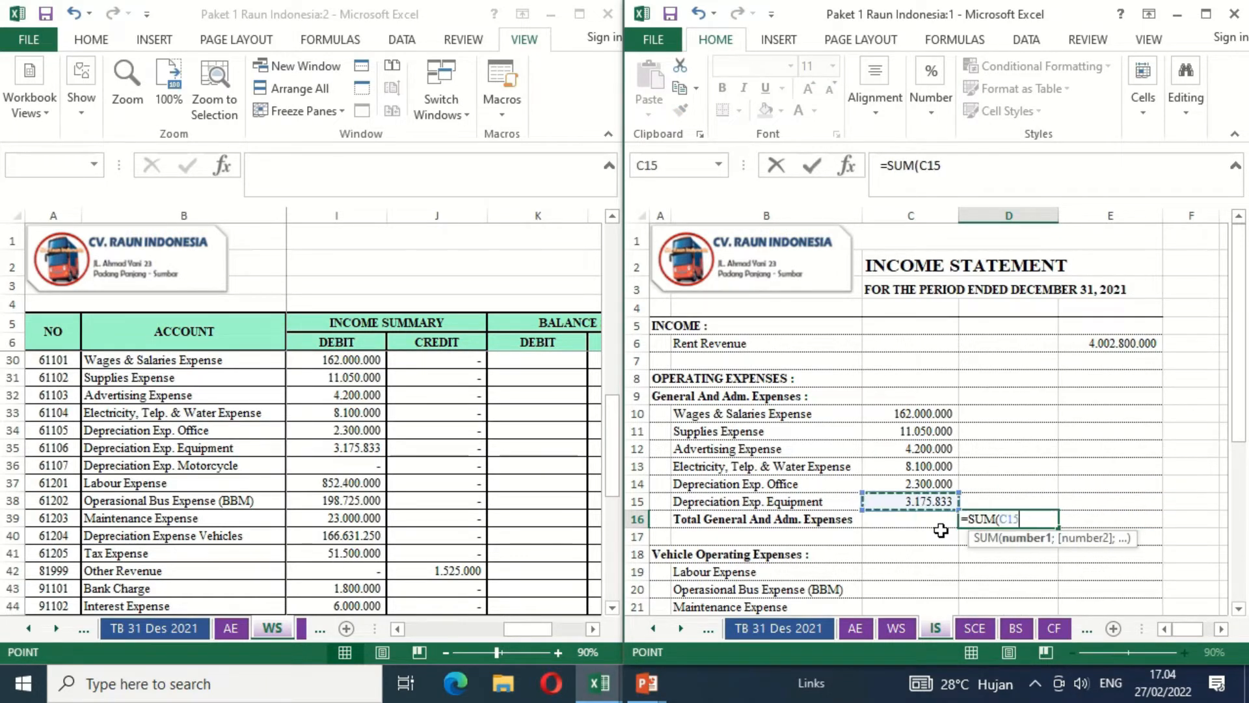
pyautogui.hotkey('shift', 'Up')
pyautogui.hotkey('shift', 'Up')
pyautogui.hotkey('shift', 'Up')
pyautogui.hotkey('shift', 'Up')
pyautogui.hotkey('shift', 'Up')
pyautogui.press('Return')
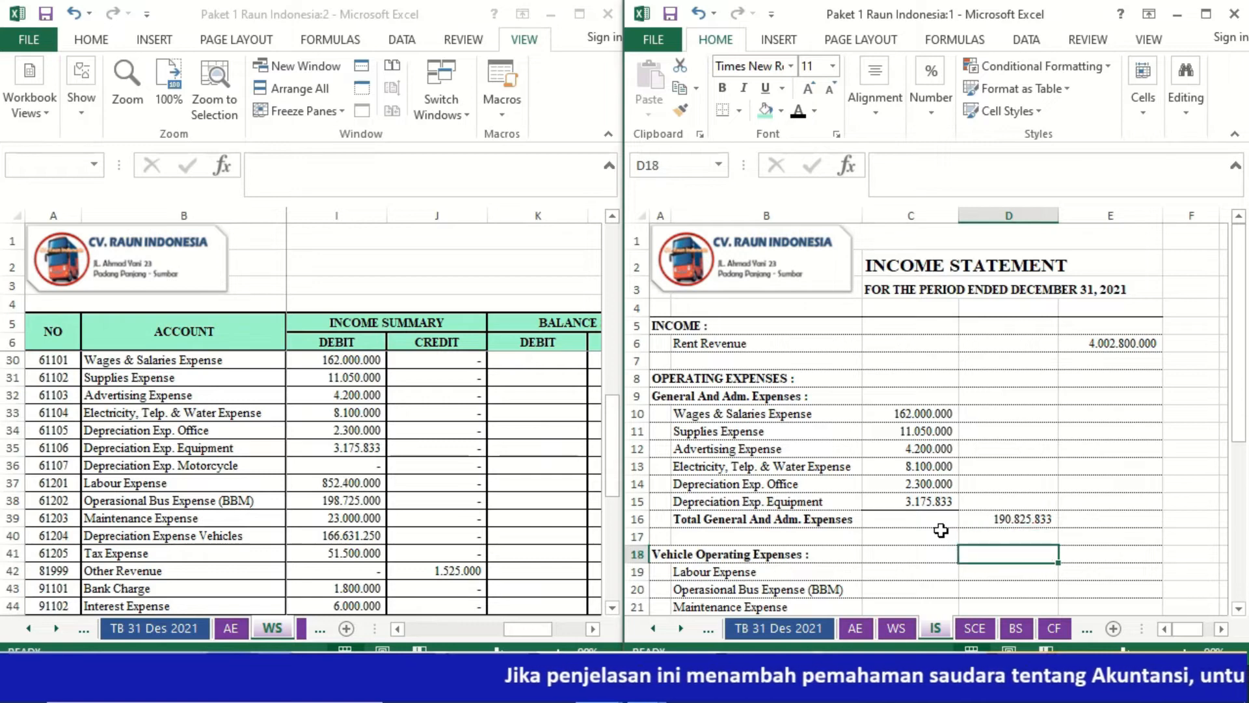
# - Link Labour Expense in C19 of the income statement to the worksheet's income summary debit with =WS!I37
pyautogui.press('Down')
pyautogui.press('Down')
pyautogui.press('Down')
pyautogui.press('Down')
pyautogui.press('Down')
pyautogui.press('Down')
pyautogui.press('Down')
pyautogui.press('Down')
pyautogui.press('Down')
pyautogui.press('Down')
pyautogui.press('Up')
pyautogui.press('Up')
pyautogui.press('Up')
pyautogui.press('Up')
pyautogui.press('Up')
pyautogui.press('Up')
pyautogui.press('Up')
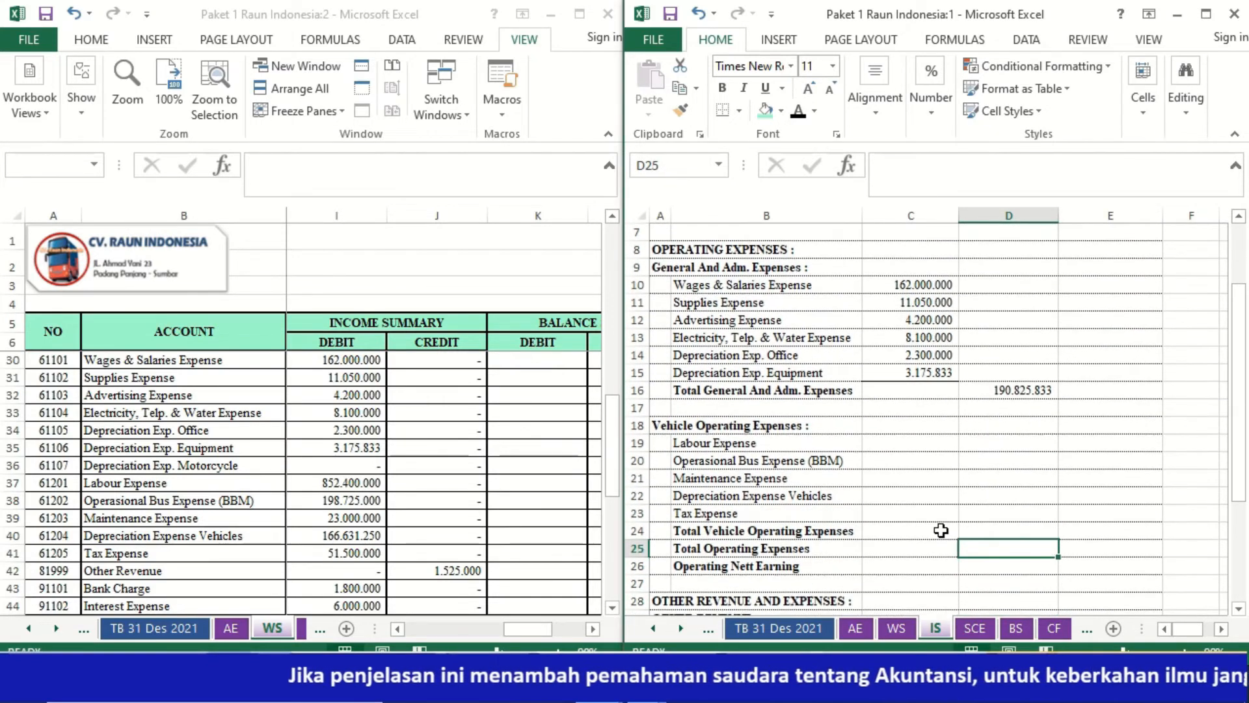
pyautogui.press('Left')
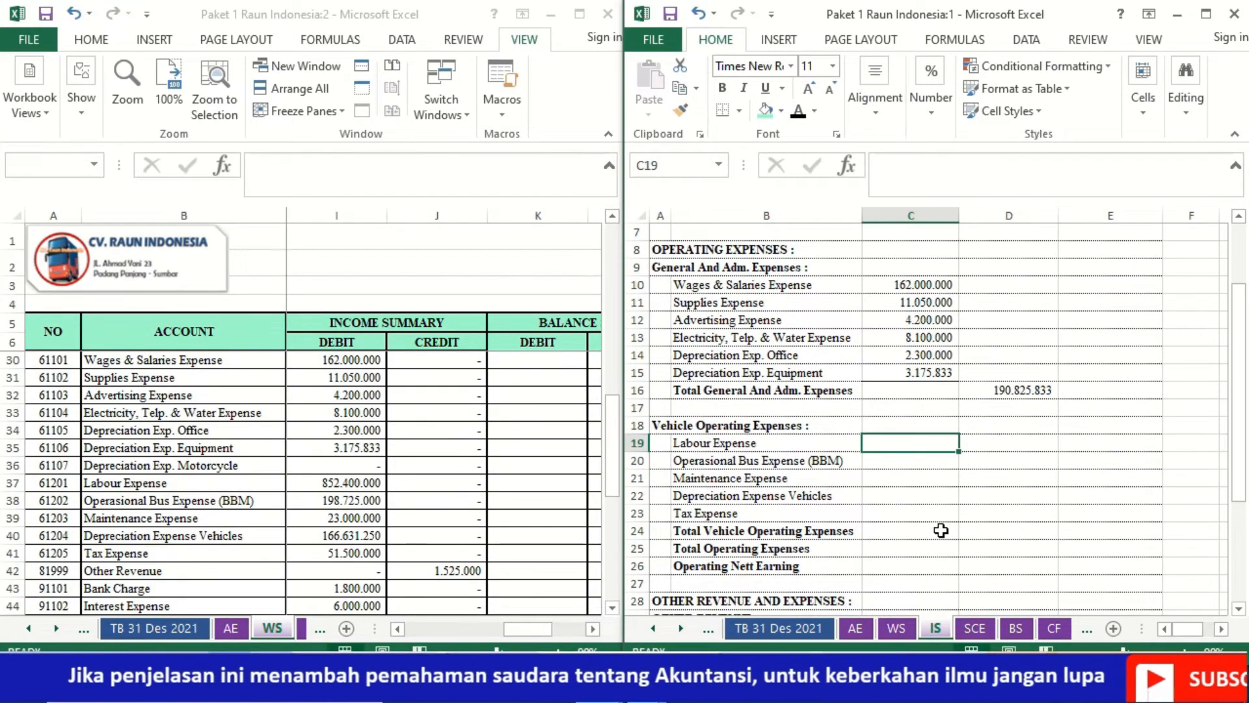
pyautogui.press('Up')
pyautogui.write('=')
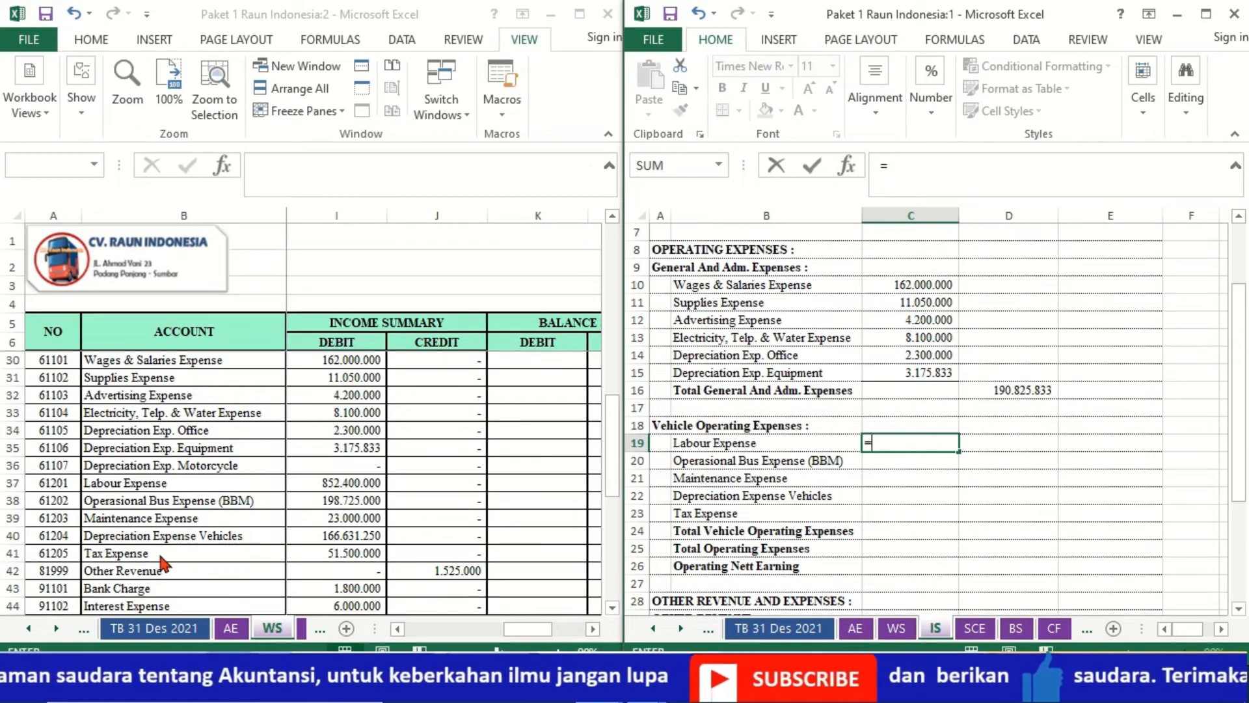
pyautogui.click(337, 484)
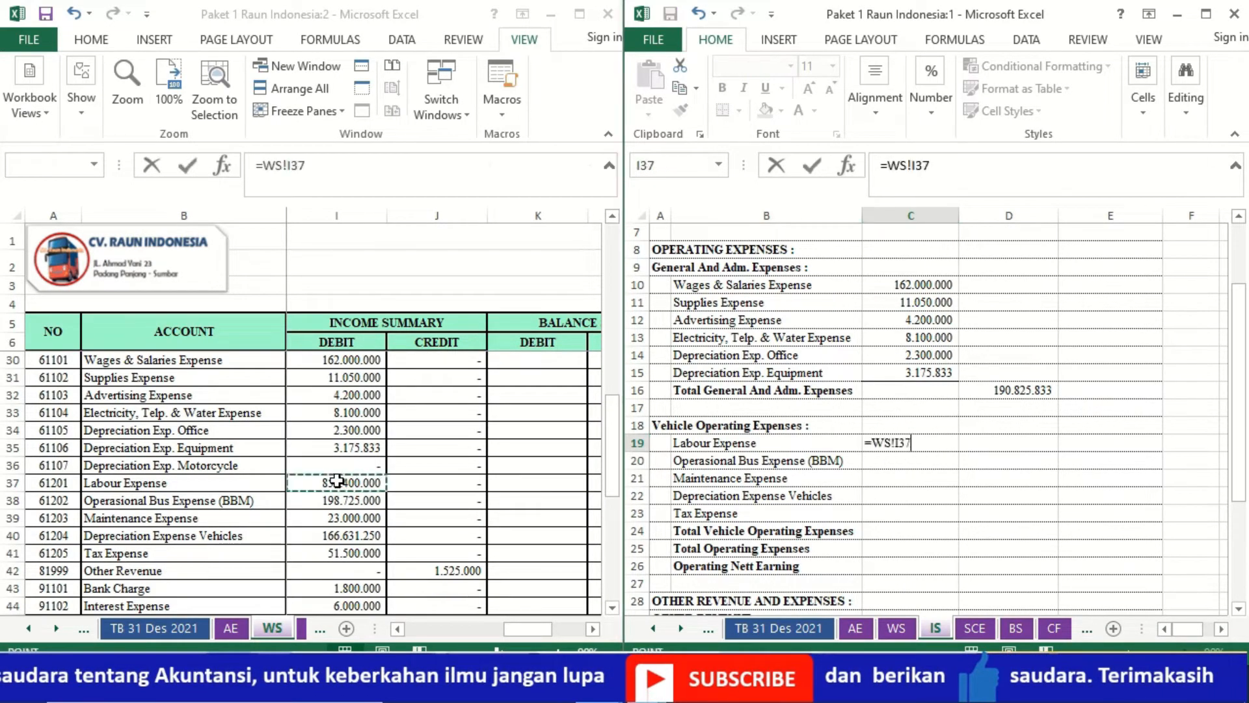
pyautogui.press('Return')
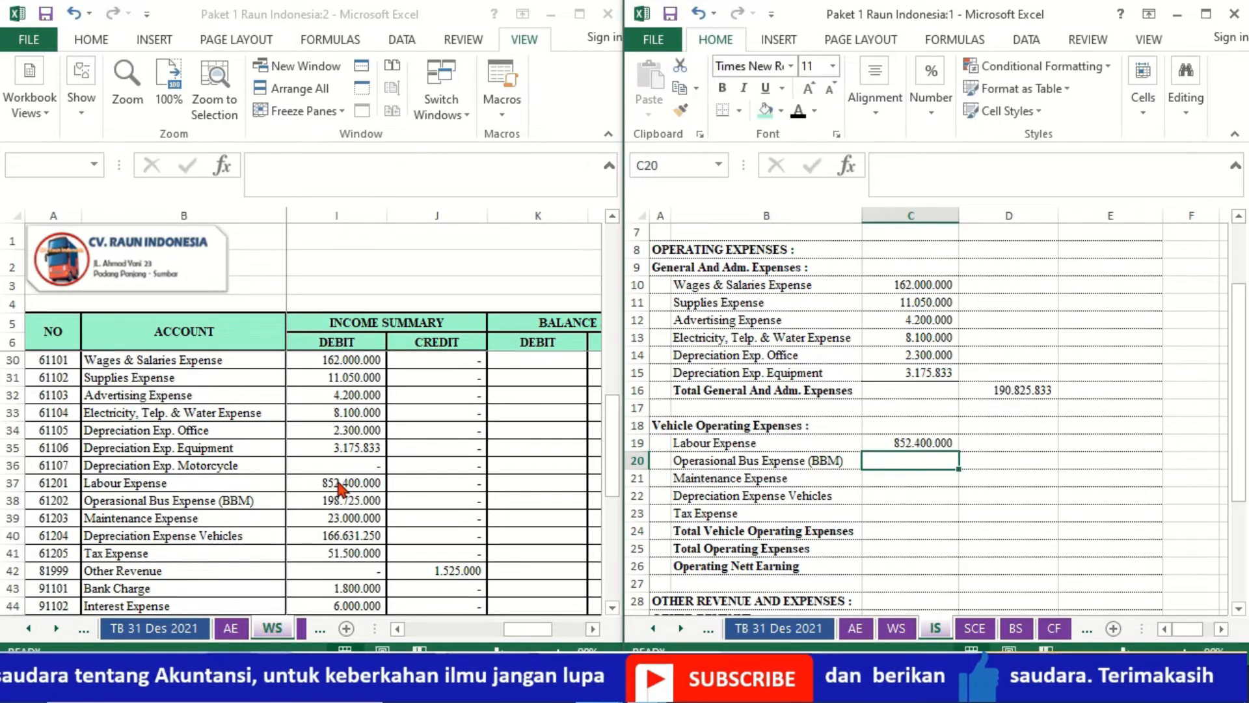
# - Copy the Labour Expense link down through C23 for the other vehicle operating expenses, ending with Tax Expense
pyautogui.press('Up')
pyautogui.hotkey('ctrl', 'c')
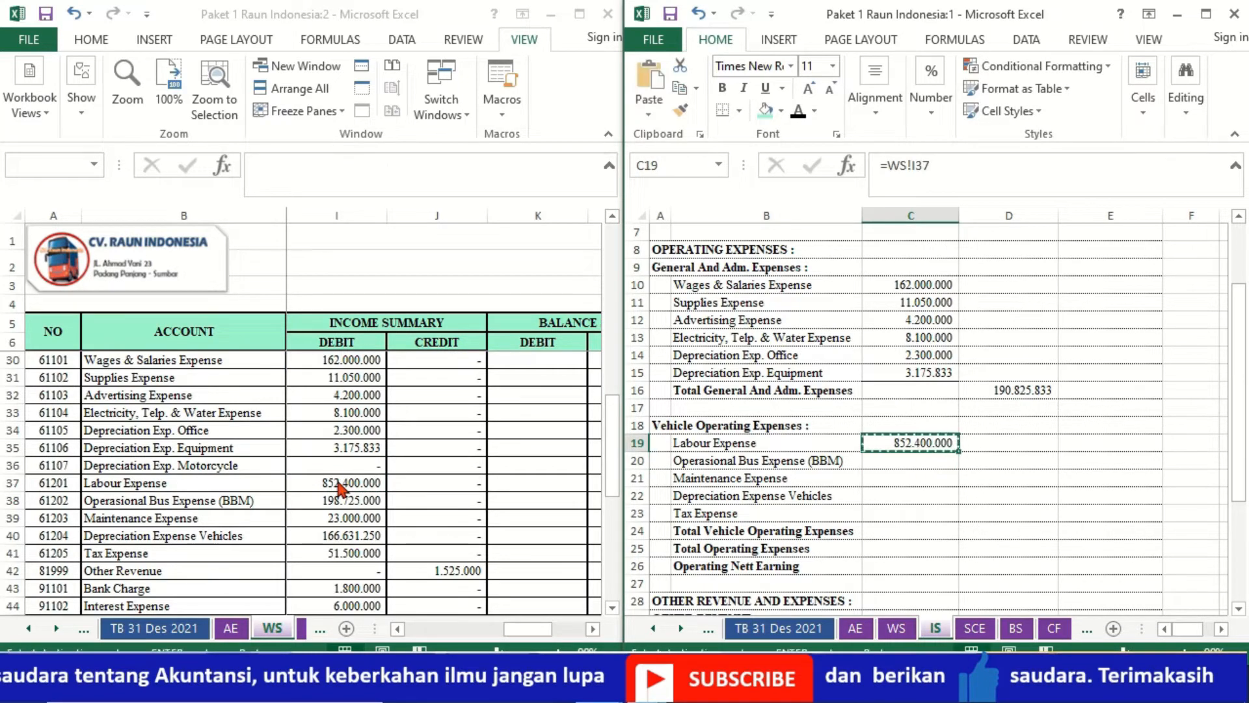
pyautogui.hotkey('shift', 'Down')
pyautogui.hotkey('shift', 'Down')
pyautogui.hotkey('shift', 'Down')
pyautogui.hotkey('shift', 'Down')
pyautogui.hotkey('ctrl', 'v')
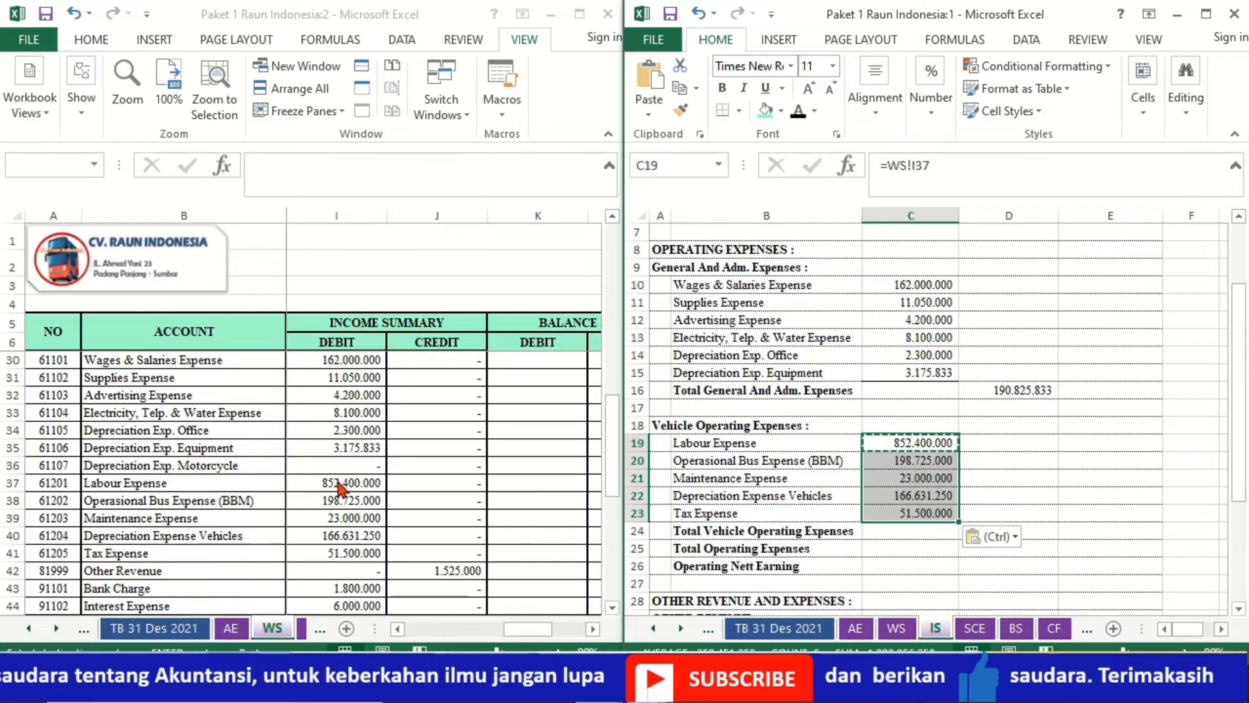
pyautogui.click(708, 527)
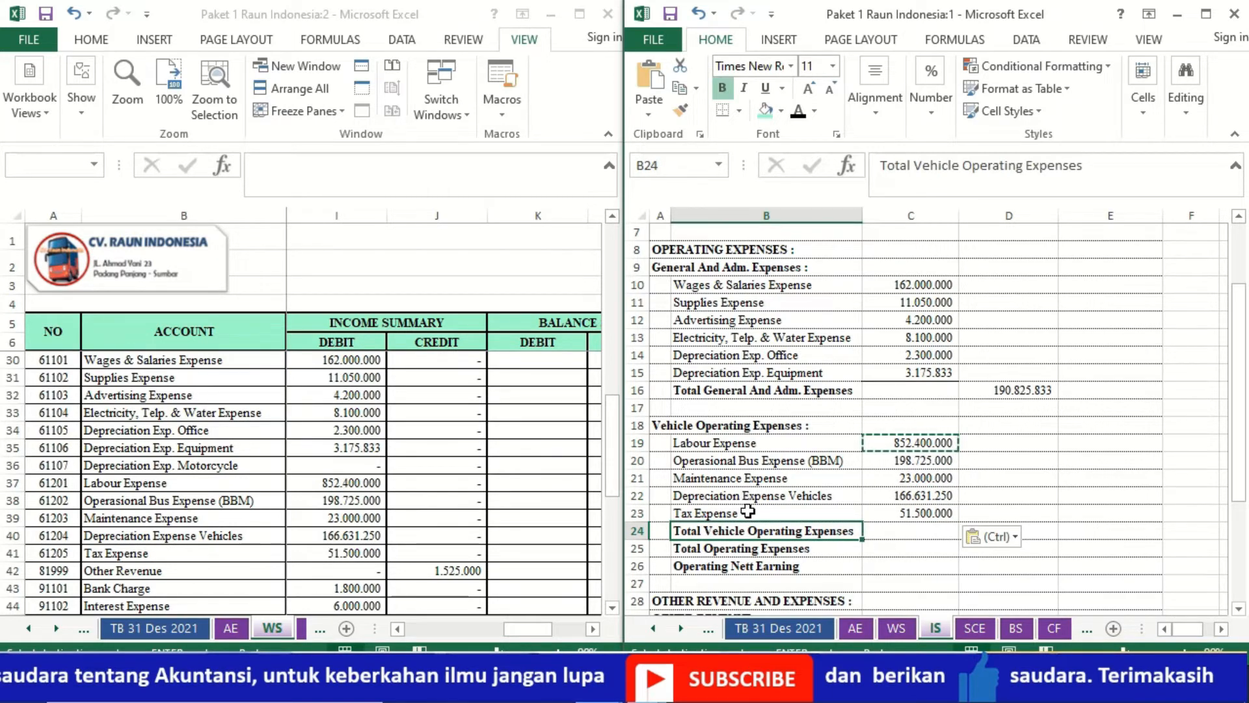
pyautogui.click(872, 512)
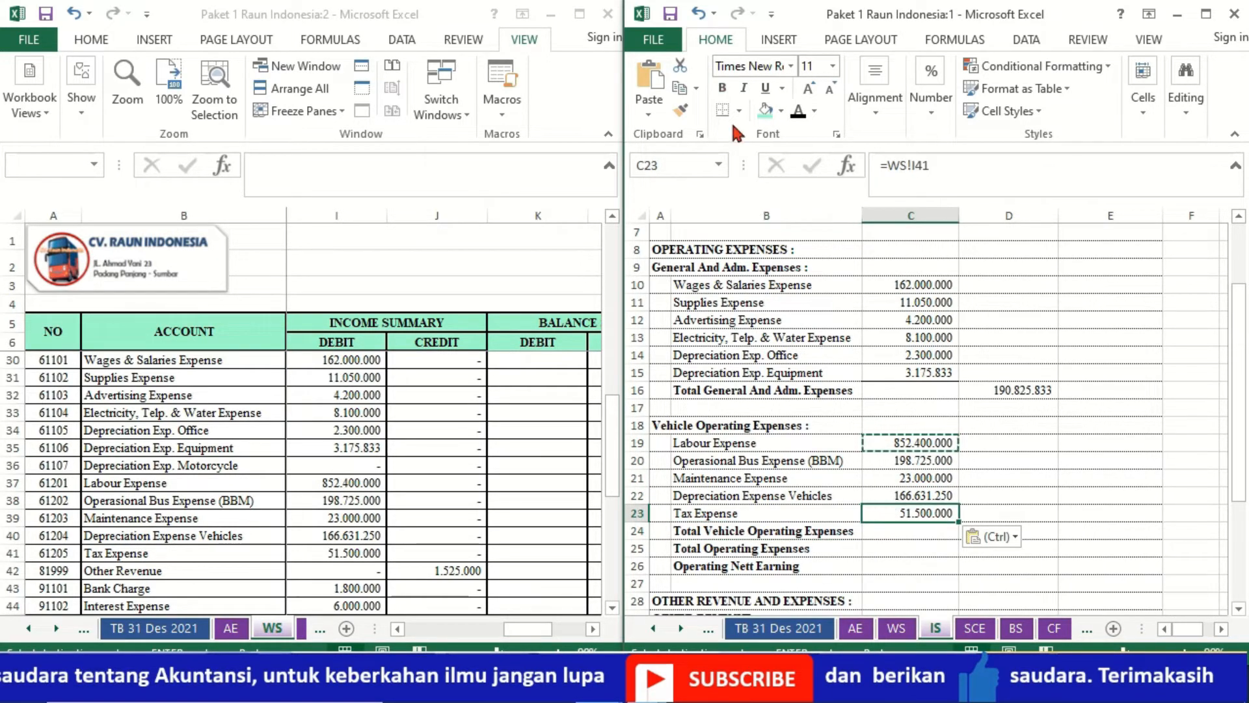
pyautogui.press('Escape')
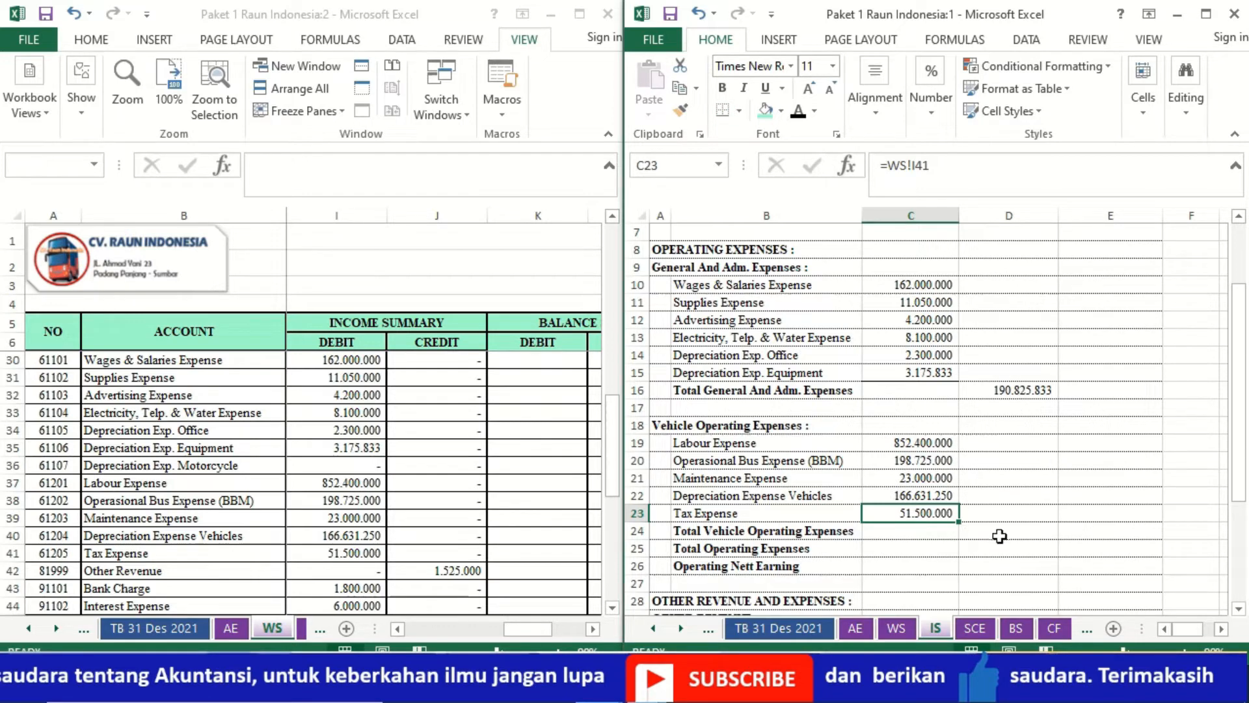
# - Enter a SUM of C19 through C23 in D24 as Total Vehicle Operating Expenses
pyautogui.click(1024, 535)
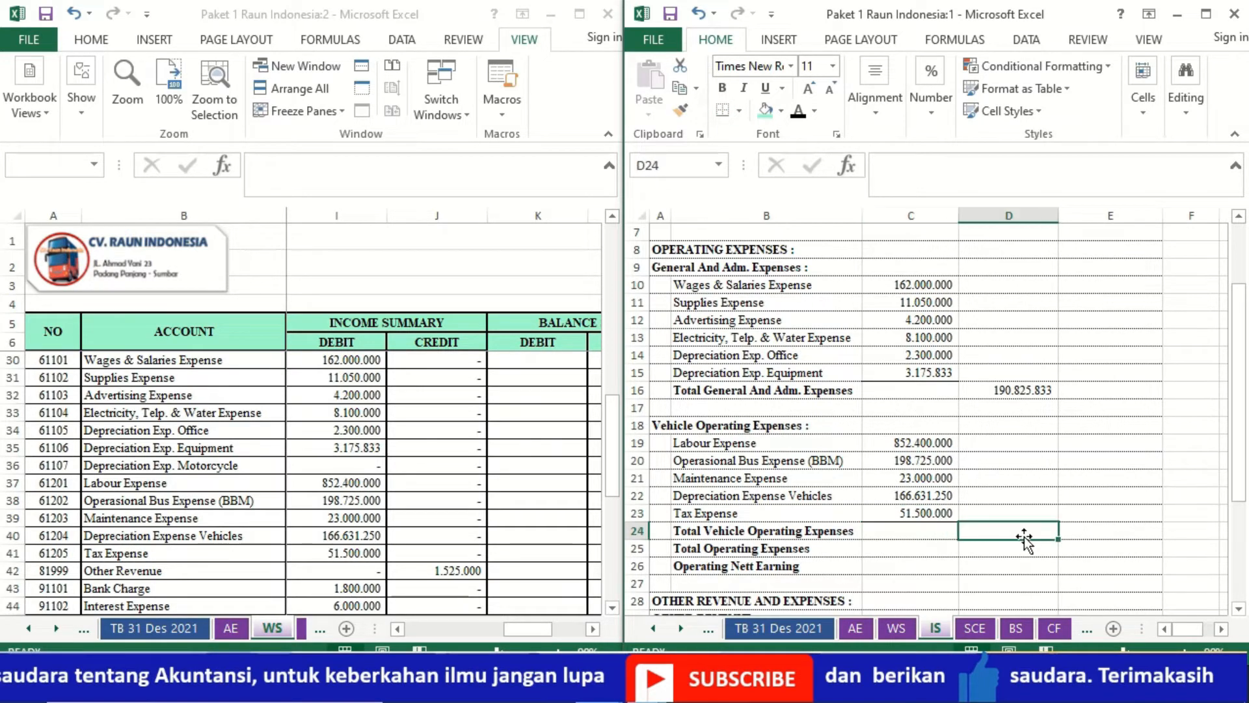
pyautogui.write('=SUM')
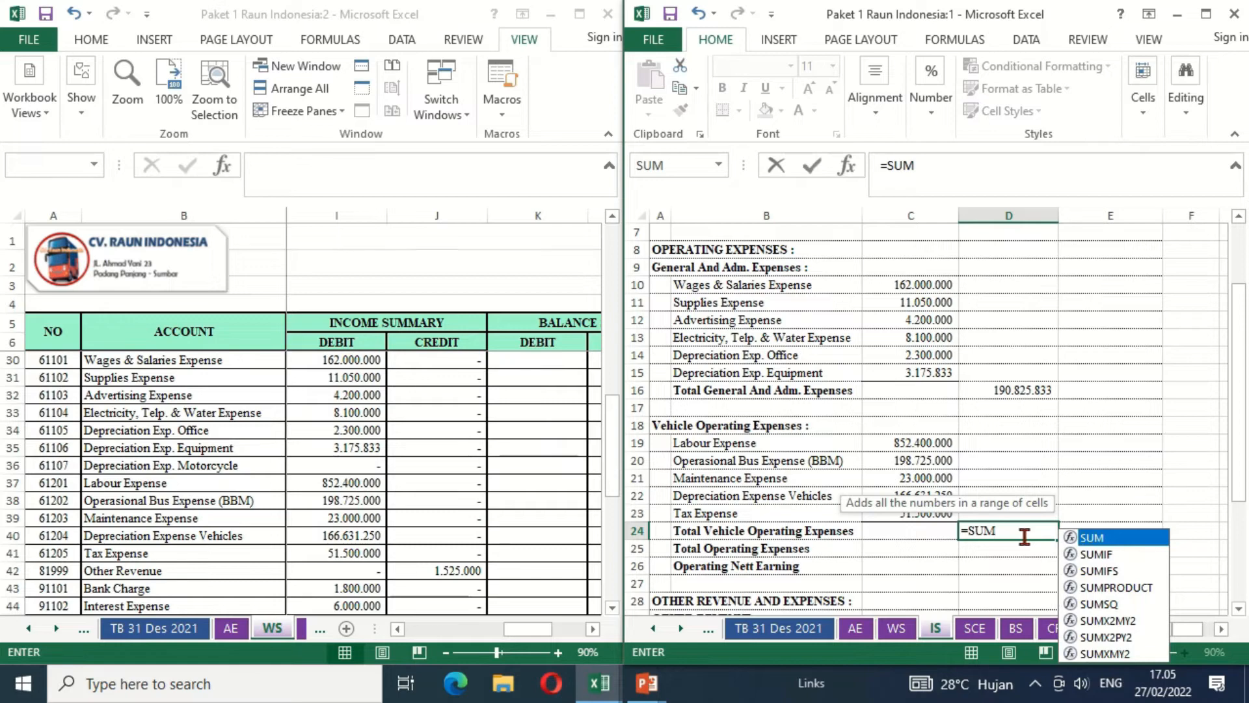
pyautogui.write('(')
pyautogui.press('Left')
pyautogui.hotkey('shift', 'Up')
pyautogui.hotkey('shift', 'Up')
pyautogui.hotkey('shift', 'Up')
pyautogui.hotkey('shift', 'Up')
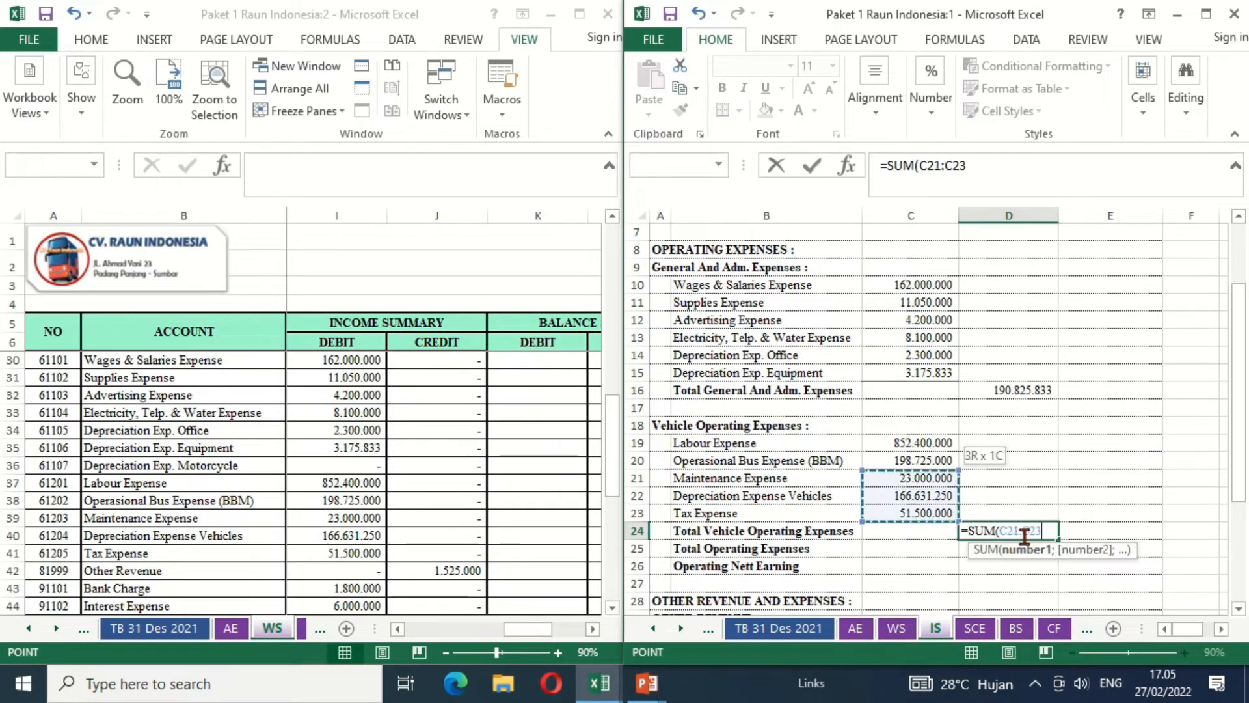
pyautogui.press('Return')
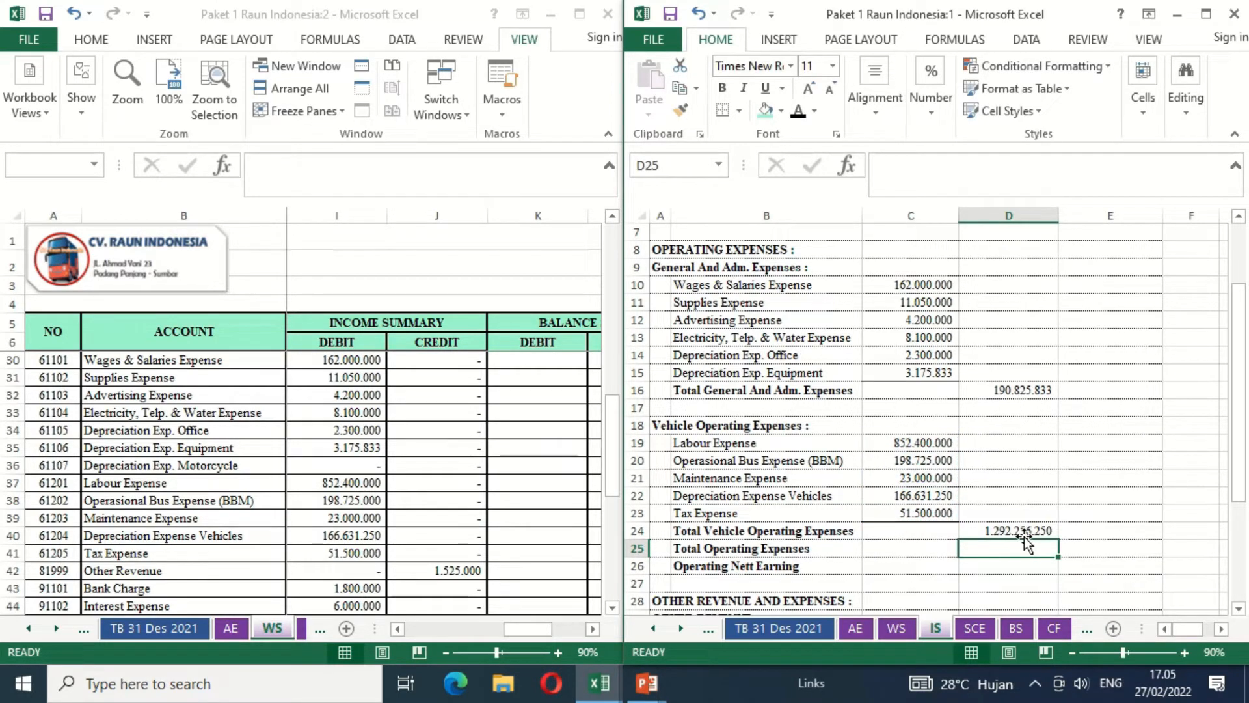
# - Add a bottom border beneath the Total Vehicle Operating Expenses amount in D24
pyautogui.press('Right')
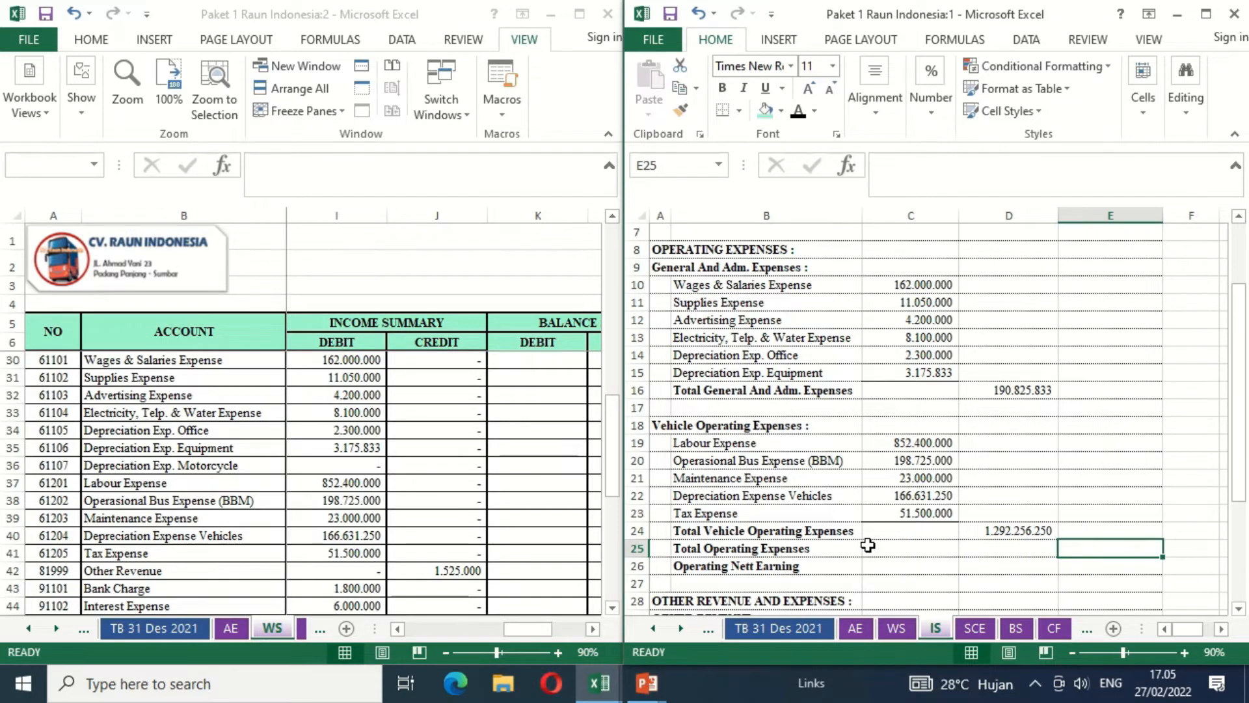
pyautogui.click(1038, 550)
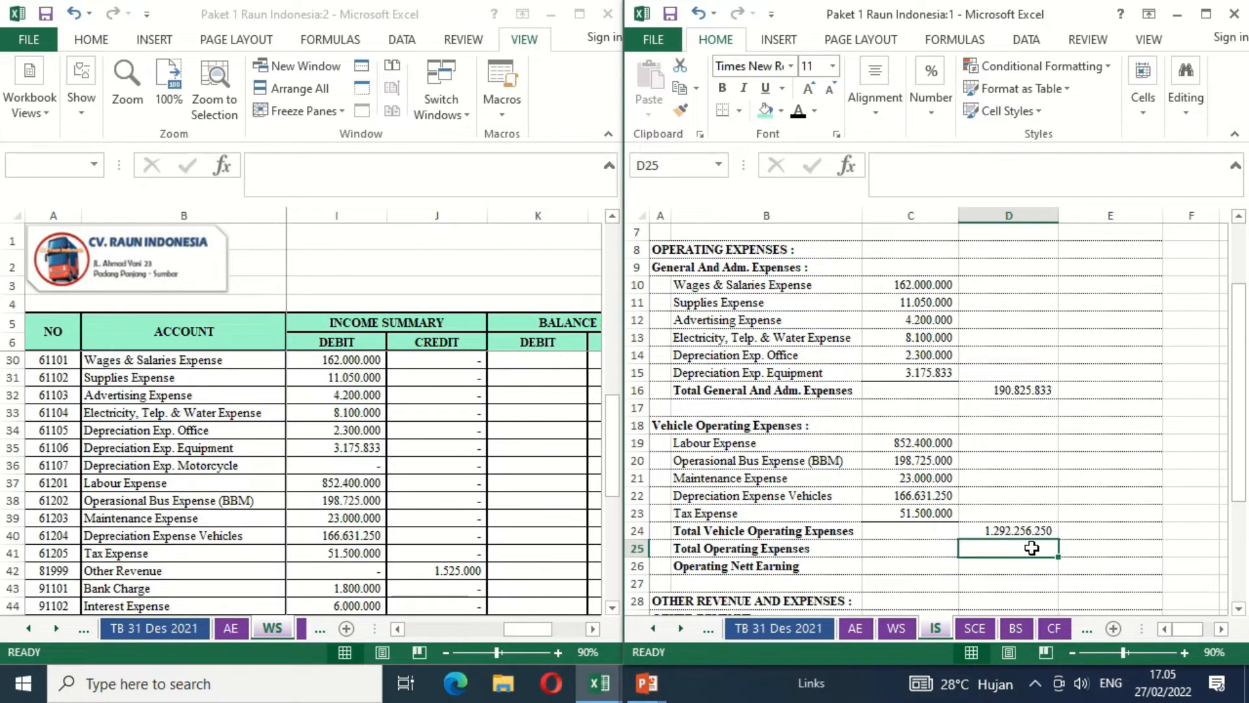
pyautogui.click(1093, 554)
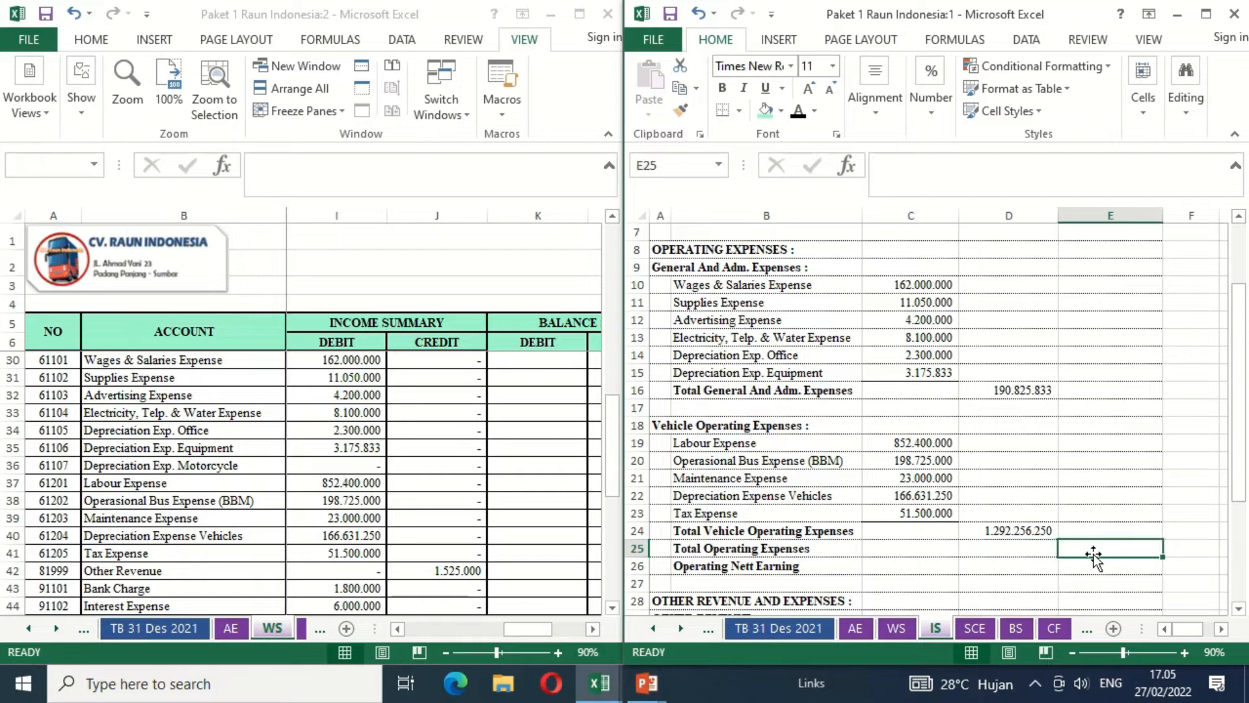
pyautogui.click(1029, 528)
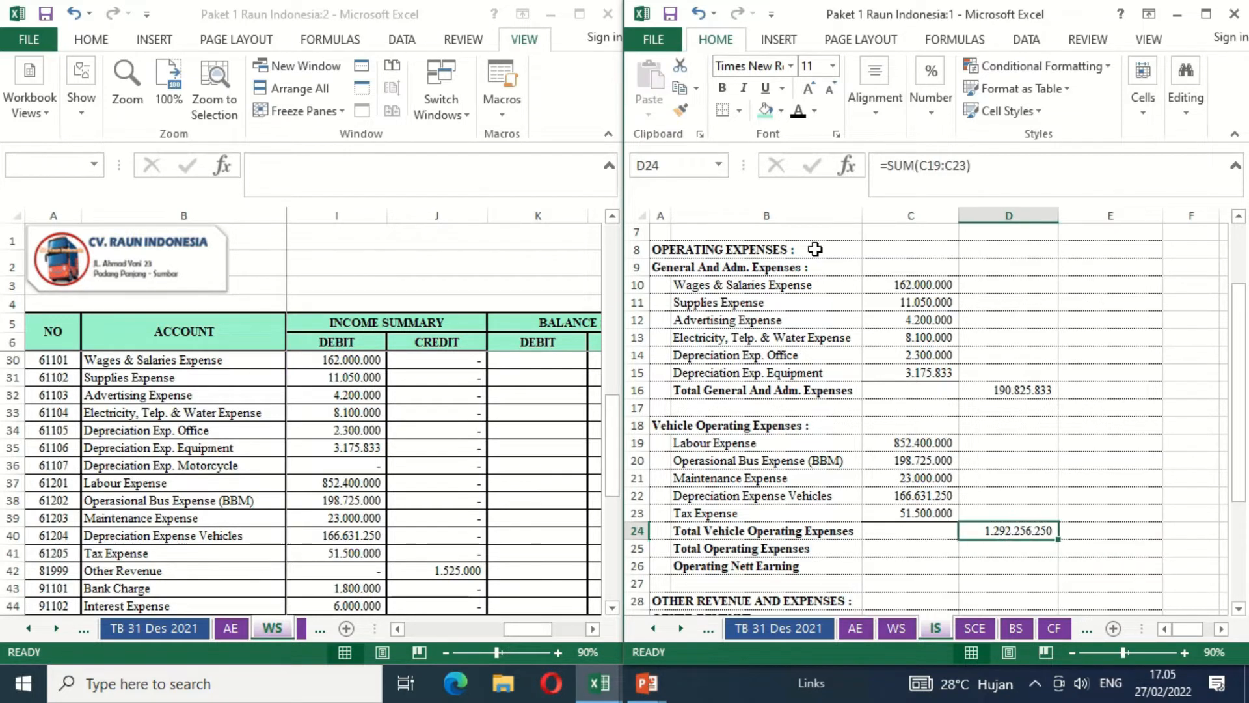
pyautogui.click(729, 111)
# - Enter =D16+D24 in E25 as Total Operating Expenses and add a bottom border beneath it
pyautogui.press('Down')
pyautogui.press('Right')
pyautogui.write('=')
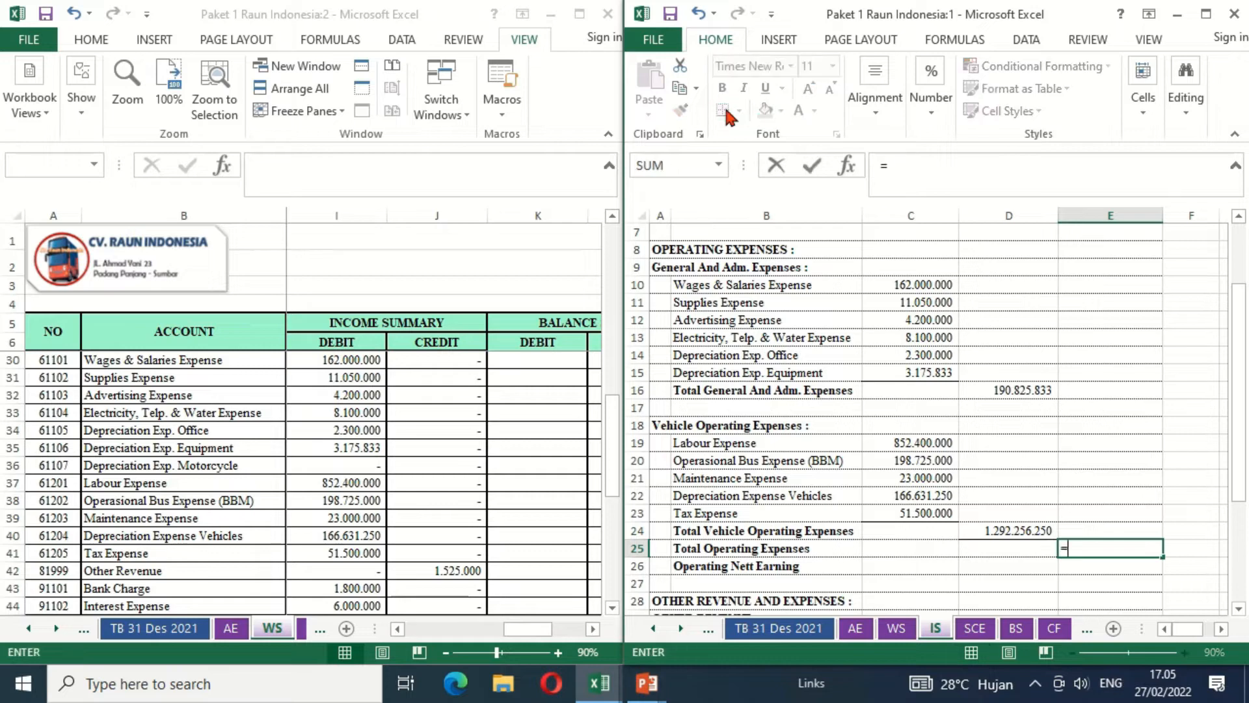
pyautogui.click(990, 389)
pyautogui.write('+')
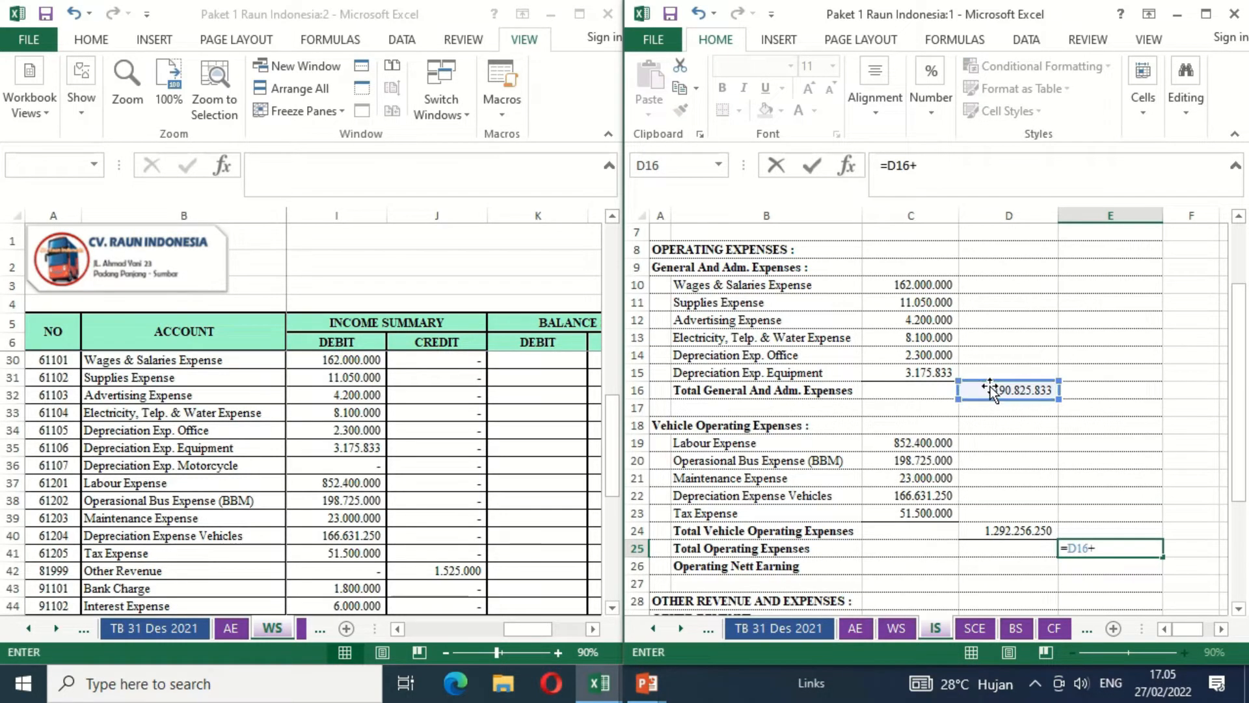
pyautogui.click(984, 527)
pyautogui.press('Return')
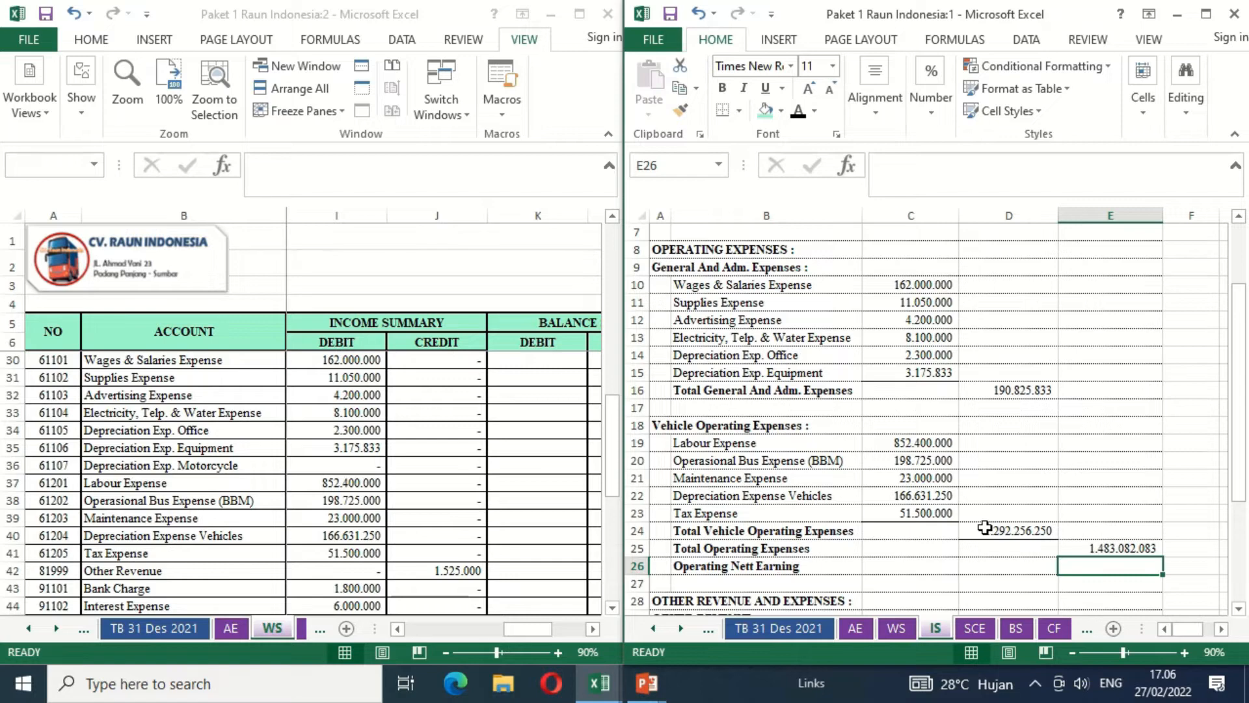
pyautogui.click(1099, 547)
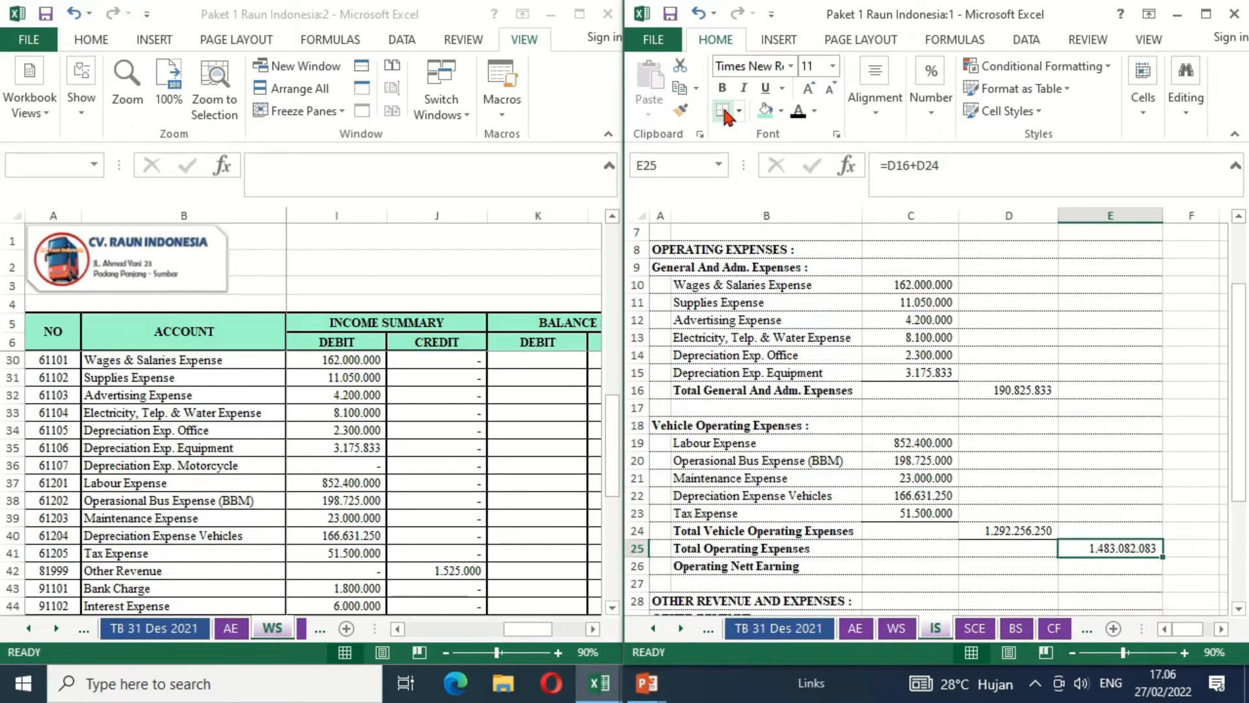
# - Calculate Operating Nett Earning in E26 with =E6-E25 and make the amount bold
pyautogui.press('Down')
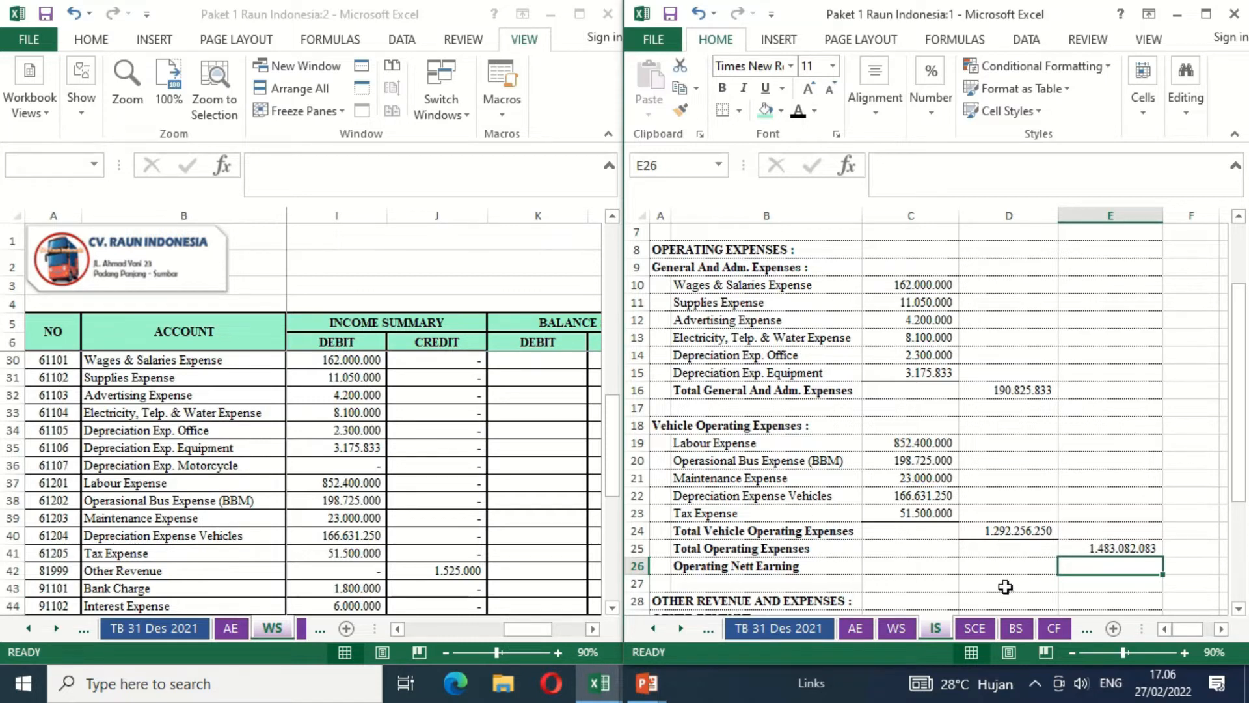
pyautogui.write('=')
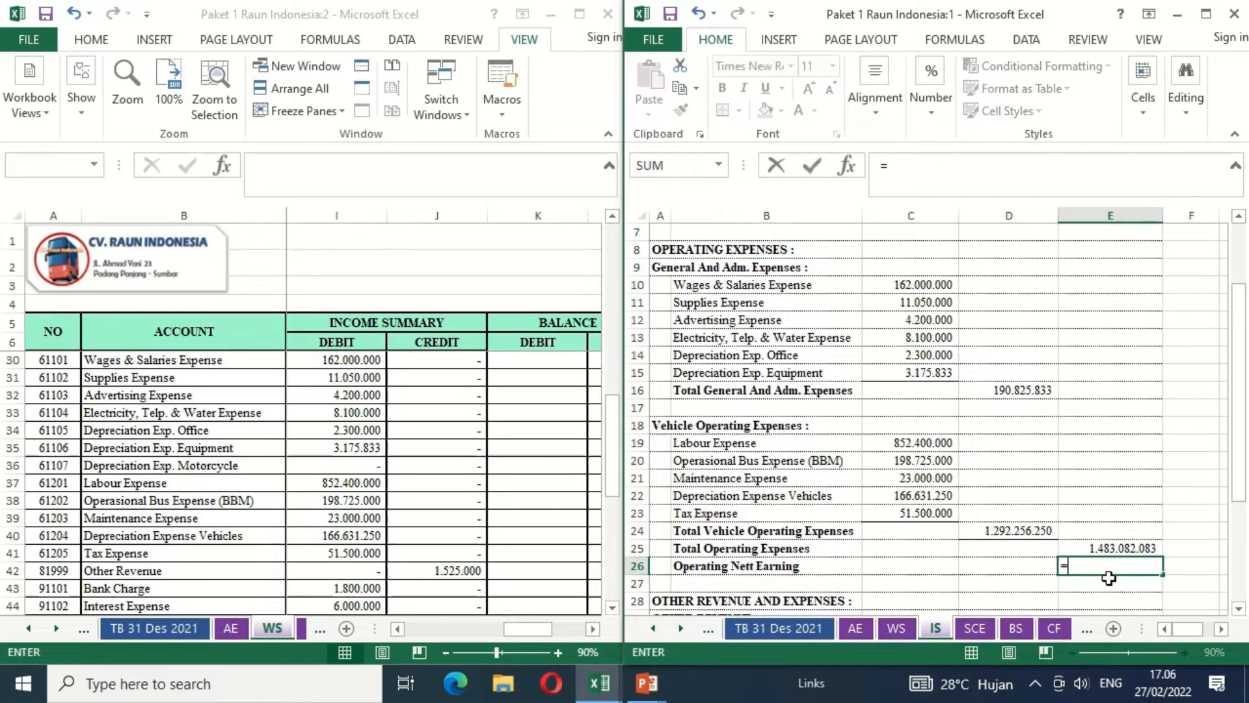
pyautogui.click(1239, 221)
pyautogui.click(1240, 221)
pyautogui.click(1240, 221)
pyautogui.click(1115, 267)
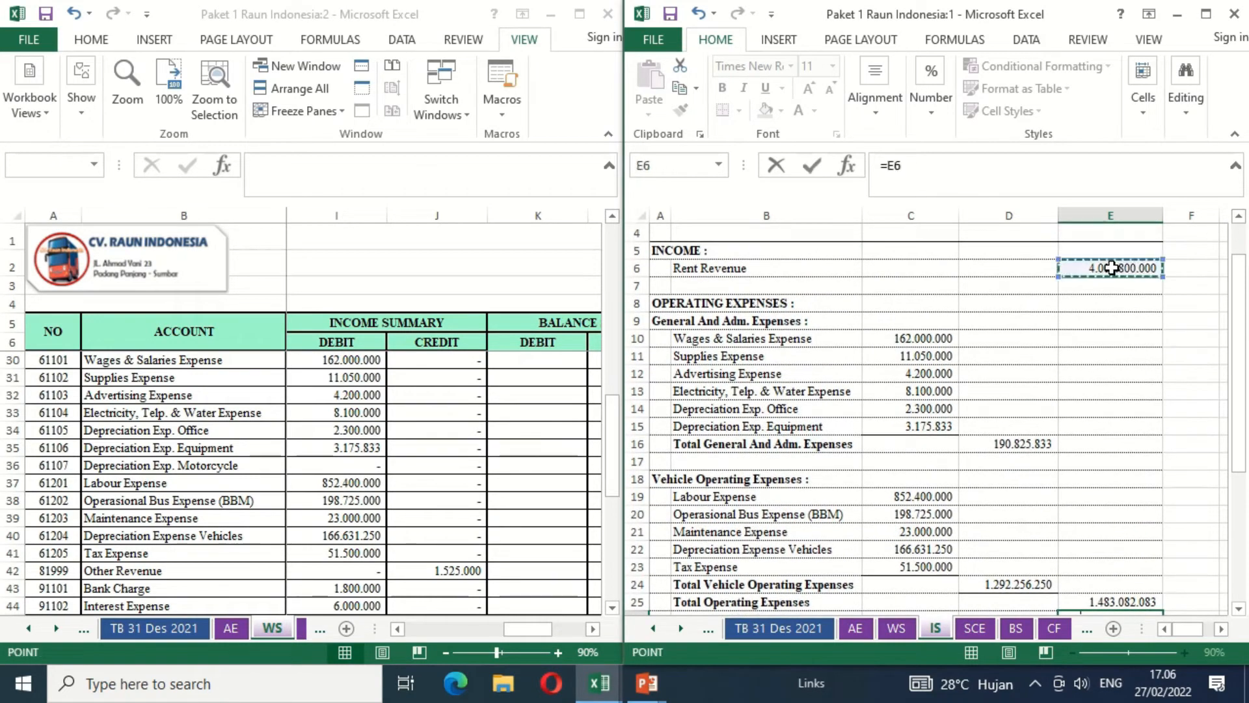
pyautogui.write('-')
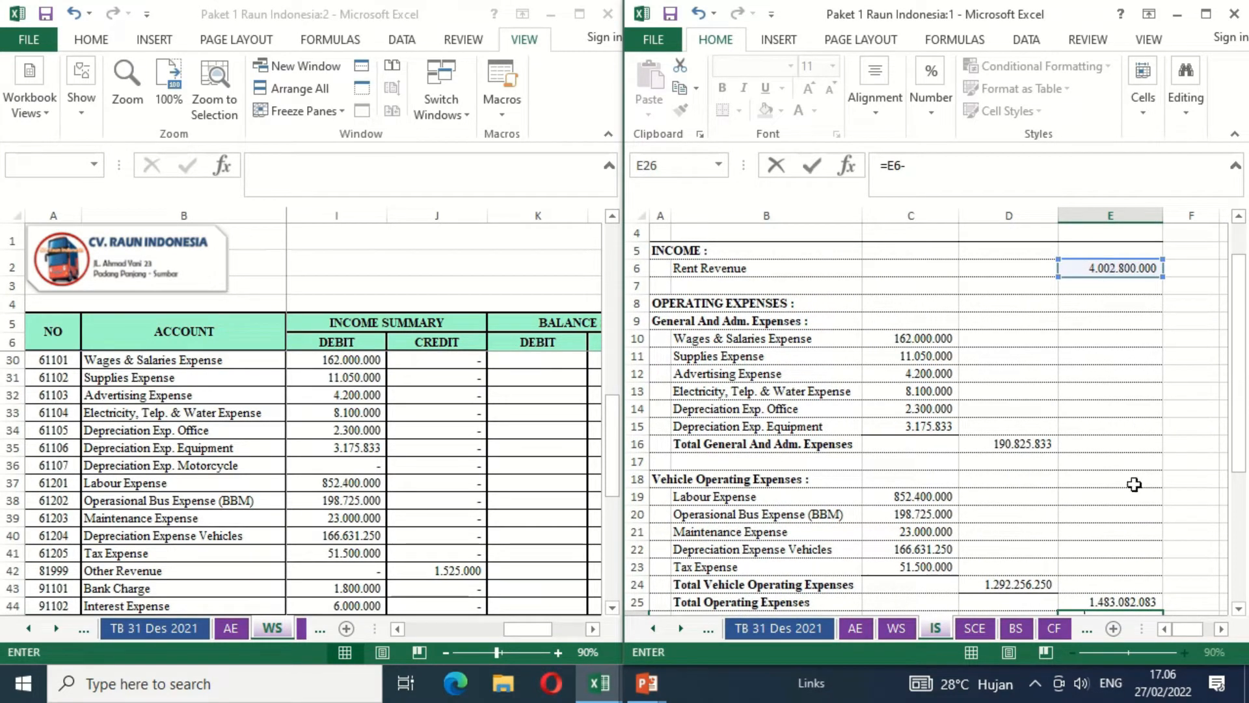
pyautogui.click(1080, 601)
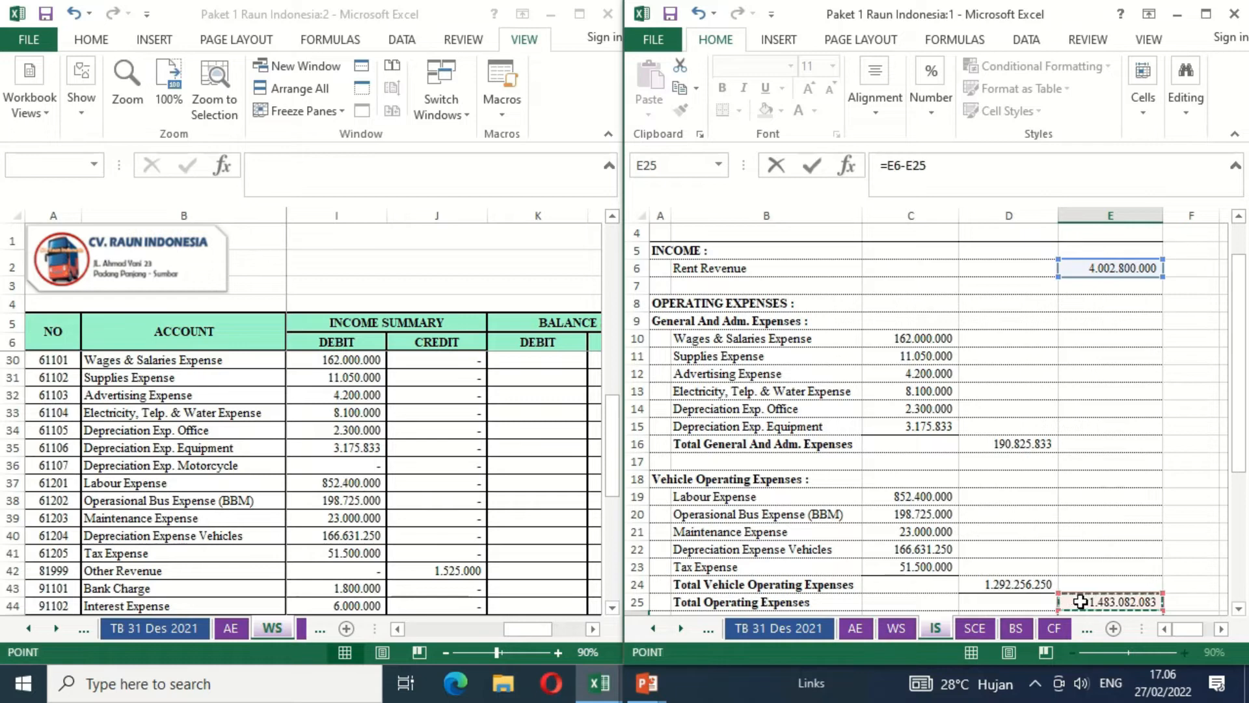
pyautogui.press('Return')
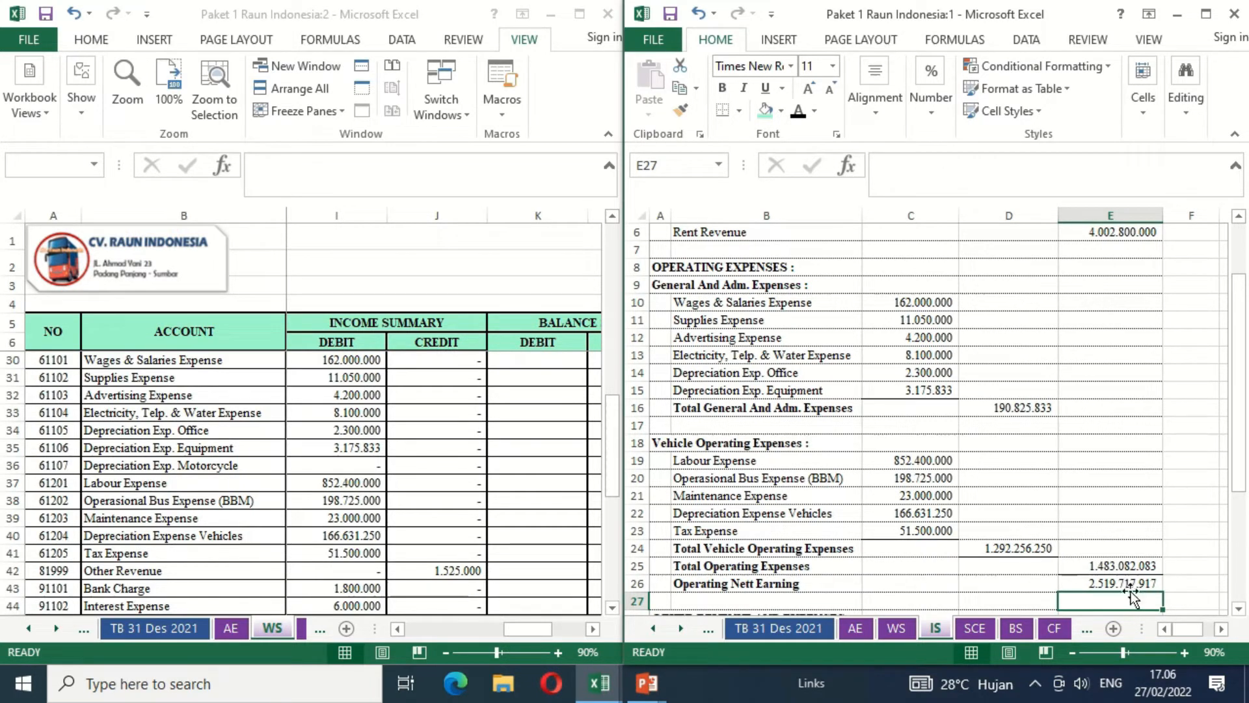
pyautogui.click(1094, 585)
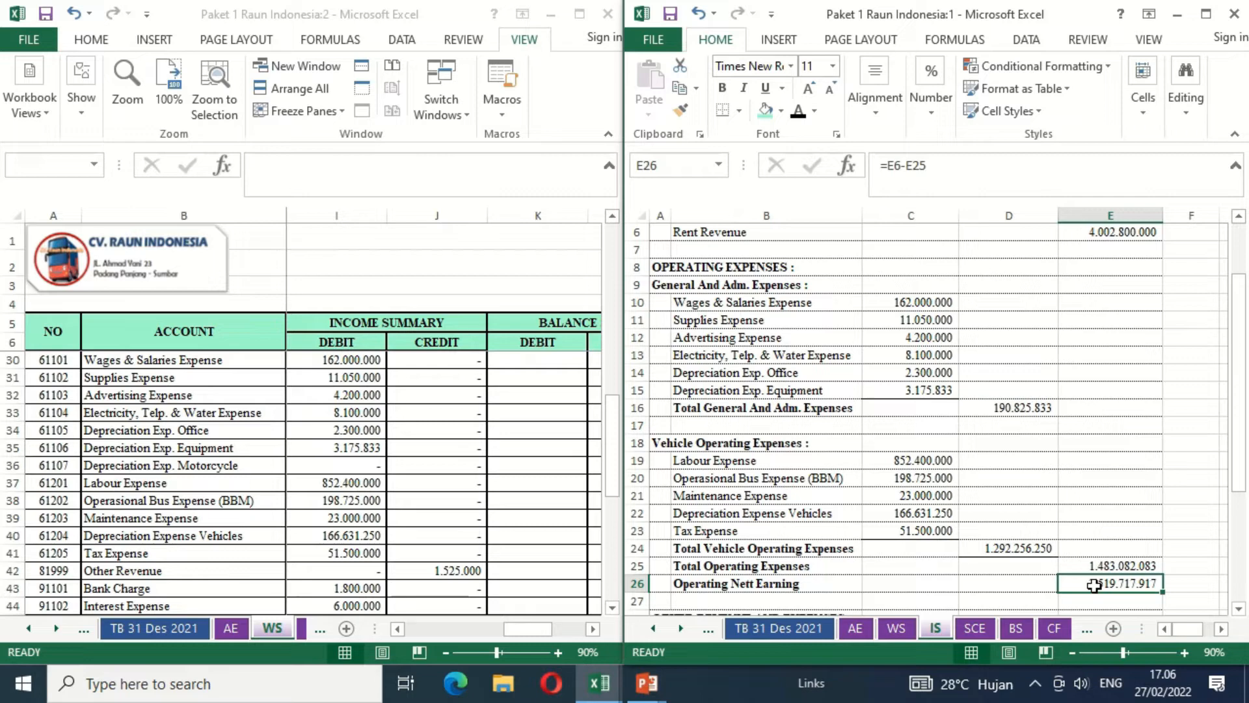
pyautogui.hotkey('ctrl', 'b')
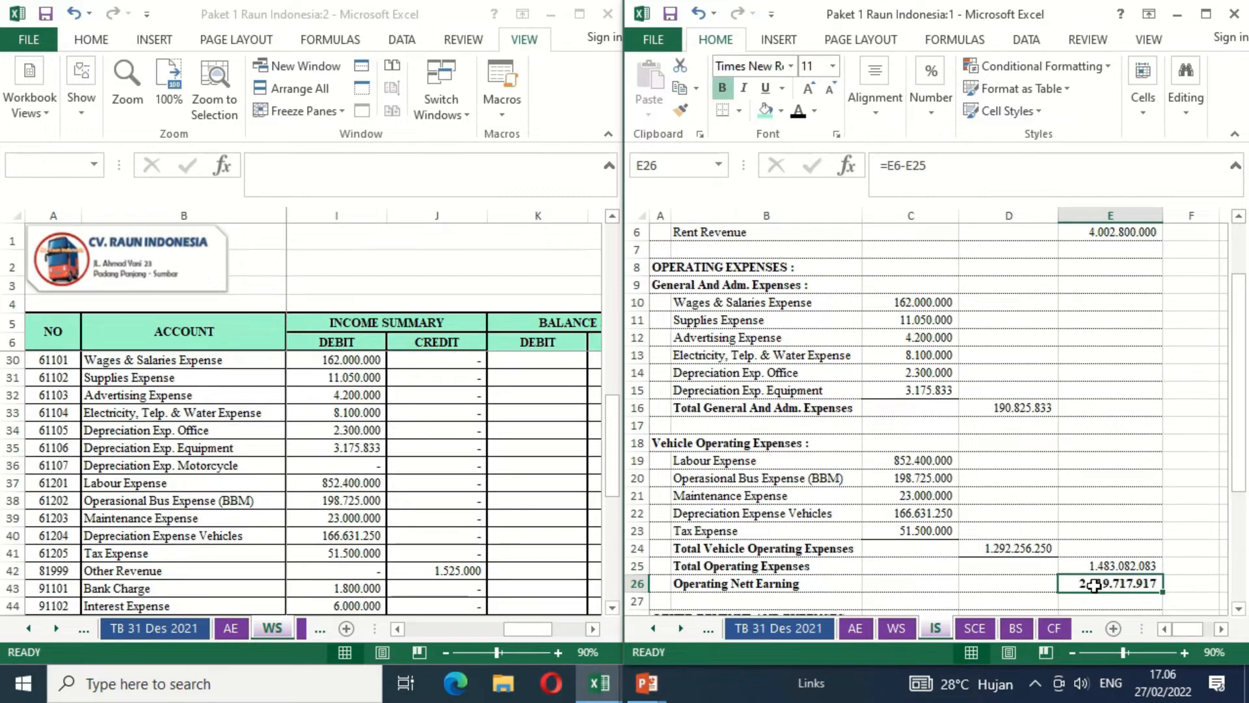
# - Link Other Revenue in D30 of the income statement to the worksheet's income summary credit in J42
pyautogui.press('Down')
pyautogui.press('Down')
pyautogui.press('Down')
pyautogui.press('Down')
pyautogui.press('Down')
pyautogui.press('Down')
pyautogui.press('Down')
pyautogui.press('Down')
pyautogui.press('Down')
pyautogui.press('Down')
pyautogui.press('Down')
pyautogui.press('Down')
pyautogui.press('Down')
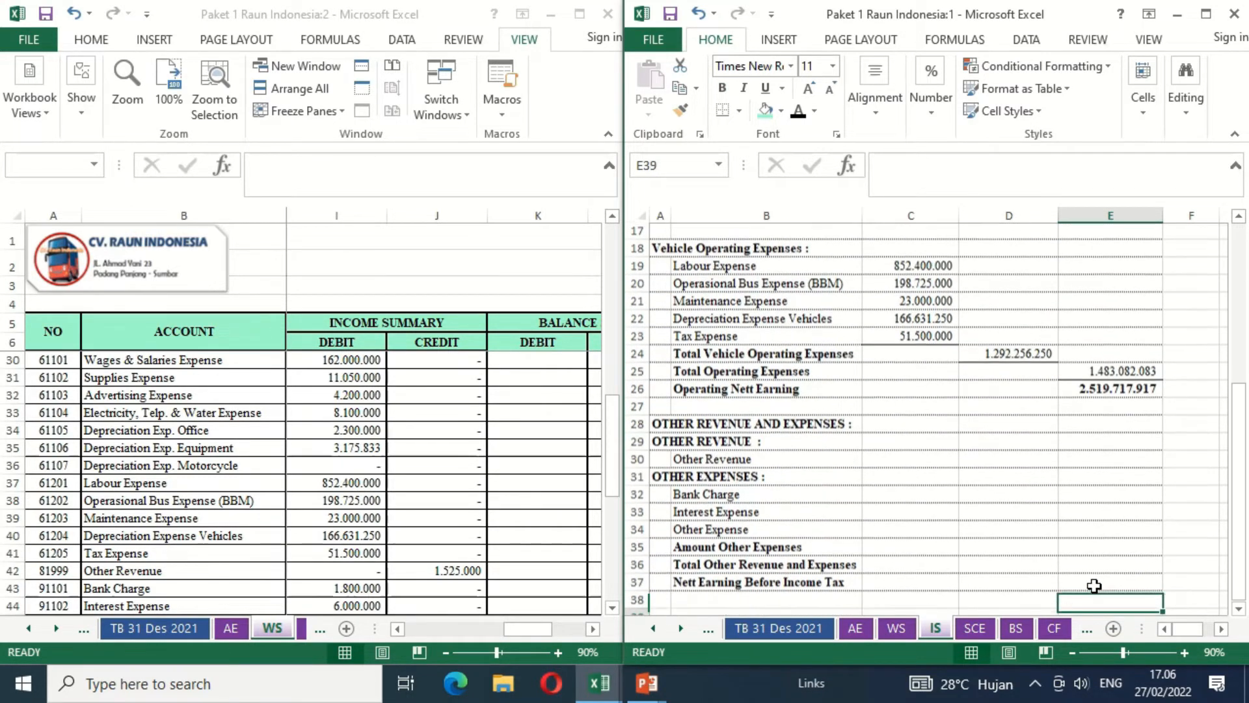
pyautogui.press('Down')
pyautogui.press('Down')
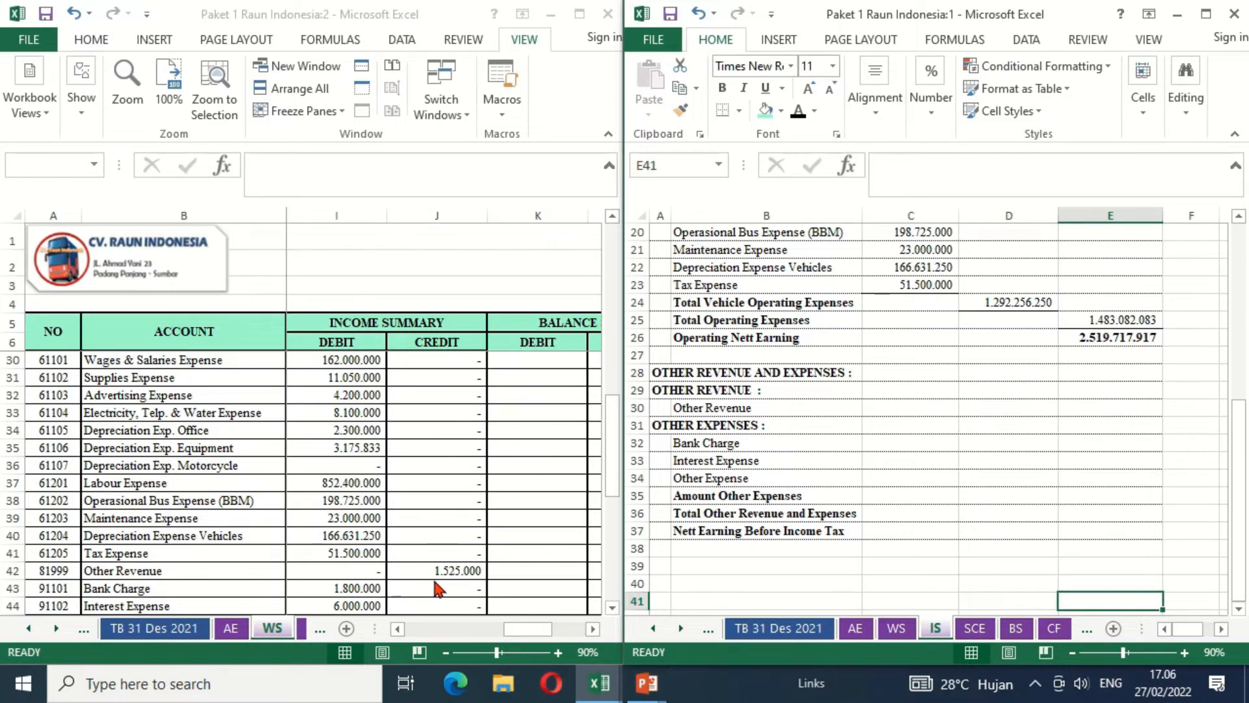
pyautogui.click(976, 410)
pyautogui.write('=')
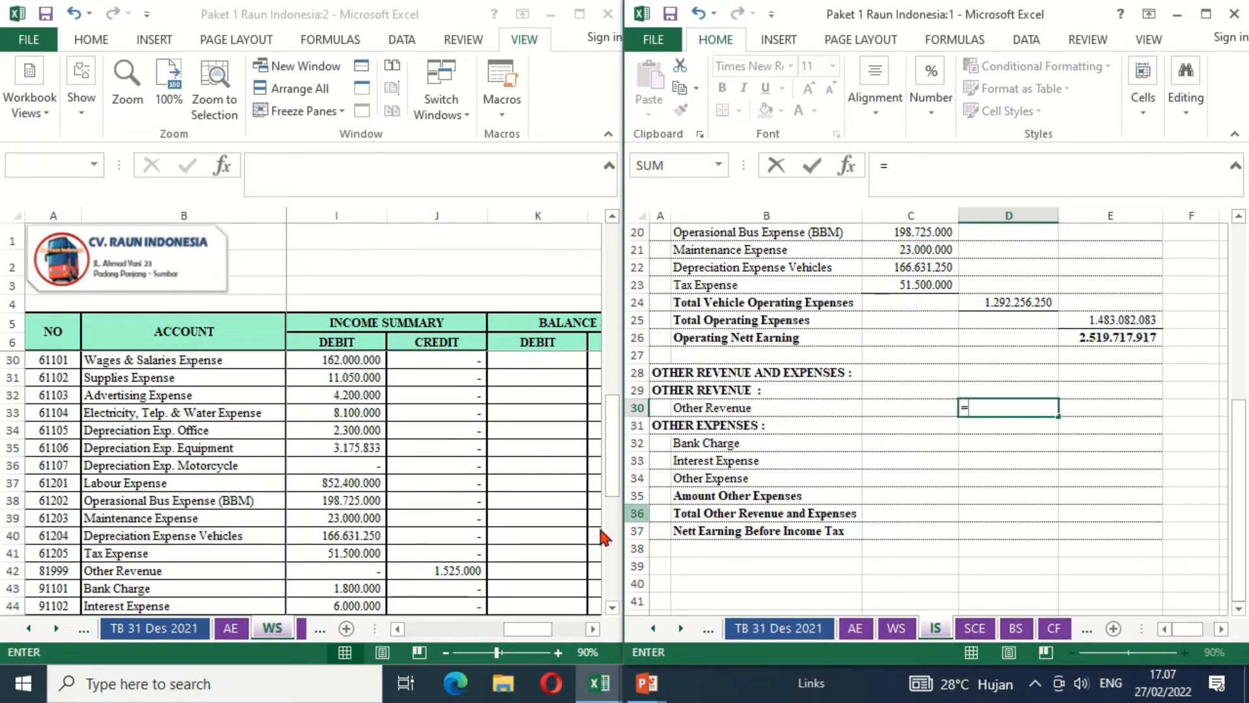
pyautogui.click(444, 569)
pyautogui.press('Return')
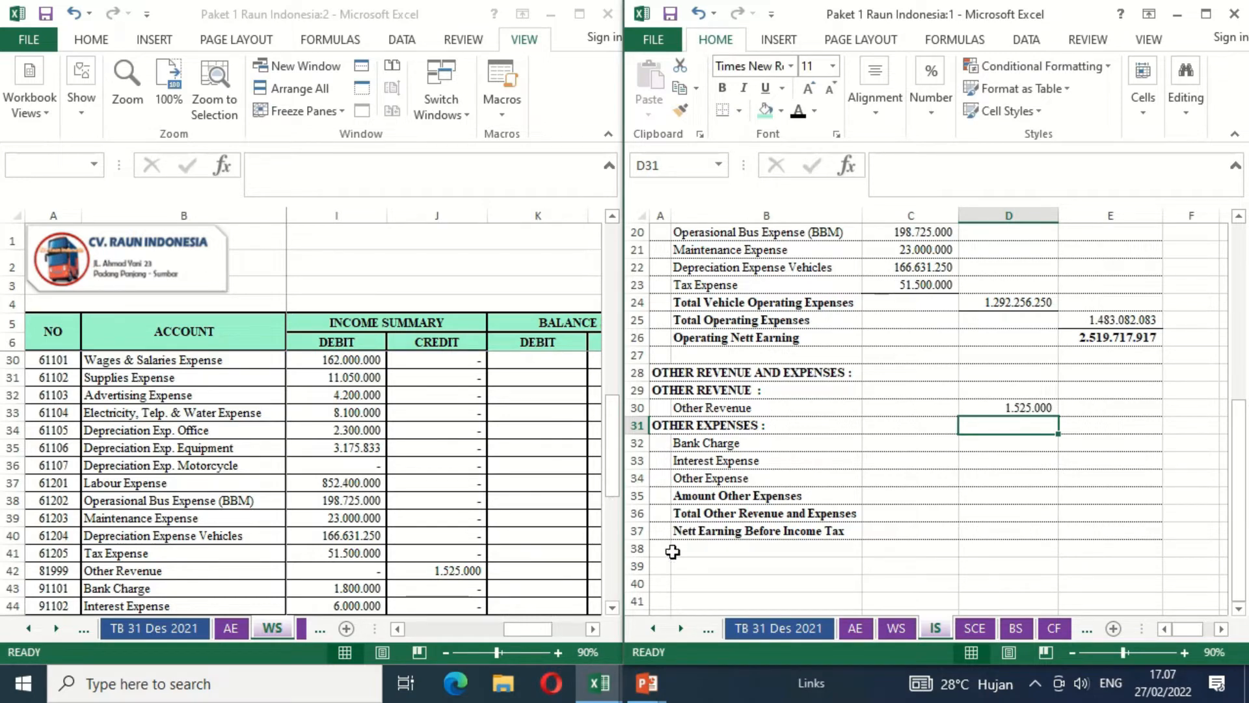
# - Link Bank Charge in C32 of the income statement to the worksheet's income summary debit with =WS!I43
pyautogui.click(614, 609)
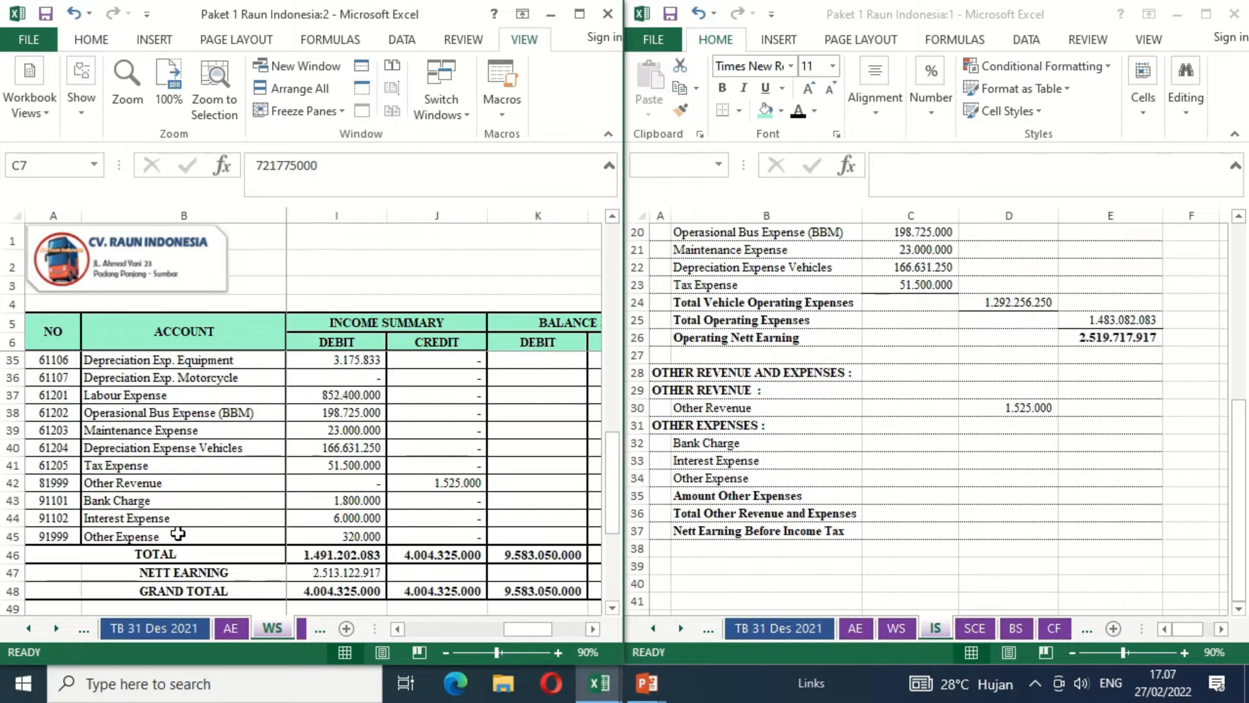
pyautogui.click(904, 444)
pyautogui.write('=')
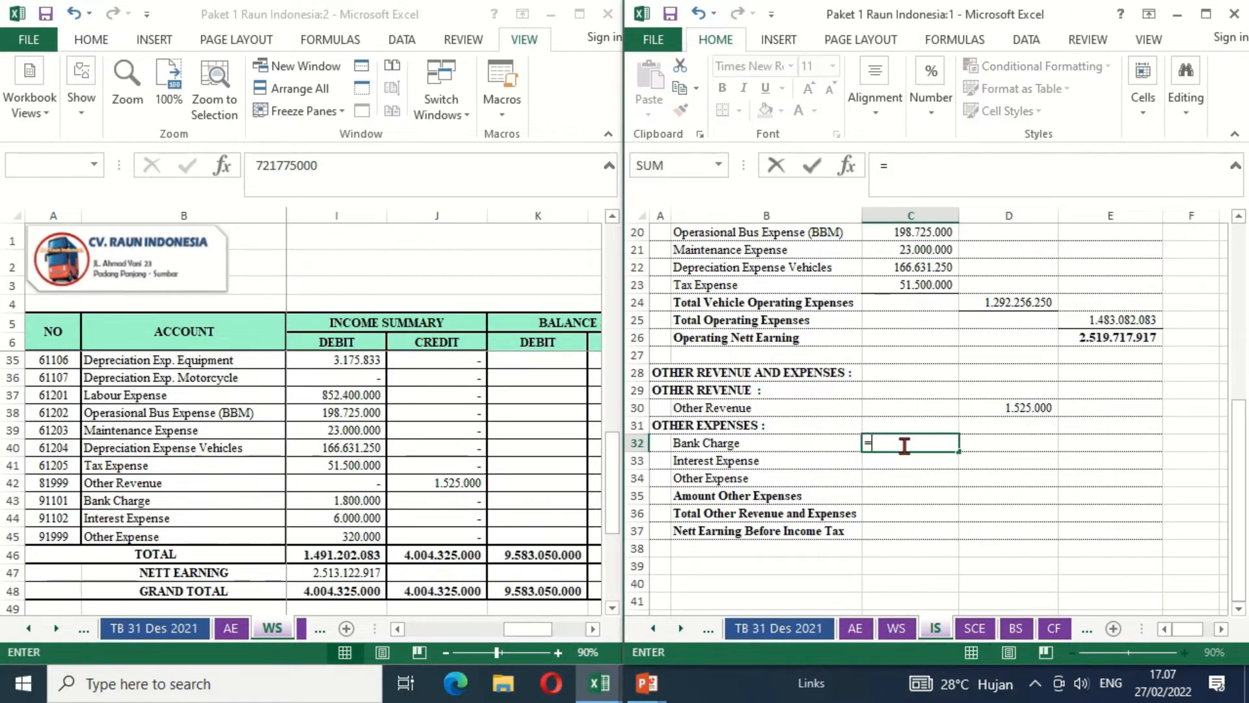
pyautogui.click(310, 502)
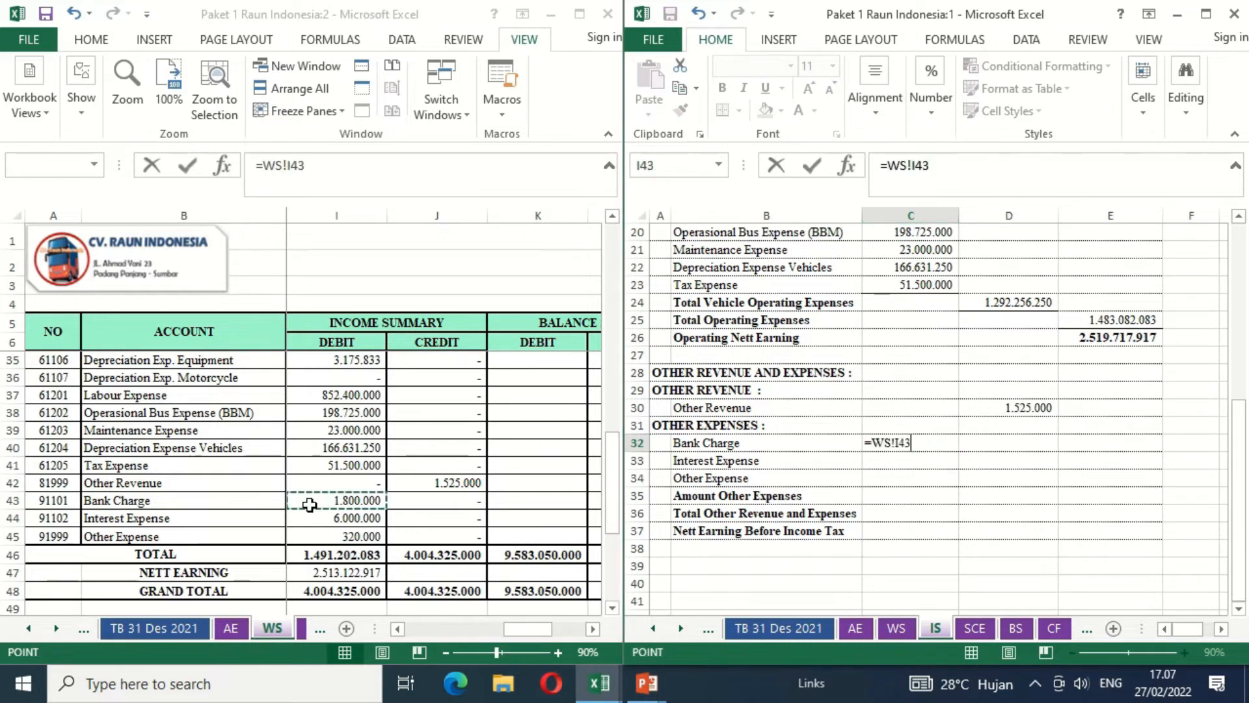
pyautogui.press('Return')
pyautogui.press('Up')
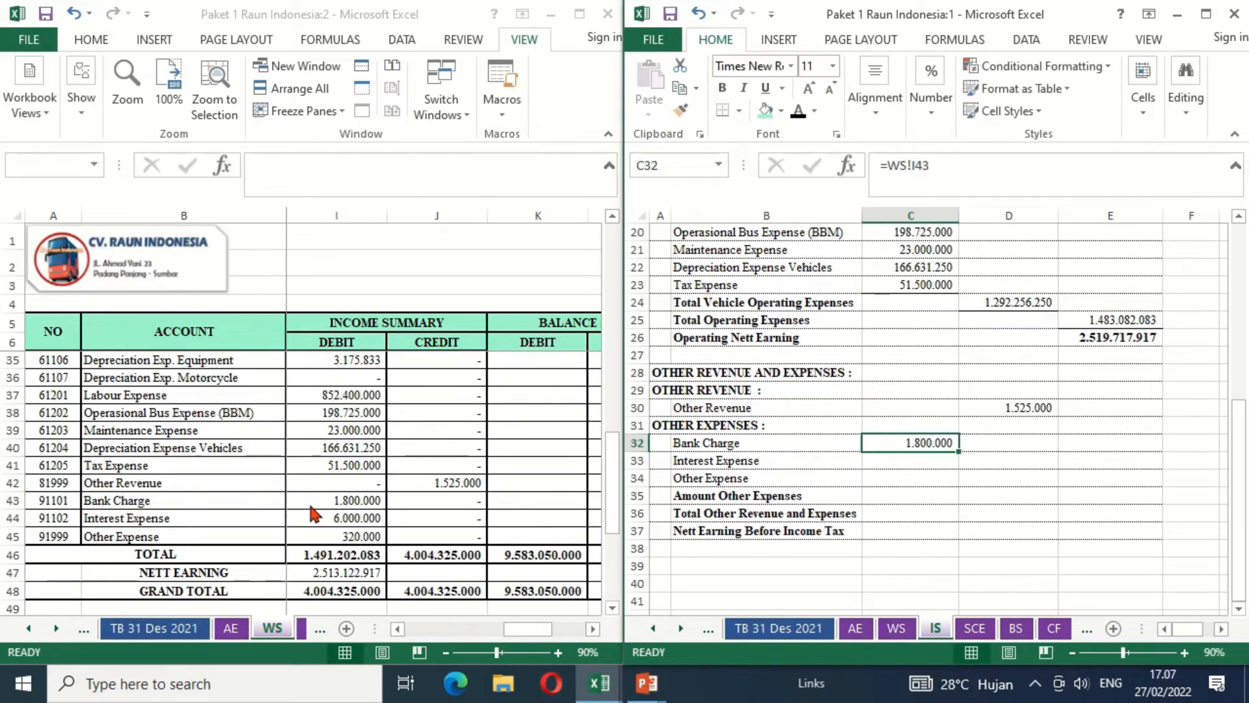
# - Copy the Bank Charge link down through C34 for Interest Expense and Other Expense, and add a bottom border beneath the group
pyautogui.hotkey('ctrl', 'c')
pyautogui.hotkey('shift', 'Down')
pyautogui.hotkey('shift', 'Down')
pyautogui.hotkey('ctrl', 'v')
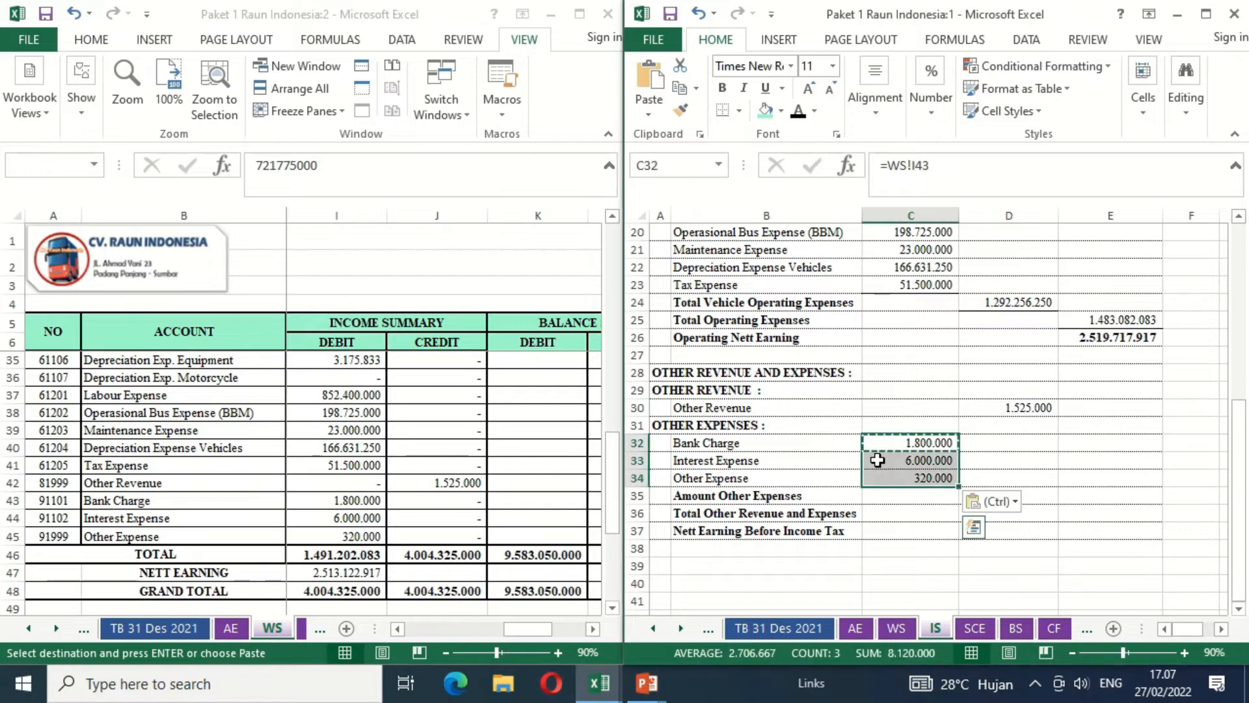
pyautogui.click(724, 109)
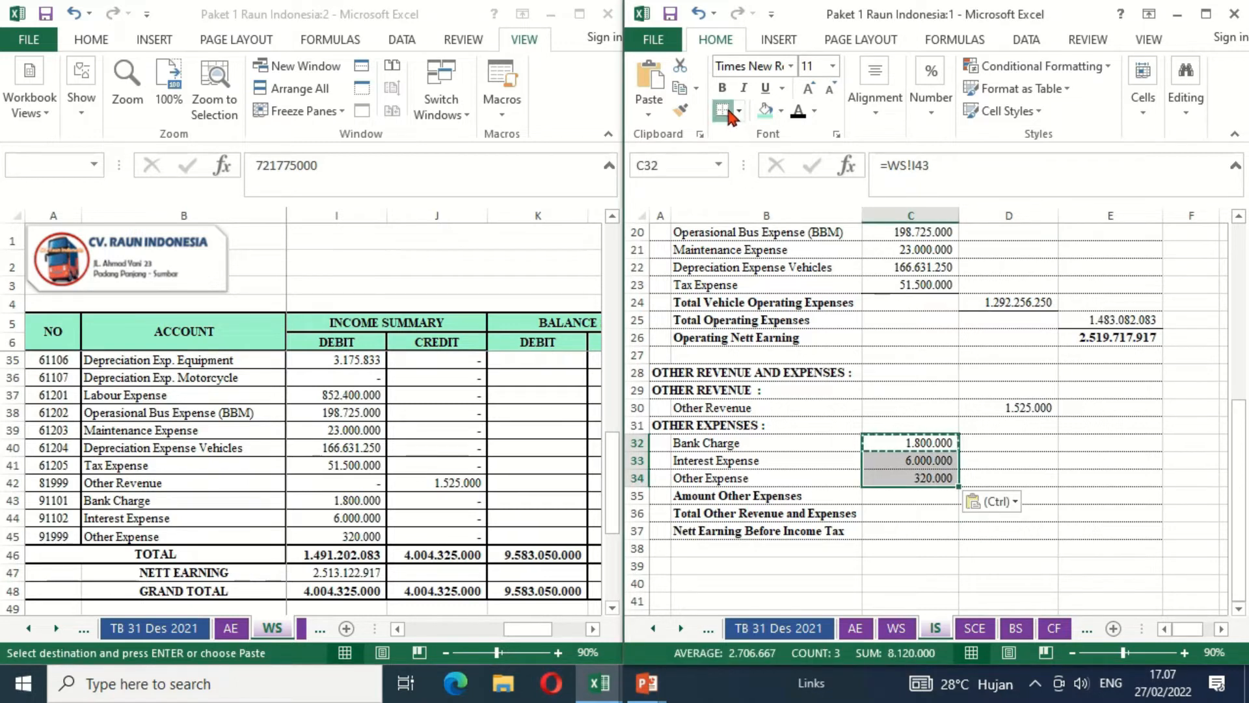
# - Enter a SUM of C32 through C34 in D35 as Amount Other Expenses
pyautogui.press('Down')
pyautogui.press('Down')
pyautogui.press('Down')
pyautogui.press('Right')
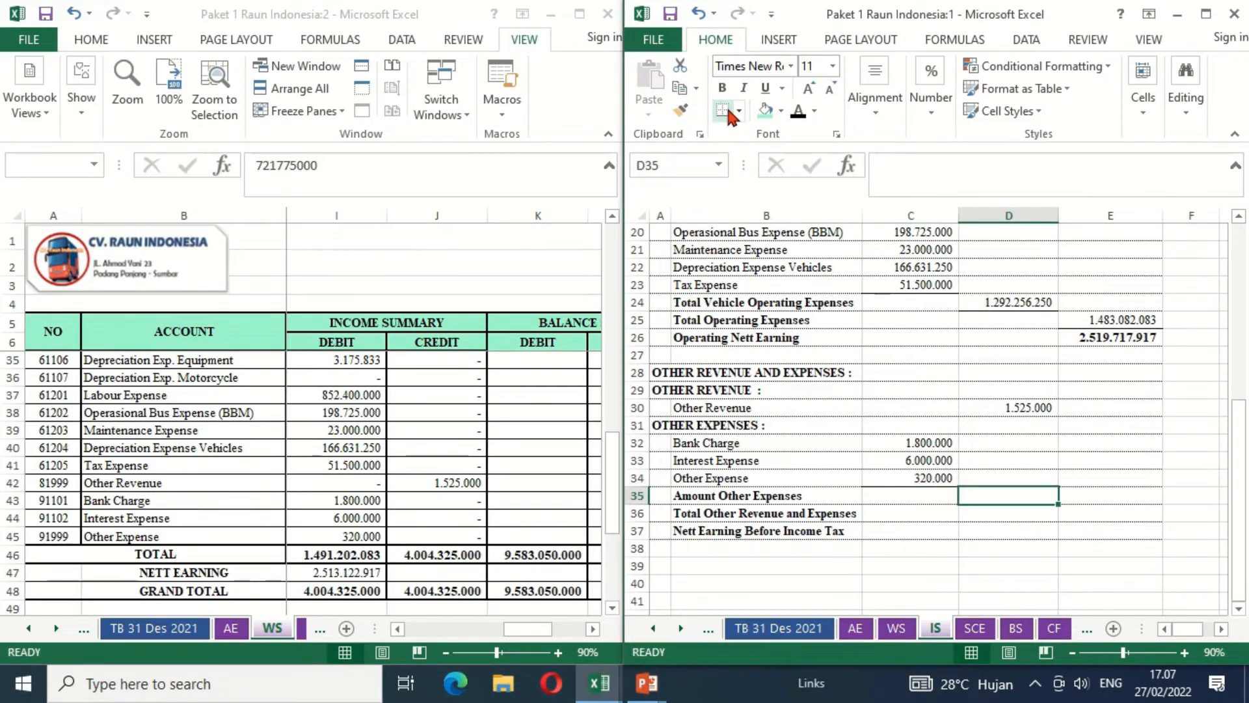
pyautogui.write('=SUM(')
pyautogui.press('Left')
pyautogui.press('Up')
pyautogui.hotkey('shift', 'Up')
pyautogui.hotkey('shift', 'Up')
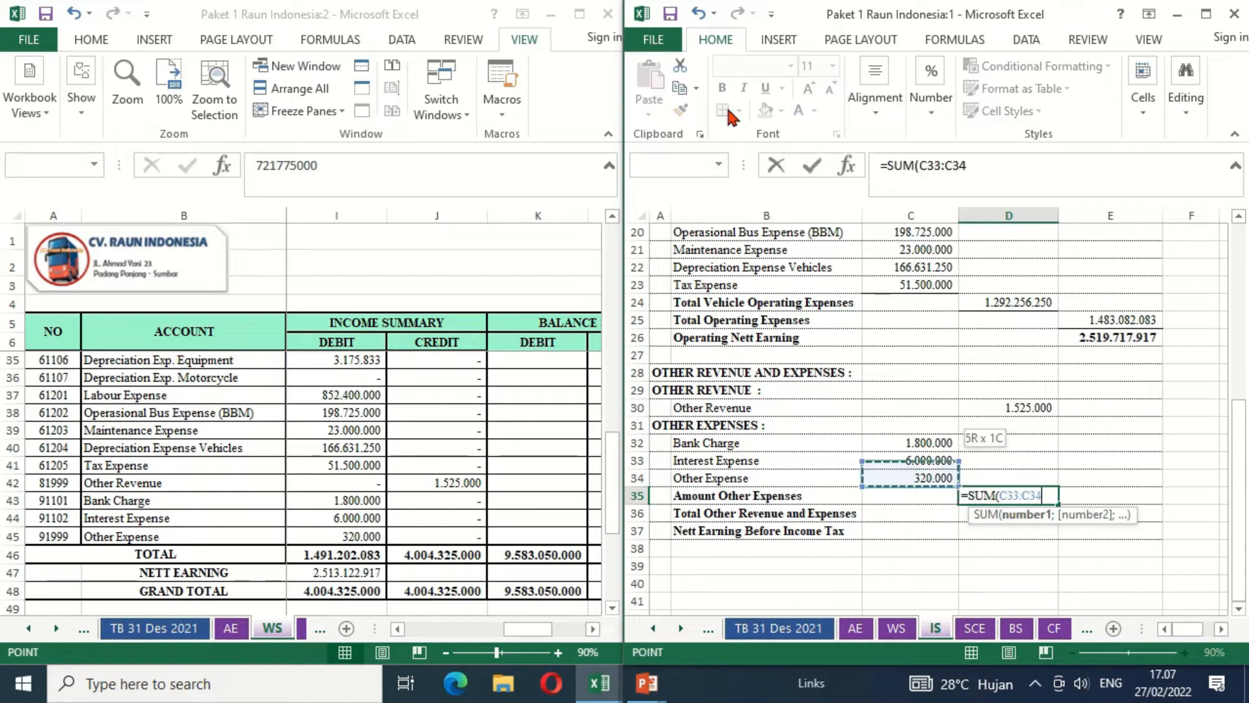
pyautogui.press('Return')
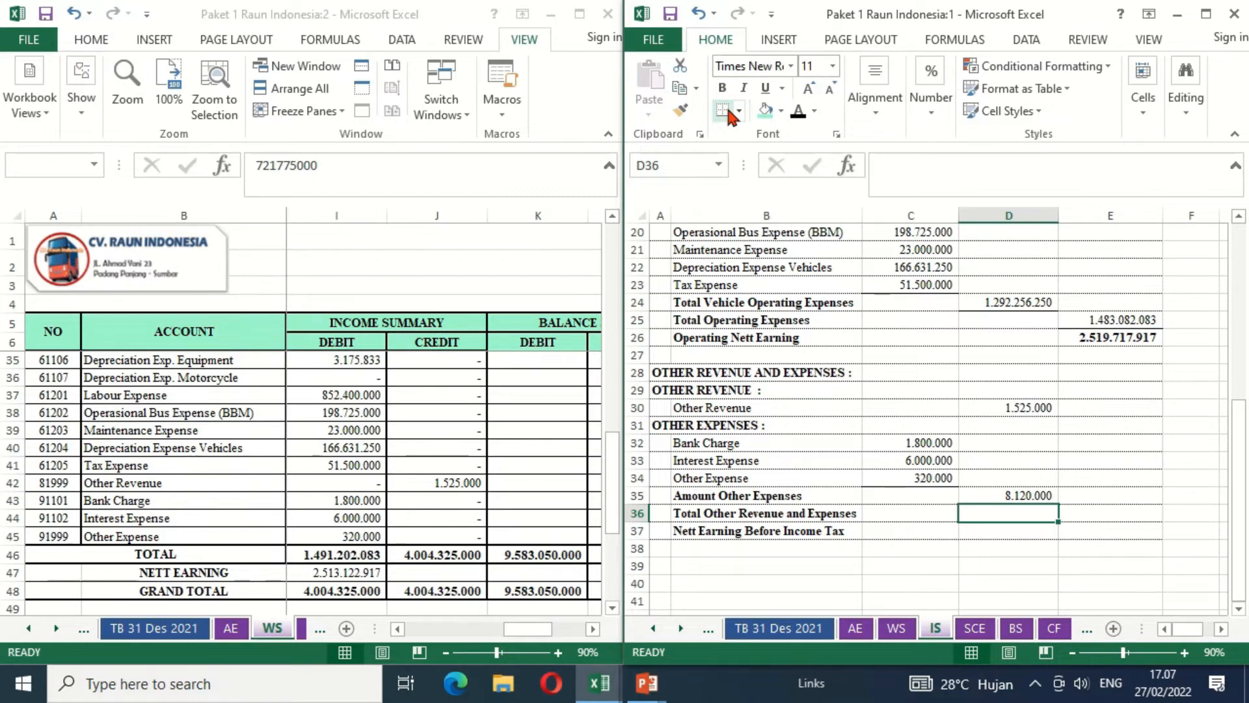
# - Add a bottom border beneath the Amount Other Expenses figure in D35
pyautogui.press('Right')
pyautogui.press('Left')
pyautogui.press('Up')
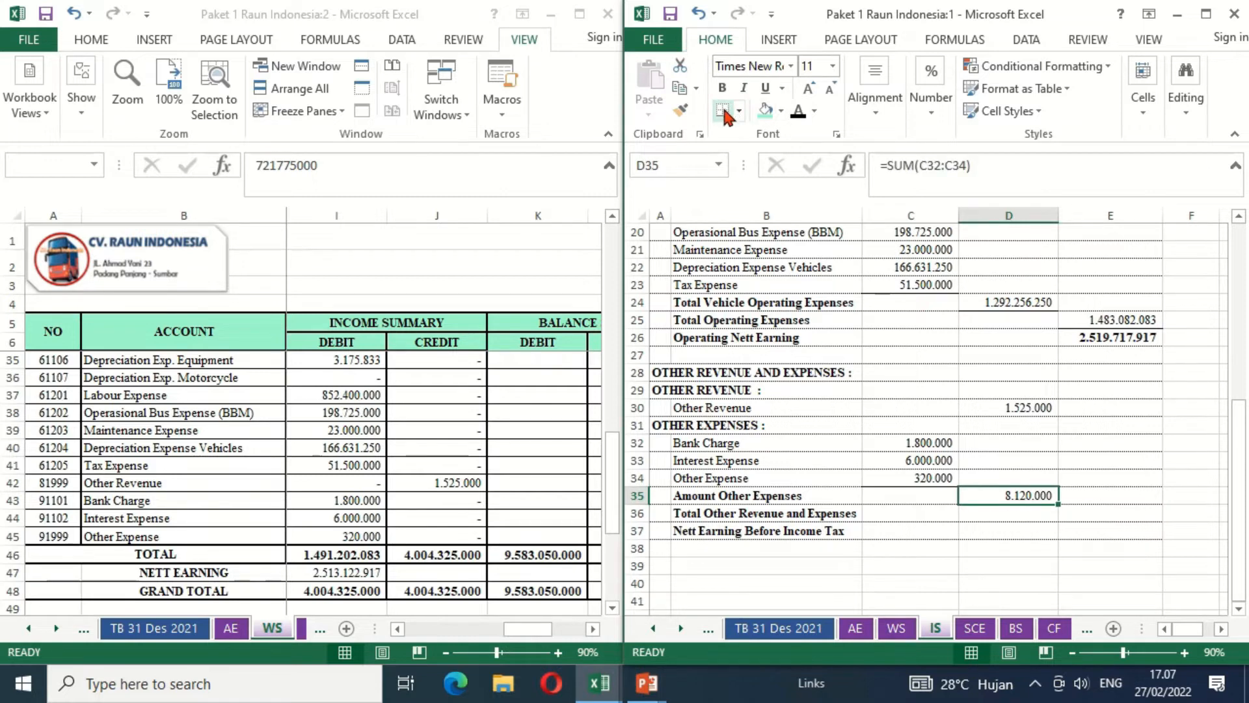
pyautogui.press('Right')
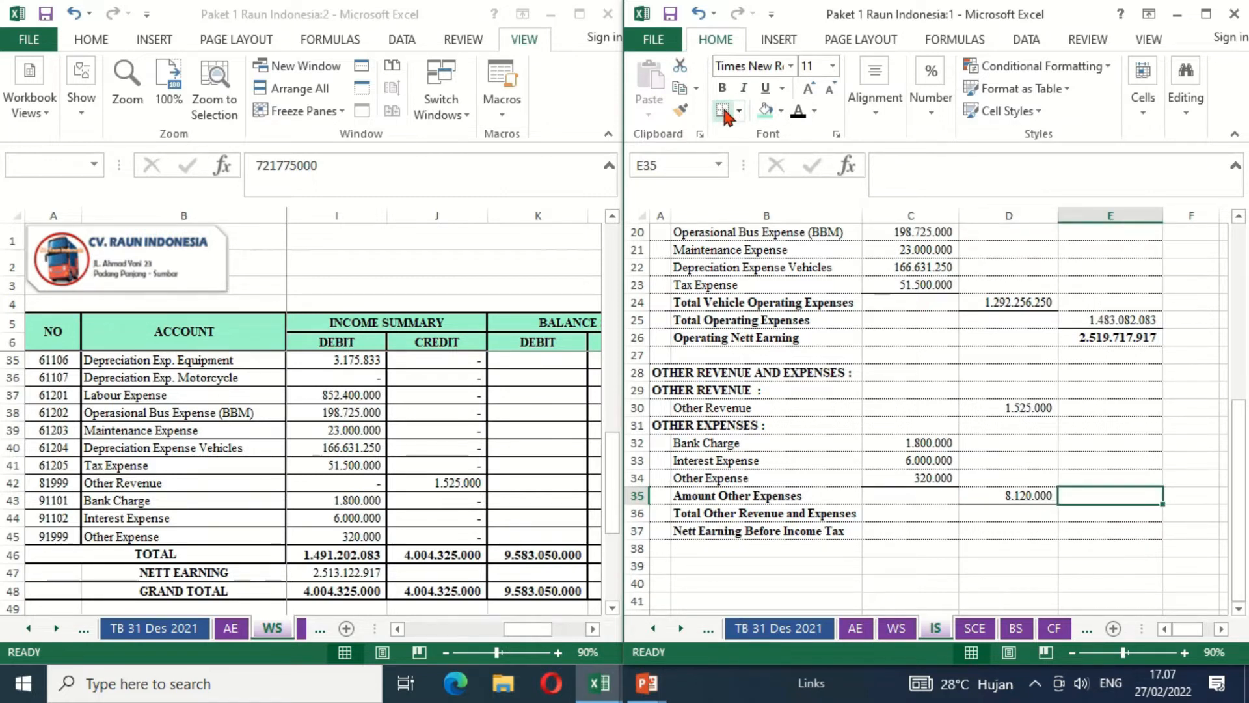
# - Calculate Total Other Revenue and Expenses in E36 of the income statement with =D30-D35
pyautogui.press('Down')
pyautogui.write('=')
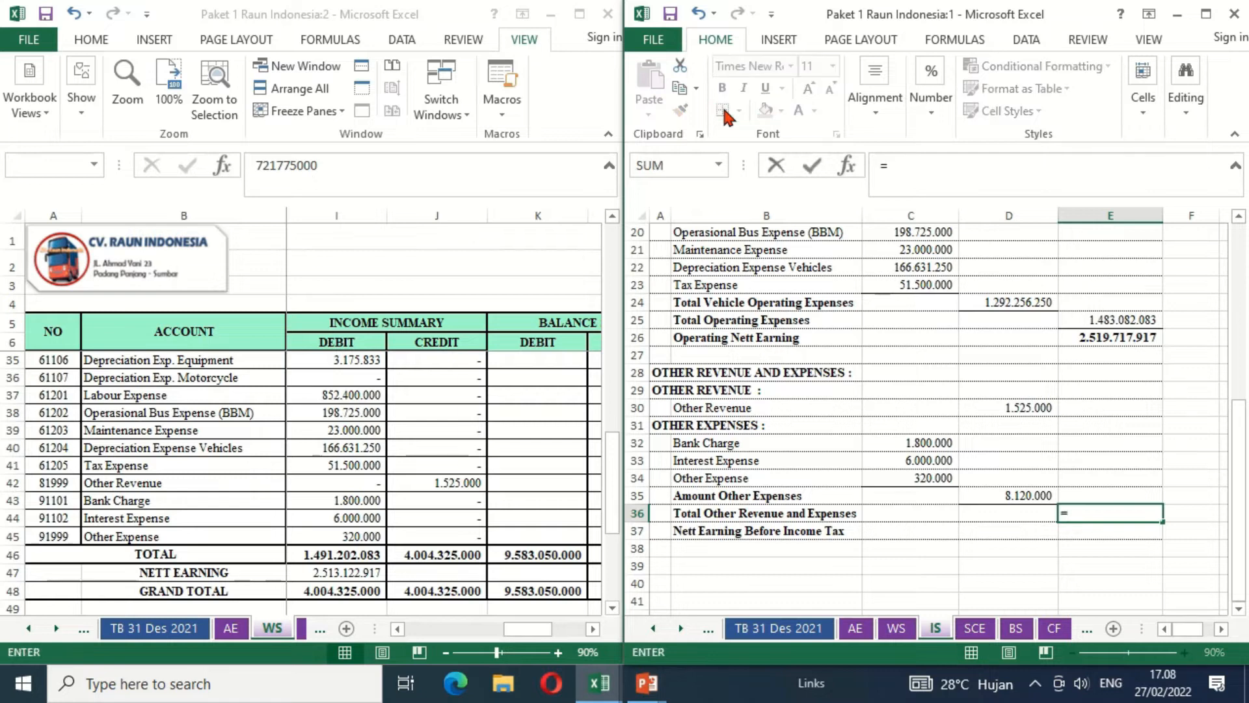
pyautogui.press('Up')
pyautogui.press('Up')
pyautogui.press('Up')
pyautogui.press('Up')
pyautogui.press('Up')
pyautogui.press('Up')
pyautogui.press('Left')
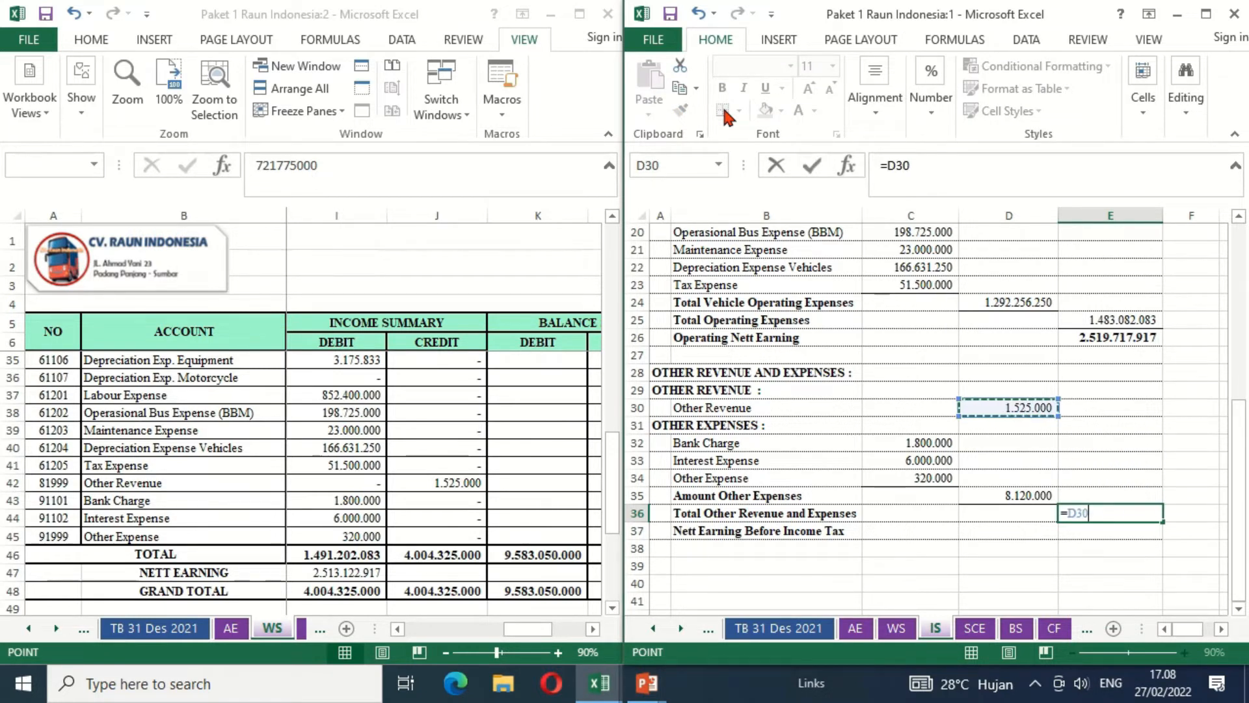
pyautogui.write('-')
pyautogui.press('Up')
pyautogui.press('Left')
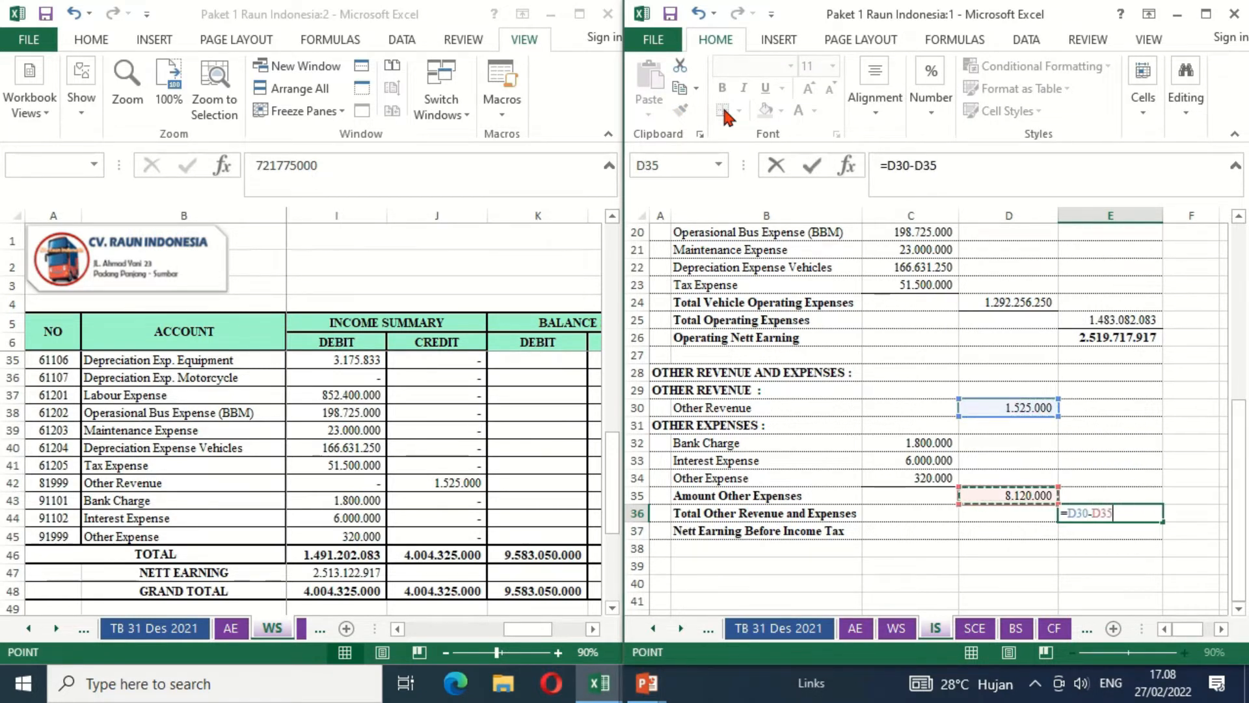
pyautogui.press('Return')
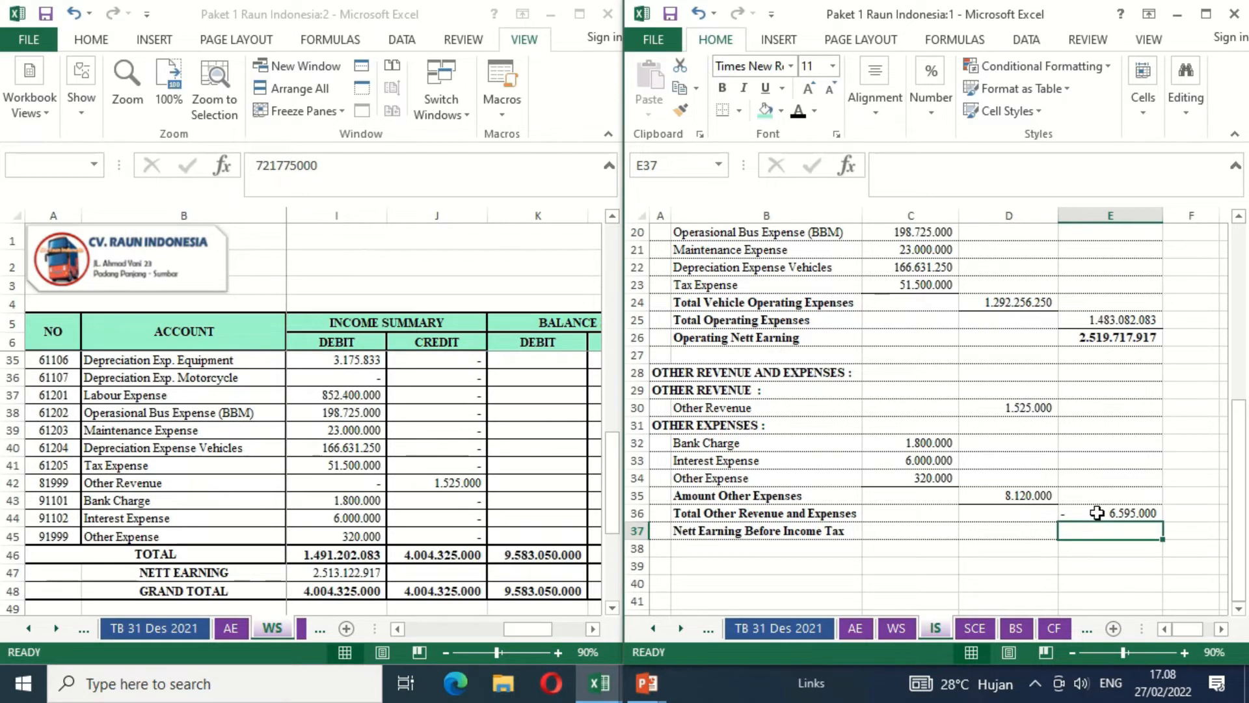
# - Calculate Nett Earning Before Income Tax in E37 with =E26+E36
pyautogui.write('=')
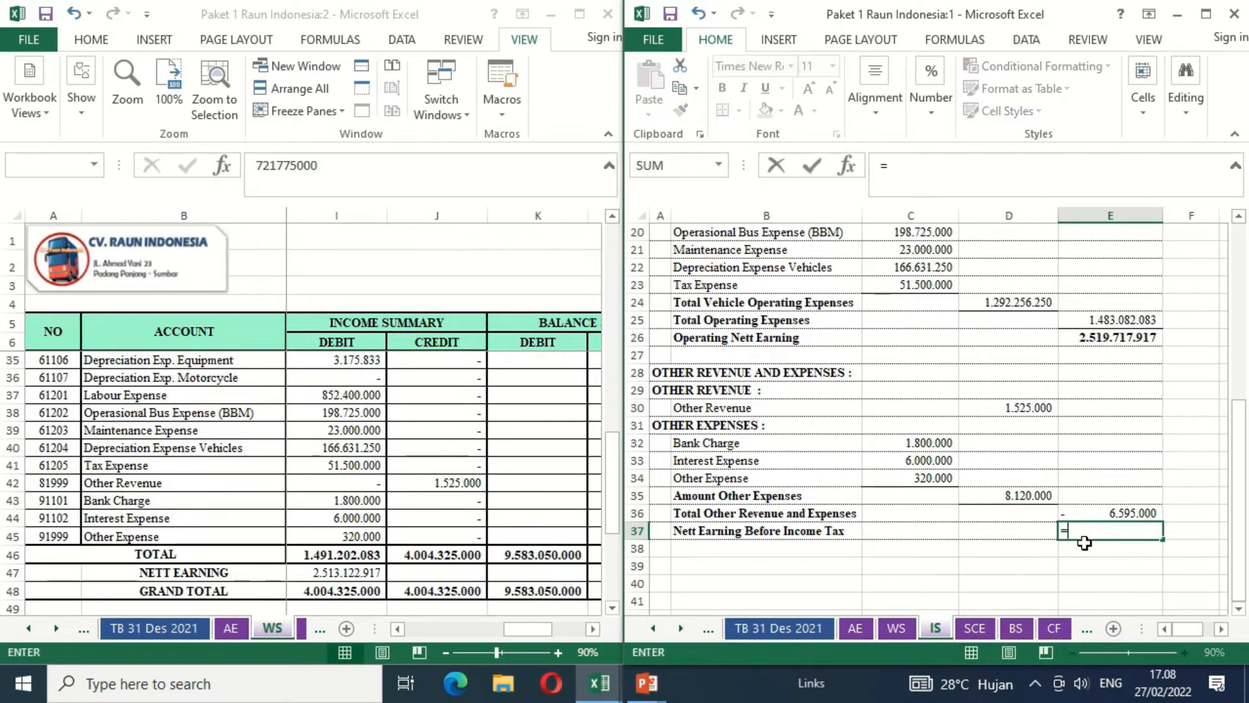
pyautogui.click(1096, 336)
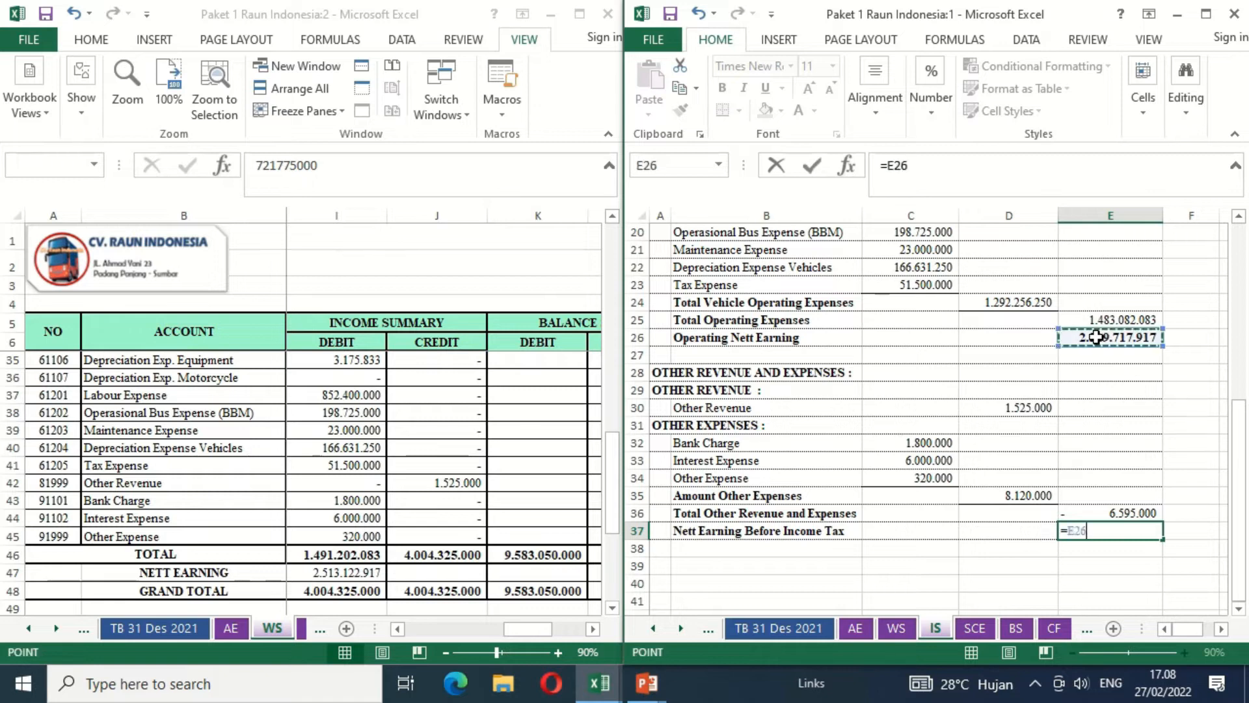
pyautogui.write('+')
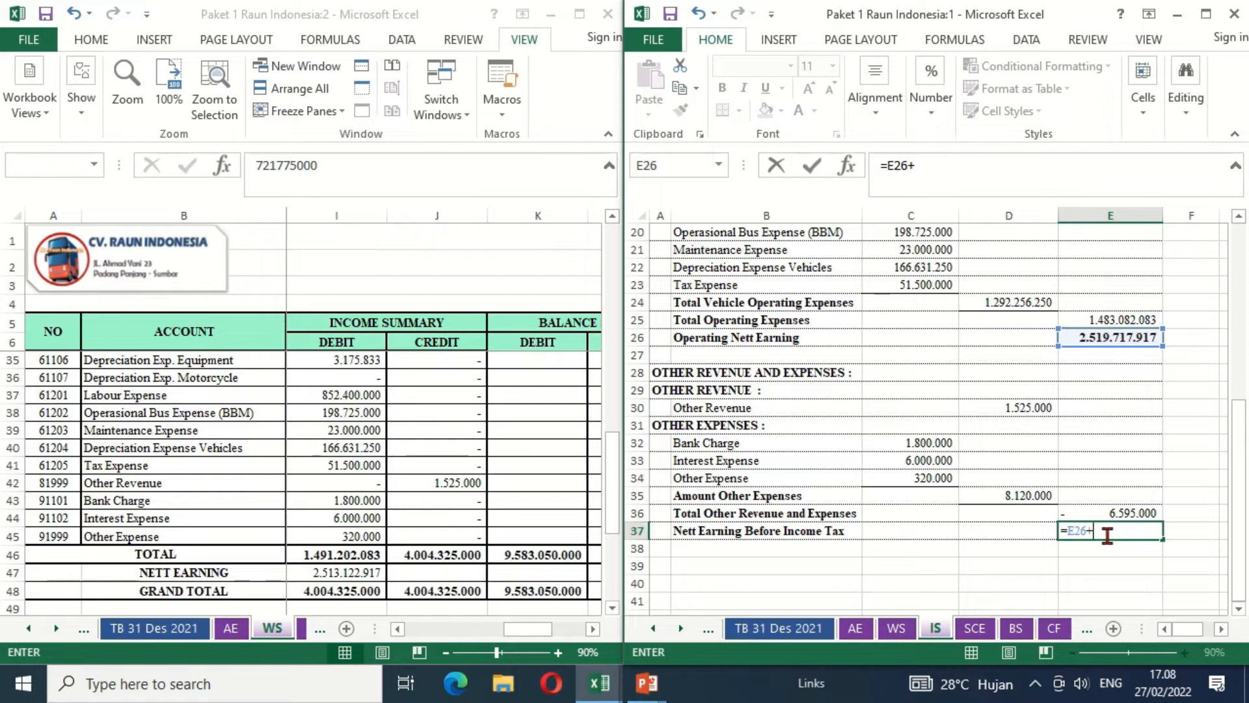
pyautogui.click(1132, 512)
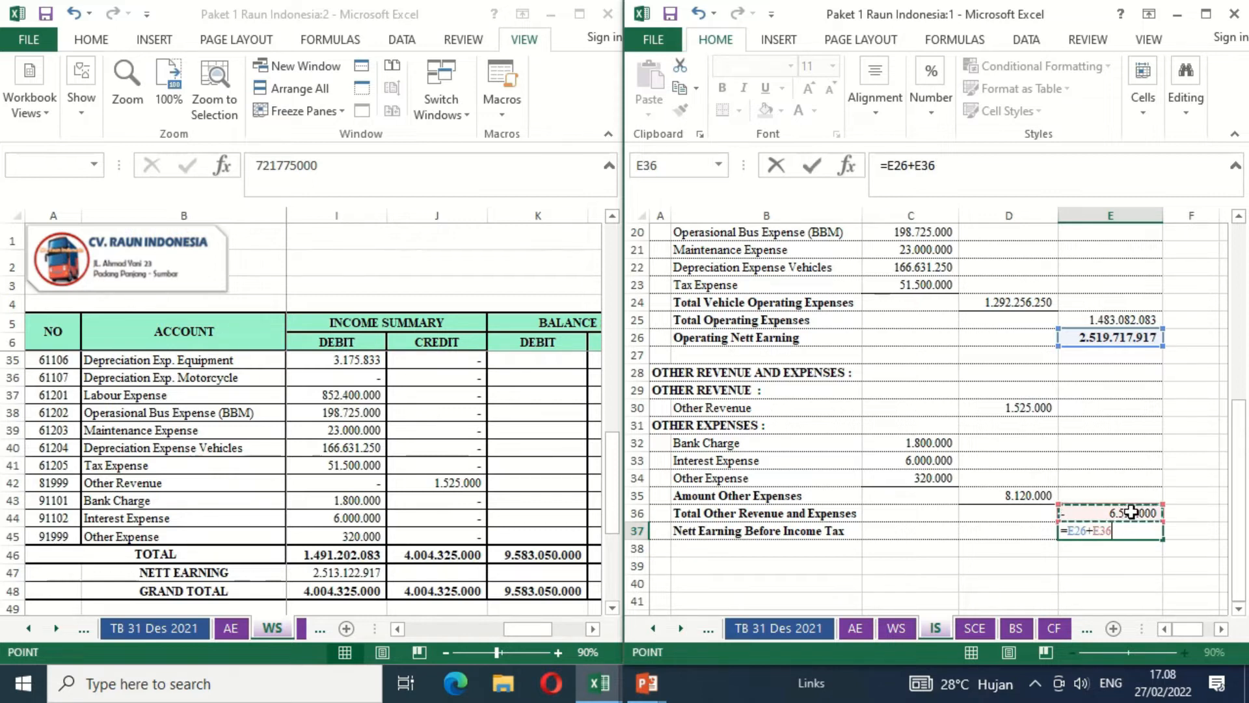
pyautogui.press('Return')
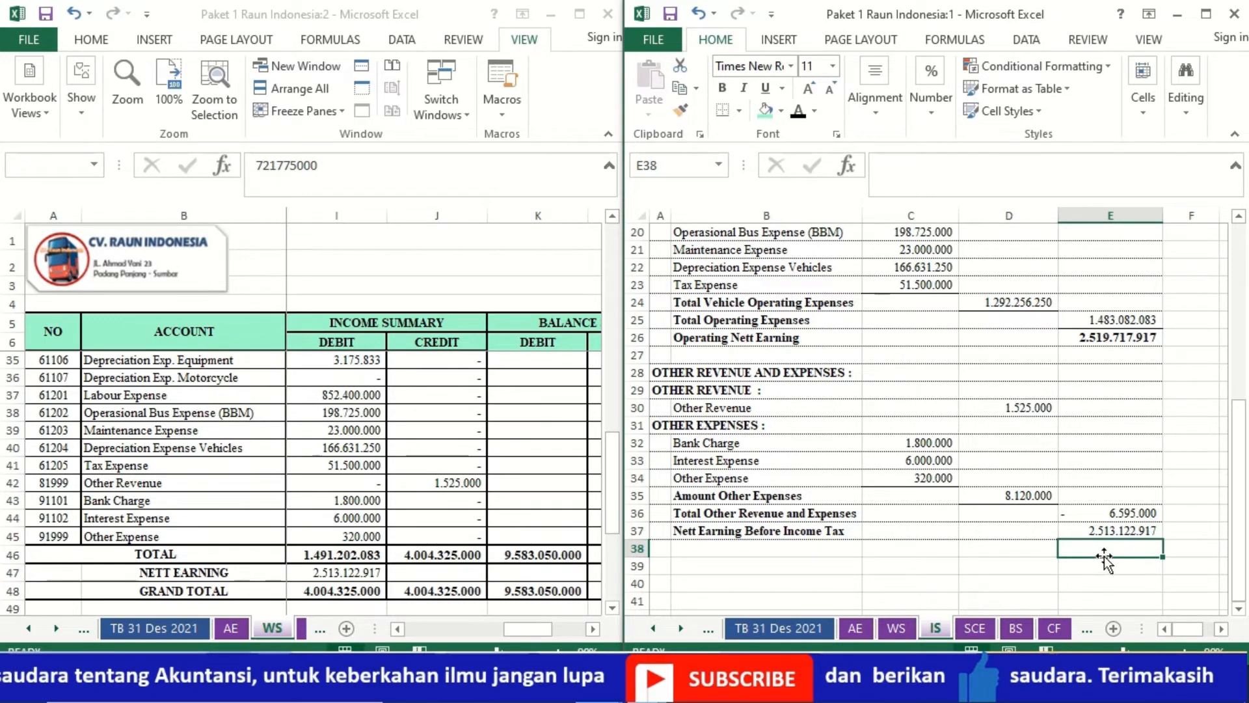
# - Format the Nett Earning Before Income Tax figure in E37 as bold with a top and double bottom border
pyautogui.click(1086, 527)
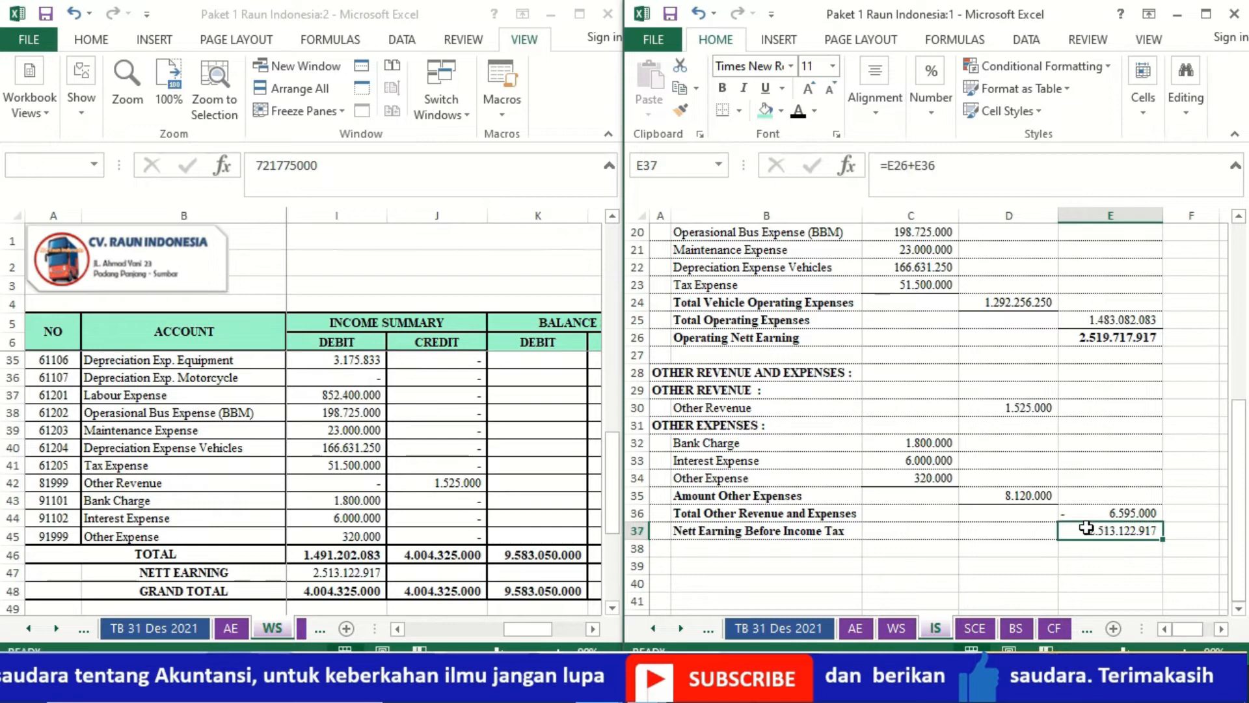
pyautogui.hotkey('ctrl', 'b')
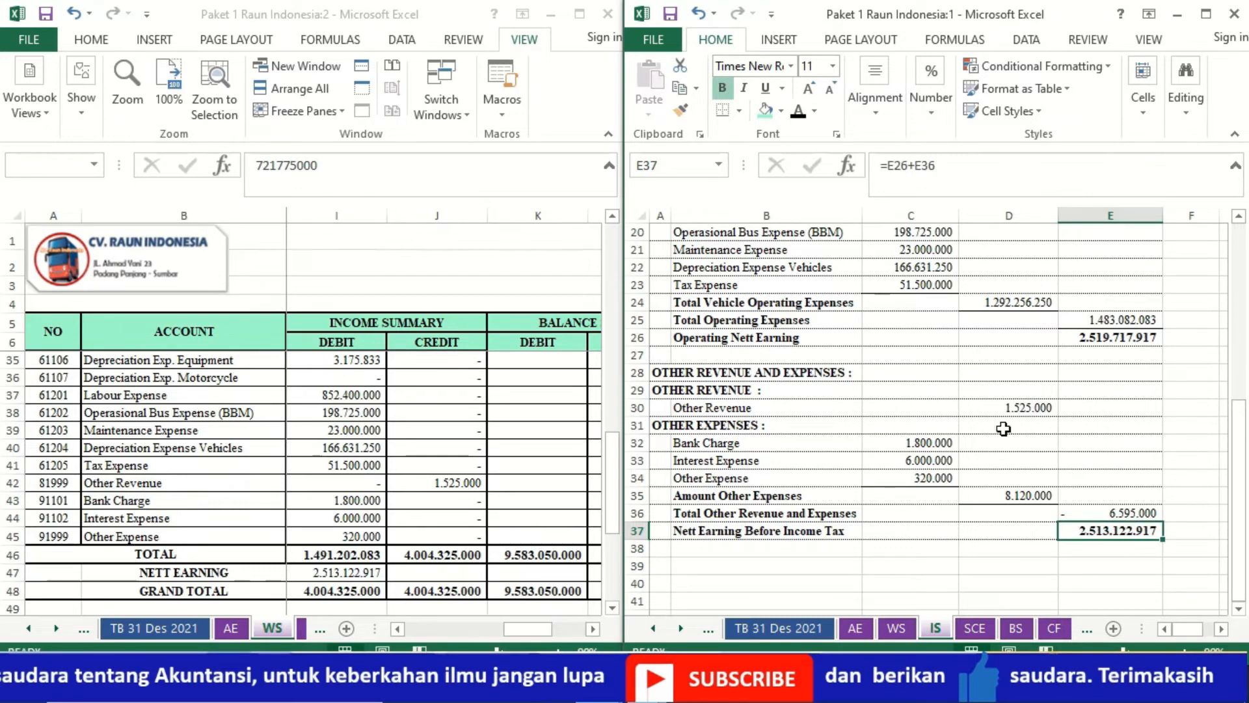
pyautogui.click(739, 109)
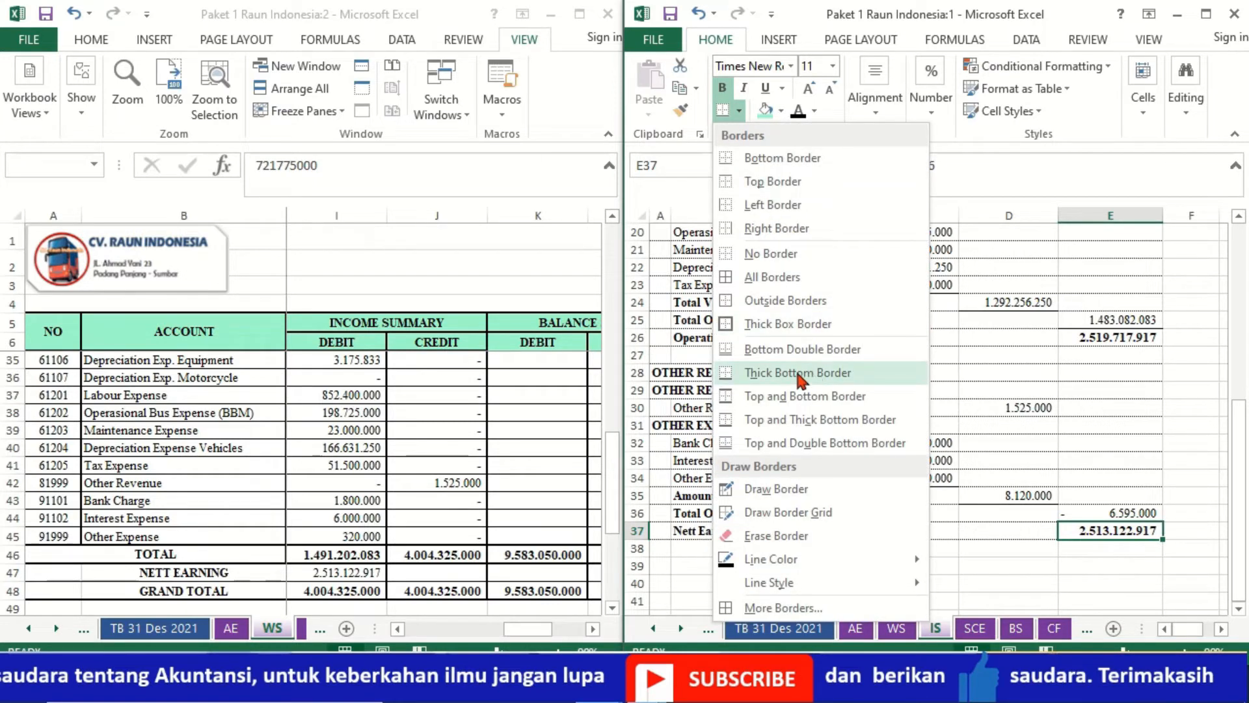
pyautogui.click(753, 443)
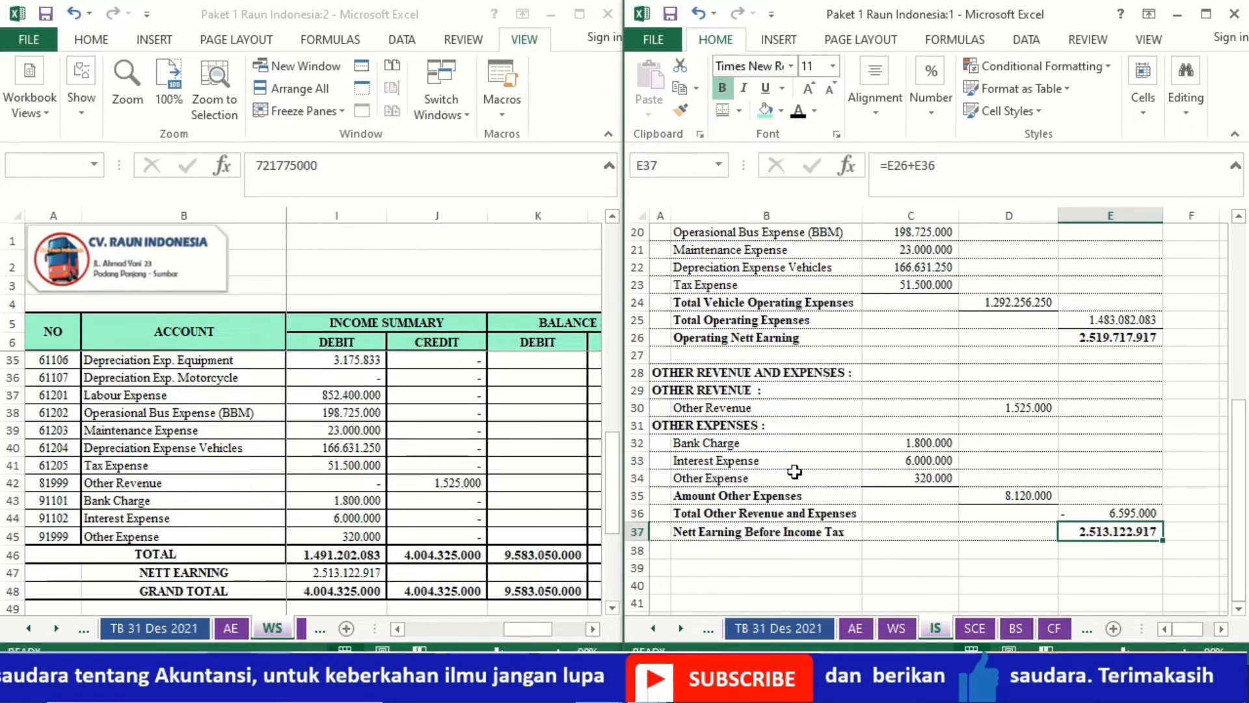
# - Review the completed income statement from its heading down to Nett Earning Before Income Tax
pyautogui.click(1054, 583)
pyautogui.hotkey('ctrl', 'Up')
pyautogui.hotkey('ctrl', 'Up')
pyautogui.hotkey('ctrl', 'Up')
pyautogui.hotkey('ctrl', 'Up')
pyautogui.hotkey('ctrl', 'Up')
pyautogui.hotkey('ctrl', 'Up')
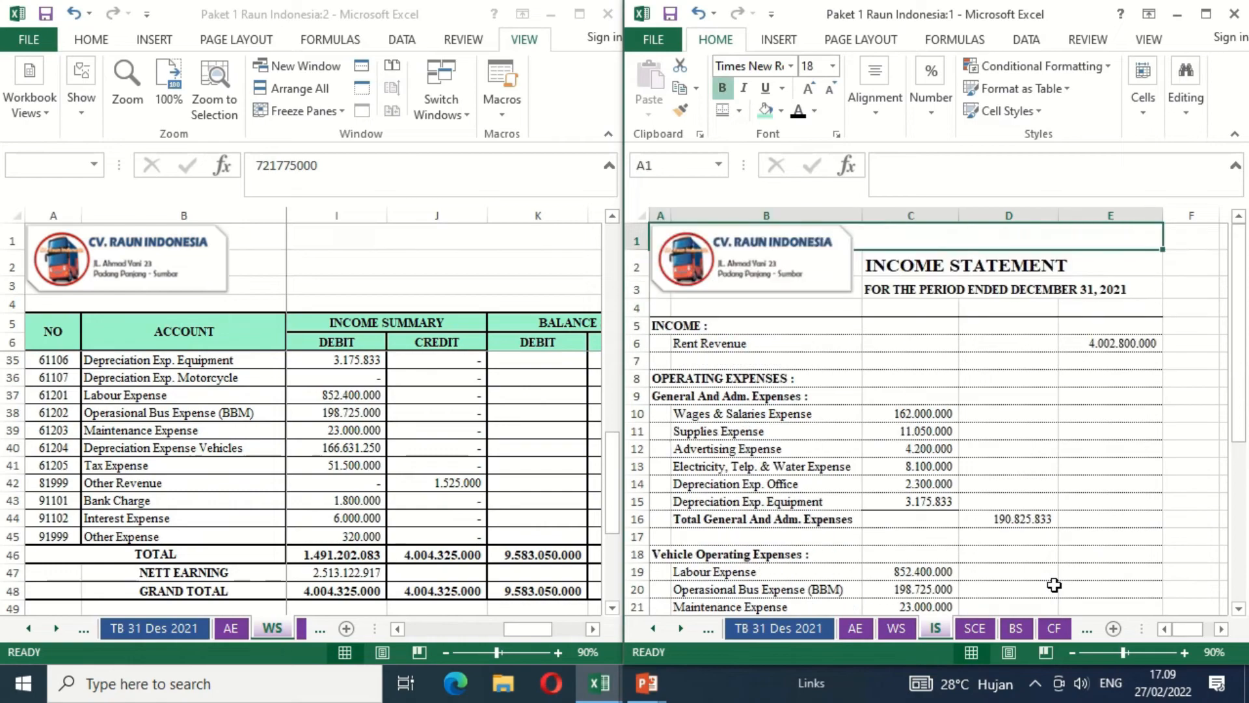
pyautogui.hotkey('ctrl', 'Down')
pyautogui.hotkey('ctrl', 'Down')
pyautogui.hotkey('ctrl', 'Down')
pyautogui.hotkey('ctrl', 'Down')
pyautogui.hotkey('ctrl', 'Down')
pyautogui.hotkey('ctrl', 'Down')
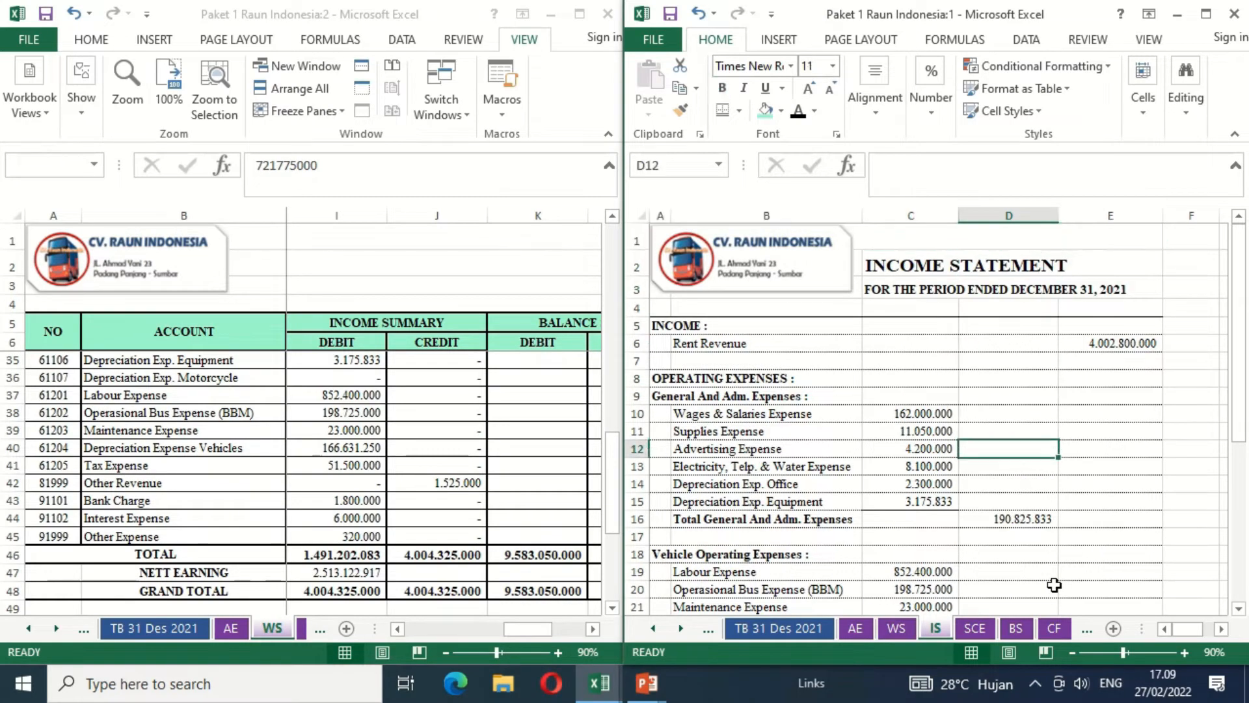
pyautogui.hotkey('ctrl', 'Down')
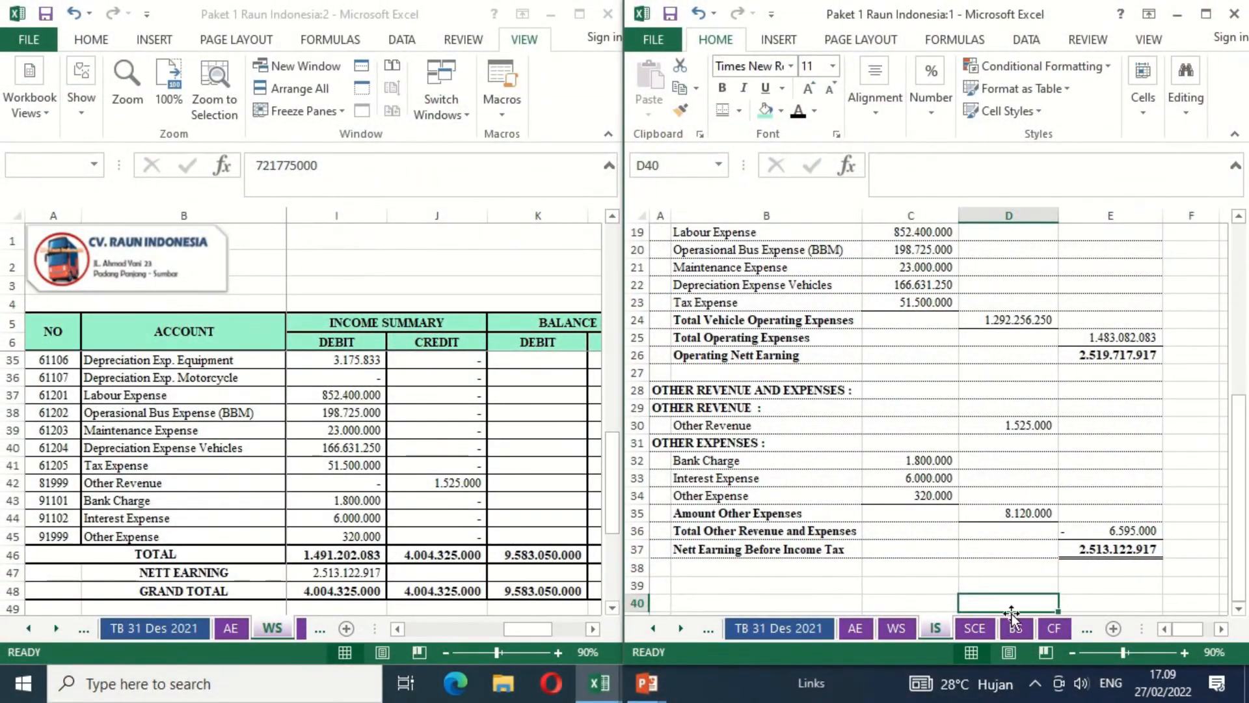
# - Open the Statement of Changes in Equity sheet (SCE) and set its zoom to 90%
pyautogui.click(976, 628)
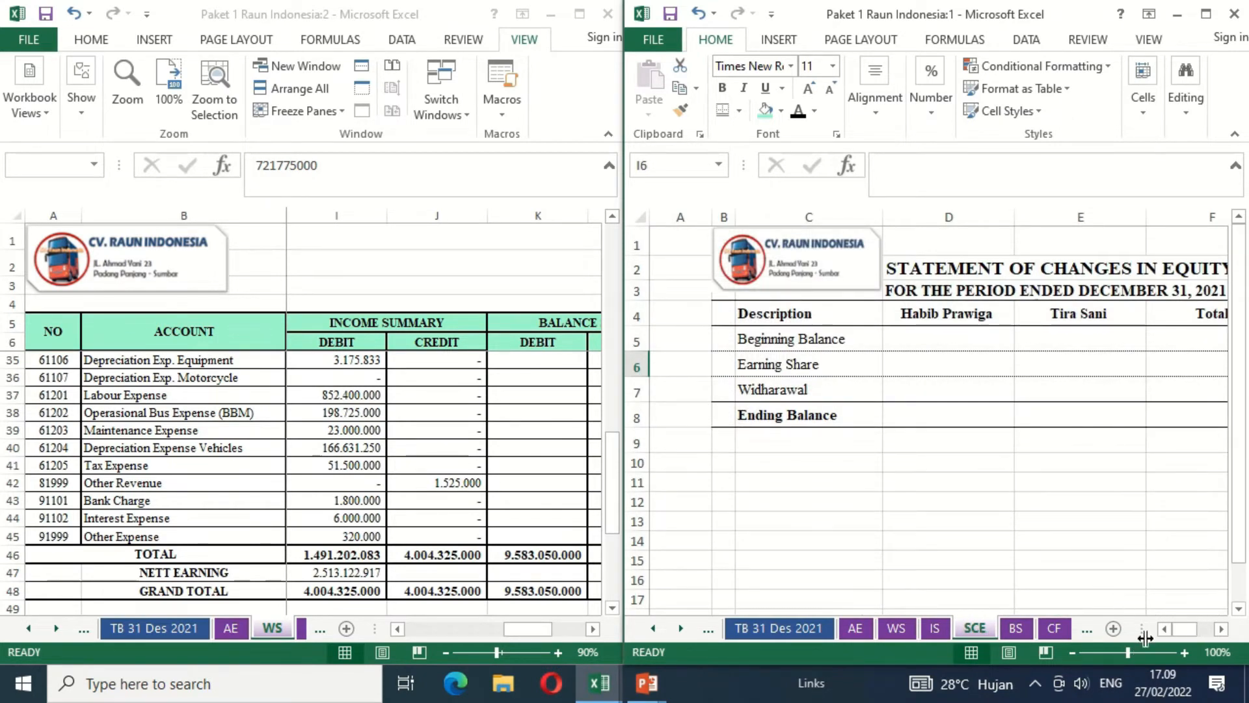
pyautogui.click(1073, 653)
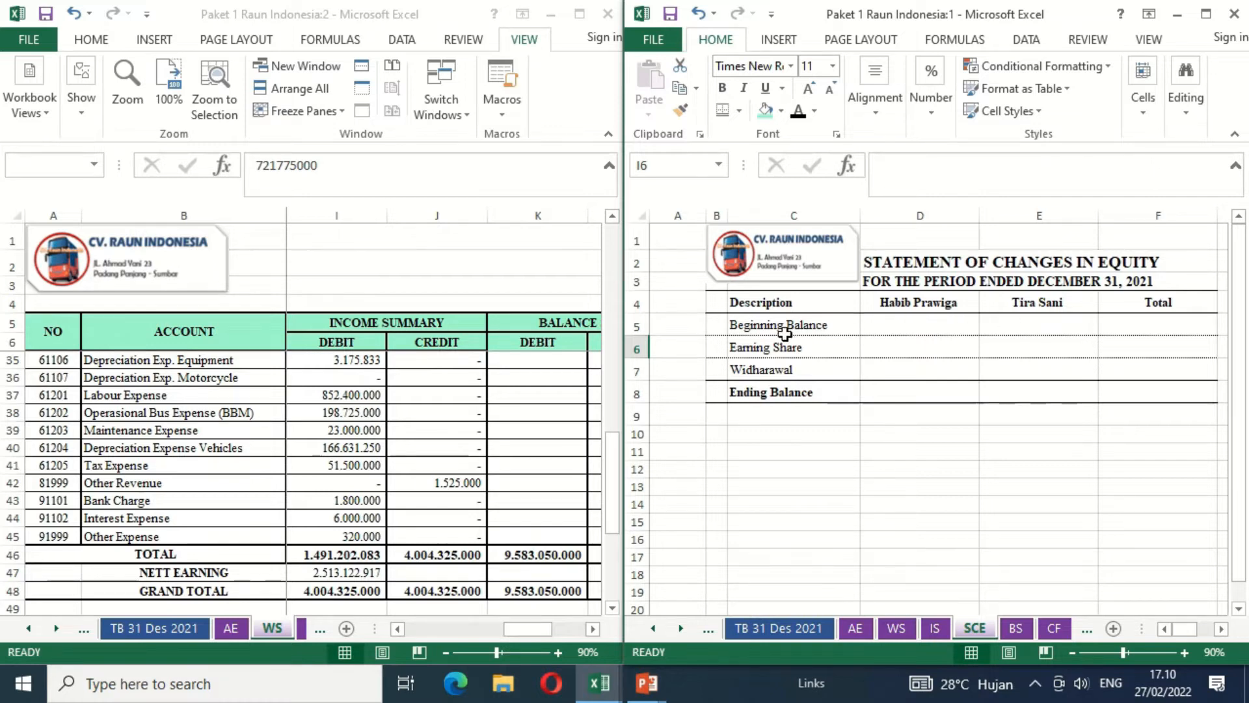
# - Link the first owner's Beginning Balance in D5 to that owner's balance sheet equity credit in the worksheet with =WS!L24
pyautogui.click(905, 328)
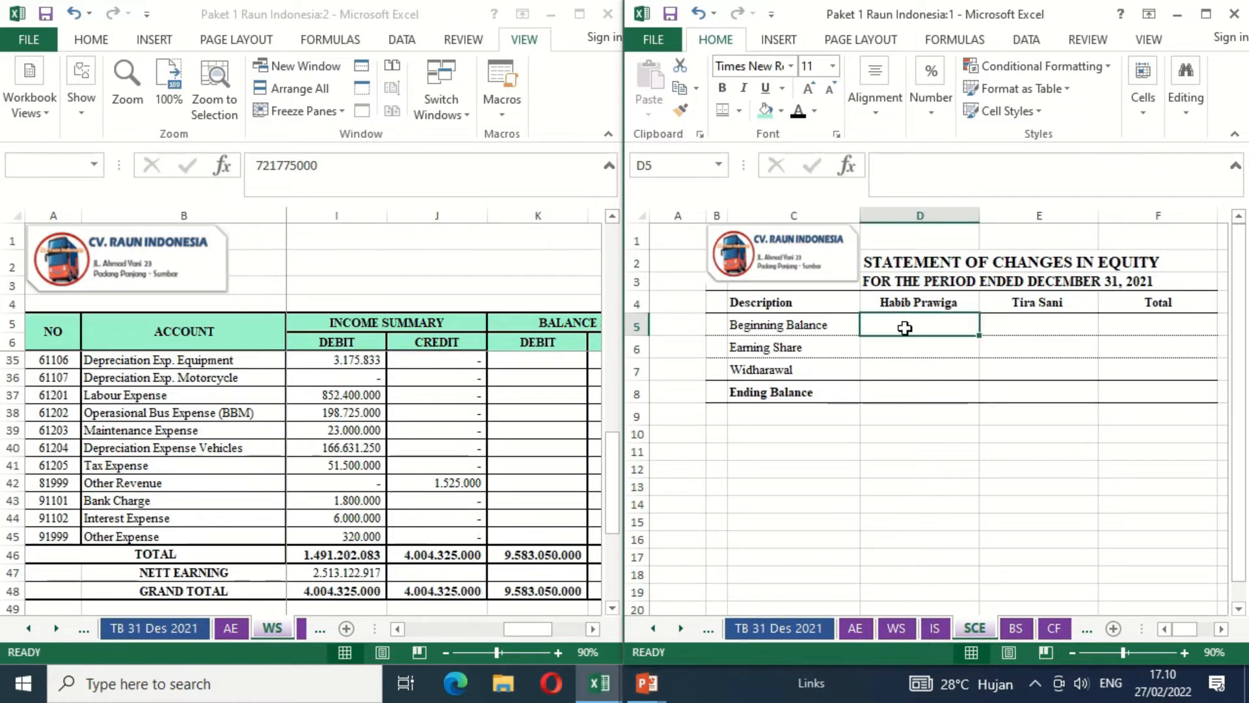
pyautogui.write('=')
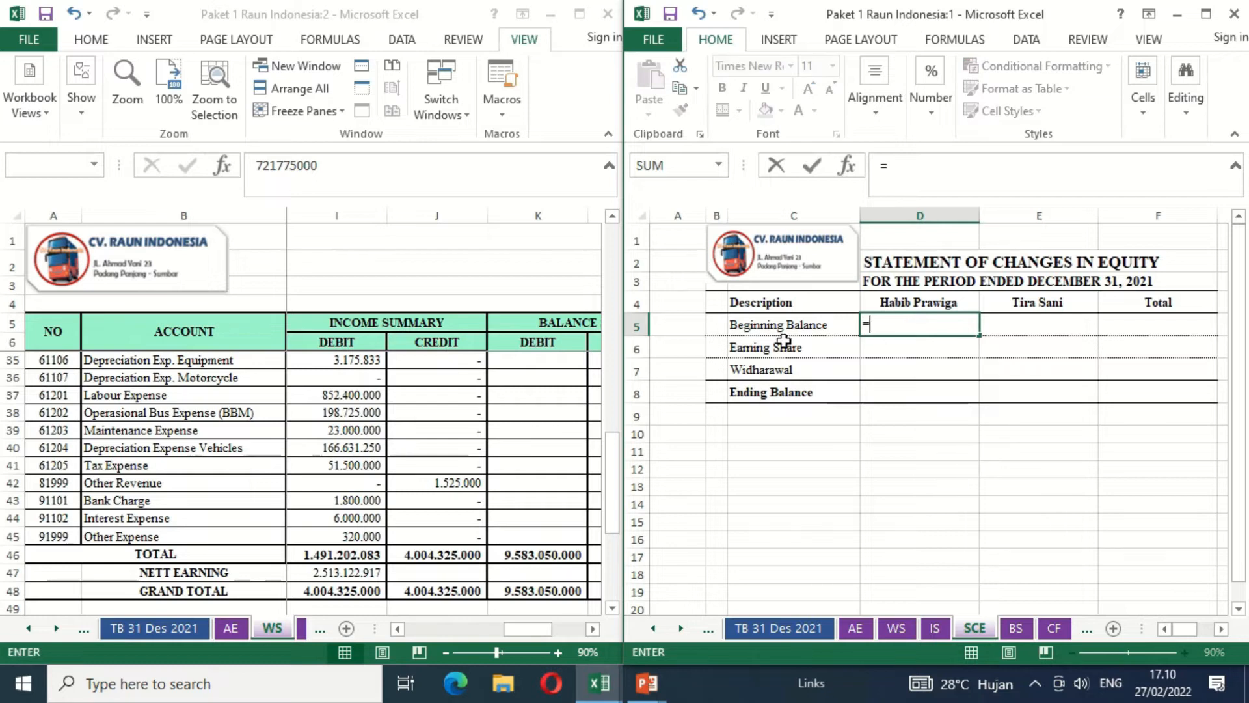
pyautogui.click(591, 629)
pyautogui.click(591, 629)
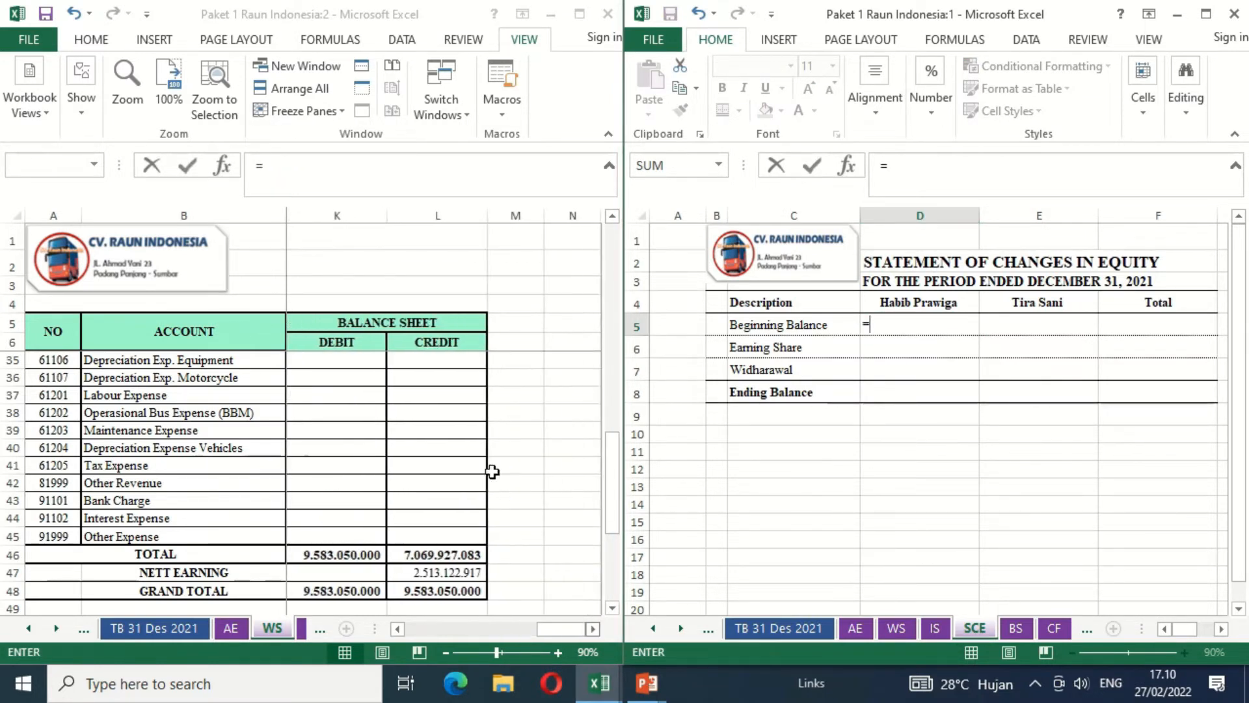
pyautogui.click(609, 220)
pyautogui.click(609, 220)
pyautogui.click(610, 220)
pyautogui.click(609, 220)
pyautogui.click(610, 220)
pyautogui.click(609, 220)
pyautogui.click(610, 220)
pyautogui.click(610, 220)
pyautogui.click(609, 220)
pyautogui.click(610, 220)
pyautogui.click(609, 220)
pyautogui.click(609, 220)
pyautogui.click(610, 220)
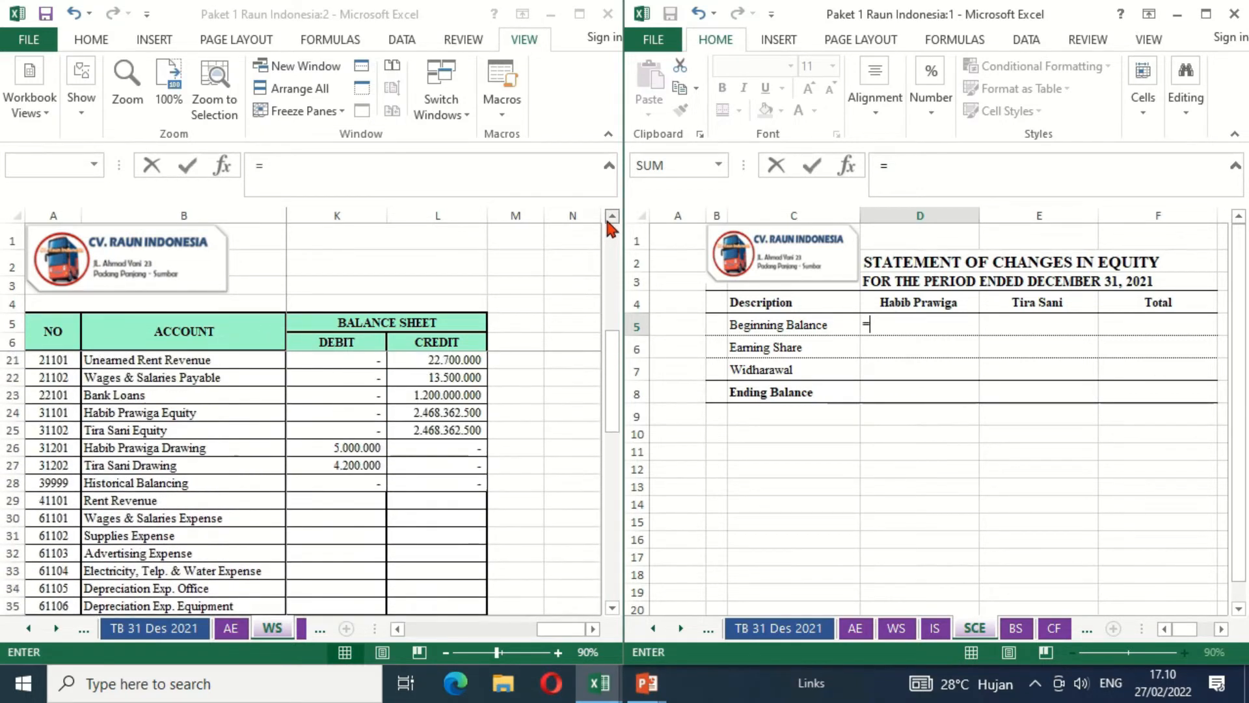
pyautogui.click(609, 220)
pyautogui.click(610, 220)
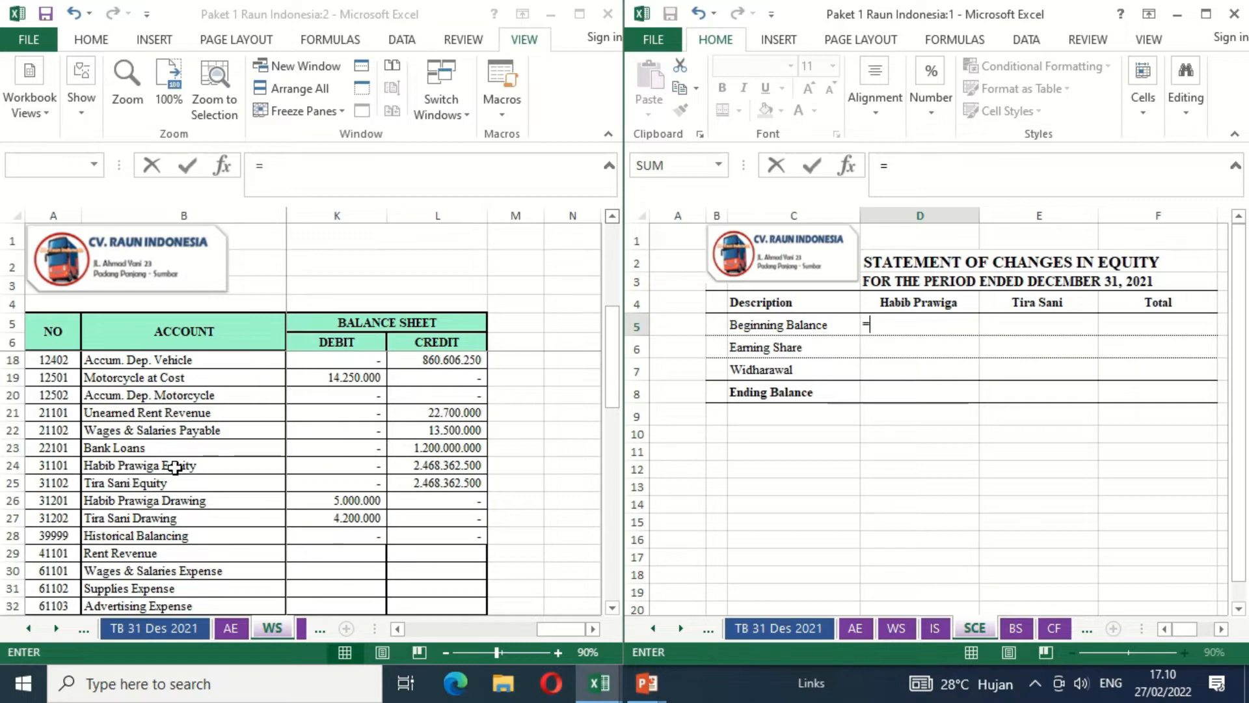
pyautogui.click(405, 470)
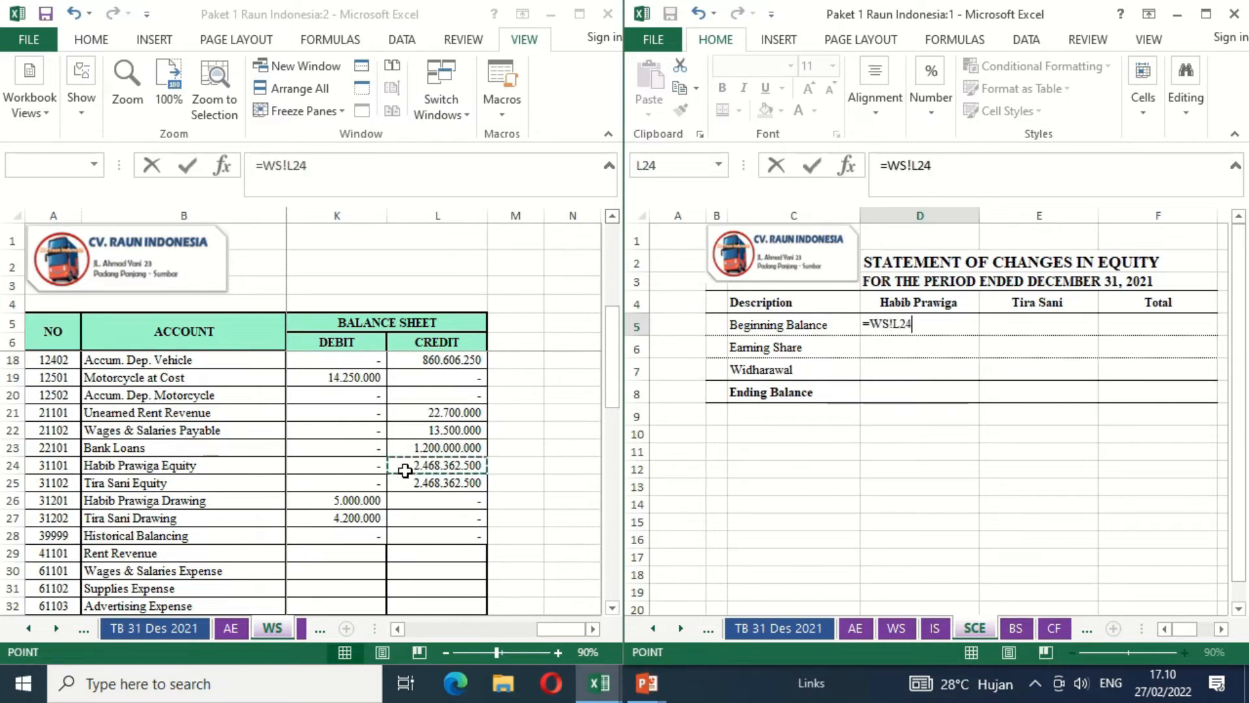
pyautogui.press('Return')
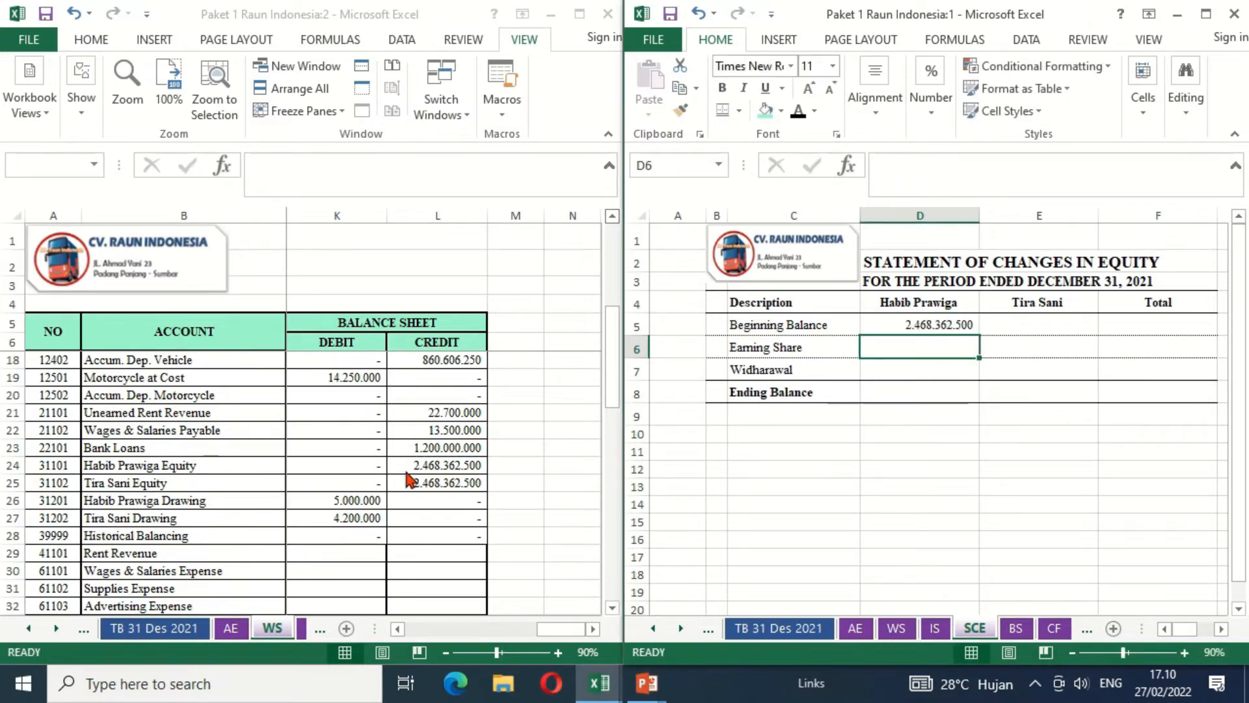
# - Link the second owner's Beginning Balance in E5 to that owner's equity credit in the worksheet with =WS!L25
pyautogui.press('Right')
pyautogui.write('=')
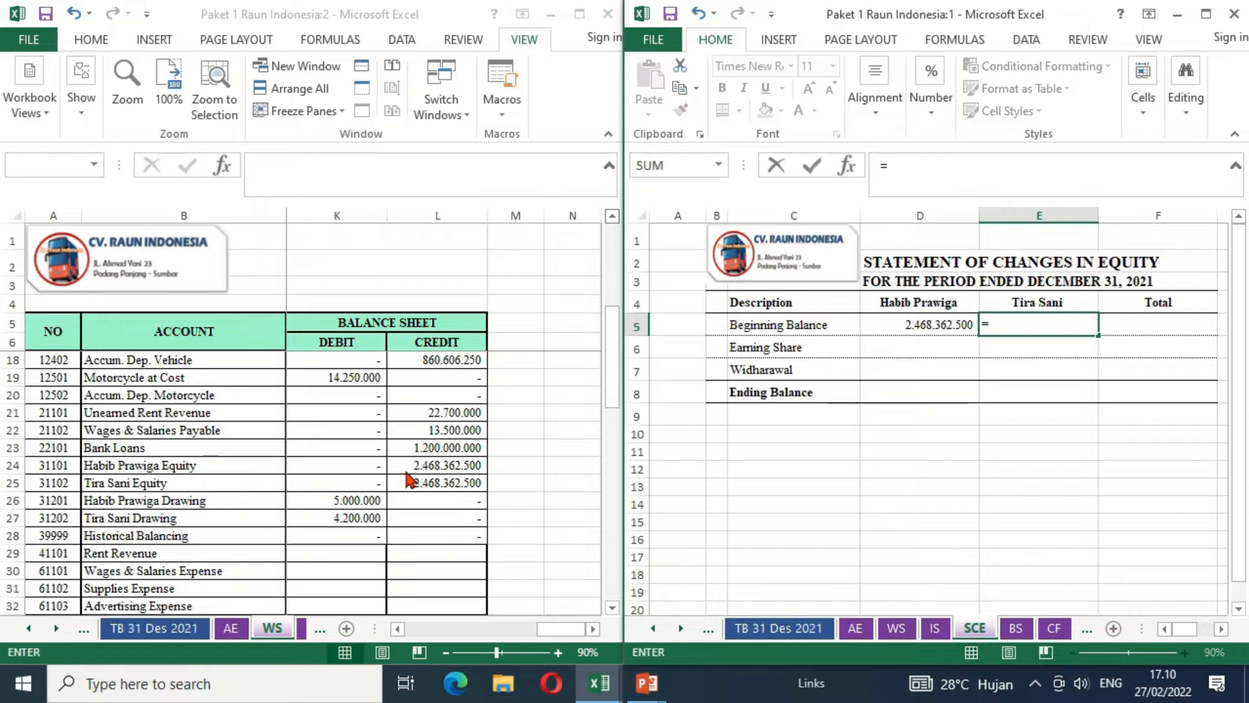
pyautogui.click(433, 482)
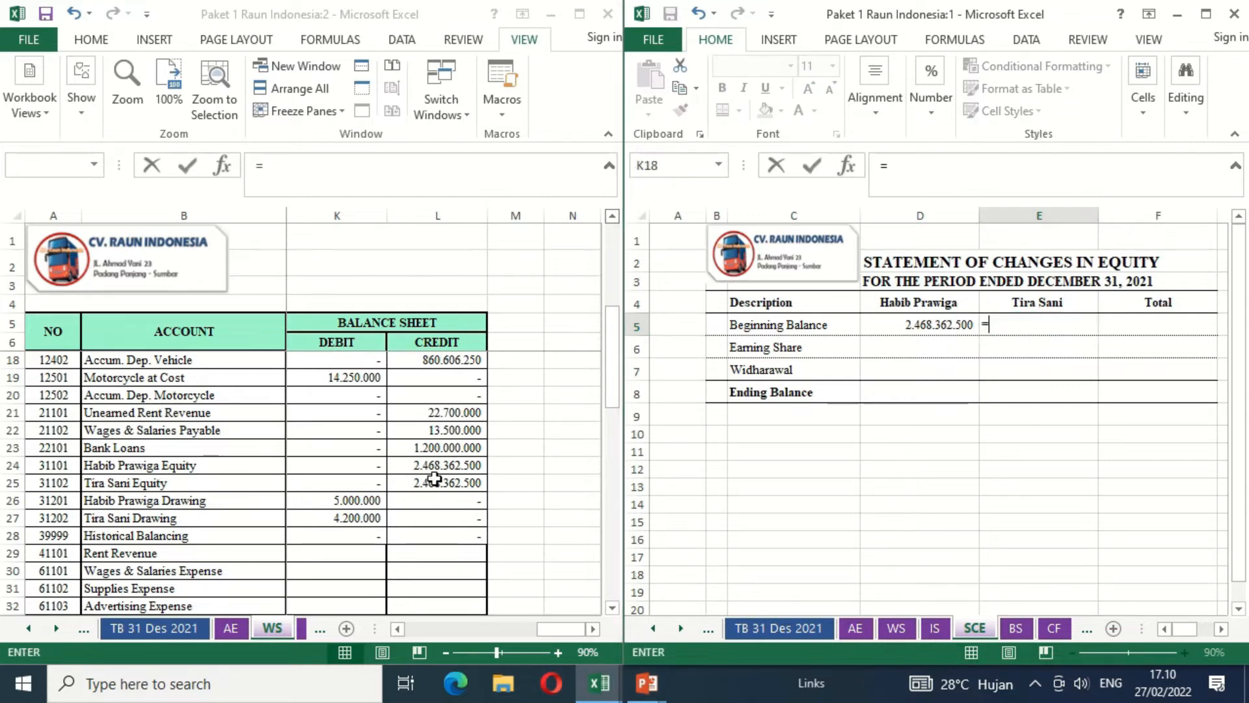
pyautogui.click(435, 482)
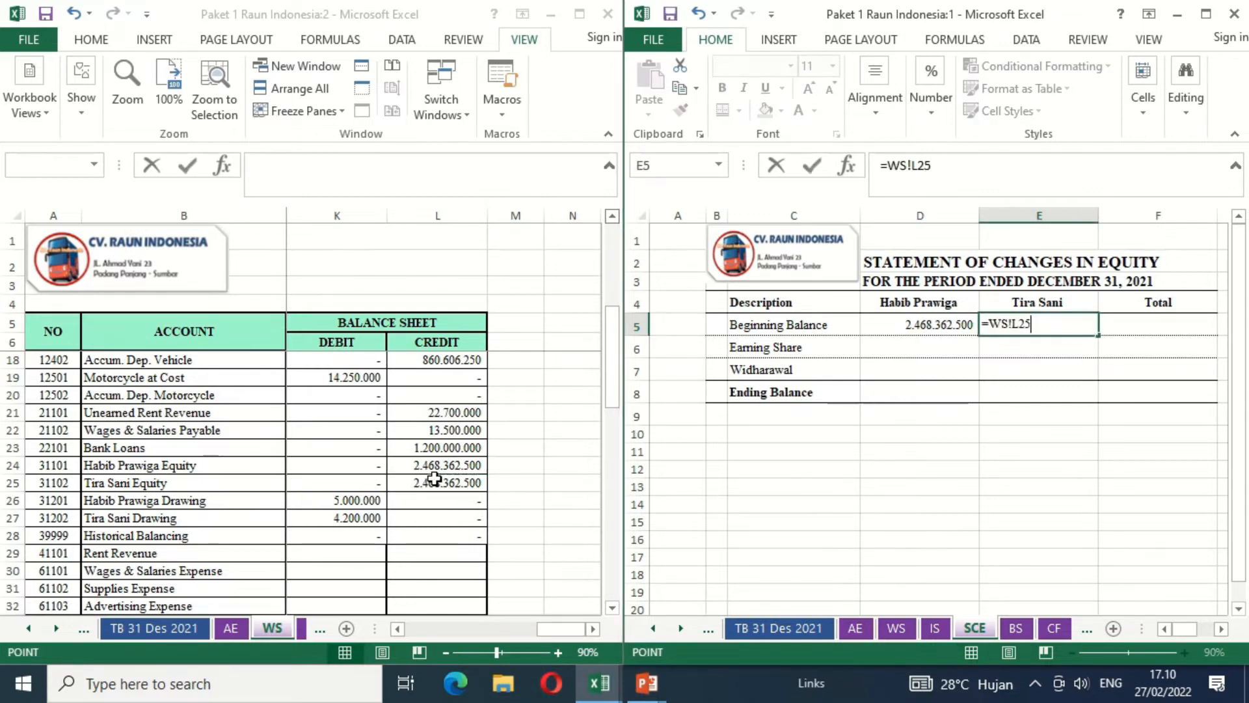
pyautogui.press('Return')
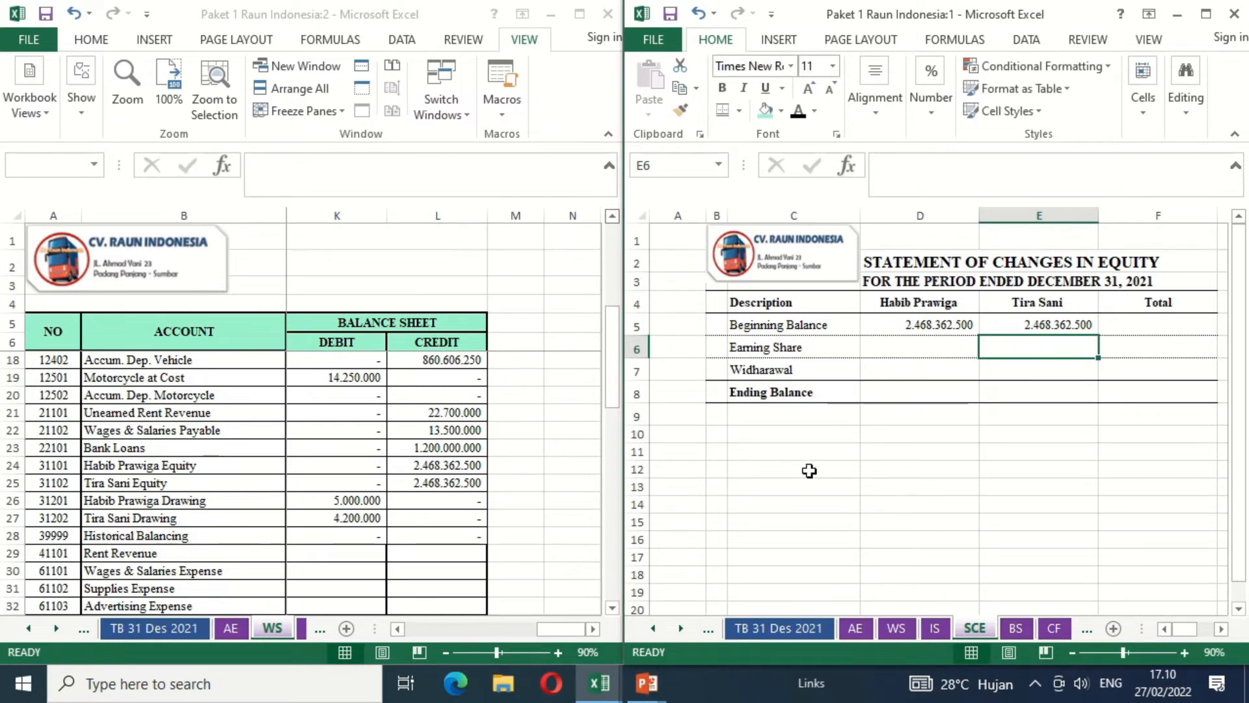
# - Calculate the total Beginning Balance in F5 with =D5+E5
pyautogui.click(1124, 319)
pyautogui.write('=')
pyautogui.press('Left')
pyautogui.press('Left')
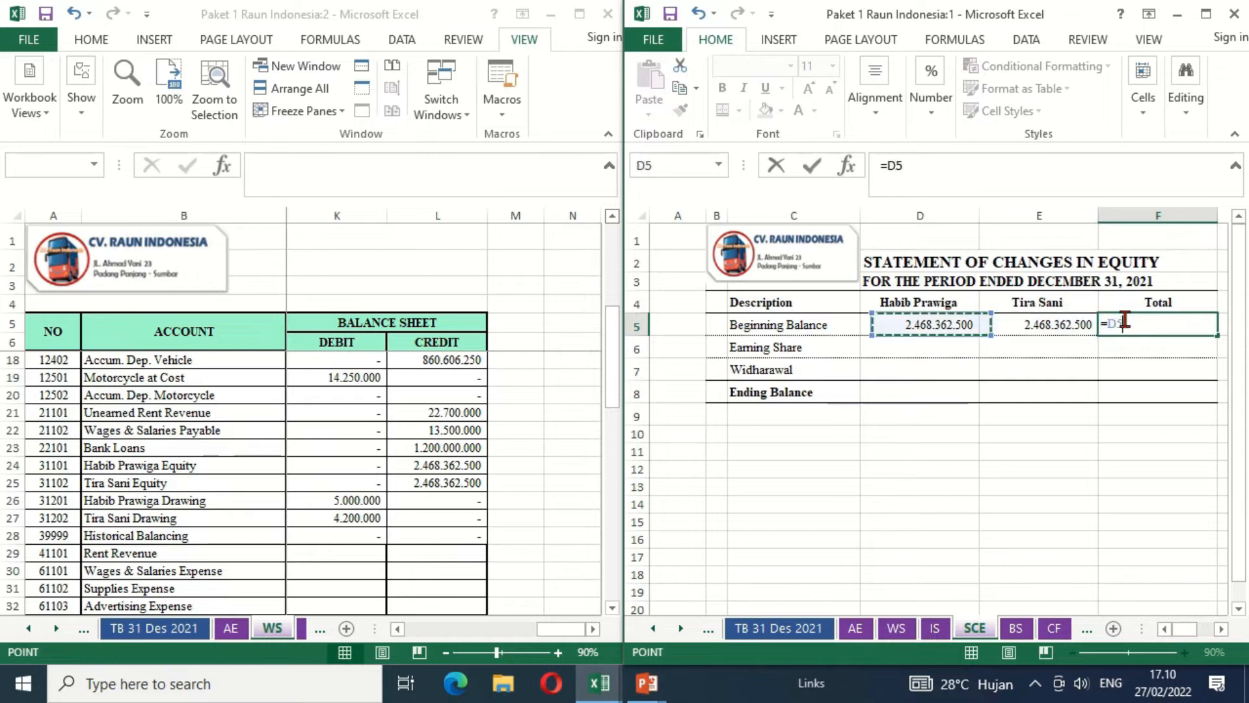
pyautogui.write('+')
pyautogui.press('Left')
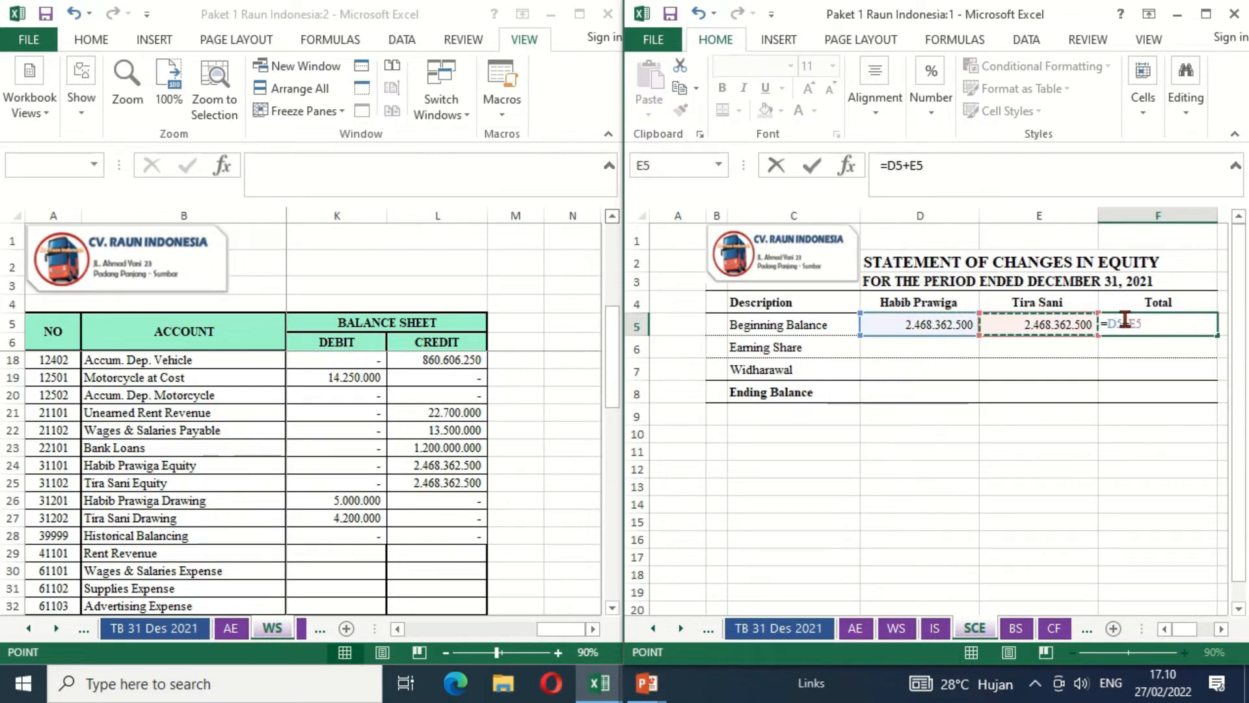
pyautogui.press('Return')
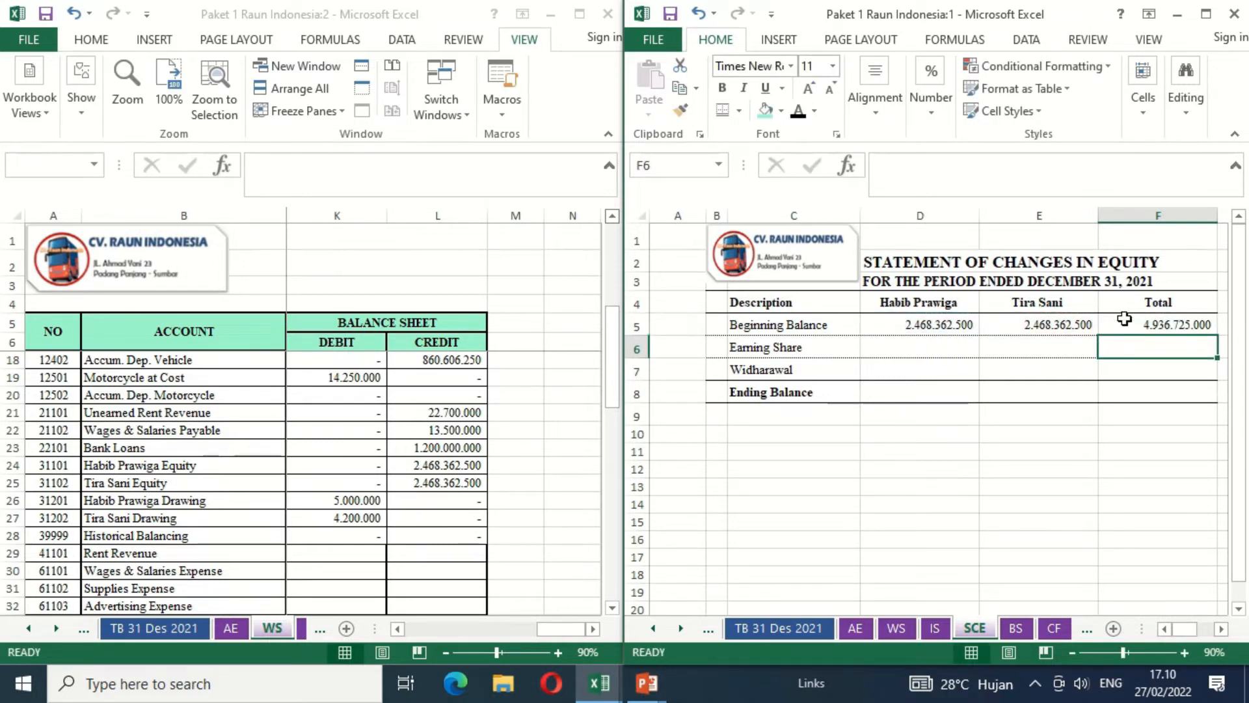
# - Calculate the first owner's Earning Share in D6 as half of the income statement's Nett Earning Before Income Tax with =IS!E37/2
pyautogui.press('Left')
pyautogui.press('Left')
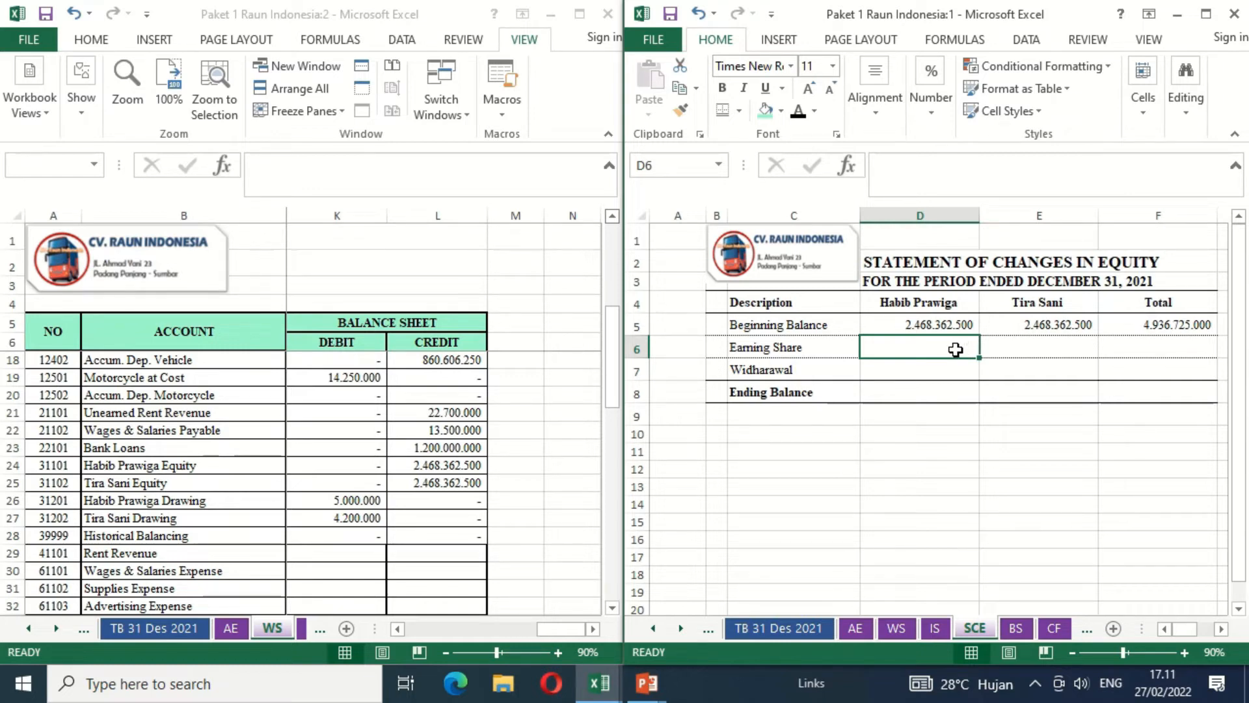
pyautogui.write('=')
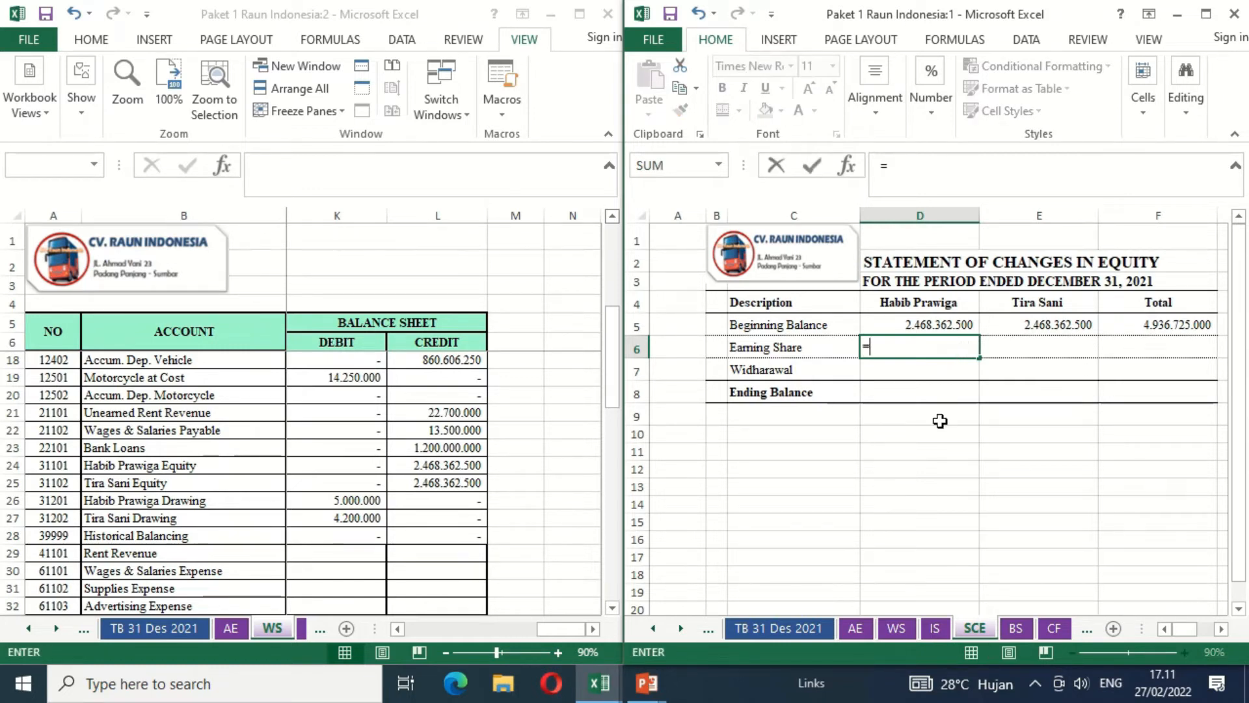
pyautogui.click(936, 631)
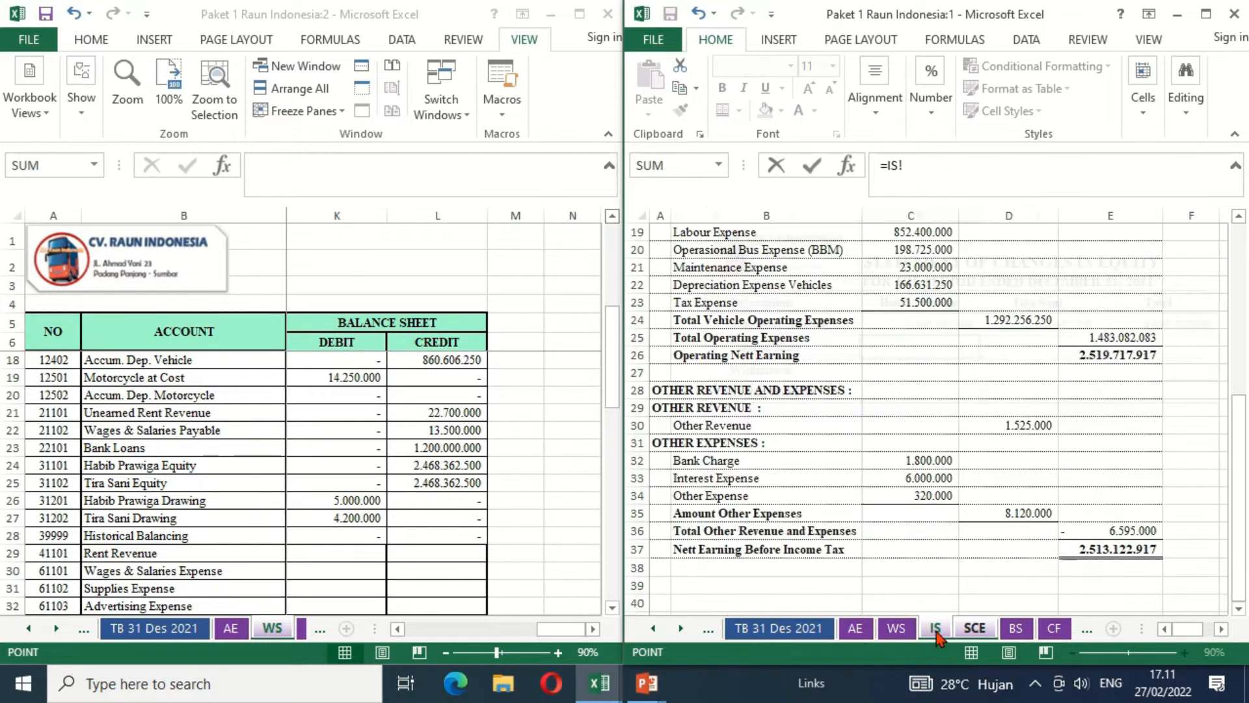
pyautogui.click(1079, 554)
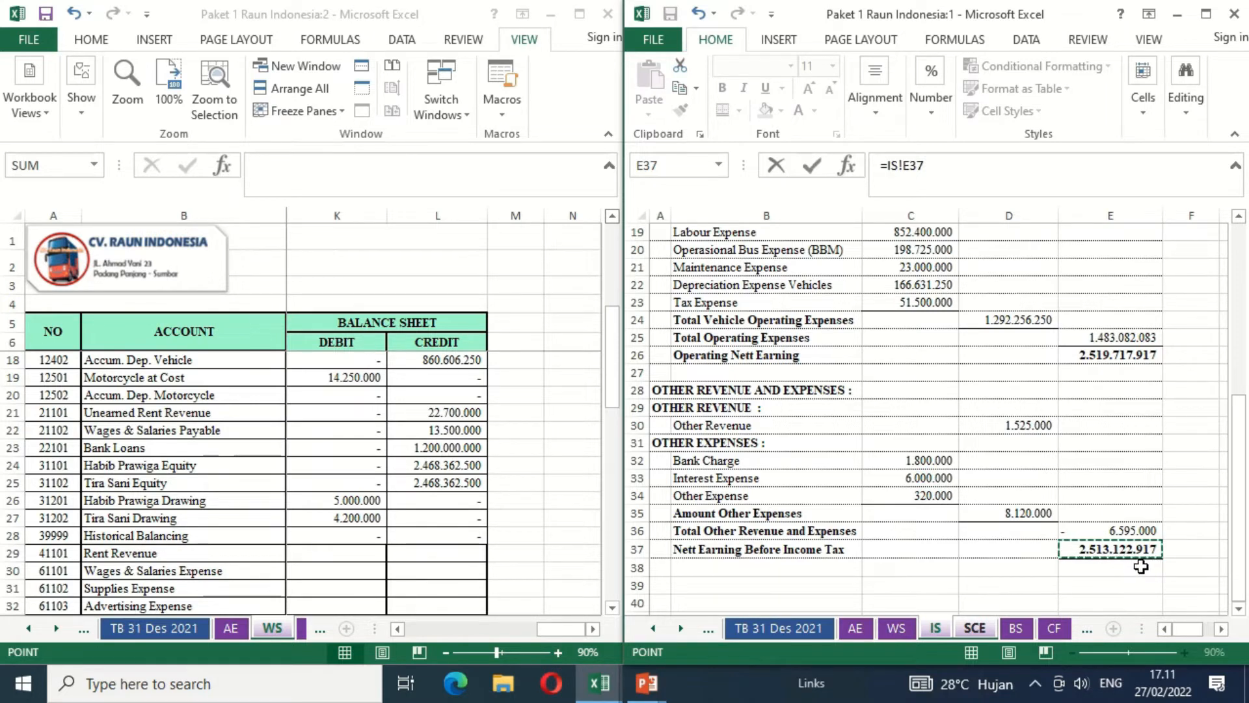
pyautogui.write('/2')
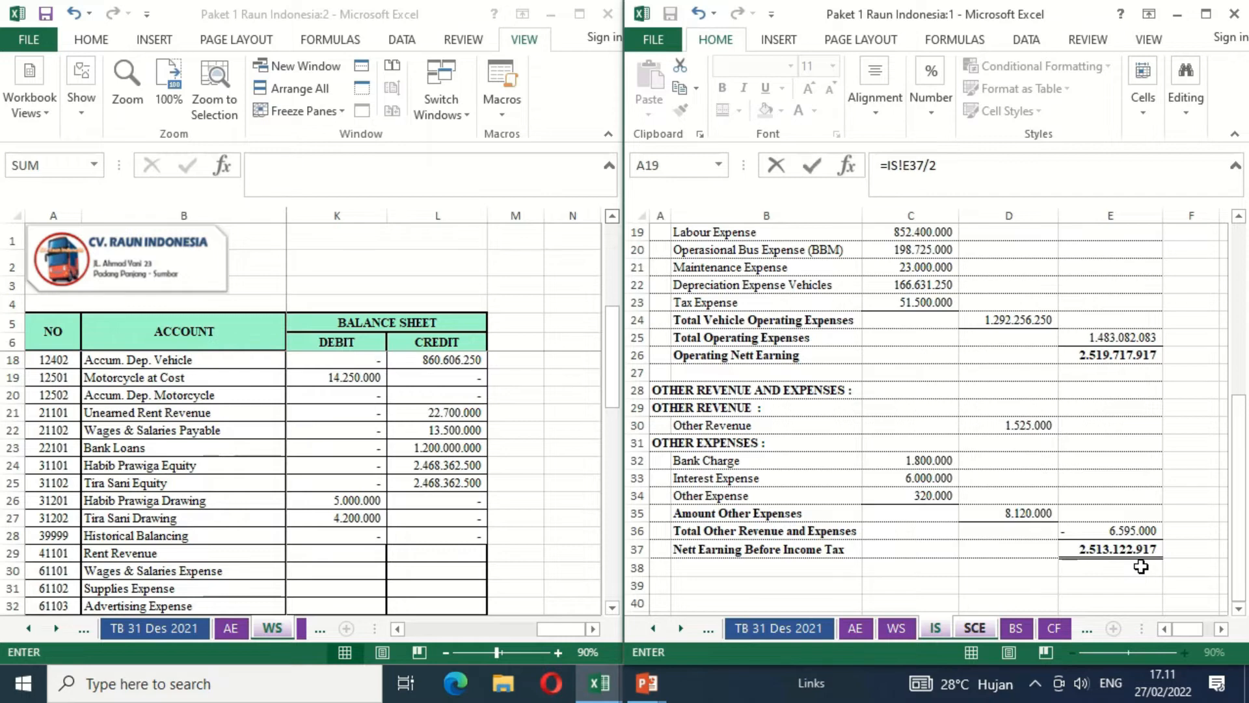
pyautogui.press('Return')
# - Set the second owner's Earning Share in E6 equal to the first owner's share with =D6
pyautogui.press('Up')
pyautogui.press('Right')
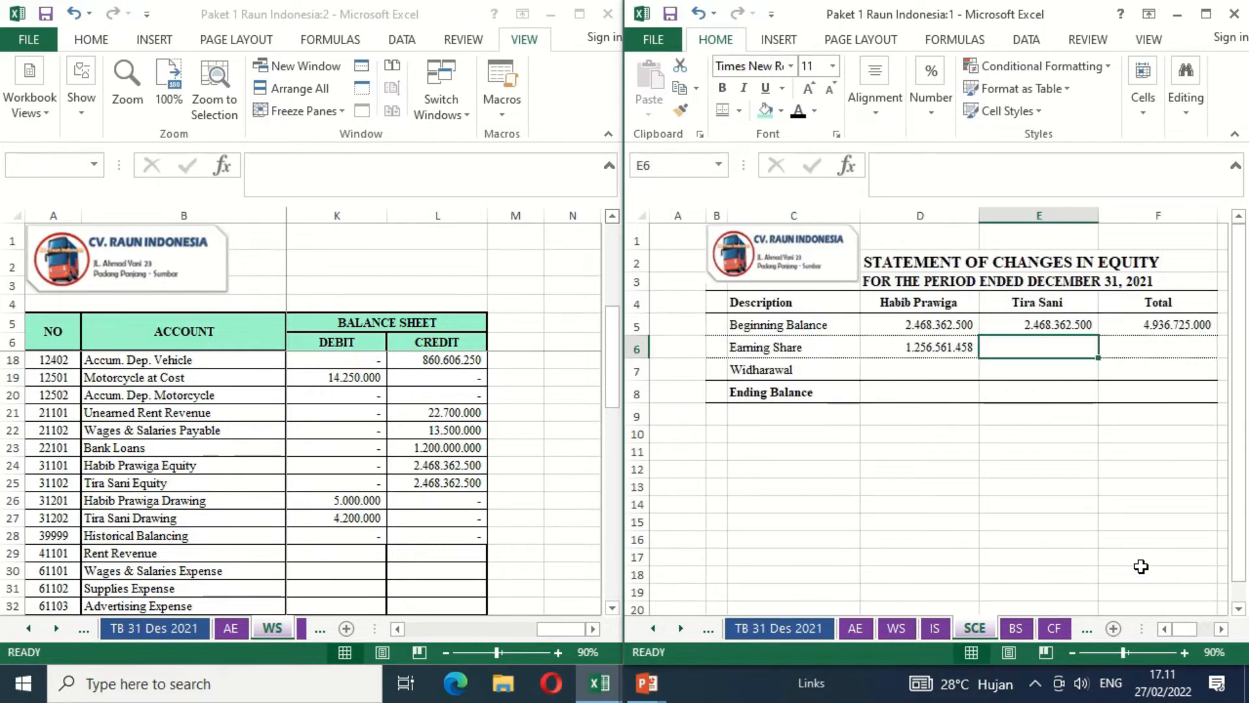
pyautogui.write('=')
pyautogui.press('Left')
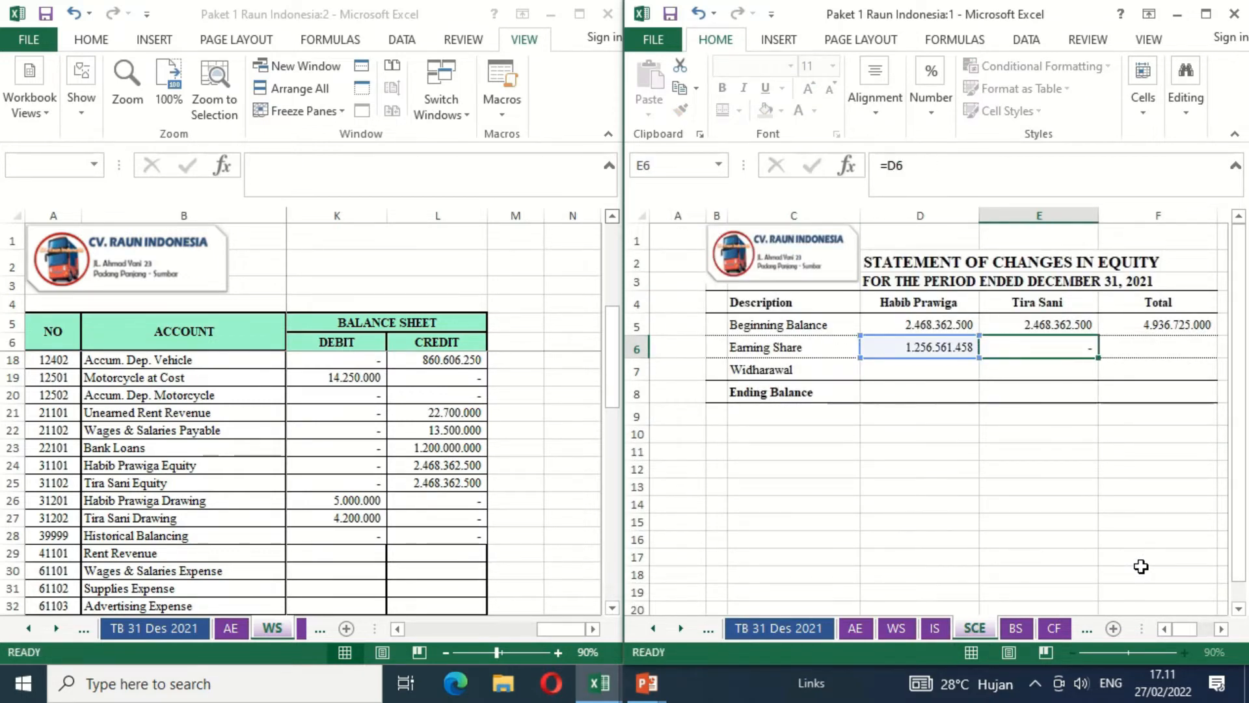
pyautogui.press('Return')
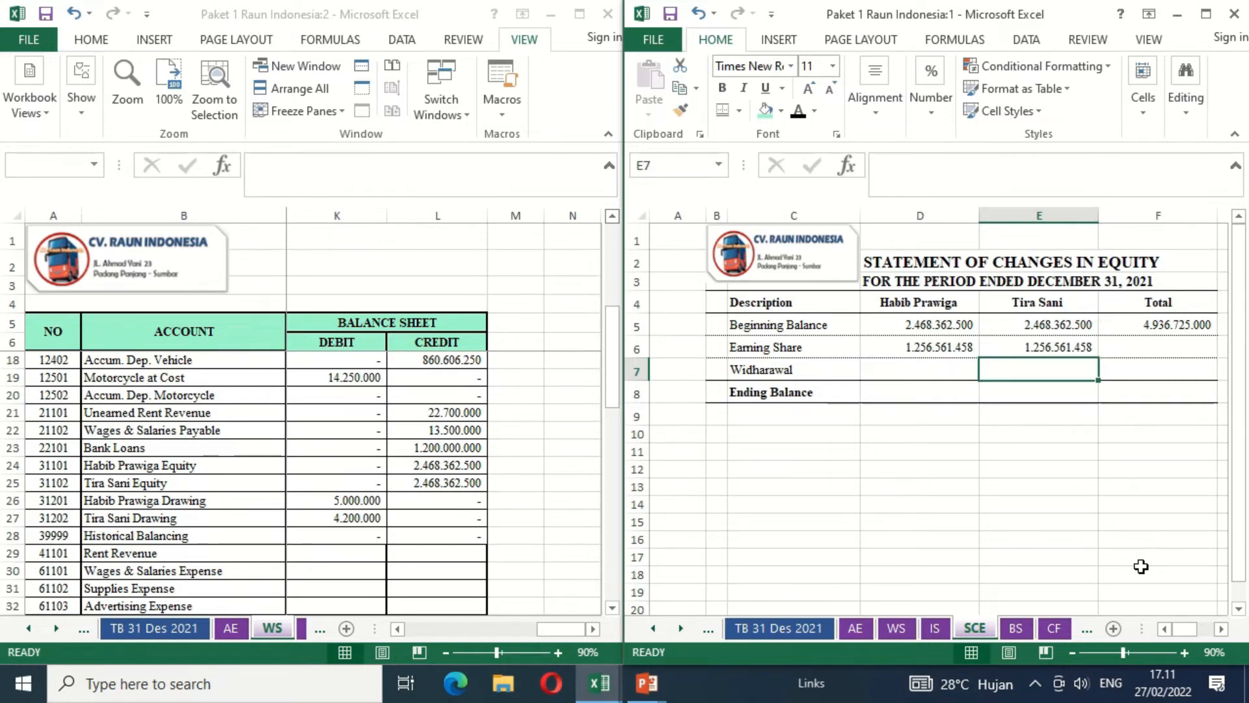
# - Calculate the total Earning Share in F6 with =D6+E6
pyautogui.press('Up')
pyautogui.press('Right')
pyautogui.write('=')
pyautogui.press('Left')
pyautogui.press('Left')
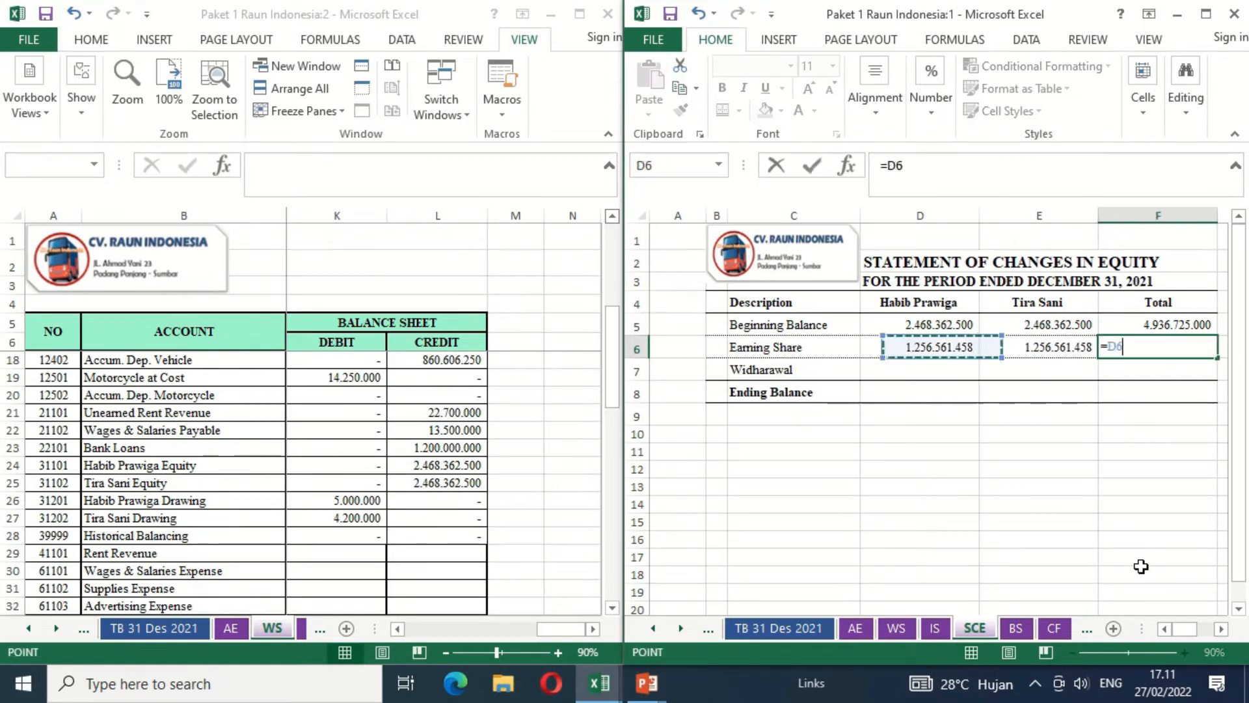
pyautogui.write('+')
pyautogui.press('Left')
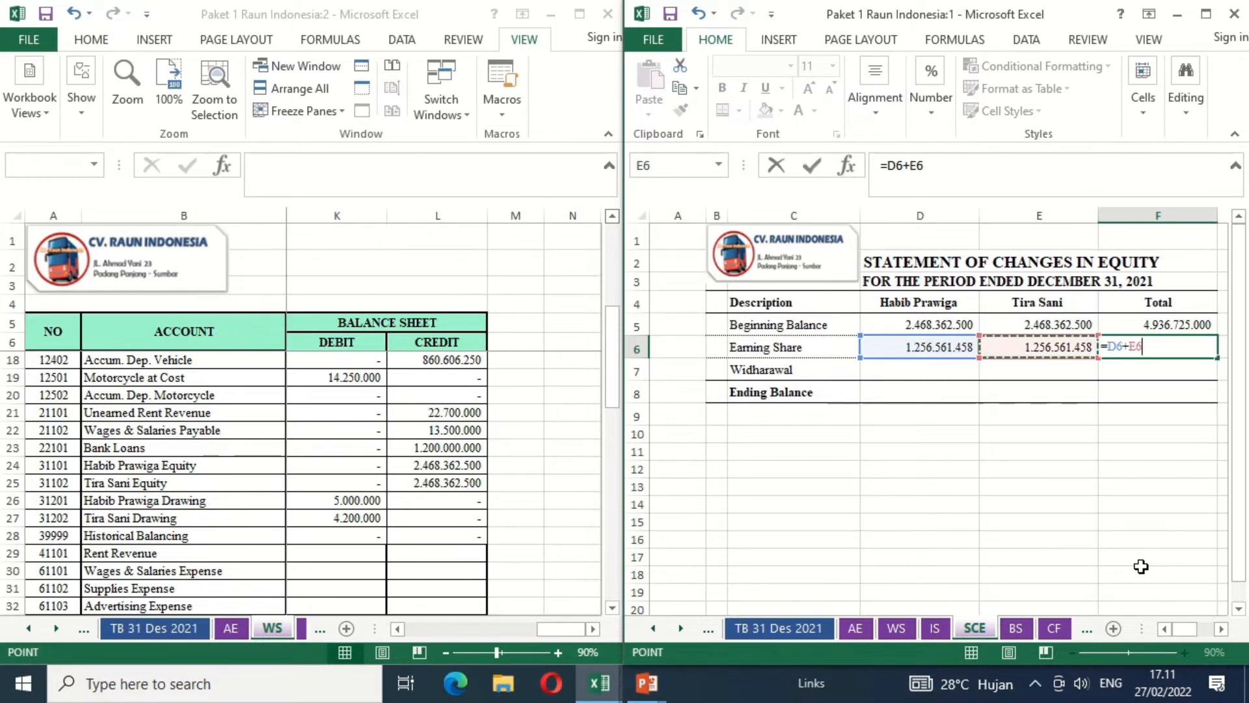
pyautogui.press('Return')
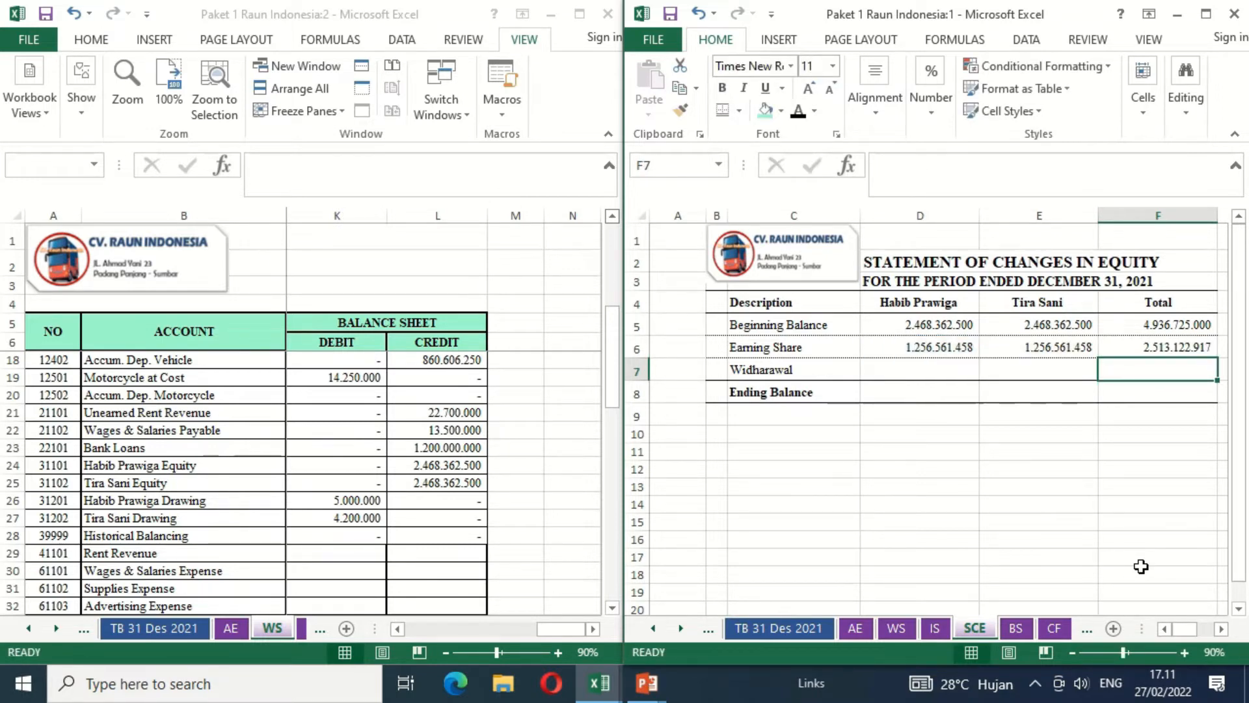
# - Enter both owners' Widharawal as negative worksheet drawings, using =-WS!K26 in D7 and =-WS!K27 in E7
pyautogui.press('Left')
pyautogui.press('Left')
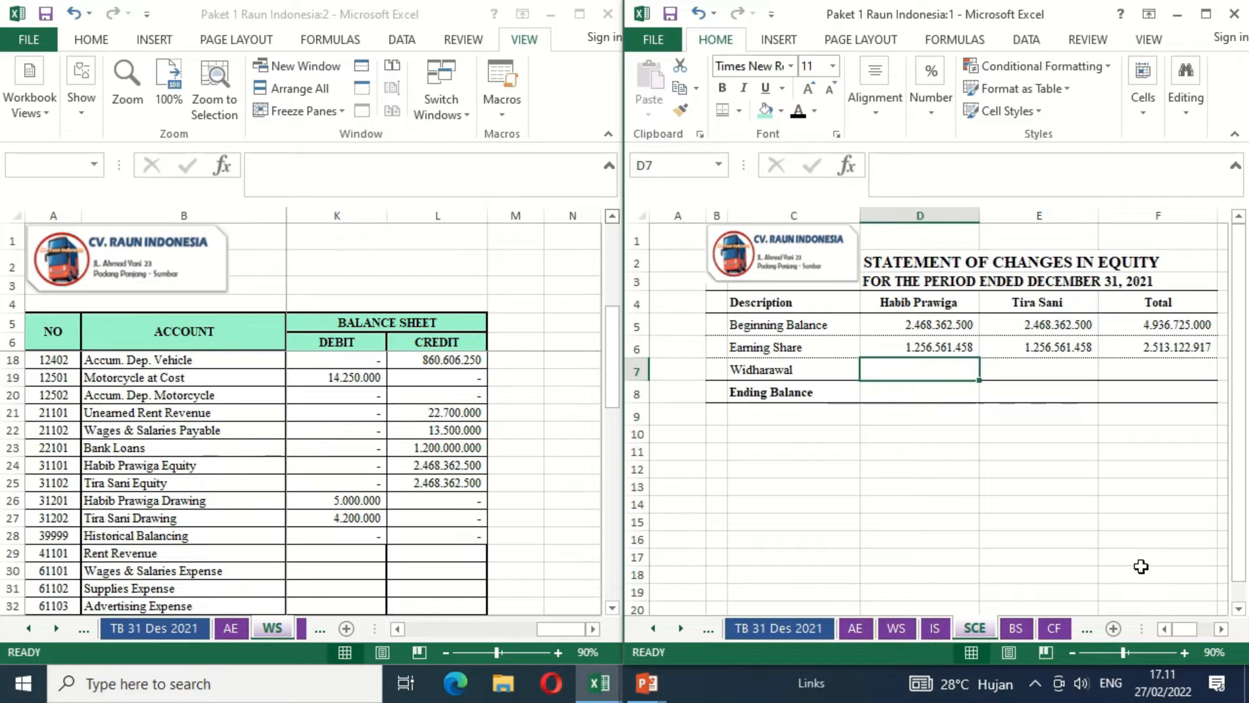
pyautogui.write('=-')
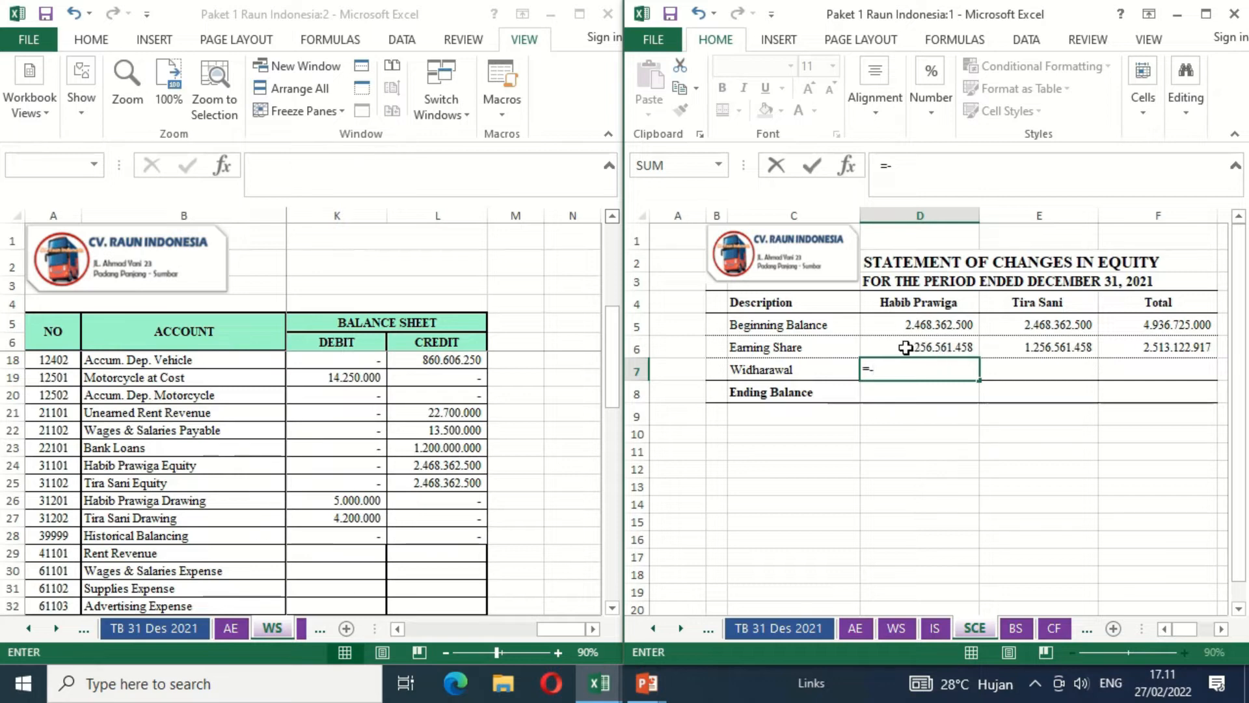
pyautogui.click(312, 502)
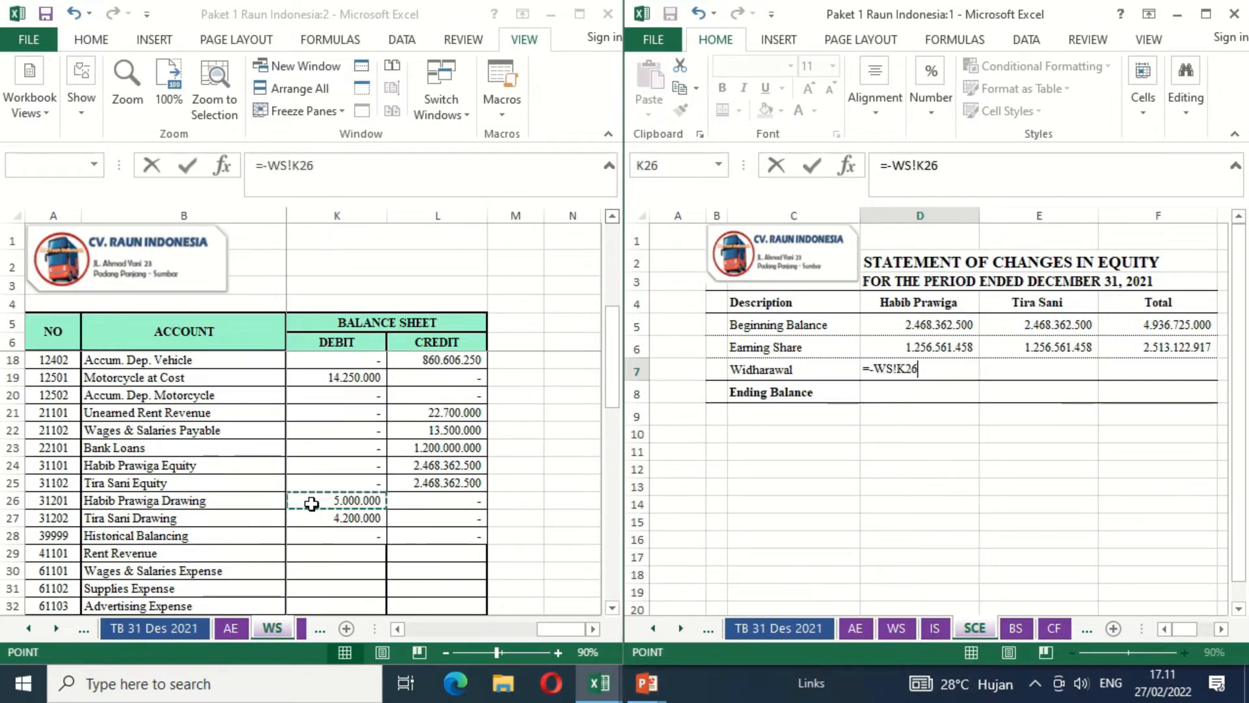
pyautogui.press('Tab')
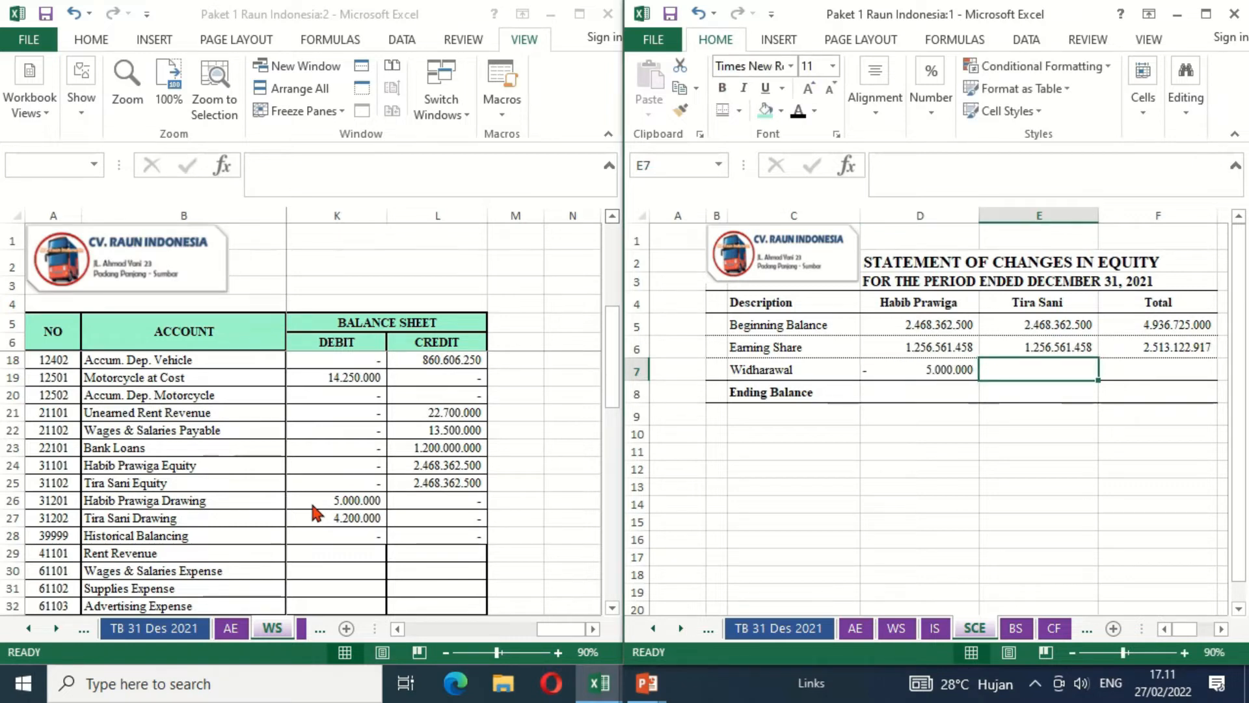
pyautogui.write('=-')
pyautogui.click(319, 520)
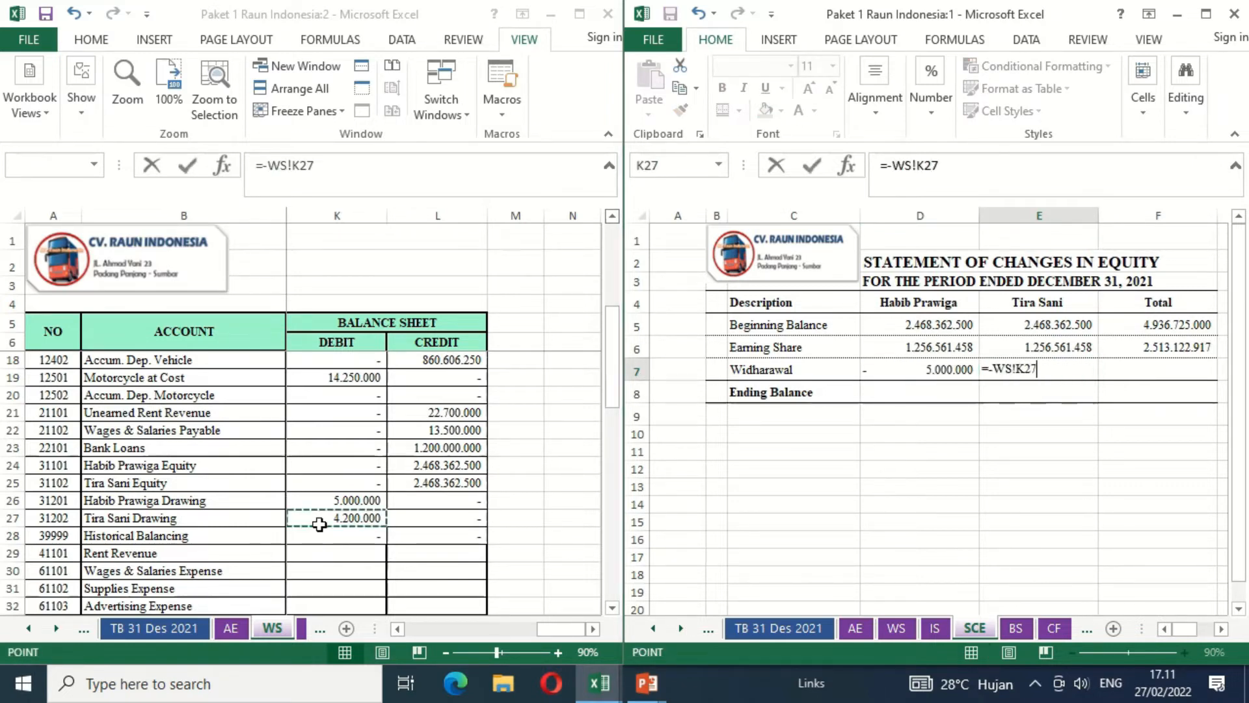
pyautogui.press('Return')
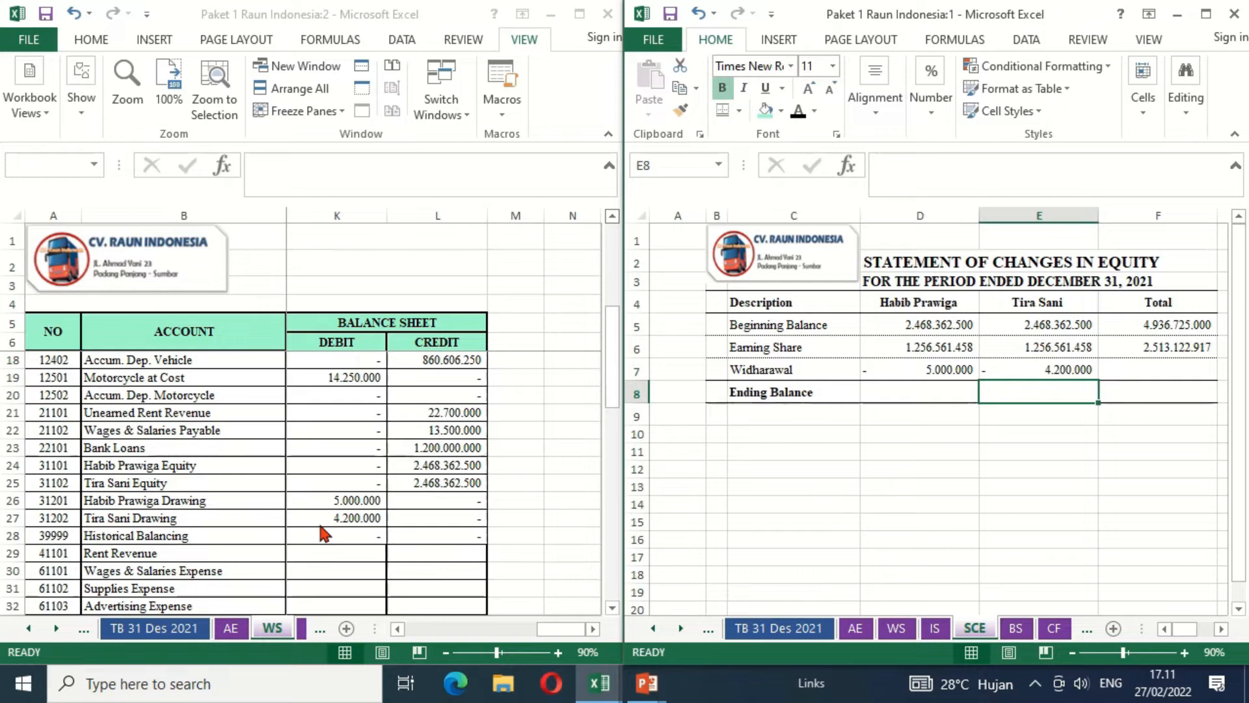
# - Calculate the total Widharawal in F7 of the statement of changes in equity with =D7+E7
pyautogui.press('Left')
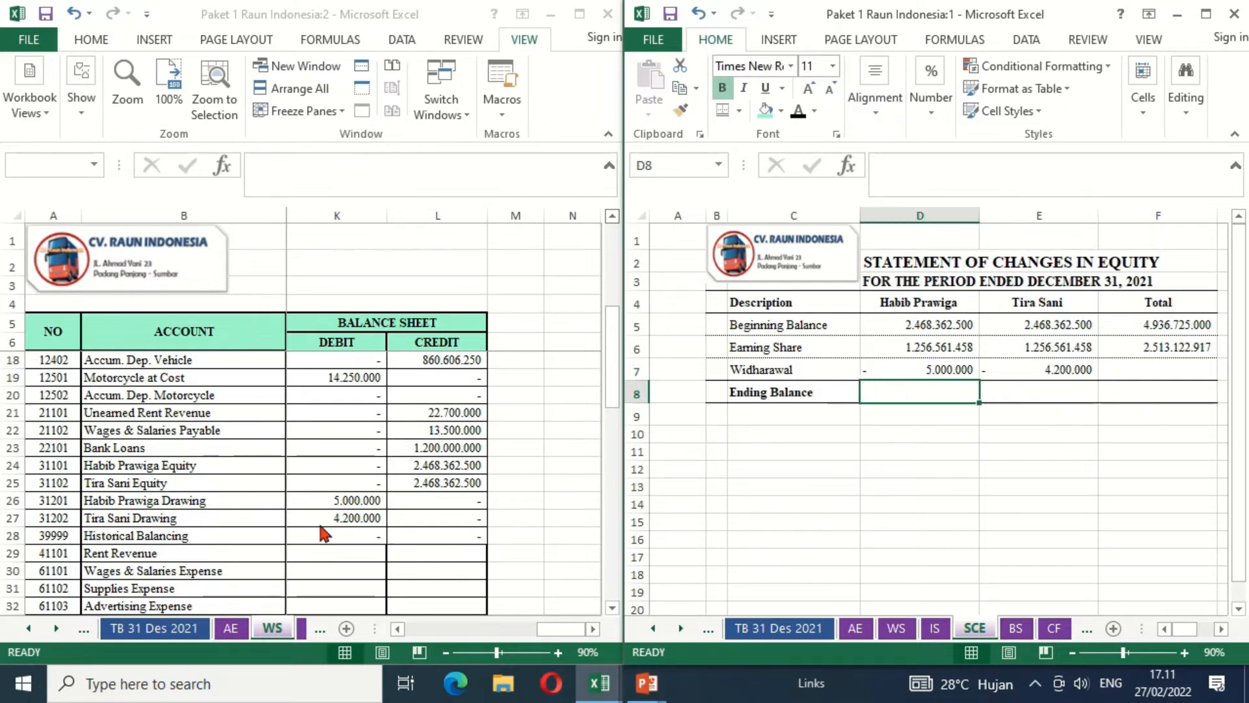
pyautogui.press('Up')
pyautogui.press('Right')
pyautogui.press('Right')
pyautogui.write('=')
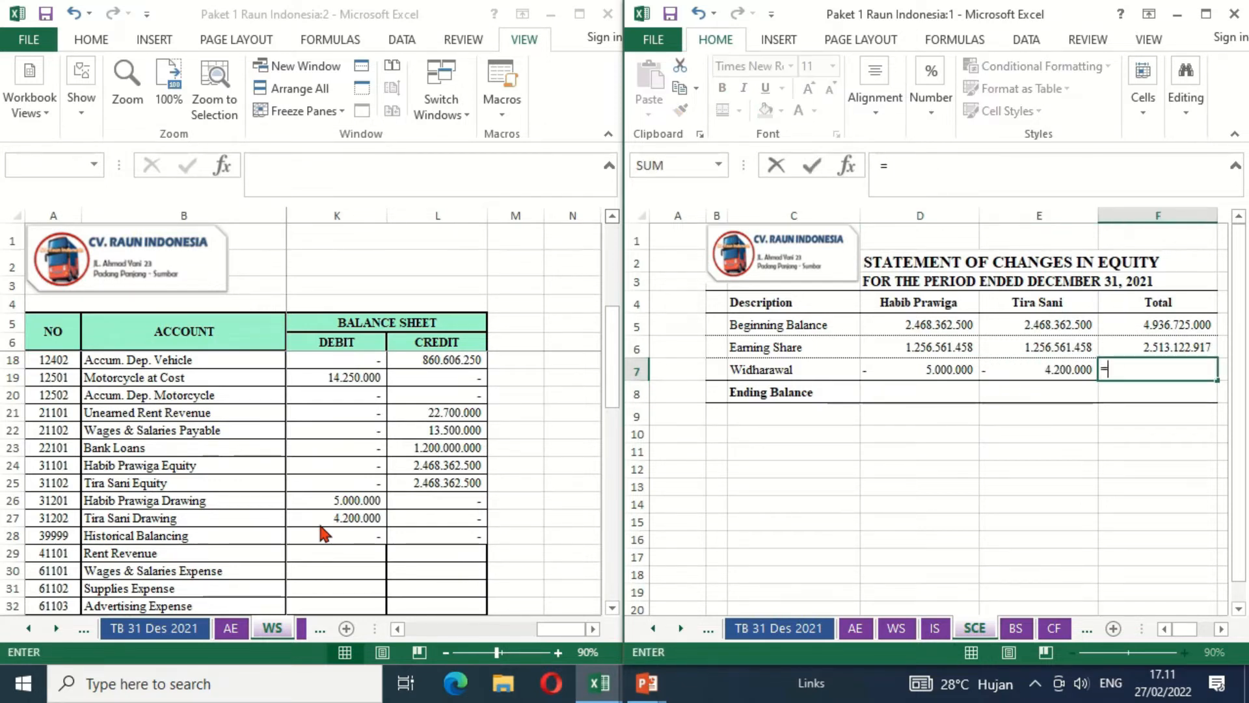
pyautogui.press('Left')
pyautogui.press('Left')
pyautogui.write('+')
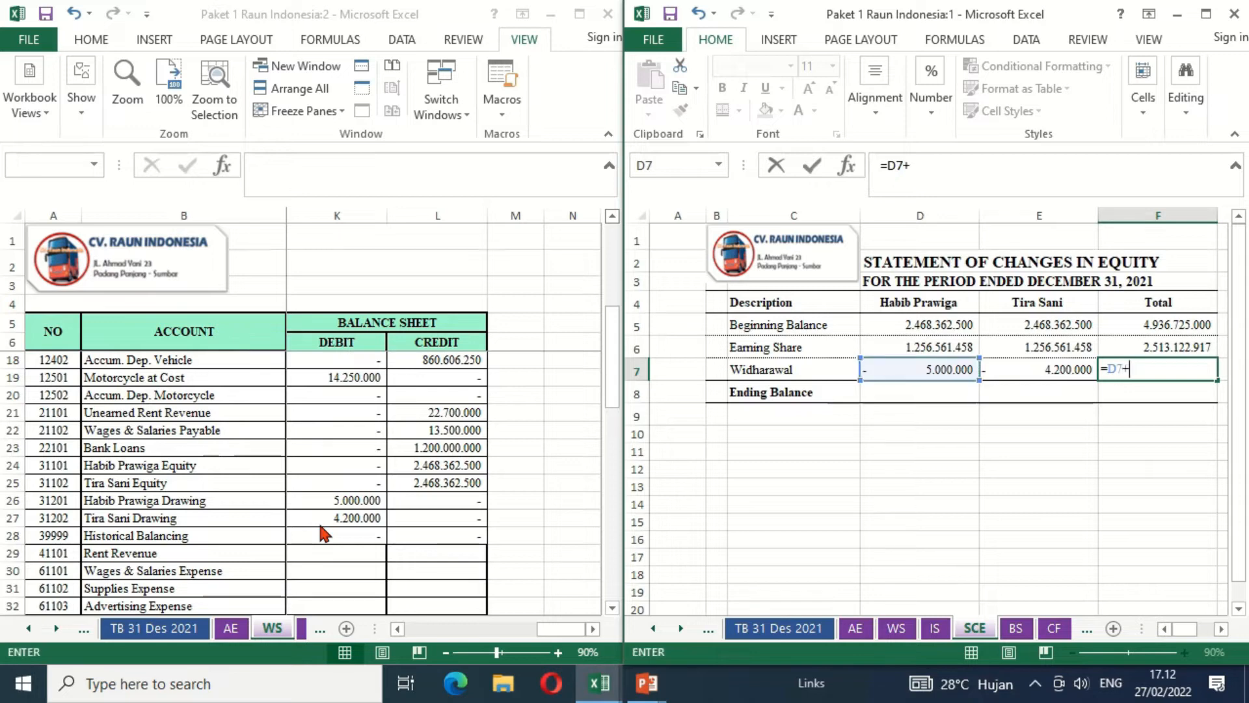
pyautogui.press('Right')
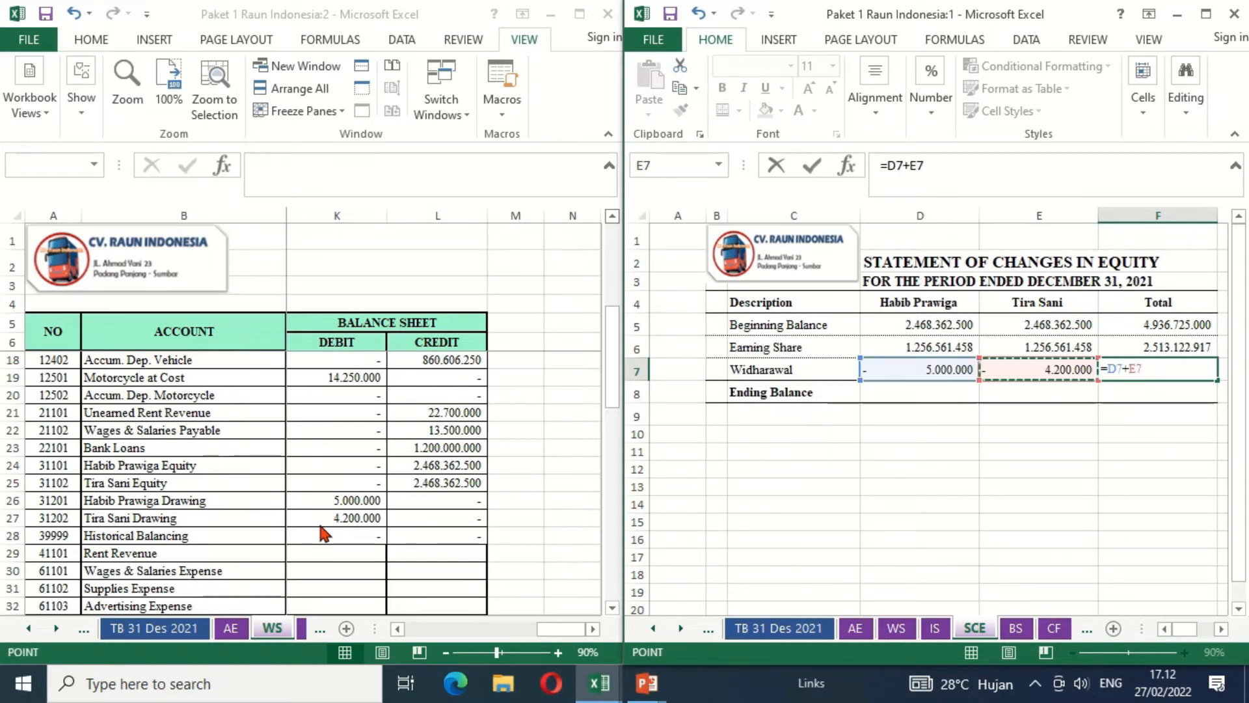
pyautogui.press('Return')
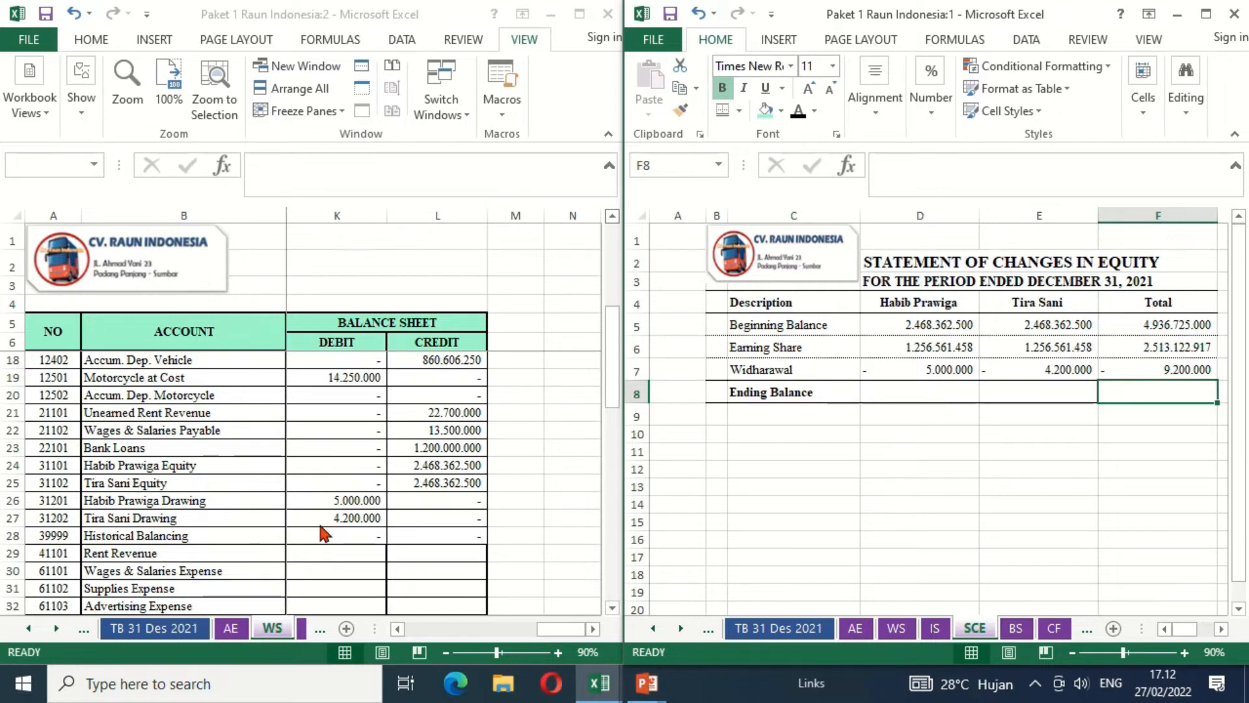
# - Calculate the first owner's Ending Balance in D8 with =SUM(D5:D7)
pyautogui.press('Left')
pyautogui.press('Left')
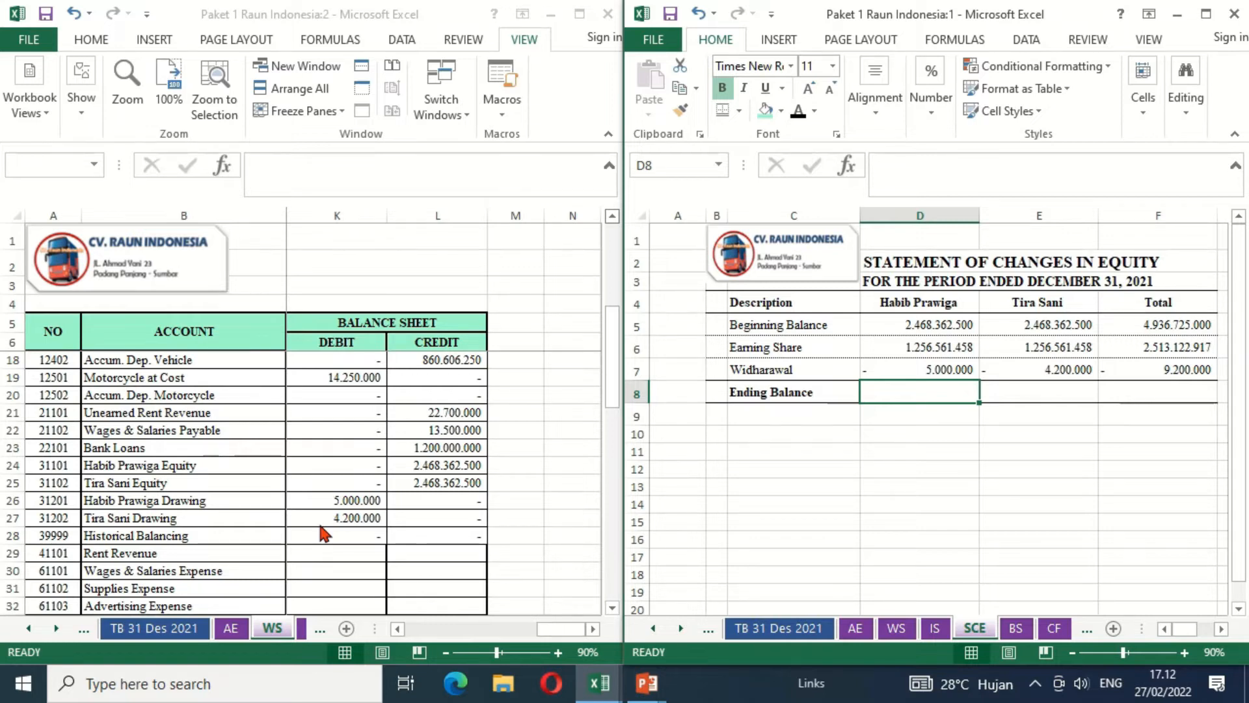
pyautogui.write('=SUM')
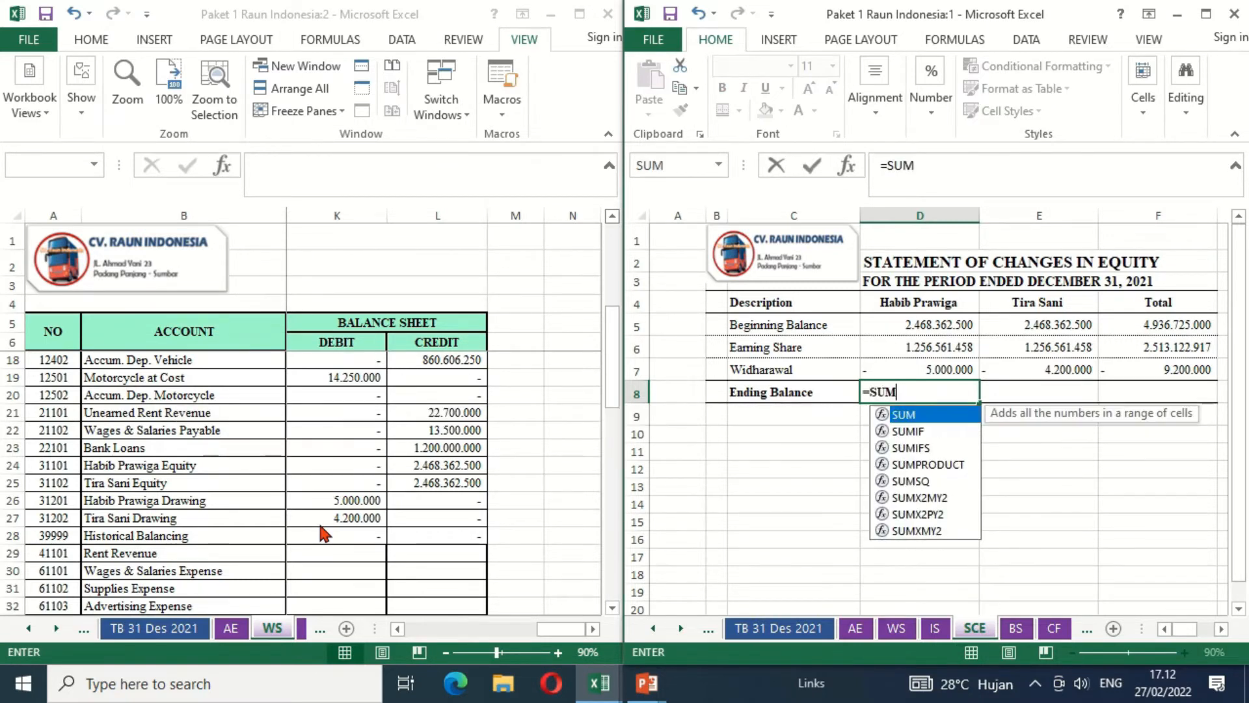
pyautogui.write('(')
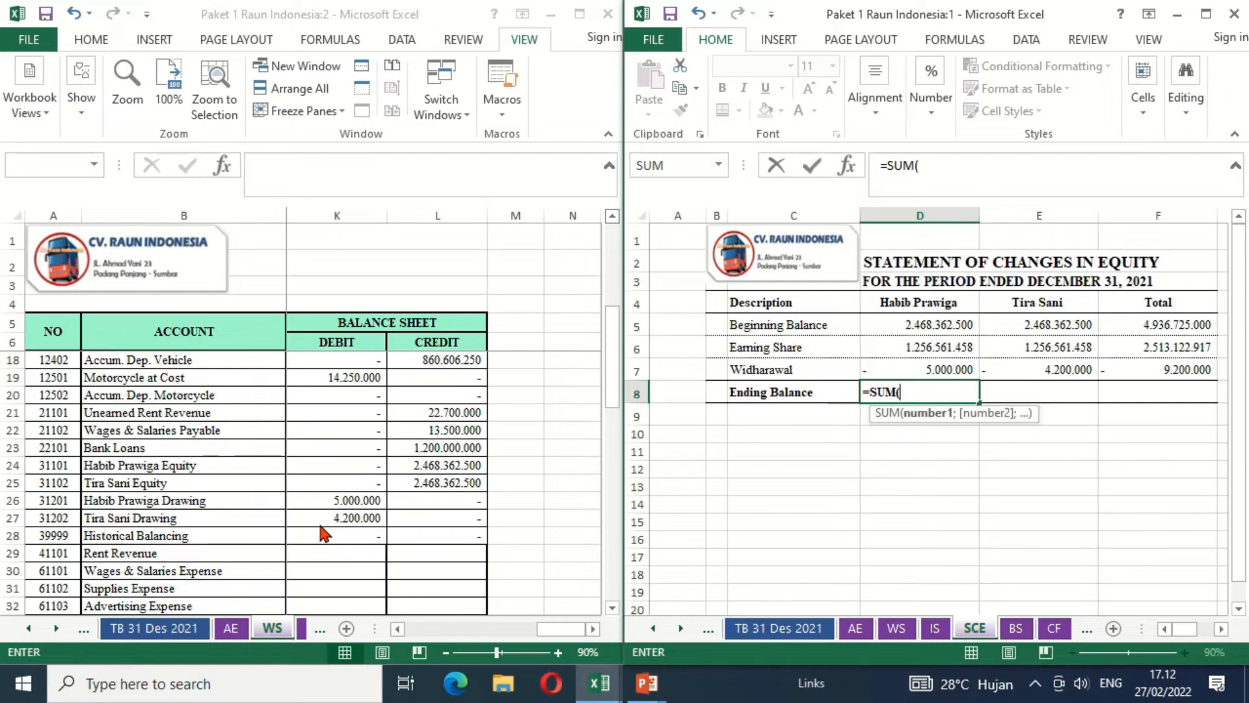
pyautogui.press('Up')
pyautogui.press('Up')
pyautogui.press('Up')
pyautogui.hotkey('shift', 'Down')
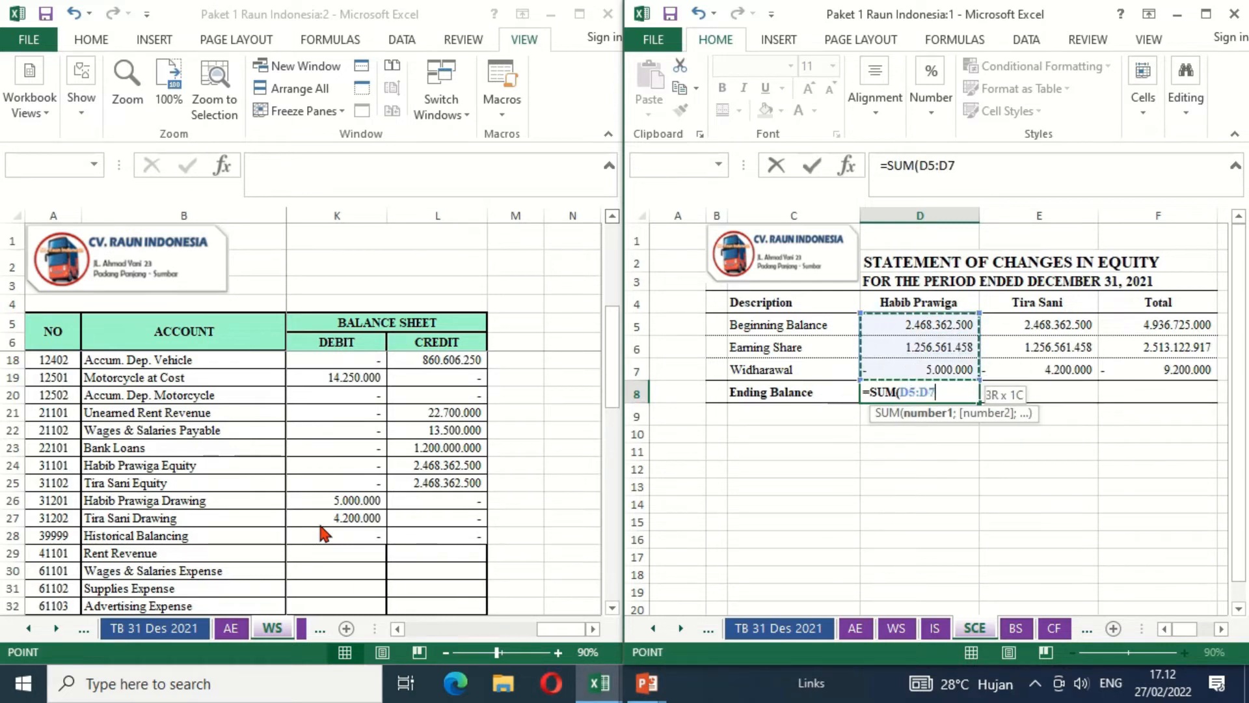
pyautogui.press('Return')
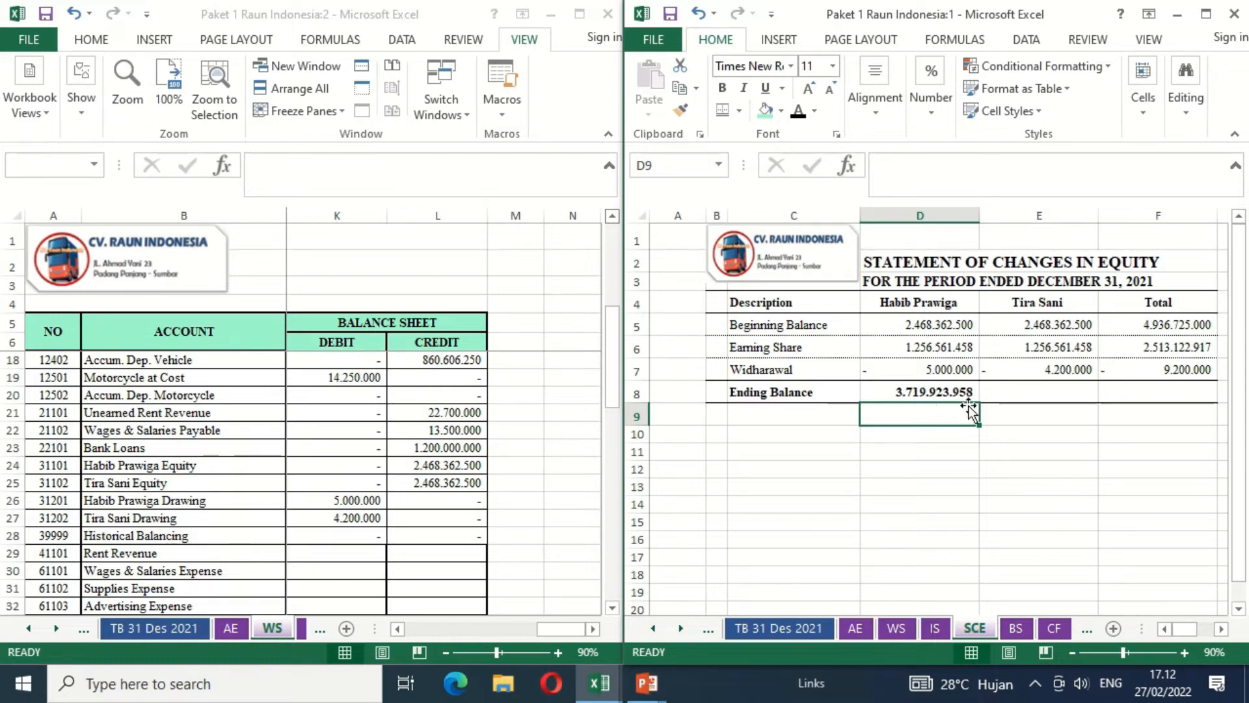
# - Fill the first owner's Ending Balance formula from D8 across to the second owner's cell E8
pyautogui.click(999, 389)
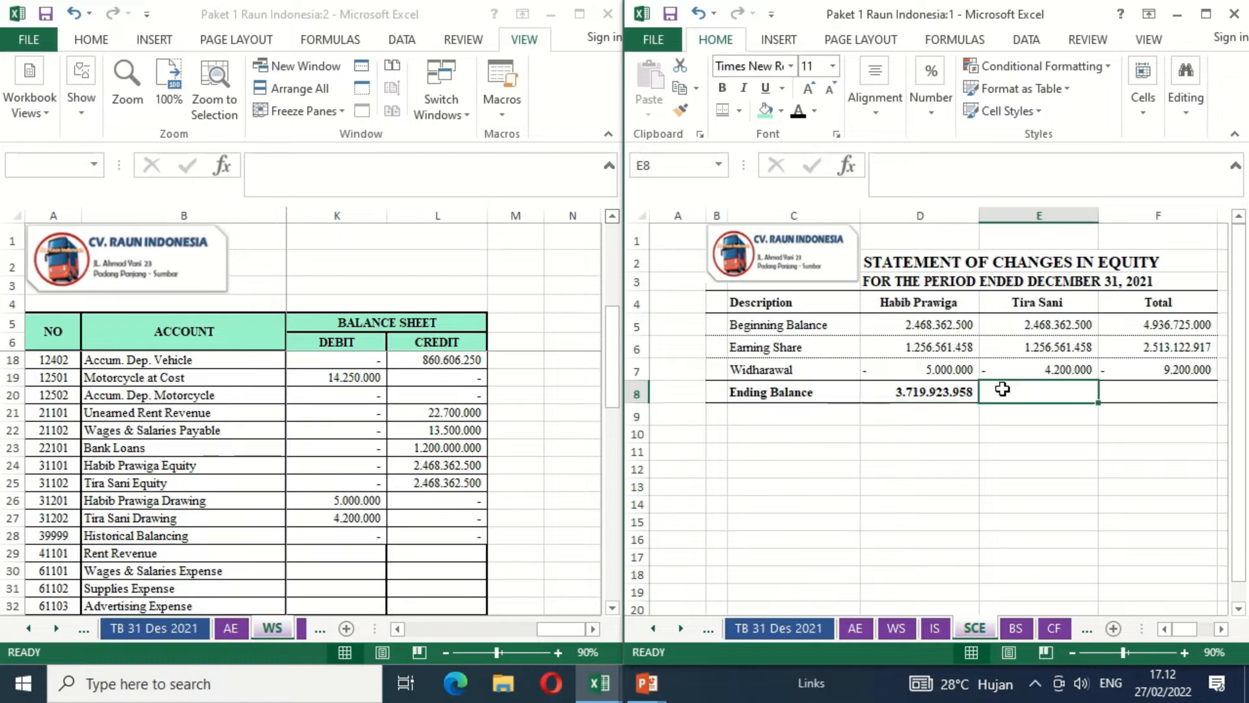
pyautogui.click(958, 388)
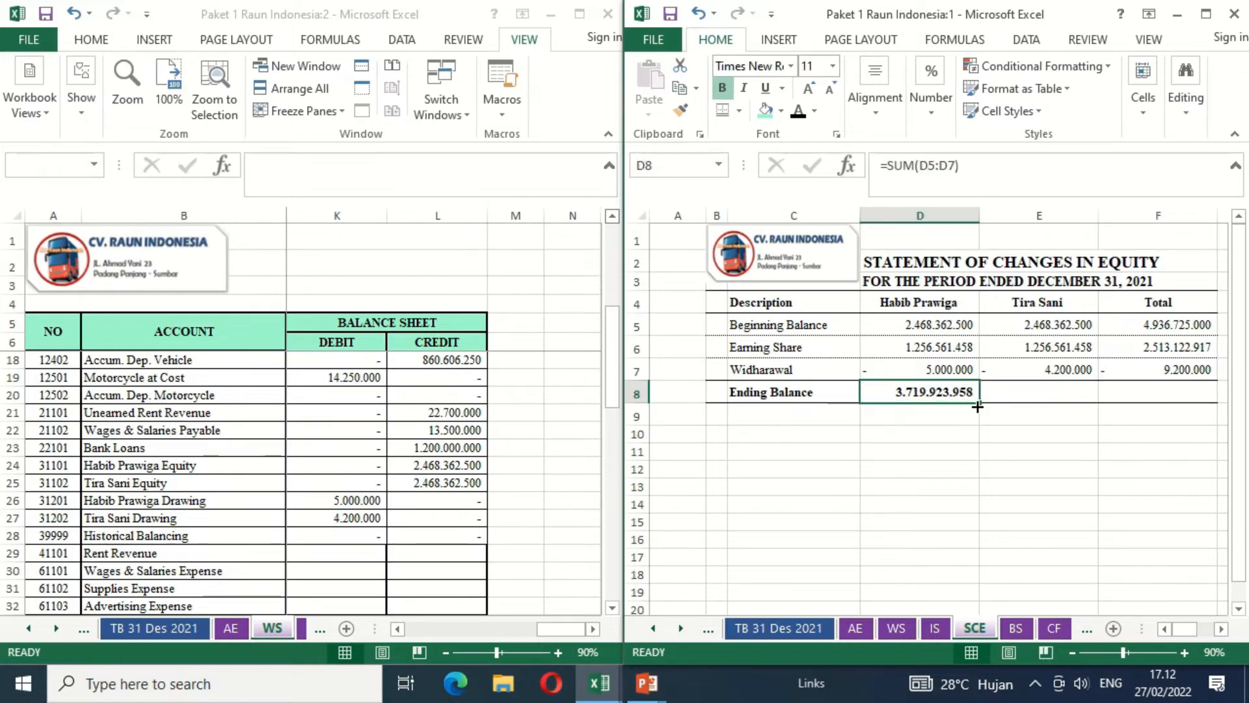
pyautogui.moveTo(978, 406); pyautogui.dragTo(1075, 404)
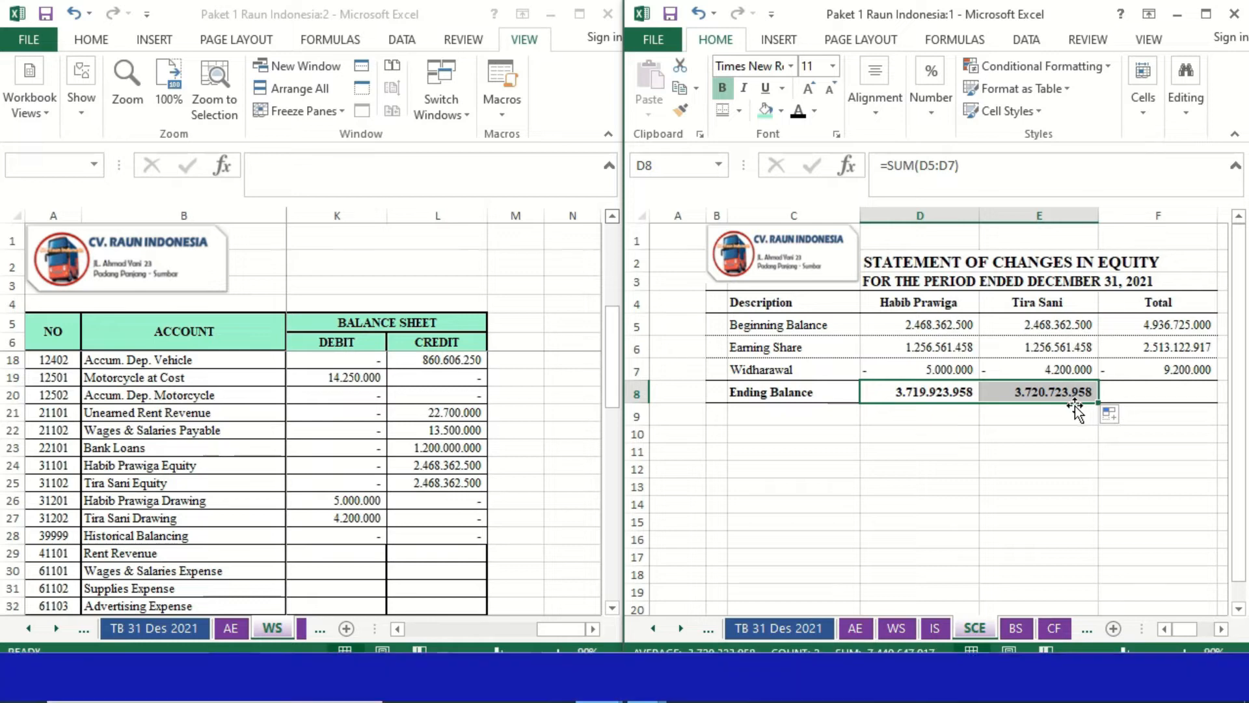
pyautogui.click(1025, 416)
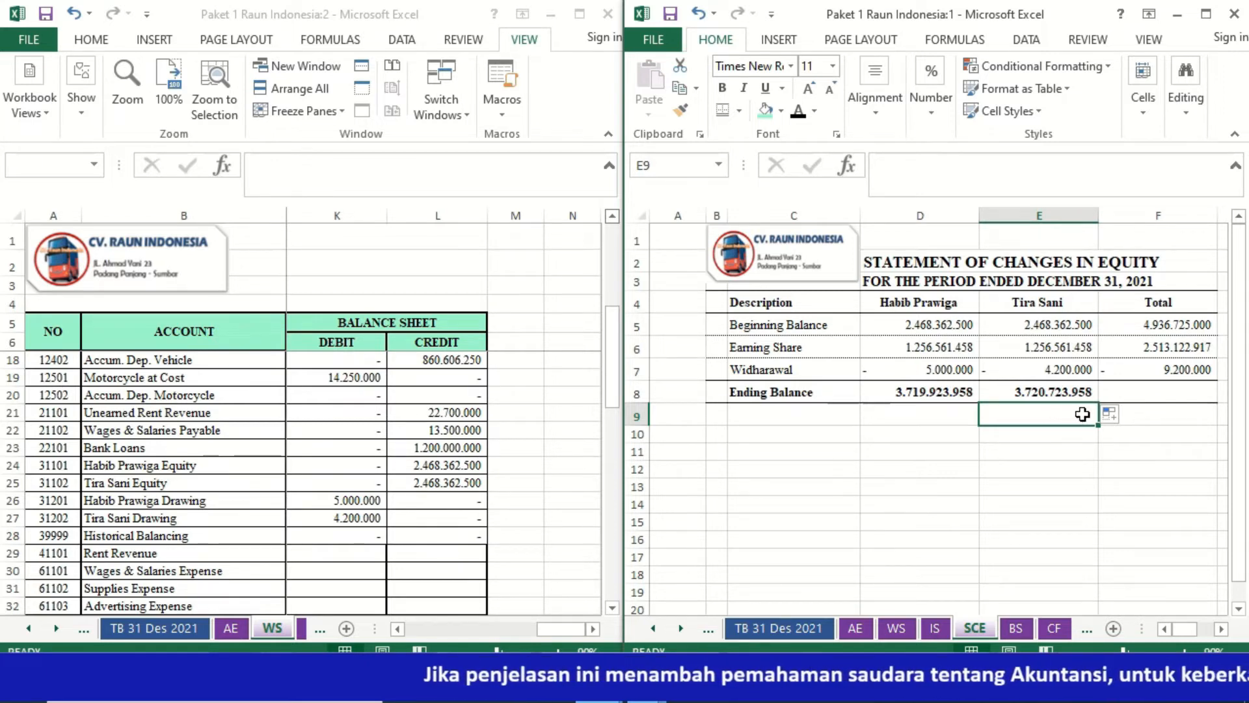
# - Calculate the total Ending Balance in F8 by summing the Total column with =SUM(F5:F7)
pyautogui.click(1146, 392)
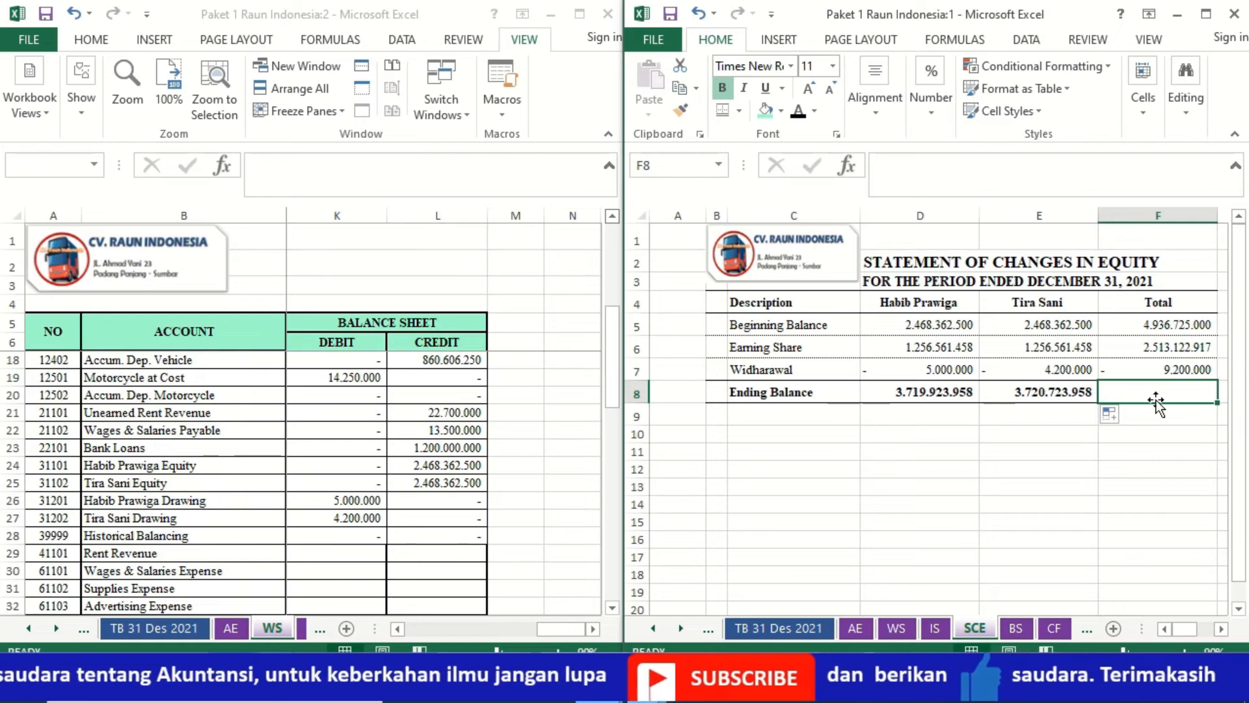
pyautogui.write('=SUM')
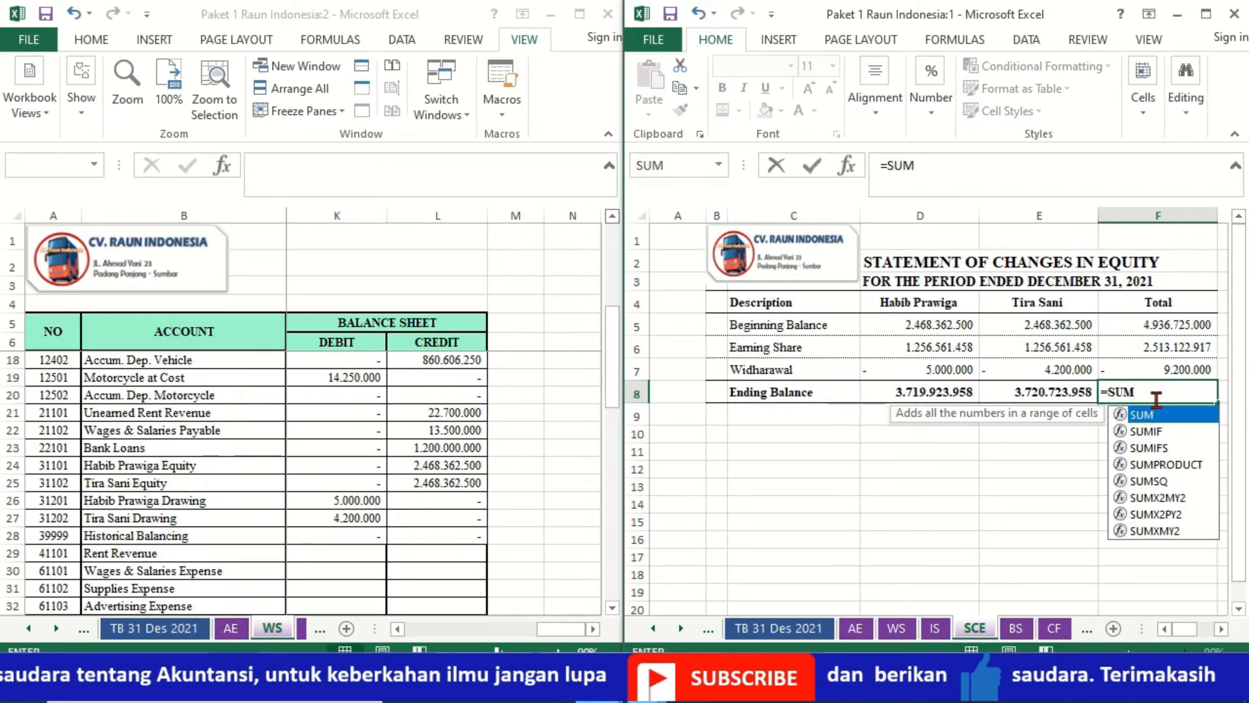
pyautogui.write('(')
pyautogui.press('Up')
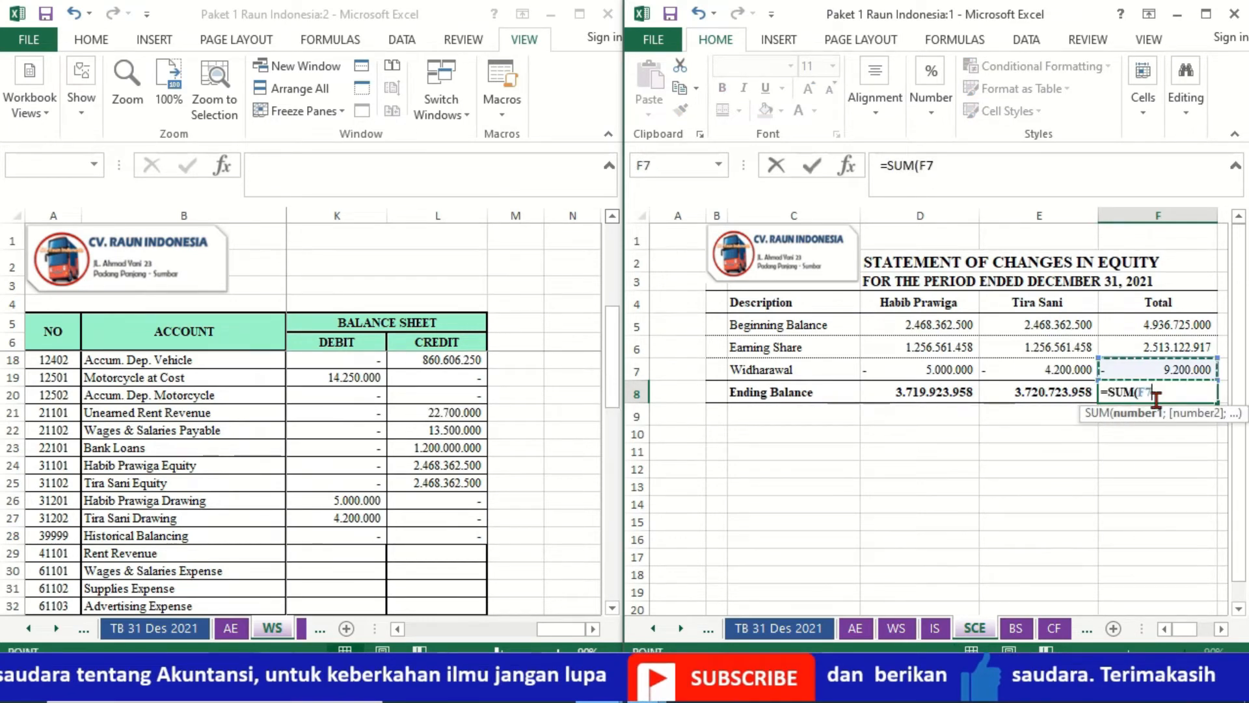
pyautogui.hotkey('shift', 'Up')
pyautogui.hotkey('shift', 'Up')
pyautogui.press('Return')
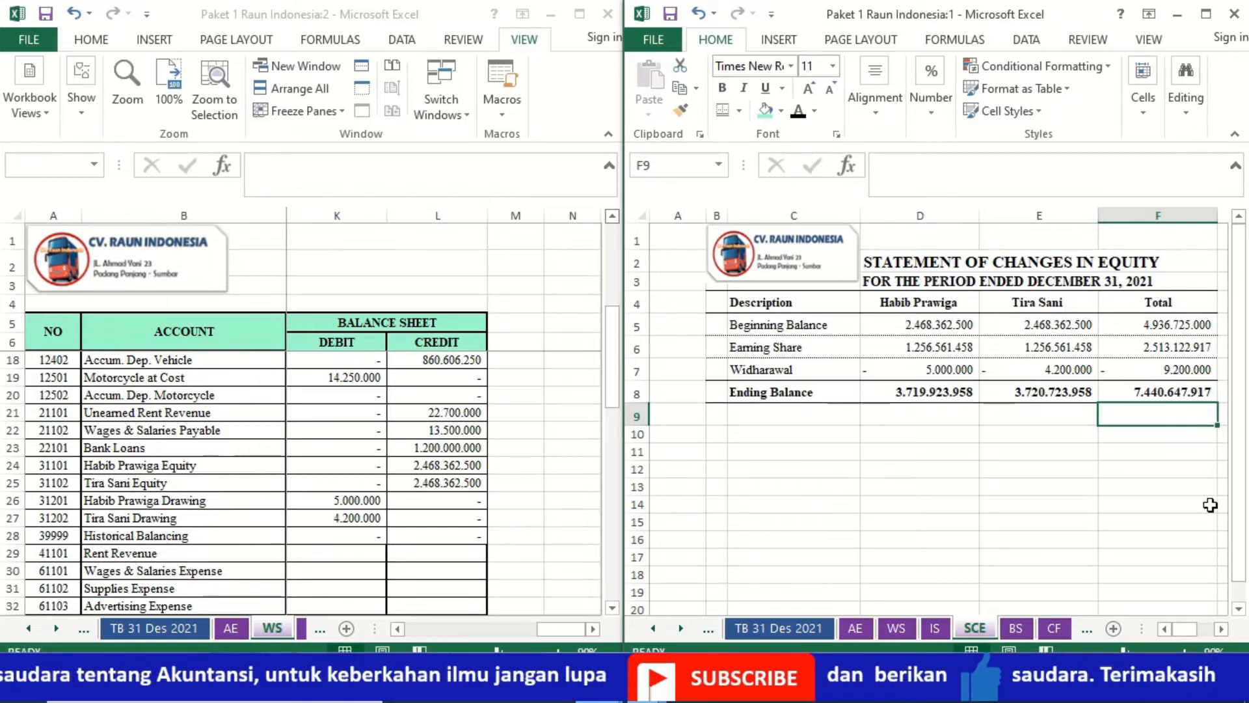
# - Open the balance sheet on the BS sheet and set its zoom to 90%
pyautogui.click(1221, 630)
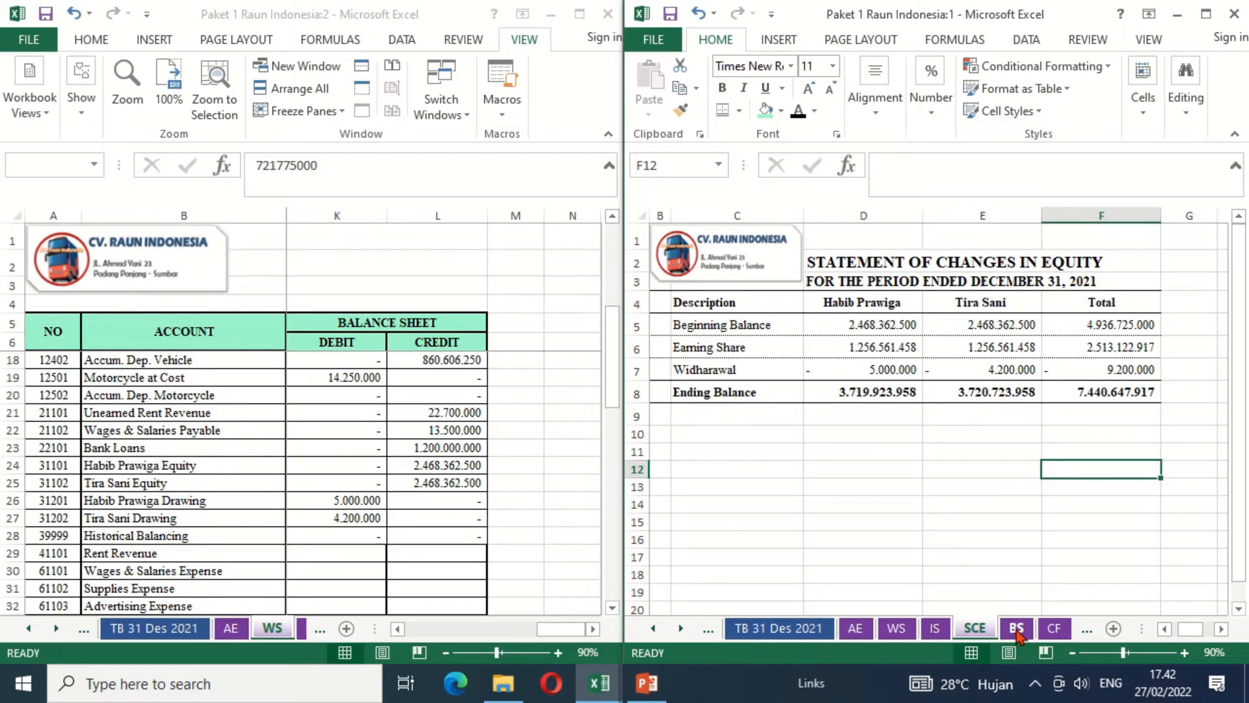
pyautogui.click(1016, 628)
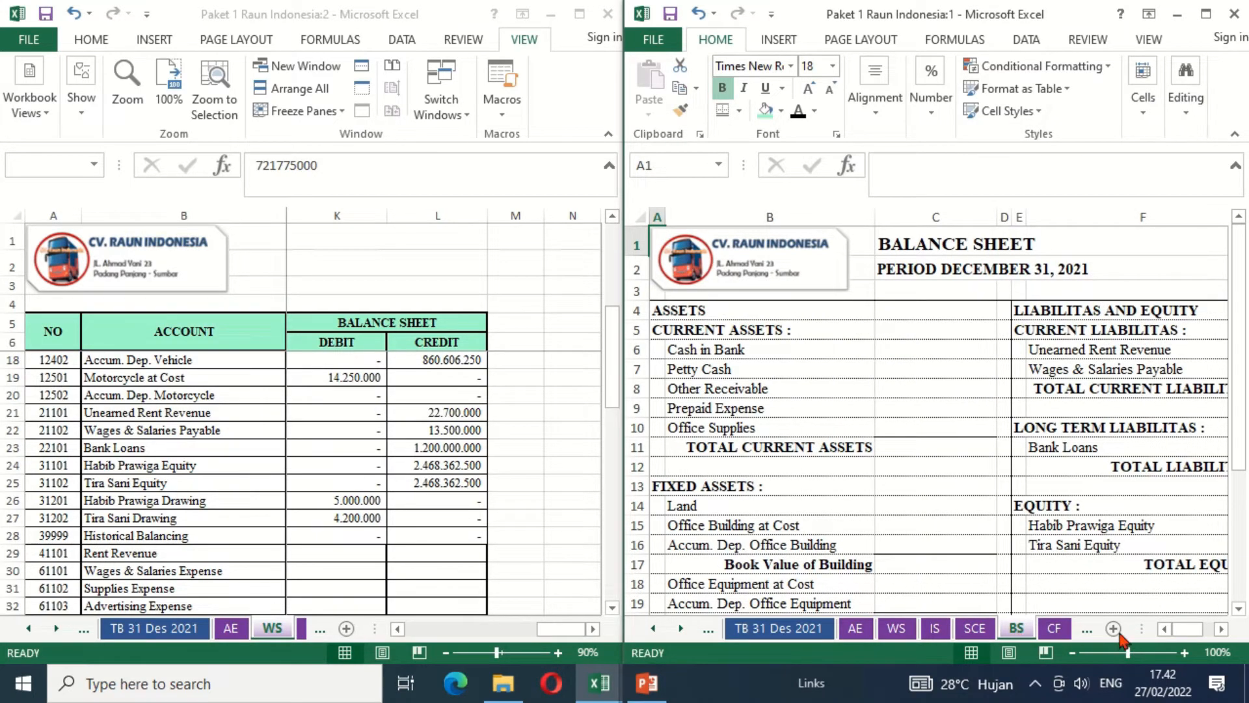
pyautogui.click(1073, 653)
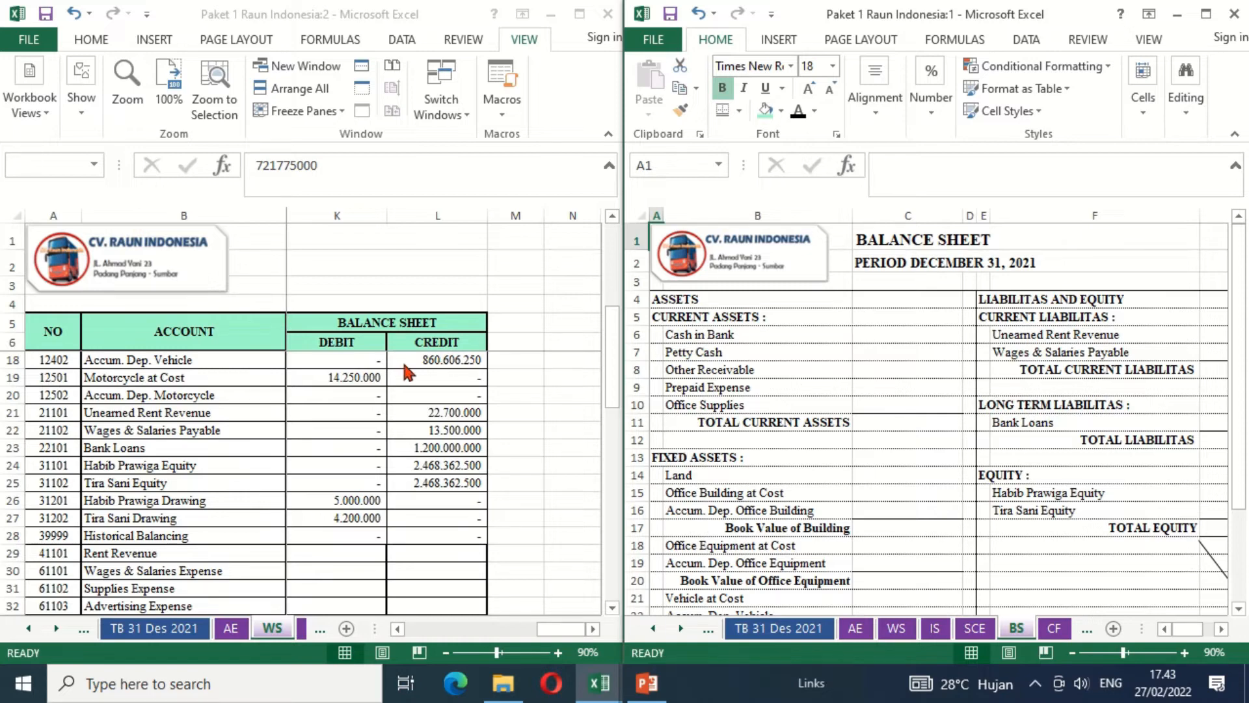
# - Link Cash in Bank in C6 of the balance sheet to the worksheet's debit balance with =WS!K7
pyautogui.click(353, 375)
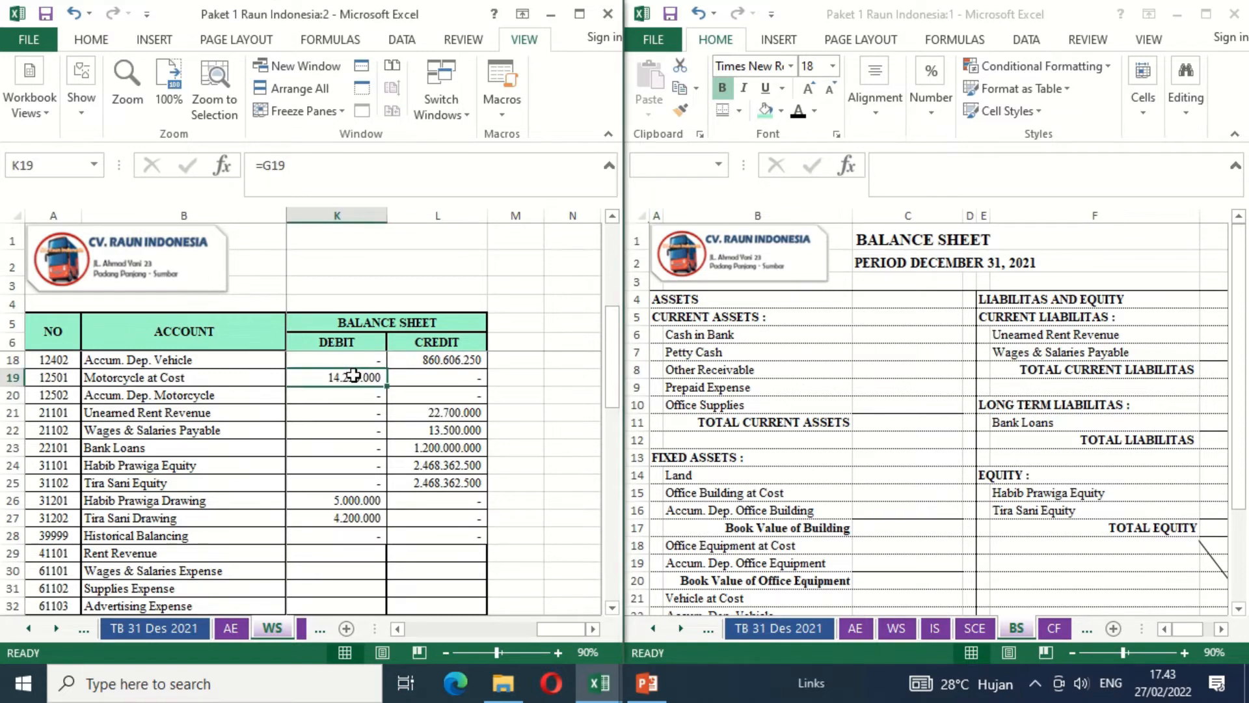
pyautogui.hotkey('ctrl', 'Home')
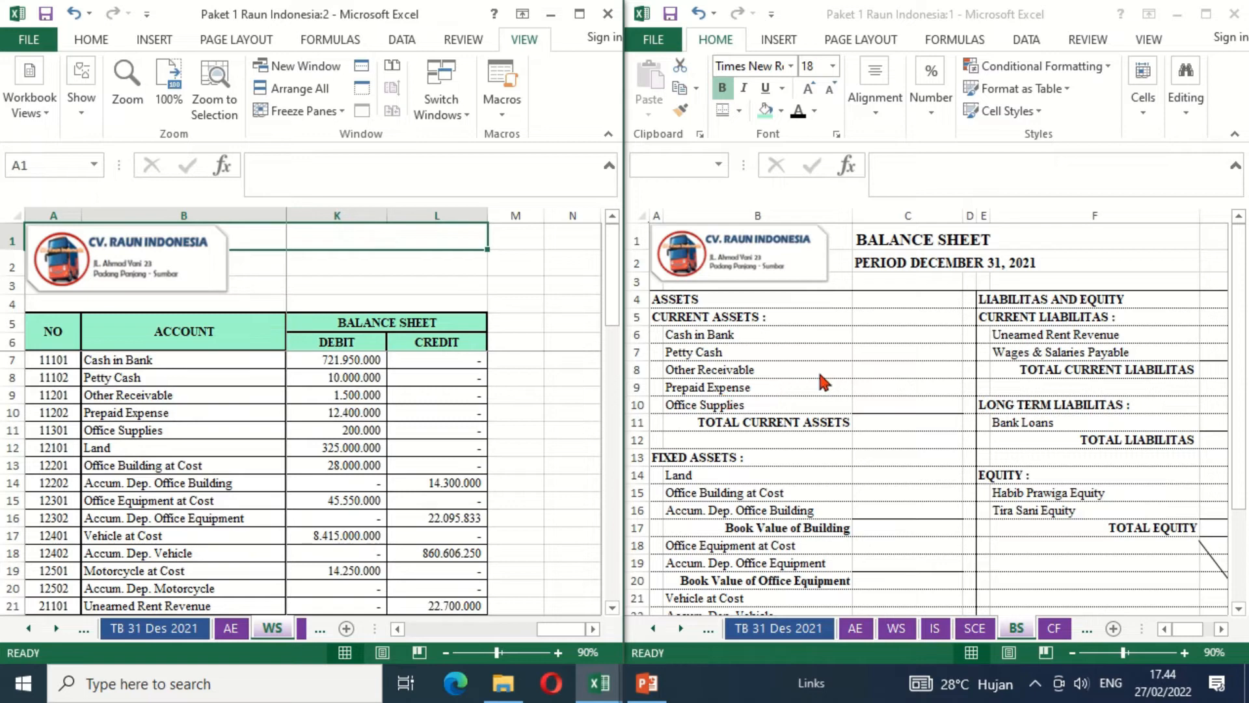
pyautogui.click(907, 335)
pyautogui.write('=')
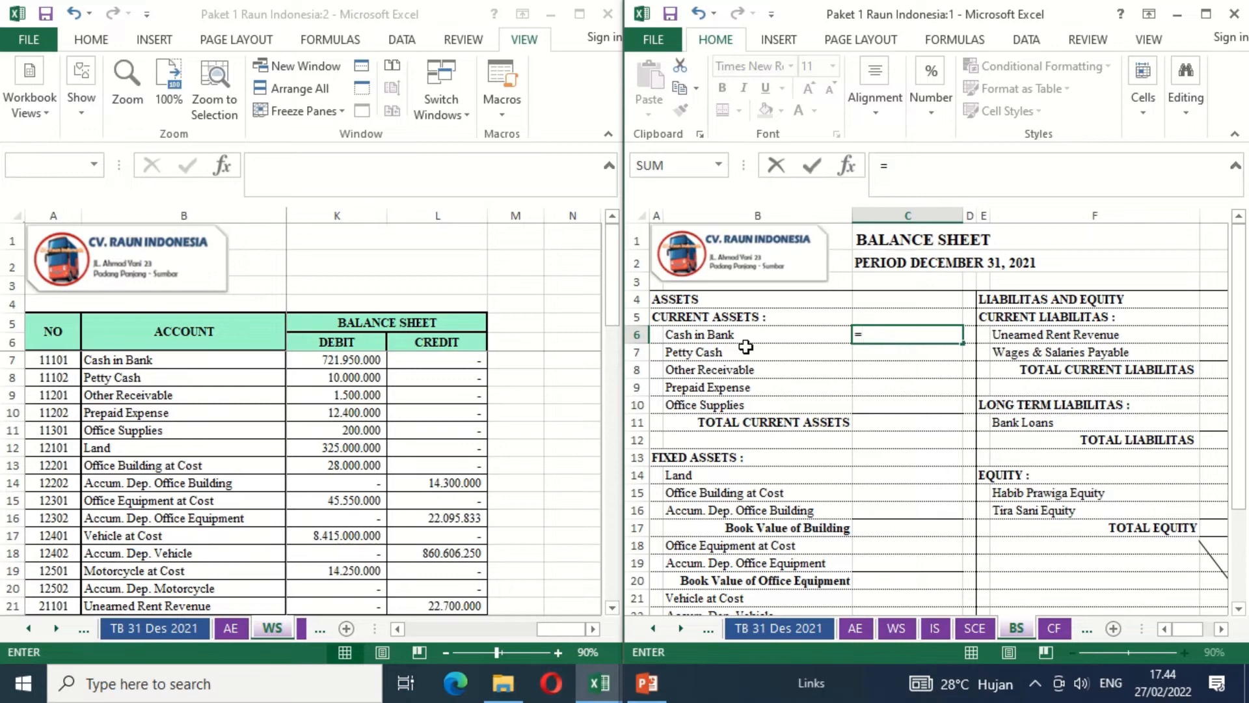
pyautogui.click(352, 356)
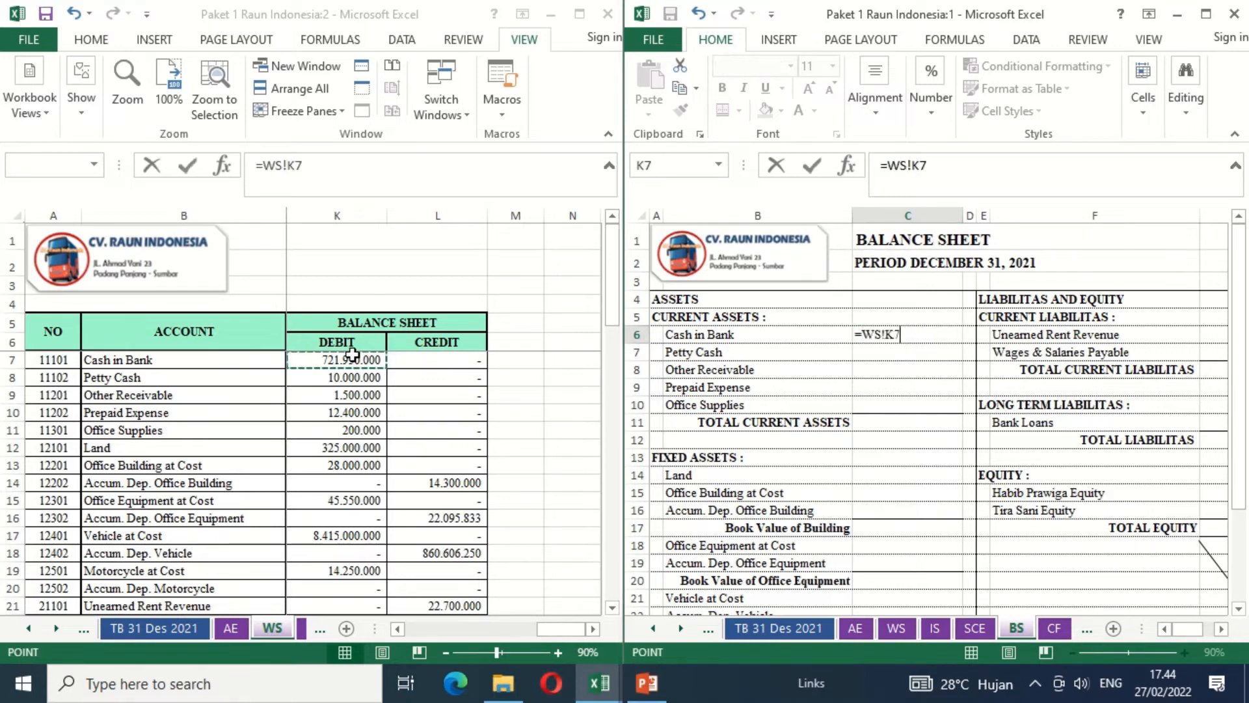
pyautogui.press('Return')
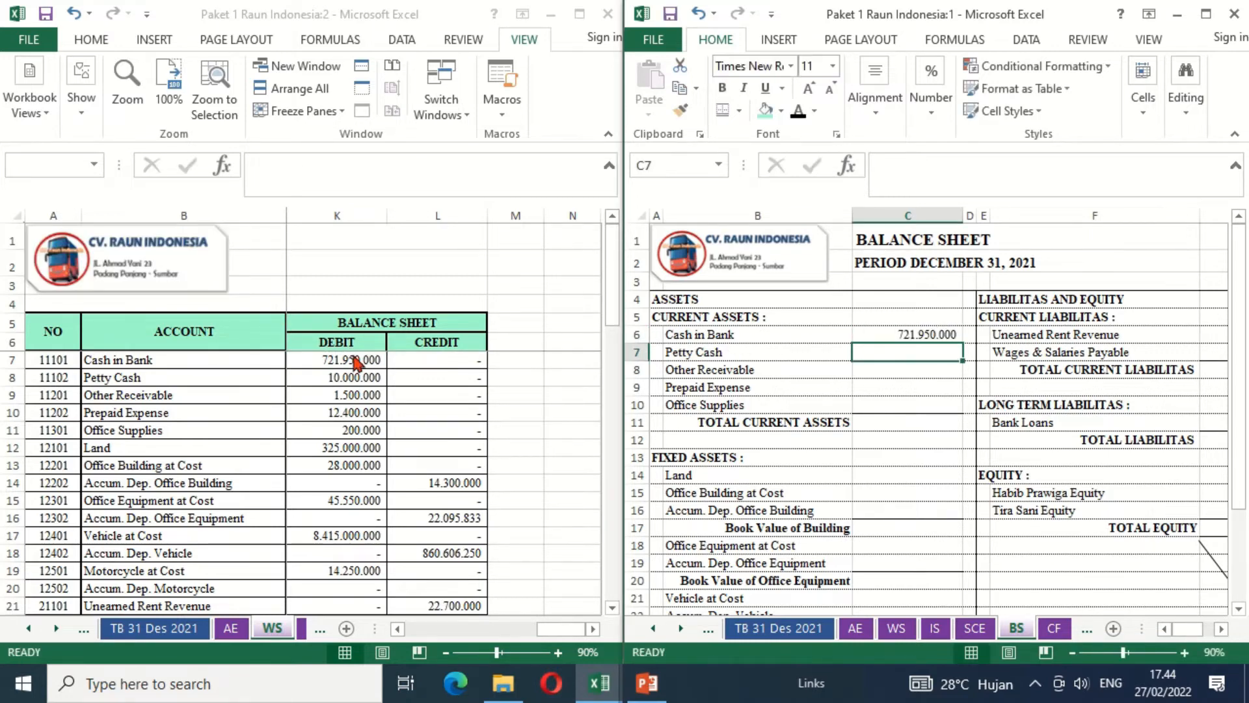
# - Copy the Cash in Bank link formula from C6 down through C10 for the remaining current assets
pyautogui.press('Up')
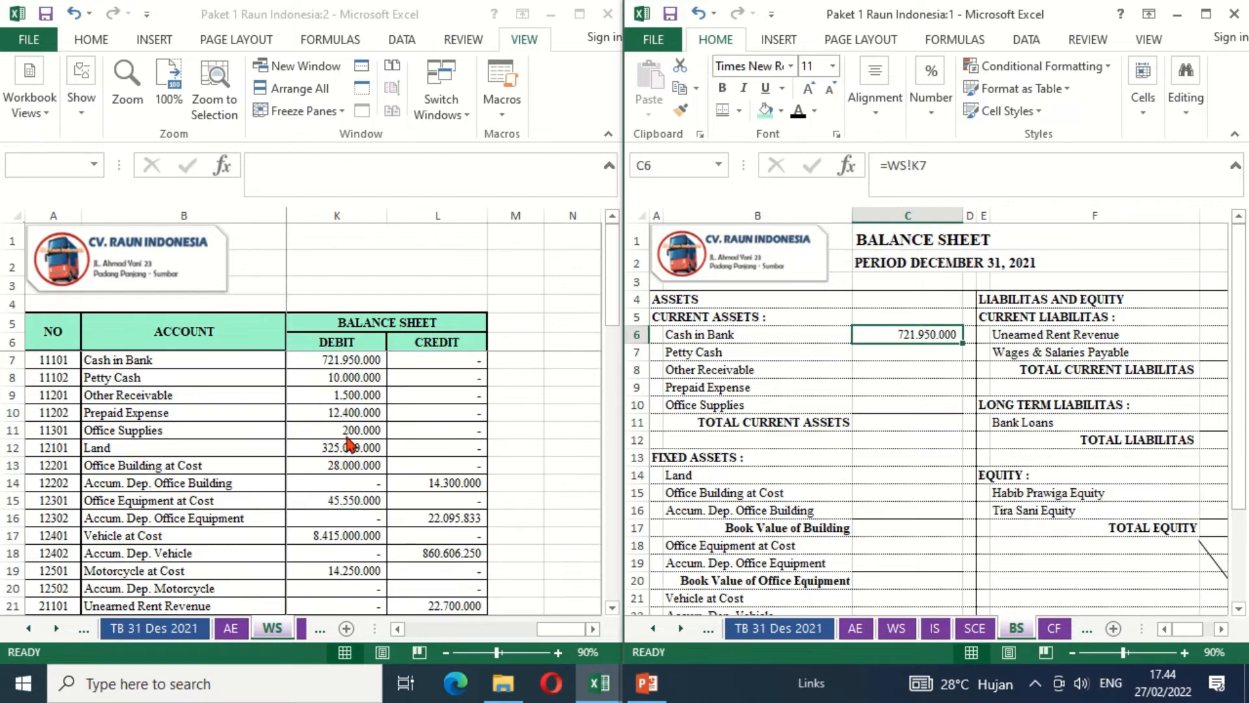
pyautogui.hotkey('ctrl', 'c')
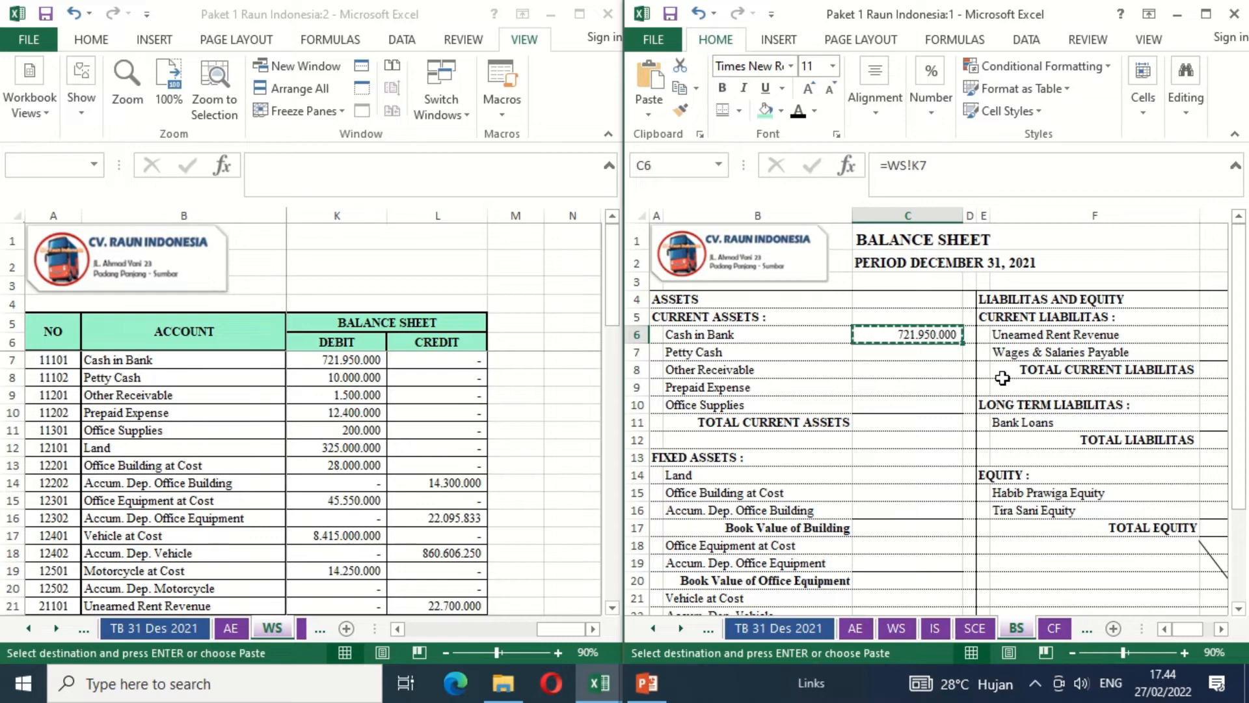
pyautogui.hotkey('shift', 'Down')
pyautogui.hotkey('shift', 'Down')
pyautogui.hotkey('shift', 'Down')
pyautogui.hotkey('shift', 'Down')
pyautogui.hotkey('ctrl', 'v')
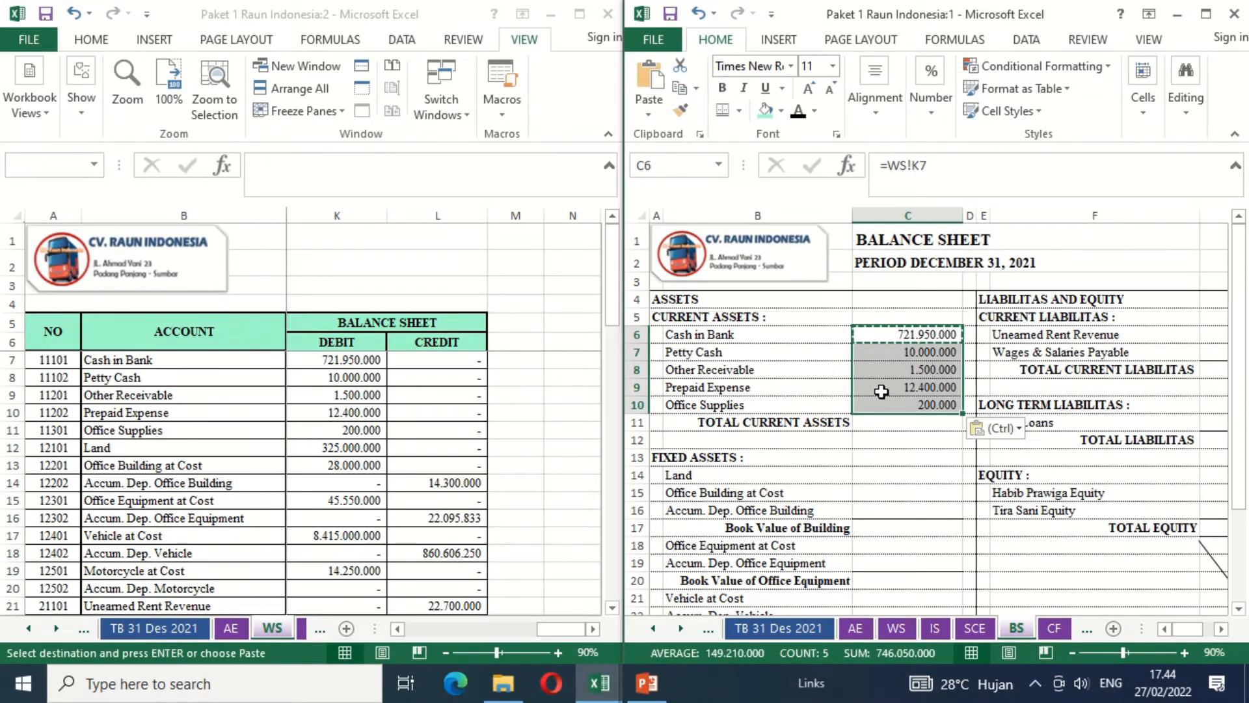
pyautogui.press('Escape')
# - Calculate Total Current Assets in C11 with =SUM(C6:C10)
pyautogui.click(898, 424)
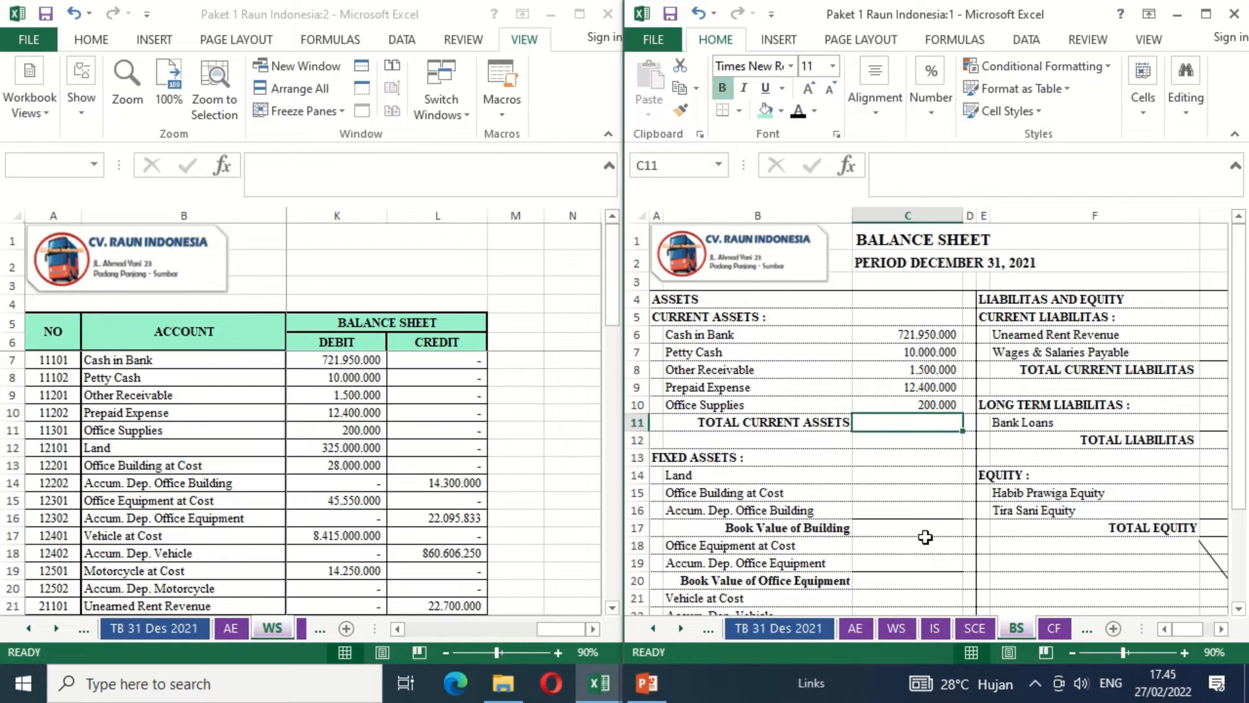
pyautogui.write('=SUM')
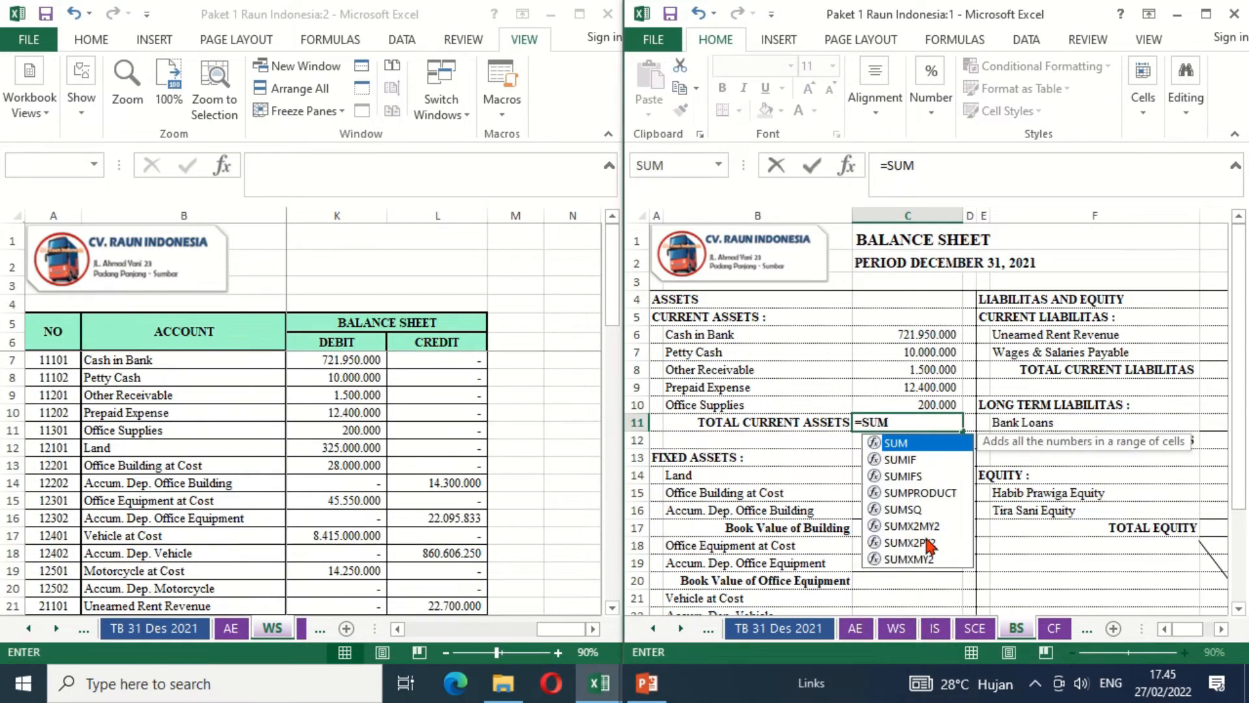
pyautogui.write('(')
pyautogui.press('Up')
pyautogui.hotkey('shift', 'Up')
pyautogui.hotkey('shift', 'Up')
pyautogui.hotkey('shift', 'Up')
pyautogui.hotkey('shift', 'Up')
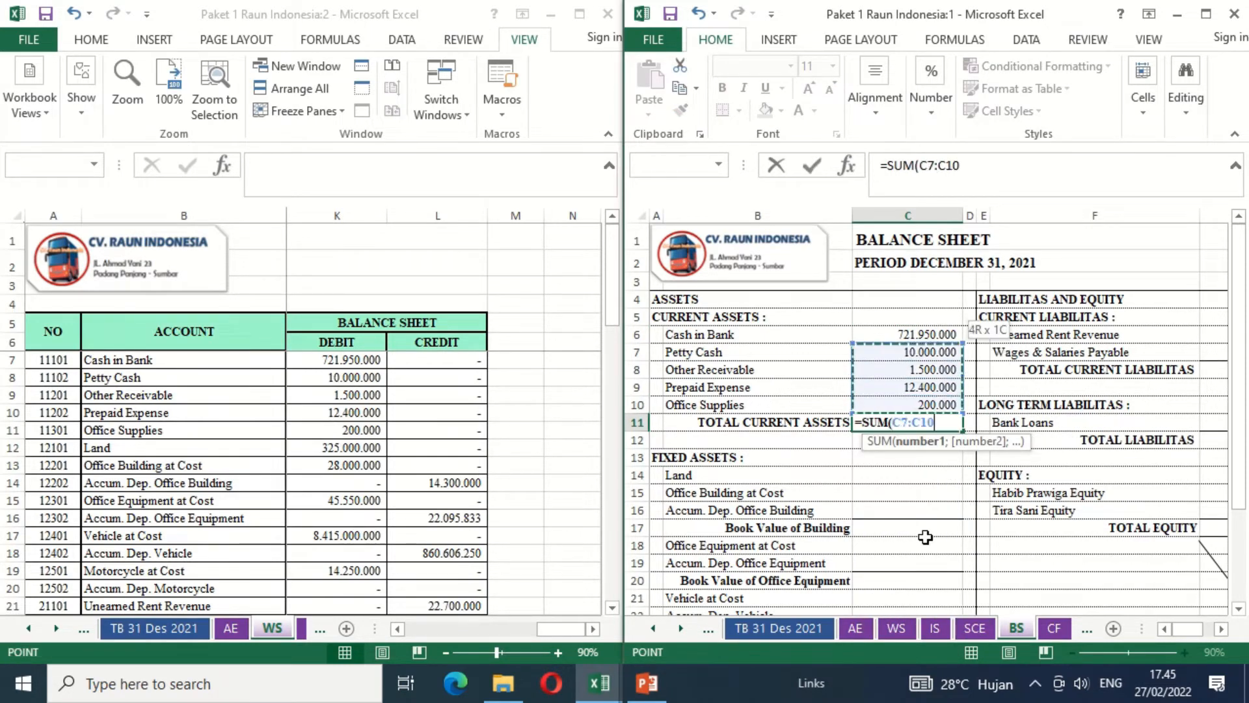
pyautogui.press('Return')
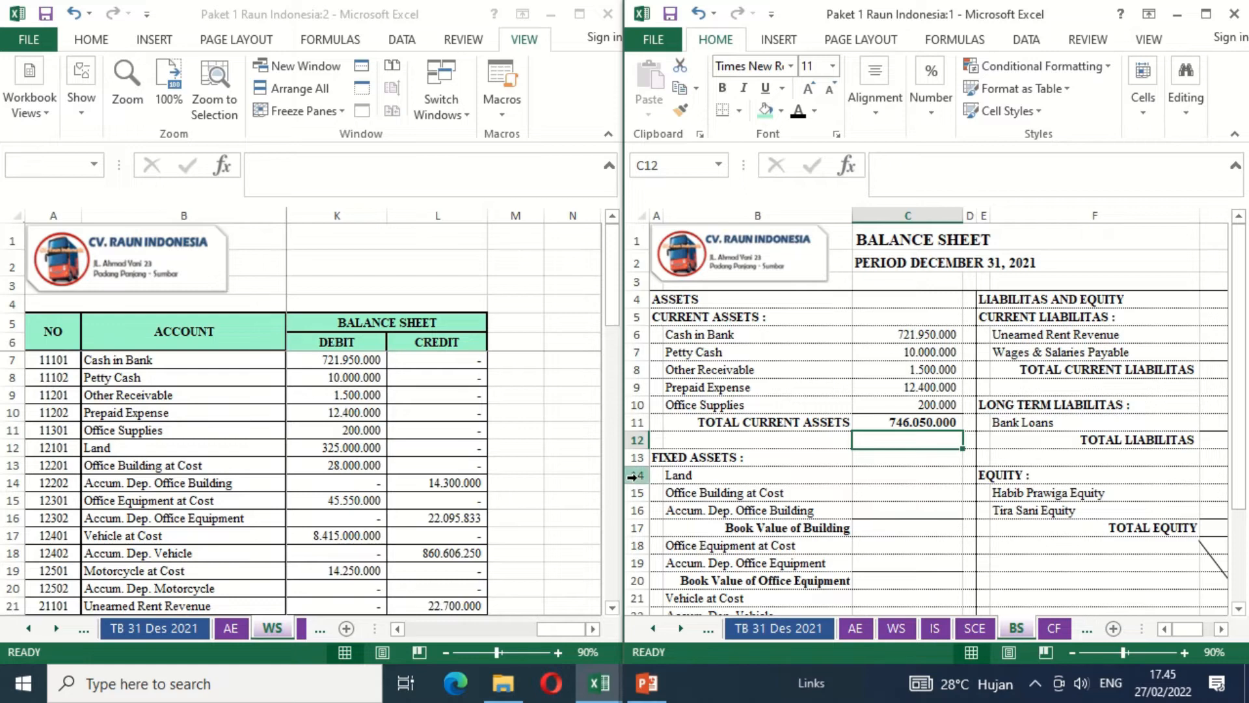
# - Link Land in C14 and Office Building at Cost in C15 to their worksheet debit balances with =WS!K12 and =WS!K13
pyautogui.click(890, 476)
pyautogui.write('=')
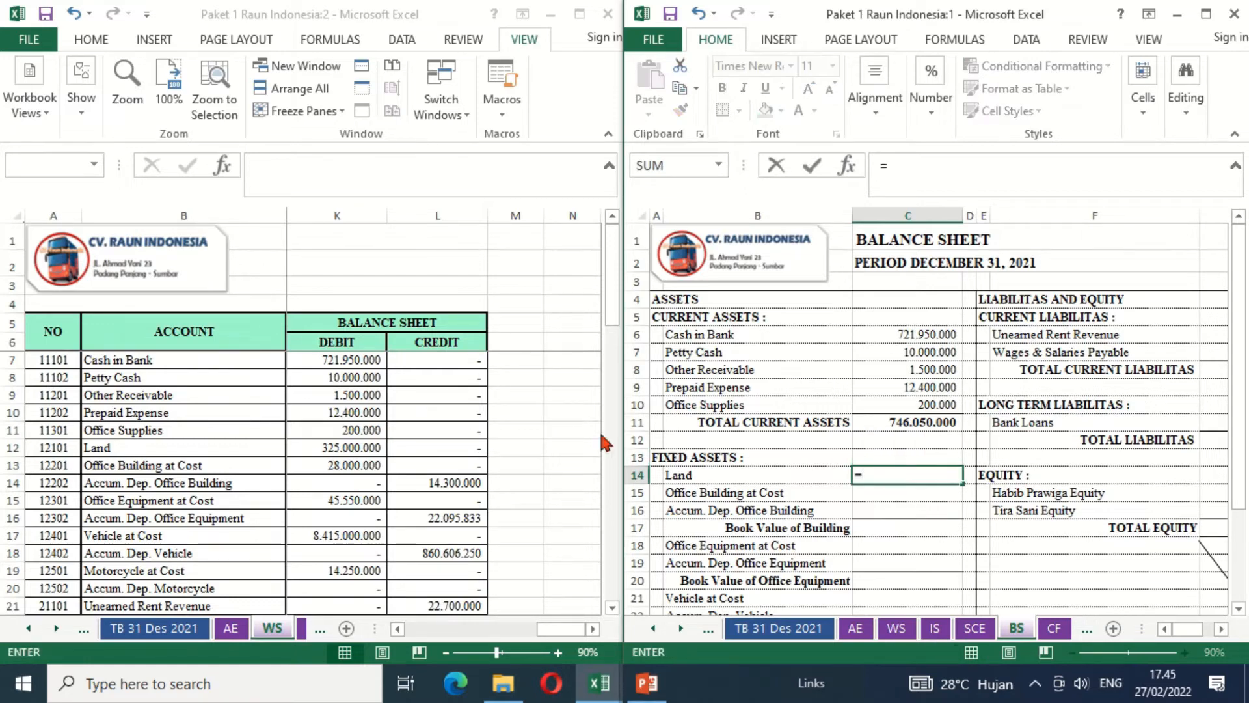
pyautogui.click(365, 447)
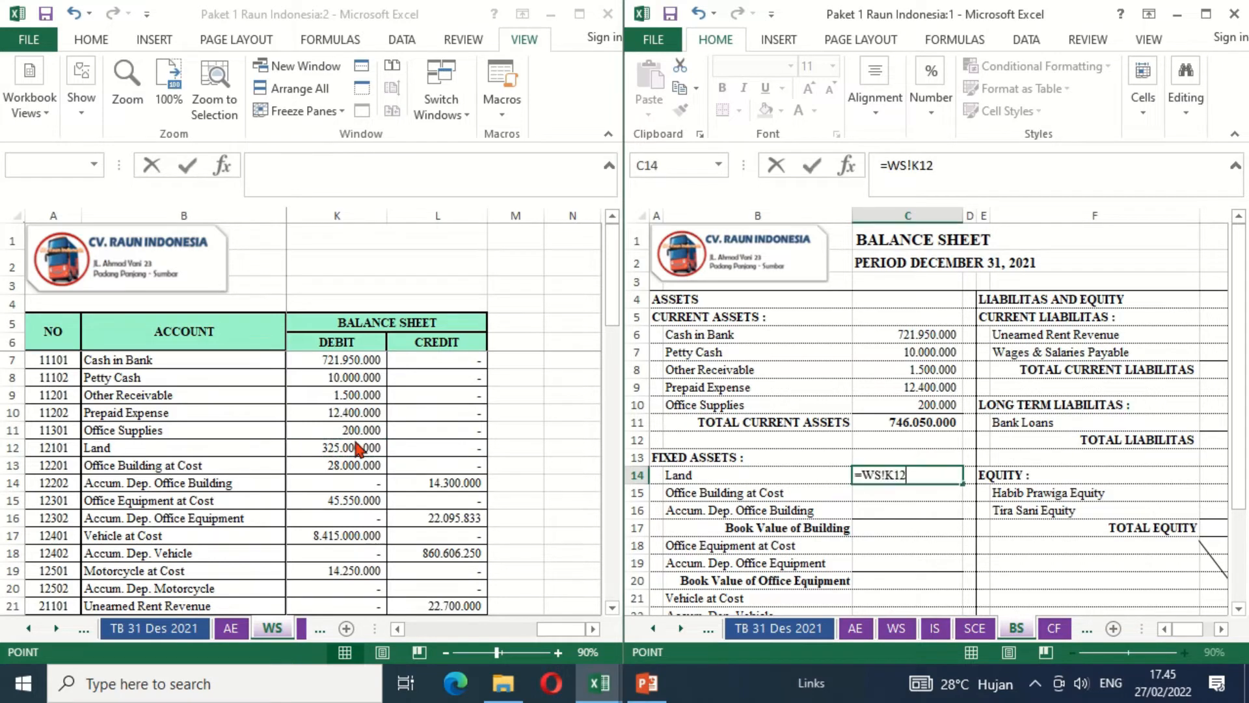
pyautogui.press('Return')
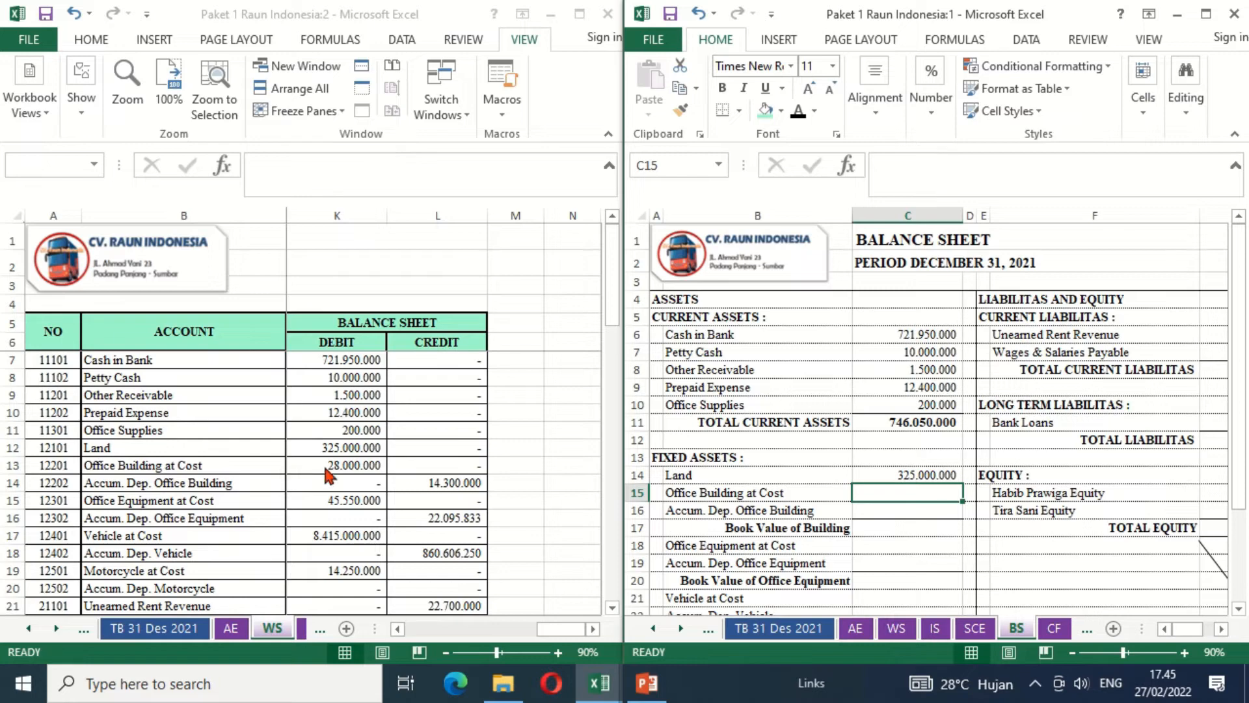
pyautogui.write('=')
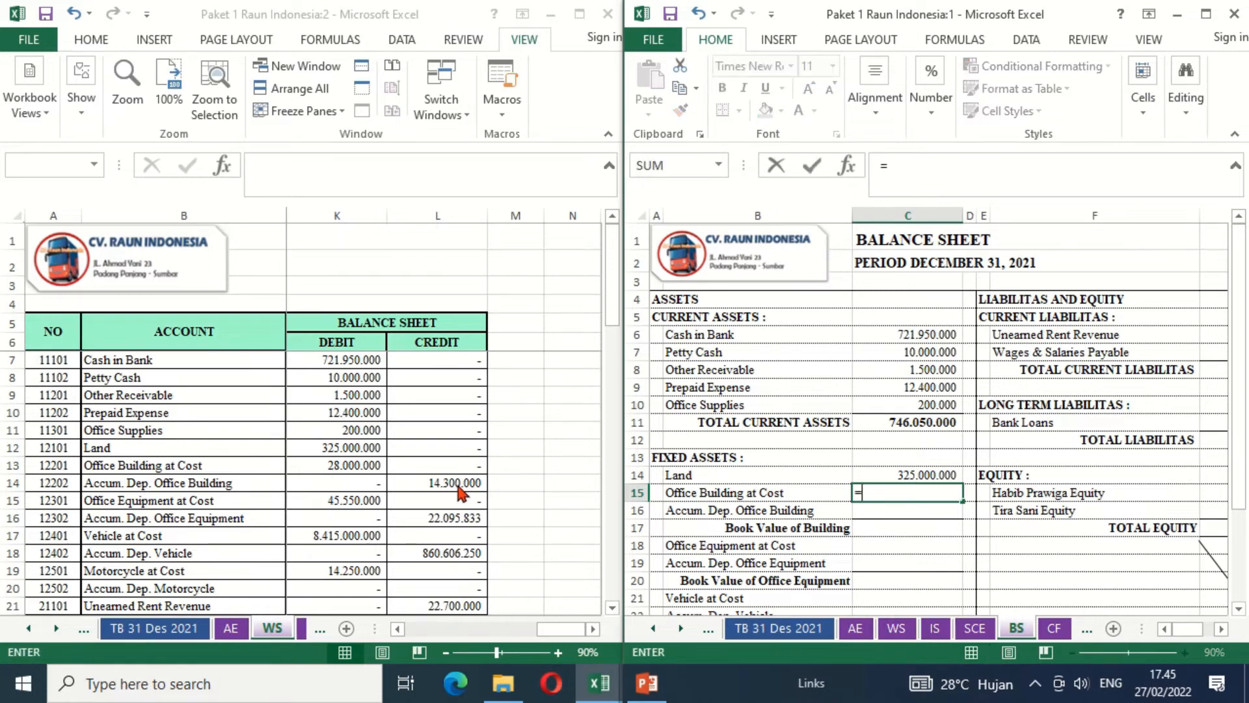
pyautogui.click(354, 462)
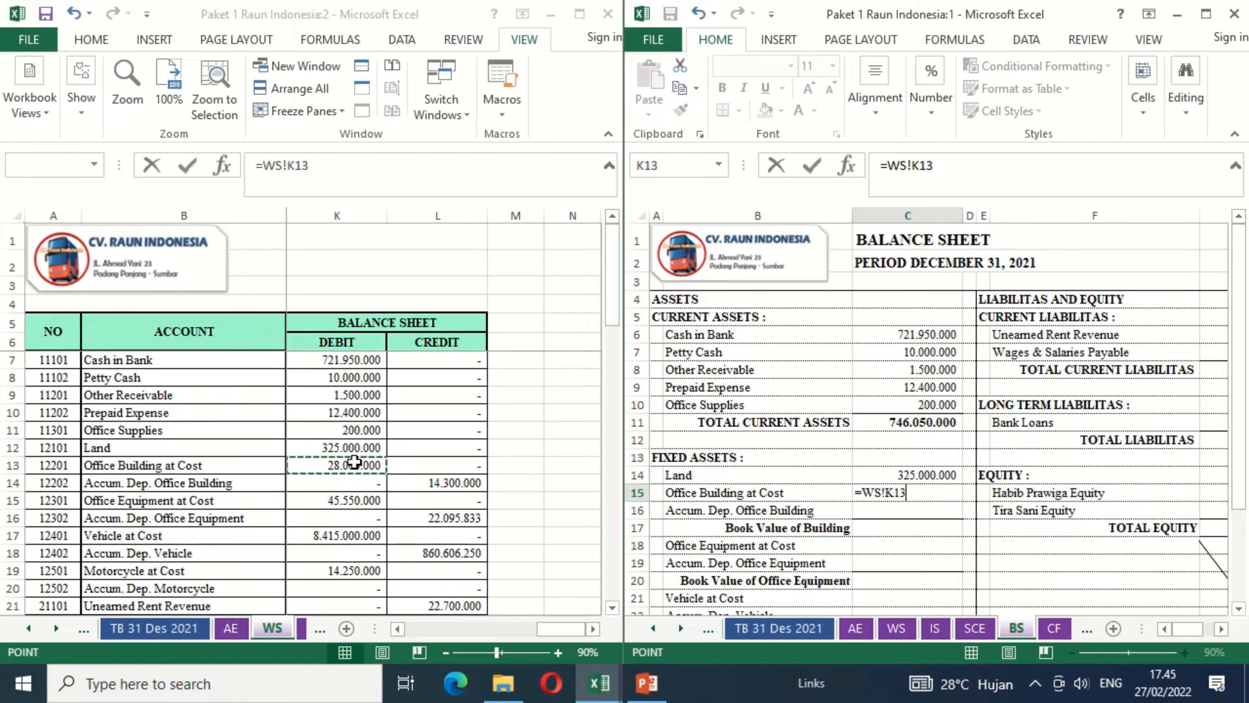
pyautogui.press('Return')
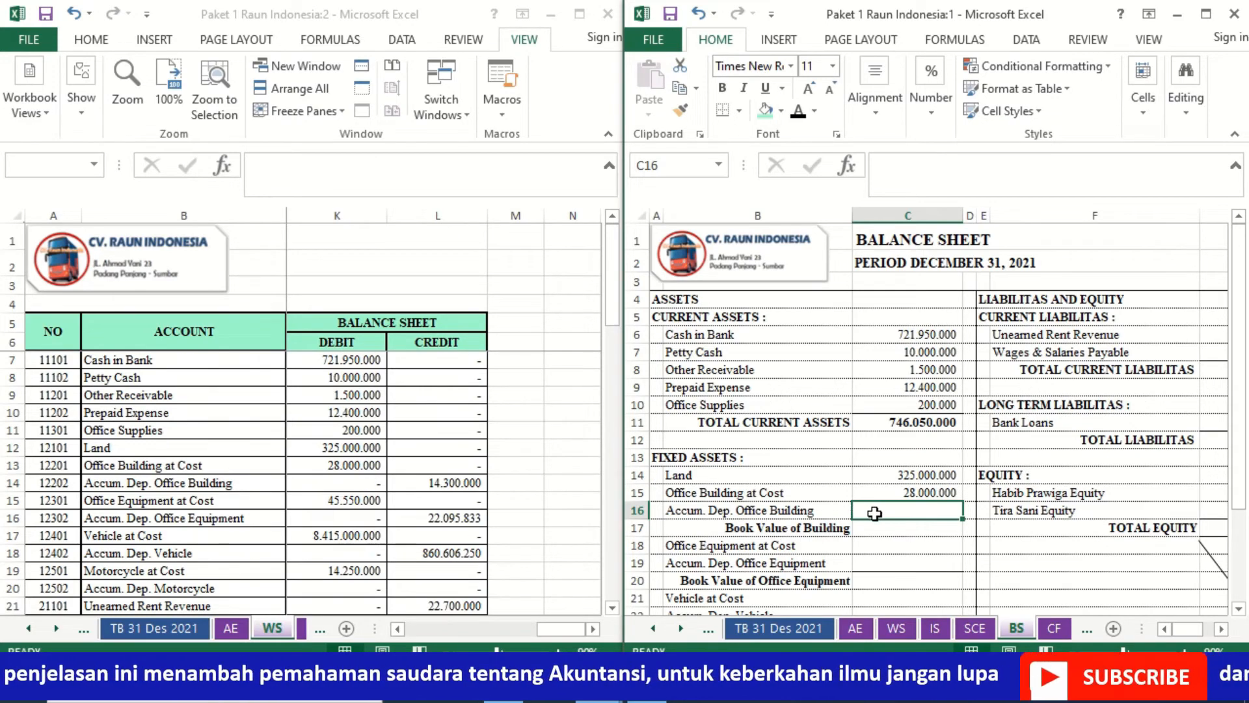
# - Enter Accum. Dep. Office Building in C16 as the negative of its worksheet credit balance with =-WS!L14
pyautogui.write('=-')
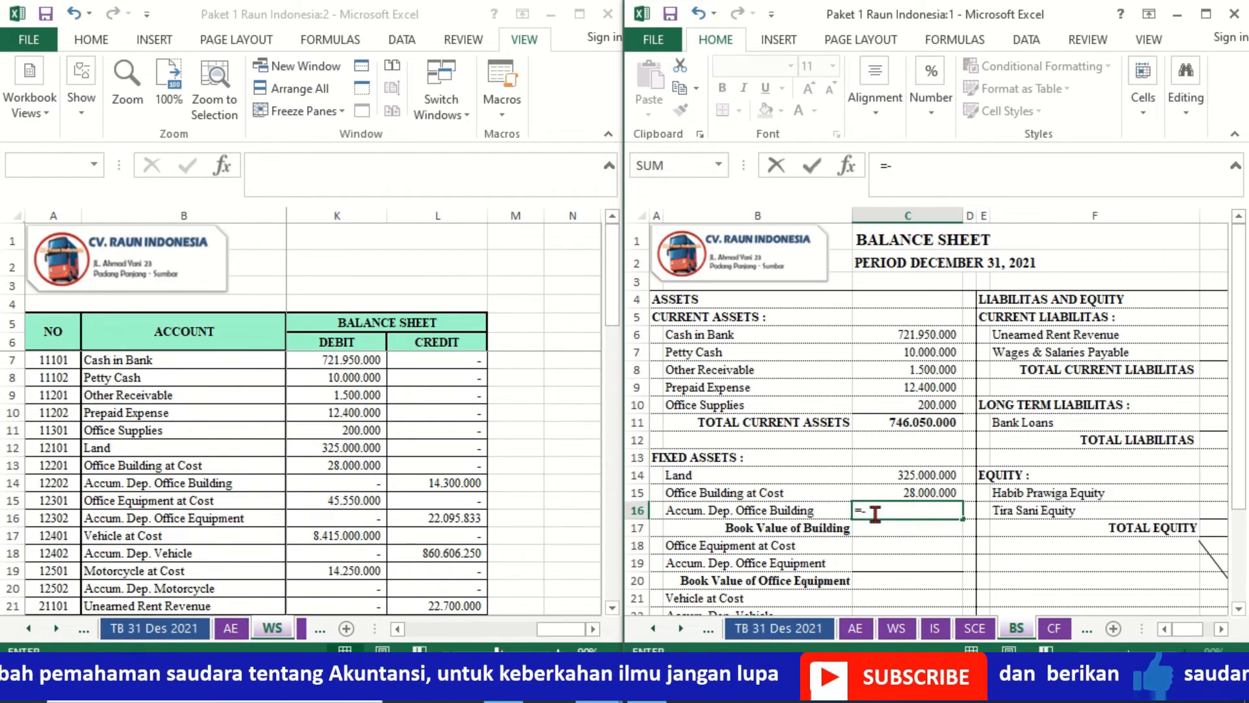
pyautogui.click(453, 484)
pyautogui.press('Return')
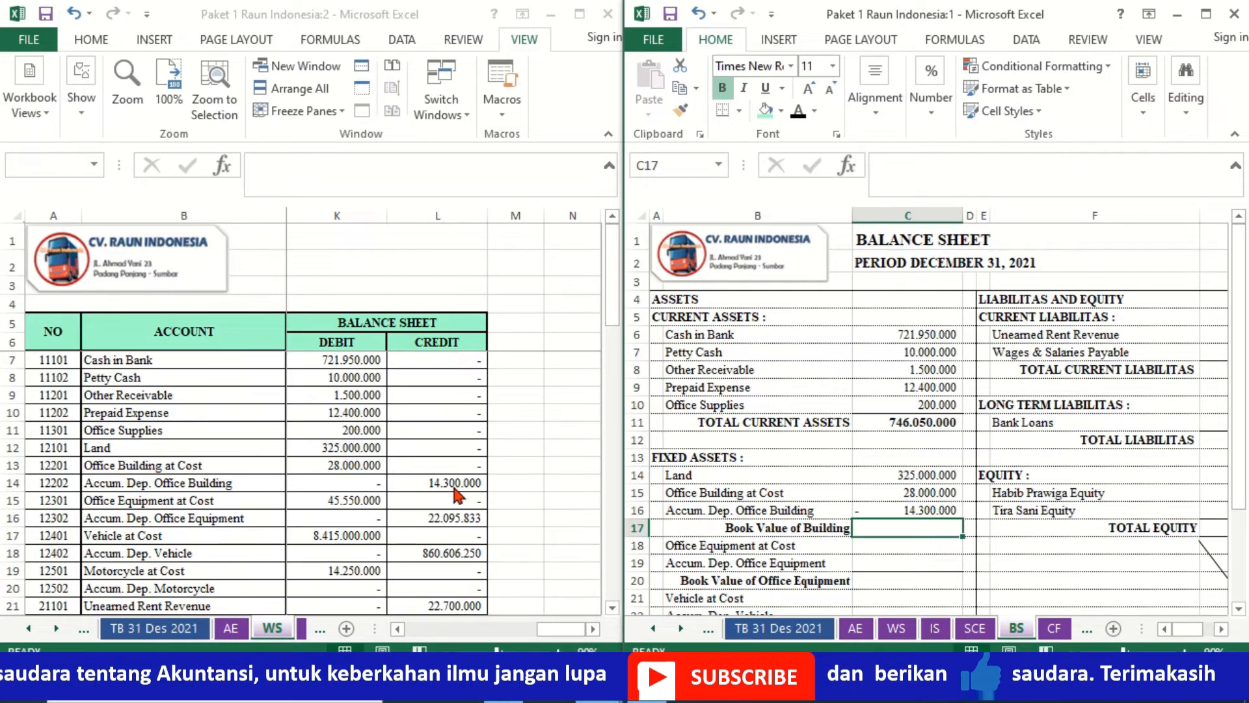
# - Link Office Equipment at Cost in C18 with =WS!K15 and its accumulated depreciation in C19 with =-WS!L16
pyautogui.press('Down')
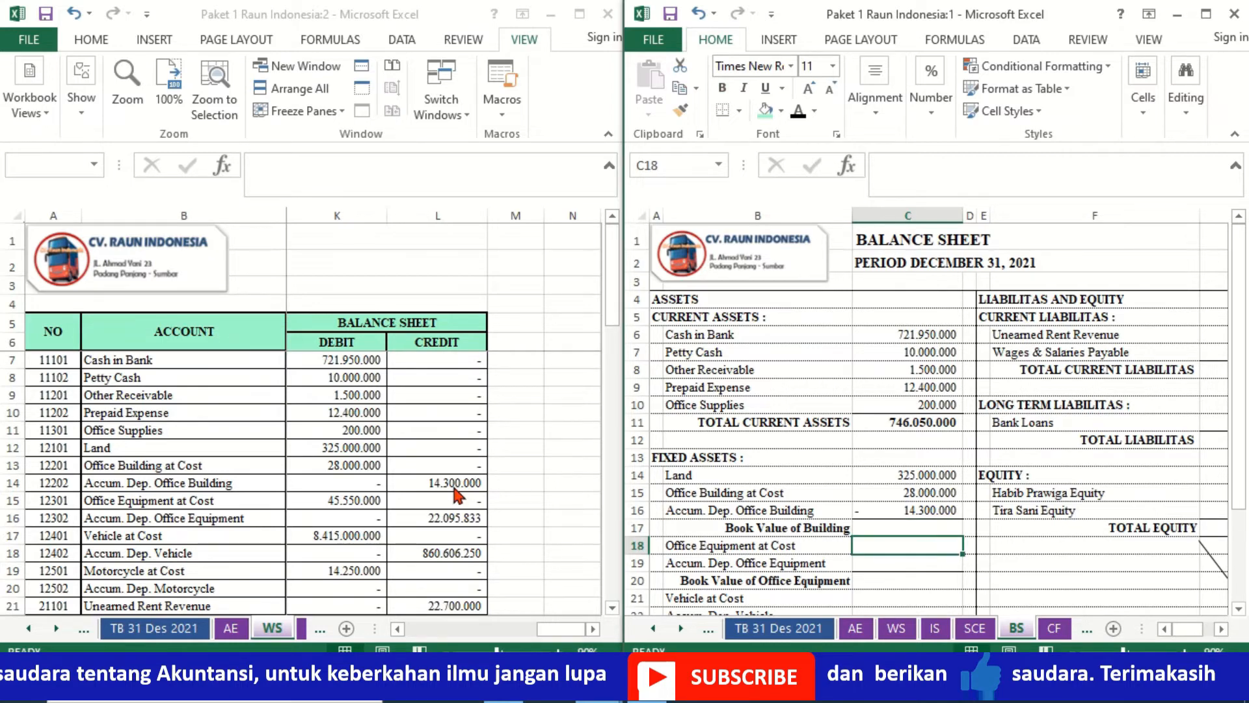
pyautogui.write('=')
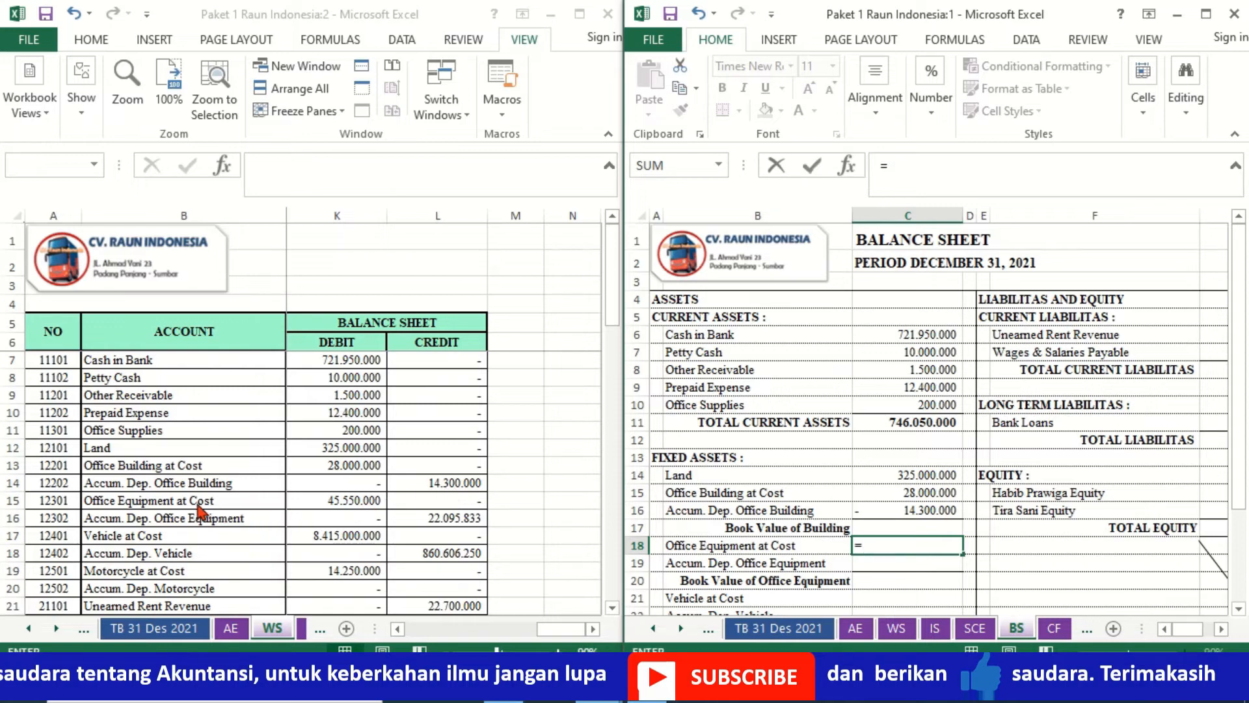
pyautogui.click(324, 505)
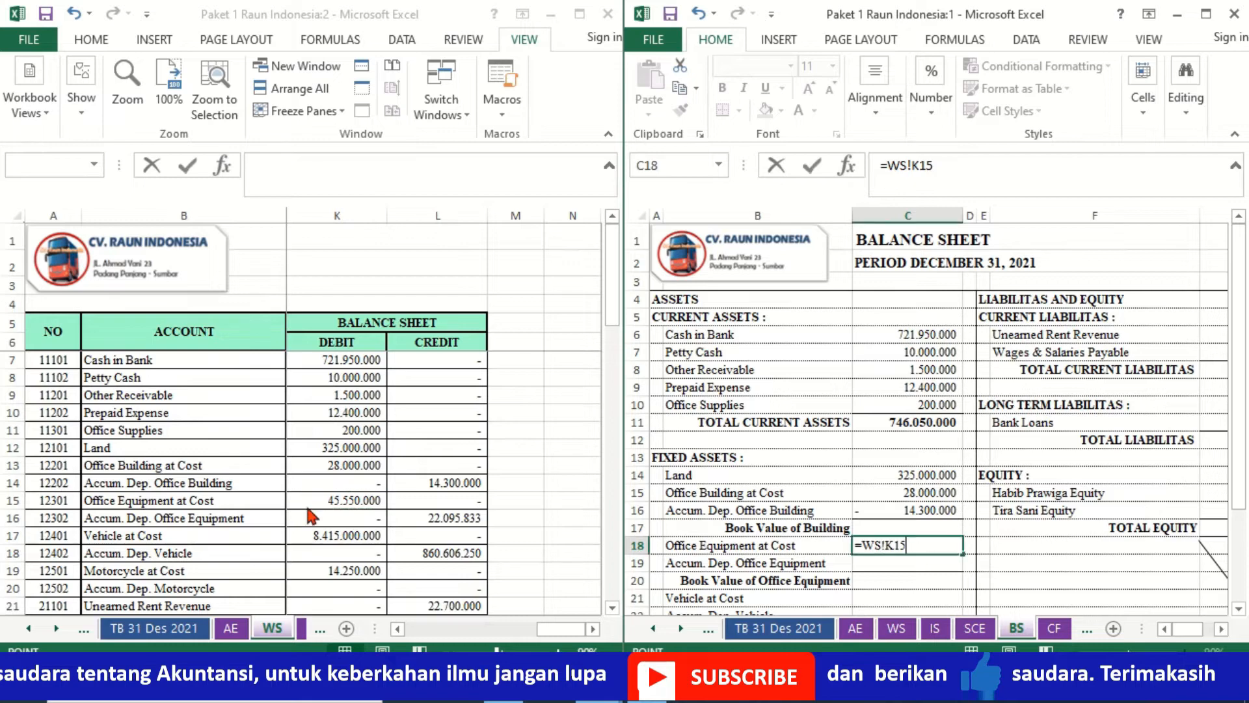
pyautogui.press('Return')
pyautogui.write('=-')
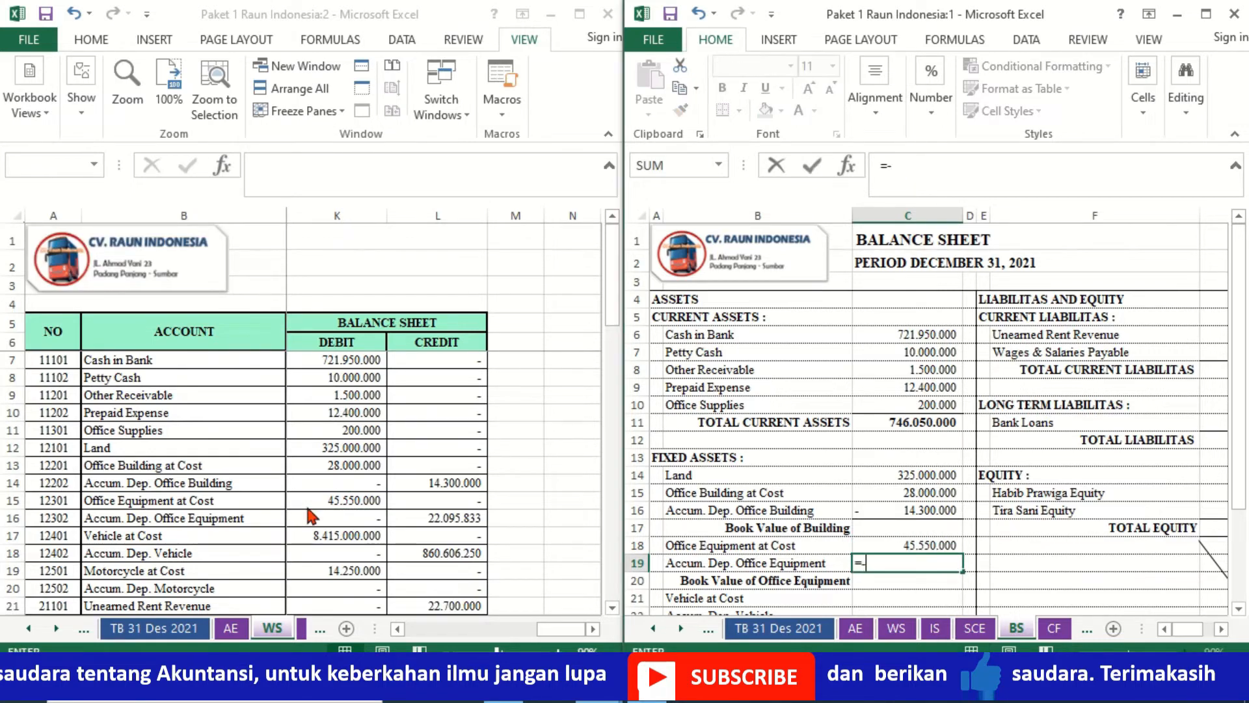
pyautogui.click(433, 518)
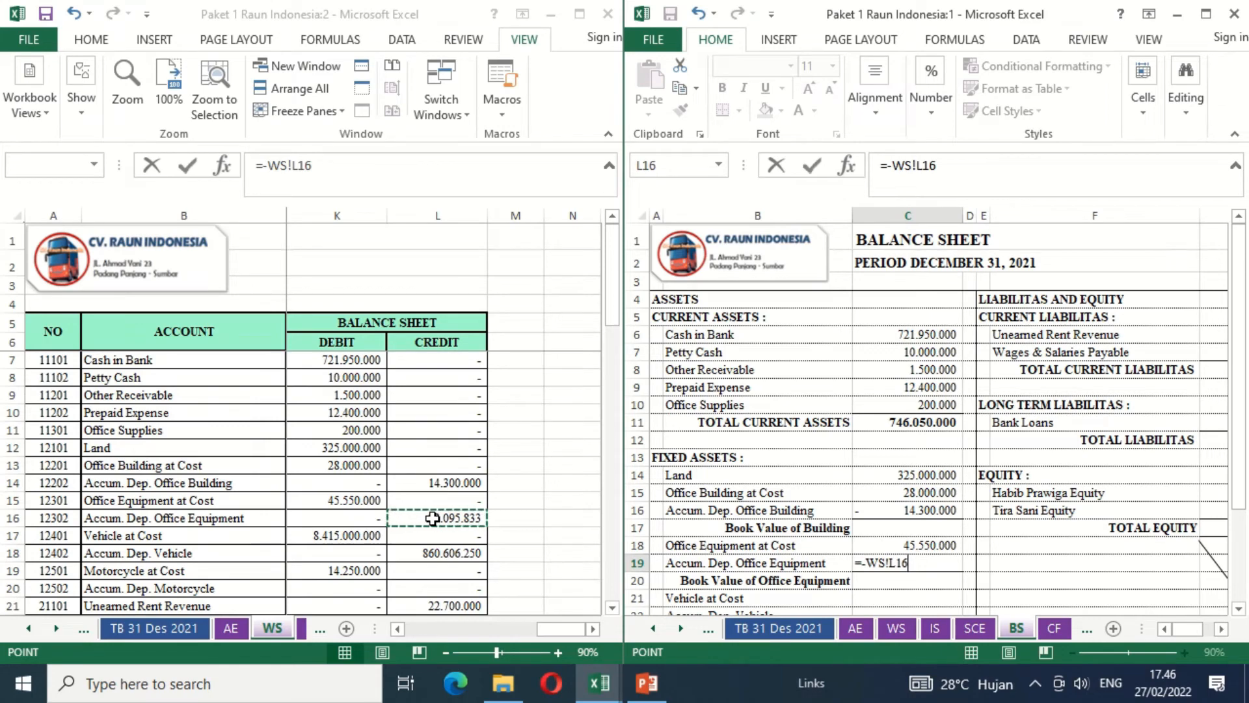
pyautogui.press('Return')
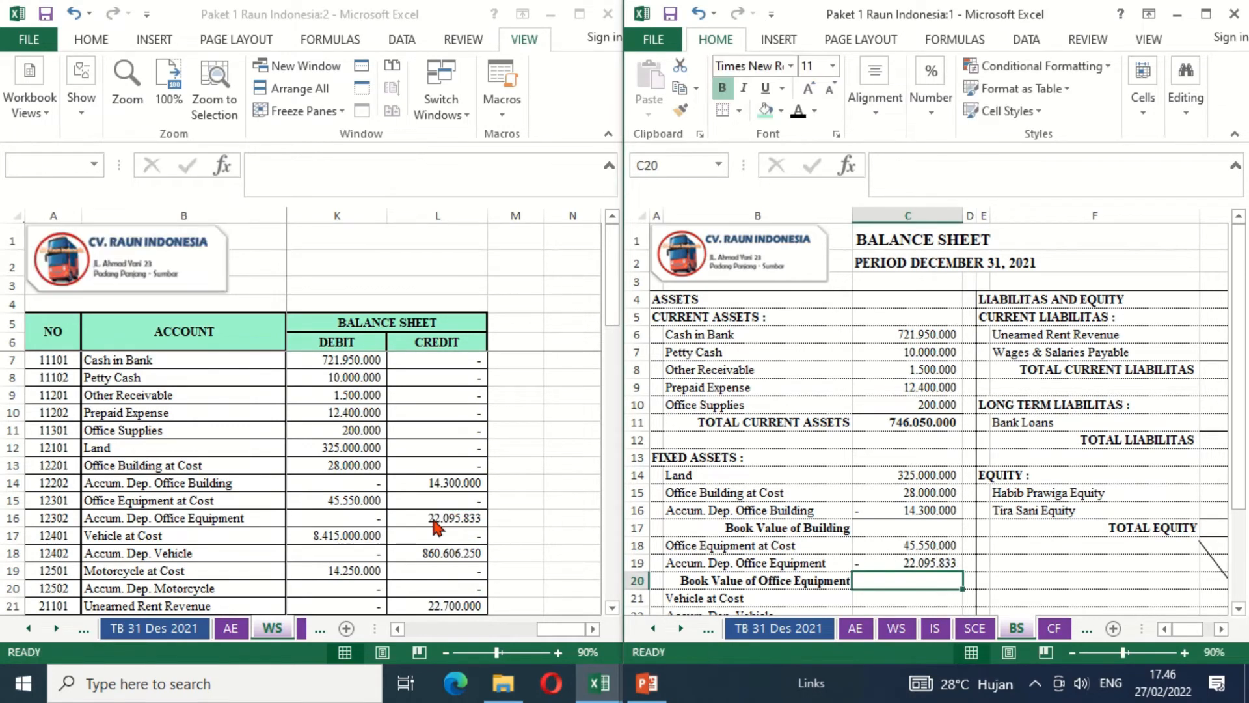
# - Link Vehicle at Cost in C21 with =WS!K17 and its accumulated depreciation in C22 with =-WS!L18
pyautogui.press('Down')
pyautogui.press('Down')
pyautogui.press('Down')
pyautogui.press('Down')
pyautogui.press('Down')
pyautogui.press('Down')
pyautogui.press('Down')
pyautogui.press('Down')
pyautogui.press('Down')
pyautogui.press('Down')
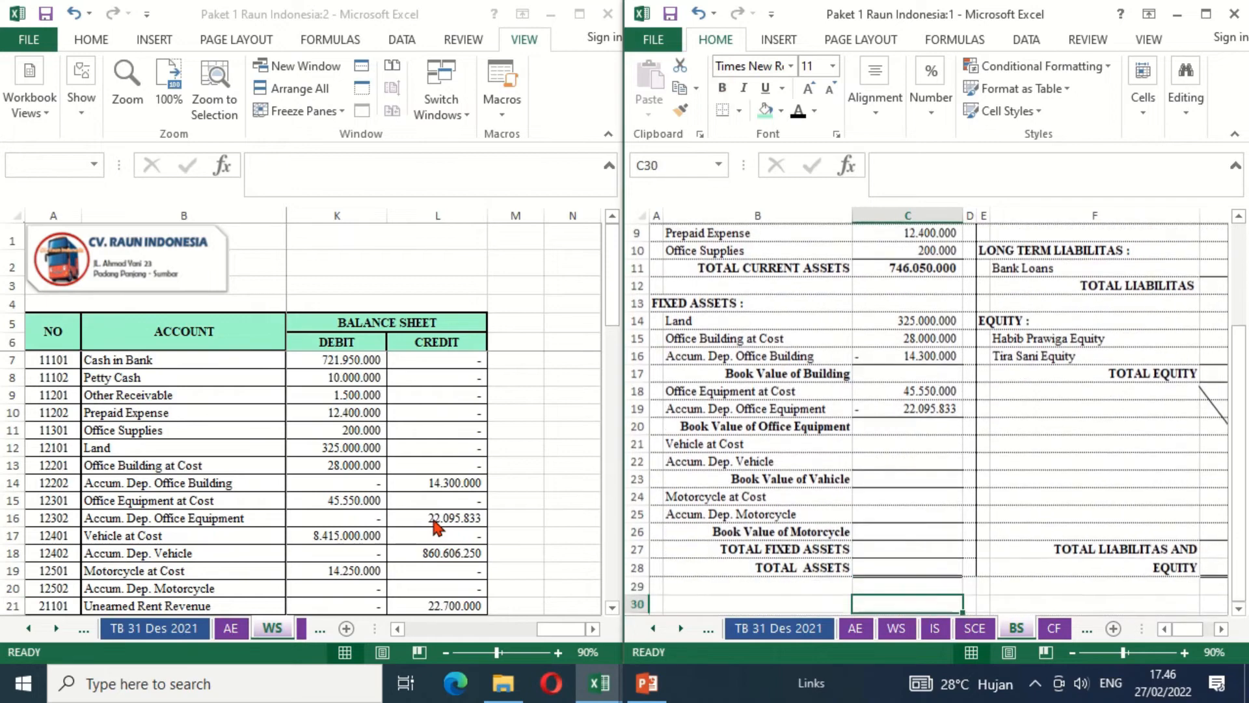
pyautogui.press('Down')
pyautogui.press('Up')
pyautogui.press('Up')
pyautogui.press('Up')
pyautogui.press('Up')
pyautogui.press('Up')
pyautogui.press('Up')
pyautogui.press('Up')
pyautogui.press('Up')
pyautogui.press('Up')
pyautogui.press('Up')
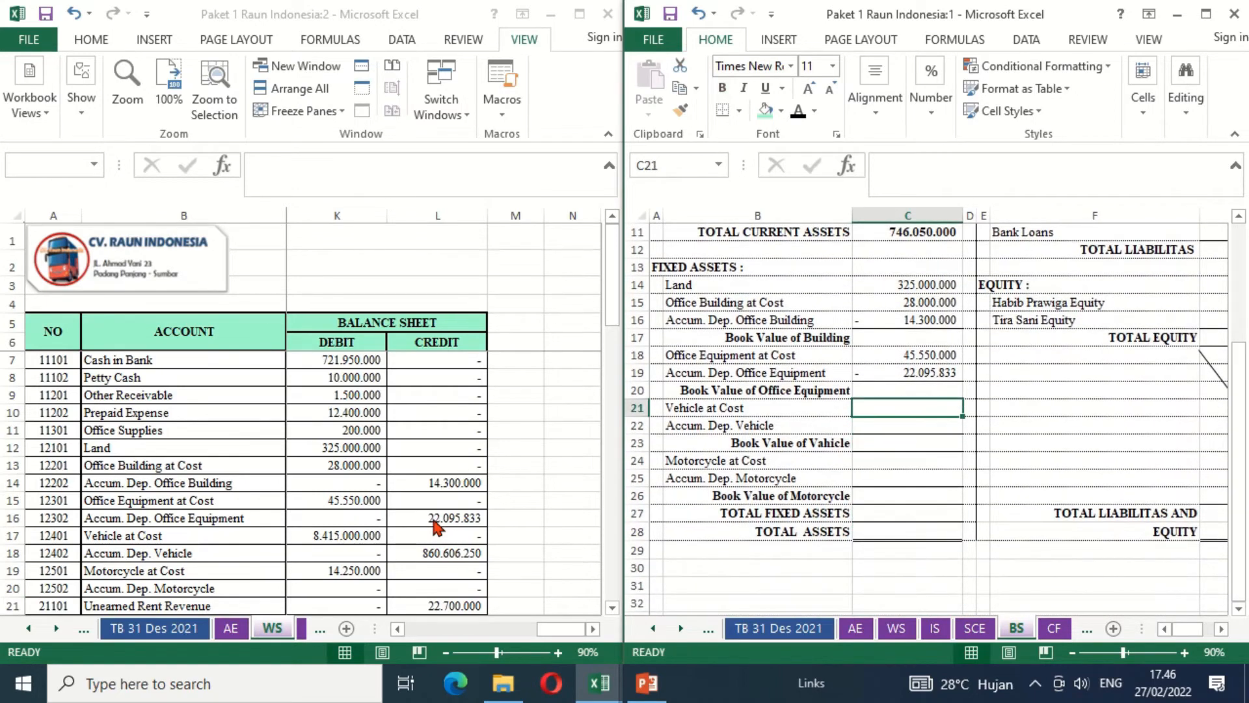
pyautogui.write('=')
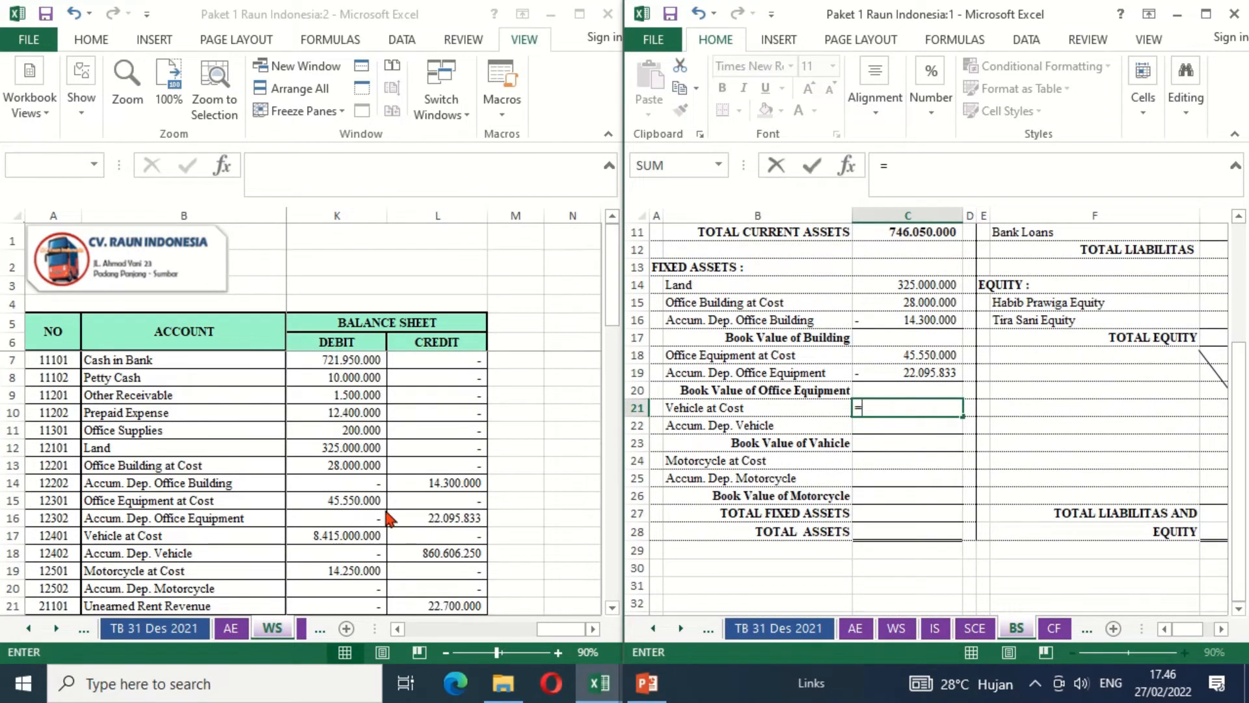
pyautogui.click(332, 537)
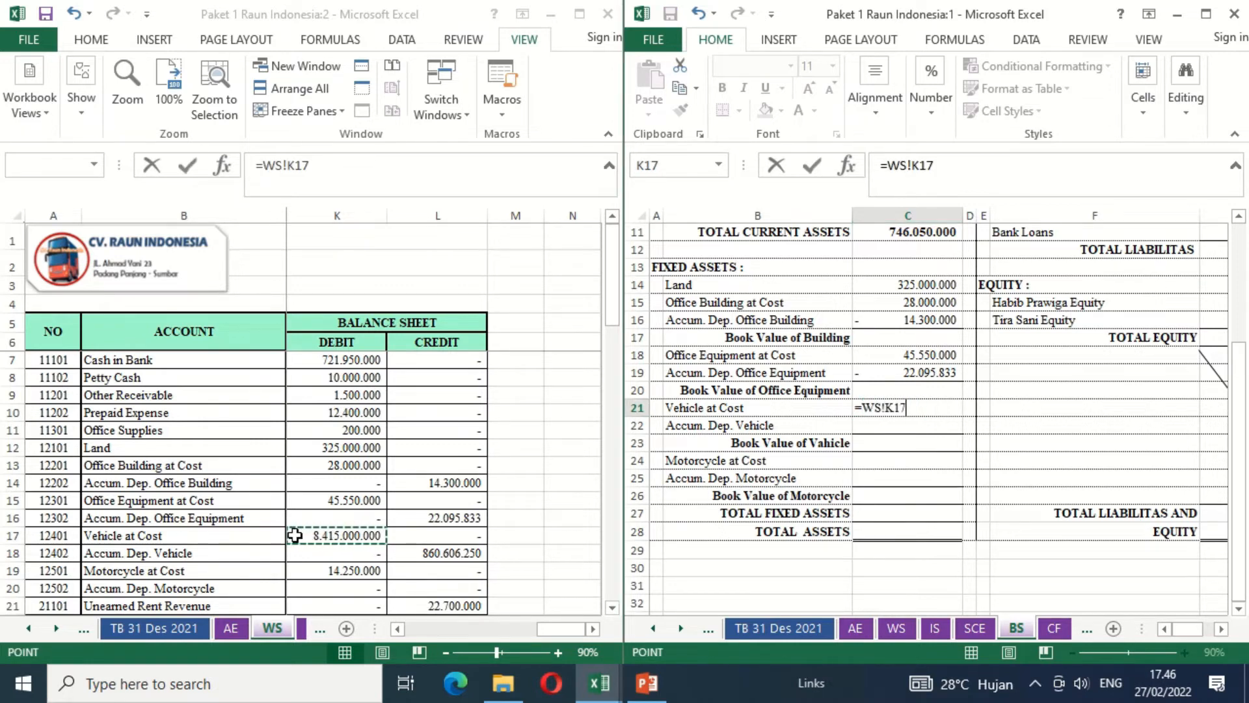
pyautogui.press('Return')
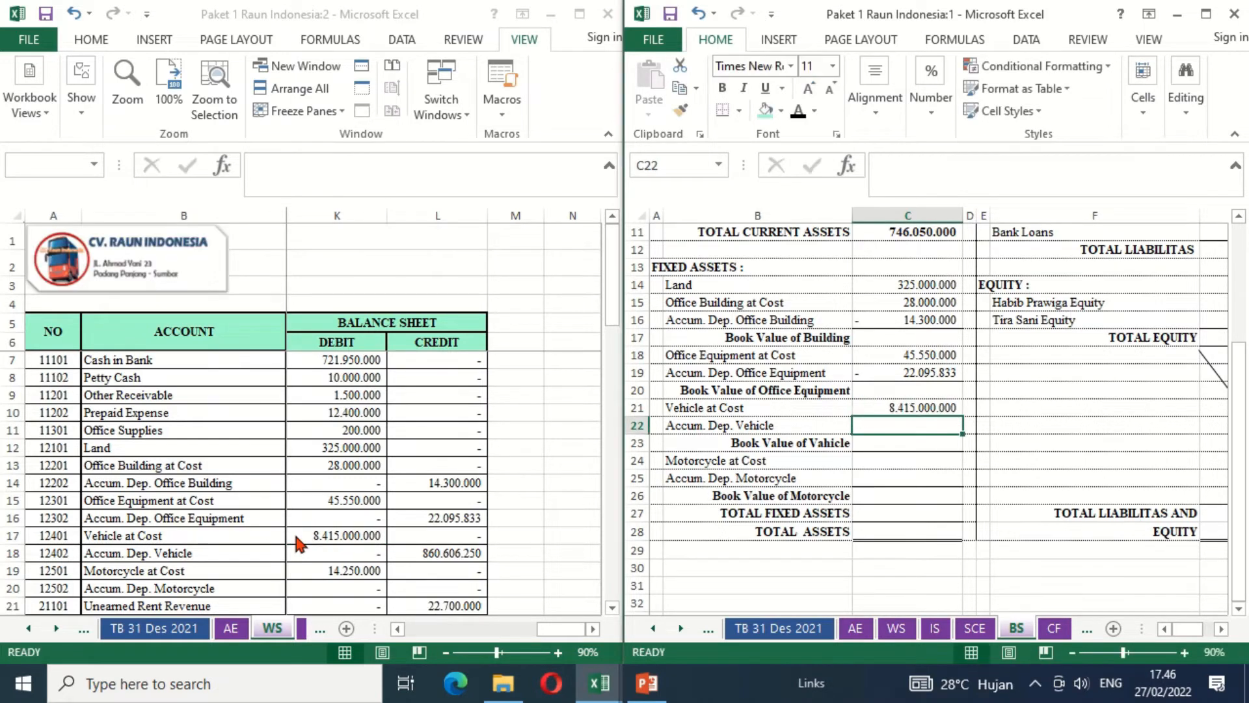
pyautogui.write('=-')
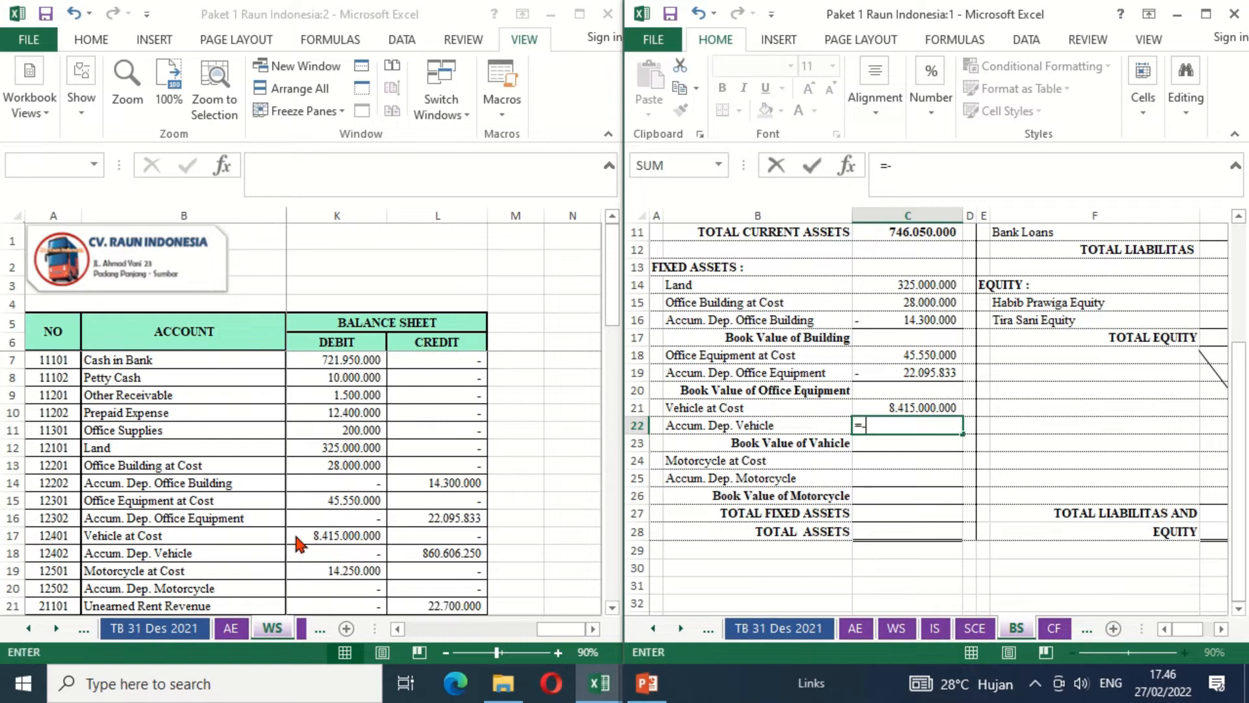
pyautogui.click(422, 554)
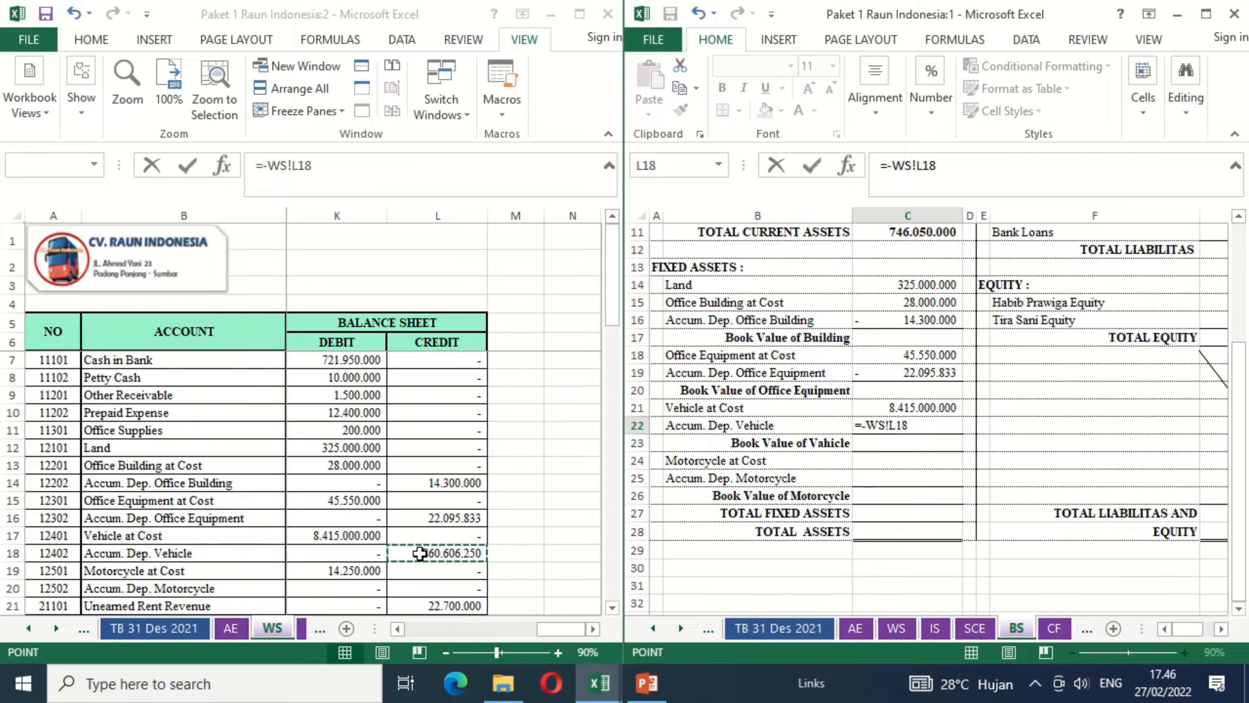
pyautogui.press('Return')
pyautogui.press('Return')
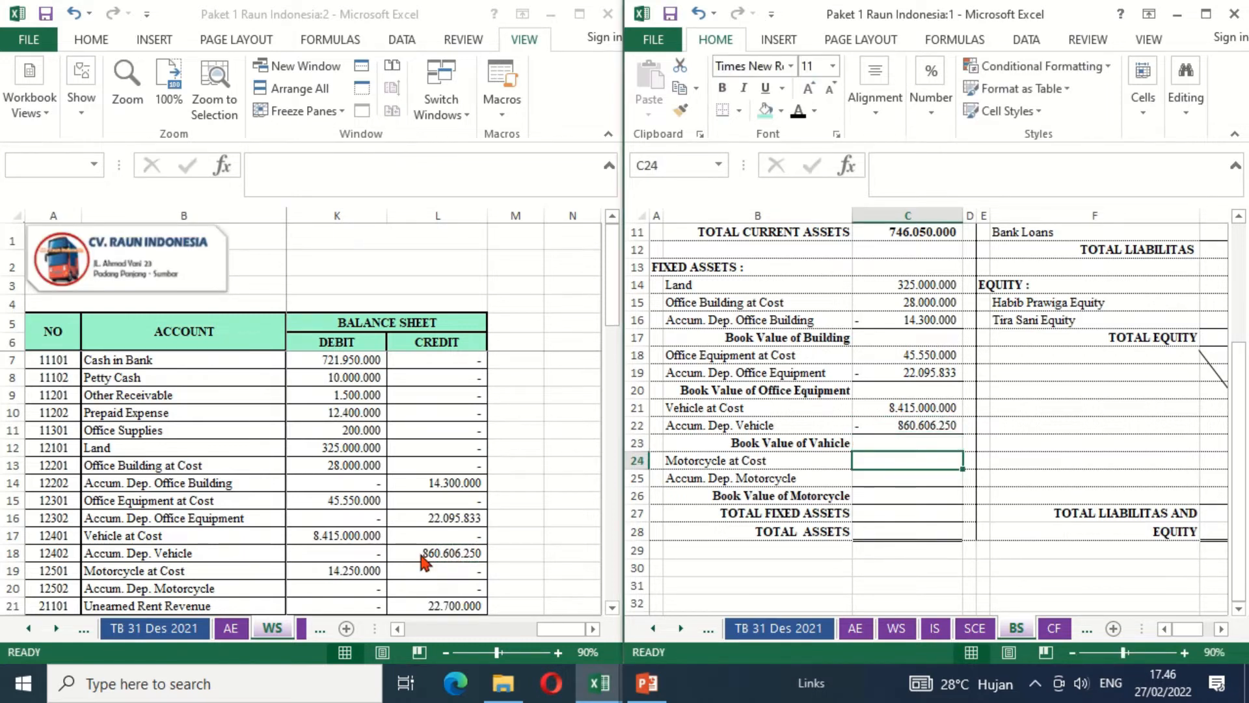
# - Link Motorcycle at Cost in C24 to the worksheet with =WS!K19 and enter 0 for Accum. Dep. Motorcycle in C25
pyautogui.write('=')
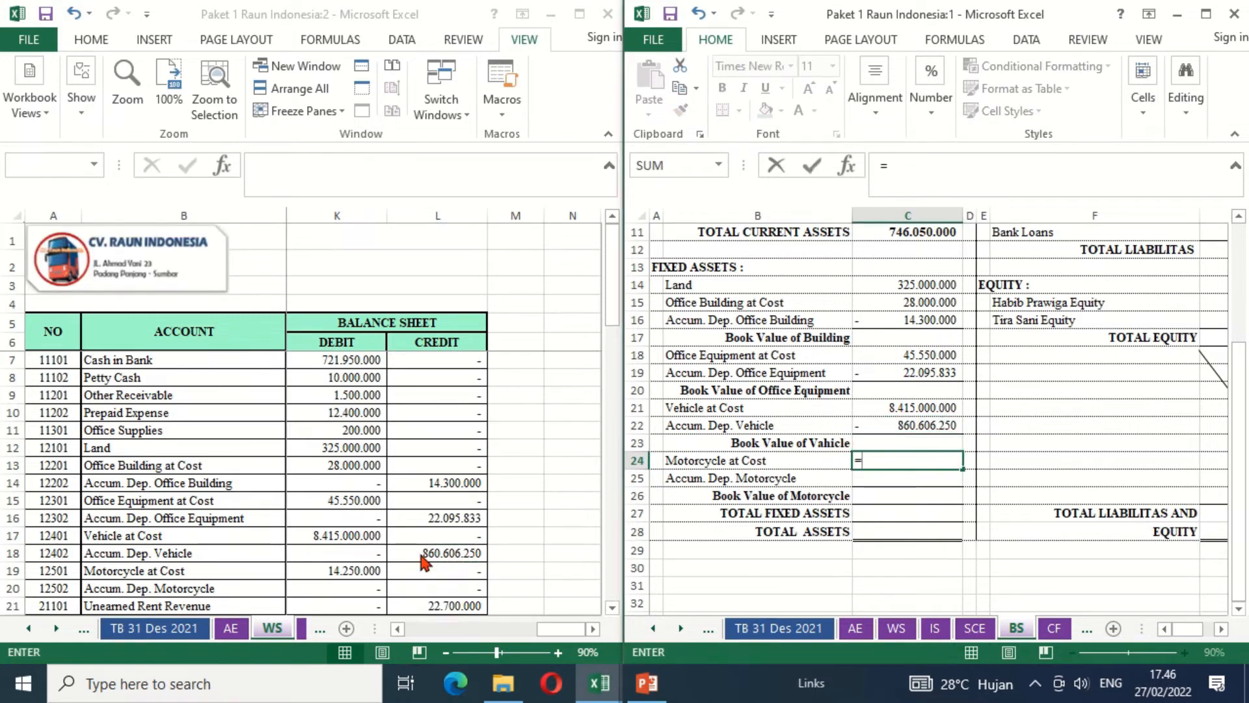
pyautogui.click(350, 573)
pyautogui.press('Return')
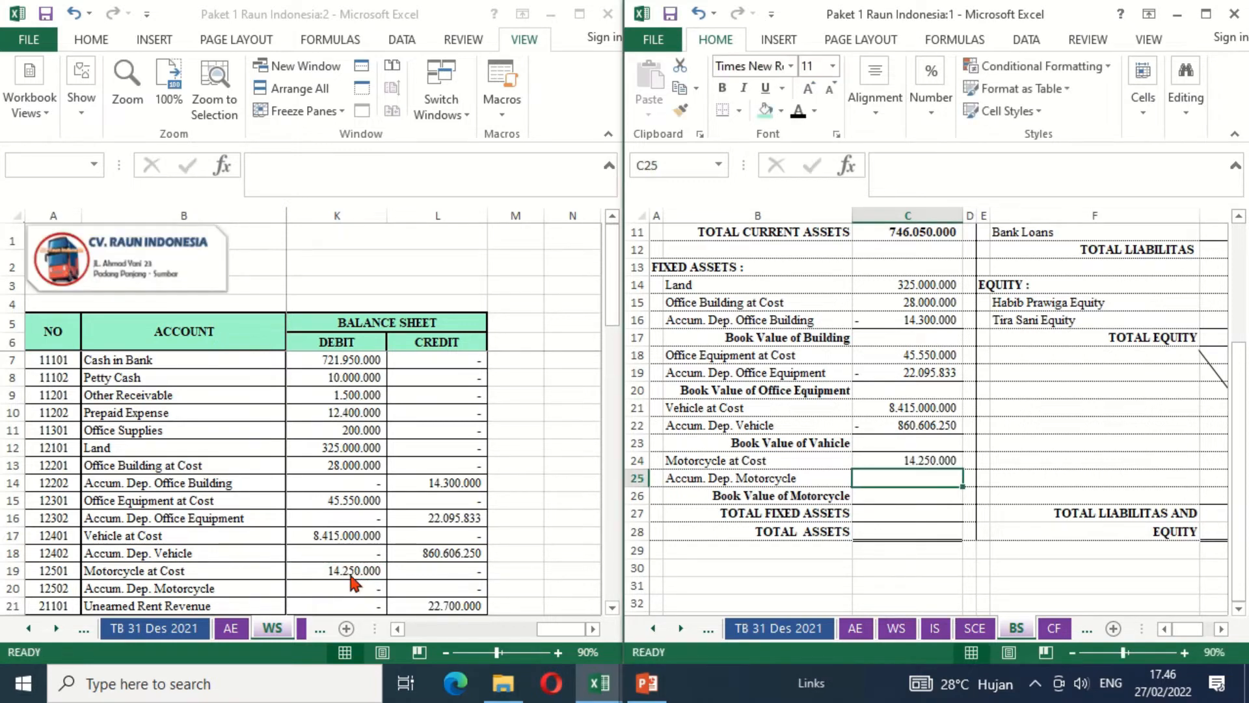
pyautogui.write('0')
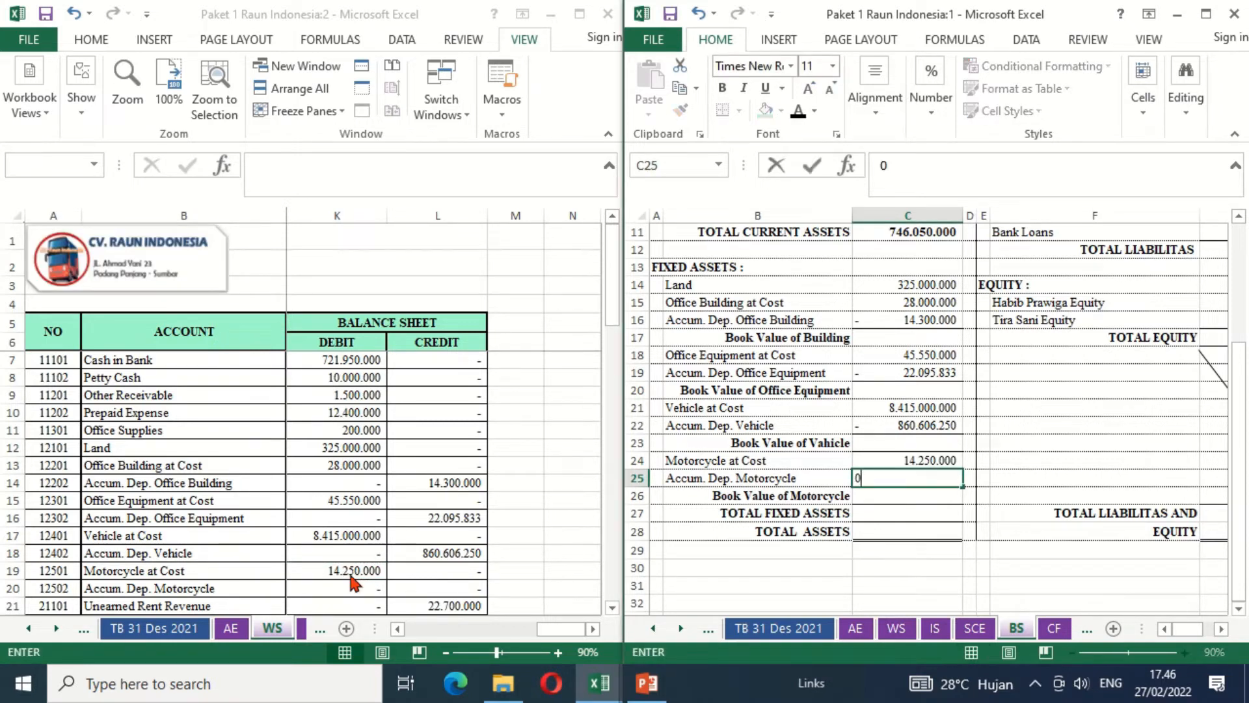
pyautogui.press('Return')
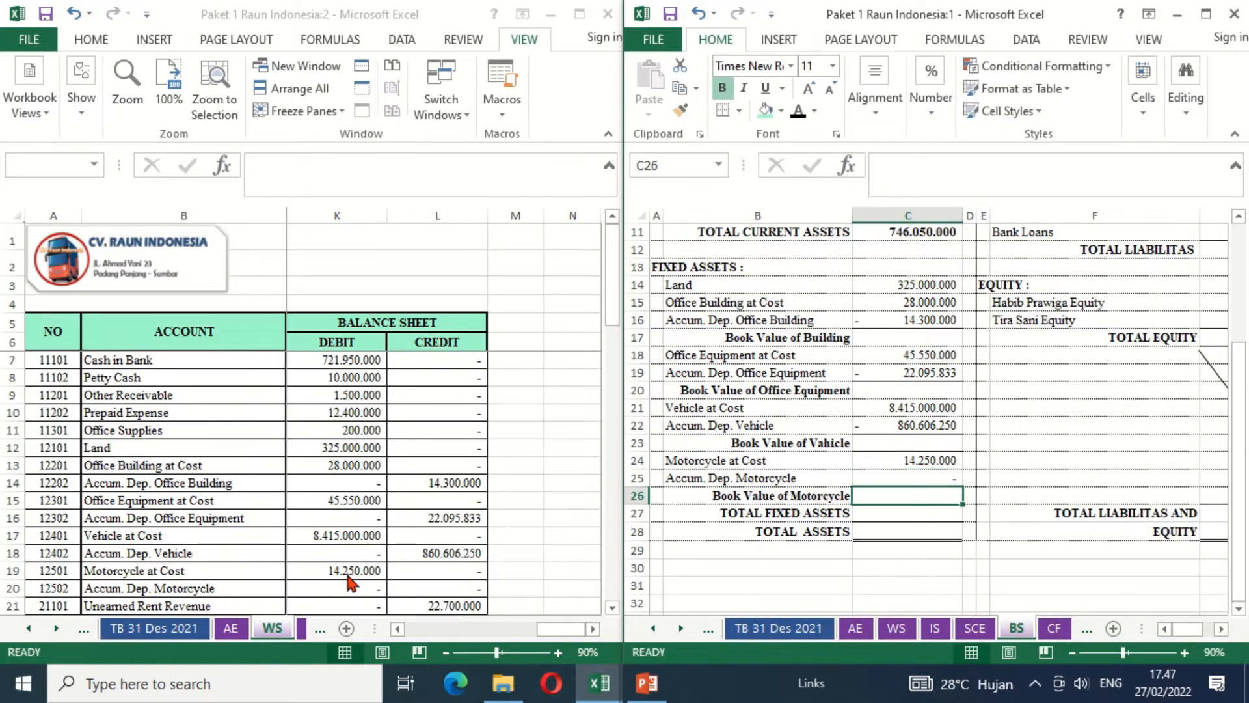
# - Calculate Book Value of Building in C17 with =C15+C16
pyautogui.click(883, 337)
pyautogui.write('=')
pyautogui.press('Up')
pyautogui.press('Up')
pyautogui.write('+')
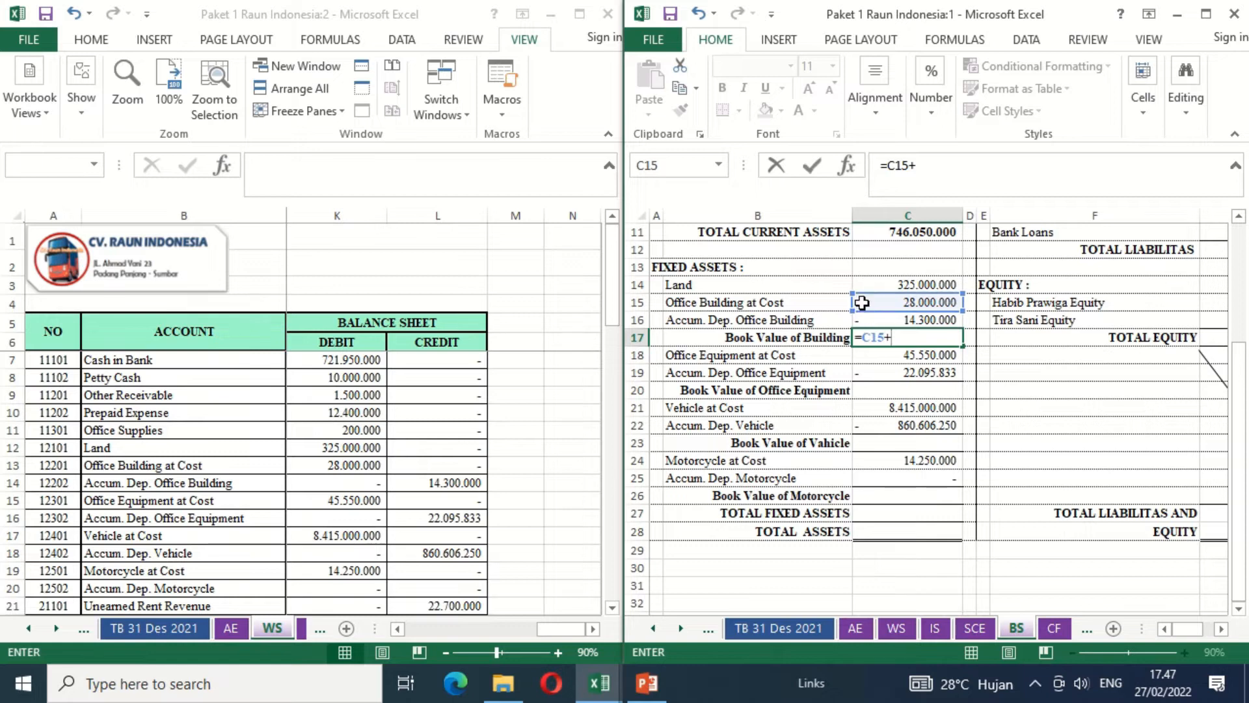
pyautogui.click(897, 320)
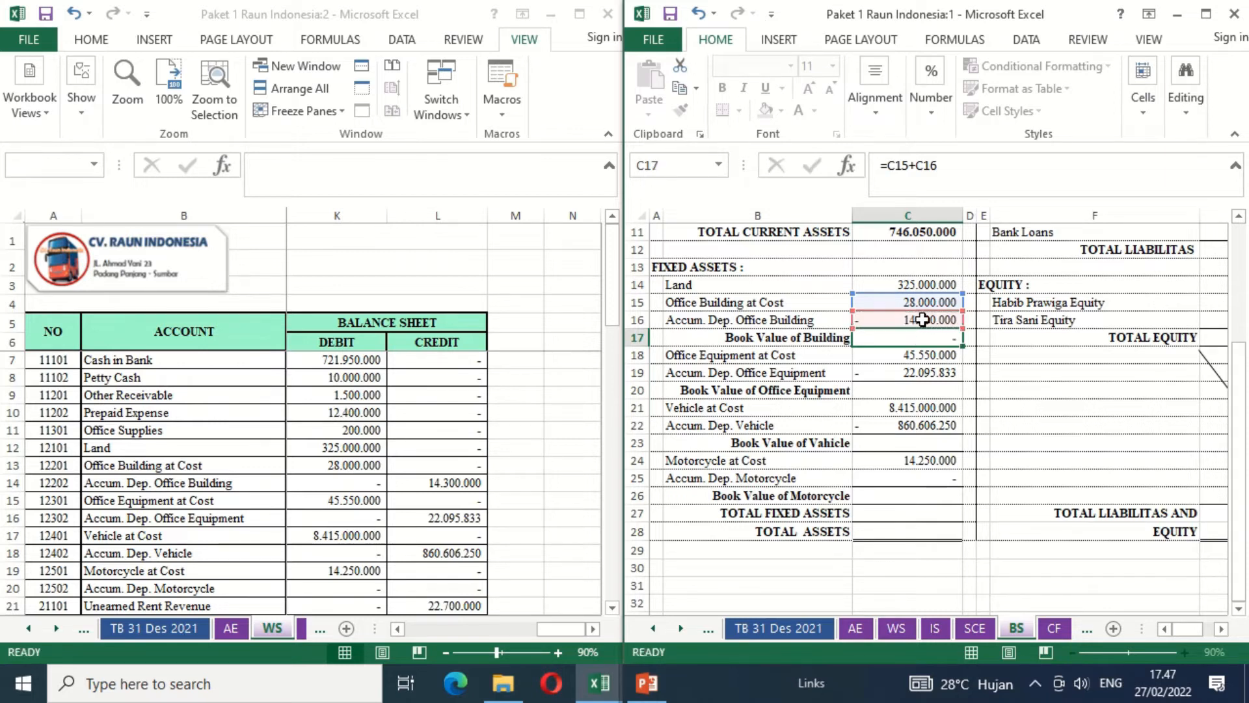
pyautogui.press('Return')
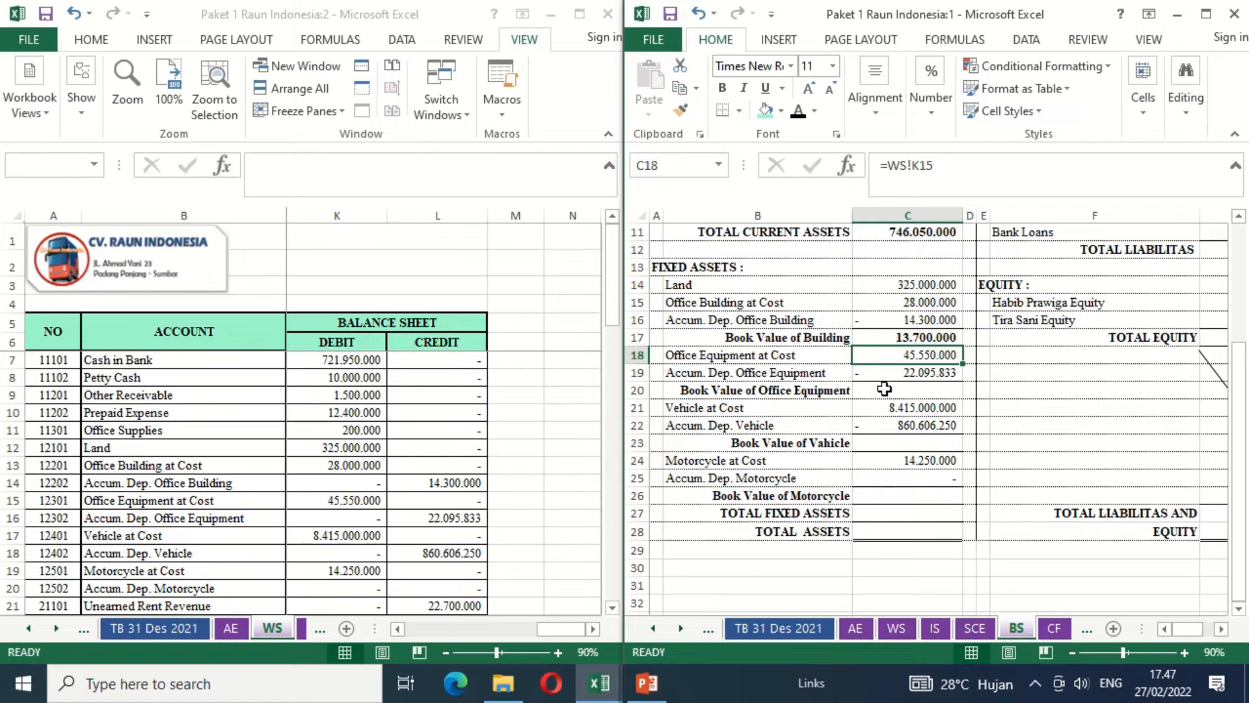
# - Copy the book value formula from C17 to Book Value of Office Equipment in C20
pyautogui.click(929, 336)
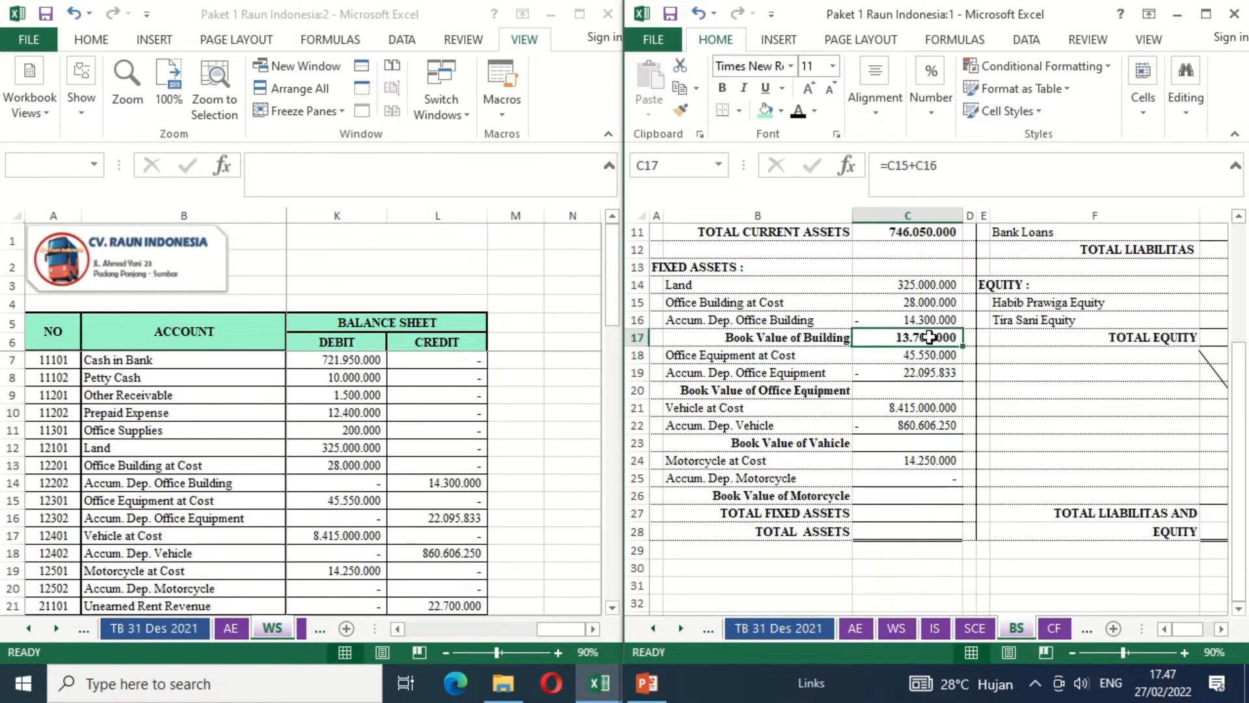
pyautogui.hotkey('ctrl', 'c')
pyautogui.press('Down')
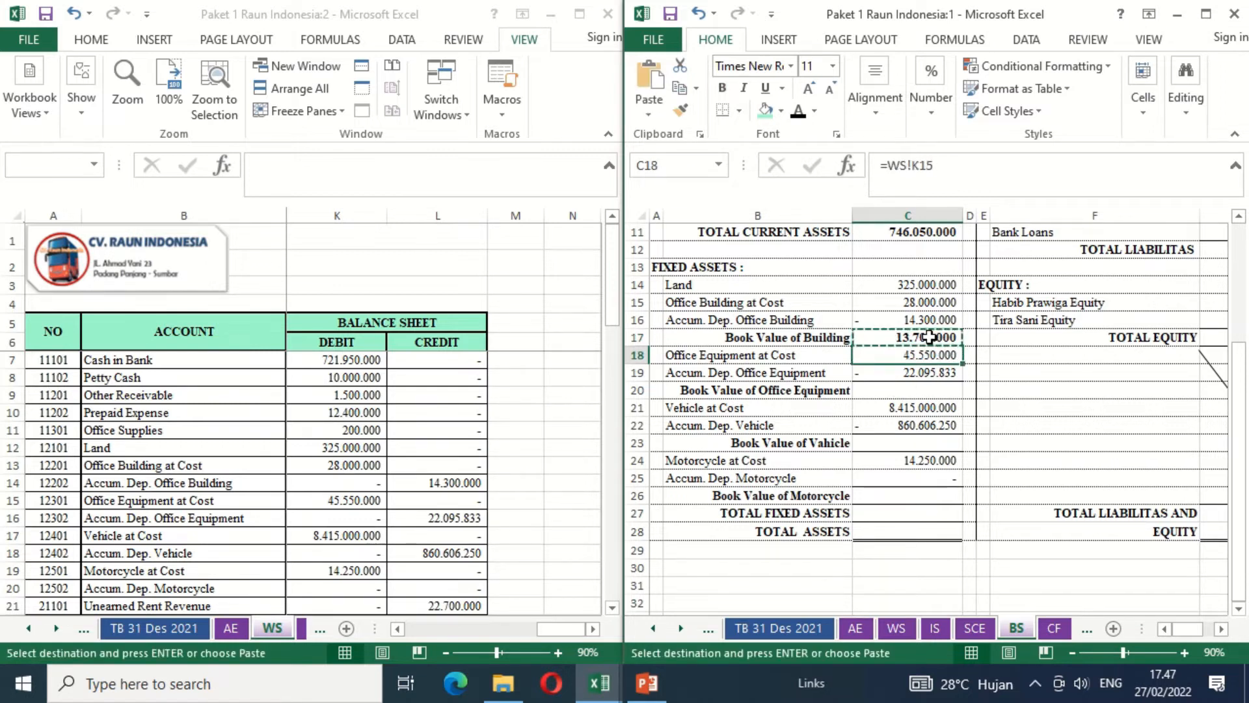
pyautogui.press('Down')
pyautogui.press('Down')
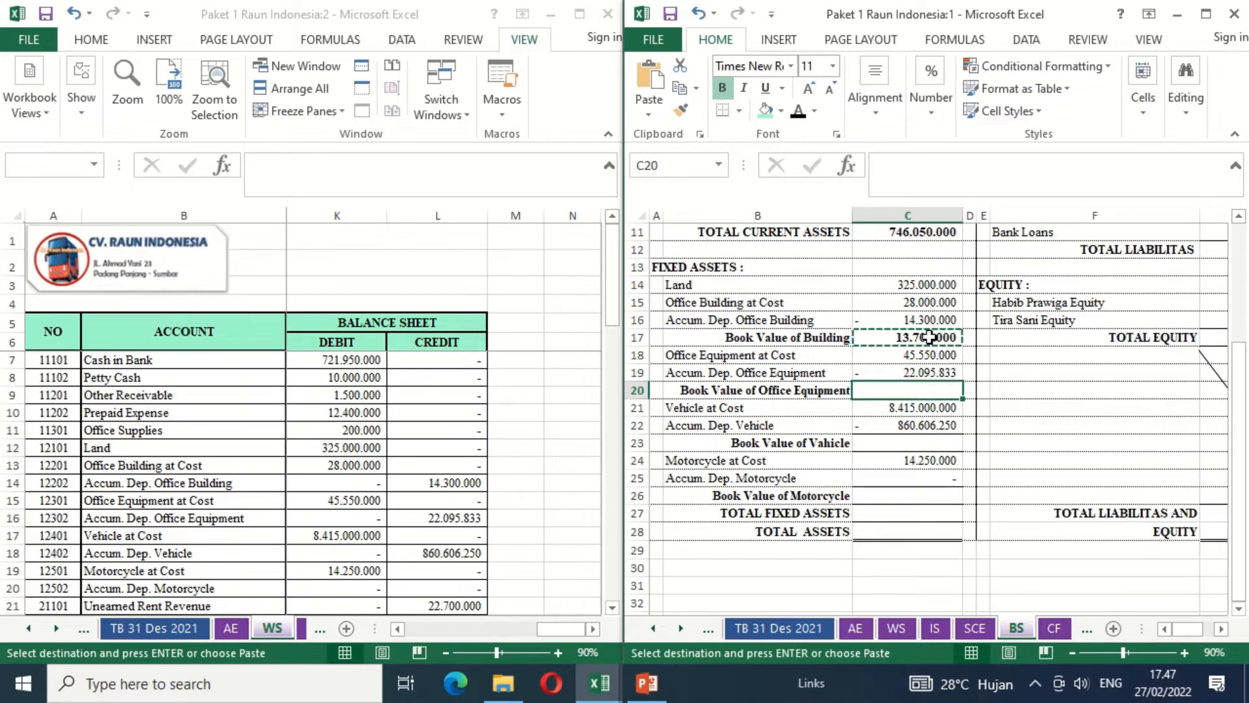
pyautogui.hotkey('ctrl', 'v')
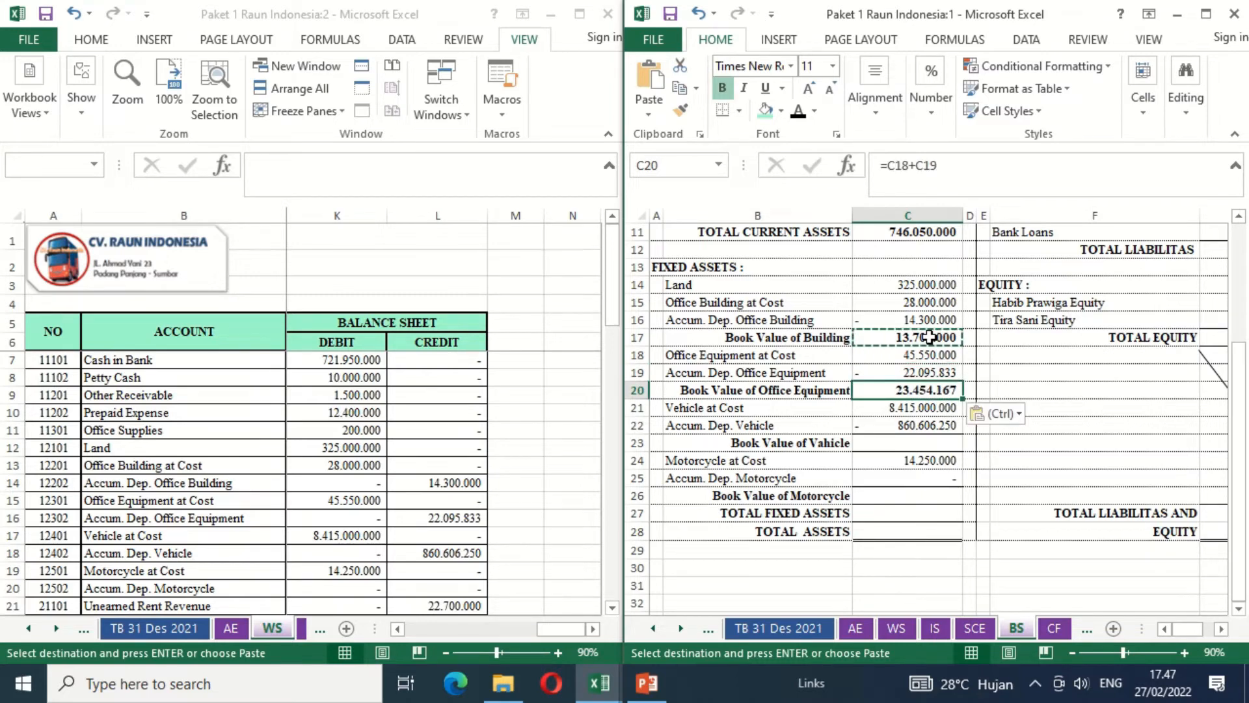
# - Reuse the copied book value formula for Book Value of Vehicle in C23 and Book Value of Motorcycle in C26
pyautogui.press('Down')
pyautogui.press('Down')
pyautogui.press('Down')
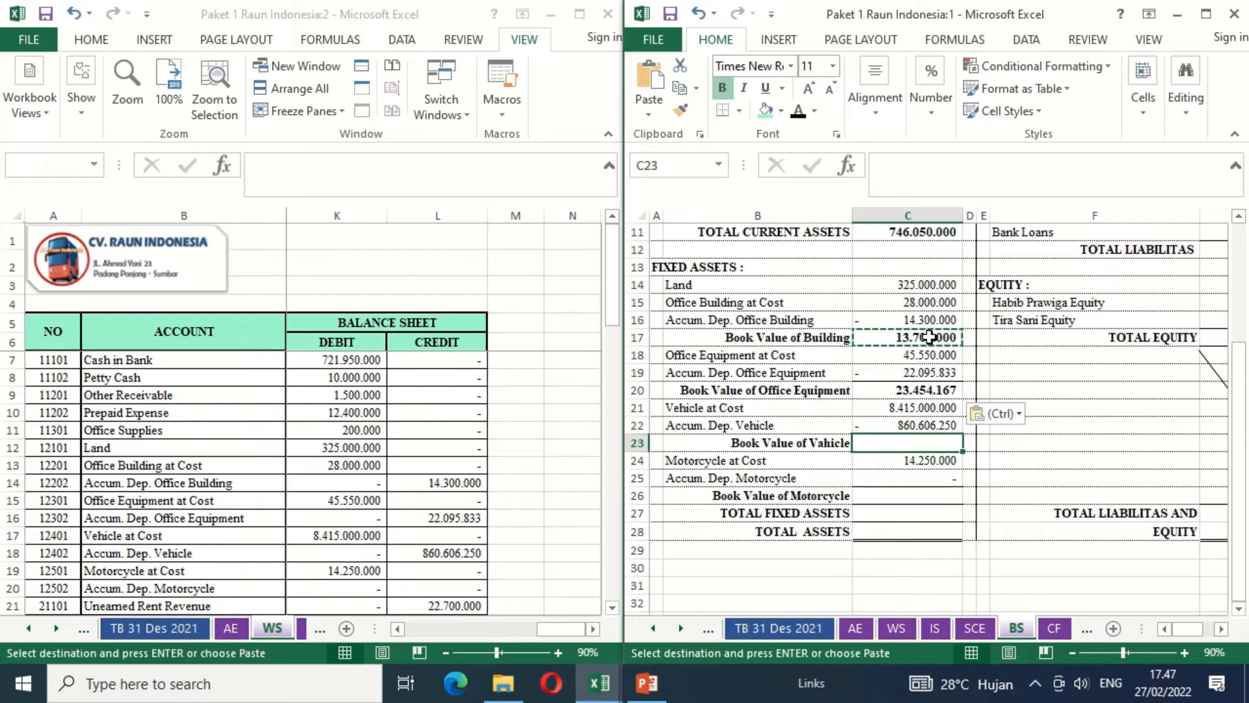
pyautogui.hotkey('ctrl', 'v')
pyautogui.press('Down')
pyautogui.press('Down')
pyautogui.press('Down')
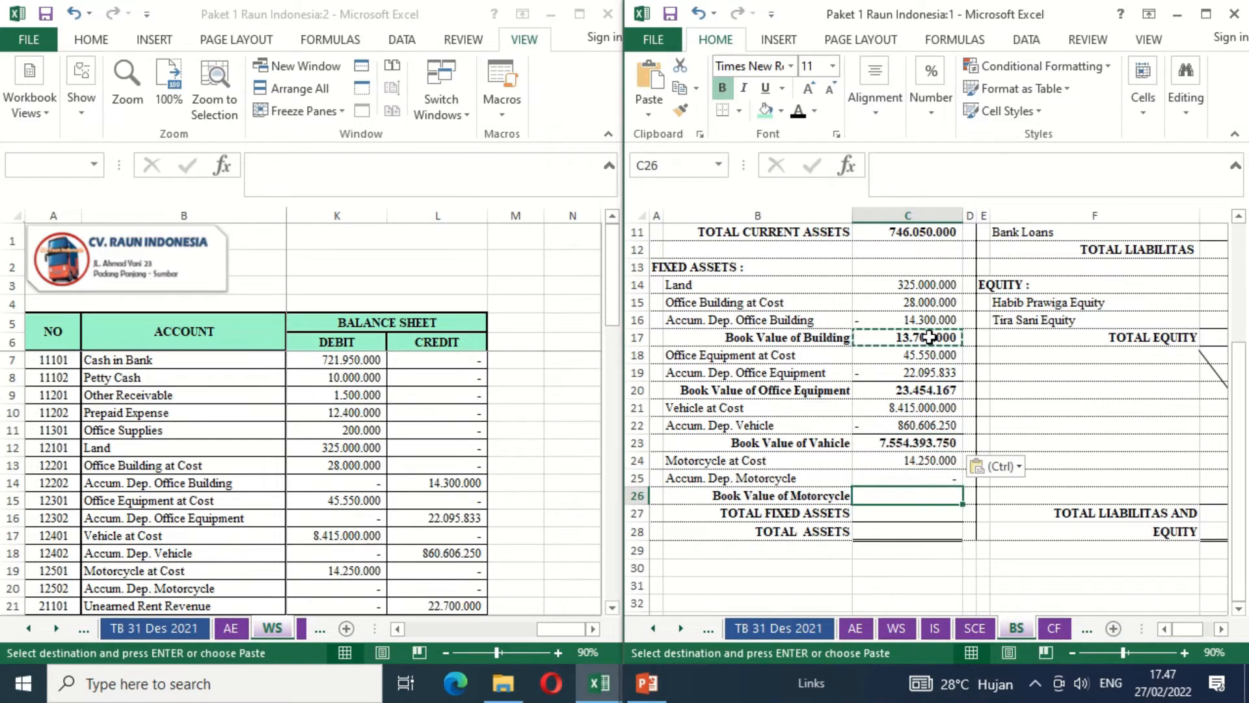
pyautogui.hotkey('ctrl', 'v')
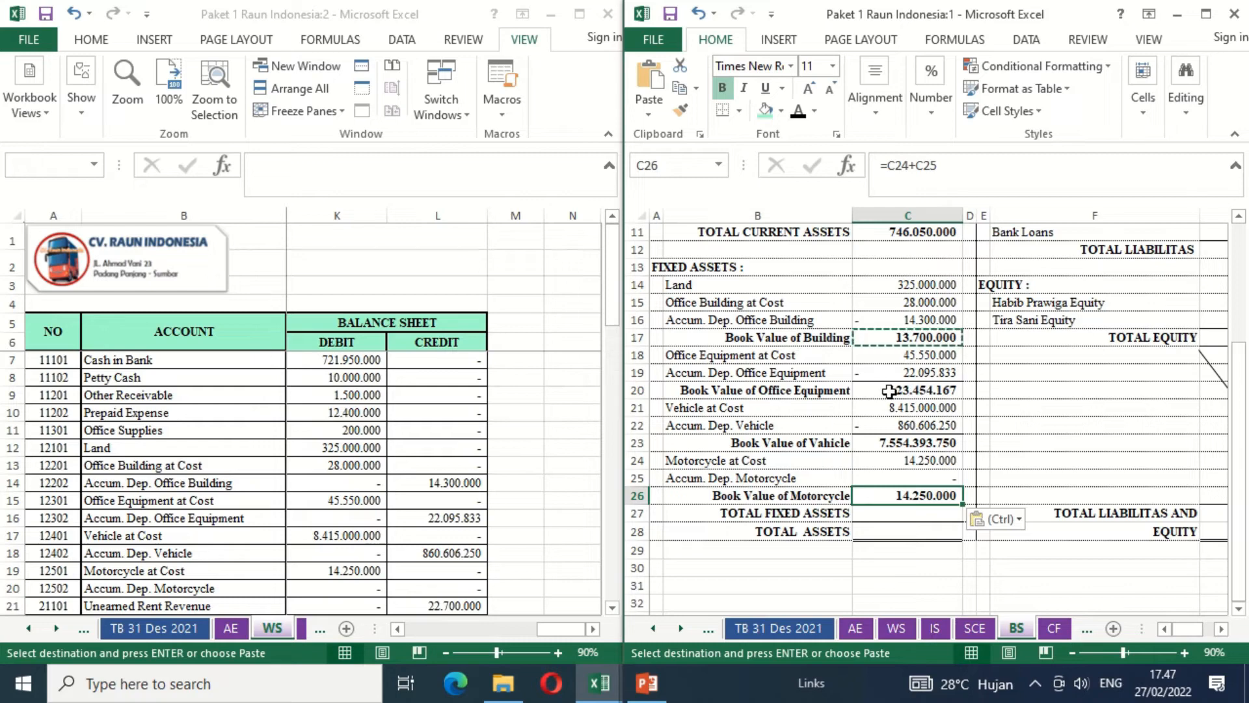
# - Calculate Total Fixed Assets in C27 with =C14+C17+C20+C23+C26
pyautogui.click(897, 517)
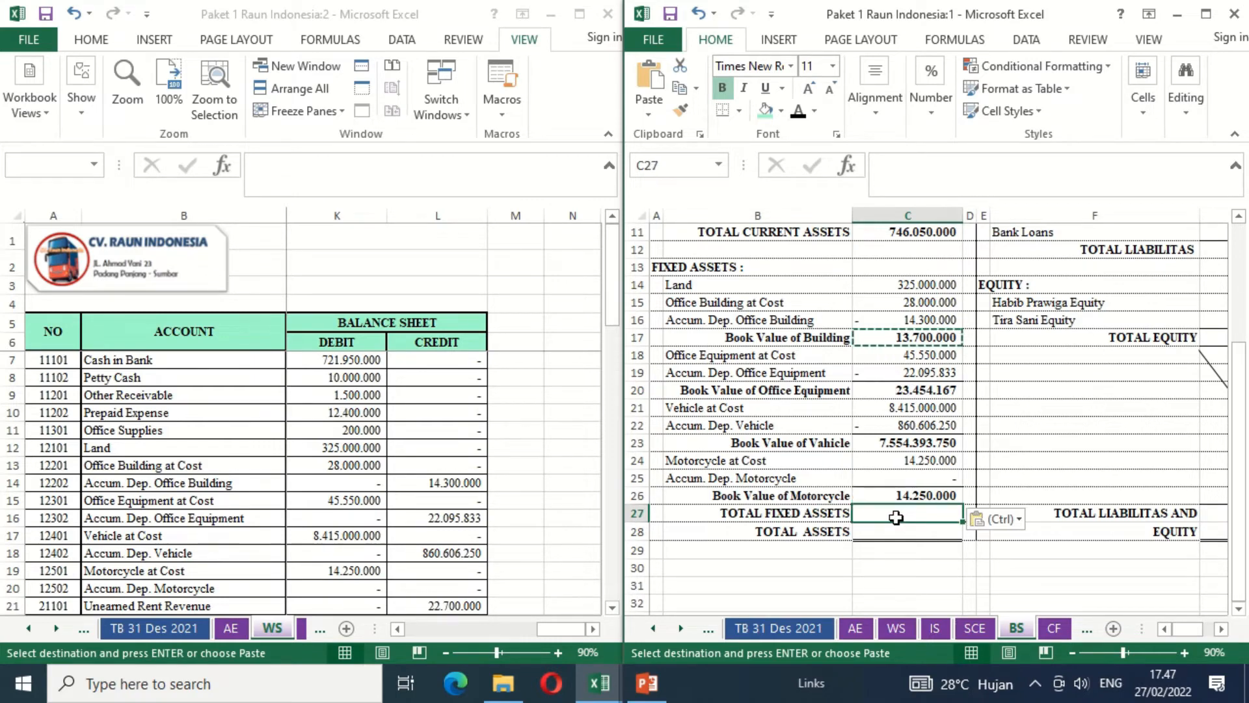
pyautogui.write('=')
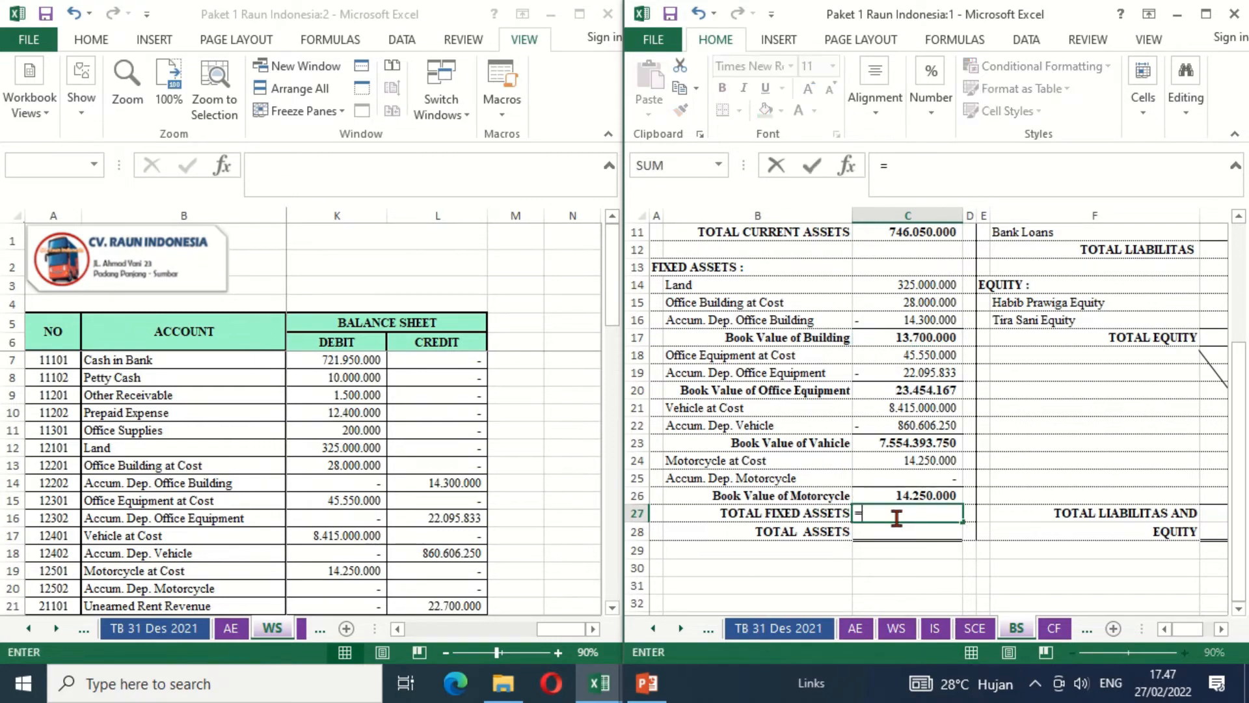
pyautogui.click(891, 287)
pyautogui.write('+')
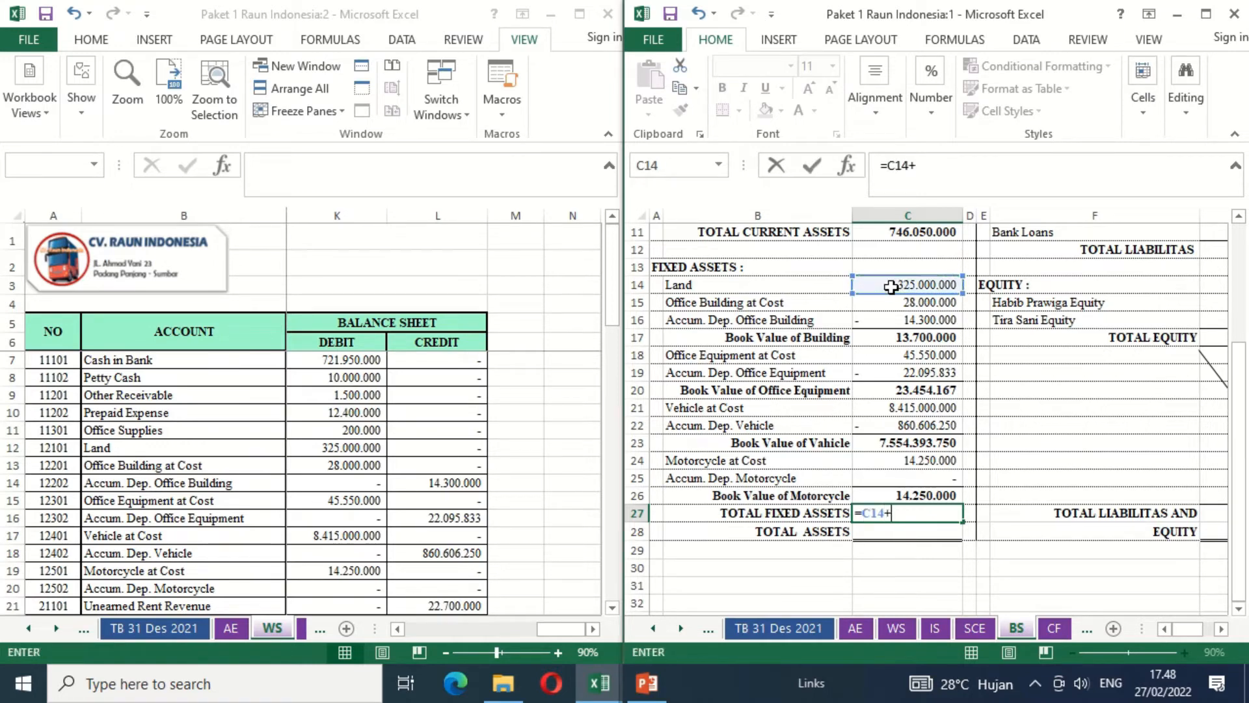
pyautogui.click(880, 337)
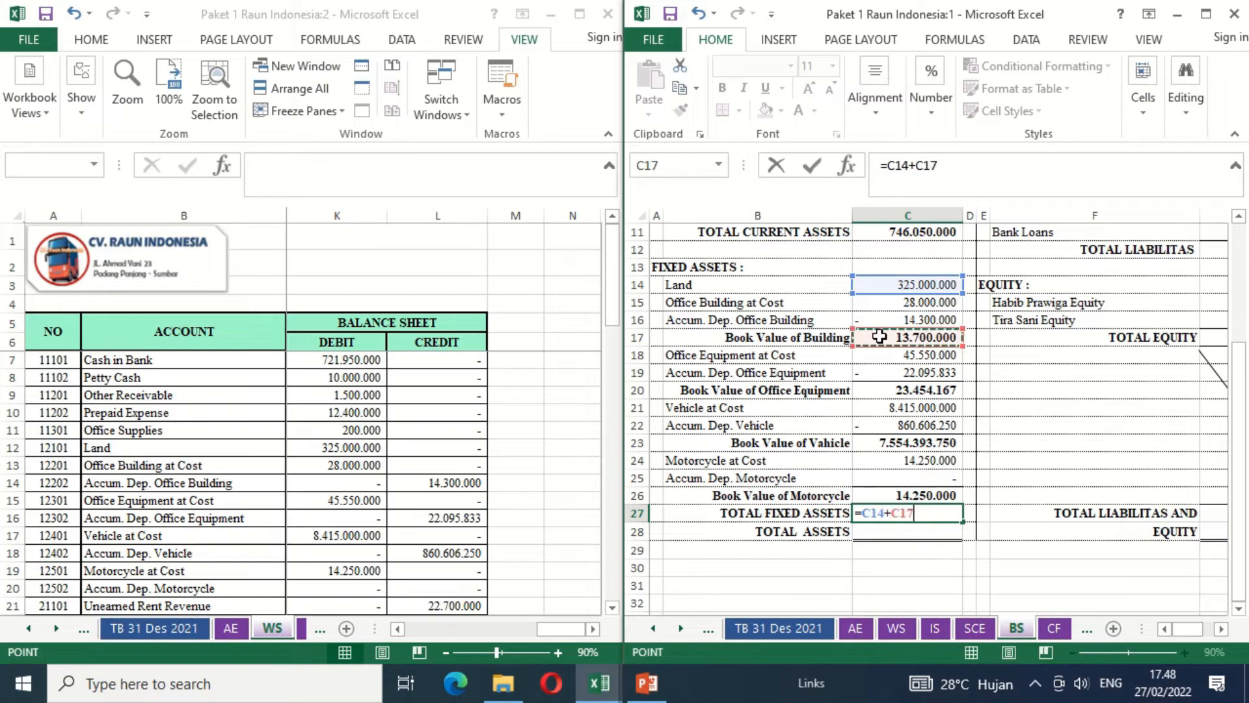
pyautogui.write('=')
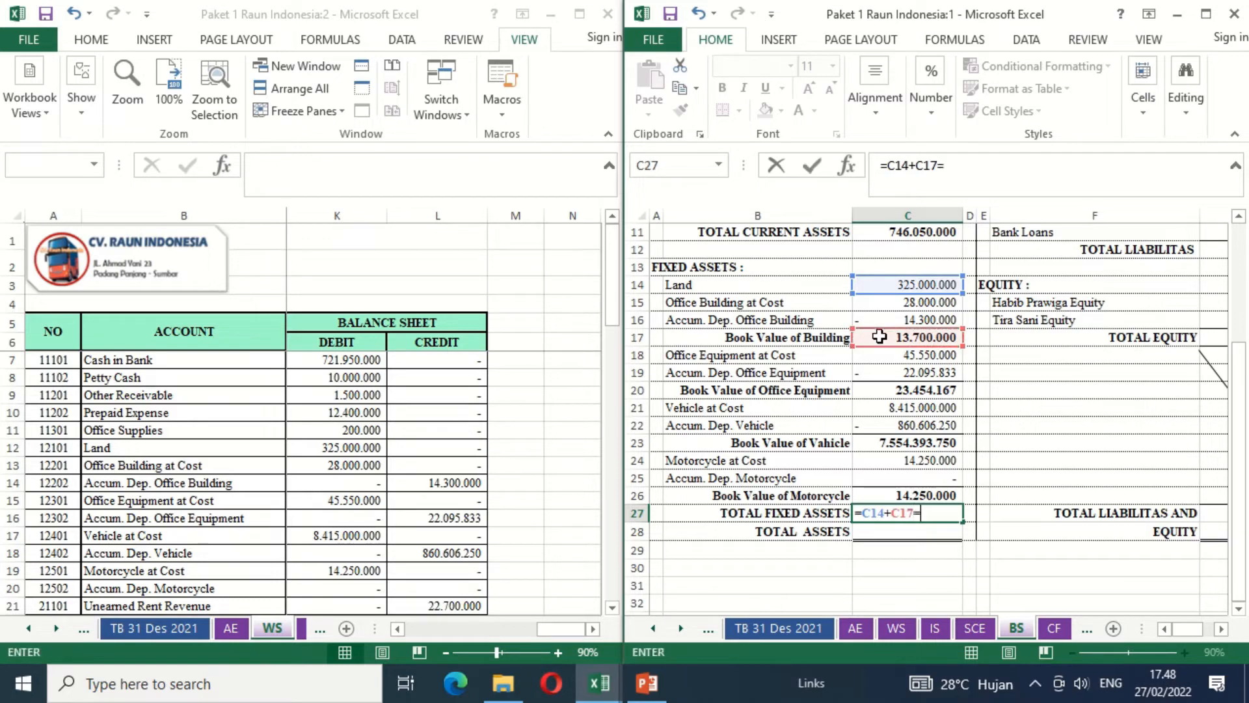
pyautogui.click(877, 391)
pyautogui.write('+')
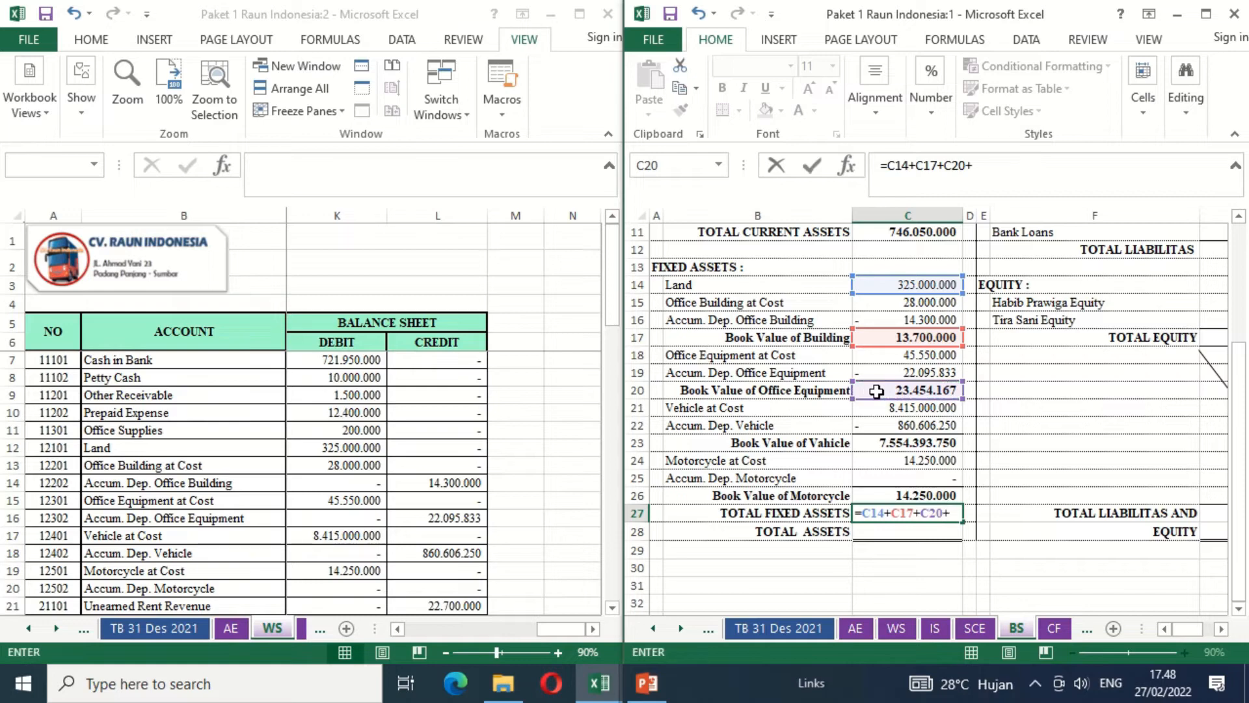
pyautogui.click(878, 443)
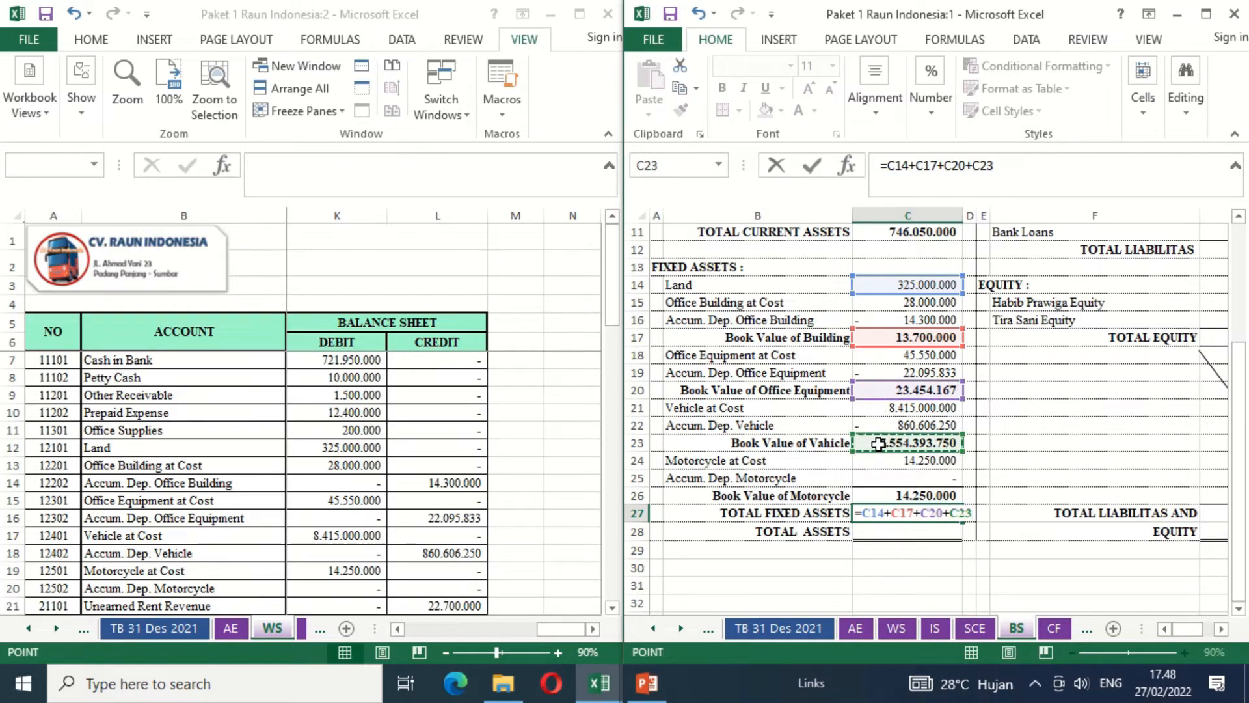
pyautogui.write('+')
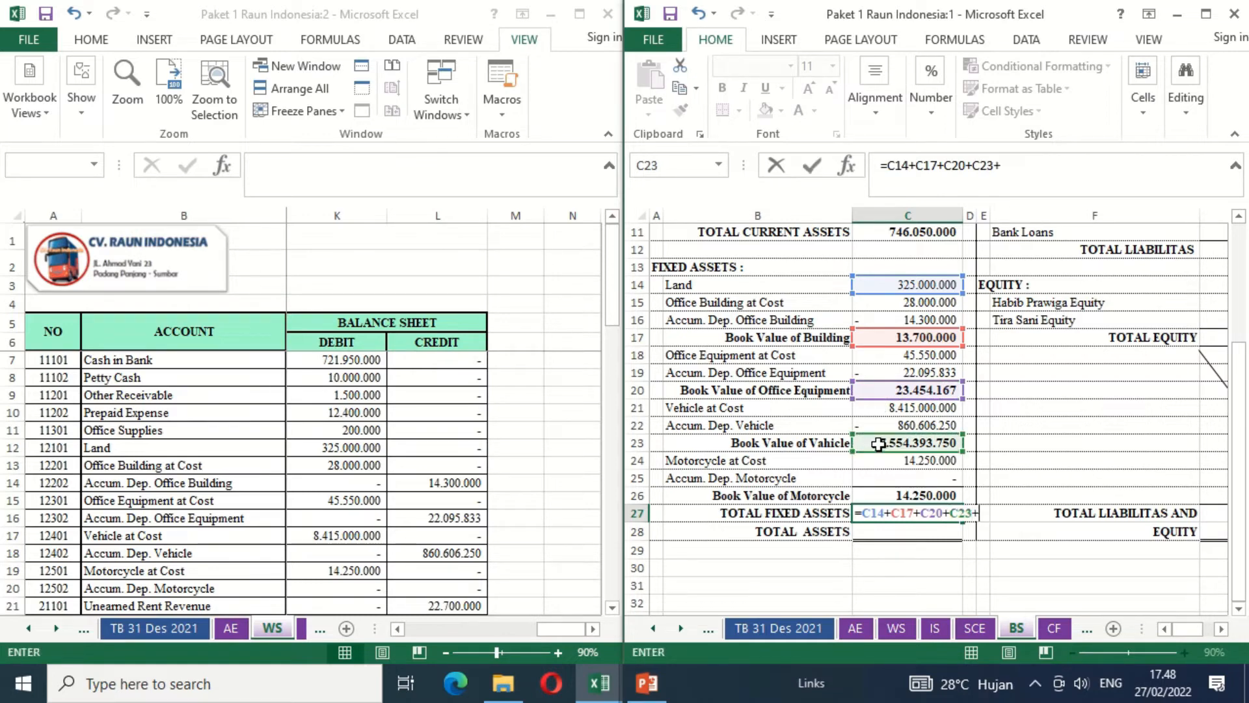
pyautogui.click(880, 494)
pyautogui.press('Return')
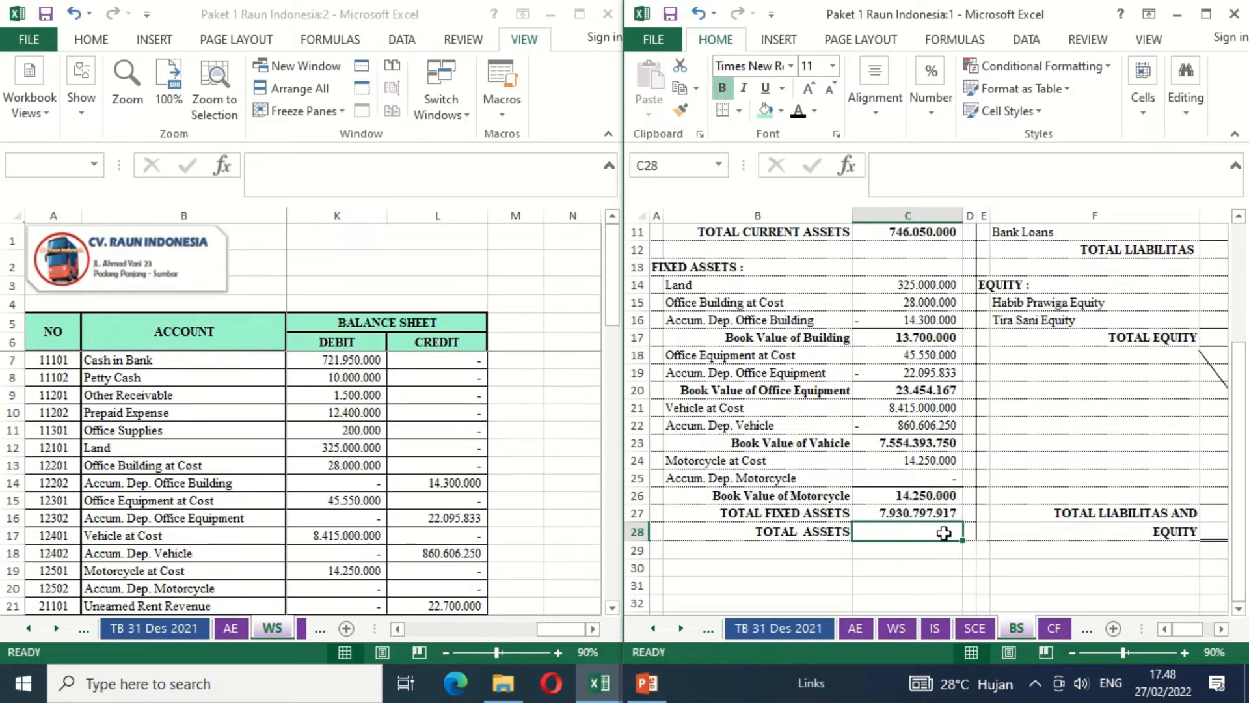
# - Calculate Total Assets in C28 by adding total current and total fixed assets with =C11+C27
pyautogui.write('=')
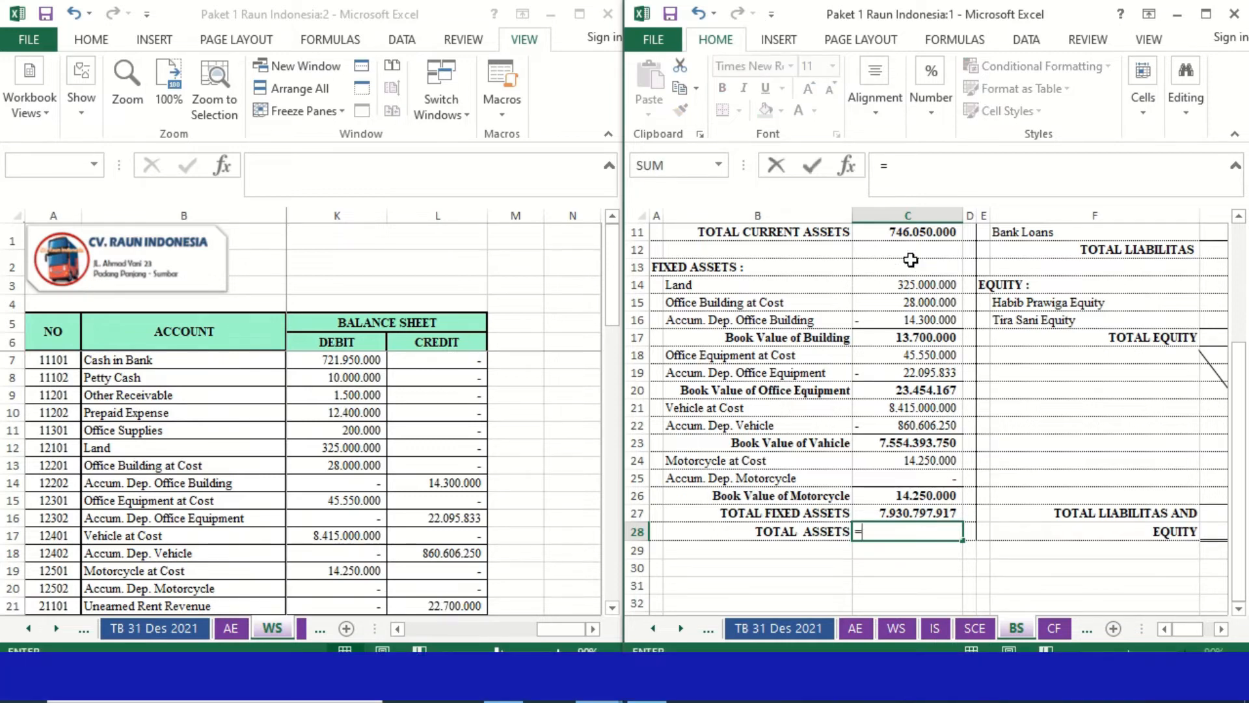
pyautogui.click(886, 235)
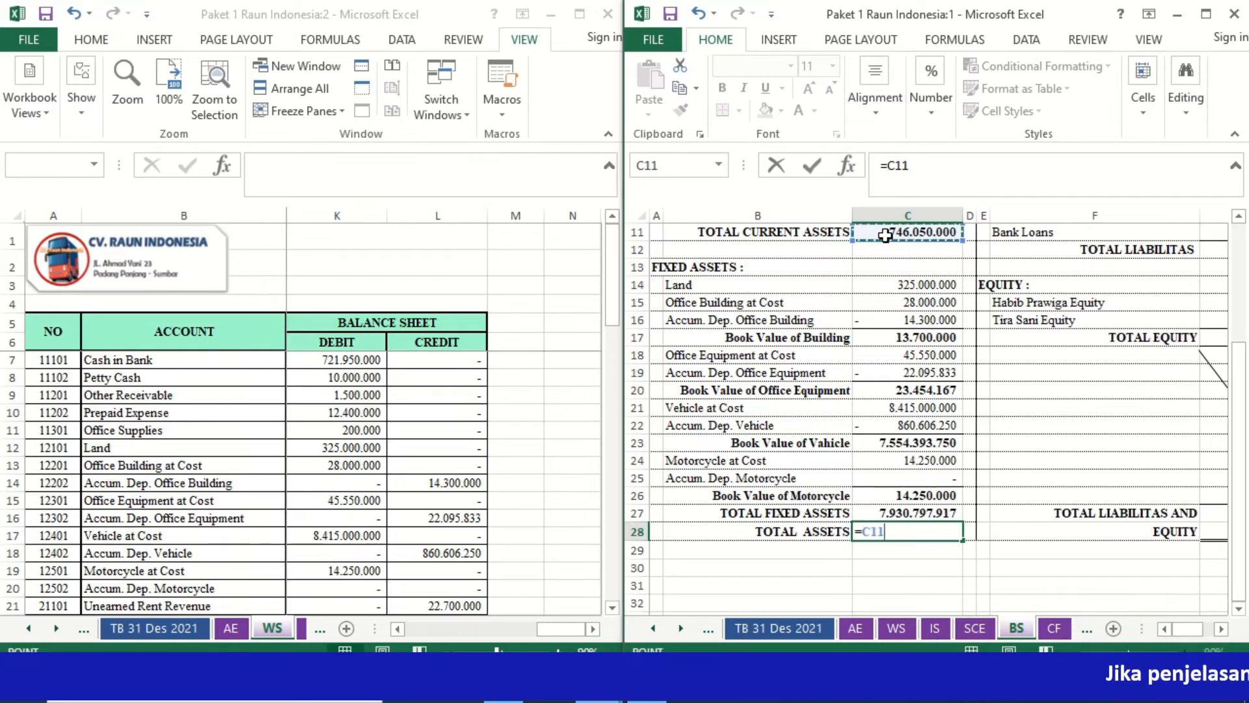
pyautogui.write('+')
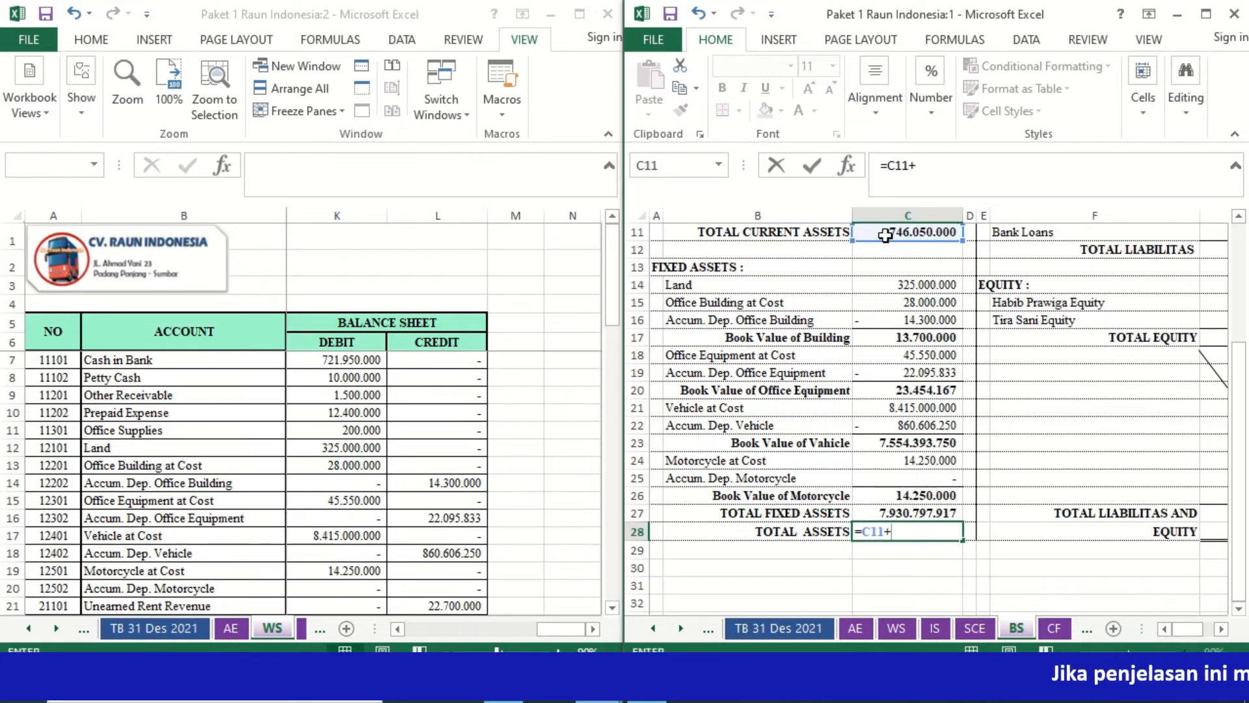
pyautogui.click(883, 512)
pyautogui.press('Return')
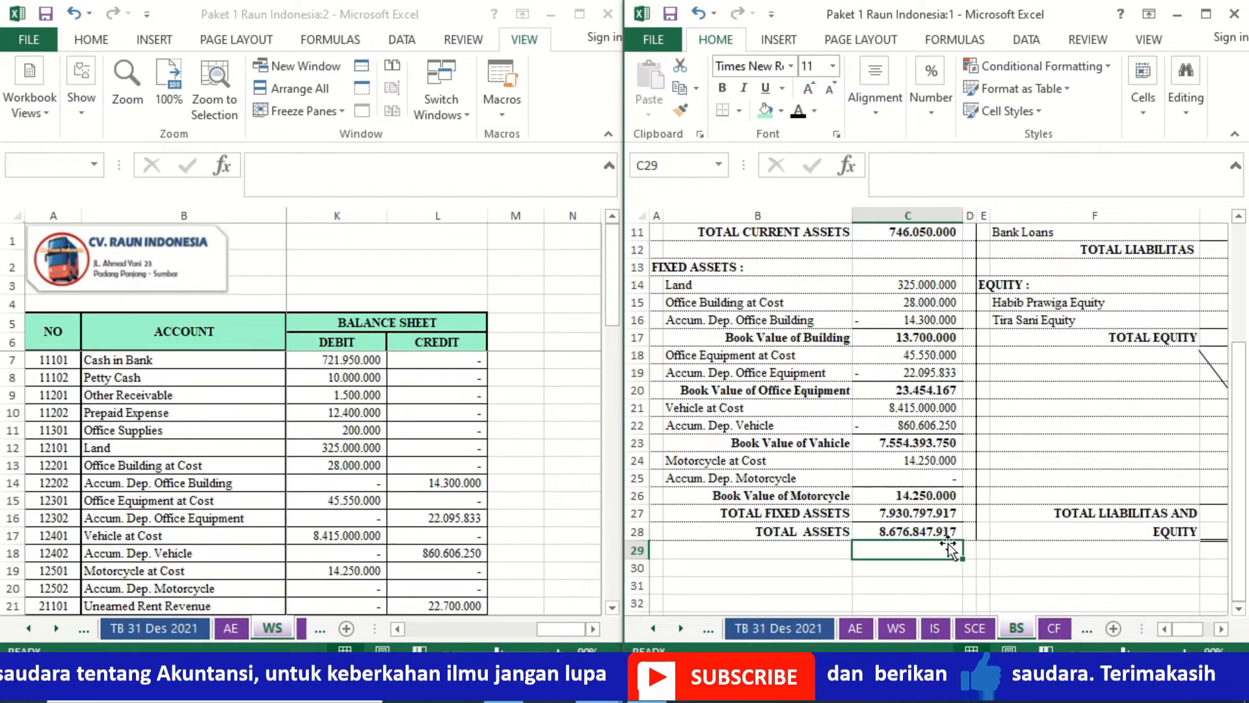
# - Link Unearned Rent Revenue under current liabilities in G6 to the worksheet with =WS!L21
pyautogui.click(1044, 335)
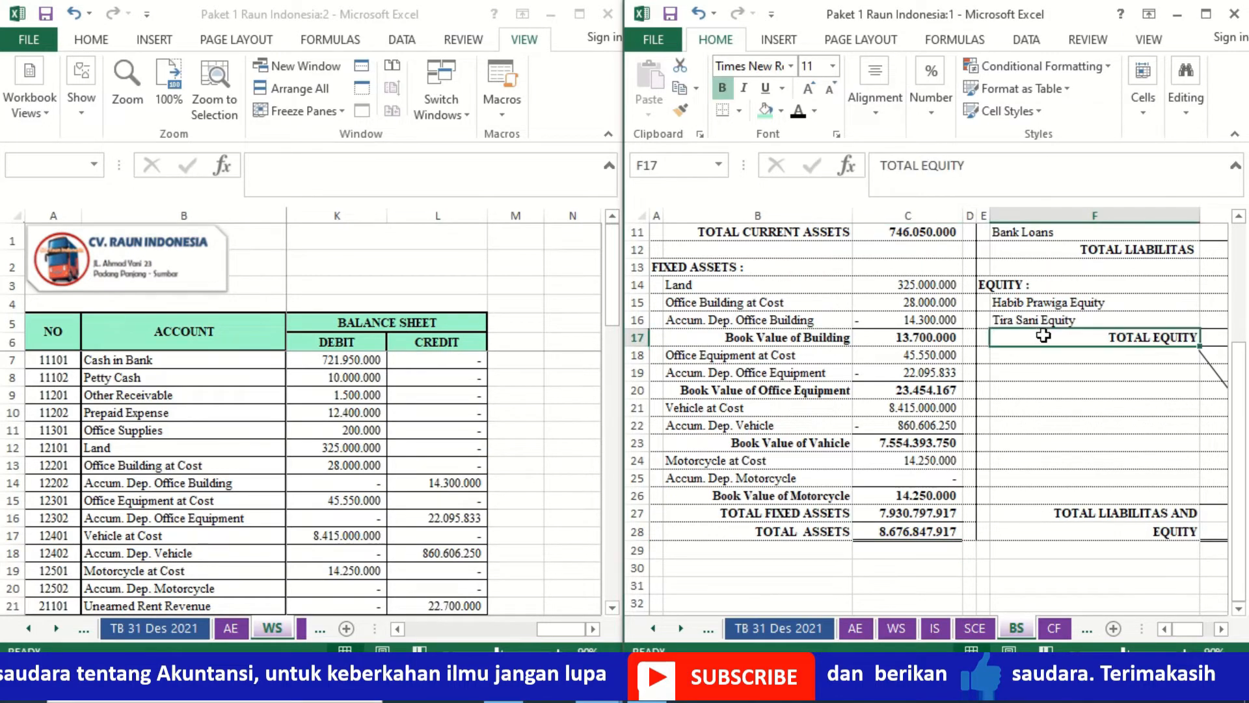
pyautogui.press('Up')
pyautogui.press('Up')
pyautogui.press('Up')
pyautogui.press('Up')
pyautogui.press('Up')
pyautogui.press('Up')
pyautogui.press('Up')
pyautogui.press('Up')
pyautogui.press('Up')
pyautogui.press('Up')
pyautogui.press('Up')
pyautogui.press('Up')
pyautogui.press('Up')
pyautogui.press('Up')
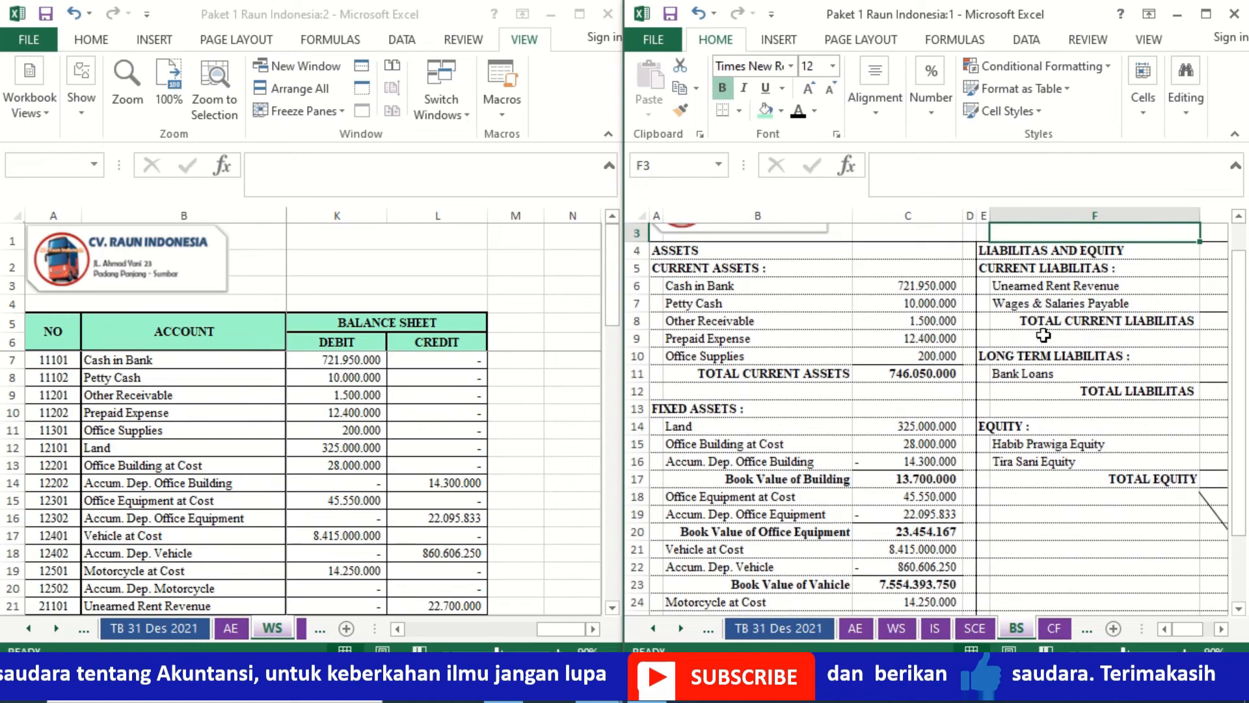
pyautogui.press('Right')
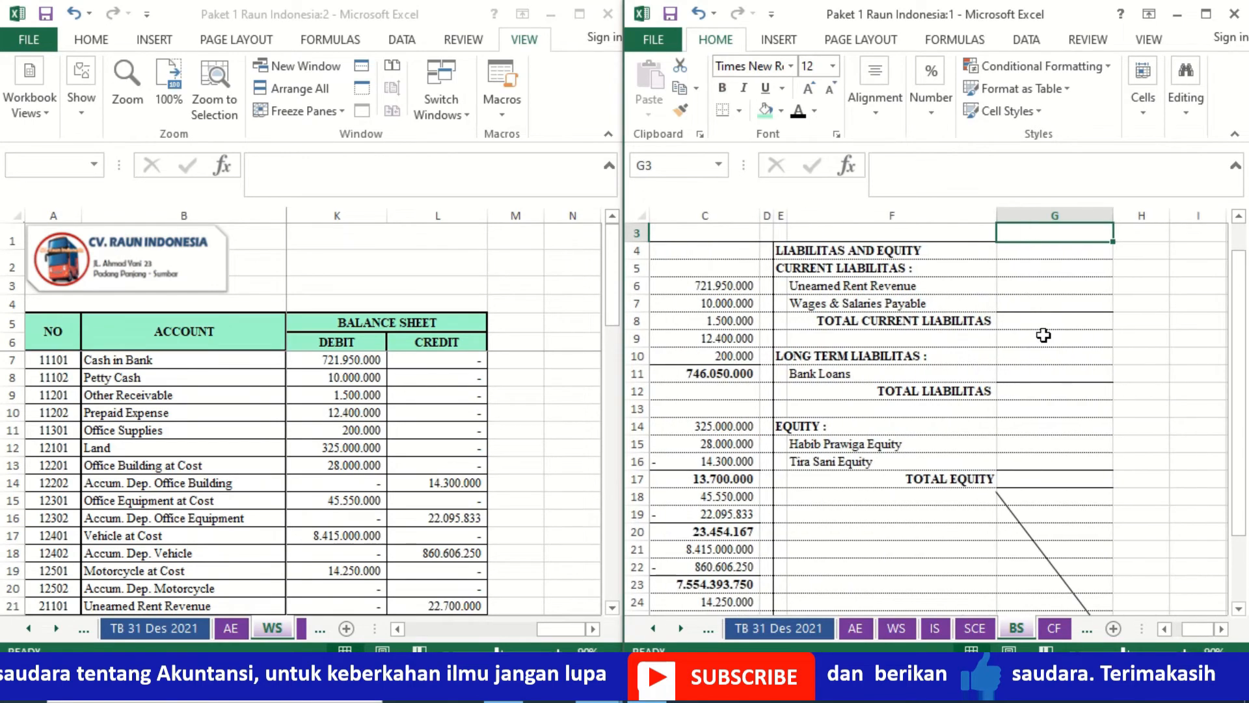
pyautogui.press('Down')
pyautogui.press('Down')
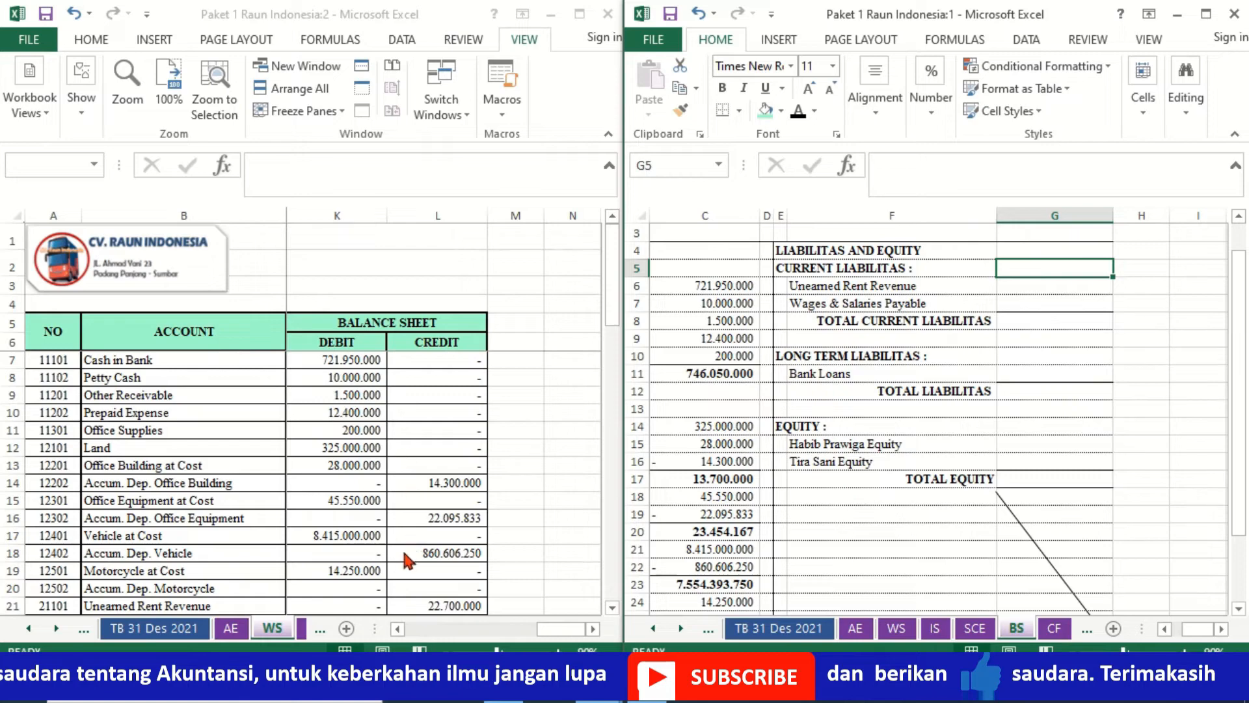
pyautogui.click(415, 558)
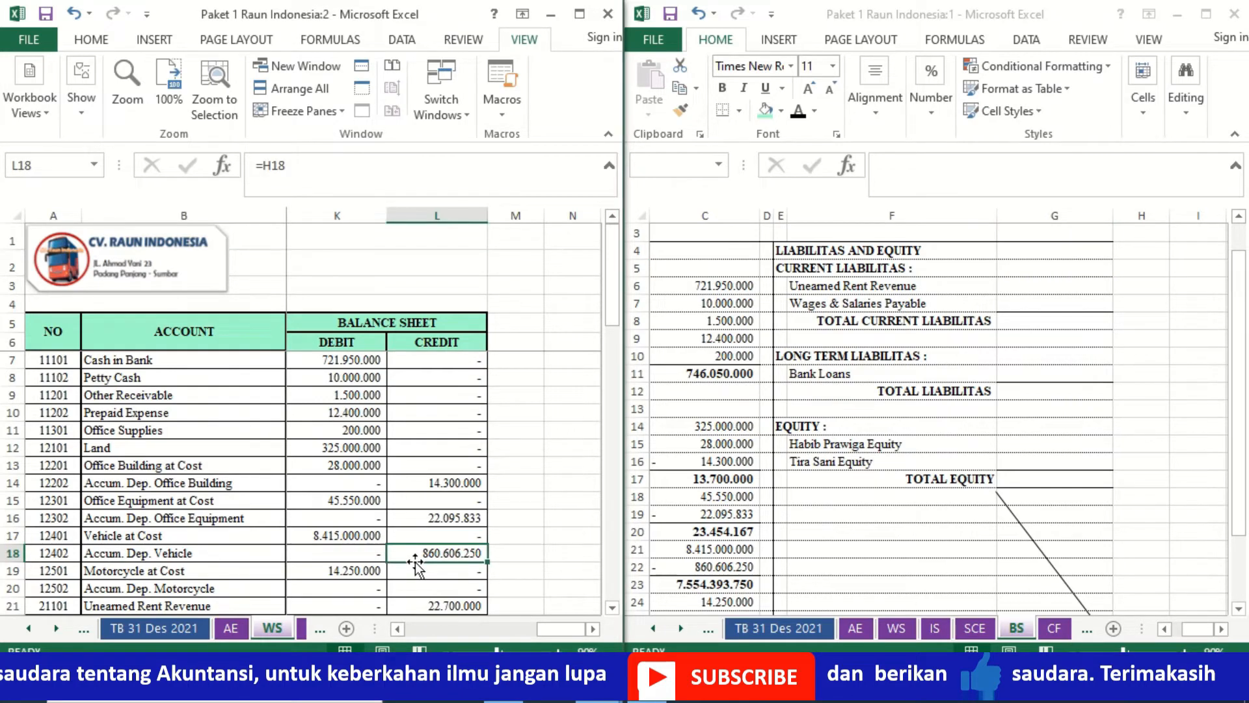
pyautogui.press('Down')
pyautogui.press('Down')
pyautogui.press('Down')
pyautogui.press('Down')
pyautogui.press('Down')
pyautogui.press('Down')
pyautogui.press('Down')
pyautogui.press('Down')
pyautogui.press('Down')
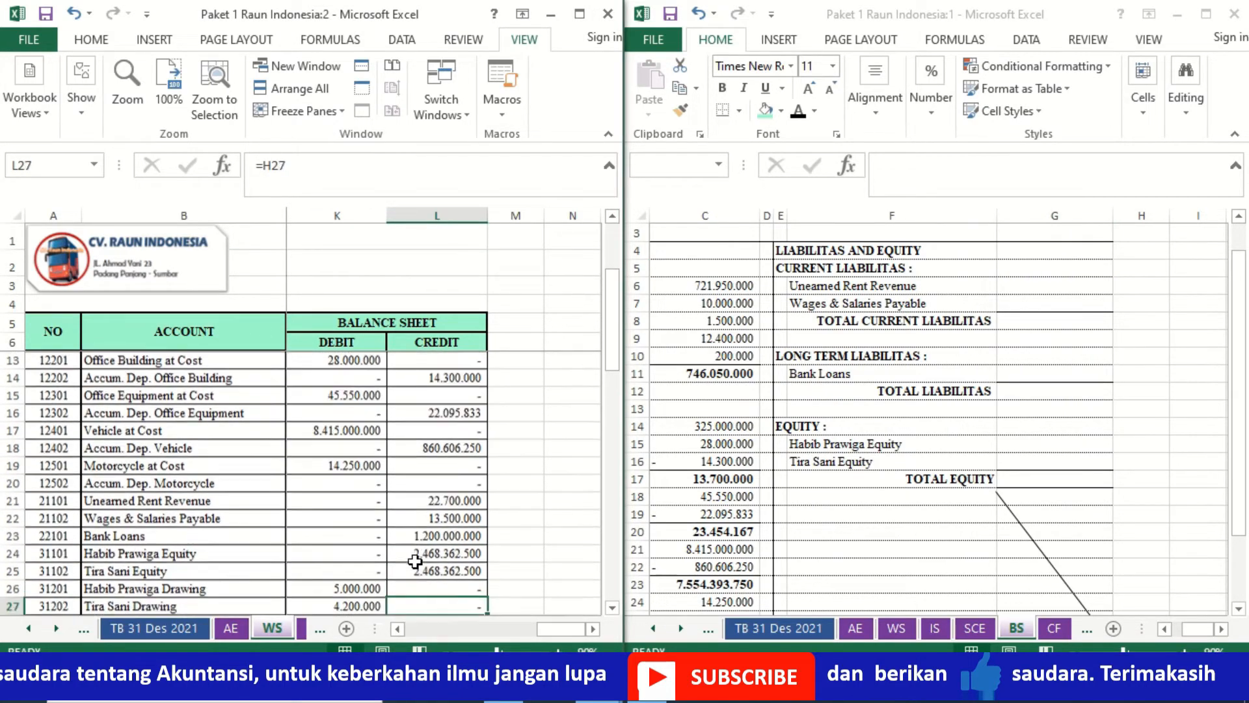
pyautogui.press('Down')
pyautogui.press('Down')
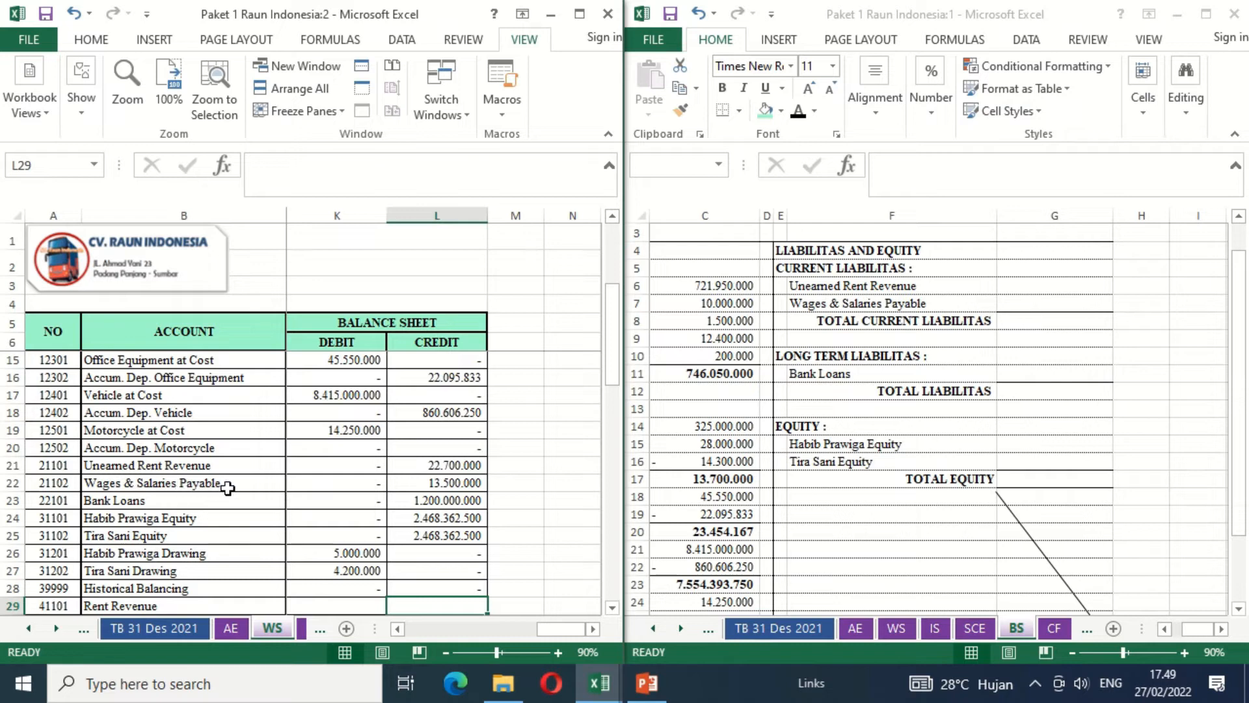
pyautogui.click(1044, 286)
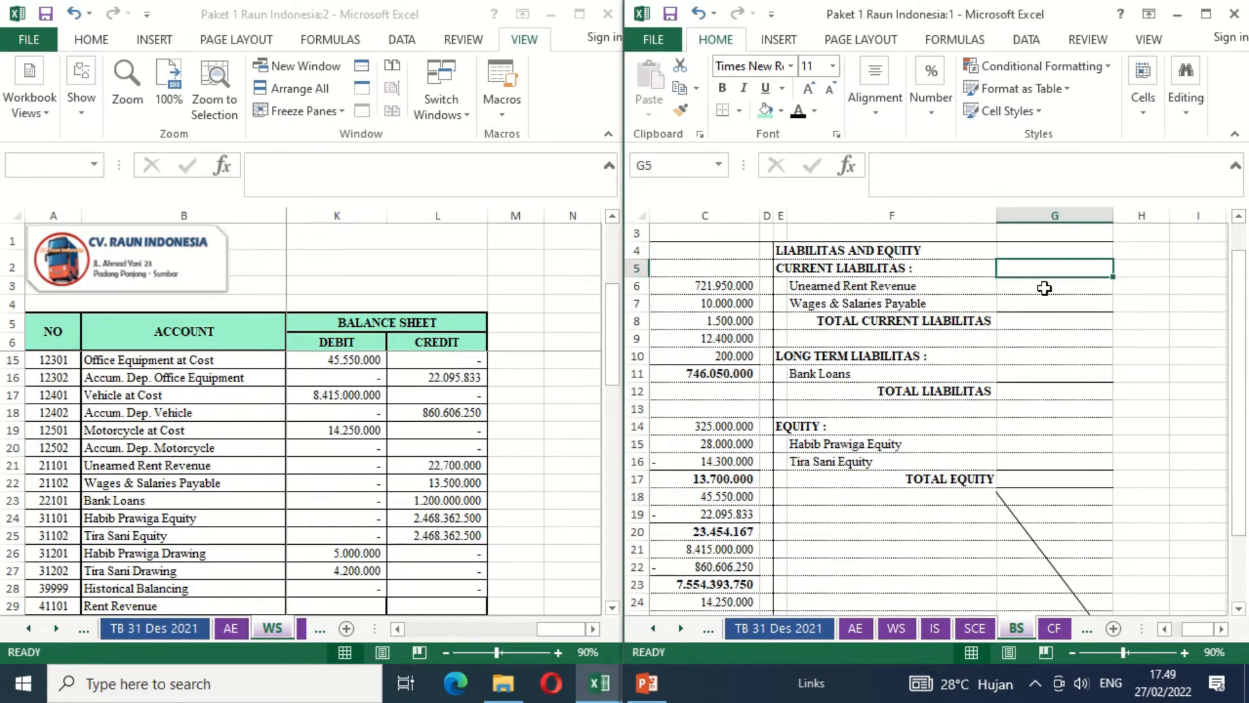
pyautogui.write('=')
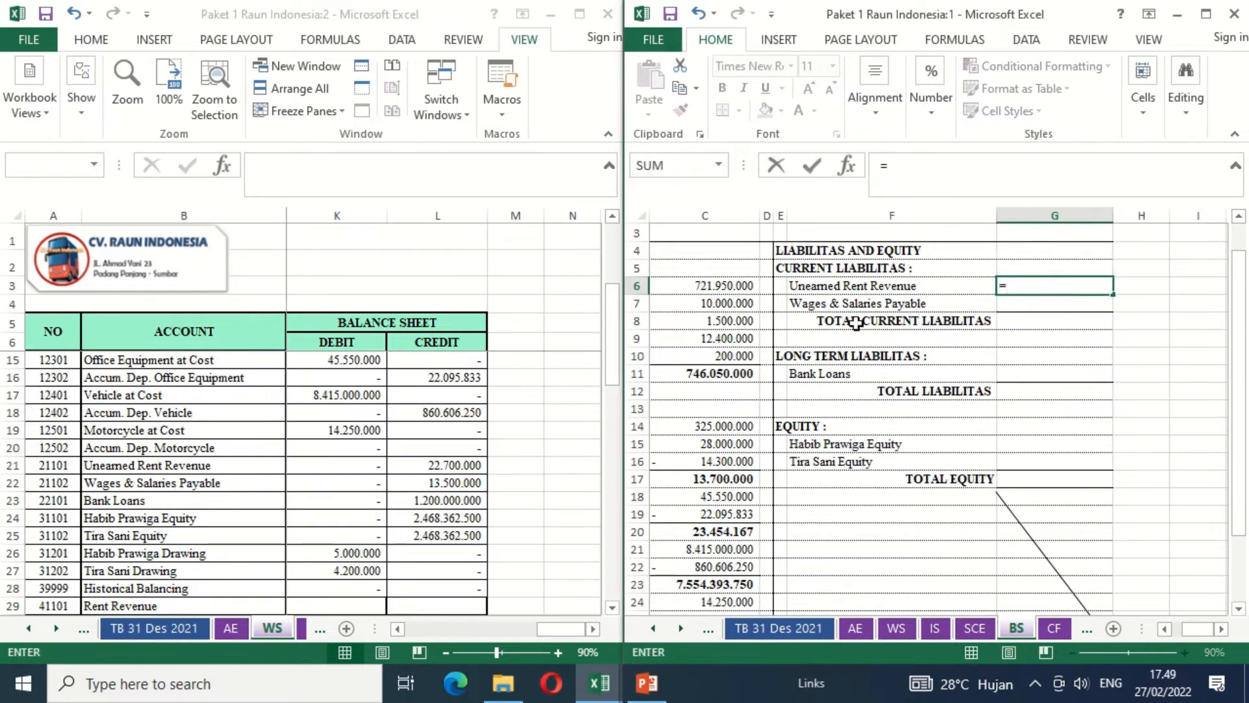
pyautogui.click(458, 458)
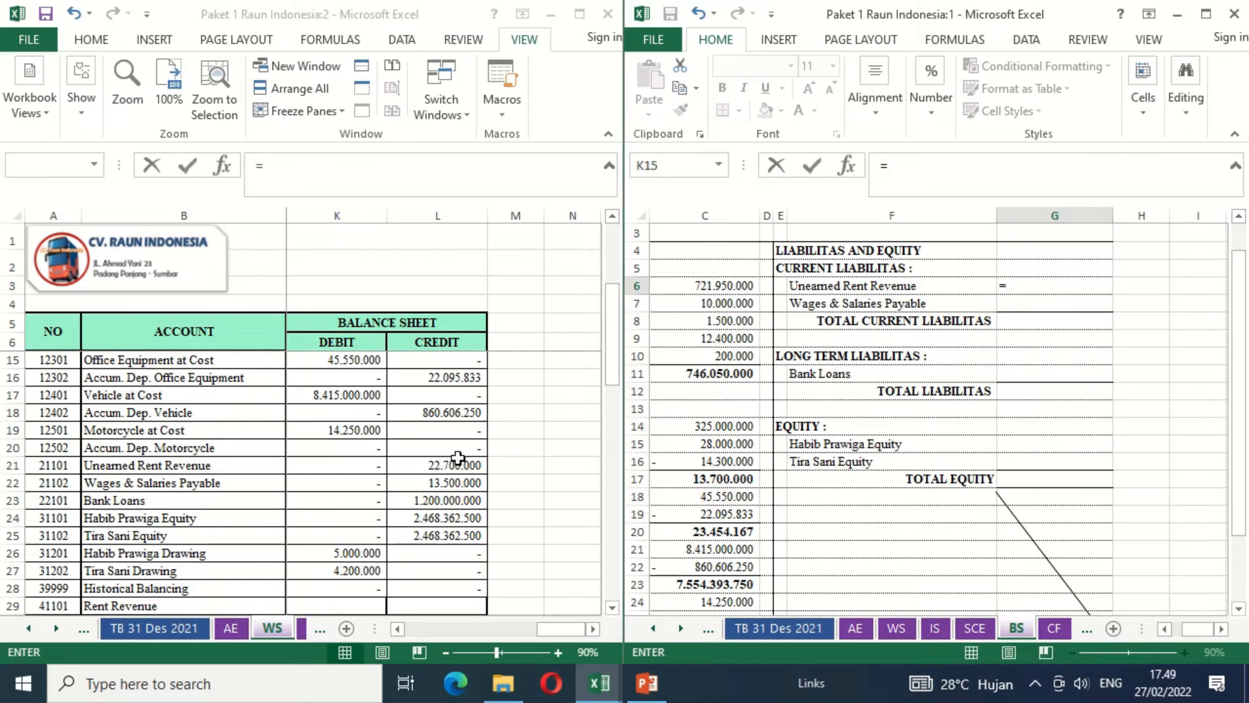
pyautogui.click(446, 465)
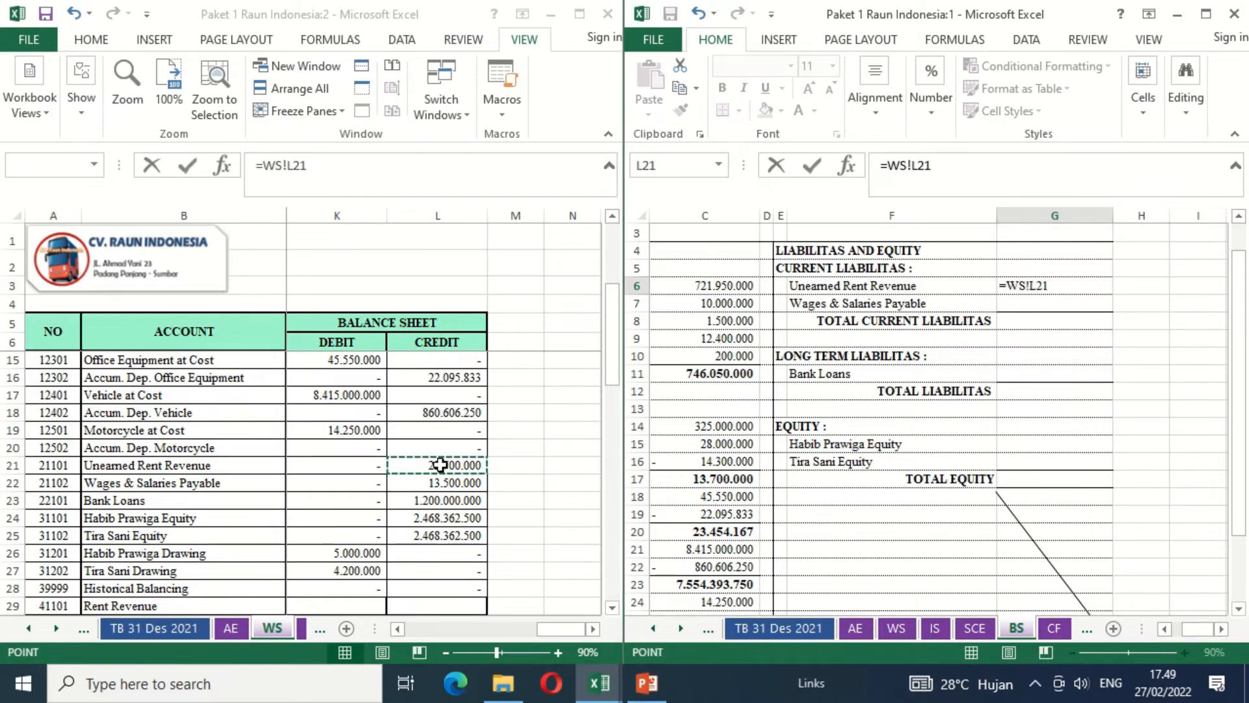
pyautogui.press('Return')
# - Link Wages & Salaries Payable in G7 to the worksheet with =WS!L22
pyautogui.write('=')
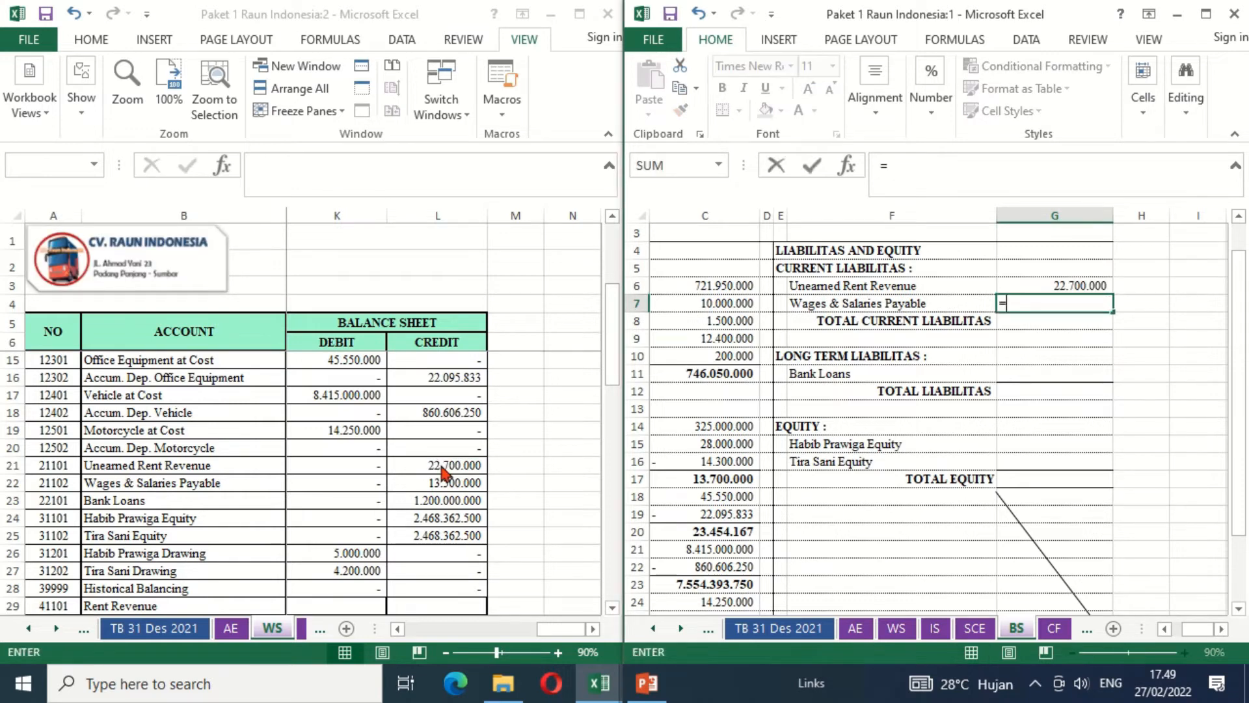
pyautogui.click(412, 482)
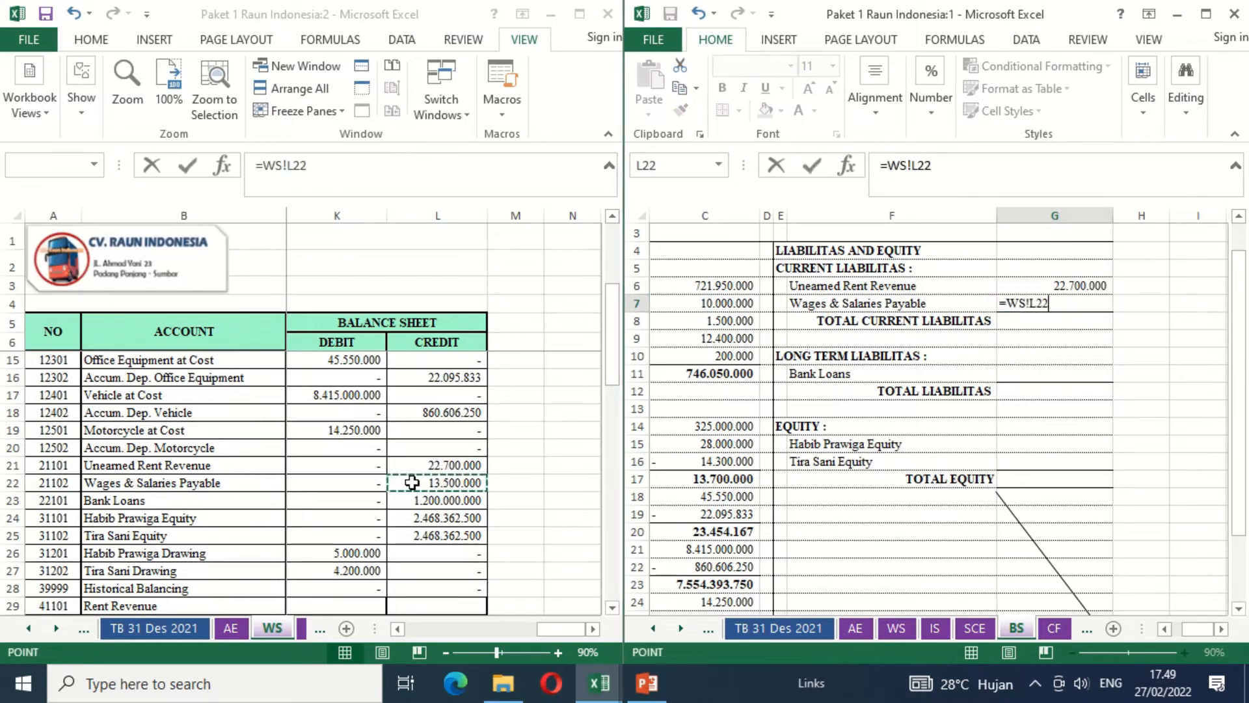
pyautogui.press('Return')
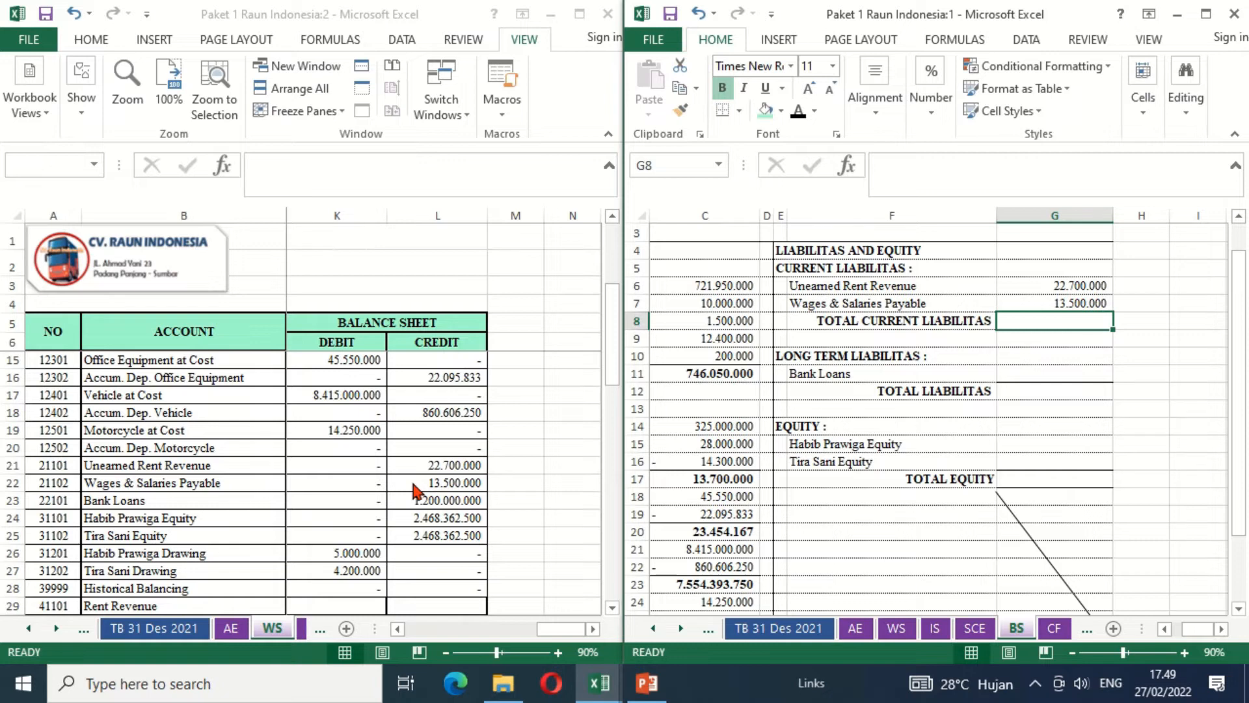
# - Calculate Total Current Liabilitas in G8 with =G6+G7
pyautogui.write('=')
pyautogui.press('Up')
pyautogui.press('Up')
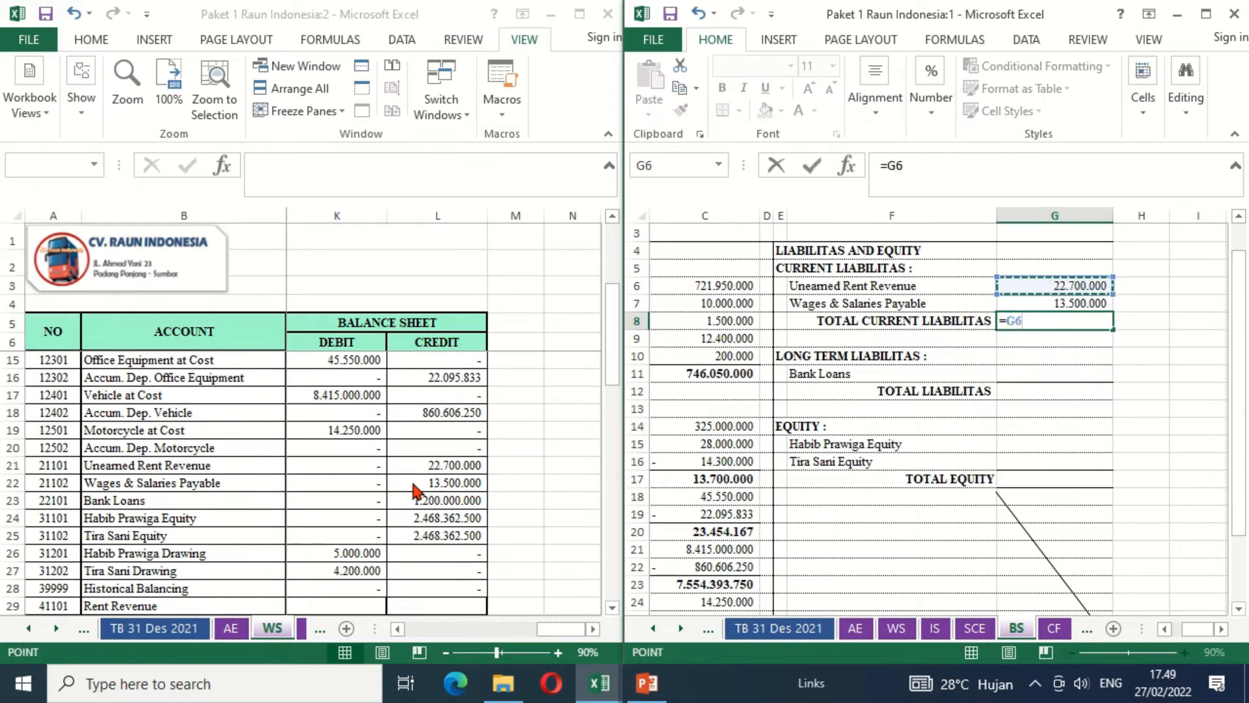
pyautogui.write('+')
pyautogui.press('Up')
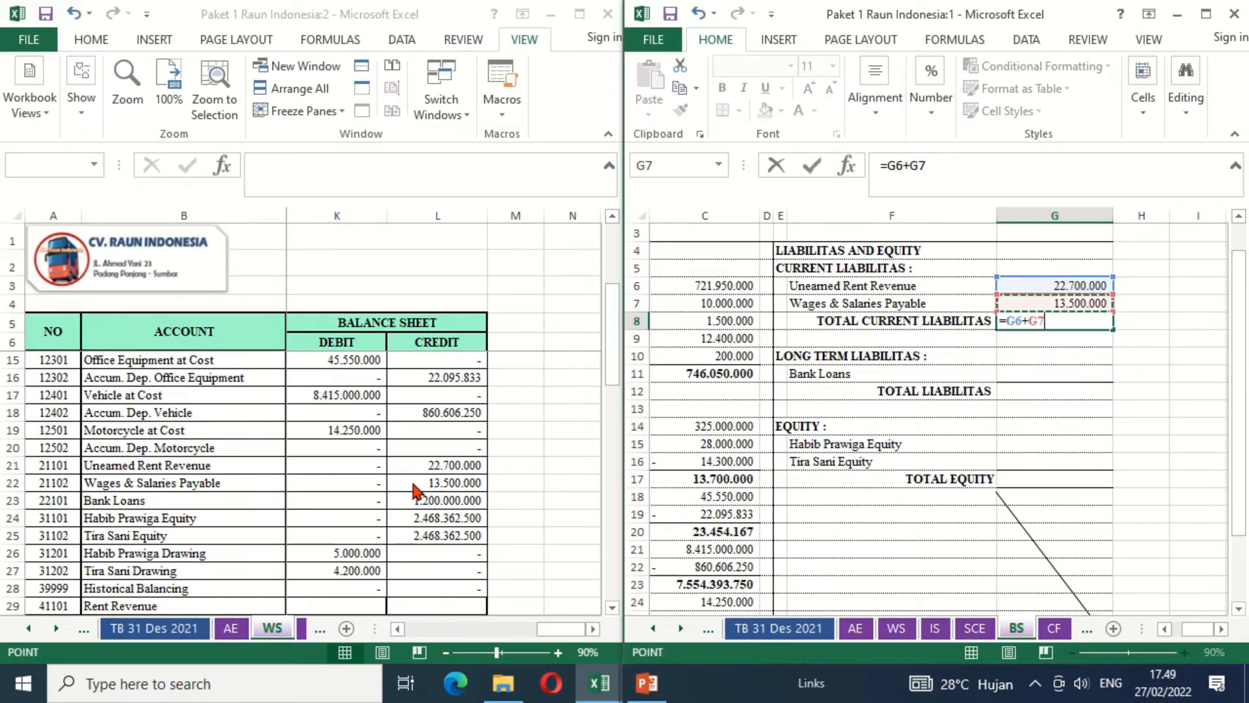
pyautogui.press('Return')
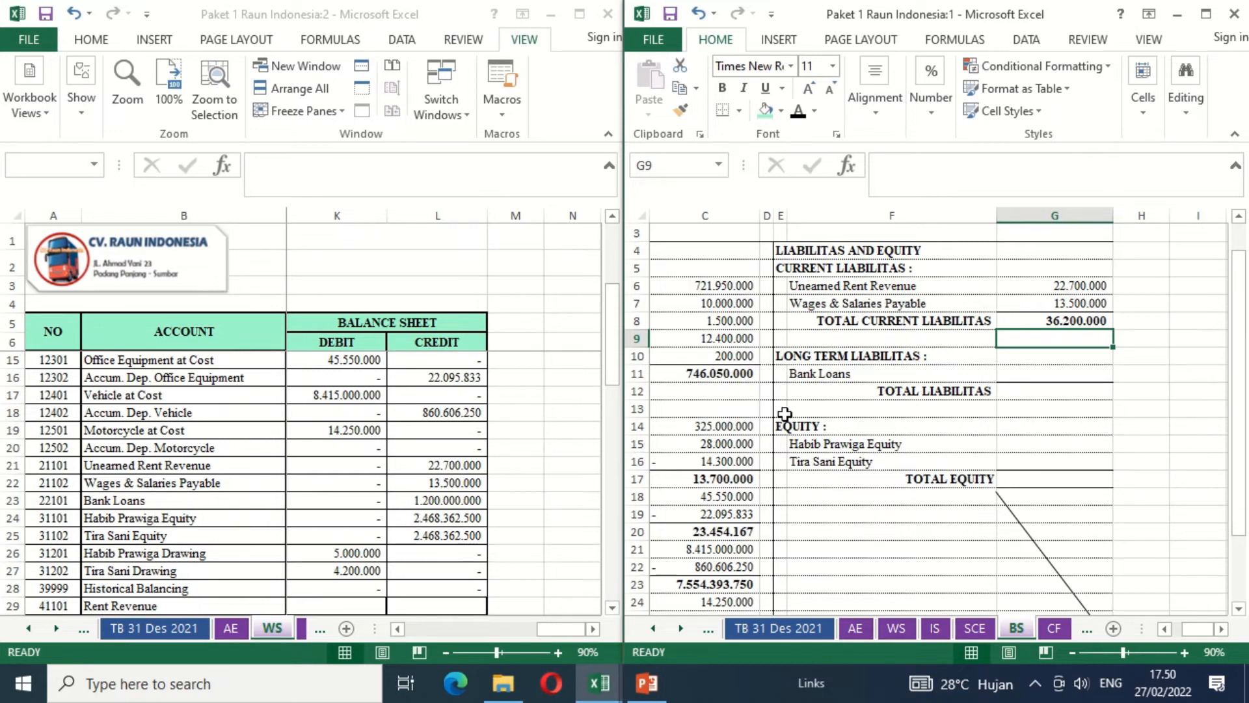
# - Link Bank Loans under long-term liabilities in G11 to the worksheet with =WS!L23
pyautogui.click(1023, 373)
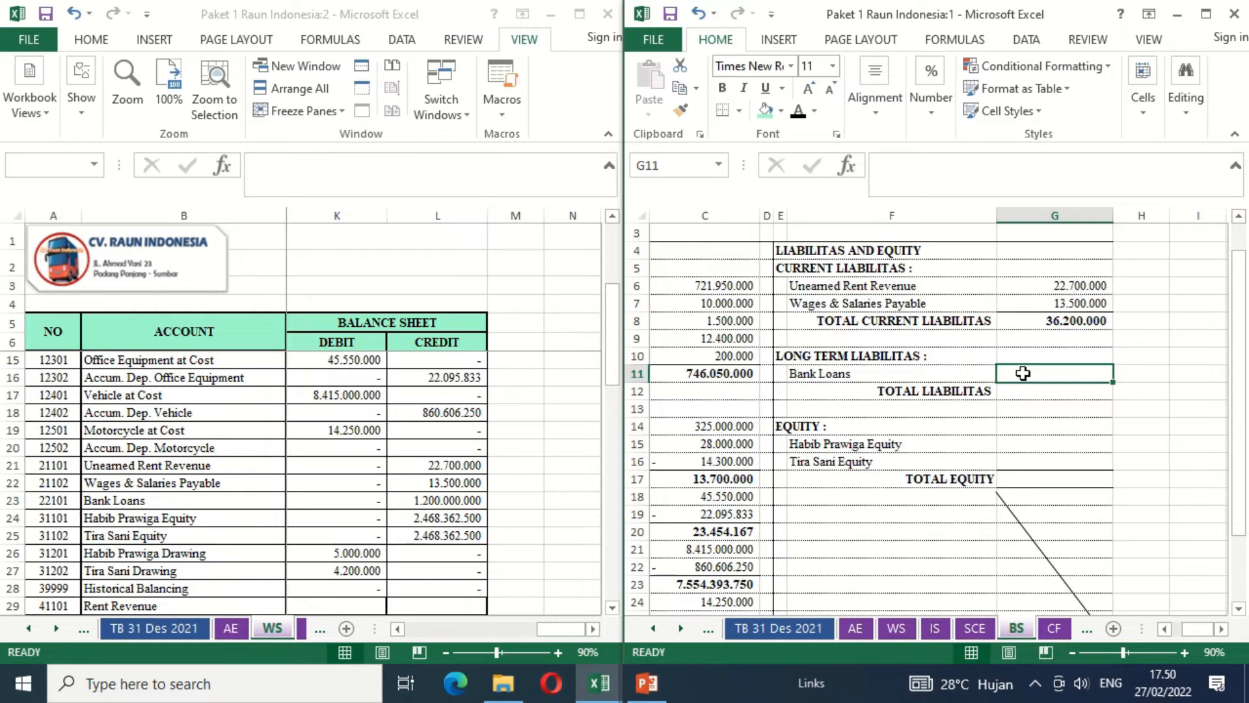
pyautogui.write('=')
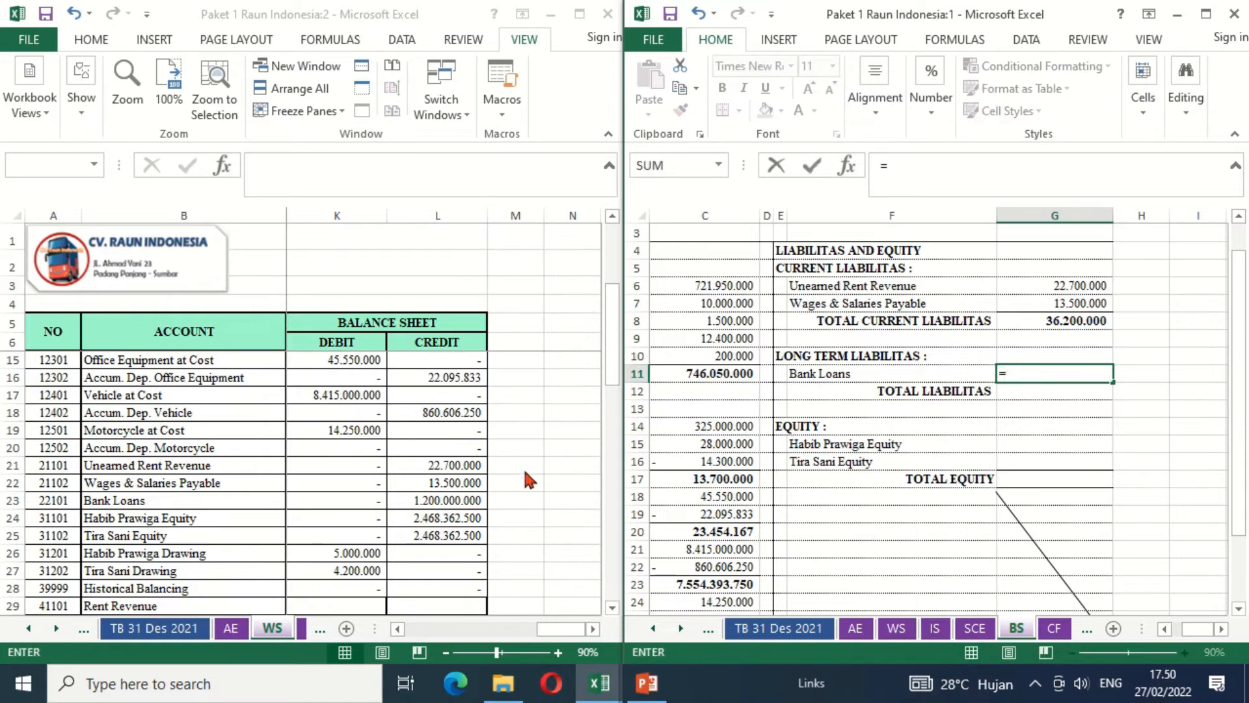
pyautogui.click(450, 499)
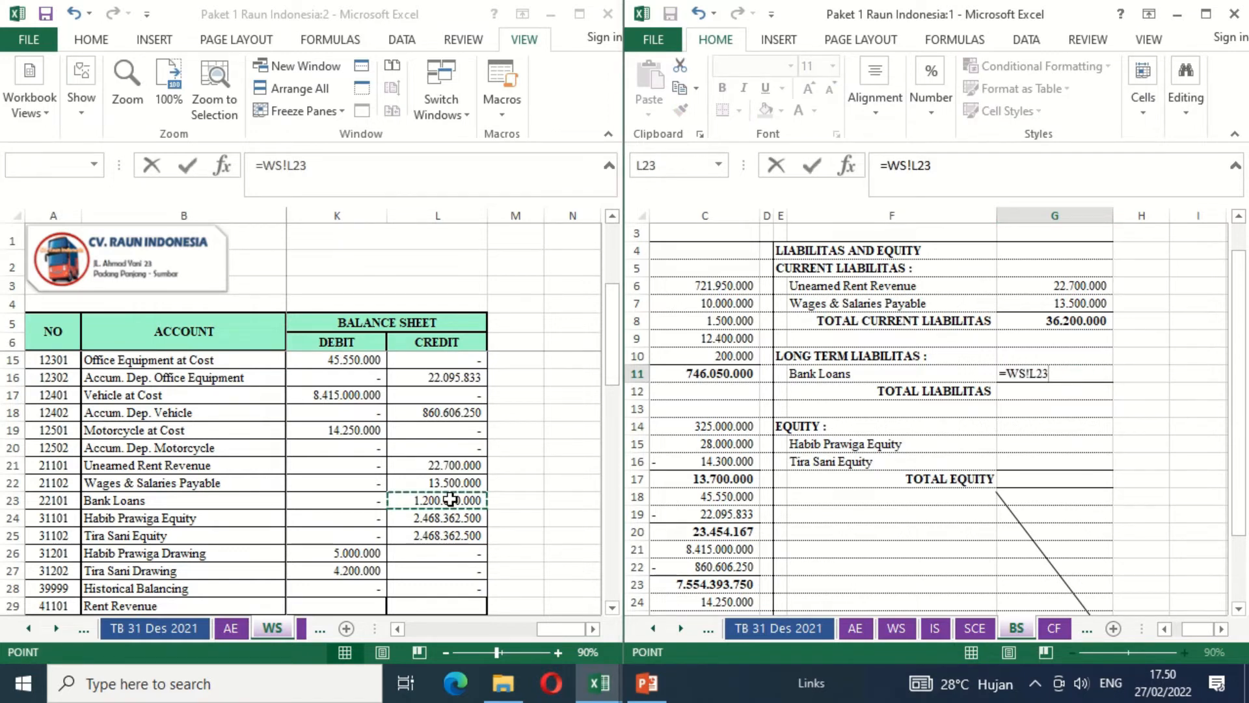
pyautogui.press('Return')
# - Calculate Total Liabilitas in G12 by adding total current liabilities and bank loans with =G8+G11
pyautogui.write('=')
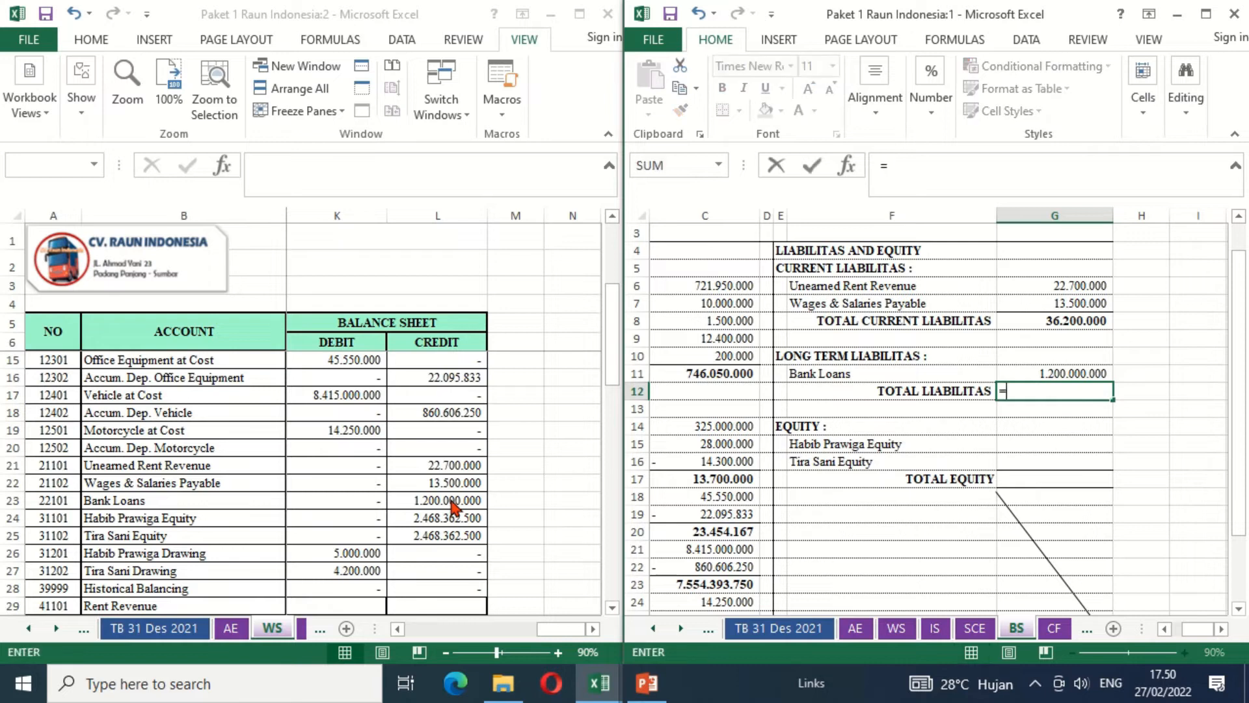
pyautogui.press('Up')
pyautogui.press('Up')
pyautogui.press('Up')
pyautogui.press('Up')
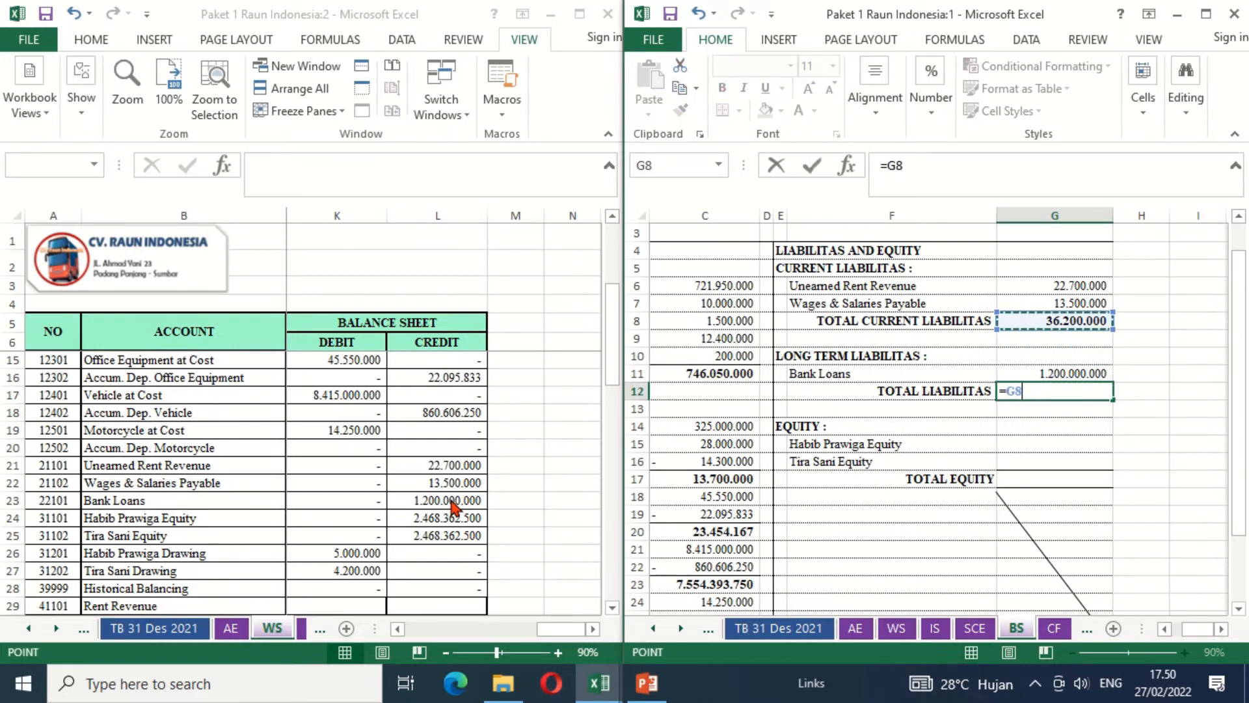
pyautogui.write('+')
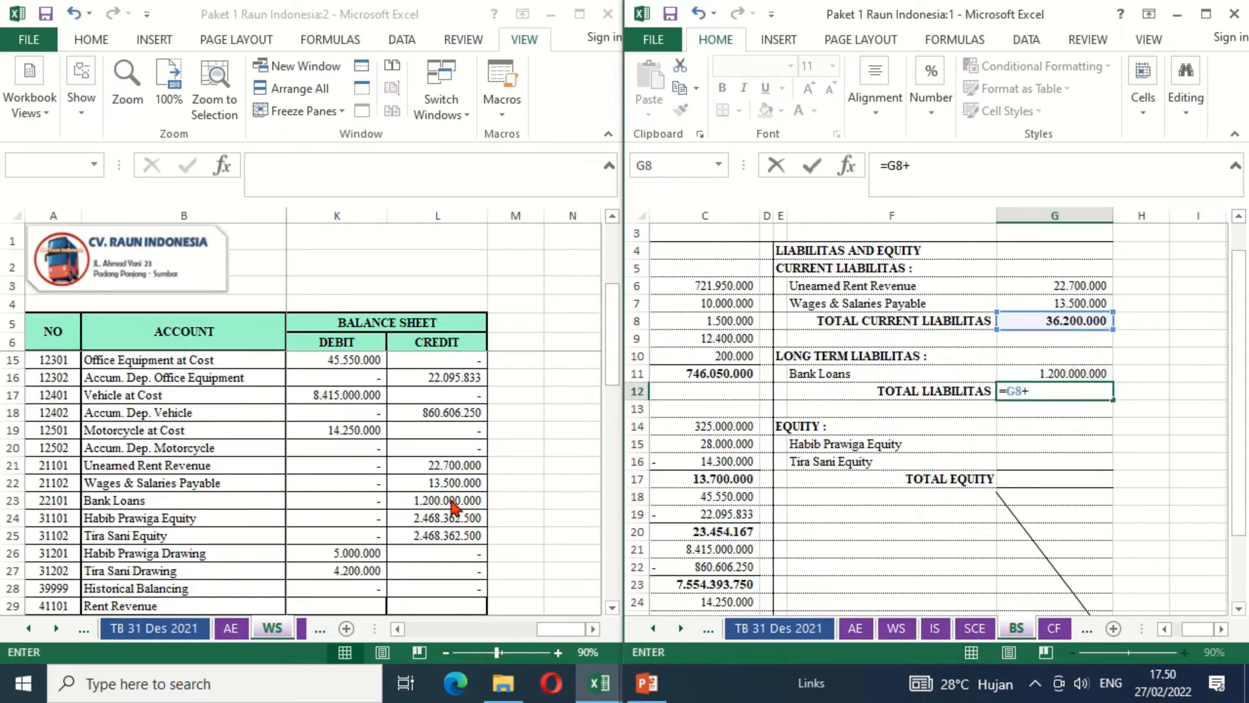
pyautogui.press('Up')
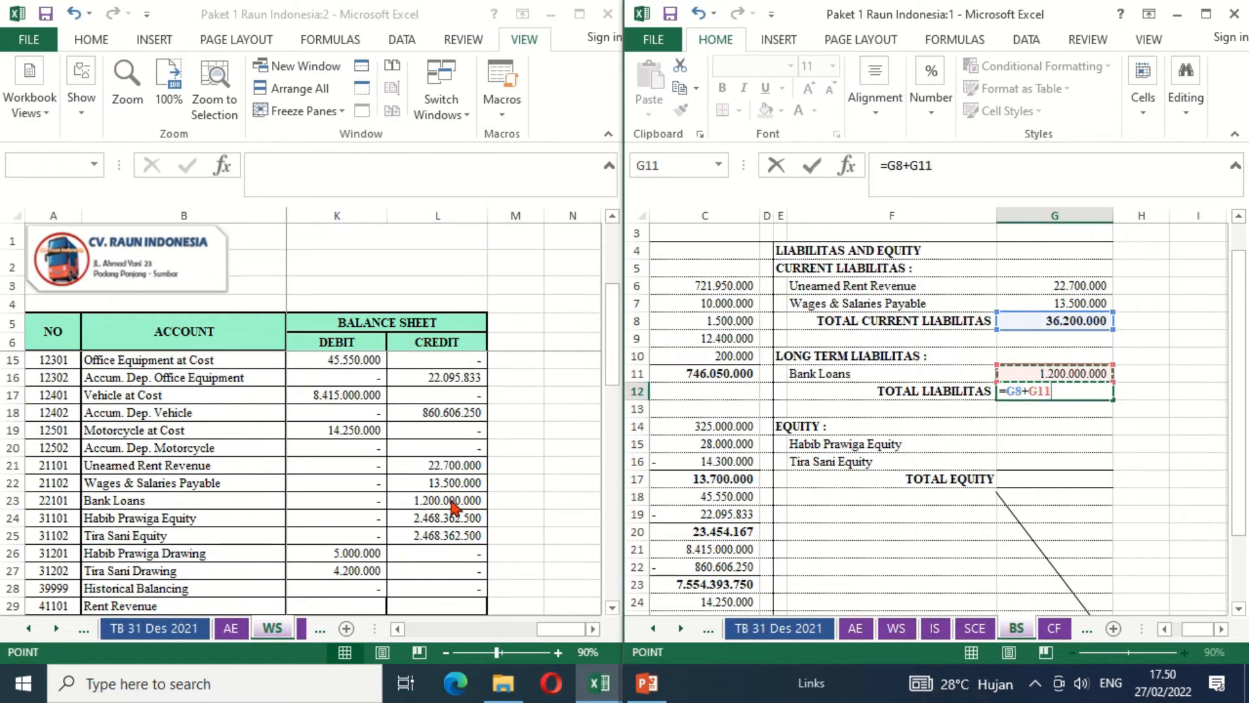
pyautogui.press('Return')
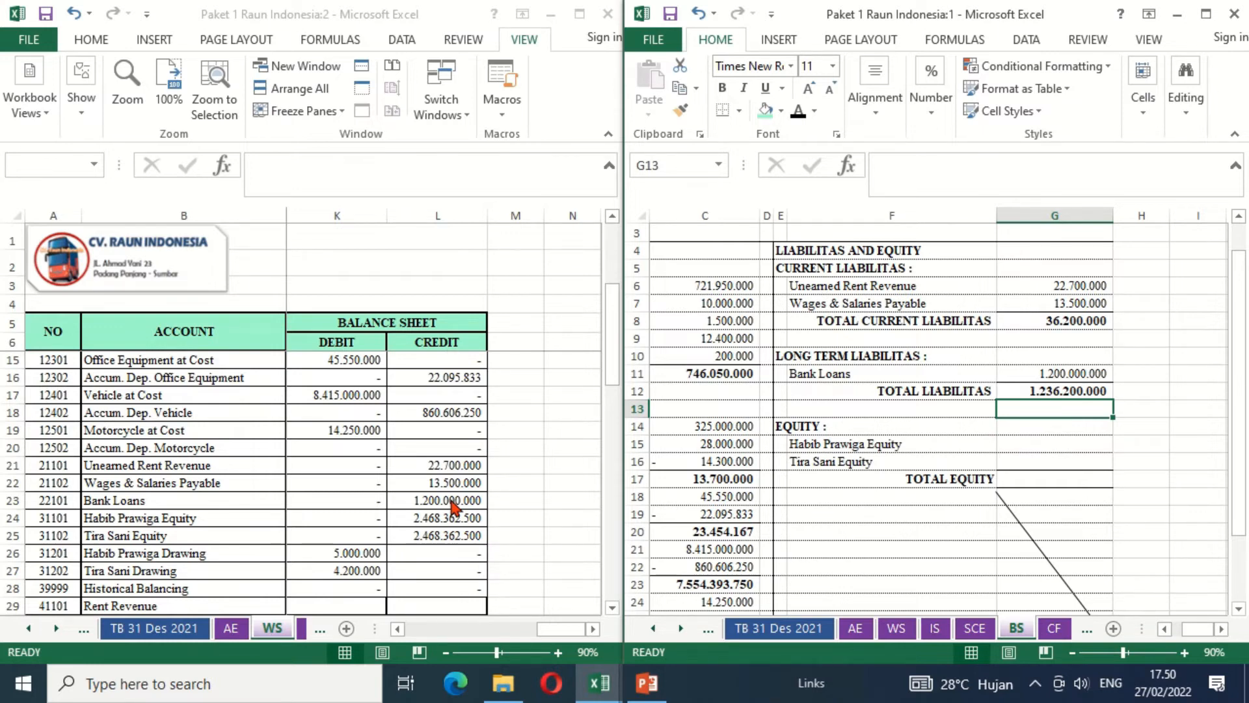
# - Link the first owner's equity in G15 to that owner's ending balance in the Statement of Changes in Equity with =SCE!D8
pyautogui.press('Down')
pyautogui.press('Down')
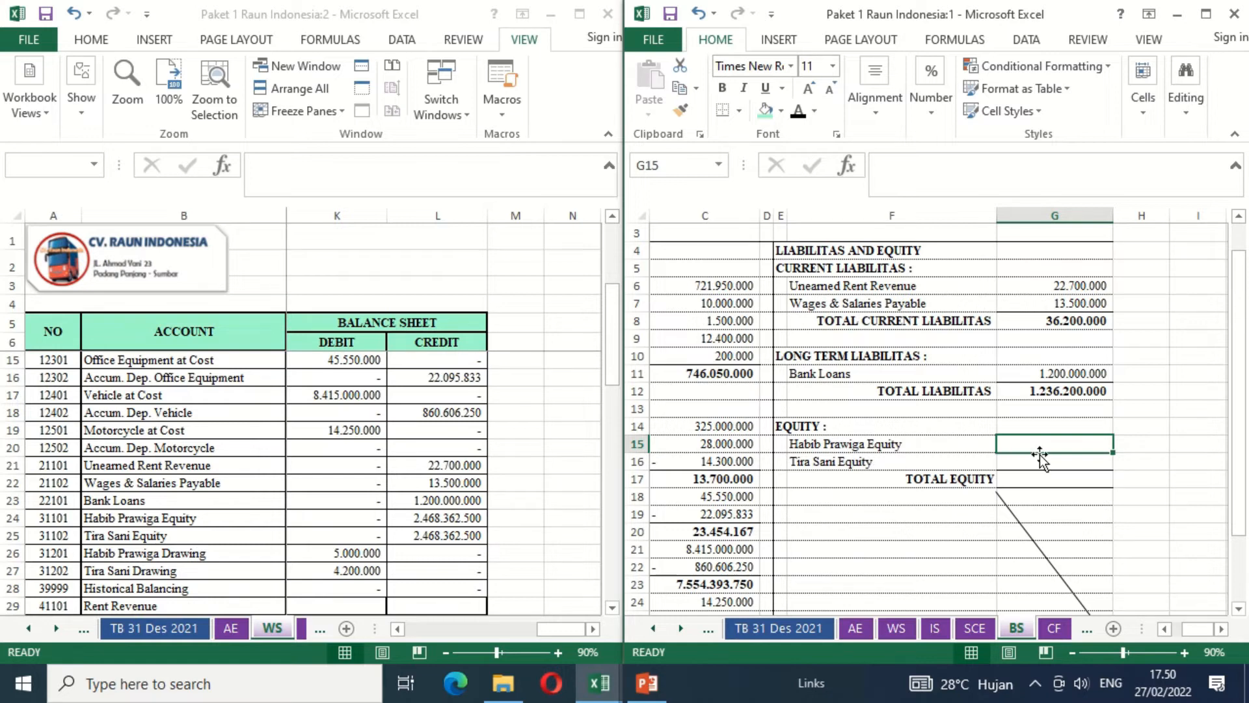
pyautogui.write('=')
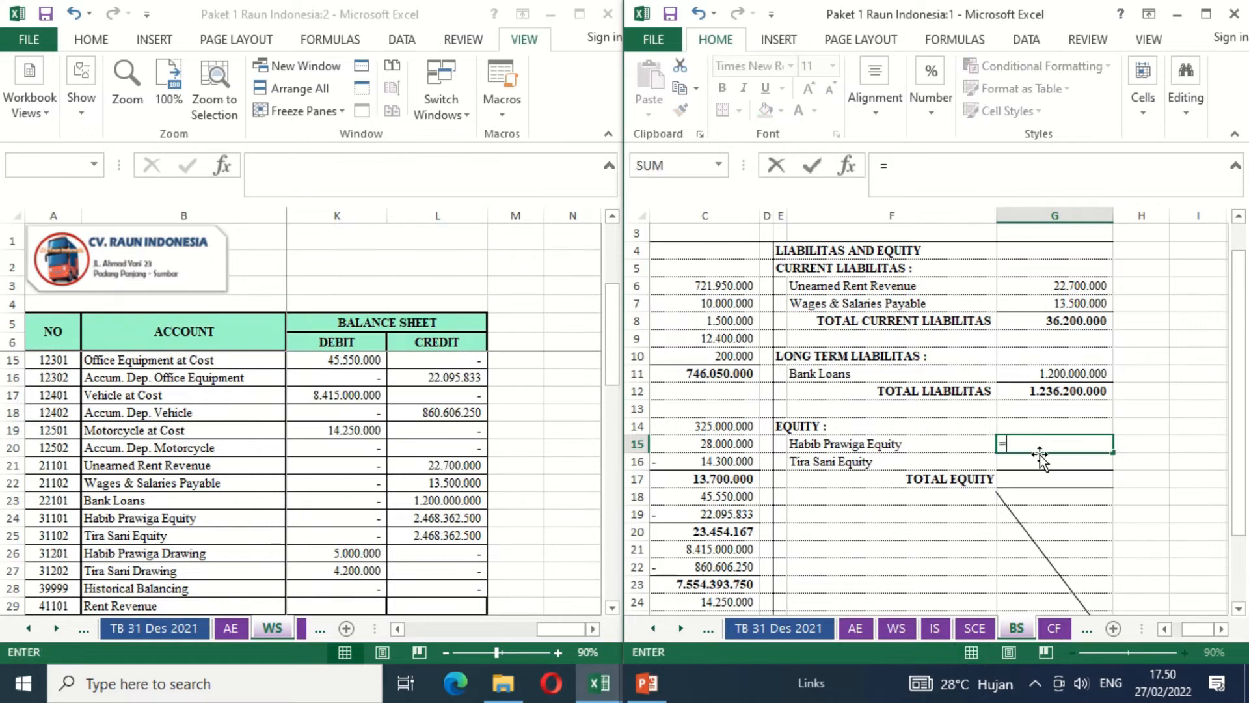
pyautogui.click(974, 629)
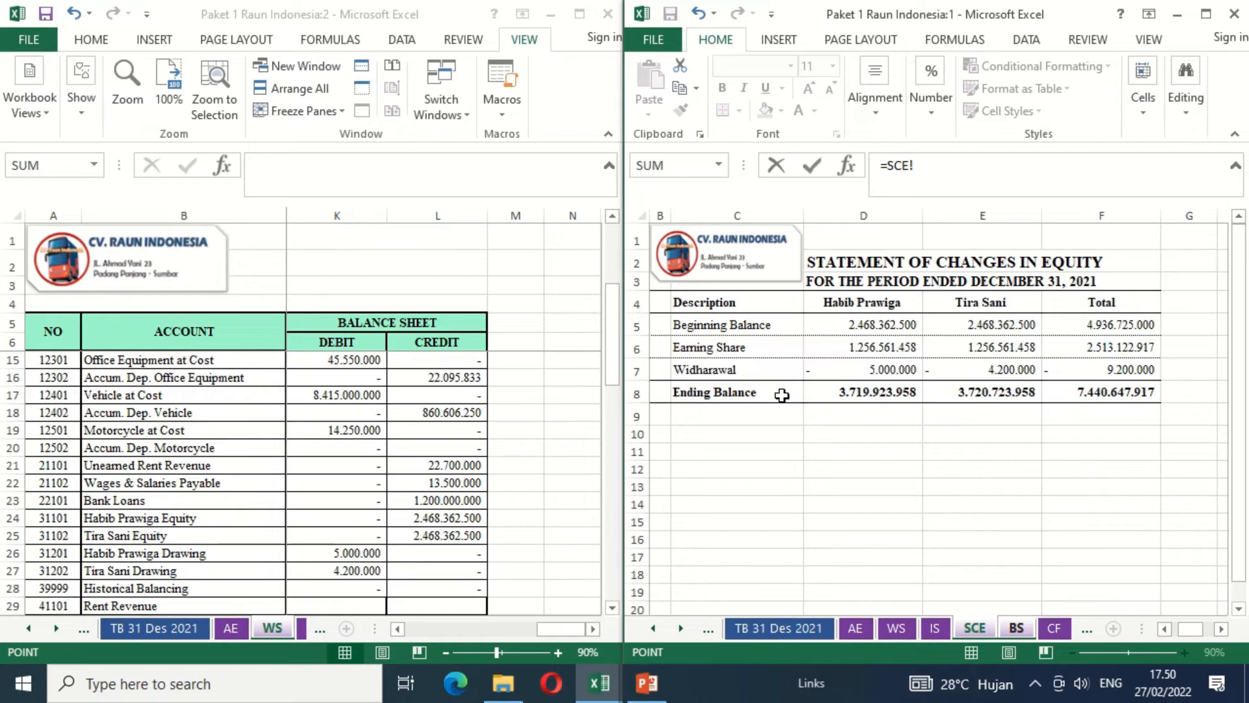
pyautogui.click(858, 391)
pyautogui.press('Return')
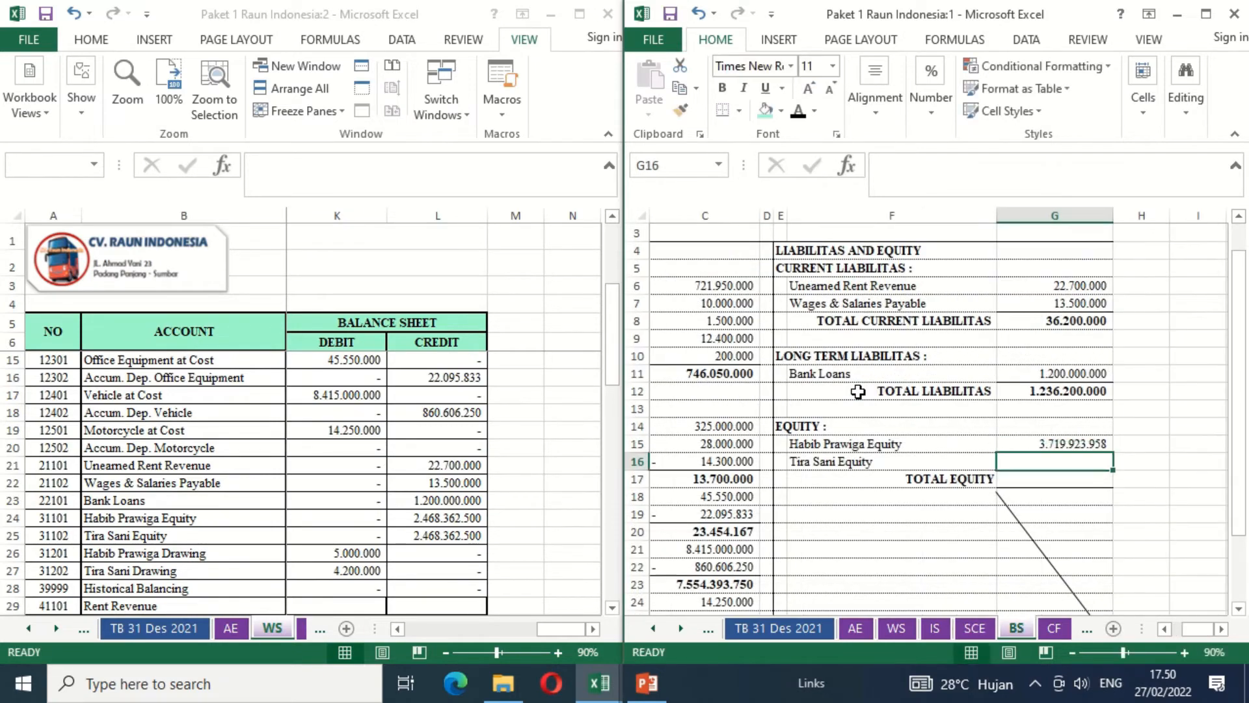
# - Link the second owner's equity in G16 to that owner's ending balance in the Statement of Changes in Equity with =SCE!E8
pyautogui.write('=')
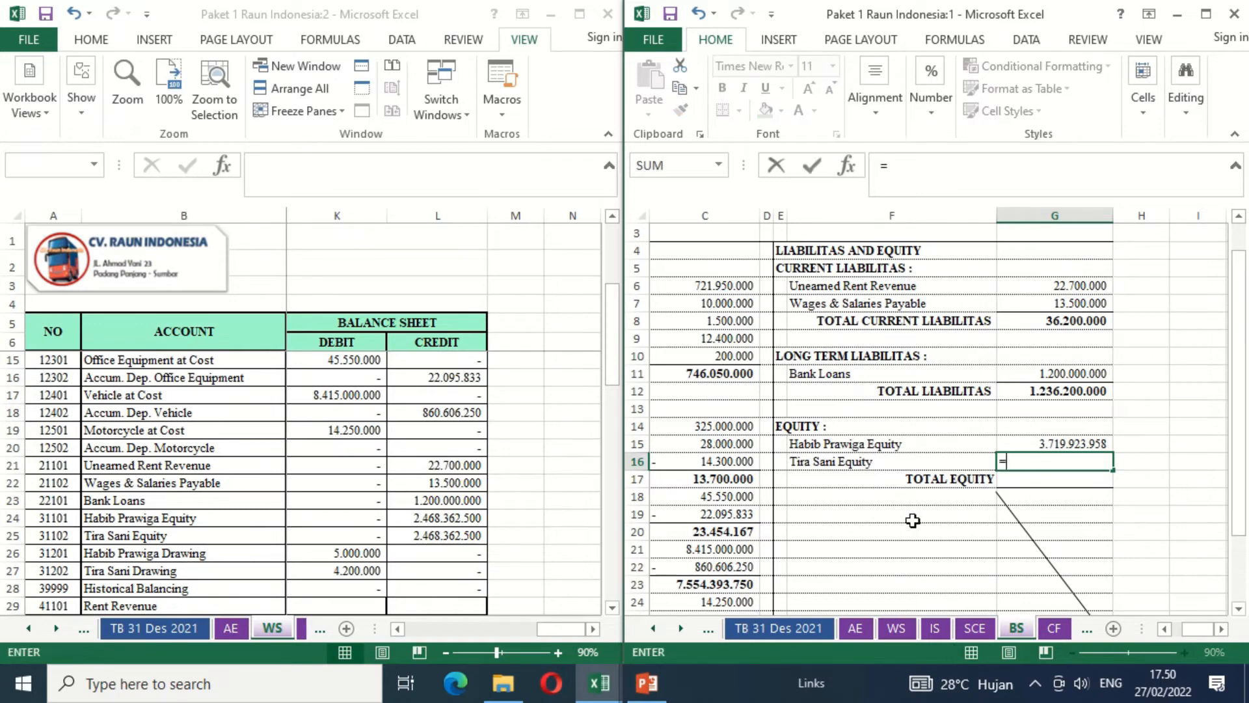
pyautogui.click(975, 627)
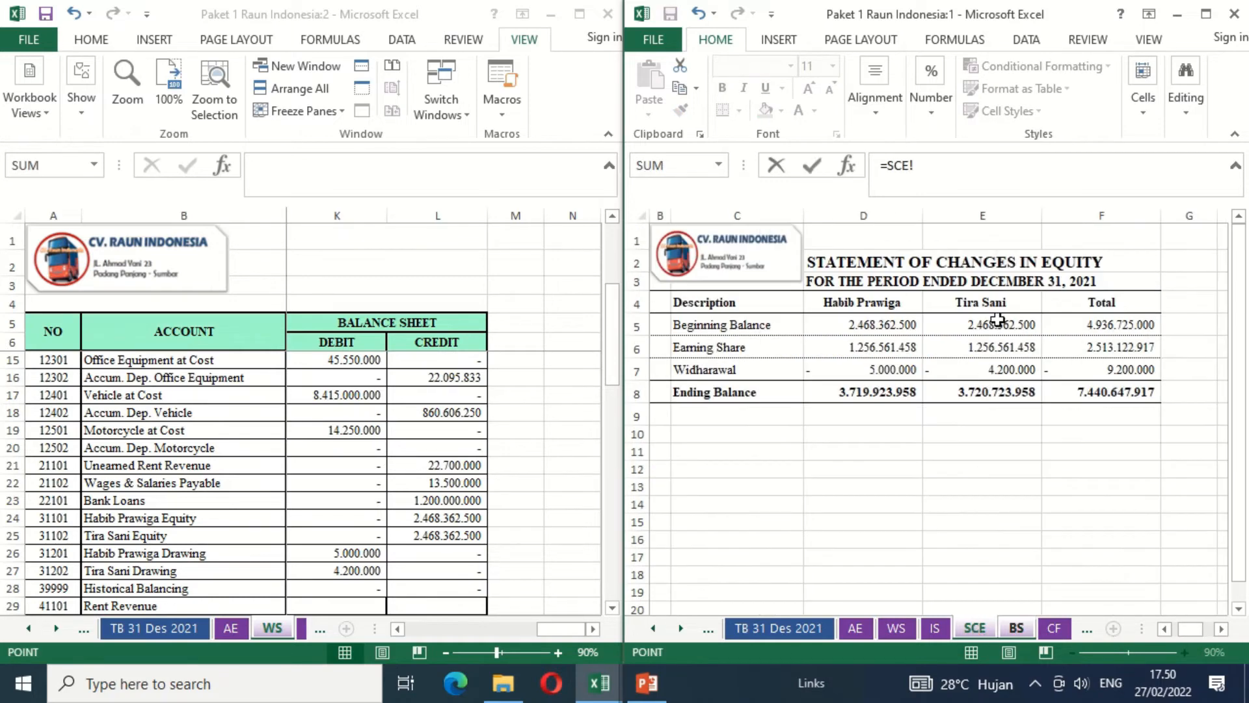
pyautogui.click(983, 391)
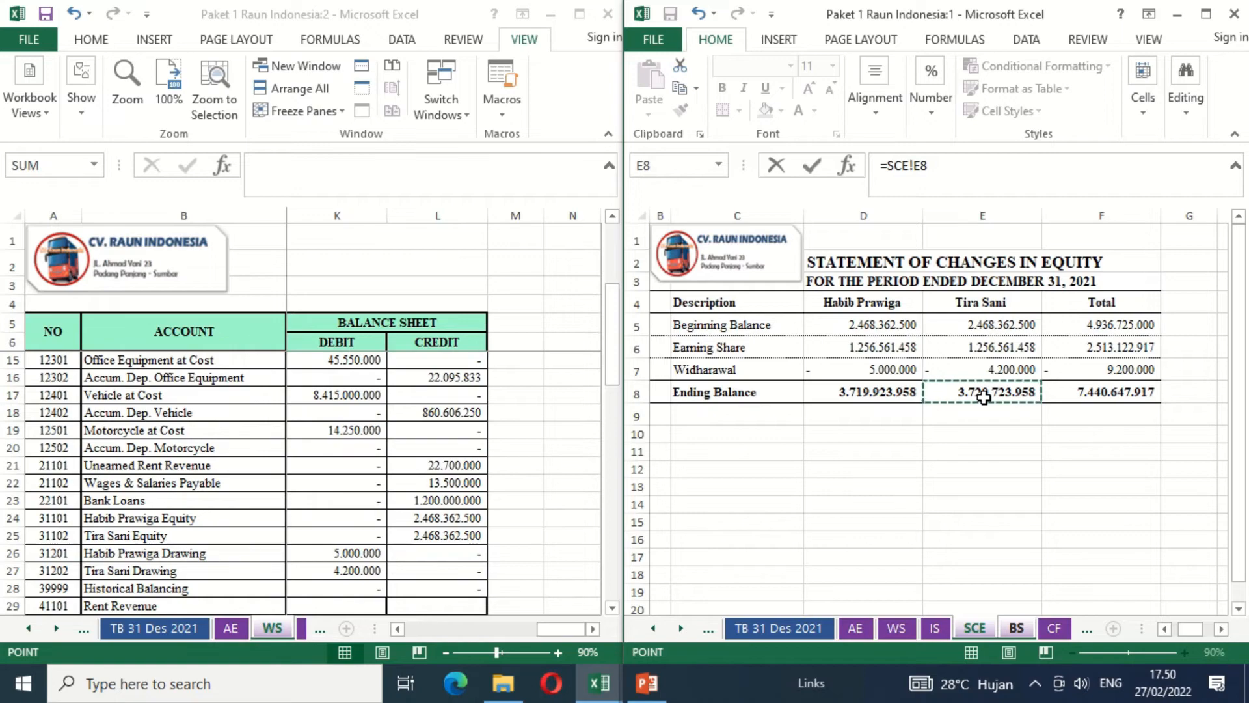
pyautogui.press('Return')
# - Calculate Total Equity in G17 by adding both owners' equity with =G15+G16
pyautogui.write('=')
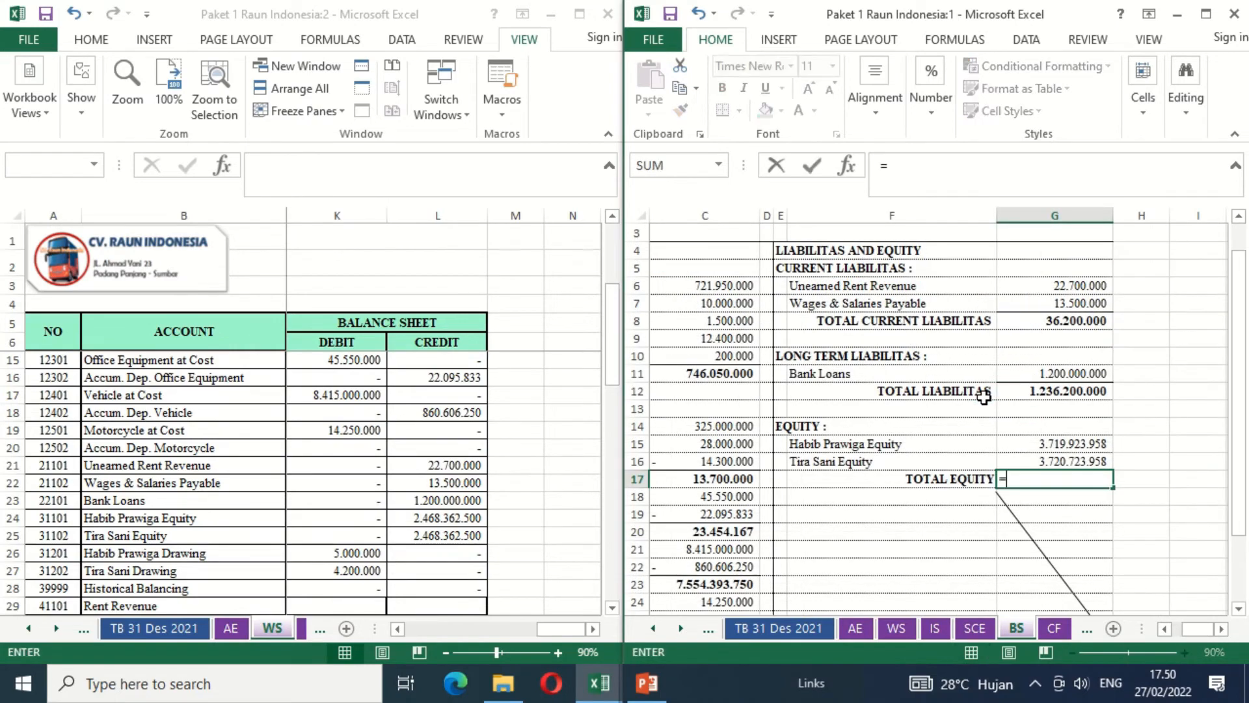
pyautogui.press('Up')
pyautogui.press('Up')
pyautogui.write('+')
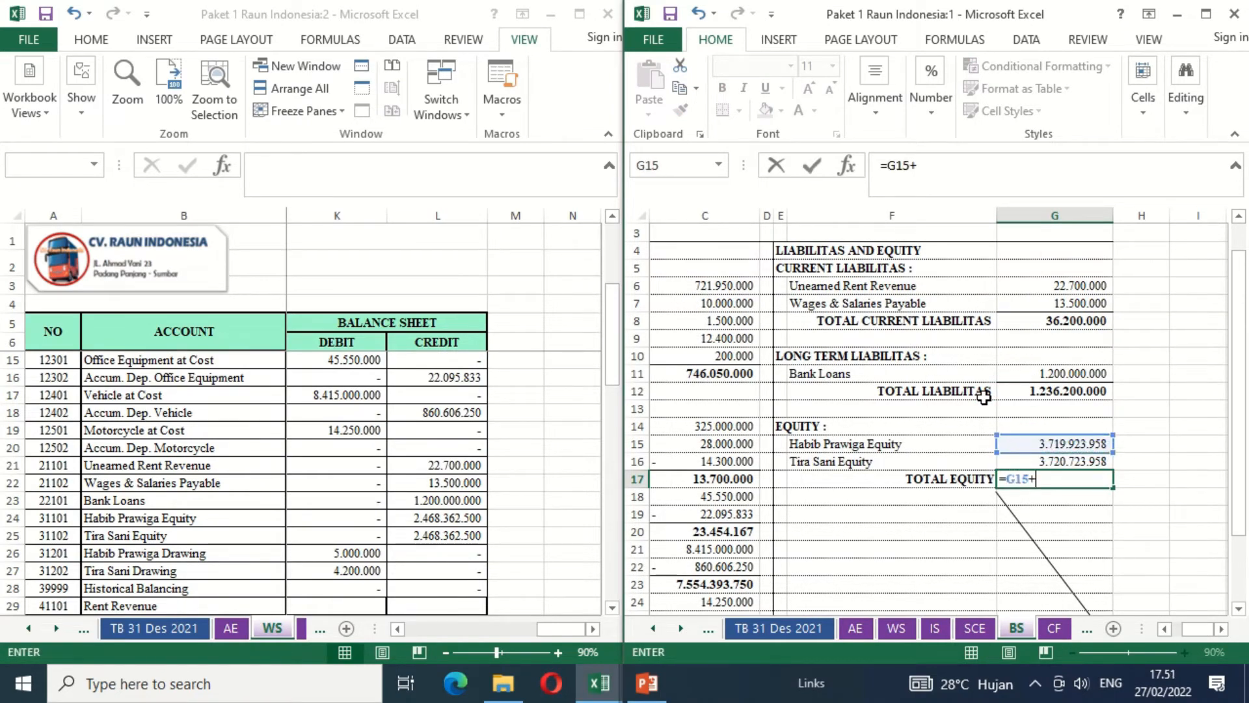
pyautogui.press('Up')
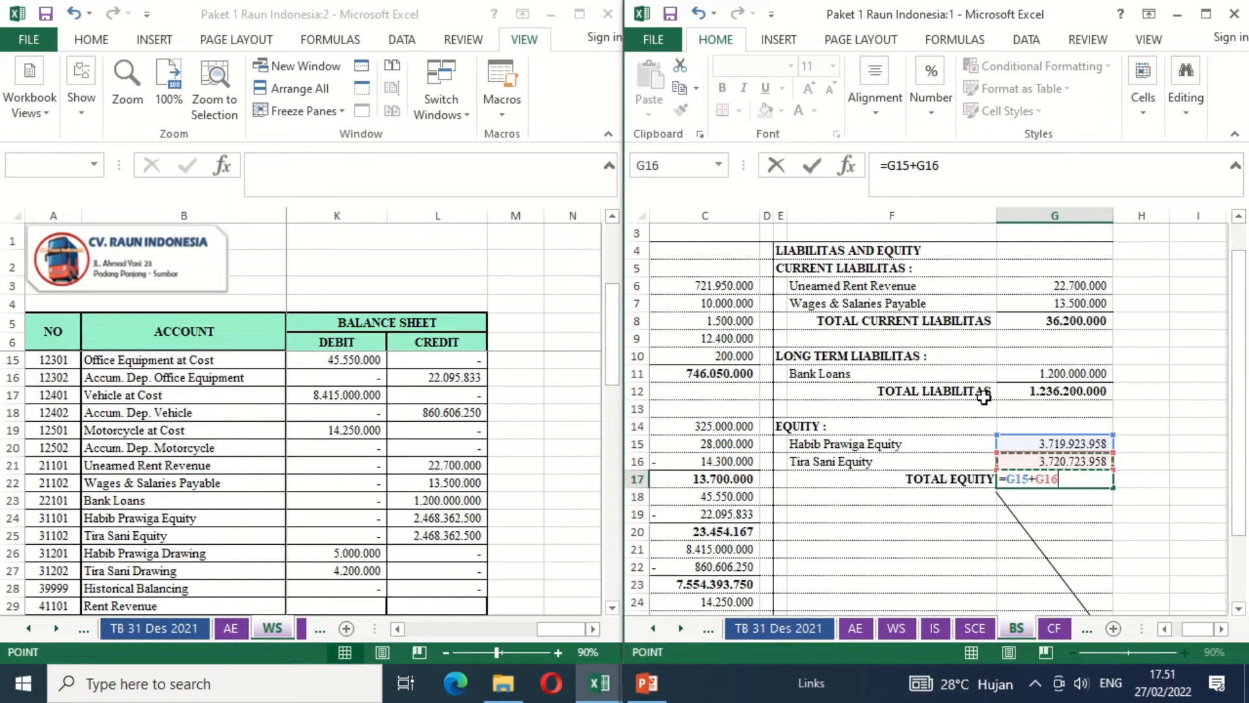
pyautogui.press('Return')
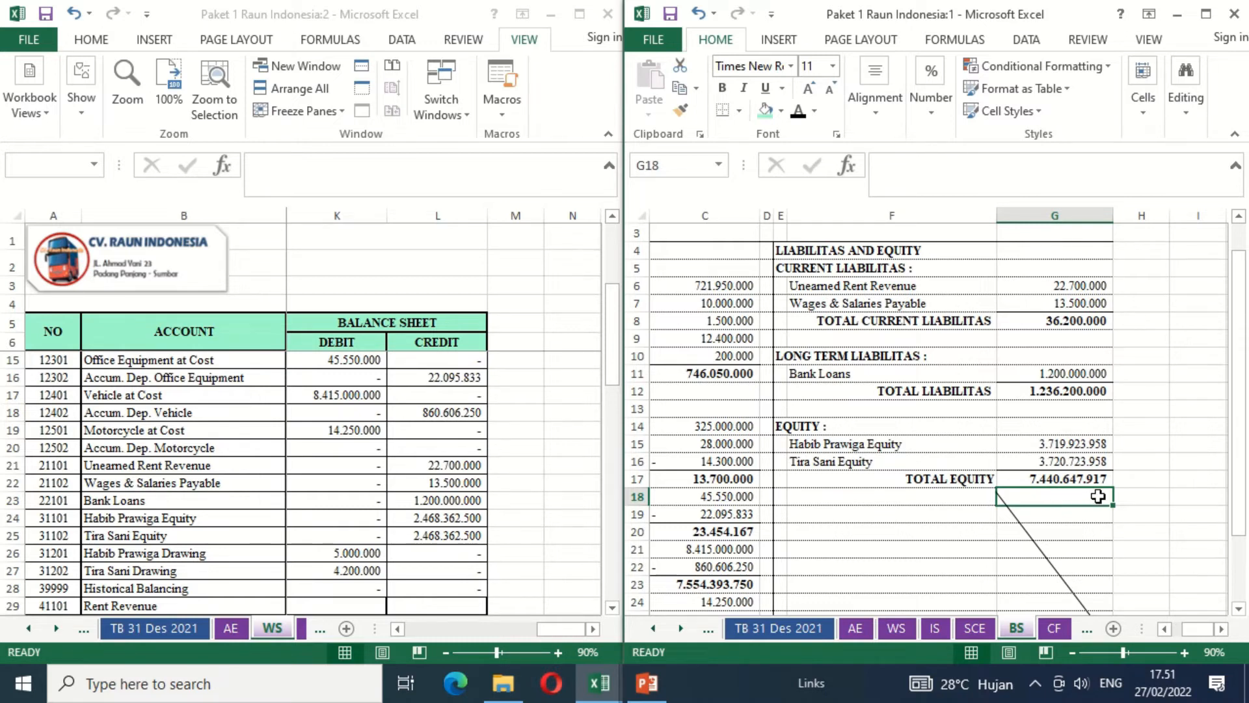
# - Calculate Total Liabilitas and Equity in G28 by adding total liabilities and total equity with =G12+G17
pyautogui.click(1078, 526)
pyautogui.press('Down')
pyautogui.press('Down')
pyautogui.press('Down')
pyautogui.press('Down')
pyautogui.press('Down')
pyautogui.press('Down')
pyautogui.press('Down')
pyautogui.press('Down')
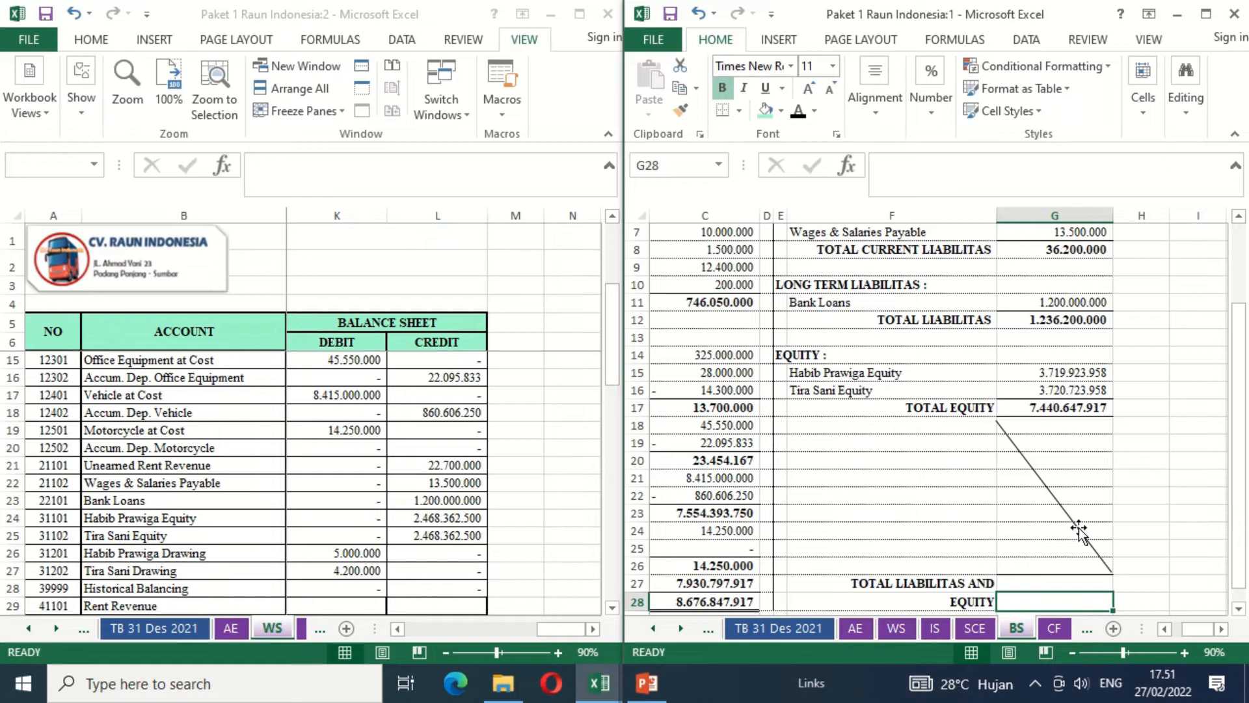
pyautogui.write('=')
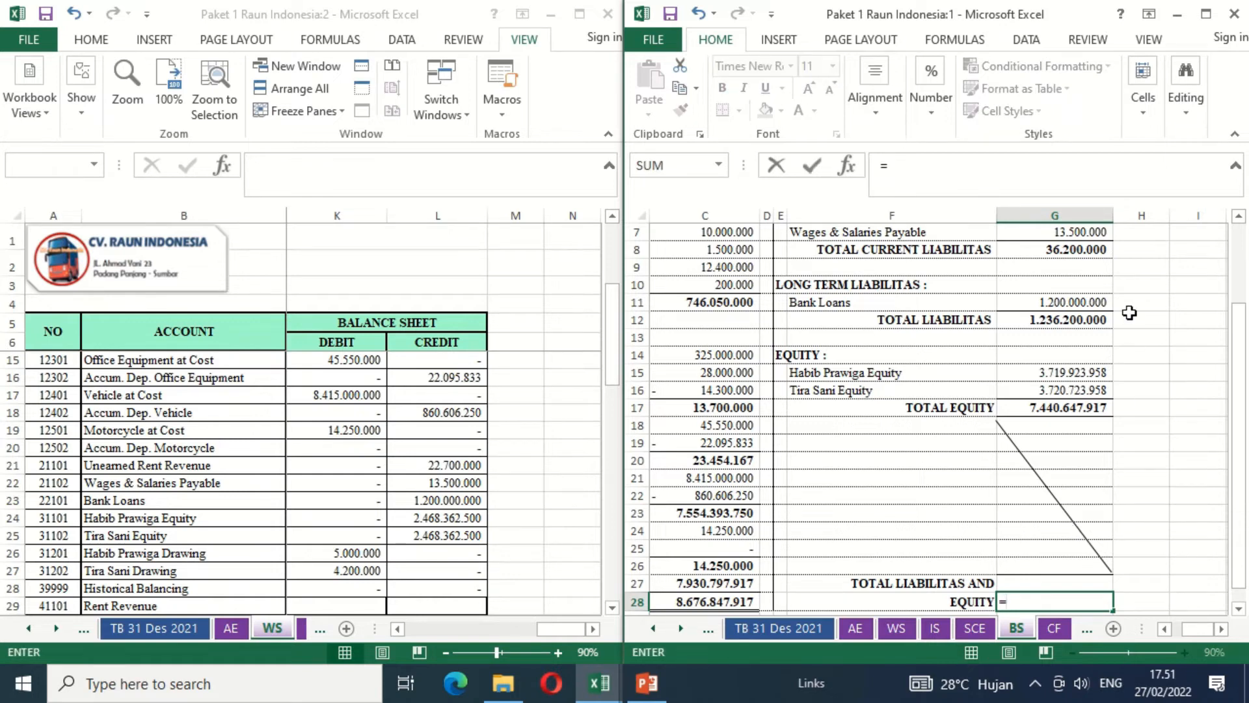
pyautogui.click(1038, 320)
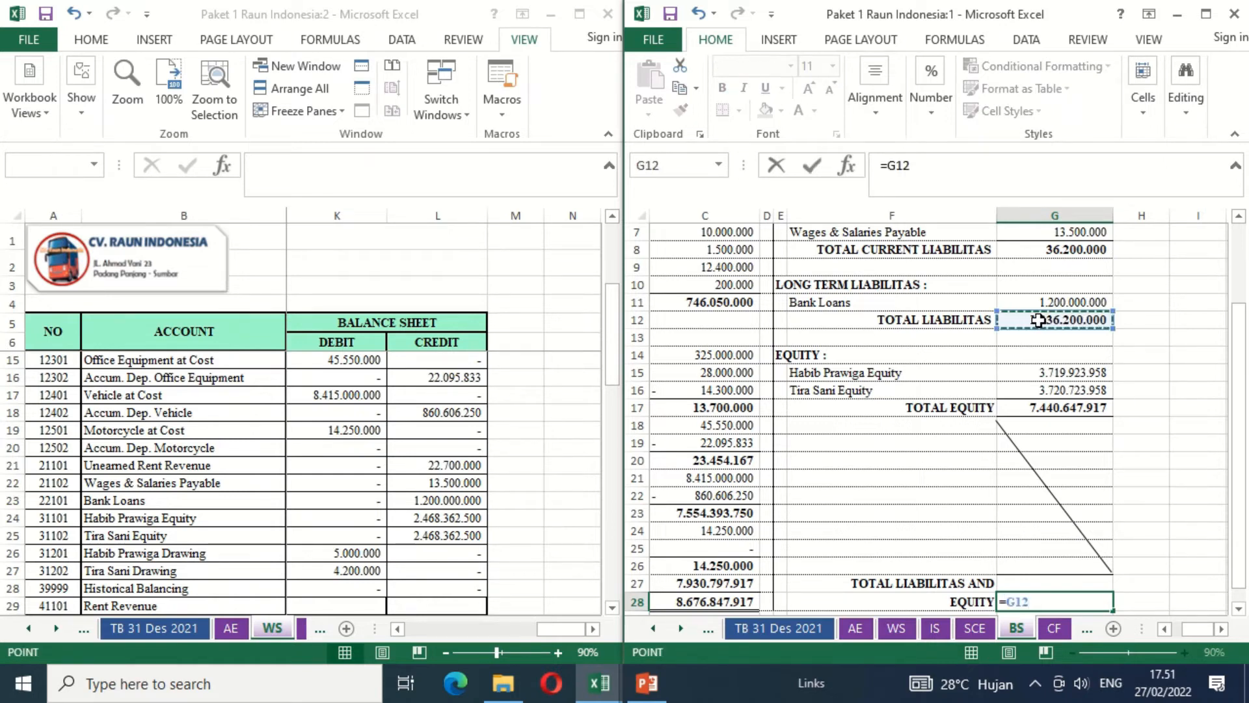
pyautogui.write('+')
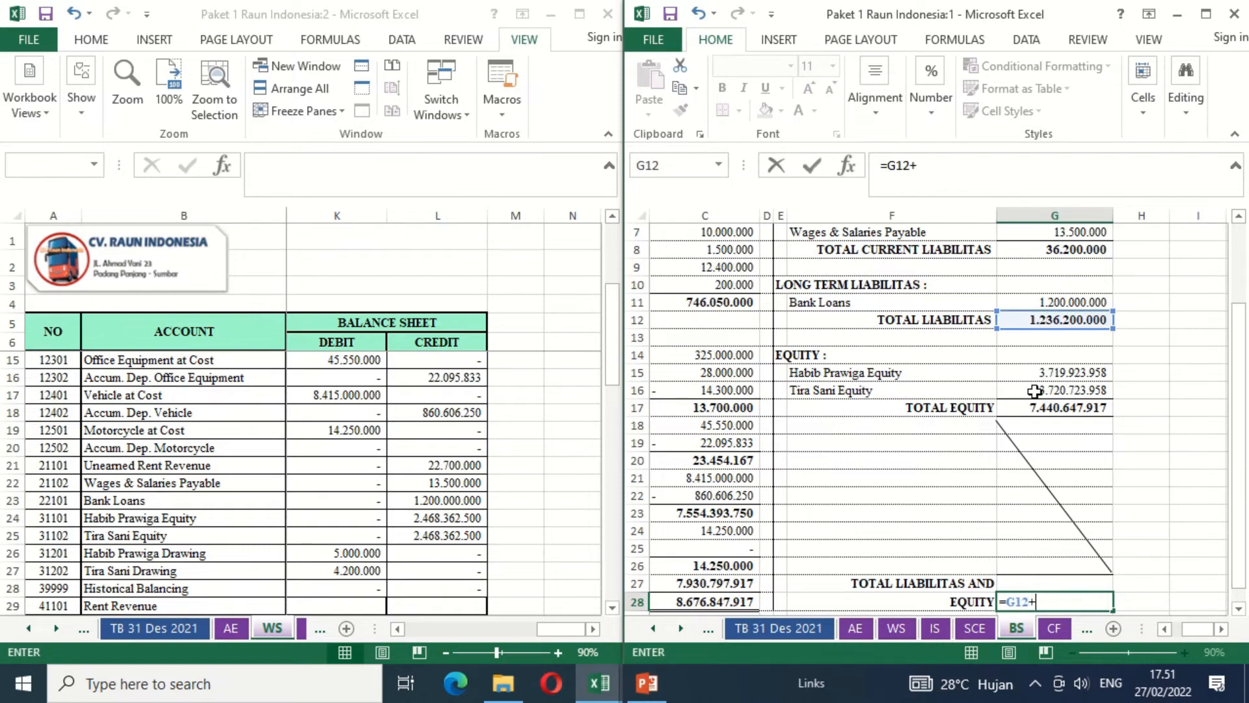
pyautogui.click(1025, 408)
pyautogui.press('Return')
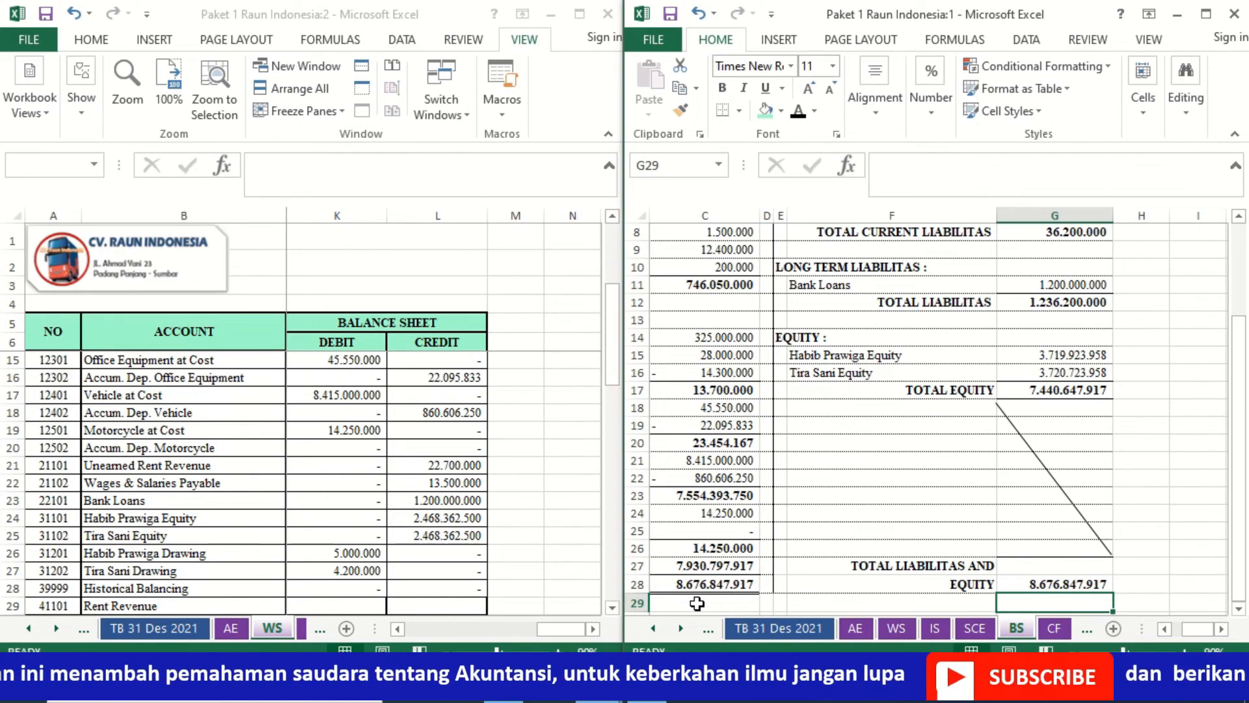
# - Bring the Total Assets row of the balance sheet into view and maximize its workbook window
pyautogui.click(904, 590)
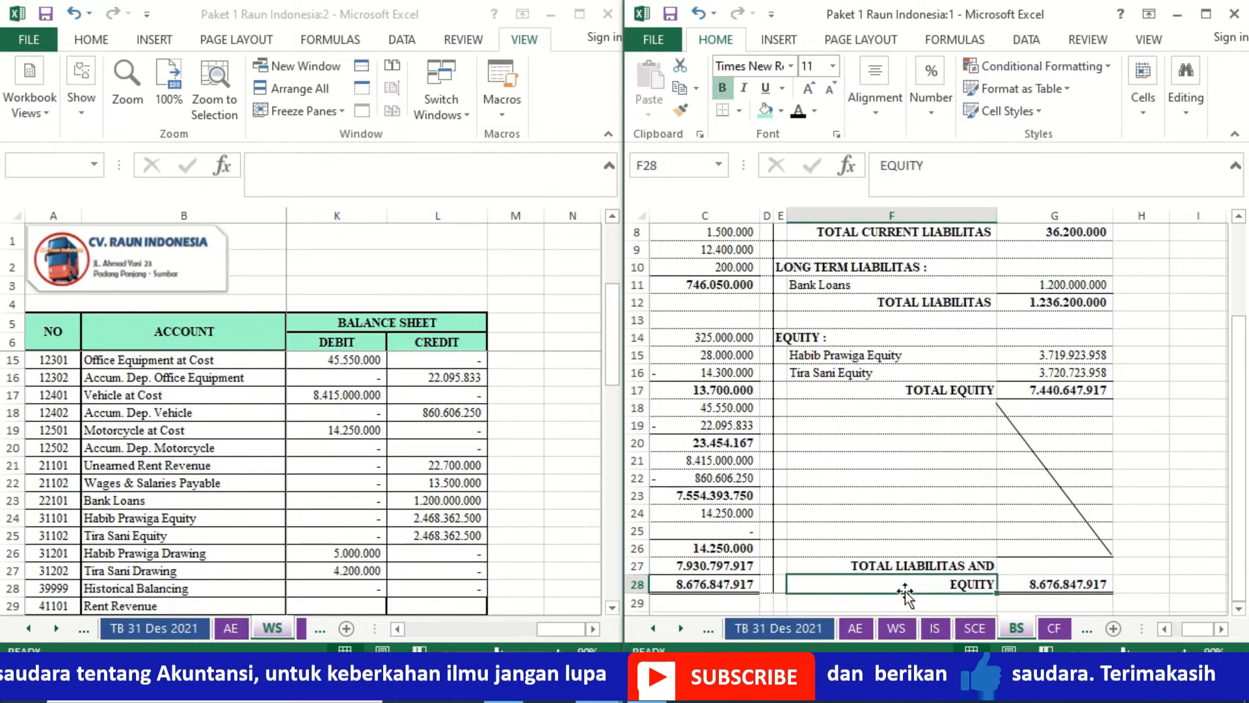
pyautogui.press('Left')
pyautogui.press('Left')
pyautogui.press('Left')
pyautogui.press('Left')
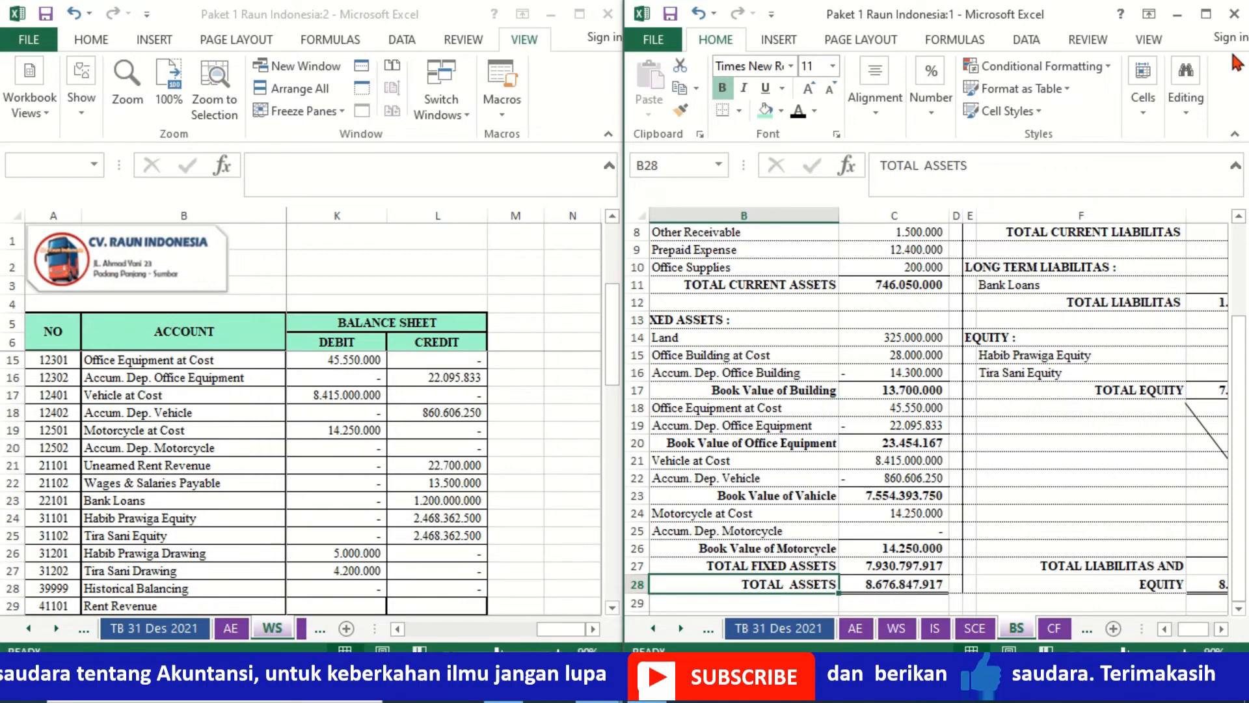
pyautogui.click(1208, 16)
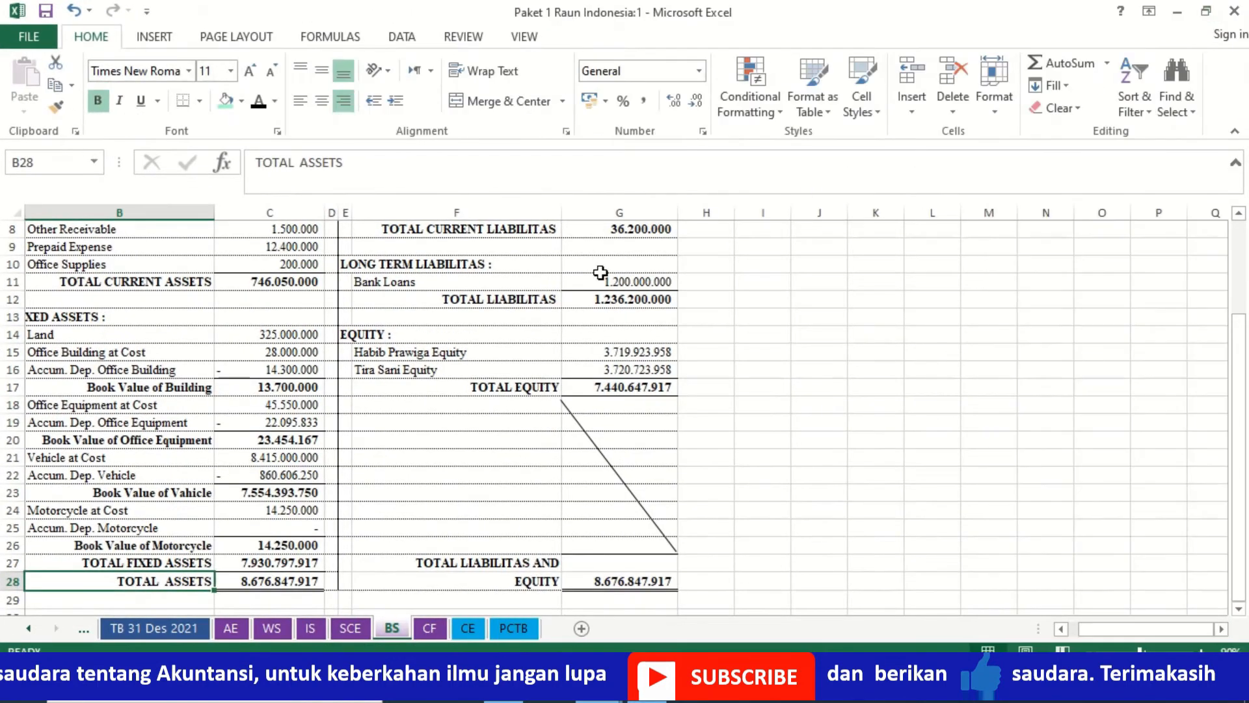
# - Review the completed balance sheet from its heading down through the assets, liabilities and equity sections
pyautogui.click(499, 305)
pyautogui.press('Up')
pyautogui.press('Up')
pyautogui.press('Up')
pyautogui.press('Up')
pyautogui.press('Up')
pyautogui.press('Up')
pyautogui.press('Up')
pyautogui.press('Up')
pyautogui.press('Up')
pyautogui.press('Up')
pyautogui.press('Up')
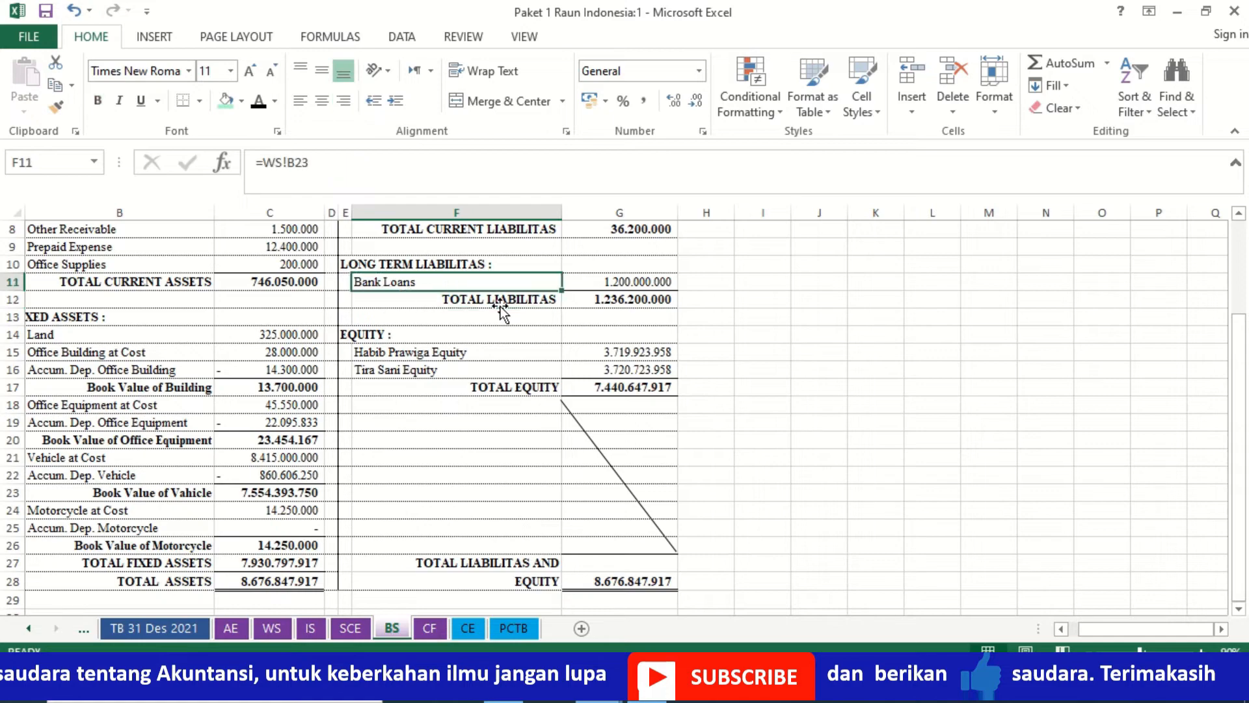
pyautogui.press('Down')
pyautogui.press('Down')
pyautogui.press('Down')
pyautogui.press('Down')
pyautogui.press('Down')
pyautogui.press('Down')
pyautogui.press('Down')
pyautogui.press('Down')
pyautogui.press('Down')
pyautogui.press('Down')
pyautogui.press('Down')
pyautogui.press('Down')
pyautogui.press('Down')
pyautogui.press('Down')
pyautogui.press('Down')
pyautogui.press('Down')
pyautogui.press('Down')
pyautogui.press('Down')
pyautogui.press('Down')
pyautogui.press('Down')
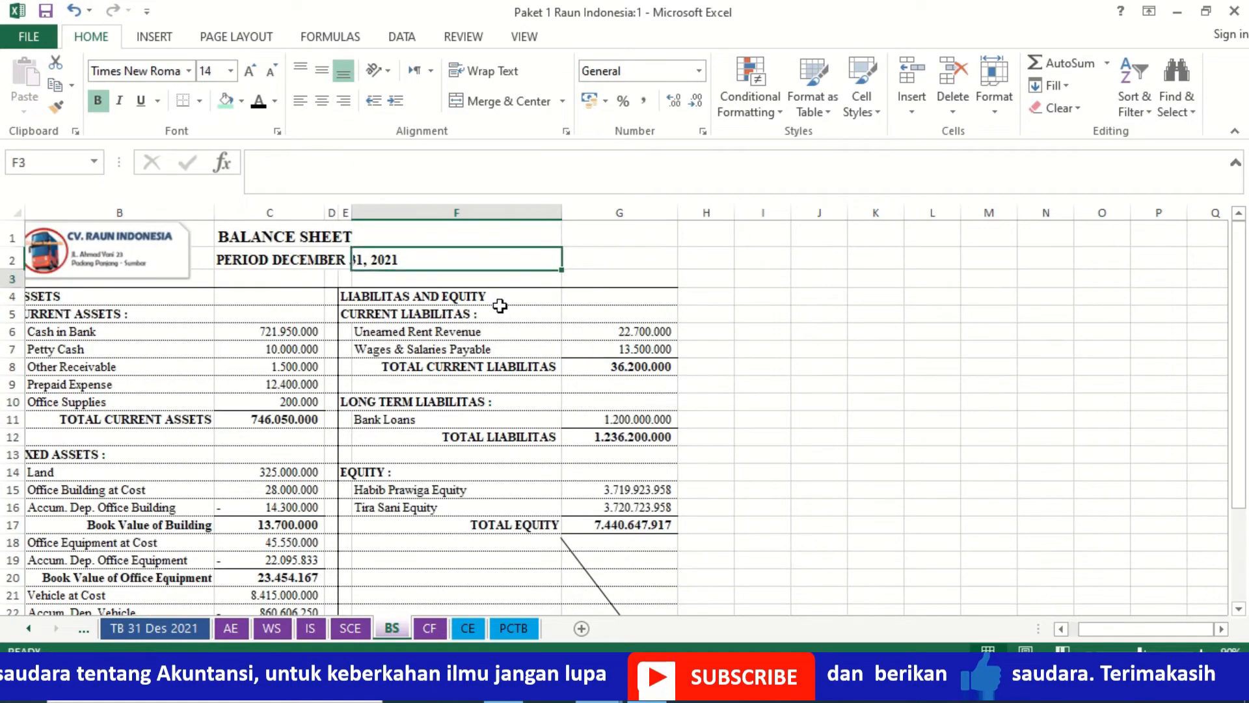
pyautogui.press('Down')
pyautogui.press('Down')
pyautogui.press('Down')
pyautogui.press('Down')
pyautogui.press('Down')
pyautogui.press('Down')
pyautogui.press('Down')
pyautogui.press('Down')
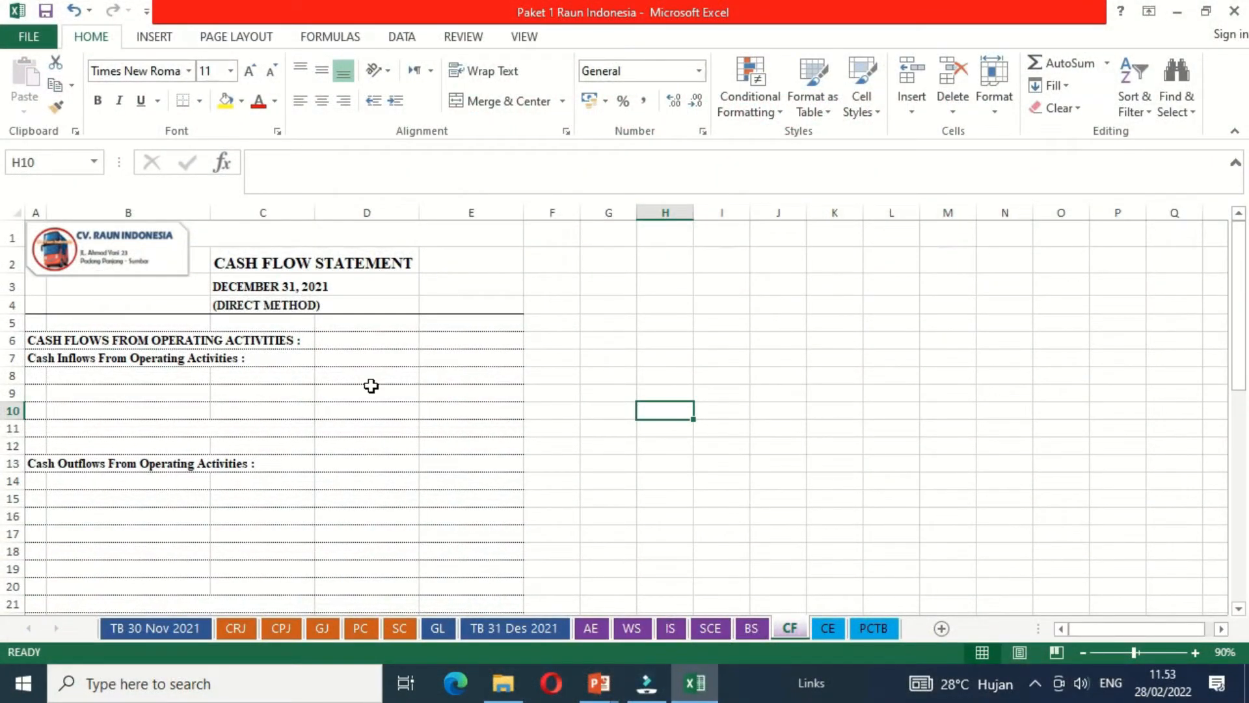
# - Examine the cash flow statement template's operating, investing and financing sections, including the hidden row labels
pyautogui.click(62, 377)
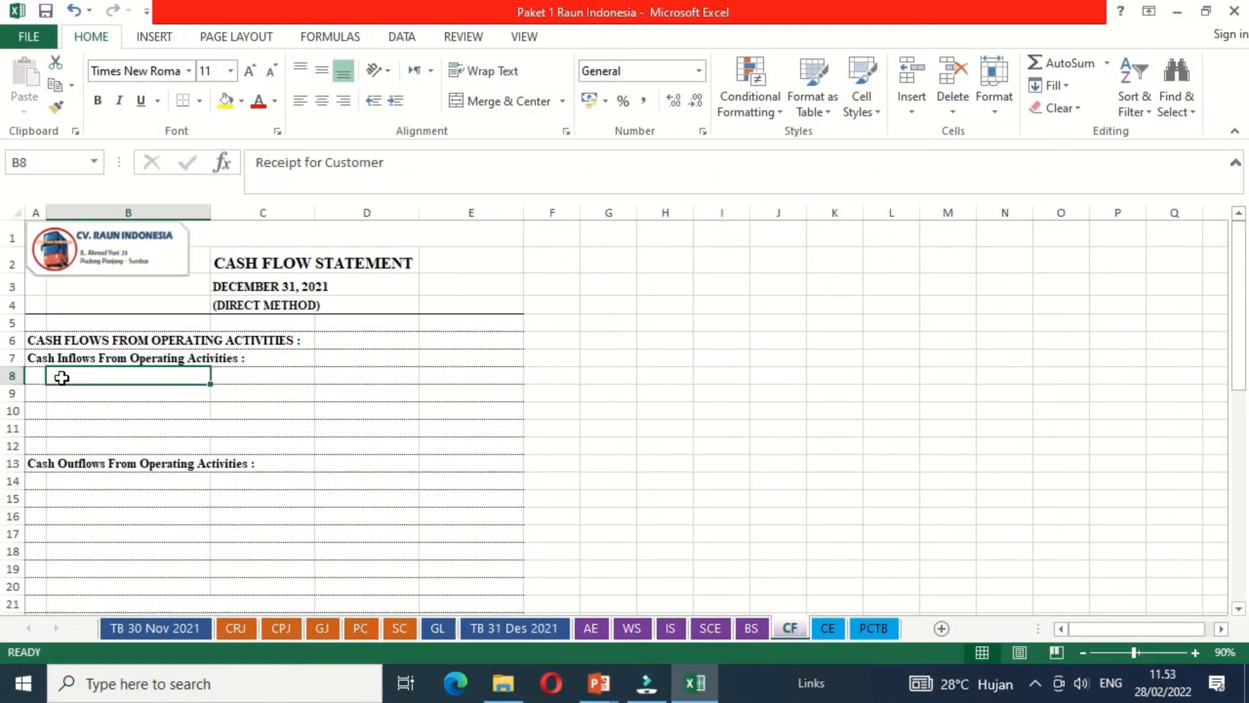
pyautogui.press('Left')
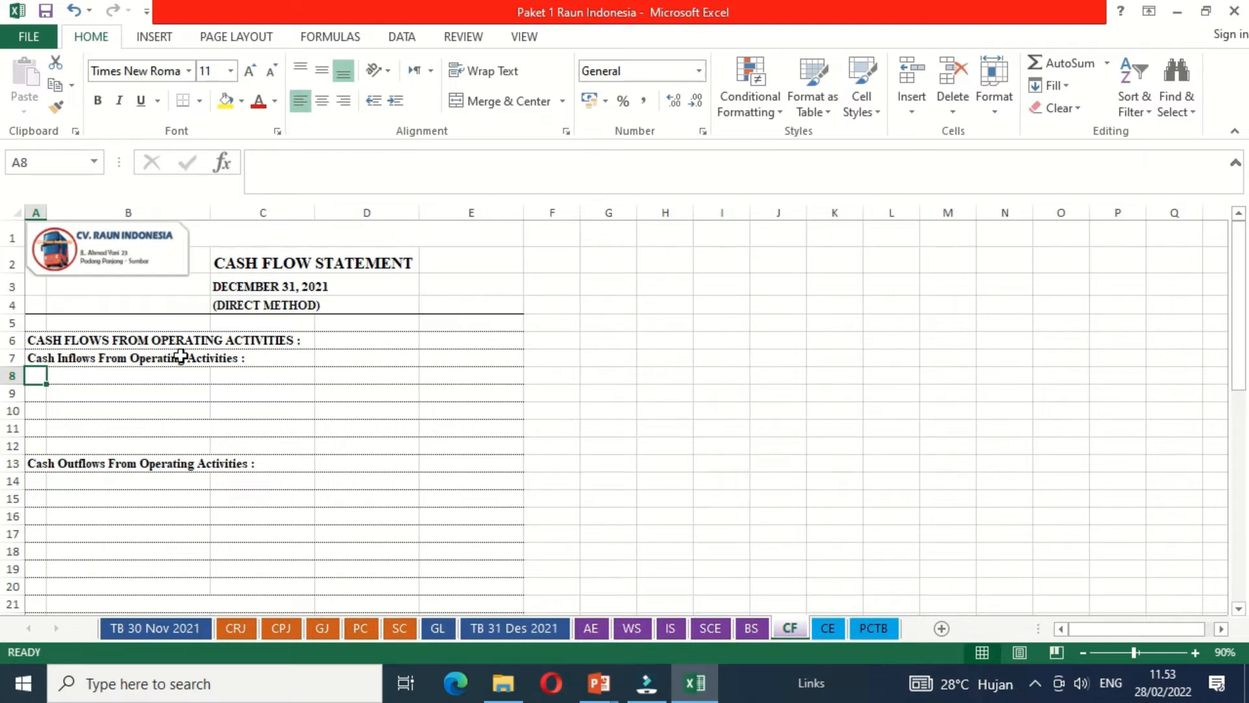
pyautogui.click(118, 527)
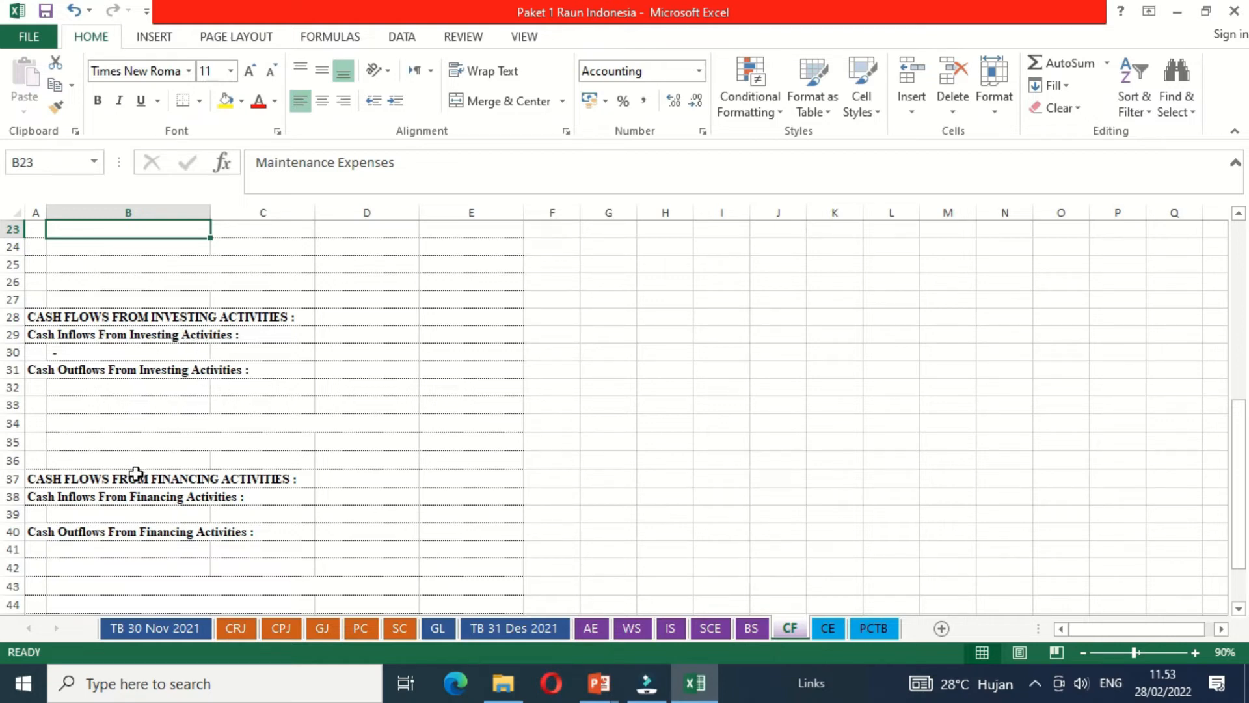
pyautogui.click(240, 391)
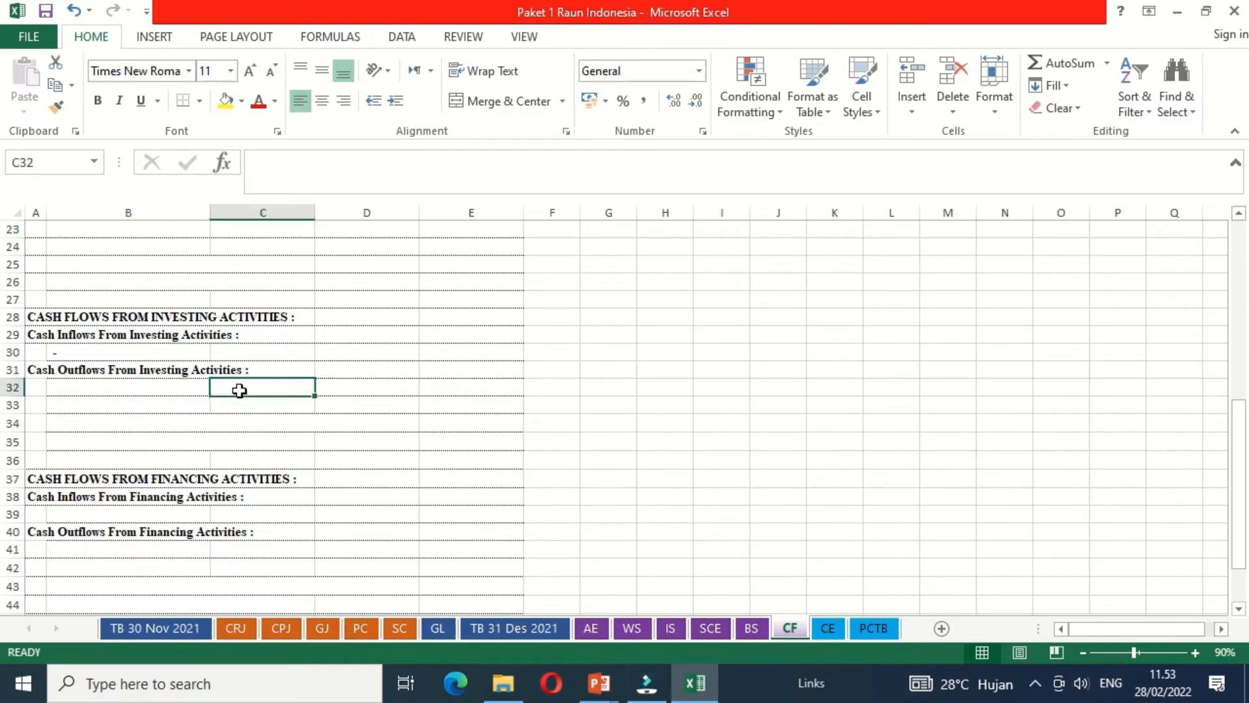
pyautogui.press('Up')
pyautogui.press('Up')
pyautogui.hotkey('ctrl', 'Home')
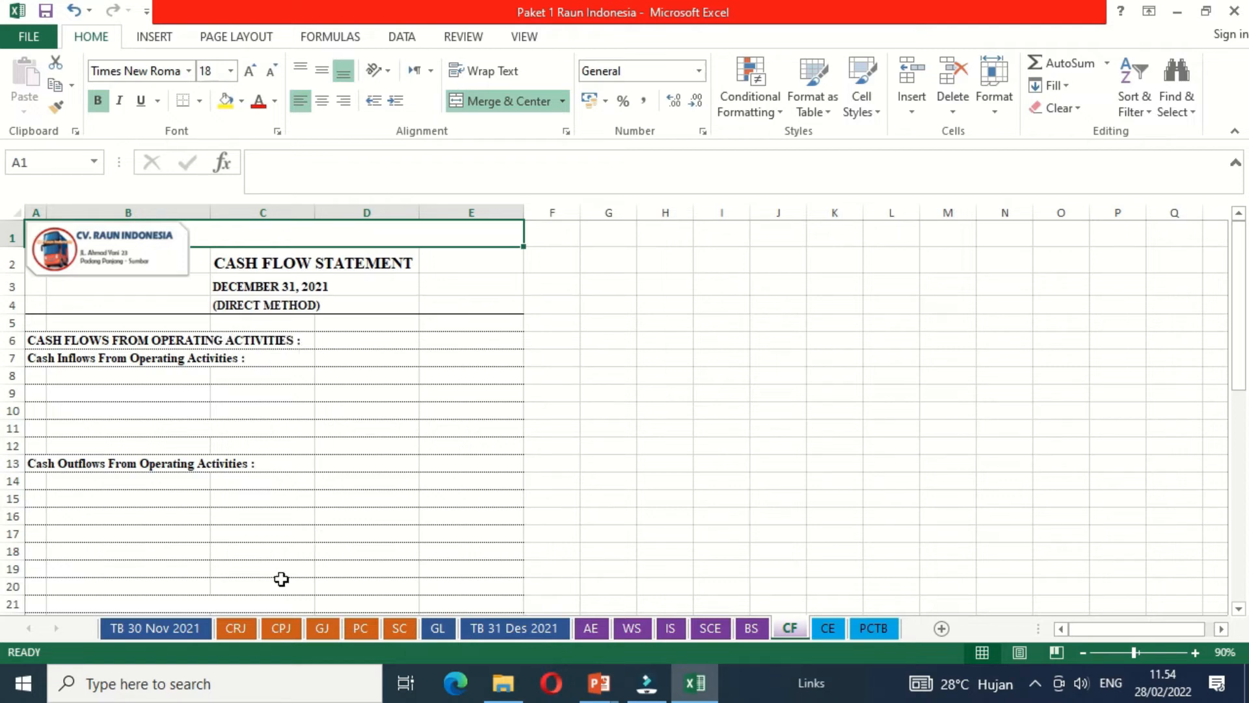
# - Look through the CRJ, CPJ, PC and AE sheets as the sources for the cash flow figures
pyautogui.click(236, 627)
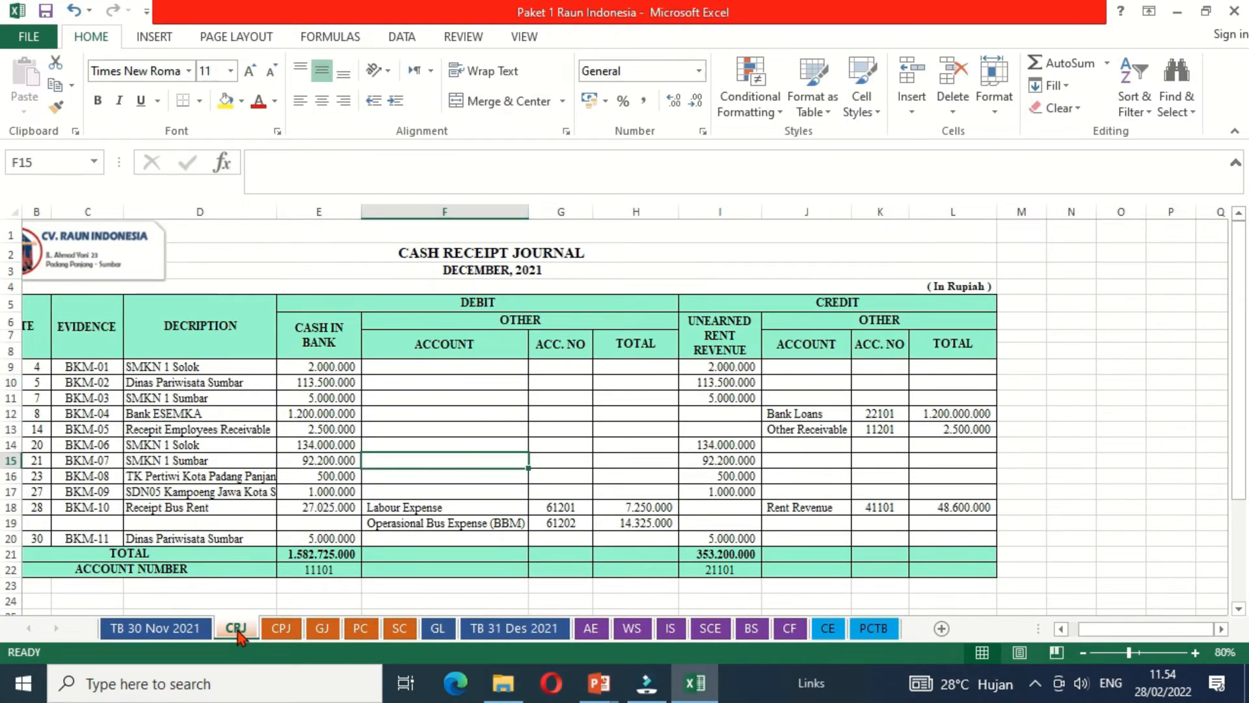
pyautogui.click(280, 629)
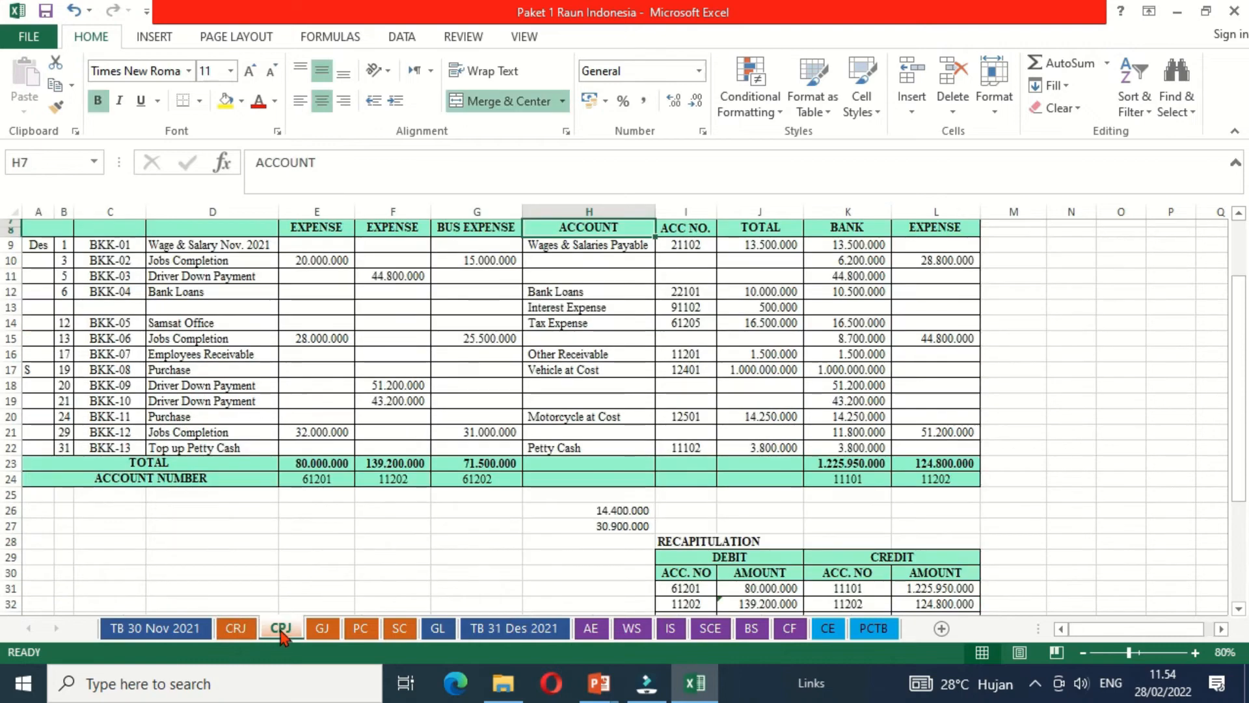
pyautogui.click(361, 629)
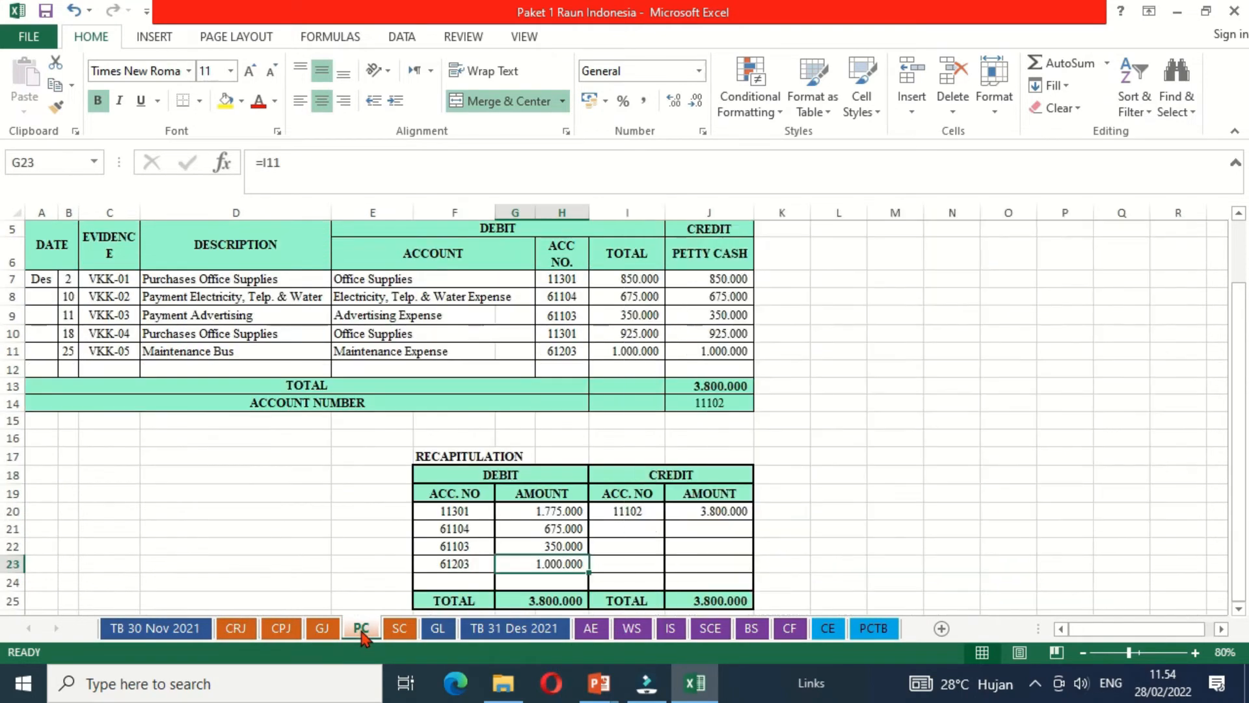
pyautogui.click(591, 629)
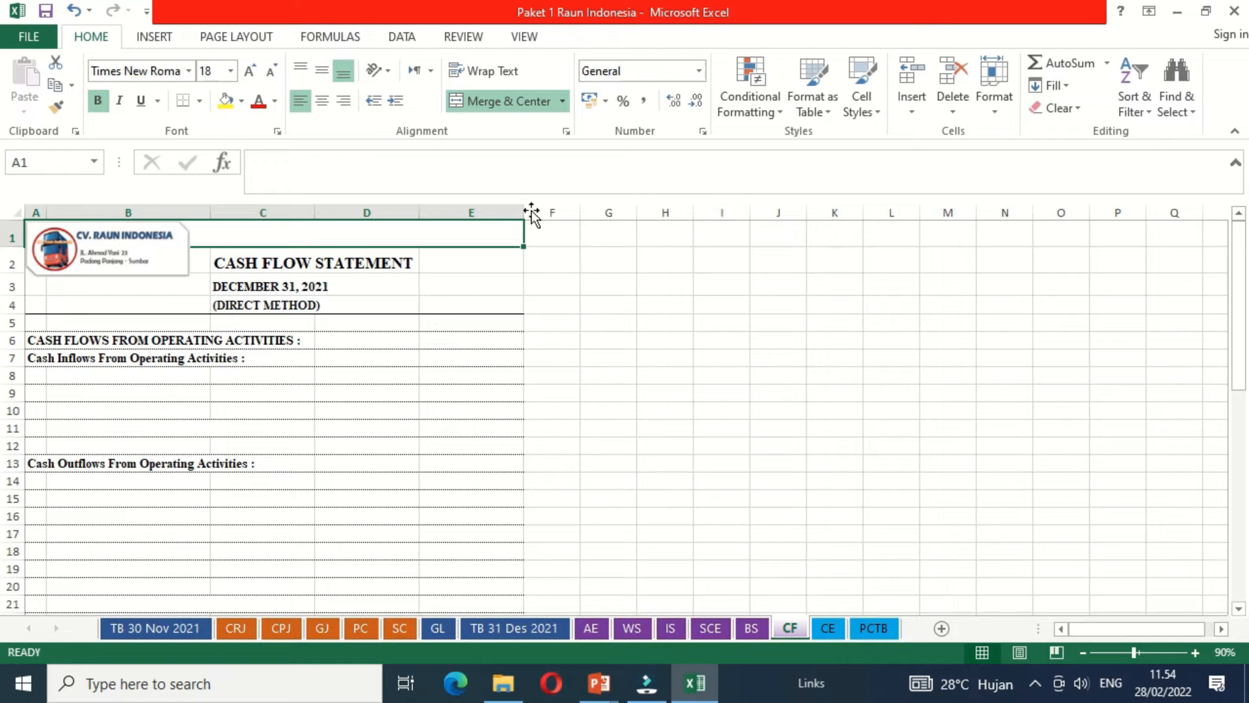
# - Open a second window of the workbook, tile both windows side by side, and widen the second window's sheet tab area
pyautogui.click(524, 37)
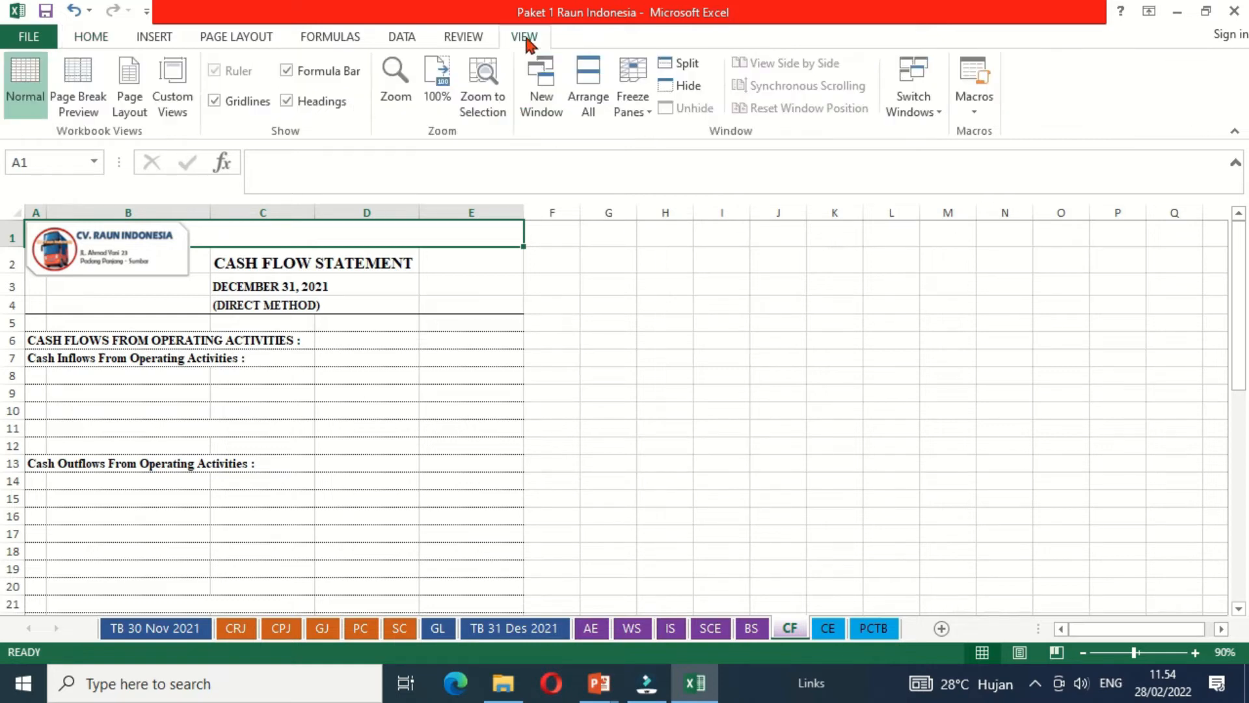
pyautogui.click(543, 81)
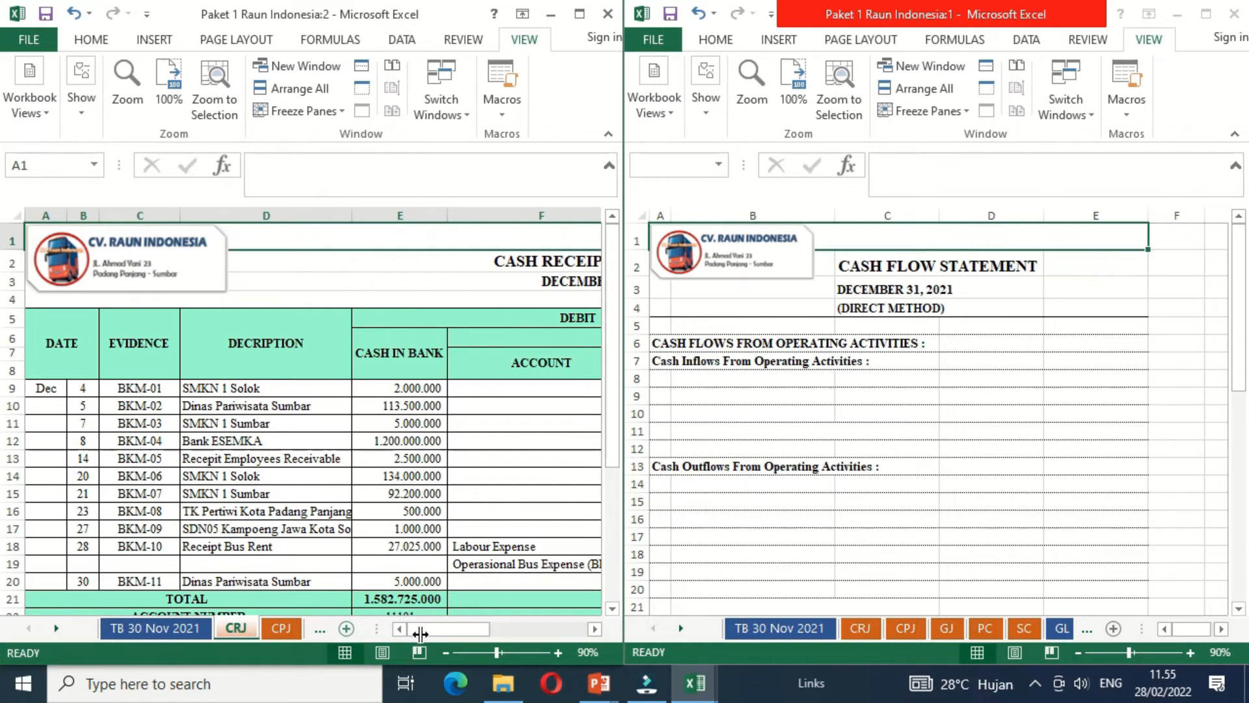
pyautogui.moveTo(420, 633); pyautogui.dragTo(596, 631)
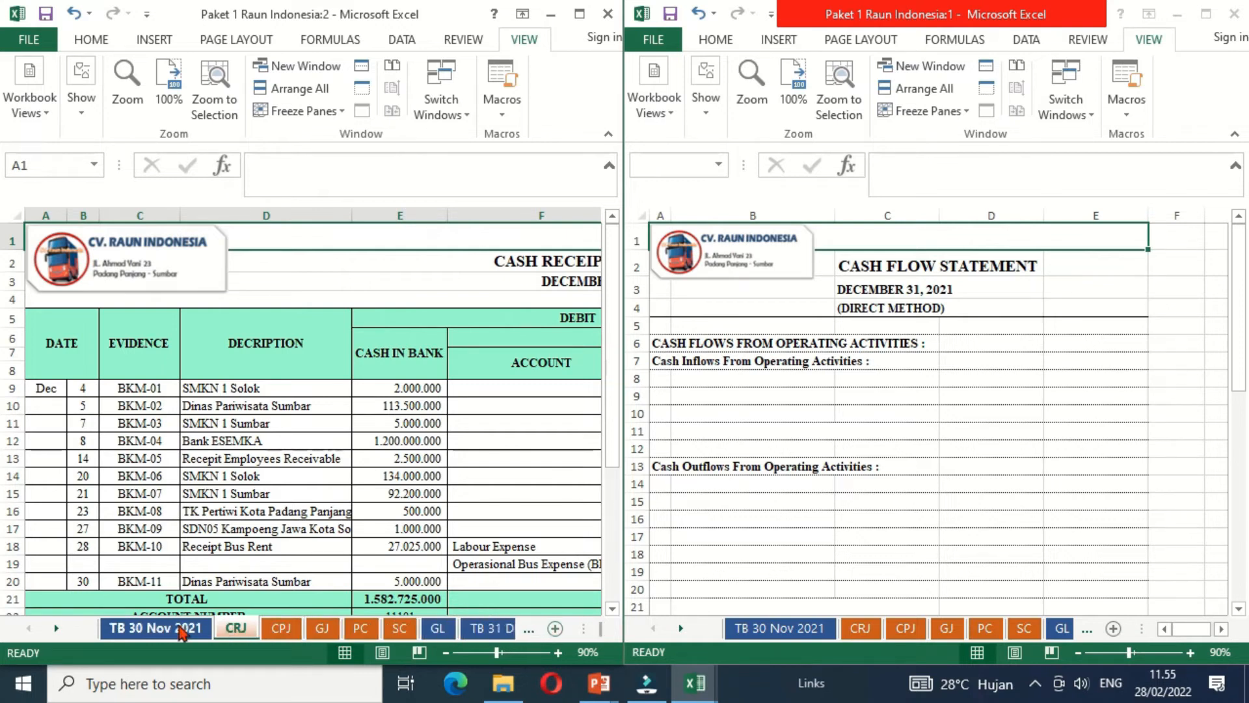
# - Move the AE sheet so it sits directly after the PC sheet
pyautogui.click(56, 628)
pyautogui.click(56, 628)
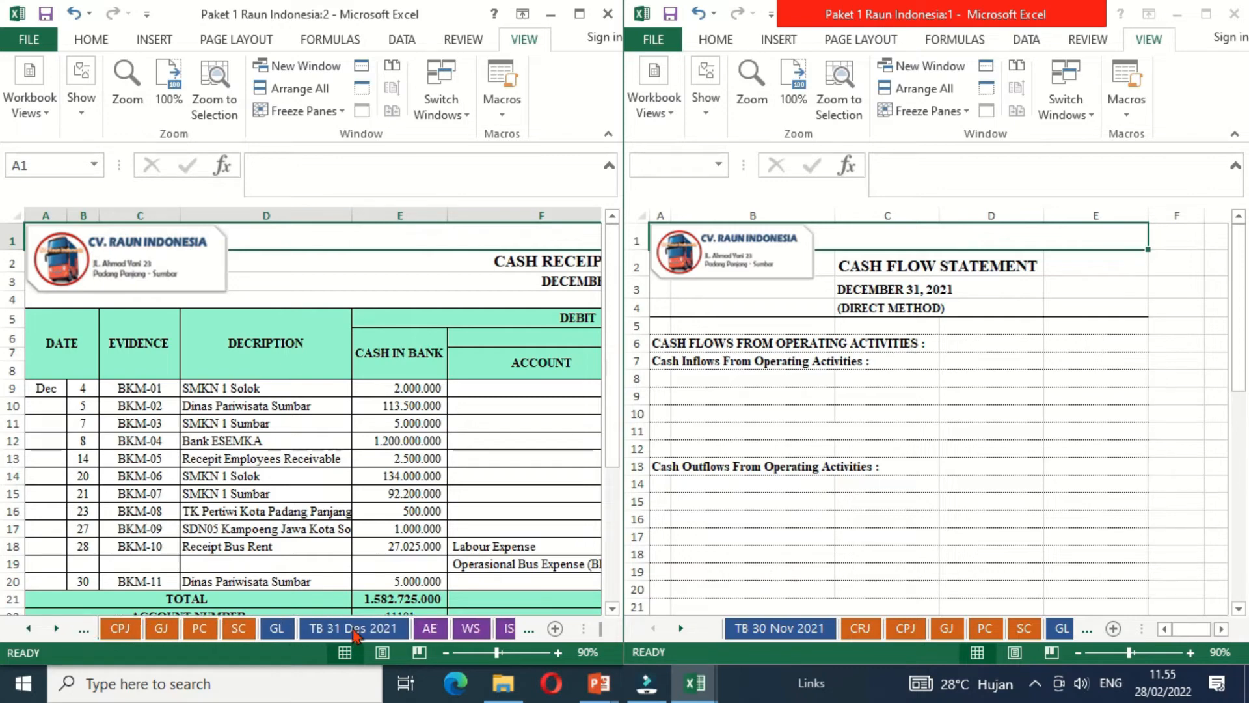
pyautogui.click(420, 629)
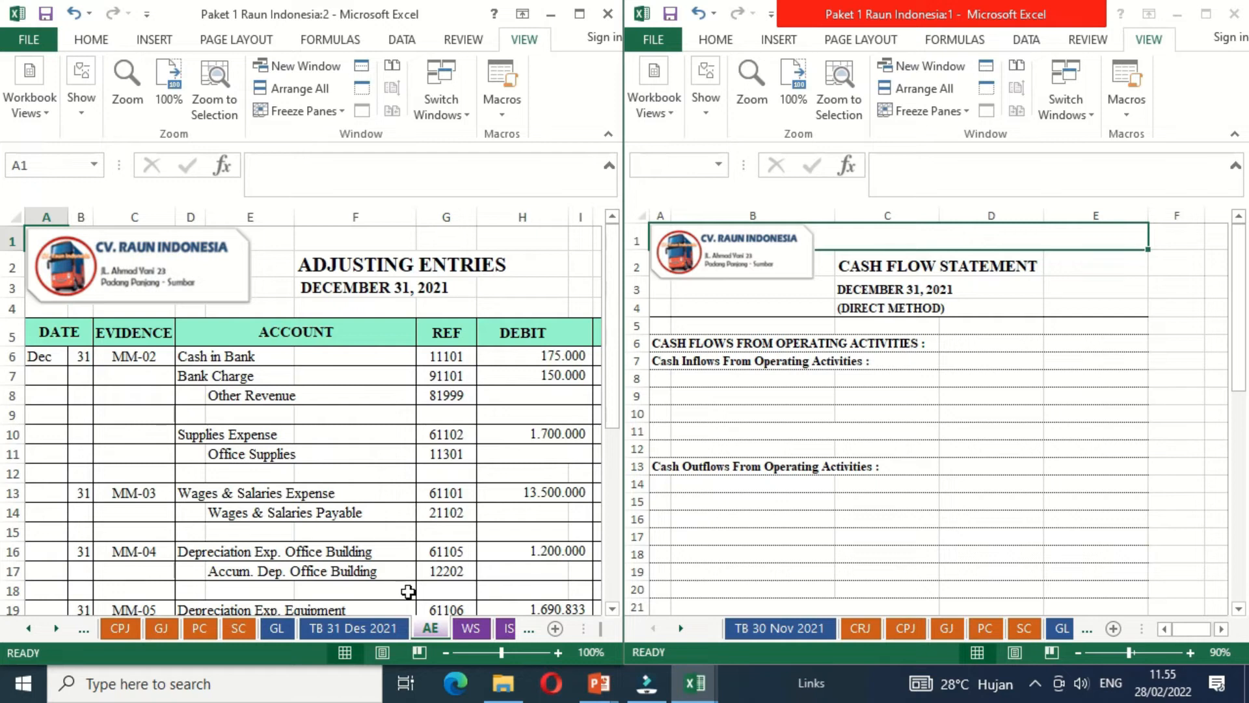
pyautogui.moveTo(426, 635); pyautogui.dragTo(241, 641)
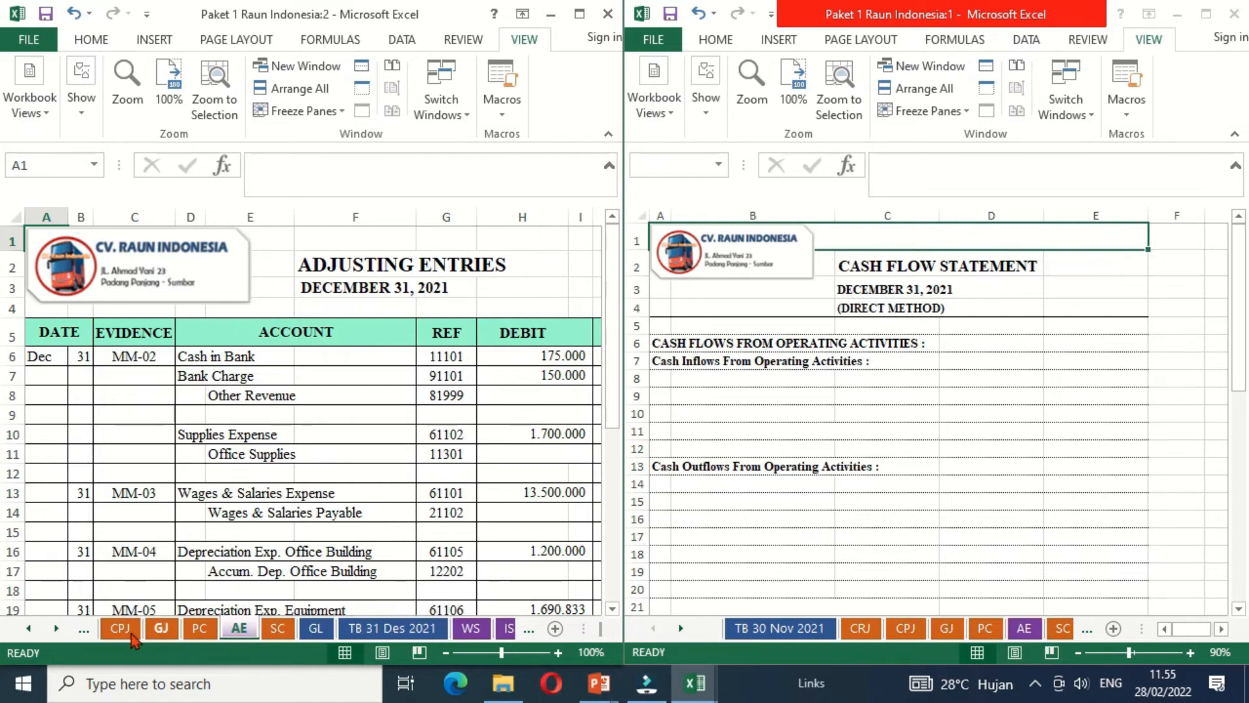
# - Show the CRJ sheet at 80% zoom beside the cash flow statement, with its credit columns in view
pyautogui.click(711, 377)
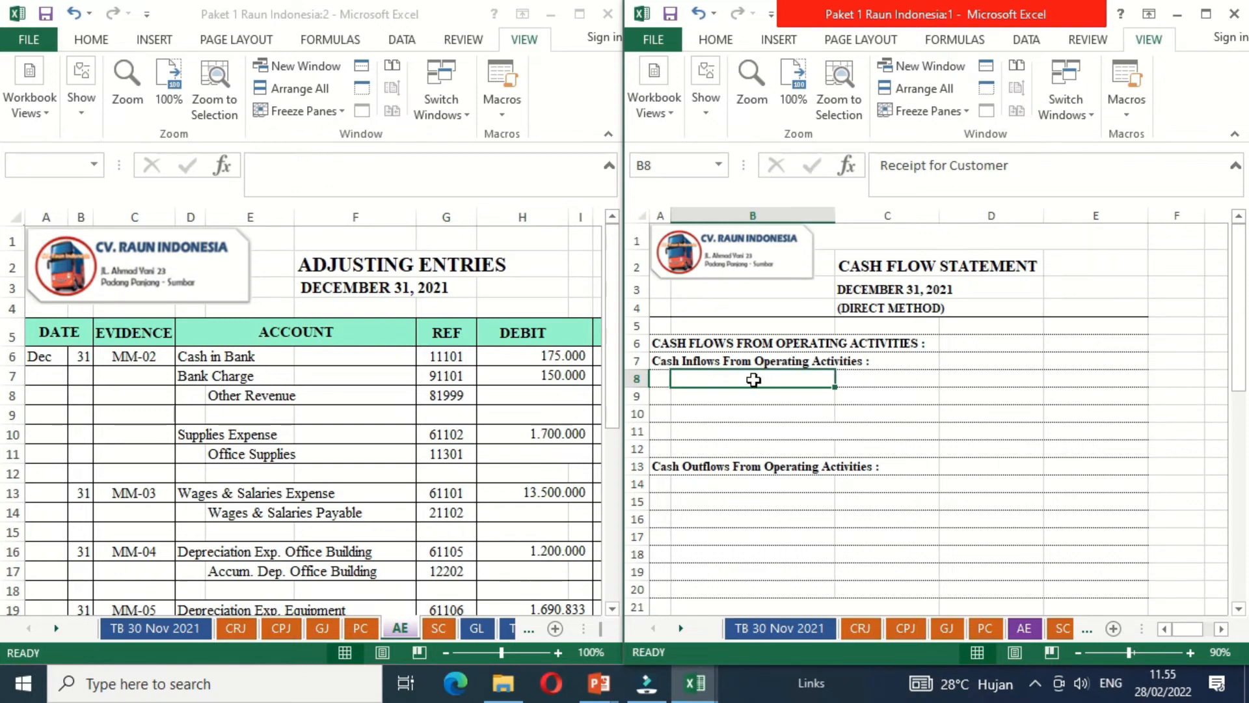
pyautogui.click(236, 634)
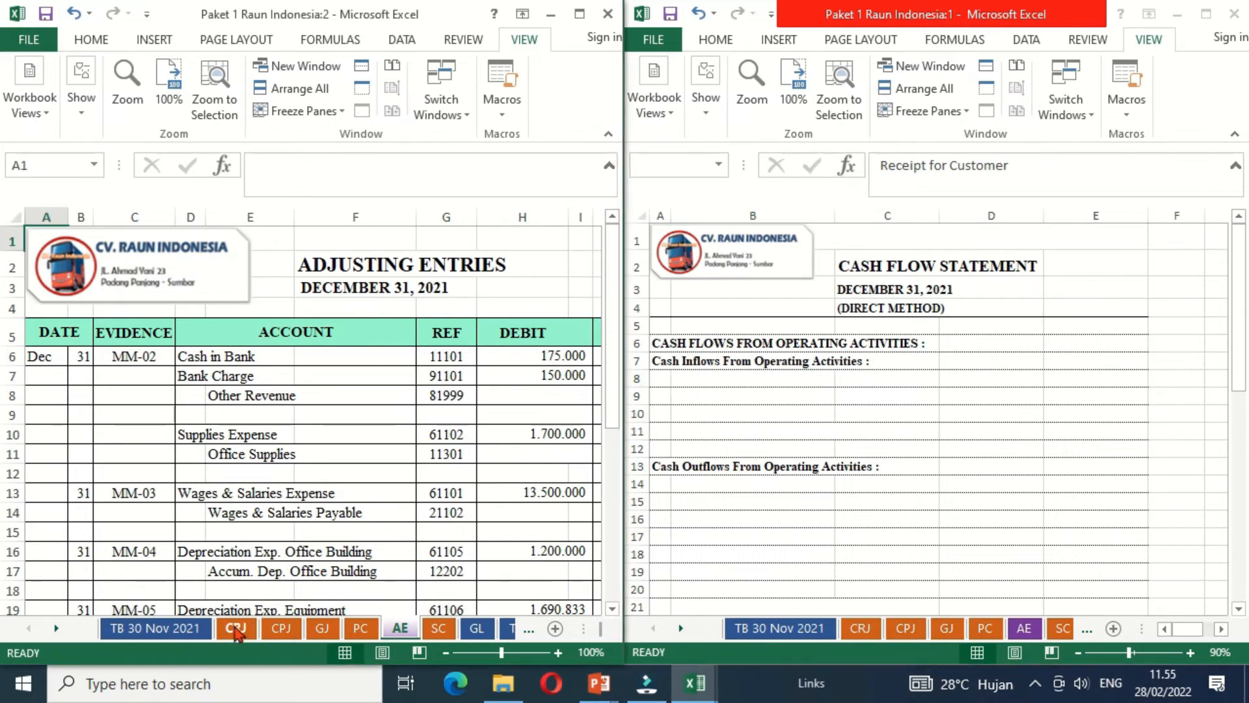
pyautogui.click(236, 631)
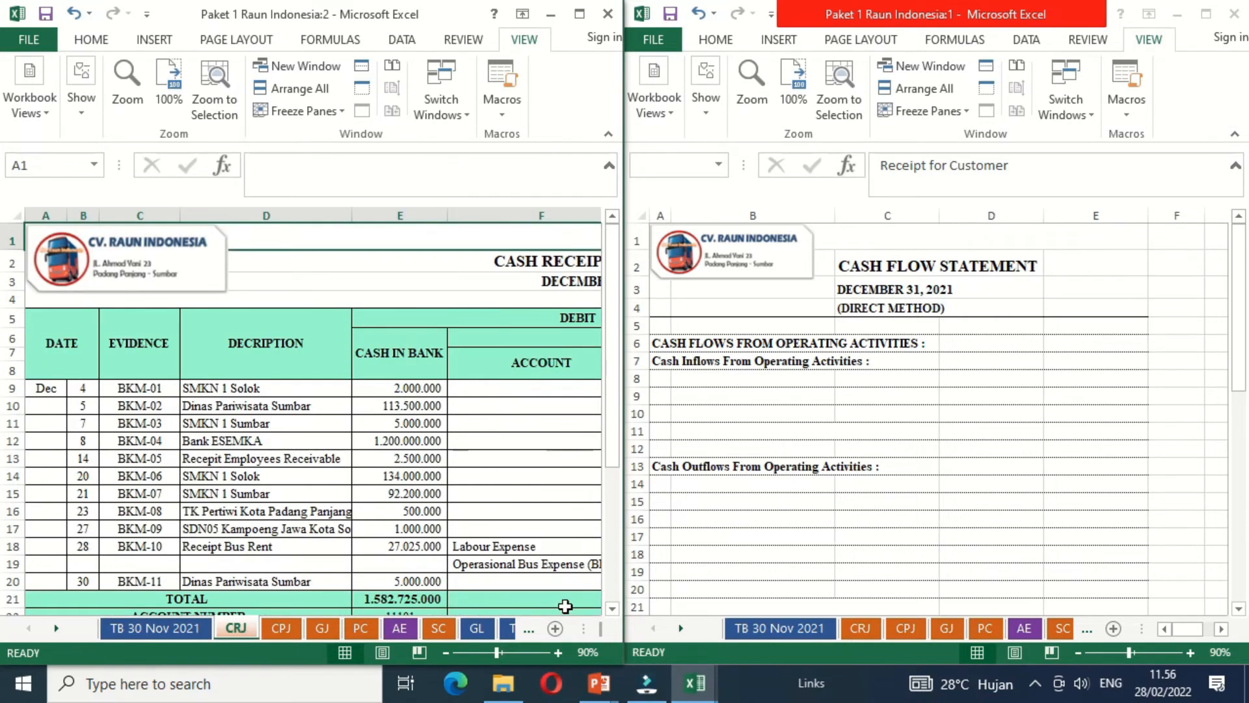
pyautogui.click(445, 652)
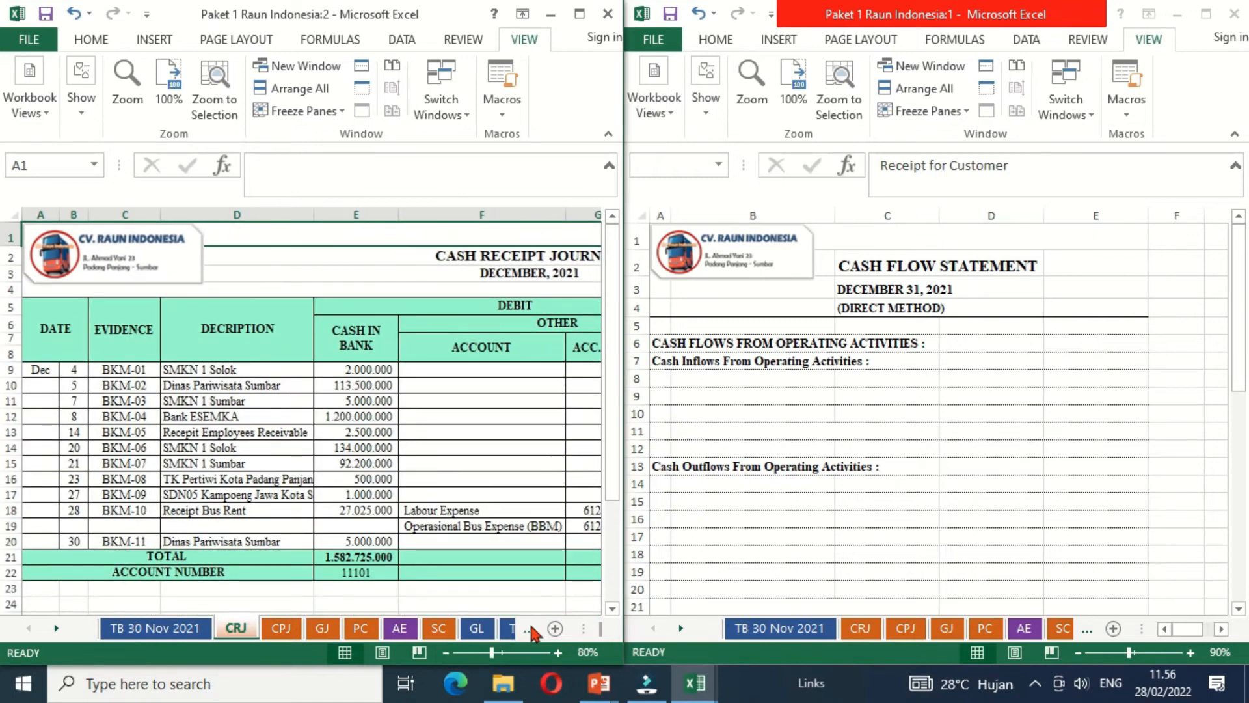
pyautogui.click(560, 605)
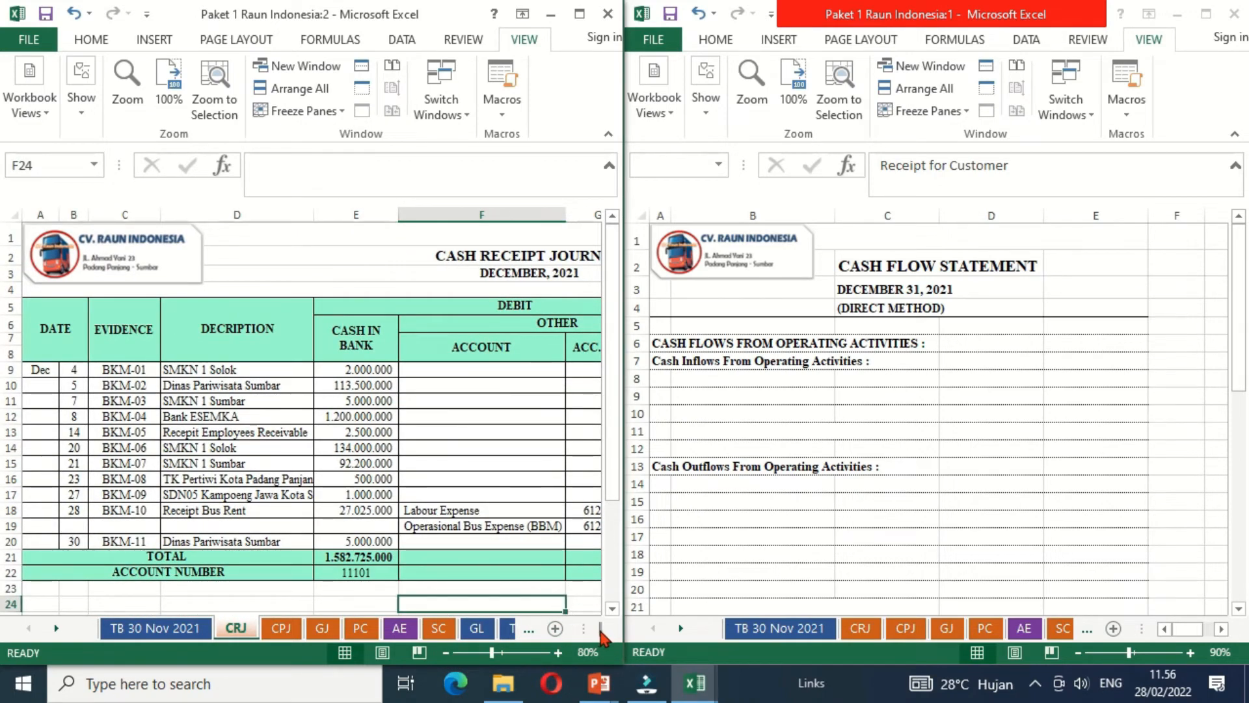
pyautogui.press('Right')
pyautogui.press('Right')
pyautogui.press('Right')
pyautogui.press('Right')
pyautogui.press('Right')
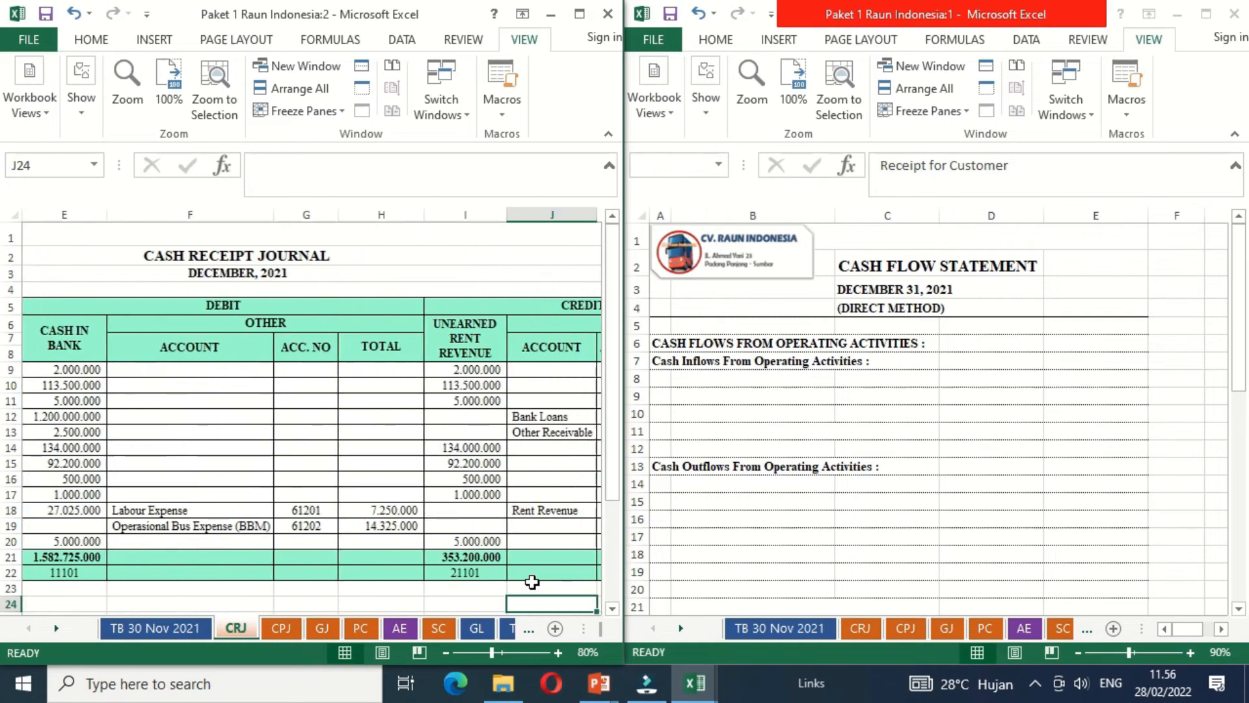
pyautogui.press('Right')
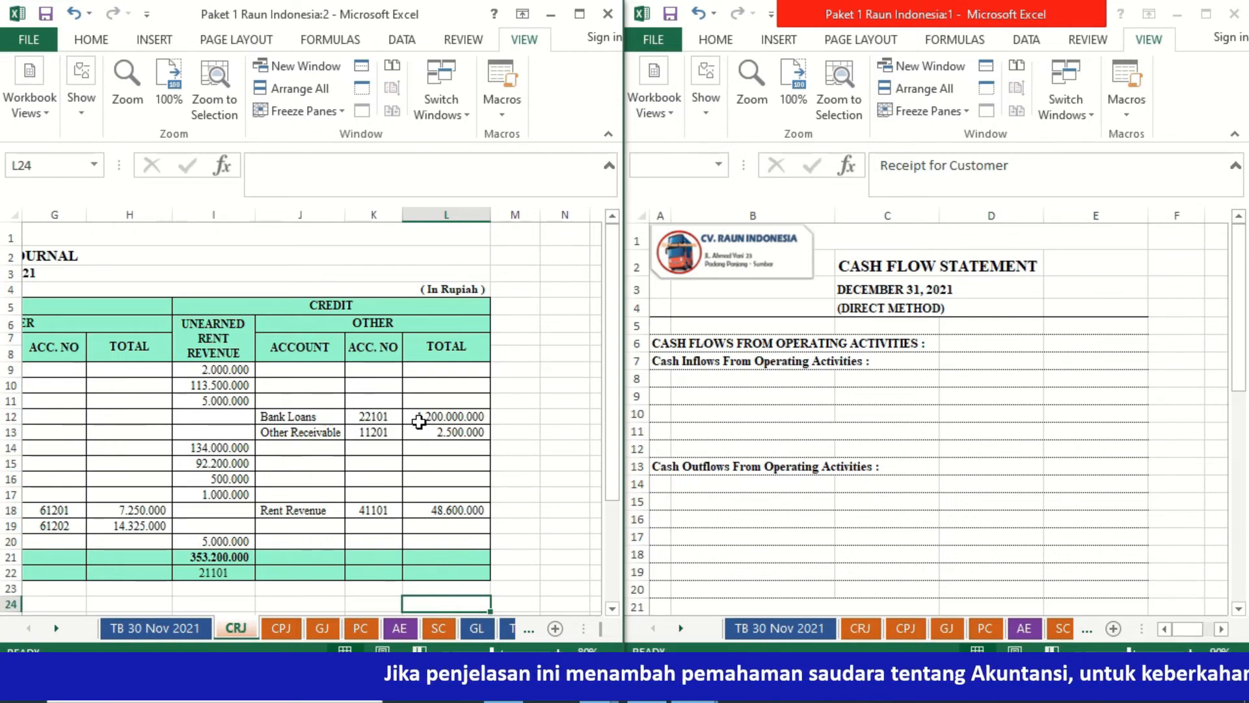
# - Make the Receipt for Customer label in B8 of the cash flow statement readable with a black font colour
pyautogui.click(713, 377)
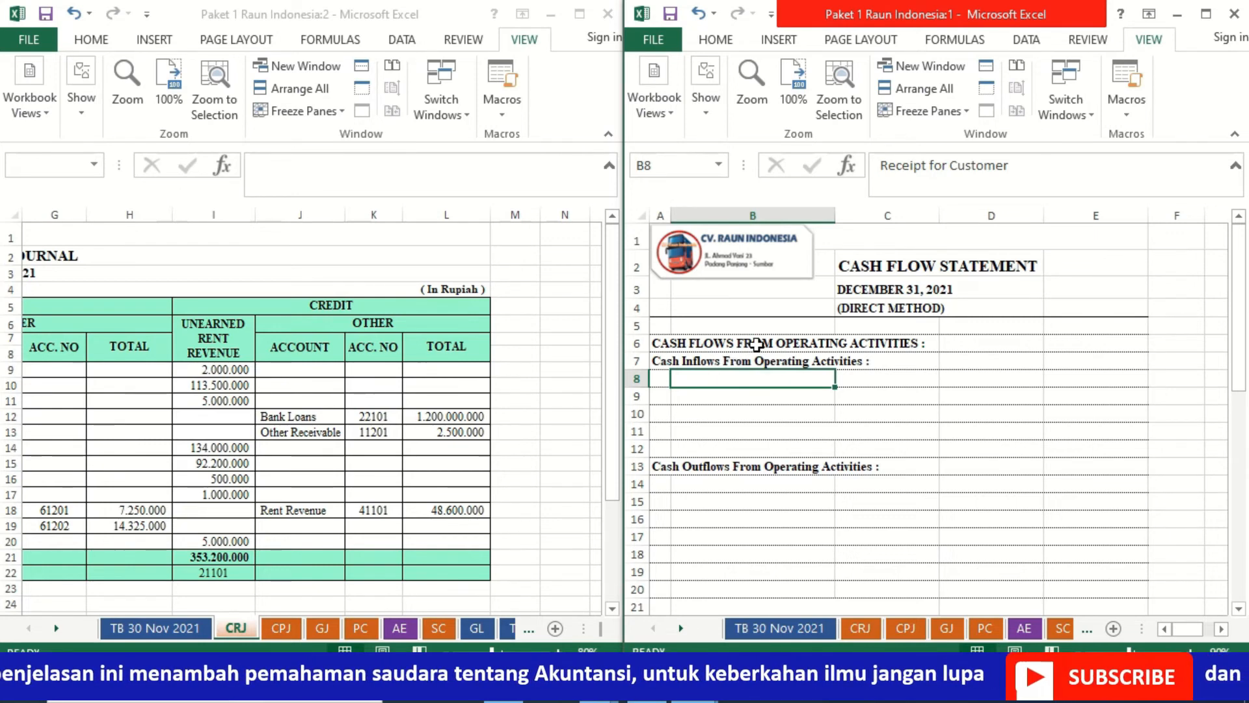
pyautogui.click(715, 39)
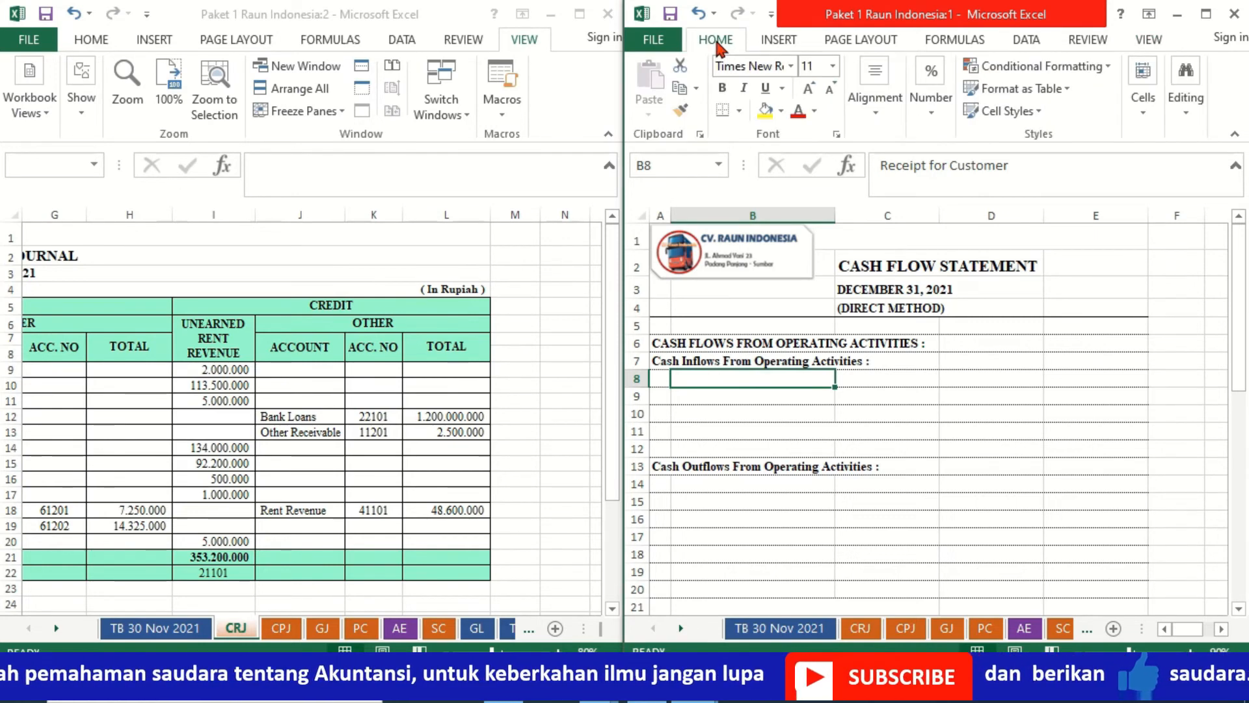
pyautogui.click(815, 111)
pyautogui.click(816, 132)
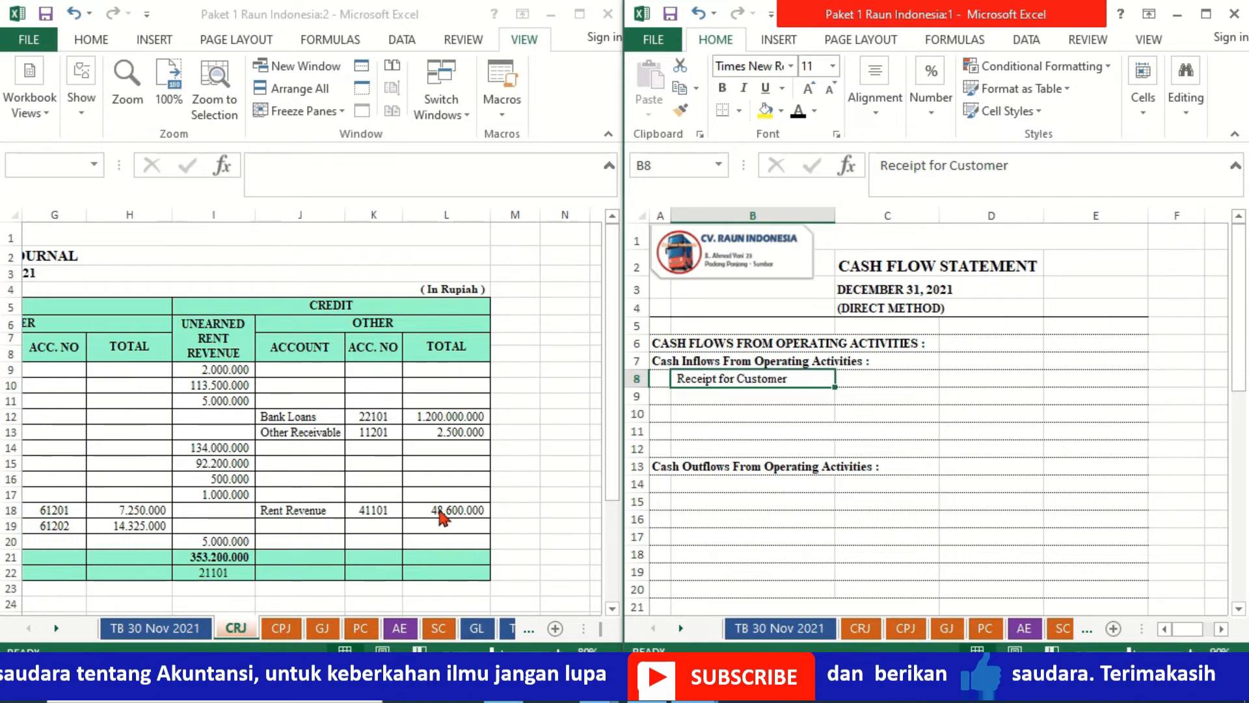
# - Calculate Receipt for Customer in D8 by adding the CRJ unearned rent revenue total (I21) and rent revenue (L18)
pyautogui.click(957, 382)
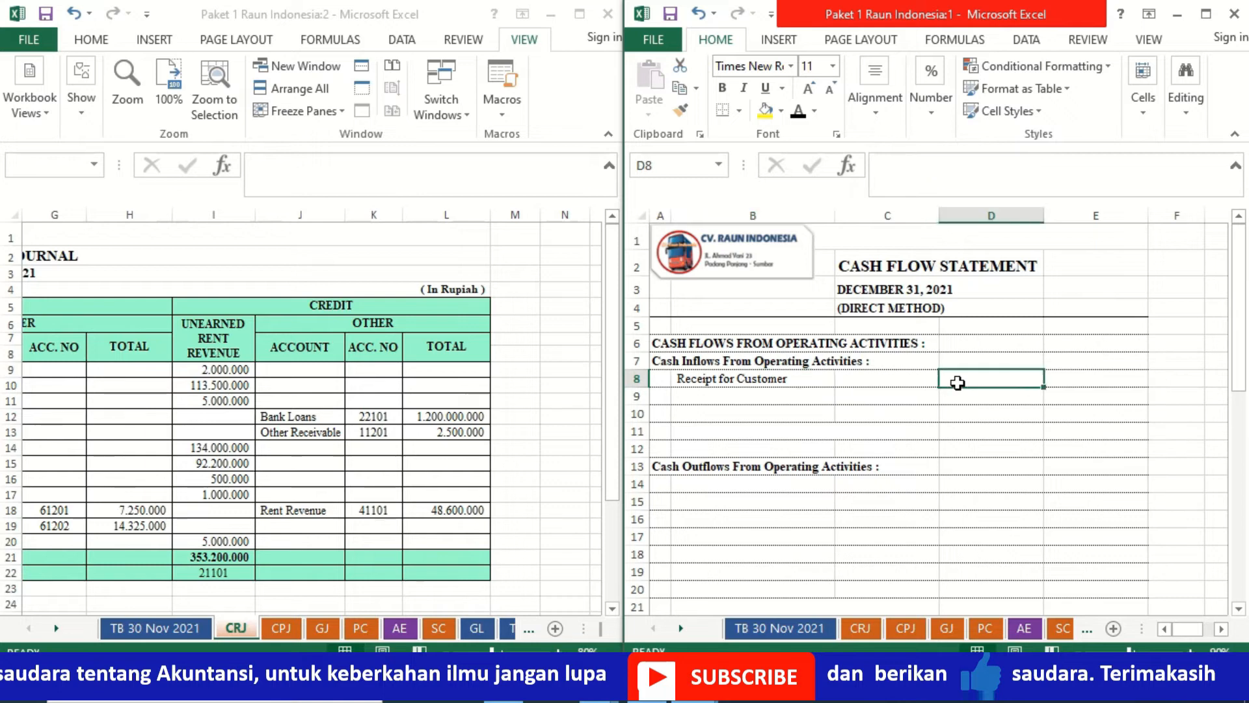
pyautogui.write('=')
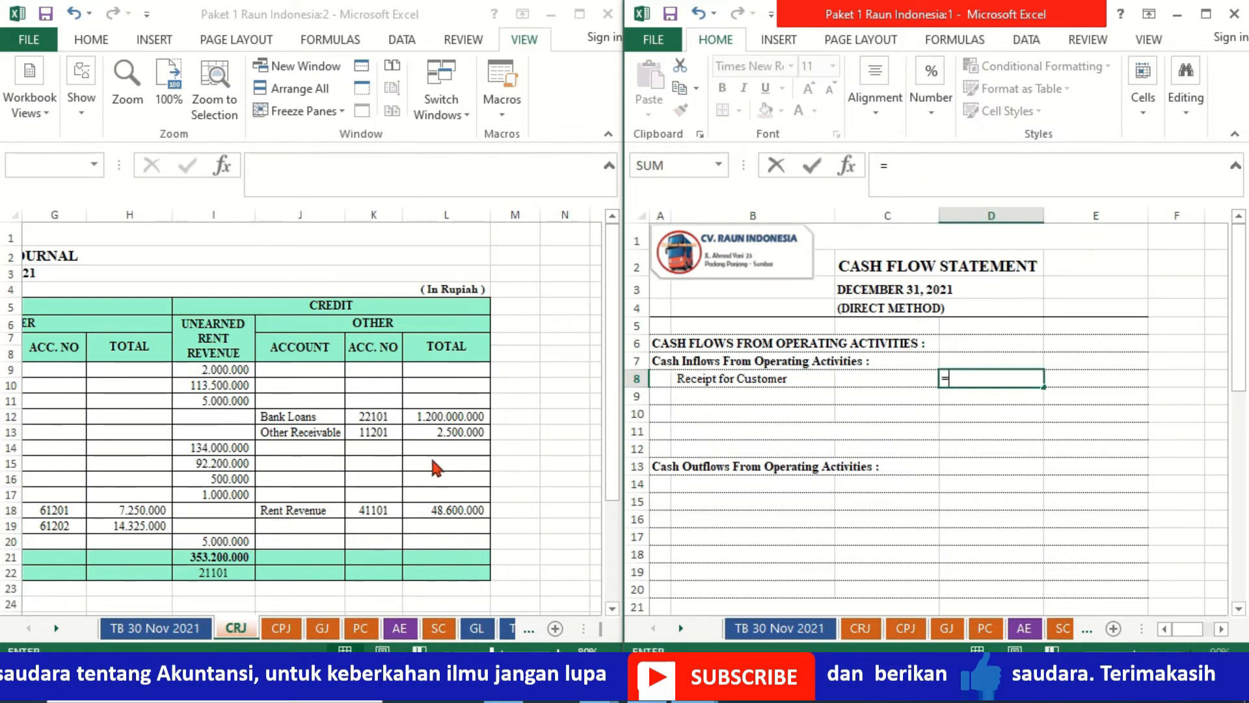
pyautogui.click(237, 558)
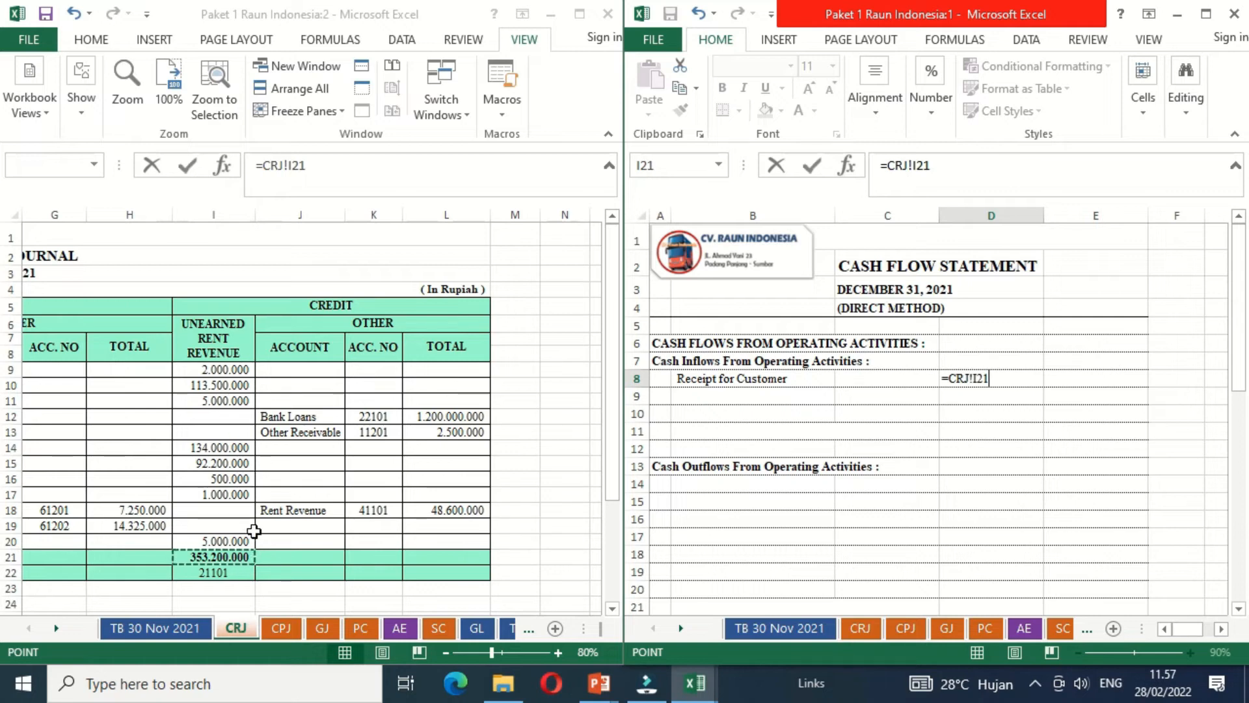
pyautogui.write('+')
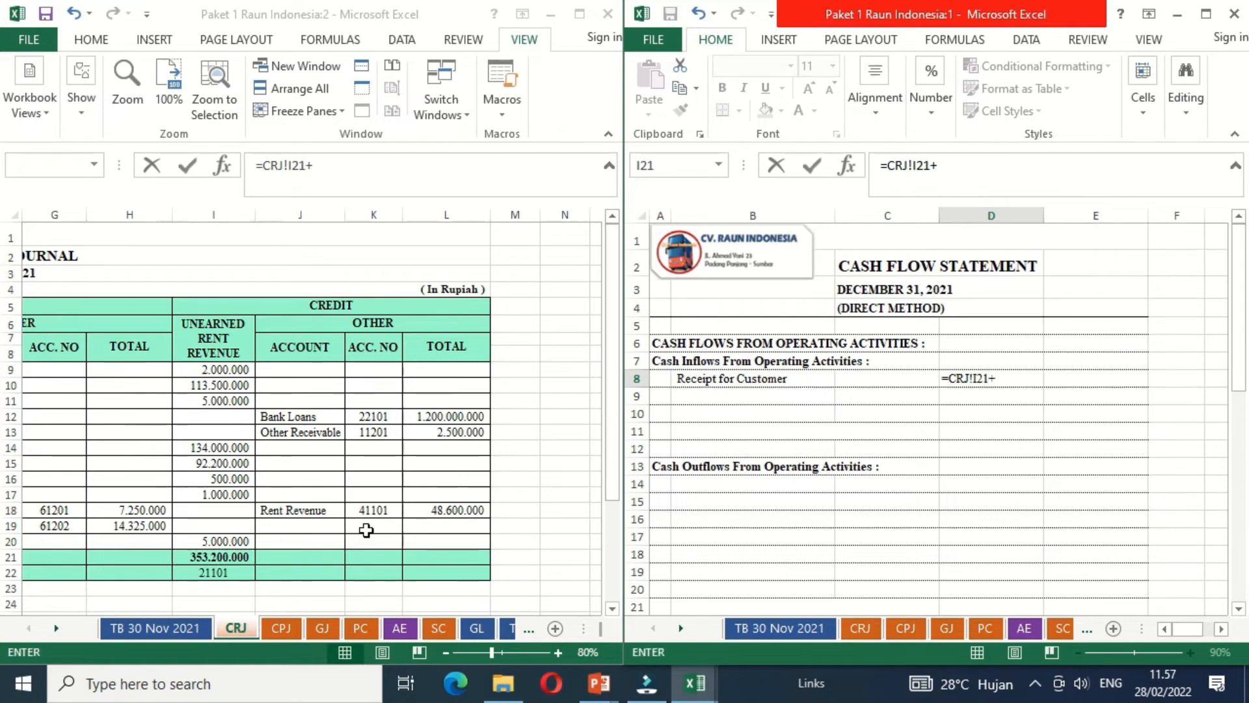
pyautogui.click(442, 512)
pyautogui.press('Return')
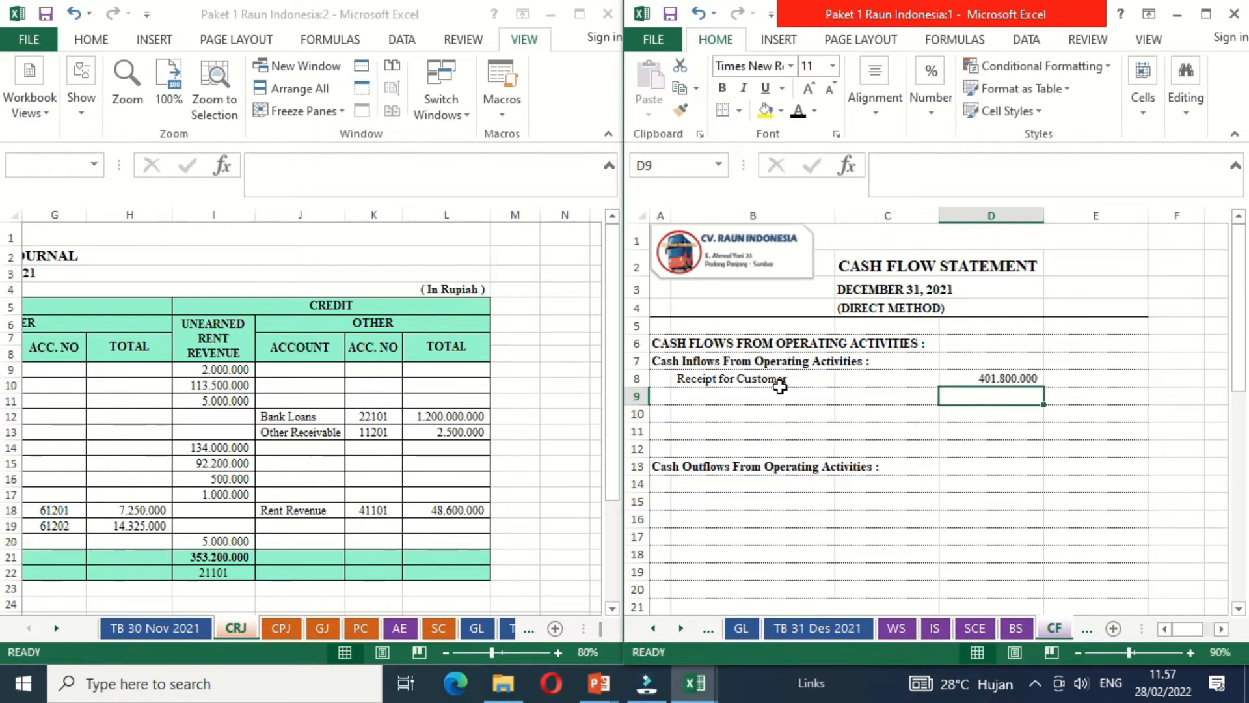
# - Make the Receipt for Other Receivable label in B9 black and link D9 to the Other Receivable amount in CRJ L13
pyautogui.click(740, 396)
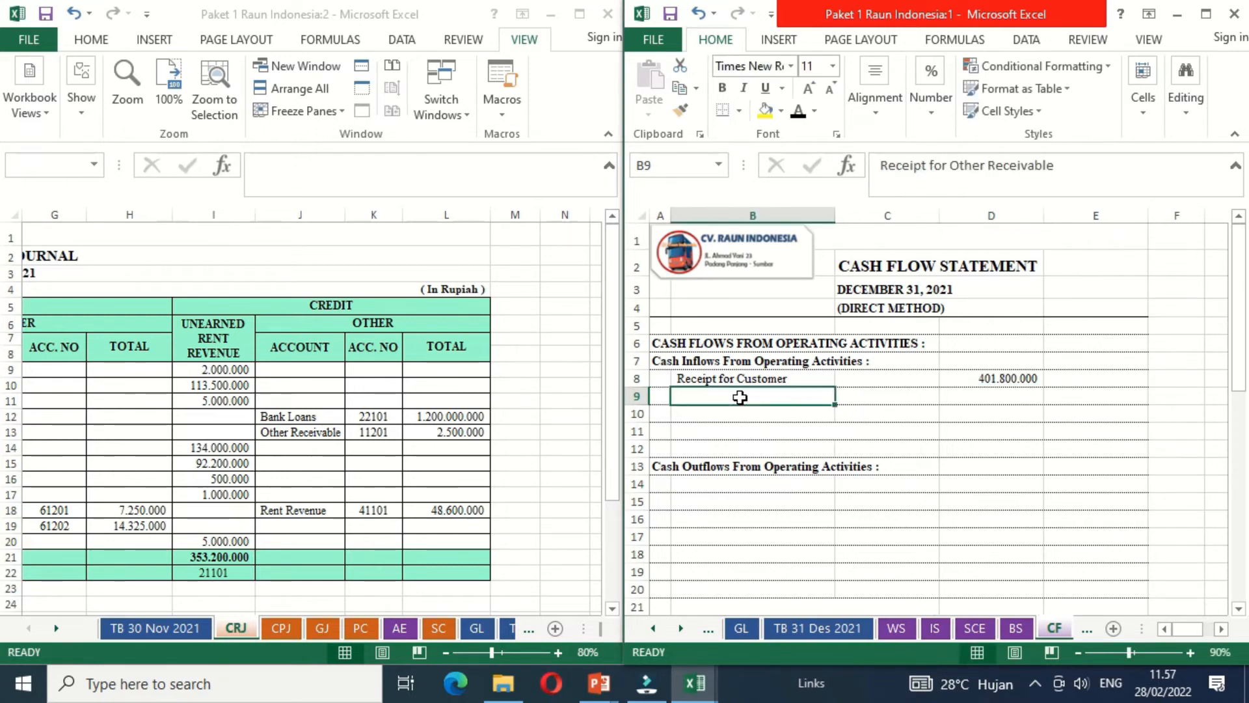
pyautogui.click(797, 109)
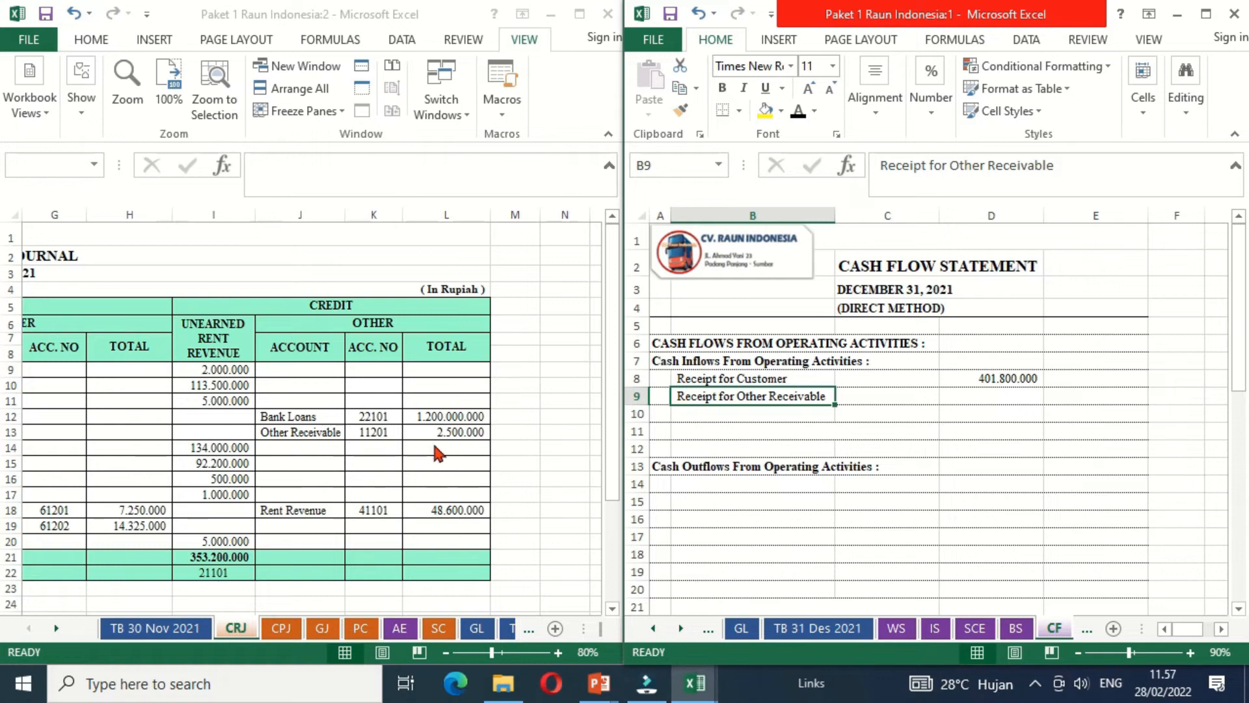
pyautogui.click(984, 400)
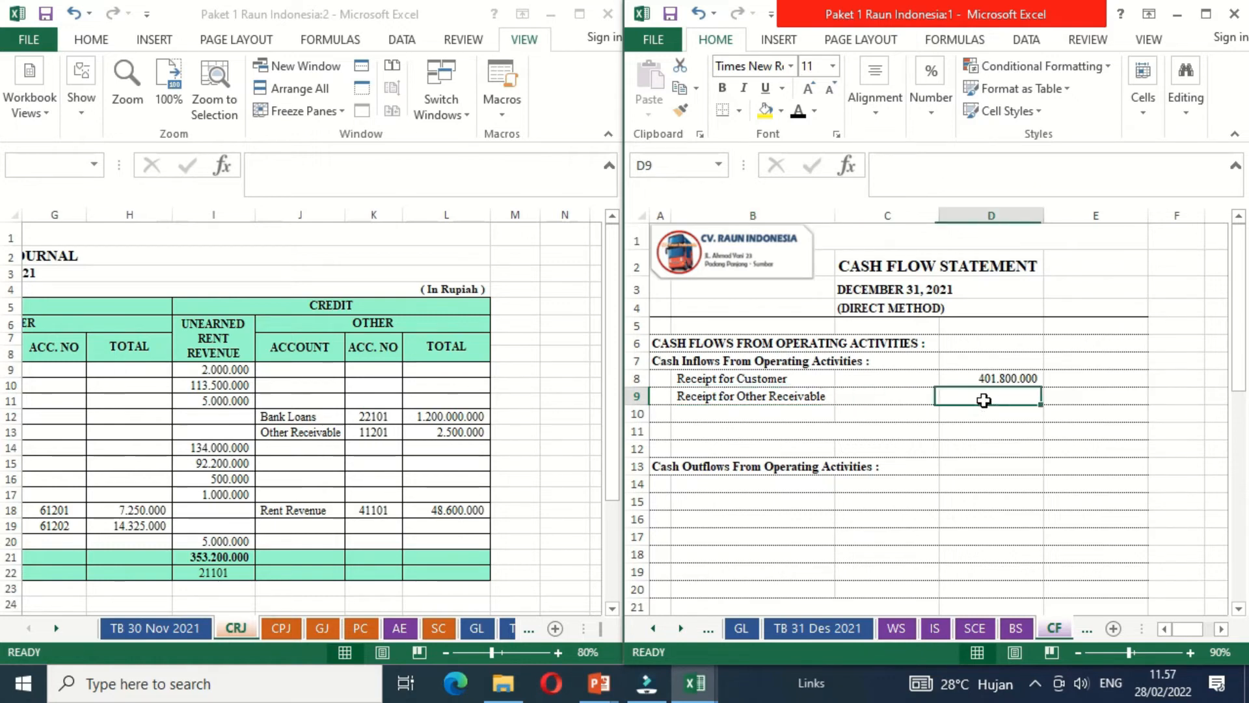
pyautogui.write('=')
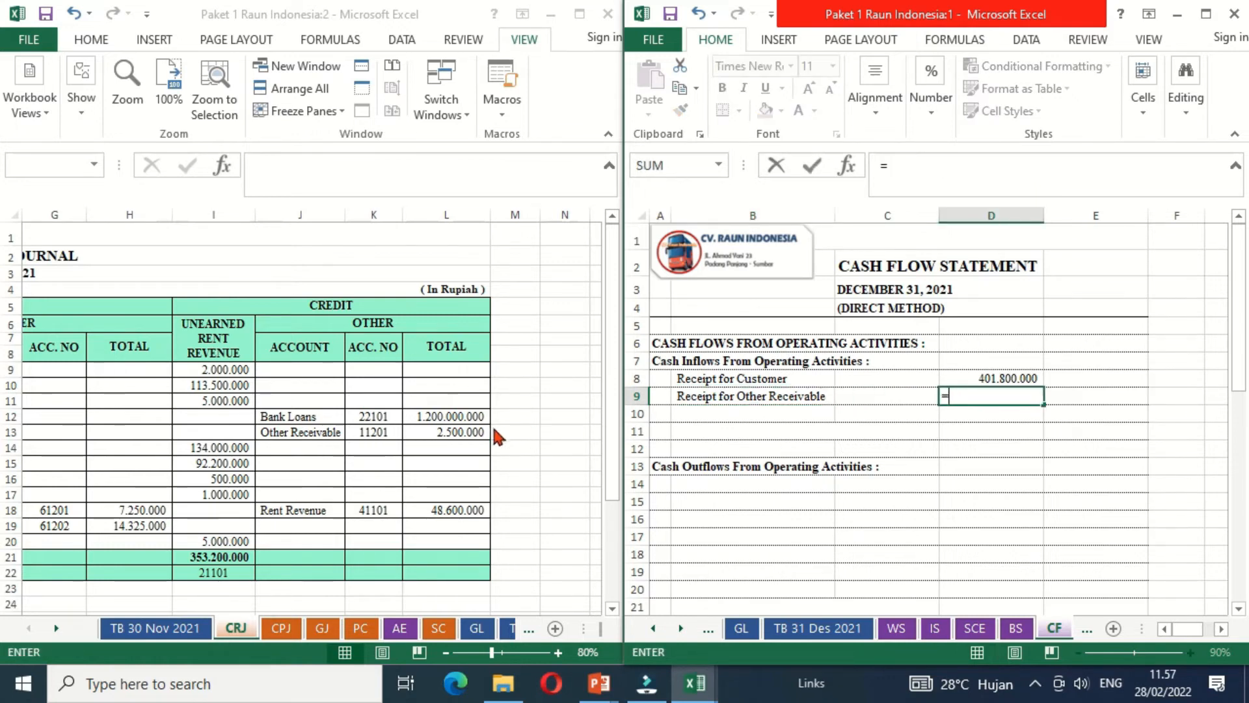
pyautogui.click(473, 430)
pyautogui.press('Return')
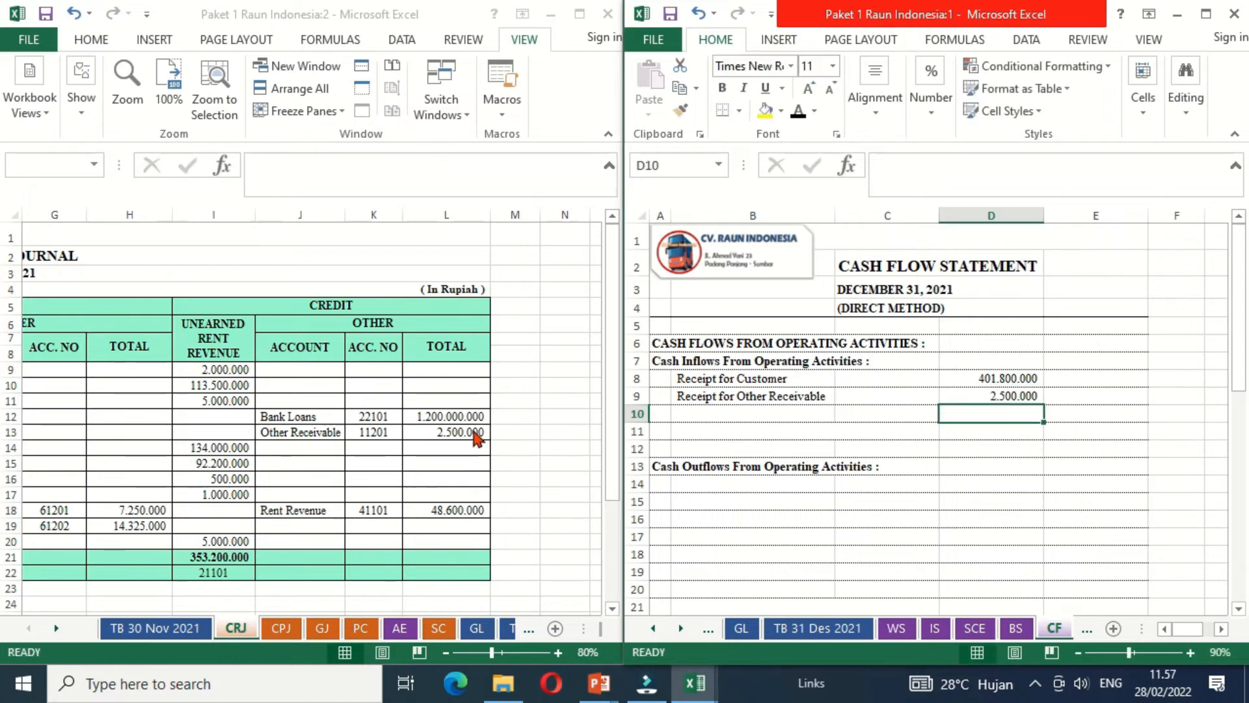
# - Show the AE sheet at 80% zoom beside the cash flow statement, with its debit and credit columns in view
pyautogui.press('Left')
pyautogui.press('Left')
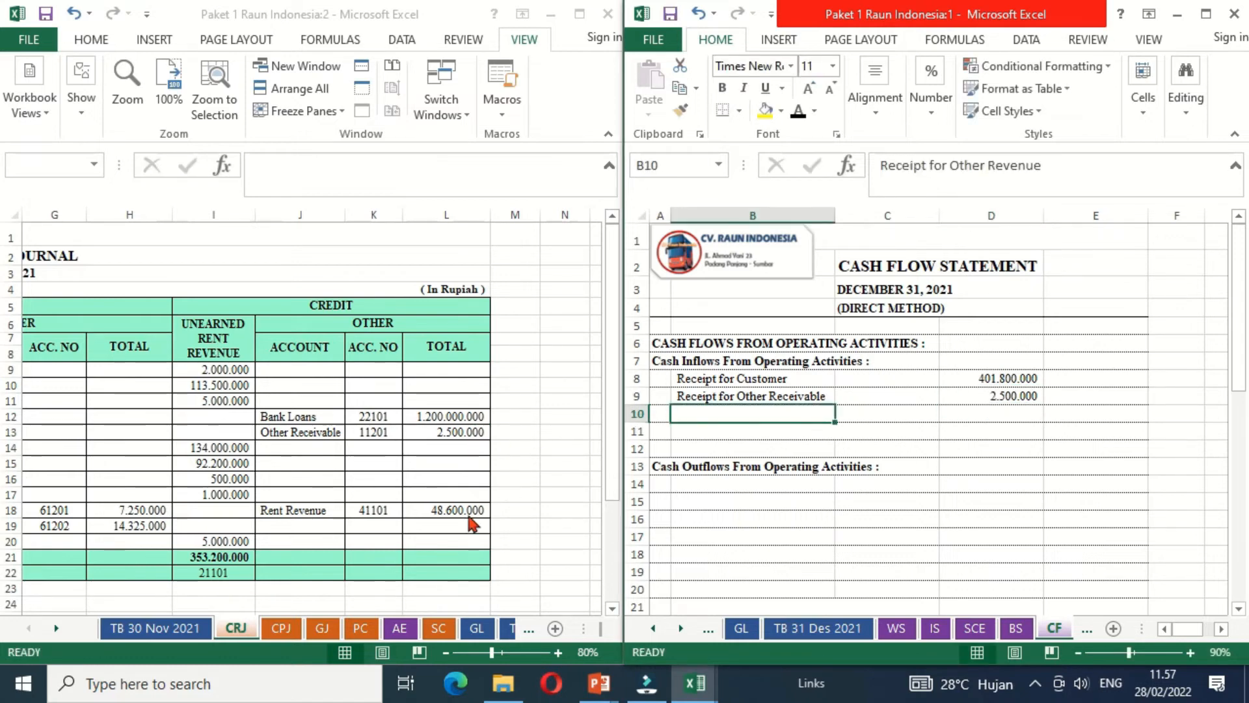
pyautogui.click(396, 630)
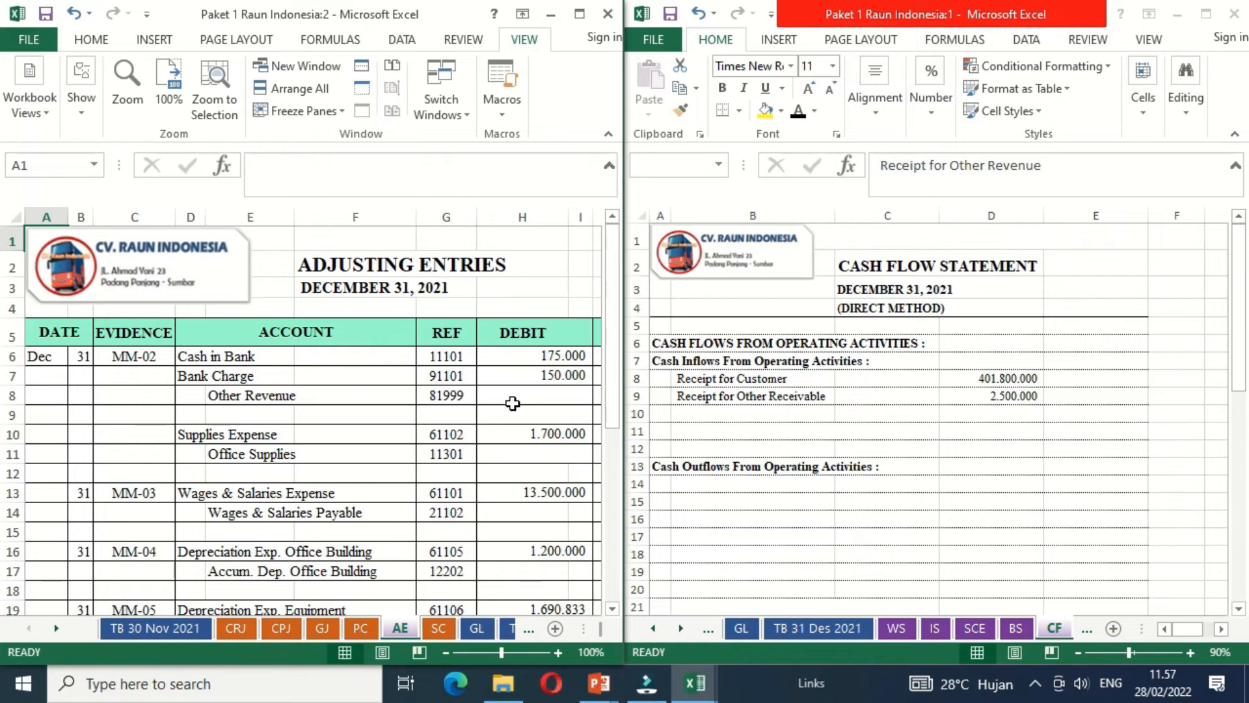
pyautogui.click(447, 652)
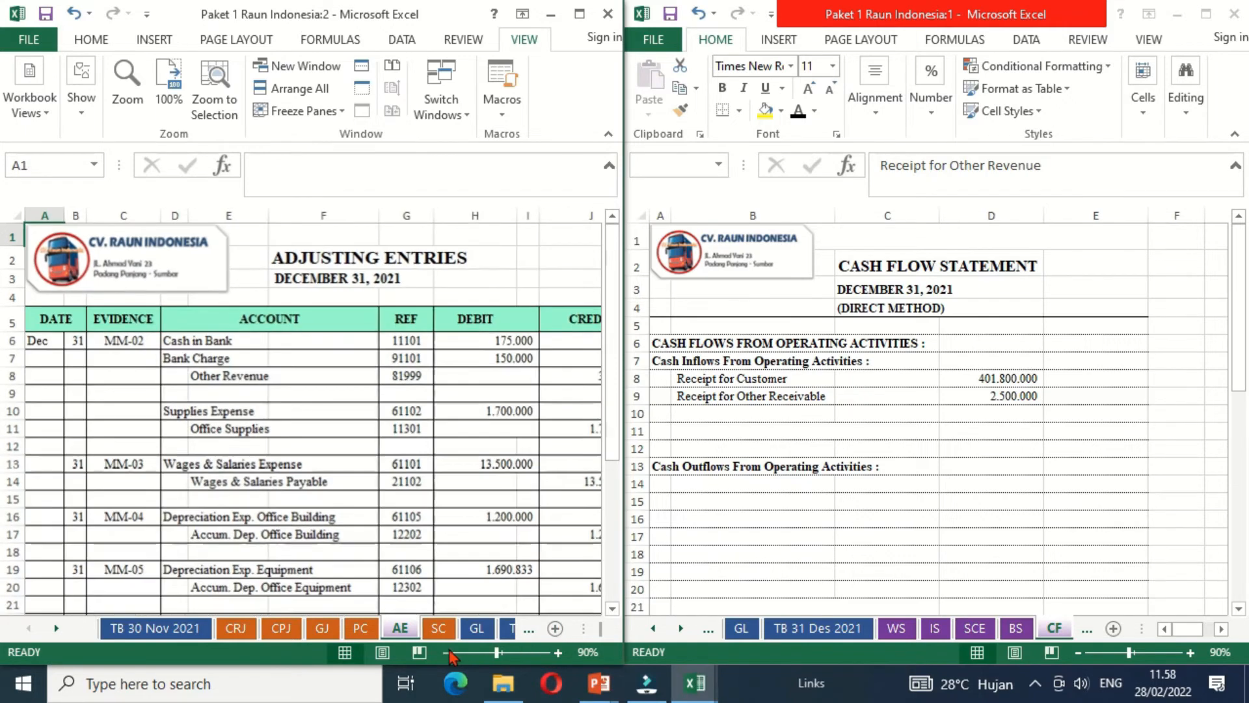
pyautogui.click(446, 652)
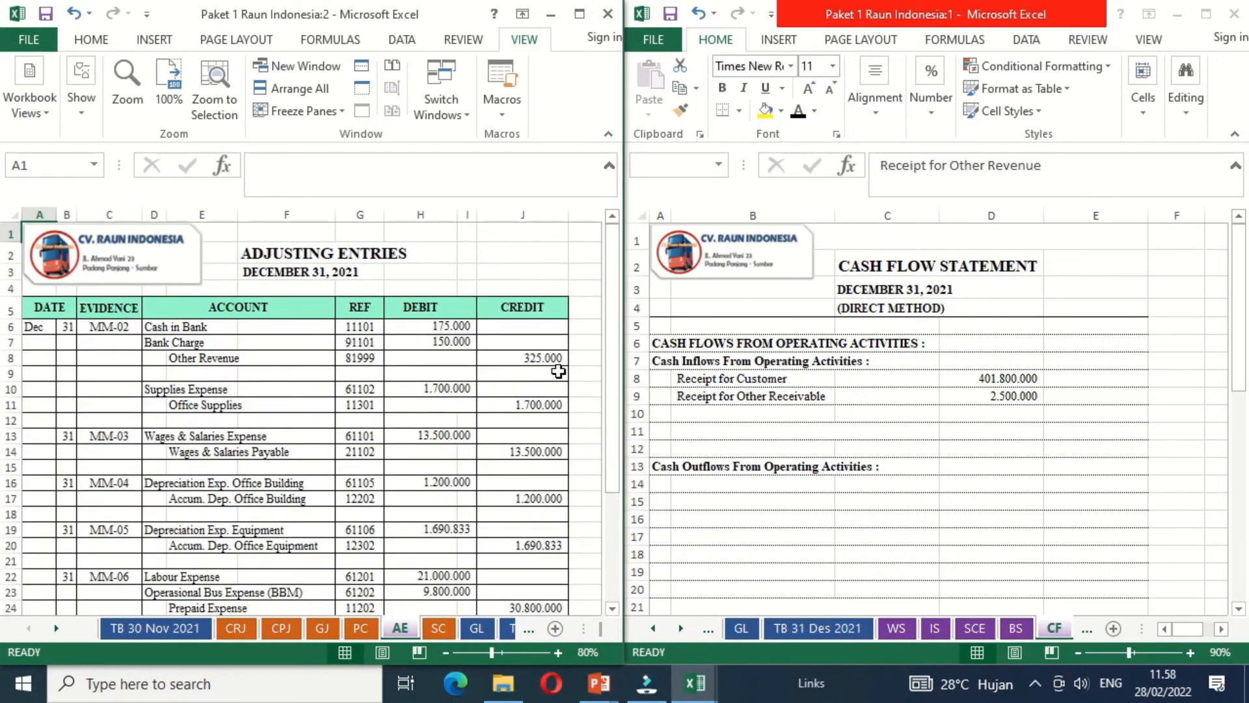
# - Make the Receipt for Other Revenue label in B10 black and link D10 to the Other Revenue credit in AE J8
pyautogui.click(719, 414)
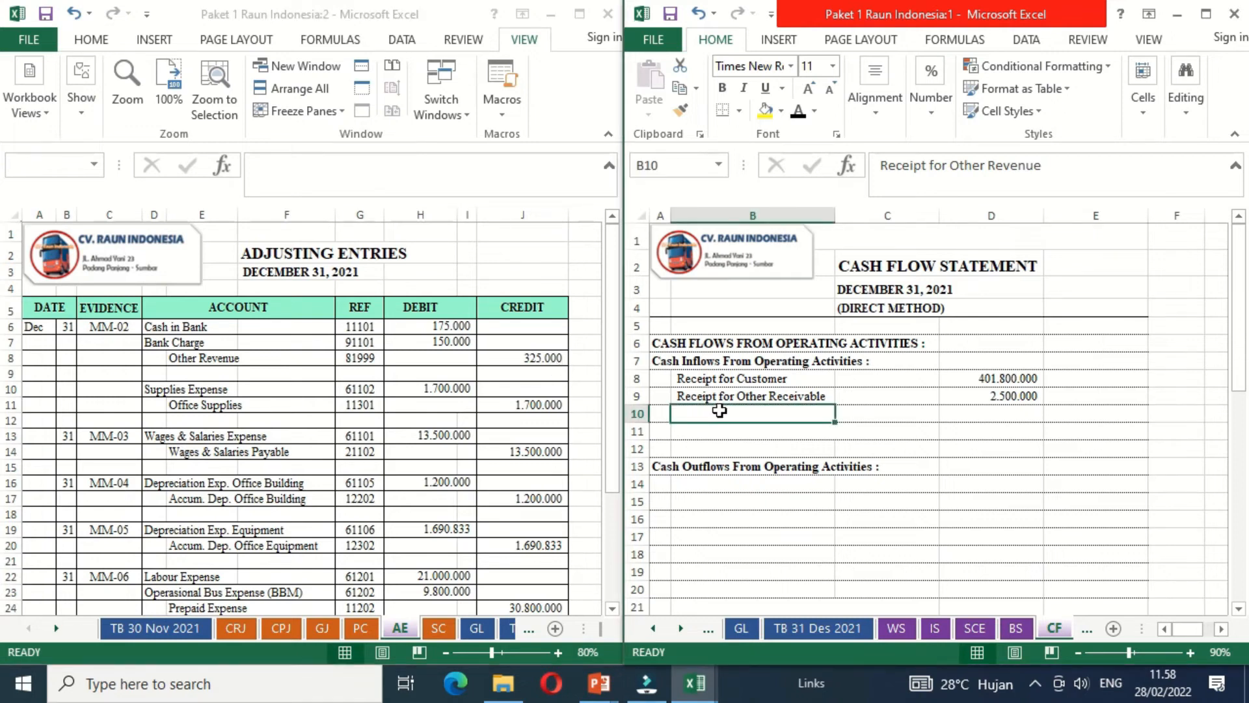
pyautogui.click(799, 112)
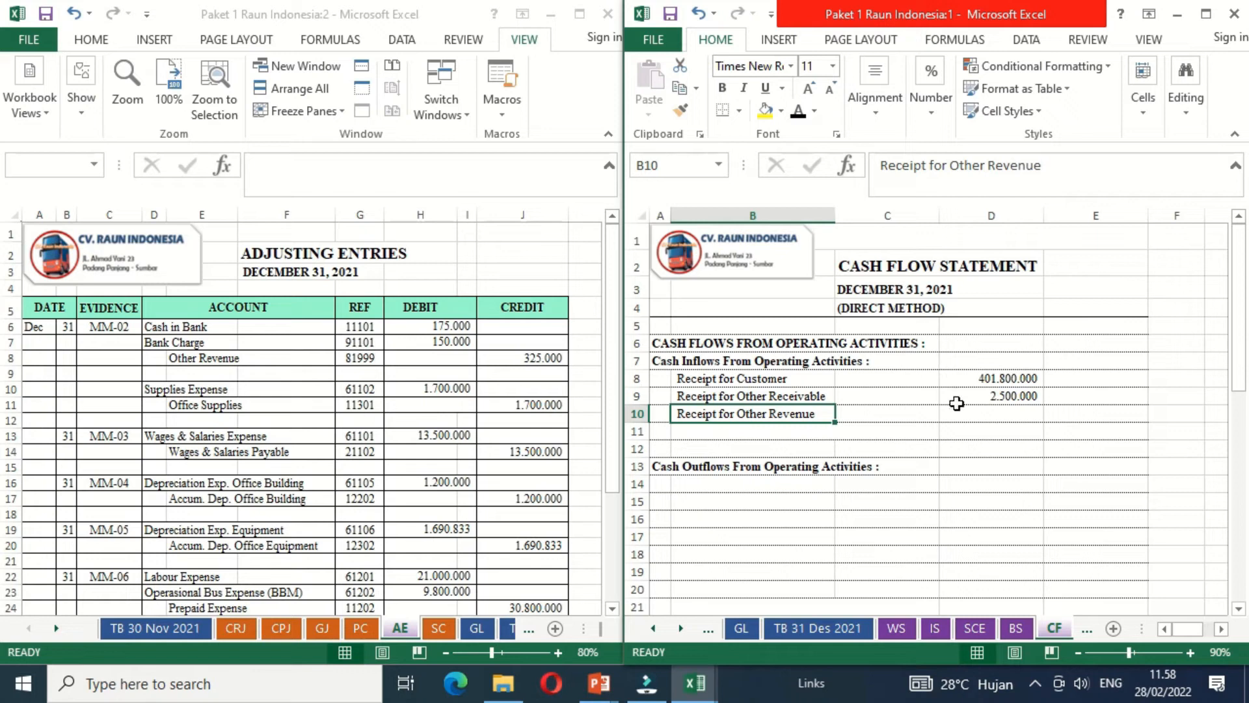
pyautogui.click(979, 413)
pyautogui.write('=')
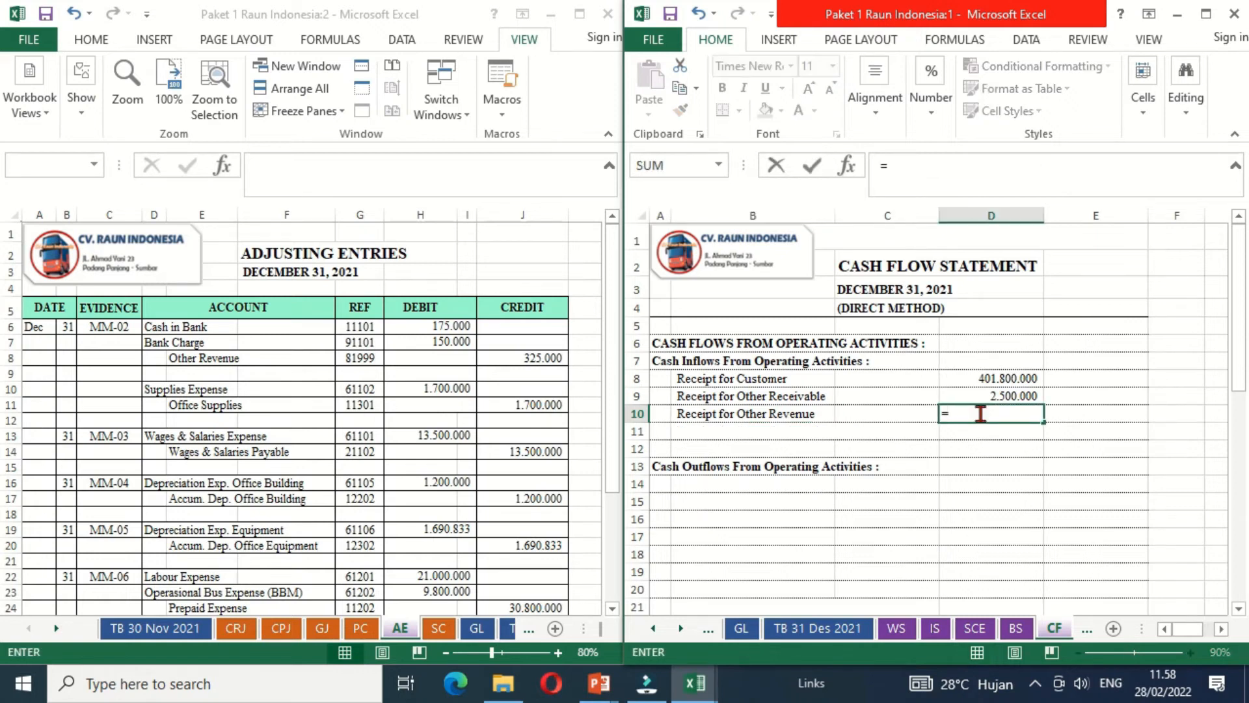
pyautogui.click(545, 365)
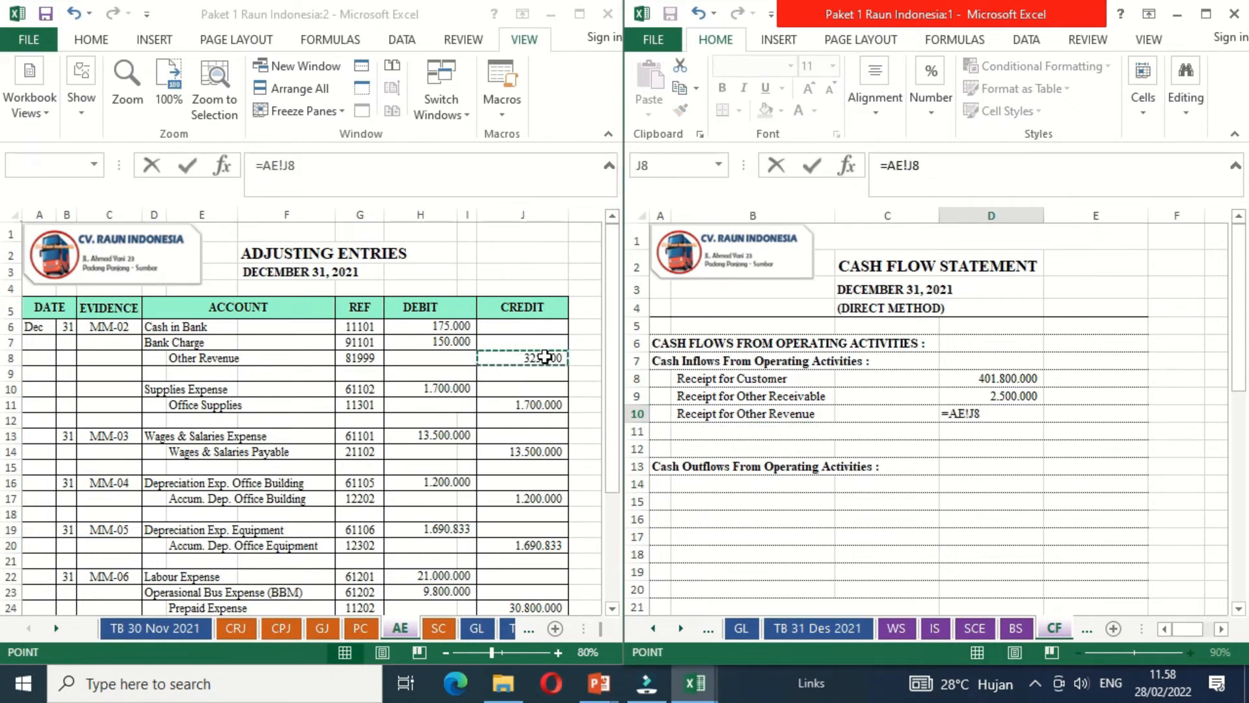
pyautogui.press('Return')
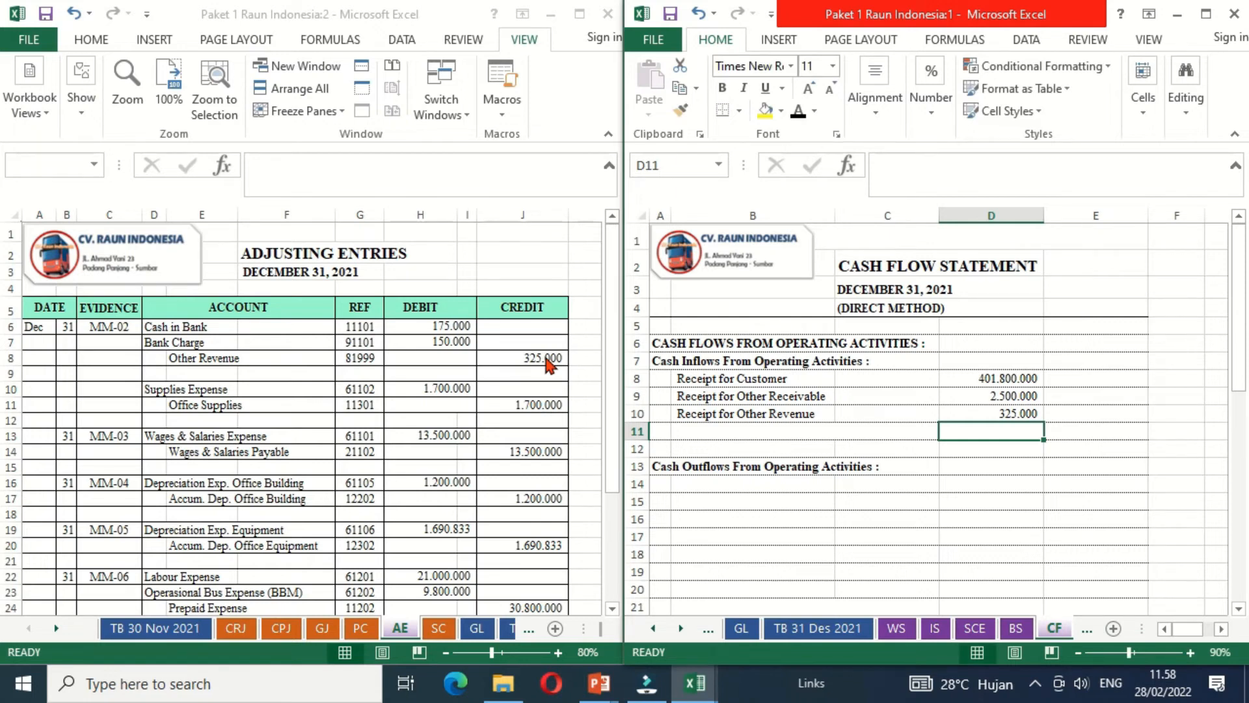
# - Add a bottom border to D10 and make the Total Cash Inflows From Operating Activities label in B11 black
pyautogui.press('Up')
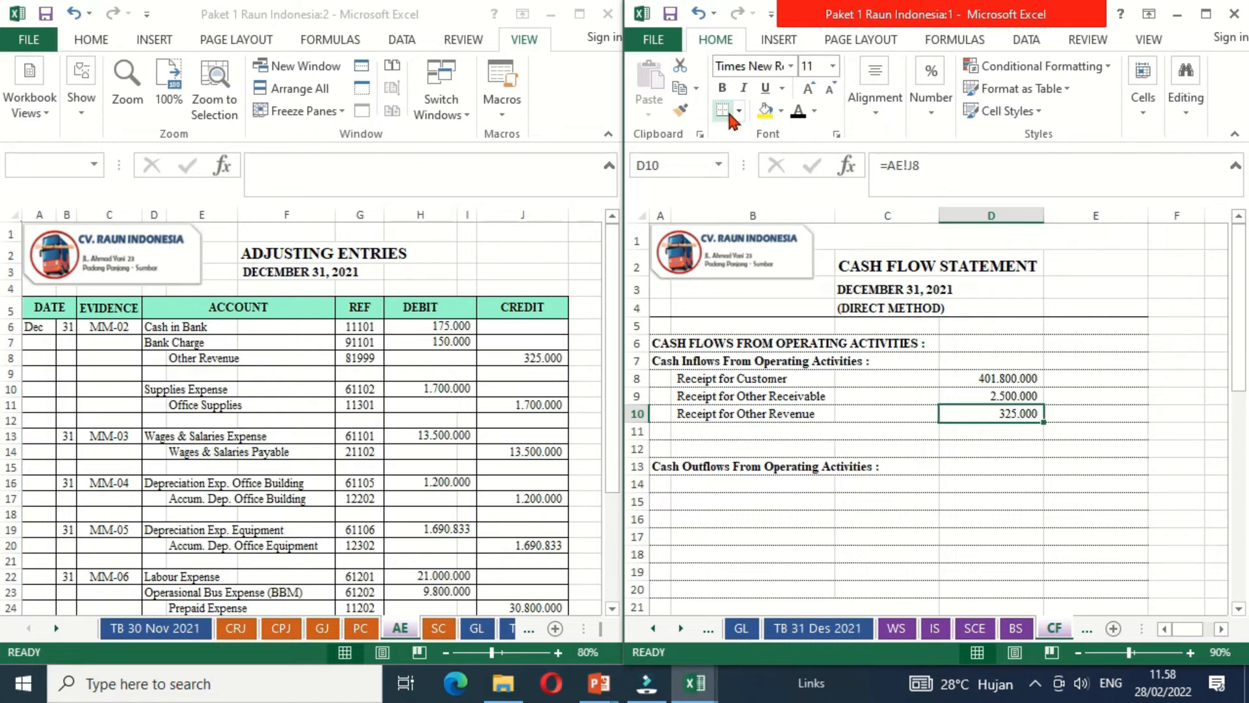
pyautogui.press('Left')
pyautogui.press('Left')
pyautogui.press('Down')
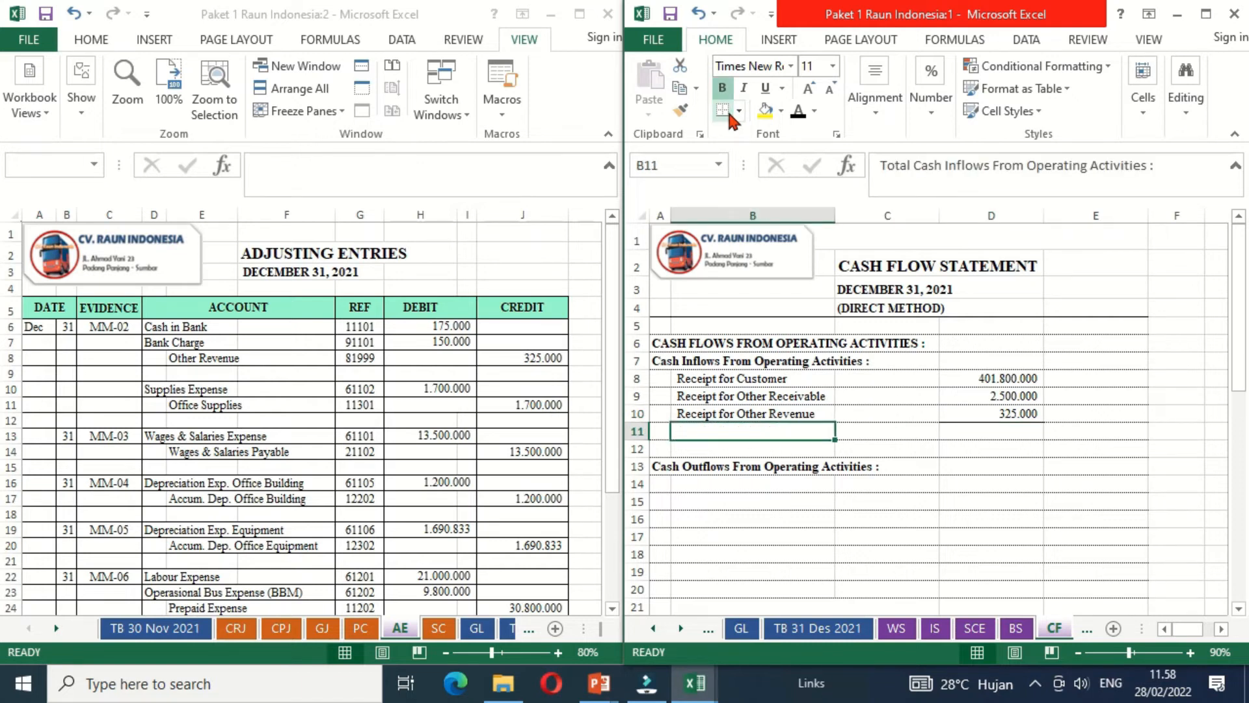
pyautogui.click(797, 115)
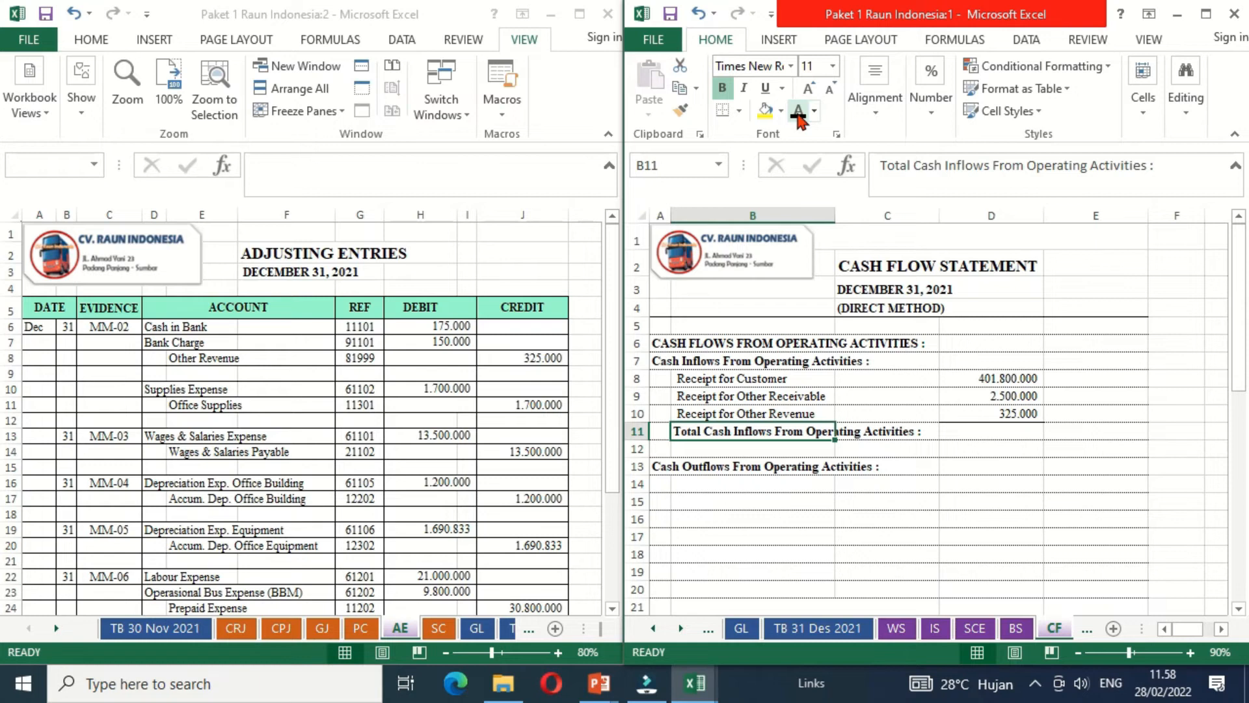
# - Total the operating cash inflows in E11 with a SUM of D8:D10
pyautogui.click(1059, 432)
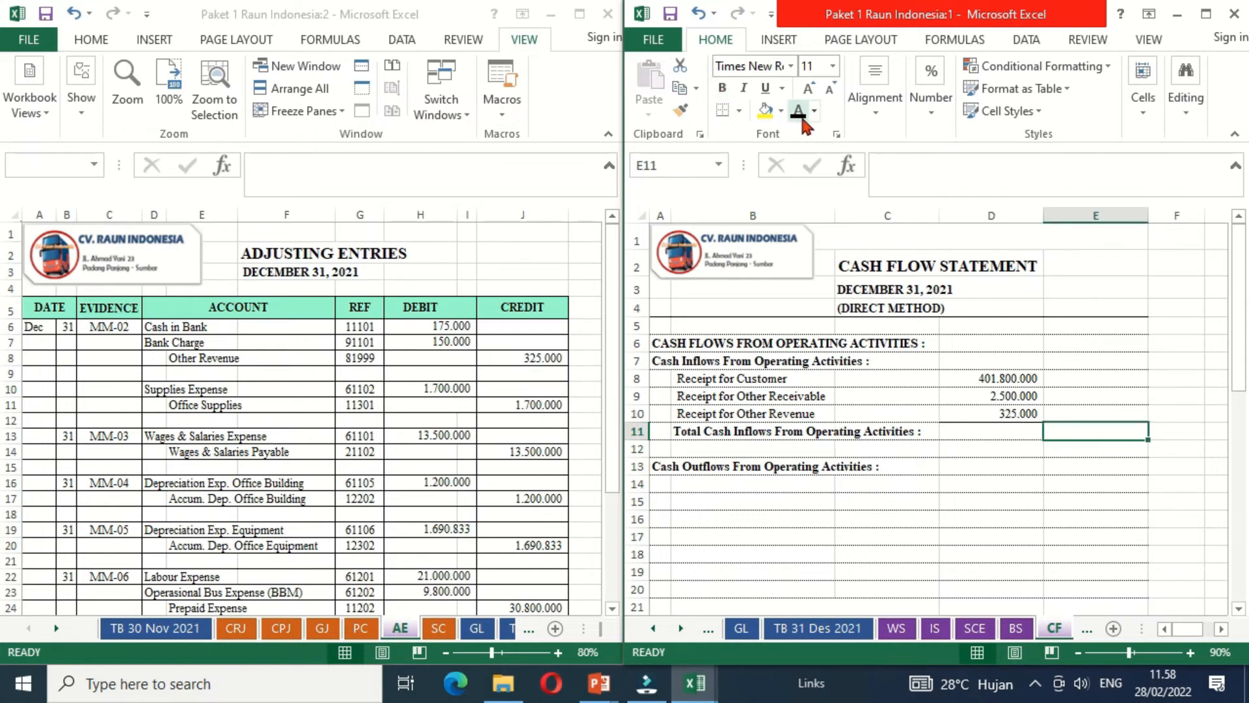
pyautogui.write('=SUM')
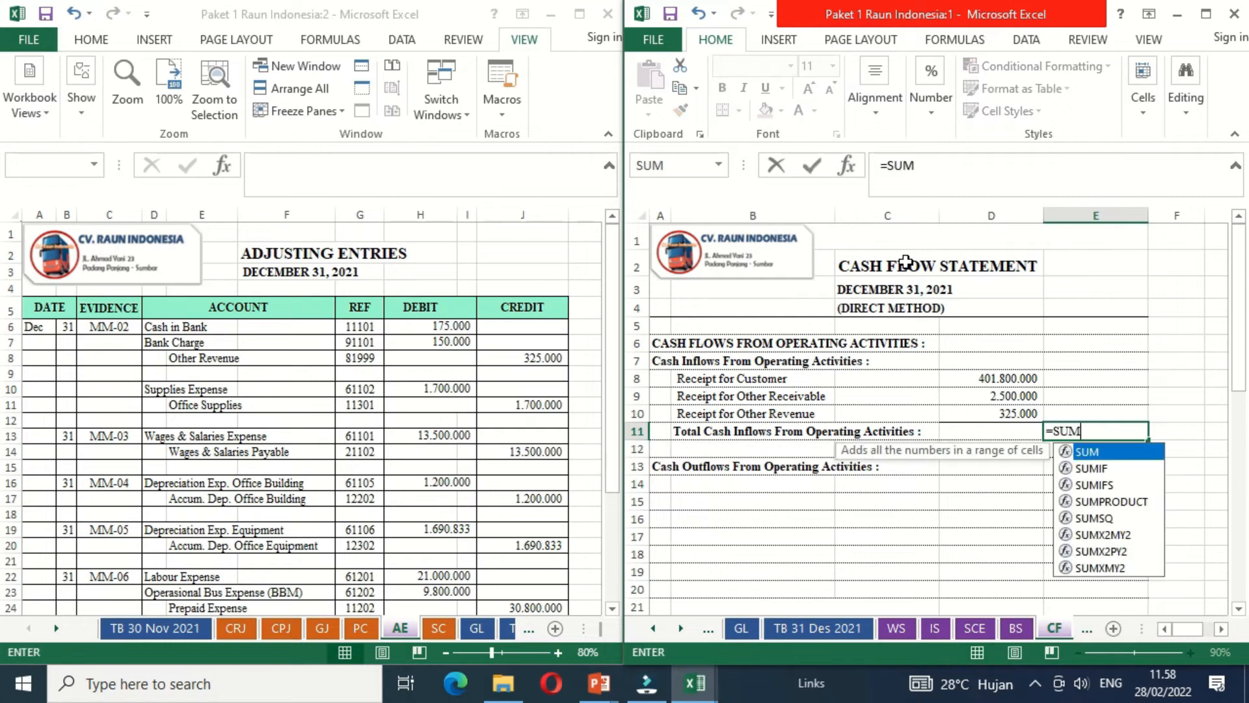
pyautogui.write('(')
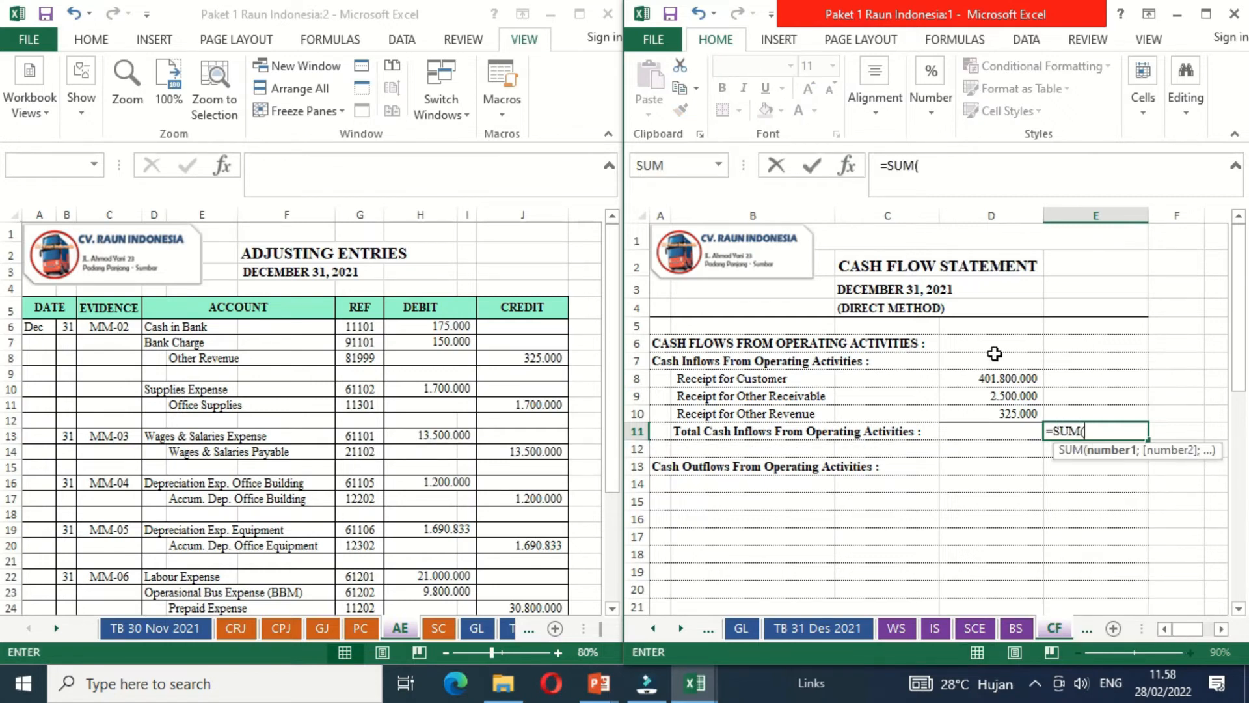
pyautogui.moveTo(984, 376); pyautogui.dragTo(990, 405)
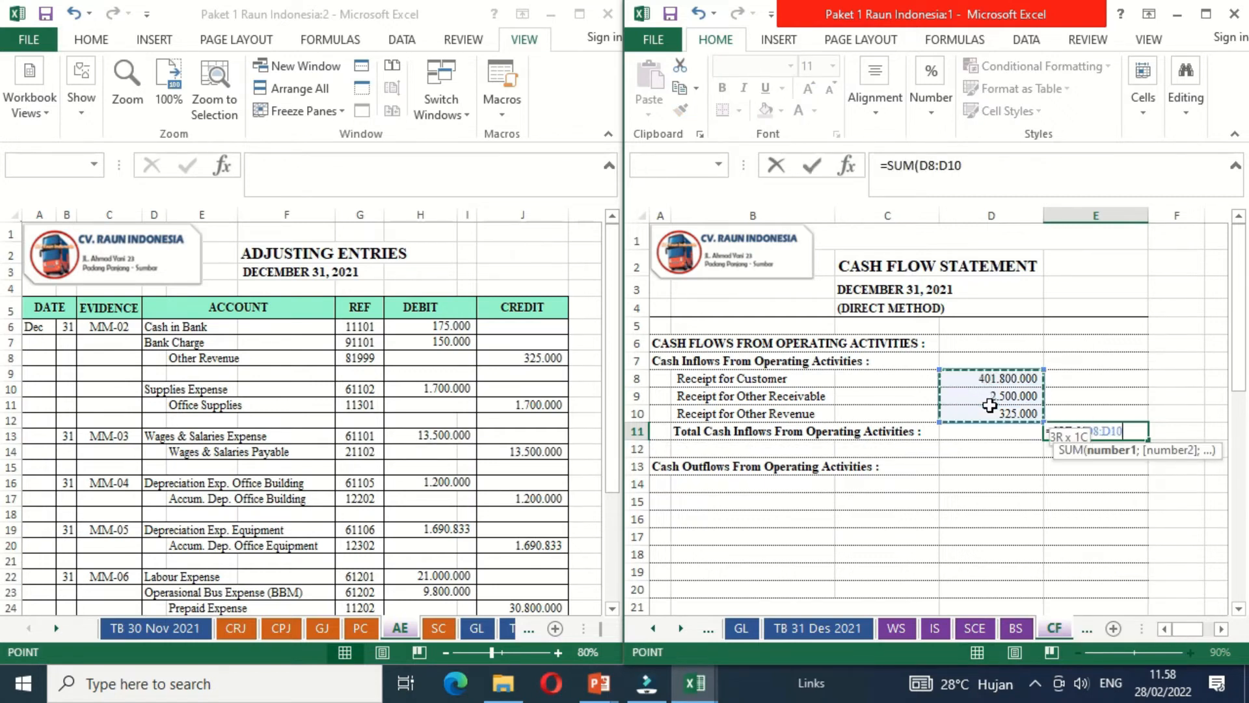
pyautogui.press('Return')
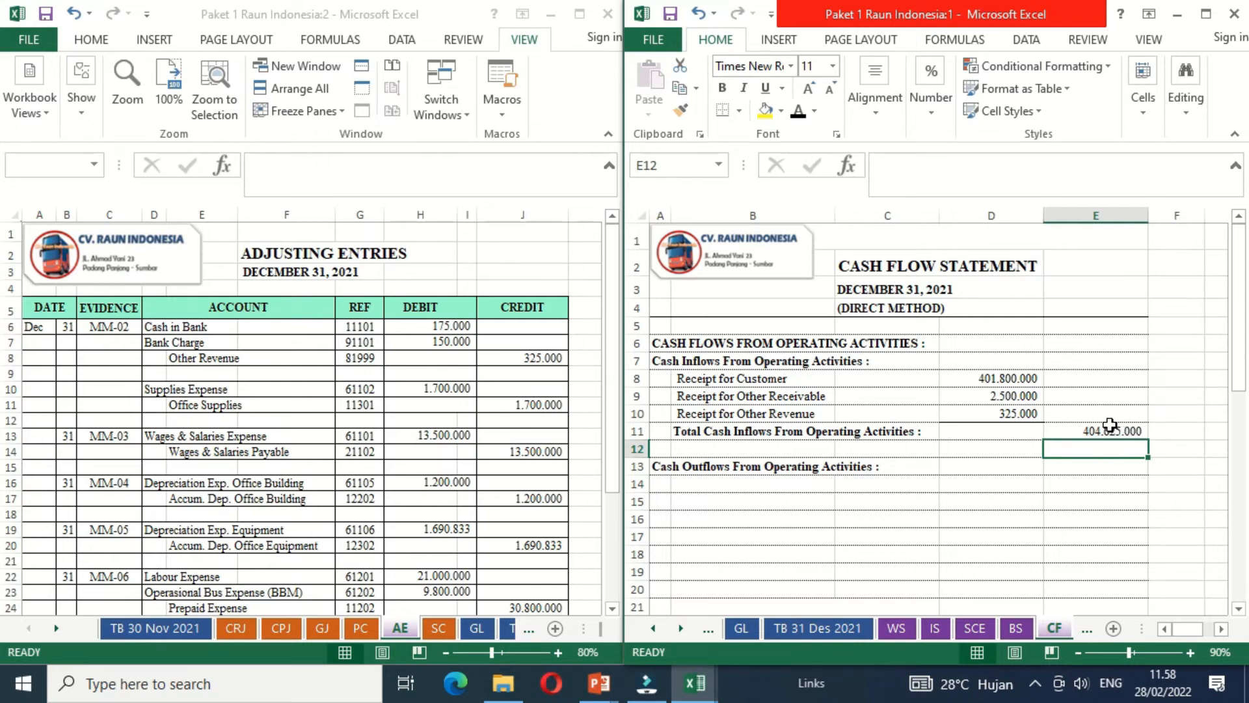
# - Examine the outflows section of the cash flow statement and the CRJ, CPJ, PC and AE sheets for operating cash payments
pyautogui.click(735, 485)
pyautogui.press('Down')
pyautogui.press('Down')
pyautogui.press('Down')
pyautogui.press('Down')
pyautogui.press('Down')
pyautogui.press('Down')
pyautogui.press('Down')
pyautogui.press('Down')
pyautogui.press('Down')
pyautogui.press('Down')
pyautogui.press('Down')
pyautogui.press('Down')
pyautogui.press('Down')
pyautogui.press('Down')
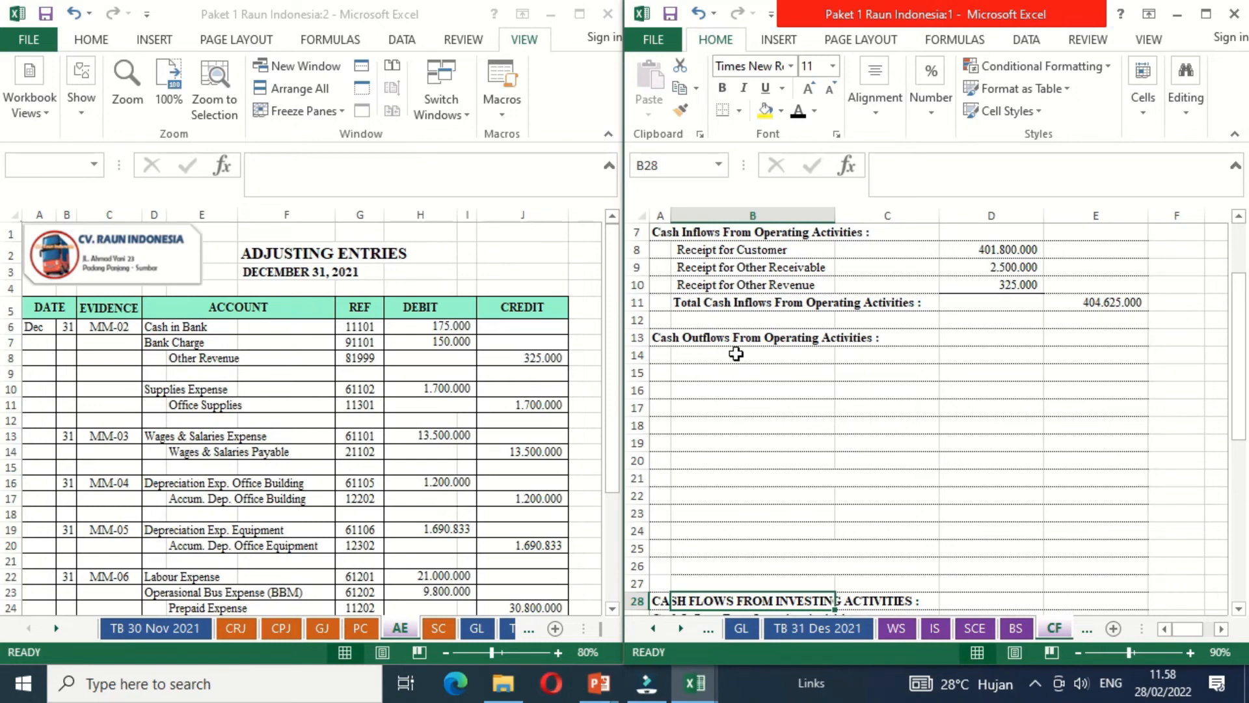
pyautogui.click(786, 355)
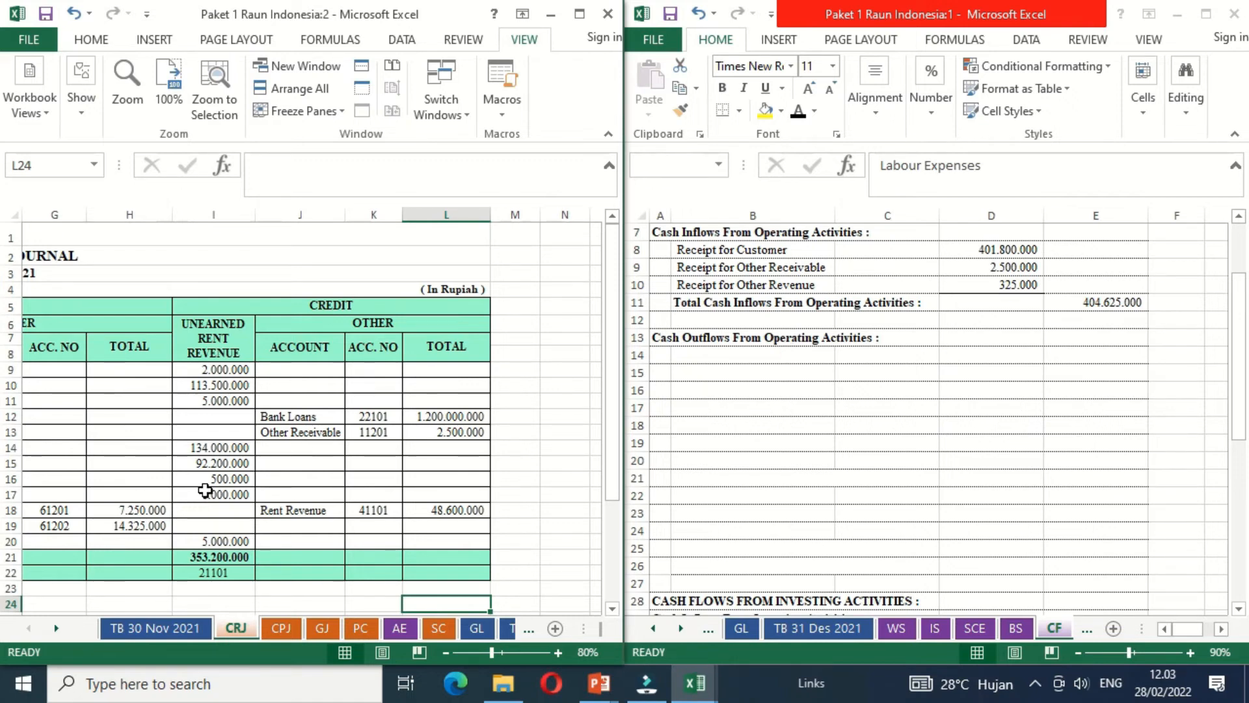
pyautogui.click(145, 492)
pyautogui.press('Left')
pyautogui.press('Left')
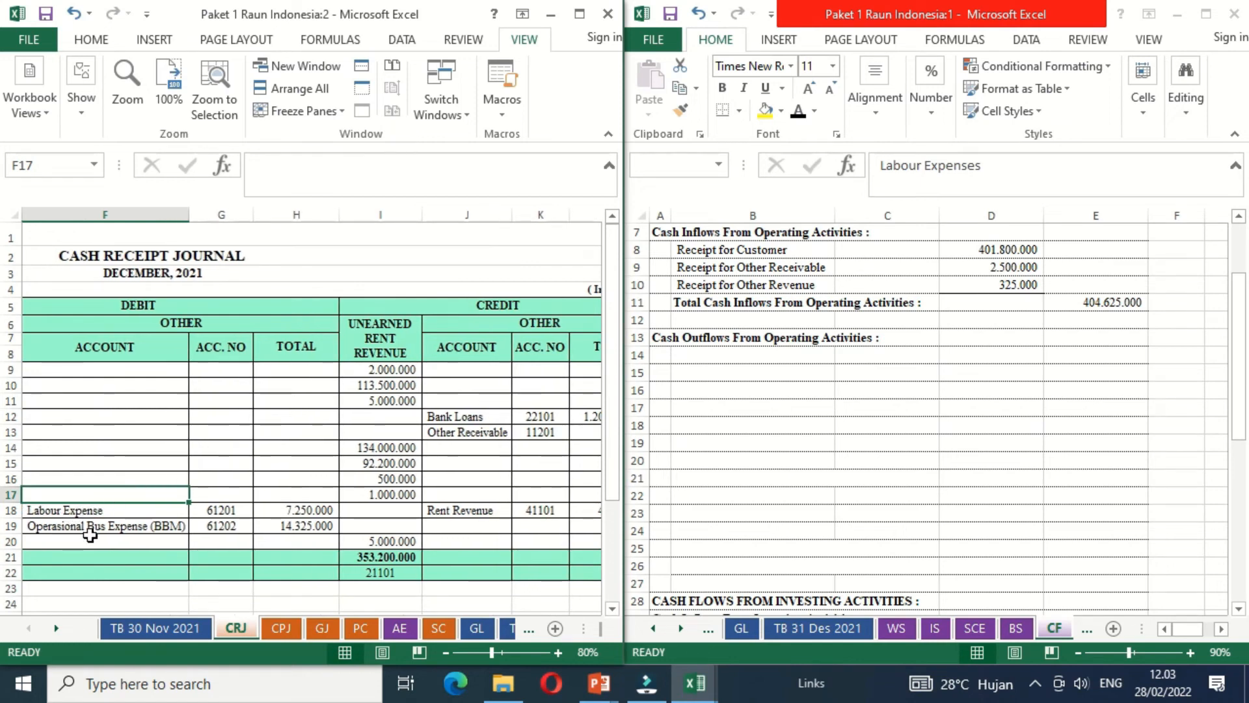
pyautogui.click(281, 628)
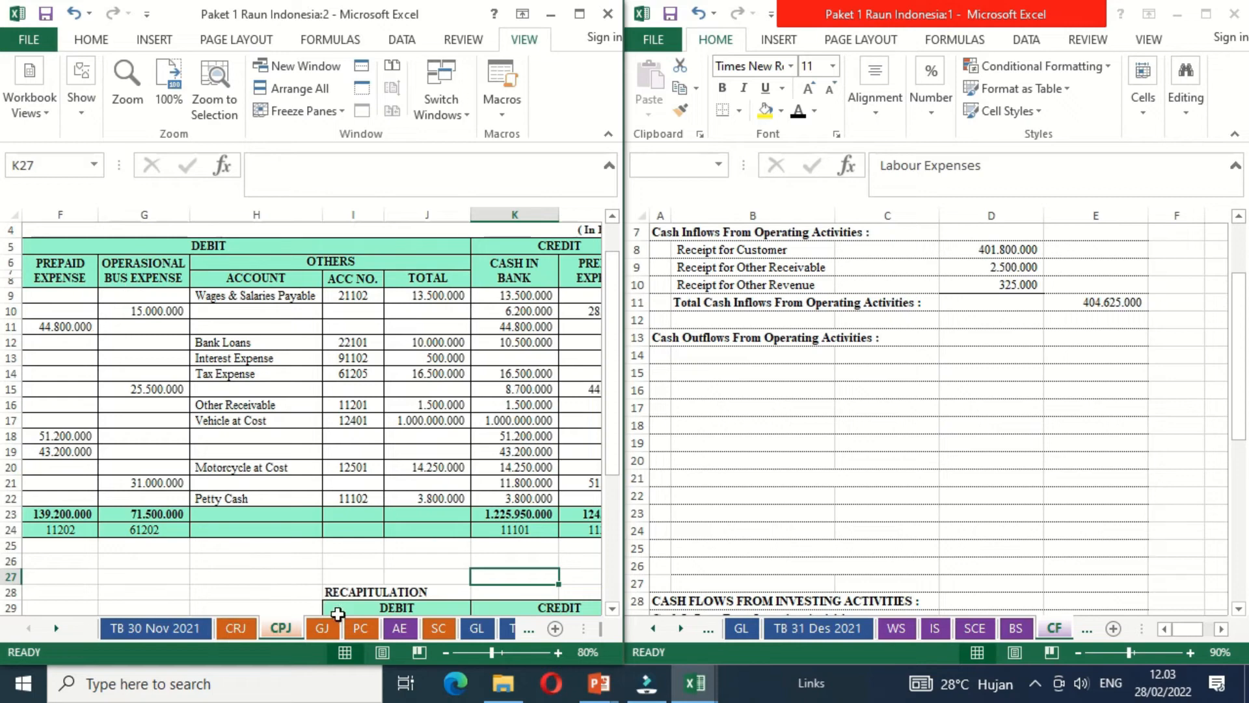
pyautogui.click(360, 628)
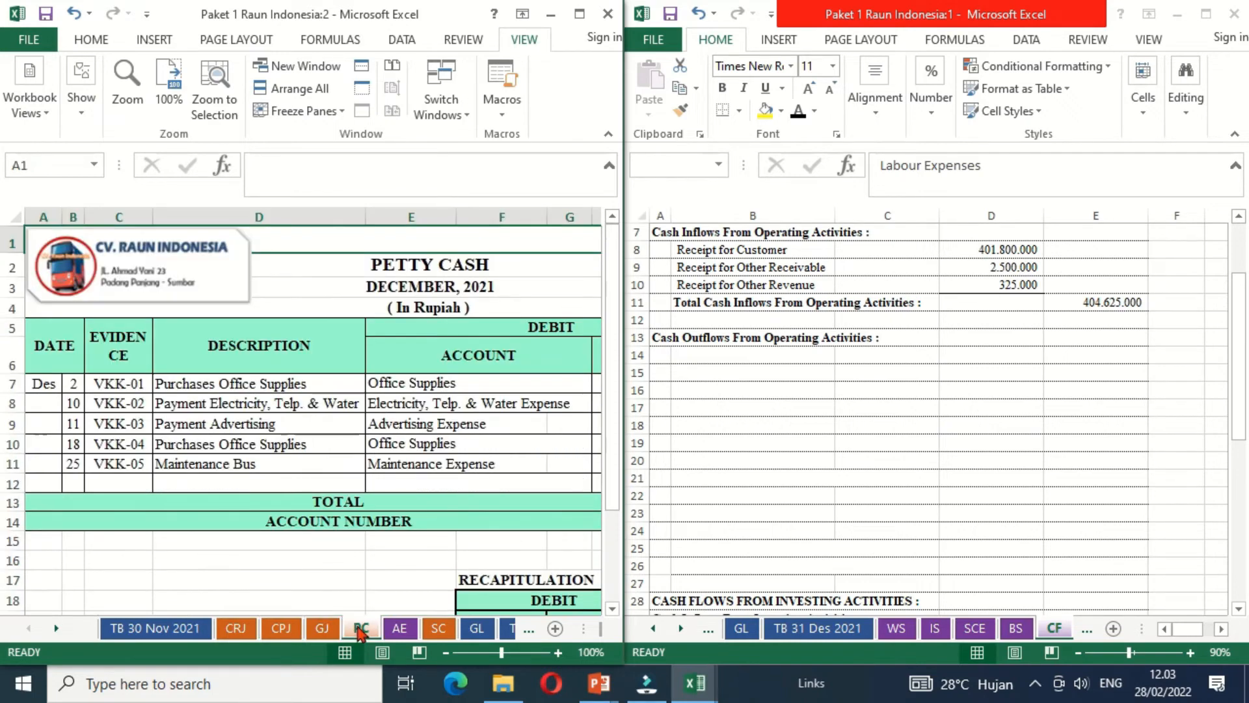
pyautogui.click(400, 629)
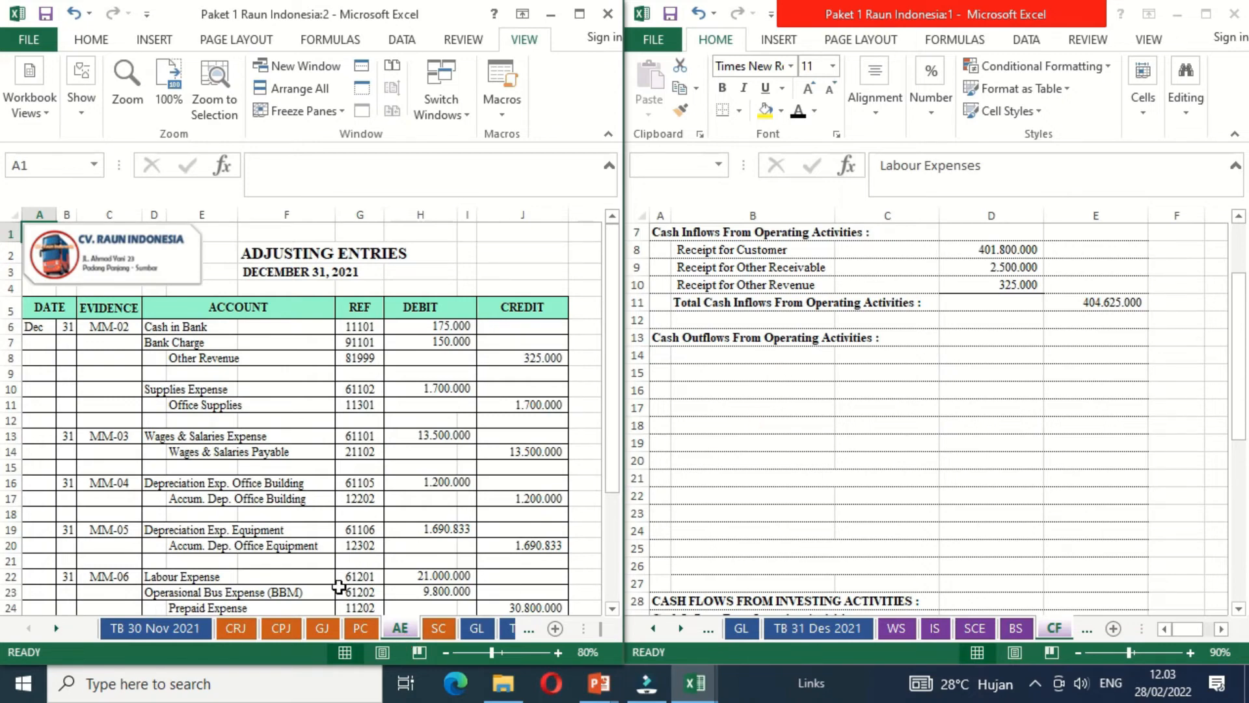
# - Open the CPJ sheet at its Labour Expense column and make the Labour Expenses label in B14 of the cash flow statement black
pyautogui.click(286, 629)
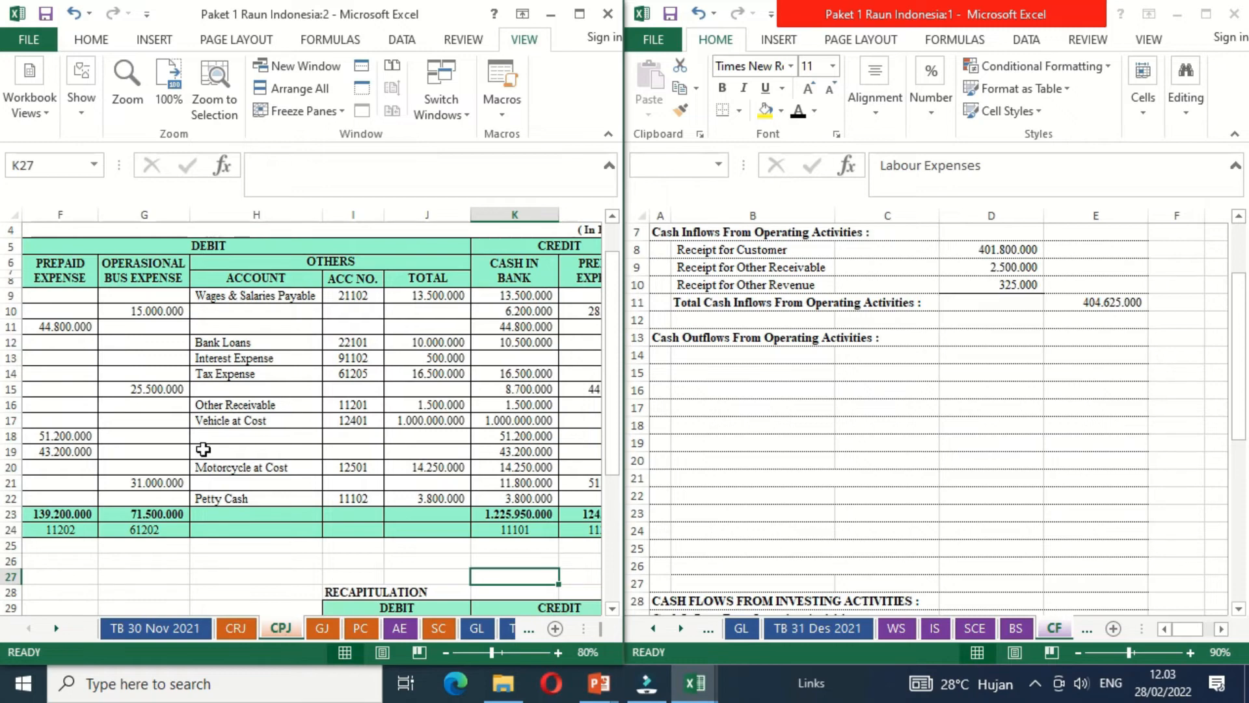
pyautogui.click(127, 380)
pyautogui.press('Left')
pyautogui.press('Left')
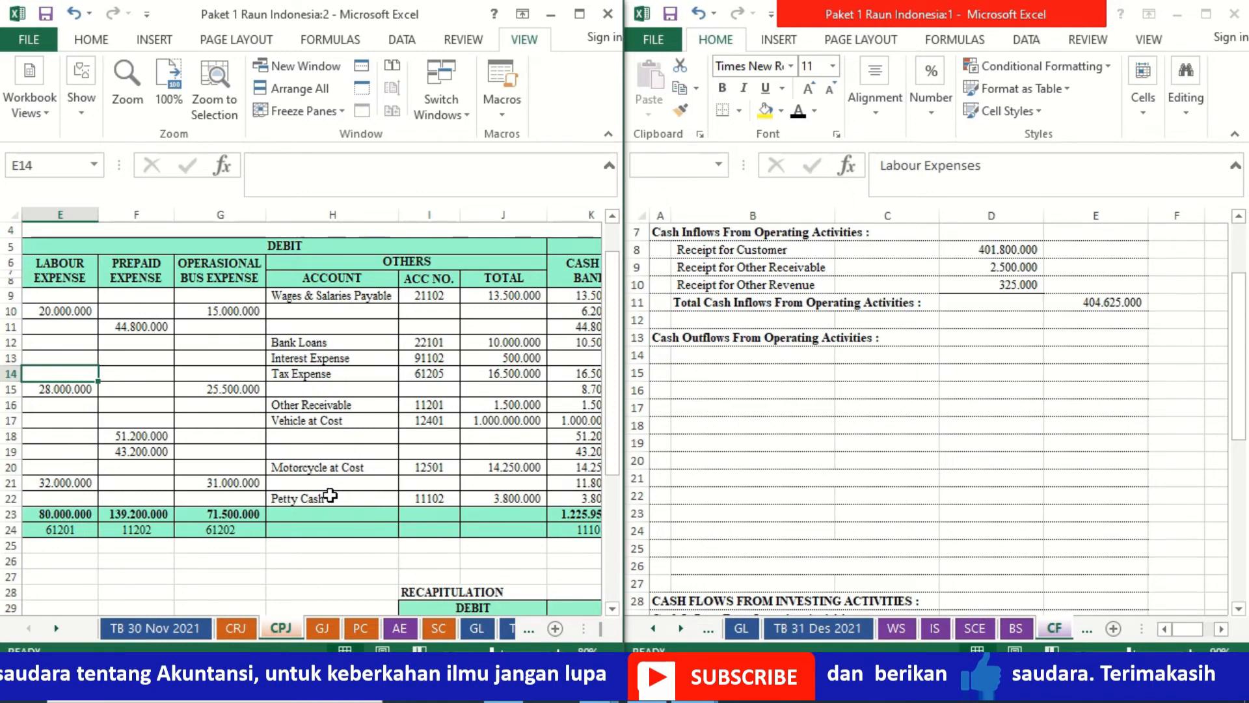
pyautogui.click(711, 359)
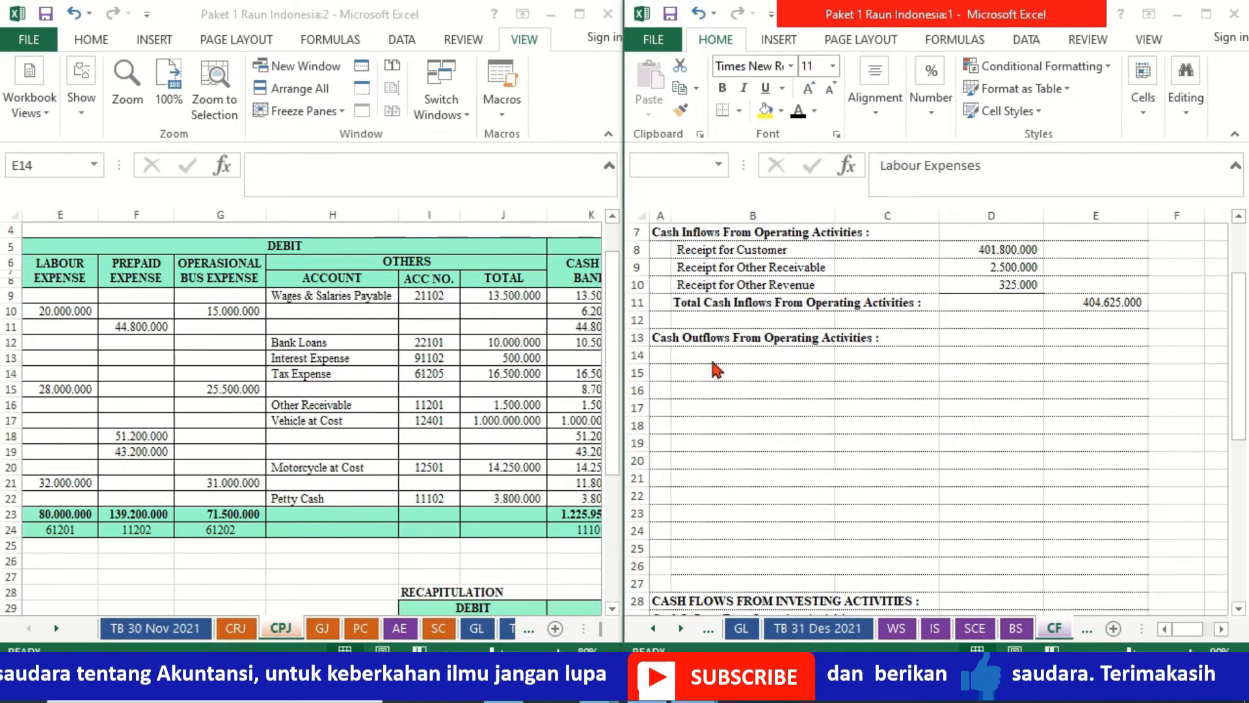
pyautogui.click(798, 111)
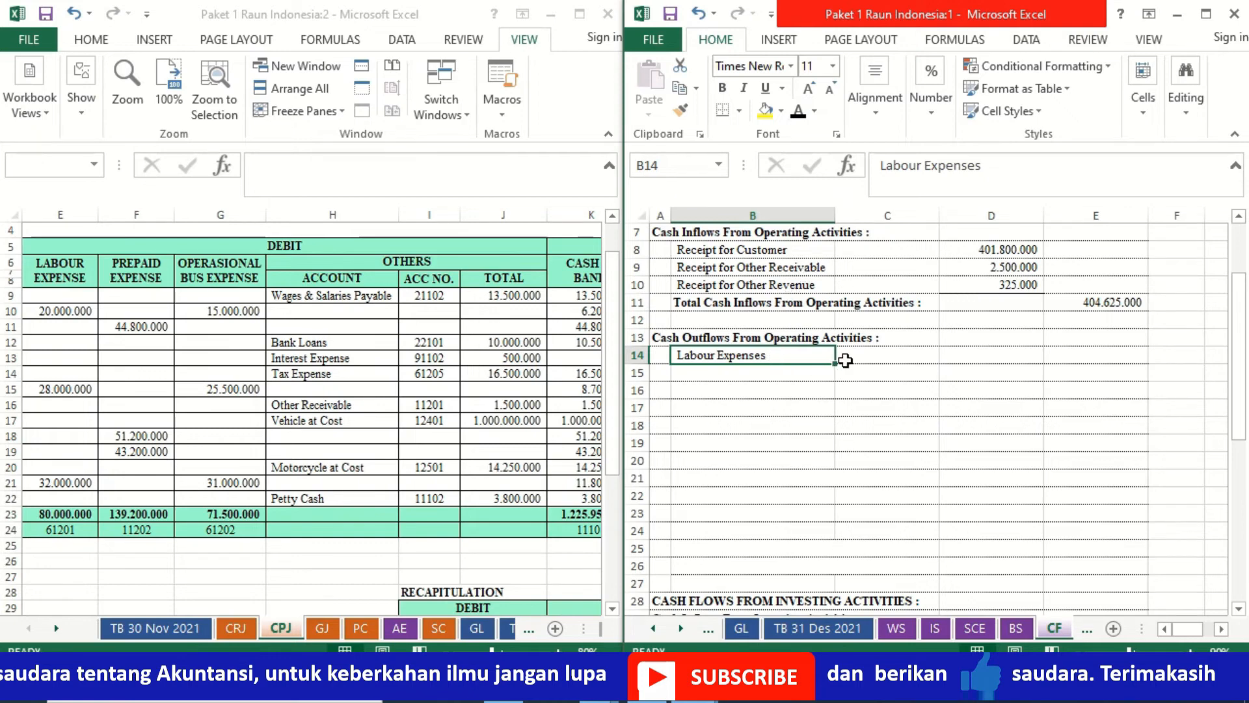
# - Calculate Labour Expenses in D14 by adding the CPJ labour expense total (E23) and the CRJ labour expense (H18)
pyautogui.click(960, 359)
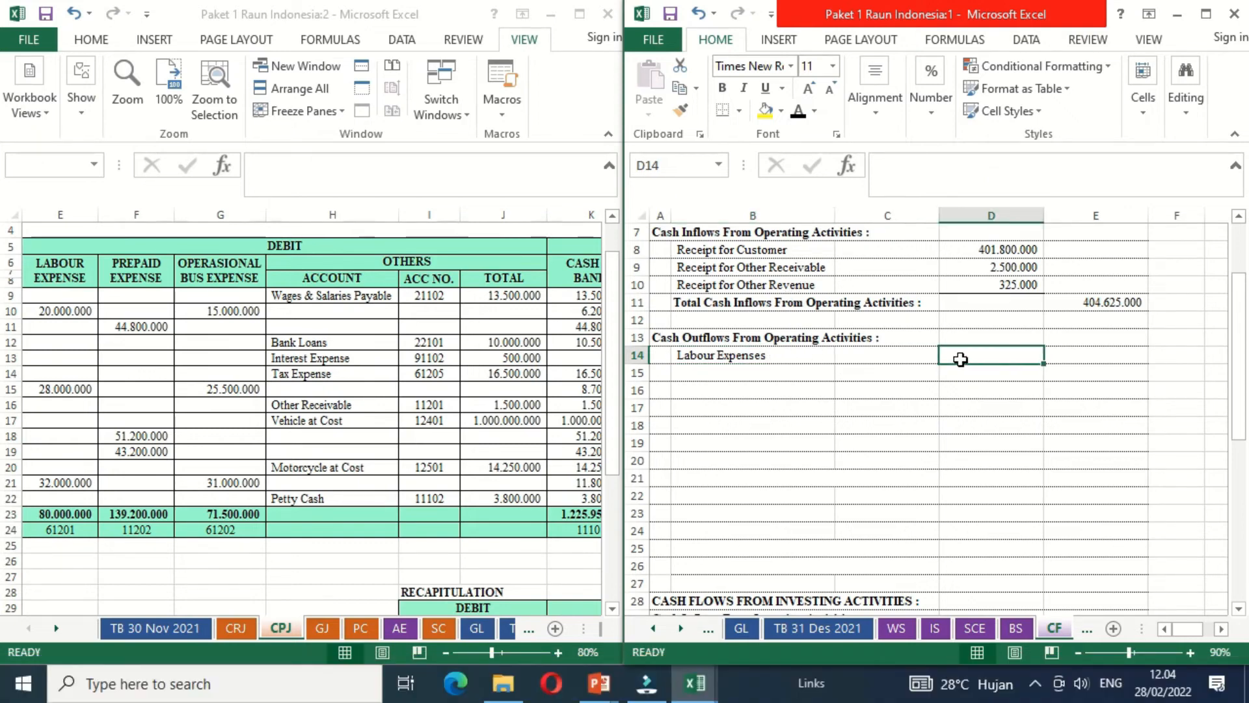
pyautogui.write('=')
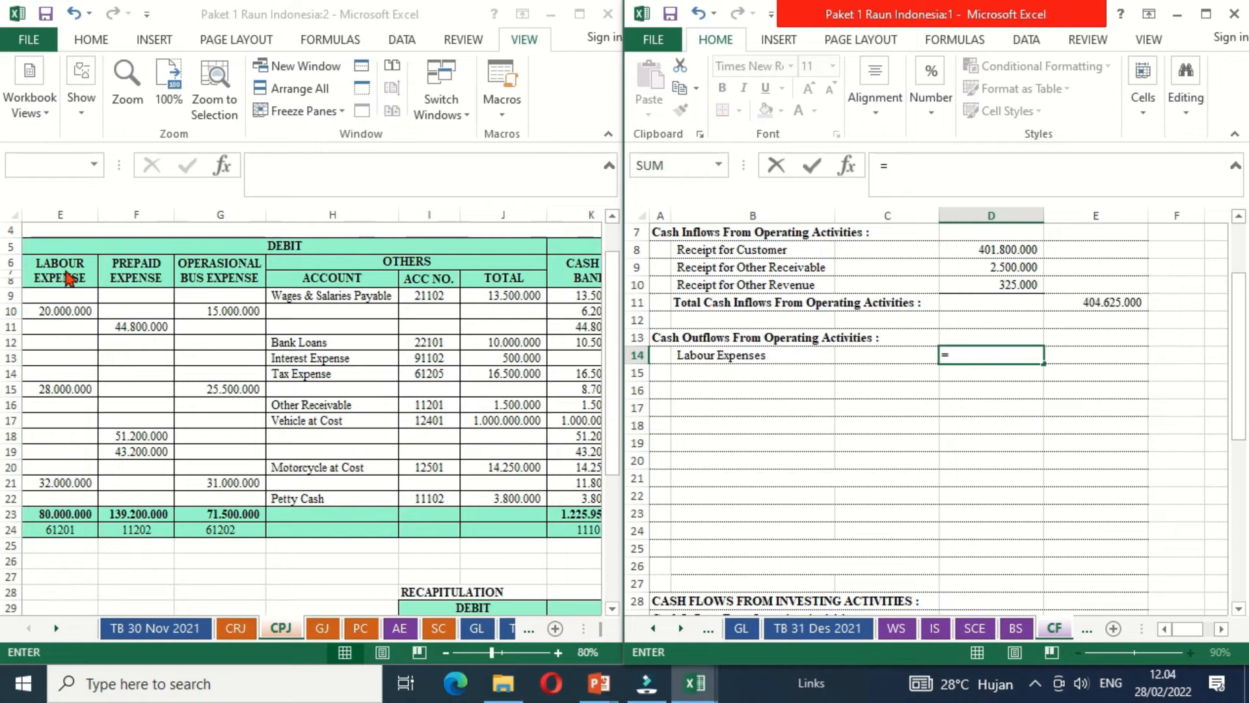
pyautogui.click(62, 512)
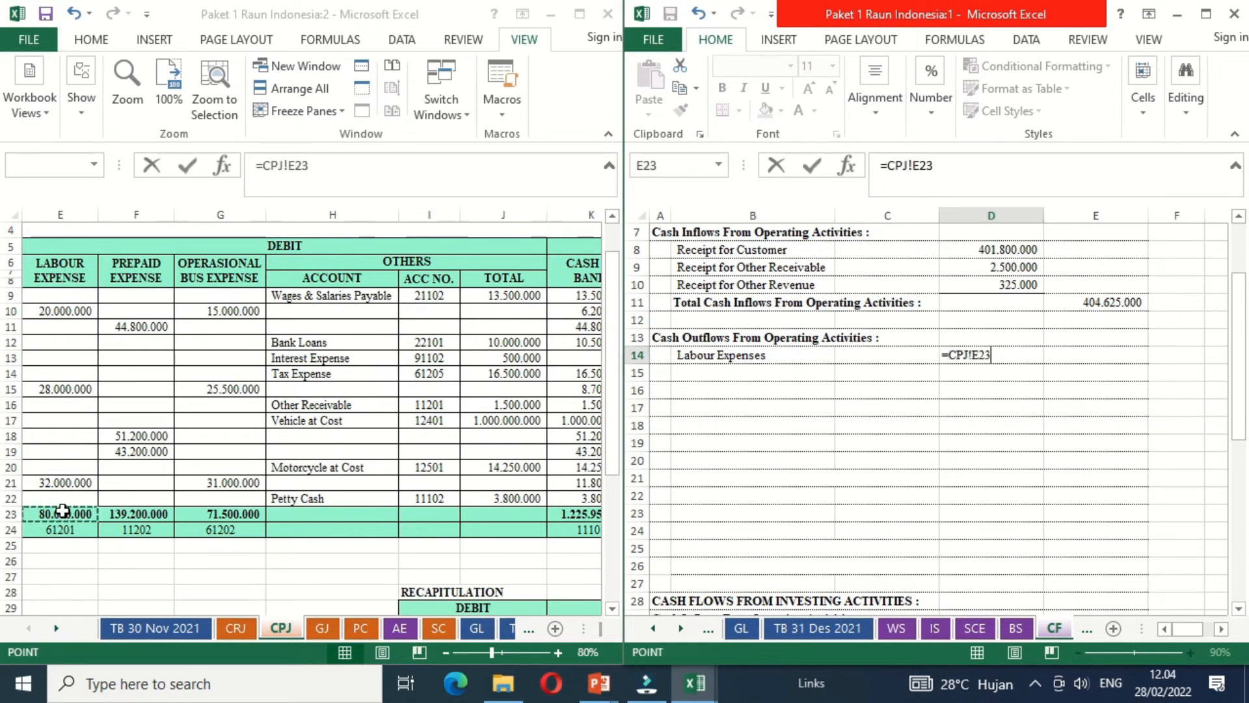
pyautogui.write('+')
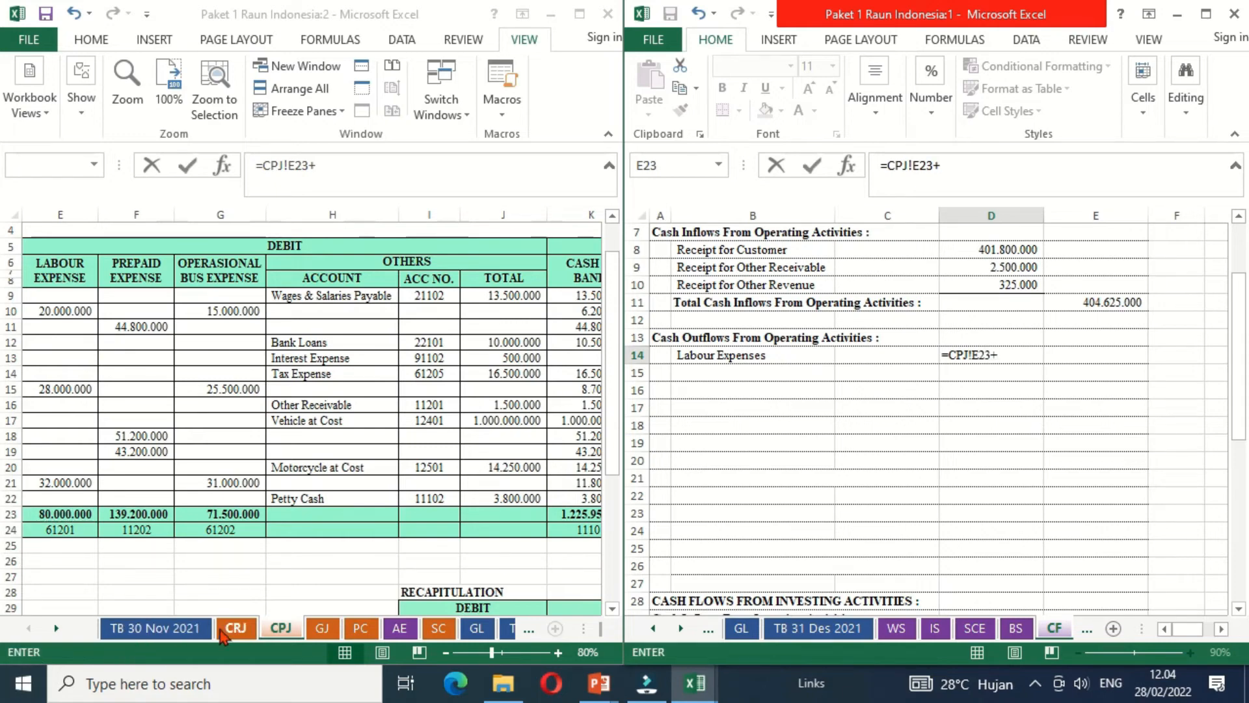
pyautogui.click(236, 628)
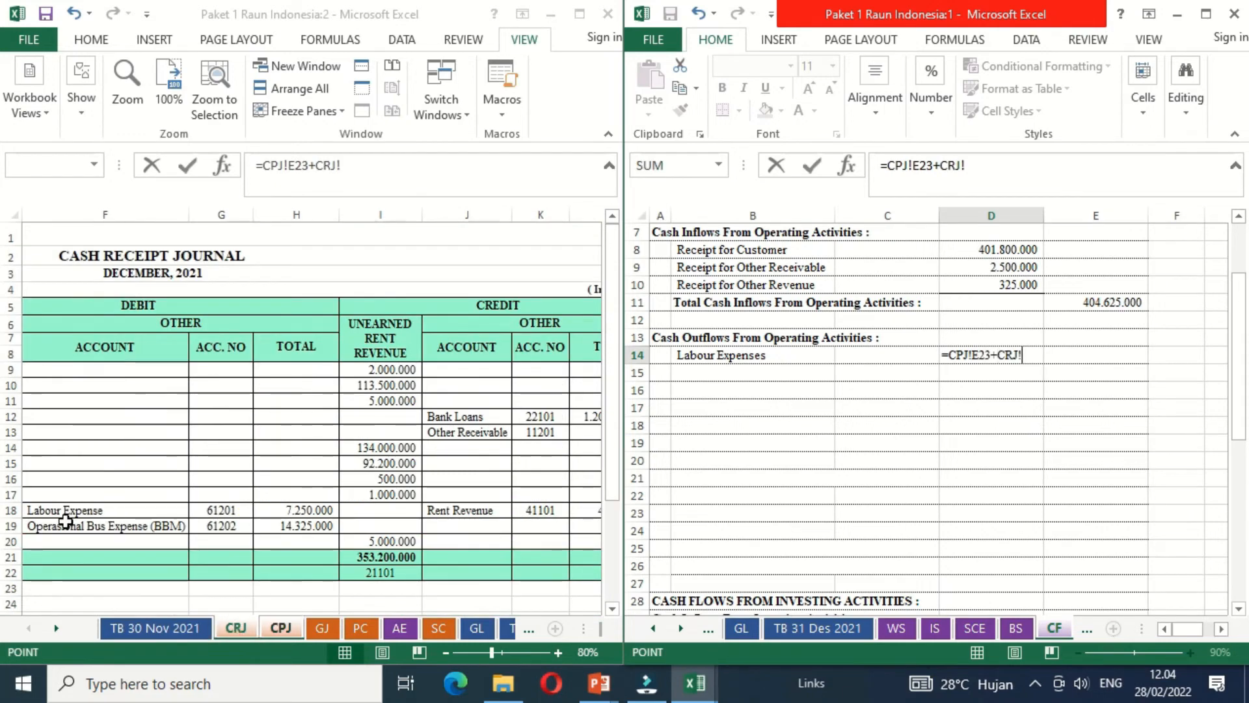
pyautogui.click(305, 511)
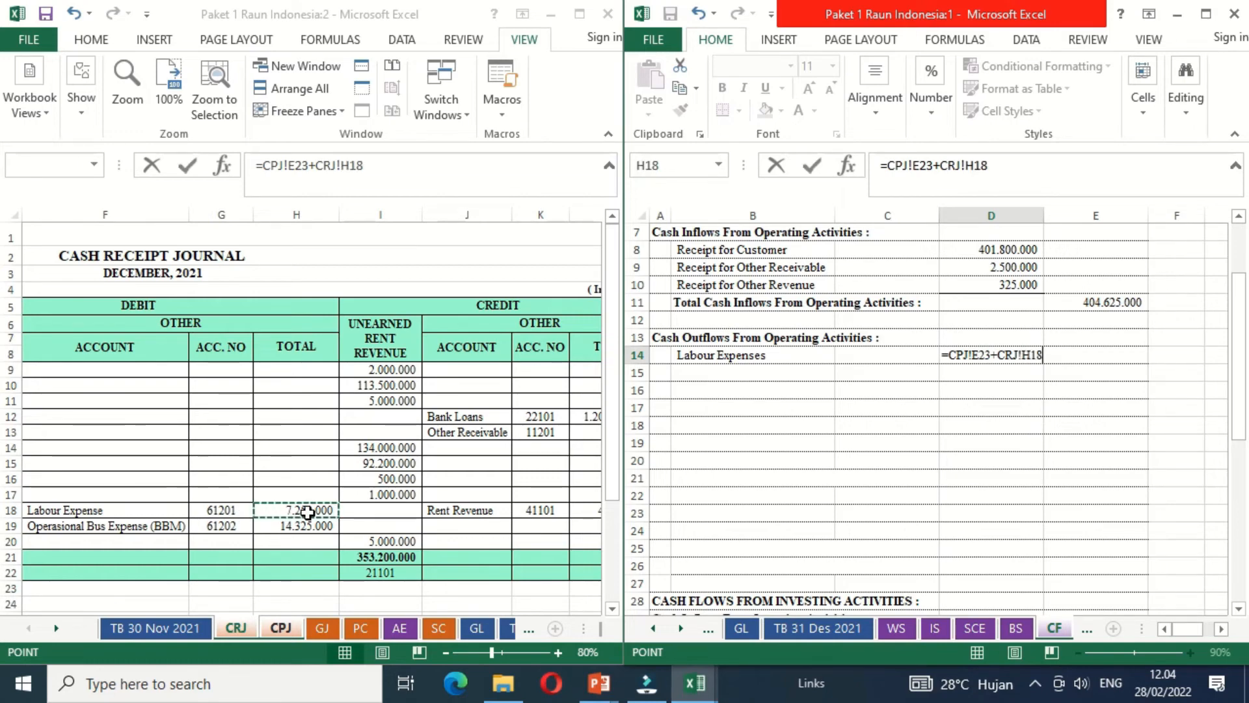
pyautogui.press('Return')
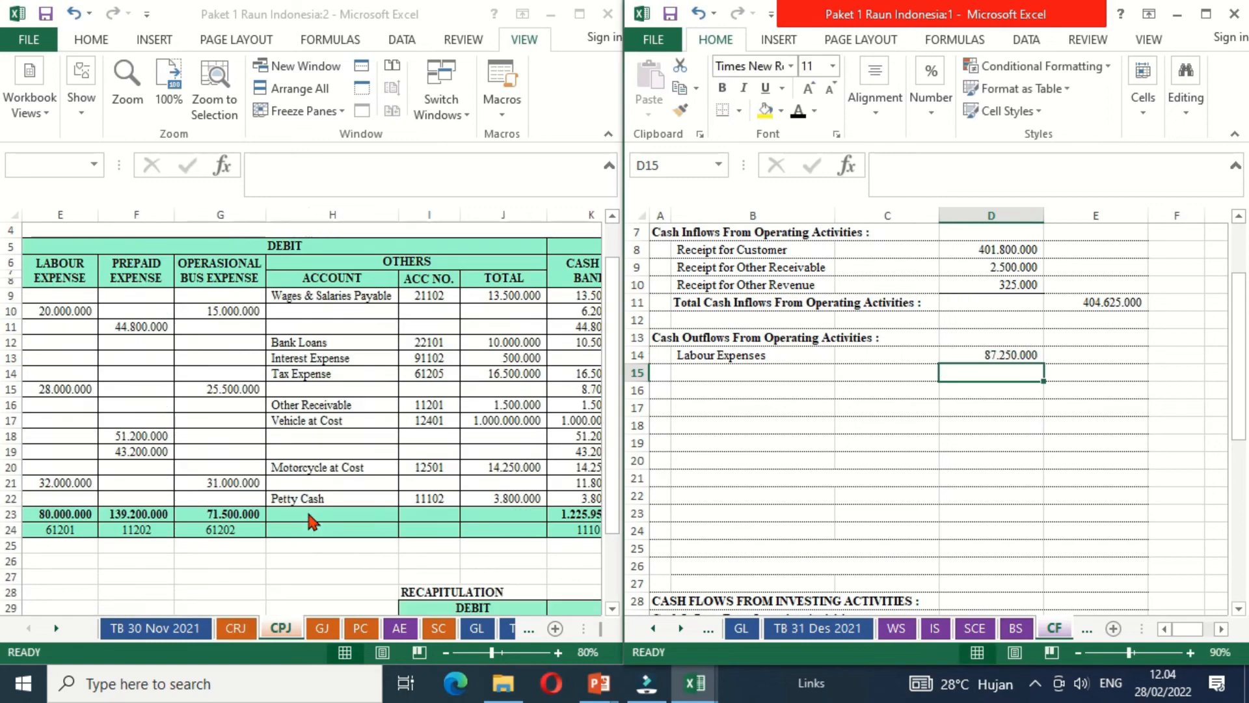
# - Show the CPJ sheet at 70% zoom with both its debit and credit Prepaid Expense columns in view
pyautogui.click(730, 369)
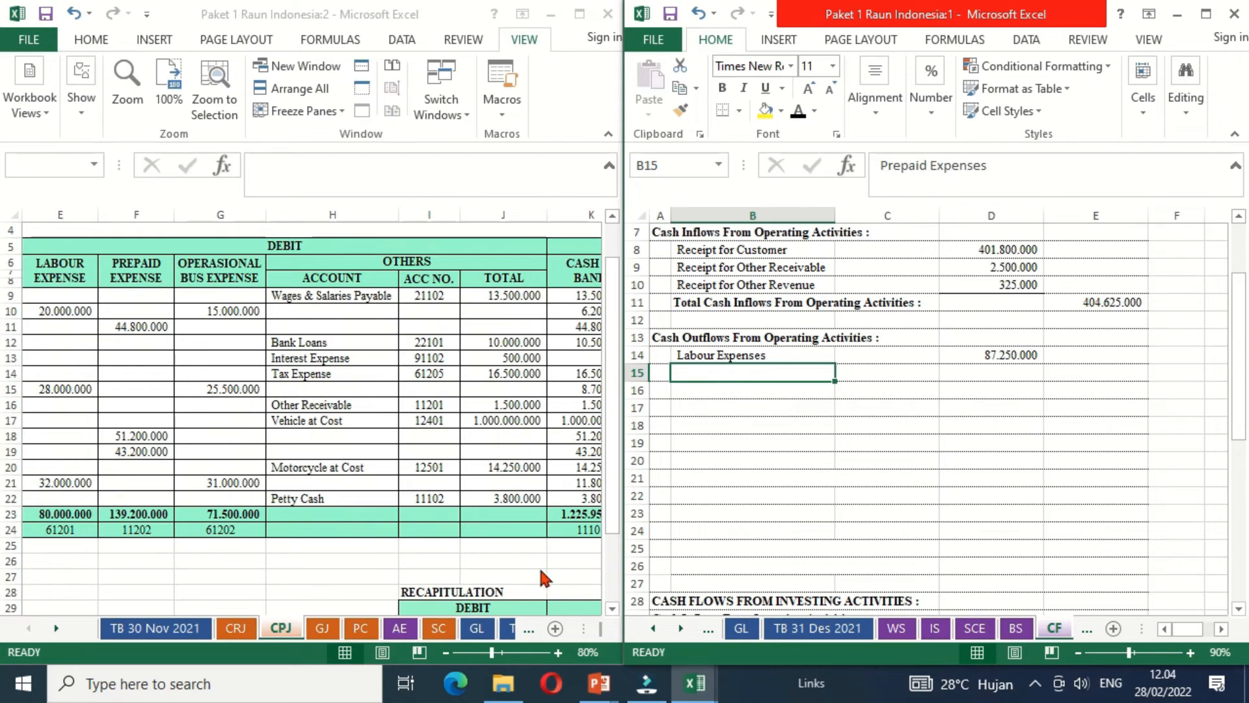
pyautogui.click(570, 575)
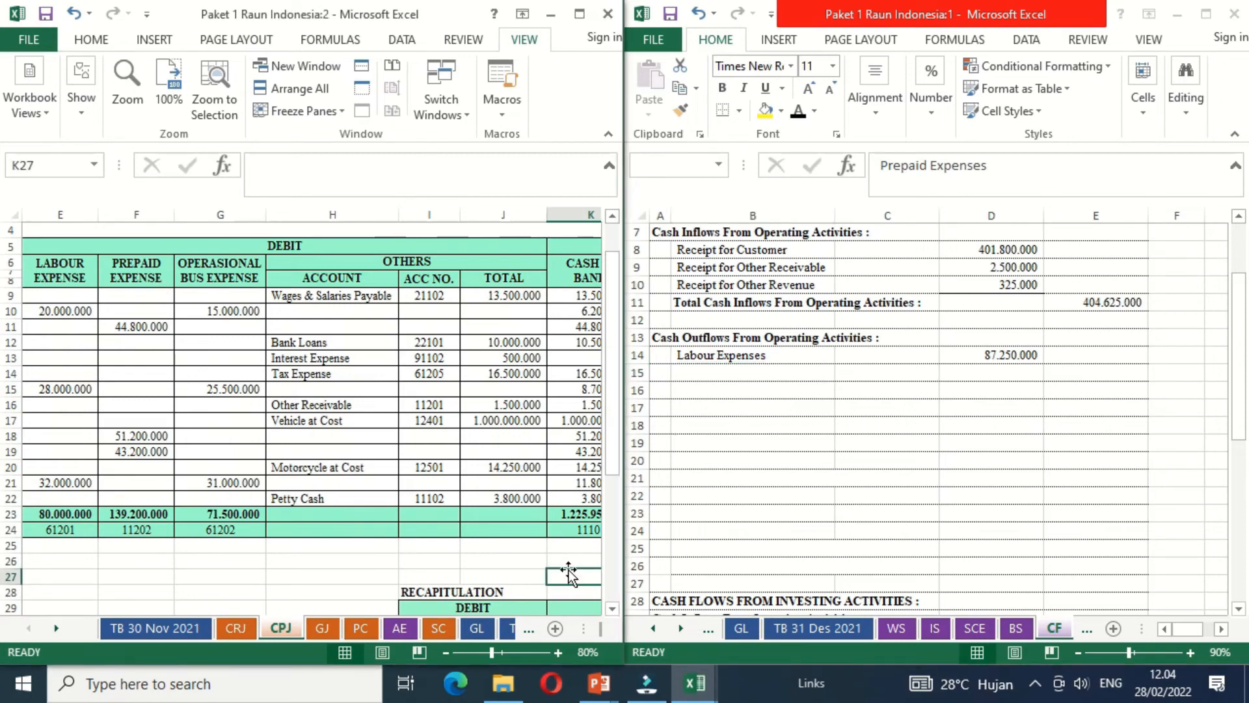
pyautogui.press('Right')
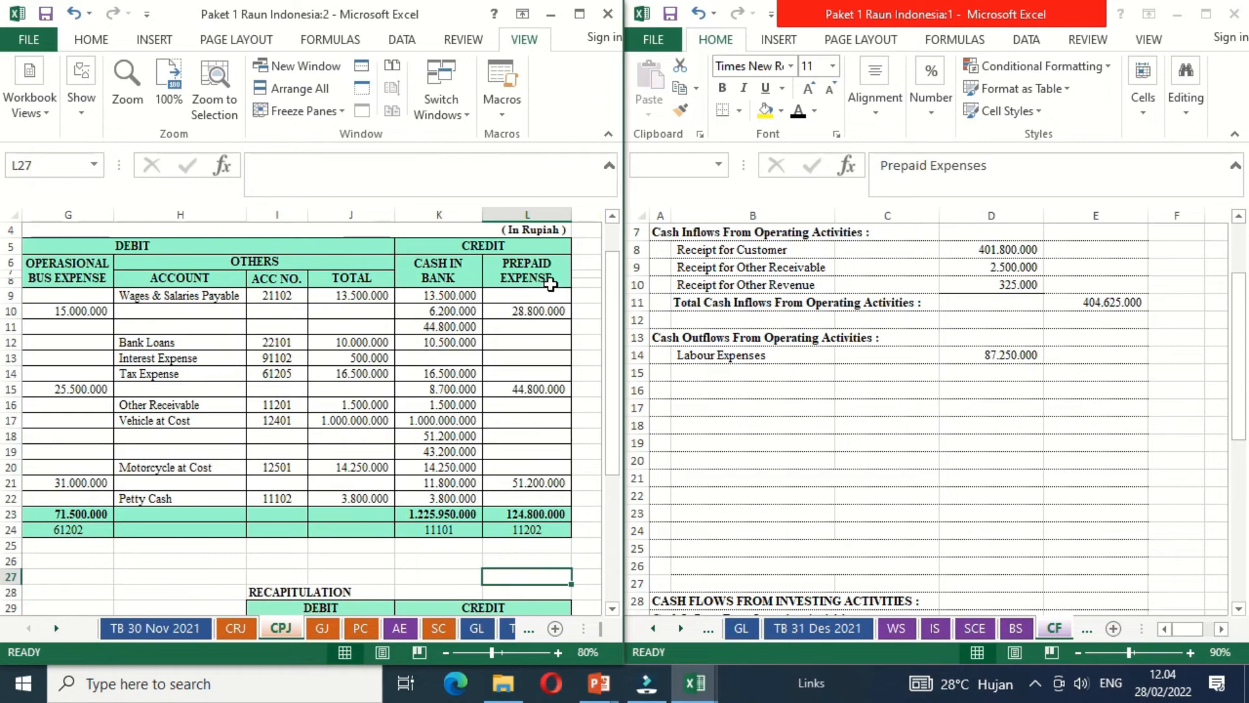
pyautogui.click(446, 653)
pyautogui.press('Left')
pyautogui.press('Left')
pyautogui.press('Left')
pyautogui.press('Left')
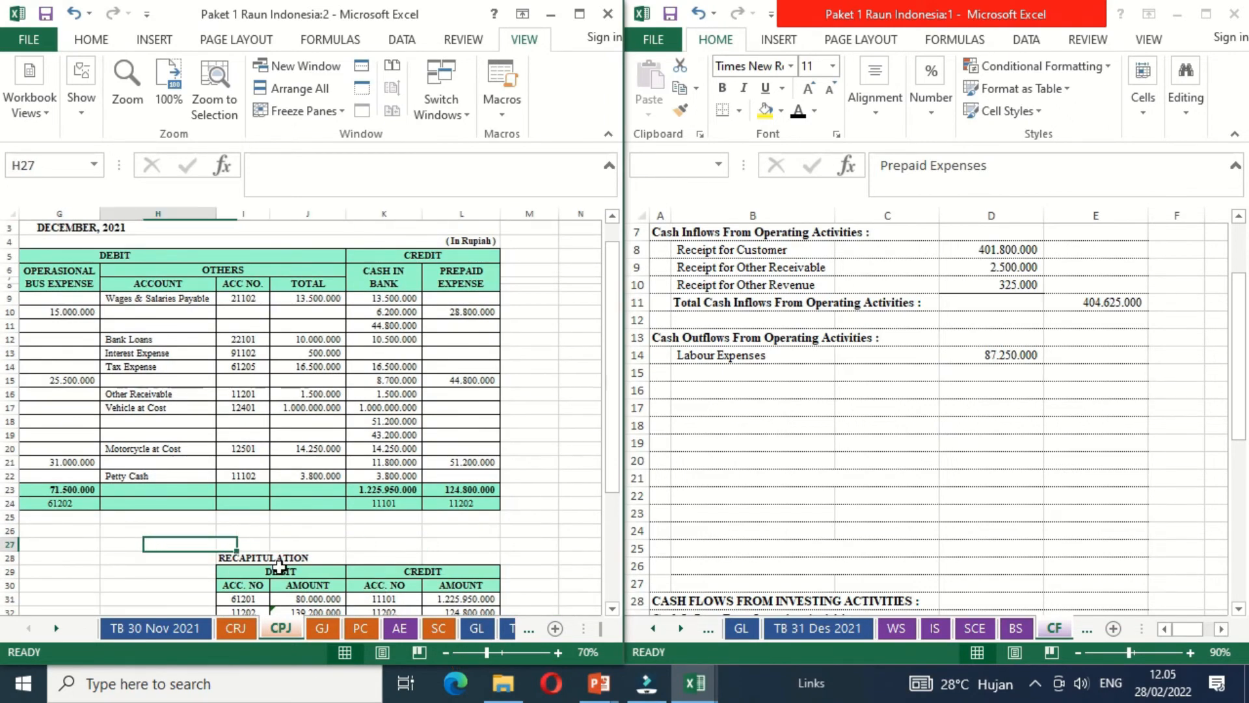
pyautogui.press('Left')
pyautogui.press('Left')
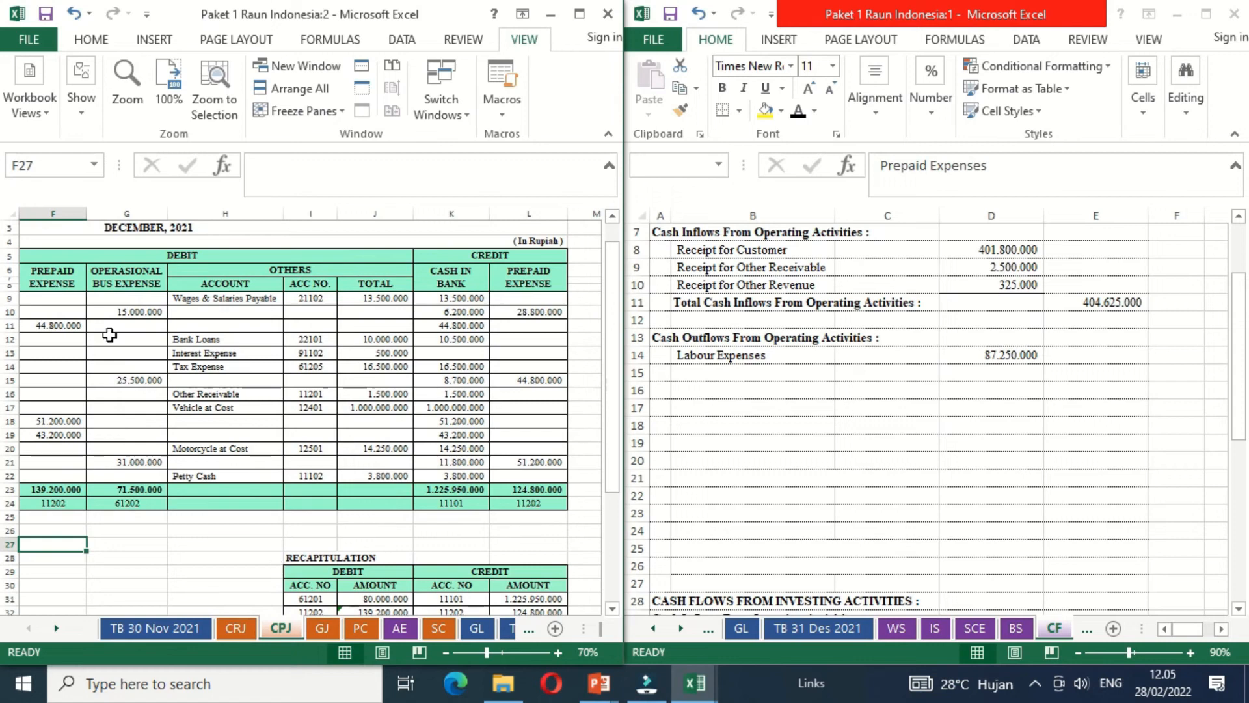
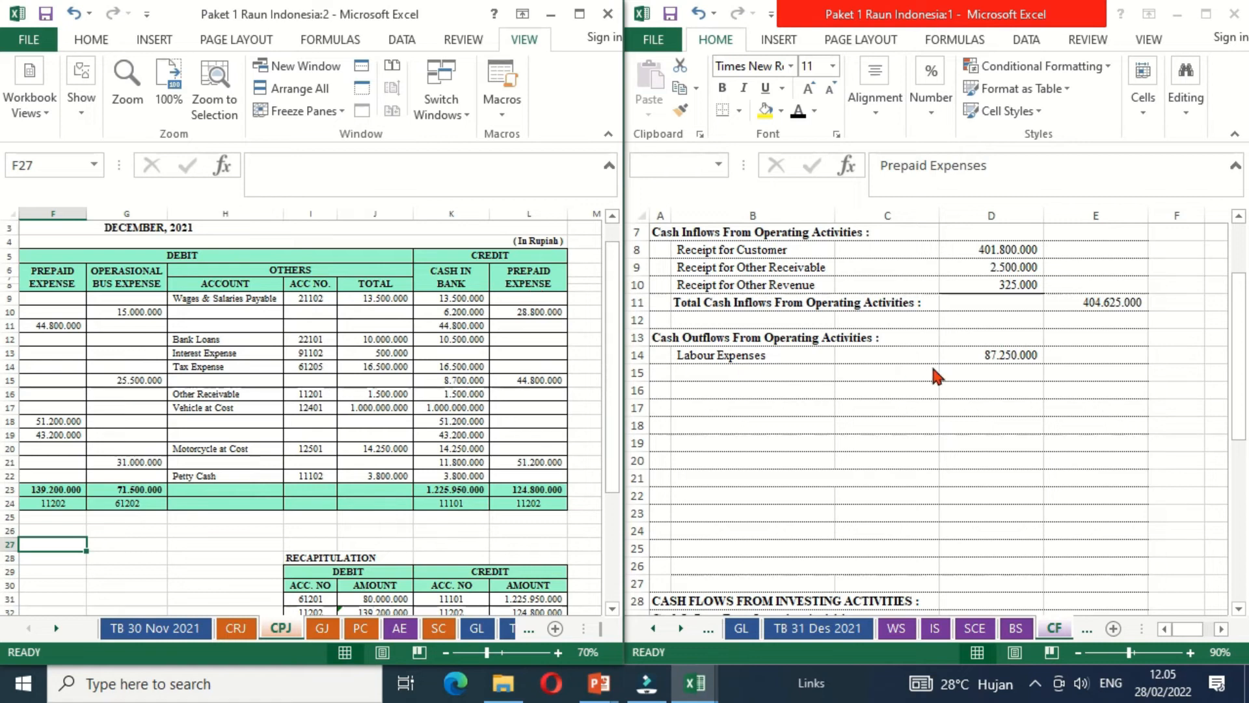
# - Make the Prepaid Expenses label in B15 black and calculate D15 as the CPJ debit prepaid total (F23) minus the credit prepaid total (L23)
pyautogui.click(745, 368)
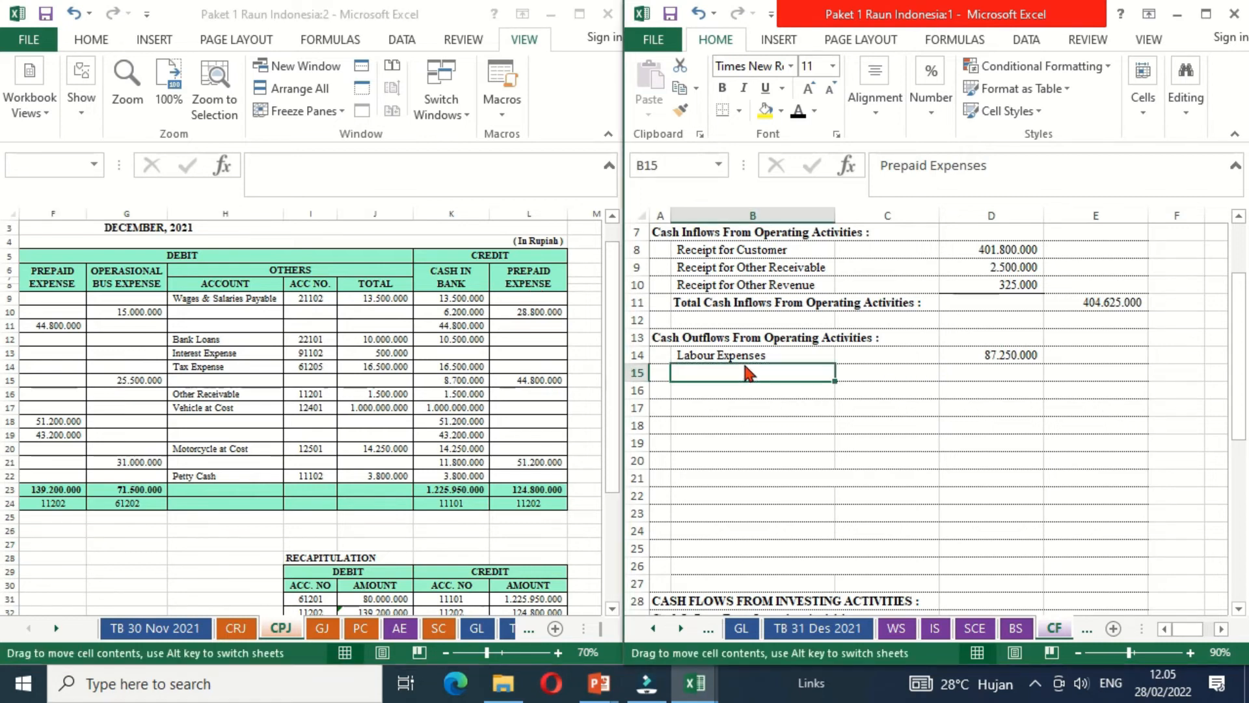
pyautogui.click(799, 111)
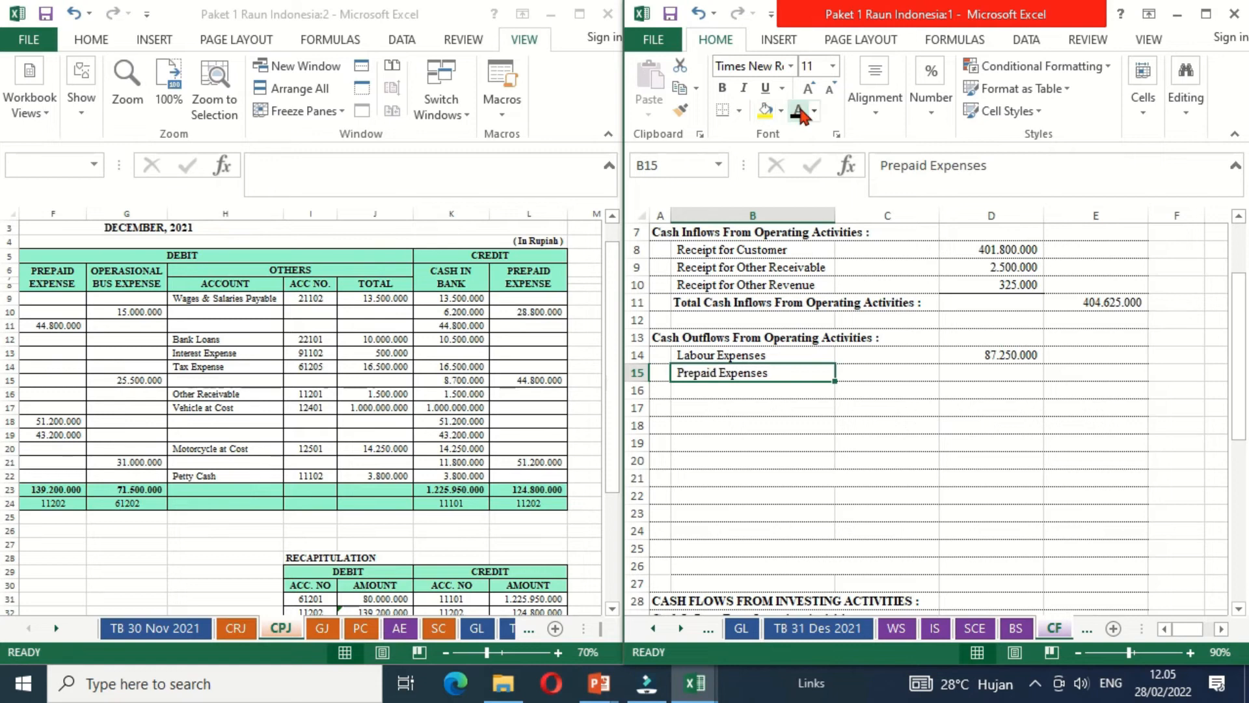
pyautogui.click(974, 380)
pyautogui.write('=')
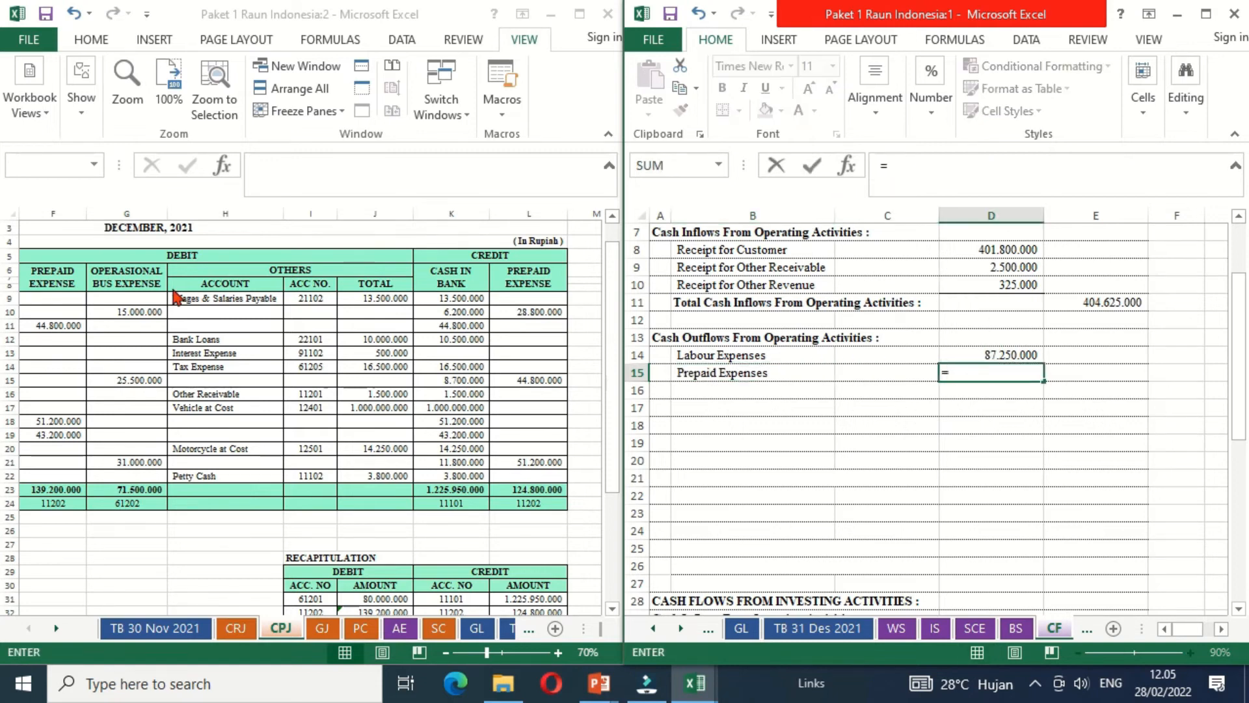
pyautogui.click(56, 488)
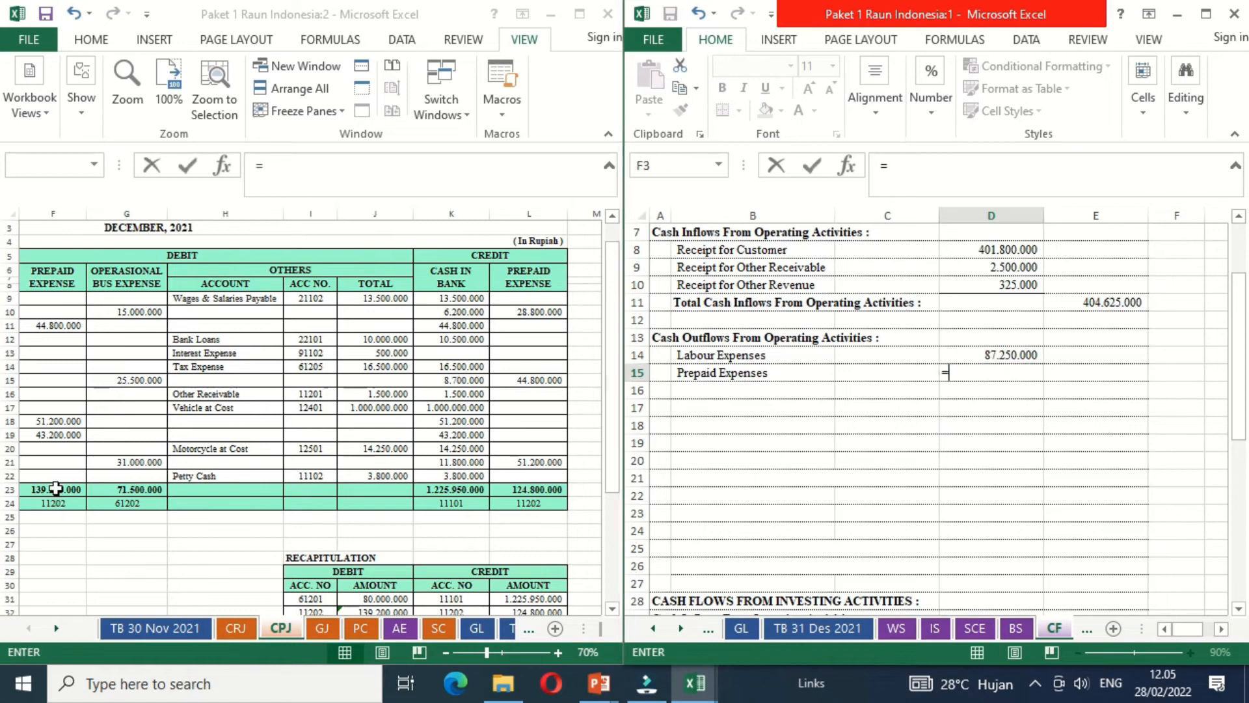
pyautogui.write('-')
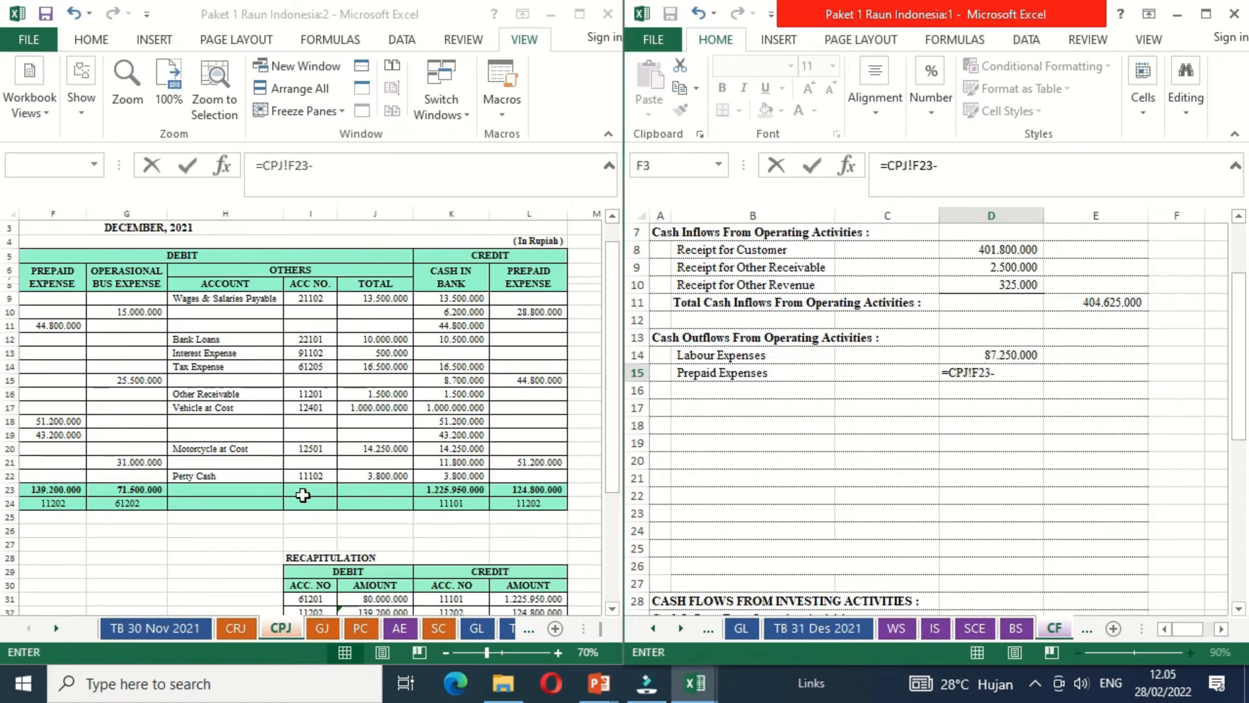
pyautogui.click(523, 498)
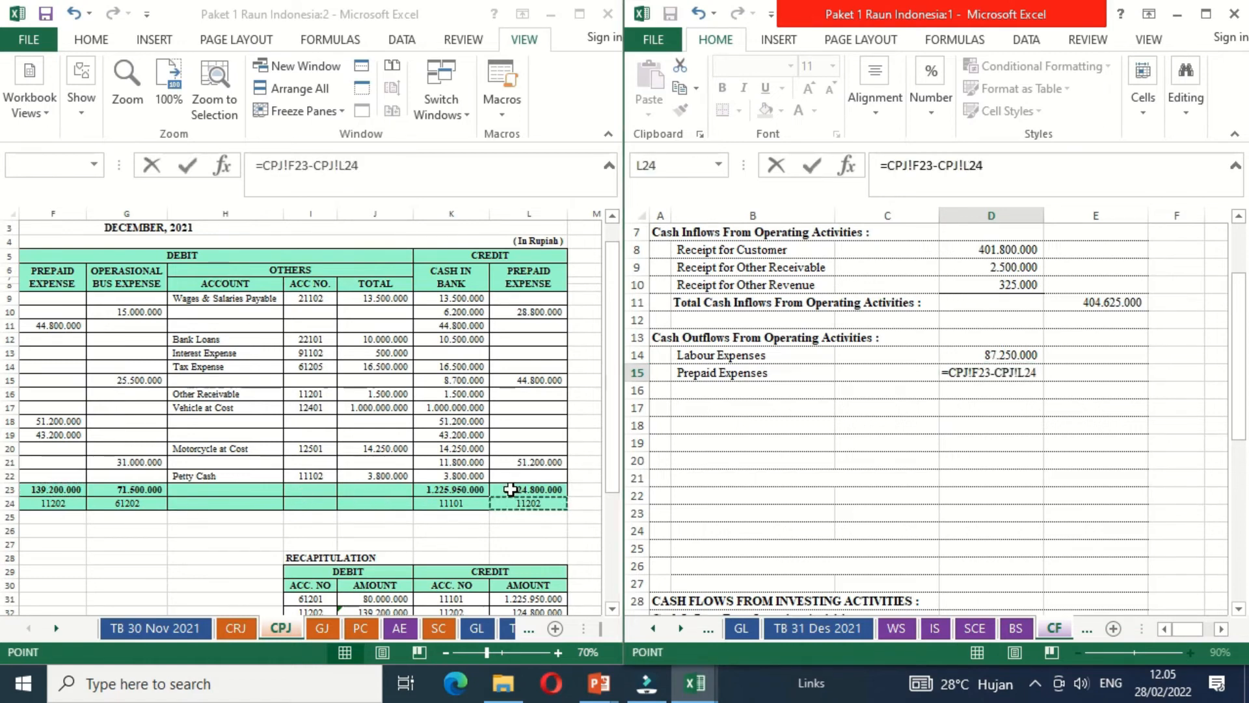
pyautogui.click(510, 489)
pyautogui.press('Return')
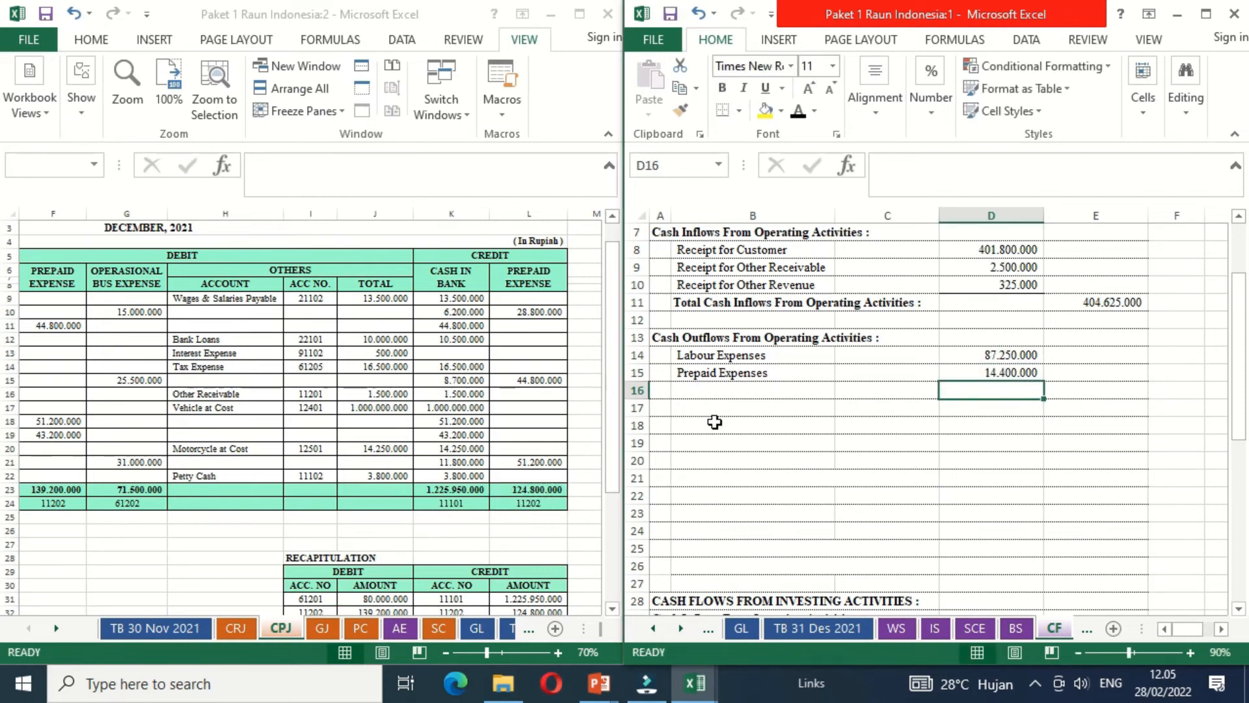
# - Make the Operational Bus Expenses label in B16 black and calculate D16 by adding the CPJ total (G23) and the CRJ bus expense (H19)
pyautogui.click(703, 393)
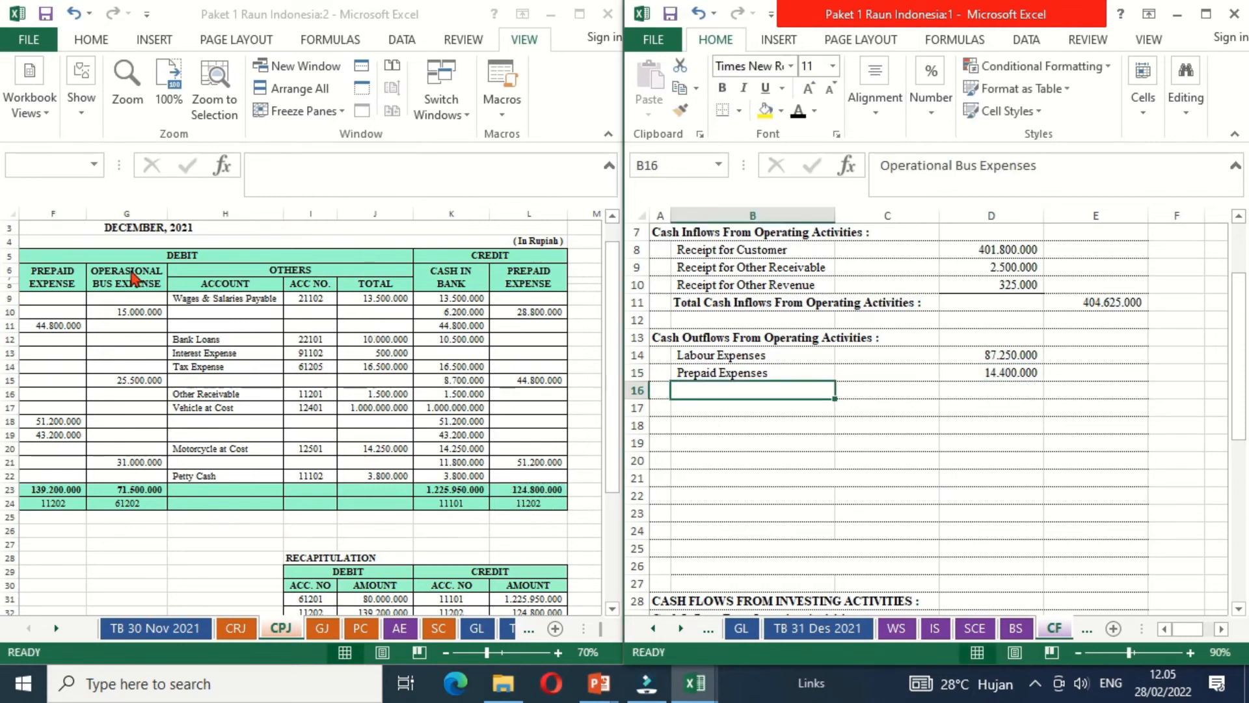
pyautogui.click(798, 112)
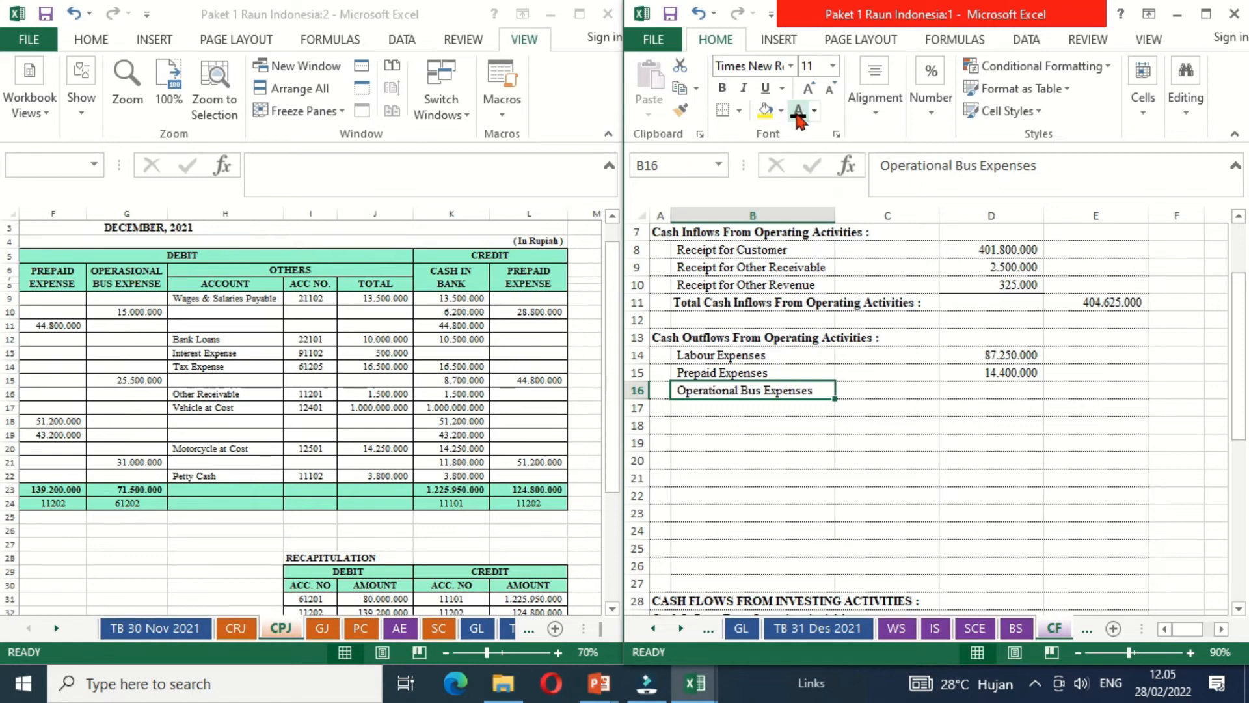
pyautogui.click(967, 392)
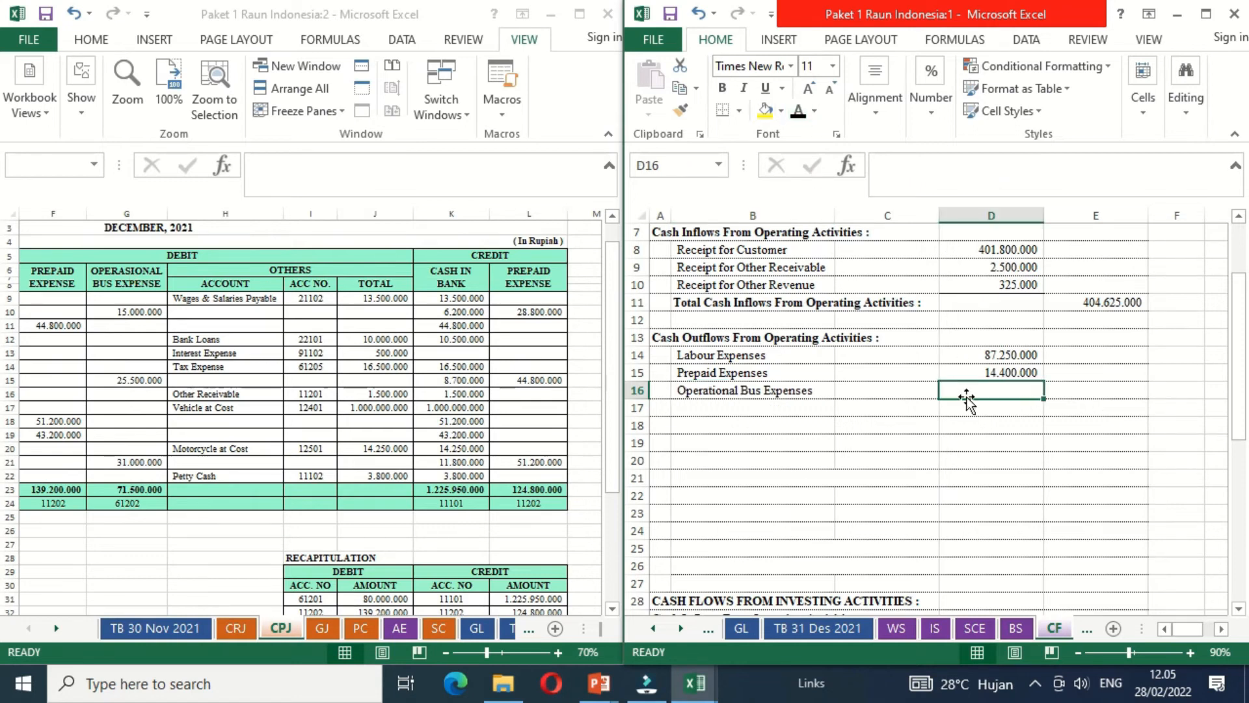
pyautogui.write('=')
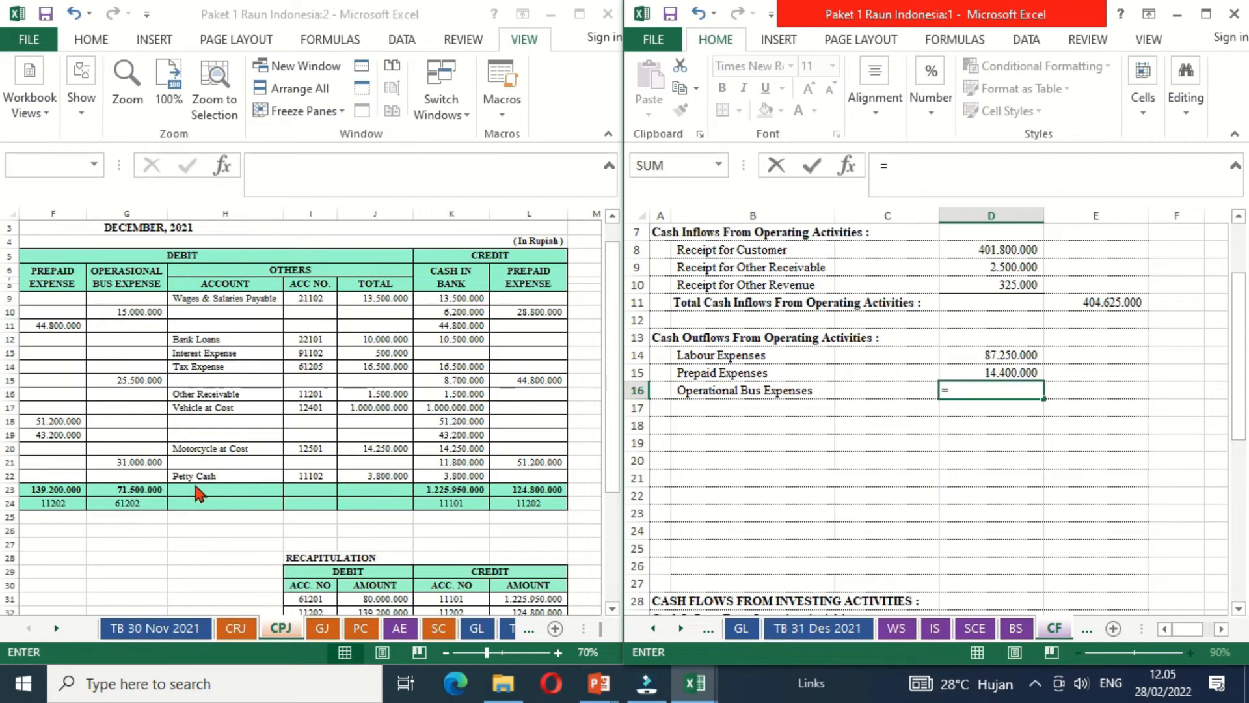
pyautogui.click(152, 489)
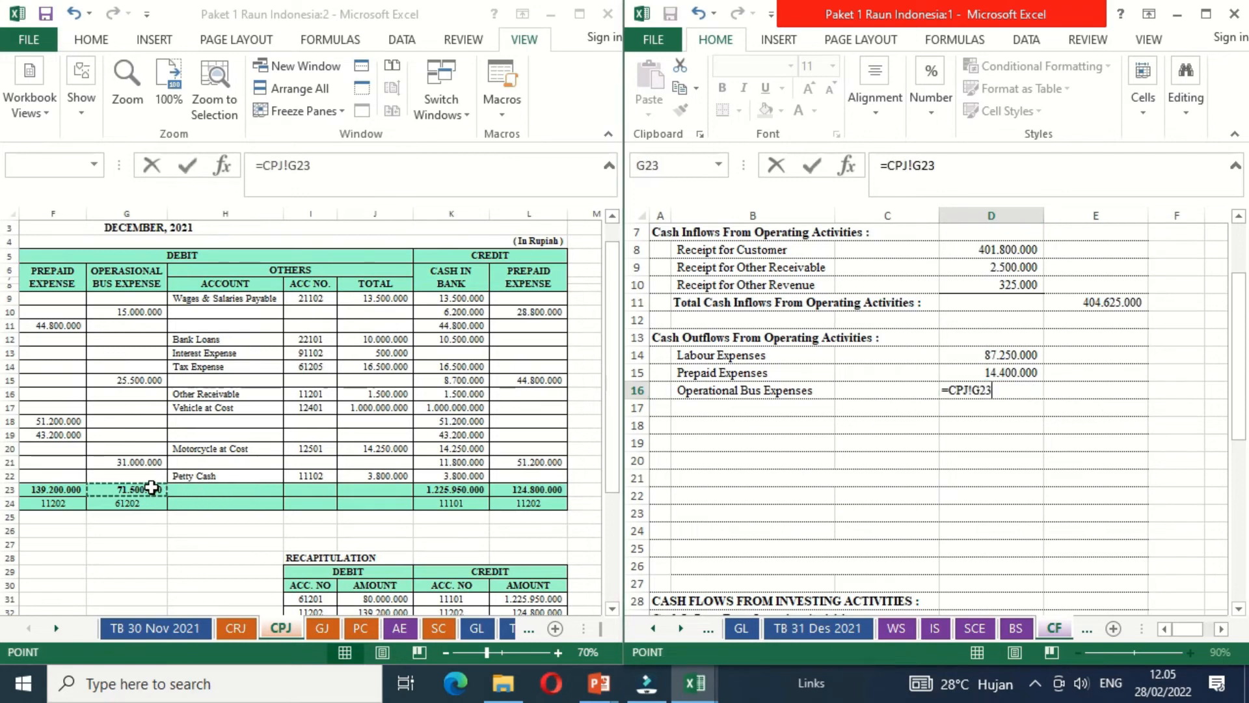
pyautogui.write('+')
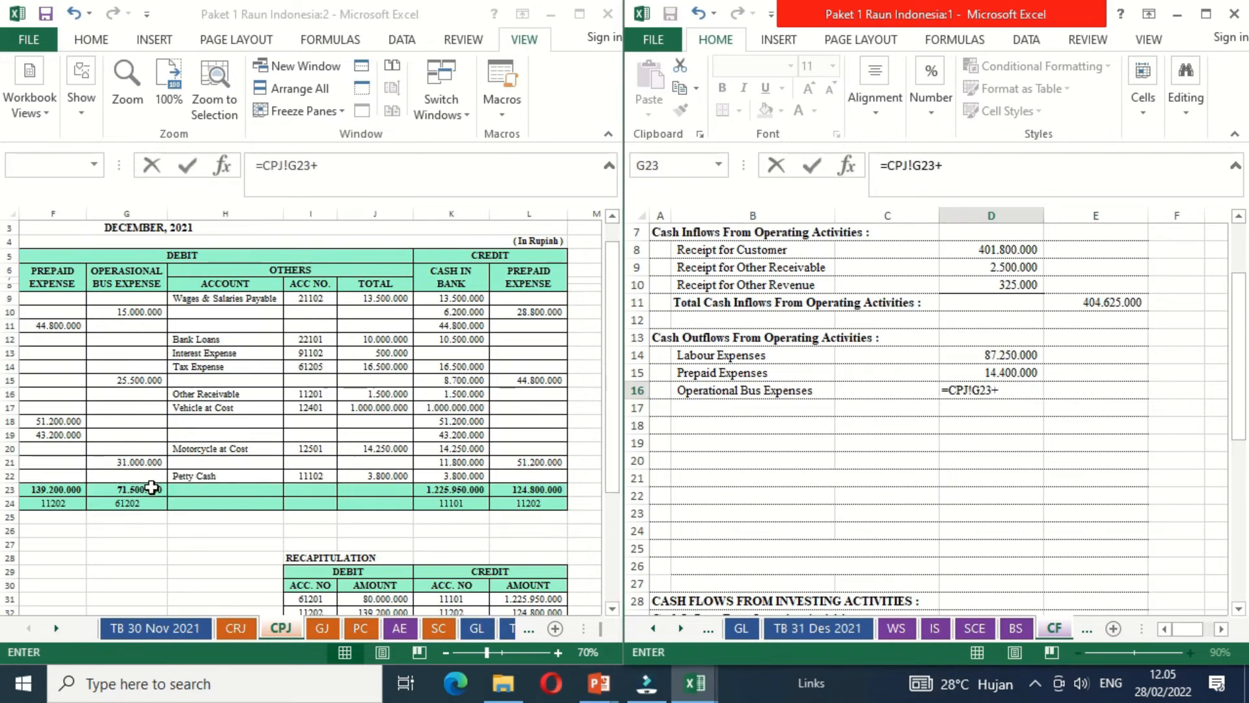
pyautogui.click(236, 628)
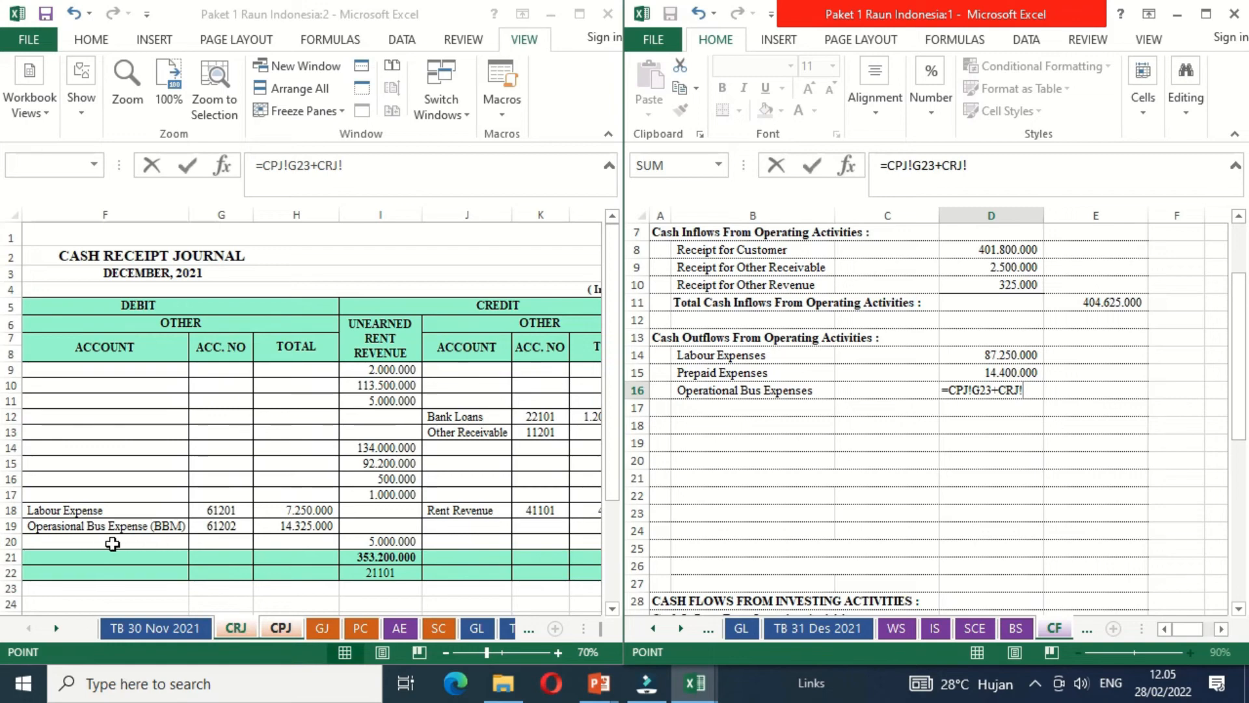
pyautogui.click(278, 525)
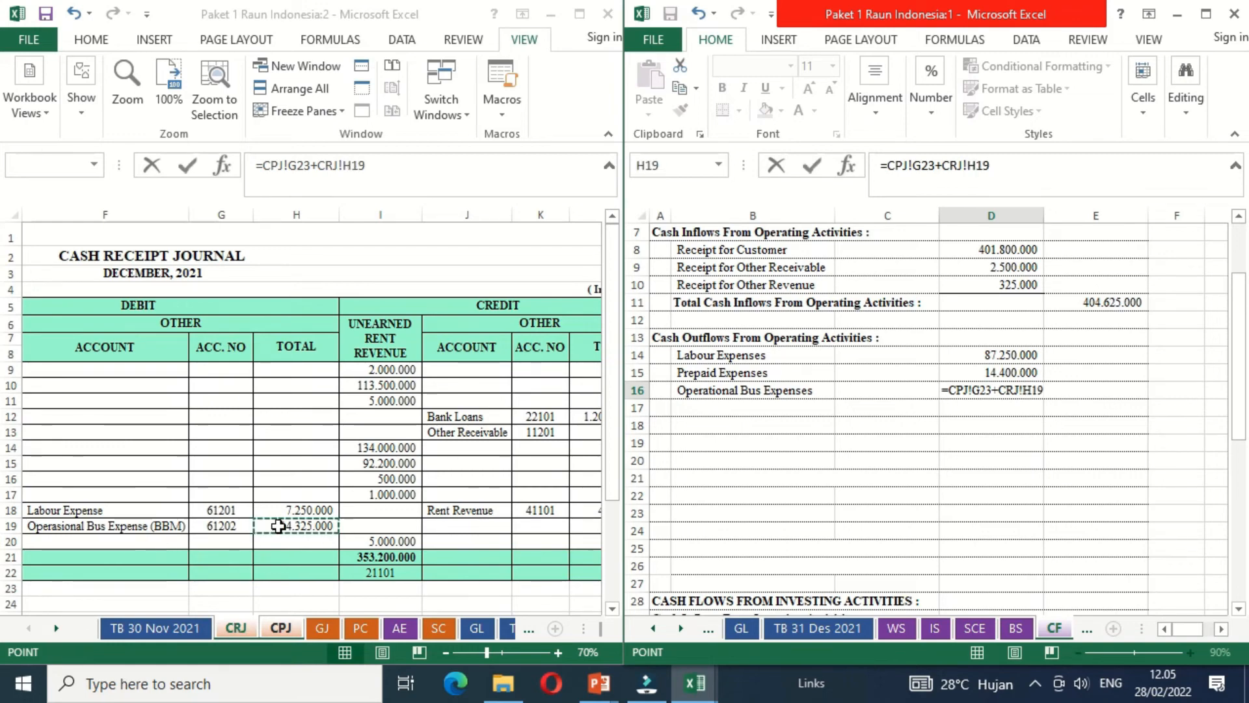
pyautogui.press('Return')
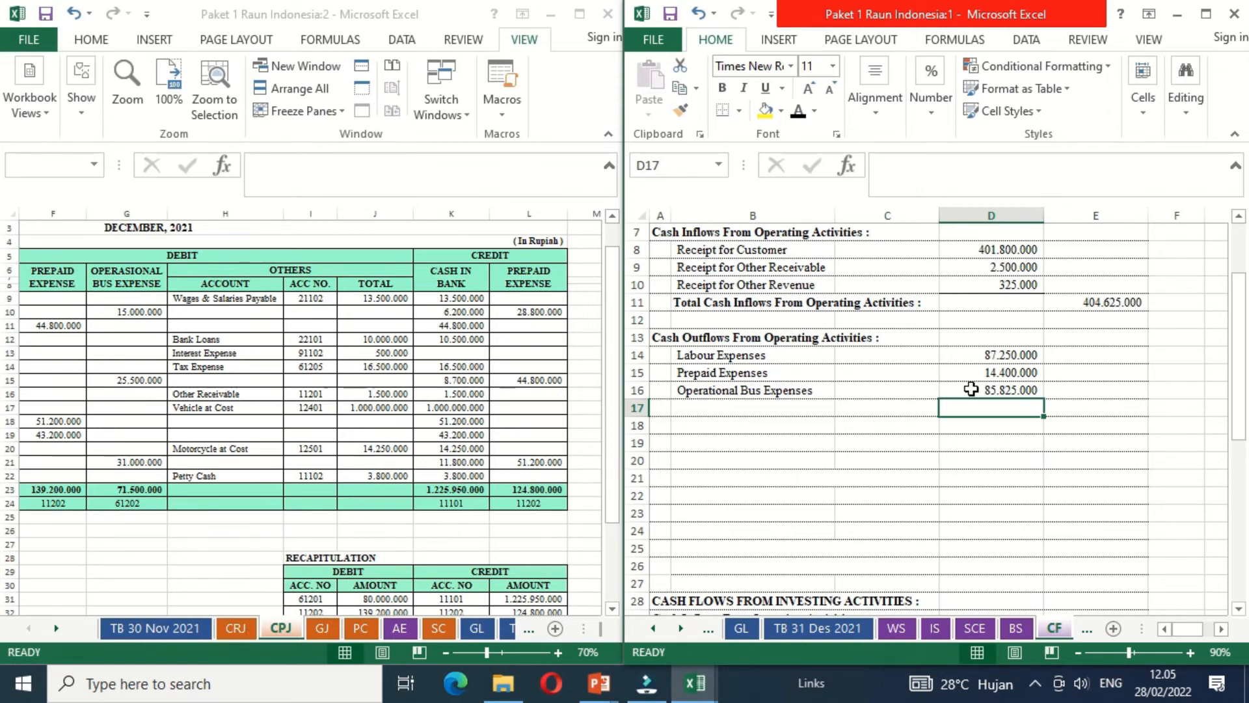
# - Make the Wage and Salary expenses label in B17 black and link D17 to the CPJ wages and salaries payment in J9
pyautogui.click(784, 411)
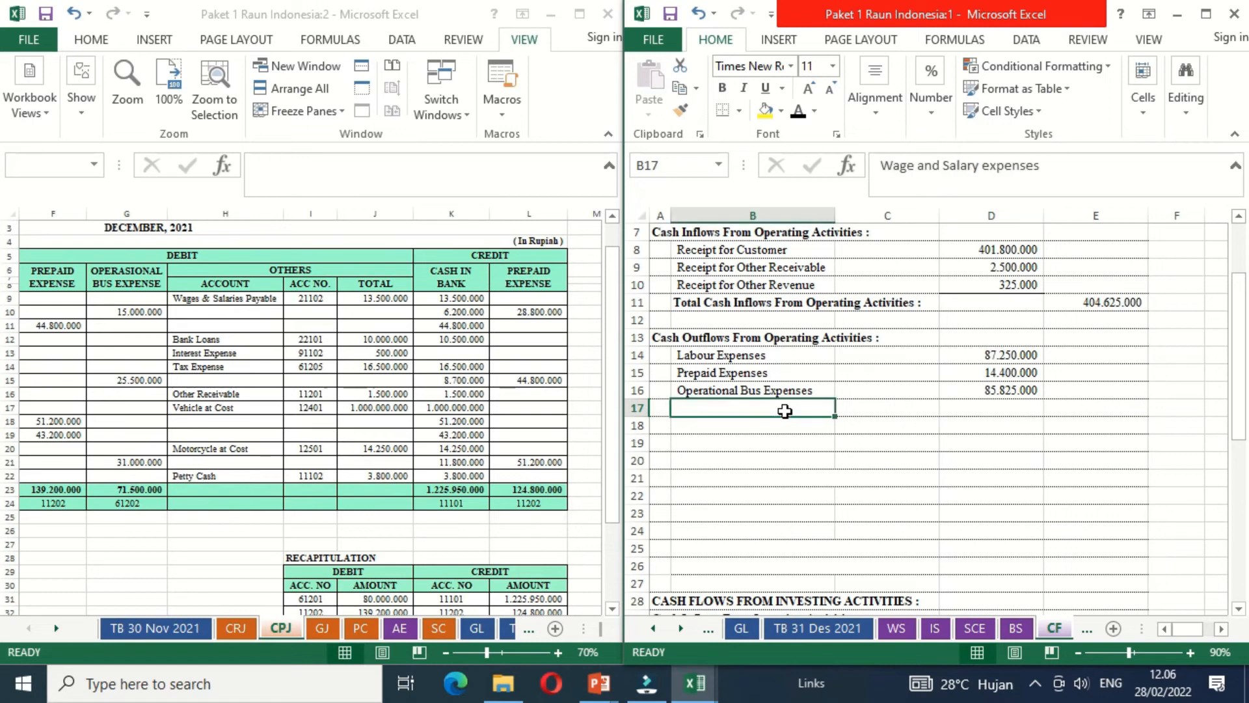
pyautogui.click(798, 112)
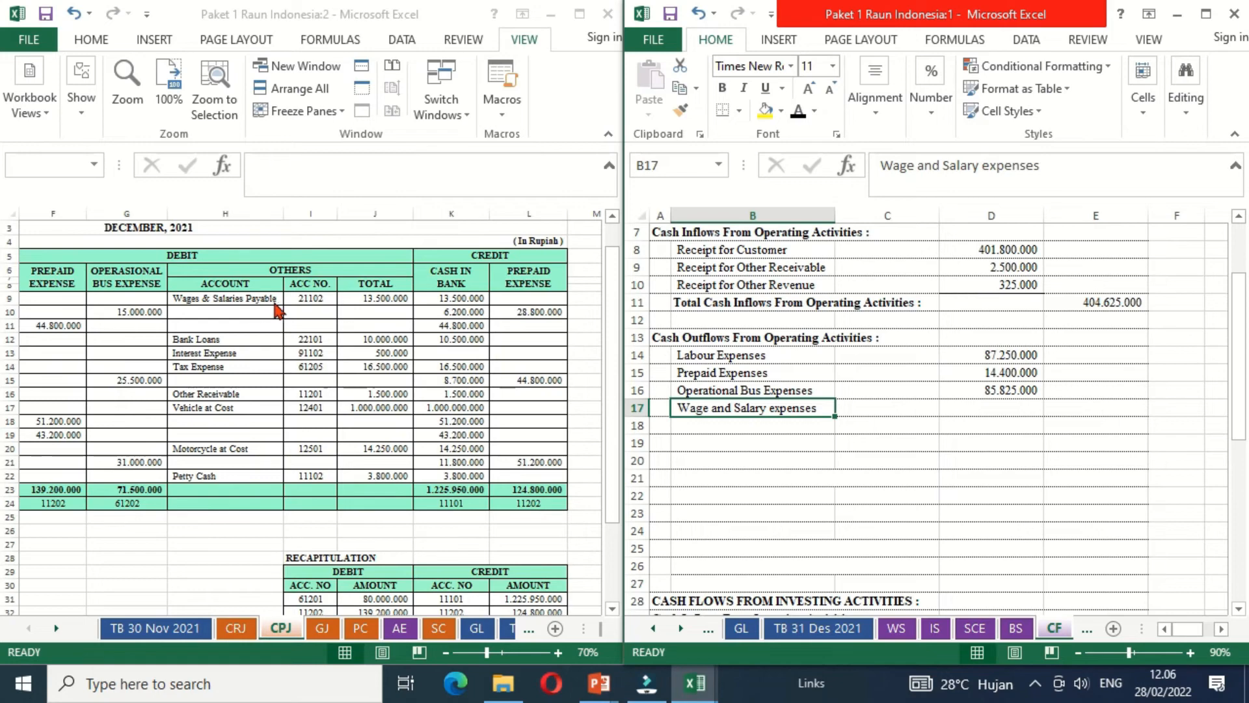
pyautogui.click(962, 408)
pyautogui.write('=')
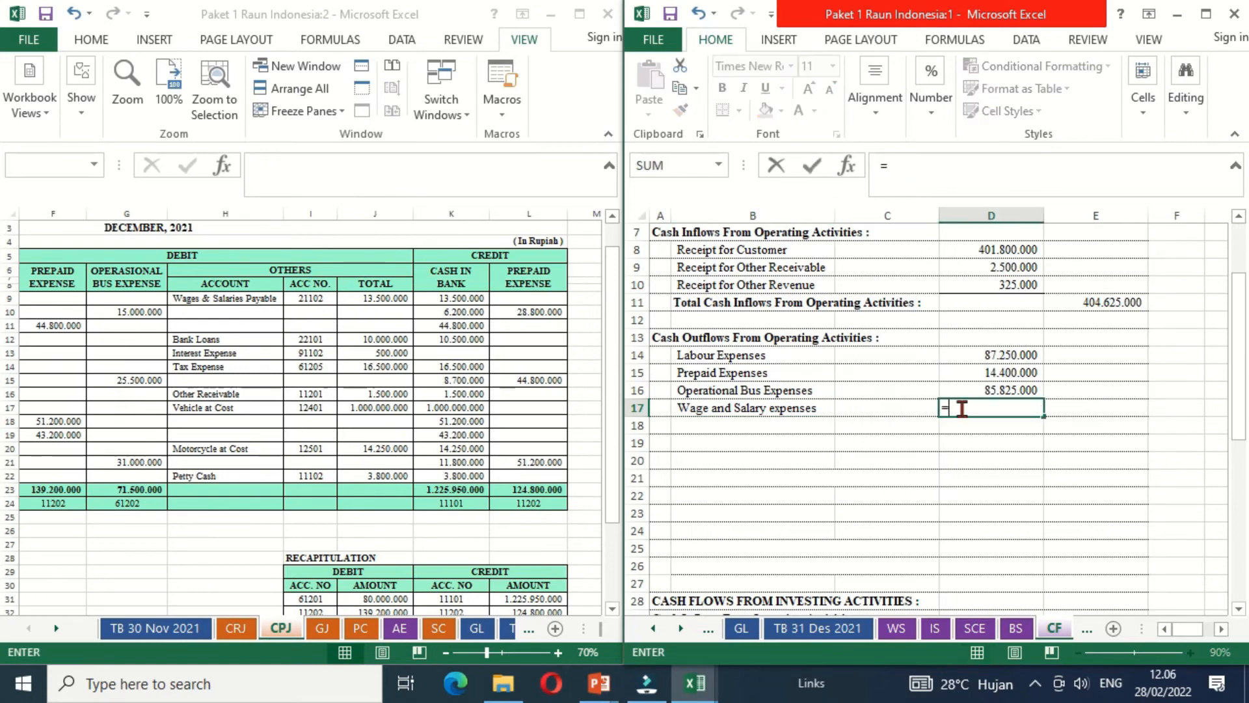
pyautogui.click(395, 299)
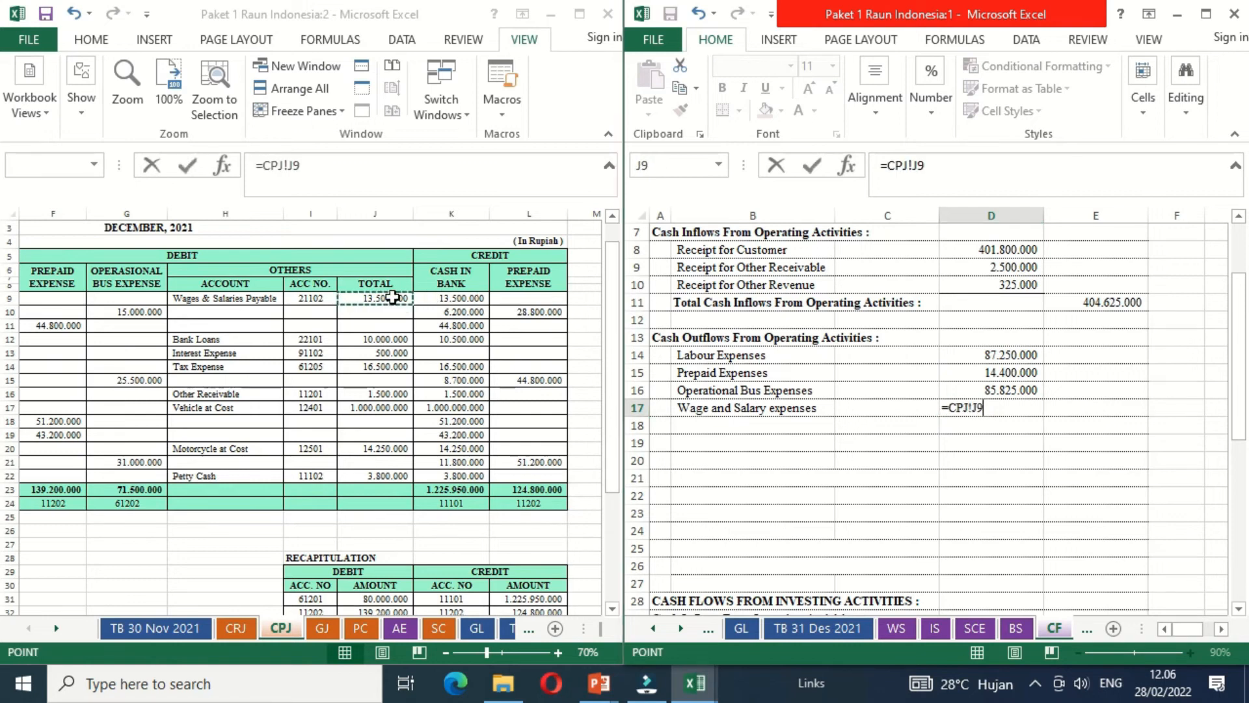
pyautogui.press('Return')
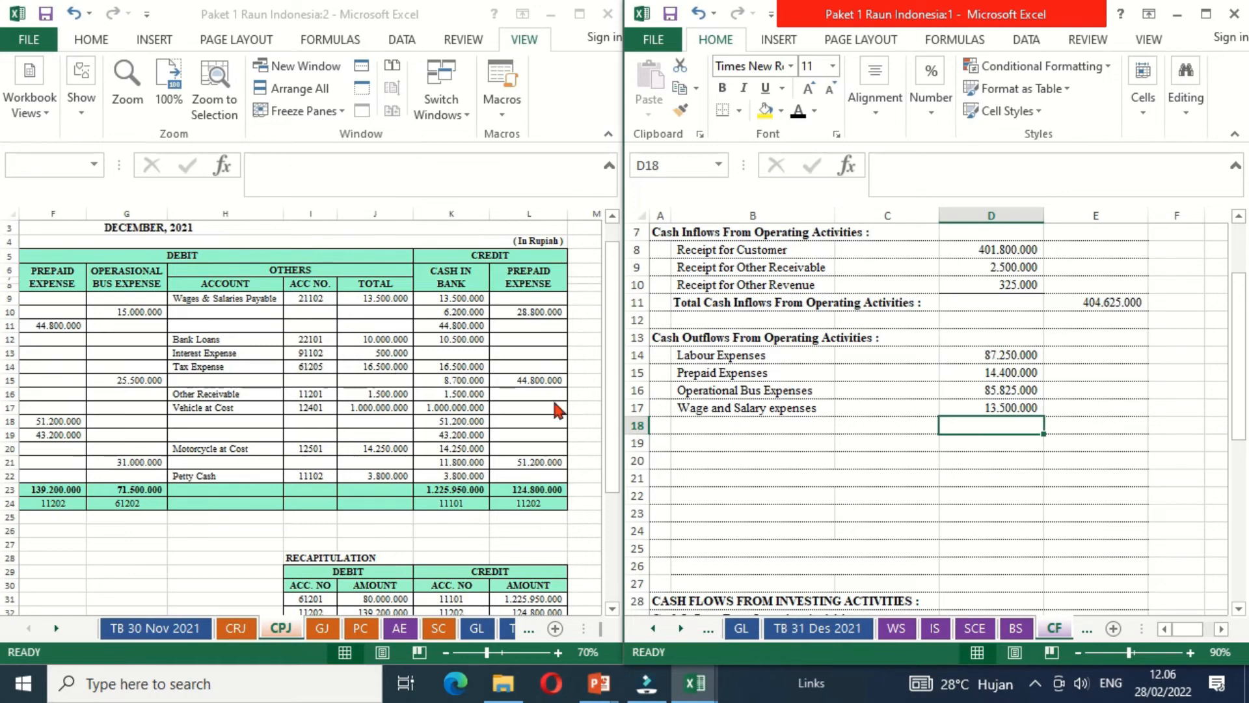
# - Make the Tax Expenses label in B18 black and link D18 to the Tax Expense amount in the CPJ sheet's Others total column
pyautogui.click(688, 427)
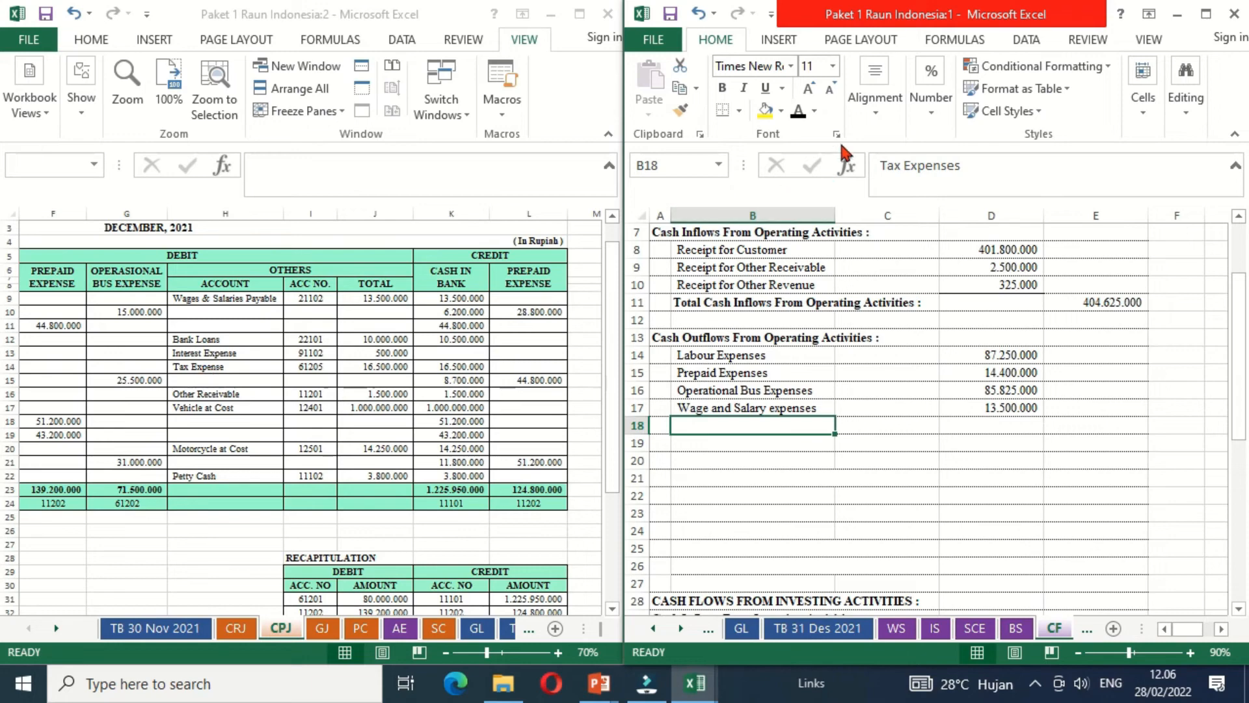
pyautogui.click(799, 112)
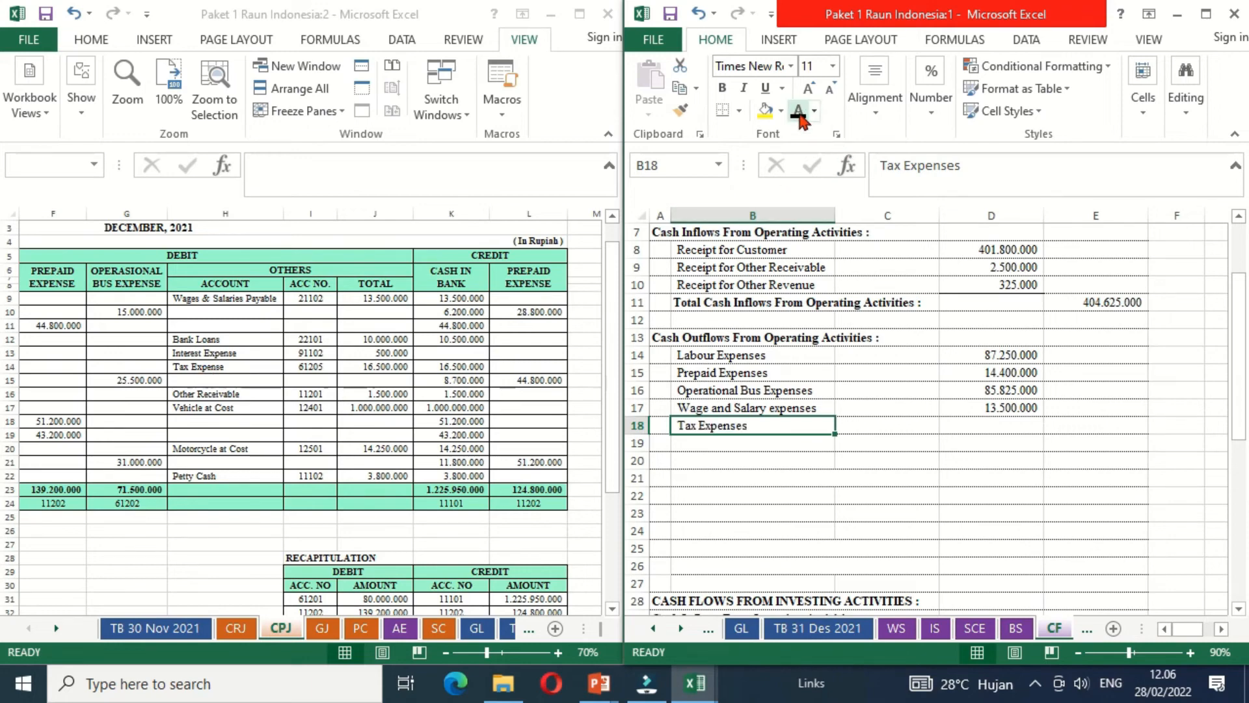
pyautogui.click(992, 426)
pyautogui.write('=')
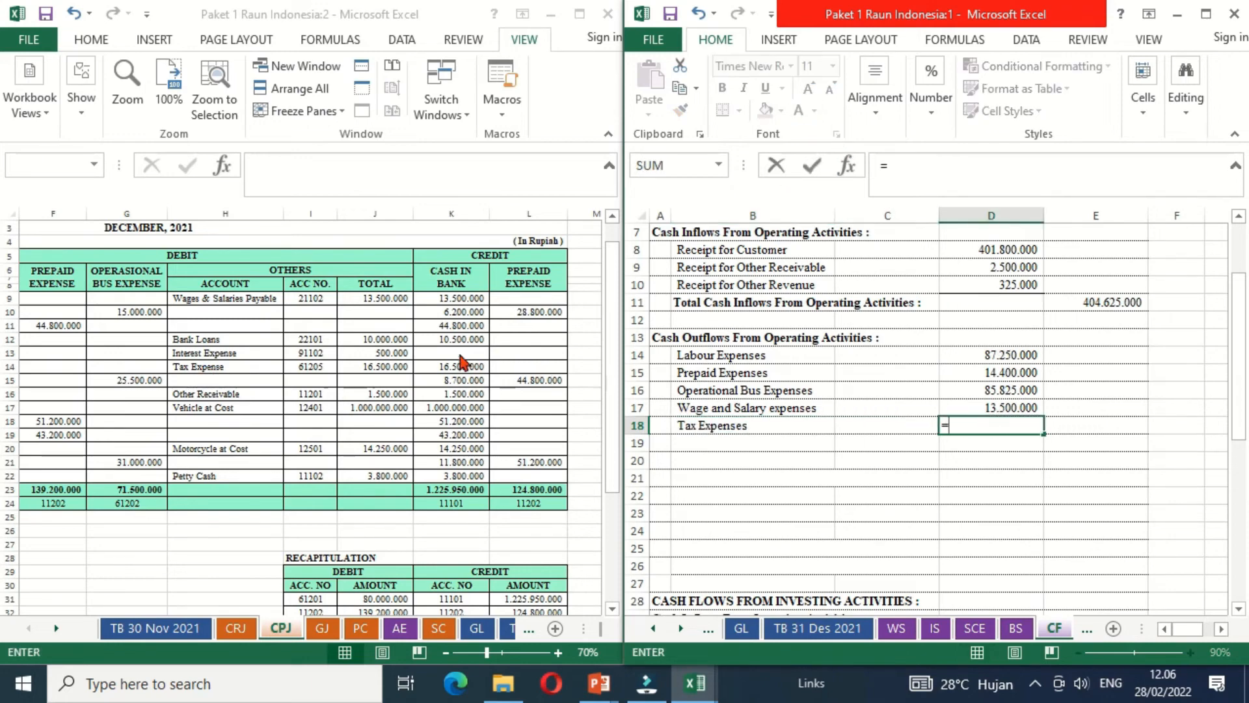
pyautogui.click(386, 366)
pyautogui.press('Return')
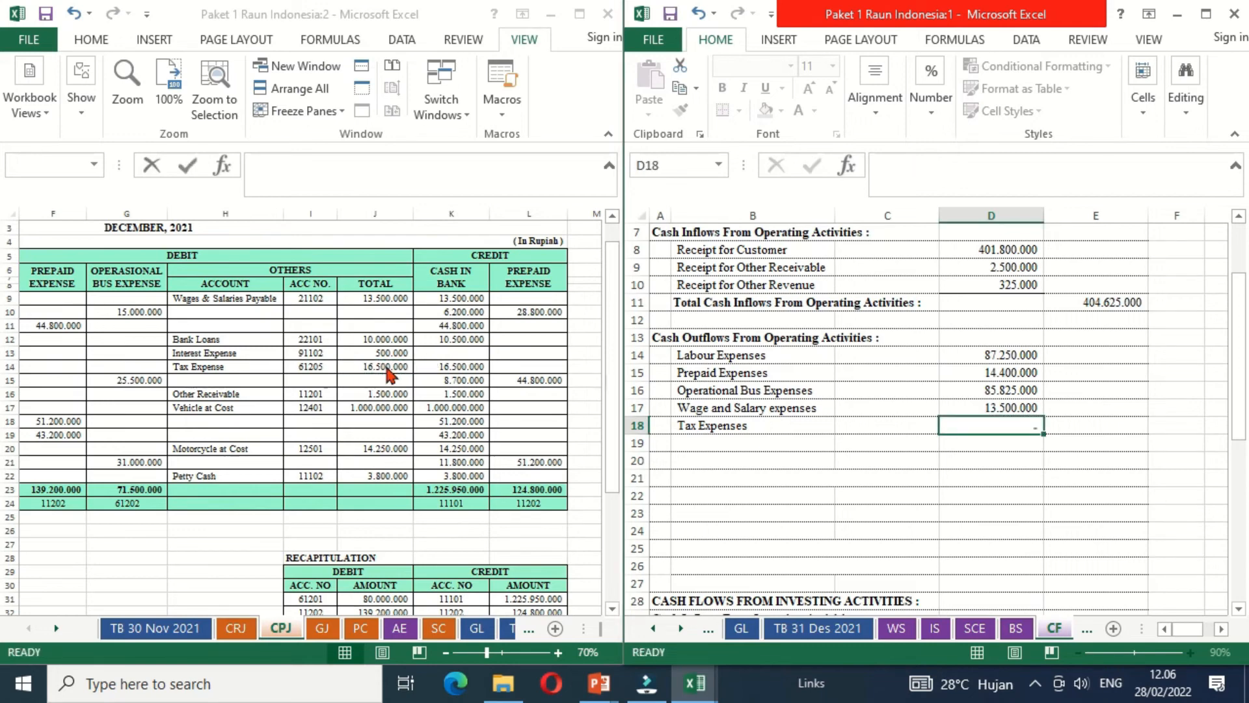
# - Make the Other Receivable label in B19 black and link D19 to the CPJ other receivable amount in J16
pyautogui.click(690, 441)
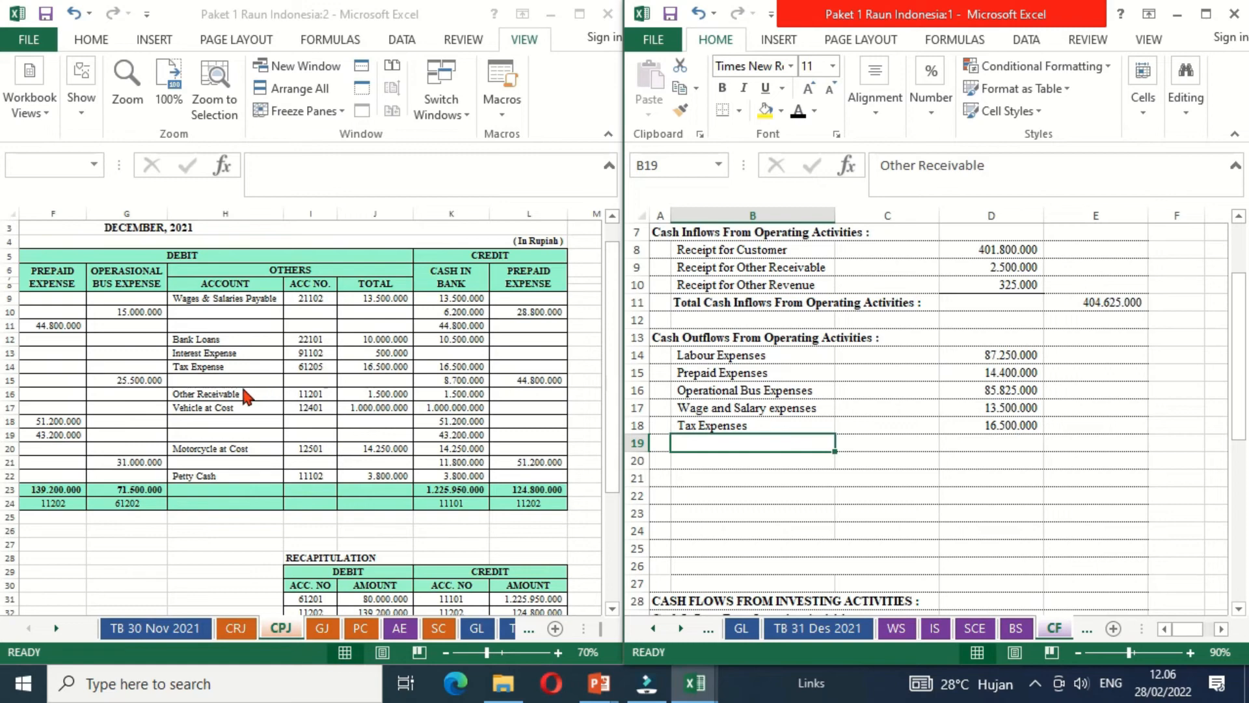
pyautogui.click(797, 111)
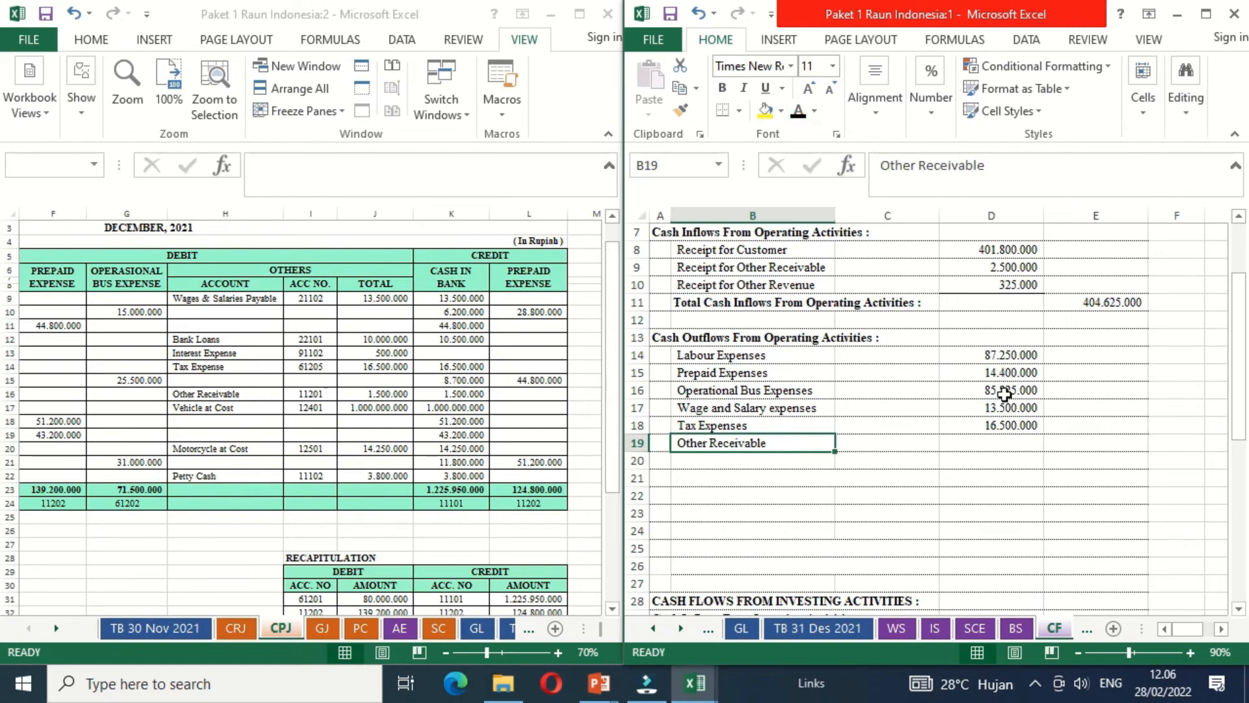
pyautogui.click(980, 447)
pyautogui.write('=')
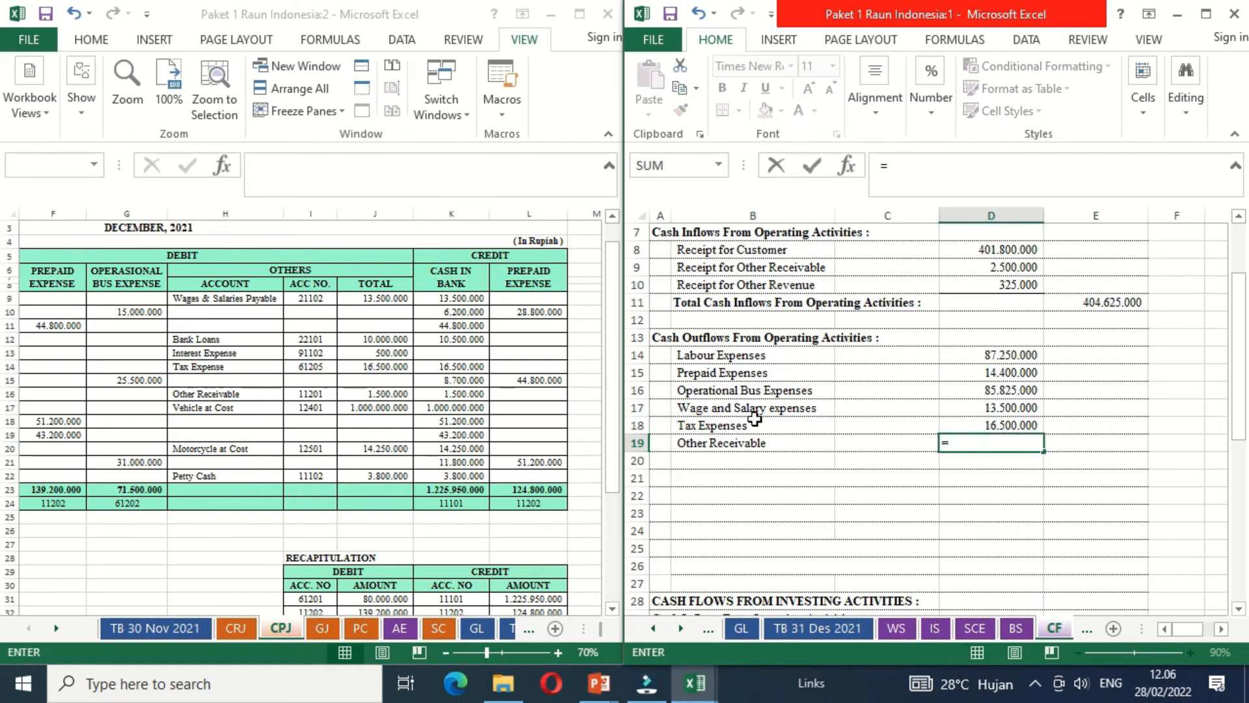
pyautogui.click(401, 395)
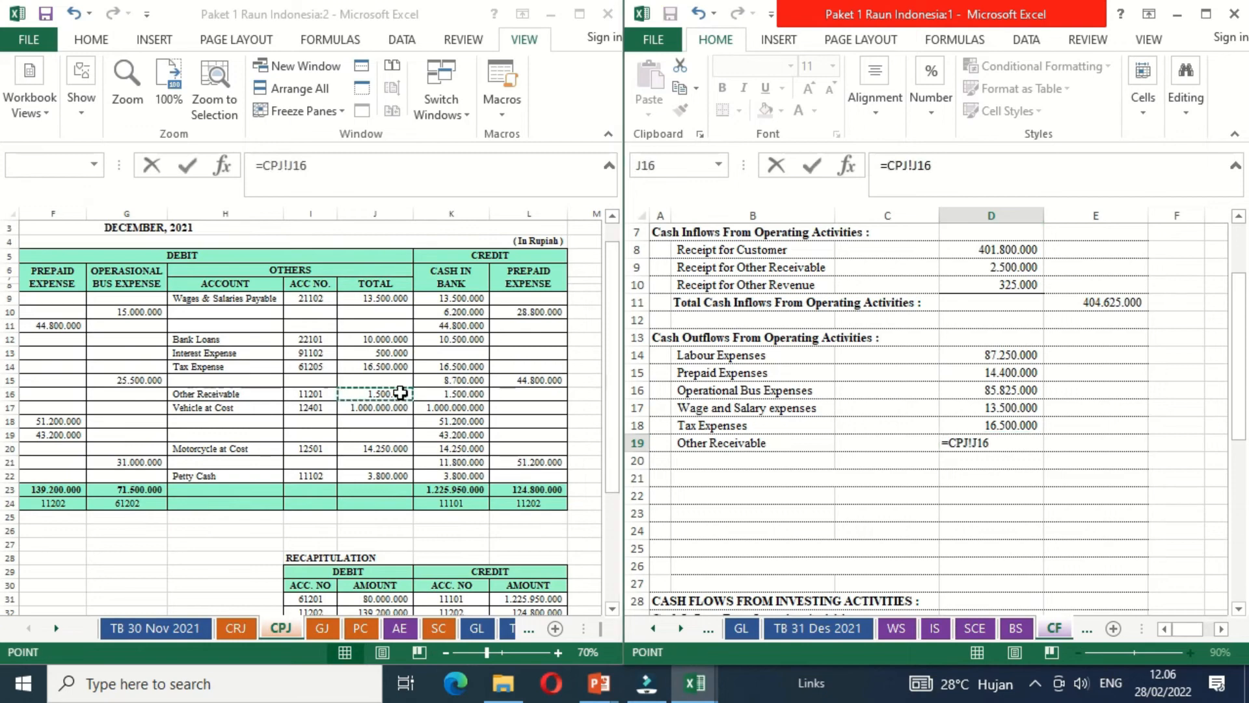
pyautogui.press('Return')
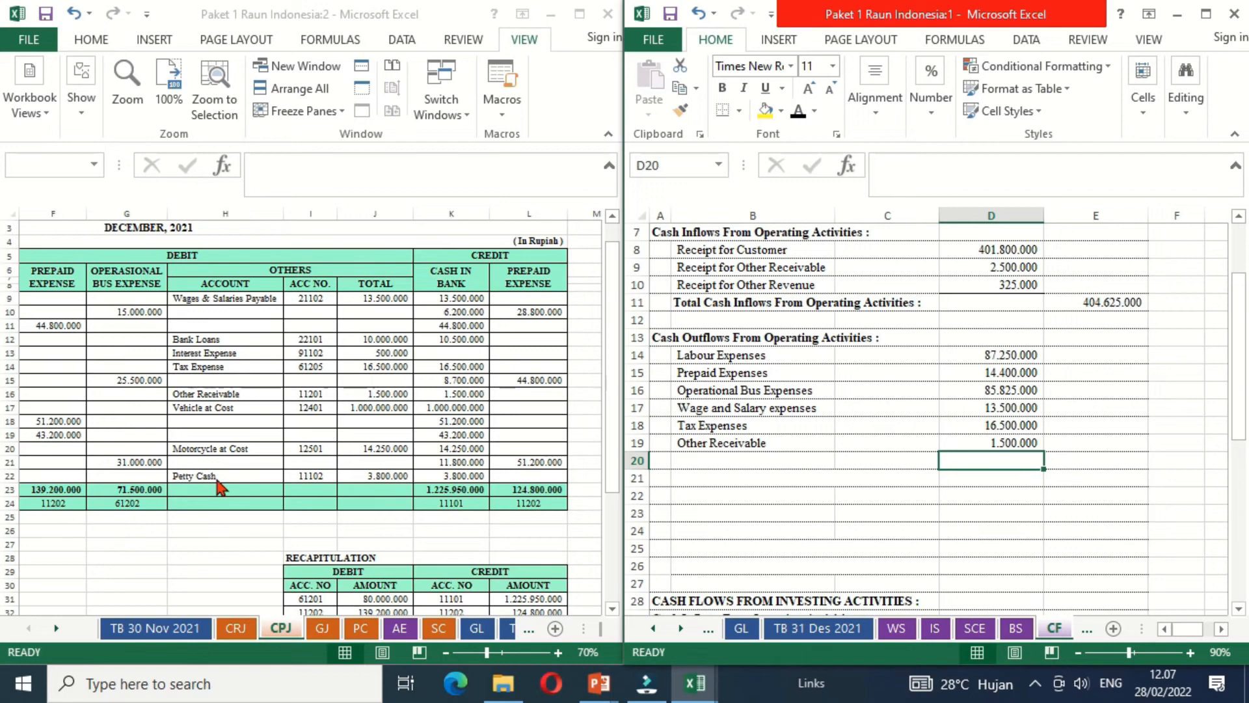
# - Make the Office Supplies label in B20 black and calculate D20 by adding the two office supplies purchases, I7 and I10, from the PC sheet
pyautogui.click(361, 630)
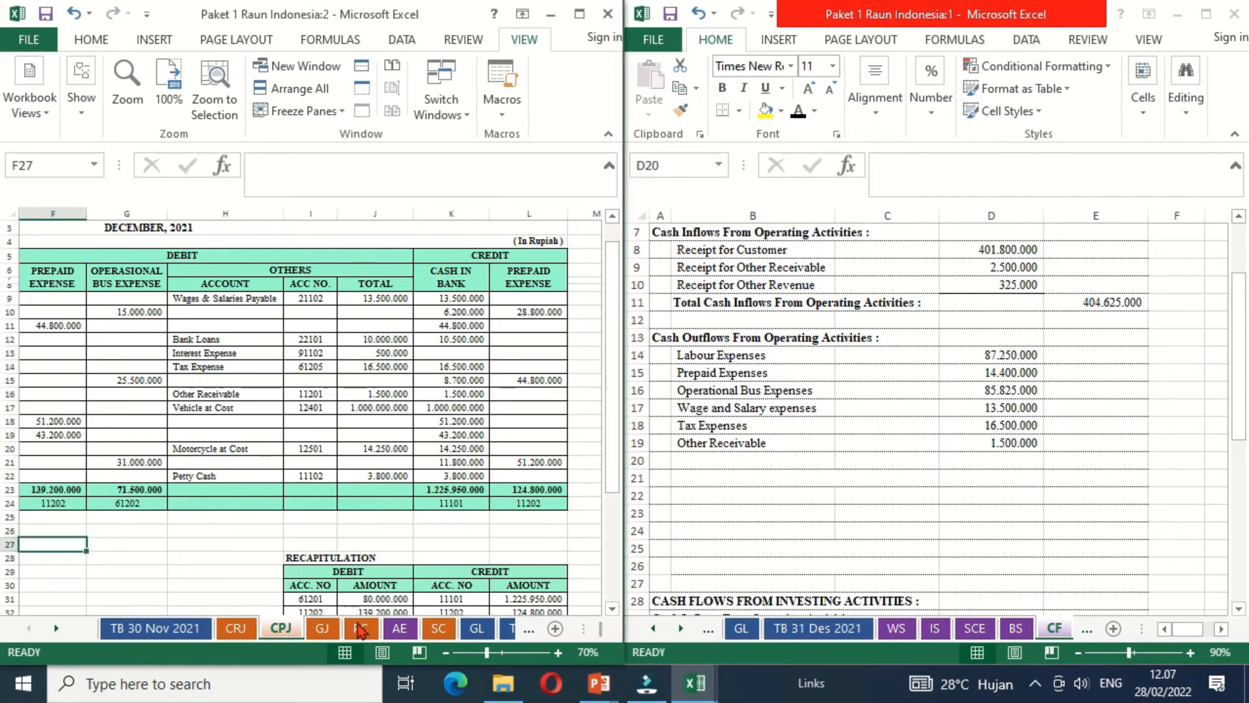
pyautogui.click(361, 630)
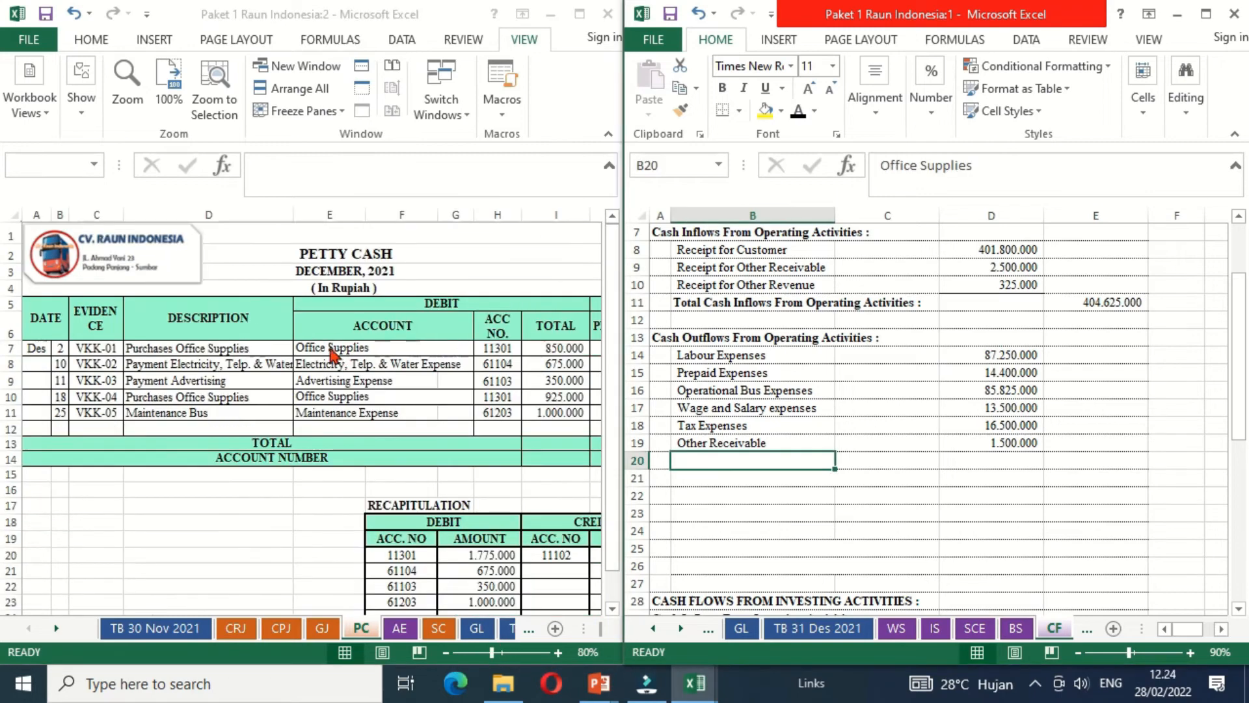
pyautogui.click(798, 109)
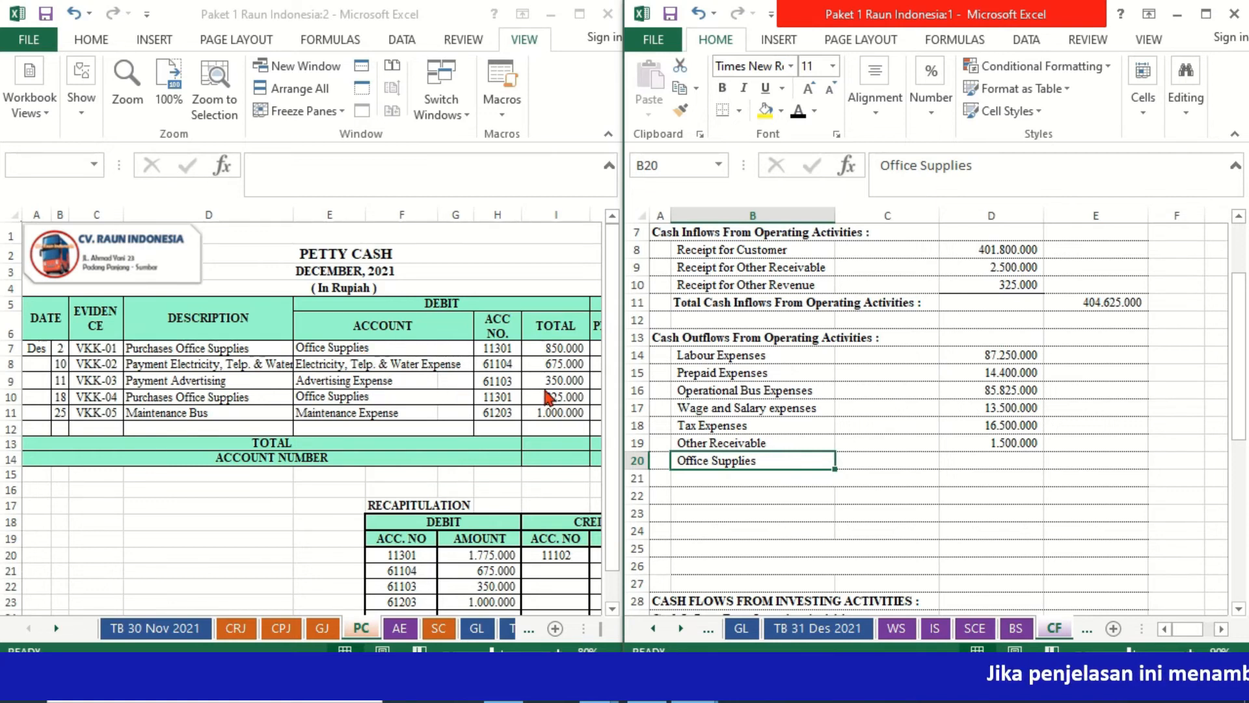
pyautogui.click(1010, 466)
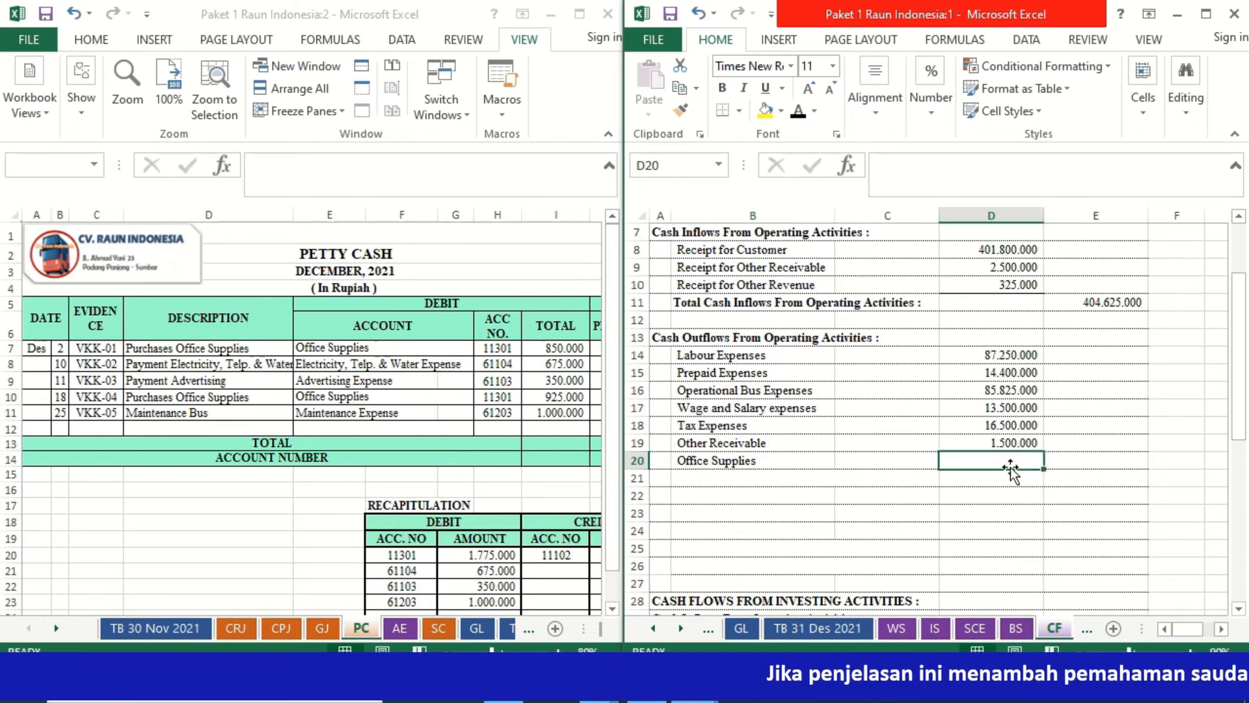
pyautogui.write('=')
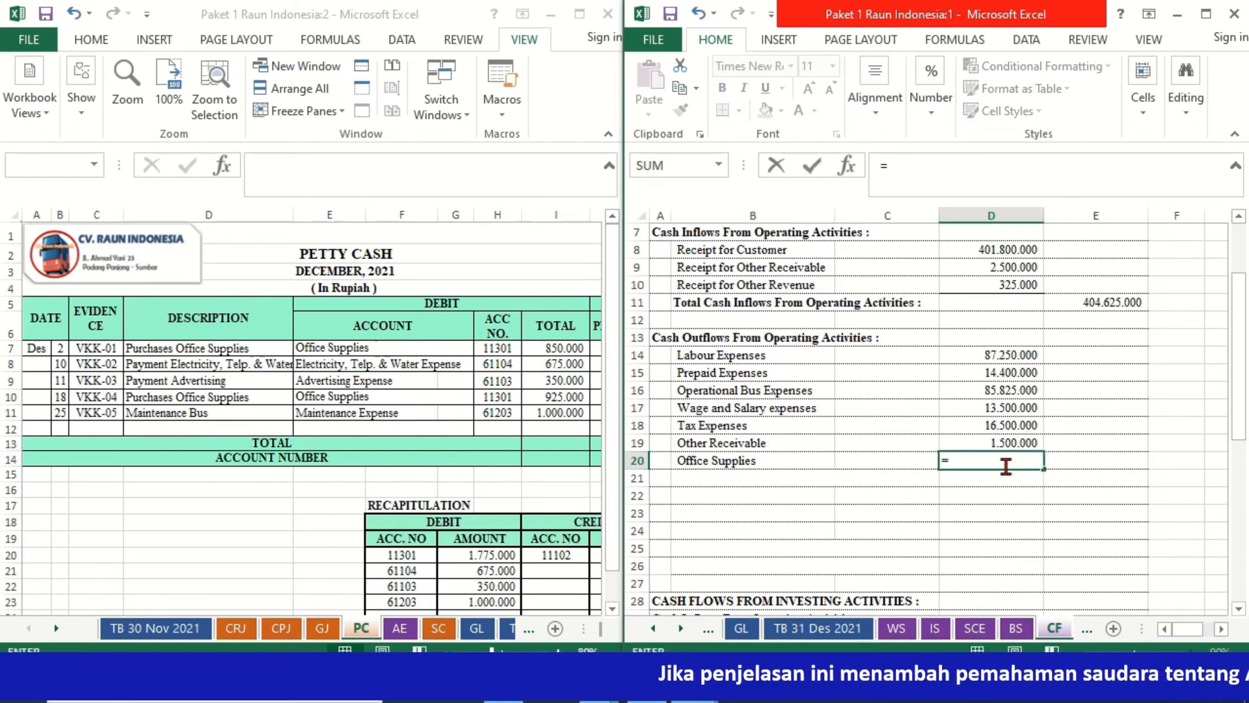
pyautogui.click(564, 350)
pyautogui.write('+')
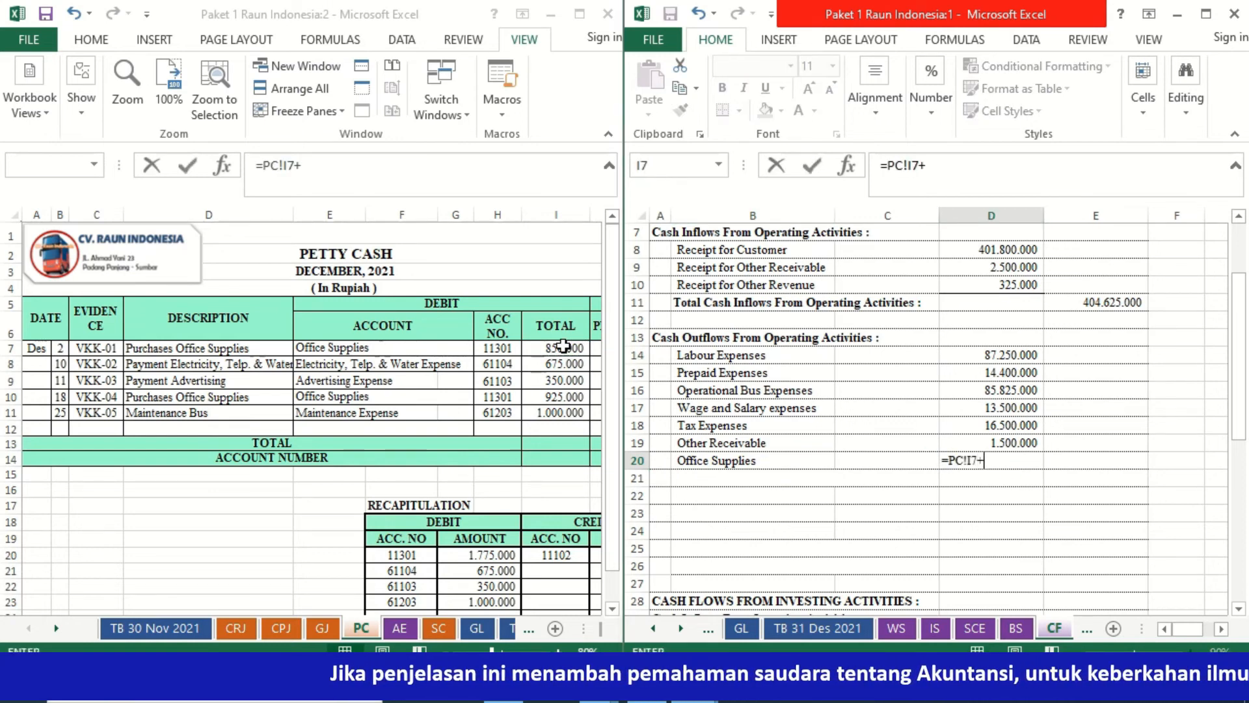
pyautogui.click(535, 398)
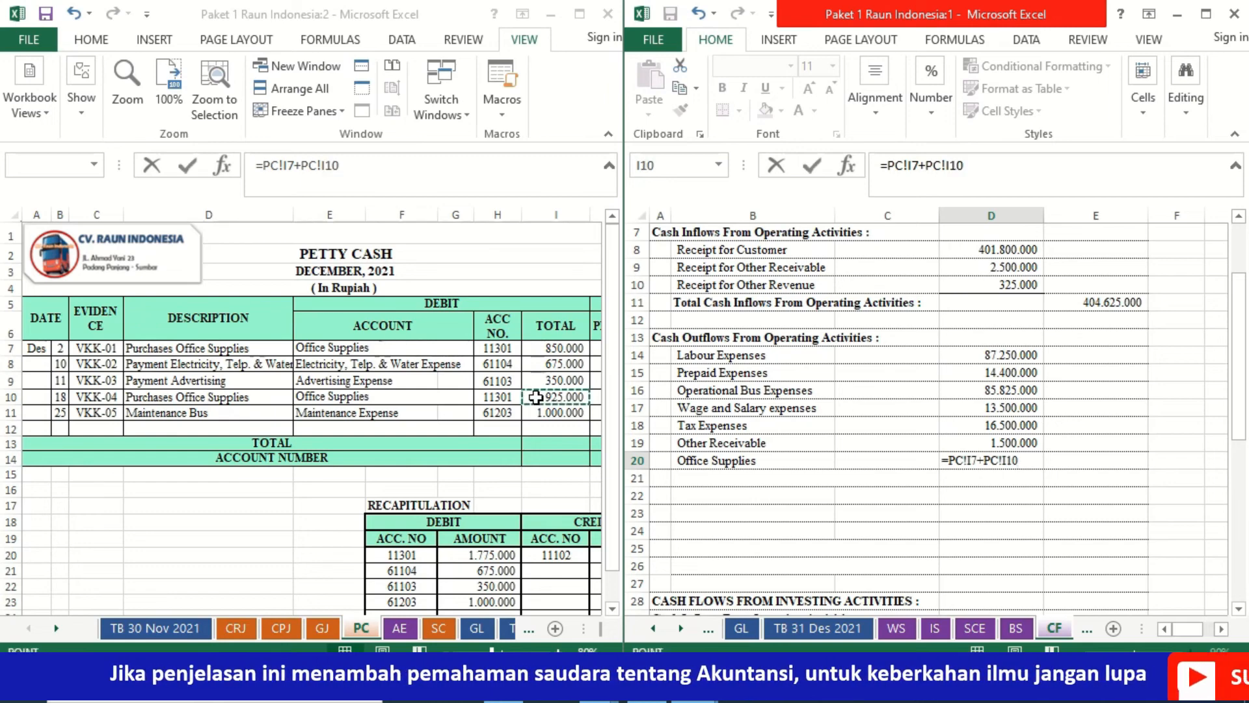
pyautogui.press('Return')
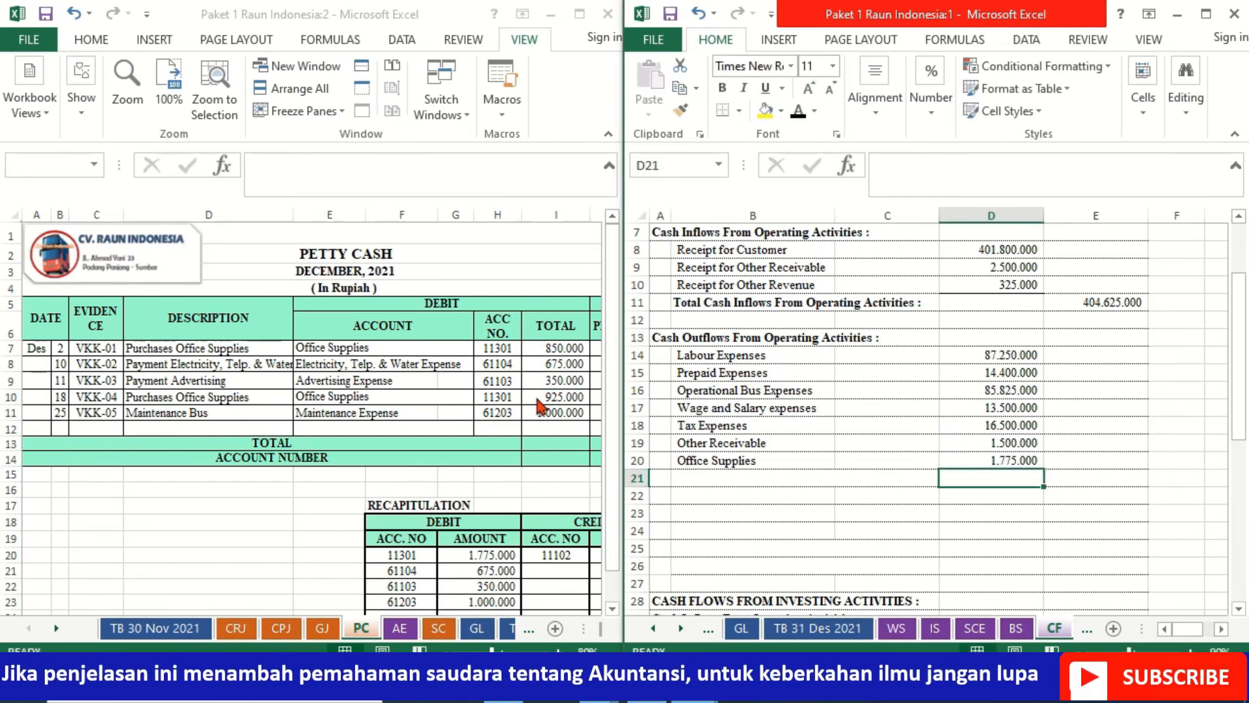
# - Make the Electricity, Telp. & Water Expenses label in B21 black and link D21 to the petty cash amount in PC cell I8
pyautogui.click(728, 481)
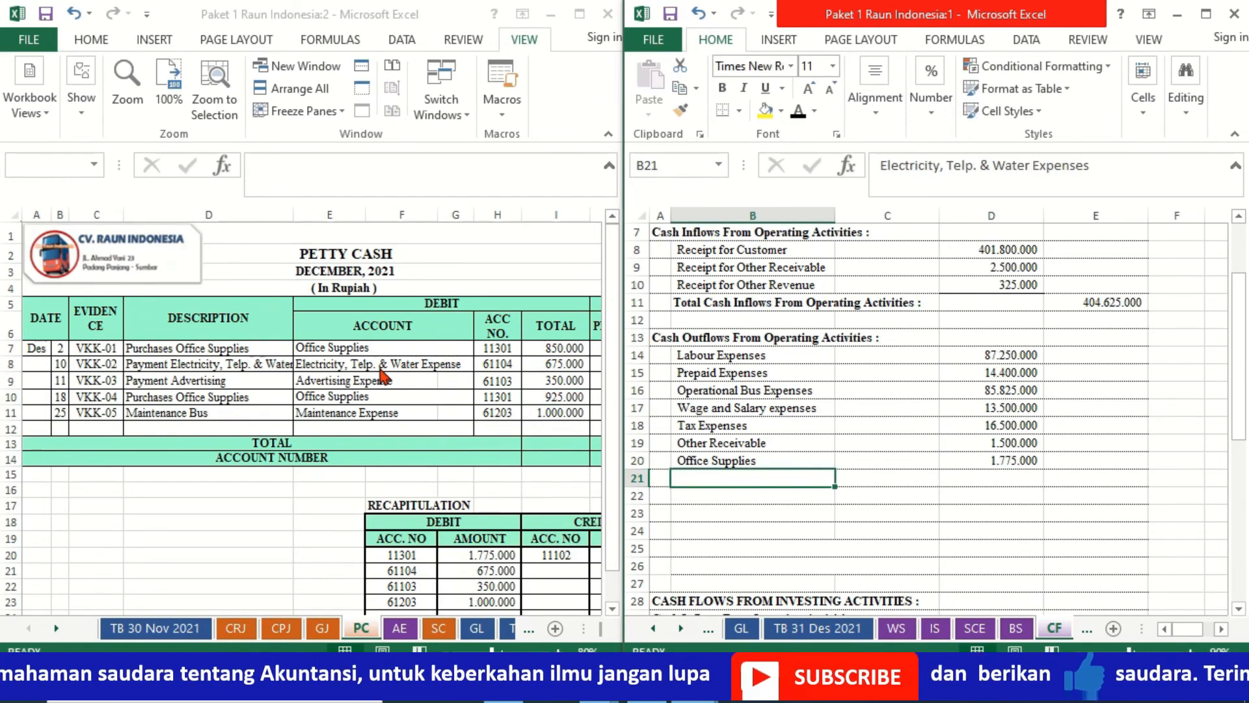
pyautogui.click(799, 119)
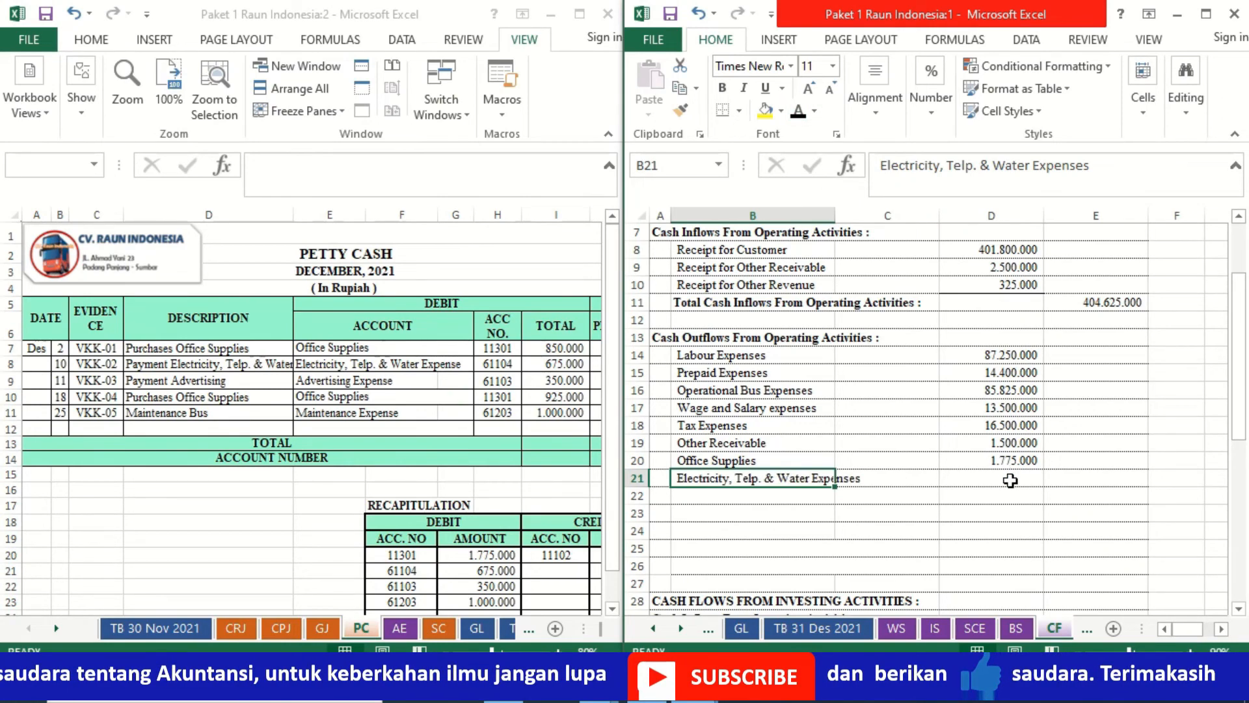
pyautogui.click(1011, 480)
pyautogui.write('=')
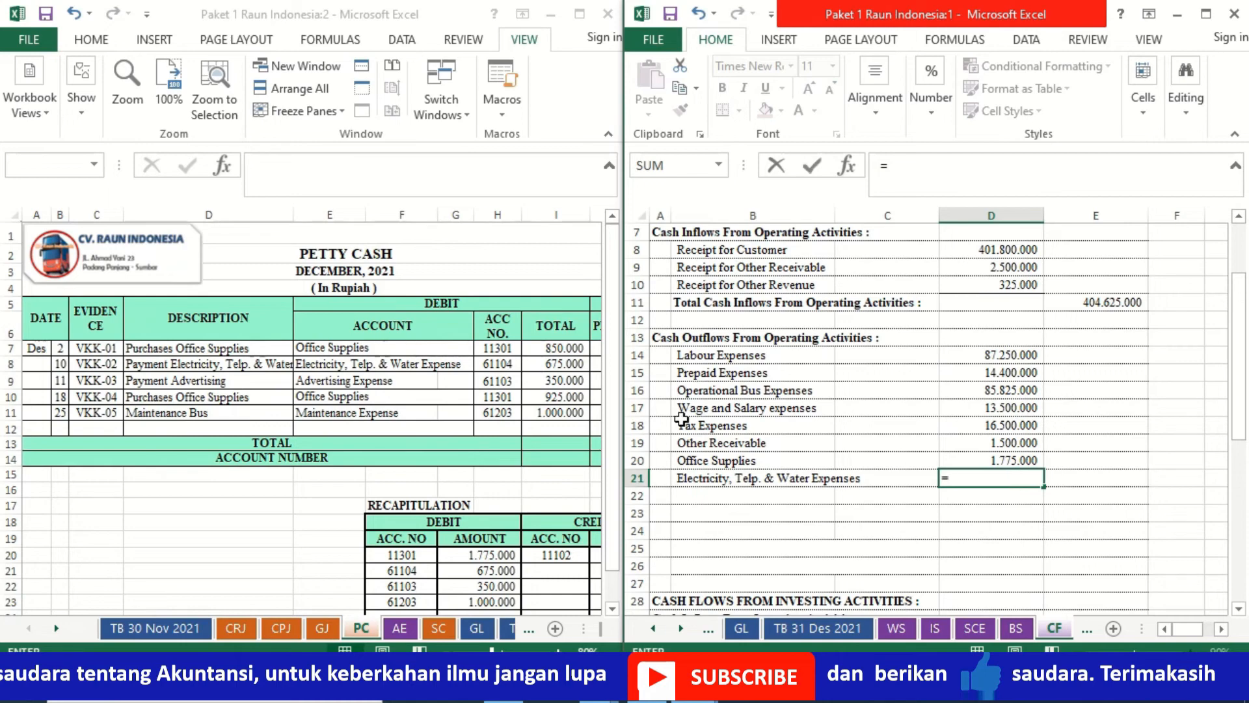
pyautogui.click(562, 361)
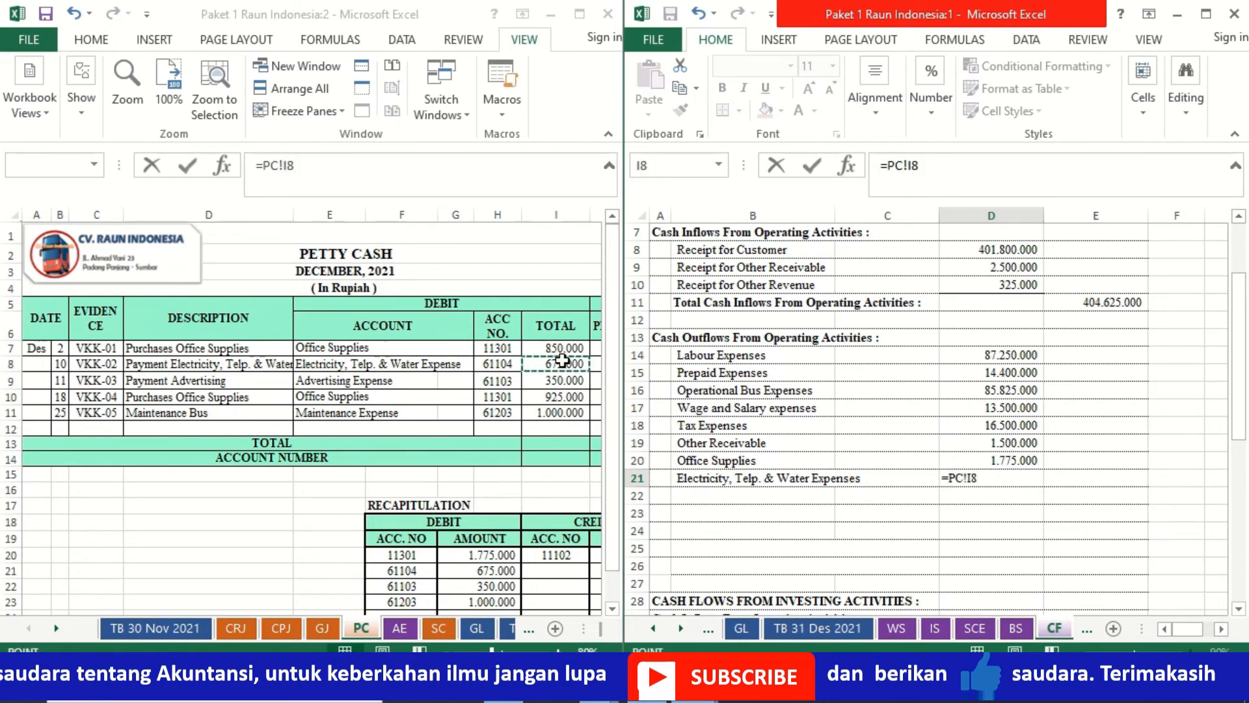
pyautogui.press('Return')
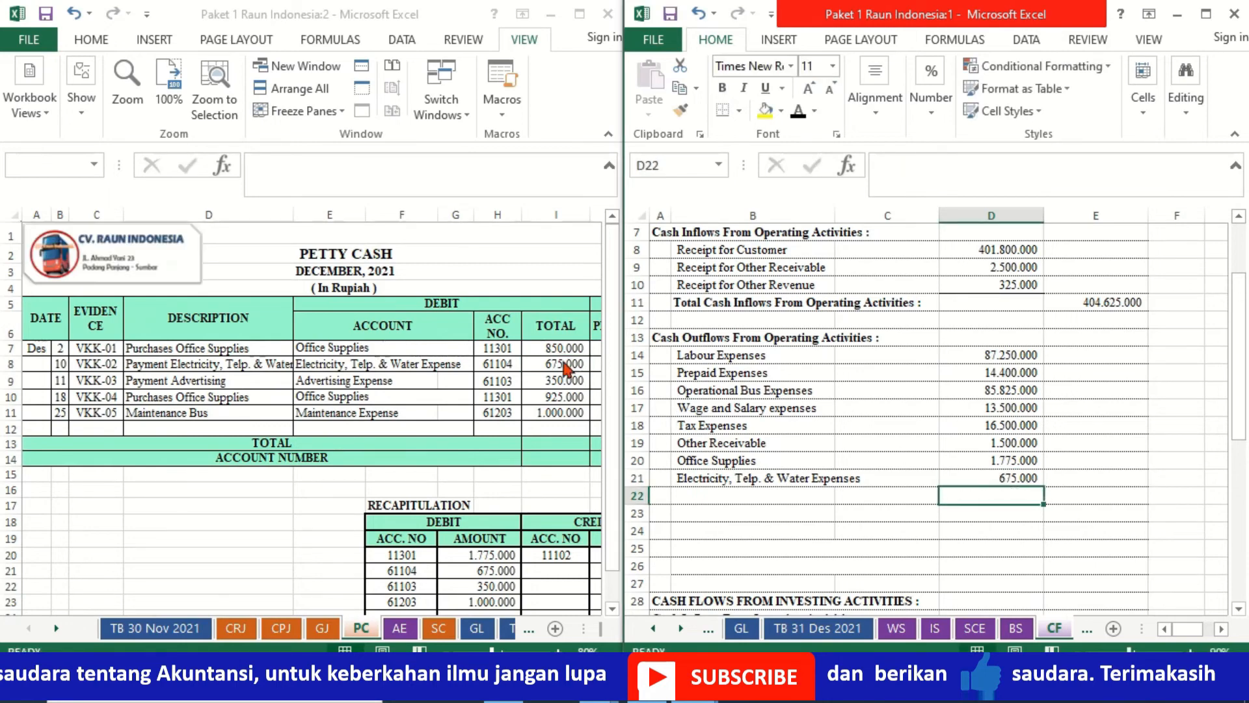
# - Make the Advertising Expenses label in B22 black and link D22 to the petty cash advertising expense in the PC sheet's Total column
pyautogui.click(741, 494)
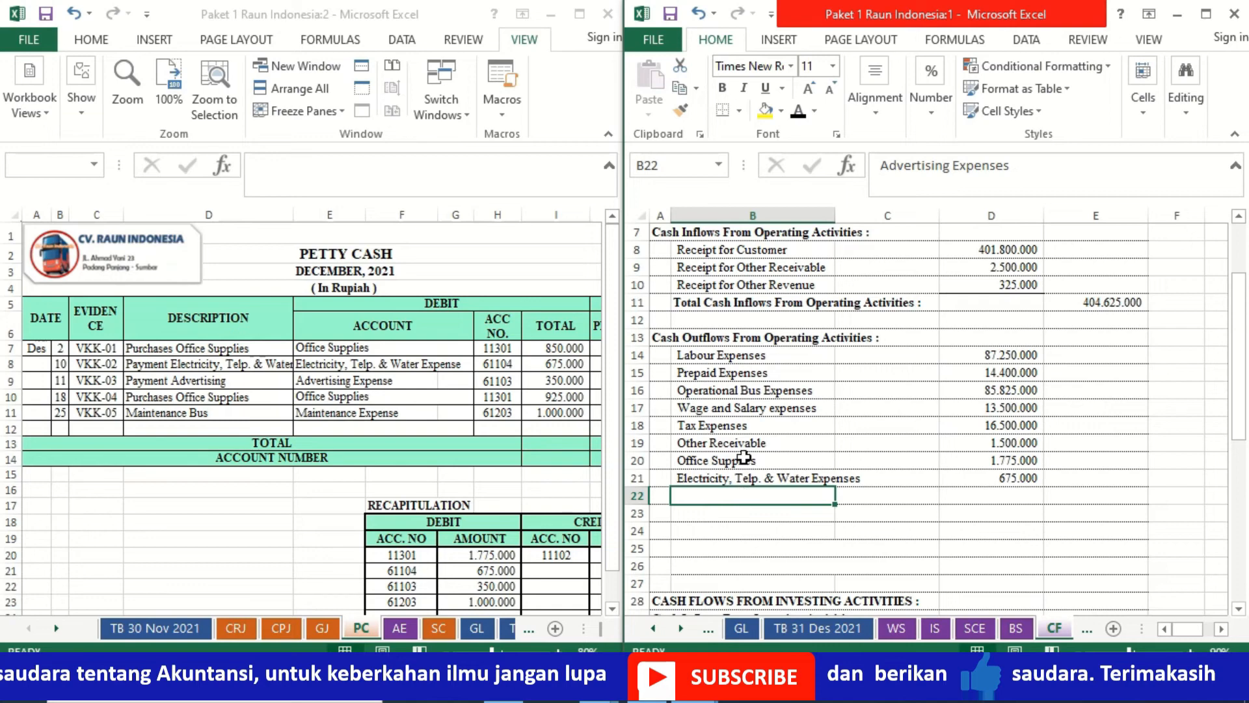
pyautogui.click(798, 111)
pyautogui.click(981, 492)
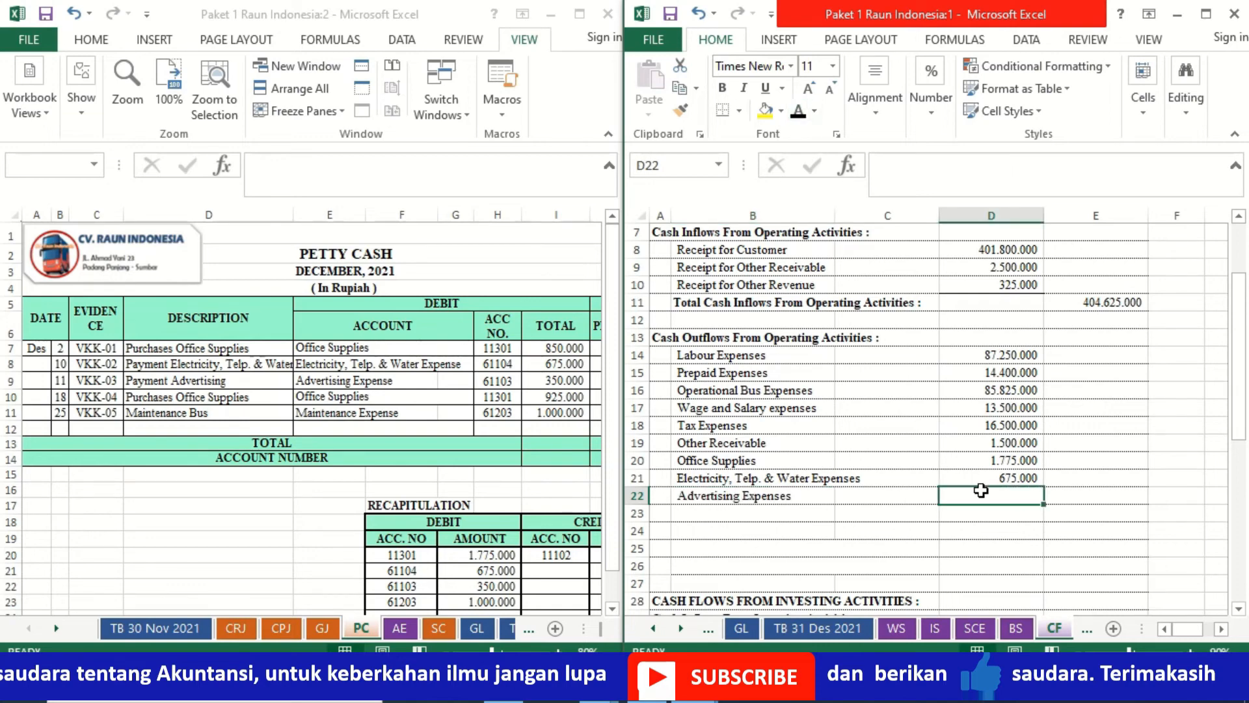
pyautogui.write('=')
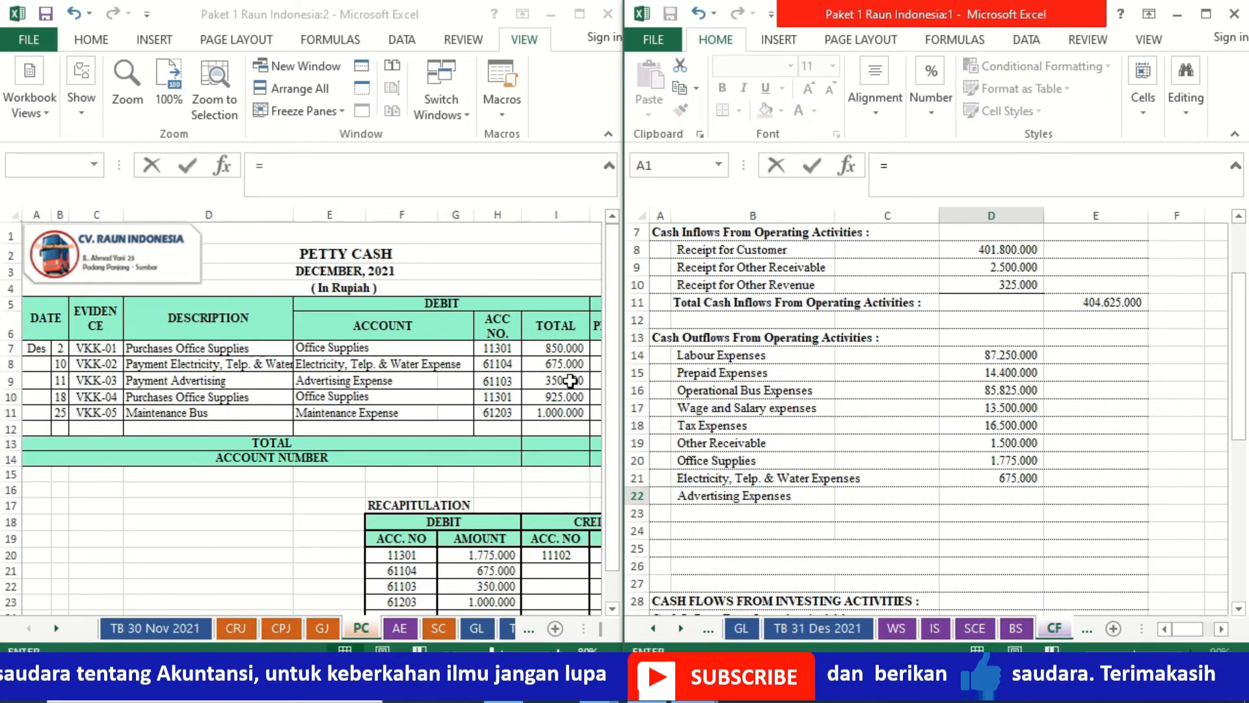
pyautogui.click(571, 381)
pyautogui.press('Return')
# - Enter the Maintenance Expenses label in B23 and link D23 to the petty cash maintenance expense in PC cell I11
pyautogui.click(784, 512)
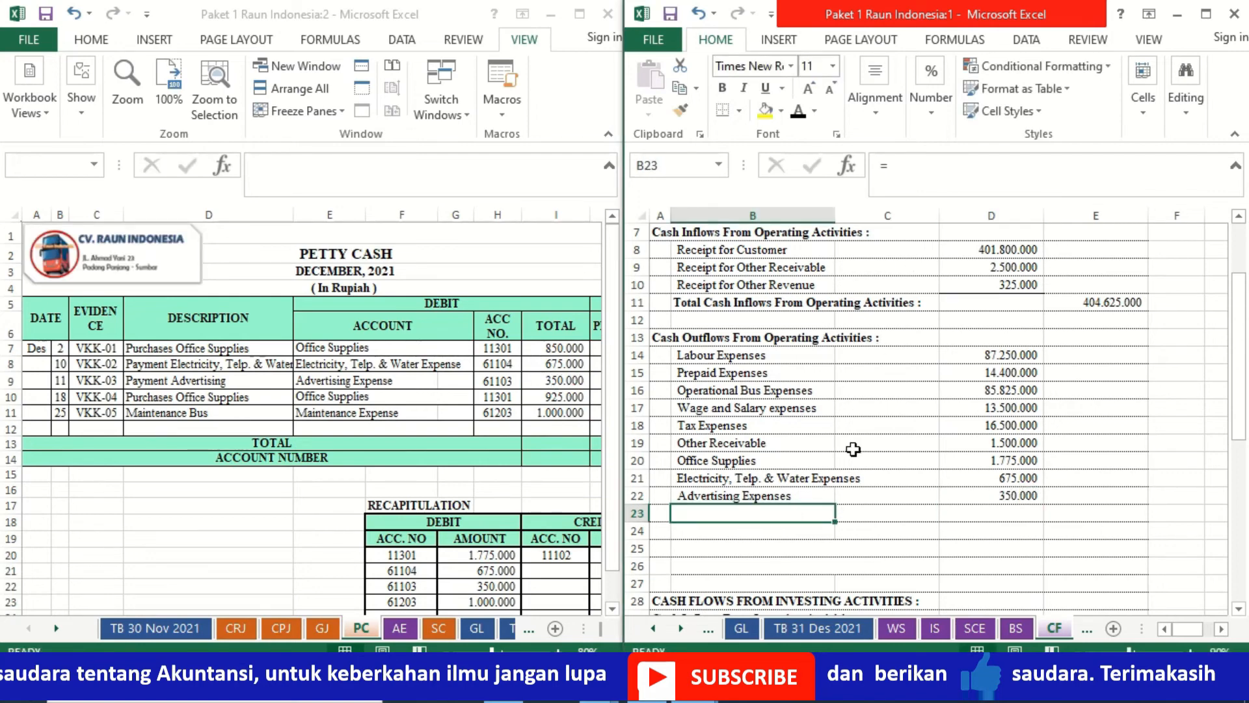
pyautogui.write('Maintenance Expenses')
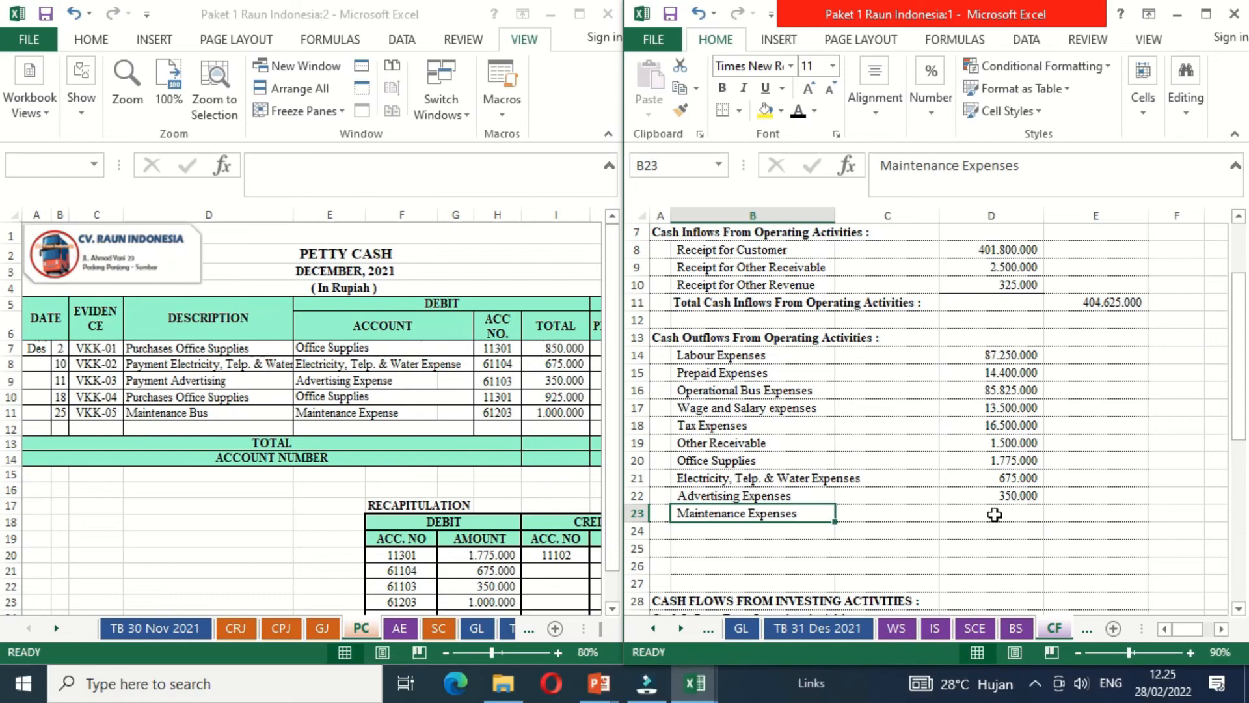
pyautogui.click(995, 514)
pyautogui.write('=')
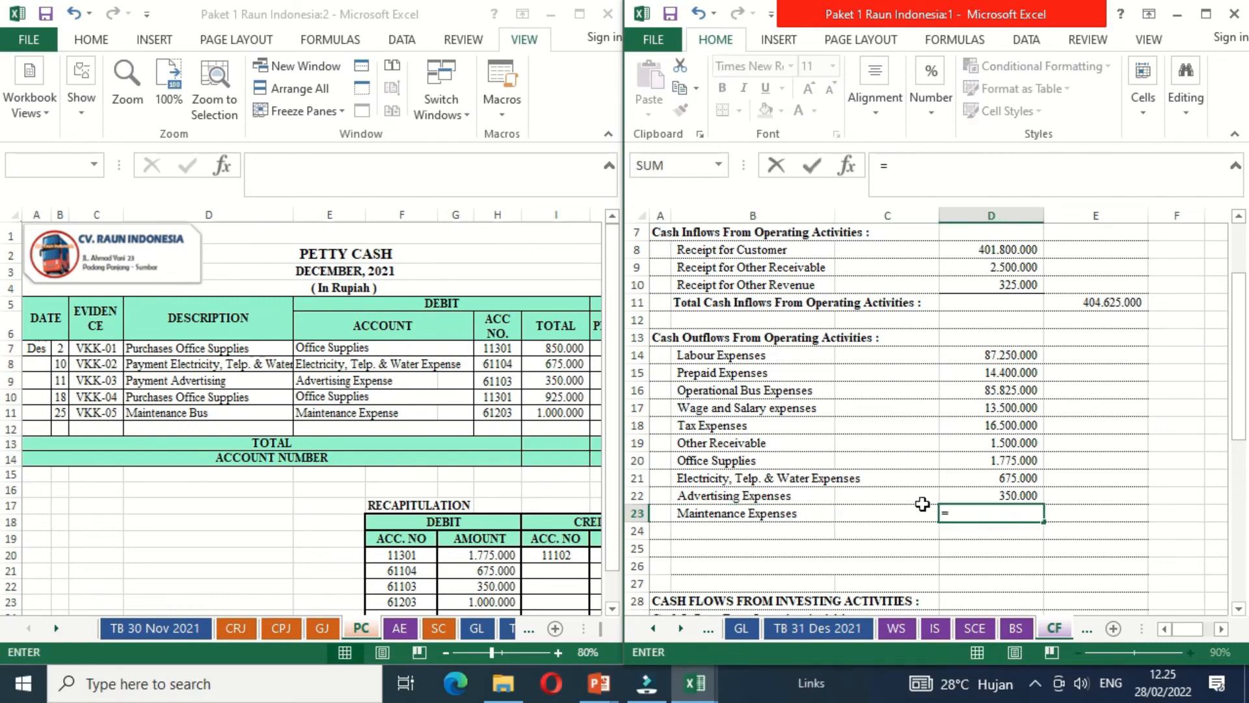
pyautogui.click(558, 410)
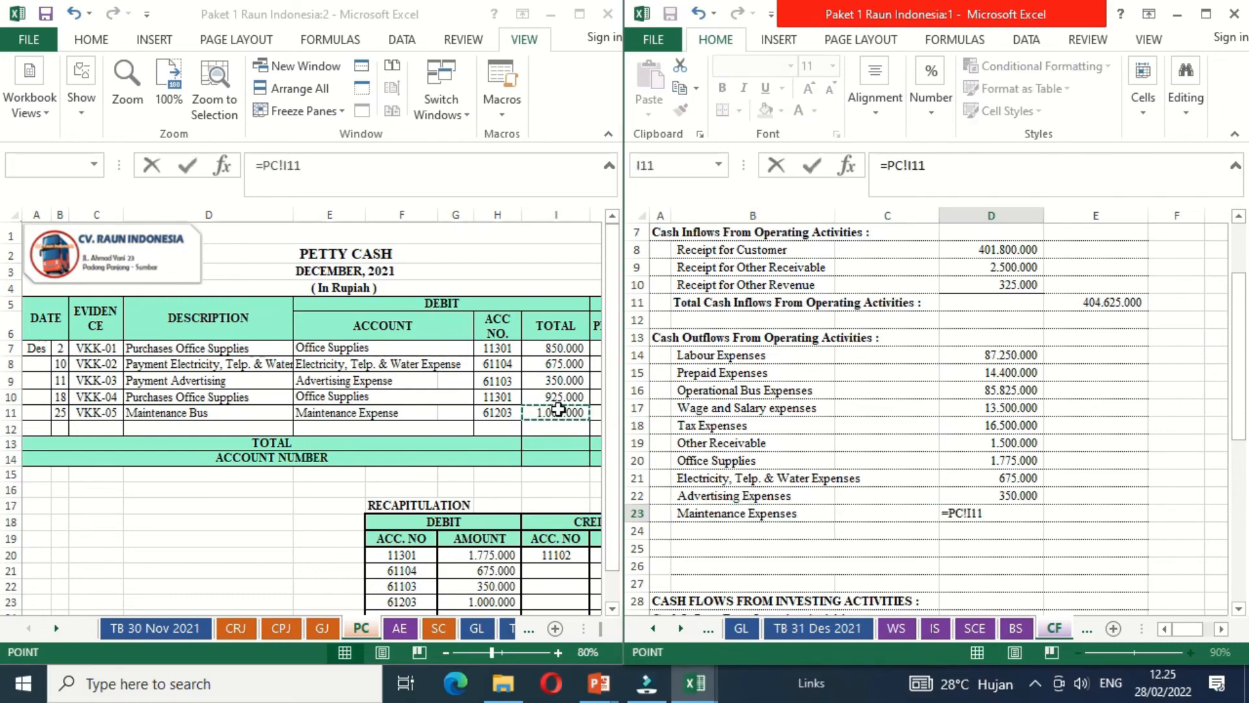
pyautogui.press('Return')
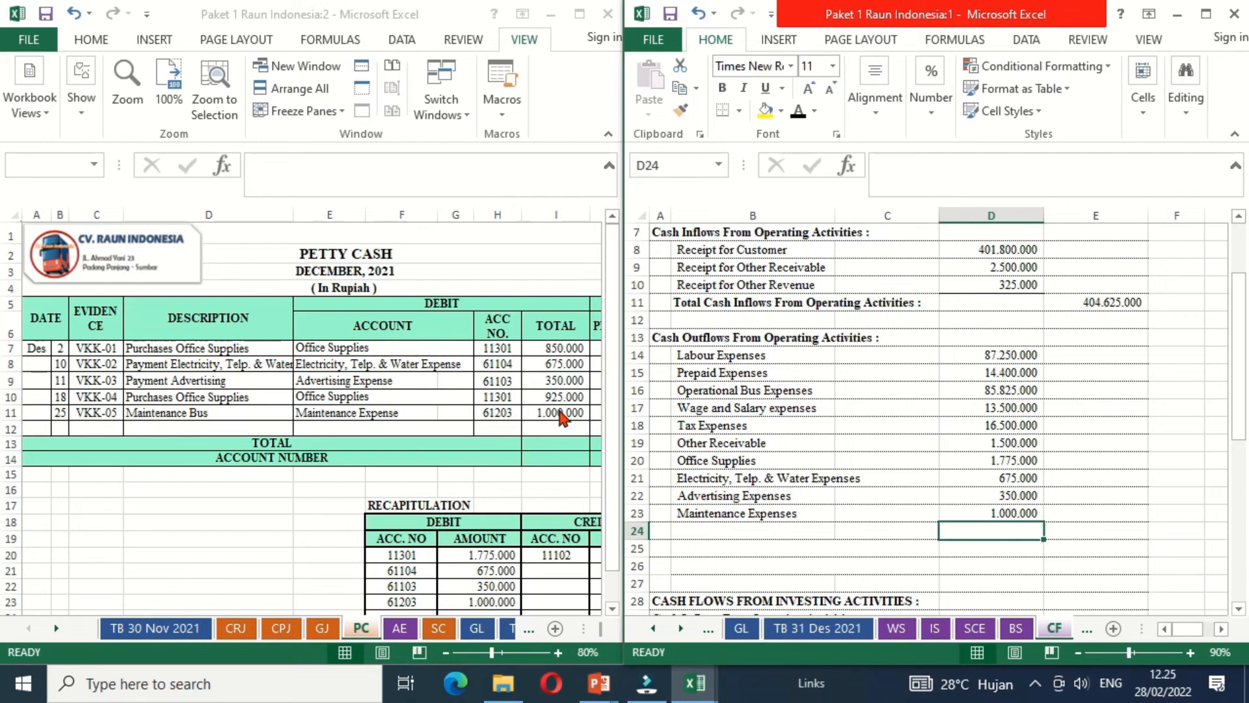
# - Make the Bank Charge label in B24 black and link D24 to the bank charge debit in cell H7 of the AE sheet
pyautogui.click(399, 628)
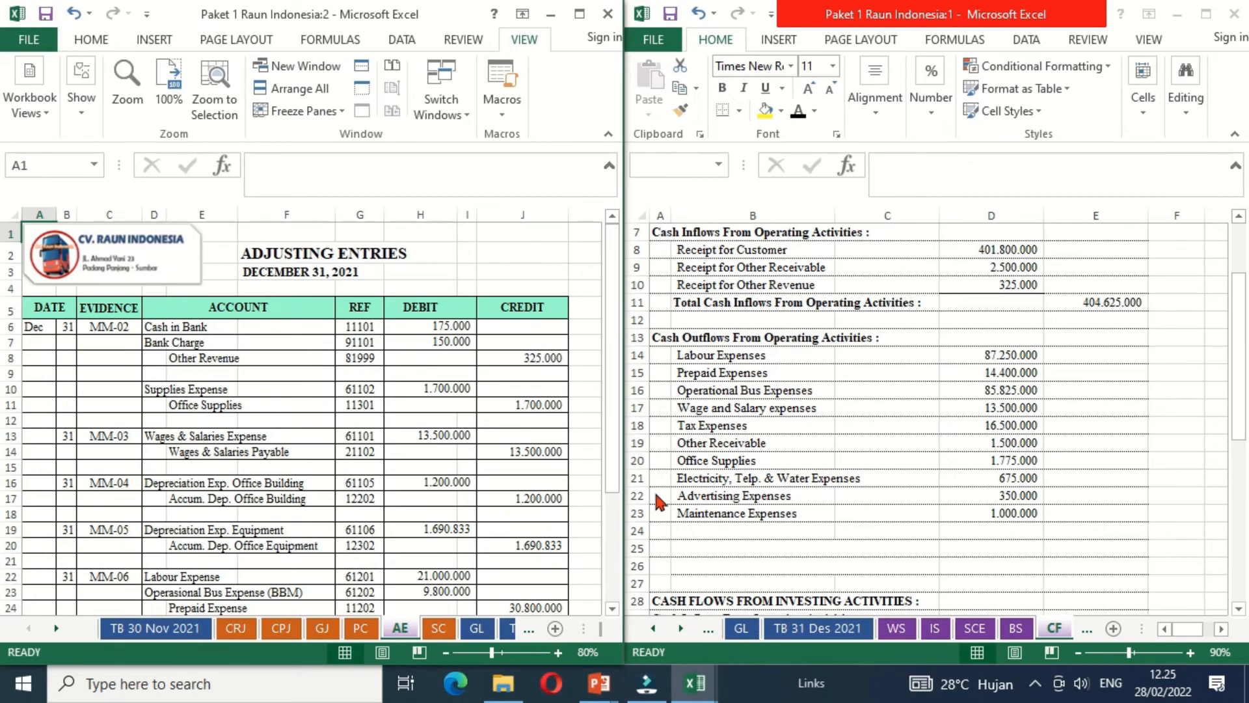
pyautogui.click(691, 530)
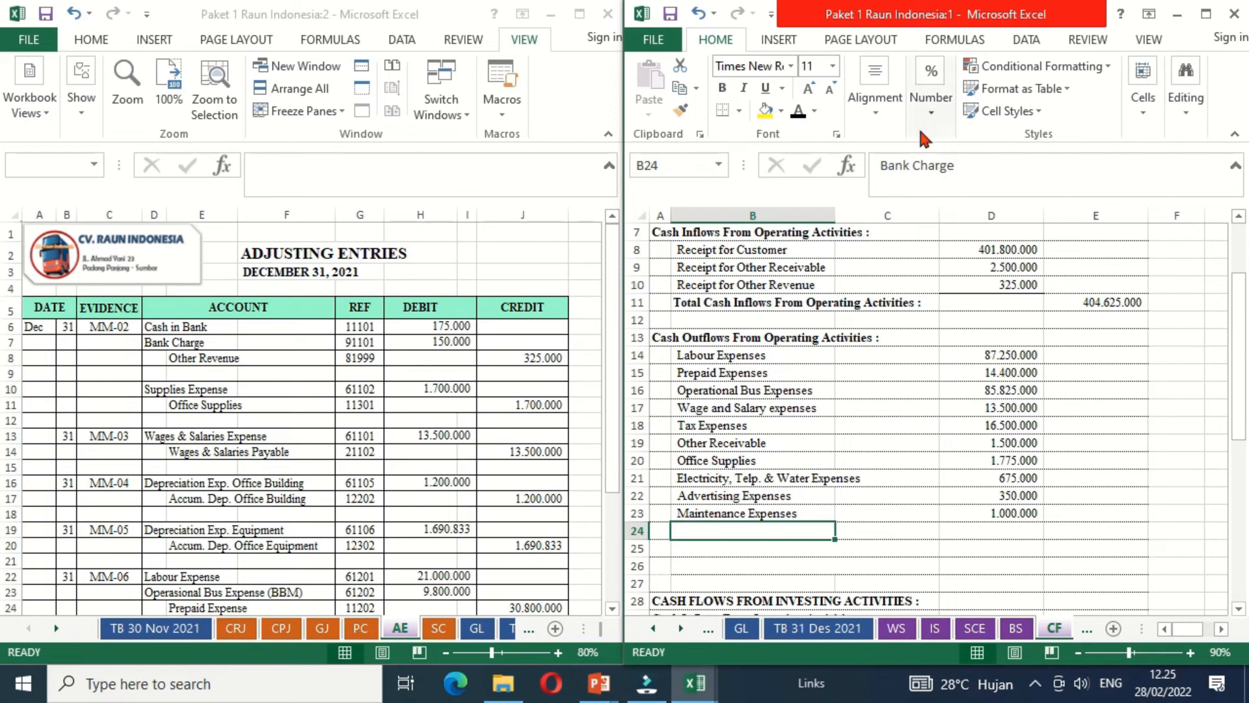
pyautogui.click(799, 107)
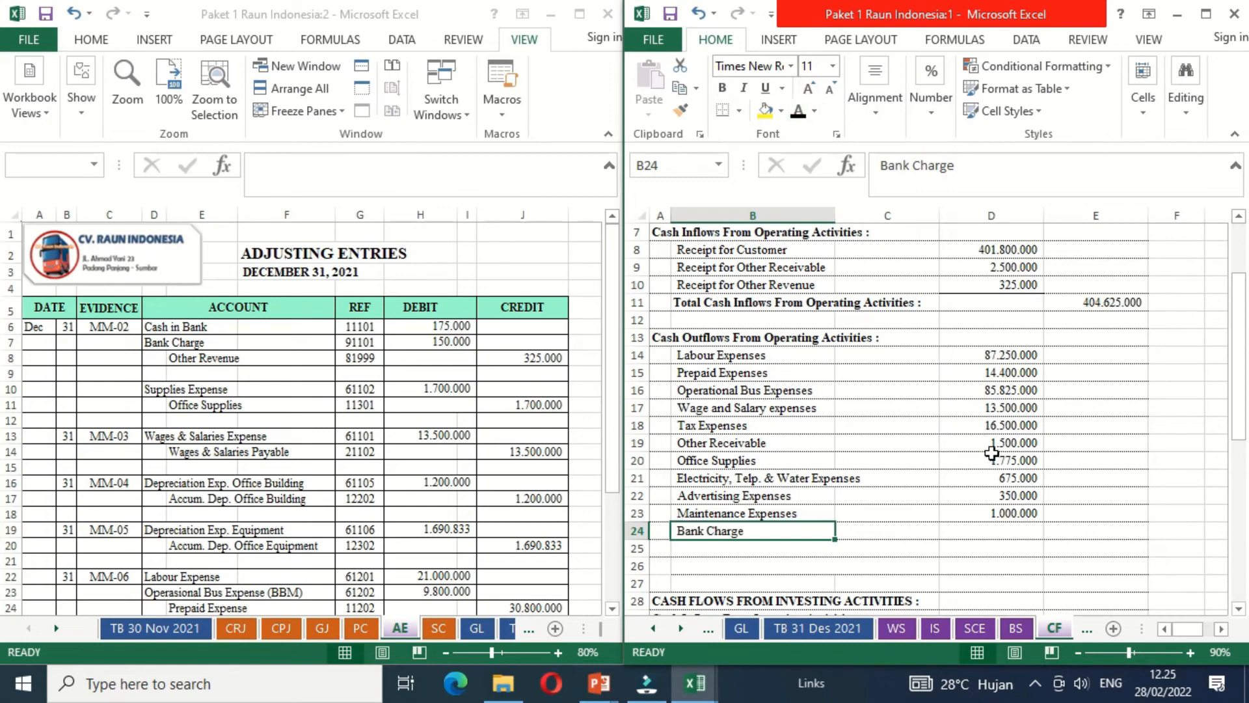
pyautogui.click(977, 531)
pyautogui.write('=')
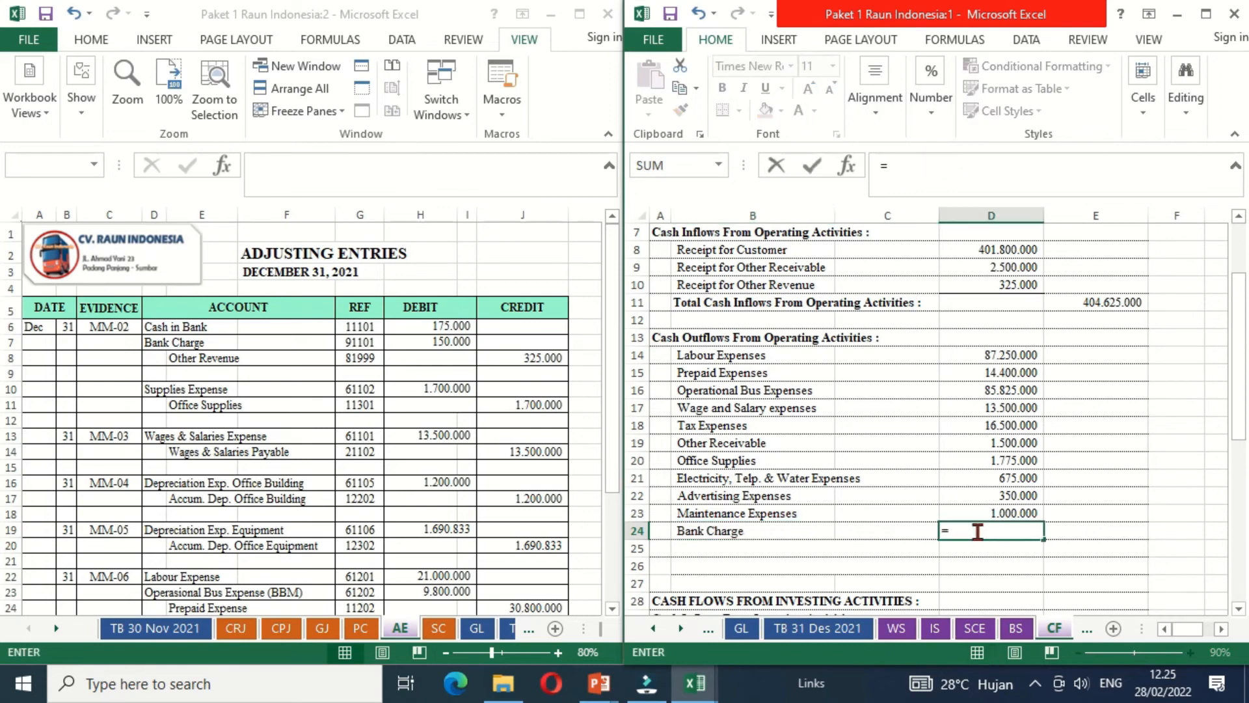
pyautogui.click(459, 341)
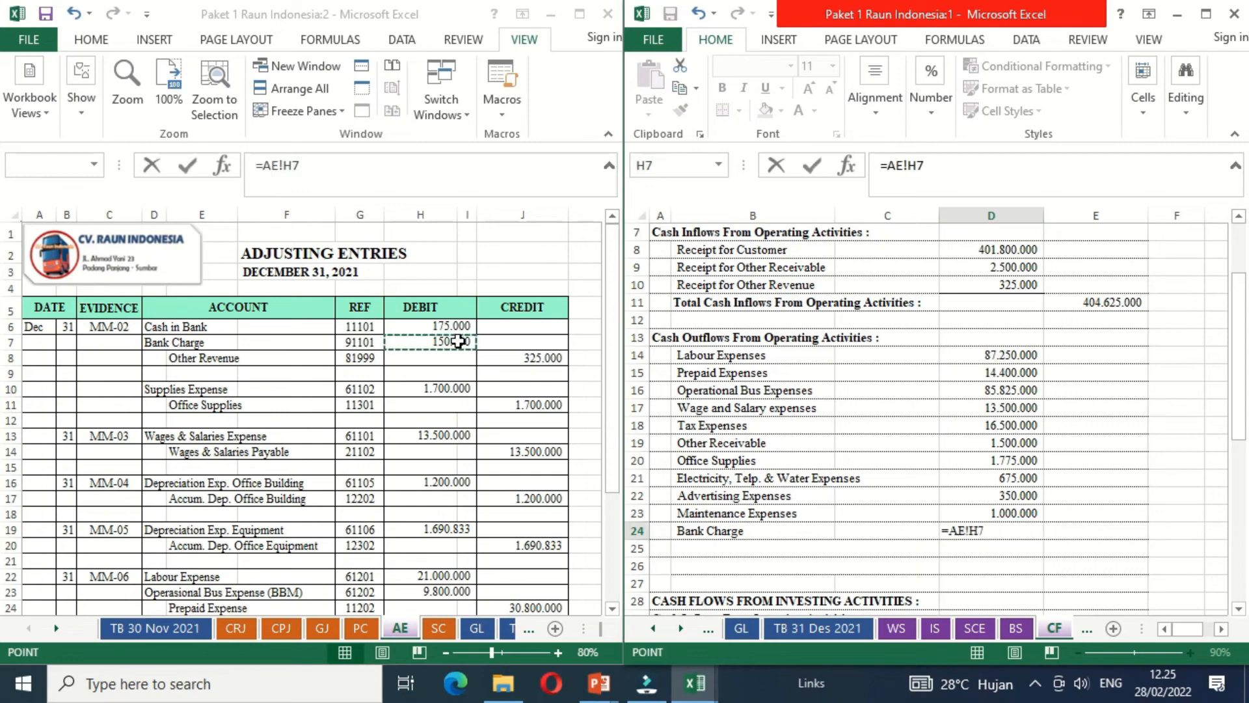
pyautogui.press('Return')
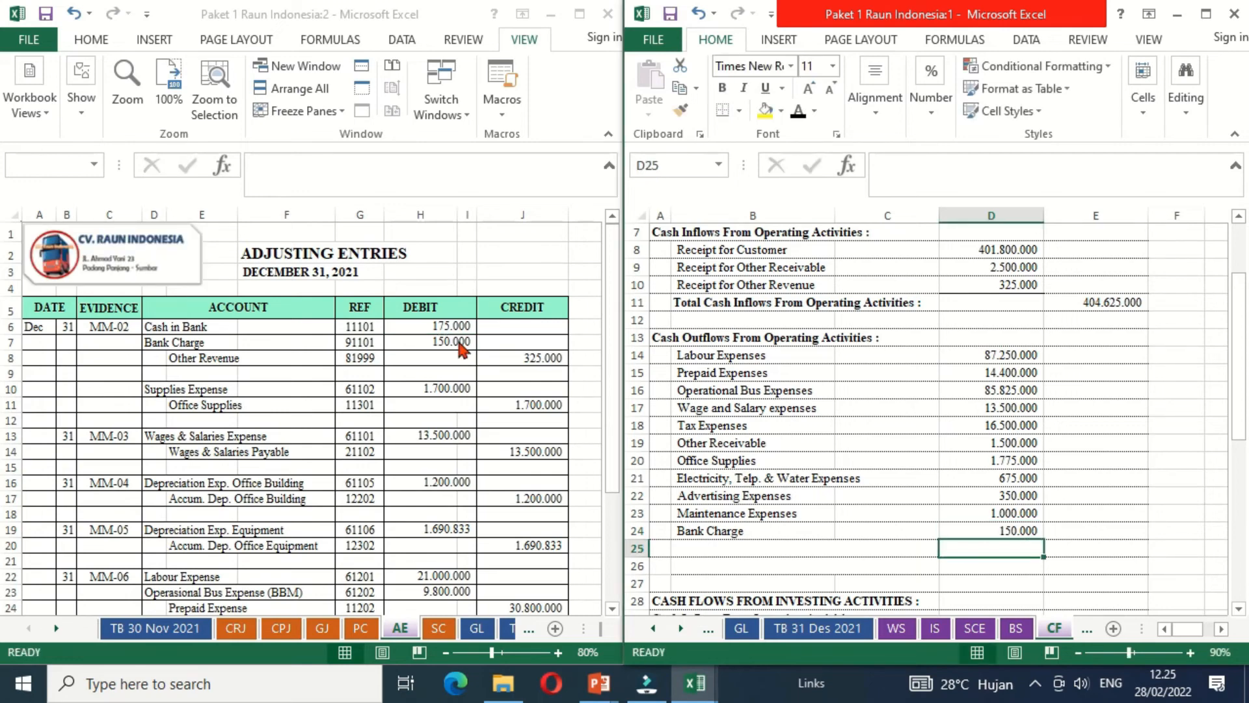
pyautogui.press('Up')
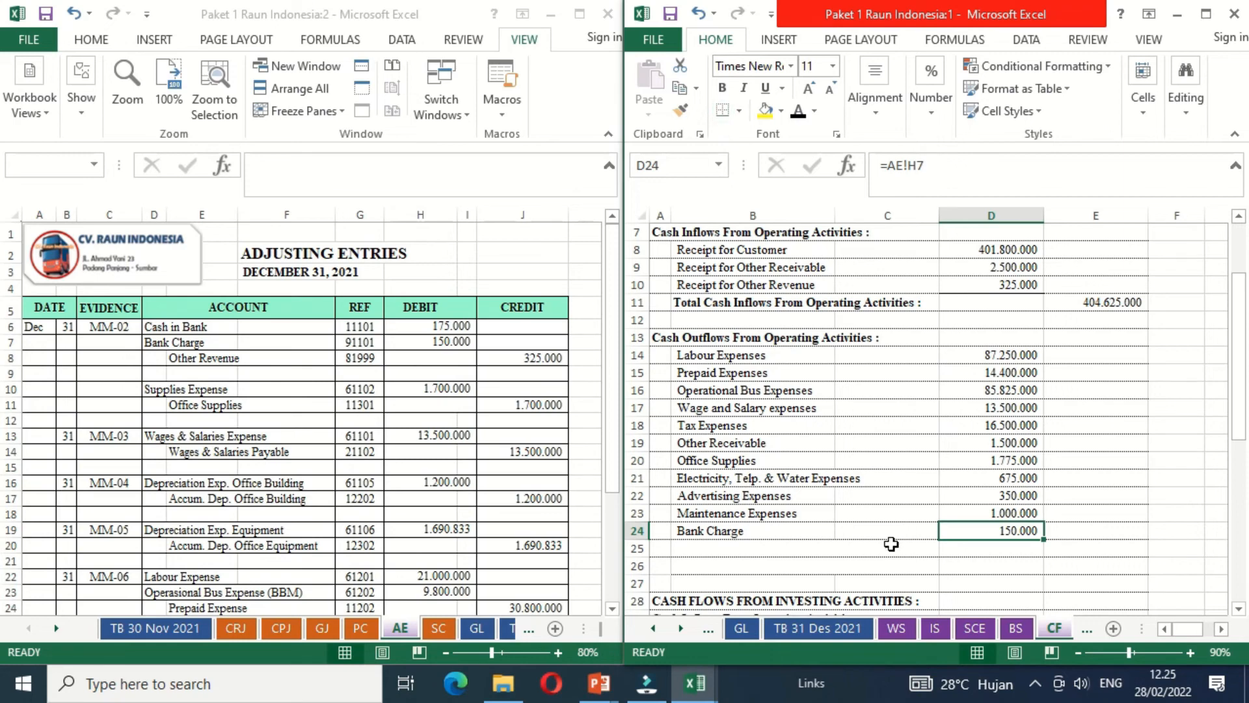
# - Make the Total Cash Outflows From Operating Activities label in B25 black and sum D14:D24 in E25
pyautogui.click(824, 551)
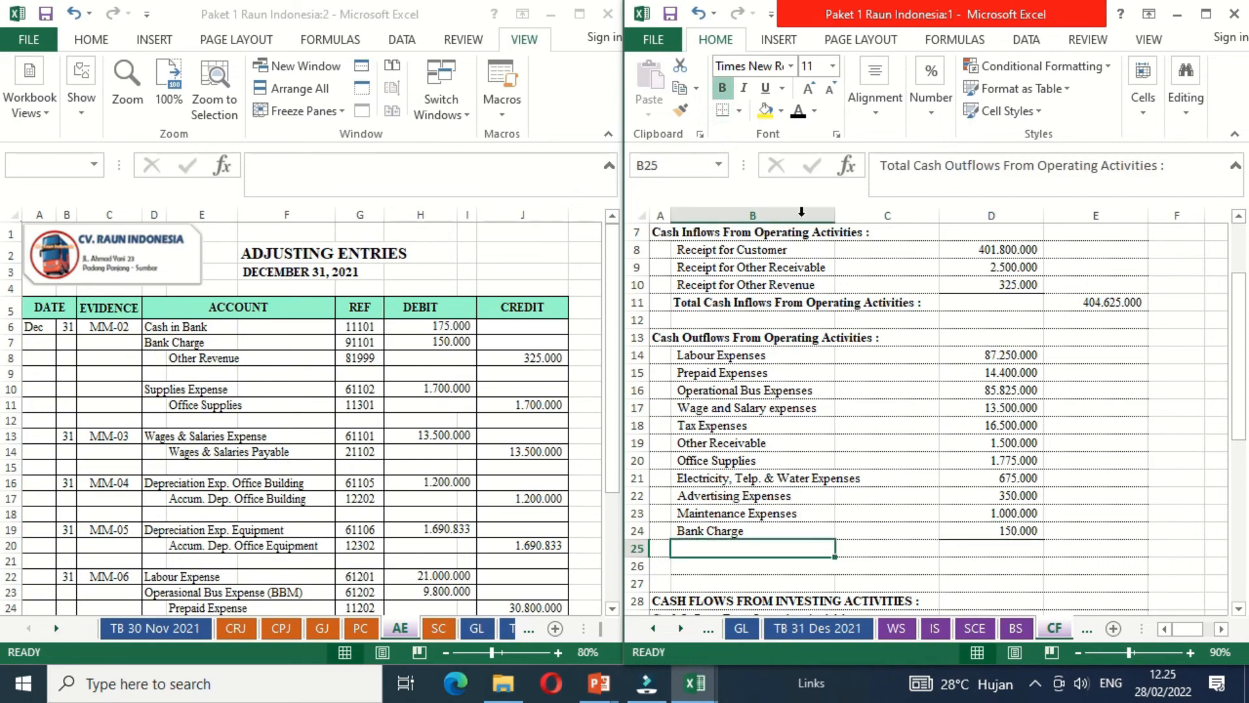
pyautogui.click(800, 113)
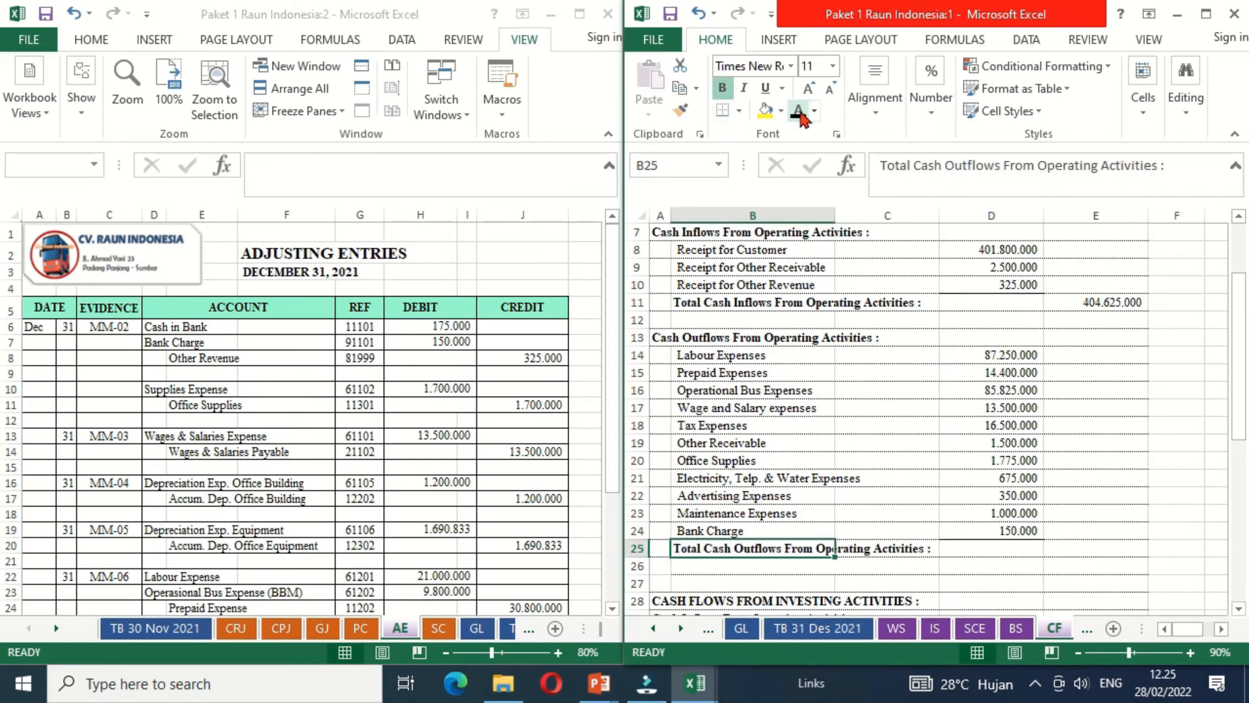
pyautogui.click(1106, 546)
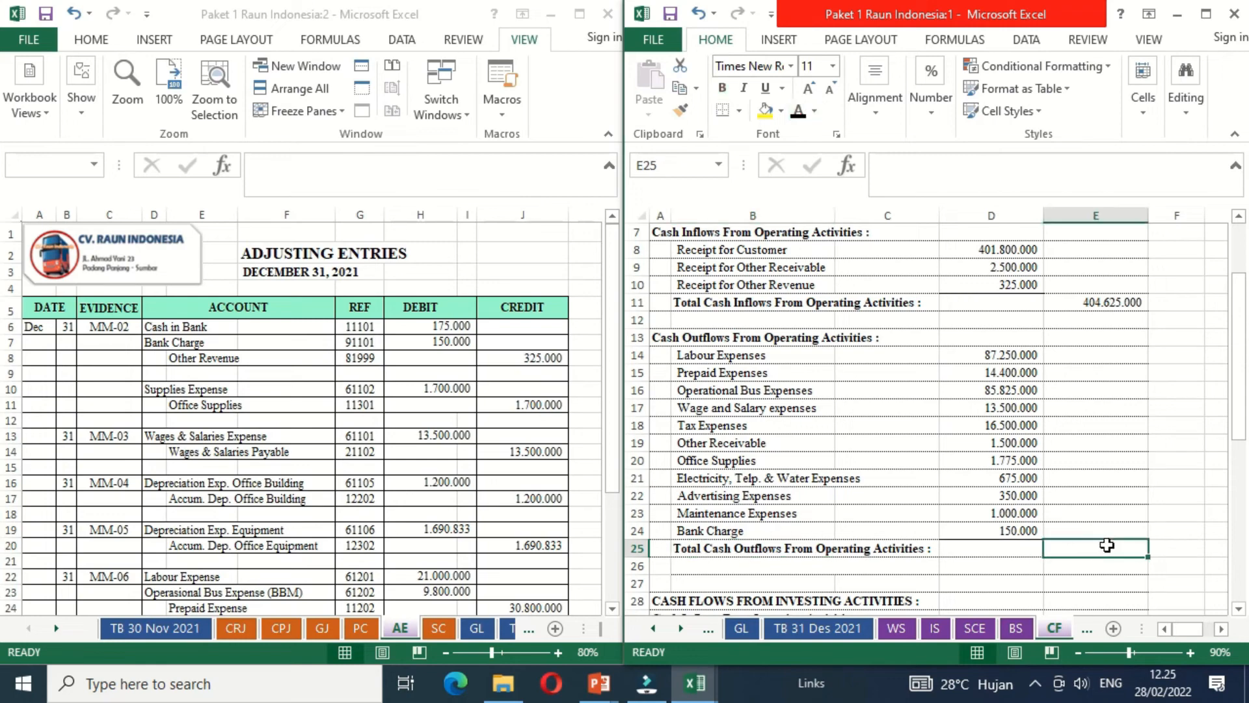
pyautogui.write('=sum')
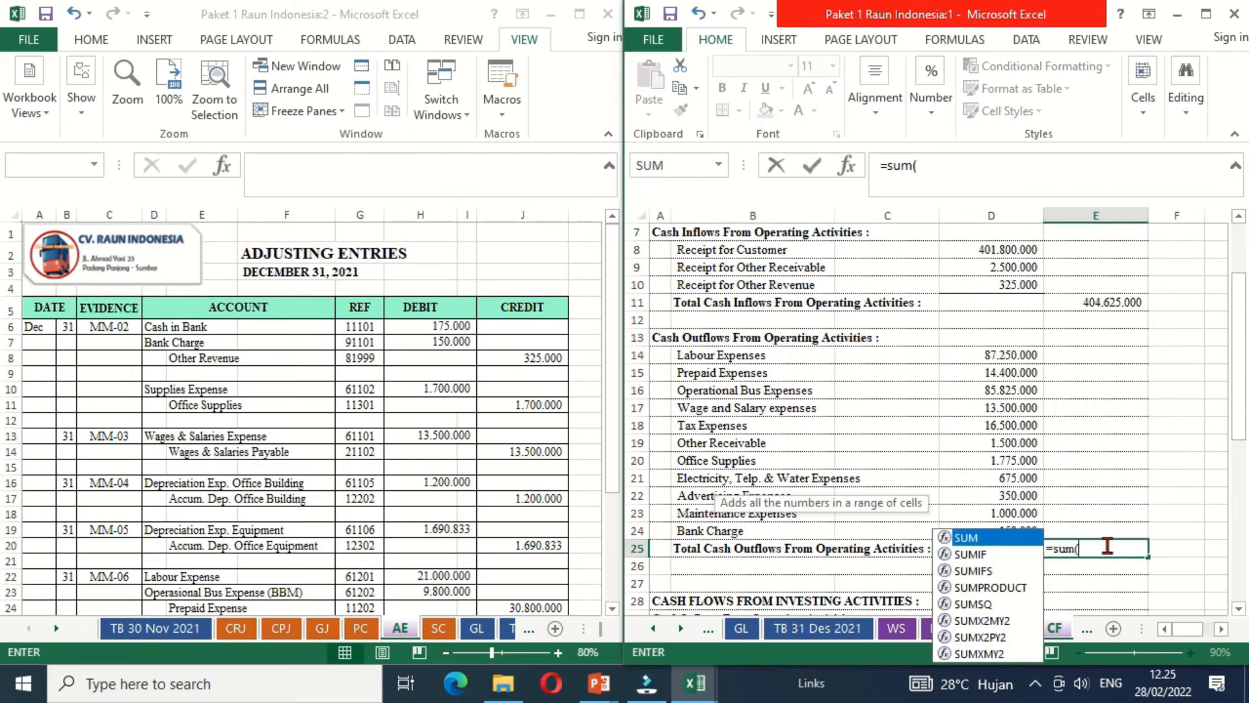
pyautogui.write('(')
pyautogui.moveTo(1009, 528); pyautogui.dragTo(993, 356)
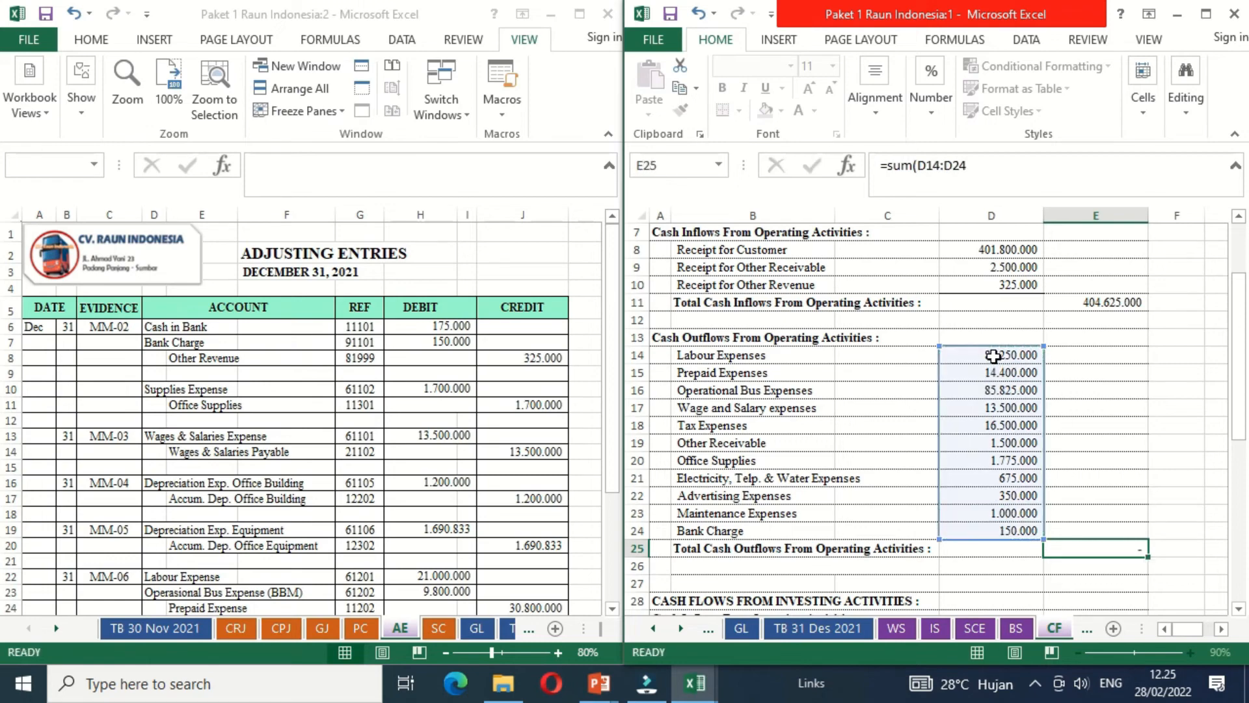
pyautogui.press('Return')
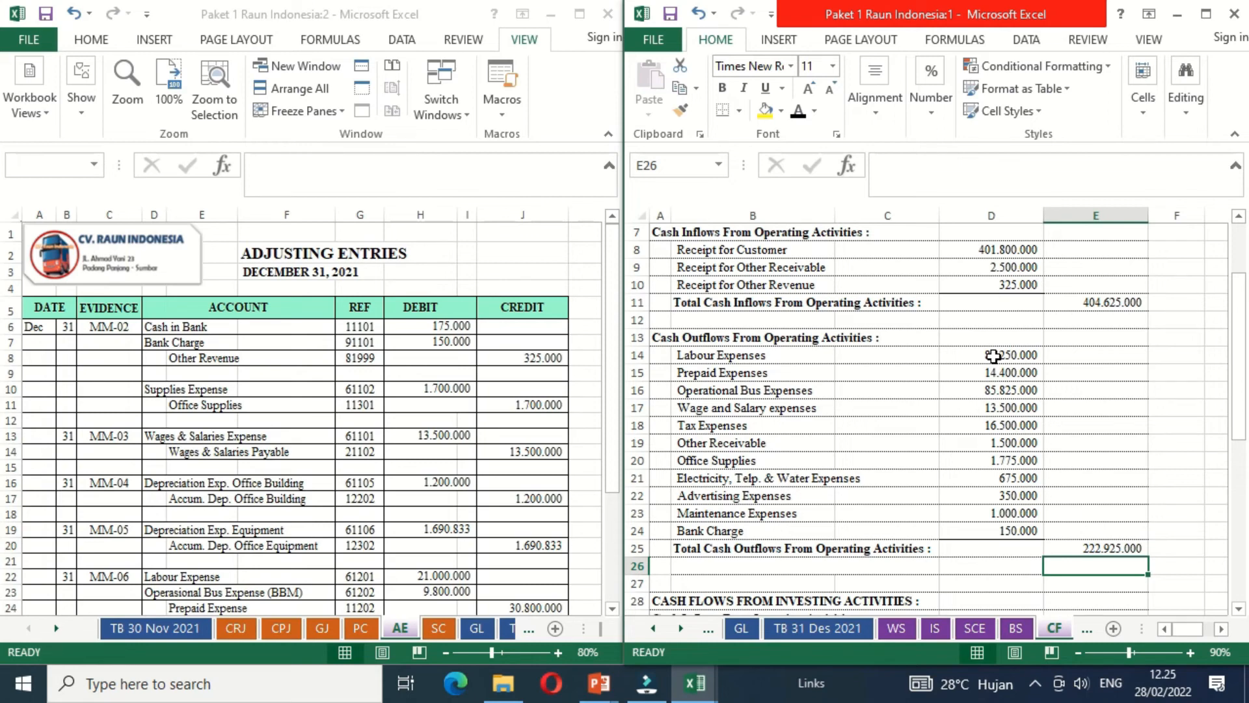
# - Make the Nett Cash Flows From Operating Activities label in B26 black
pyautogui.press('Left')
pyautogui.press('Left')
pyautogui.press('Left')
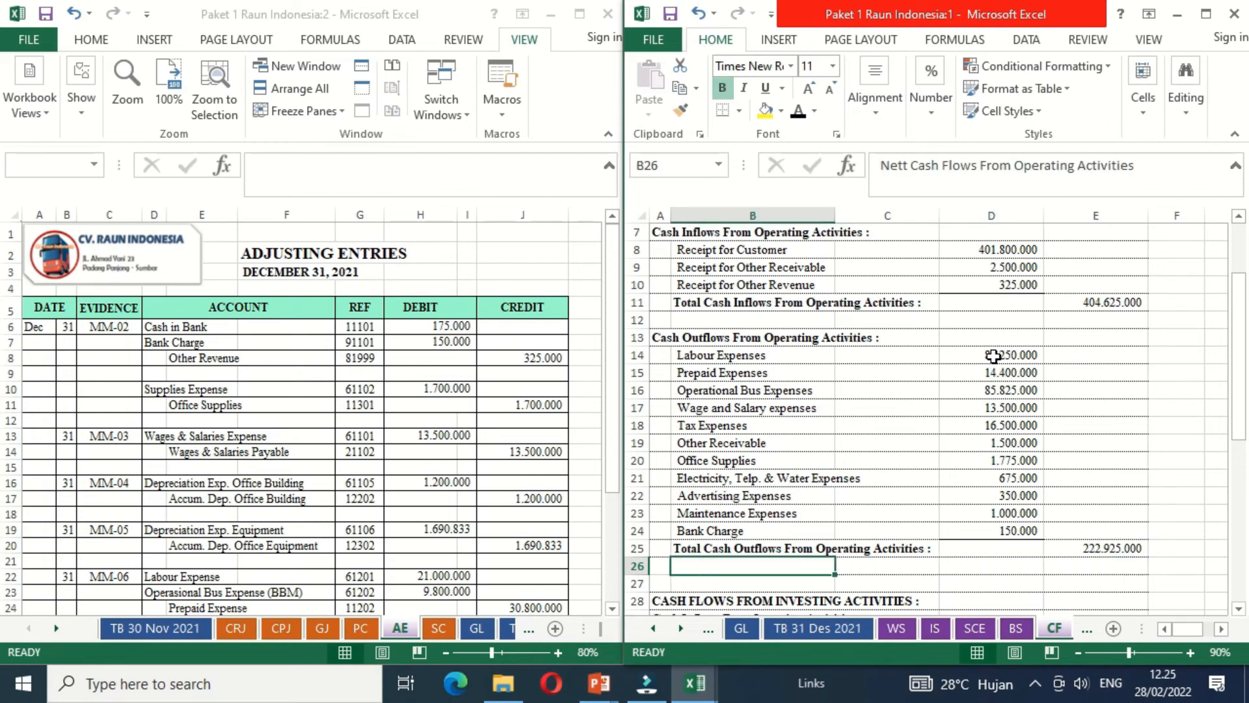
pyautogui.click(798, 113)
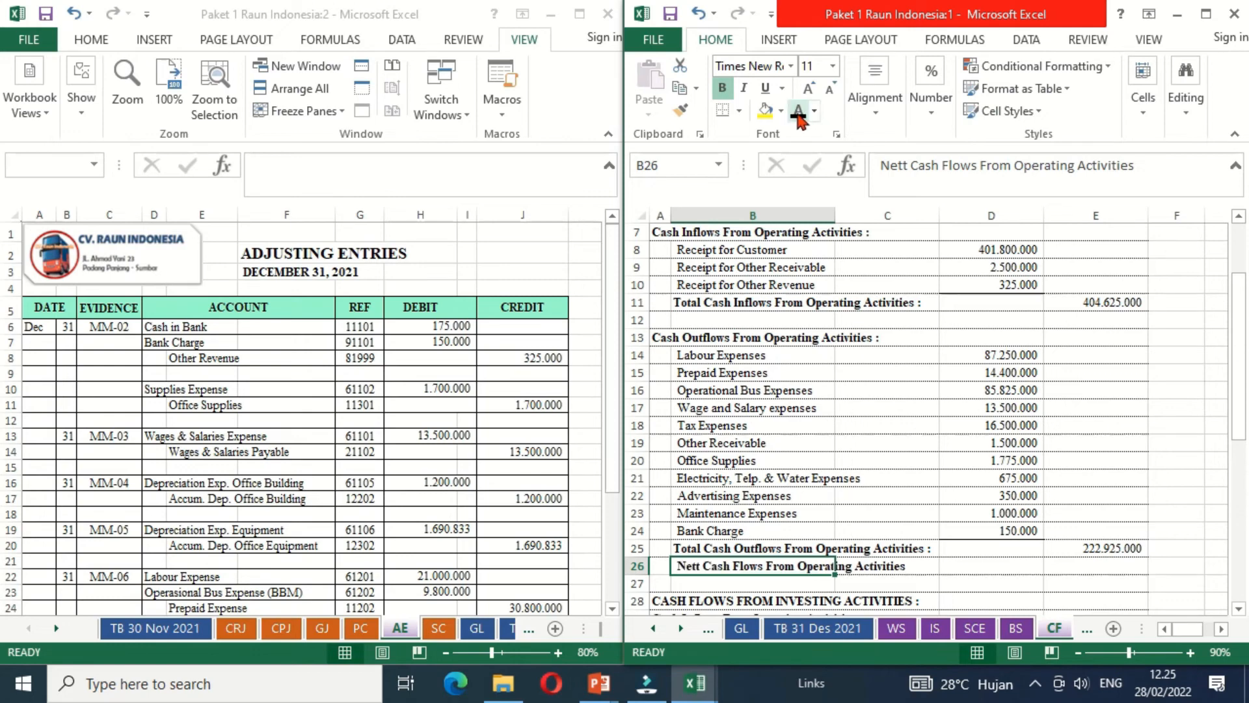
# - Calculate the net operating cash flow in E26 as total inflows minus total outflows, using =E11-E25
pyautogui.press('Right')
pyautogui.press('Right')
pyautogui.press('Right')
pyautogui.press('Up')
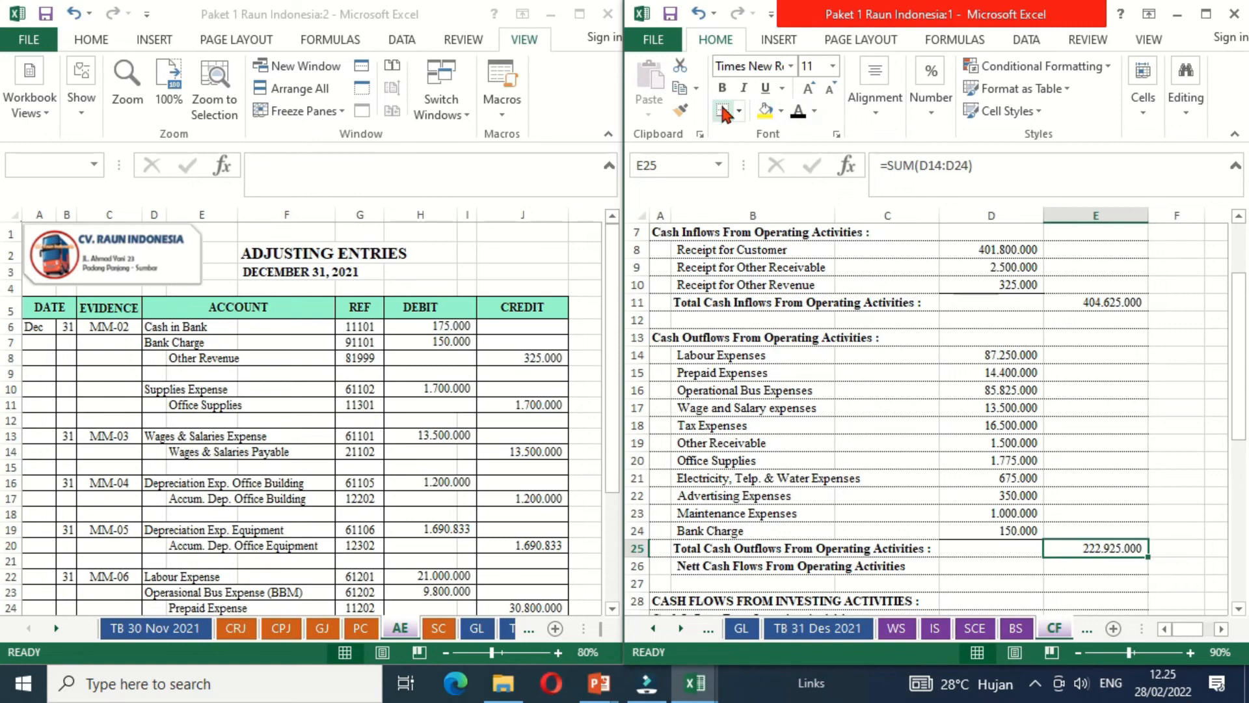
pyautogui.press('Down')
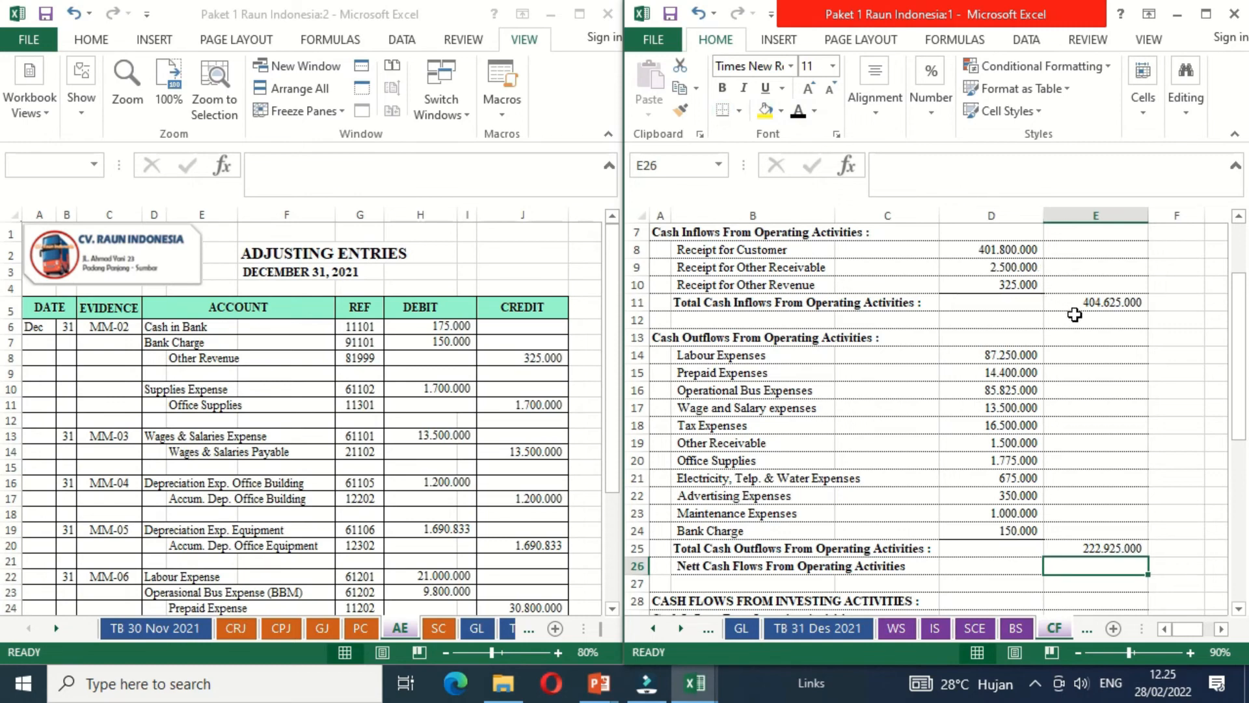
pyautogui.write('=')
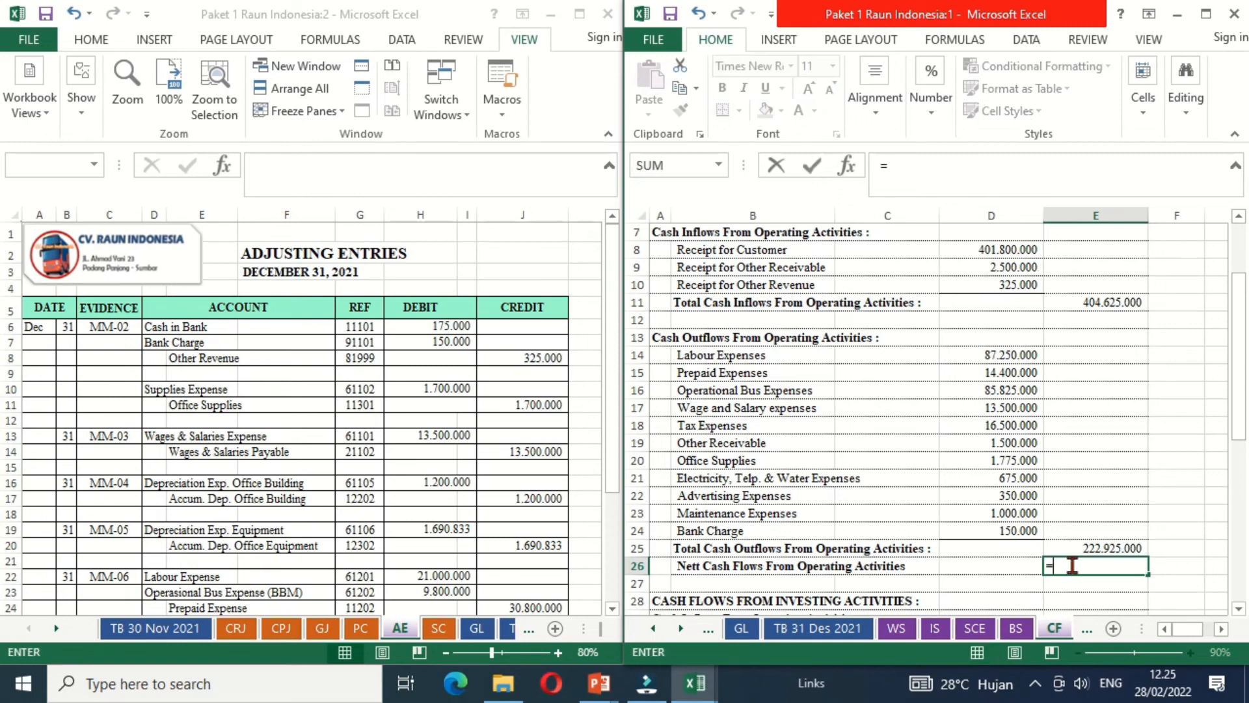
pyautogui.click(1074, 301)
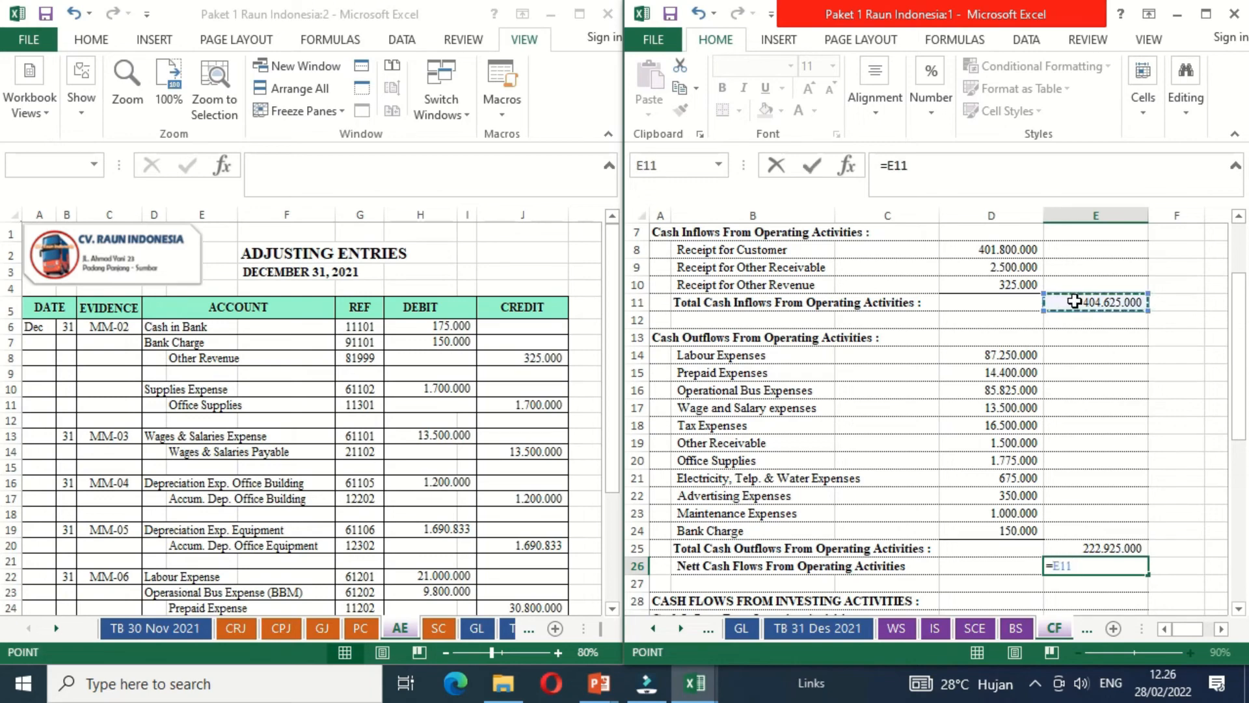
pyautogui.write('-')
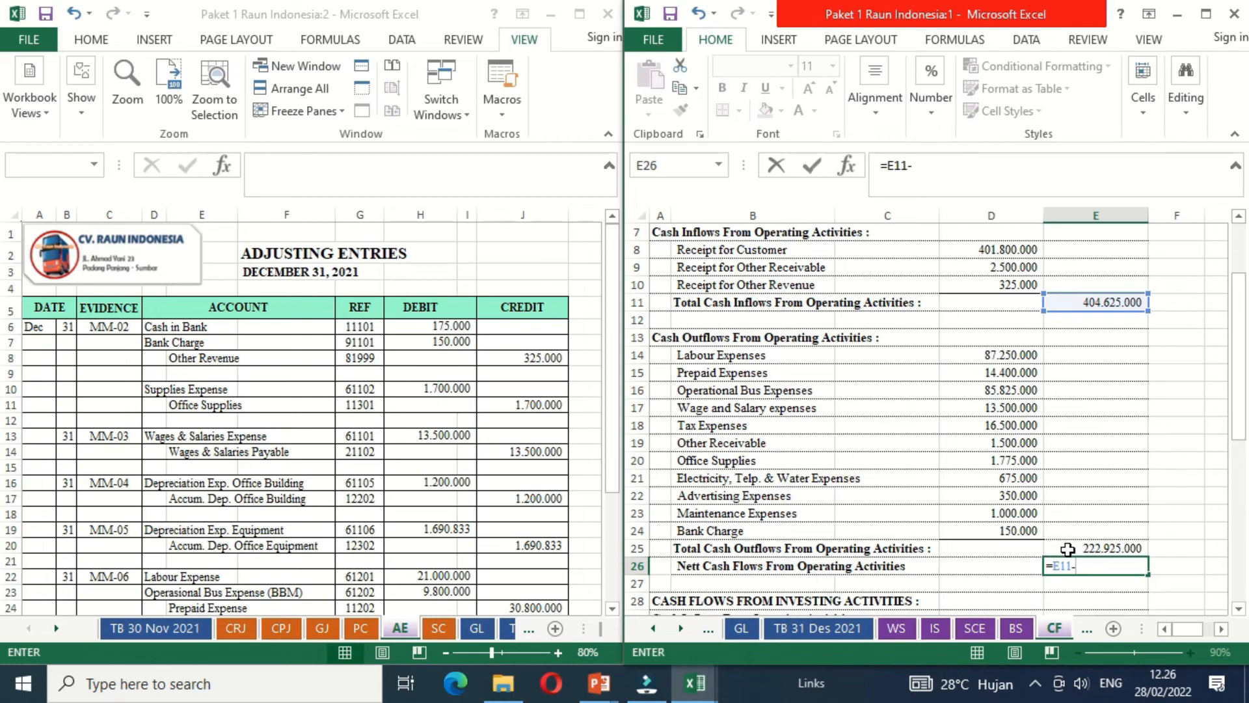
pyautogui.click(1067, 549)
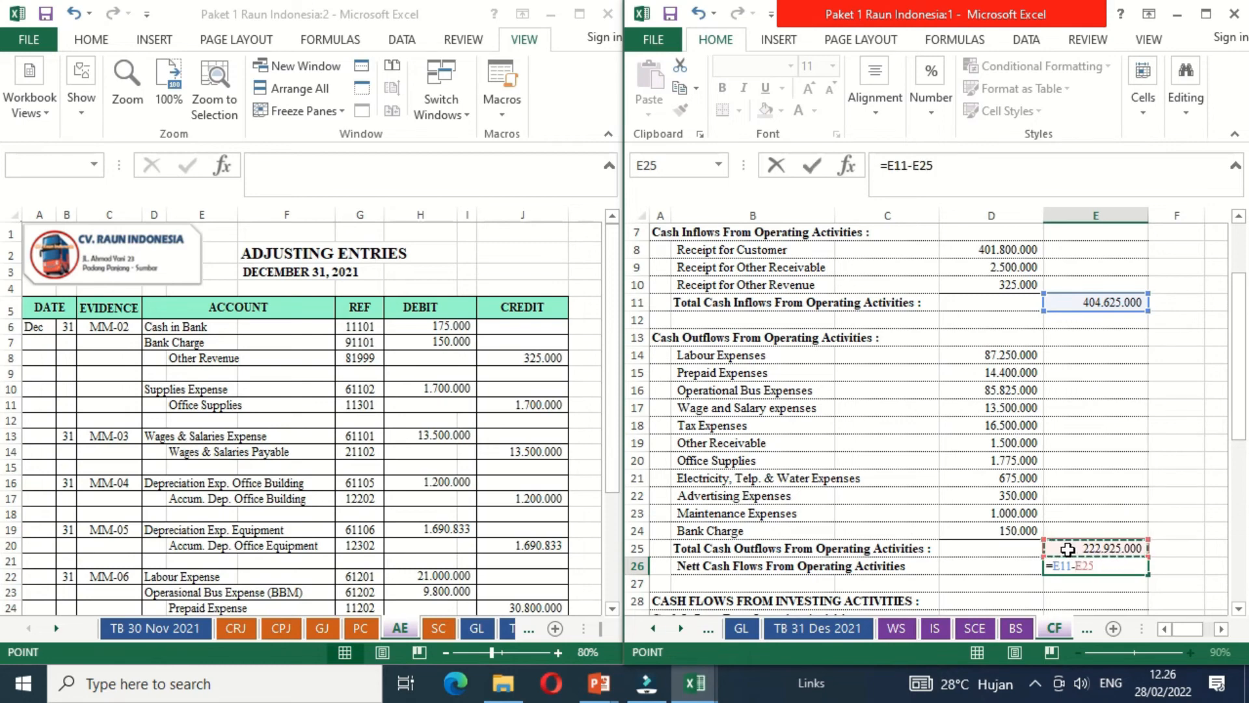
pyautogui.press('Return')
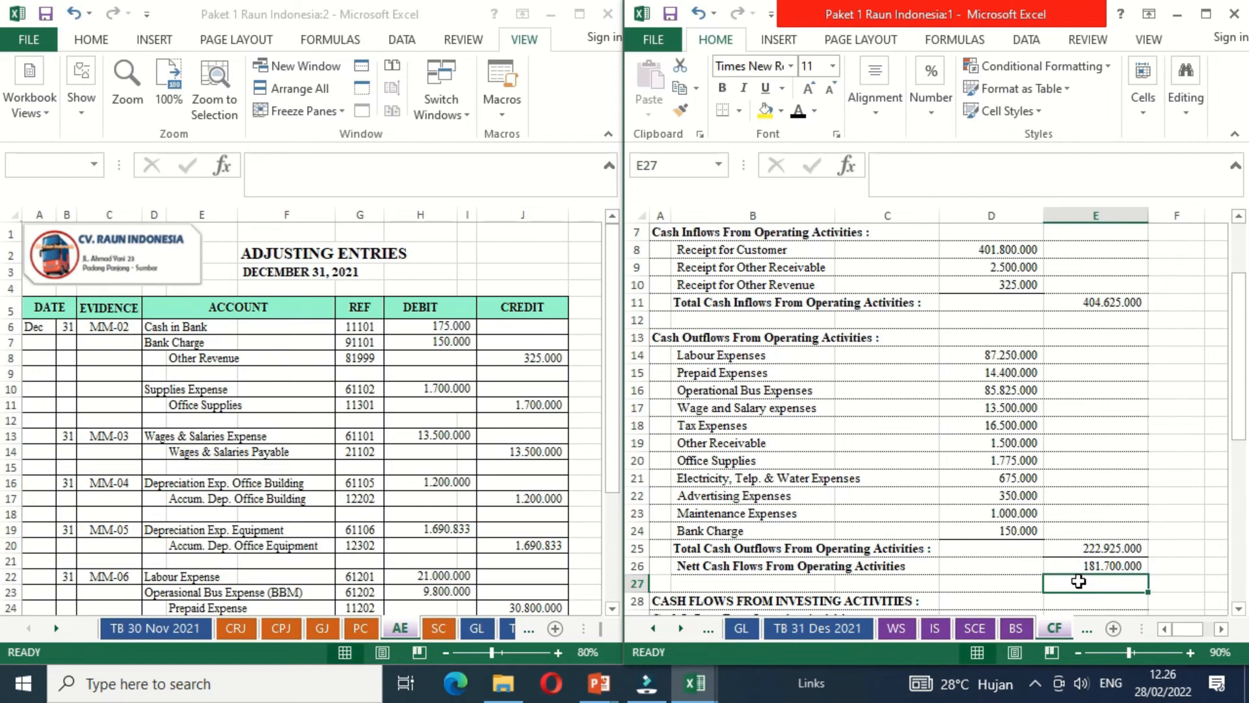
# - Make the Purchases Vihicle label in B32 black and link D32 to the Vehicle at Cost total in J17 of the CPJ sheet
pyautogui.press('Down')
pyautogui.press('Down')
pyautogui.press('Down')
pyautogui.press('Down')
pyautogui.press('Down')
pyautogui.press('Down')
pyautogui.press('Down')
pyautogui.press('Down')
pyautogui.press('Down')
pyautogui.press('Down')
pyautogui.press('Down')
pyautogui.press('Down')
pyautogui.press('Down')
pyautogui.press('Down')
pyautogui.press('Down')
pyautogui.press('Down')
pyautogui.press('Down')
pyautogui.press('Down')
pyautogui.press('Down')
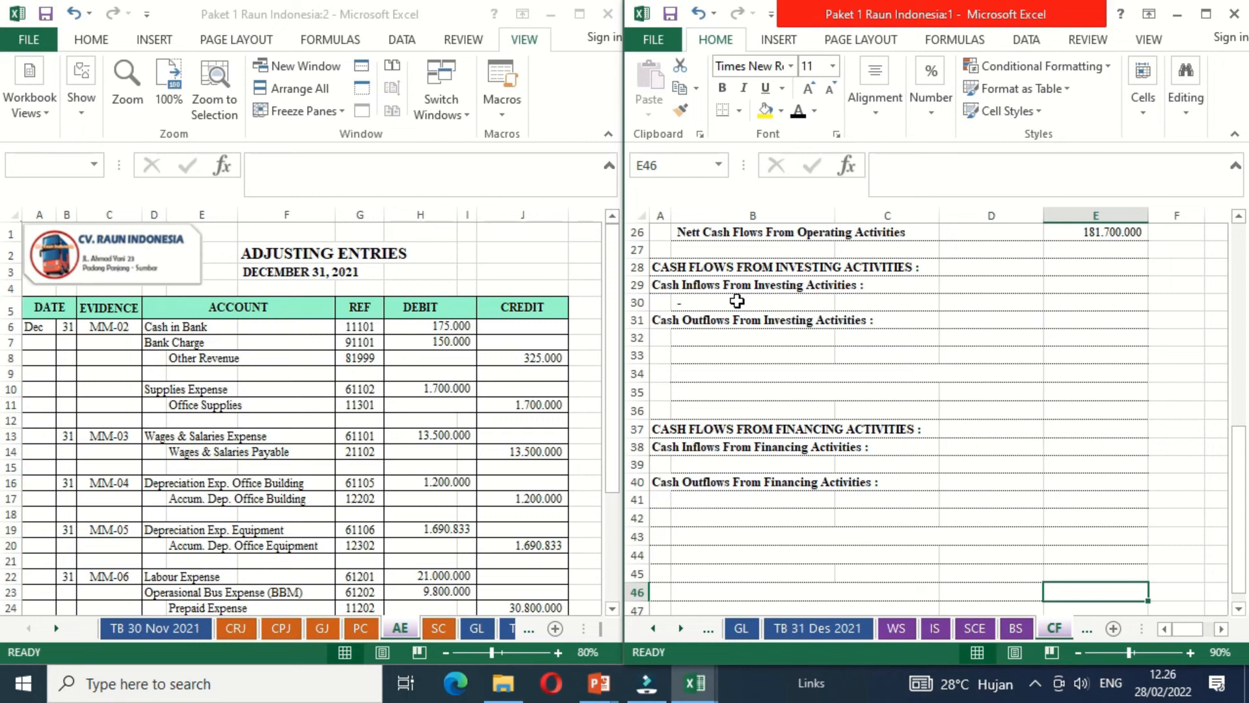
pyautogui.click(244, 634)
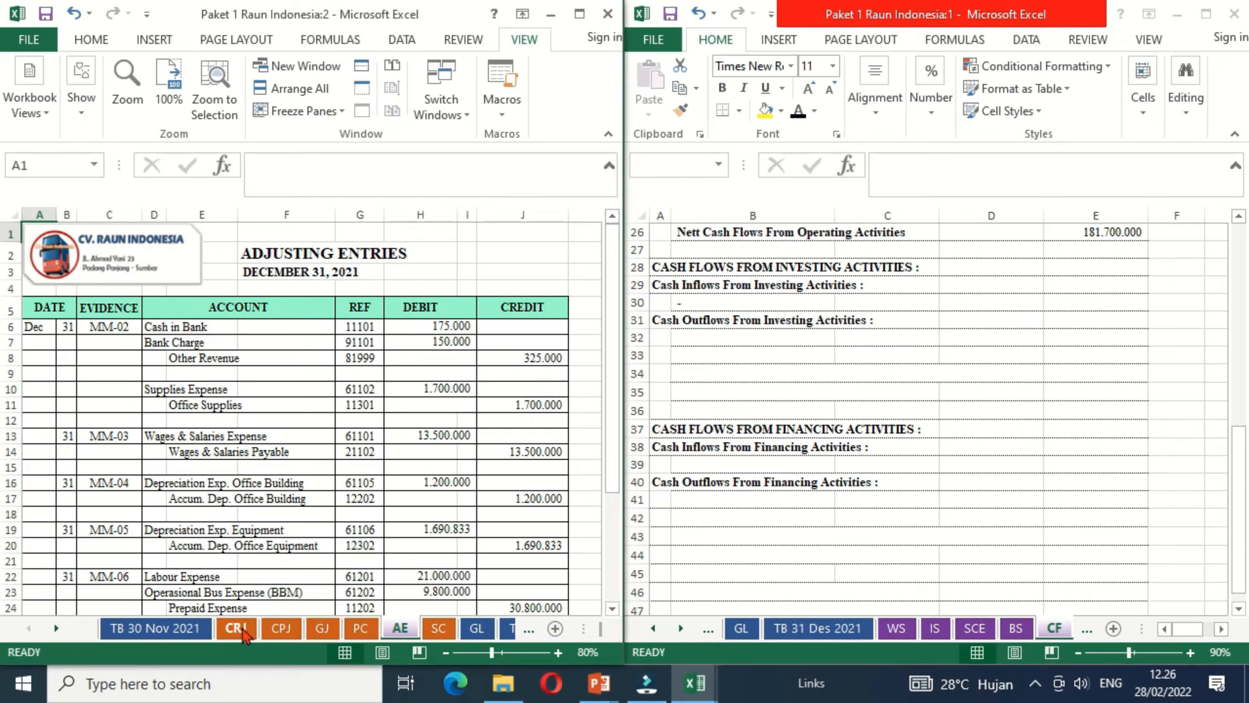
pyautogui.click(281, 630)
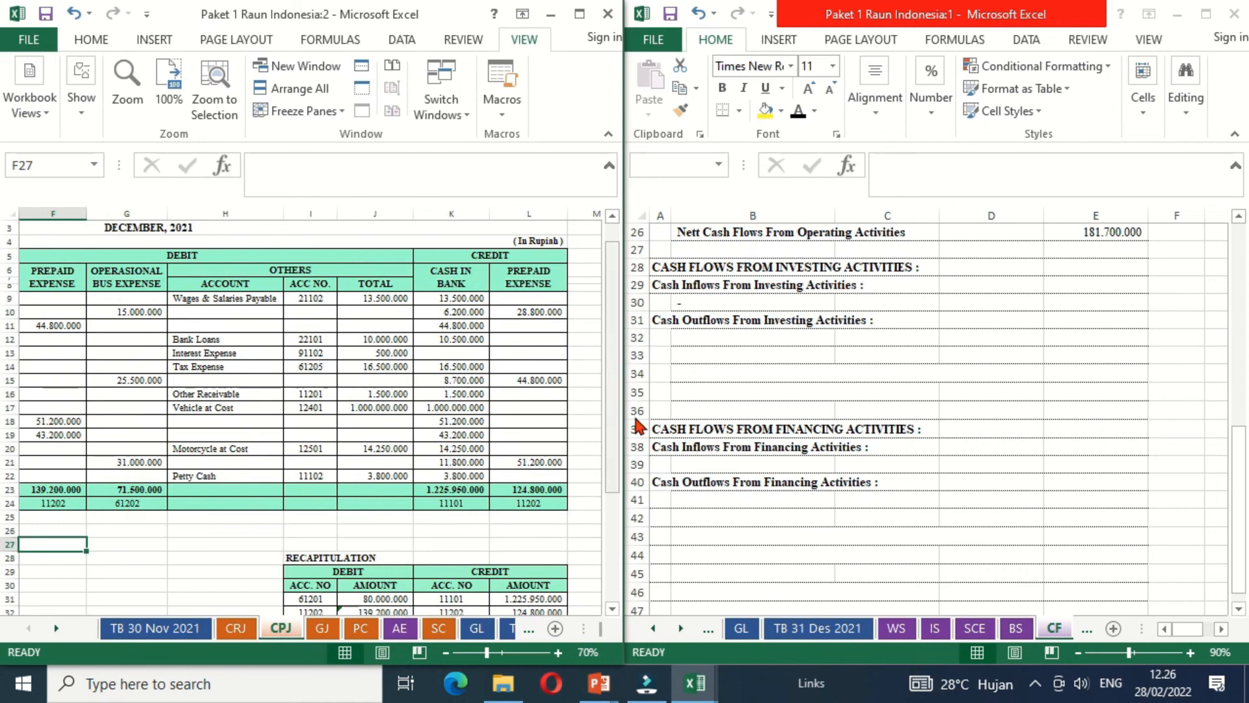
pyautogui.click(709, 335)
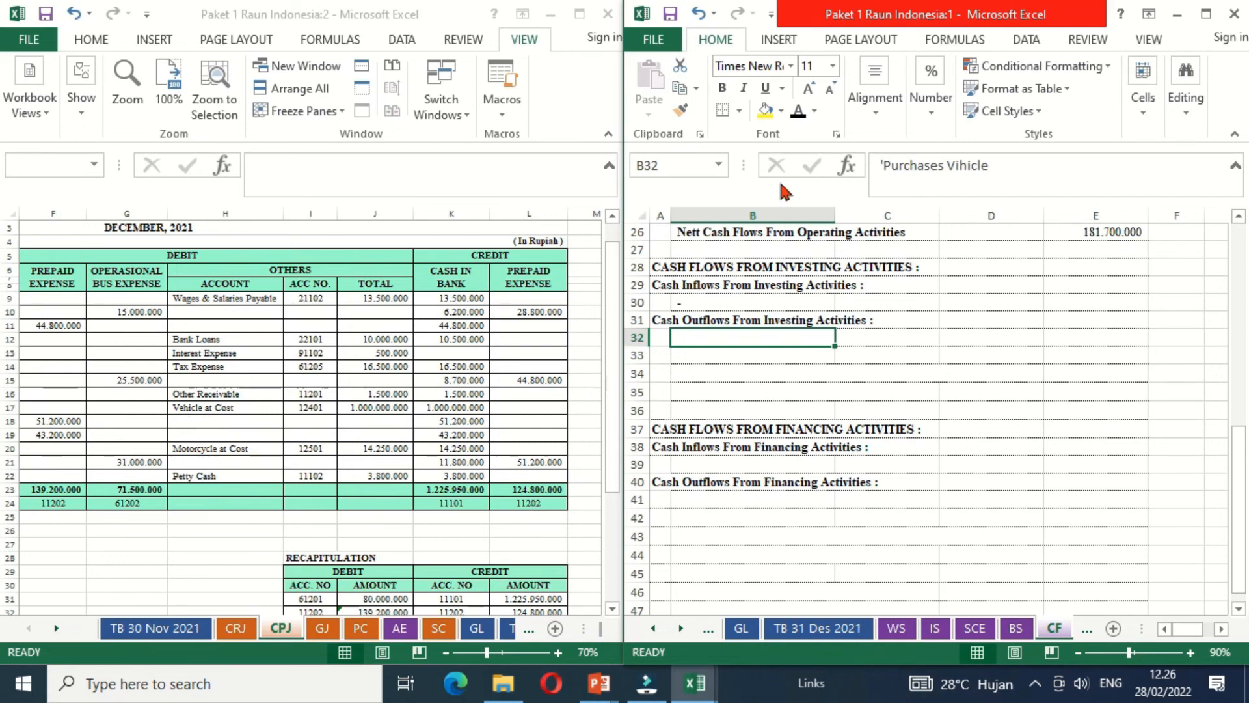
pyautogui.click(798, 110)
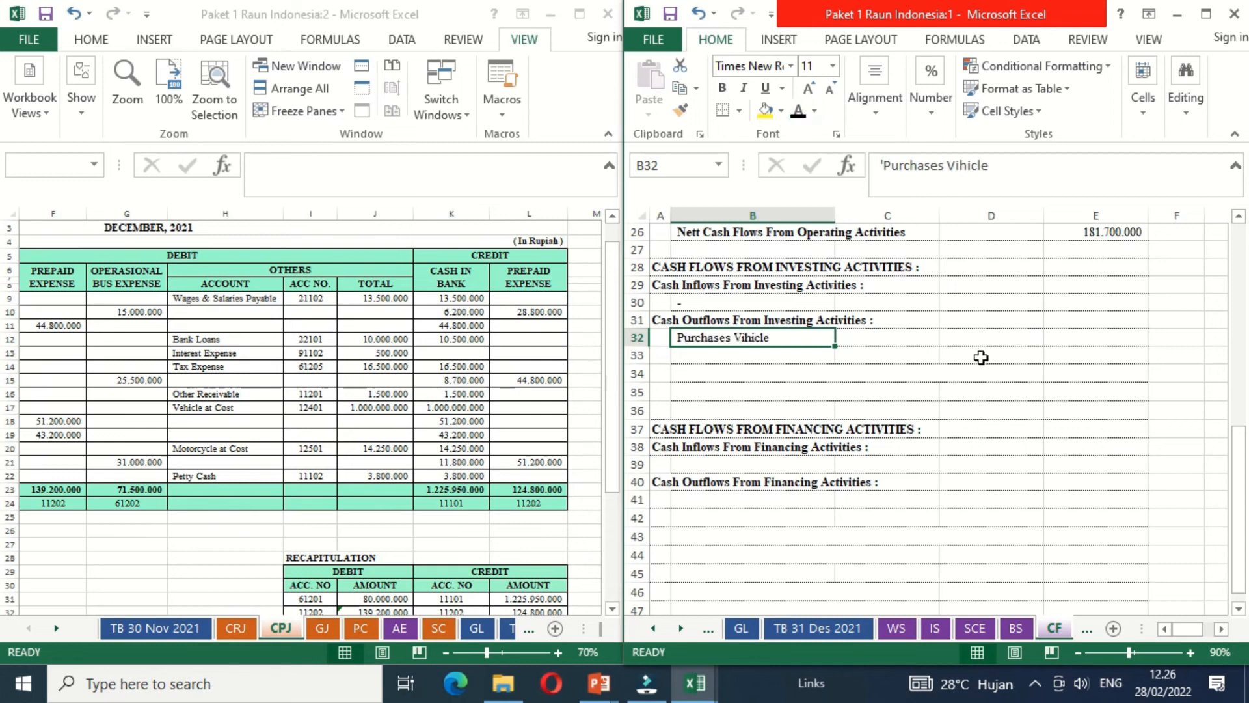
pyautogui.click(974, 335)
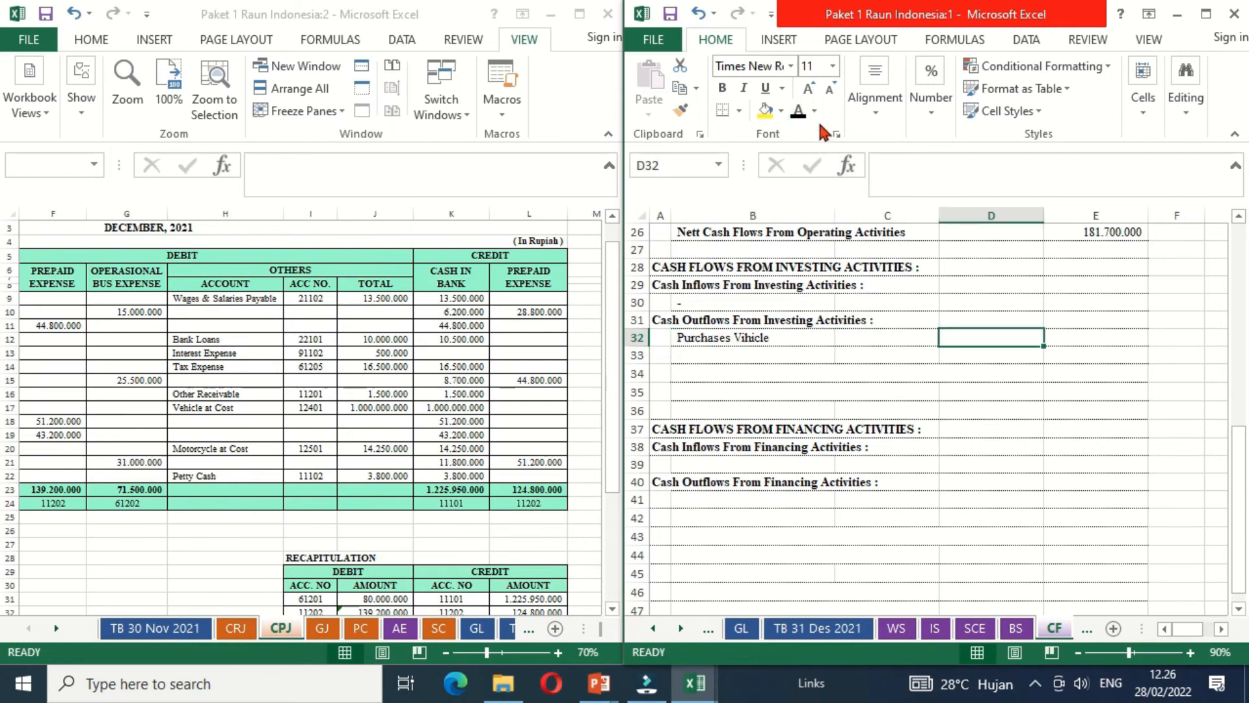
pyautogui.write('=')
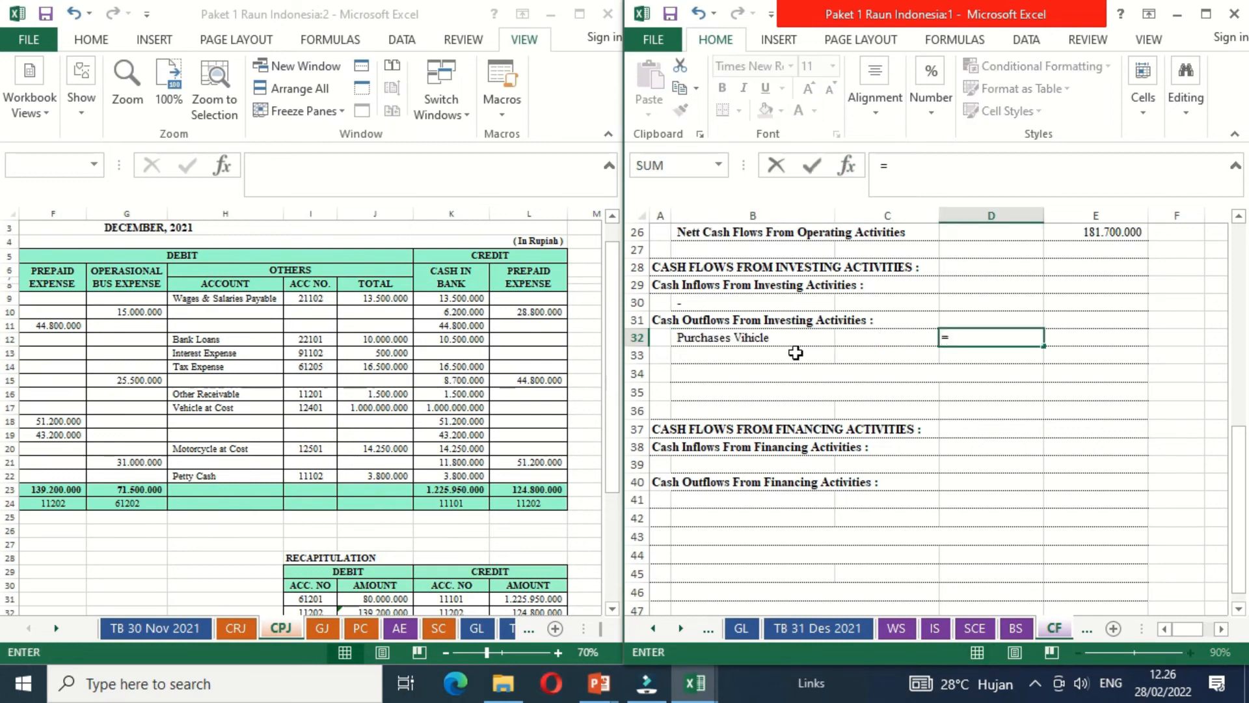
pyautogui.click(383, 410)
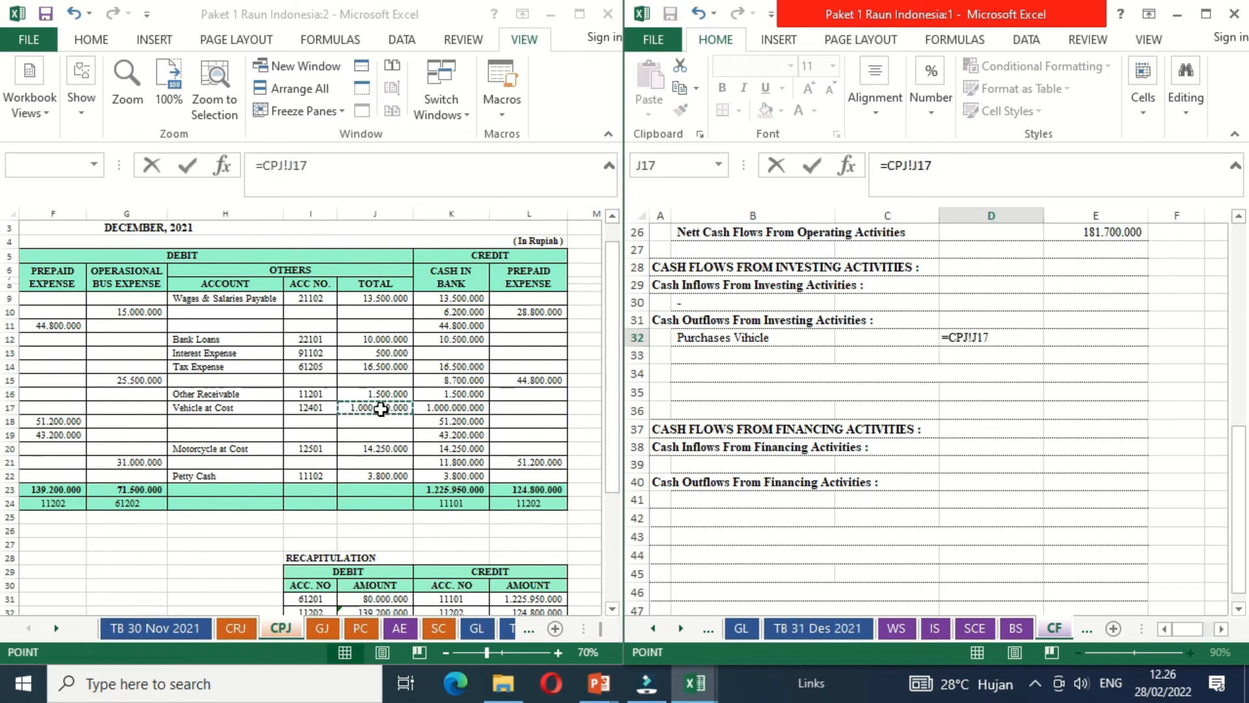
pyautogui.press('Return')
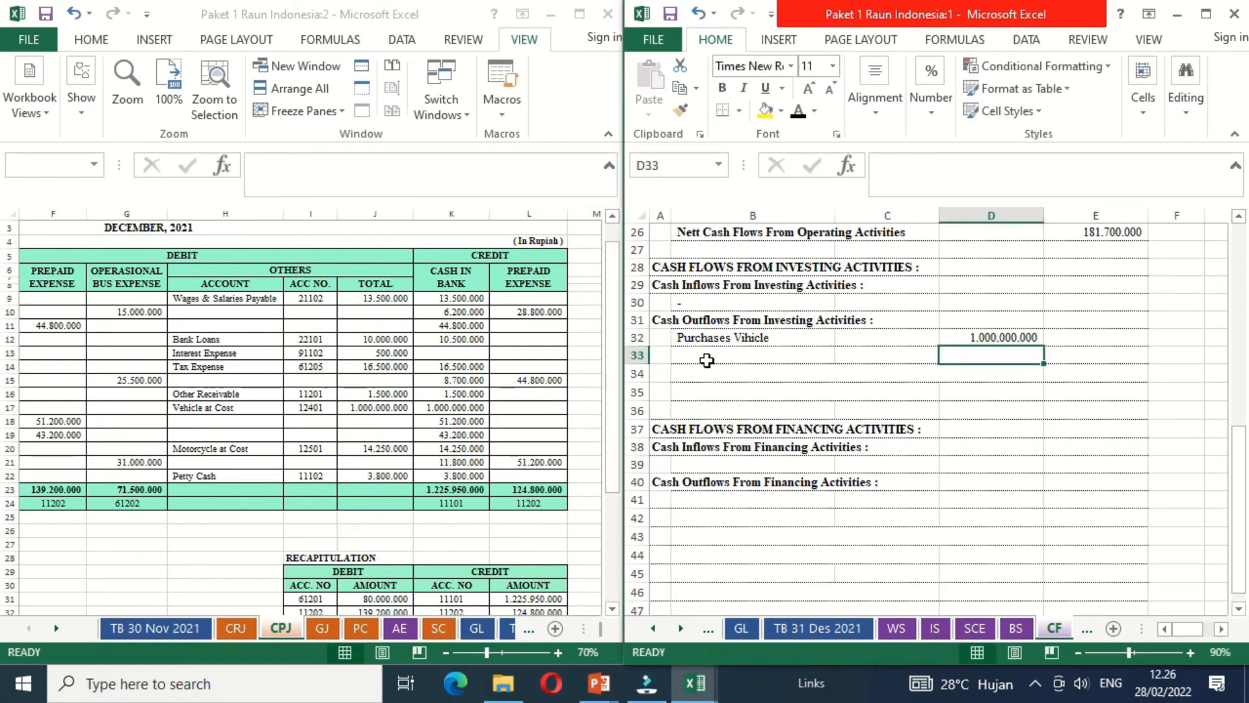
# - Make the Purchases Motorcycle label in B33 black and link D33 to the Motorcycle at Cost total in J20 of the CPJ sheet
pyautogui.click(706, 359)
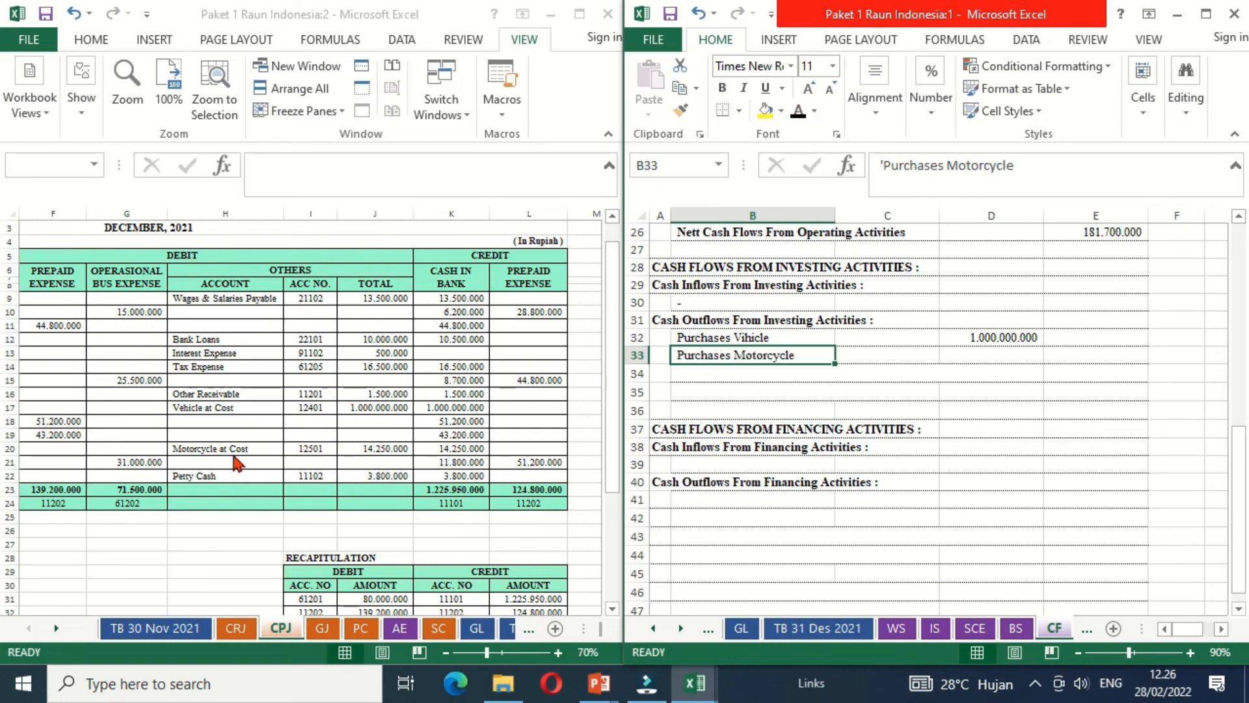
pyautogui.click(971, 358)
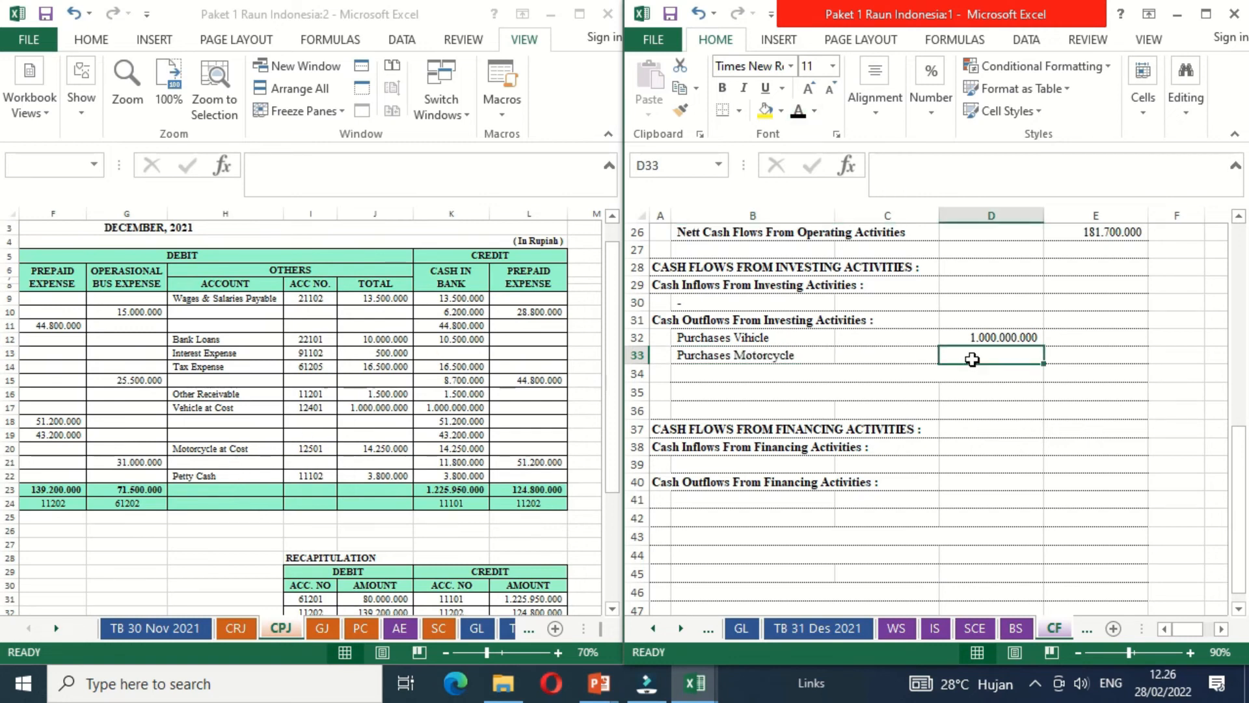
pyautogui.write('=')
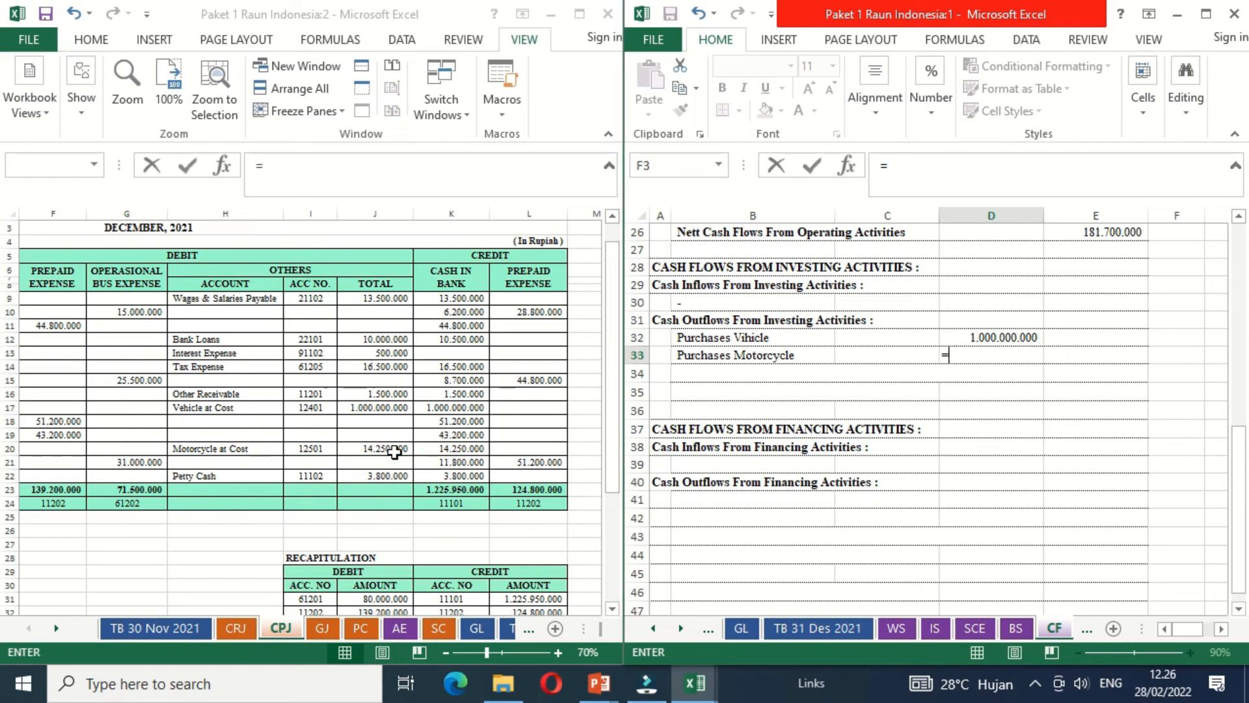
pyautogui.click(395, 452)
pyautogui.press('Return')
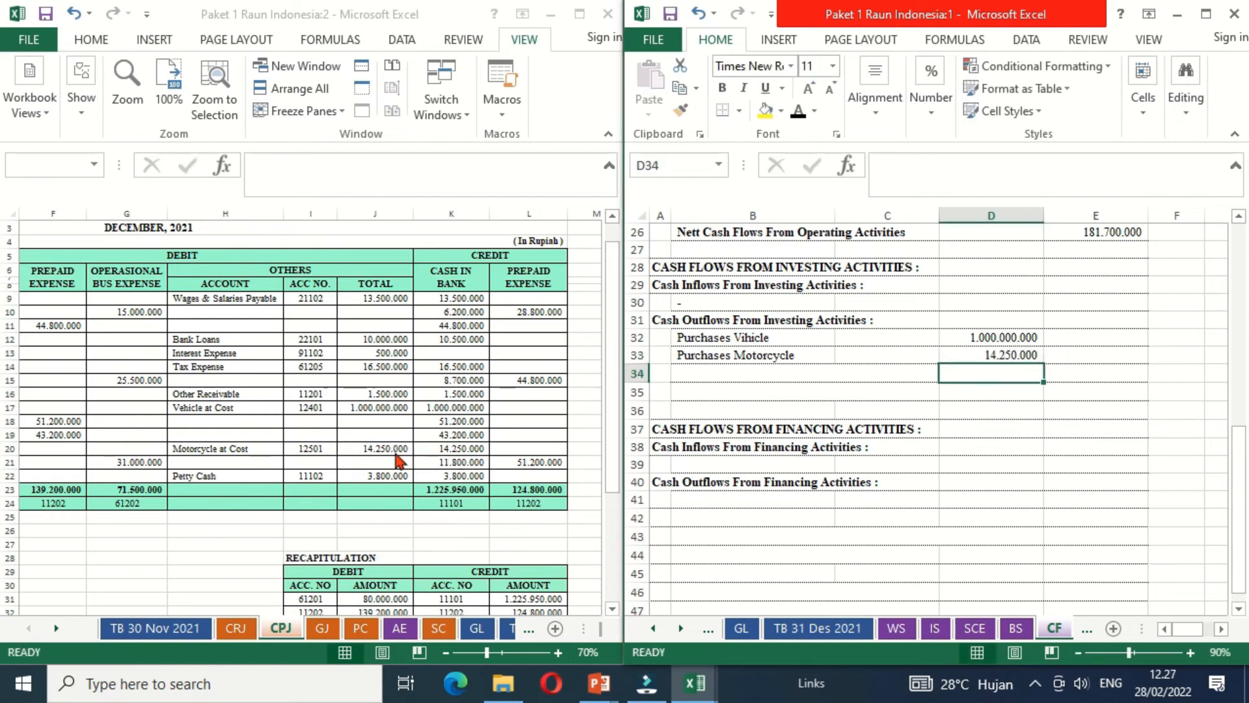
# - Make the Total Cash Outflows From Investing Activities label in B34 black
pyautogui.press('Left')
pyautogui.press('Left')
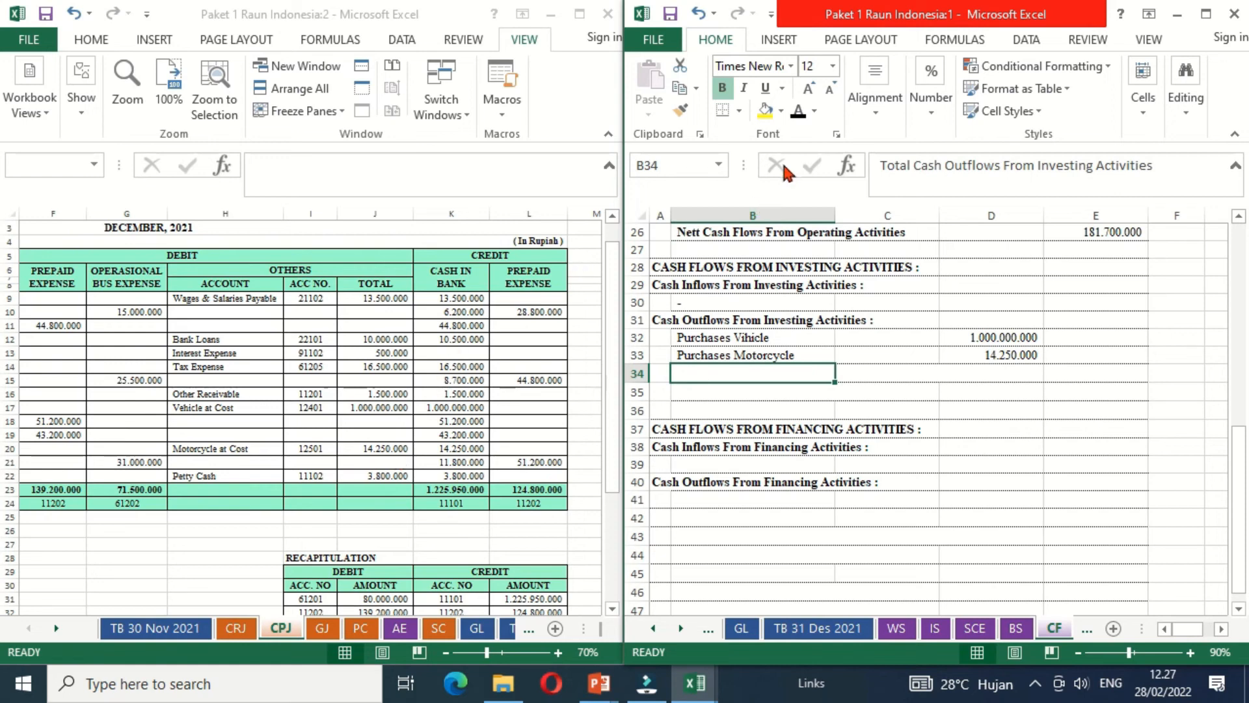
pyautogui.click(797, 114)
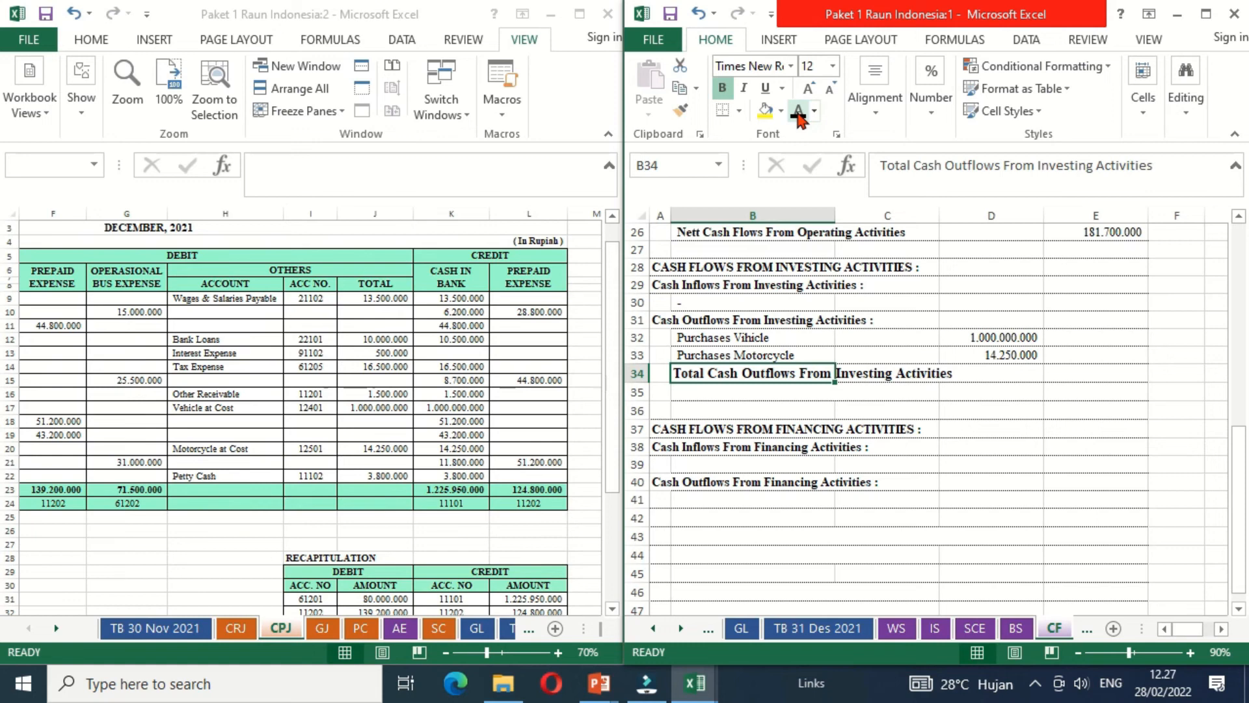
# - Total the investing outflows in E34 by adding the motorcycle and vehicle purchases, D33+D32
pyautogui.press('Right')
pyautogui.press('Up')
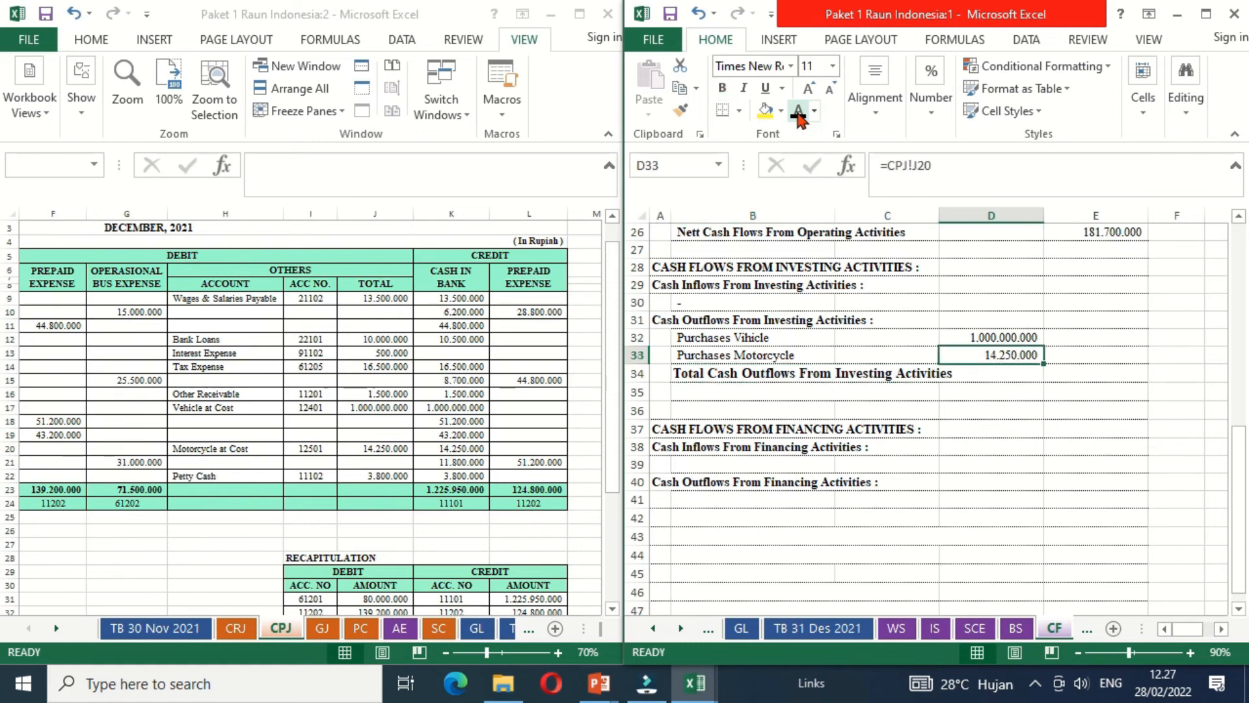
pyautogui.press('Down')
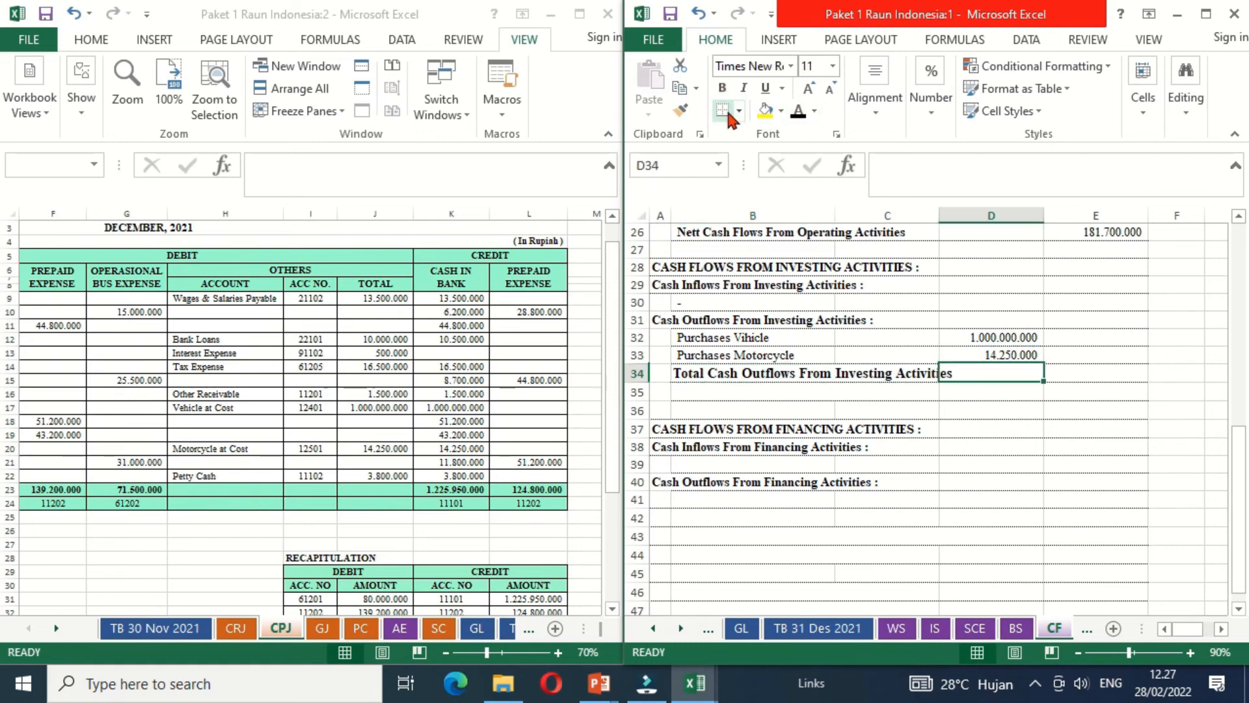
pyautogui.press('Right')
pyautogui.write('=')
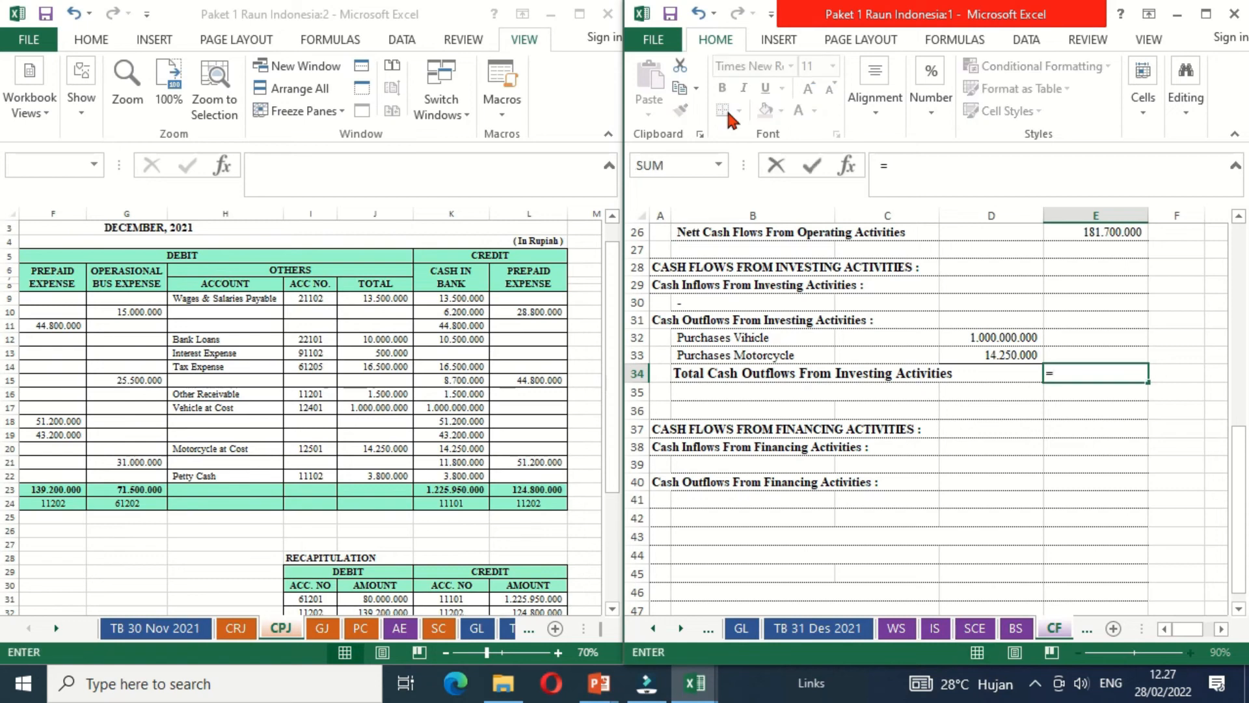
pyautogui.press('Left')
pyautogui.press('Up')
pyautogui.write('+')
pyautogui.press('Up')
pyautogui.press('Up')
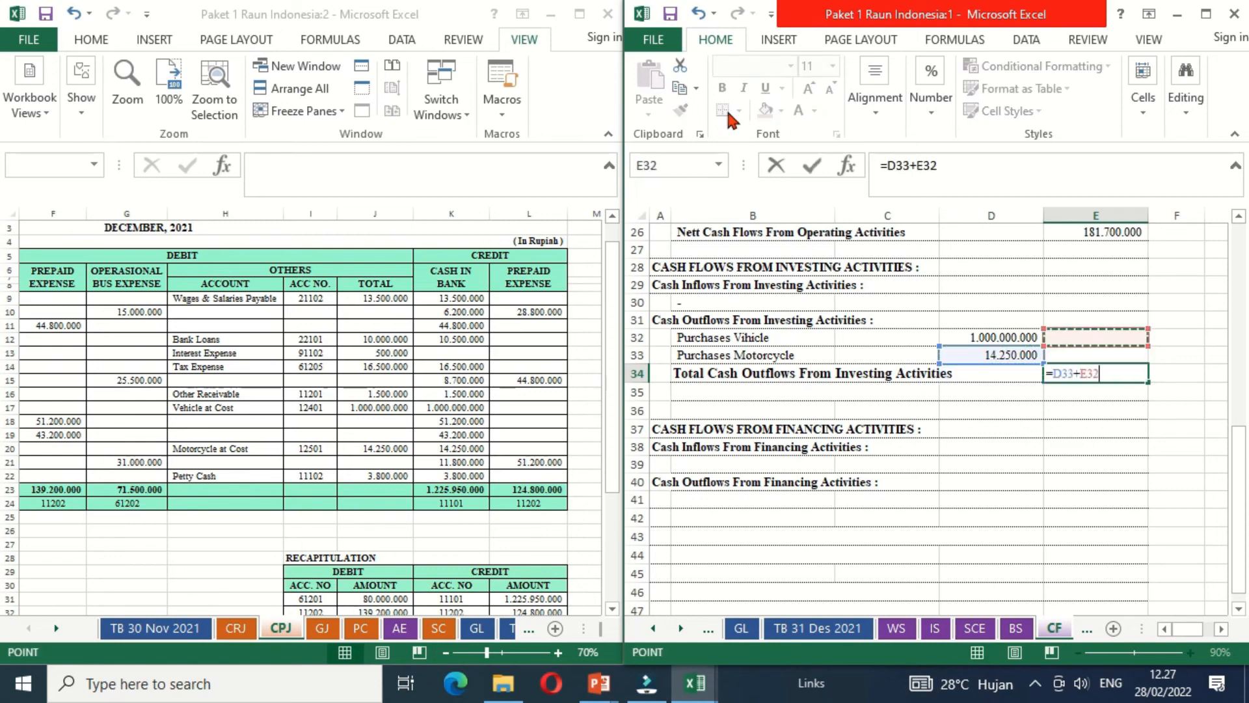
pyautogui.press('Left')
pyautogui.press('Return')
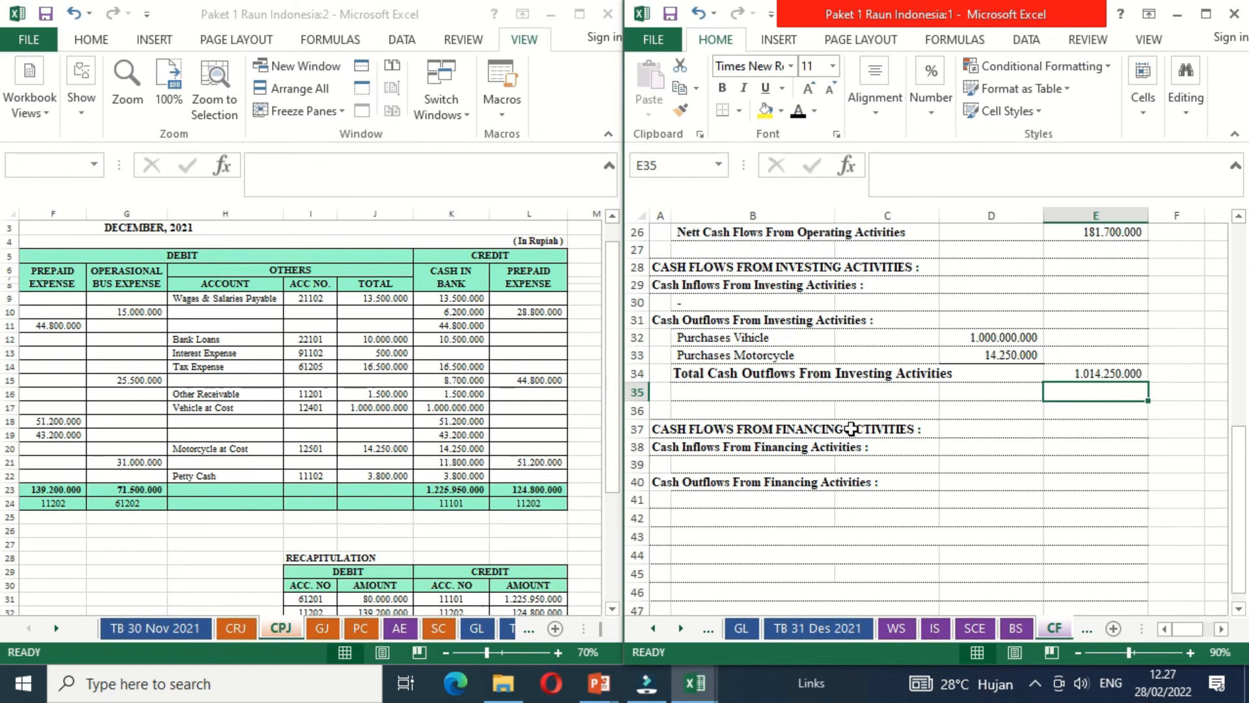
pyautogui.click(699, 449)
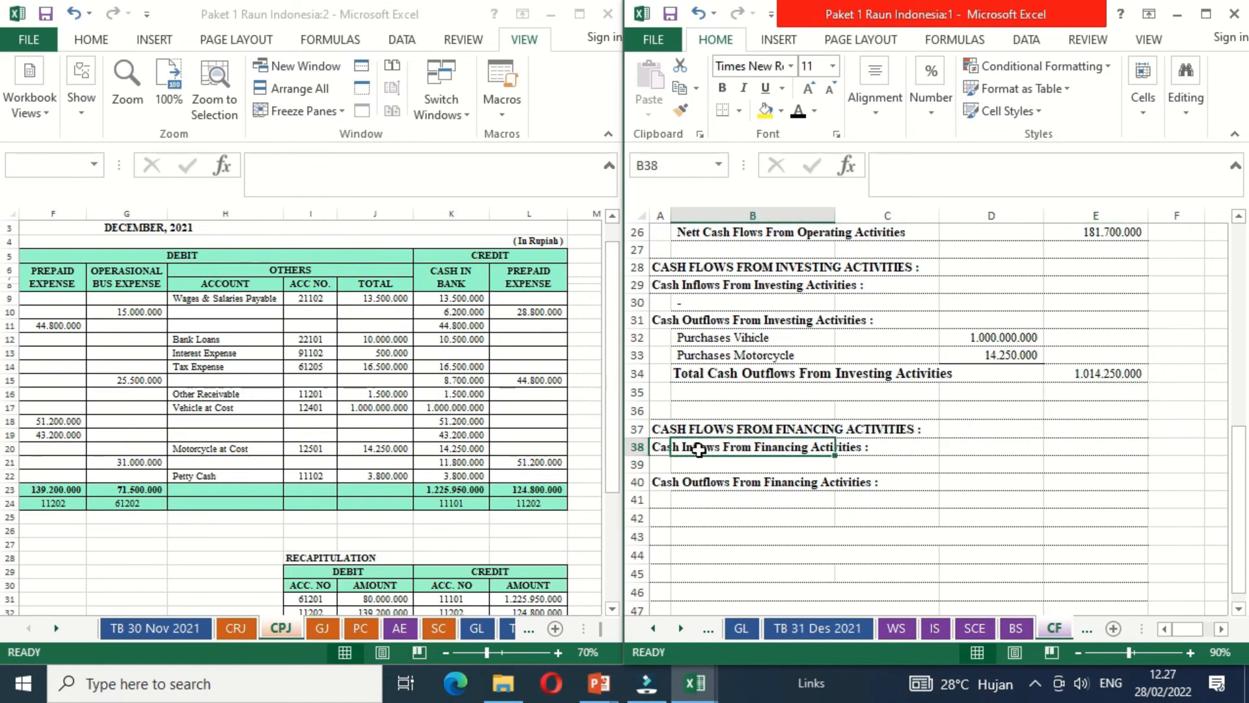
pyautogui.press('Down')
pyautogui.press('Down')
pyautogui.press('Down')
pyautogui.press('Down')
pyautogui.press('Down')
pyautogui.press('Down')
pyautogui.press('Down')
pyautogui.press('Down')
pyautogui.press('Down')
pyautogui.press('Down')
pyautogui.press('Down')
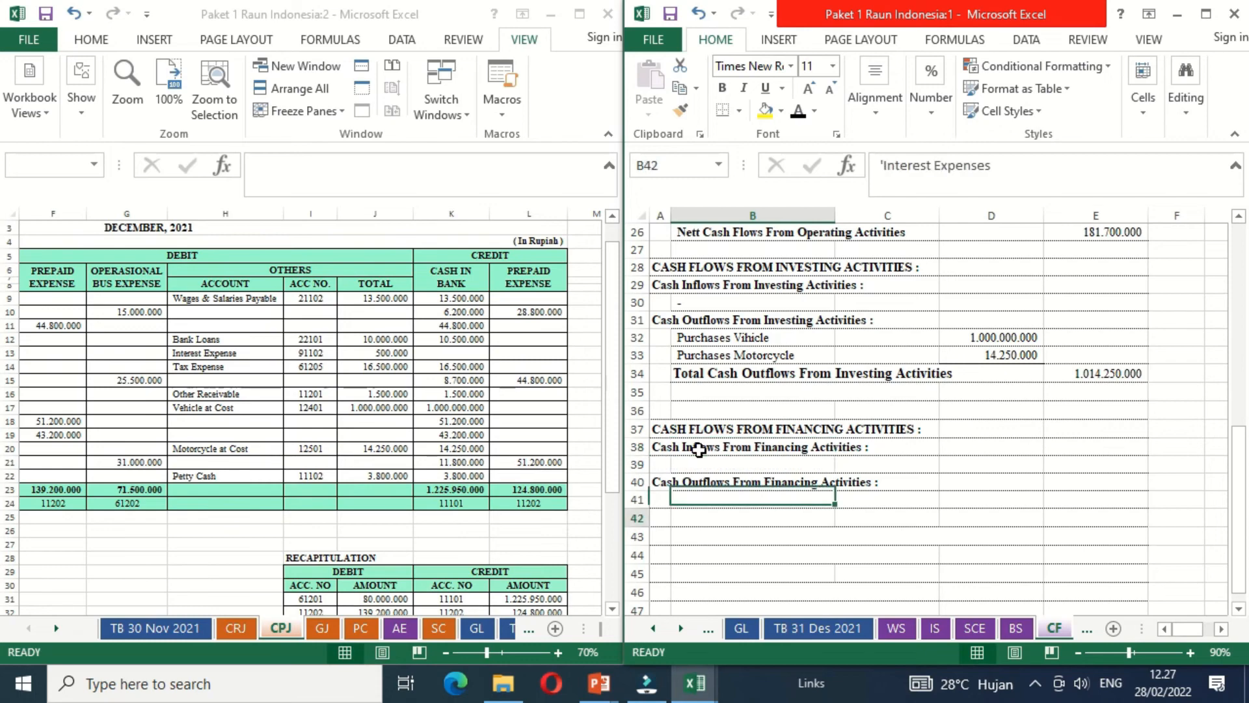
pyautogui.click(1019, 448)
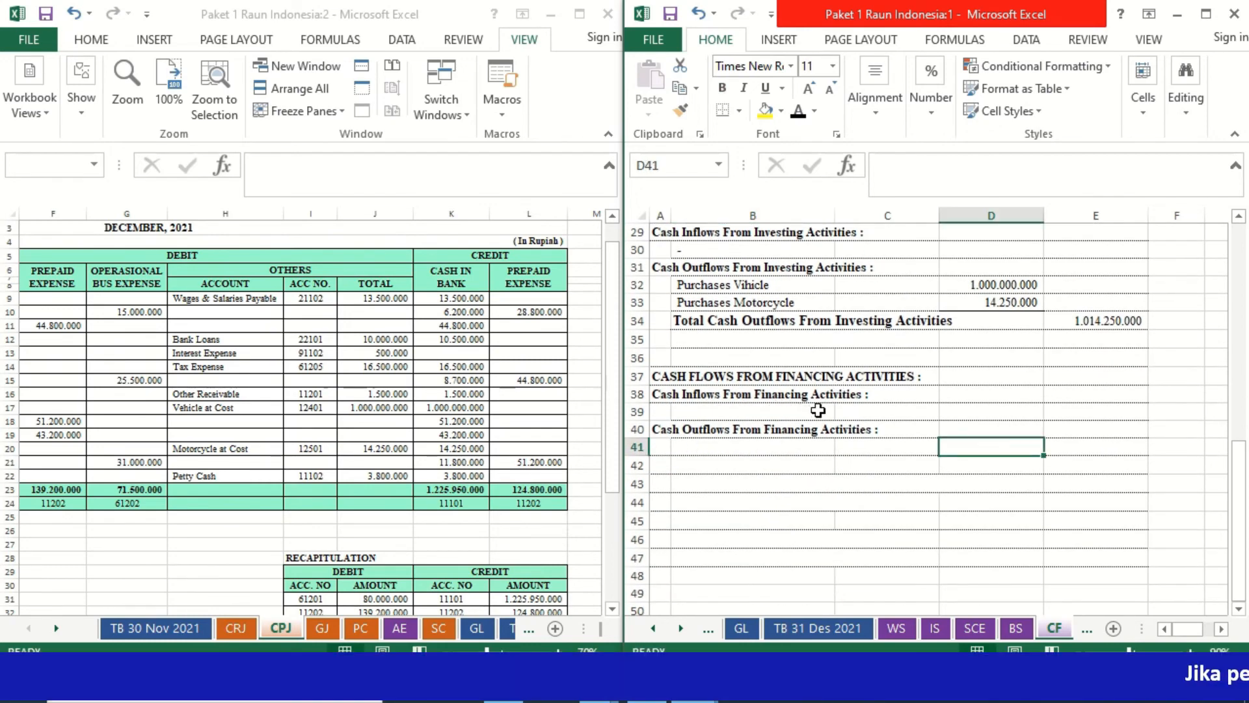
# - Locate the Bank Loans receipt in the CRJ sheet and make the Bank Loans label in B39 of the cash flow statement black
pyautogui.click(723, 413)
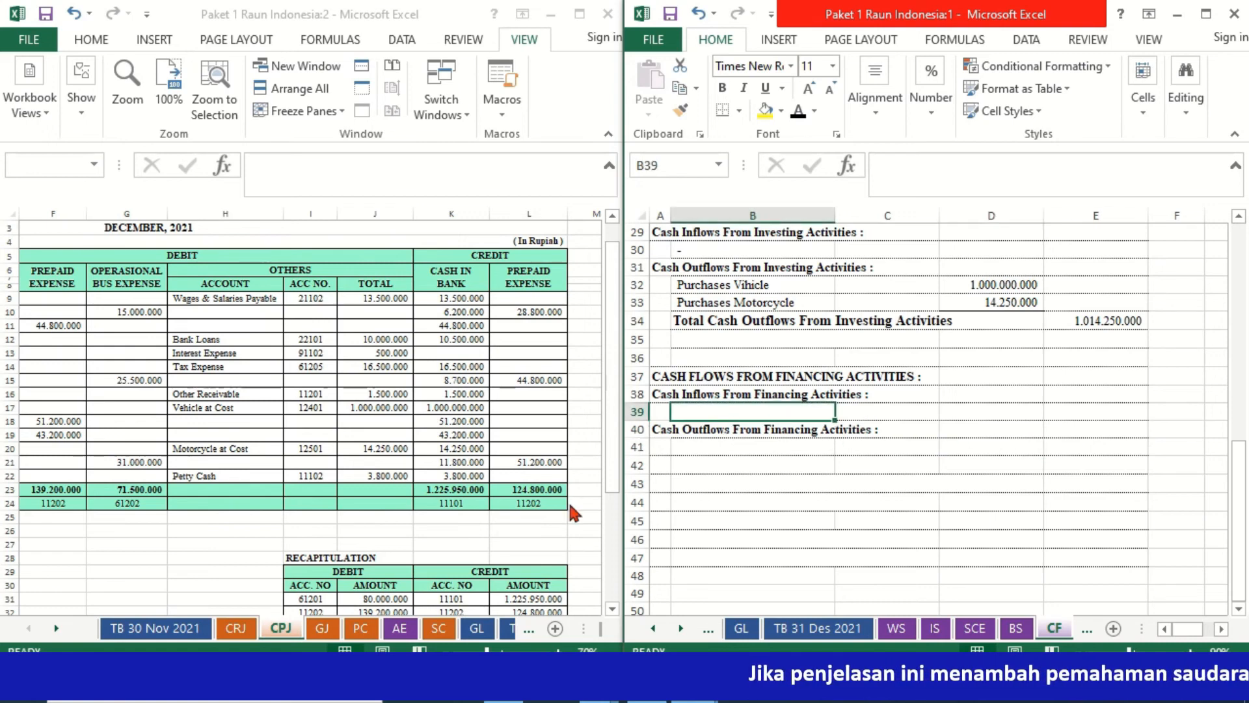
pyautogui.click(245, 630)
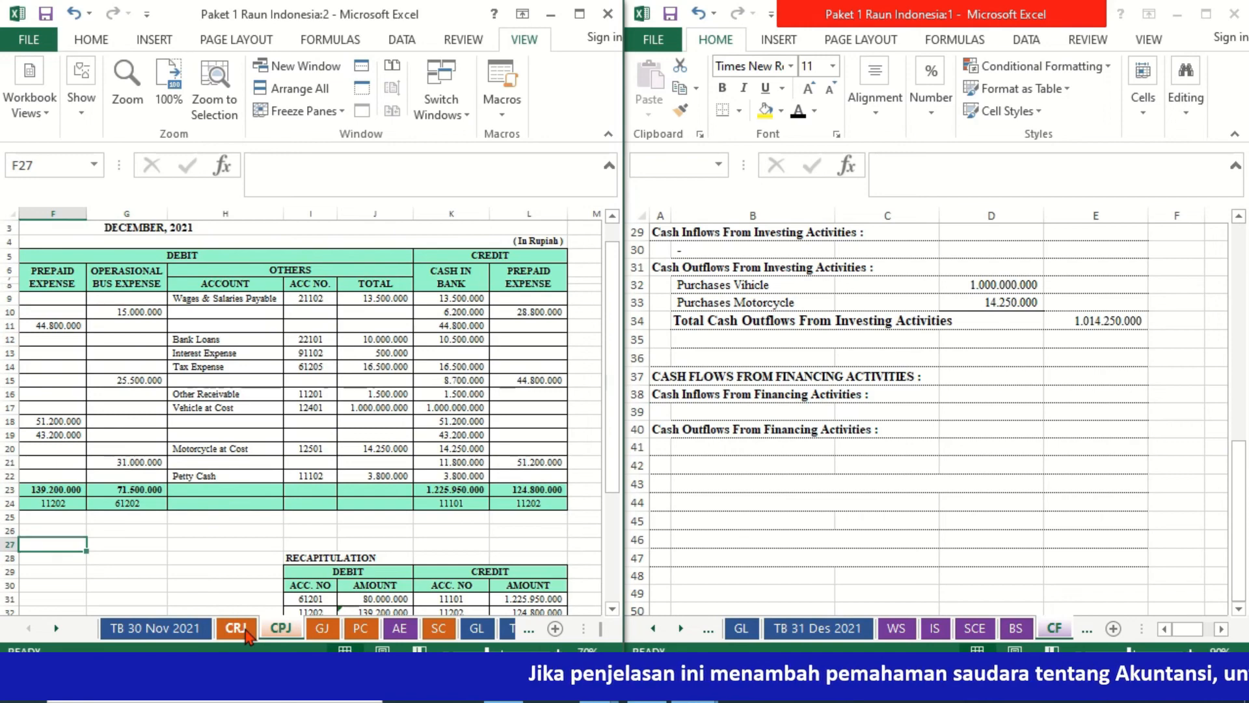
pyautogui.click(245, 630)
pyautogui.click(440, 418)
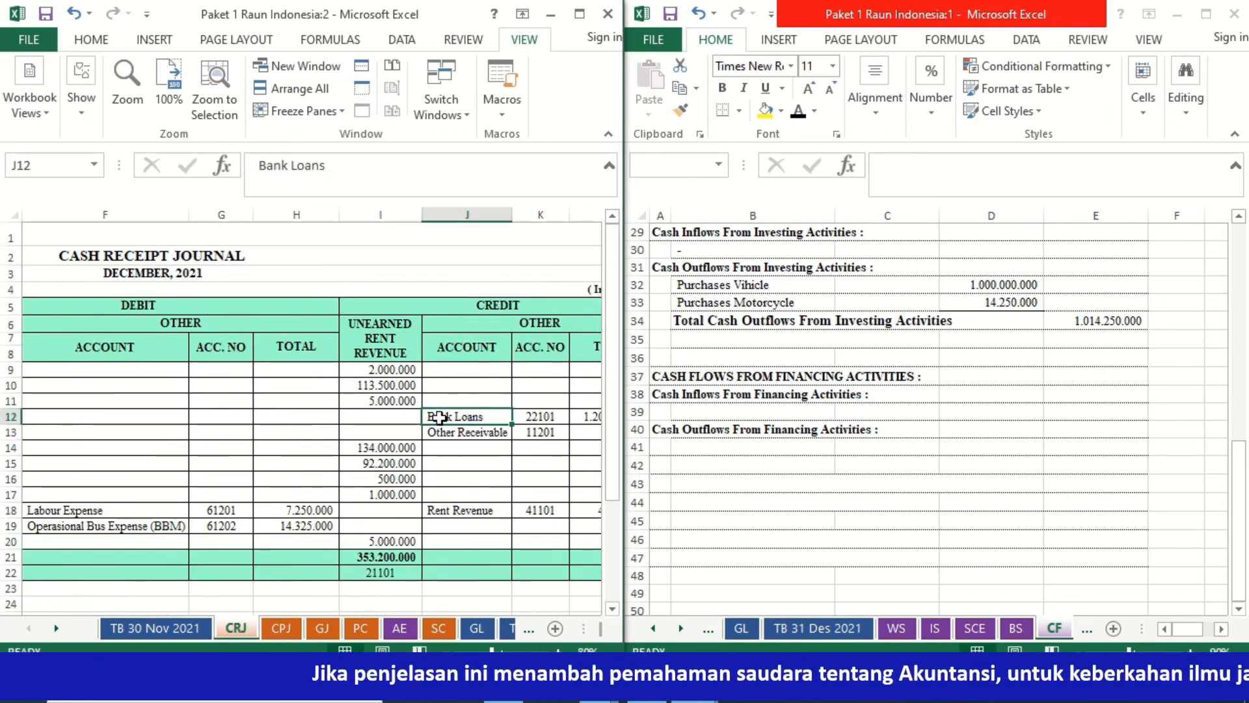
pyautogui.press('Right')
pyautogui.press('Right')
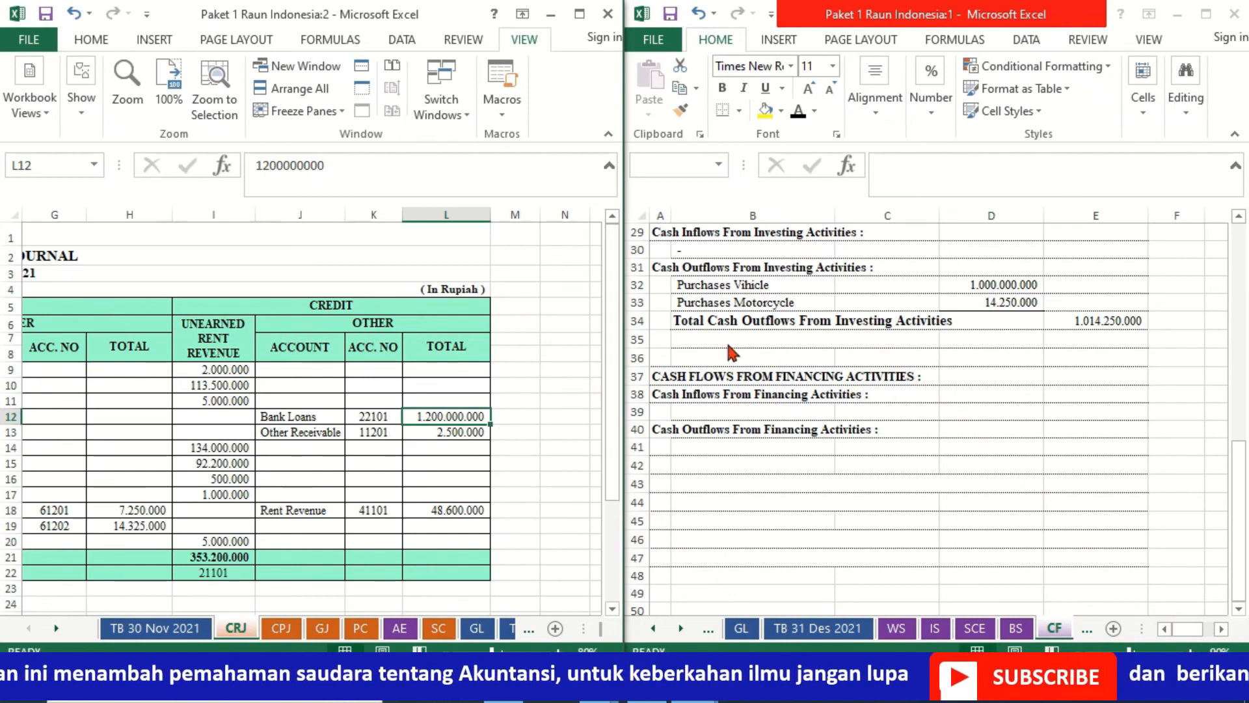
pyautogui.click(705, 412)
pyautogui.click(705, 411)
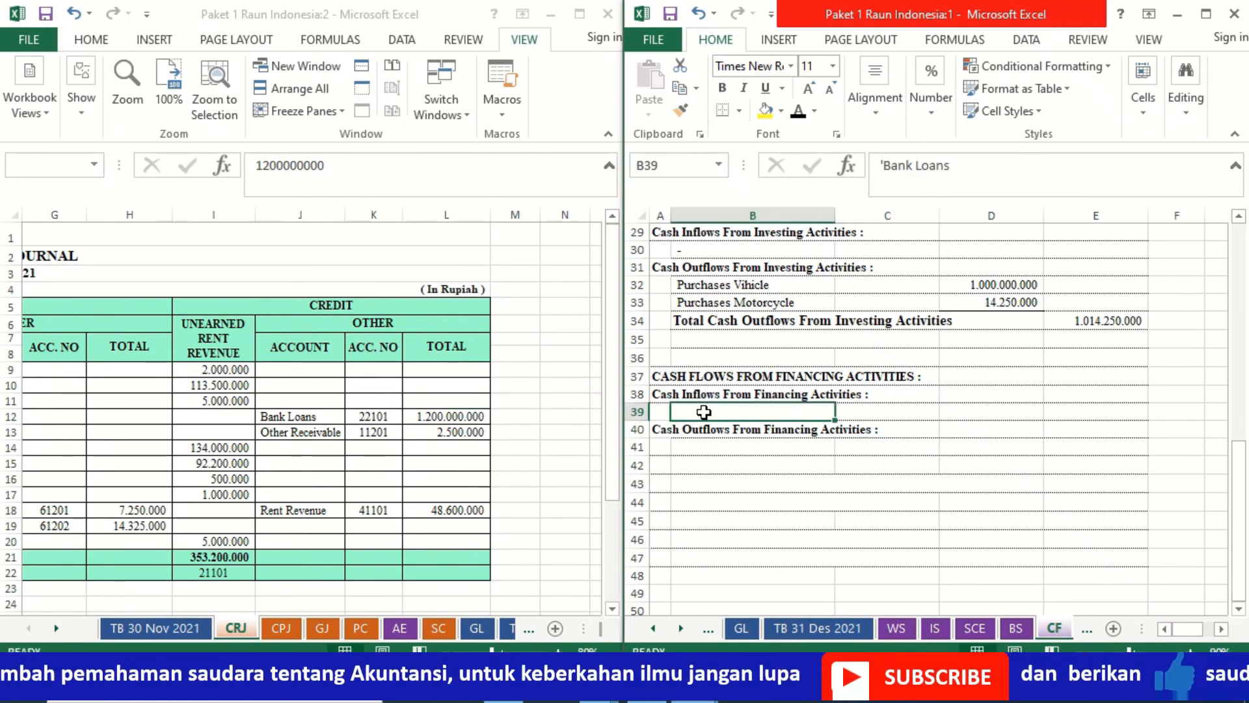
pyautogui.click(798, 112)
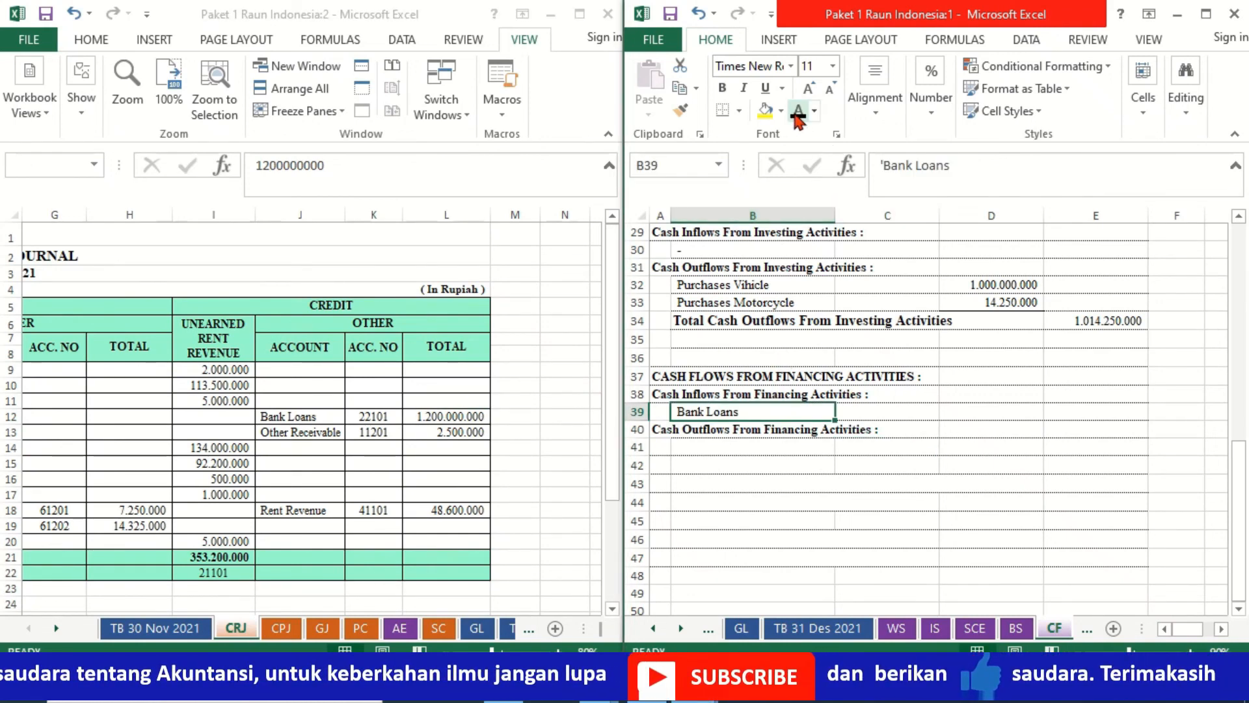
# - Link D39 to the Bank Loans total in L12 of the CRJ sheet
pyautogui.click(981, 407)
pyautogui.write('=')
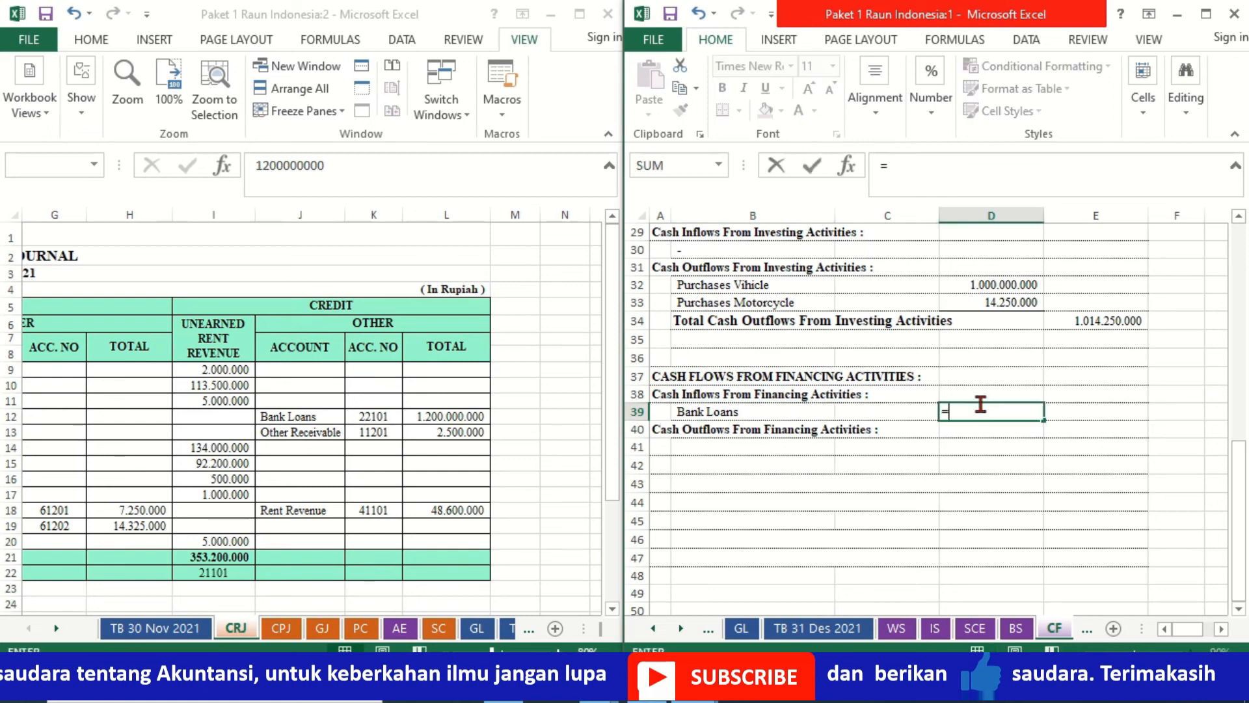
pyautogui.click(461, 416)
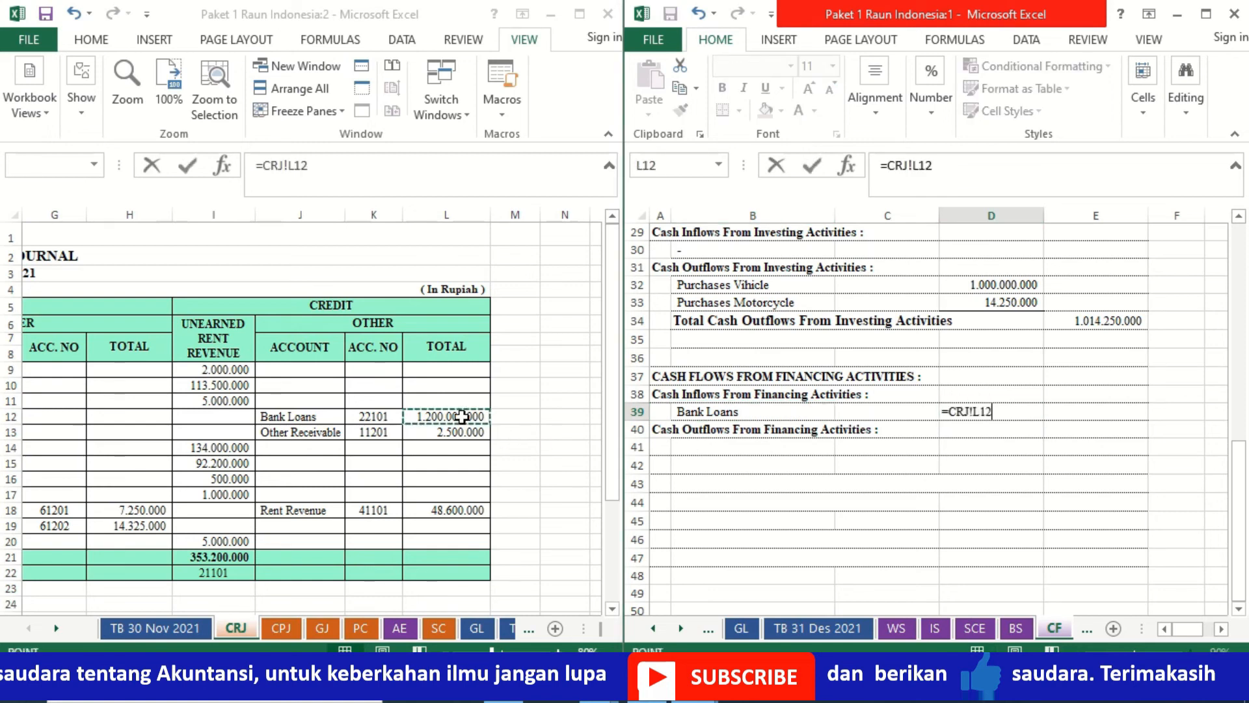
pyautogui.press('Return')
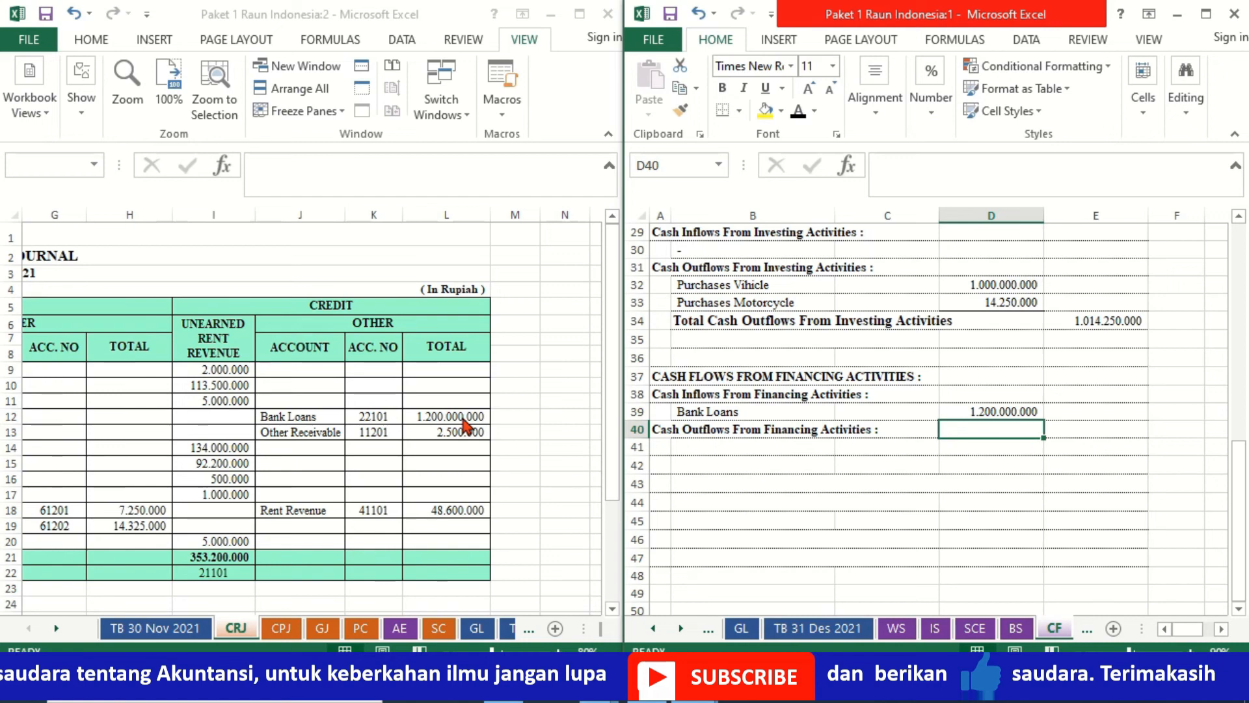
# - Show the CPJ sheet alongside and make the Bank Loans and Interest Expenses labels in B41 and B42 of the cash flow statement black
pyautogui.press('Left')
pyautogui.press('Left')
pyautogui.press('Left')
pyautogui.press('Down')
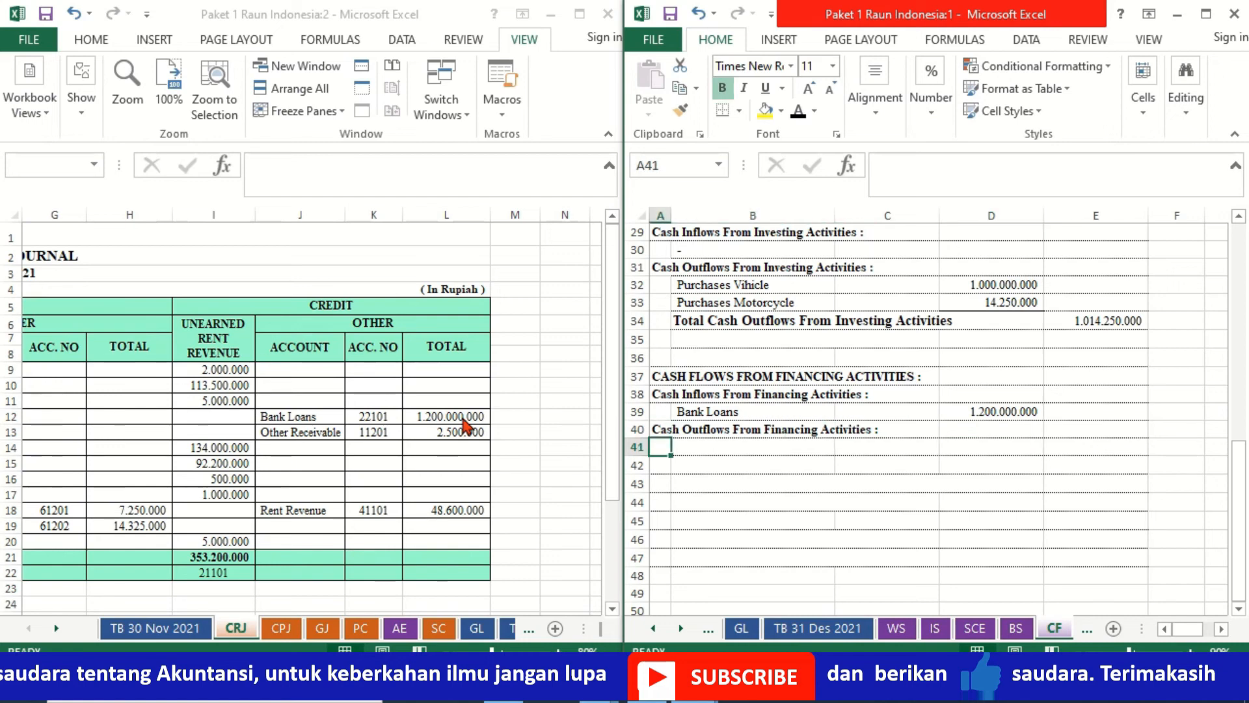
pyautogui.press('Right')
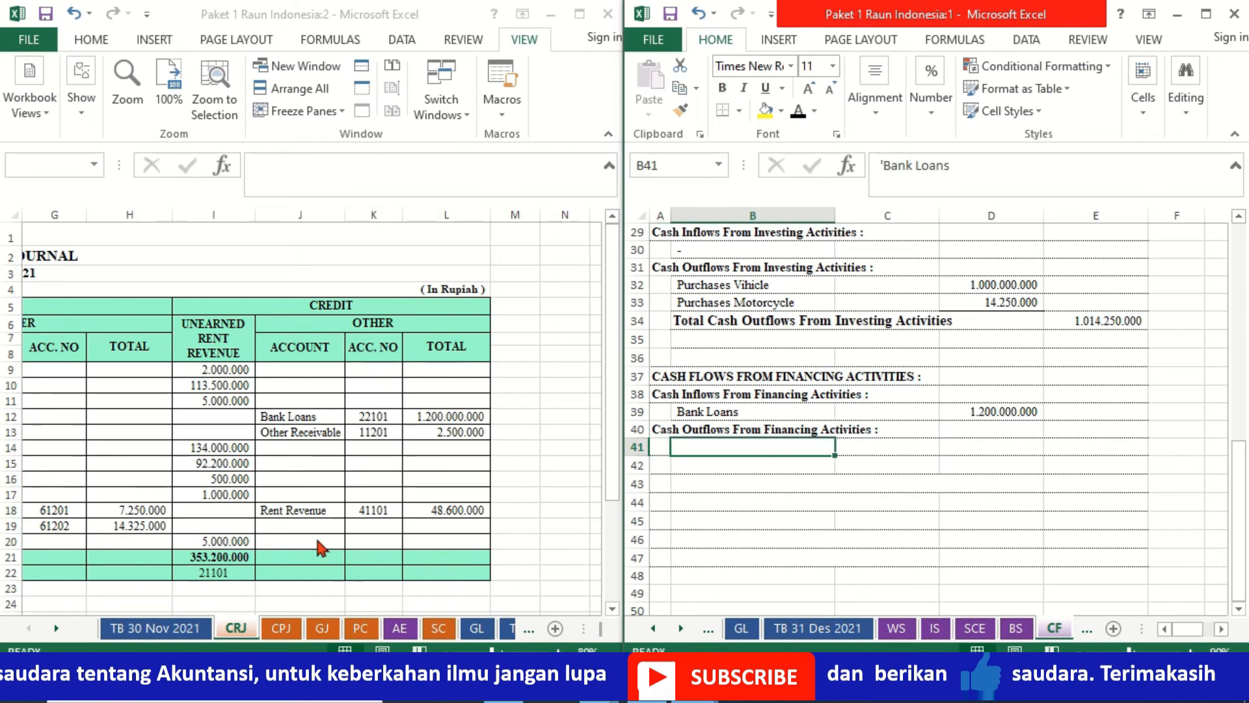
pyautogui.click(281, 634)
pyautogui.click(281, 635)
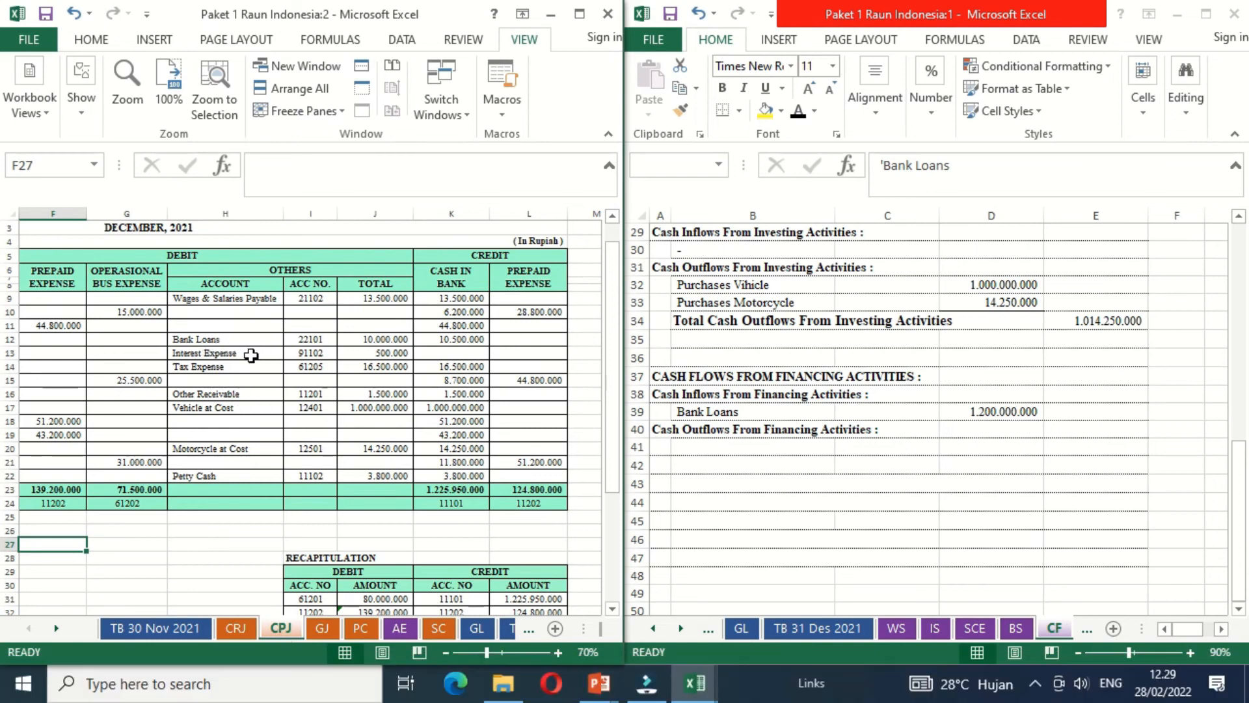
pyautogui.click(730, 449)
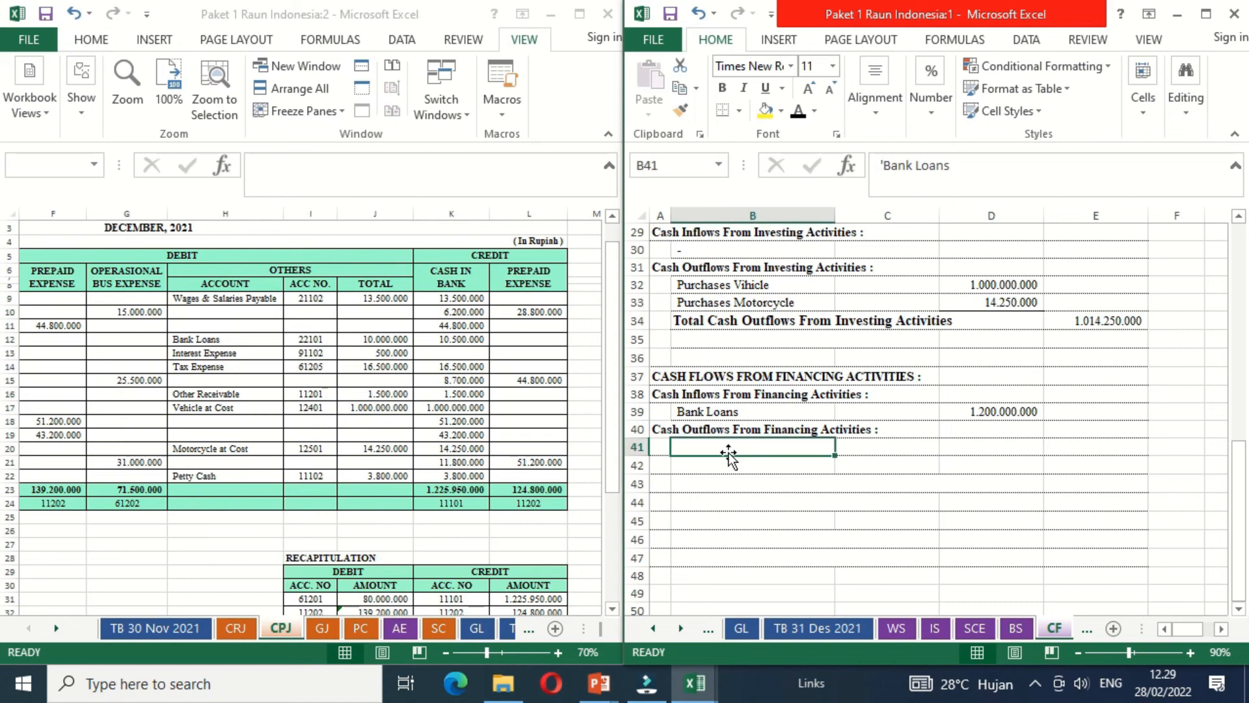
pyautogui.click(798, 114)
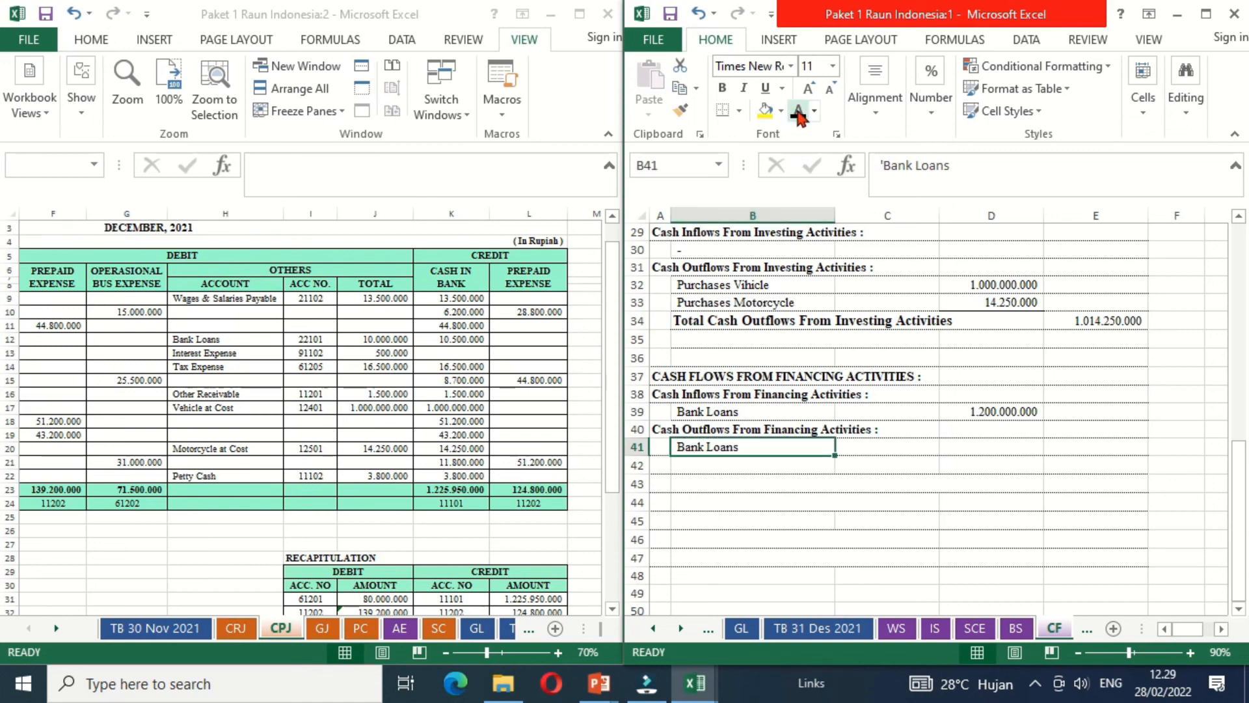
pyautogui.press('Down')
pyautogui.click(798, 114)
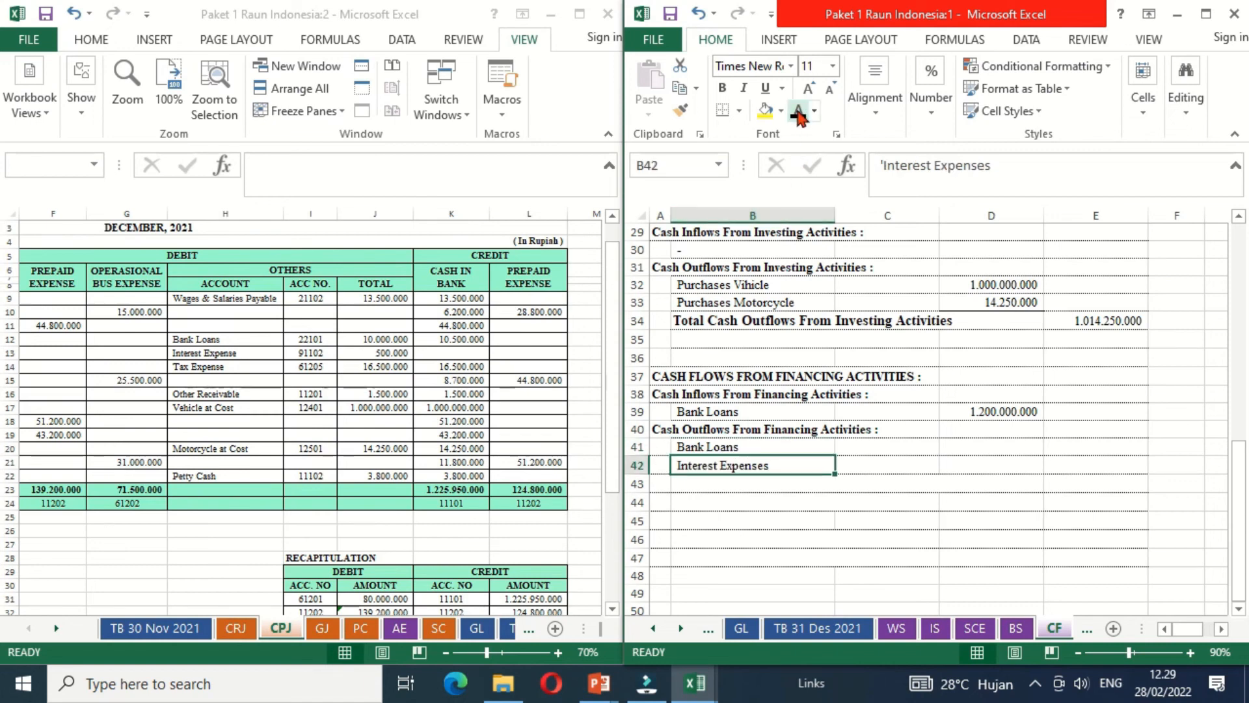
# - Link C41 to the Bank Loans total in J12 of the CPJ sheet
pyautogui.click(962, 450)
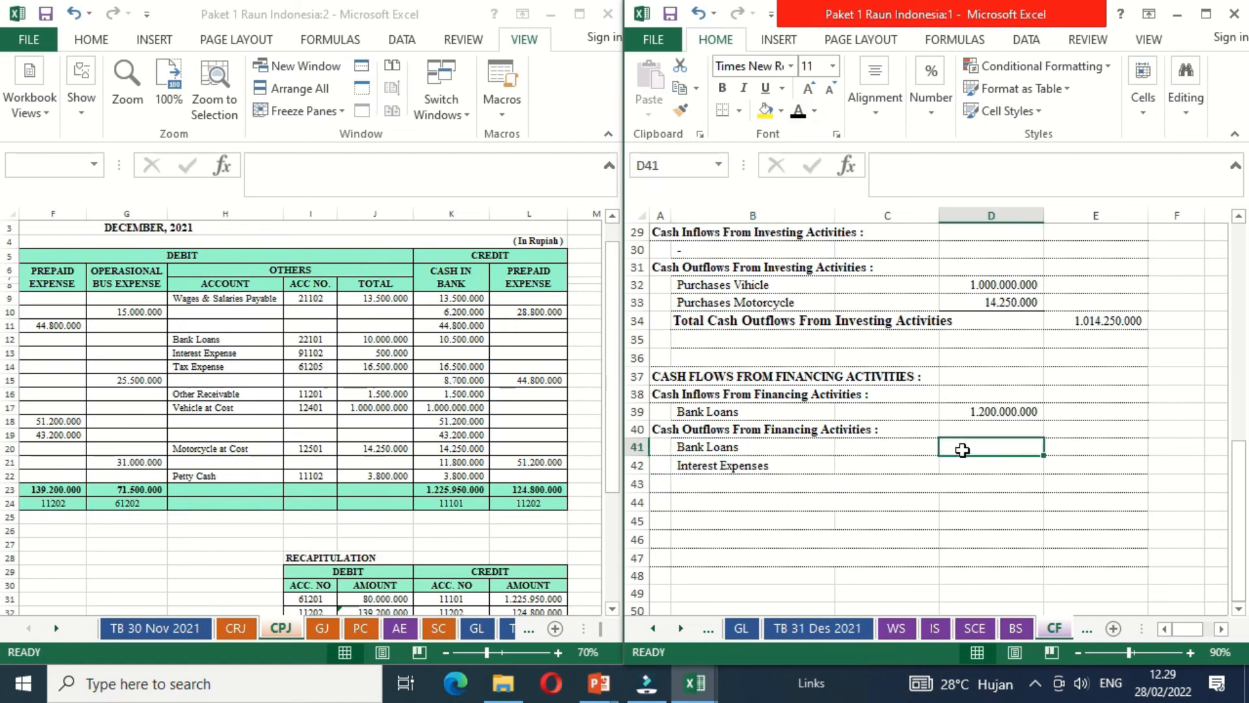
pyautogui.click(916, 449)
pyautogui.click(838, 466)
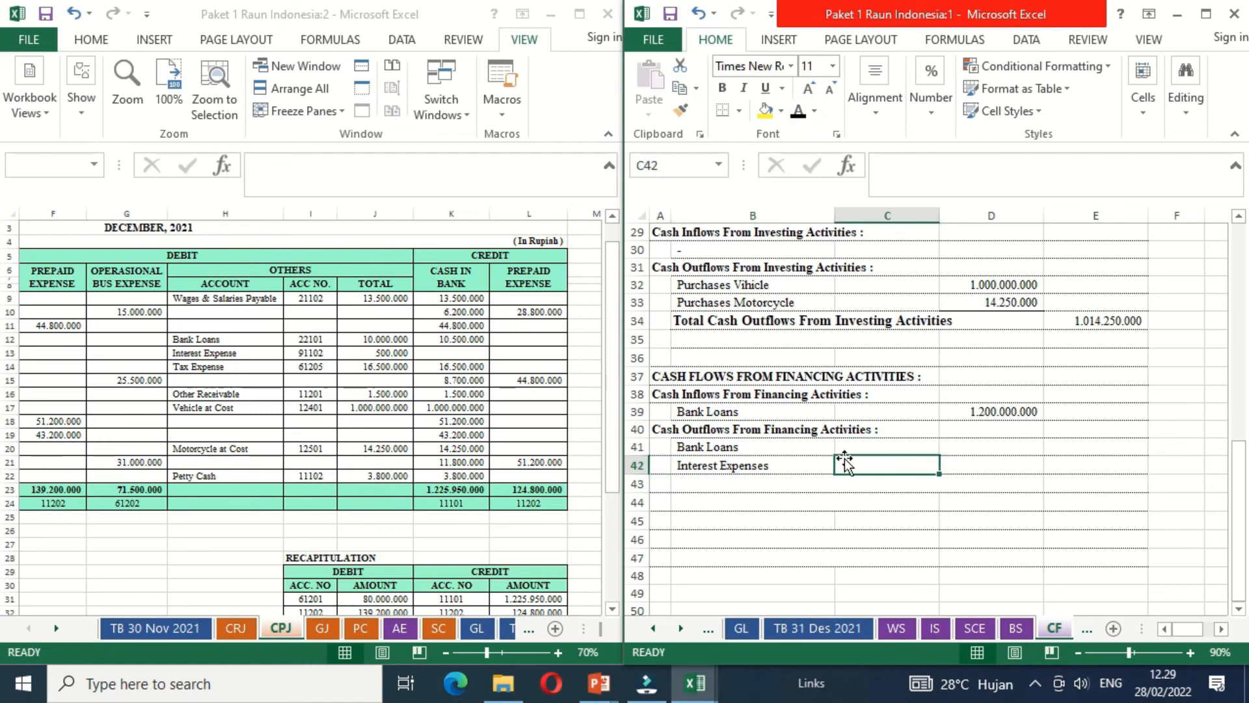
pyautogui.click(880, 447)
pyautogui.write('=')
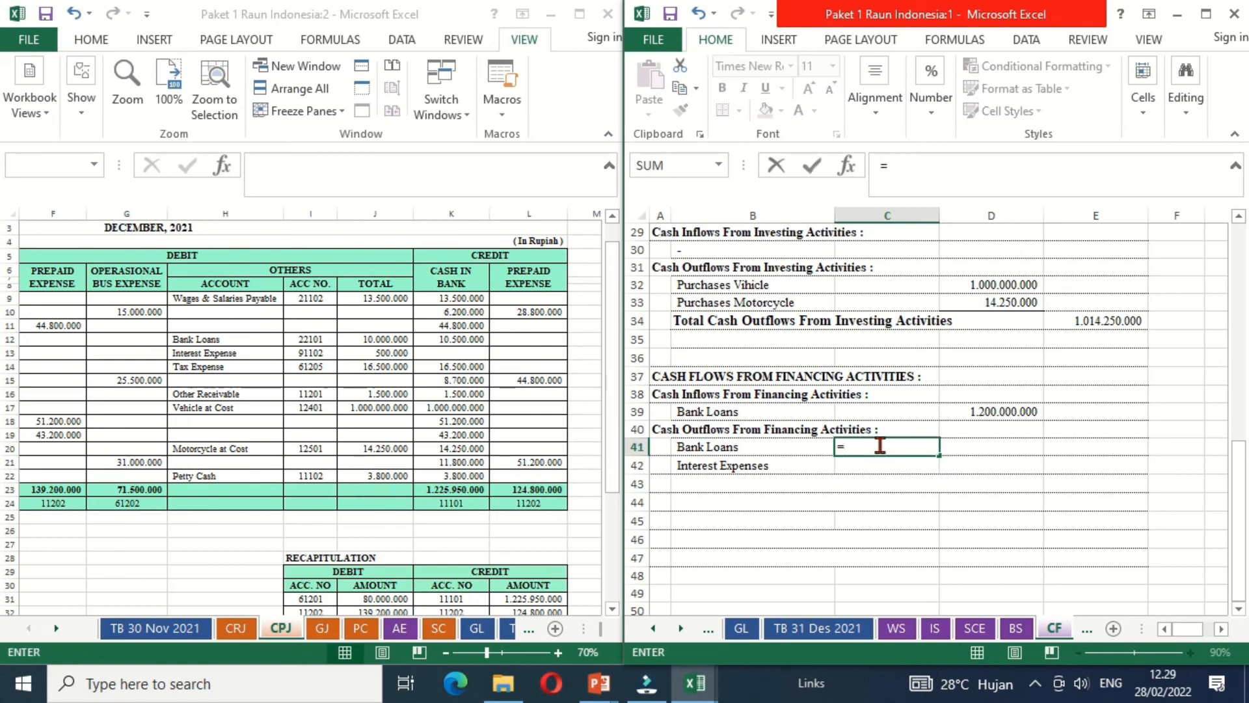
pyautogui.click(388, 339)
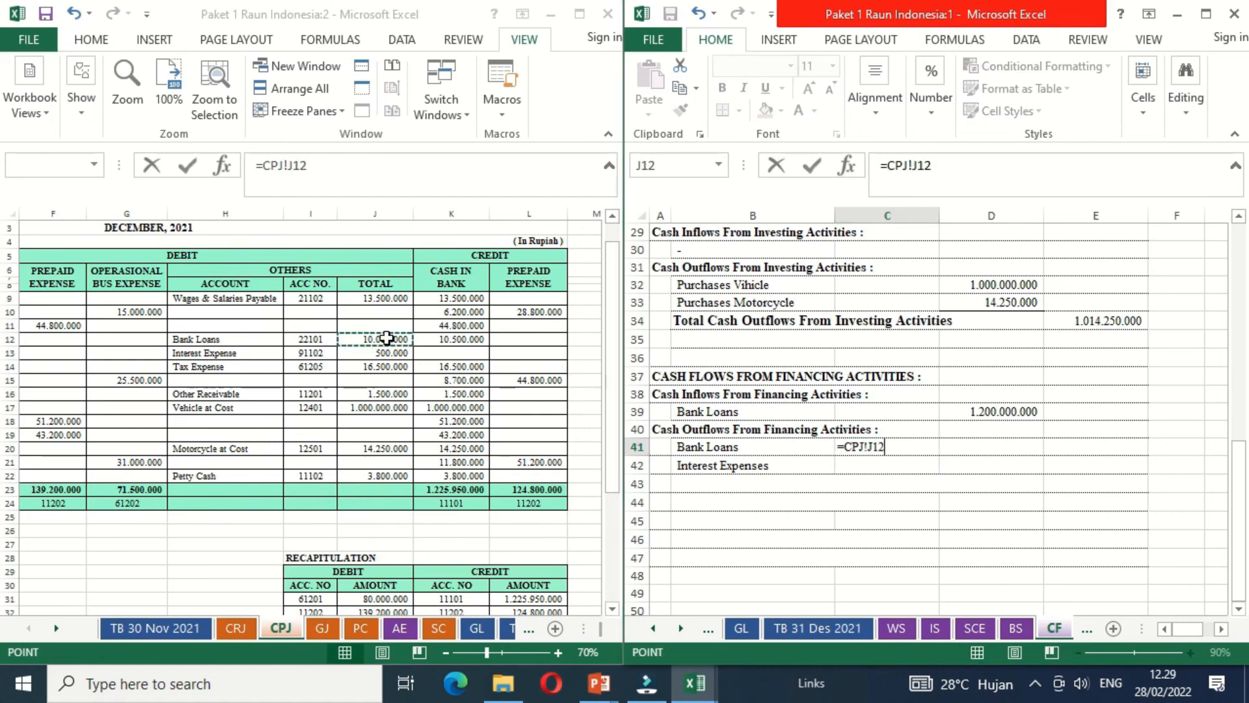
pyautogui.press('Return')
# - Link C42 to the Interest Expense total in J13 of the CPJ sheet
pyautogui.write('=')
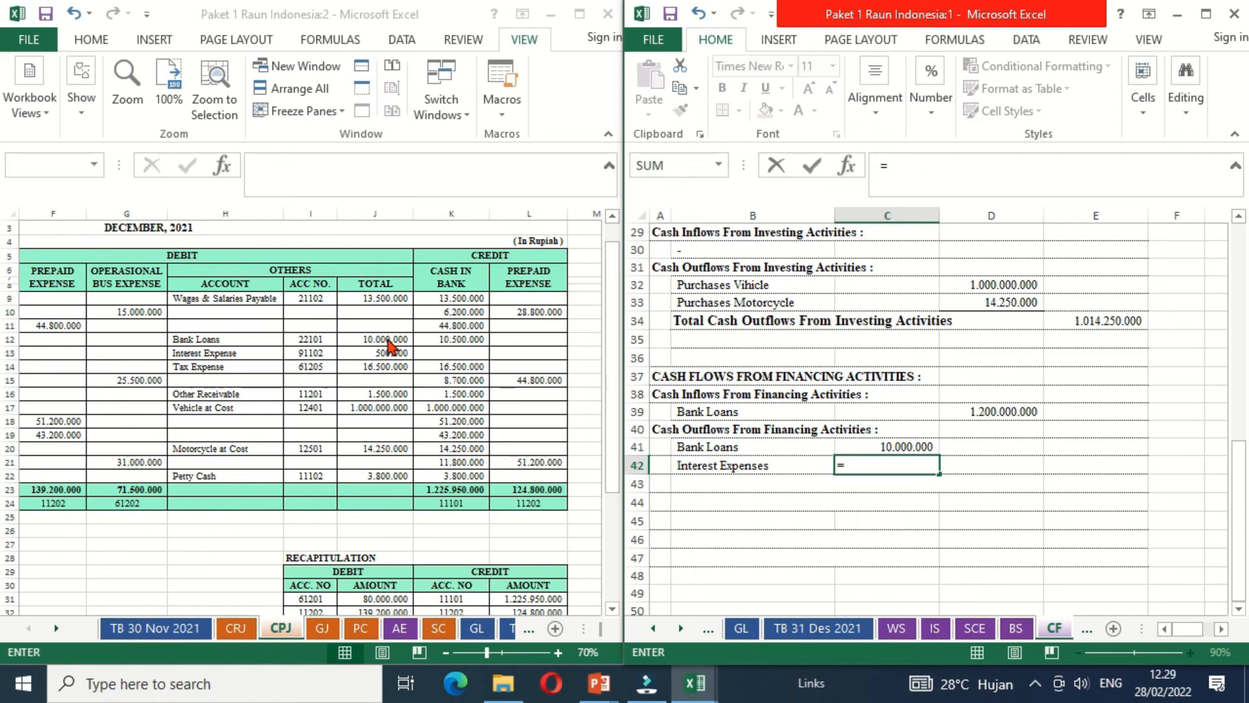
pyautogui.click(388, 353)
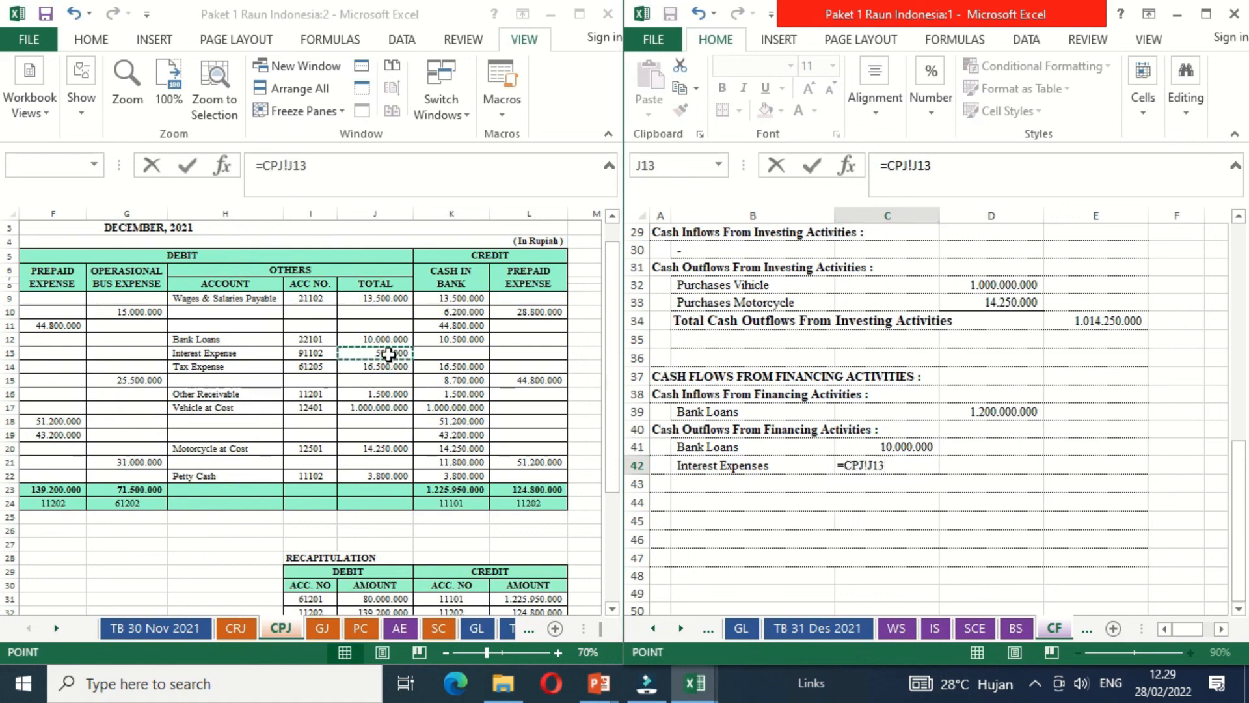
pyautogui.press('Return')
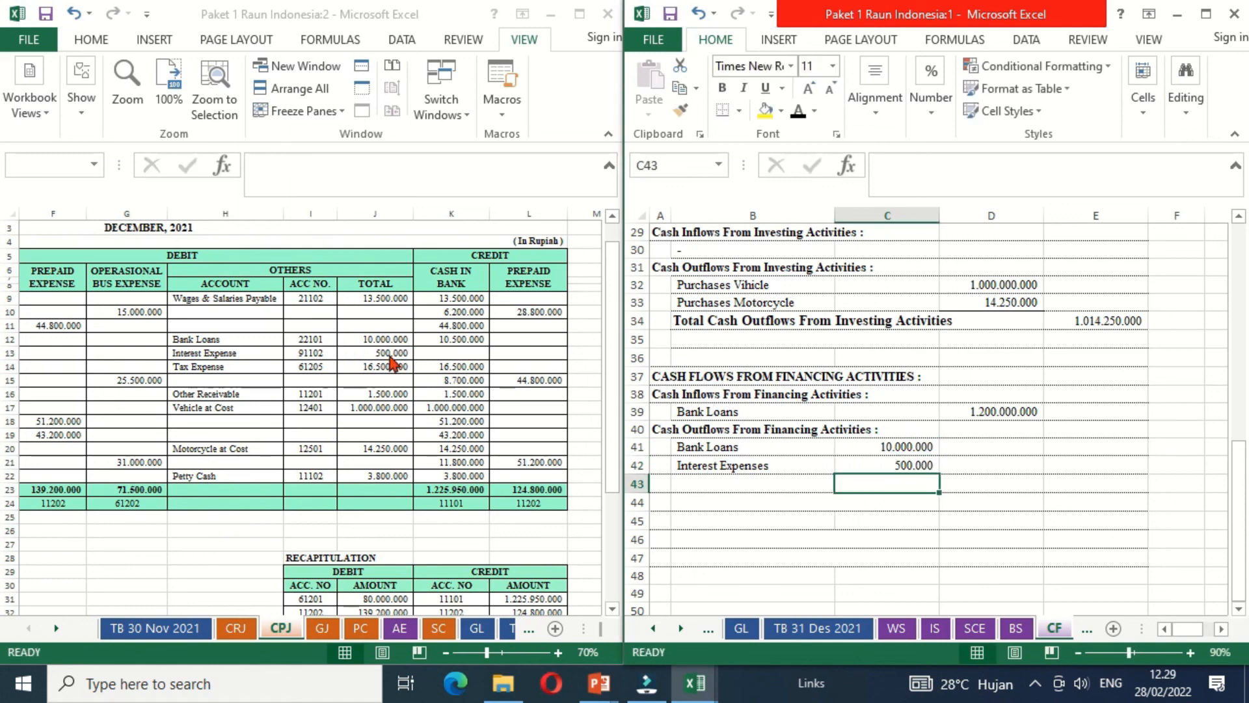
# - Make the Total Cash Outlows From Financing Activities label in B43 black
pyautogui.press('Up')
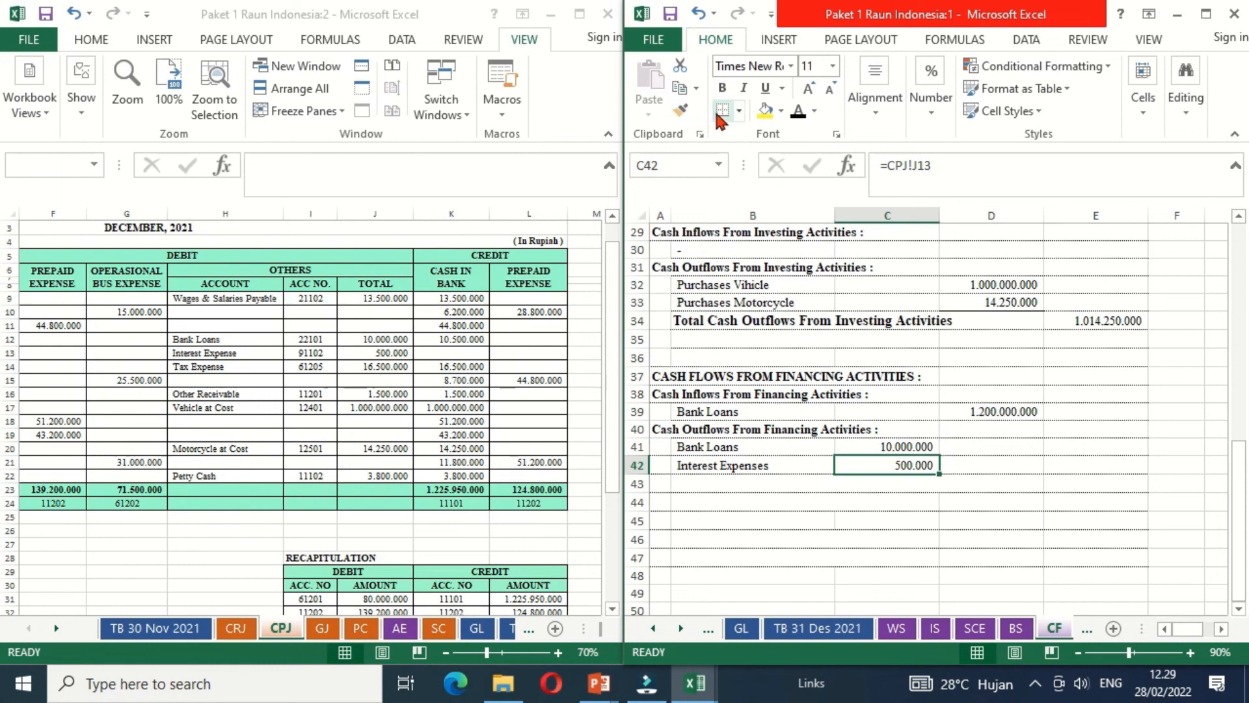
pyautogui.press('Down')
pyautogui.press('Left')
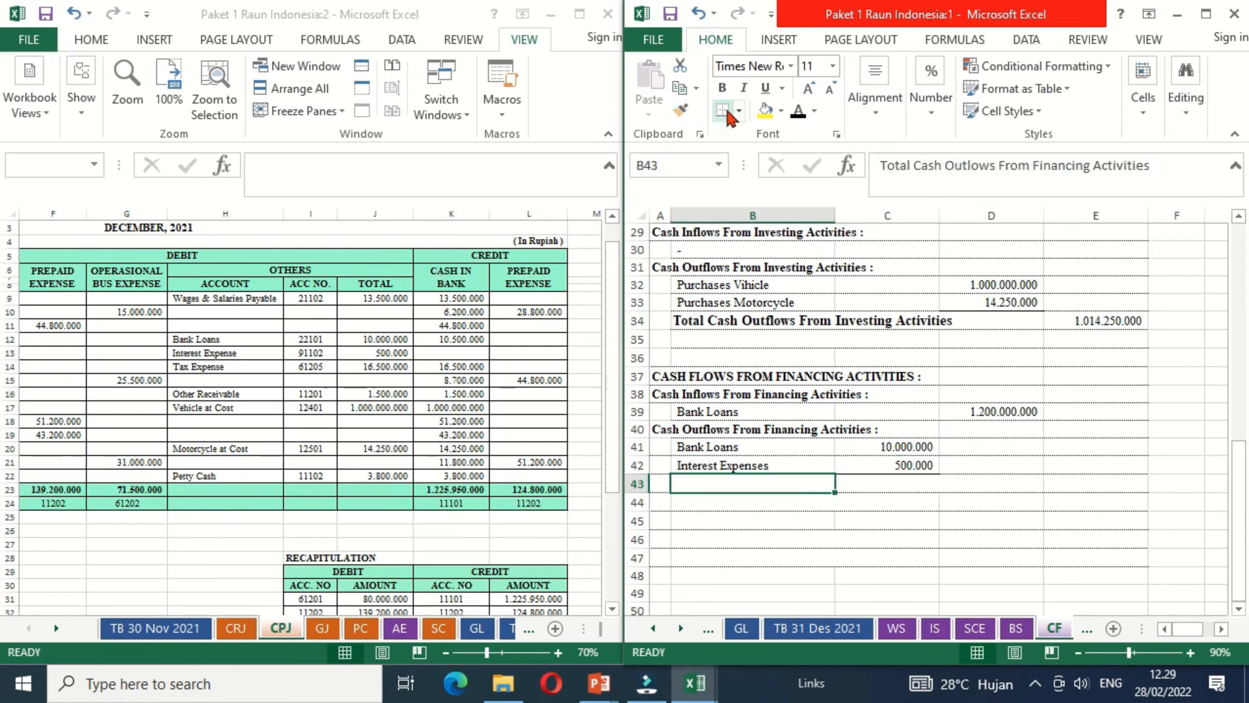
pyautogui.click(796, 112)
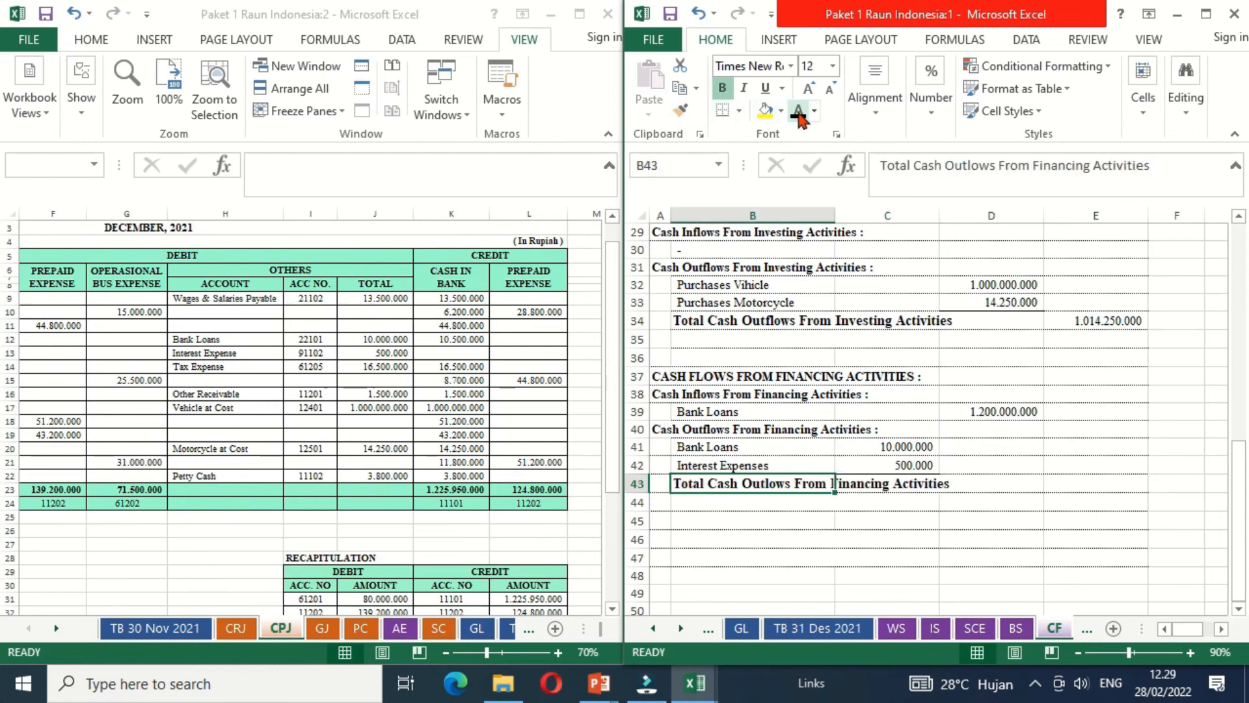
# - Total the financing outflows in D43 by adding the interest expenses and bank loan repayment, C42+C41
pyautogui.click(995, 484)
pyautogui.write('=')
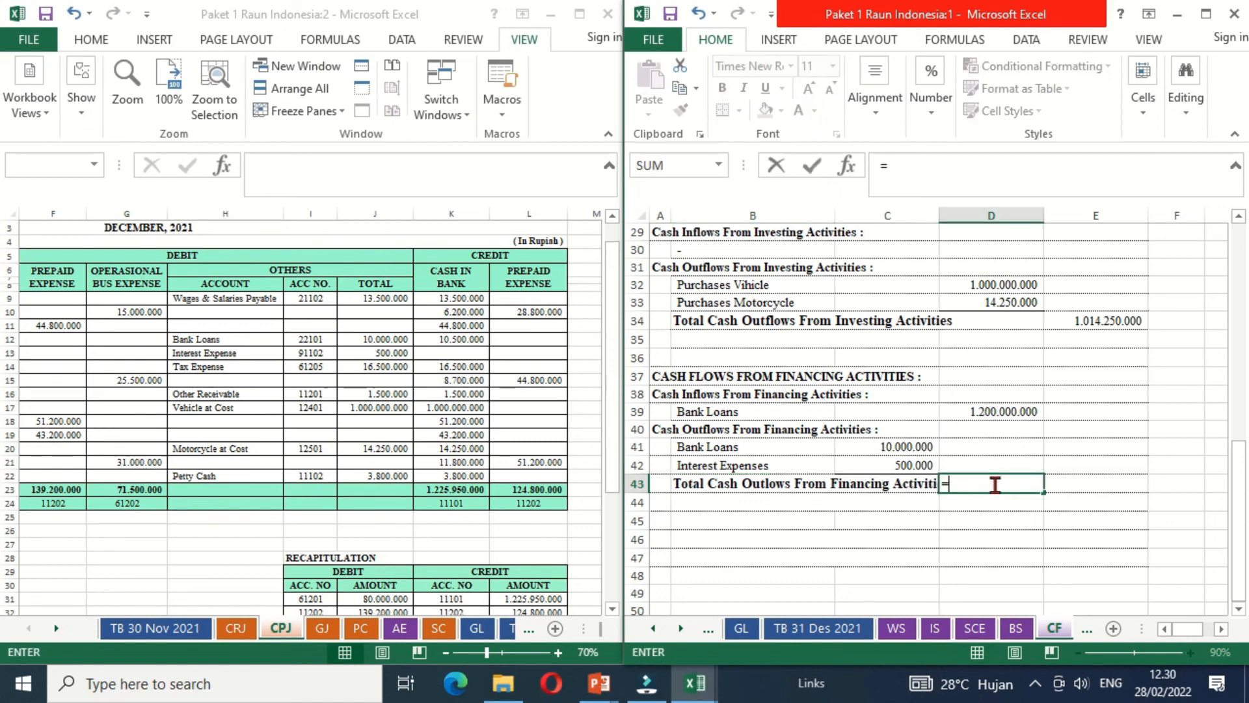
pyautogui.press('Up')
pyautogui.press('Left')
pyautogui.write('+')
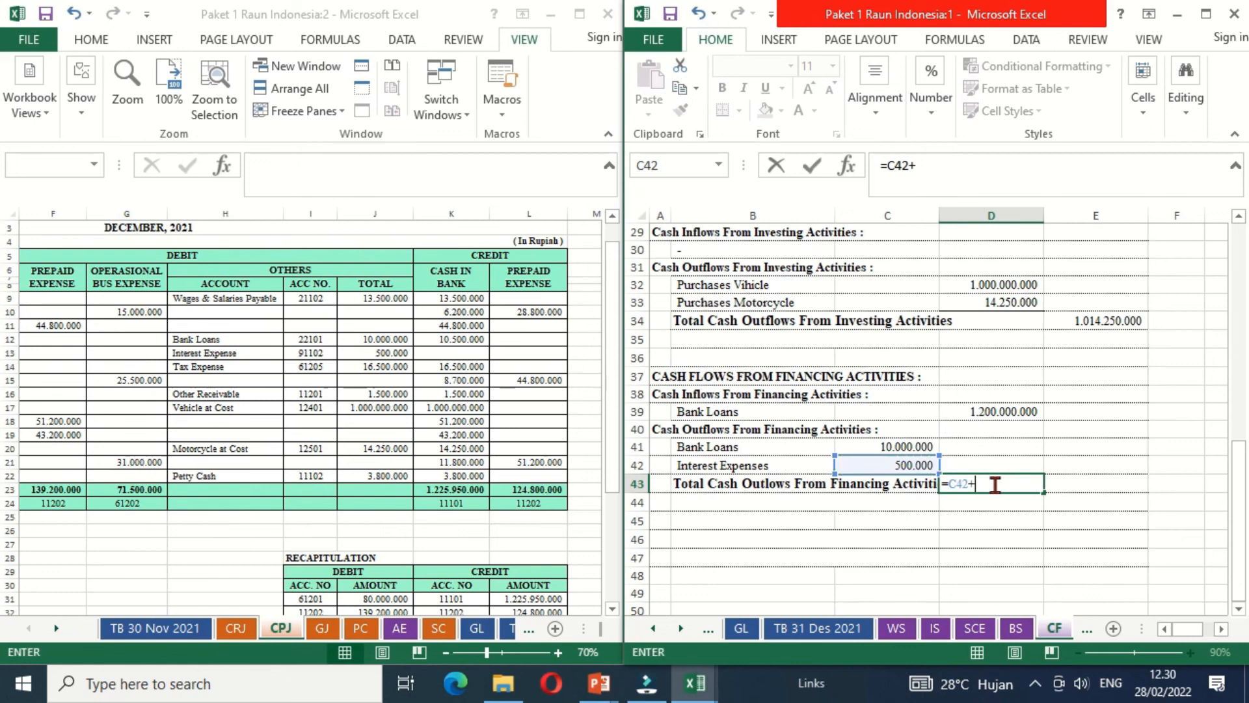
pyautogui.press('Up')
pyautogui.press('Left')
pyautogui.press('Up')
pyautogui.press('Return')
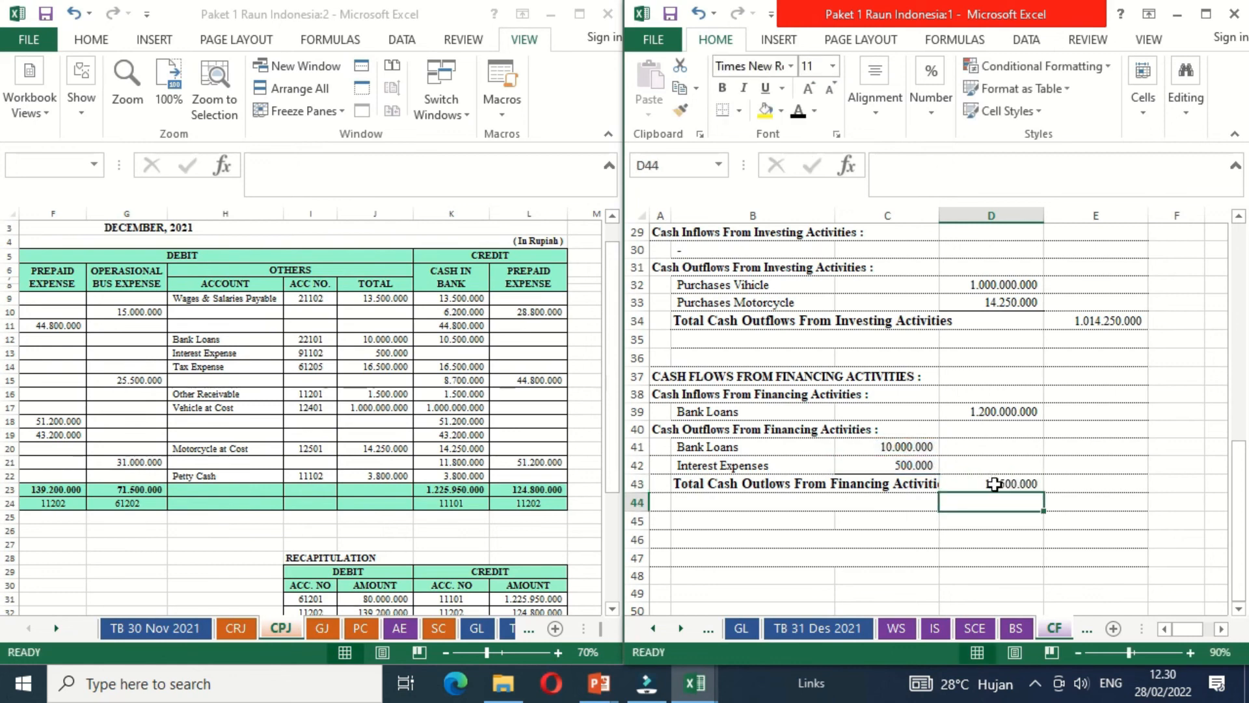
# - Widen column C until the full Total Cash Outlows From Financing Activities label fits beside the amount in D43
pyautogui.click(995, 484)
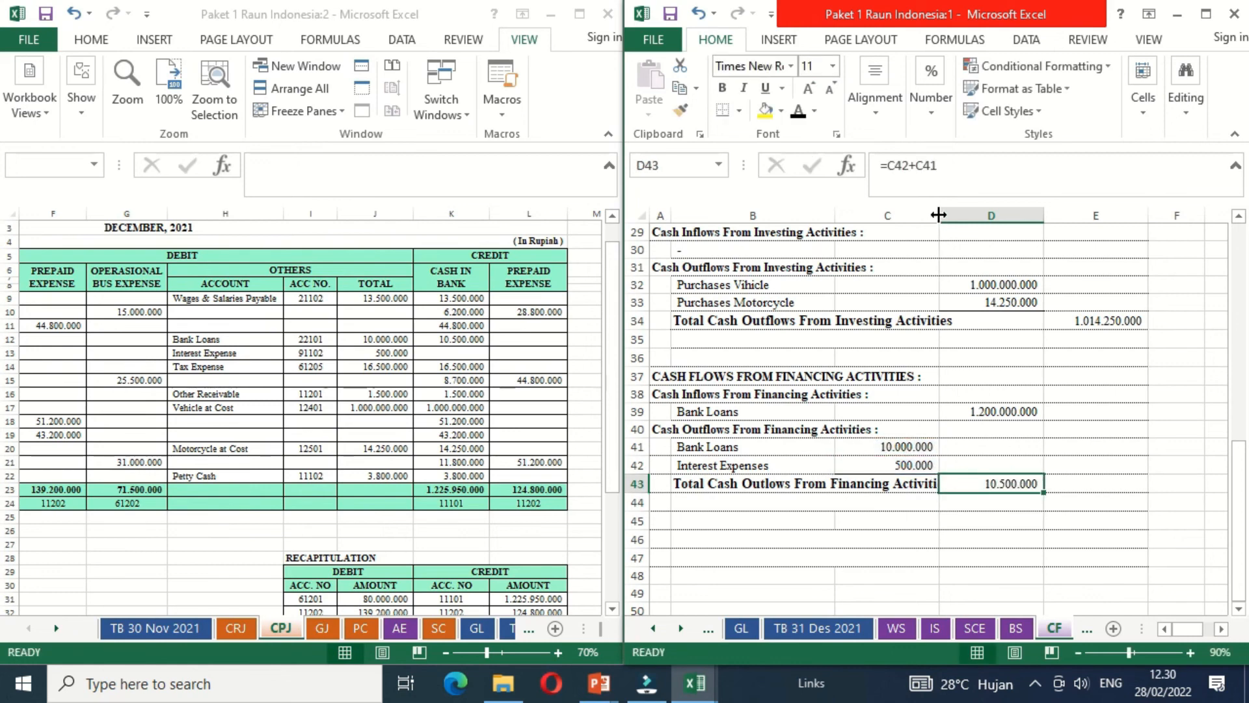
pyautogui.moveTo(939, 215); pyautogui.dragTo(947, 216)
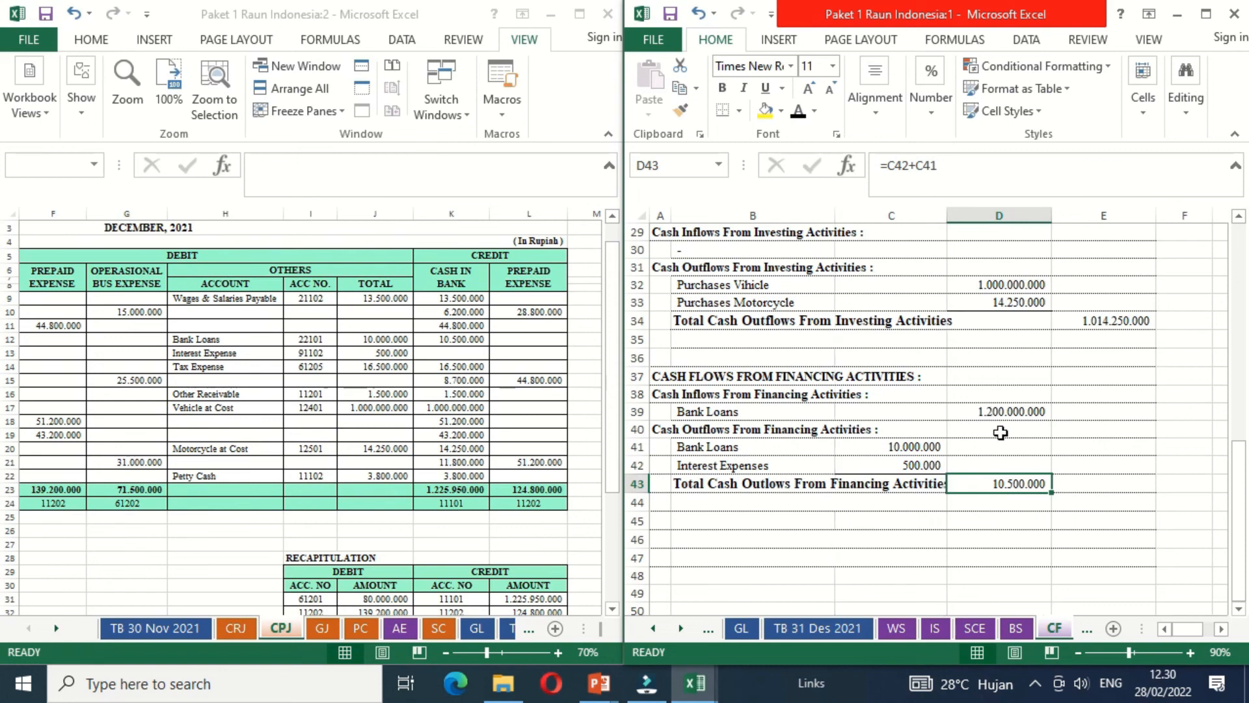
pyautogui.click(1001, 519)
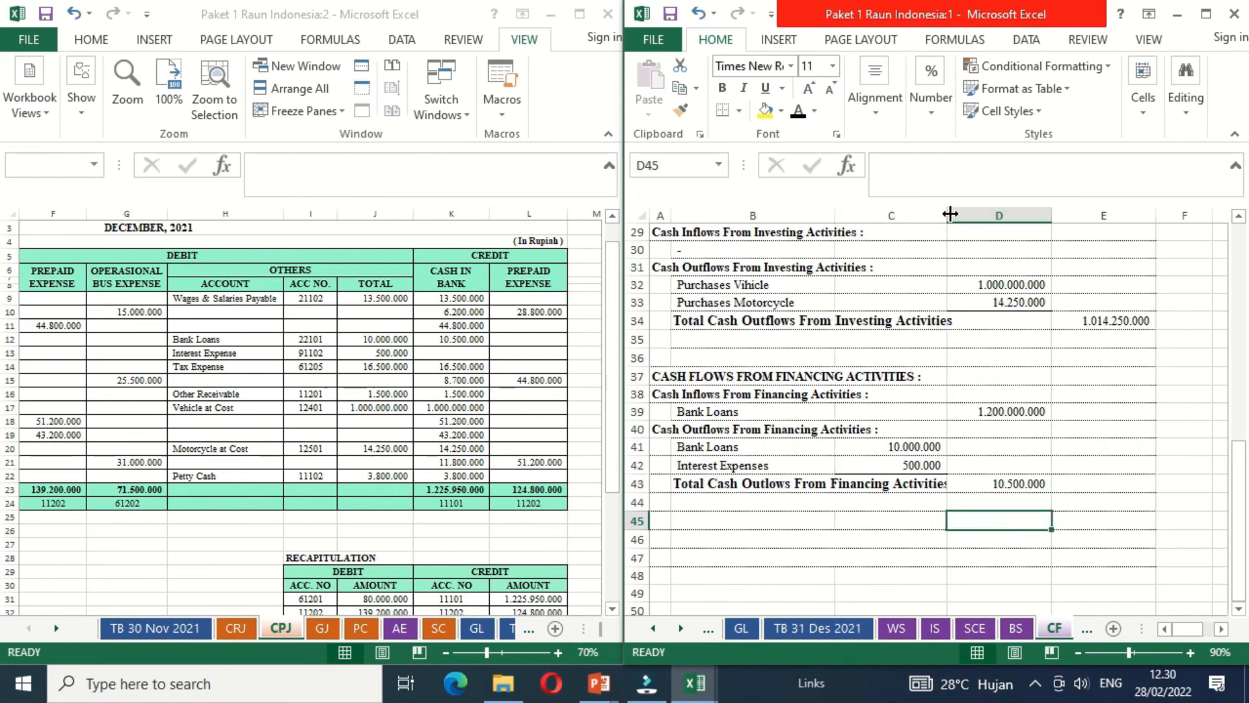
pyautogui.moveTo(949, 214); pyautogui.dragTo(957, 223)
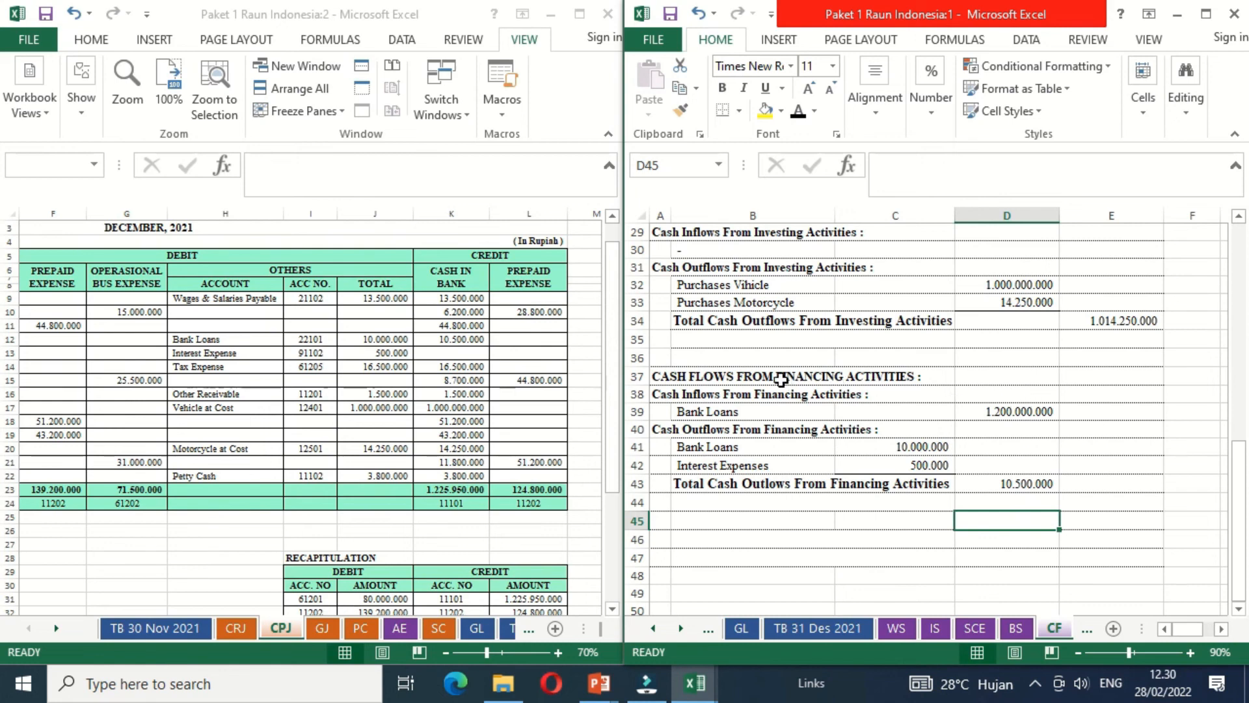
# - Make the Nett Cash Flows From Financing Activities label in B44 black and calculate its amount in E44 as D39-D43
pyautogui.click(724, 501)
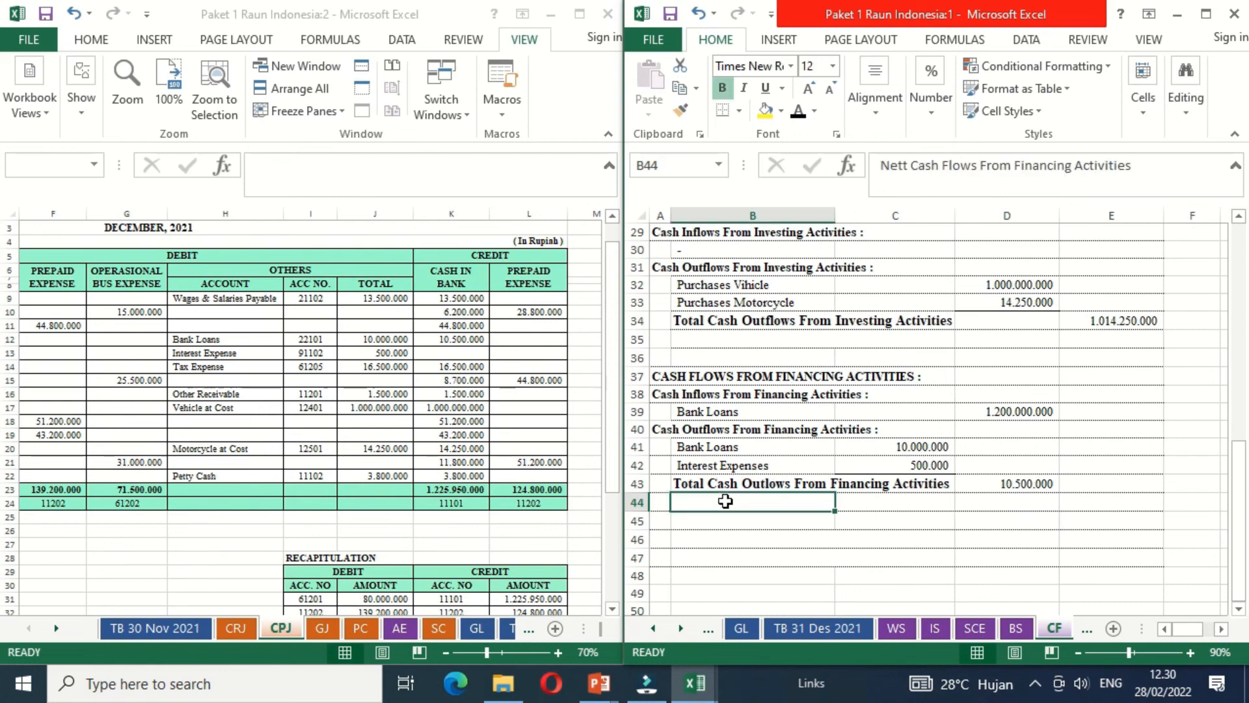
pyautogui.click(796, 116)
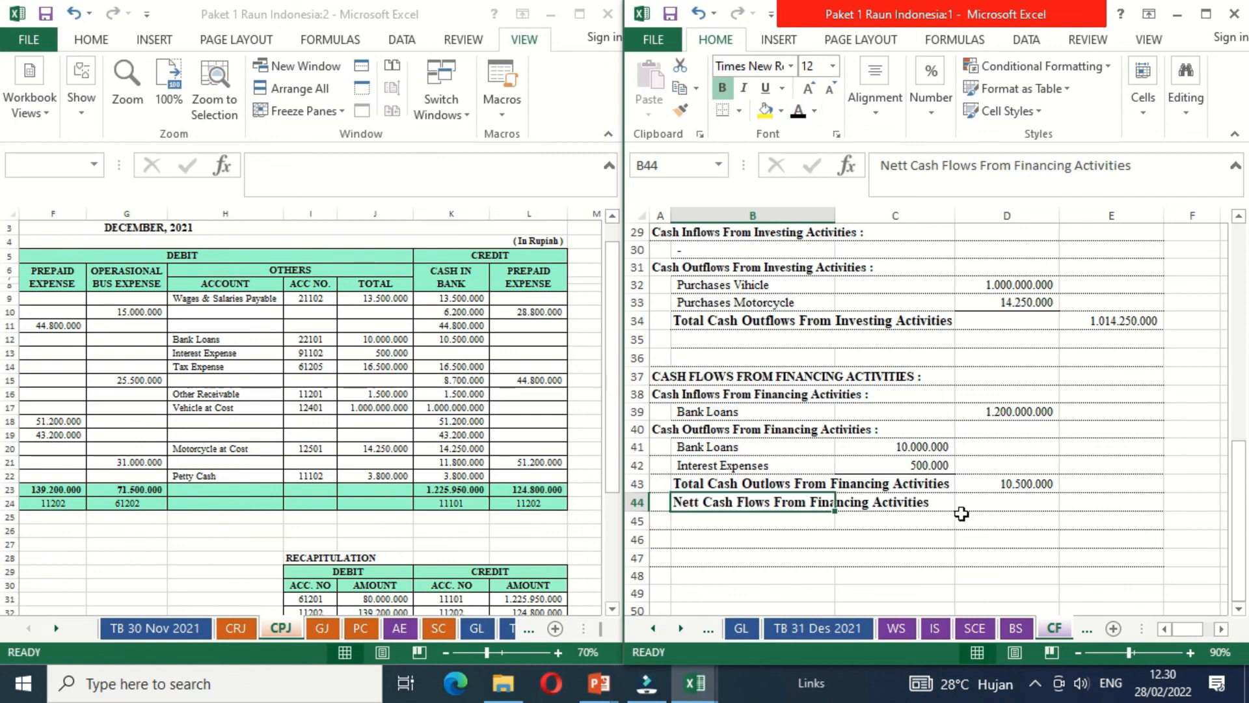
pyautogui.click(1091, 503)
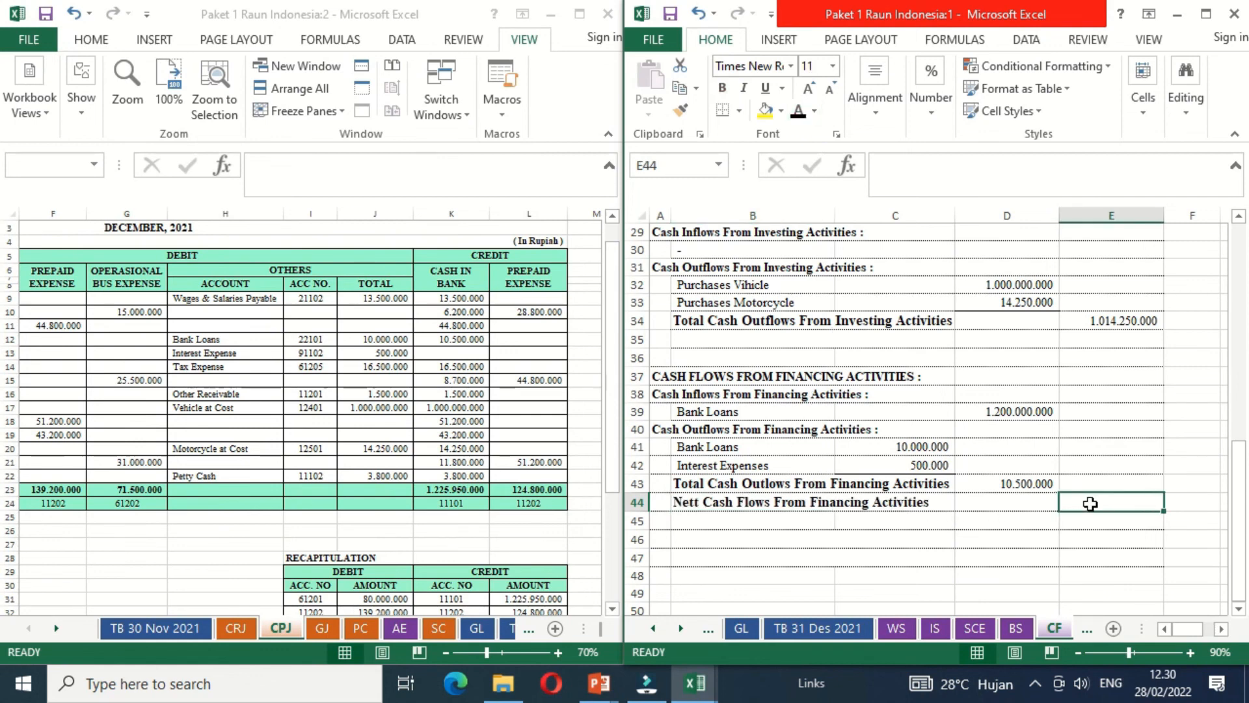
pyautogui.click(1036, 483)
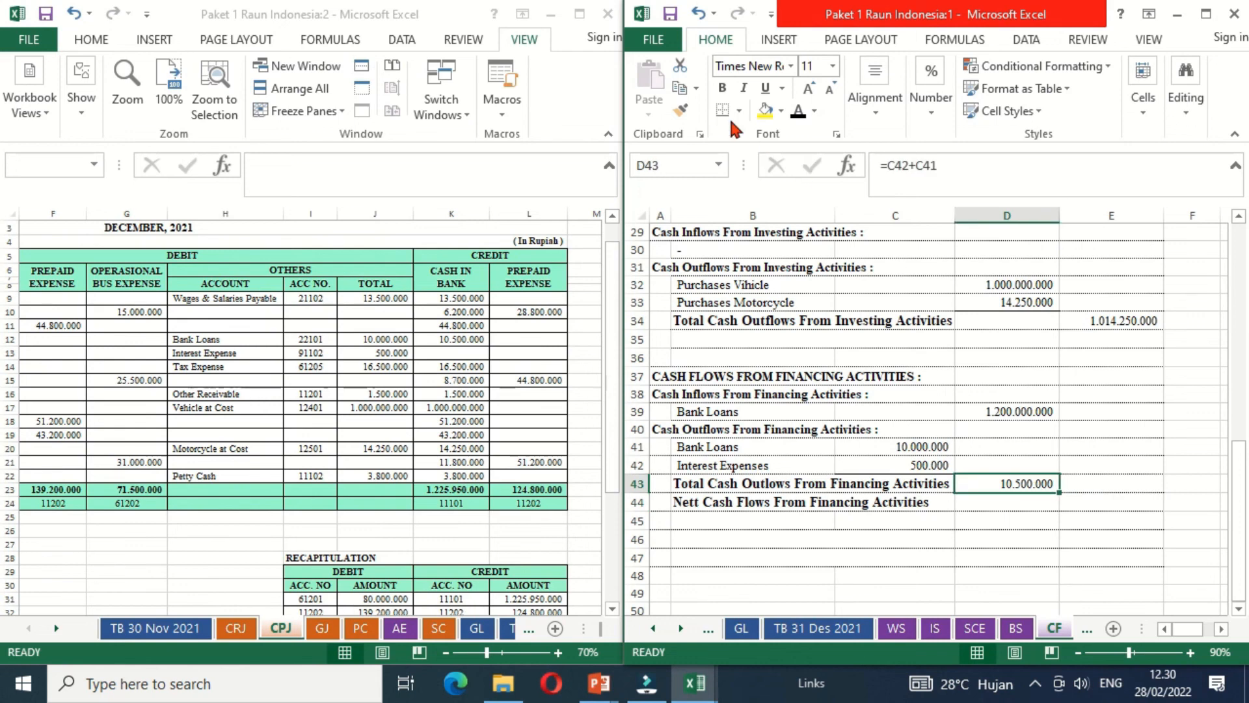
pyautogui.click(1099, 505)
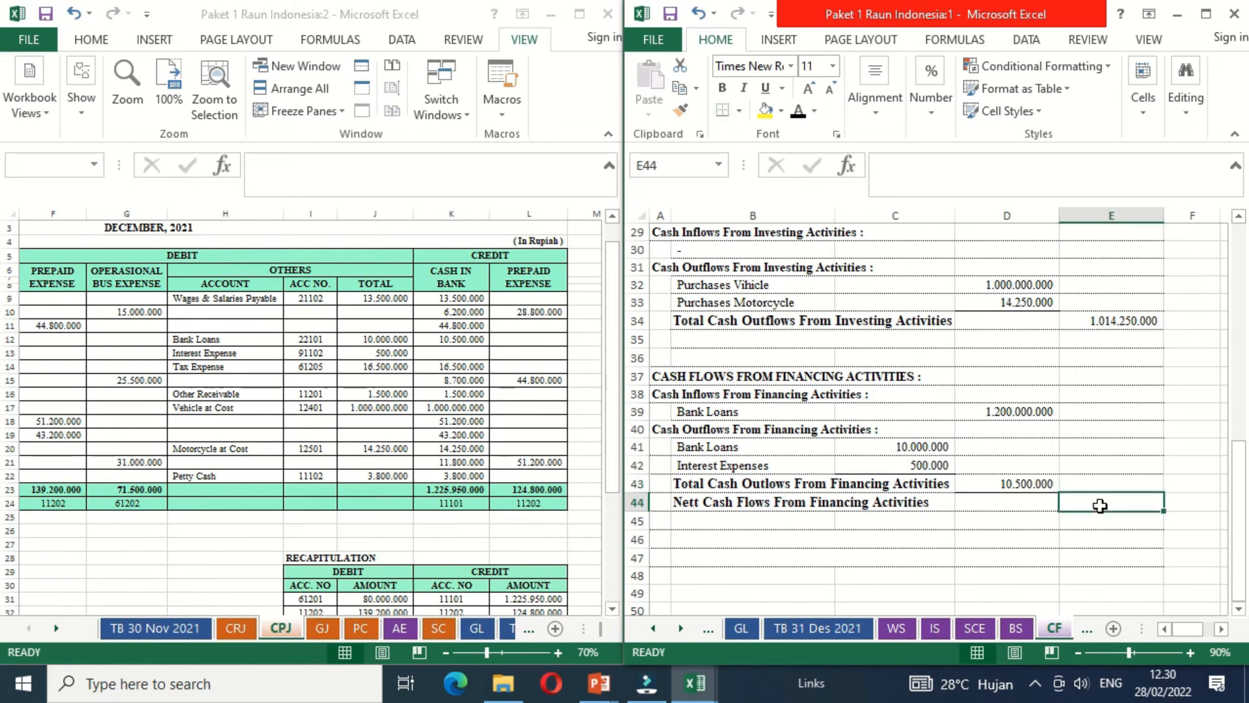
pyautogui.write('=')
pyautogui.click(989, 411)
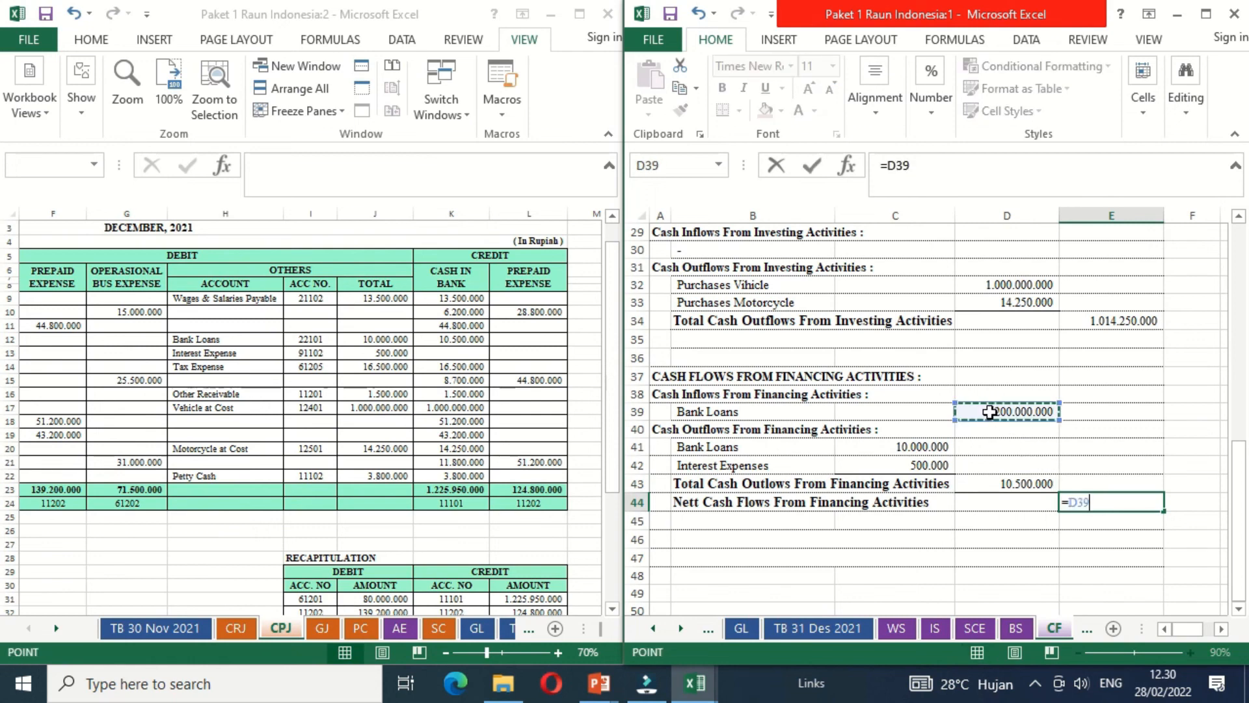
pyautogui.write('-')
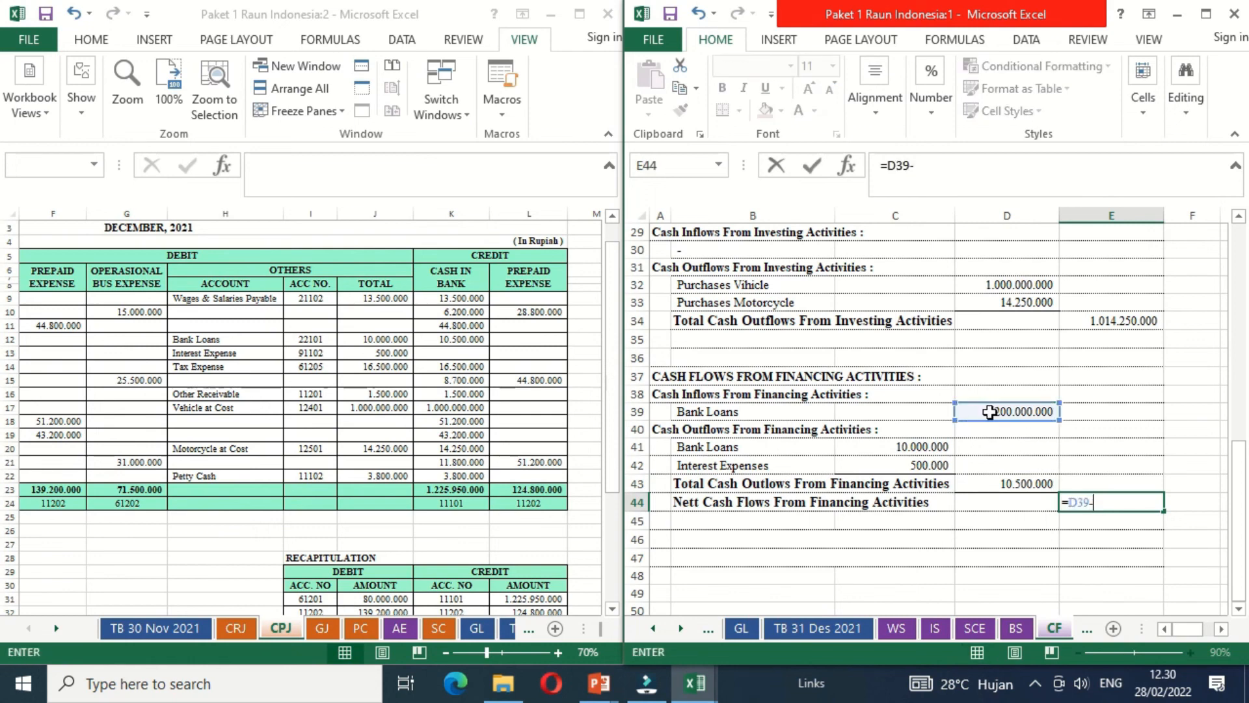
pyautogui.click(979, 481)
pyautogui.press('Return')
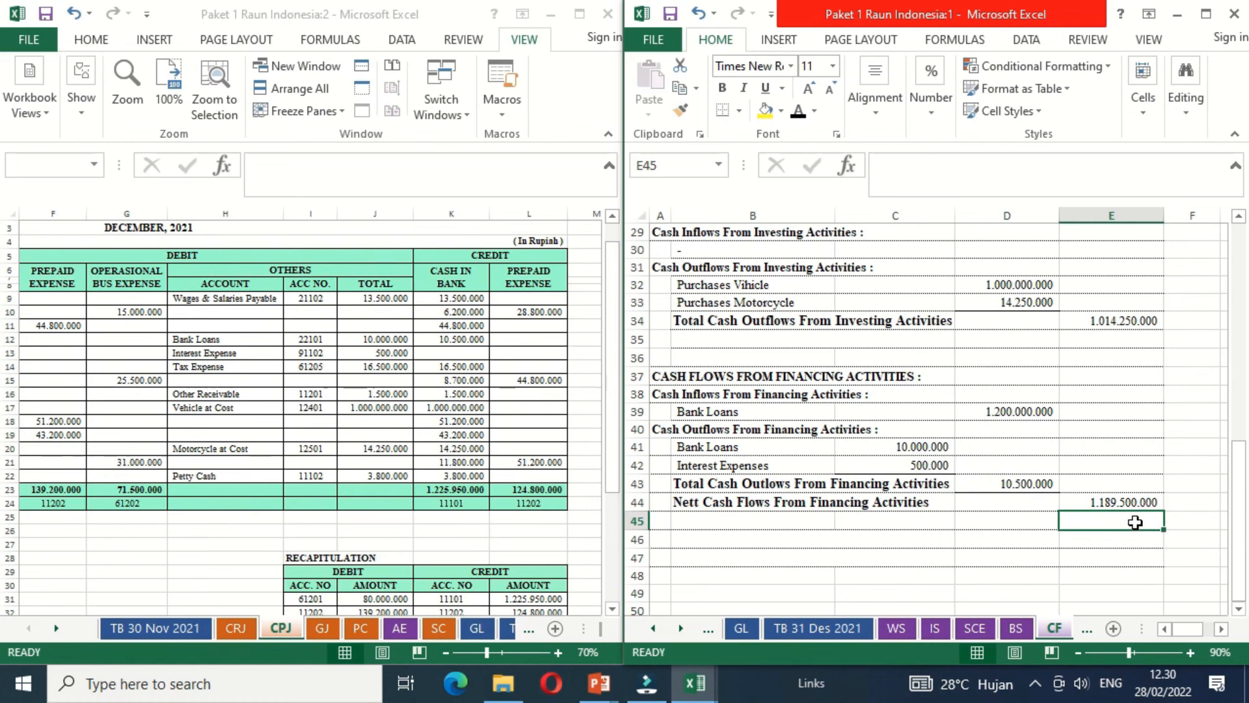
pyautogui.click(1112, 498)
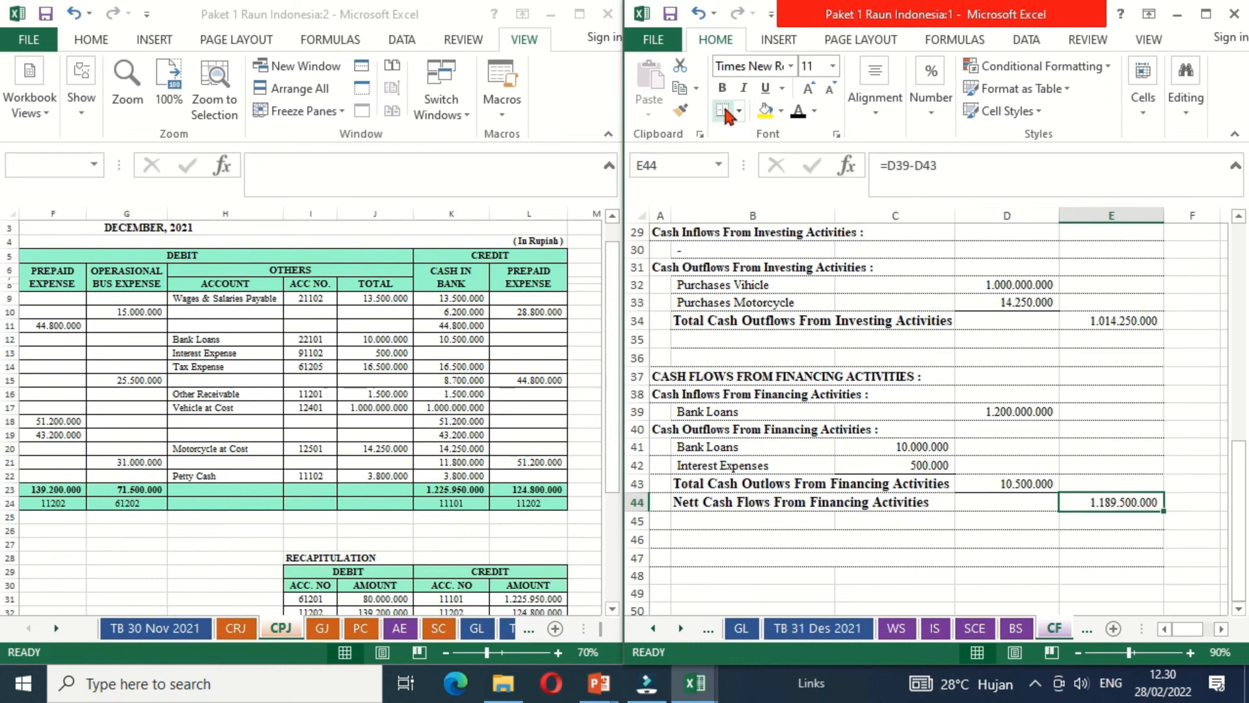
# - Make the Nett Increase In Cash label in B45 black and calculate its amount in E45 as E26-E34+E44
pyautogui.click(773, 524)
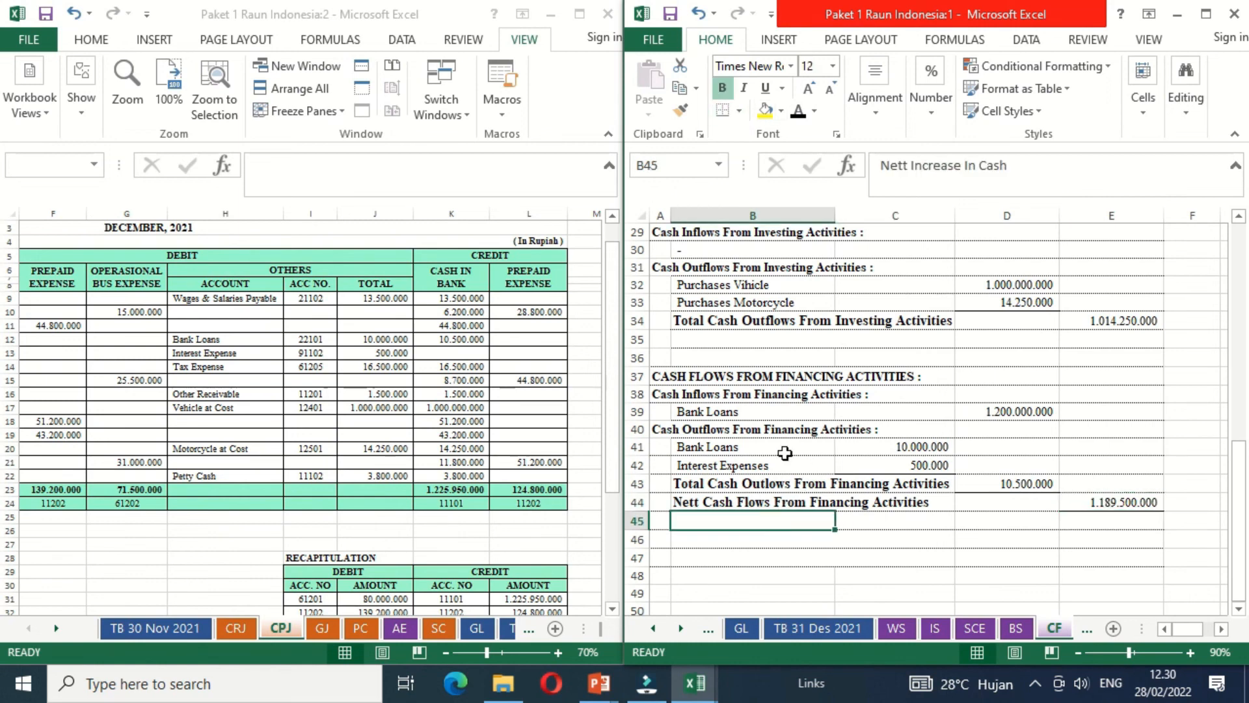
pyautogui.click(797, 111)
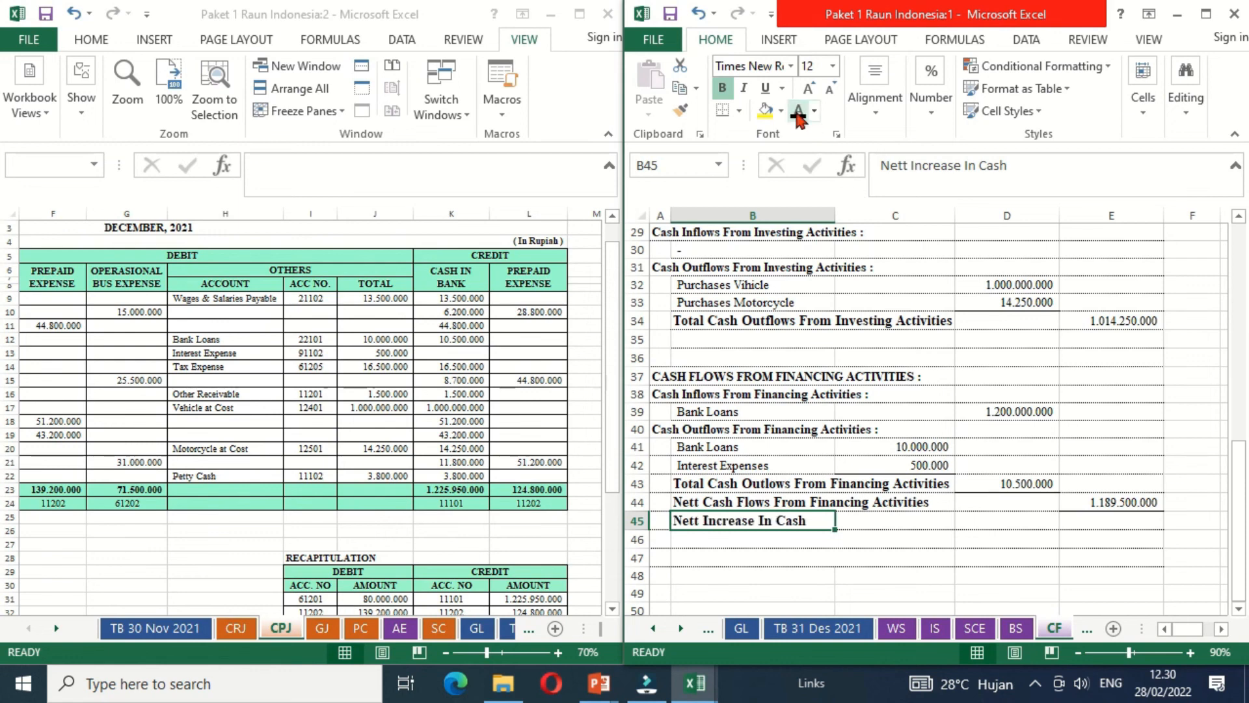
pyautogui.click(1095, 523)
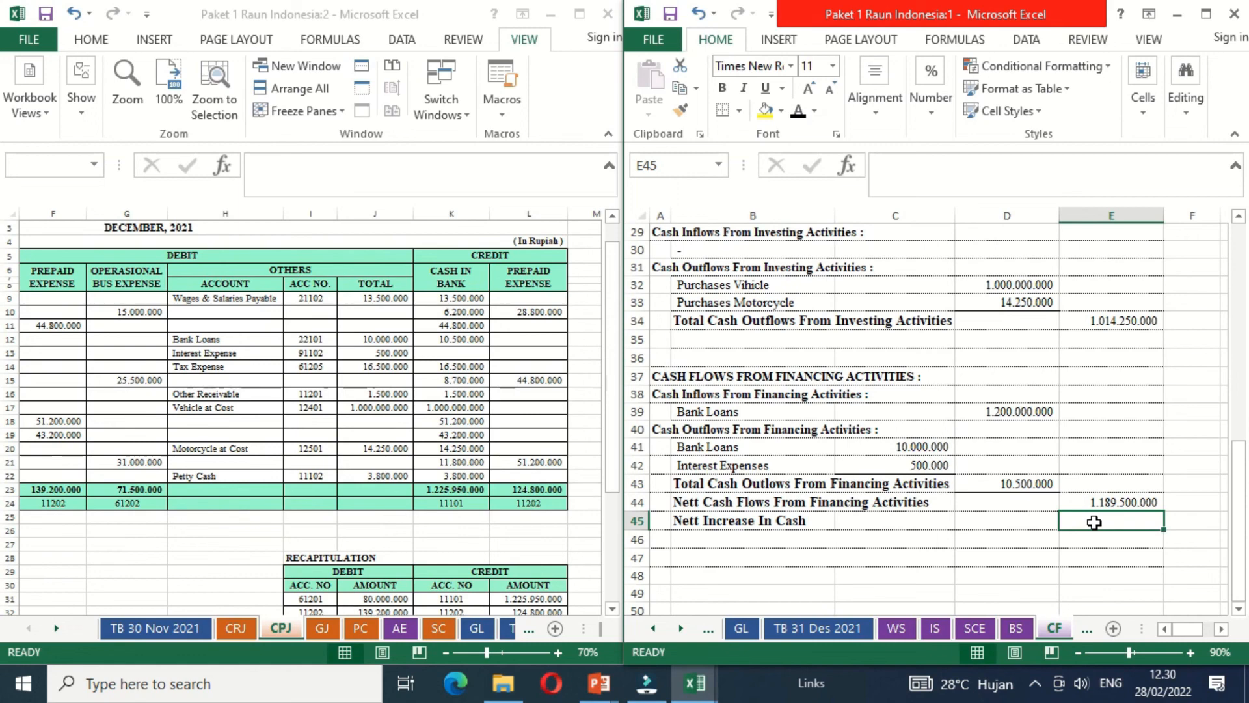
pyautogui.write('=')
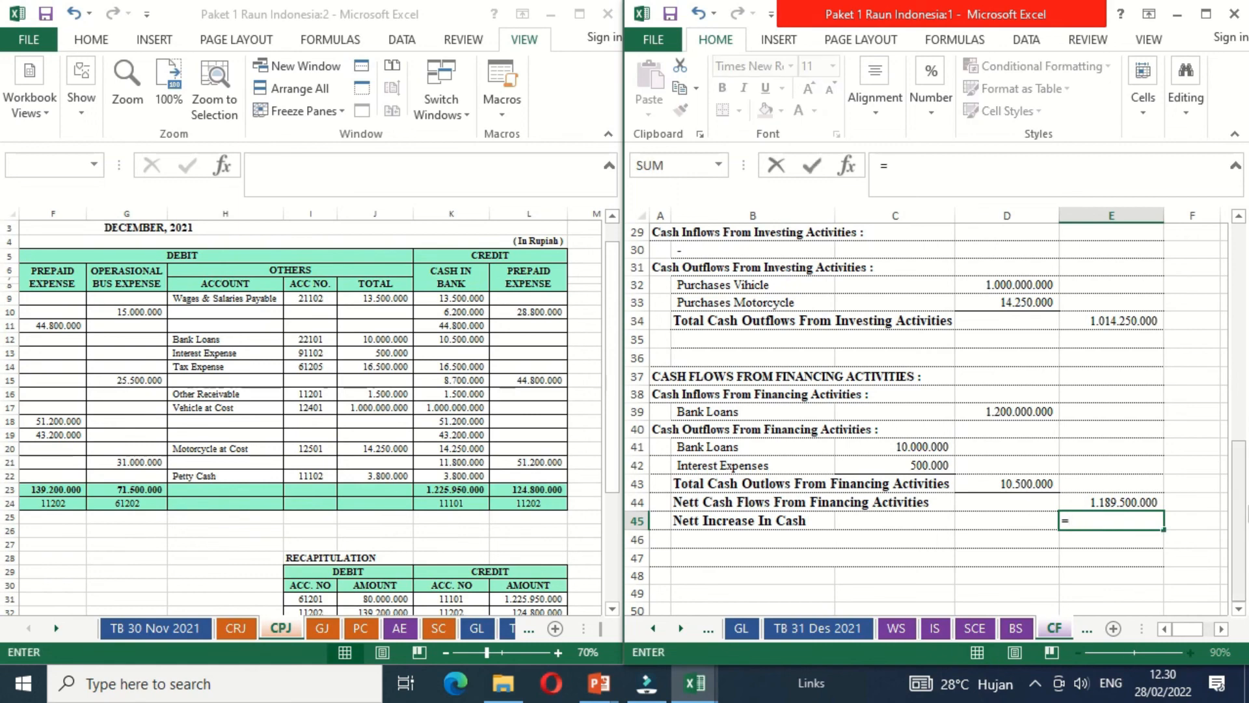
pyautogui.moveTo(1243, 495); pyautogui.dragTo(1172, 379)
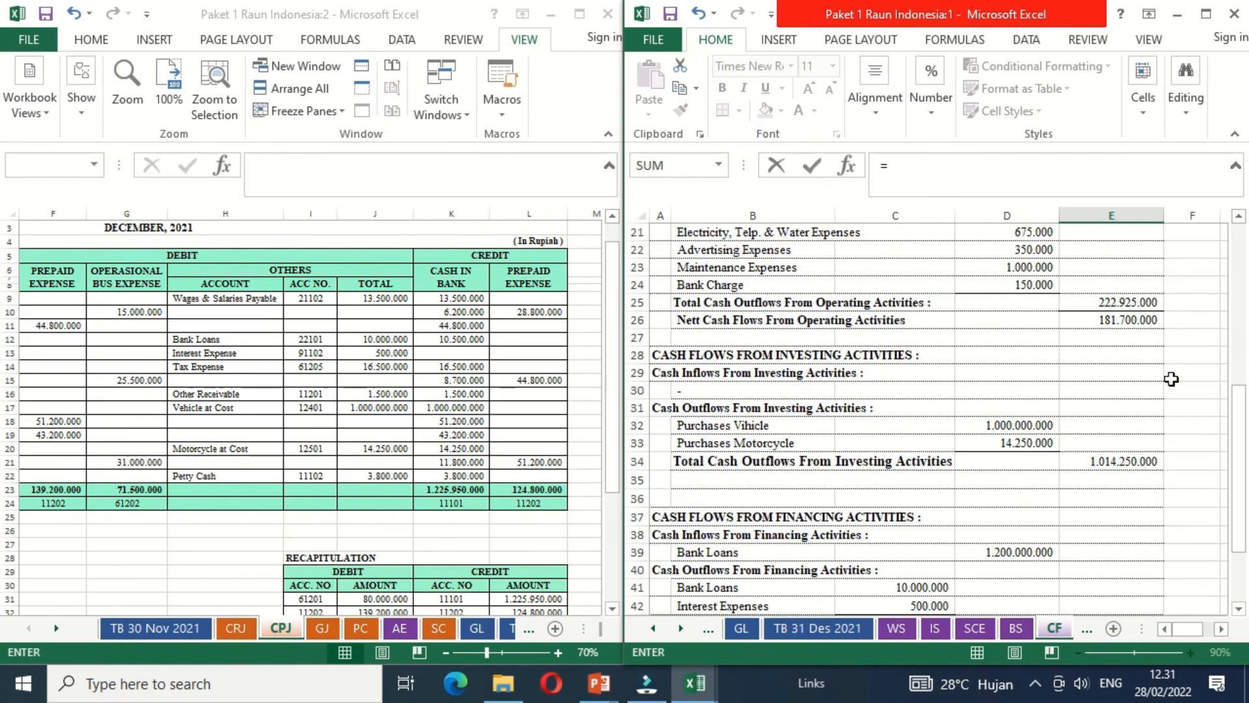
pyautogui.click(1077, 319)
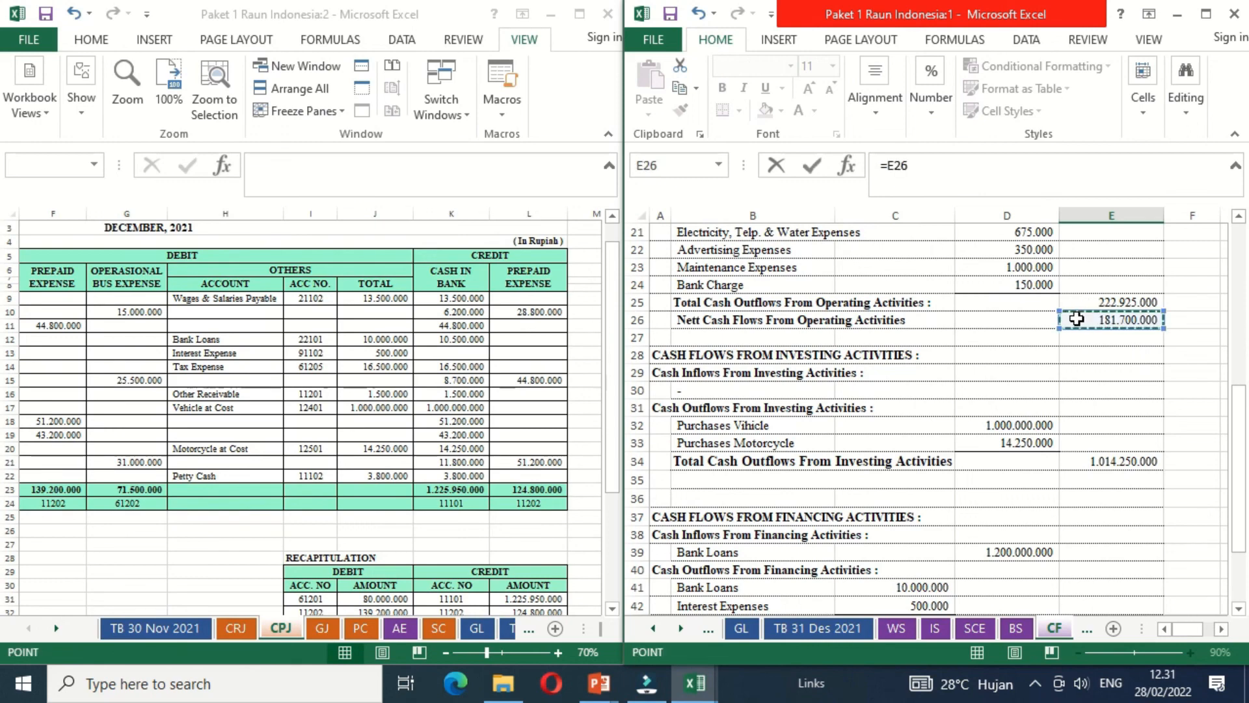
pyautogui.write('-')
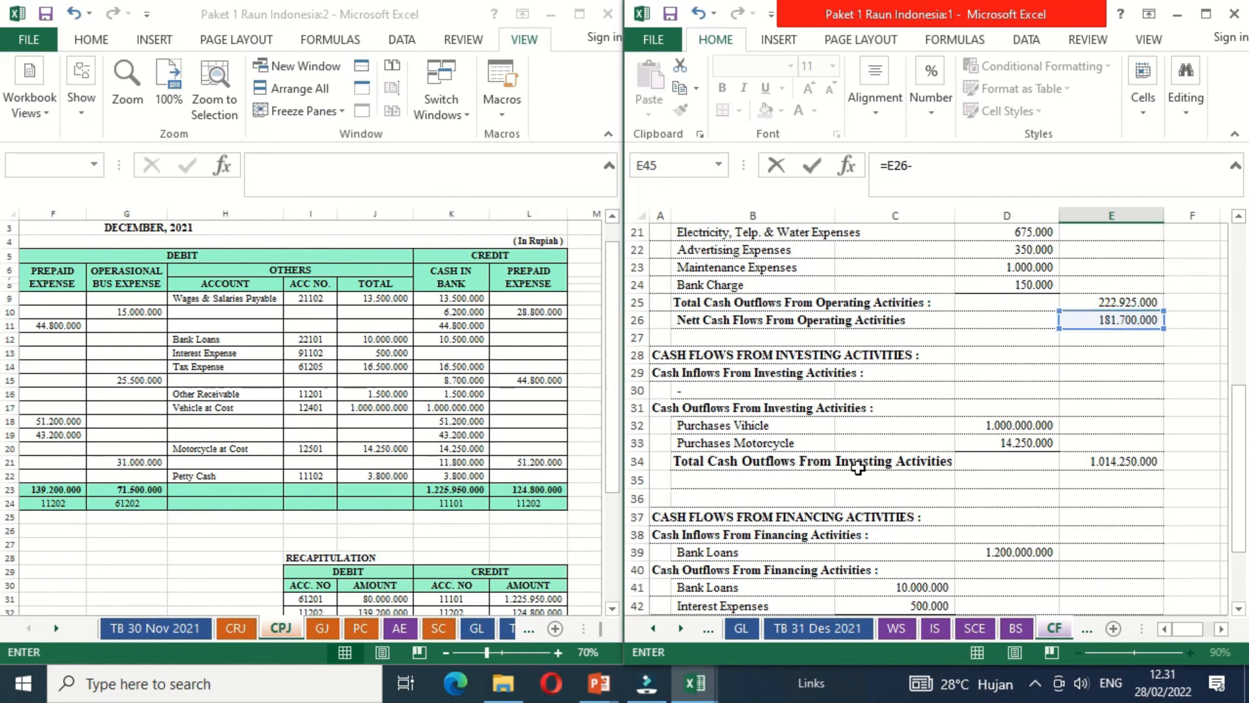
pyautogui.click(1094, 464)
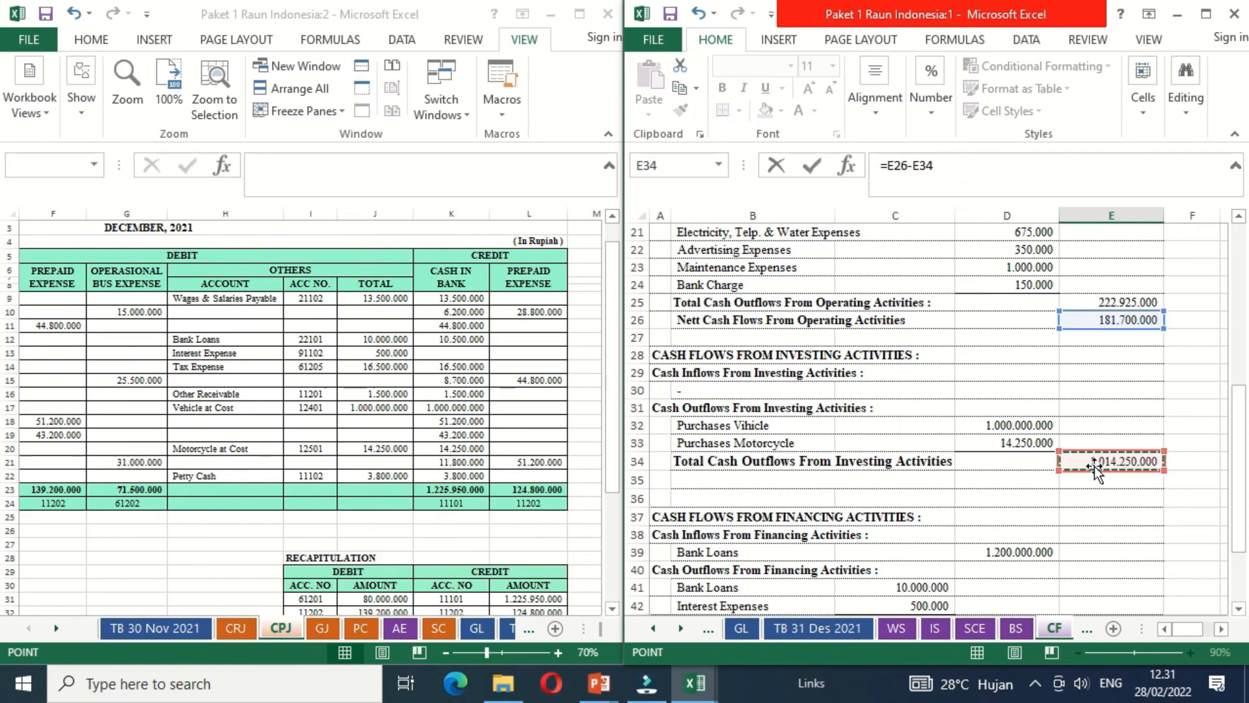
pyautogui.write('+')
pyautogui.moveTo(1240, 426); pyautogui.dragTo(1241, 478)
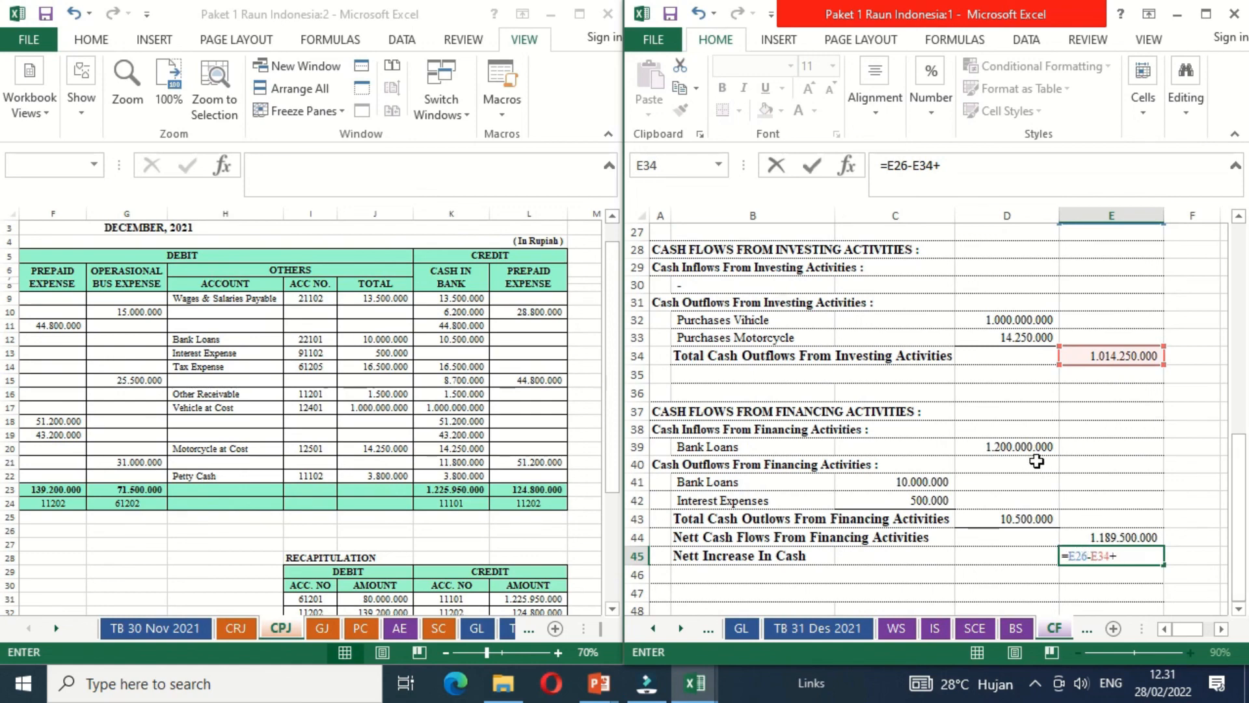
pyautogui.click(1089, 537)
pyautogui.press('Return')
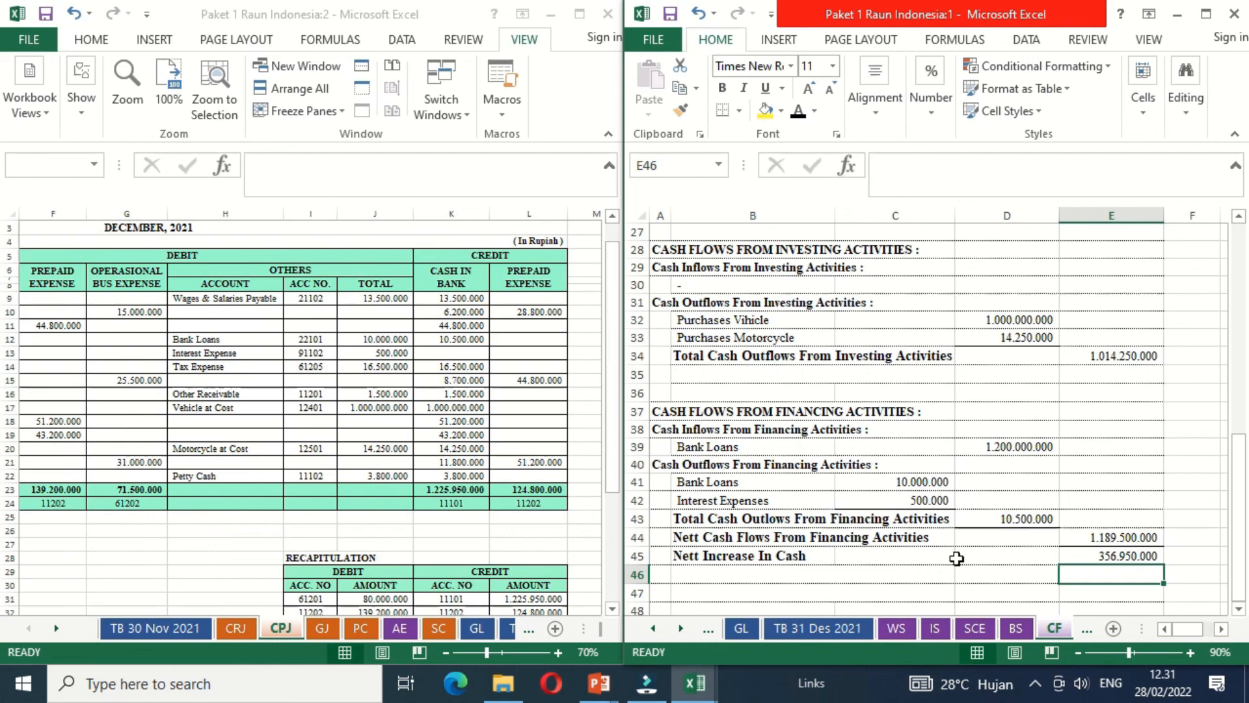
# - Make the December 1 cash balance label in B46 black and add Cash in Bank C7 and Petty Cash C8 from TB 30 Nov 2021 in E46
pyautogui.click(776, 579)
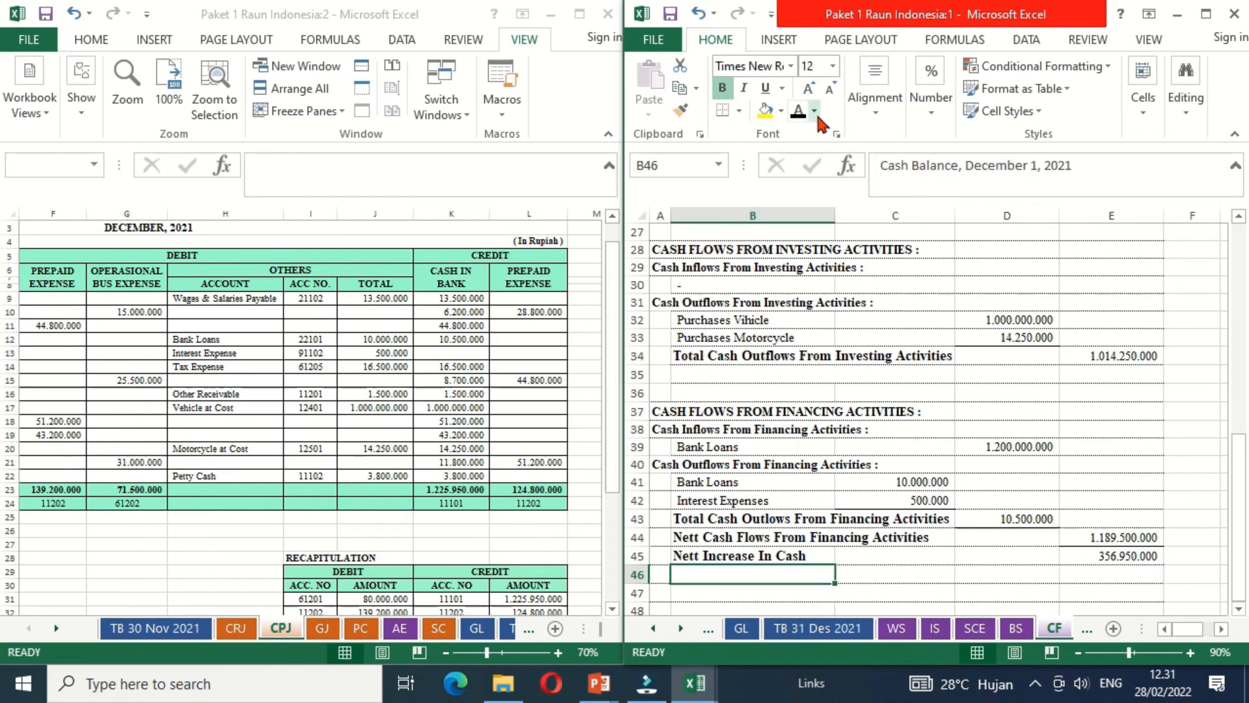
pyautogui.click(799, 112)
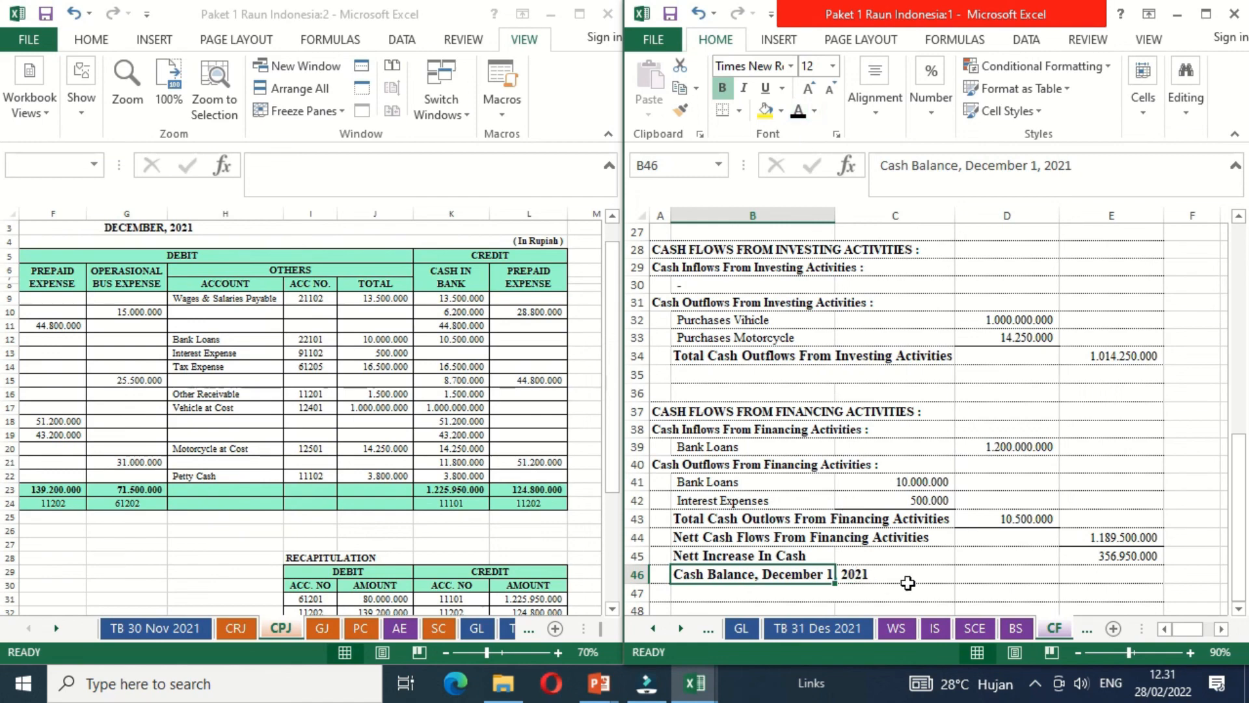
pyautogui.click(1097, 572)
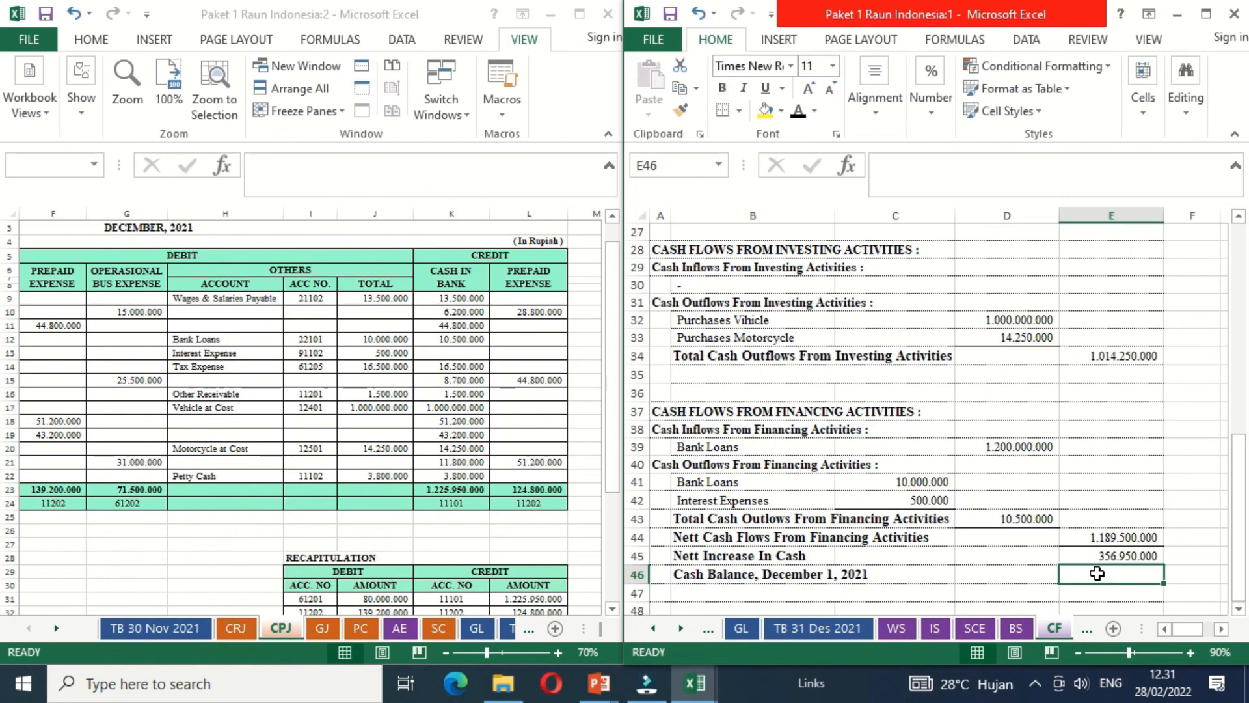
pyautogui.write('=')
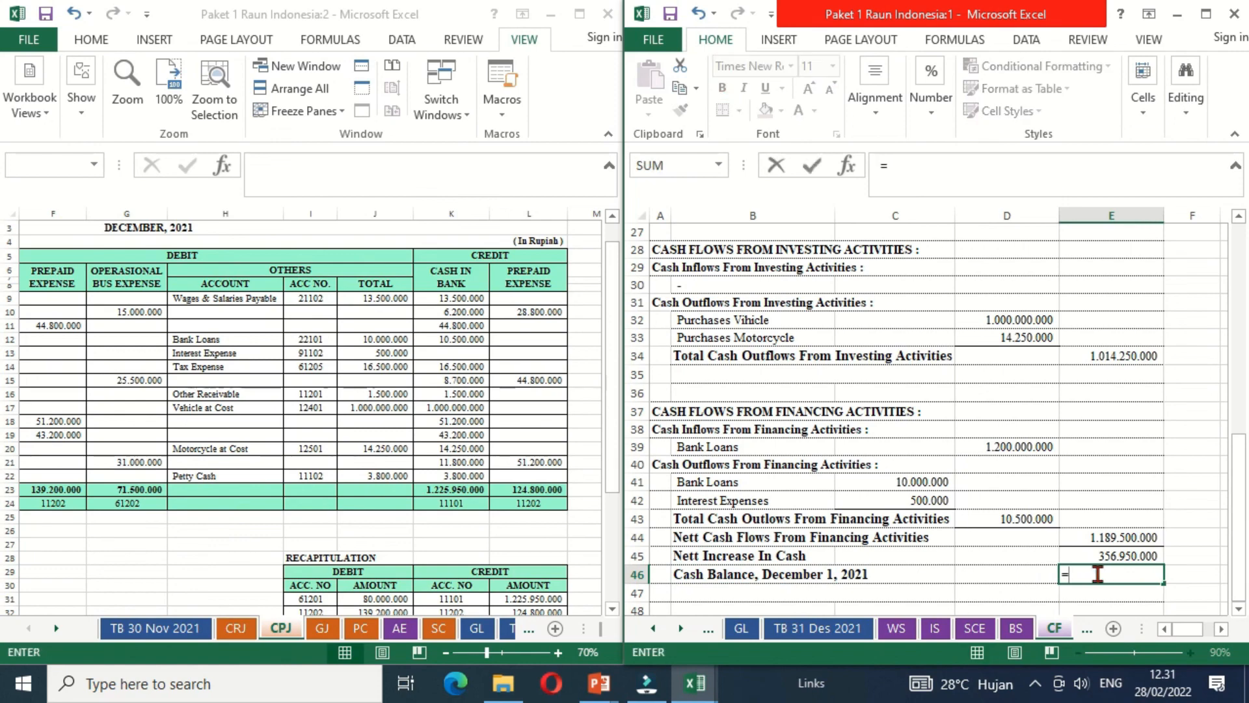
pyautogui.click(152, 632)
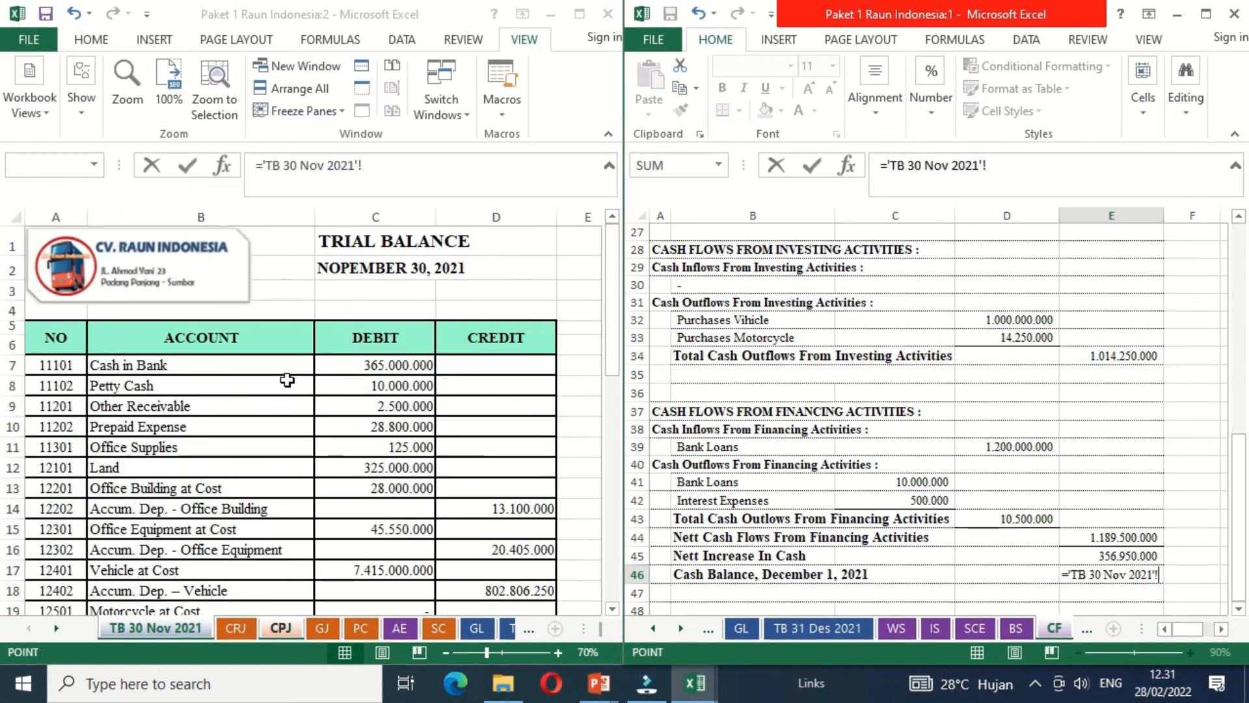
pyautogui.click(370, 364)
pyautogui.write('+')
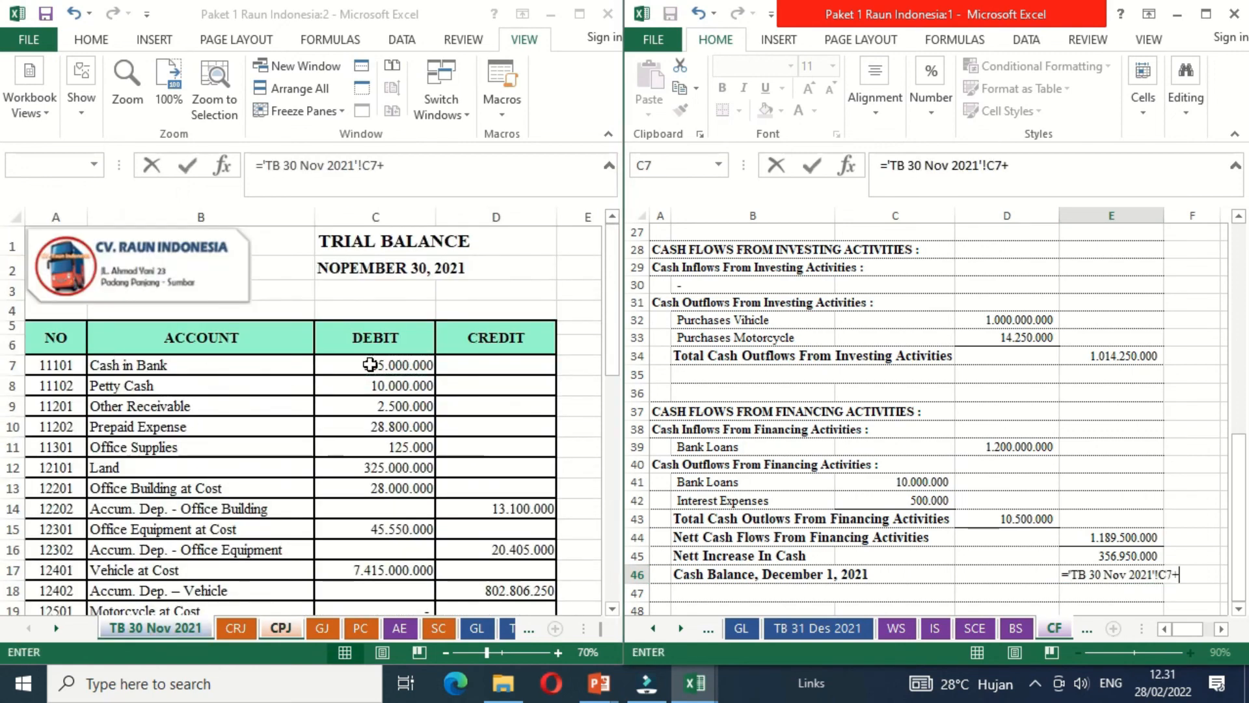
pyautogui.click(346, 389)
pyautogui.press('Return')
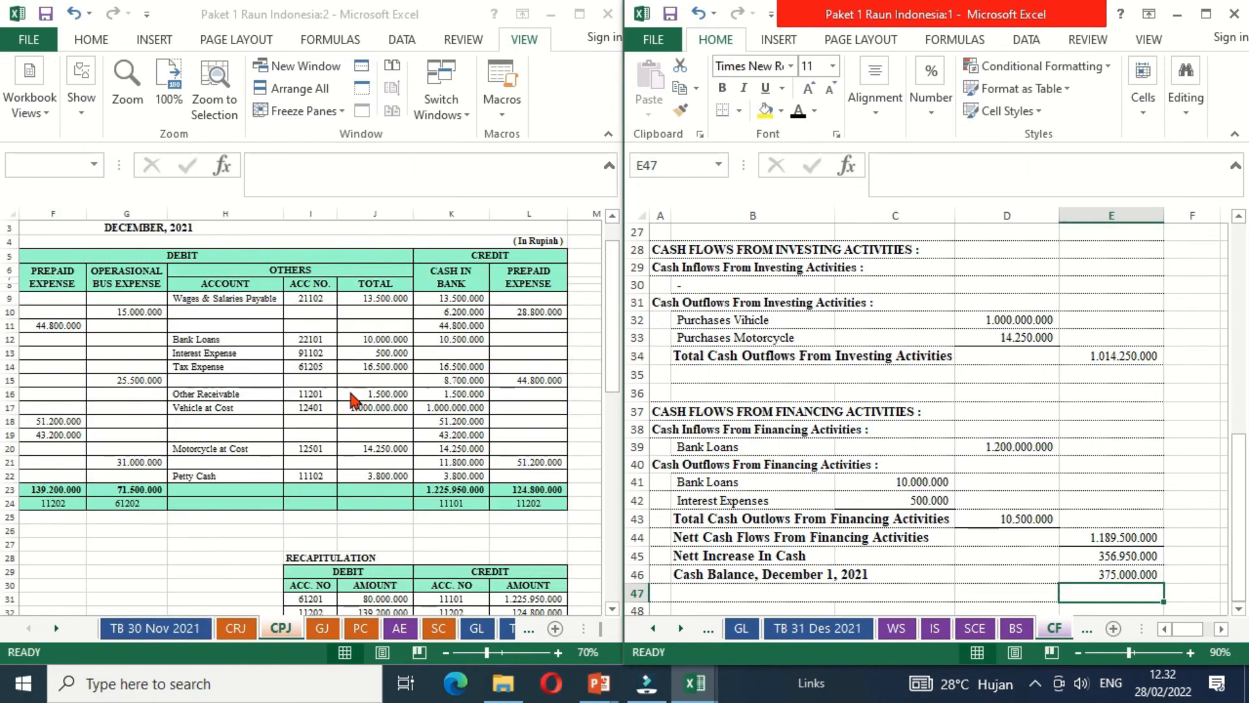
# - Calculate the closing cash balance in E47 by adding the opening balance and the net increase, E46+E45
pyautogui.press('Up')
pyautogui.press('Down')
pyautogui.write('=')
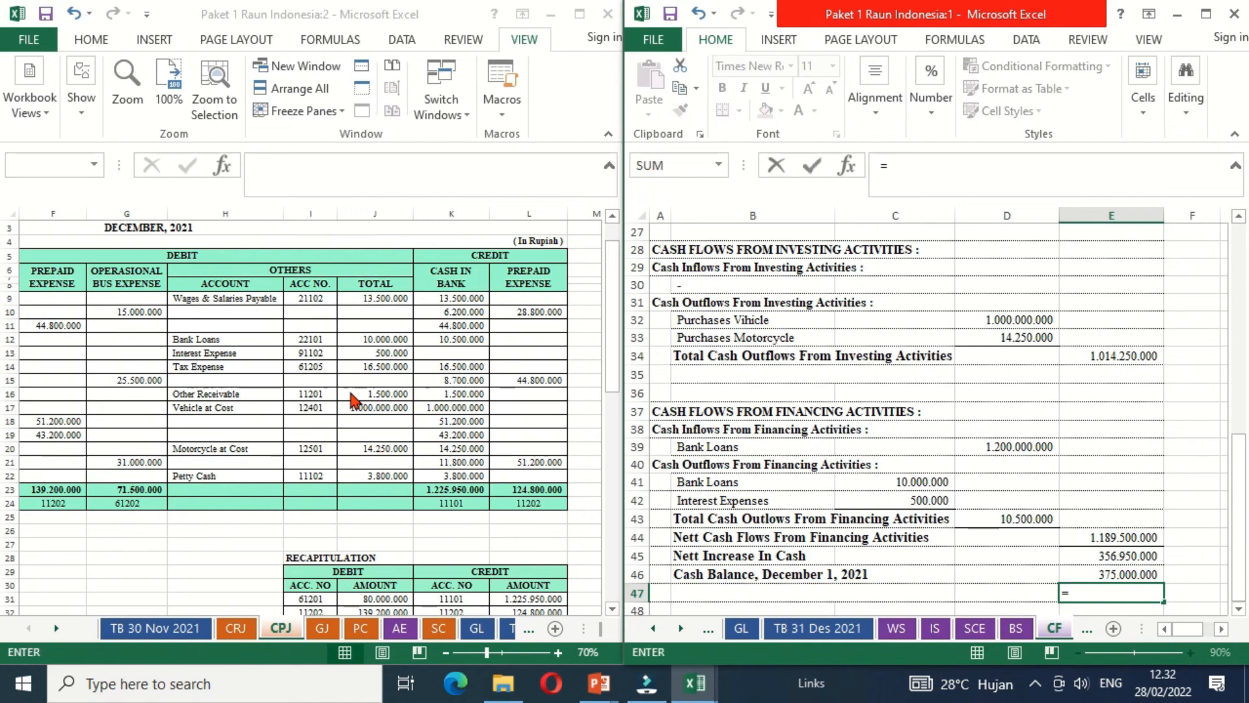
pyautogui.press('Up')
pyautogui.write('+')
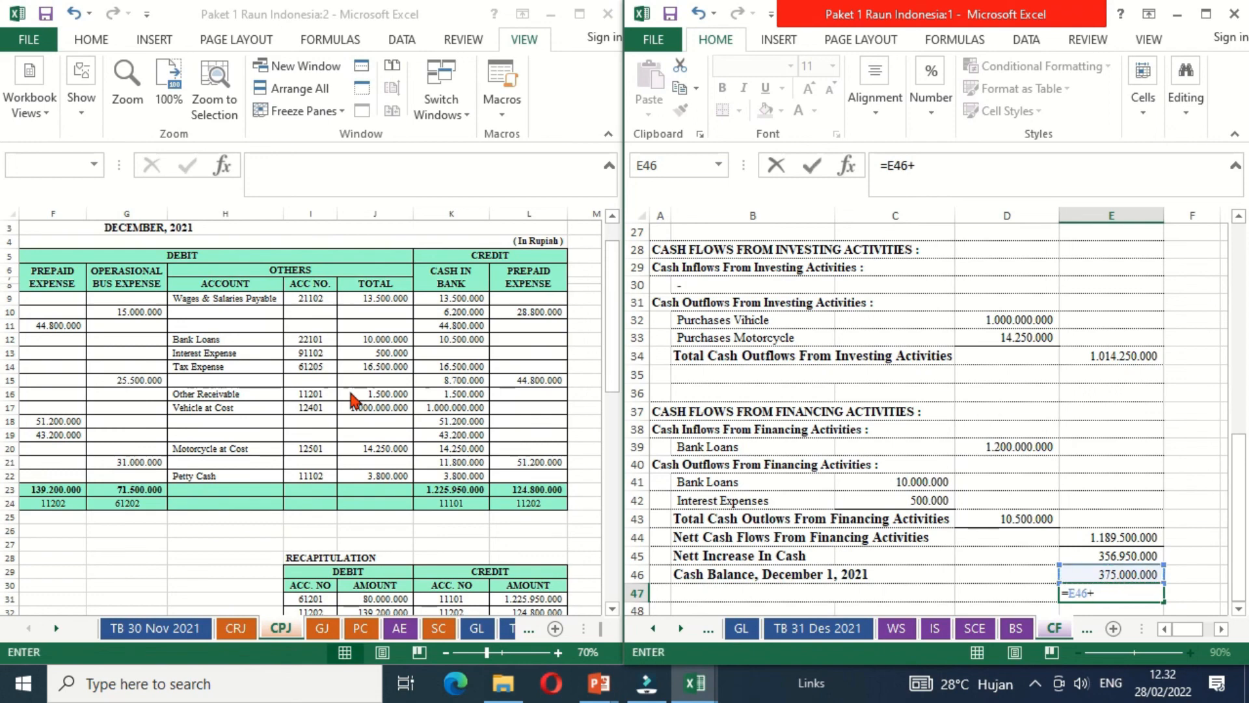
pyautogui.press('Up')
pyautogui.press('Up')
pyautogui.press('Return')
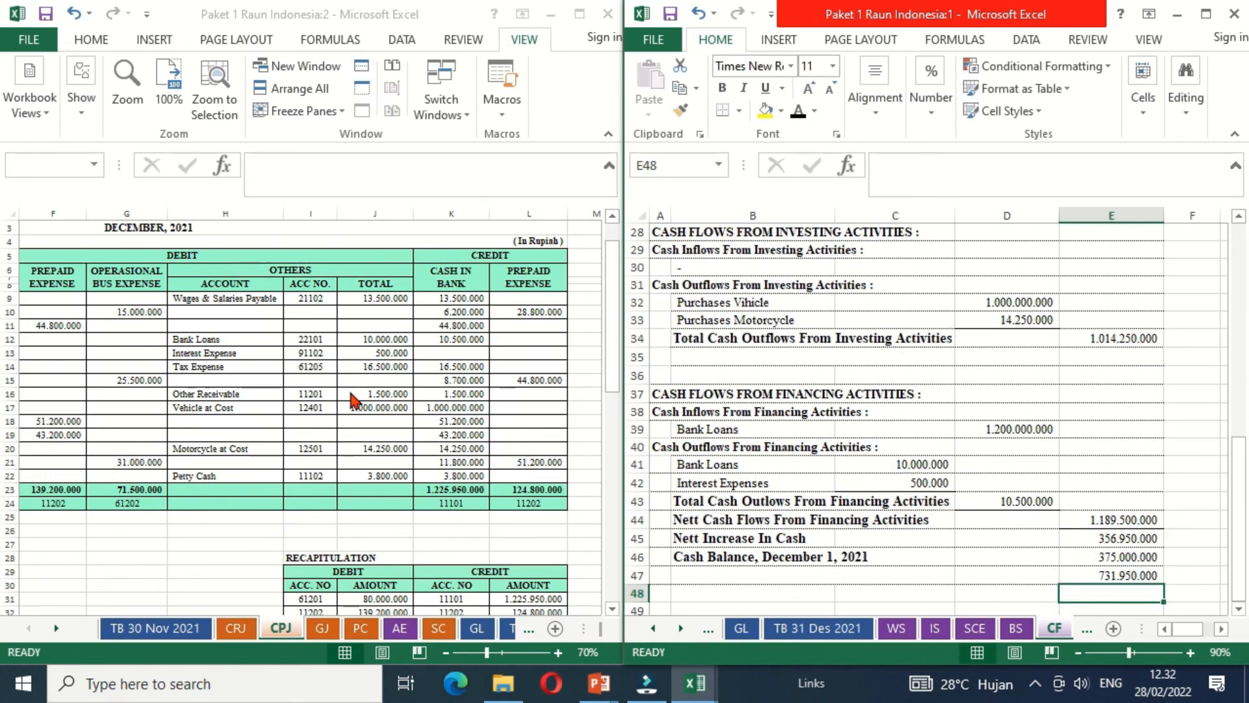
# - Make the Cash Balance, December 31, 2021 label in B47 black
pyautogui.press('Up')
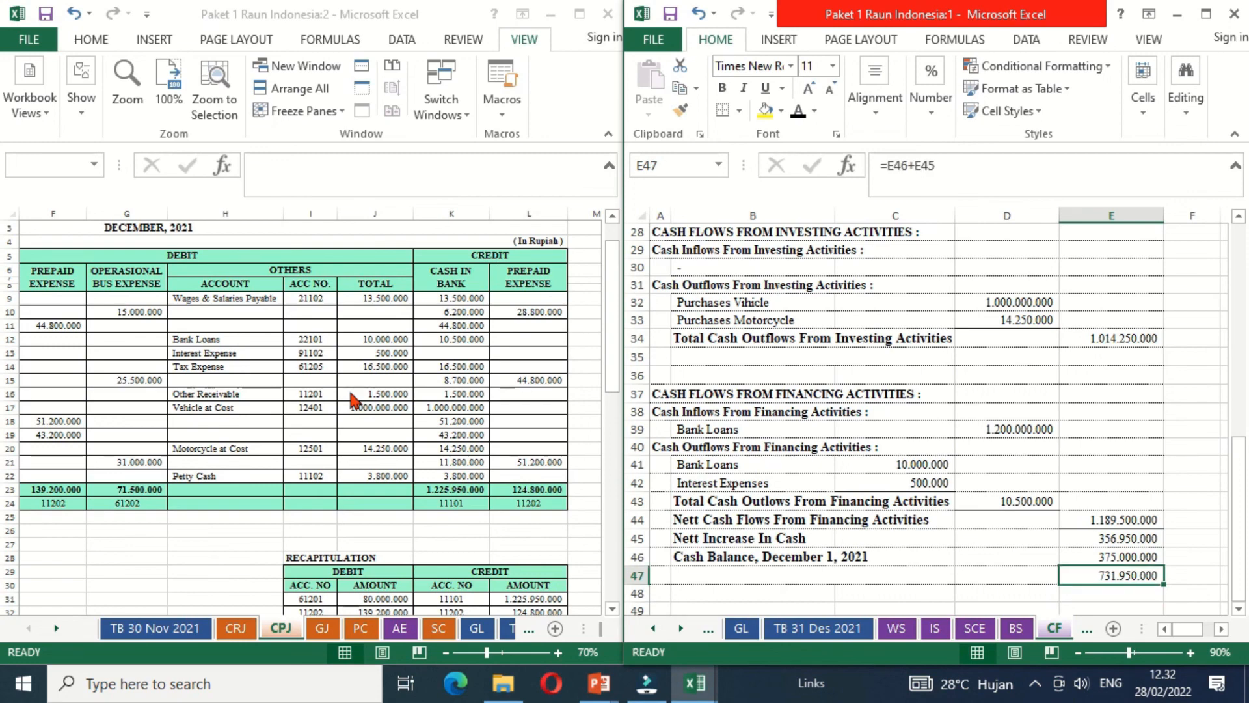
pyautogui.press('Left')
pyautogui.press('Left')
pyautogui.press('Left')
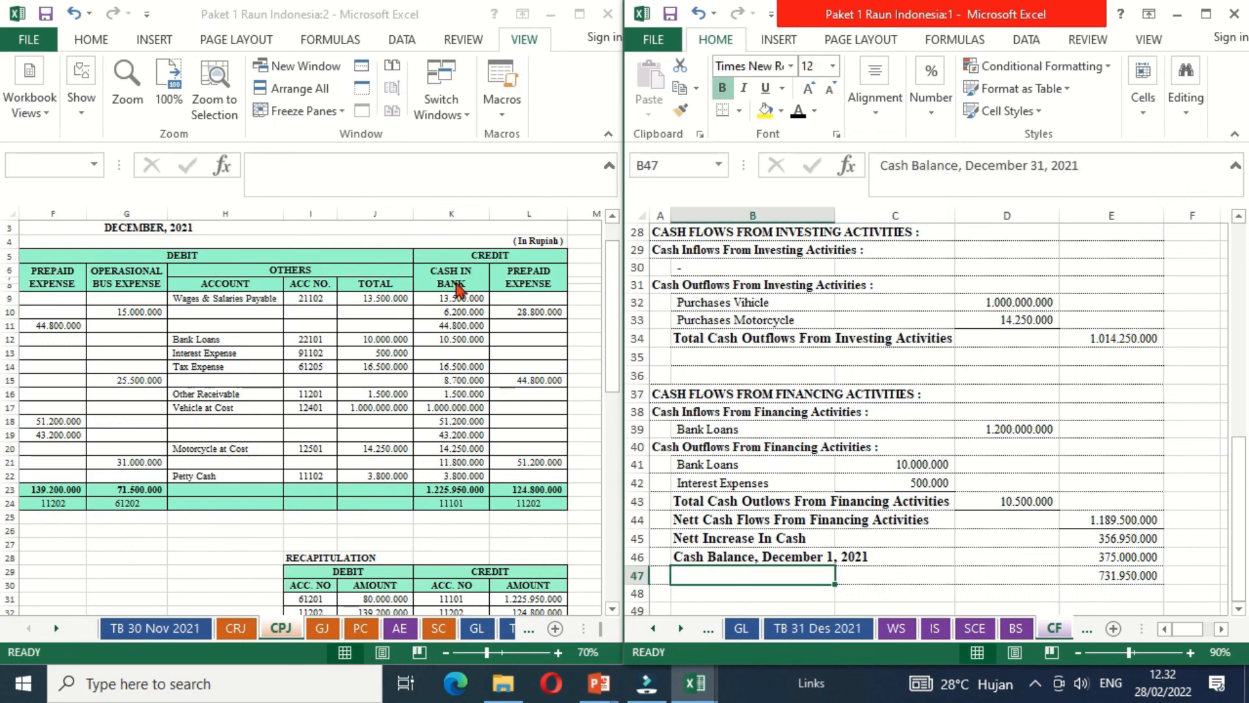
pyautogui.click(797, 115)
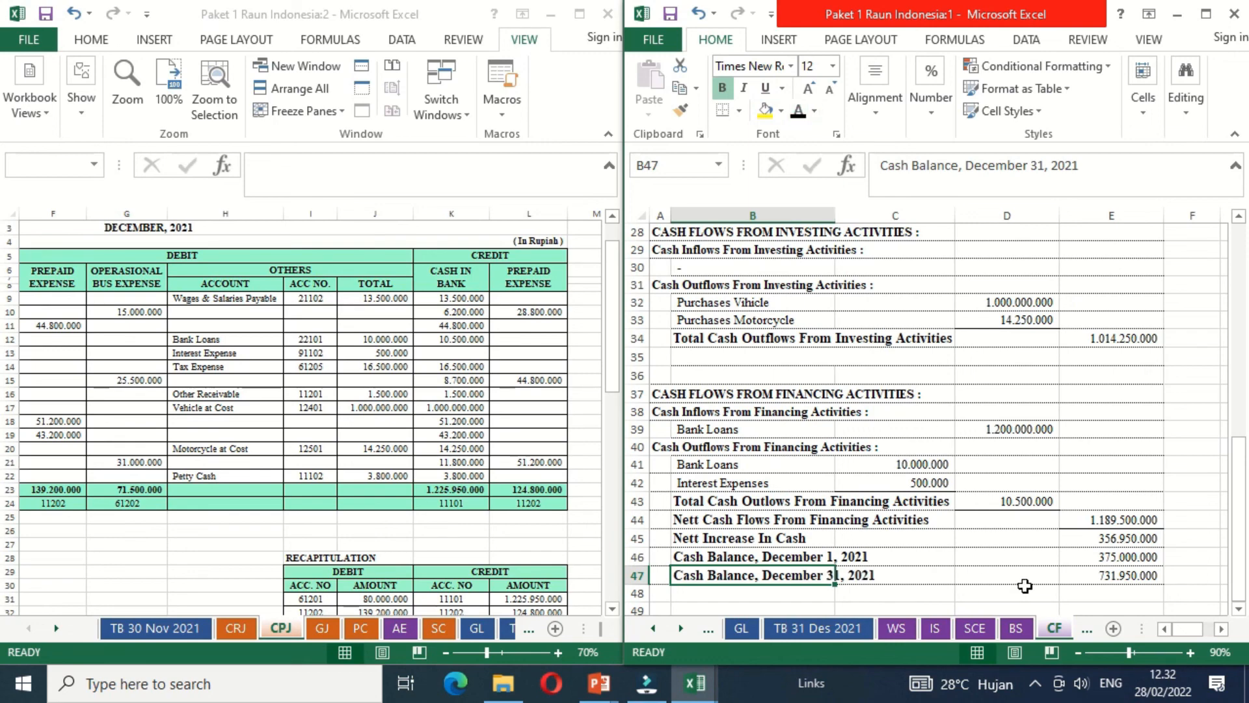
# - Check the closing cash balance against Cash in Bank and Petty Cash on the BS sheet, and return to the CF sheet
pyautogui.click(1093, 605)
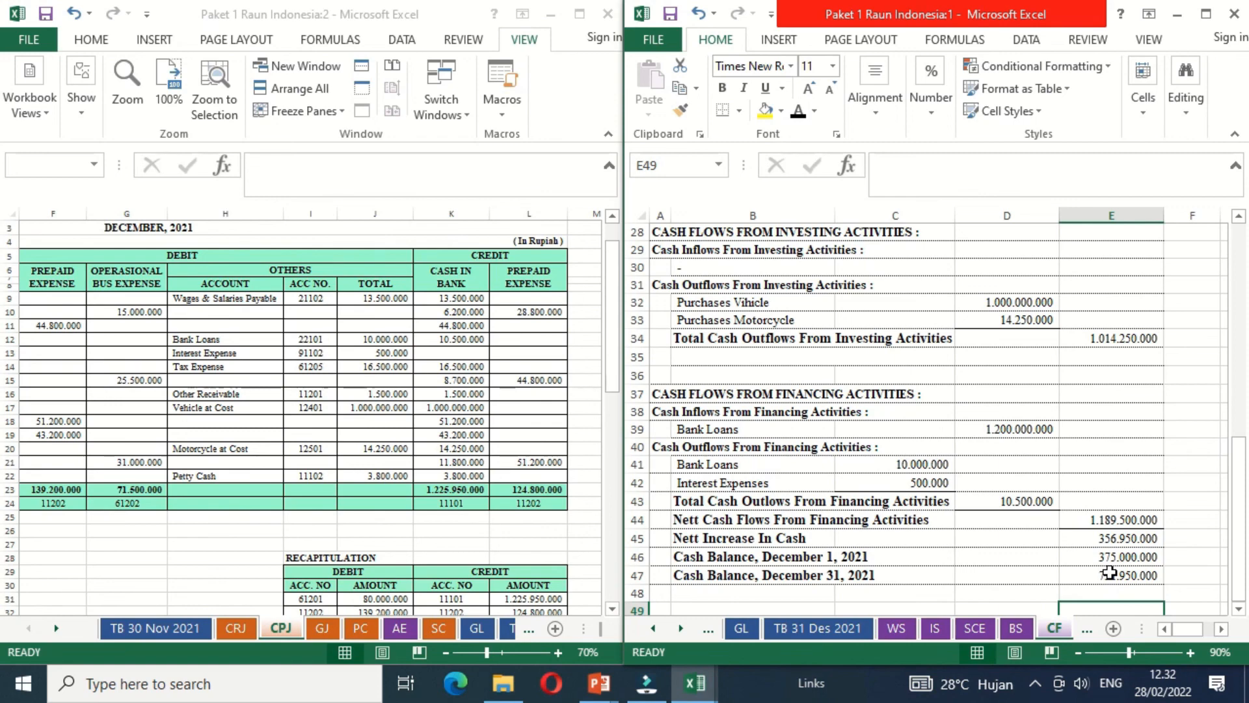
pyautogui.click(1020, 632)
pyautogui.click(890, 252)
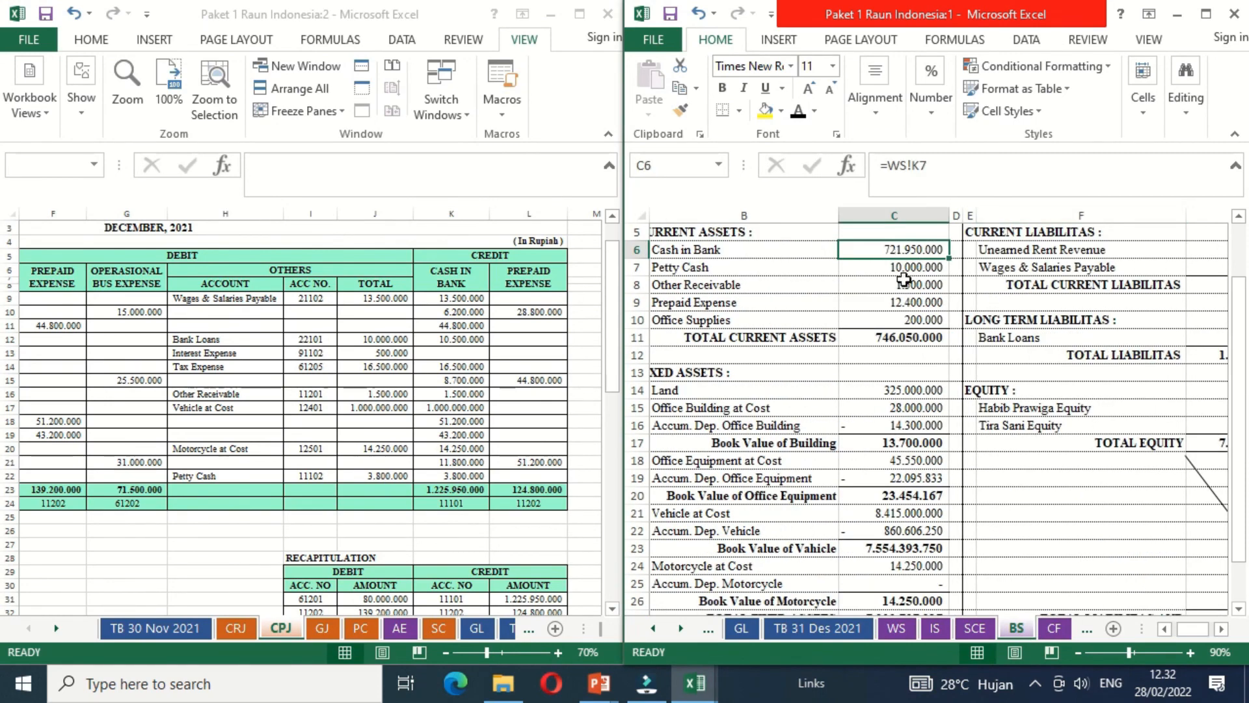
pyautogui.click(1049, 631)
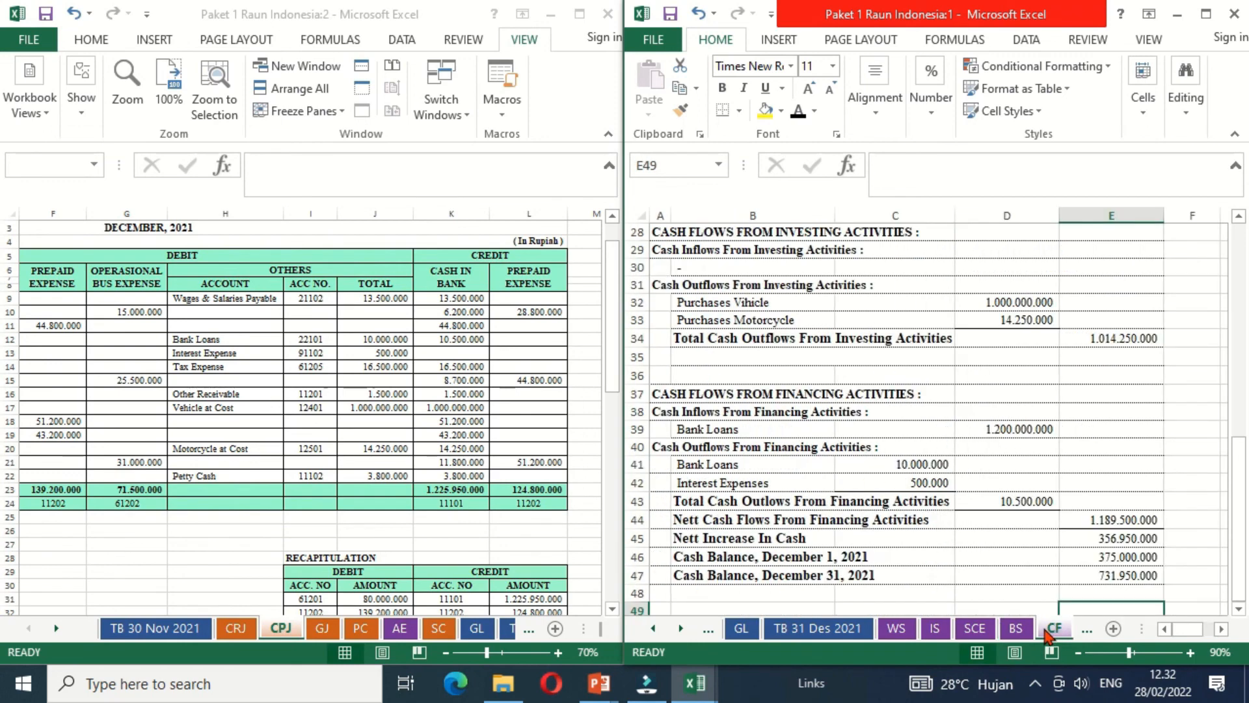
# - Cross-check the closing cash balance in E48 by adding Cash in Bank C6 and Petty Cash C7 from the BS sheet, and clear the check formula
pyautogui.press('Up')
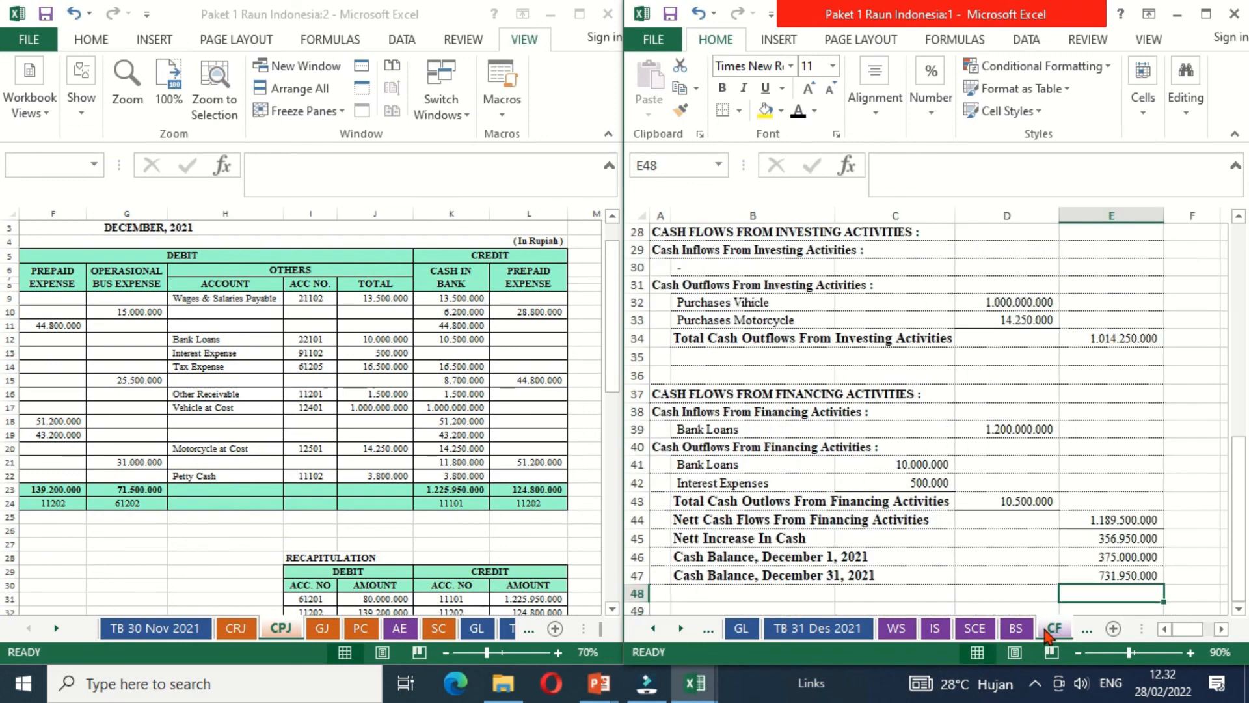
pyautogui.write('=')
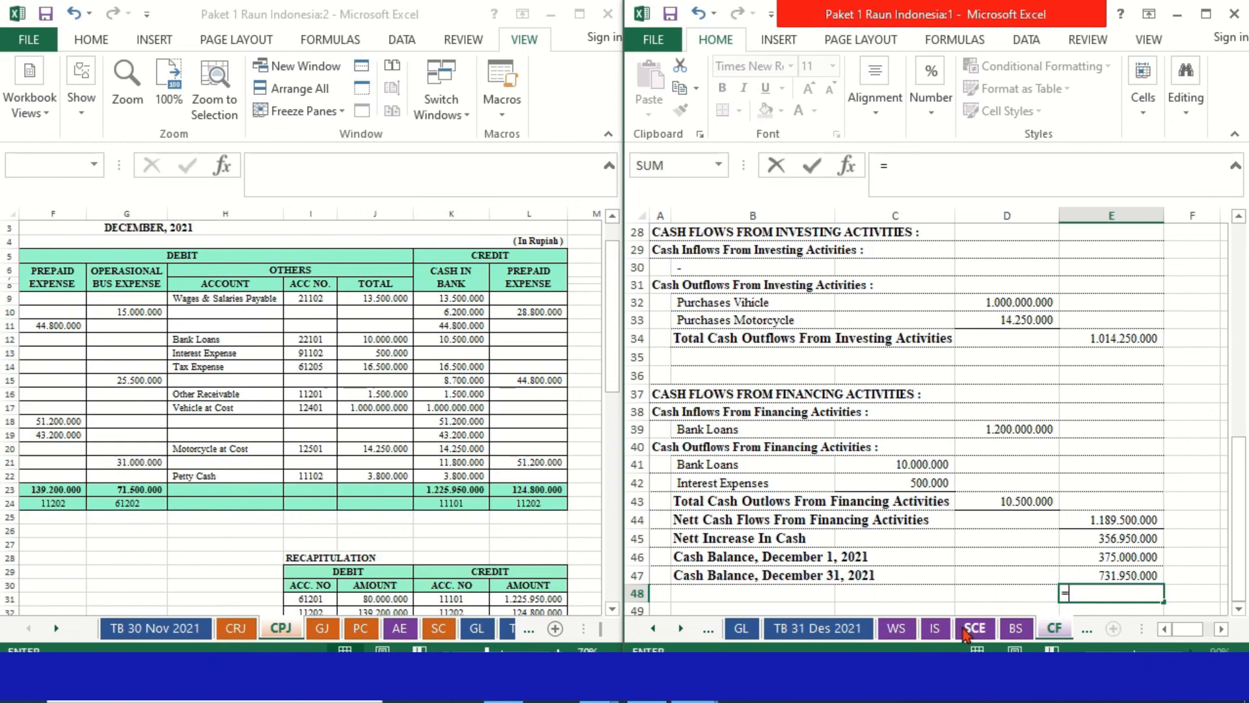
pyautogui.click(1010, 631)
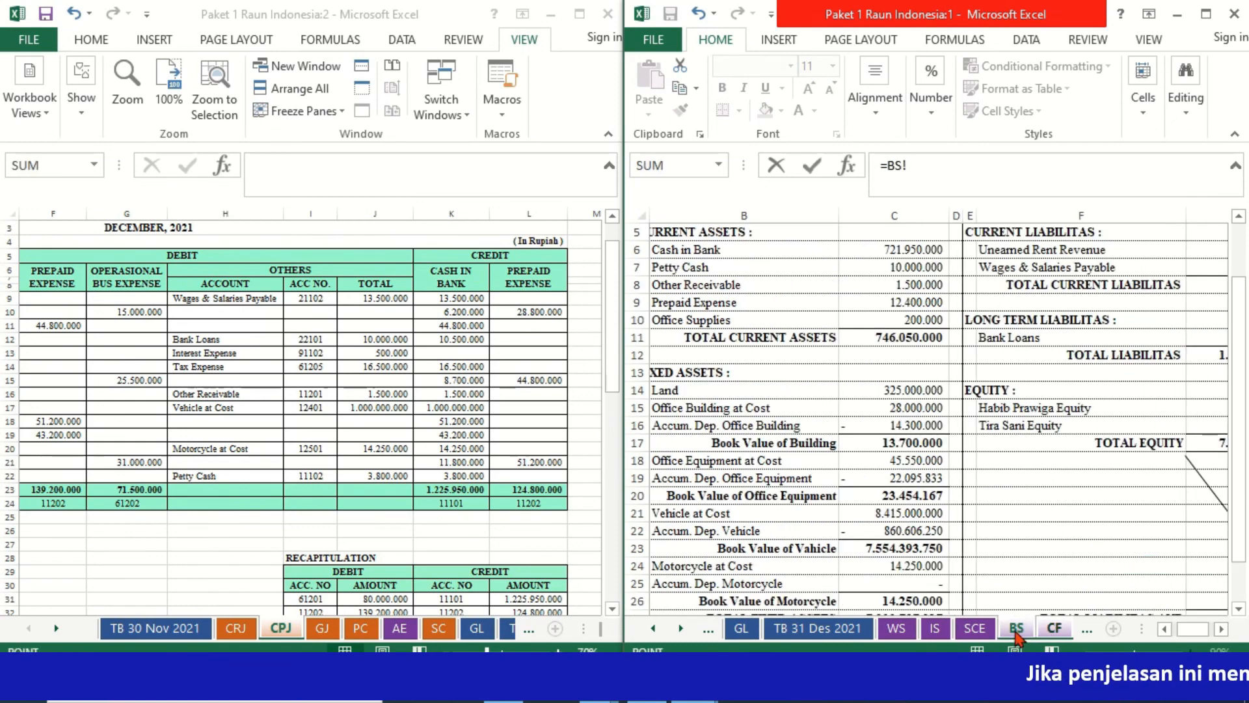
pyautogui.click(890, 248)
pyautogui.write('+')
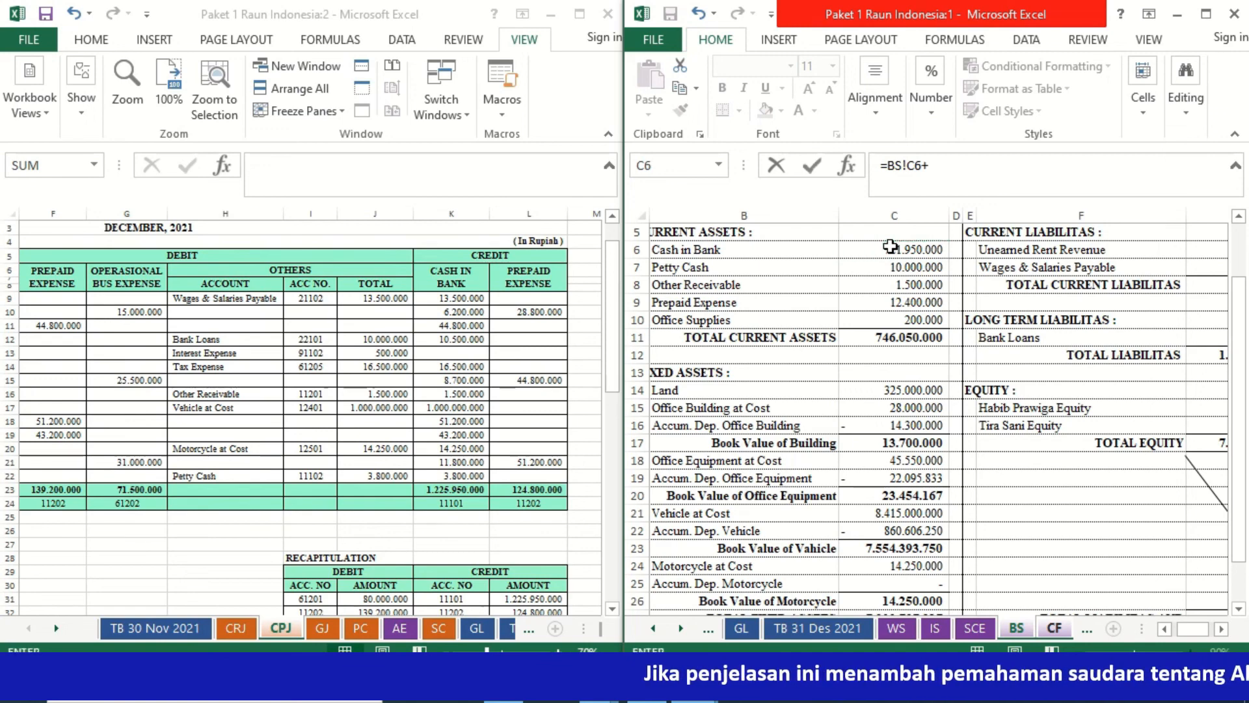
pyautogui.click(876, 267)
pyautogui.press('Return')
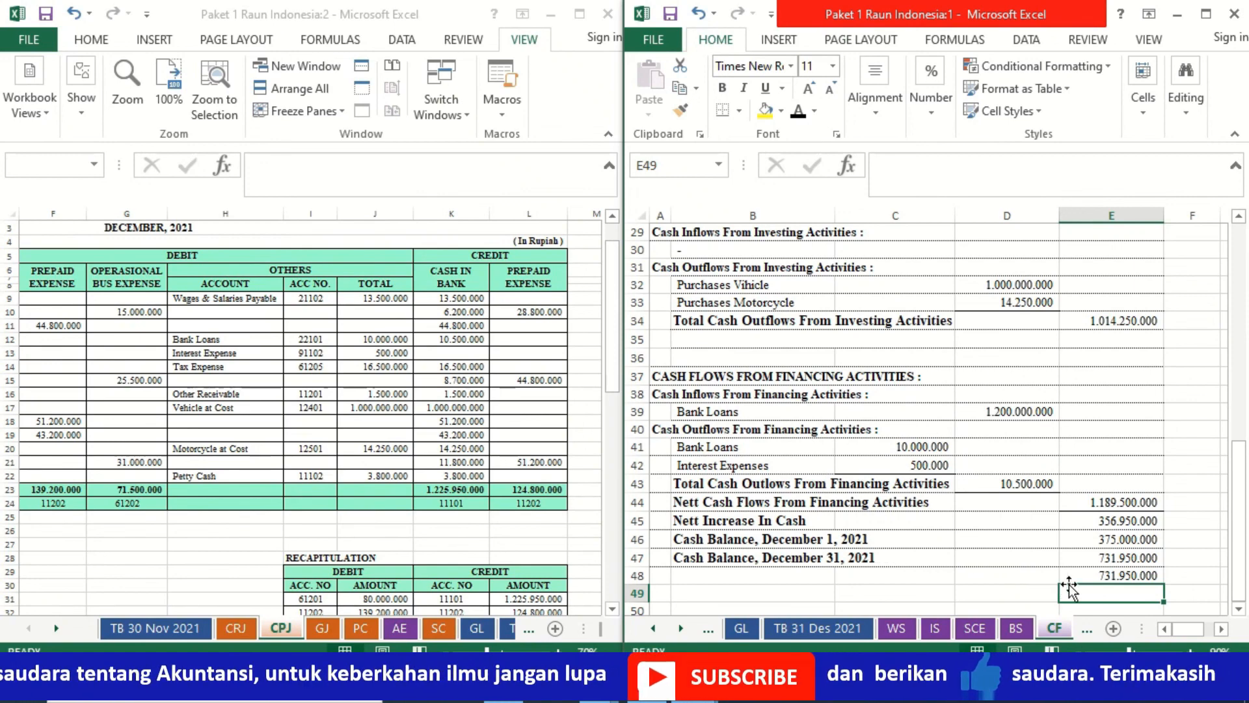
pyautogui.click(1094, 576)
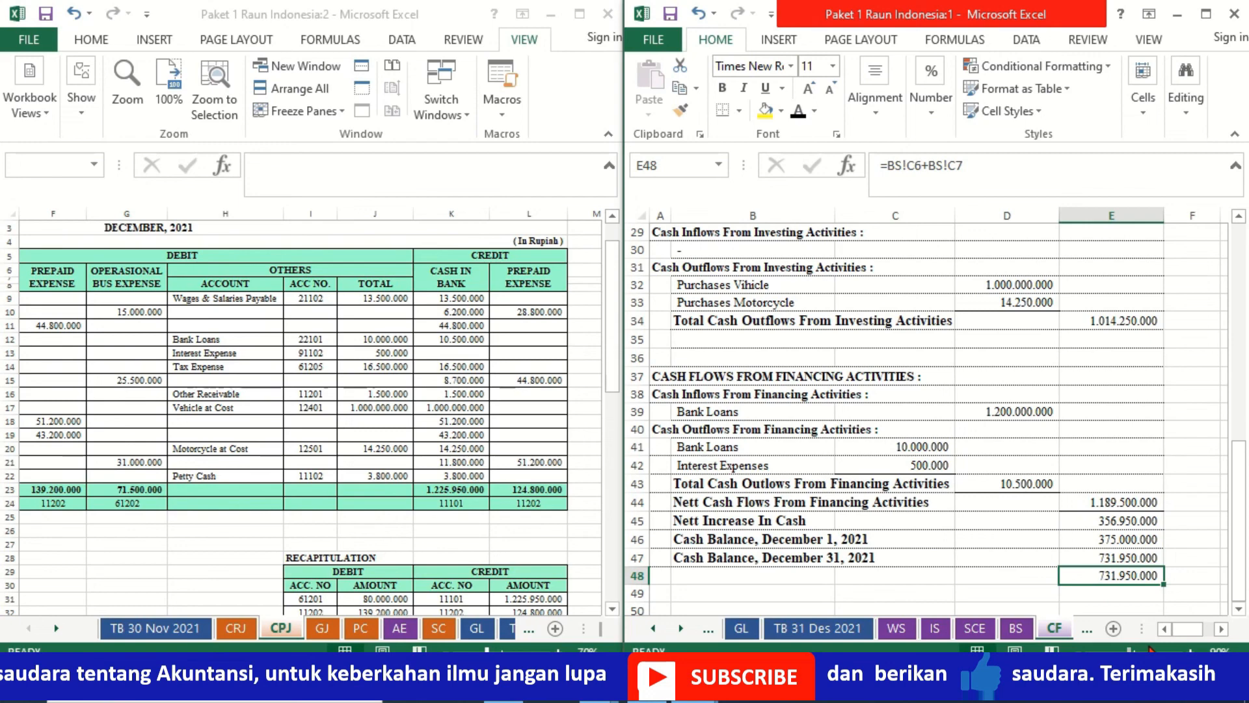
pyautogui.press('Delete')
# - Apply a bottom double border to the closing cash balance in E47
pyautogui.press('Up')
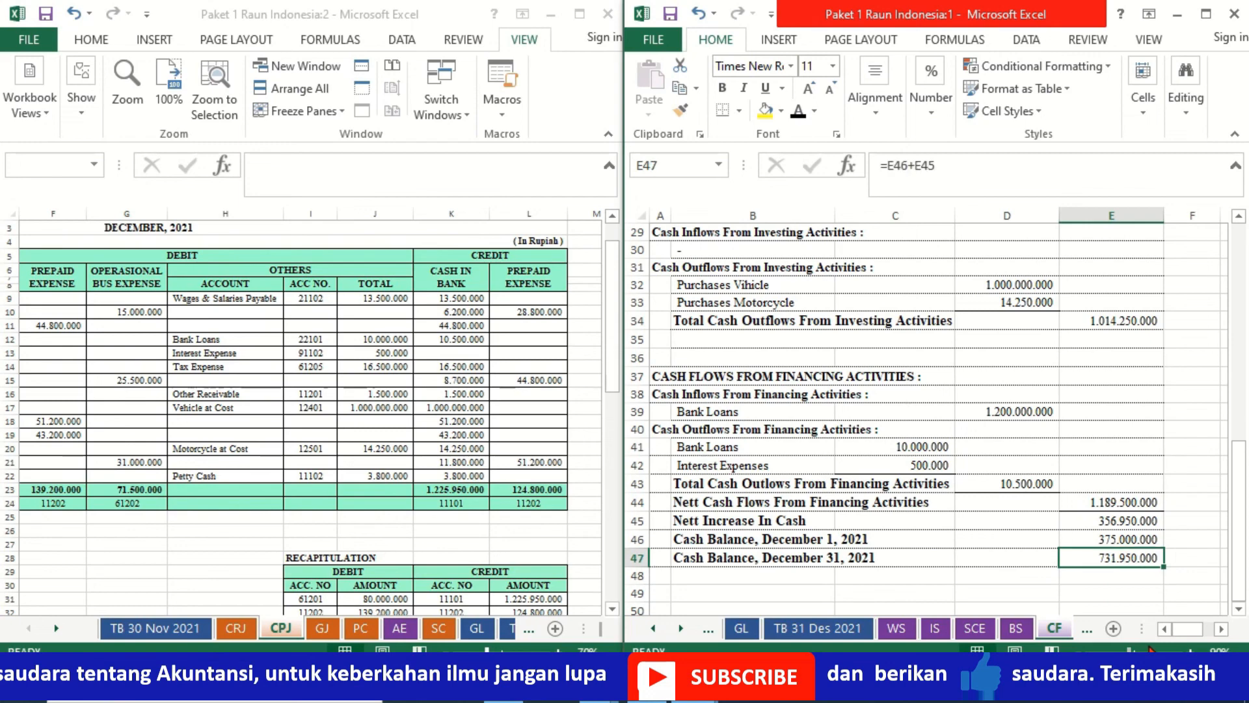
pyautogui.click(740, 111)
pyautogui.click(788, 323)
pyautogui.click(1147, 462)
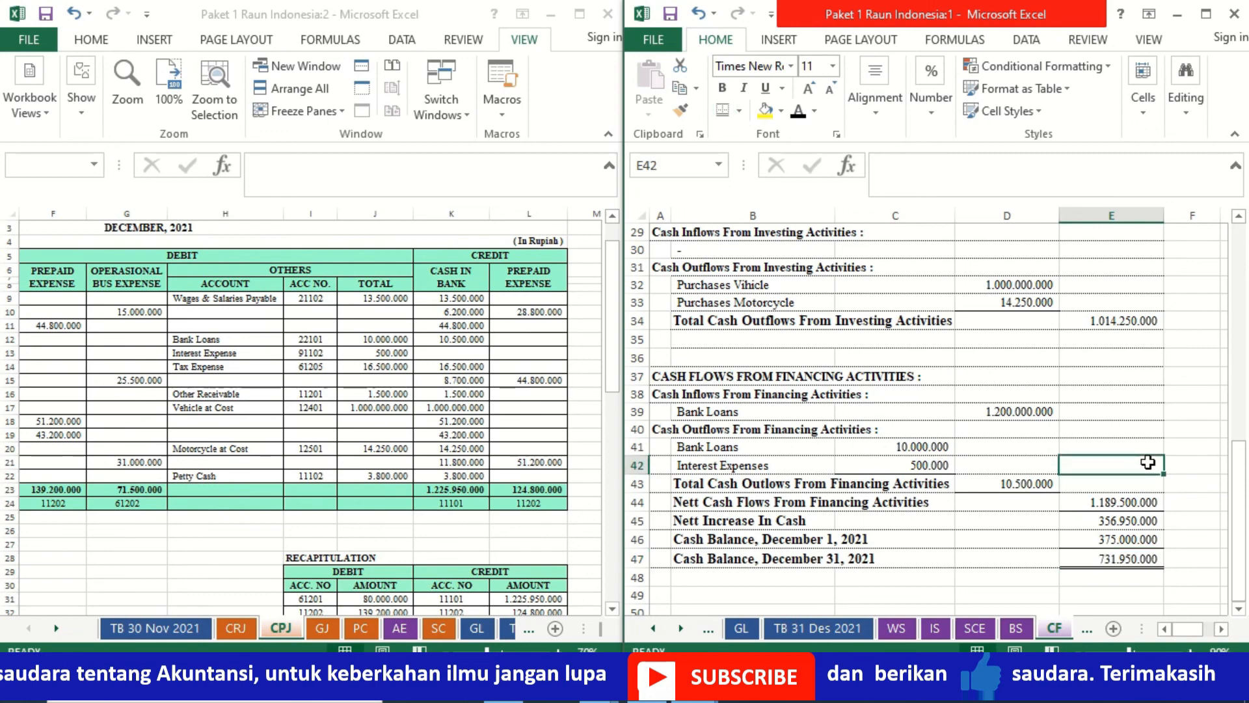
pyautogui.hotkey('ctrl', 'Home')
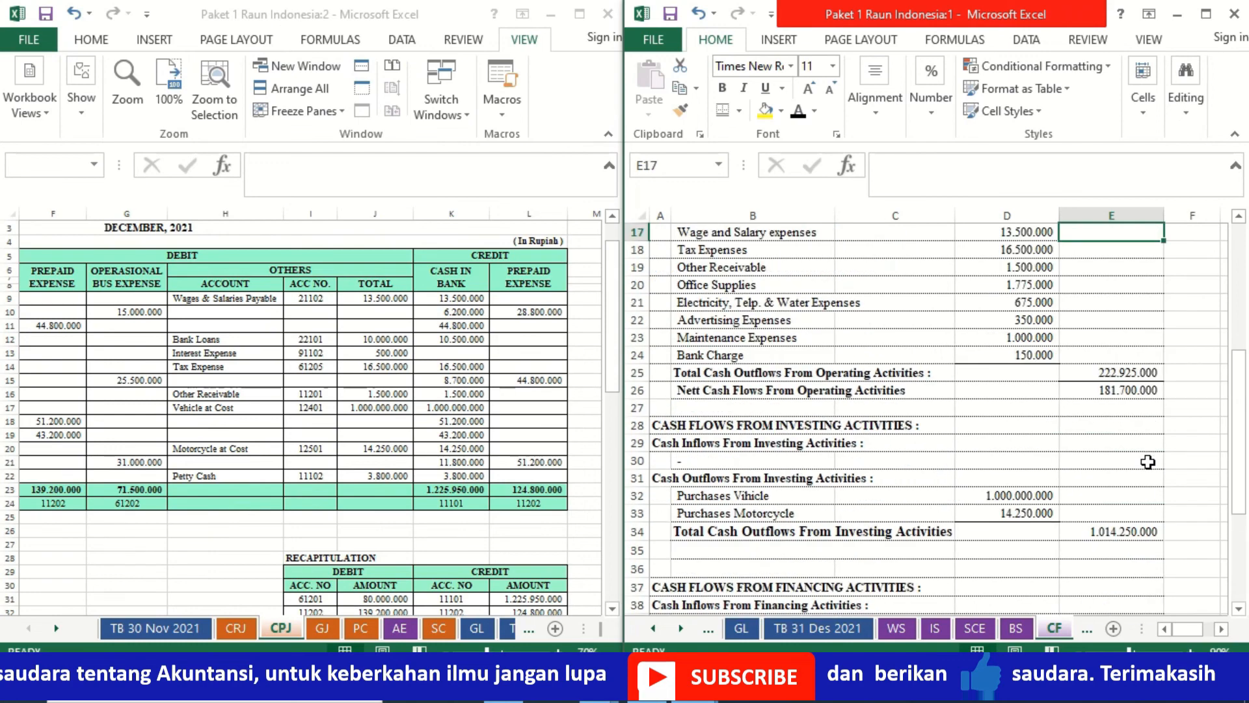